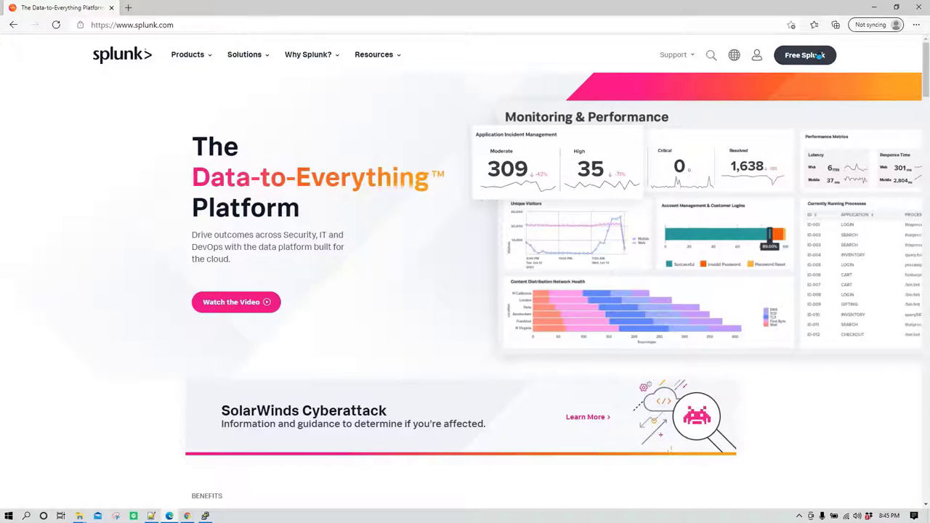
Start the Free Splunk sign-up with the Software Download trial type and the terms accepted.
click(805, 57)
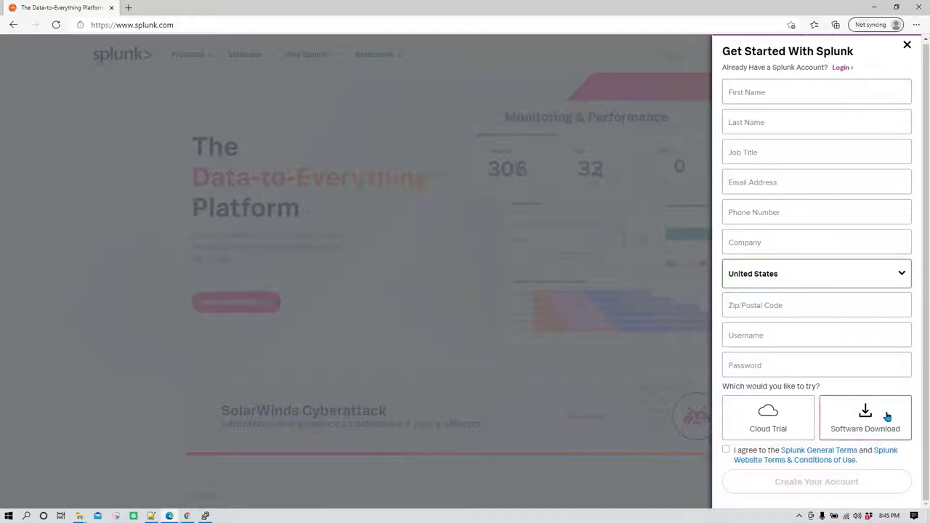
click(726, 450)
click(726, 451)
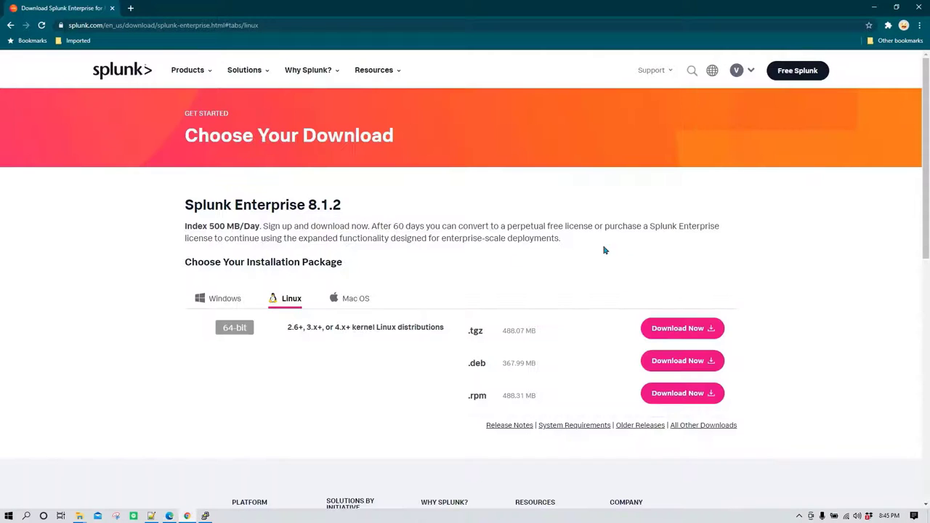
Download the Splunk Enterprise 8.1.2 Linux .rpm package.
scroll(482, 262, down, 2)
scroll(480, 256, down, 3)
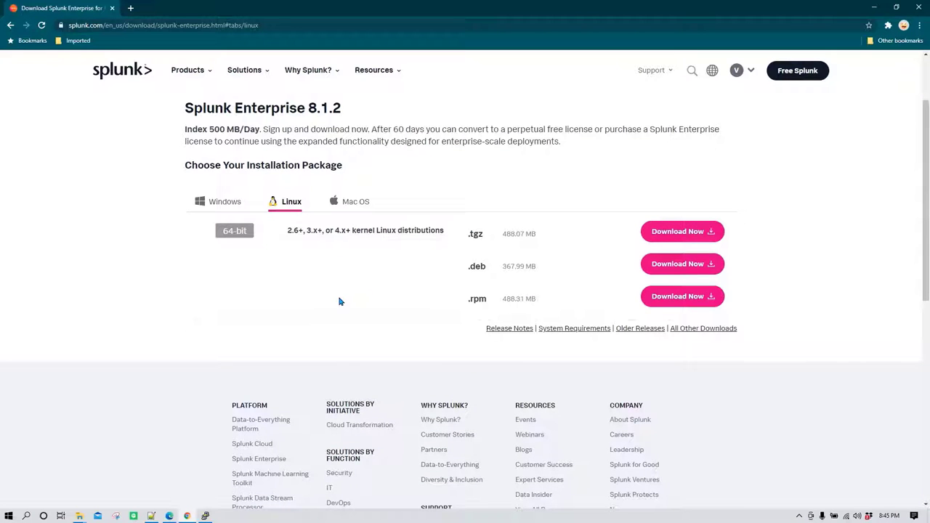
click(235, 202)
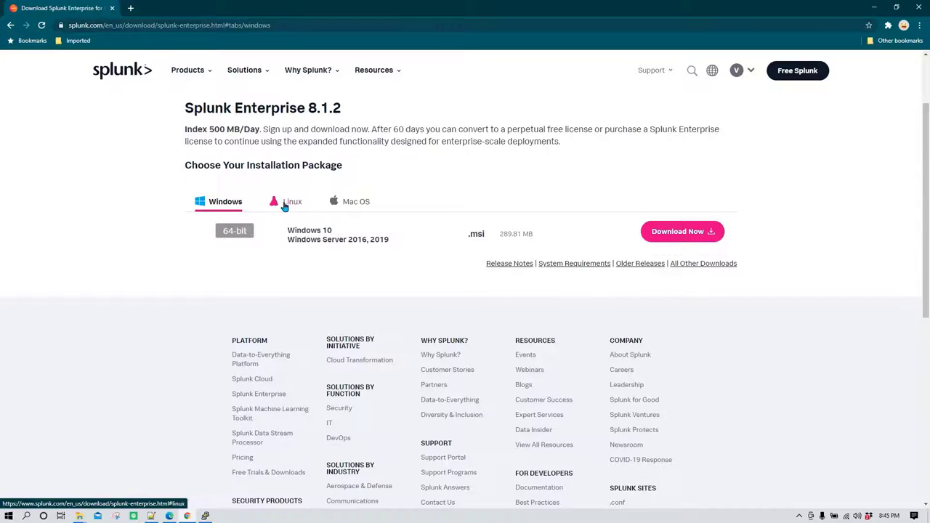
click(285, 203)
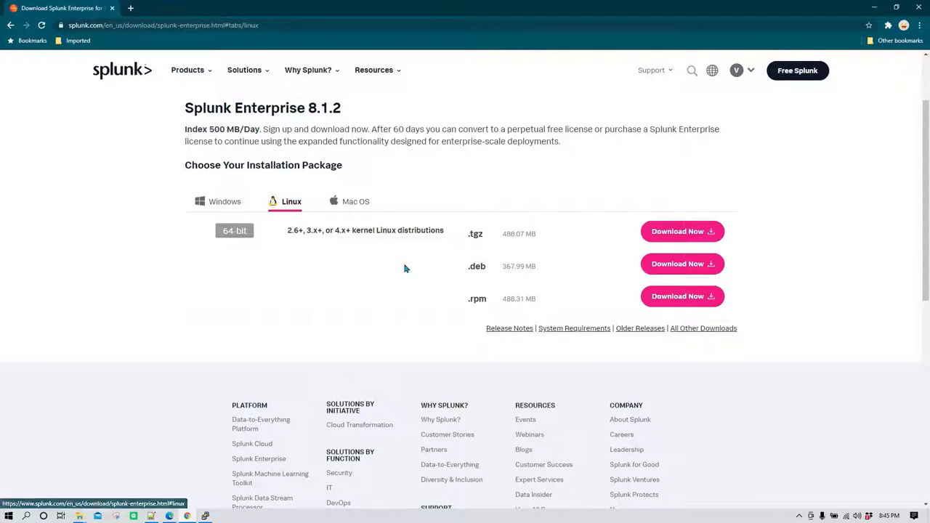
drag(467, 305, 521, 298)
click(521, 298)
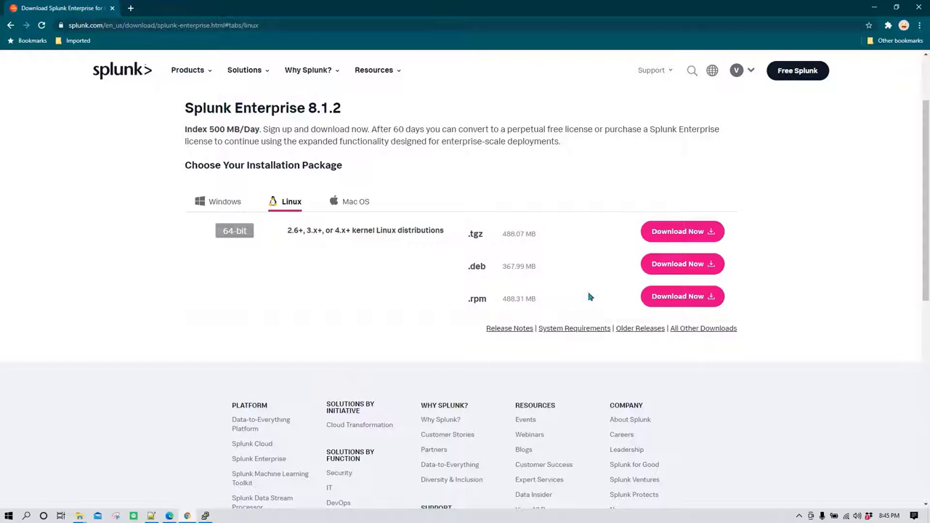
click(696, 297)
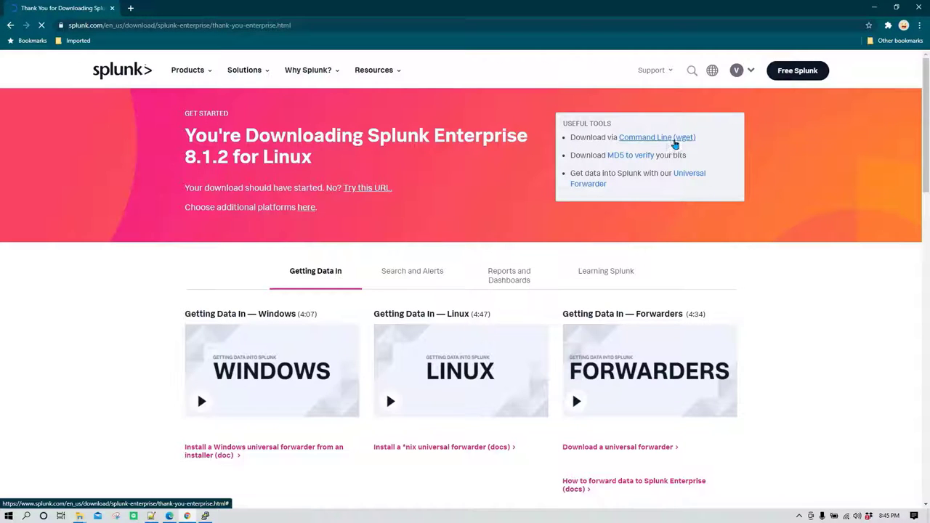
Copy the wget command for the Linux .rpm package from the Command Line (wget) popup.
click(670, 143)
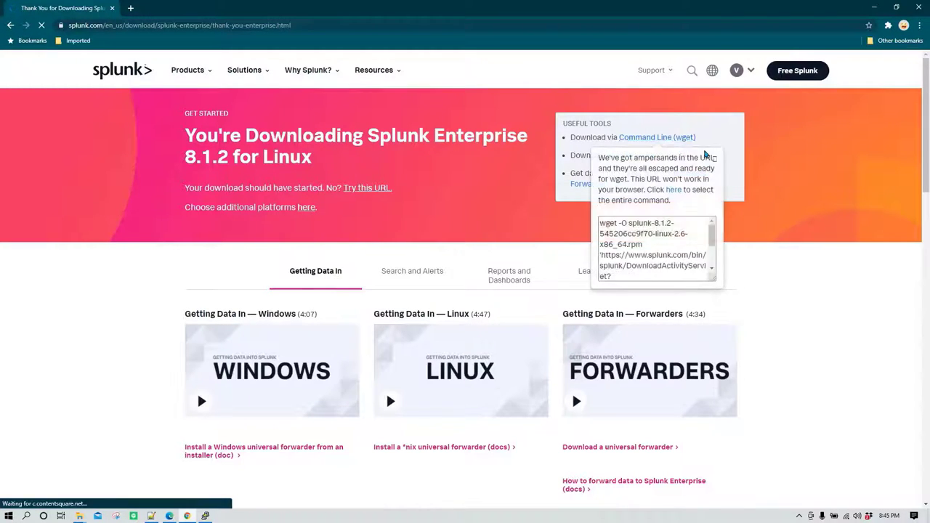
click(622, 245)
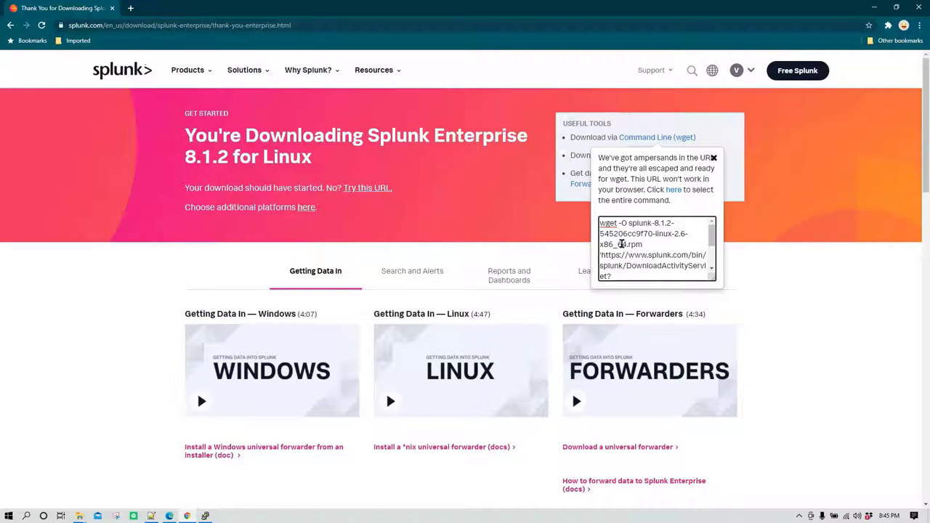
key(ctrl+a)
right_click(621, 245)
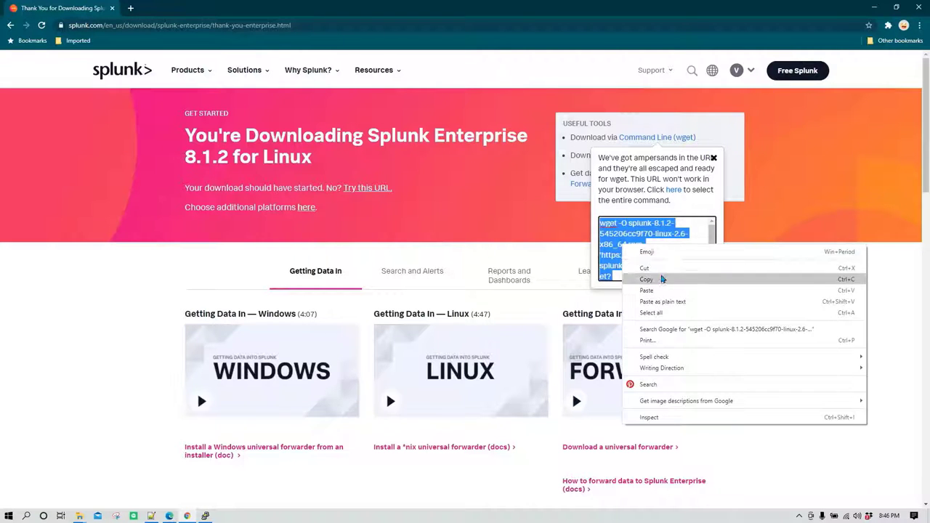
click(662, 278)
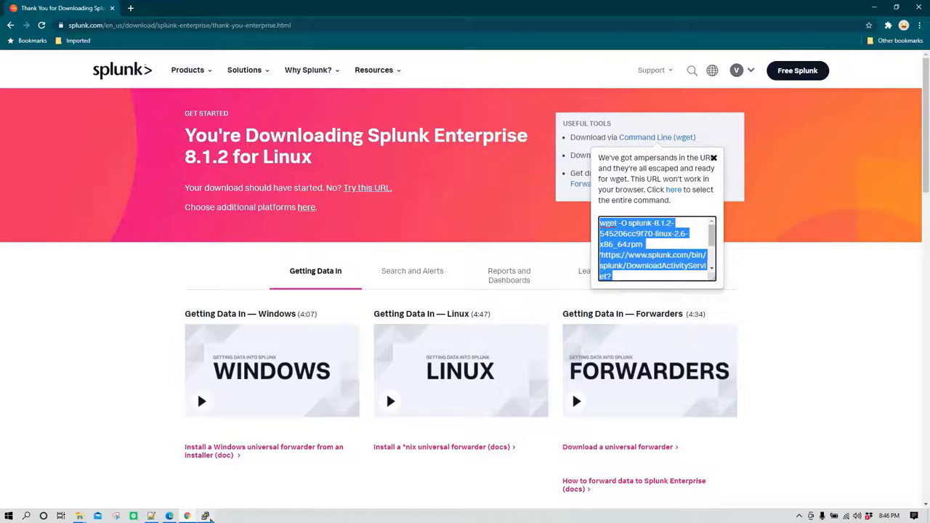
click(205, 516)
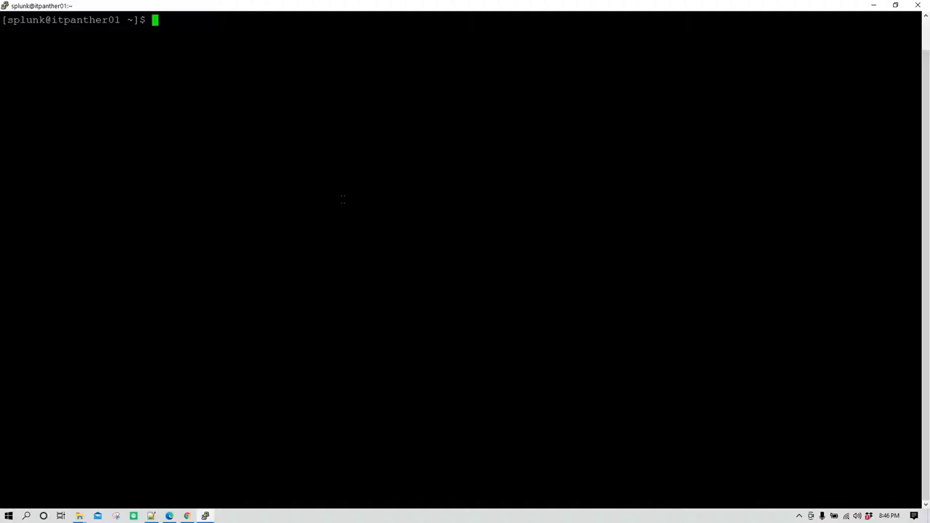
Check the current directory and list the home directory with pwd and ls.
text(pwd)
key(Return)
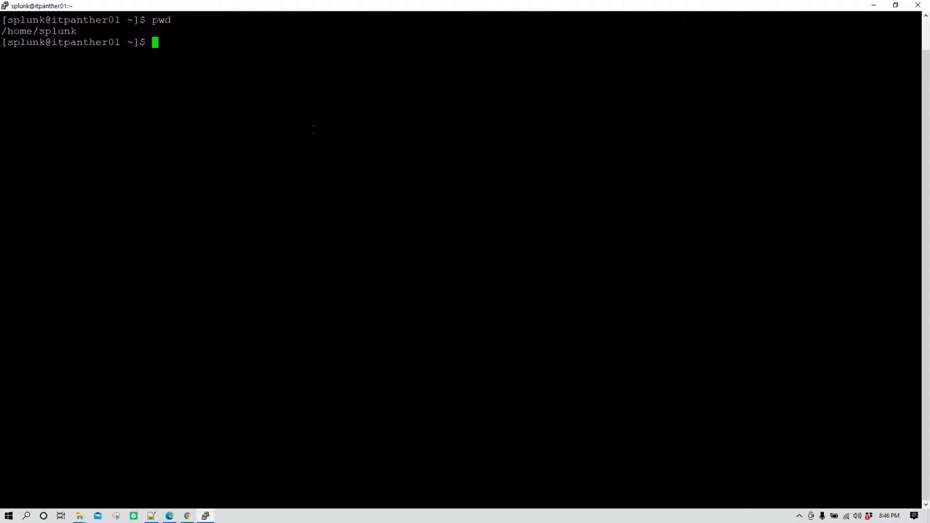
text(ls)
key(Return)
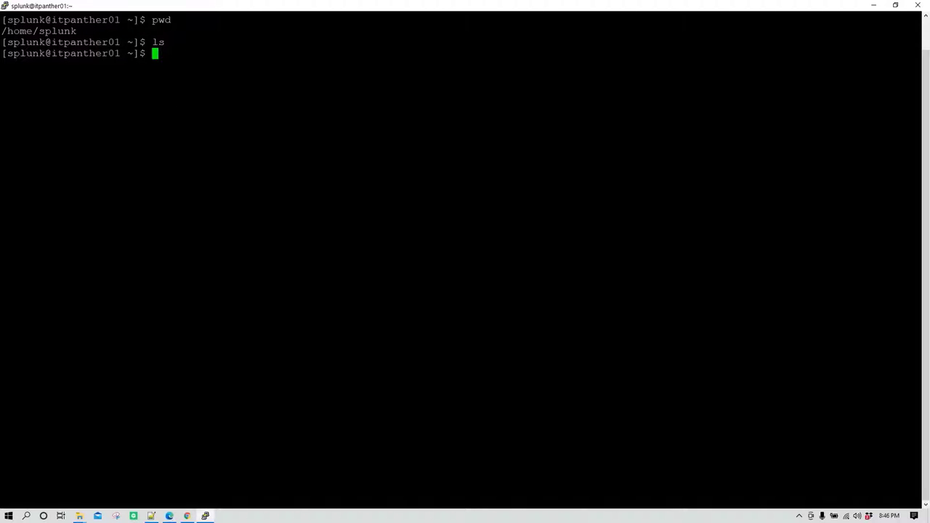
Fetch the Splunk 8.1.2 .rpm with the pasted wget command, then begin a sudo rpm -iv command.
right_click(232, 86)
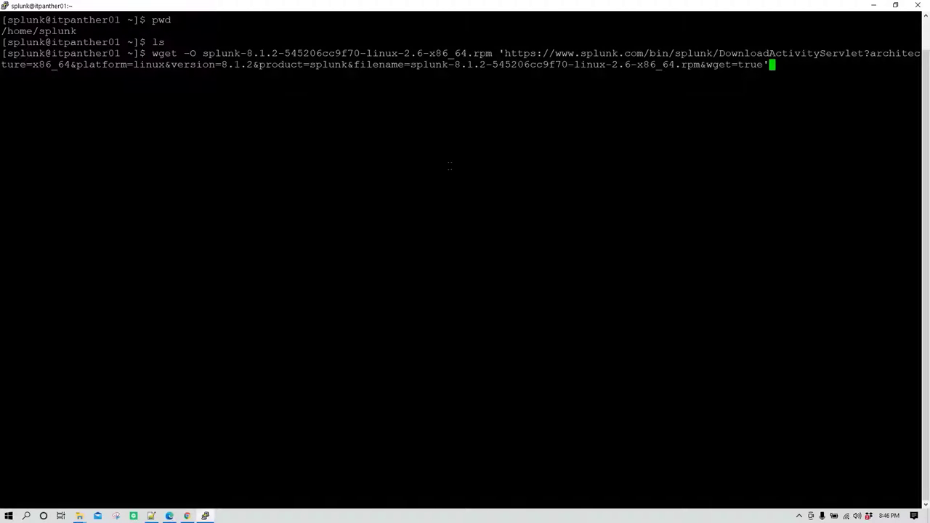
key(Return)
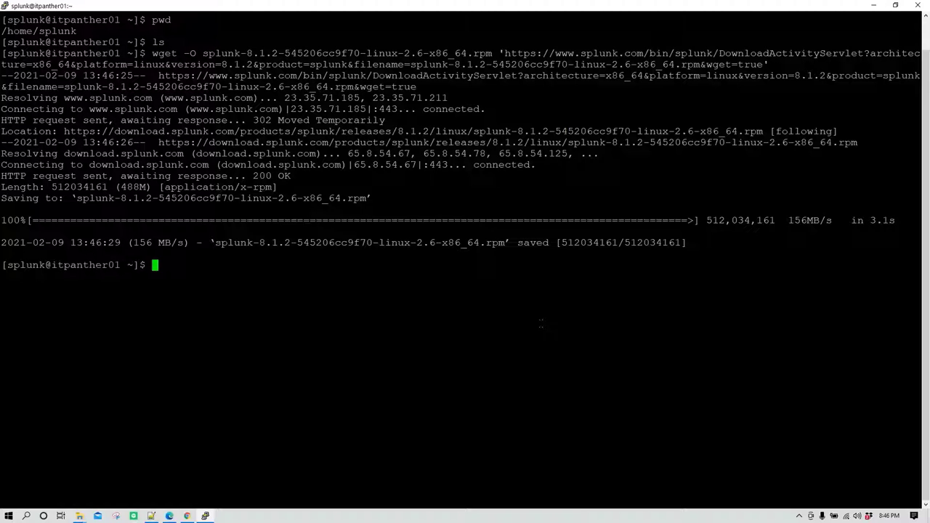
text(sudo rpm -iv)
Install the downloaded Splunk .rpm by pasting its file name into sudo rpm -iv.
double_click(309, 242)
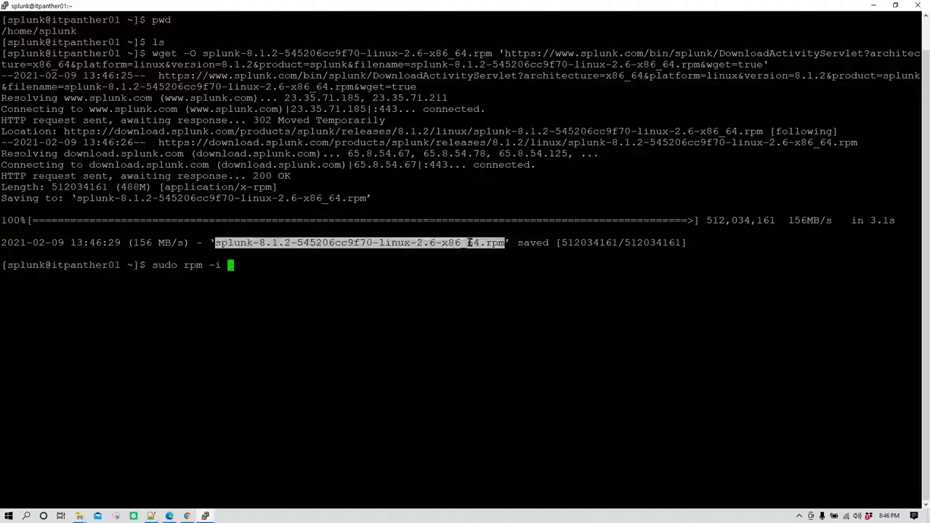
right_click(318, 267)
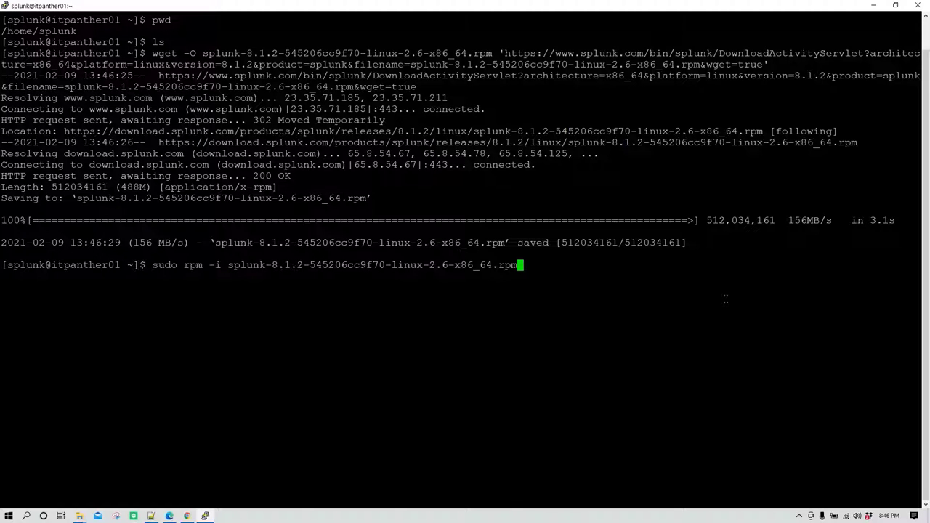
key(Return)
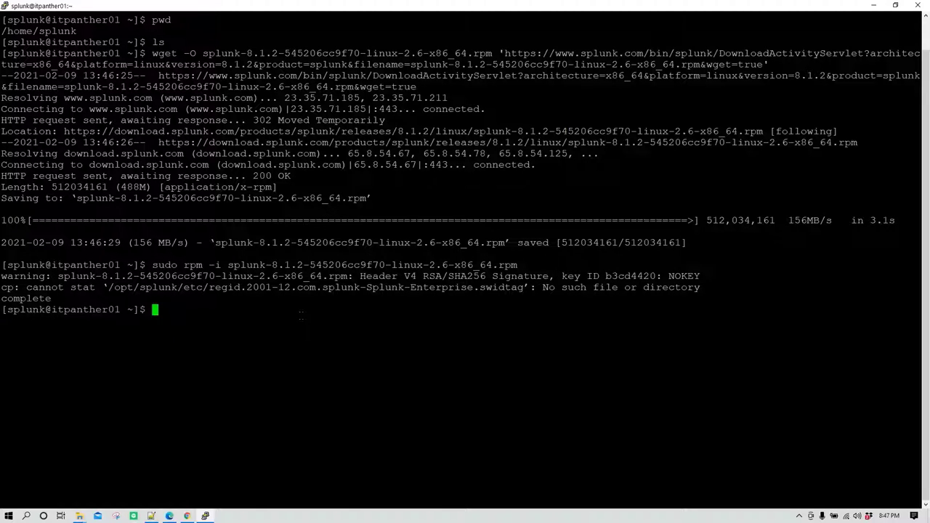
text(cd /opt)
Move into /opt/splunk/bin, listing the contents of /opt, splunk and bin along the way.
key(Return)
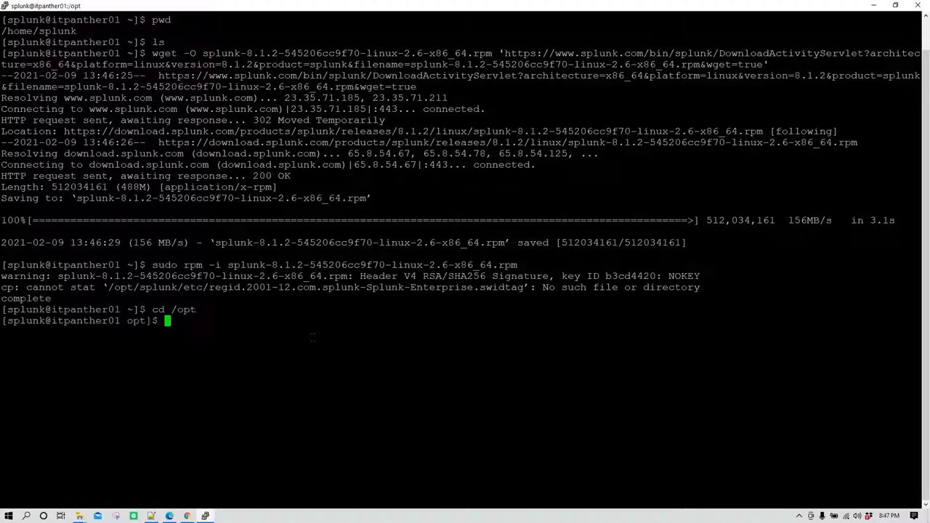
text(ls)
key(Return)
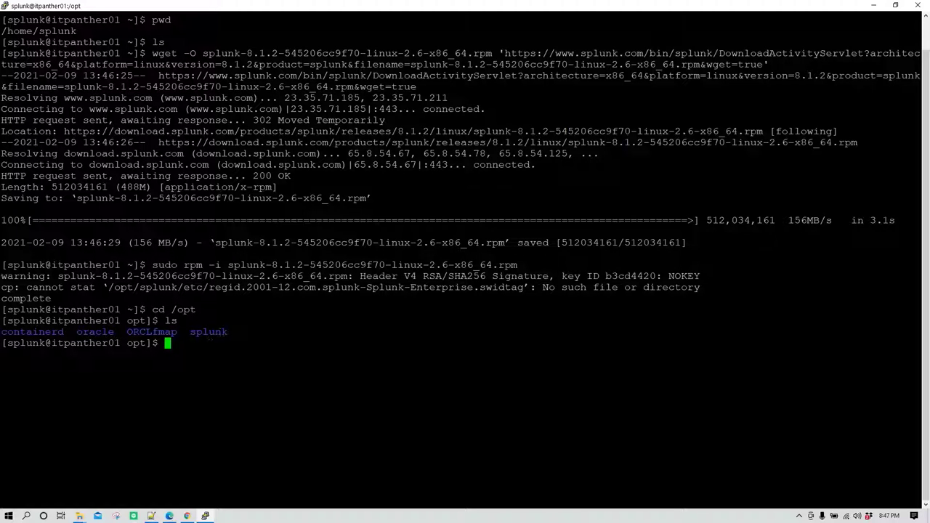
text(cd splunk)
key(Return)
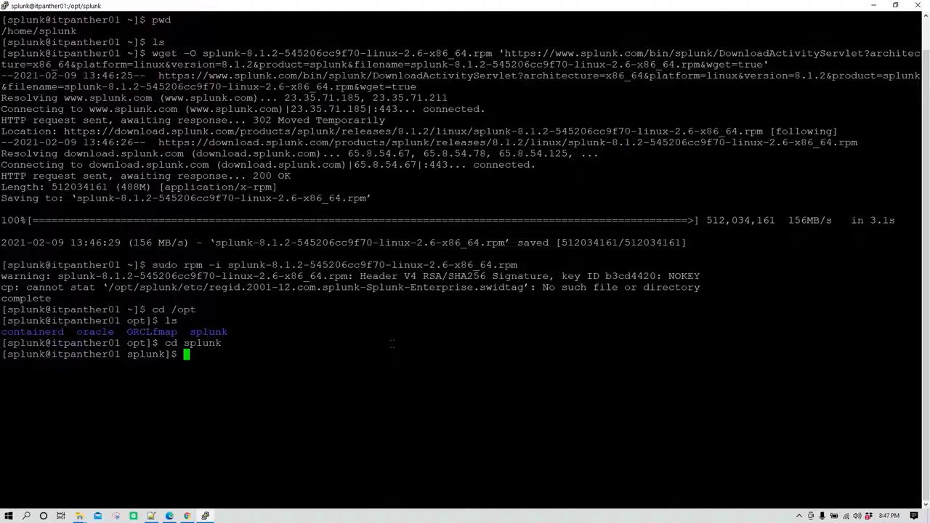
text(ls)
key(Return)
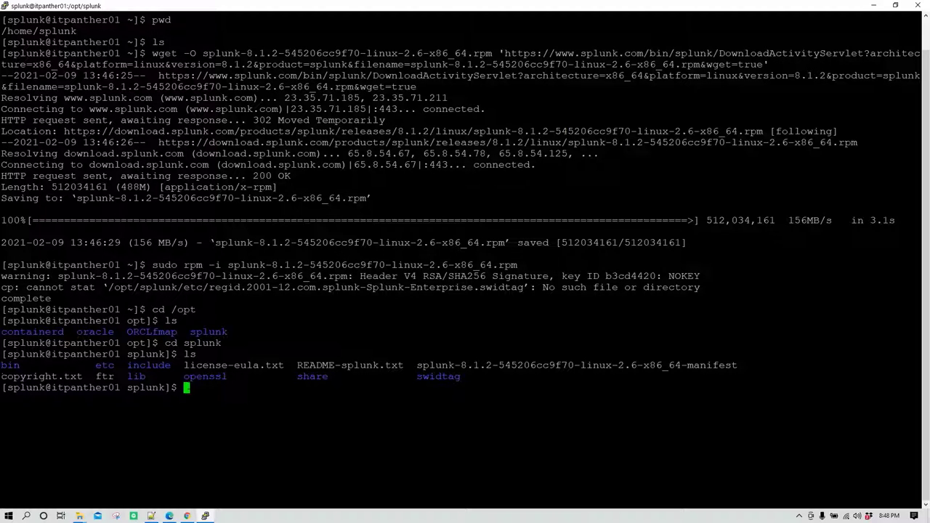
text(cd bin)
key(Return)
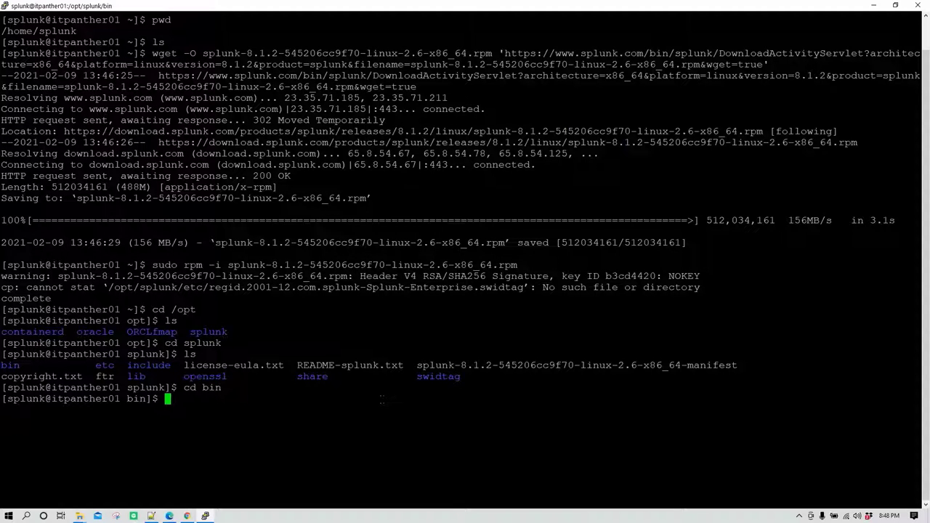
text(ls)
key(Return)
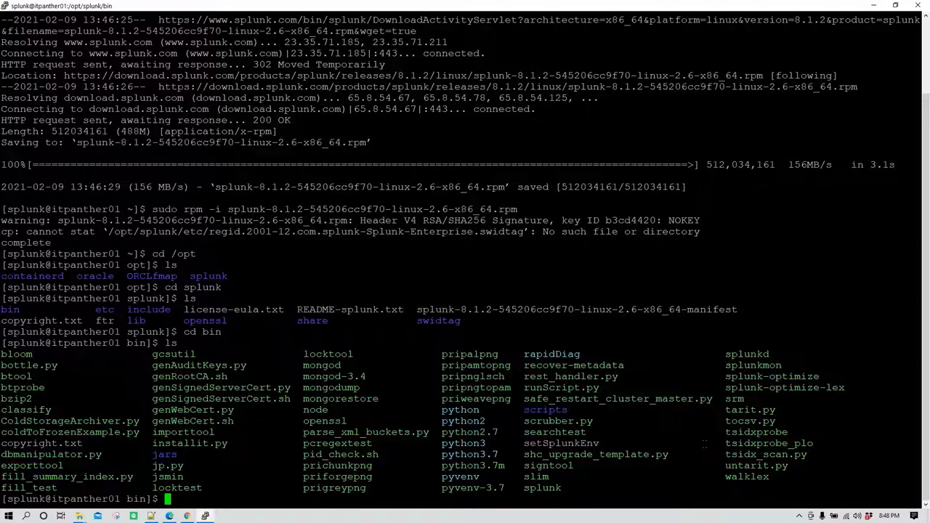
Run ./splunk start for the first time.
text(./splunk star)
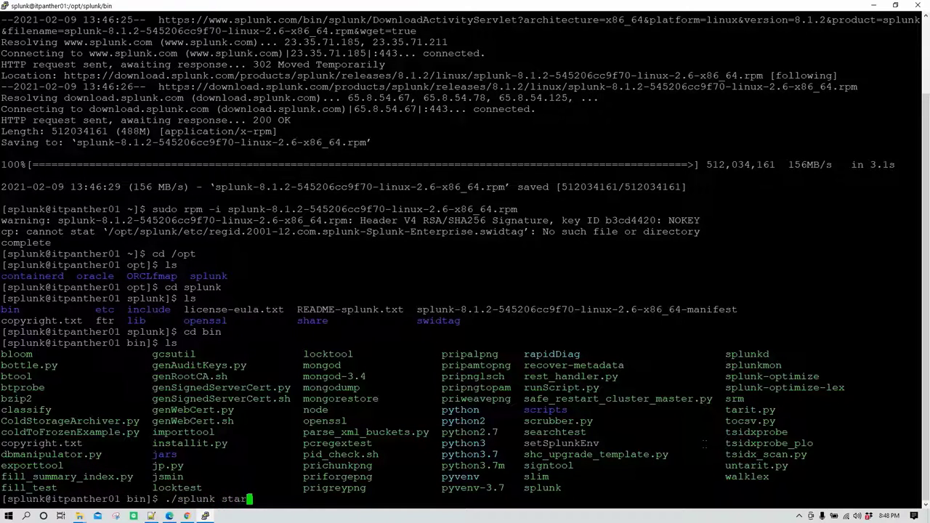
text(t)
key(BackSpace)
key(Return)
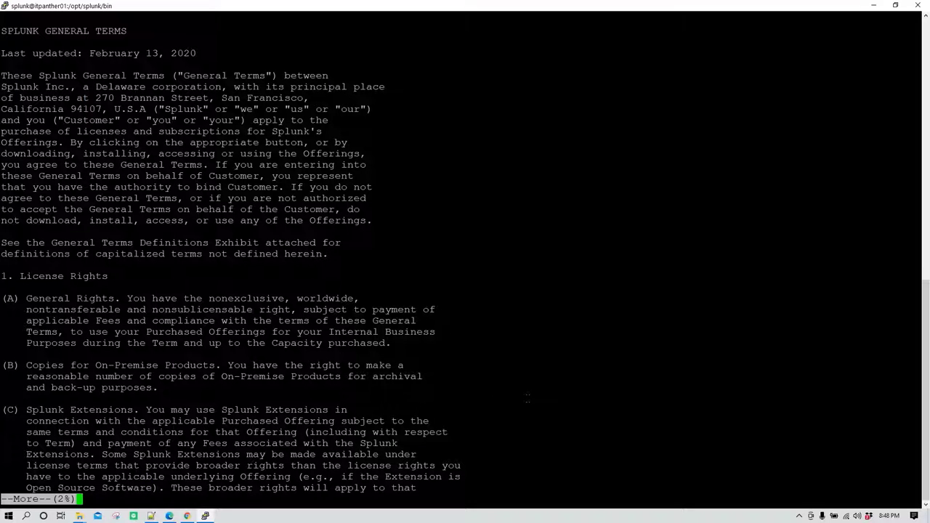
Quit the licence pager and rerun Splunk as ./splunk start --accept-license.
key(ctrl+c)
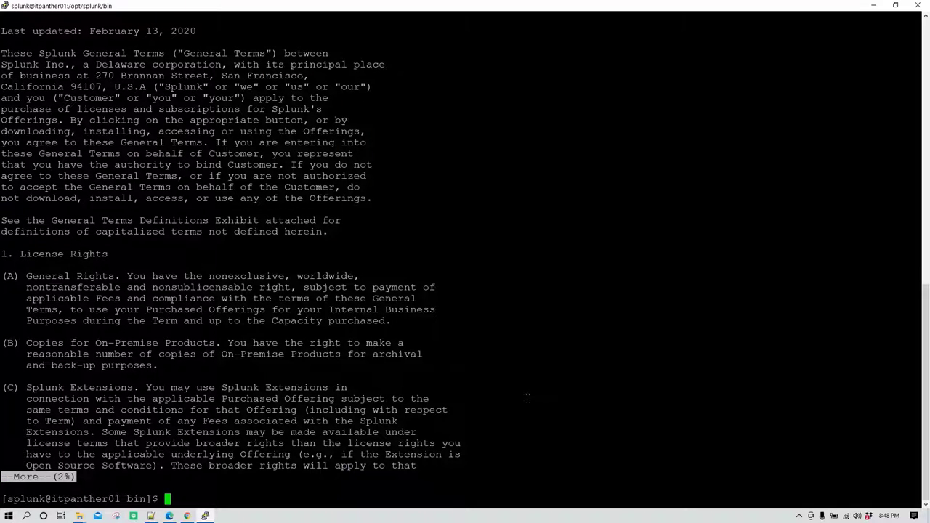
text(./splunk start)
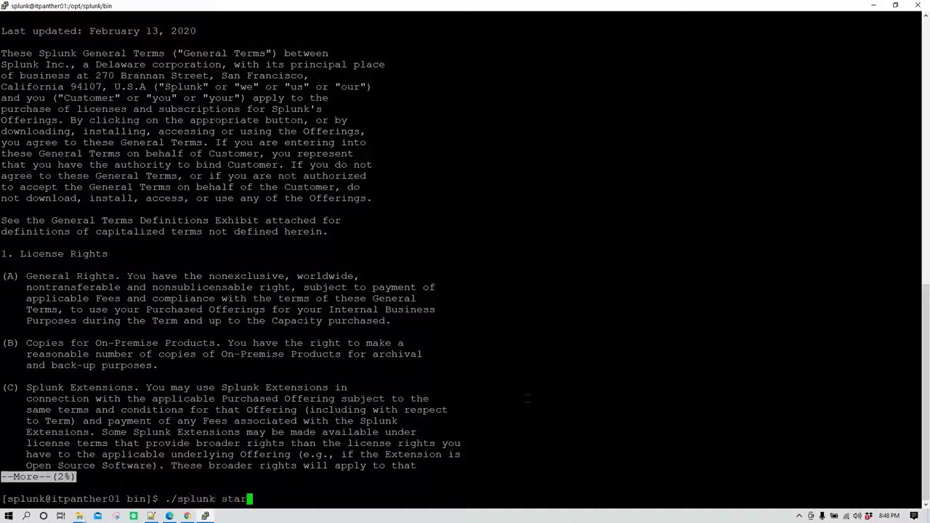
text(--accept-licese)
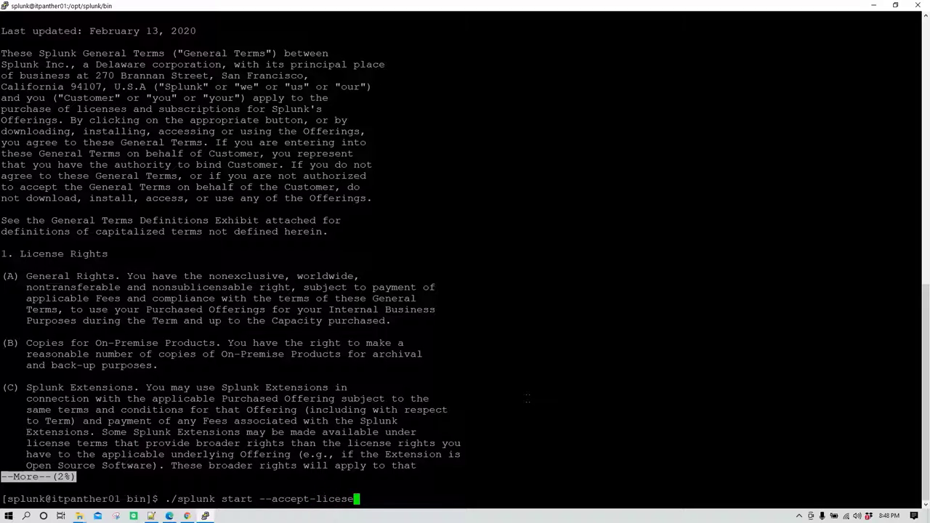
key(BackSpace)
key(BackSpace)
text(nse)
key(Return)
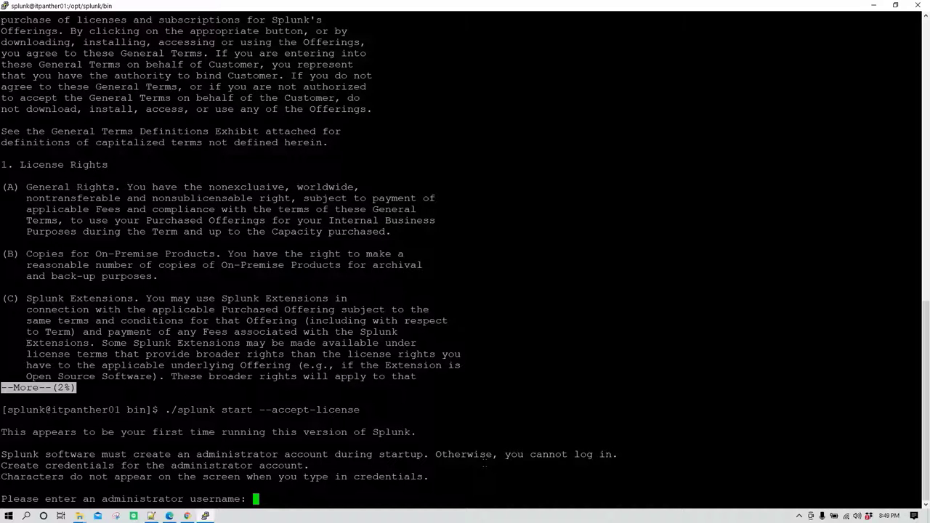
Create the administrator account with a username and confirmed password so Splunk finishes starting.
text(splunk_admin)
key(Return)
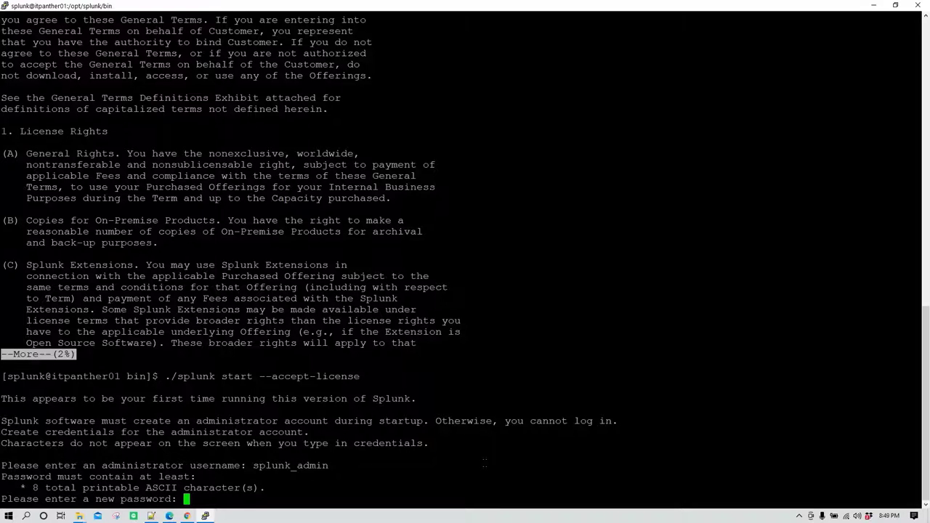
key(Return)
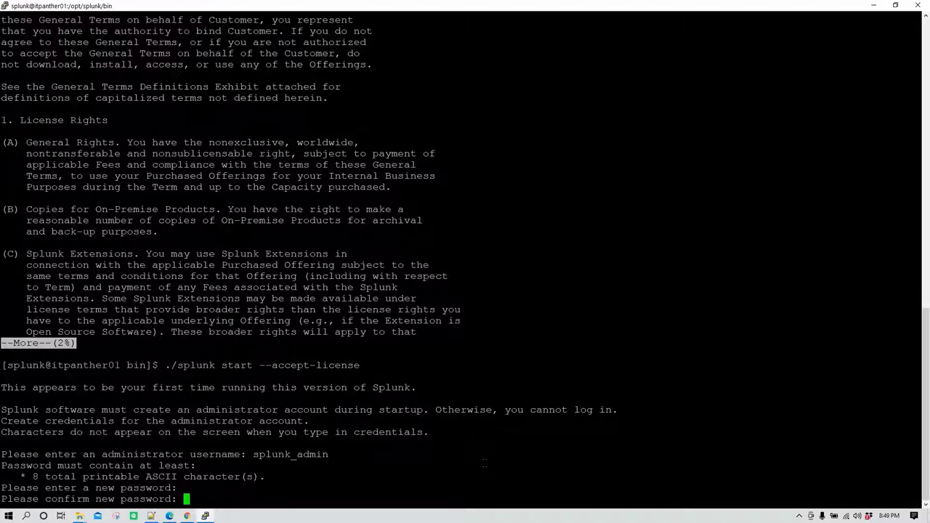
key(Return)
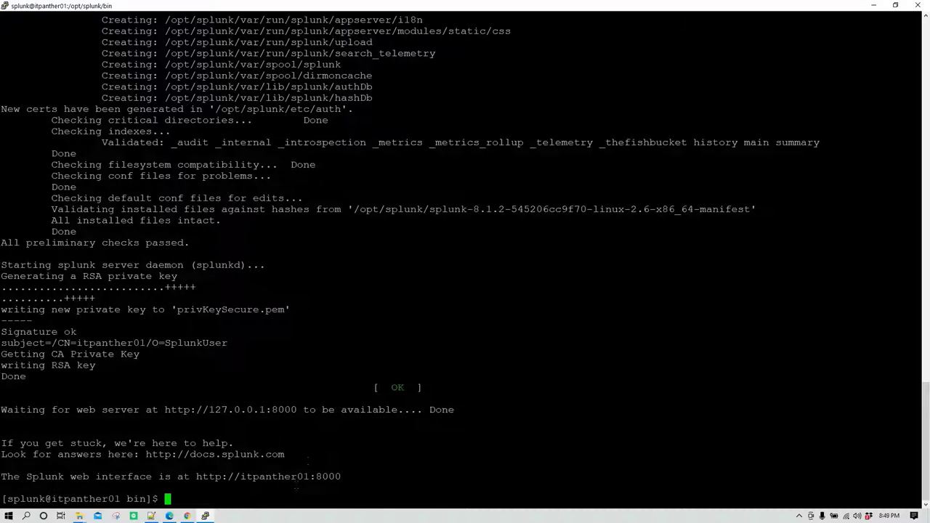
click(205, 516)
Copy the server IP 34.66.129.106 from the PuTTY Configuration host name.
drag(457, 210, 491, 211)
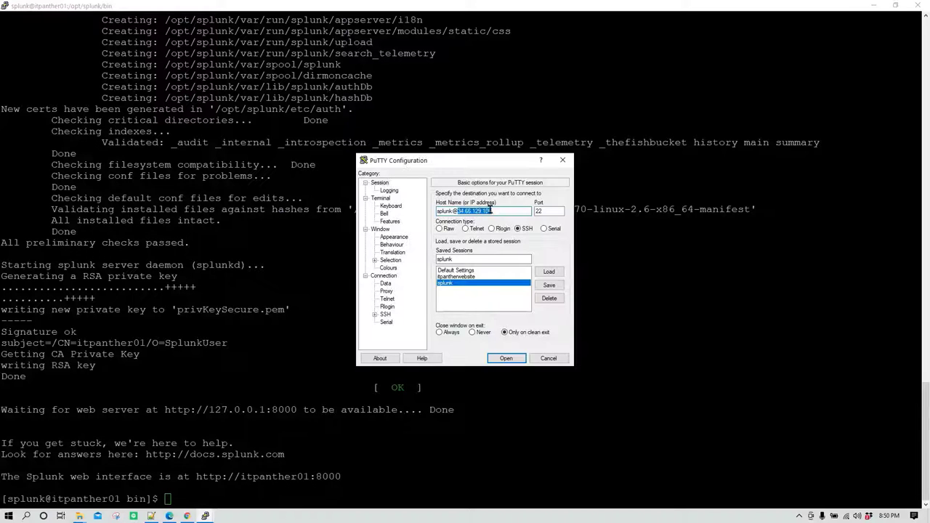
right_click(484, 210)
click(505, 242)
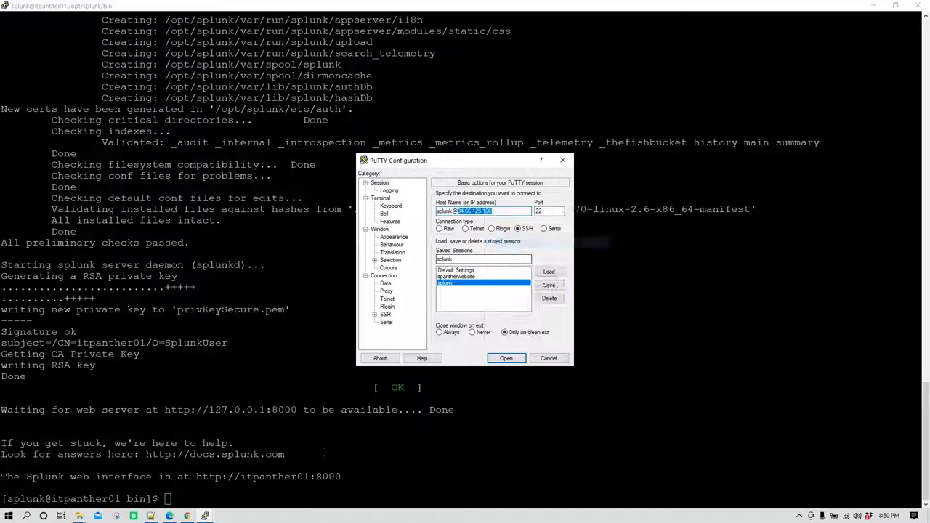
key(alt+Tab)
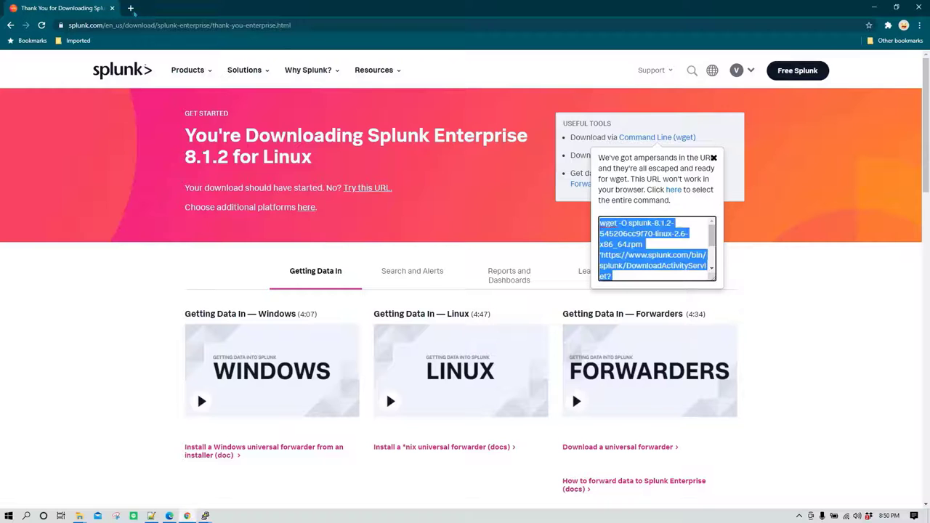
Load 34.66.129.106:8000 in a new Chrome tab.
key(ctrl+t)
key(ctrl+v)
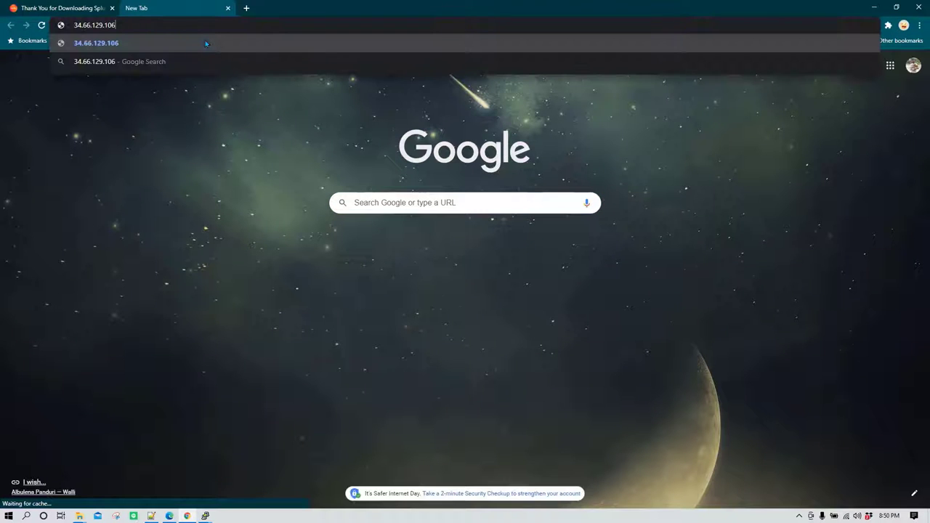
text(:8000)
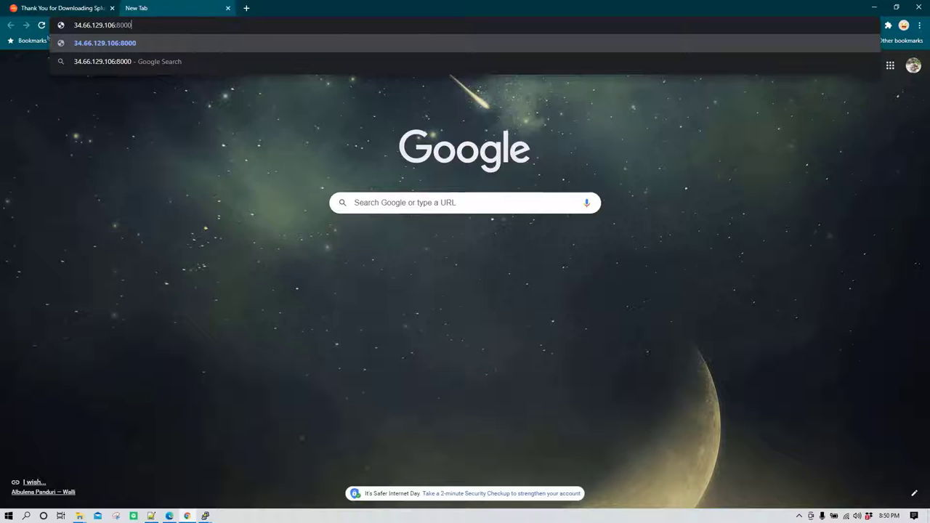
drag(114, 24, 70, 30)
drag(132, 26, 115, 26)
key(Right)
key(Return)
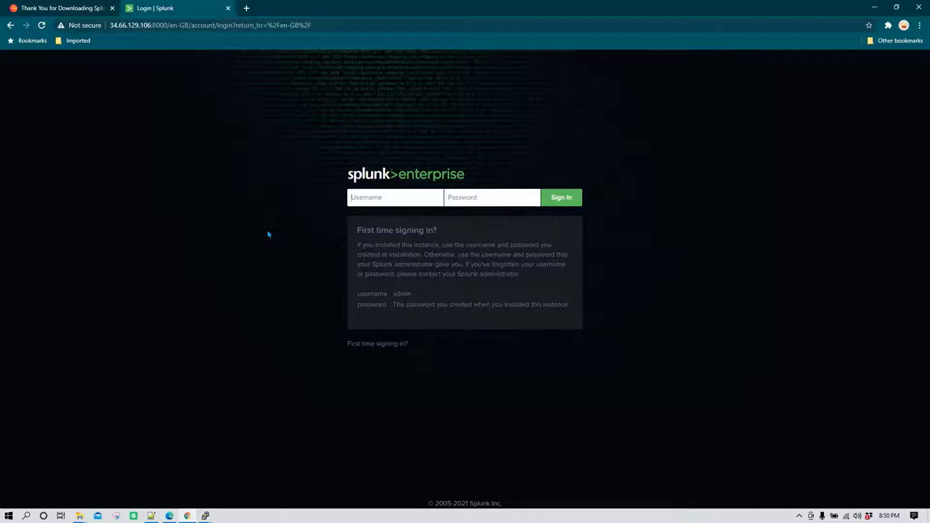
Sign in to Splunk with the administrator username and password, declining to save the password.
text(splunk_admin)
key(Tab)
text(•••••)
key(Return)
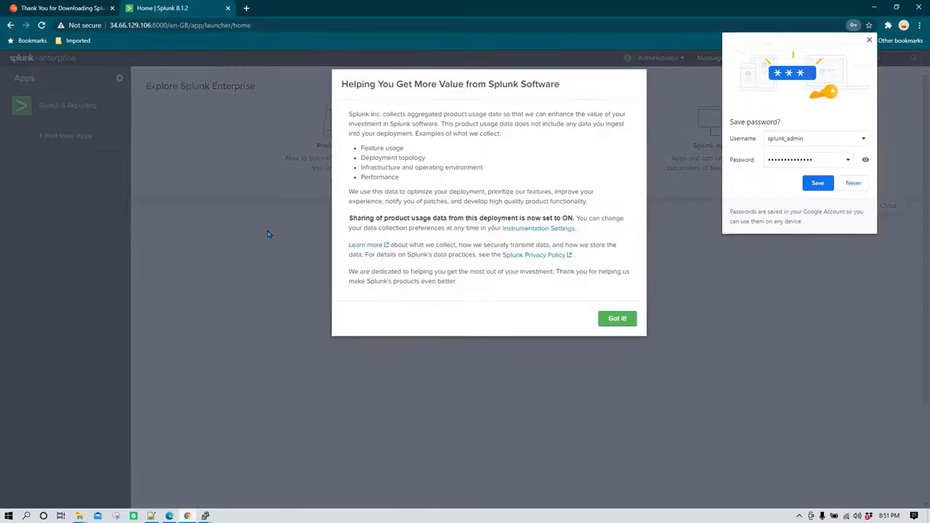
click(869, 40)
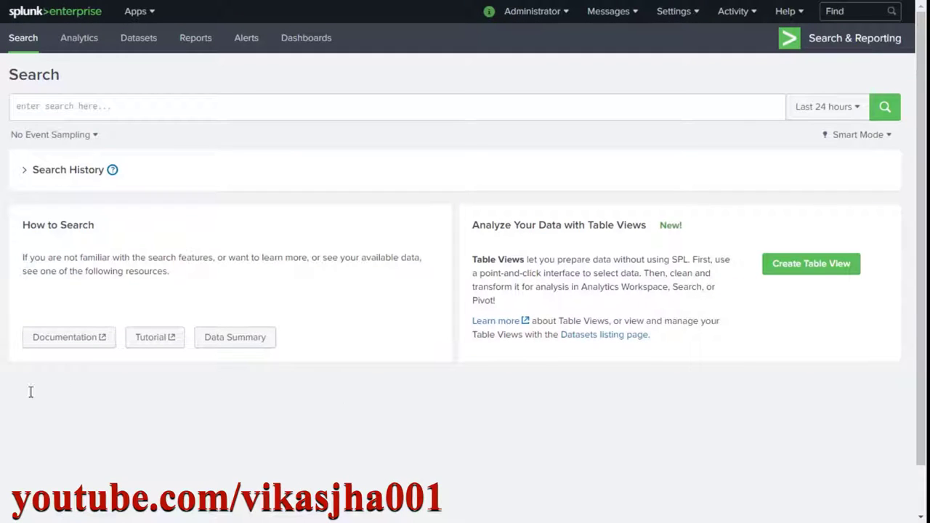
Run the search index="main" sourcetype="WinEventLog:Application", returning 459 events.
click(112, 112)
key(ctrl+v)
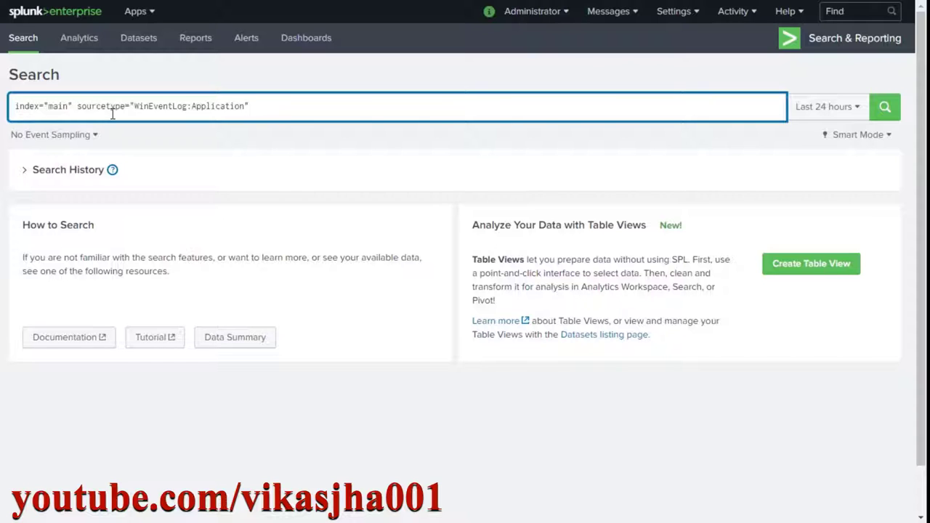
key(Return)
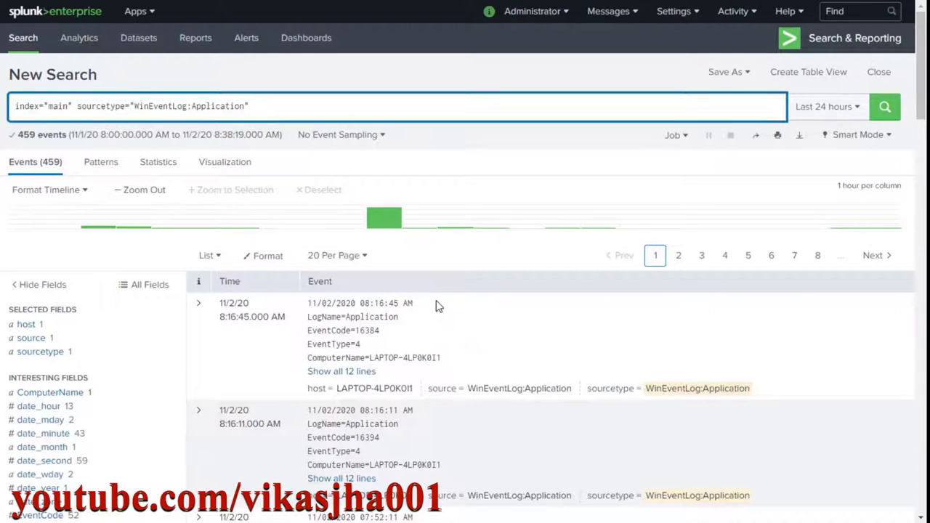
Expand the first event to all 12 lines and highlight its SourceName value Microsoft-Windows-Security-SPP.
scroll(435, 306, down, 1)
click(342, 303)
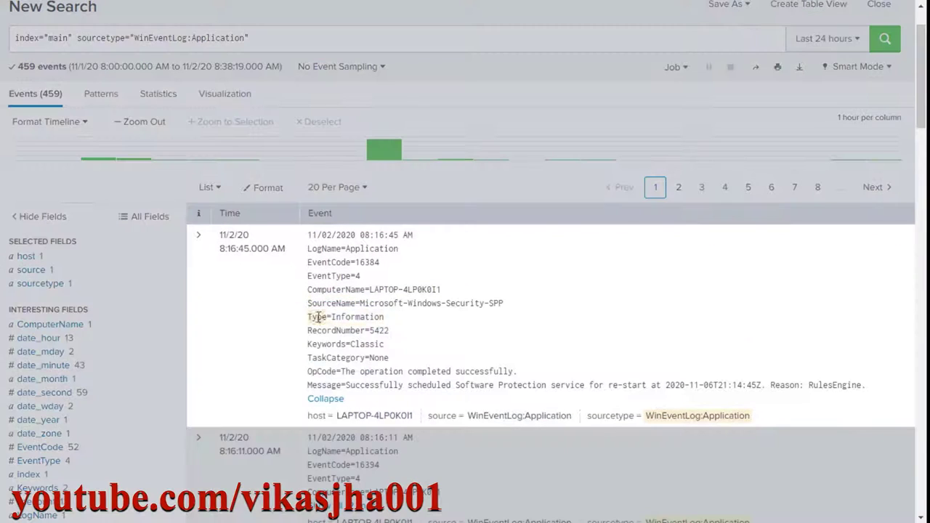
drag(308, 303, 351, 303)
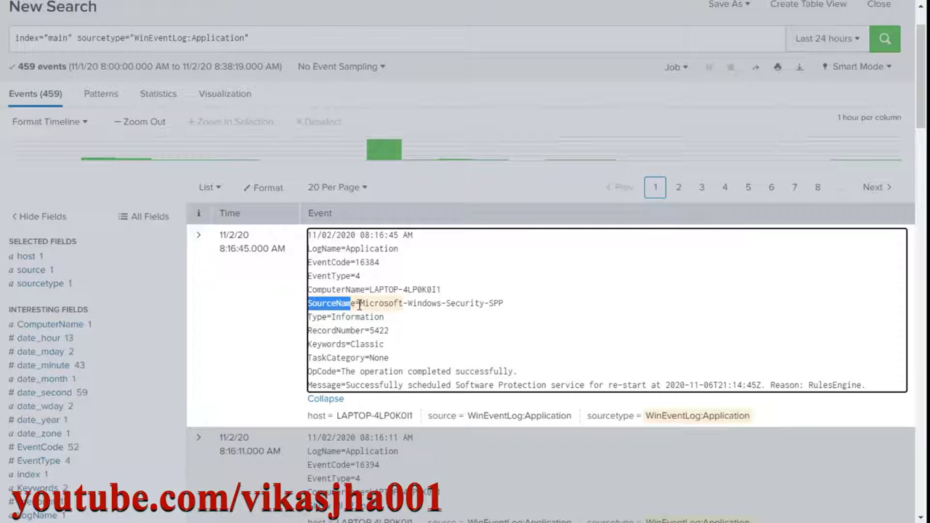
drag(360, 304, 506, 304)
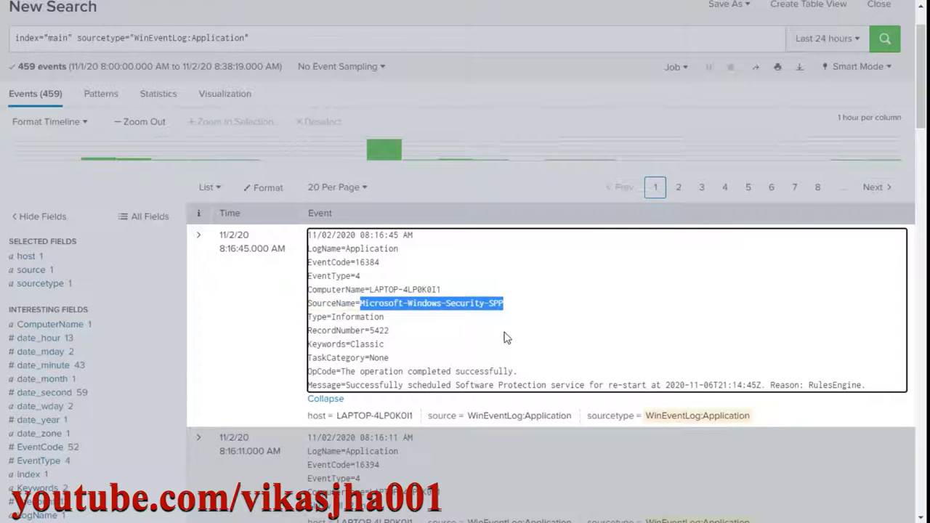
click(247, 283)
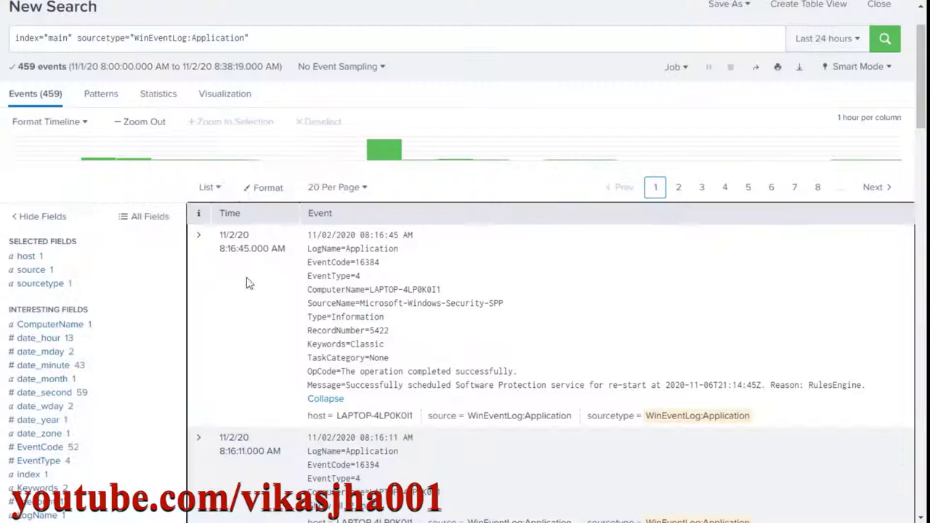
Add a '|table SourceName Type' line to the search and run it.
click(309, 44)
key(shift+Return)
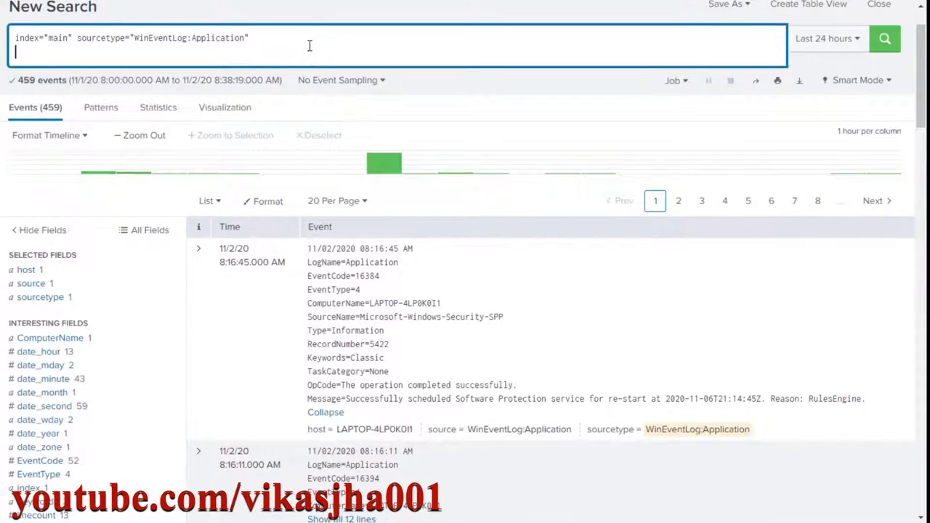
text(|table )
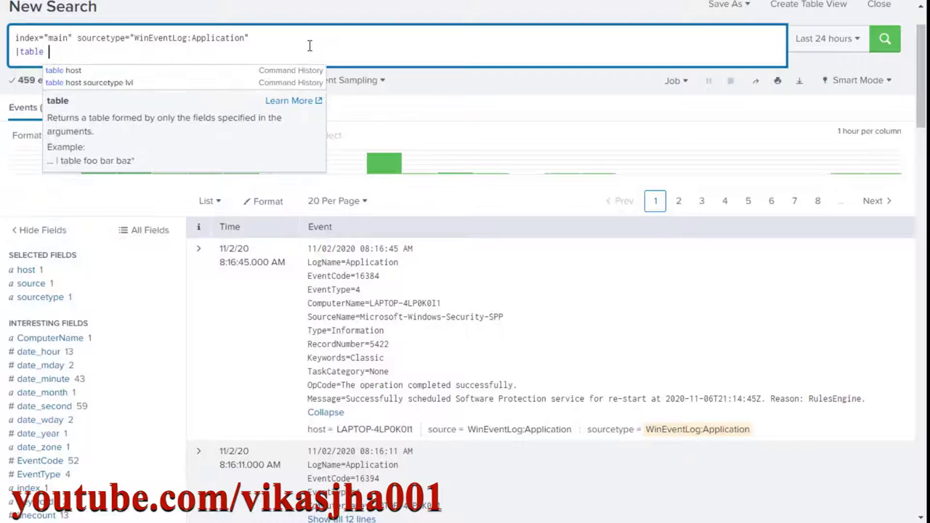
text(SourceName)
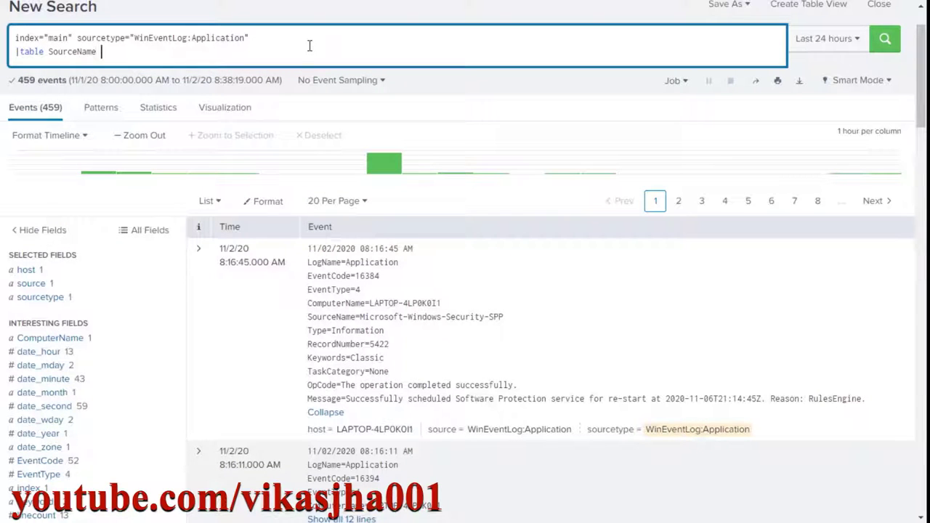
text( Type)
key(Return)
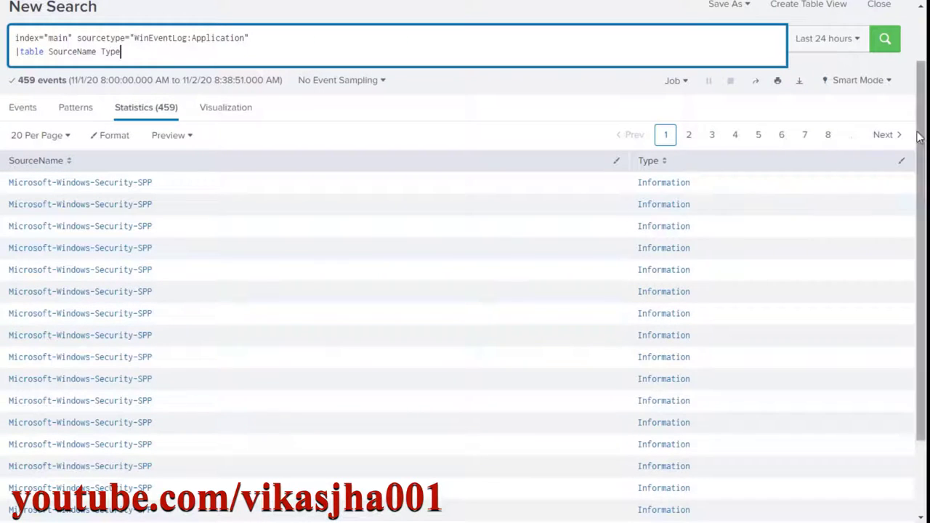
Page through the SourceName/Type statistics to page 10, then select the table line.
click(885, 135)
click(893, 140)
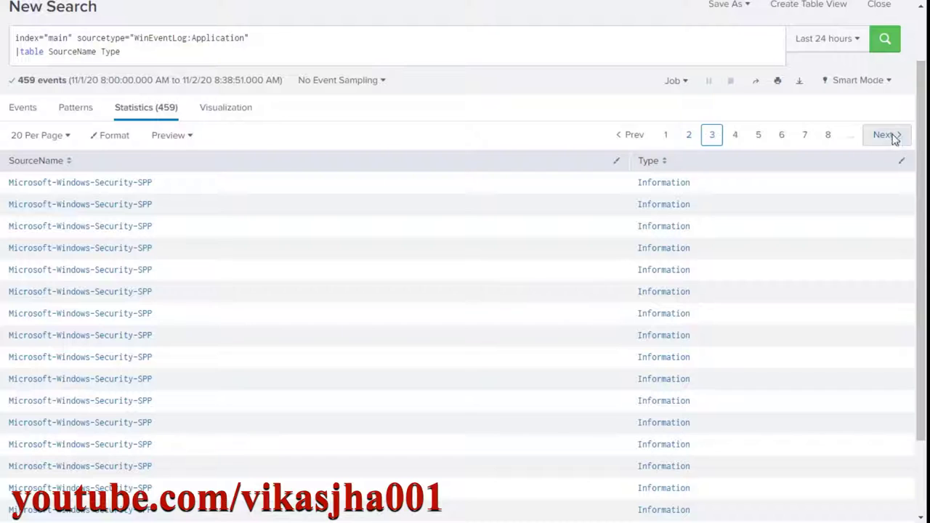
click(893, 140)
click(893, 140)
click(893, 139)
click(893, 140)
click(893, 139)
click(893, 139)
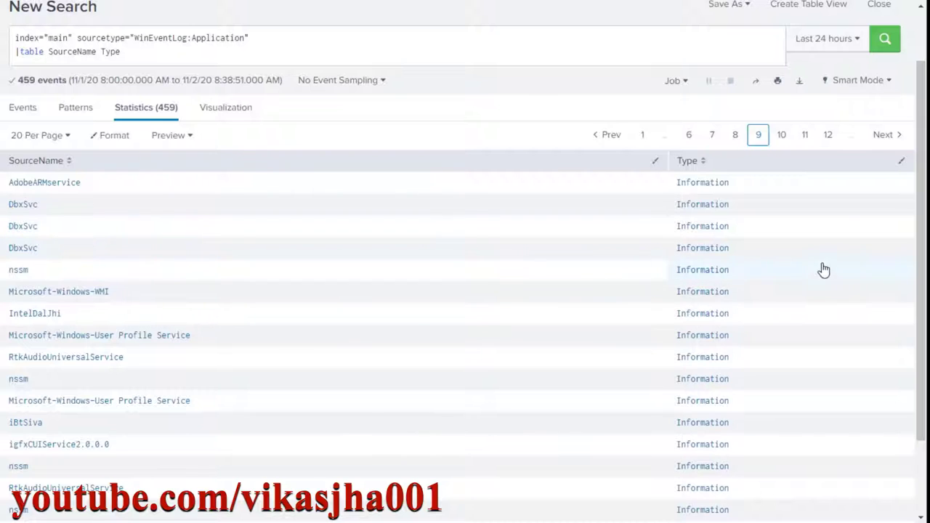
scroll(759, 305, down, 2)
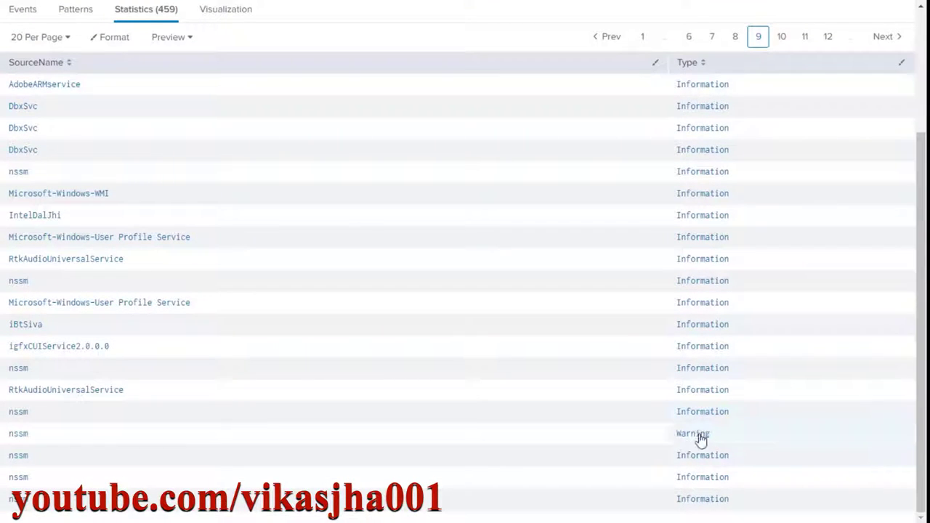
scroll(734, 414, up, 3)
click(889, 204)
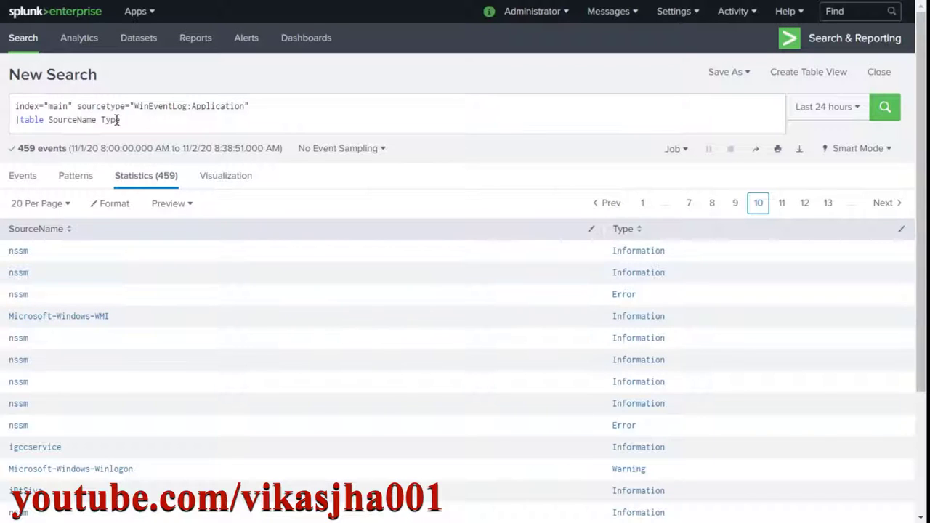
drag(121, 120, 16, 120)
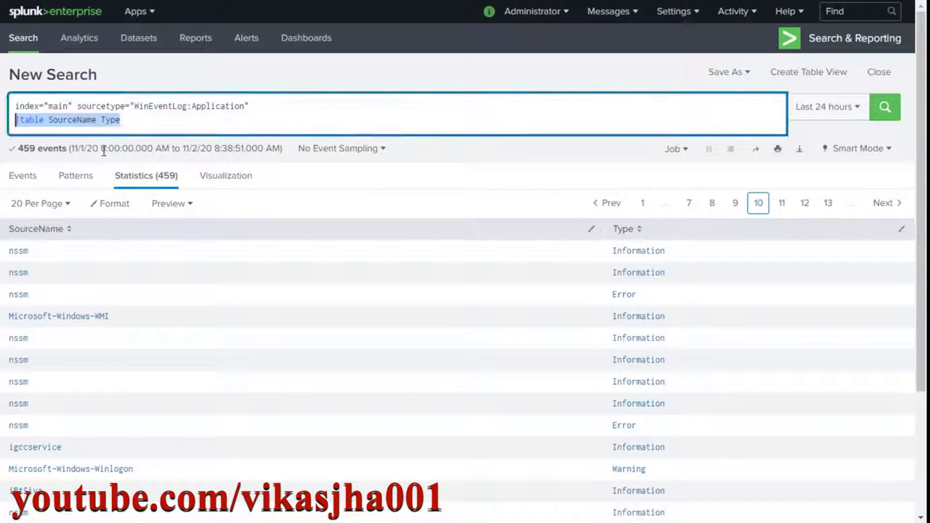
Replace the table line with a count(Type) by SourceName, Type chart, then add an eval Total line.
key(ctrl+v)
key(Return)
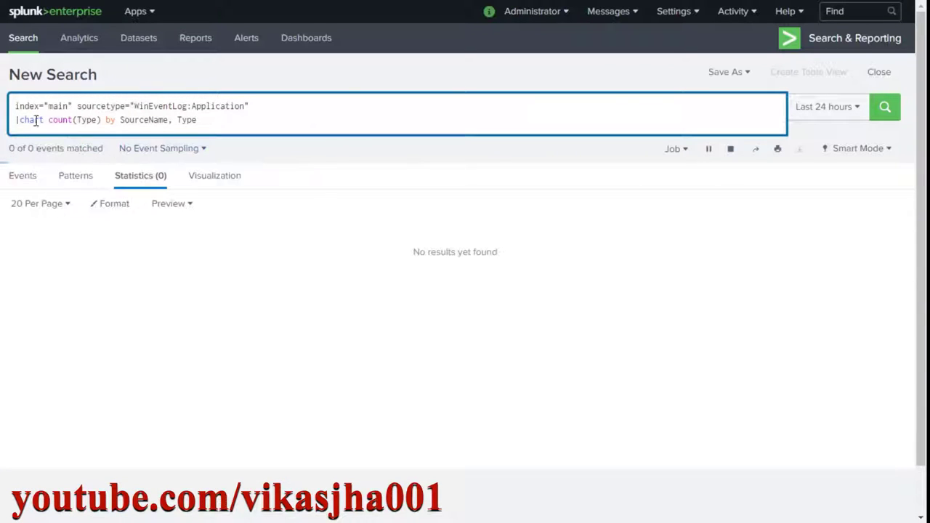
double_click(32, 120)
click(99, 120)
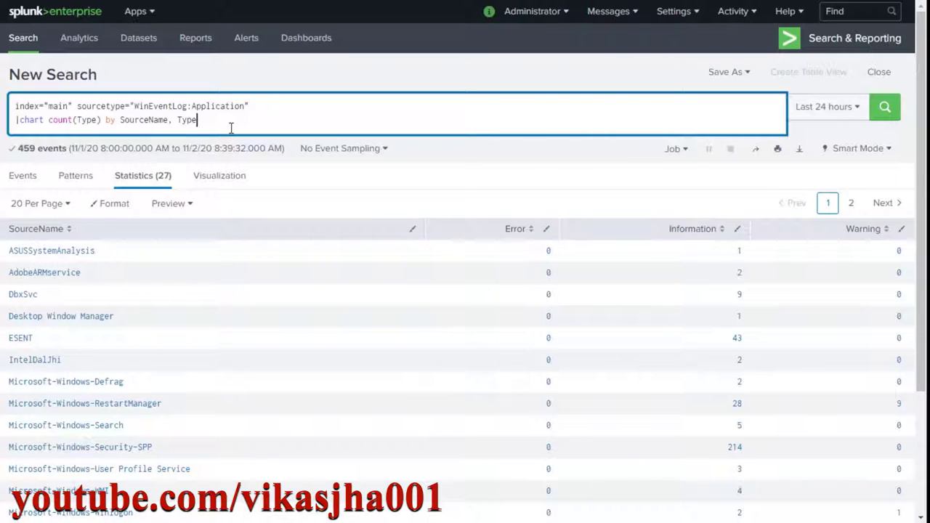
key(shift+Return)
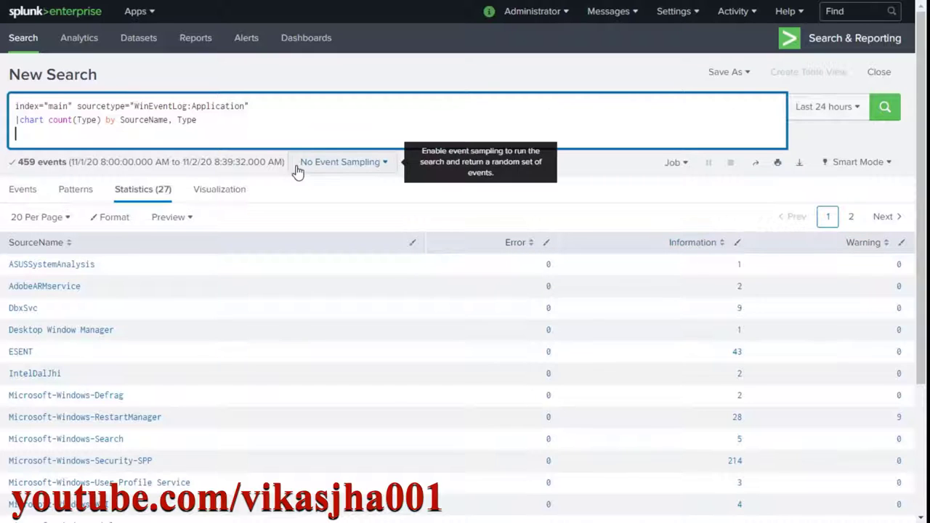
text(|eval Total = Error + Information + Warning)
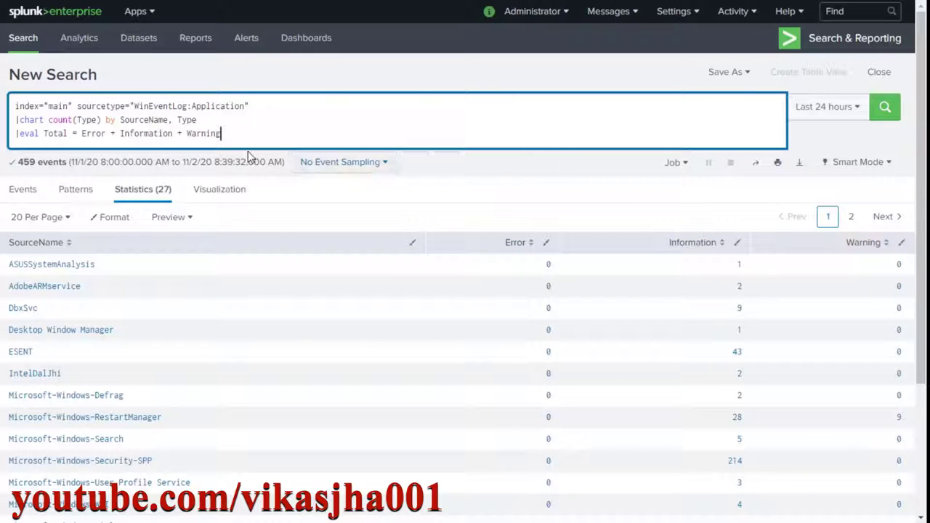
Run the 'eval Total = Error + Information + Warning' line, then select that eval line.
double_click(28, 134)
click(47, 134)
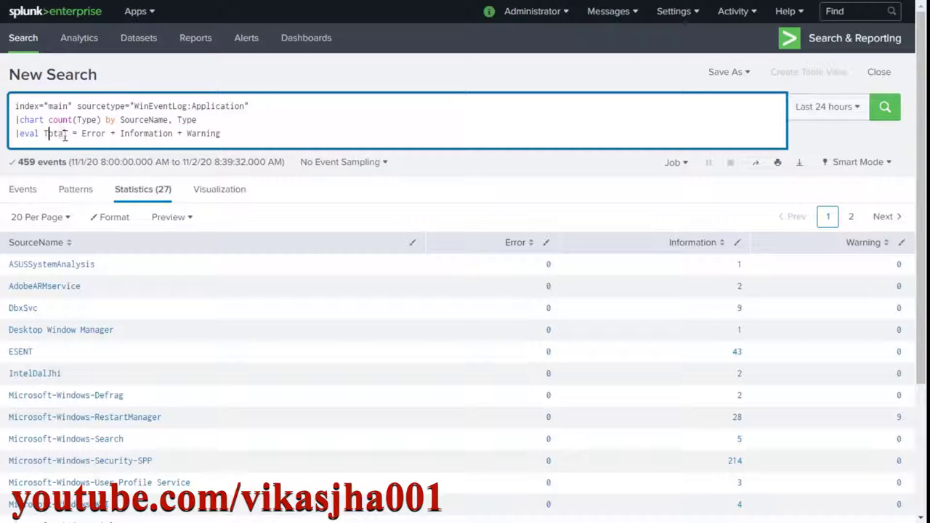
double_click(67, 134)
drag(82, 134, 221, 134)
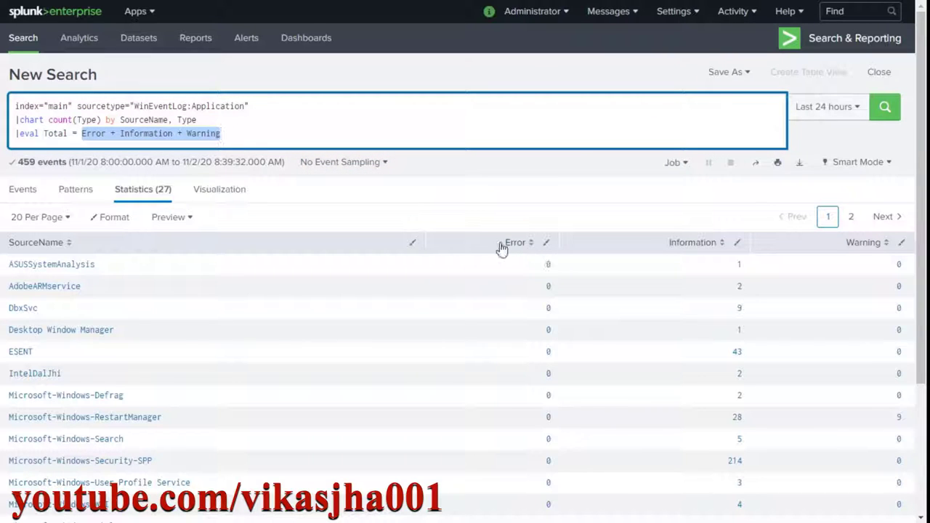
click(900, 107)
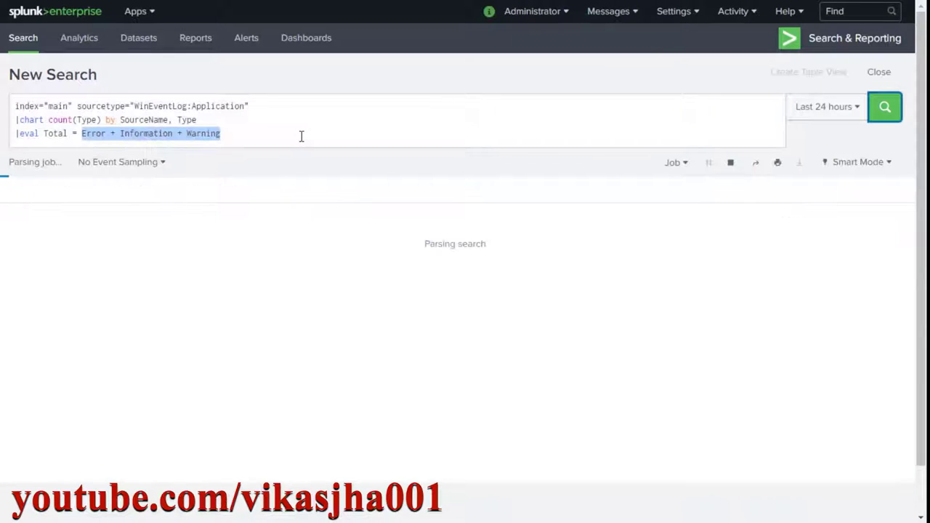
click(302, 136)
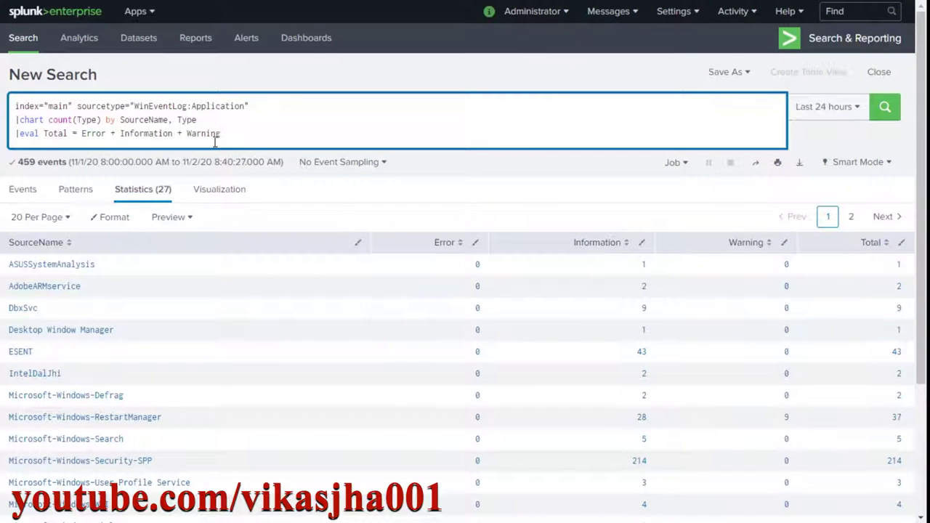
drag(253, 138, 222, 135)
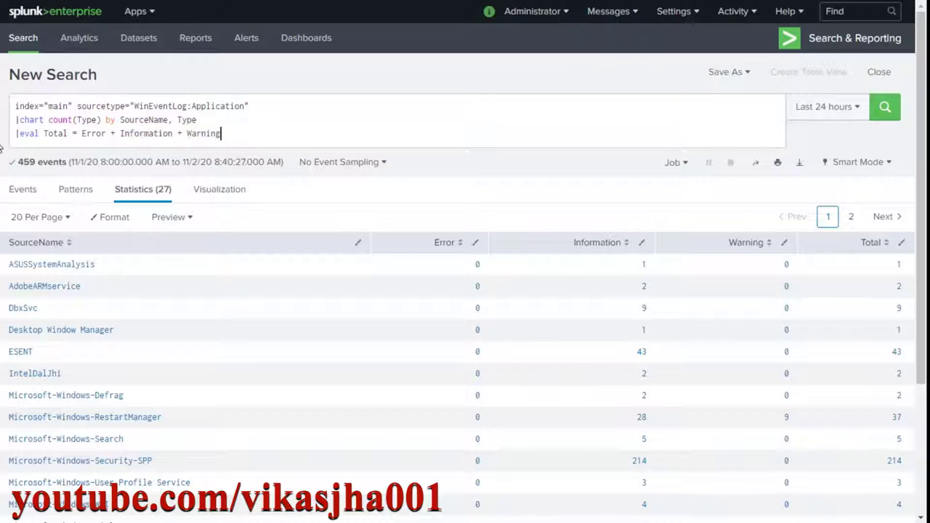
Delete the eval line and run the search with '|addtotals' instead.
key(Delete)
key(Delete)
key(Delete)
key(Delete)
key(Delete)
key(Delete)
key(Delete)
key(Delete)
key(Delete)
key(Delete)
key(Delete)
key(Delete)
key(Delete)
key(Delete)
key(Delete)
key(Delete)
key(Delete)
key(Delete)
key(Delete)
key(Delete)
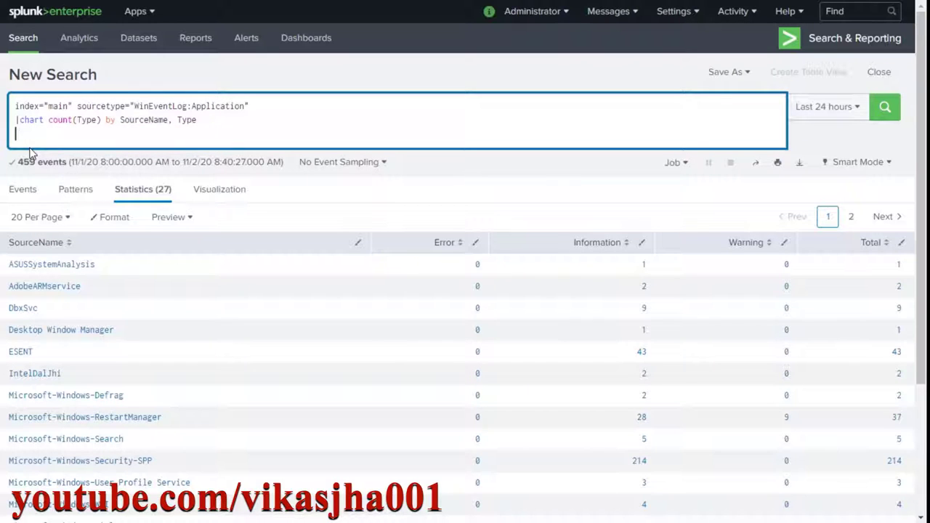
click(26, 154)
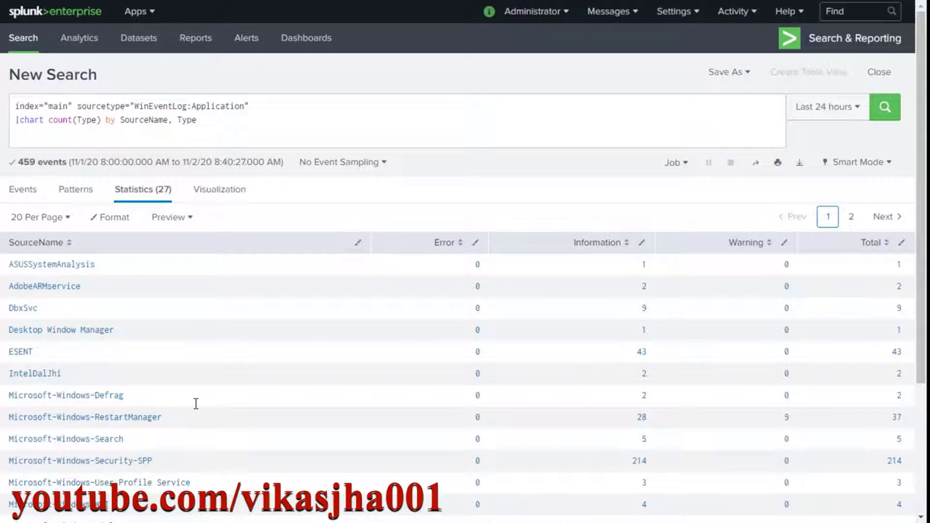
text(|addtotals)
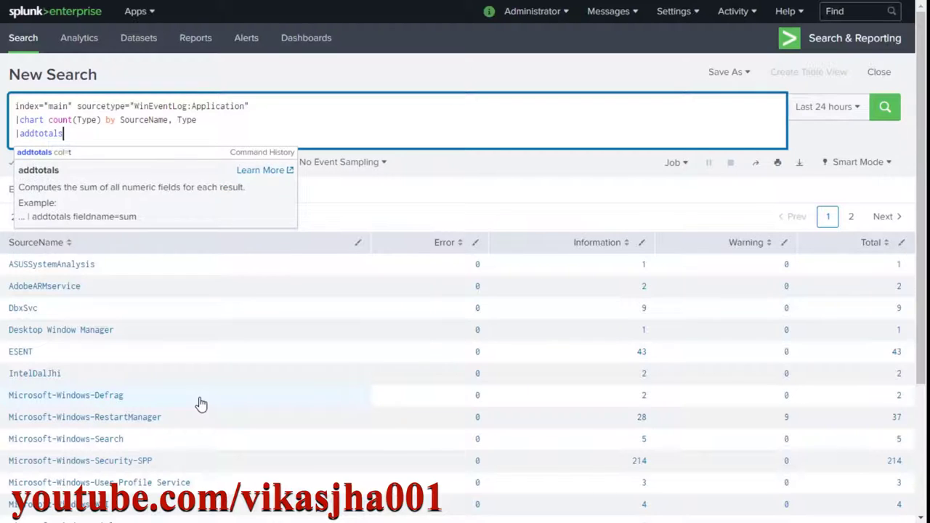
key(Return)
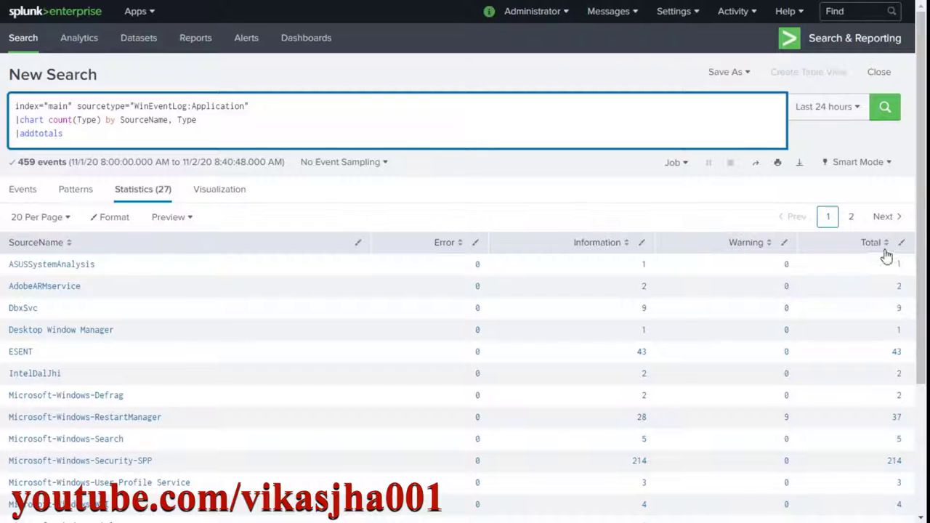
scroll(878, 429, down, 3)
scroll(880, 399, up, 3)
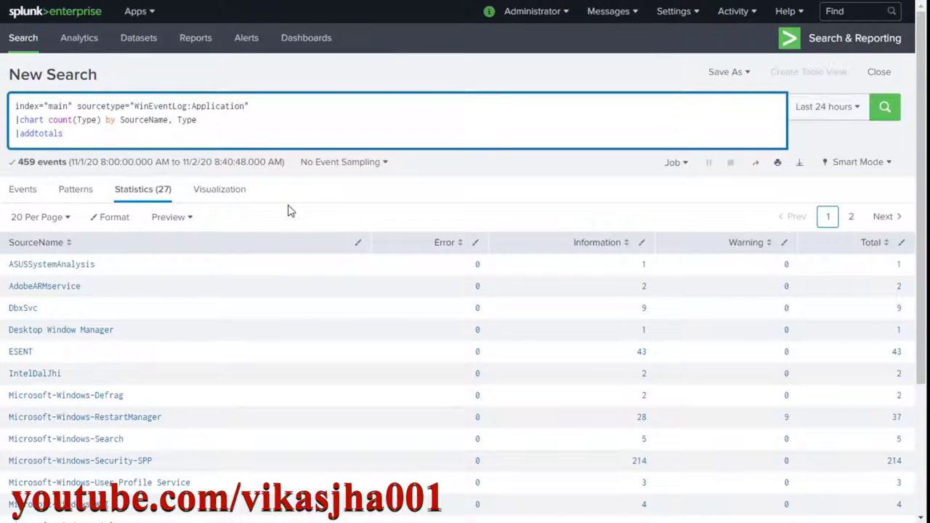
Add '|sort -Total' and 'col=t' on addtotals, rerunning for a 459 grand-total row.
key(shift+Return)
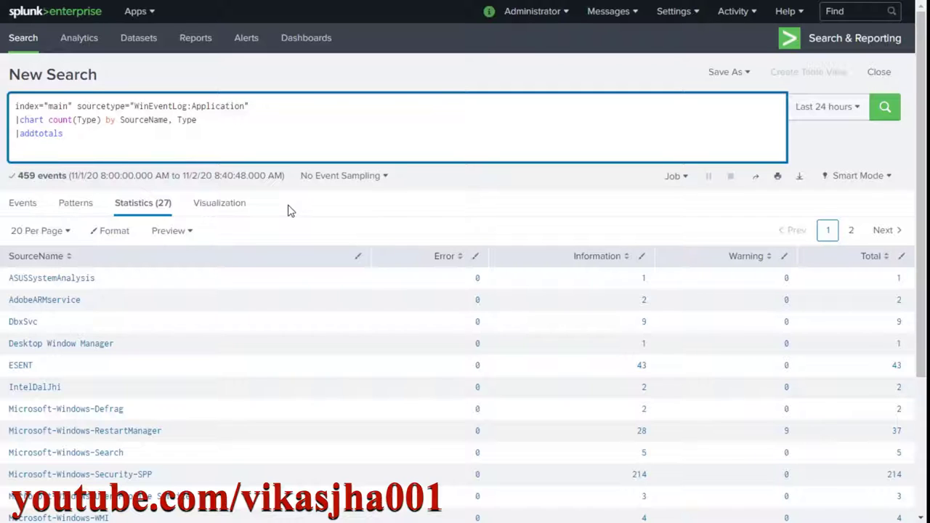
text(|sort -)
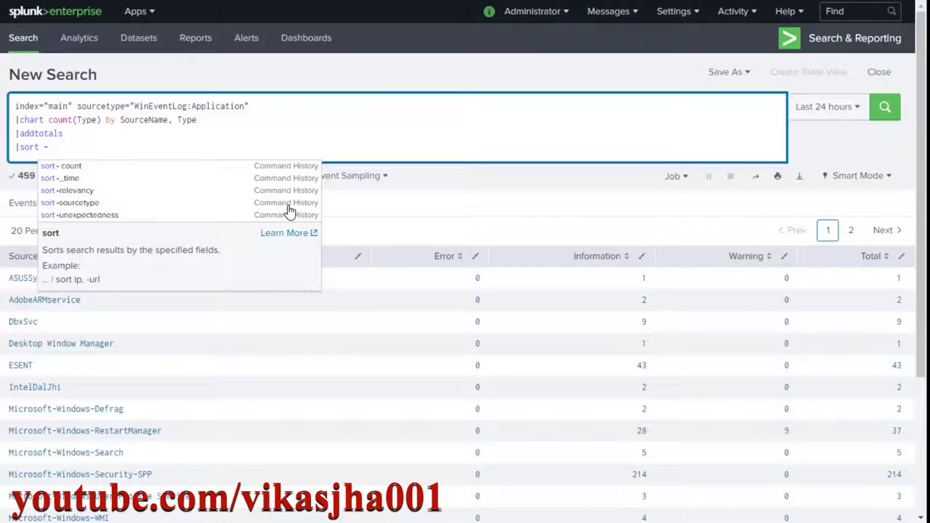
text(Total)
key(Return)
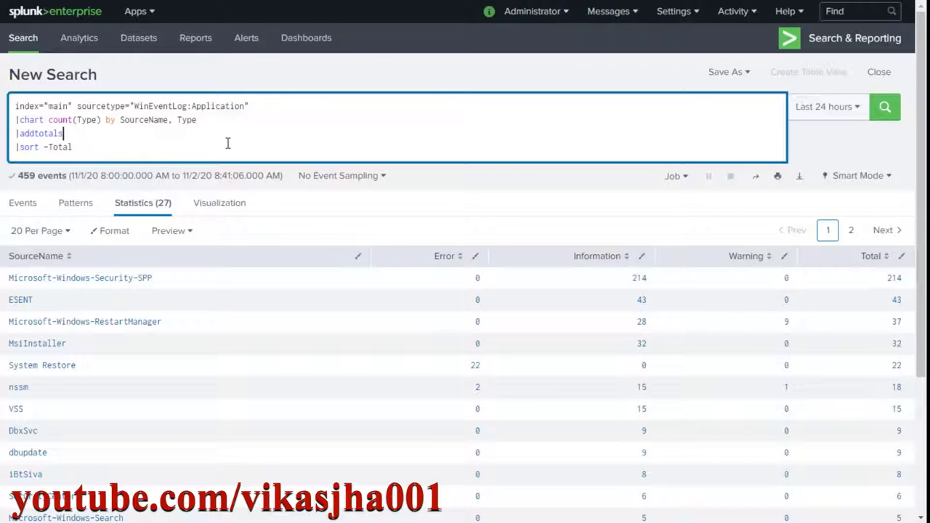
text(col=t)
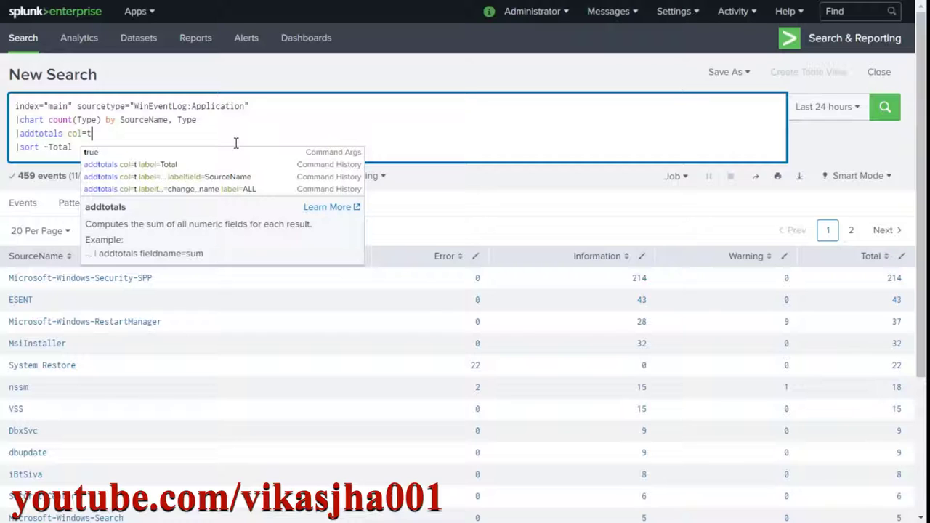
click(129, 133)
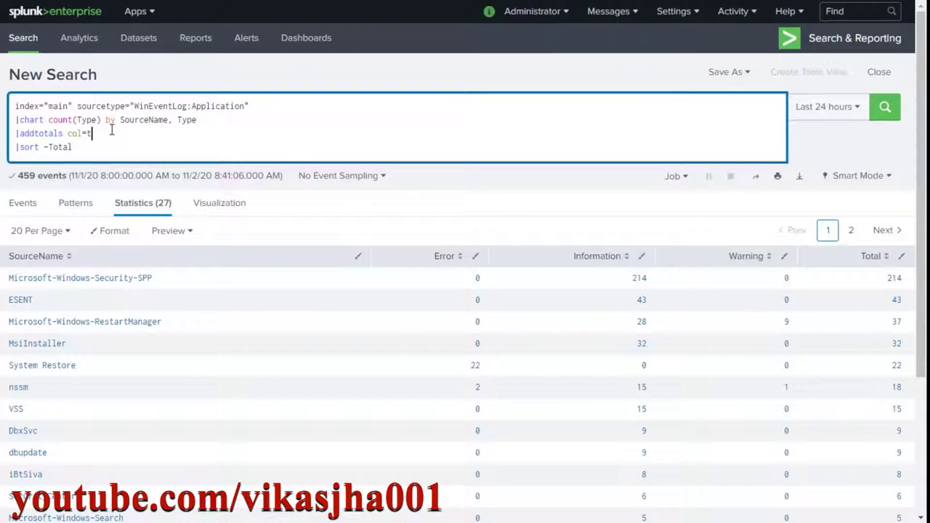
click(885, 109)
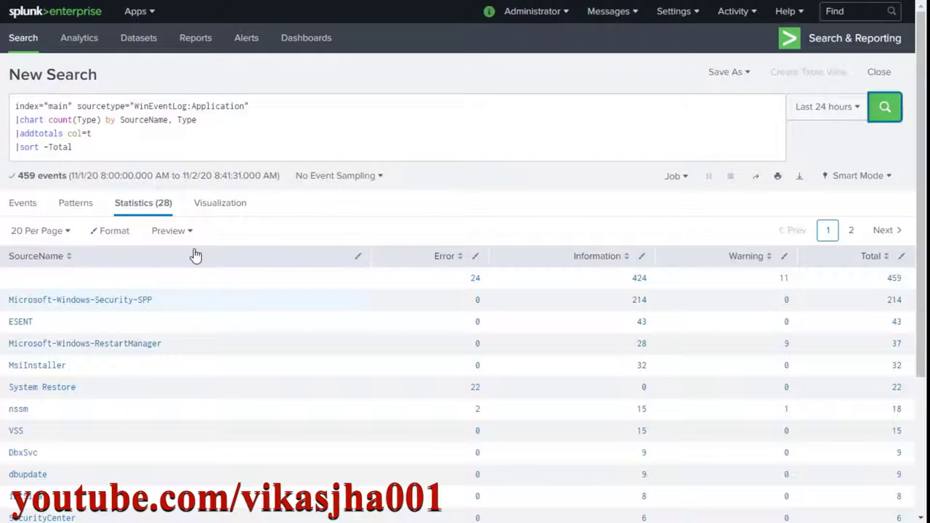
Add label=Total to the addtotals line.
click(133, 132)
text(lab)
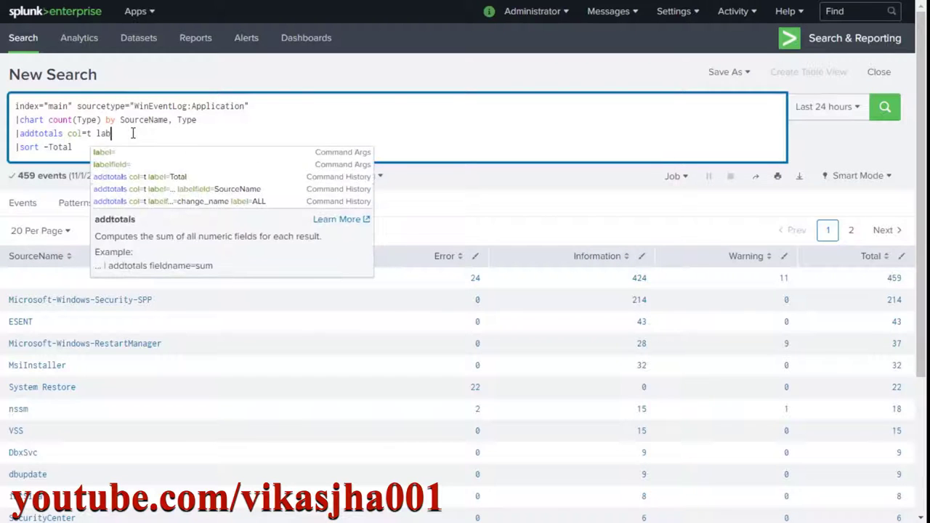
text(el=)
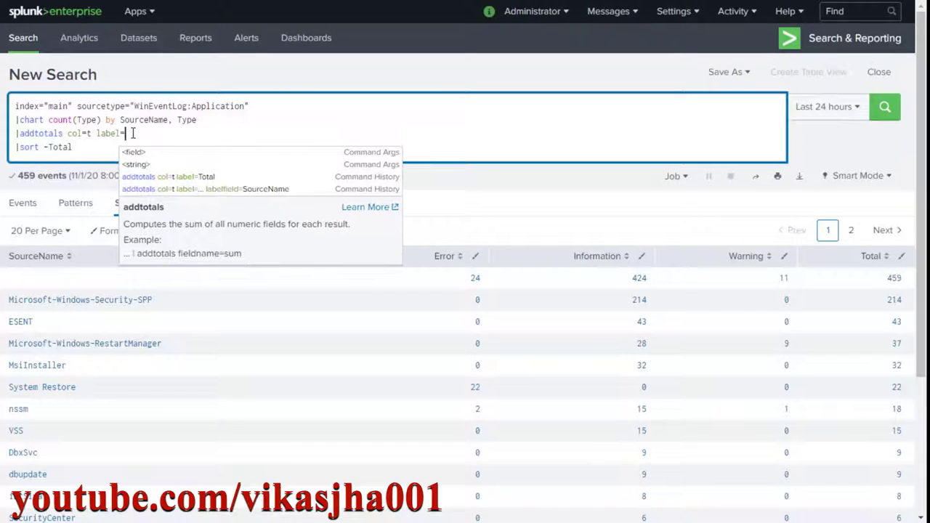
text(Total)
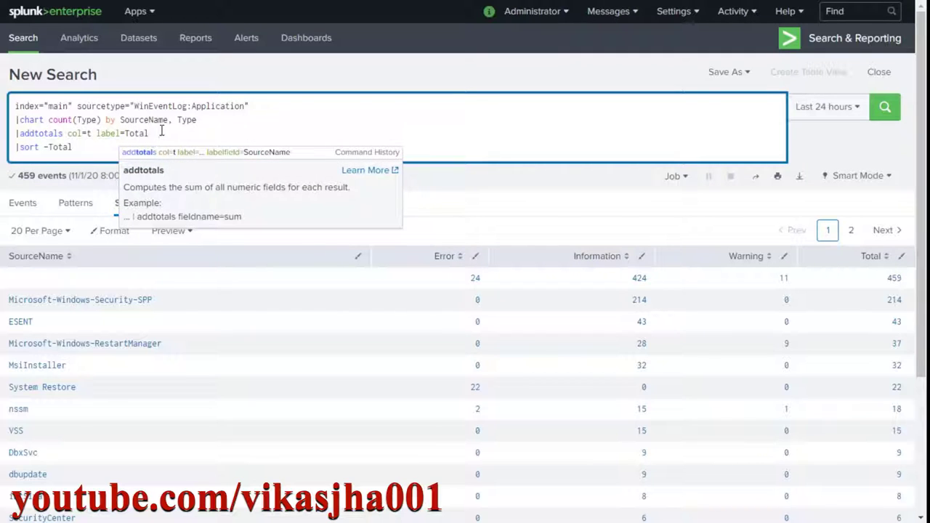
click(161, 131)
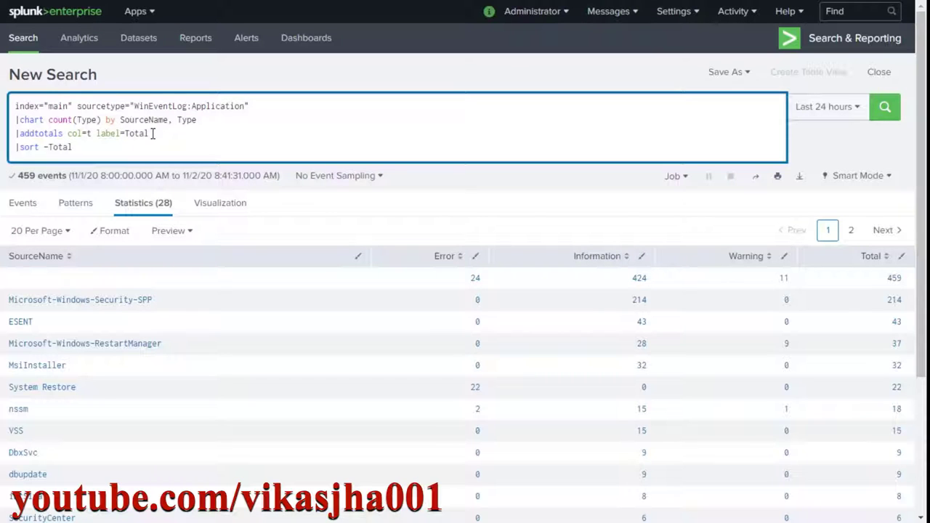
drag(149, 133, 121, 133)
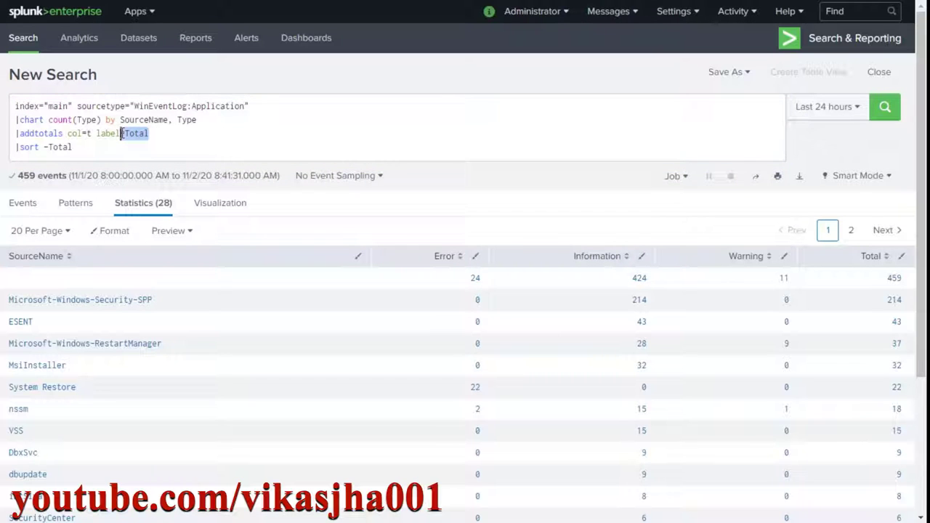
click(182, 135)
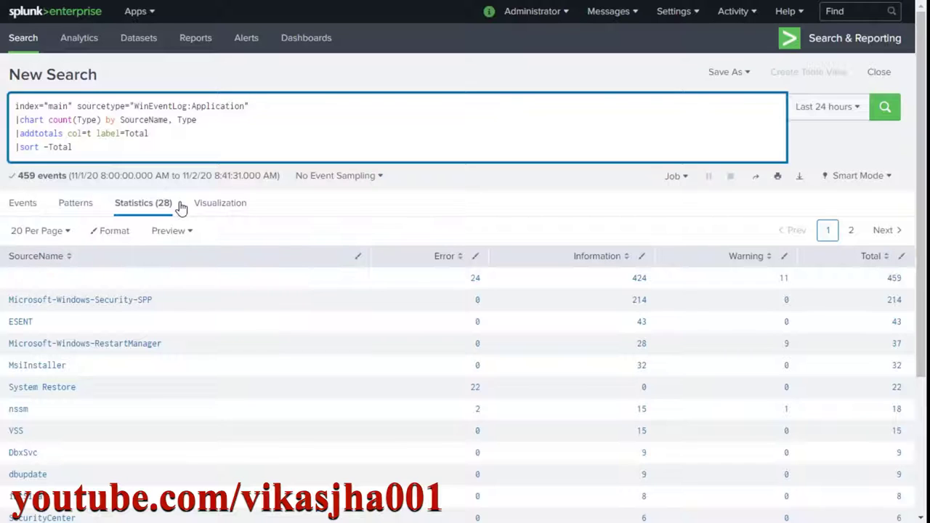
Add labelfield=SourceName to addtotals and rerun, labelling the grand-total row Total.
text(label)
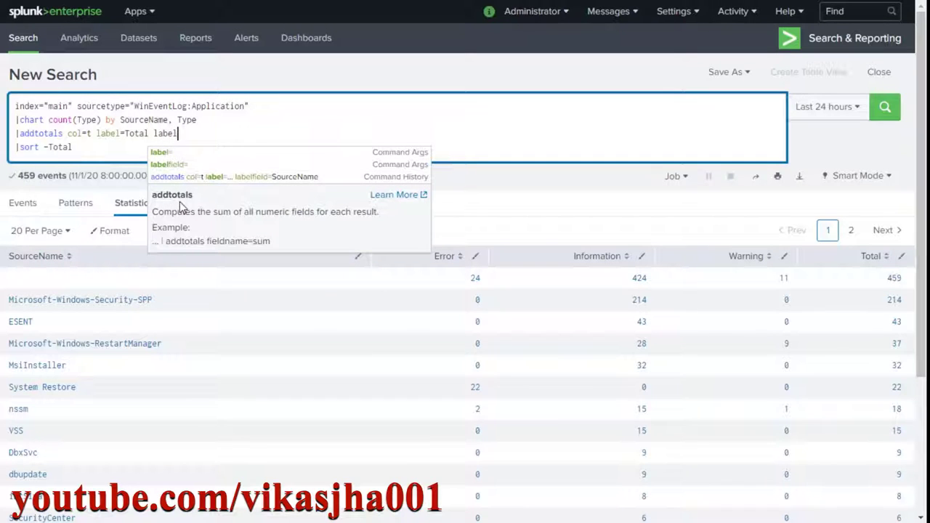
text(fiel)
key(Tab)
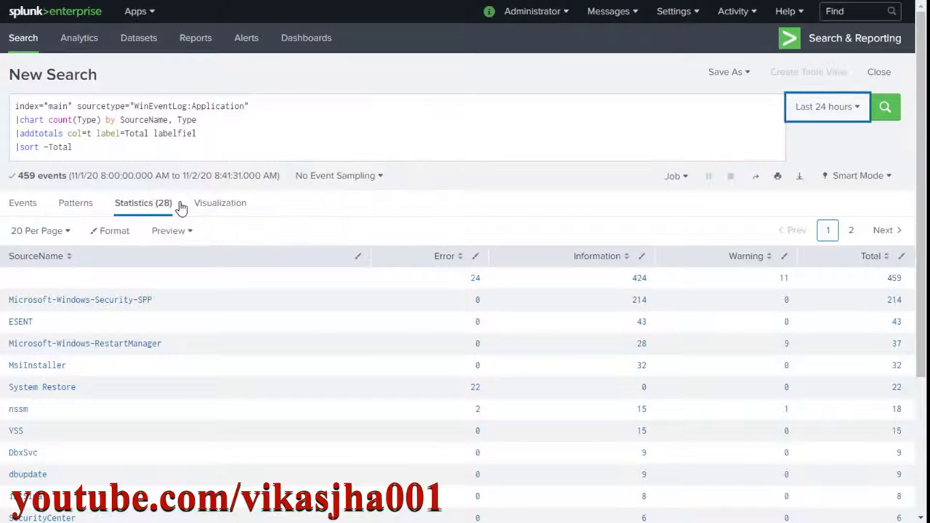
click(215, 127)
text(d)
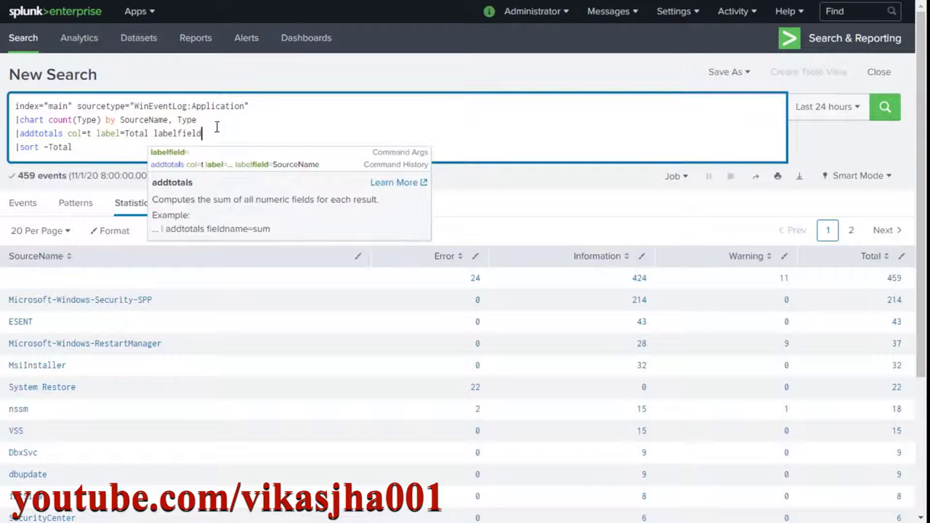
text(=SourceName)
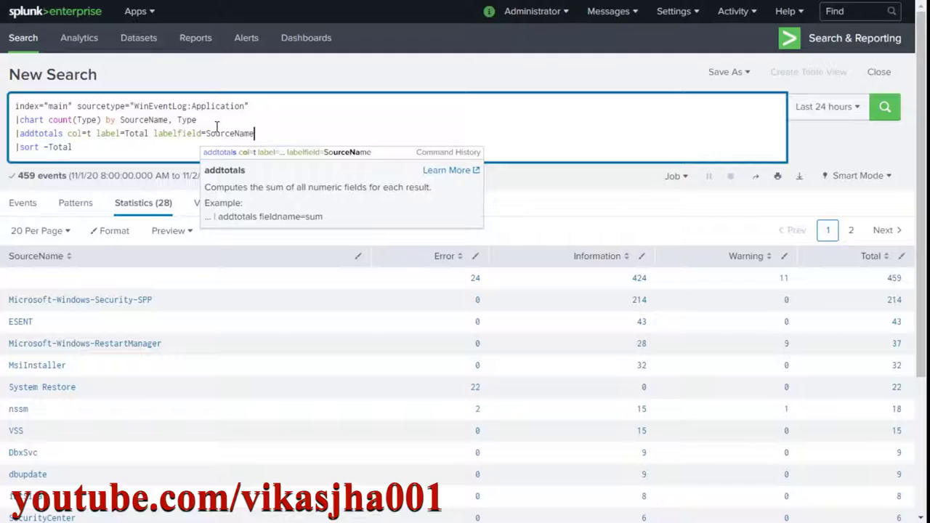
key(Escape)
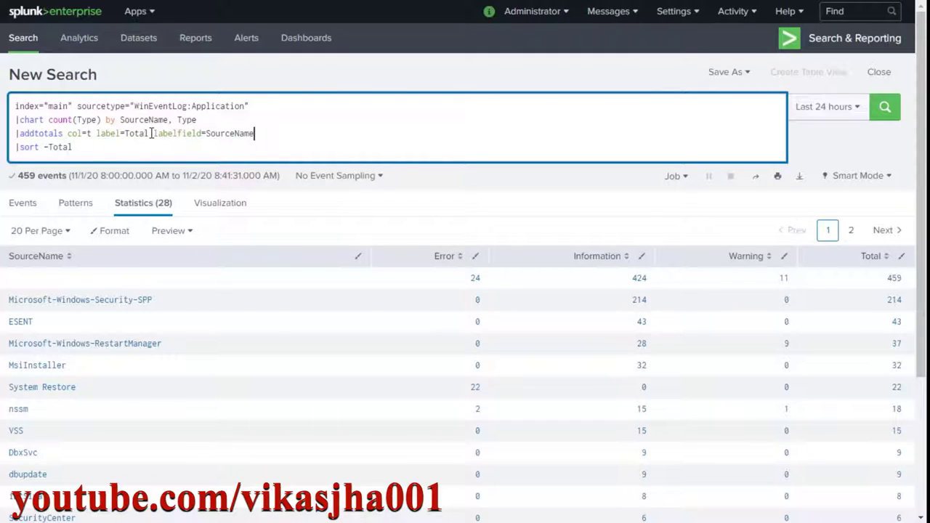
drag(151, 133, 120, 141)
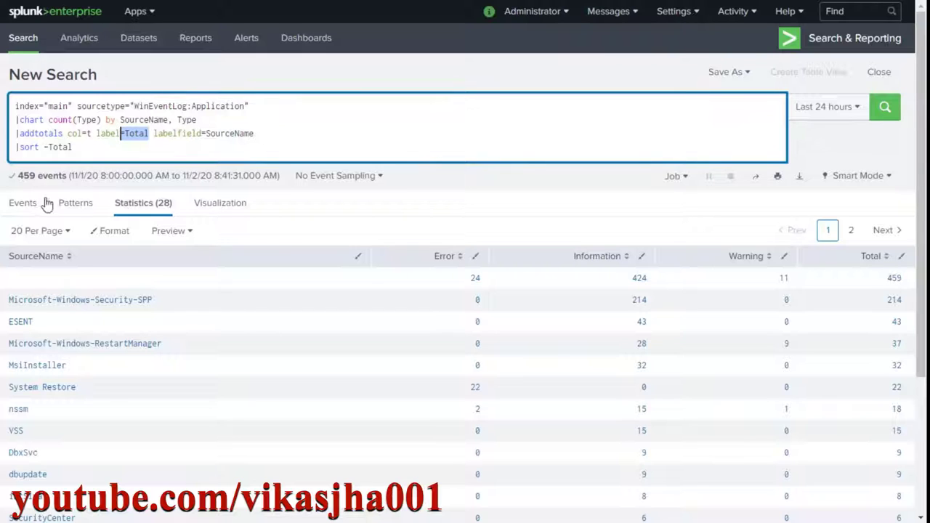
click(884, 113)
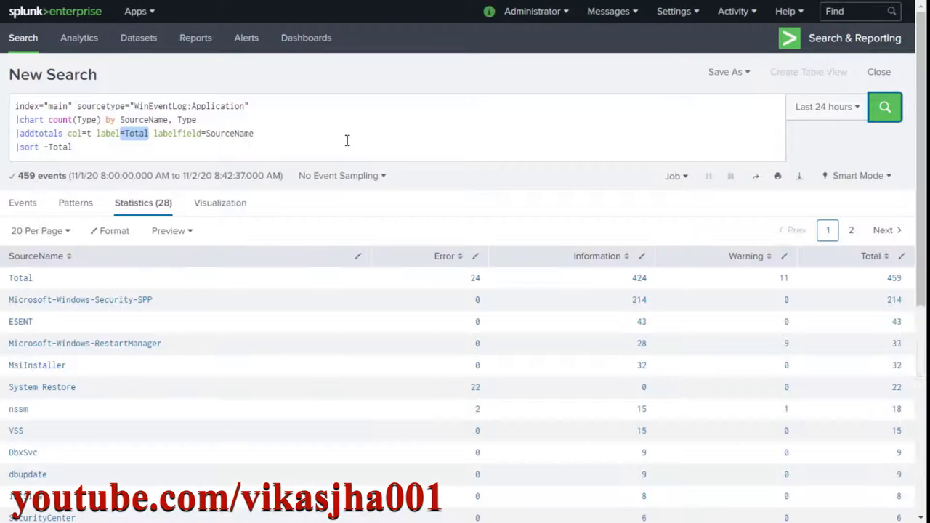
click(348, 141)
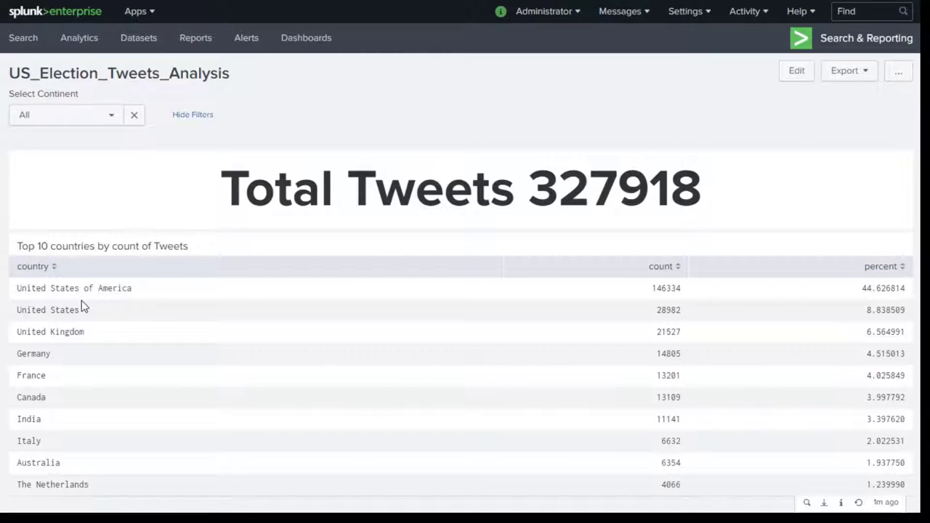
Filter the dashboard to Asia, showing Total Tweets 29380.
click(104, 120)
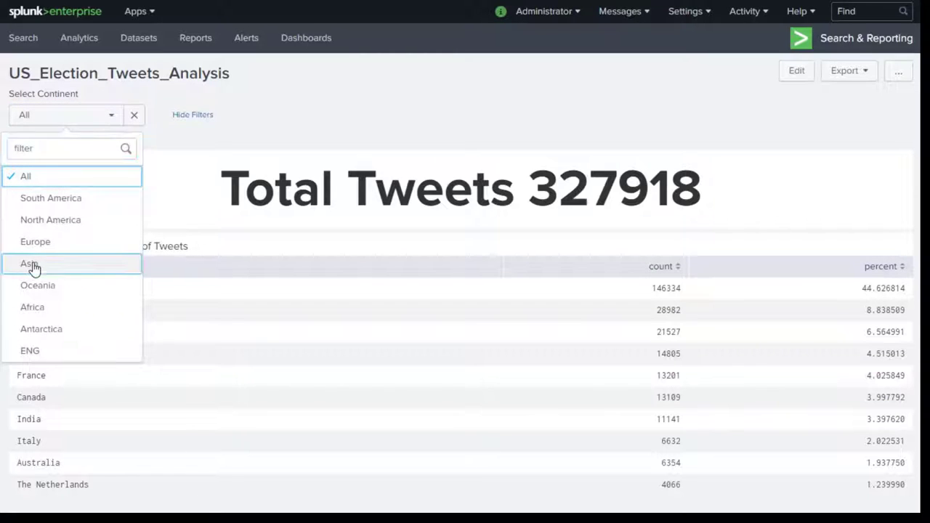
click(33, 266)
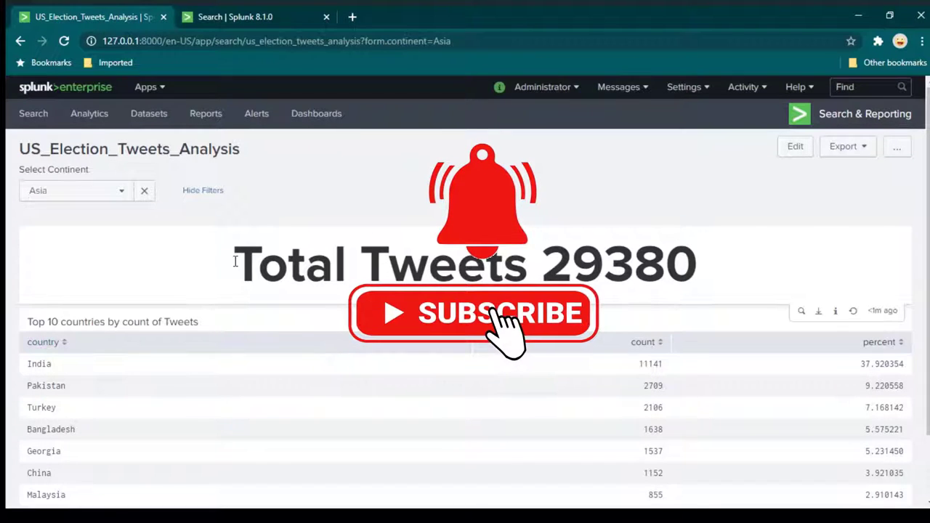
drag(235, 262, 712, 266)
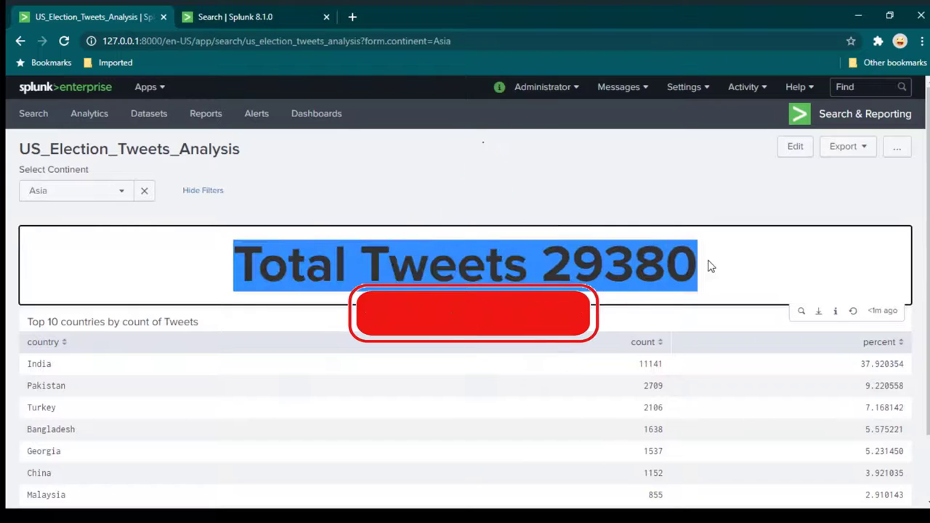
Rerun the all-time index="main" us_election search on the Search page.
click(259, 20)
click(338, 187)
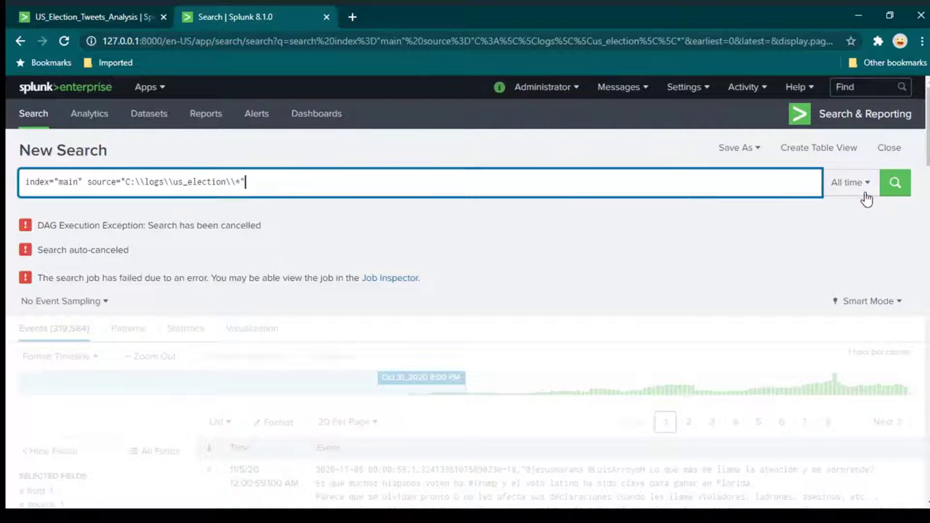
click(894, 183)
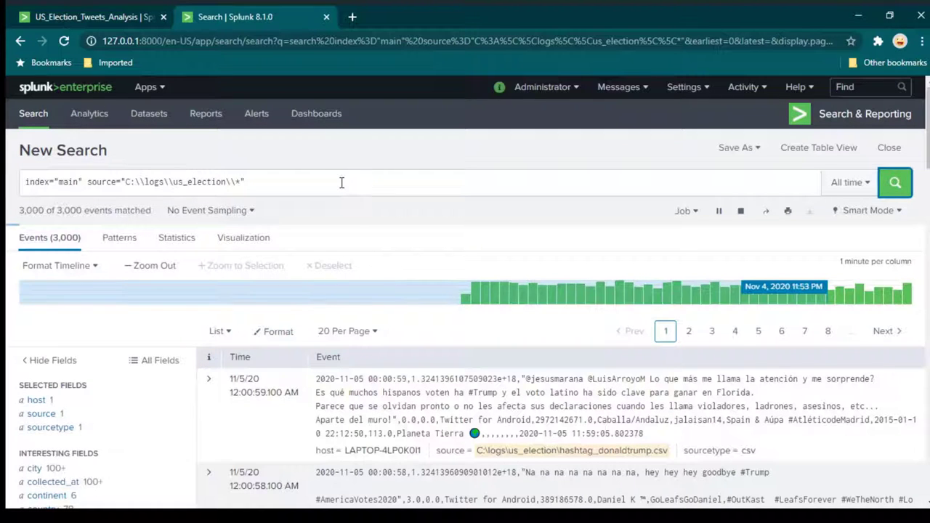
Append '|stats count(tweet_id) as tweet_count' as a second line and run the search.
click(341, 182)
key(shift+Return)
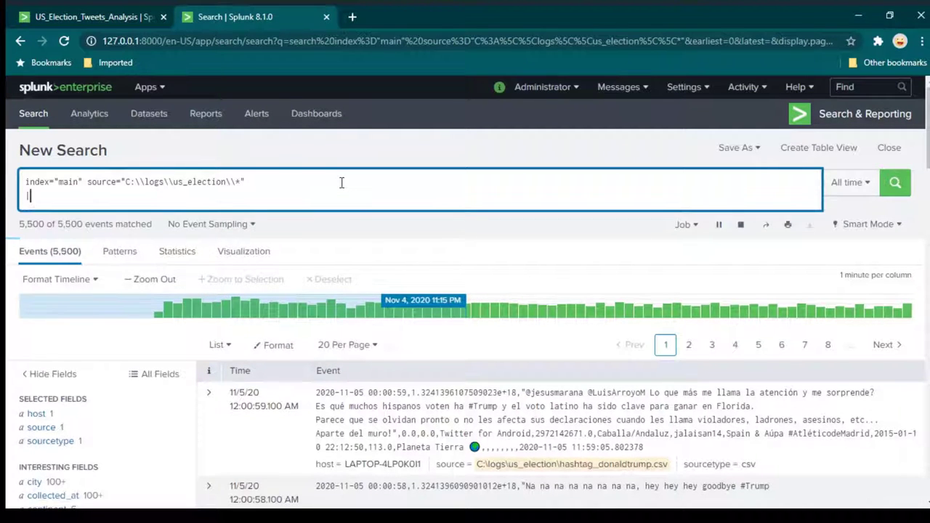
text(|)
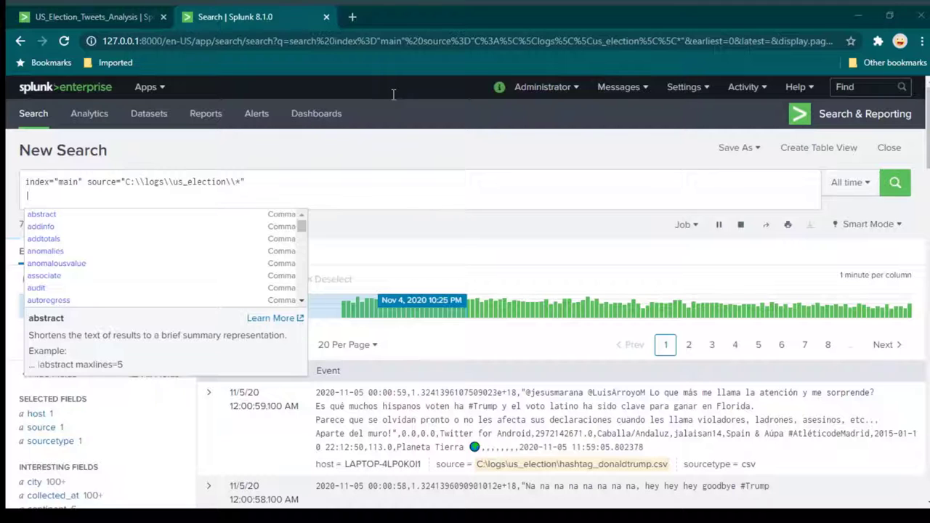
click(166, 200)
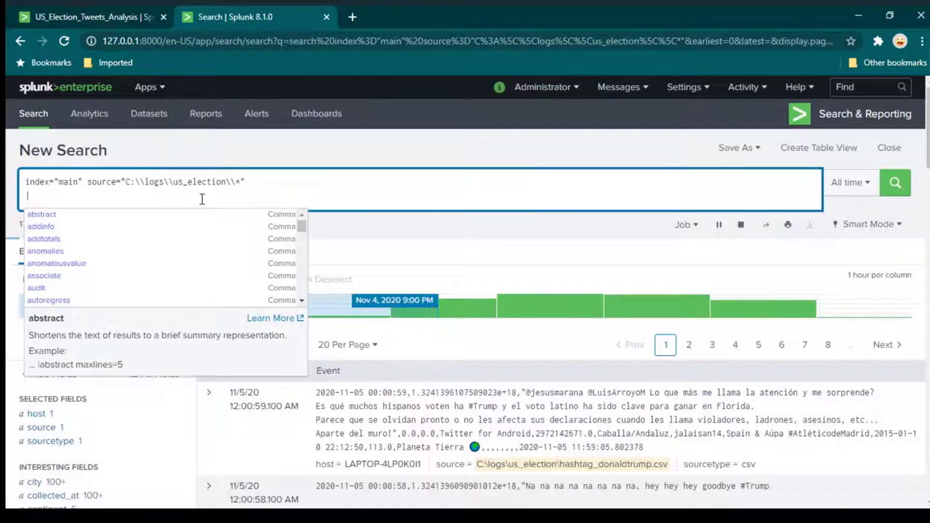
key(shift+Left)
text(stats count(tweet_id) as tweet_count)
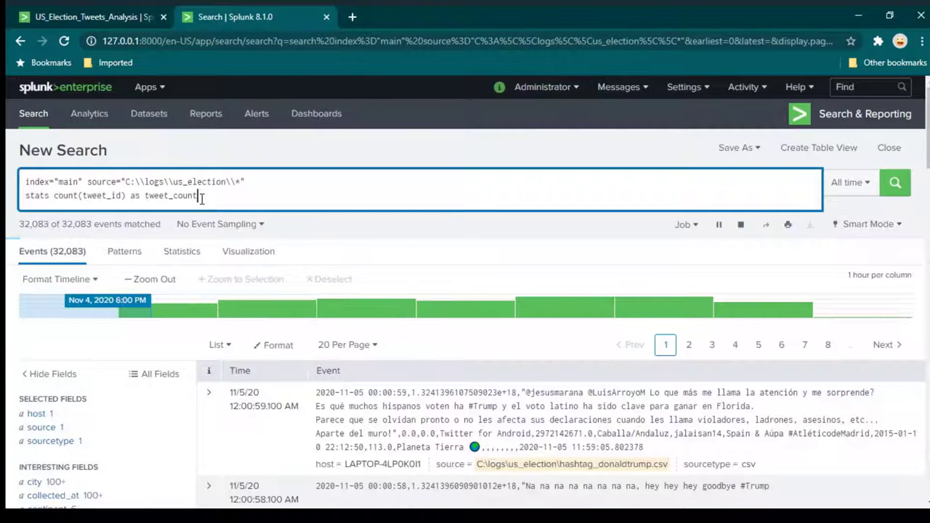
text(|)
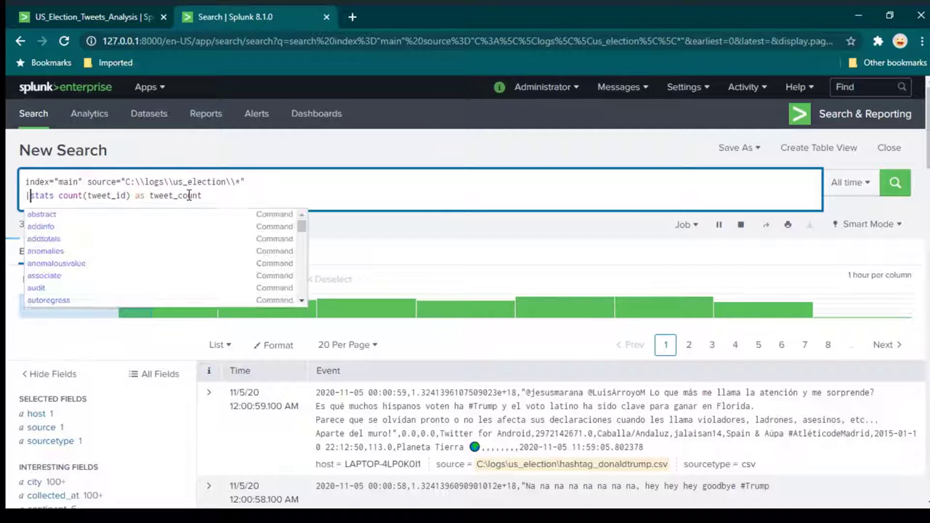
click(121, 196)
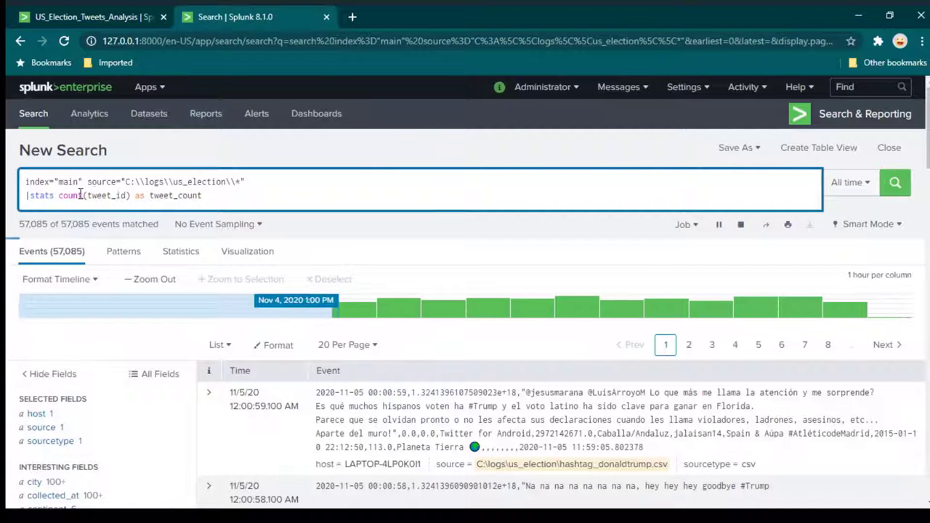
click(895, 183)
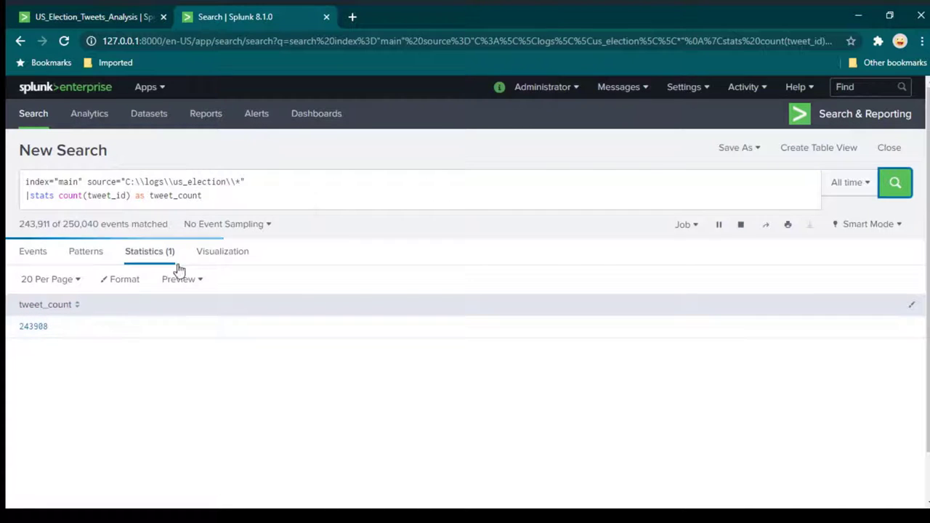
Compare the dashboard's Total Tweets panel with the search's final tweet_count of 697226.
click(119, 15)
drag(232, 264, 529, 263)
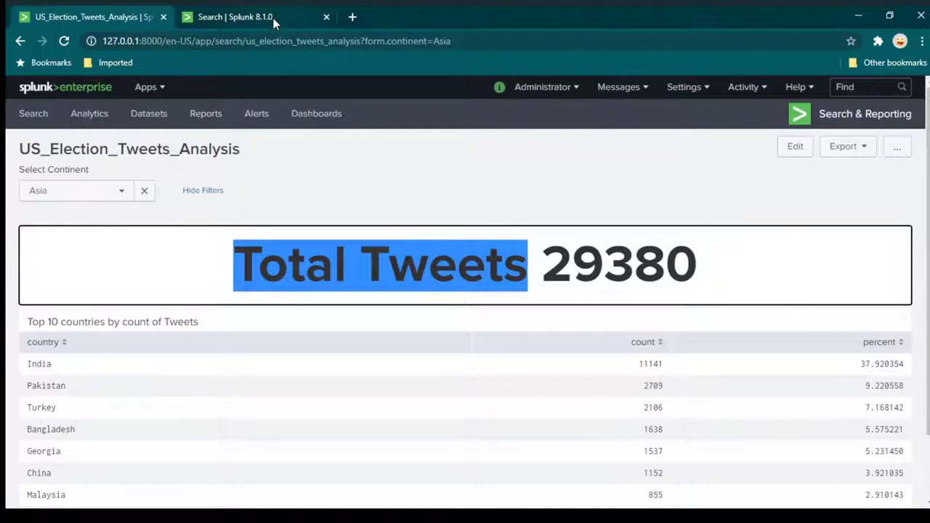
click(239, 17)
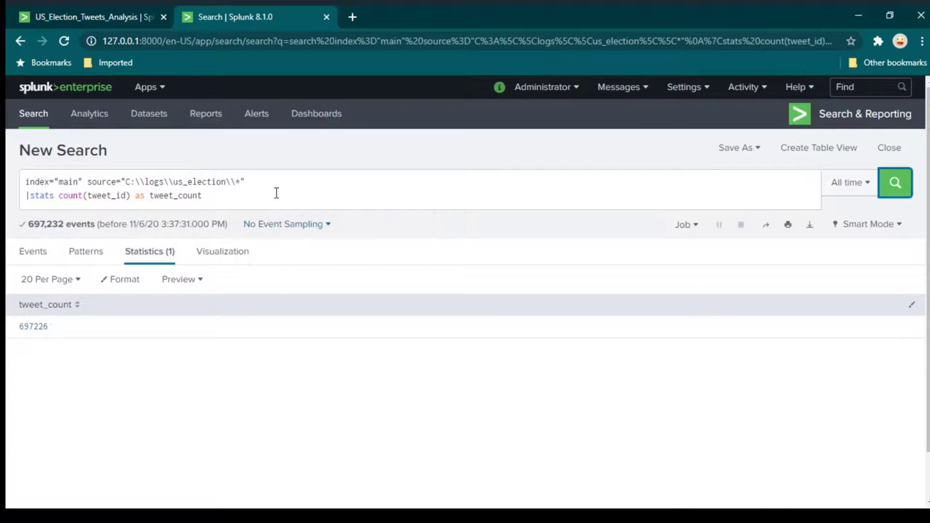
Add a third line '|eval desc = "Total Tweets ".tweet_count' to the search.
click(276, 195)
key(Return)
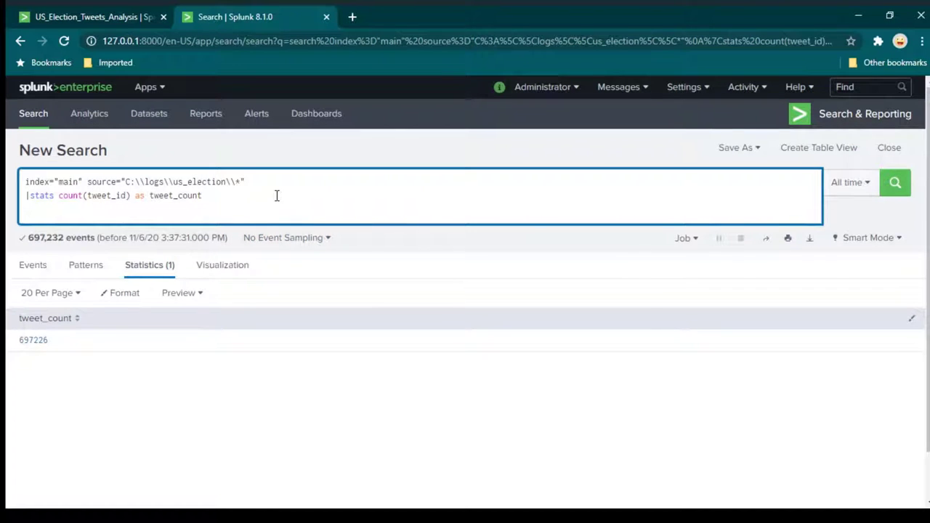
text(|)
text(|eval desc = "Total Tweets ".tweet_count)
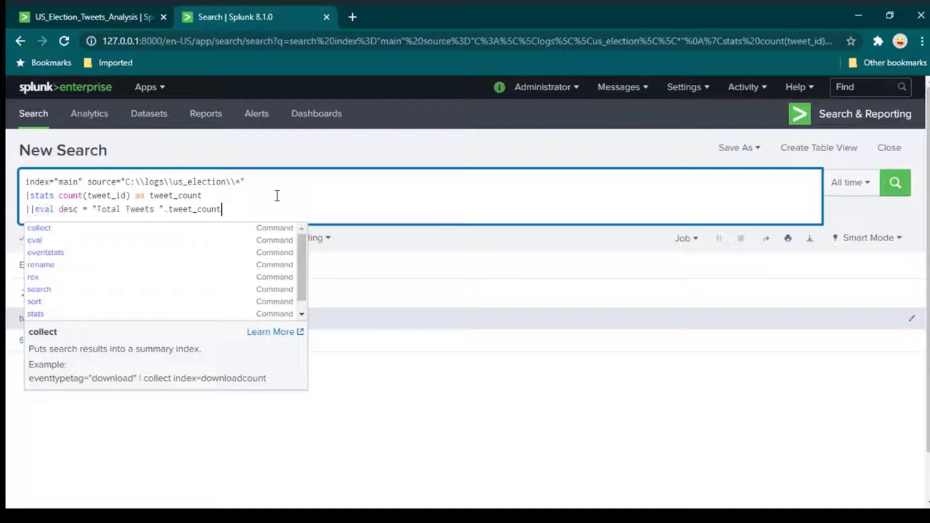
key(Home)
key(Delete)
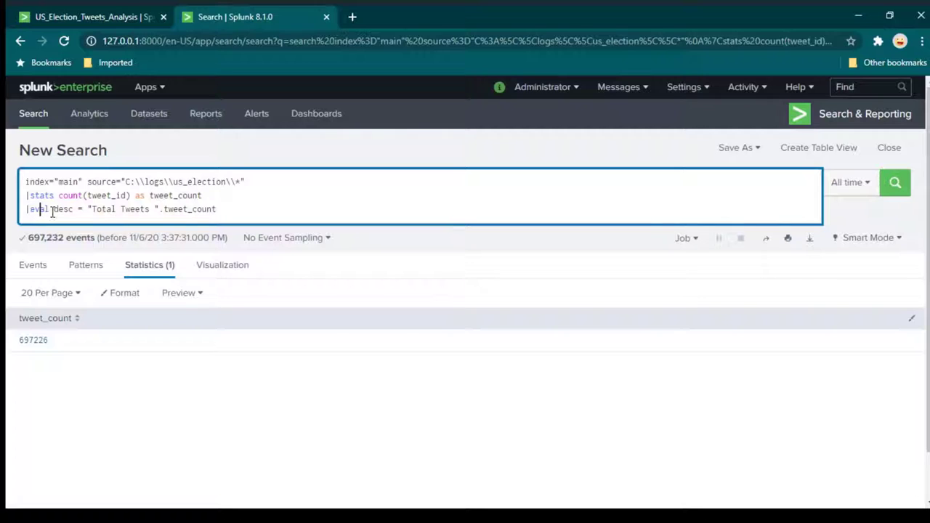
Highlight the eval line's parts: desc field, 'Total Tweets' literal and tweet_count.
drag(51, 209, 31, 212)
double_click(63, 210)
drag(87, 209, 157, 210)
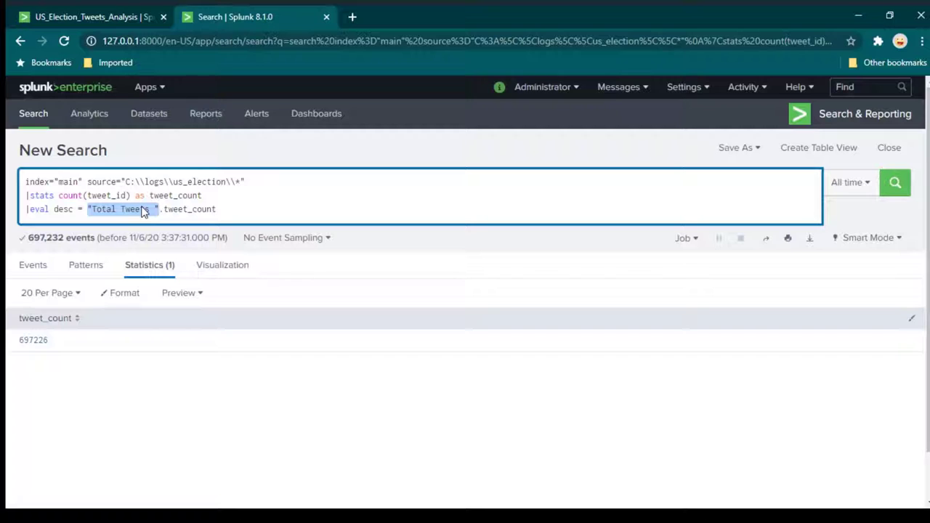
click(91, 210)
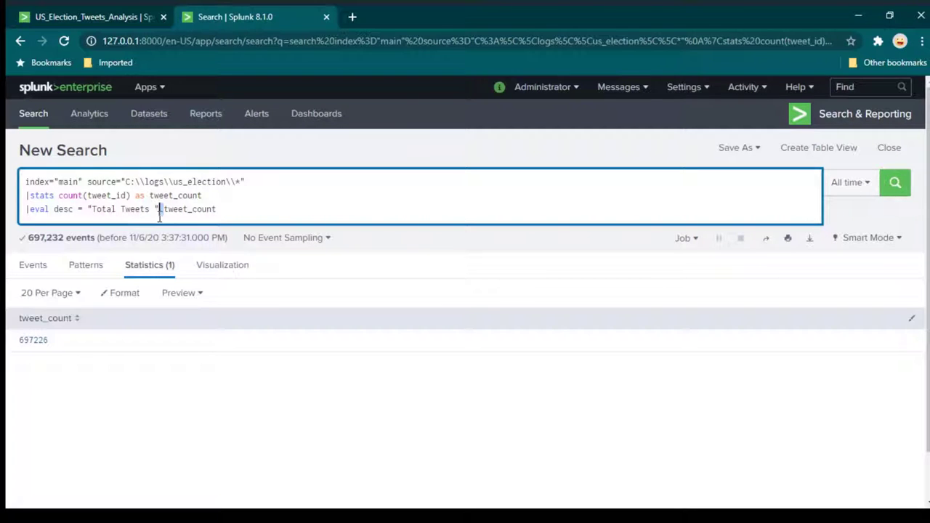
drag(159, 209, 86, 210)
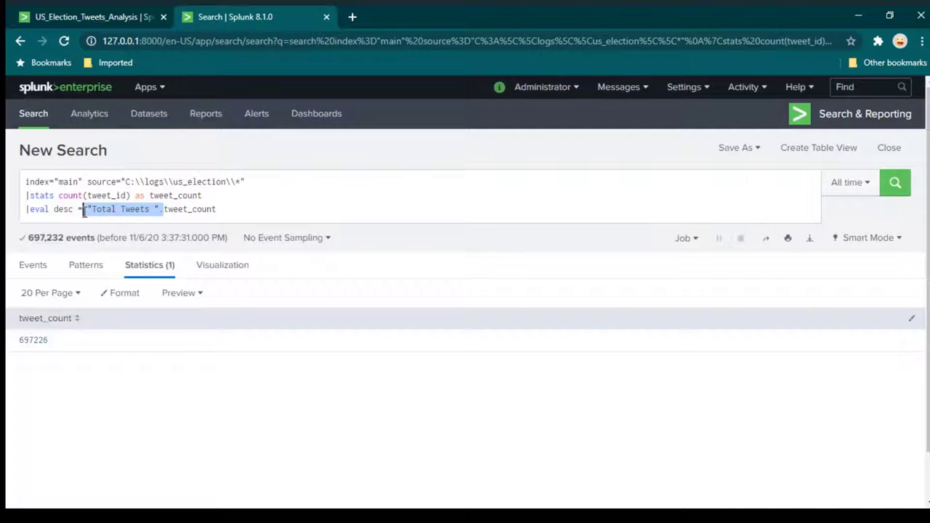
click(199, 209)
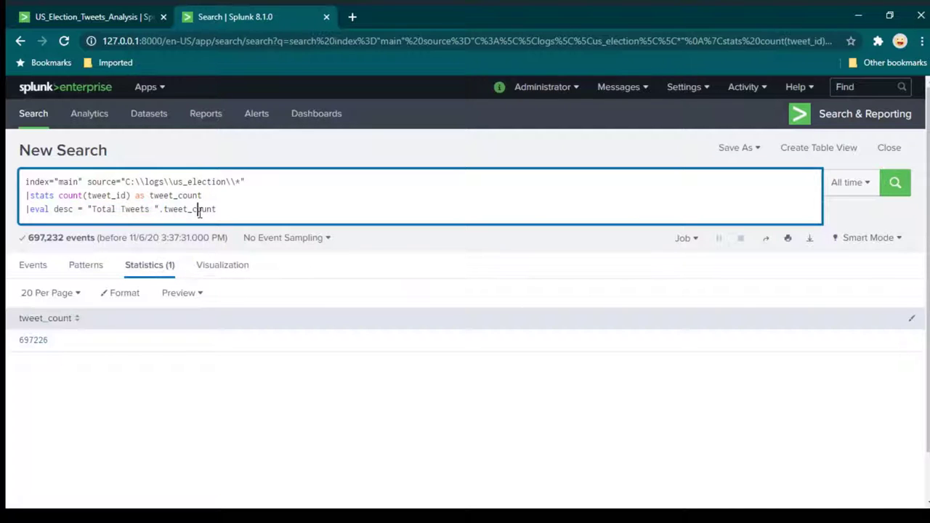
drag(179, 196, 201, 197)
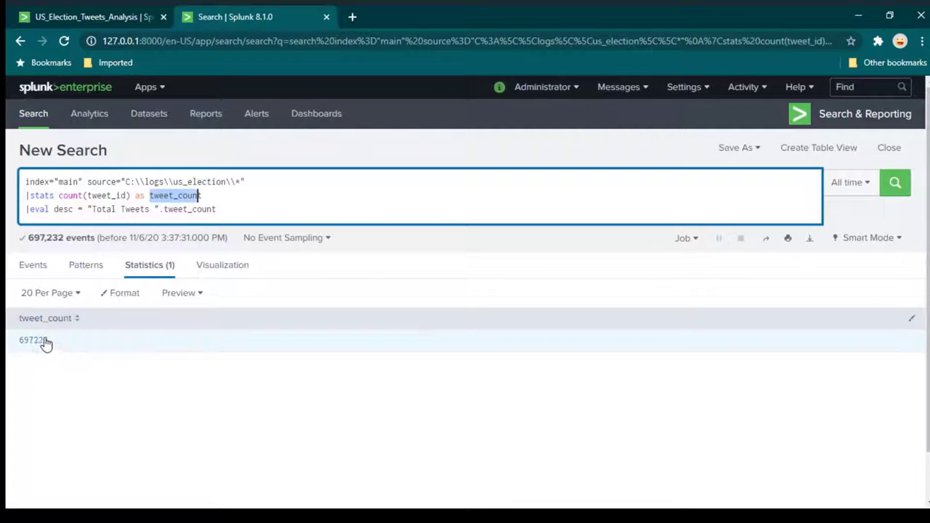
click(255, 218)
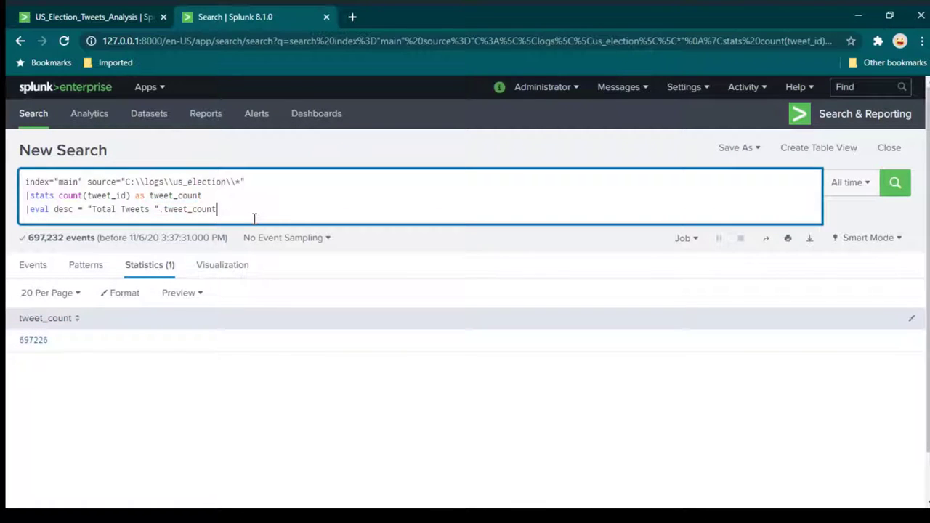
Add '|table desc' and run, showing 'Total Tweets 287537'.
key(Return)
text(|)
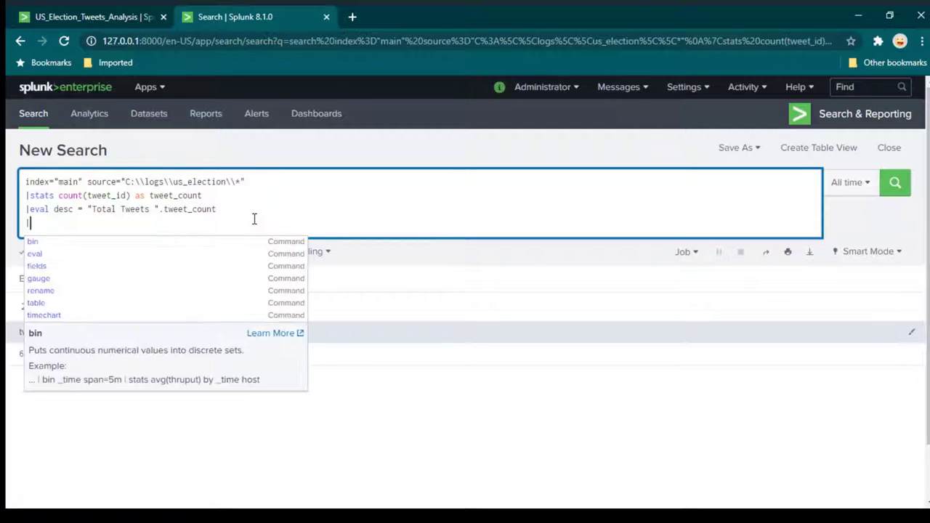
text(table desc)
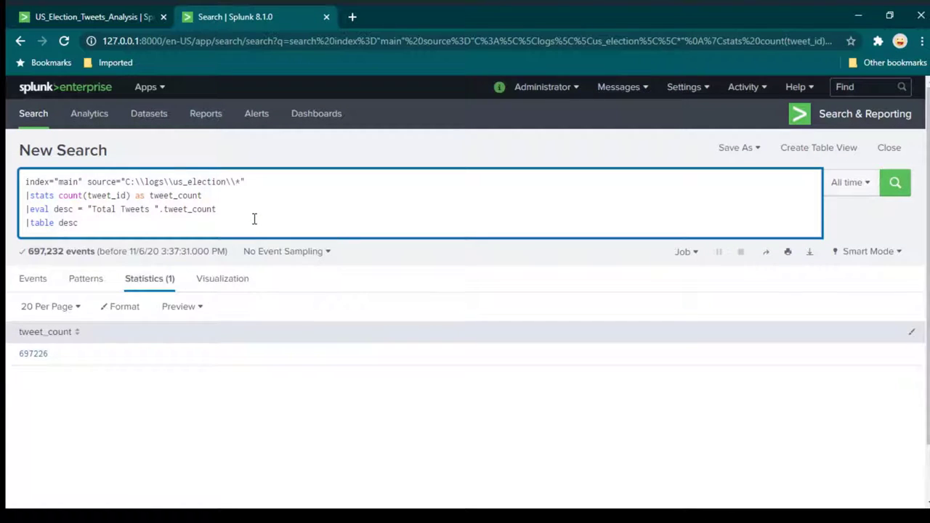
key(Return)
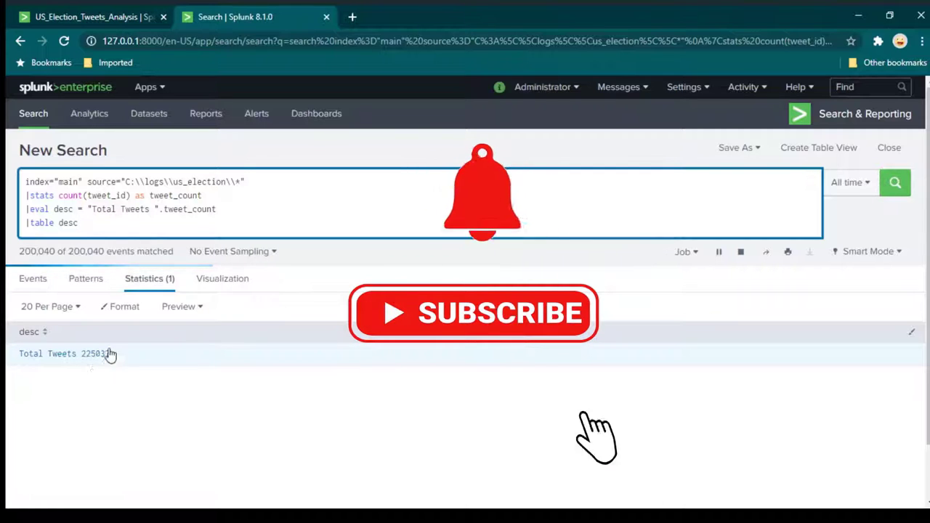
Check the Total Tweets label on the US_Election_Tweets_Analysis dashboard, then return to the search.
click(109, 16)
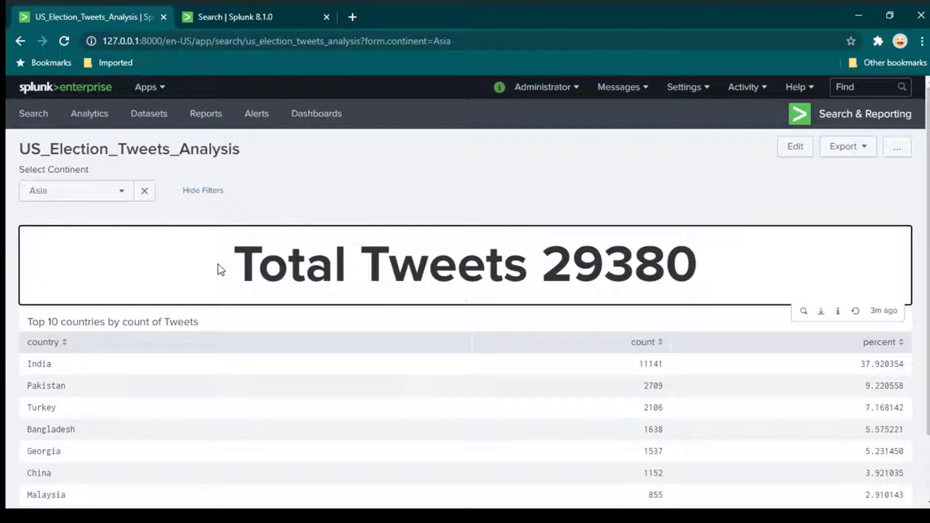
drag(218, 268, 559, 263)
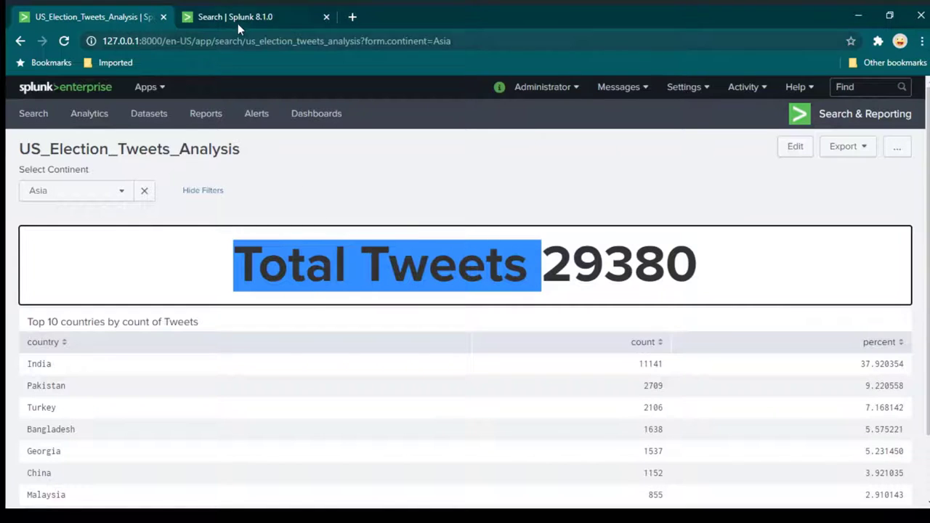
click(239, 22)
Show the tweet-count result as a Single Value visualization reading Total Tweets 697226.
click(232, 283)
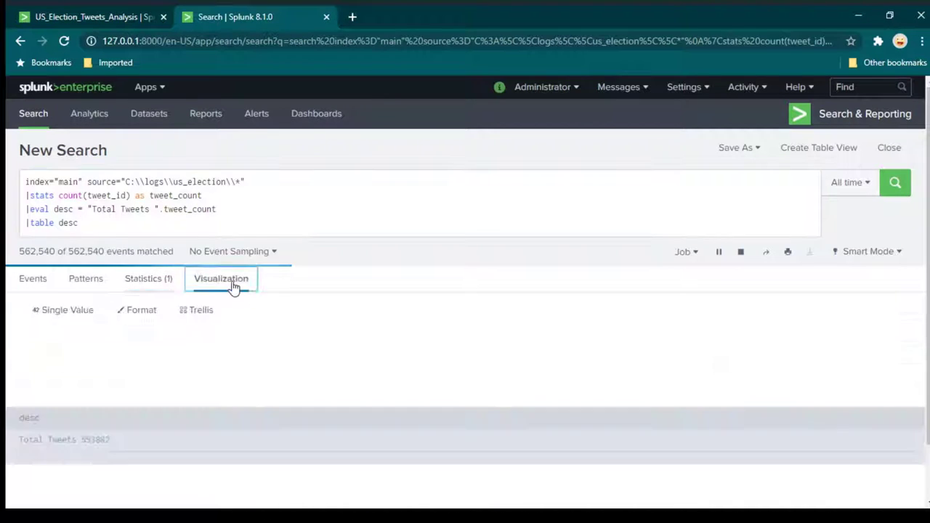
click(67, 313)
click(151, 161)
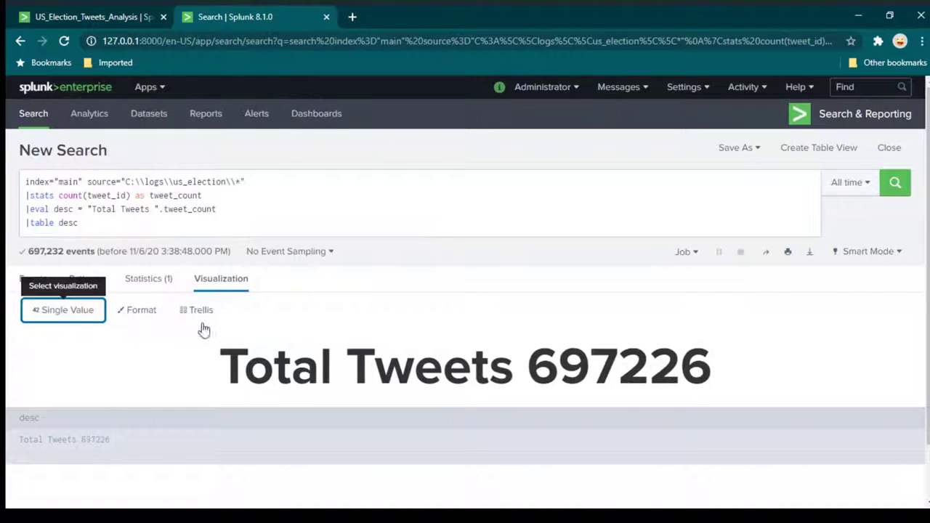
click(65, 314)
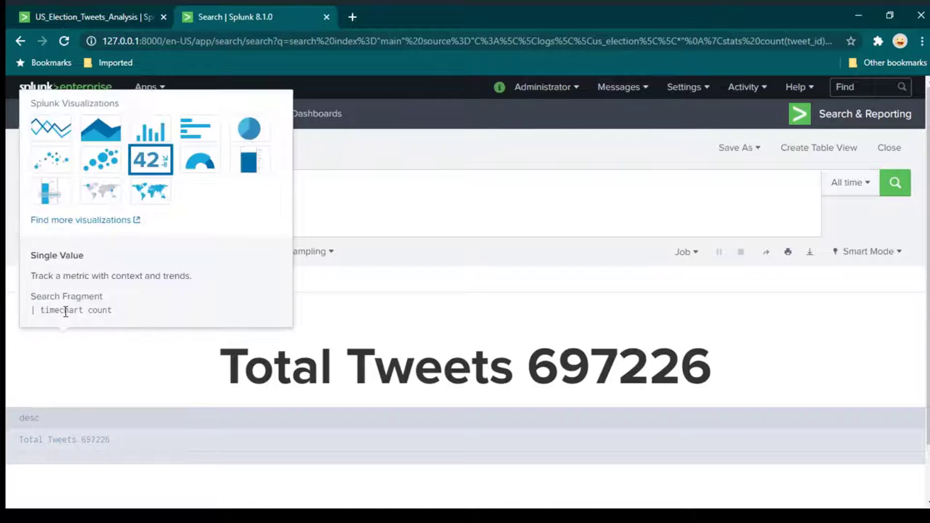
click(157, 165)
triple_click(571, 394)
click(697, 365)
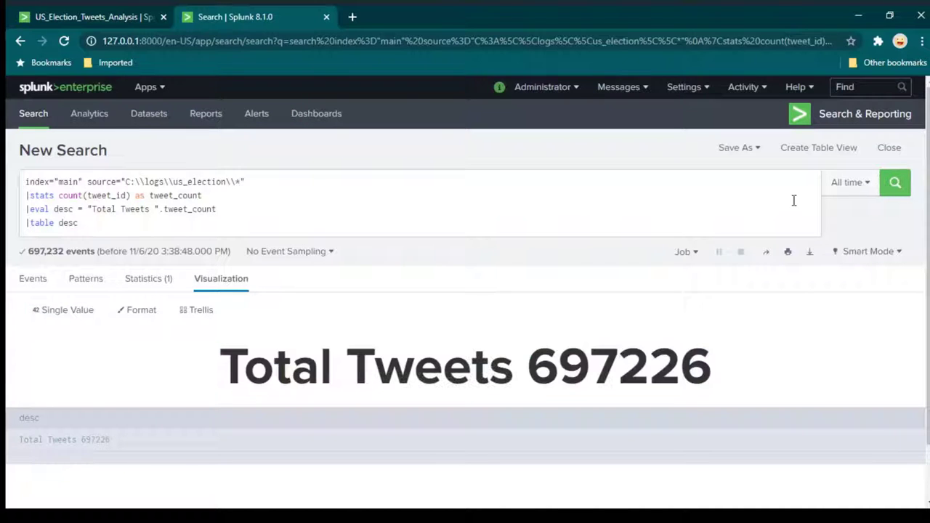
Save the Single Value as a panel on new dashboard 'splunk_us_tweets_filter_demo' and view it.
click(743, 149)
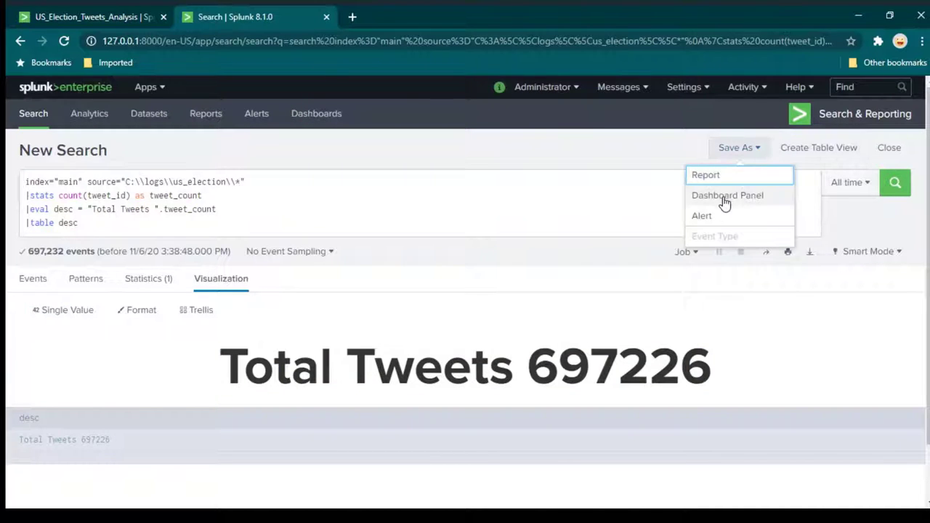
click(733, 198)
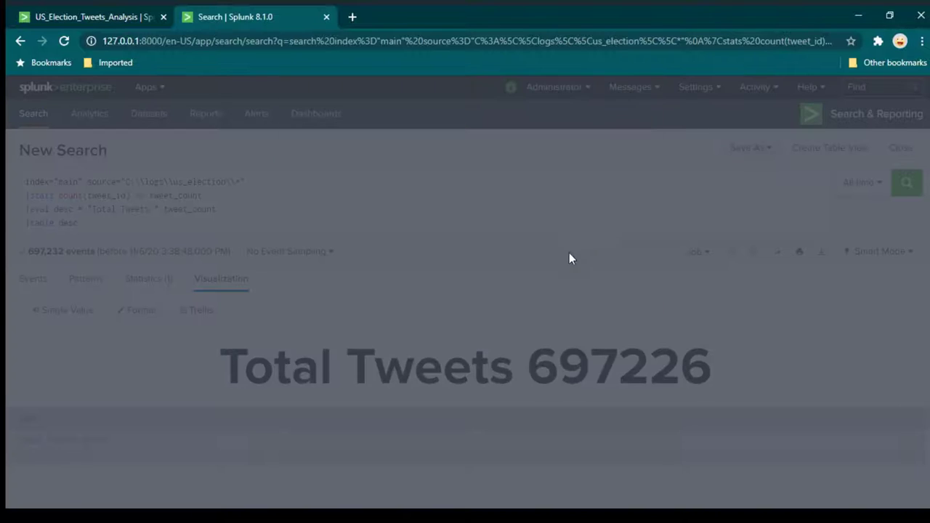
click(485, 198)
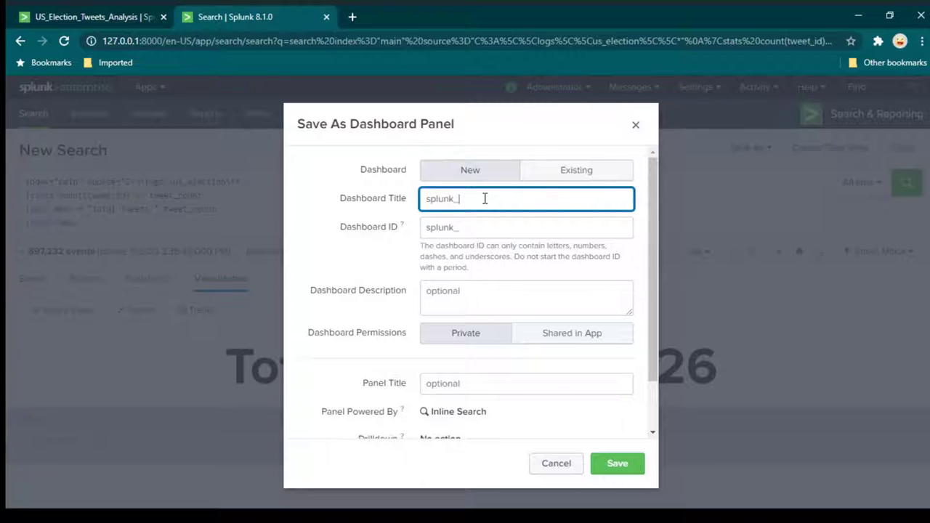
text(splunk_us_tweets_filter_demo)
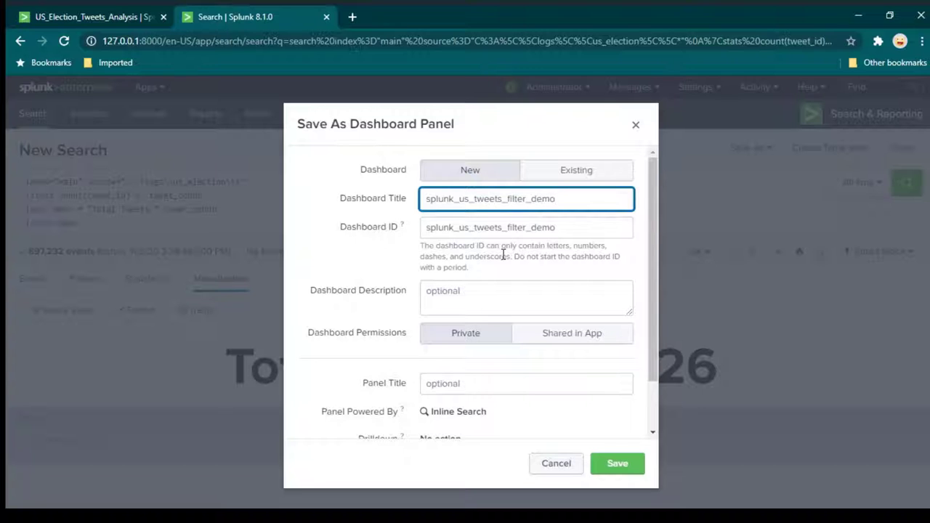
scroll(577, 341, down, 1)
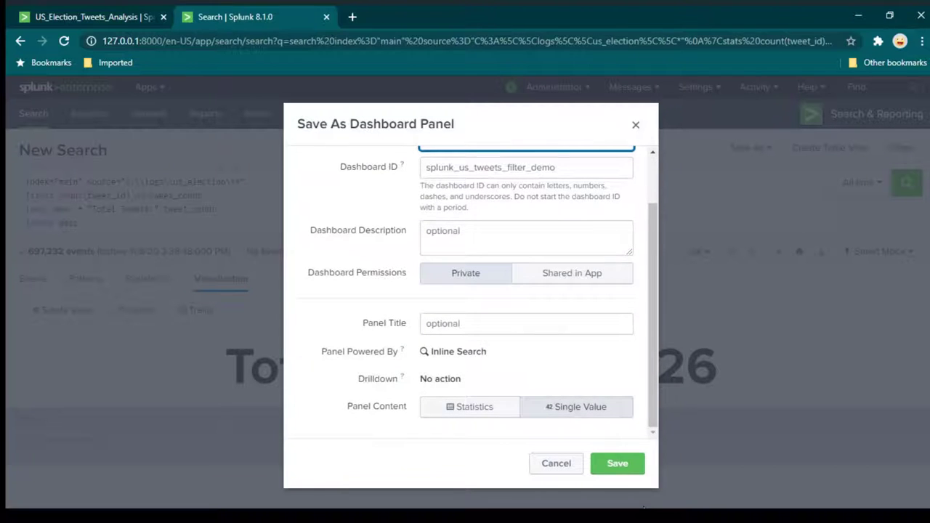
click(623, 464)
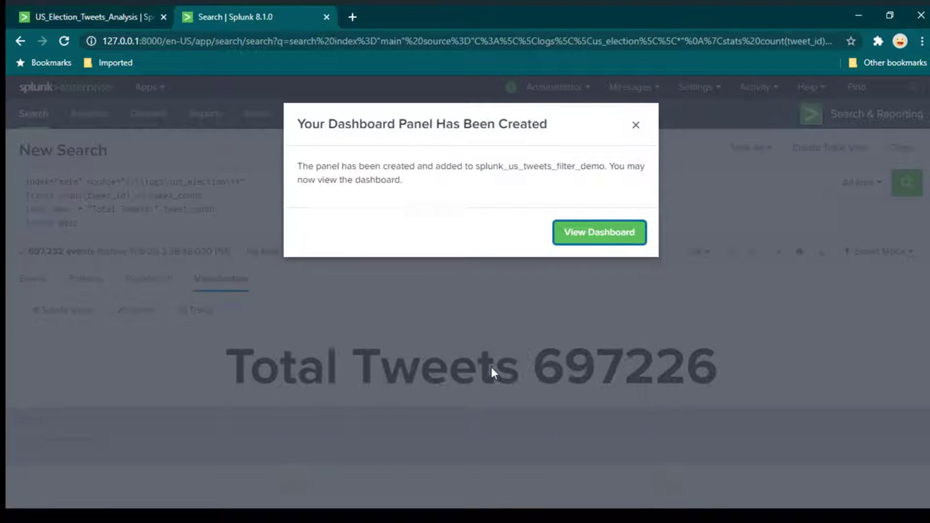
click(600, 232)
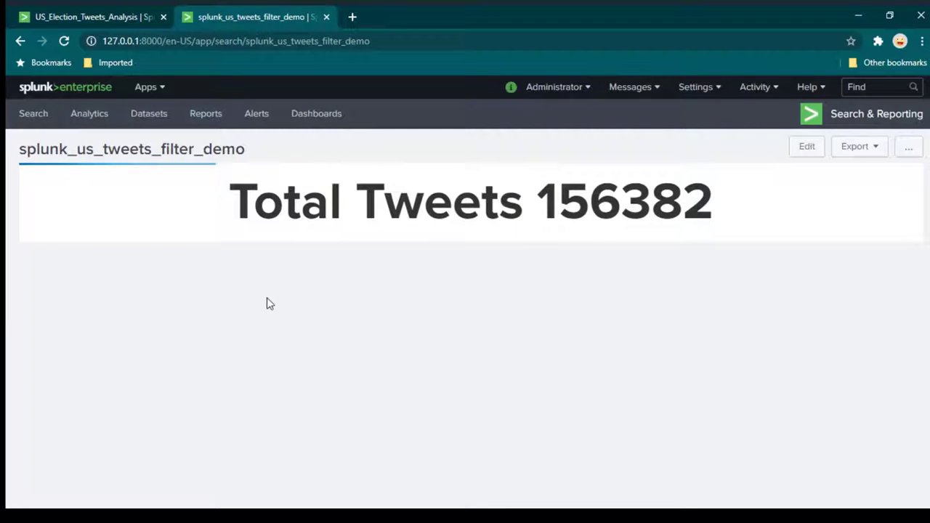
Review the Asia-filtered US_Election_Tweets_Analysis dashboard and open the Search page in a new tab.
click(108, 18)
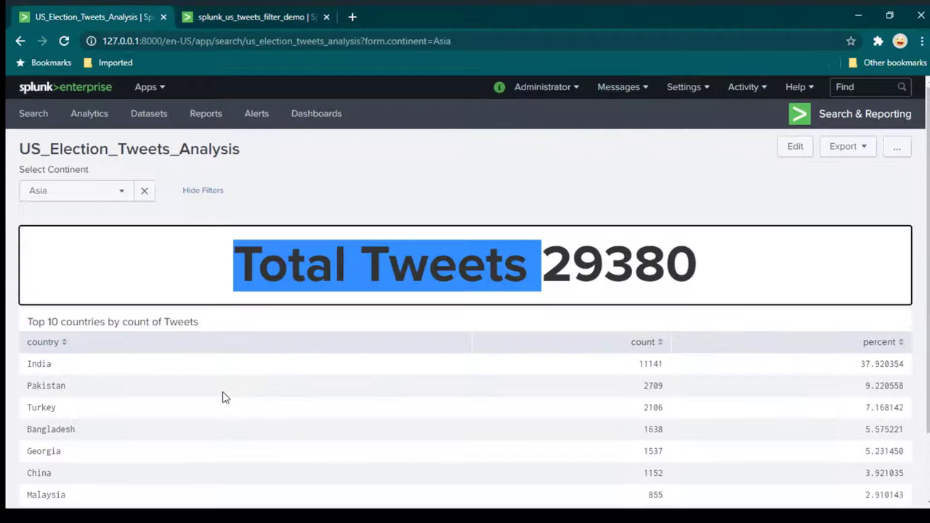
scroll(62, 295, down, 2)
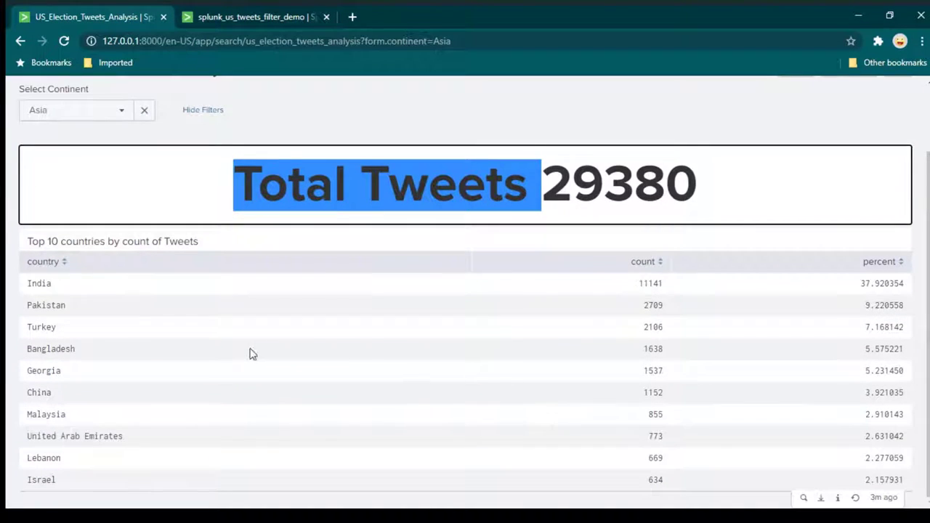
scroll(249, 354, up, 2)
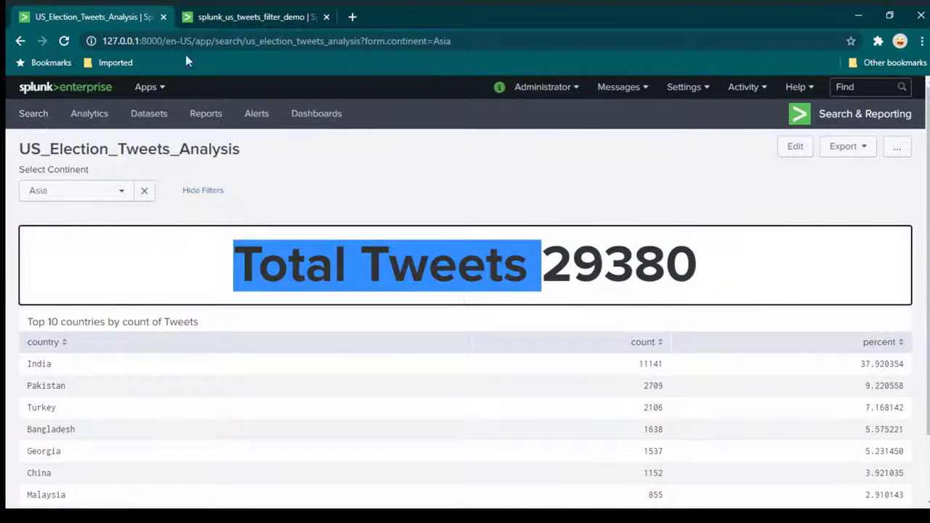
middle_click(44, 114)
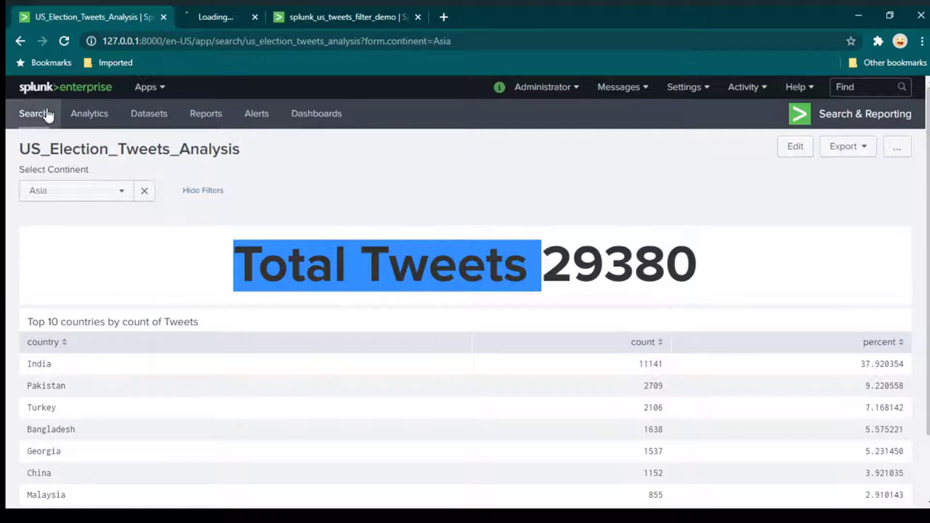
Run the pasted us_election base search with '|top country' appended, then check its time range.
click(252, 10)
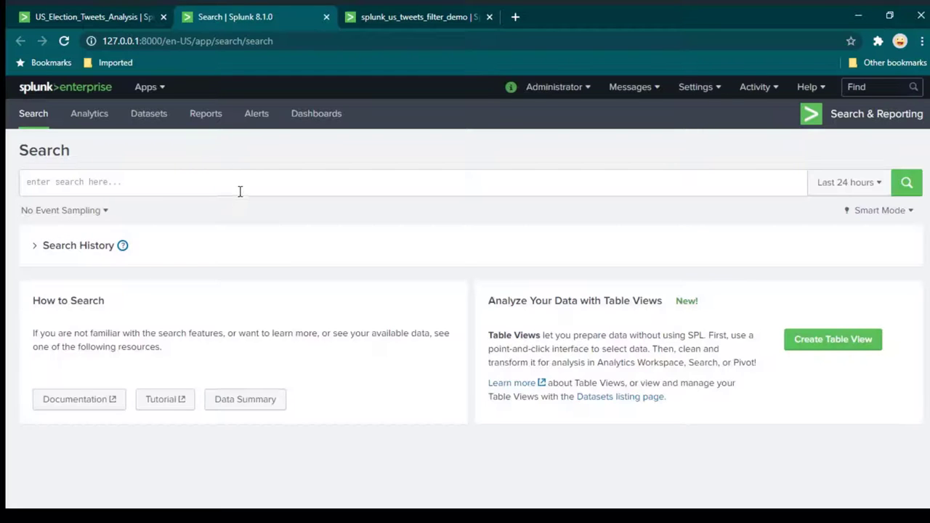
click(240, 189)
text(index="main" source="C:\\logs\\us_election\\*")
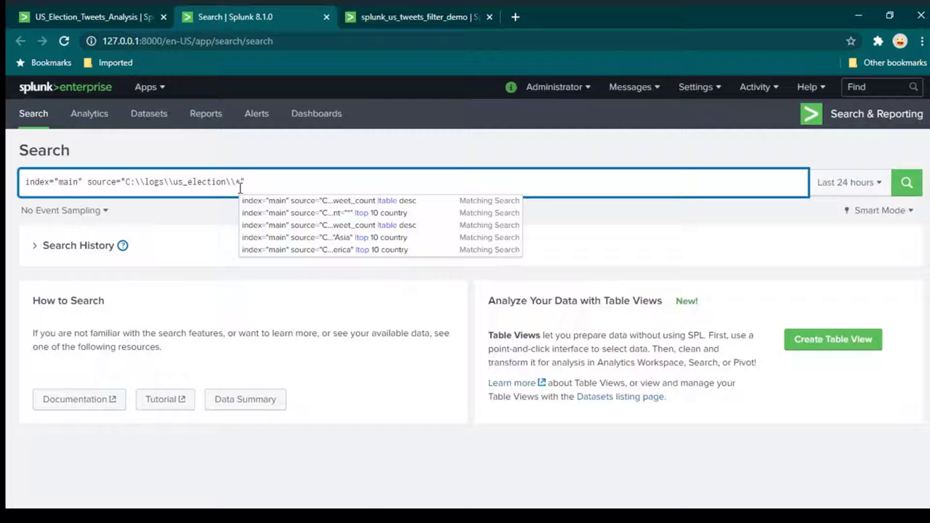
key(shift+Return)
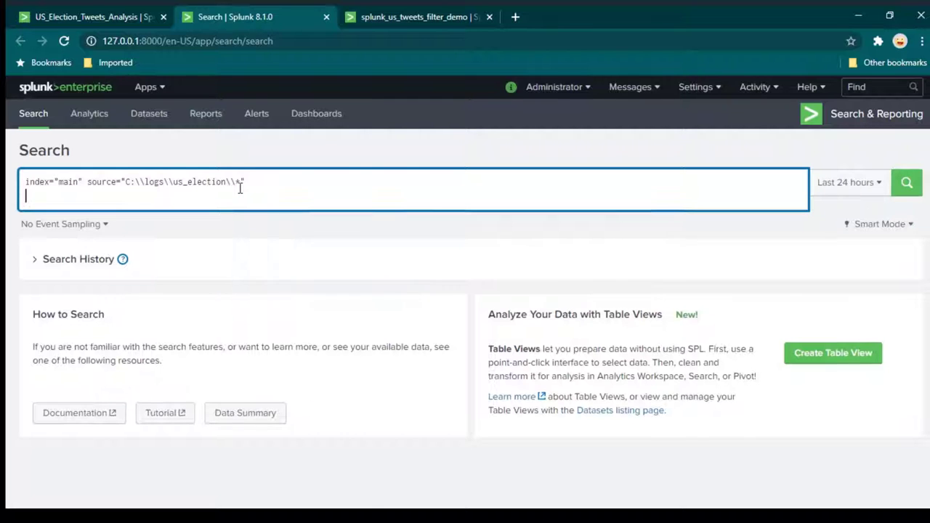
text(|)
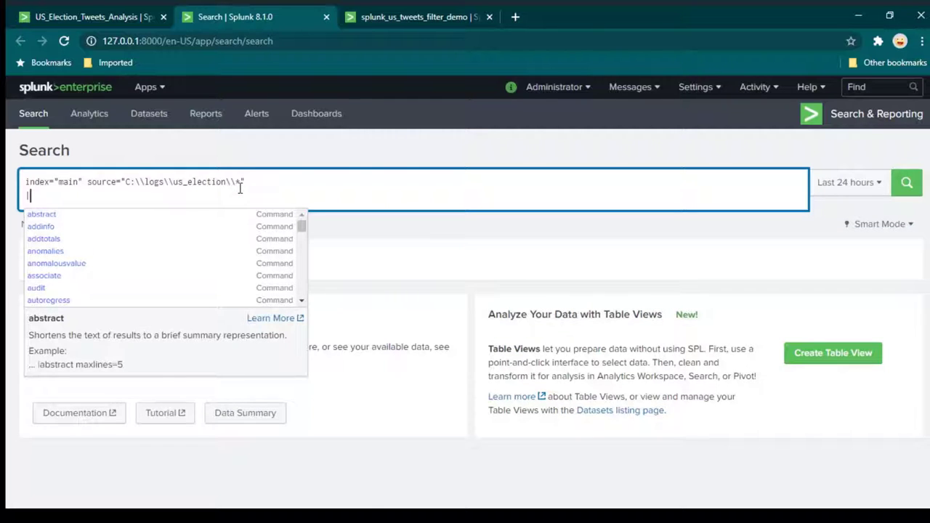
text(top)
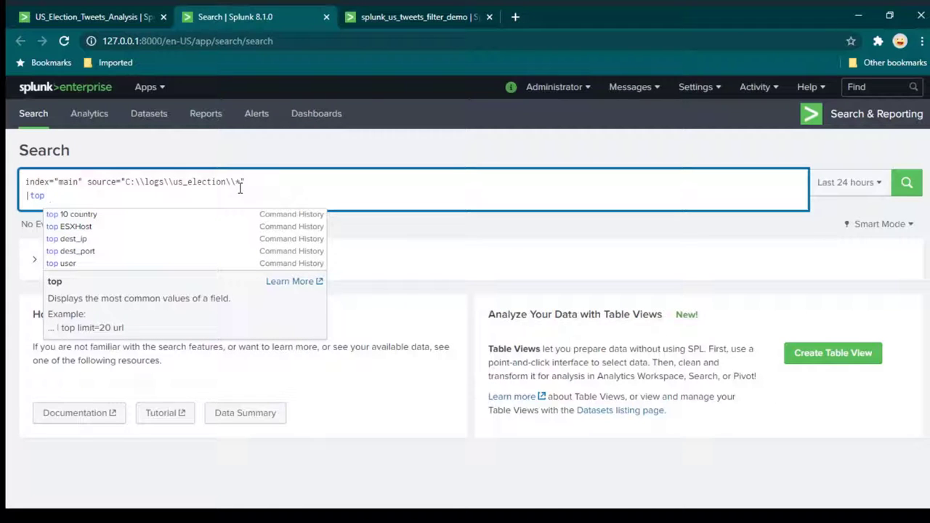
text( country)
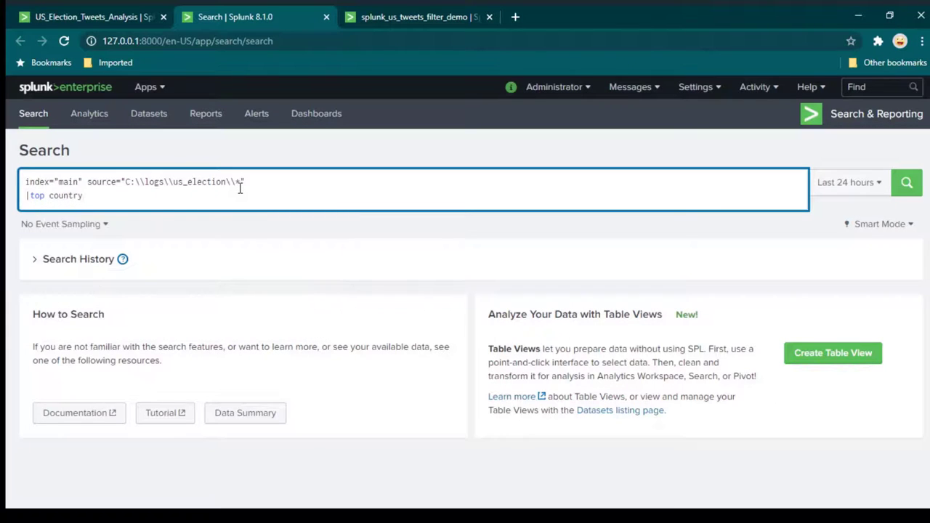
key(Return)
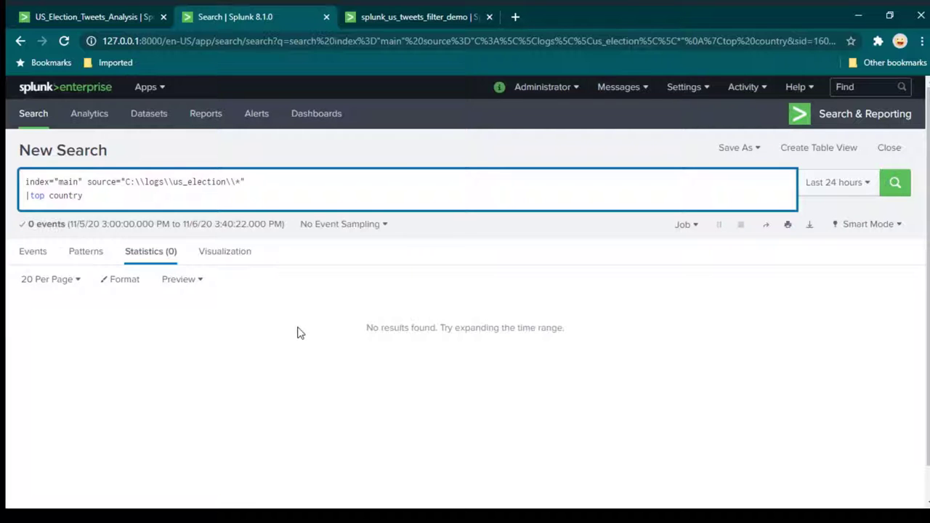
click(805, 186)
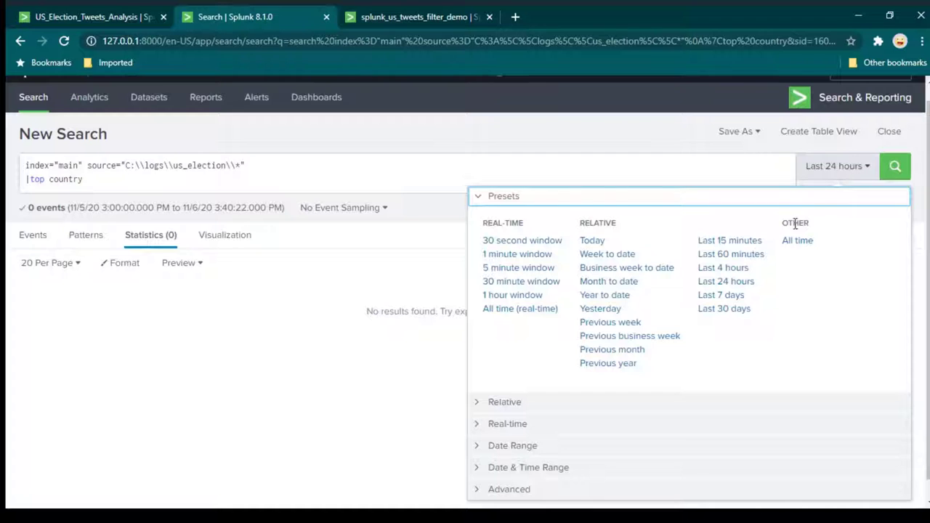
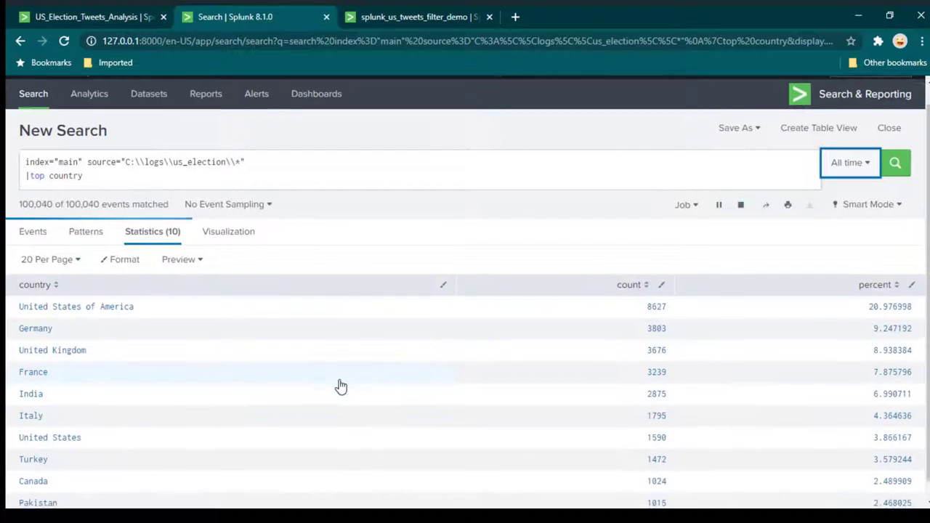
Change the query to '|top 5 country' and run it.
scroll(341, 386, down, 1)
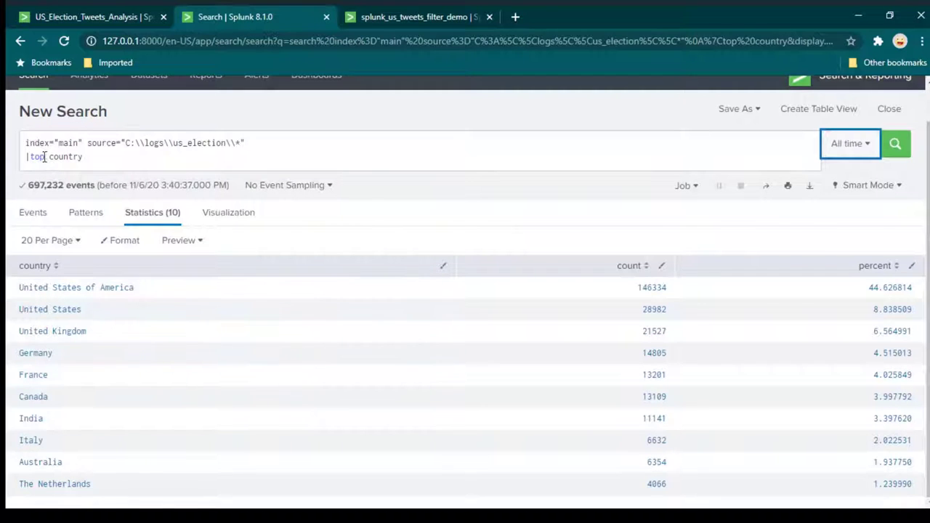
double_click(37, 156)
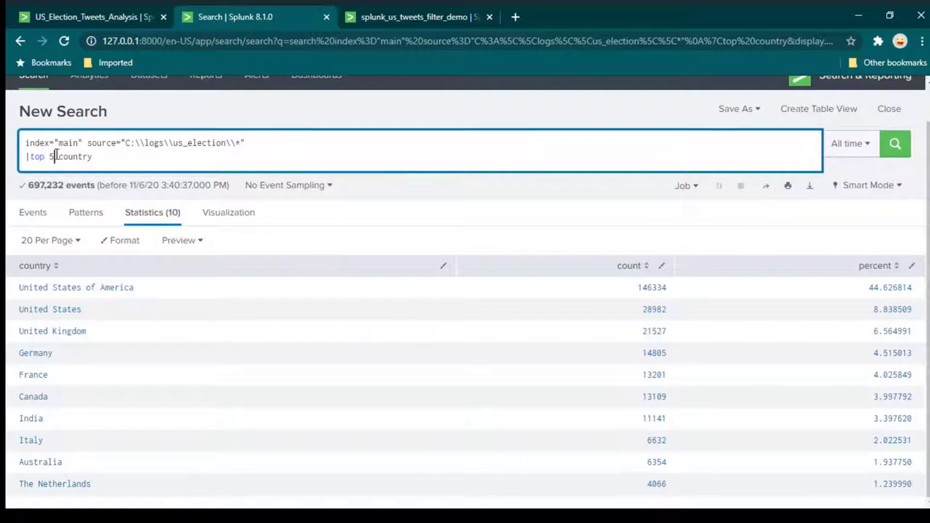
text(5)
drag(32, 159, 70, 157)
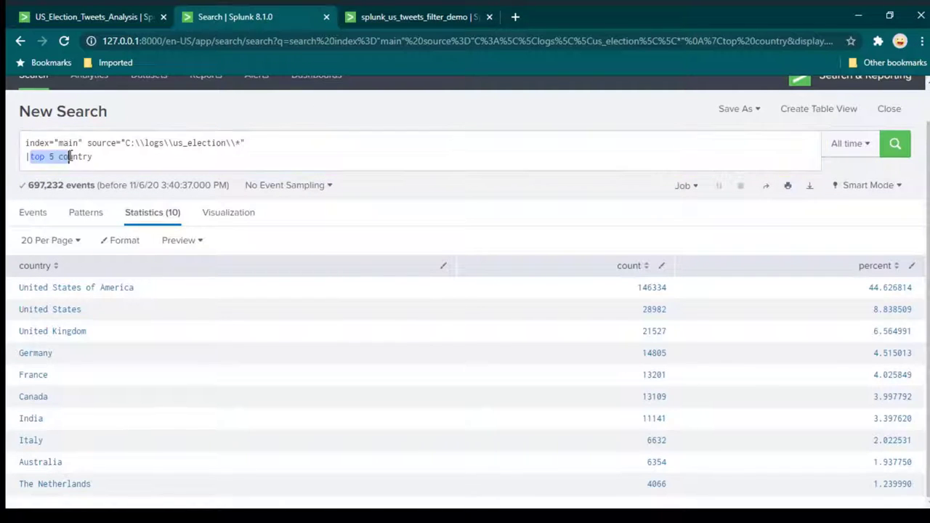
click(94, 156)
double_click(116, 156)
click(116, 156)
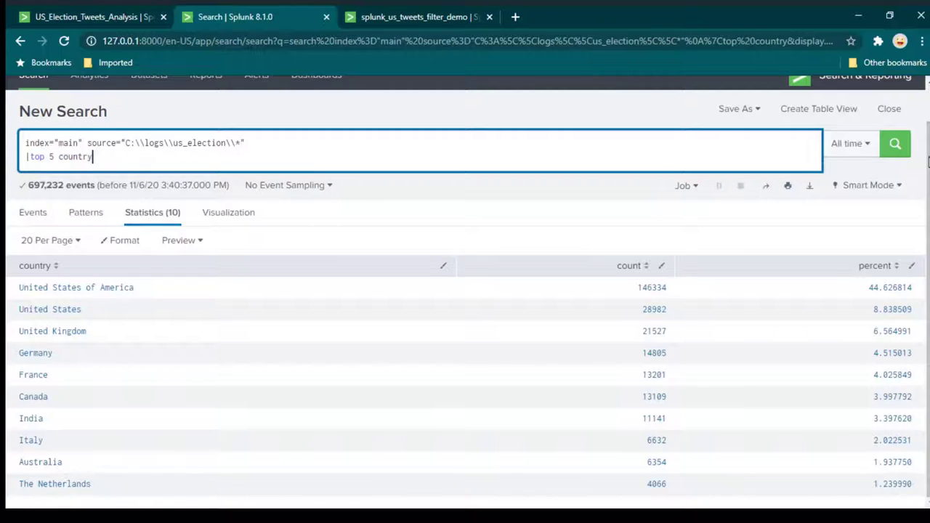
click(893, 156)
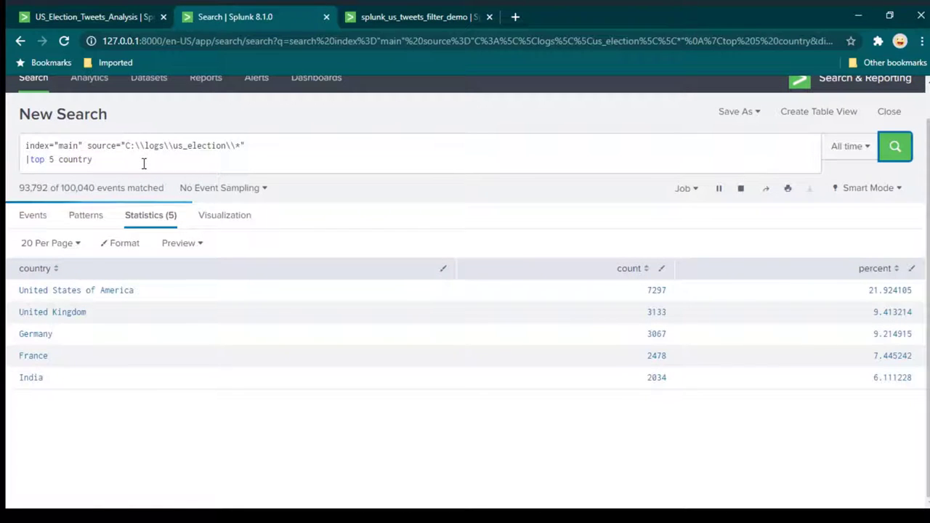
Change the ranking to '|top 10 country' and run the search again.
double_click(49, 159)
text(10)
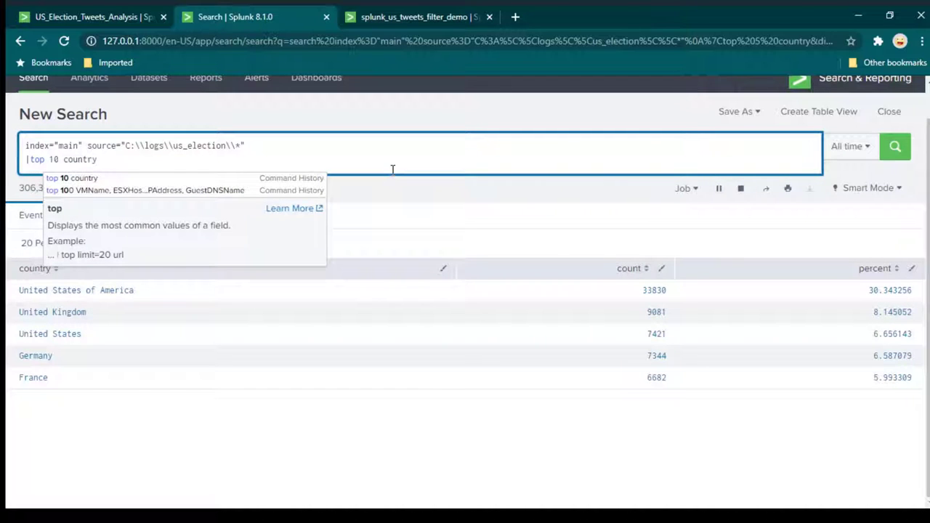
click(245, 146)
click(900, 149)
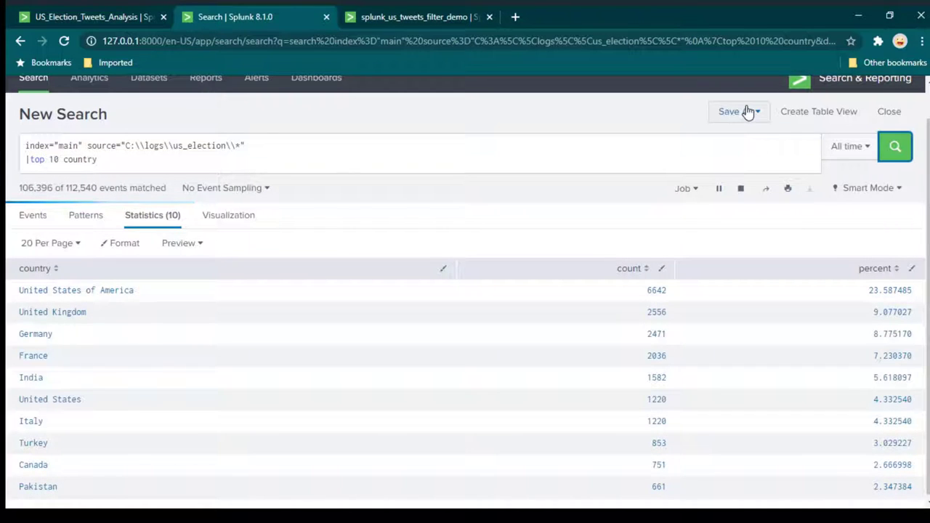
Save the top-10 country table as a panel on the existing splunk_us_tweets_filter_demo dashboard and view it.
click(749, 113)
click(717, 161)
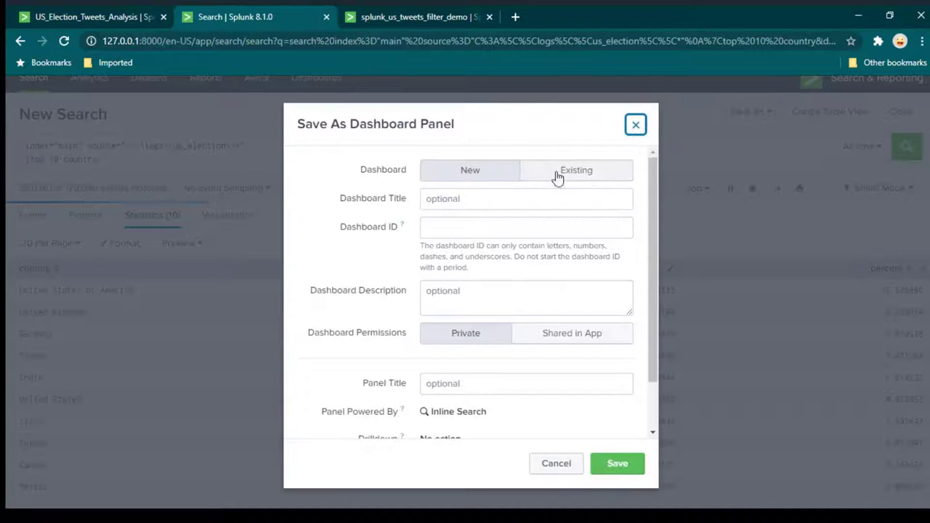
click(590, 171)
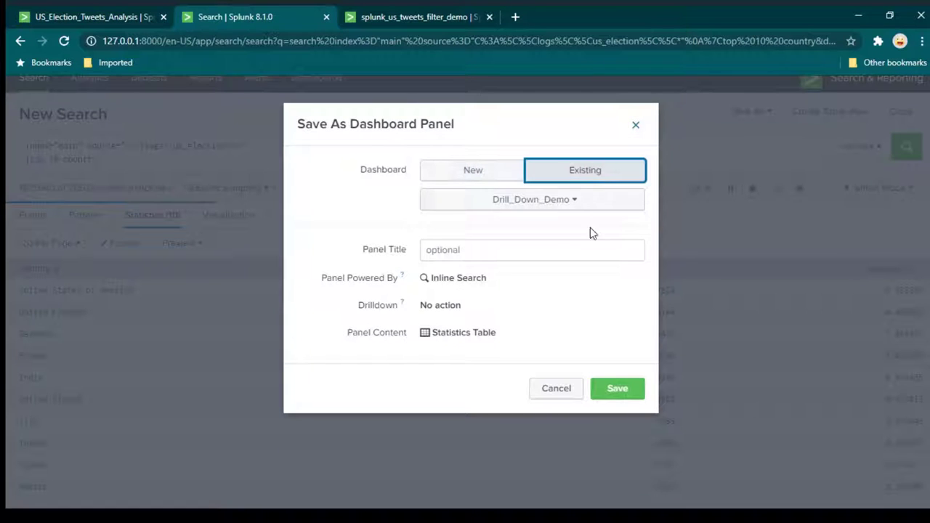
click(571, 202)
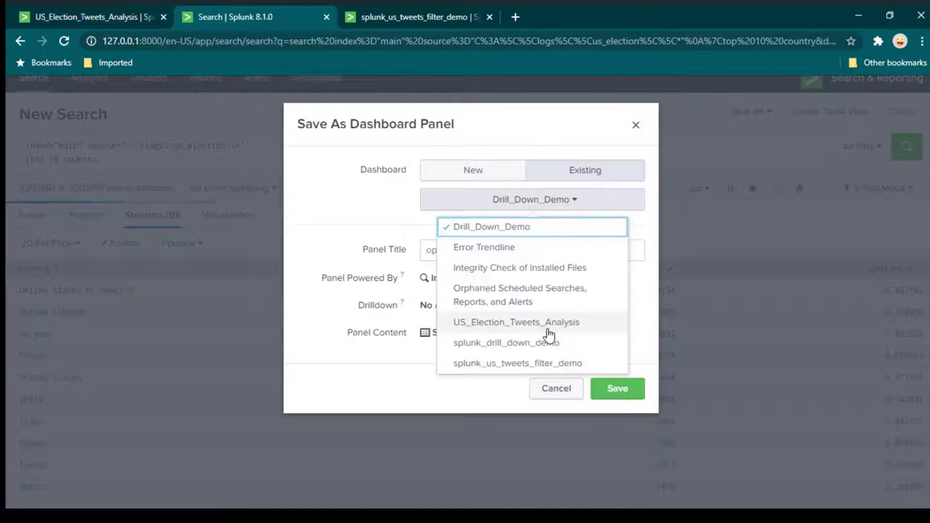
click(492, 366)
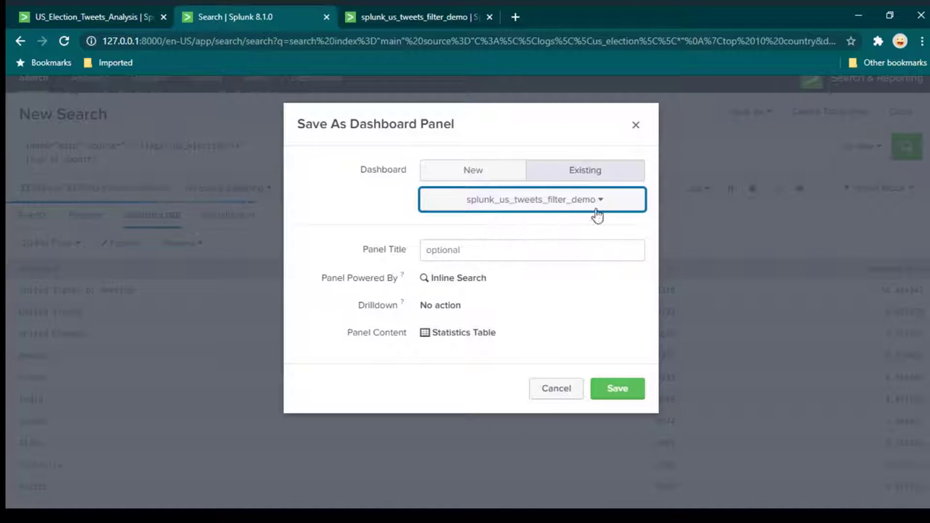
click(618, 395)
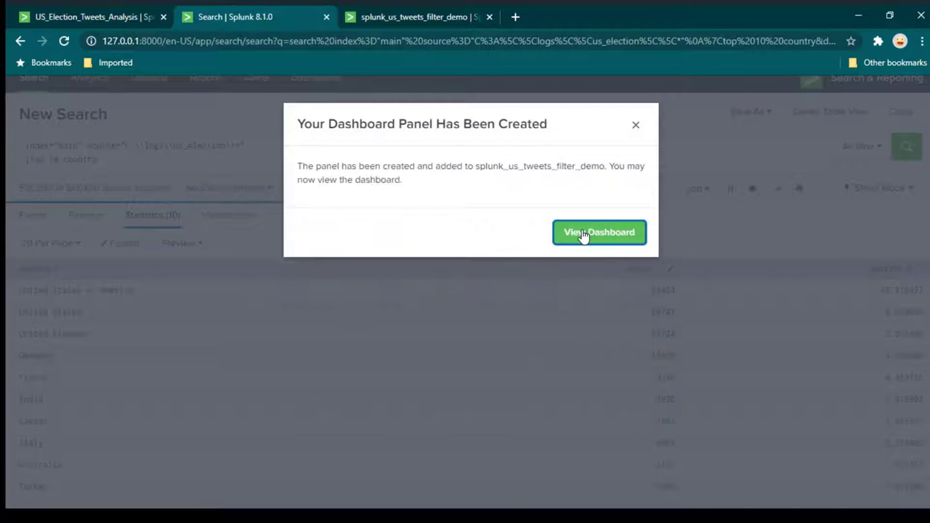
click(582, 234)
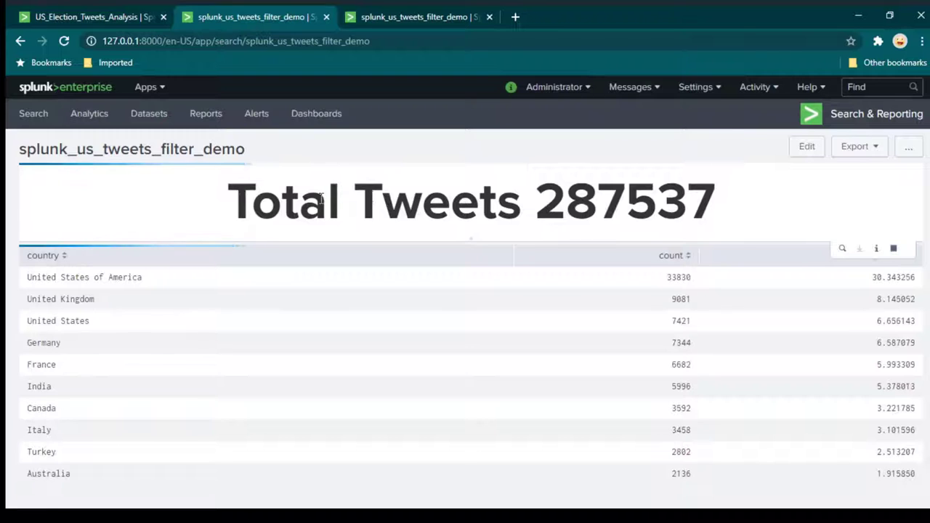
Run the pasted base us_election search with the time range set to All time.
click(119, 24)
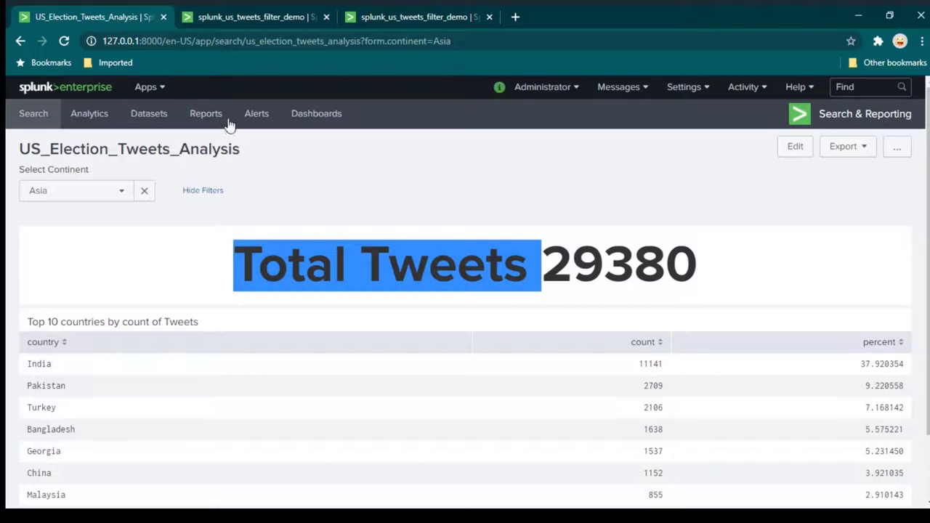
click(33, 120)
text(index="main" source="C:\\logs\\us_election\\*")
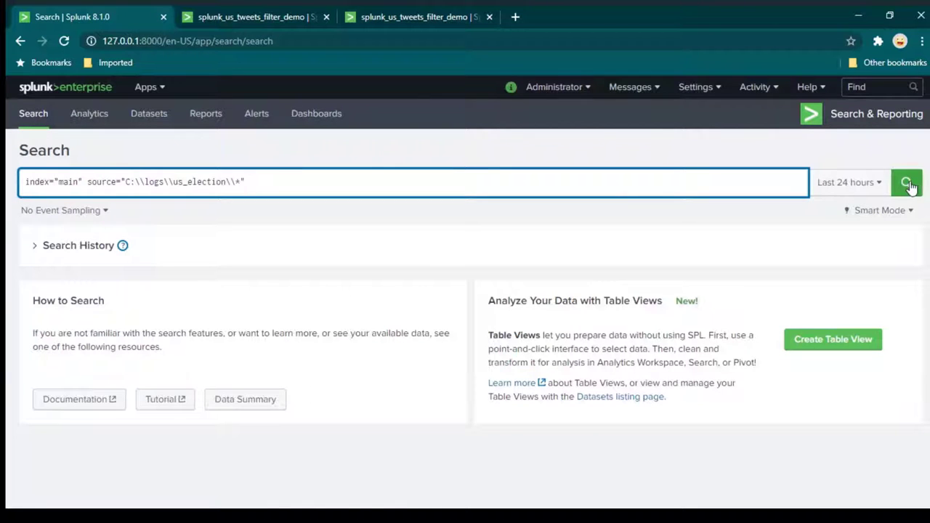
click(845, 183)
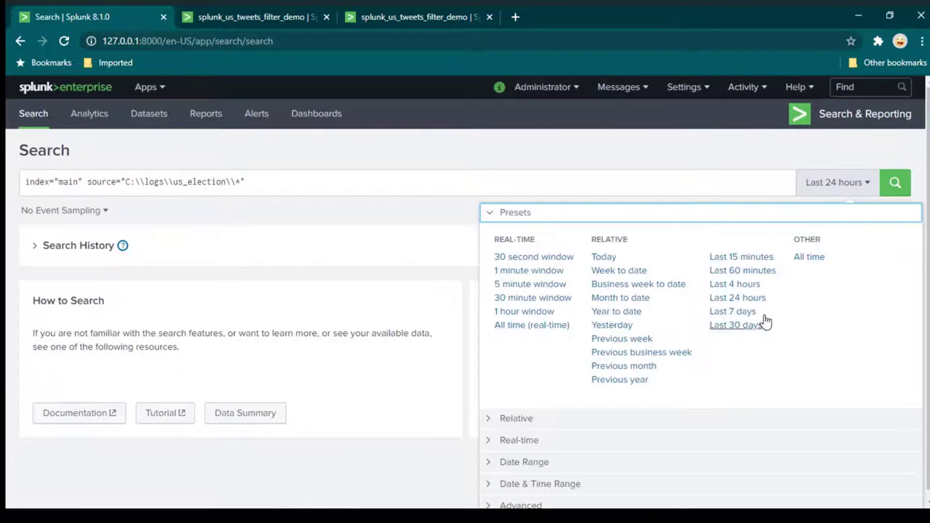
click(809, 257)
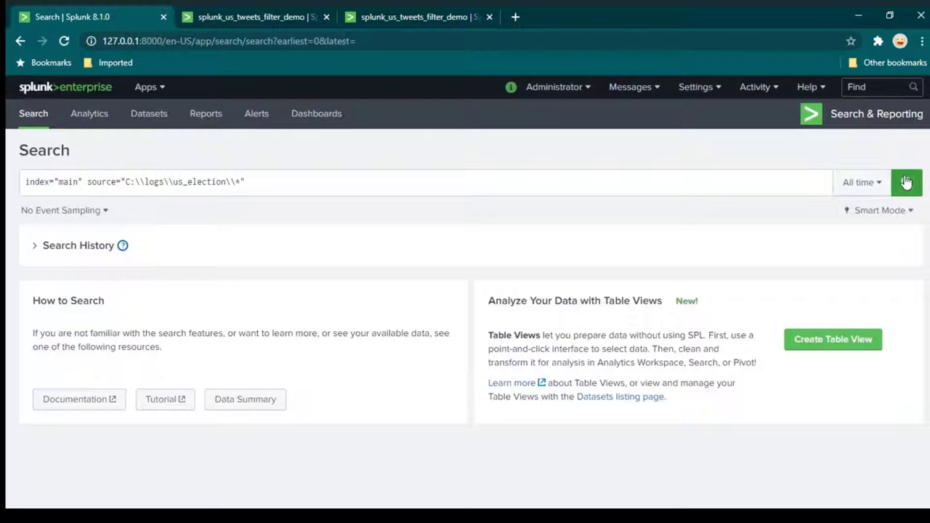
click(906, 182)
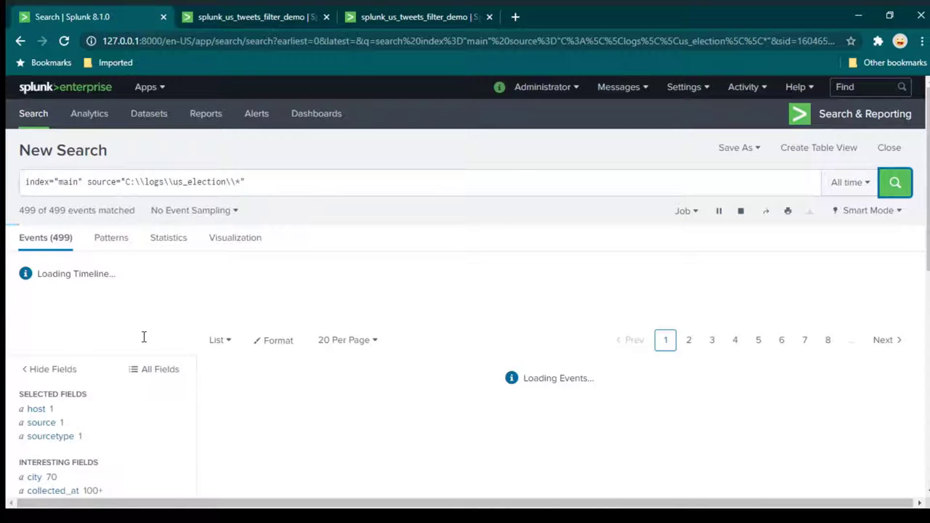
Review the six values of the continent field in the sidebar.
scroll(225, 364, down, 6)
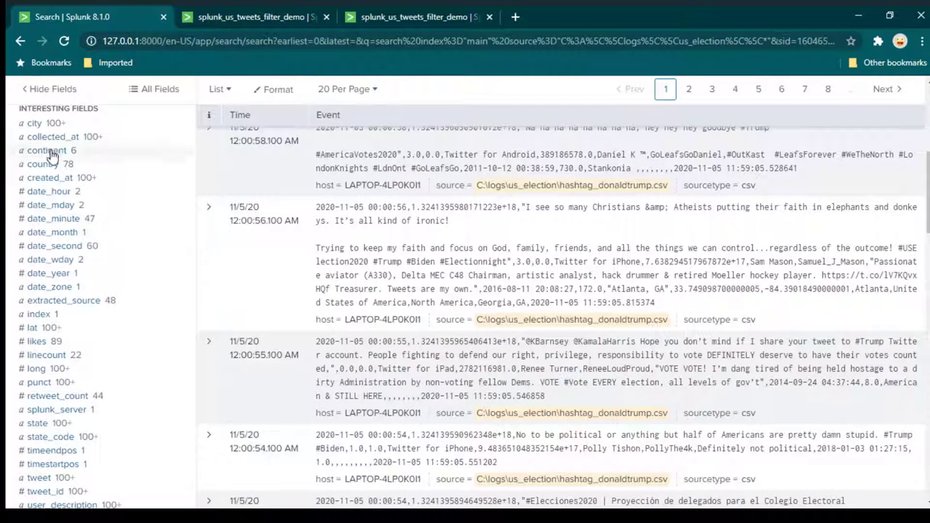
click(48, 150)
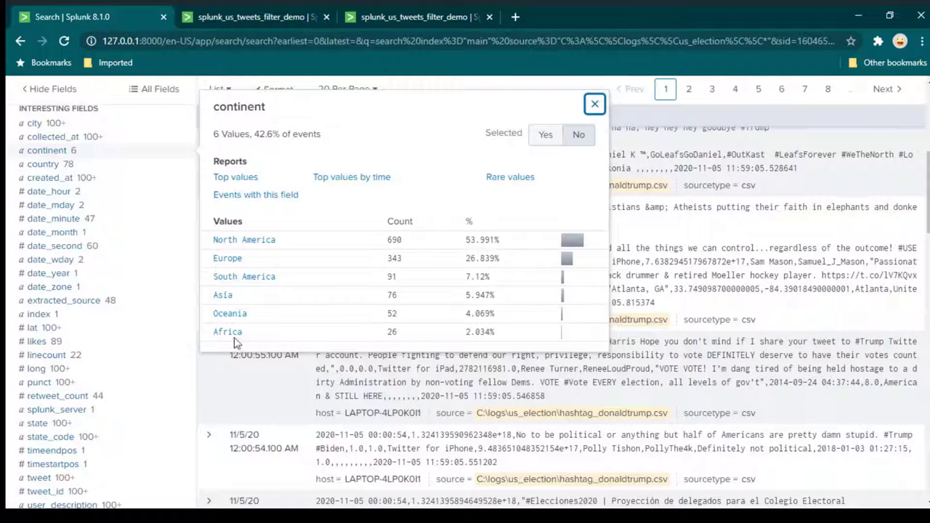
scroll(199, 274, up, 5)
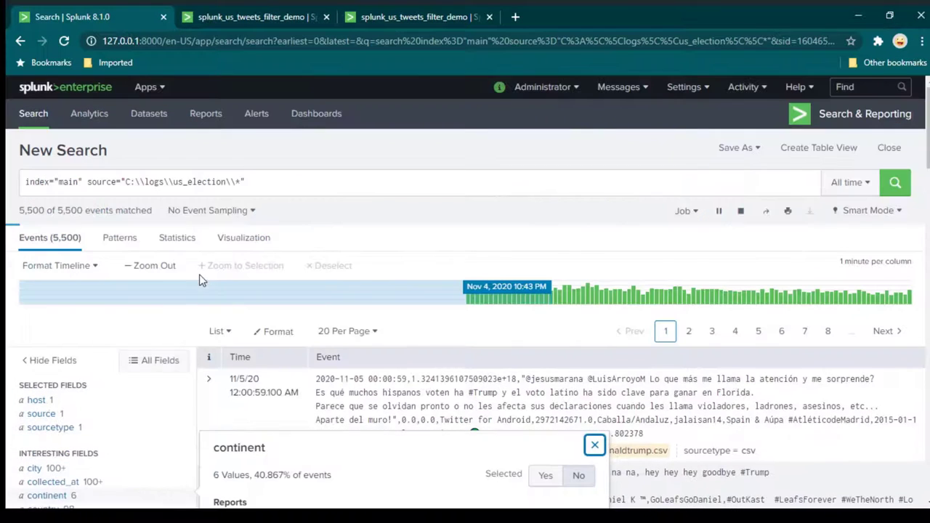
click(305, 180)
Append '|table continent' to the query, run it, and page through result pages 2 to 4.
click(342, 185)
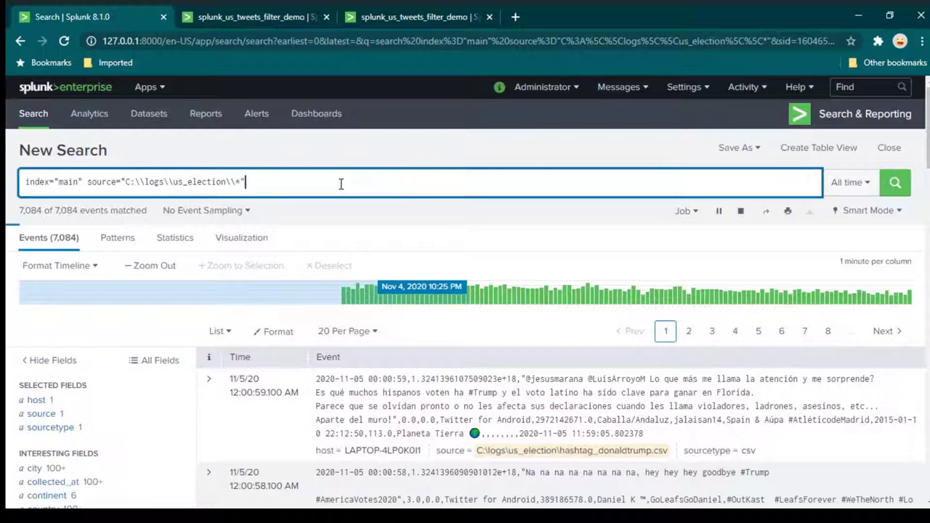
key(shift+Return)
text(|table contine)
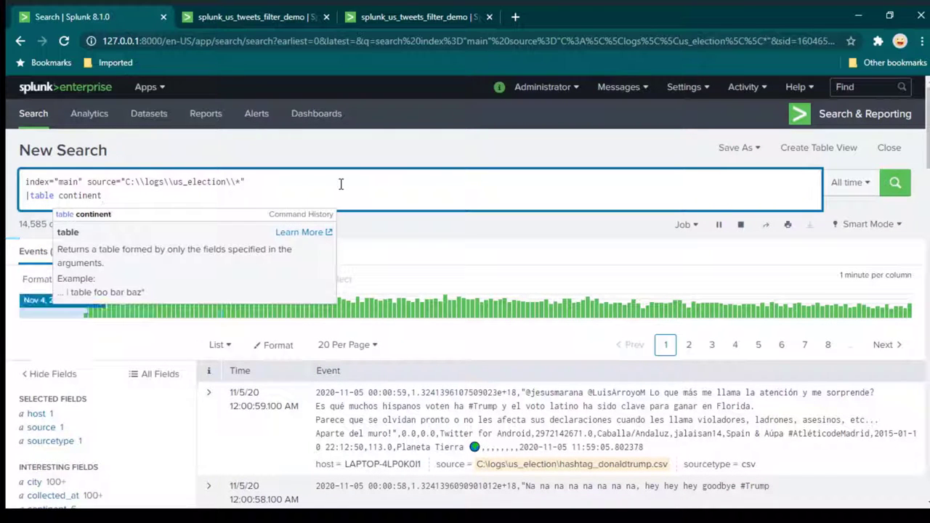
text(nt)
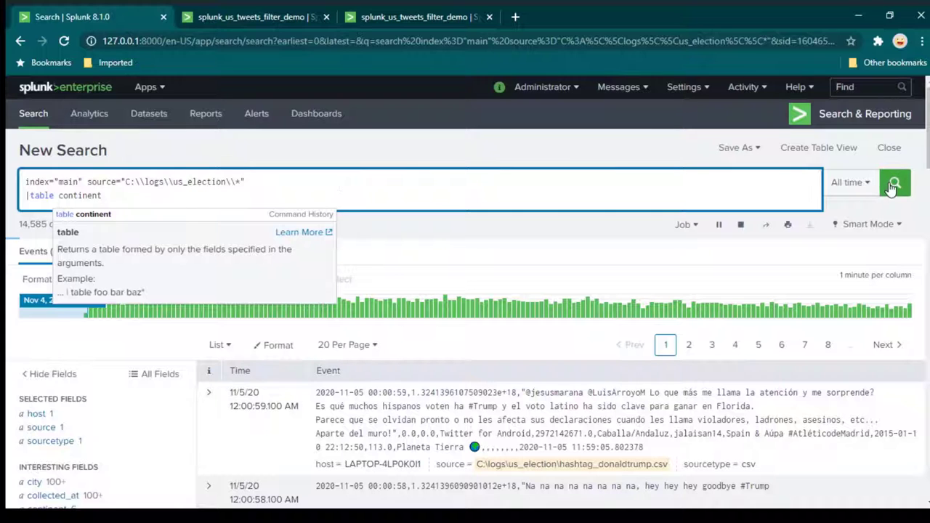
click(895, 183)
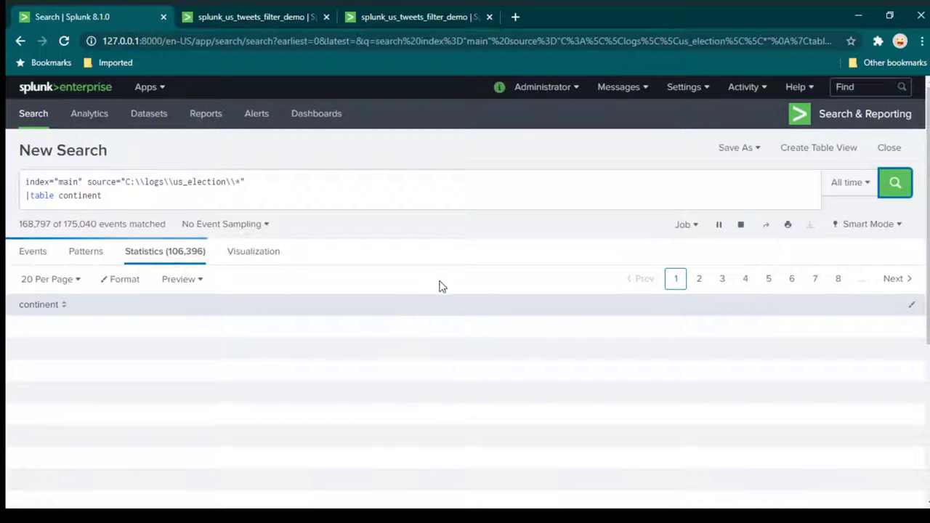
scroll(473, 265, down, 2)
scroll(479, 276, up, 2)
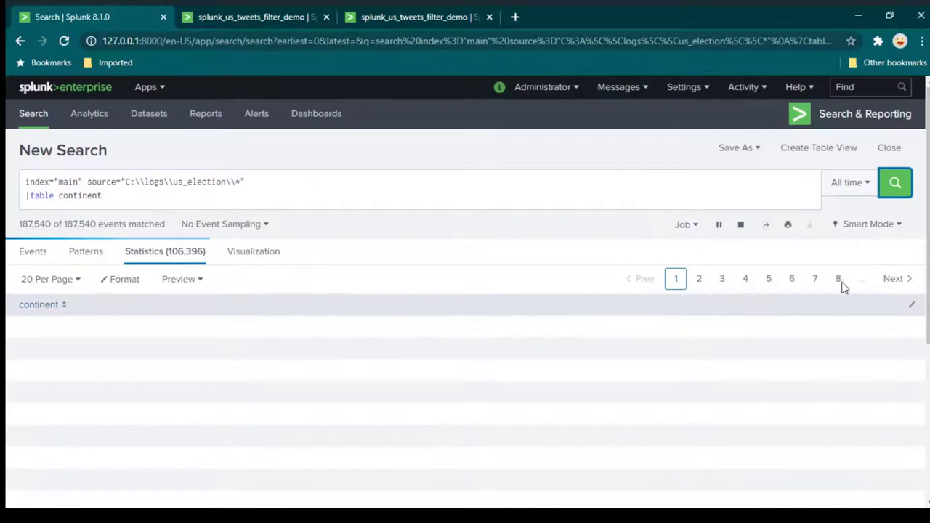
click(698, 280)
click(722, 281)
click(745, 280)
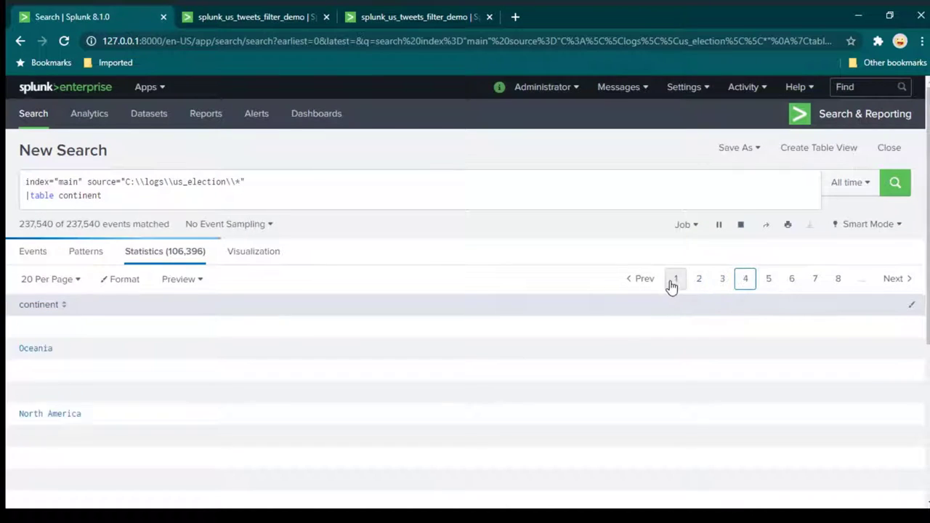
scroll(152, 386, down, 3)
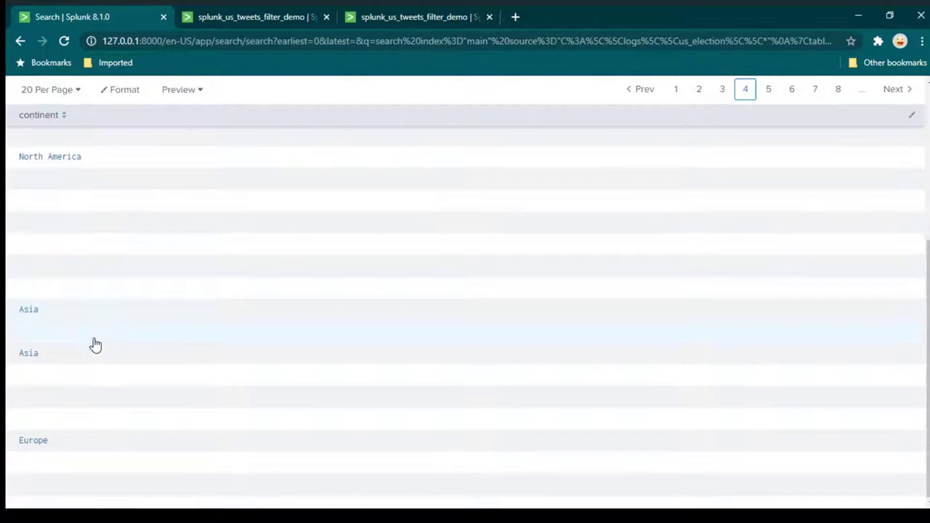
scroll(236, 403, up, 4)
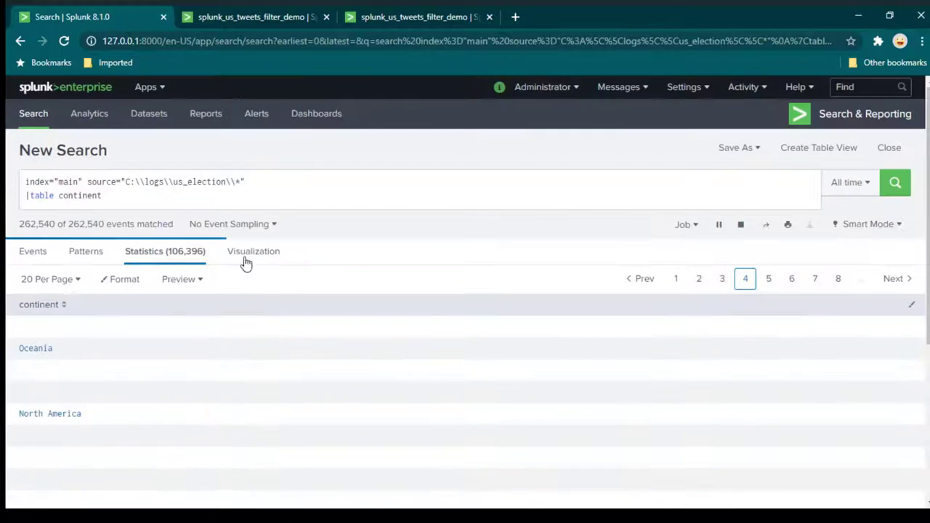
Add a '|dedup continent' line so each continent appears once, and select the finished query.
click(184, 195)
key(shift+Return)
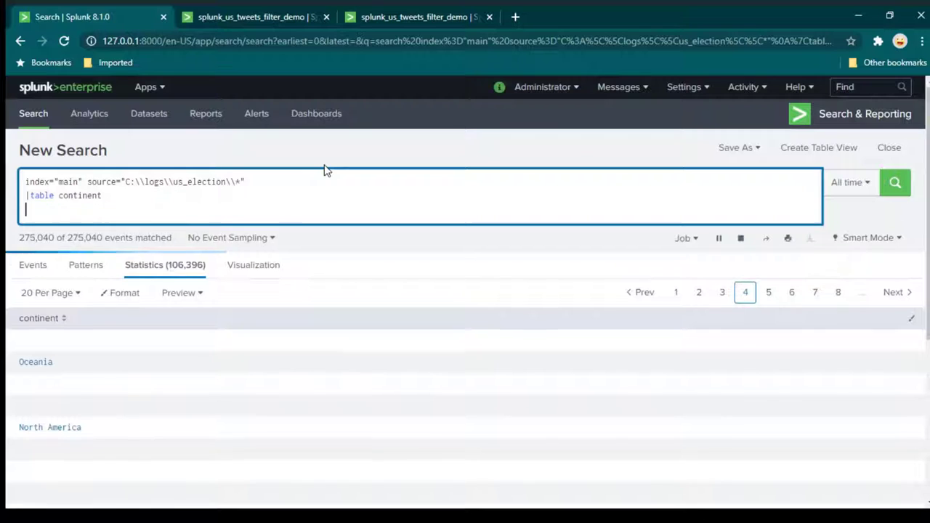
text(|dedup)
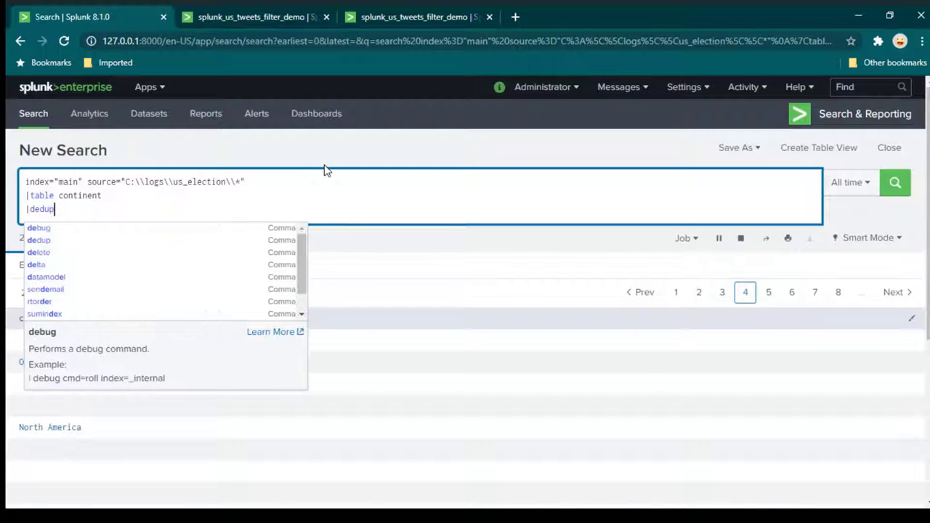
text( contine)
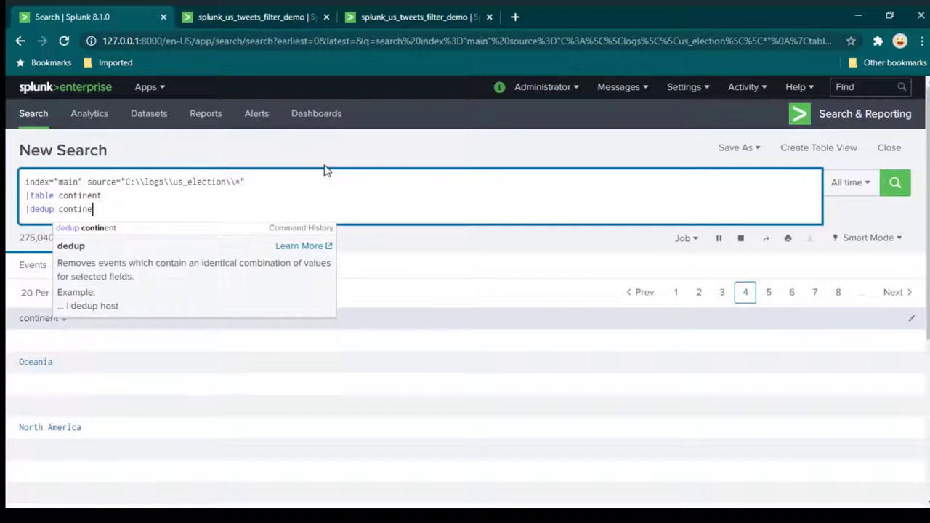
key(BackSpace)
key(BackSpace)
key(BackSpace)
key(BackSpace)
key(BackSpace)
key(BackSpace)
key(BackSpace)
text(continent)
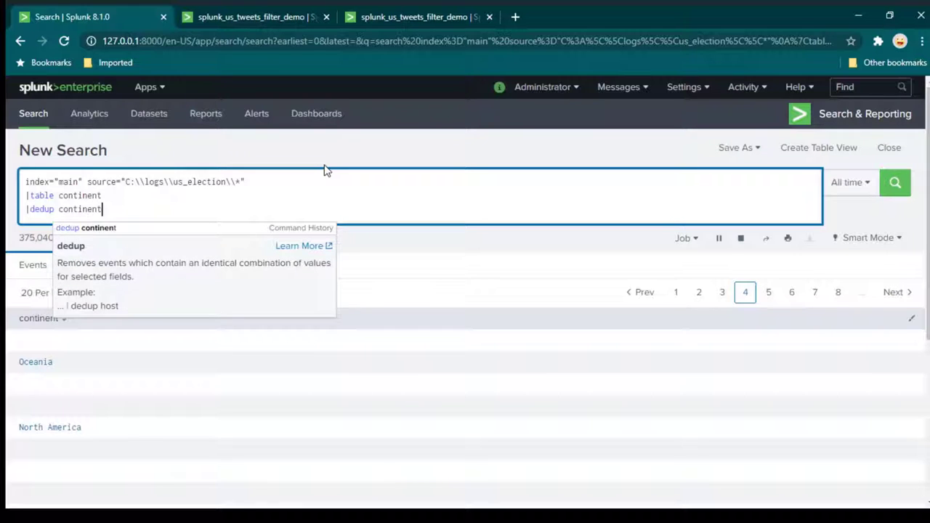
key(Escape)
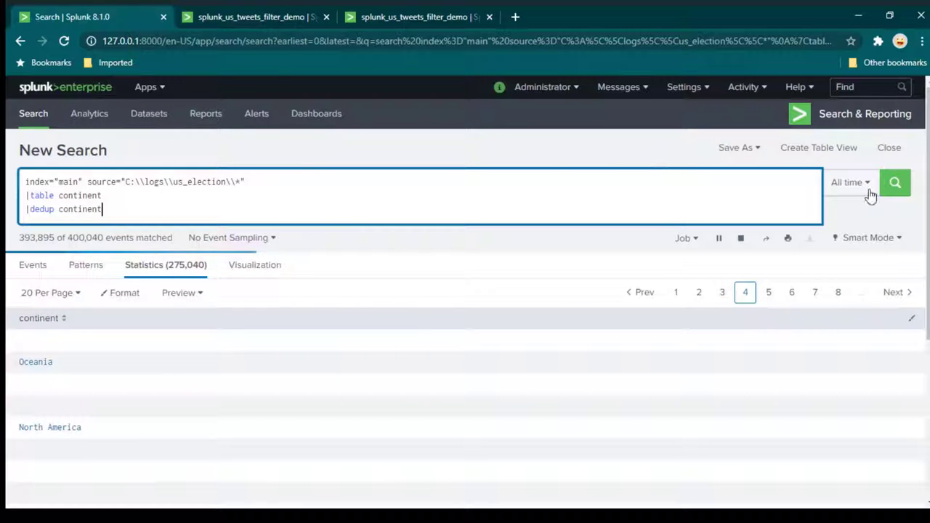
click(893, 193)
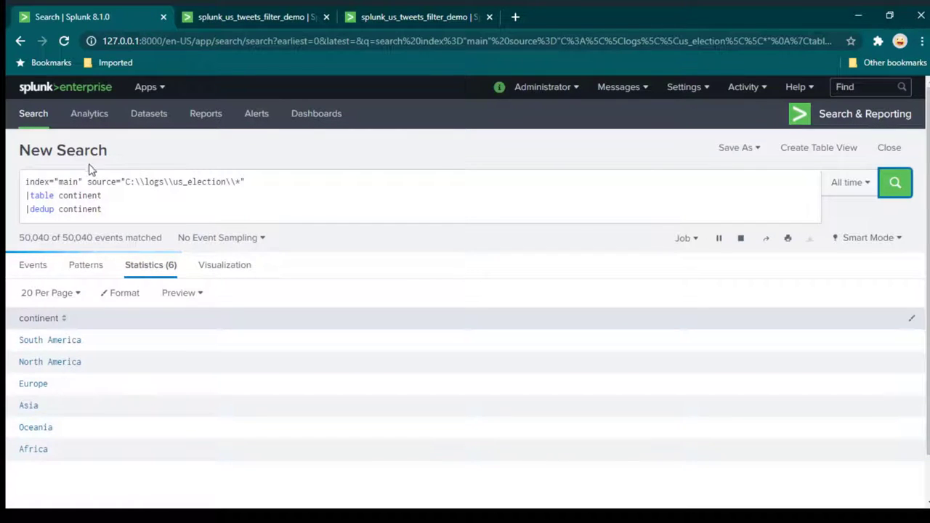
drag(126, 209, 26, 182)
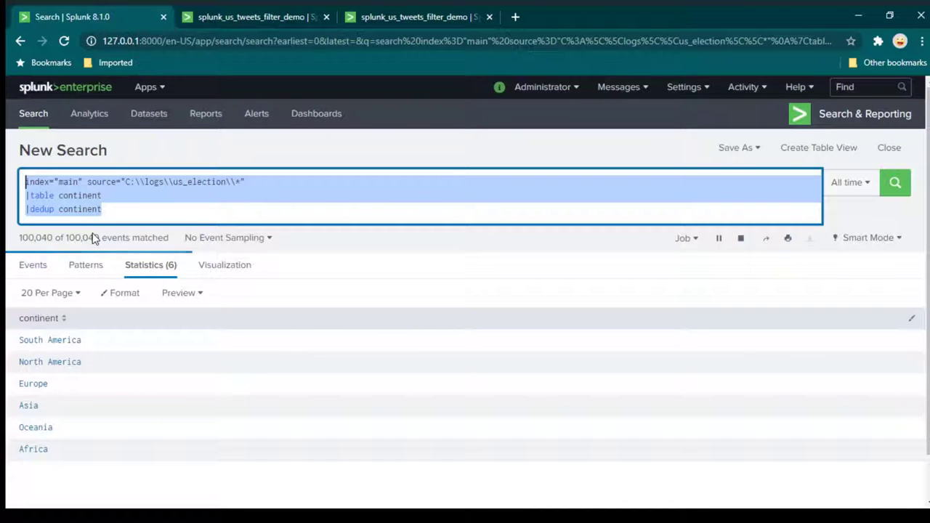
click(403, 22)
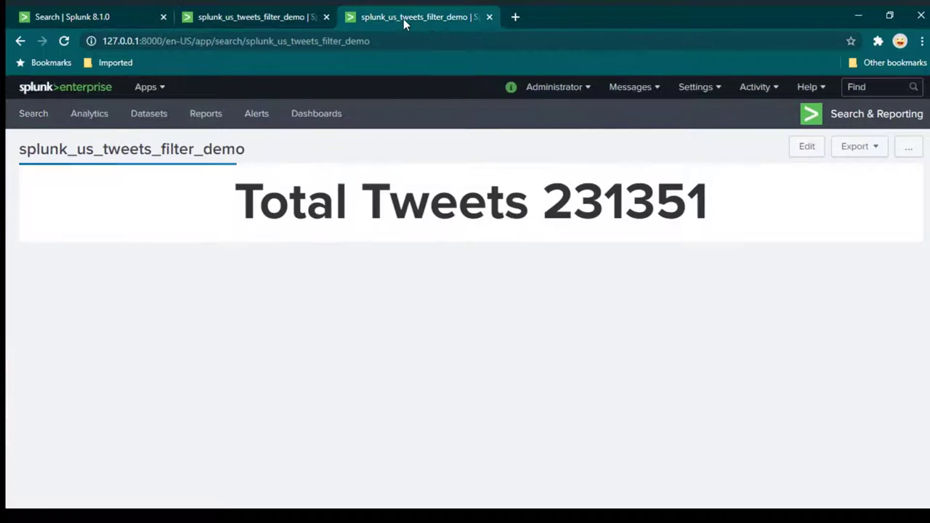
Close the duplicate dashboard, enter edit mode, add a Dropdown input, and open its field1 settings.
click(487, 16)
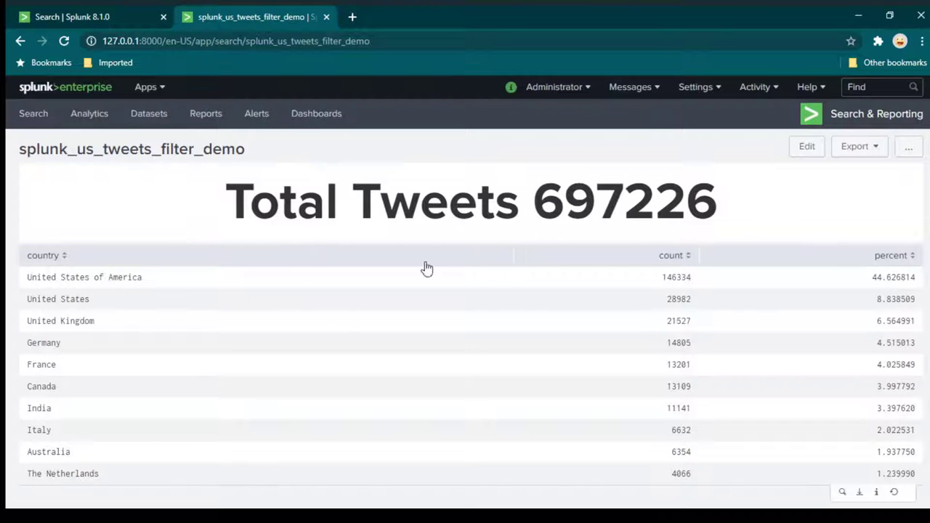
click(807, 149)
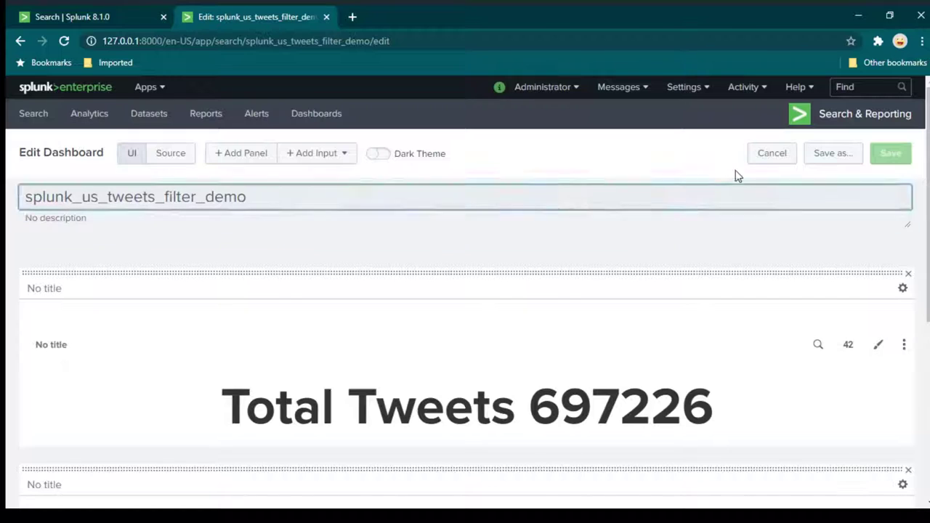
click(336, 155)
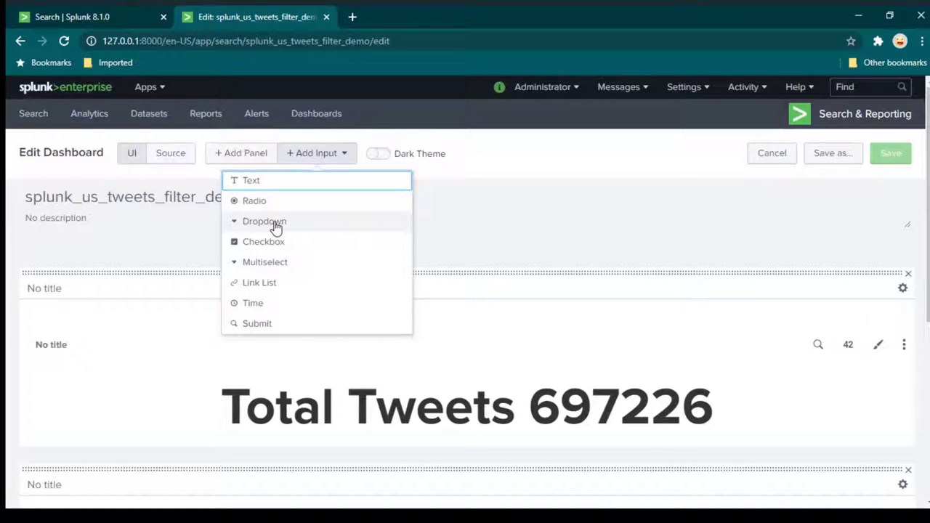
key(Return)
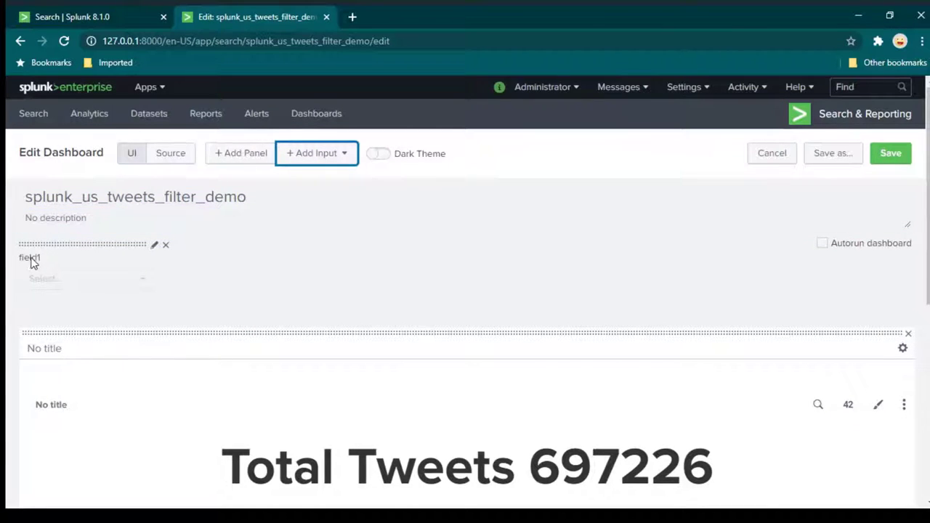
drag(21, 260, 136, 256)
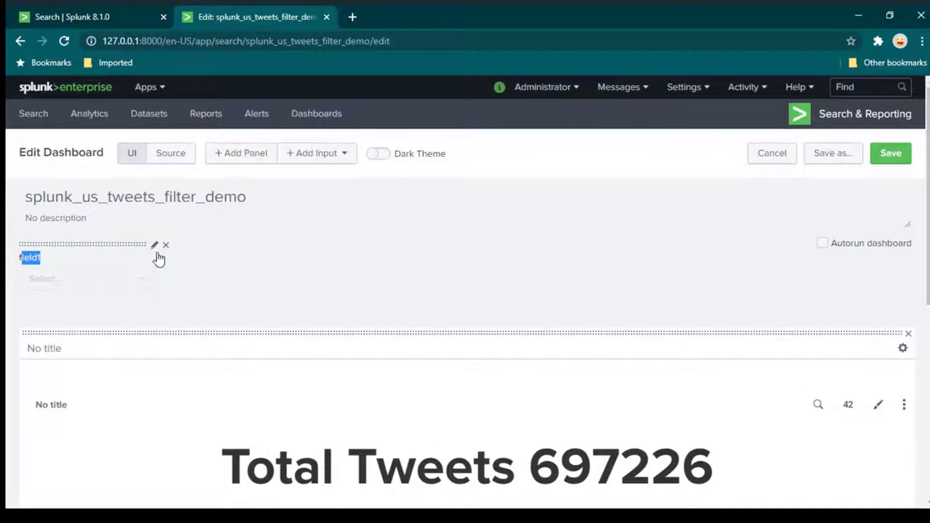
click(154, 245)
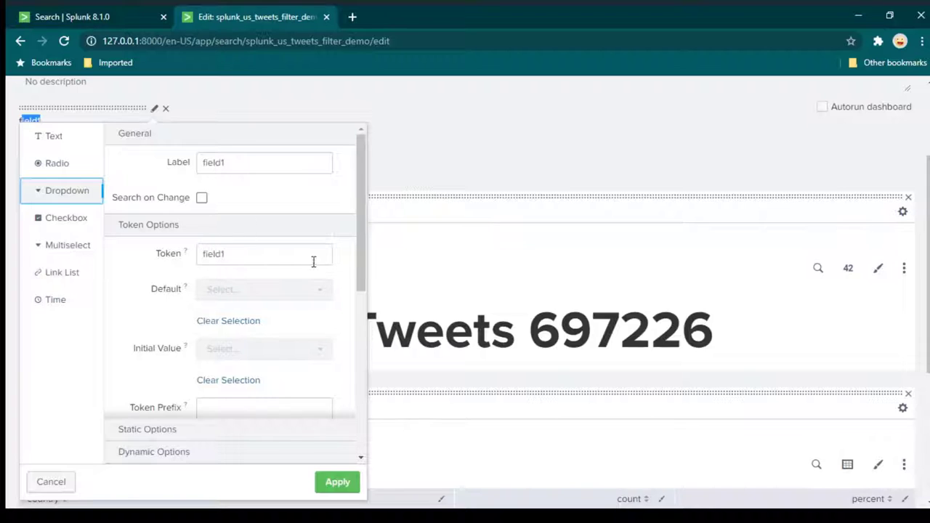
Change the dropdown's label to 'Select continent'.
drag(265, 161, 149, 162)
drag(210, 163, 234, 161)
click(237, 162)
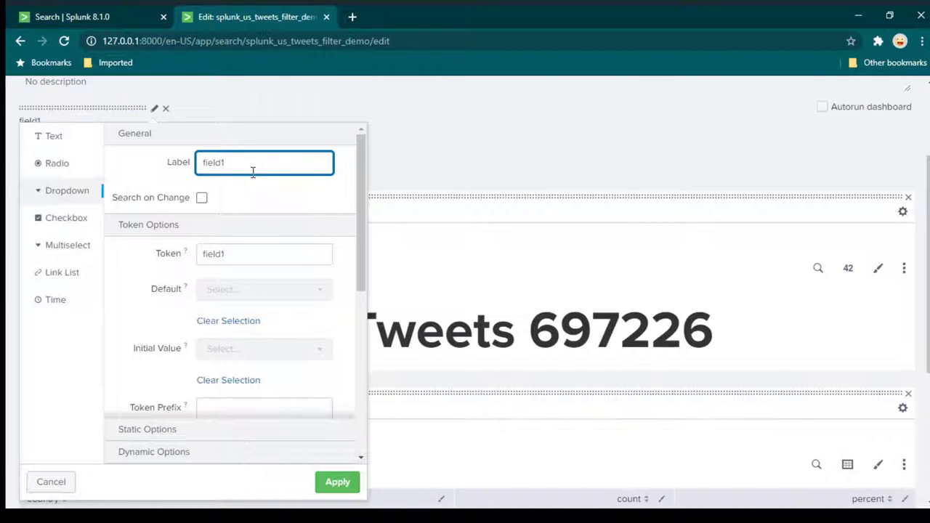
double_click(253, 172)
text(Select continent)
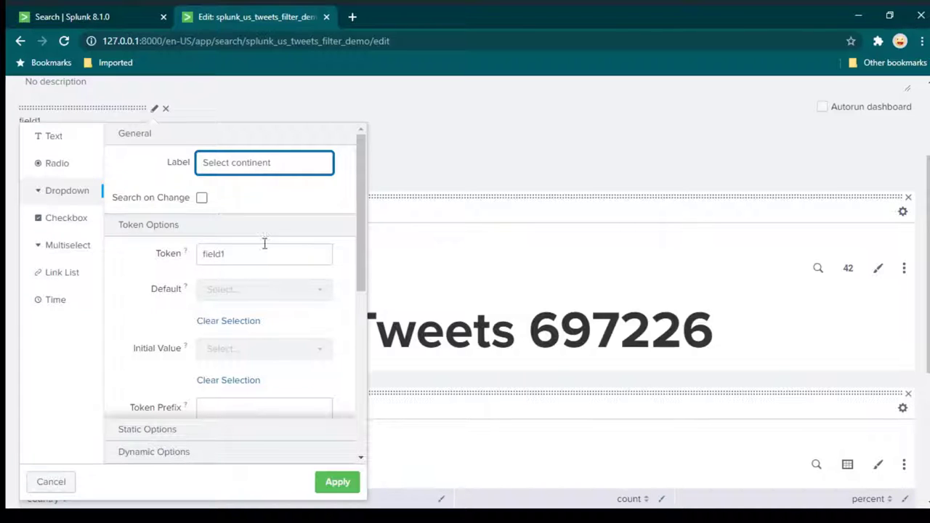
click(248, 259)
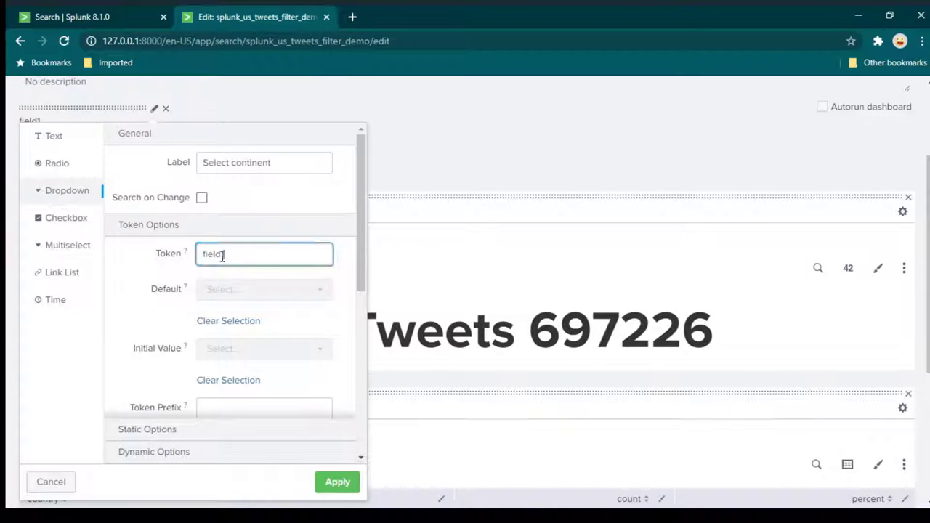
Set the dropdown's token name to continent_filter.
double_click(269, 249)
text(conti)
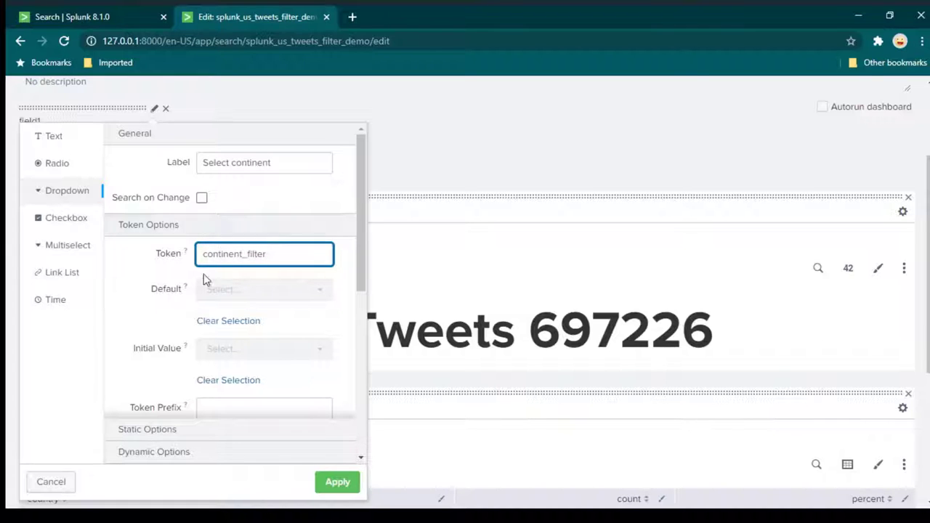
text(nent_filter)
scroll(290, 307, down, 3)
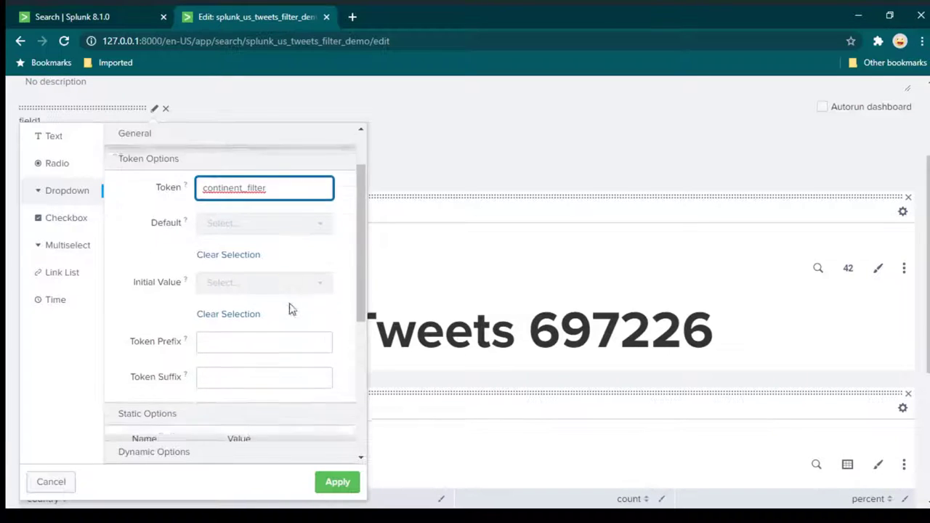
scroll(286, 298, up, 1)
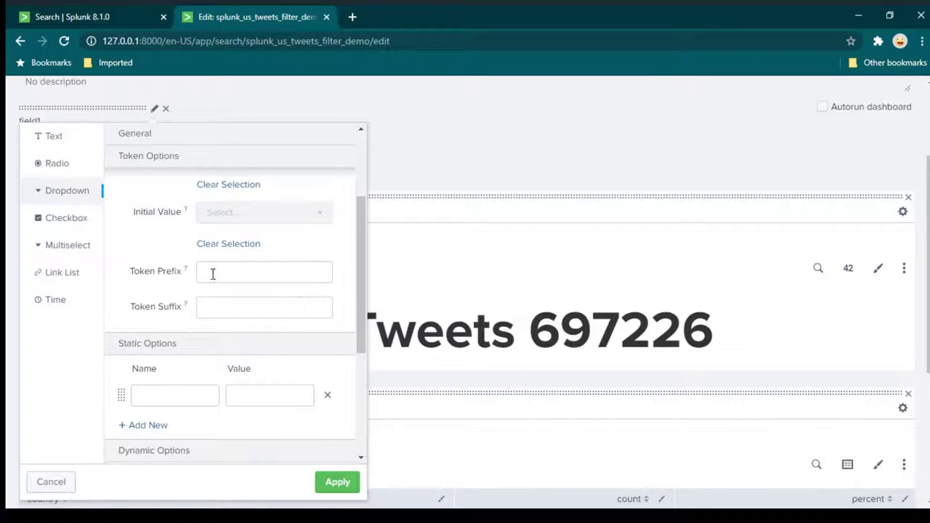
scroll(230, 284, down, 3)
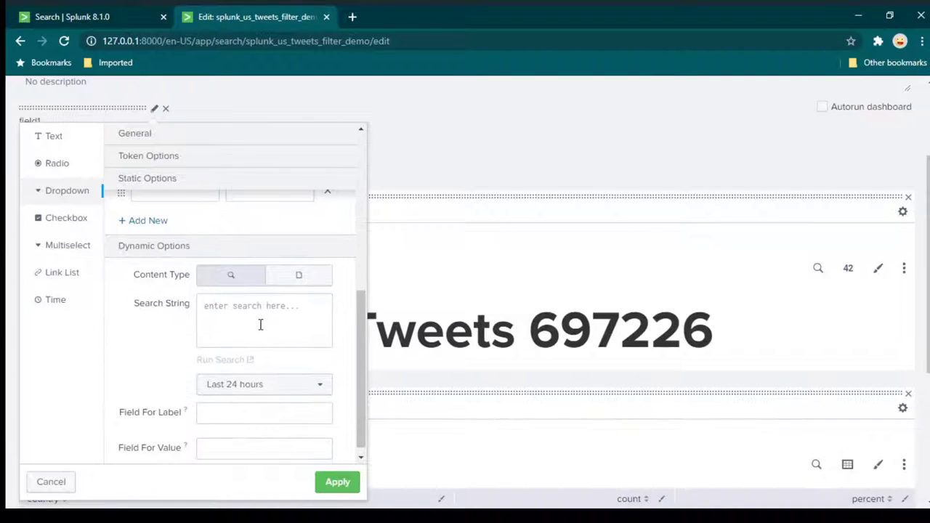
click(261, 325)
Use the pasted dedup continent query as the populating search over All time.
click(63, 24)
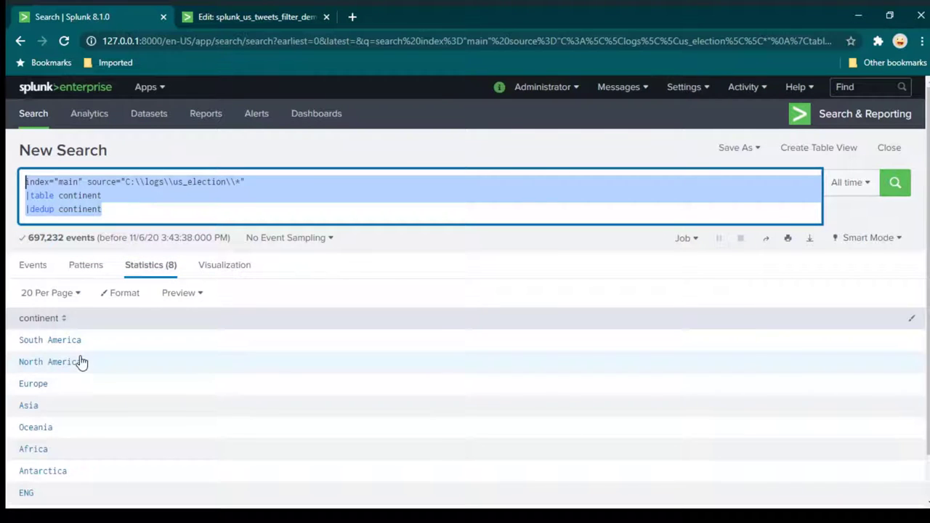
scroll(82, 361, down, 1)
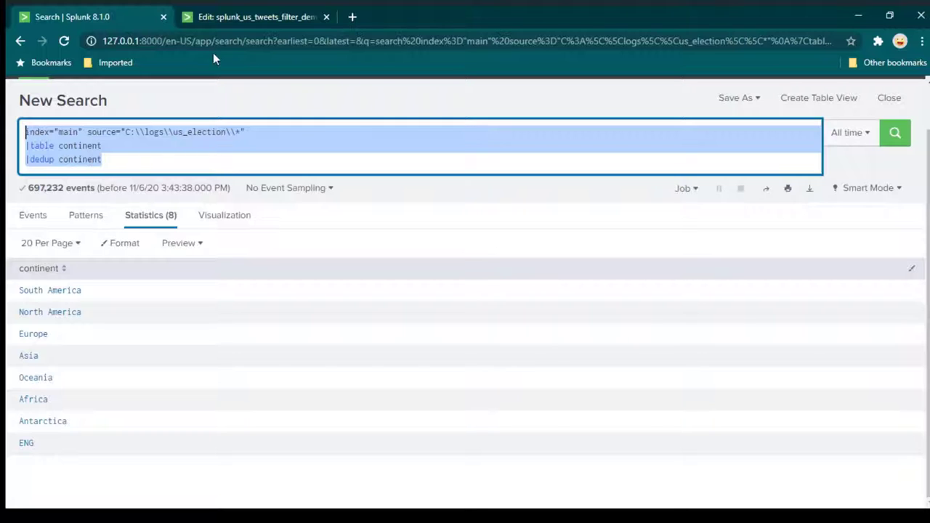
click(239, 18)
text(index="main" source="C:\\logs\\us_election\\*" |table continent |dedup continent)
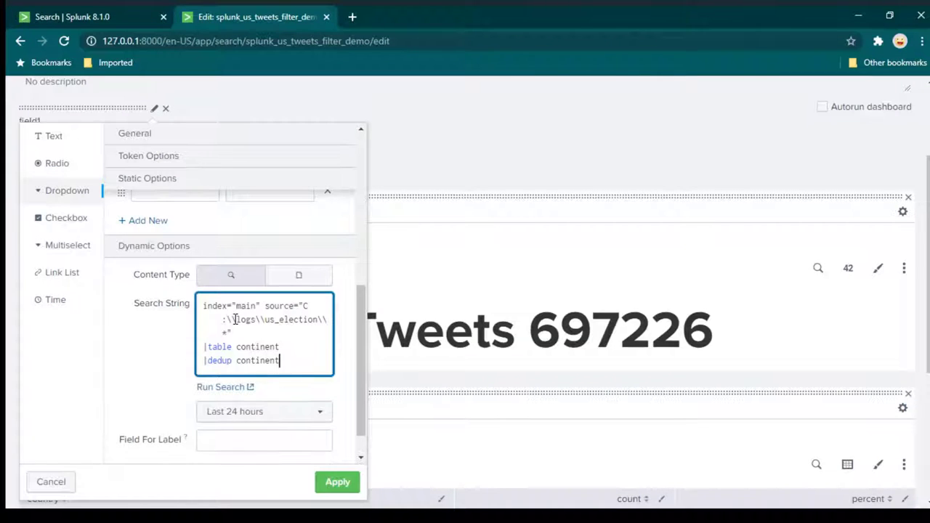
scroll(269, 310, down, 1)
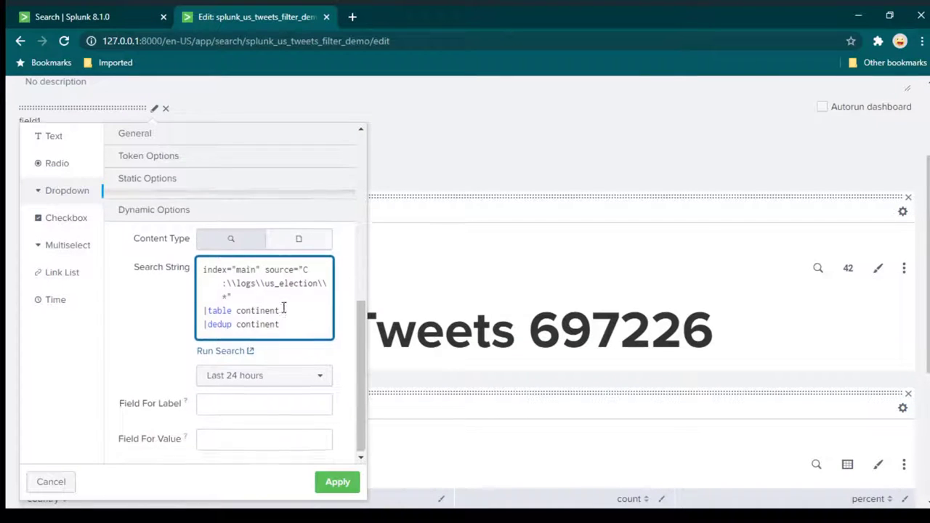
click(286, 375)
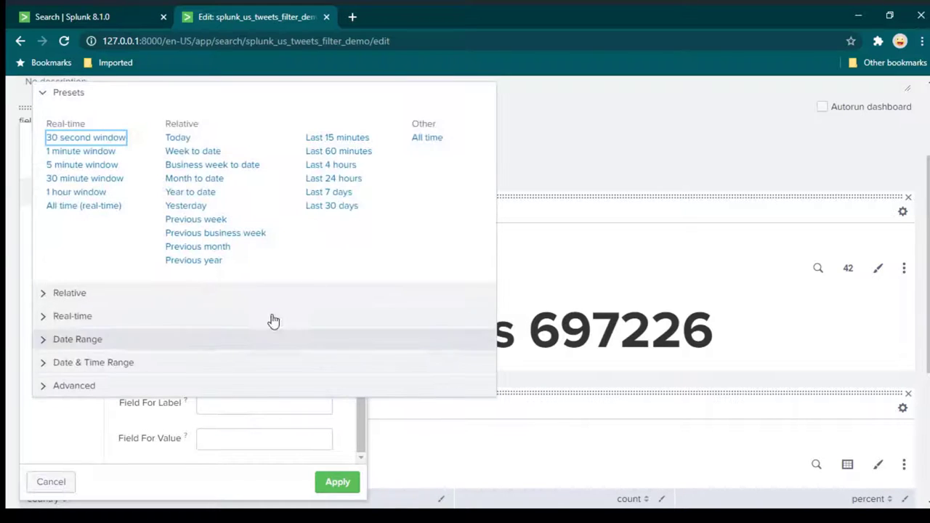
click(427, 138)
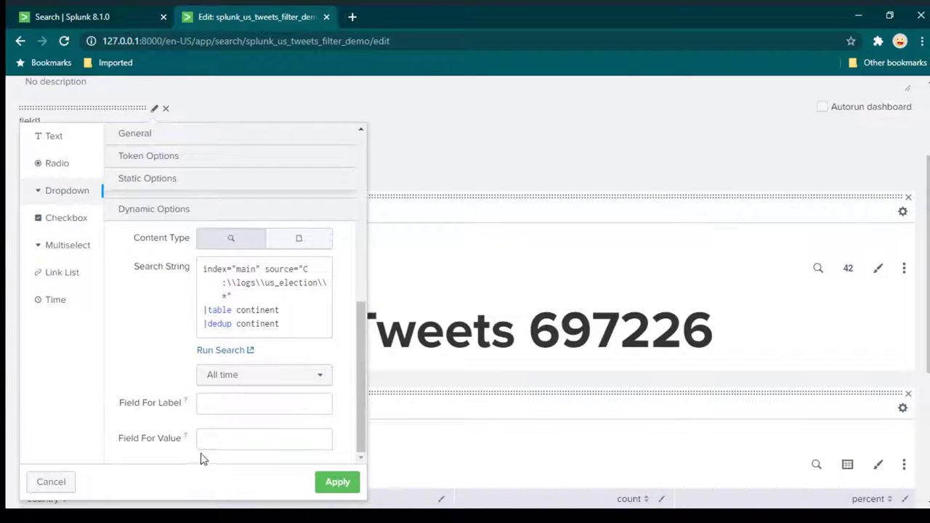
Set continent as both the label and value field, then apply the settings.
click(245, 398)
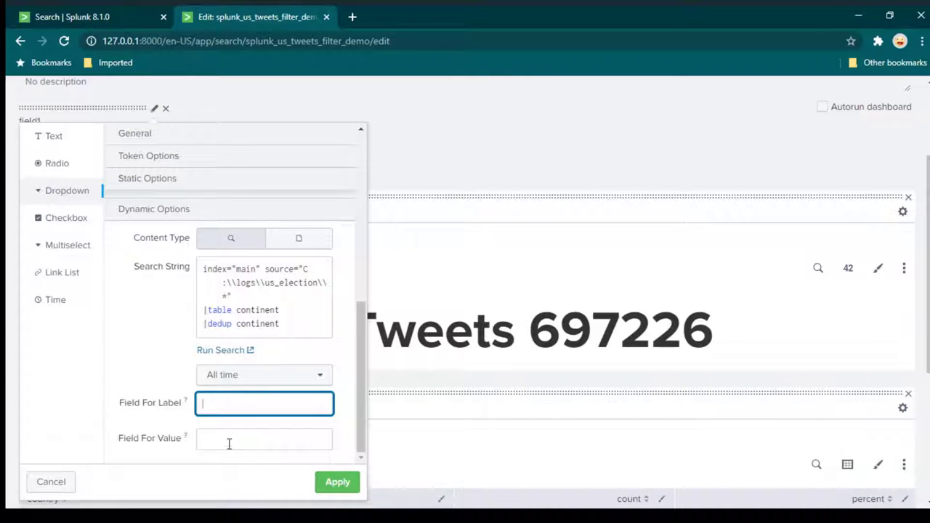
click(112, 17)
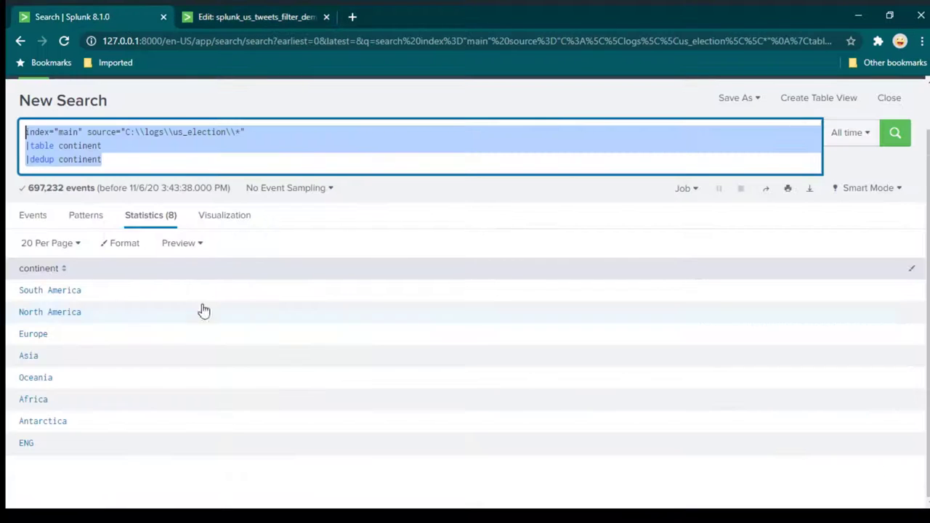
click(218, 19)
text(continent)
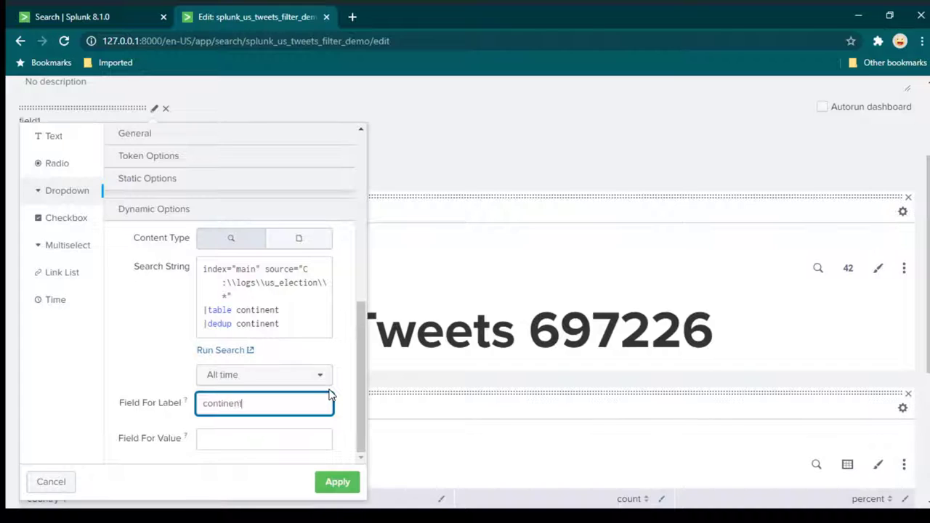
key(Tab)
text(cont)
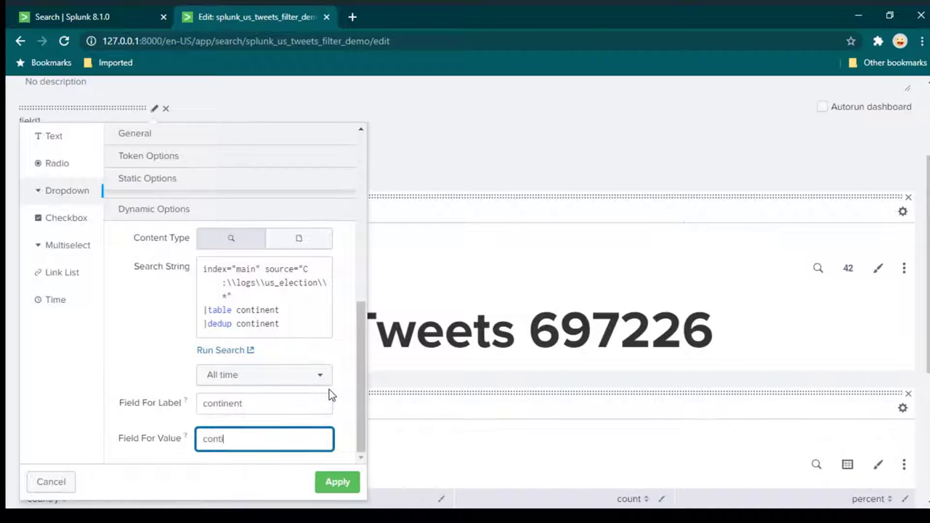
text(inent)
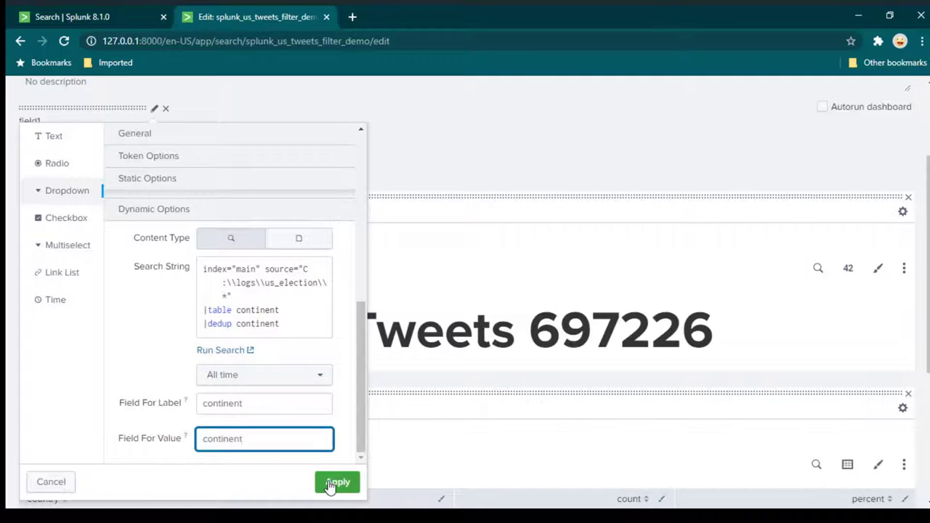
click(337, 482)
click(243, 262)
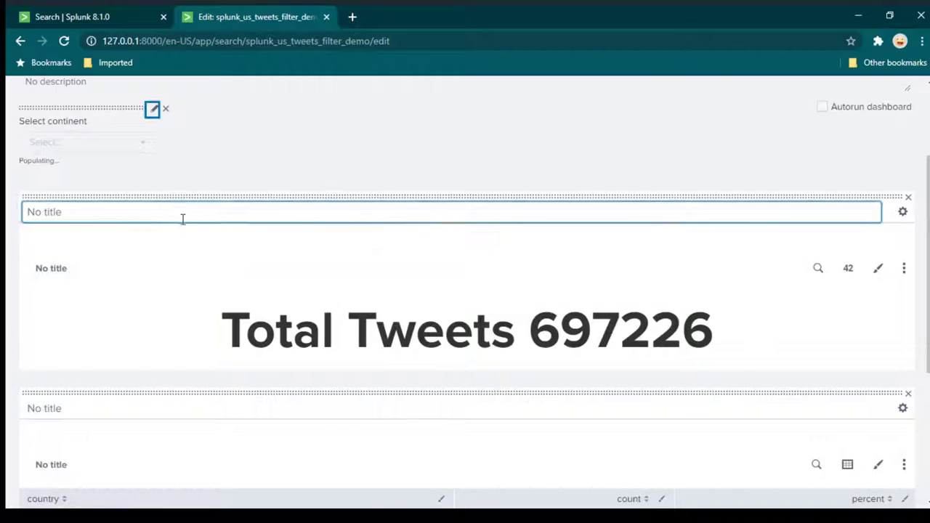
Check that the Select continent dropdown lists six continents, South America through Africa.
scroll(182, 218, up, 3)
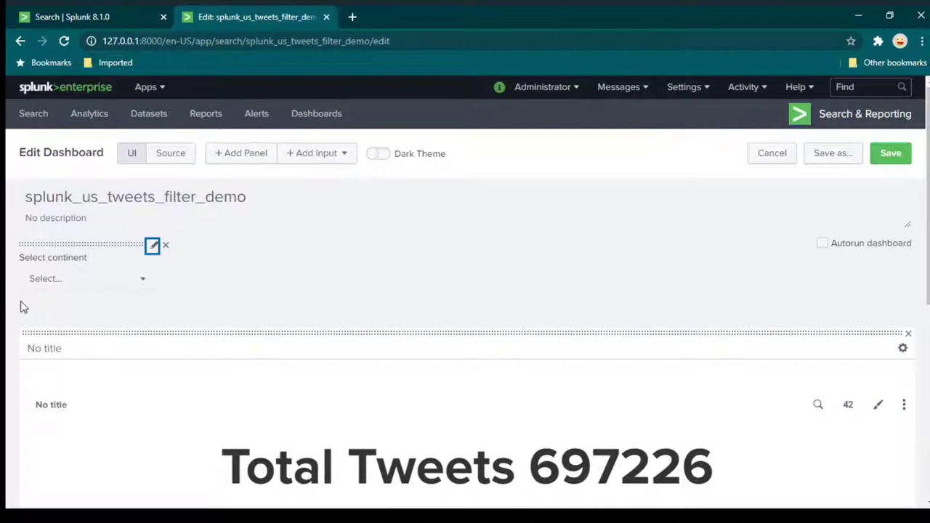
click(115, 289)
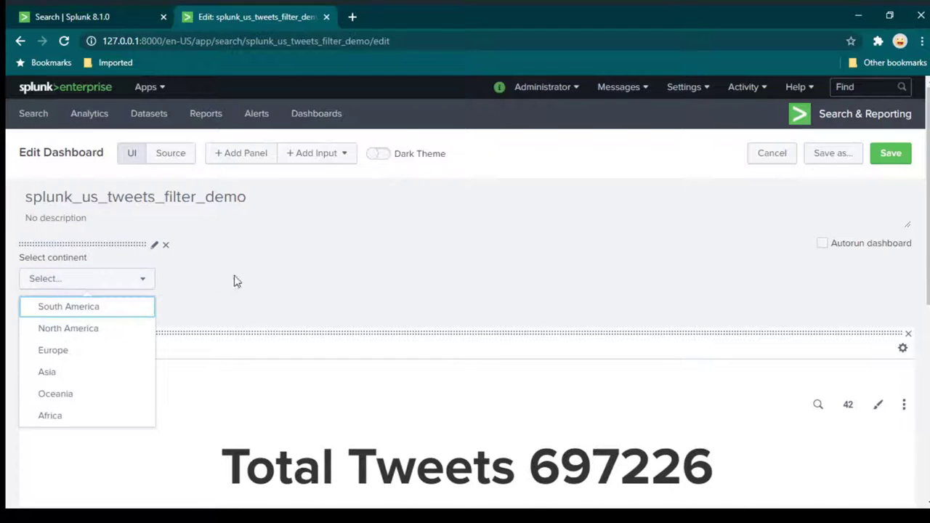
scroll(119, 309, down, 1)
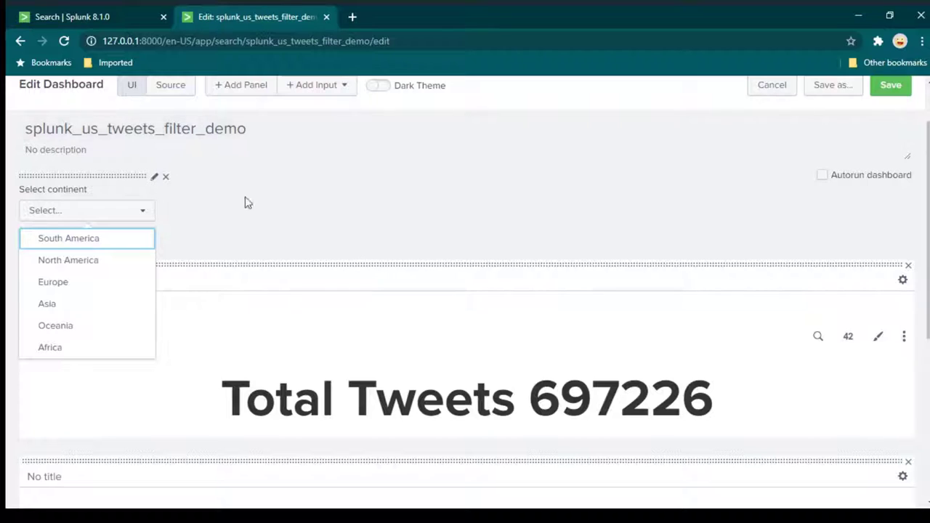
click(201, 221)
click(102, 215)
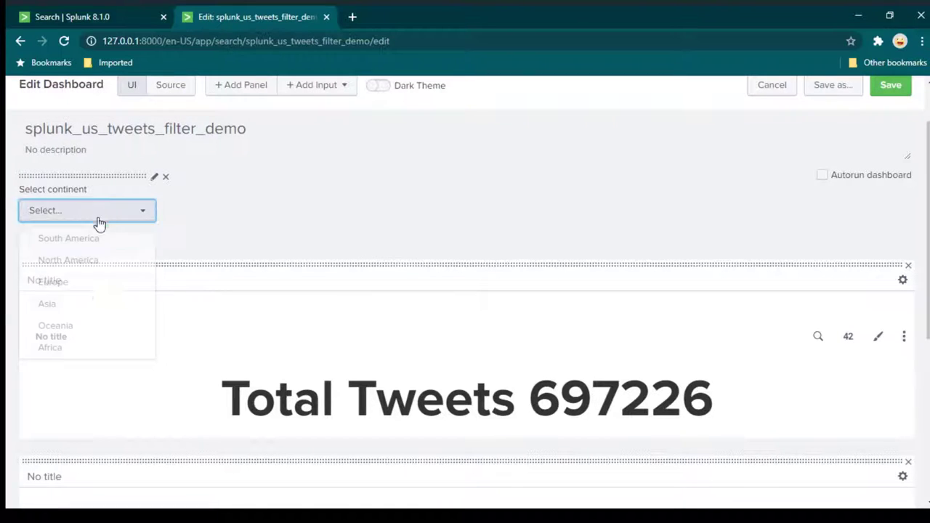
click(188, 223)
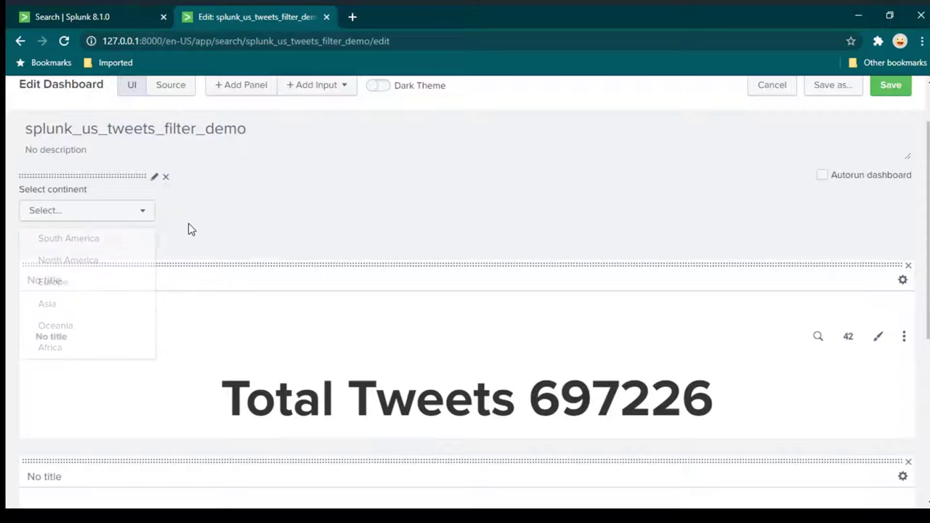
Add a static option named All with value * to the continent dropdown and apply it.
click(154, 178)
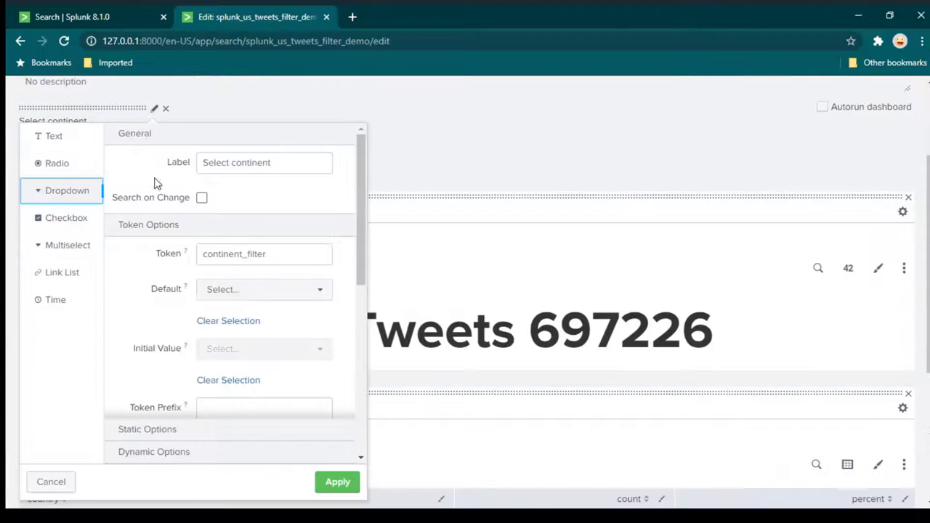
scroll(304, 260, down, 1)
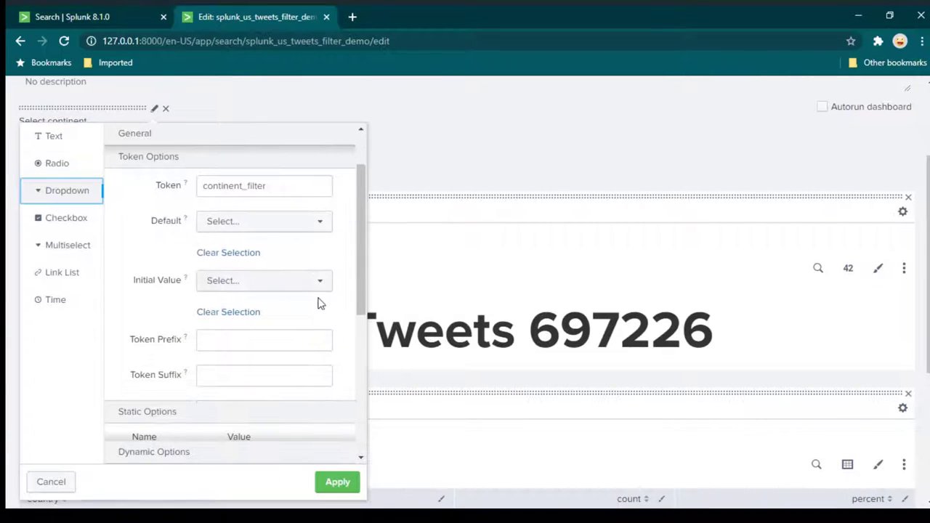
scroll(318, 309, down, 2)
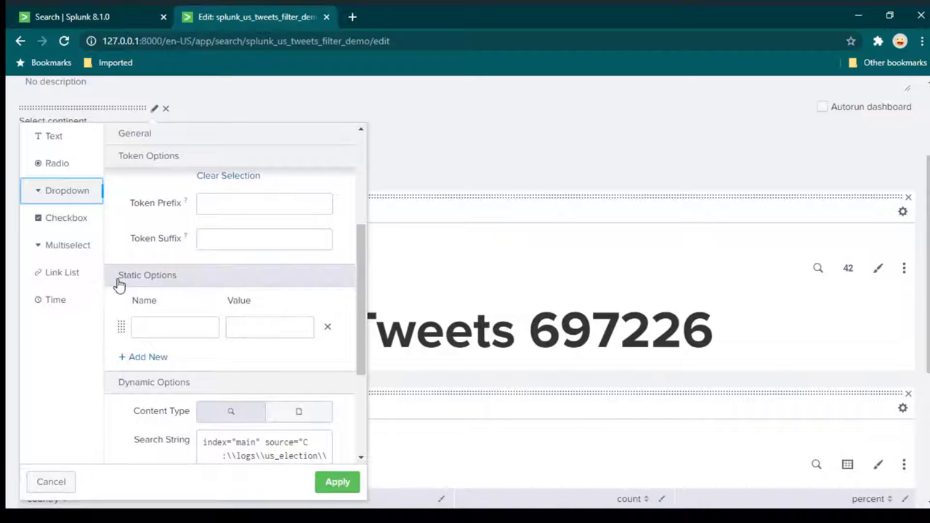
click(164, 280)
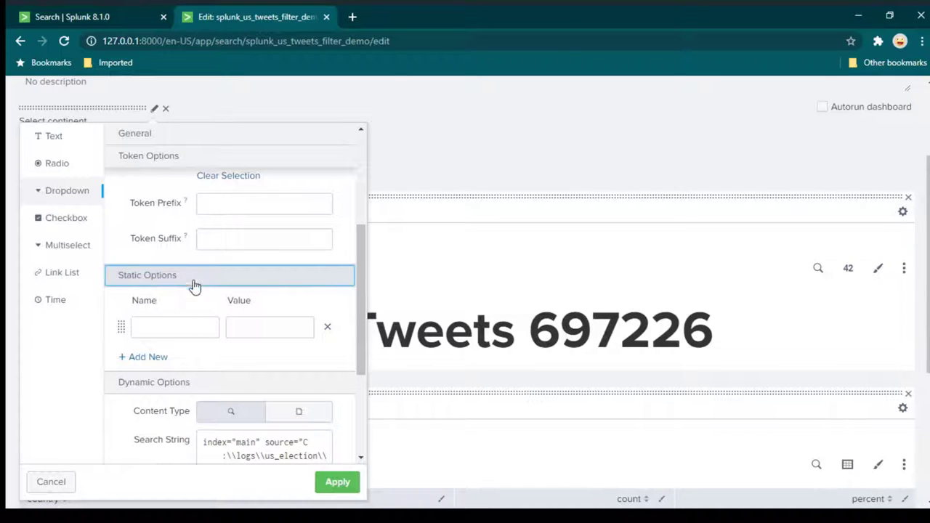
click(188, 327)
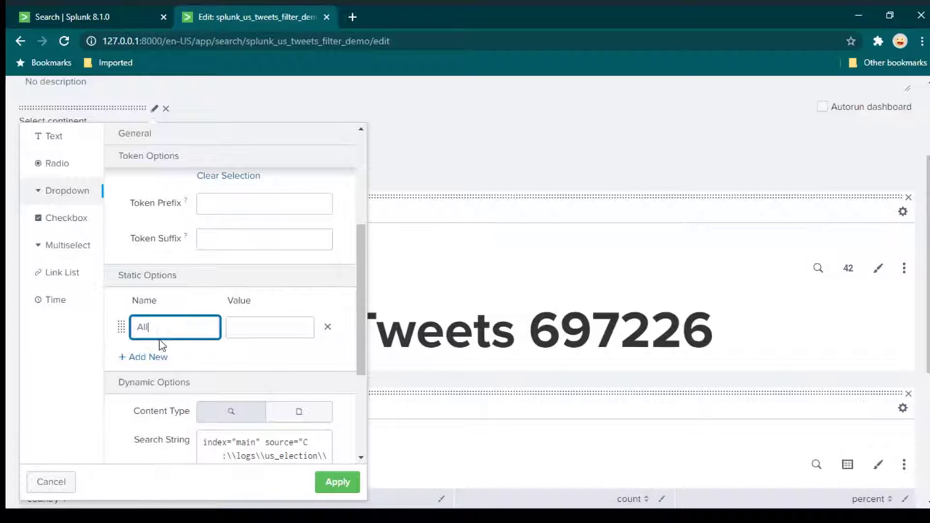
double_click(168, 328)
click(262, 327)
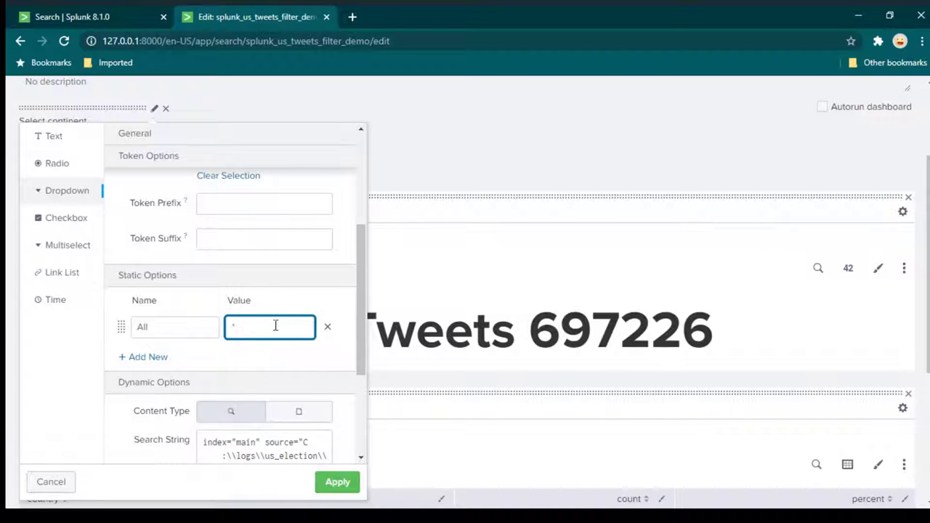
text(*)
click(331, 485)
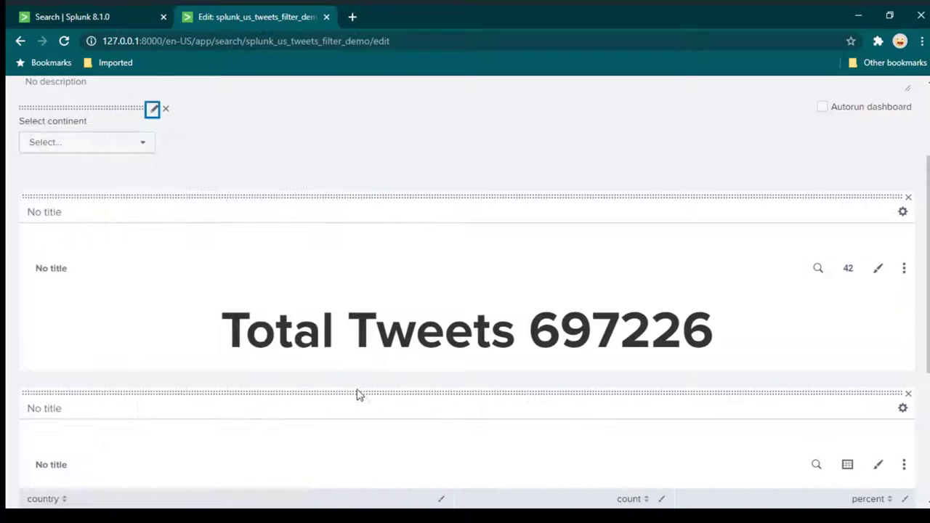
Confirm All appears above the continent choices, then save the dashboard.
scroll(373, 183, up, 3)
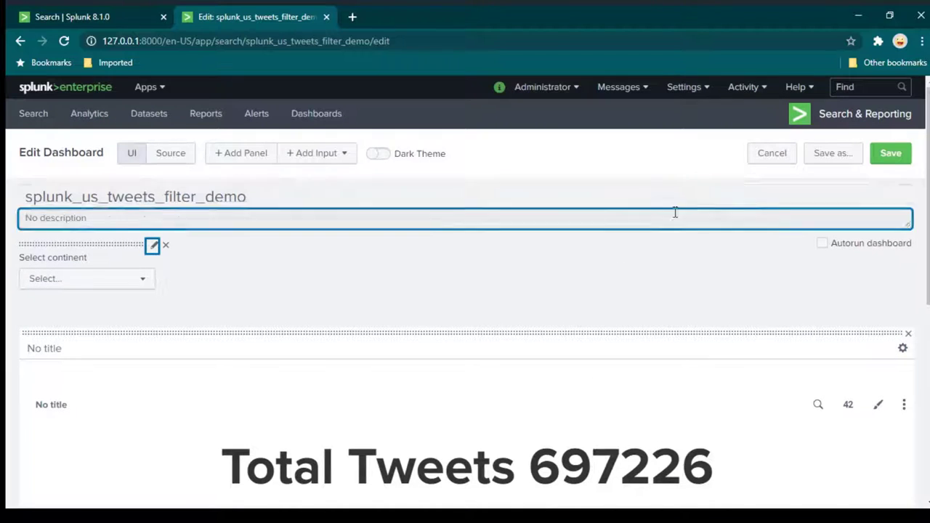
click(143, 282)
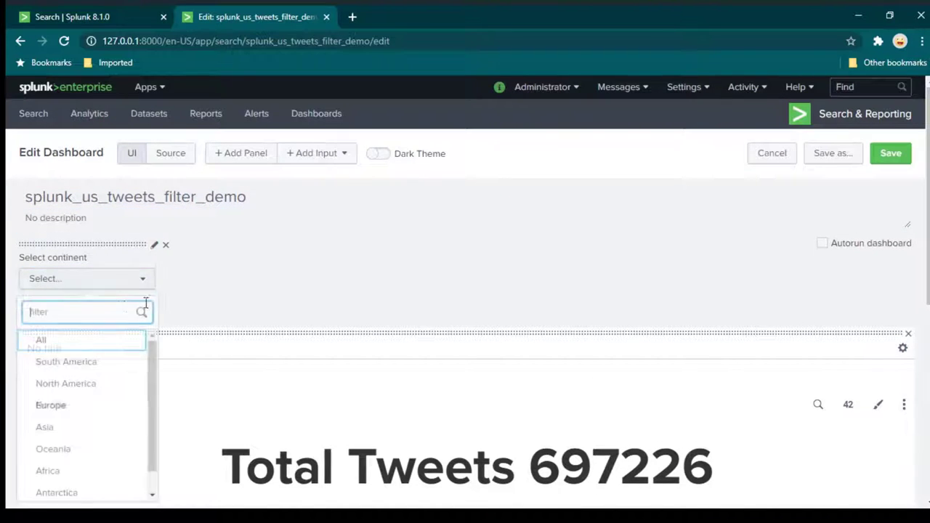
scroll(221, 285, down, 2)
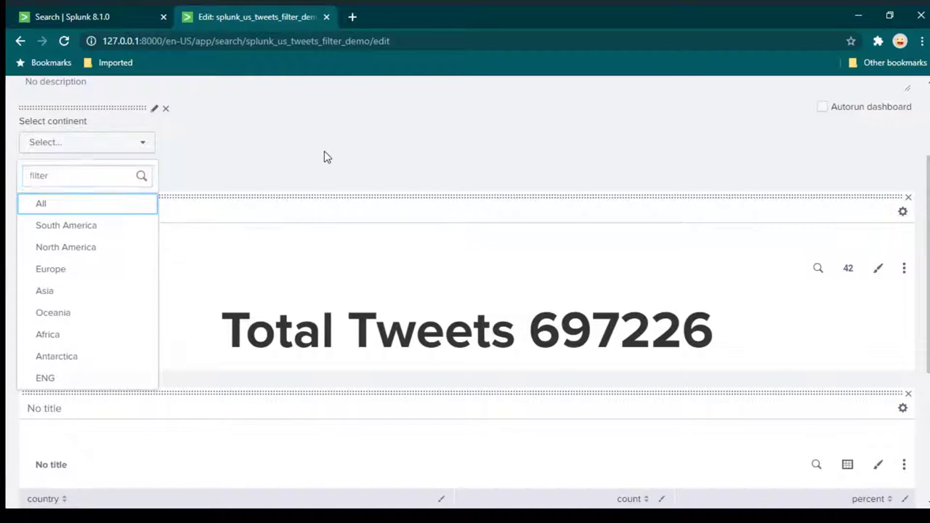
click(538, 218)
scroll(539, 218, up, 2)
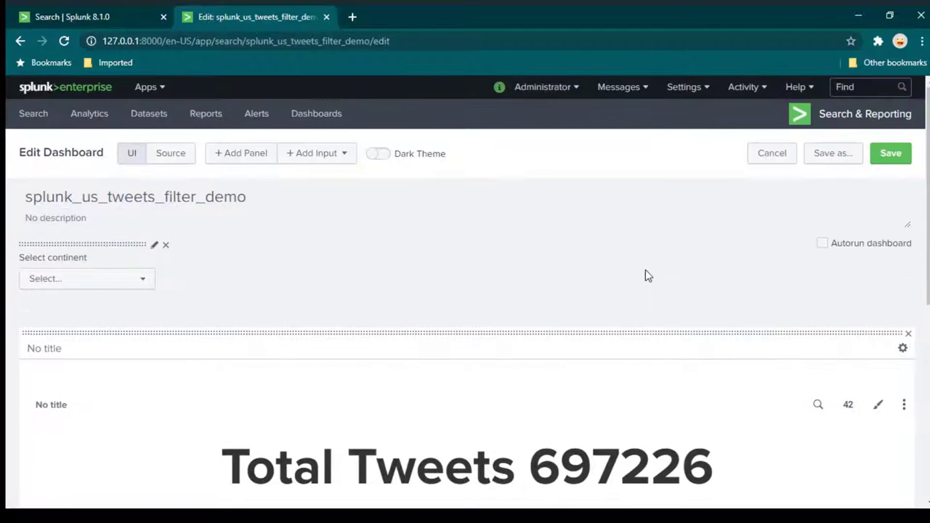
click(885, 160)
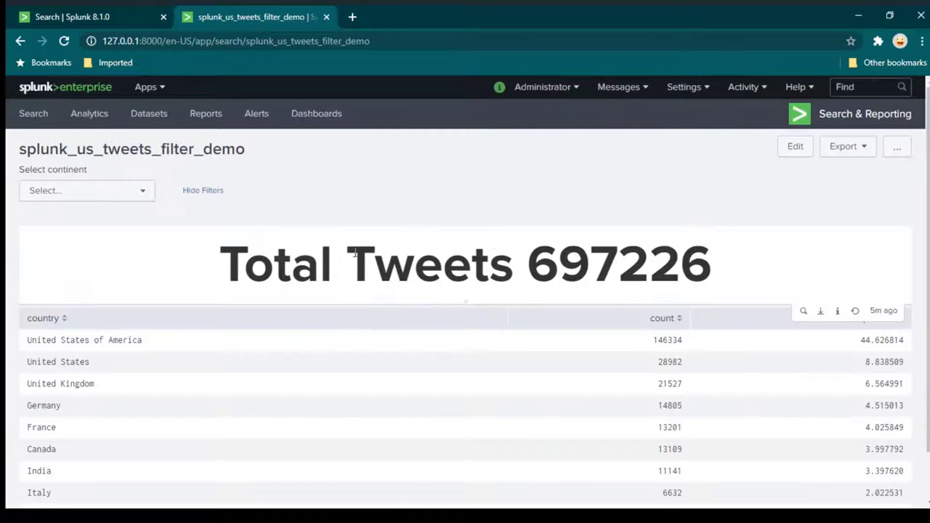
Filter the dashboard to North America; Total Tweets stays at 697226.
click(124, 195)
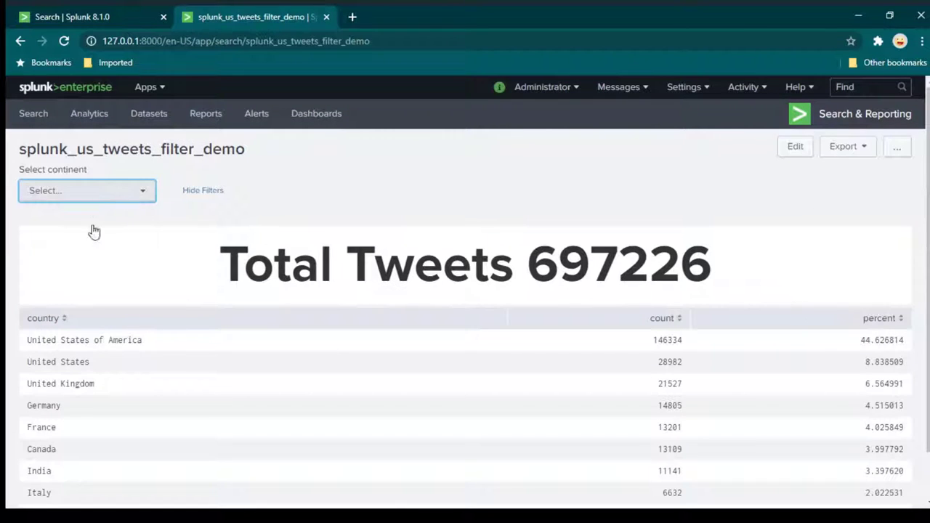
click(72, 296)
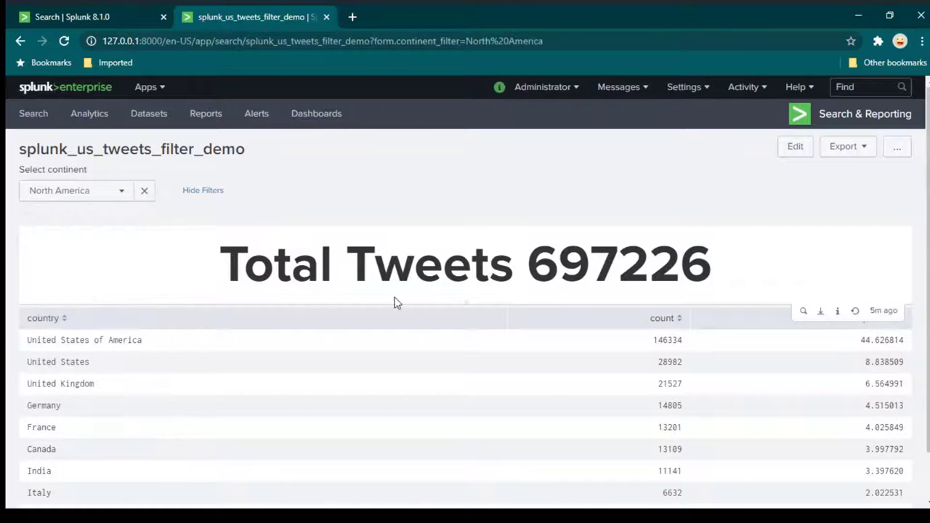
drag(218, 263, 705, 284)
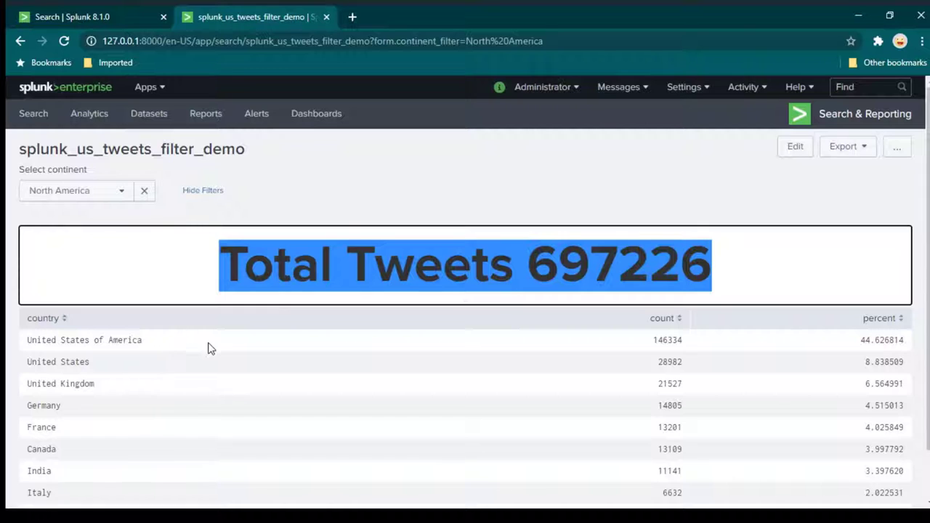
Keep North America selected and switch the dashboard back into edit mode.
click(113, 198)
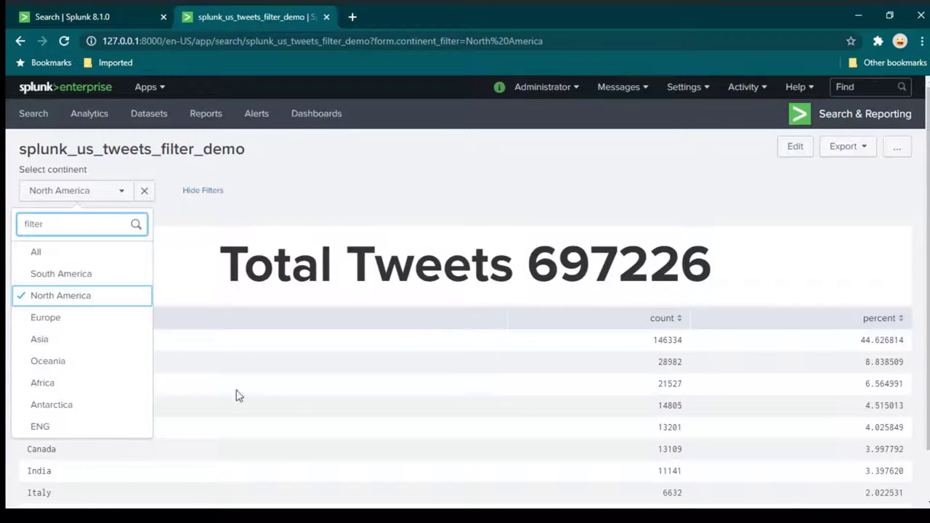
click(367, 190)
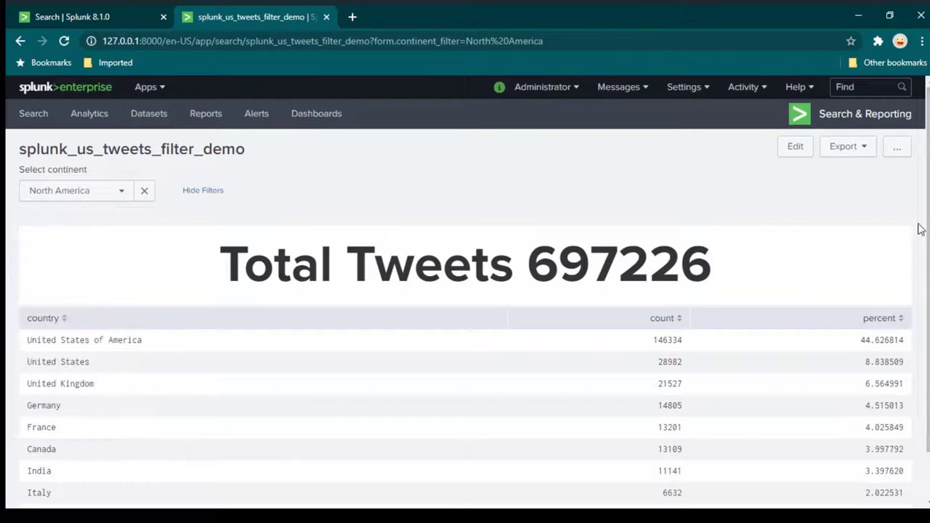
click(795, 149)
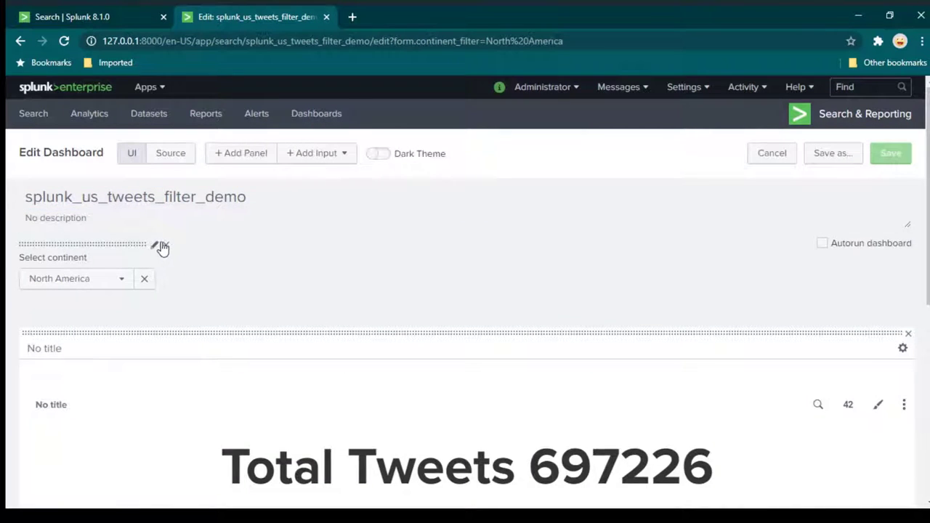
Confirm the continent input's token is continent_filter, then bring up the Total Tweets search.
click(154, 249)
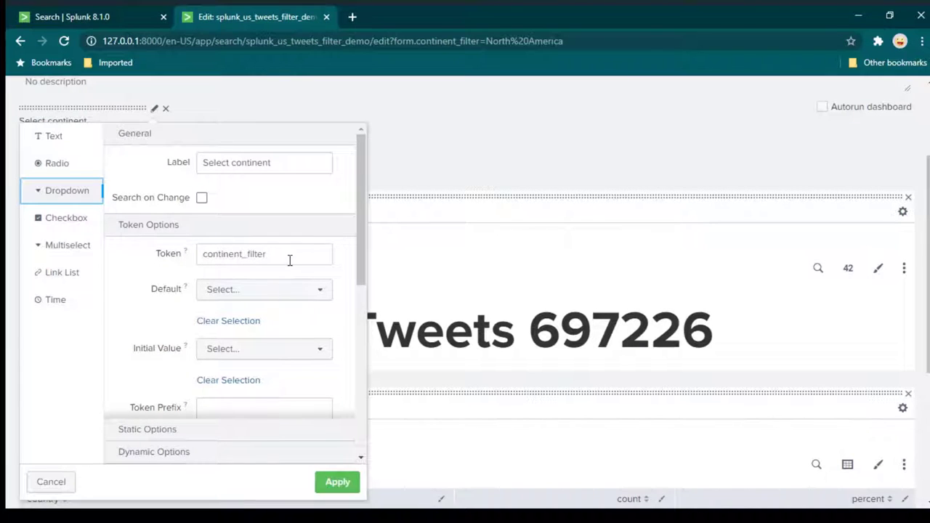
drag(290, 259, 194, 266)
key(ctrl+c)
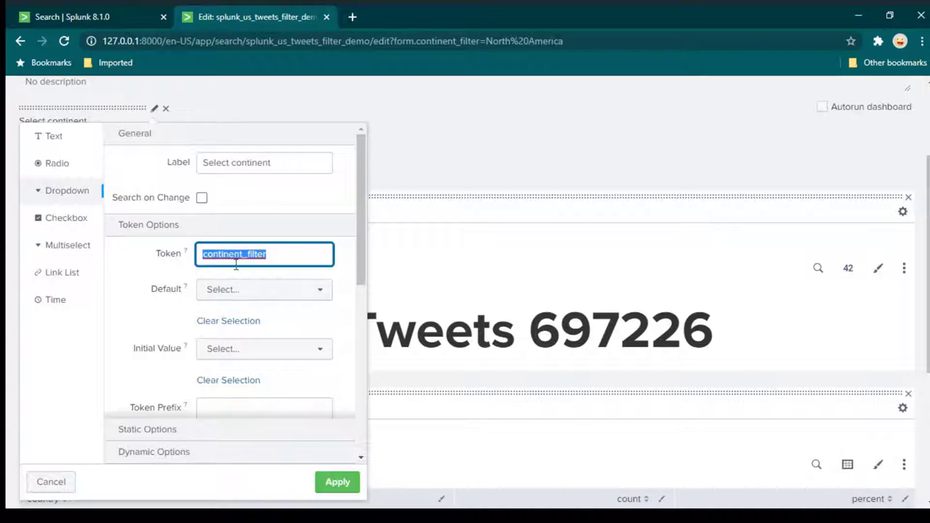
click(334, 482)
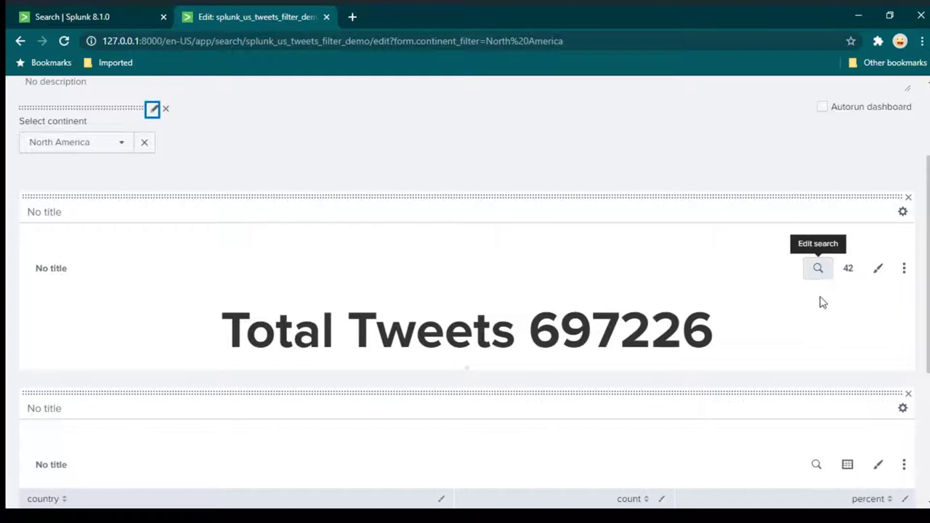
click(817, 268)
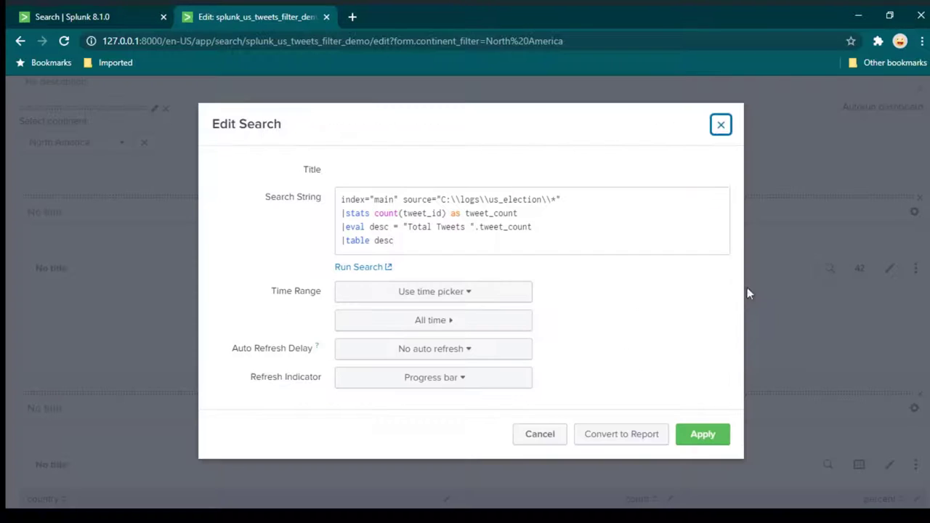
Append continent="$continent_filter$" to the first line of the Total Tweets search and apply it.
click(603, 197)
text(conti)
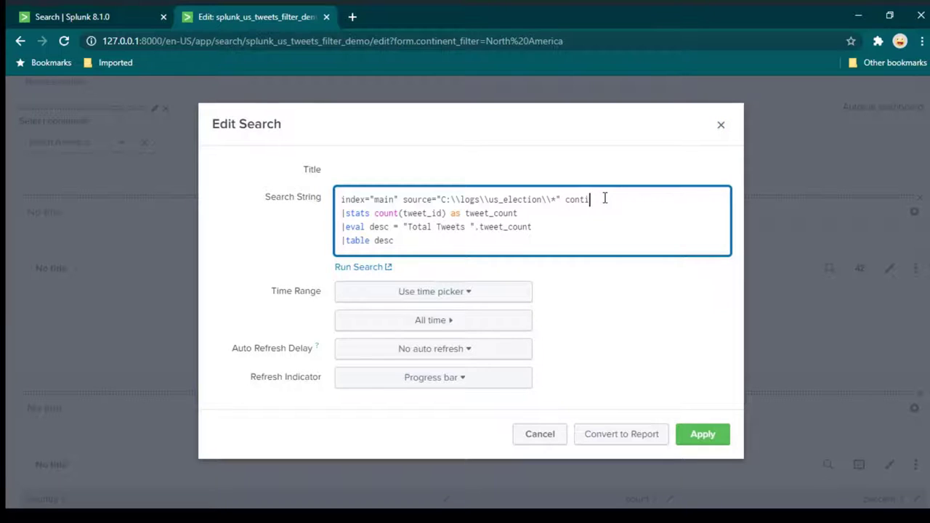
text(nent=")
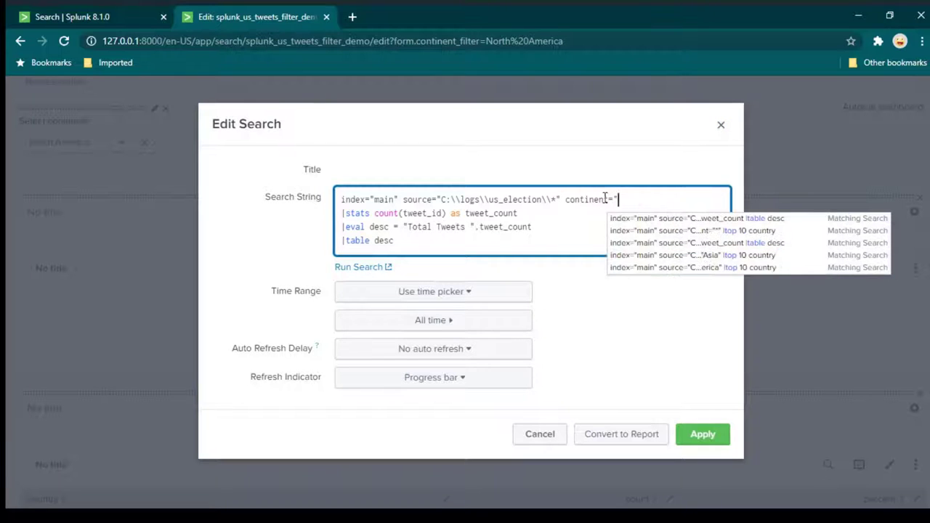
text(")
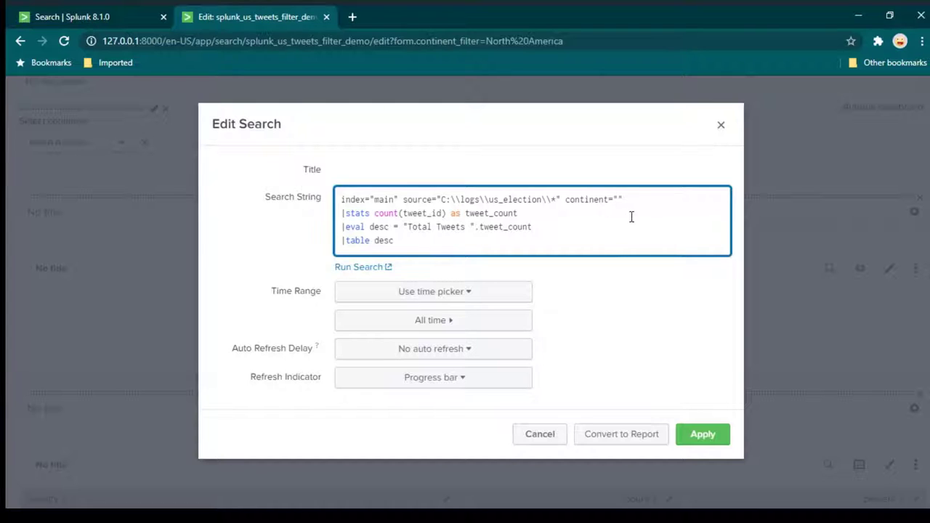
key(ctrl+v)
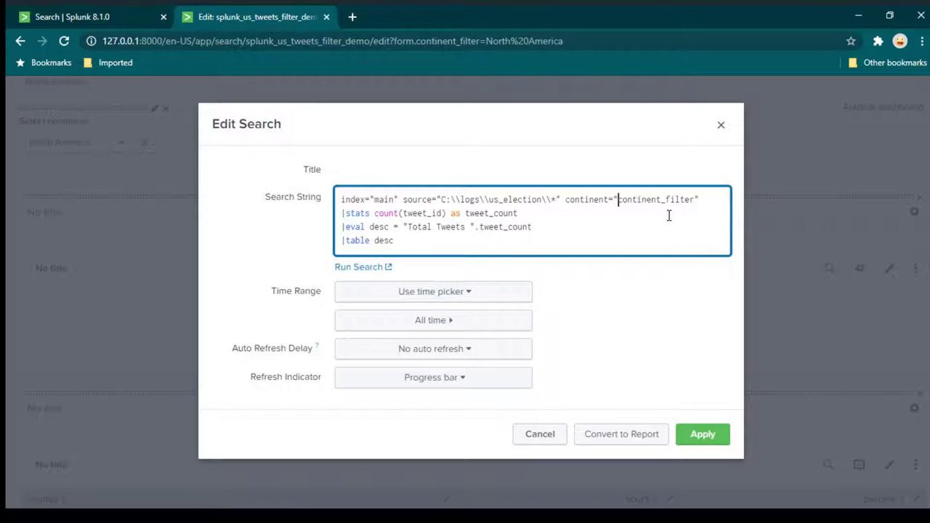
text($)
click(703, 436)
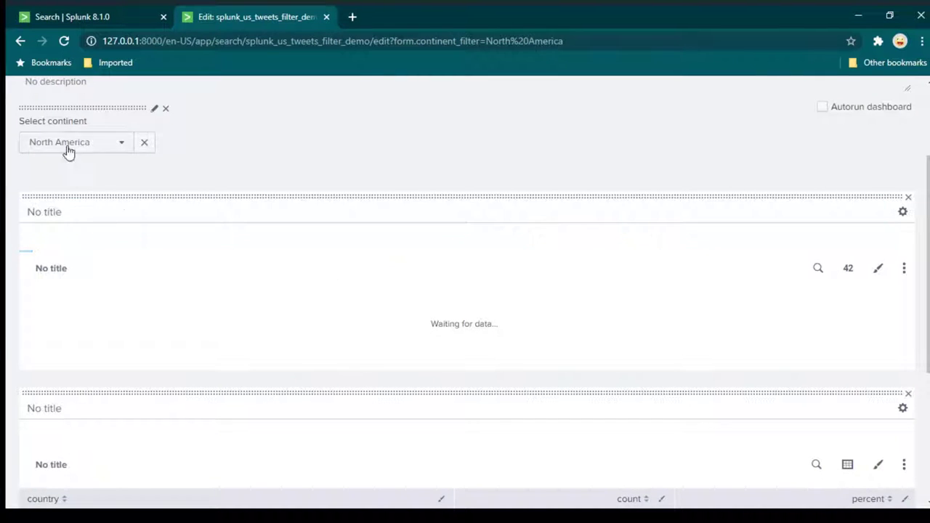
scroll(529, 299, down, 2)
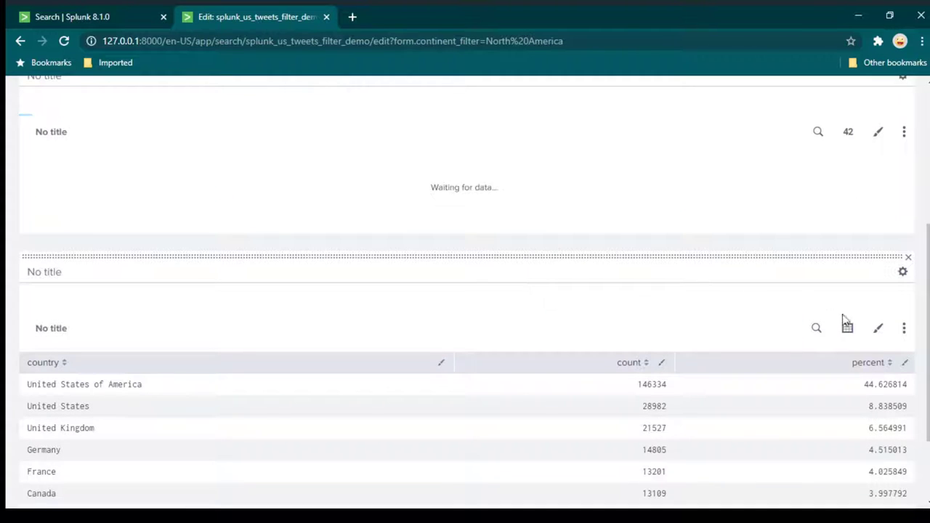
Add continent="$continent_filter$" after the source in the top-10 countries search and apply it.
click(817, 327)
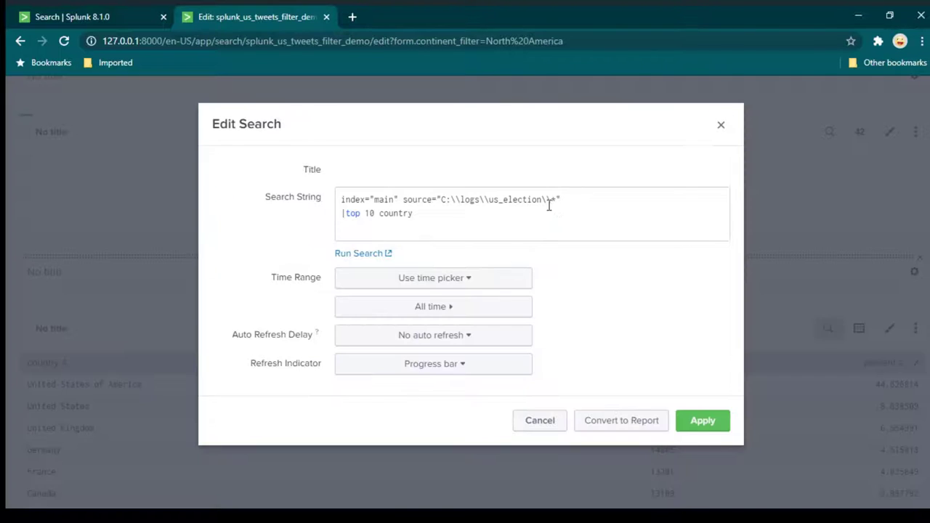
click(597, 208)
key(ctrl+Home)
key(End)
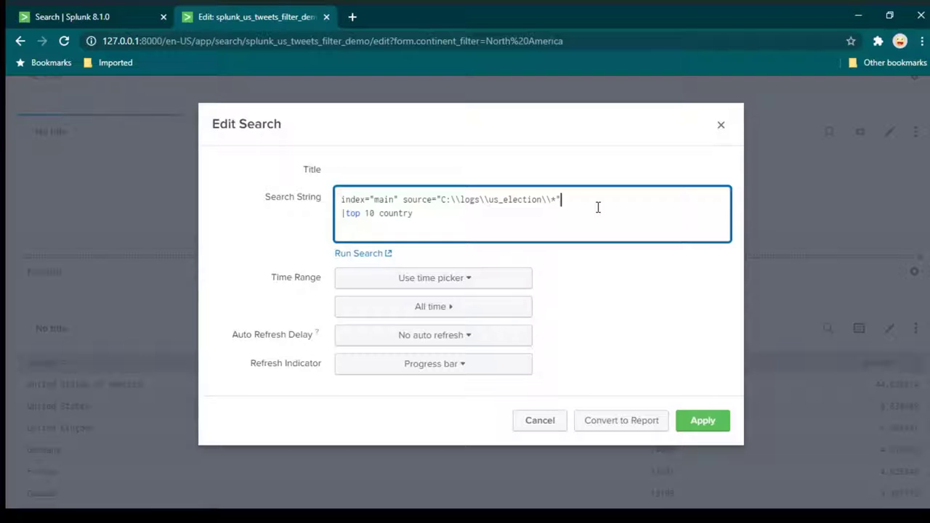
text(continent=")
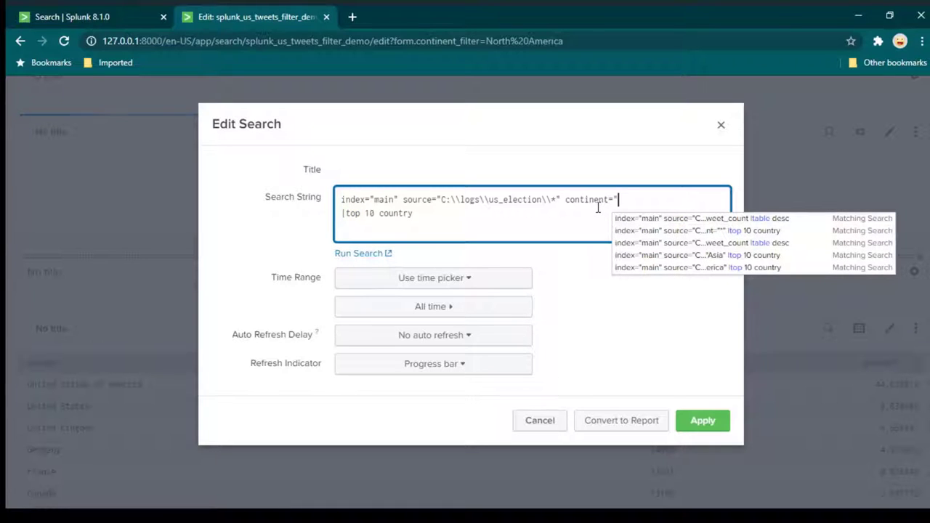
text($continent_filter)
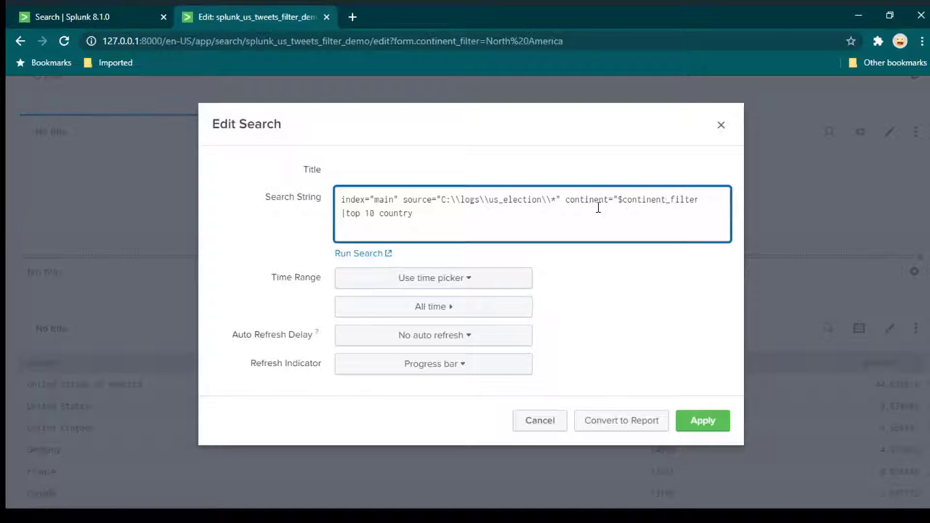
text($)
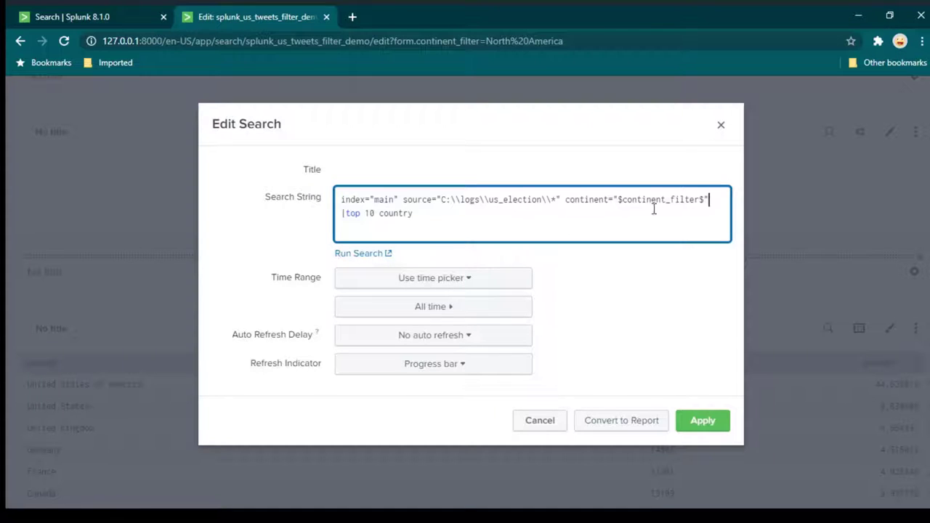
click(662, 198)
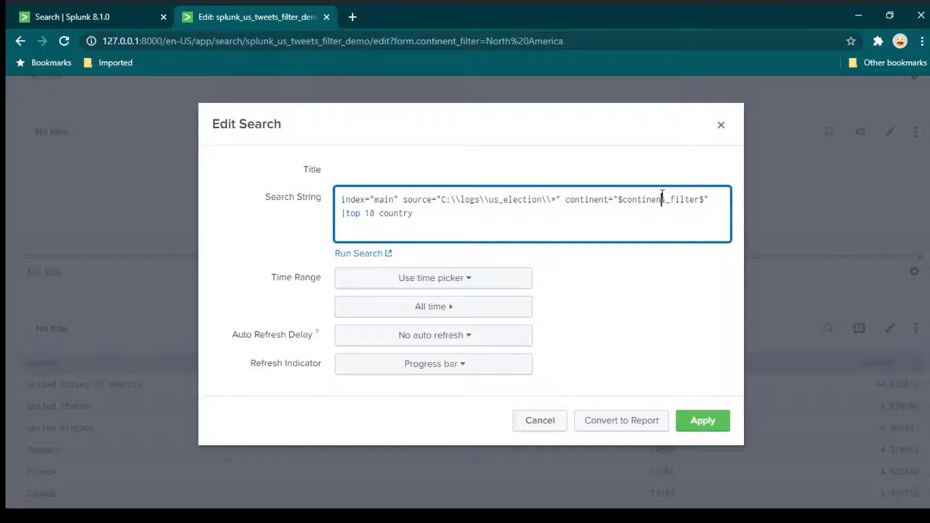
click(702, 424)
scroll(876, 224, up, 4)
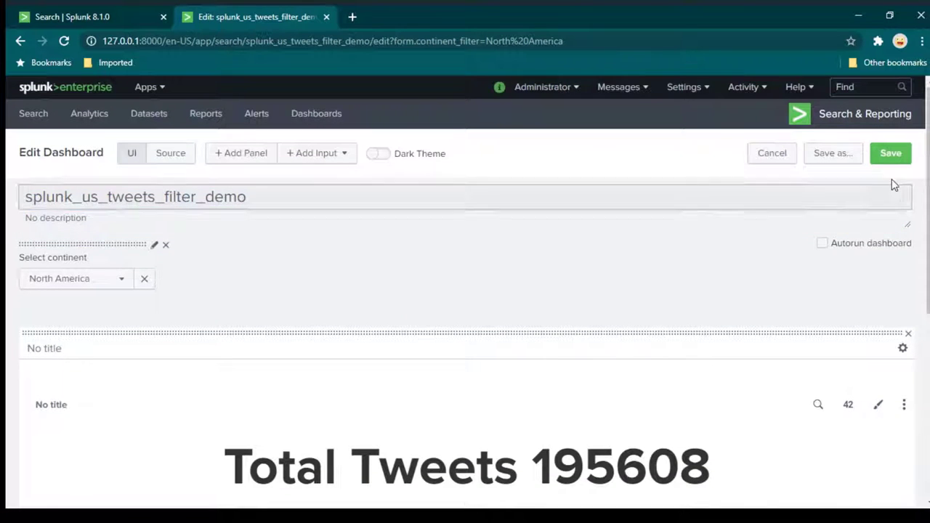
Save the dashboard and select Asia: Total Tweets 29380, India leading at 11141.
click(892, 153)
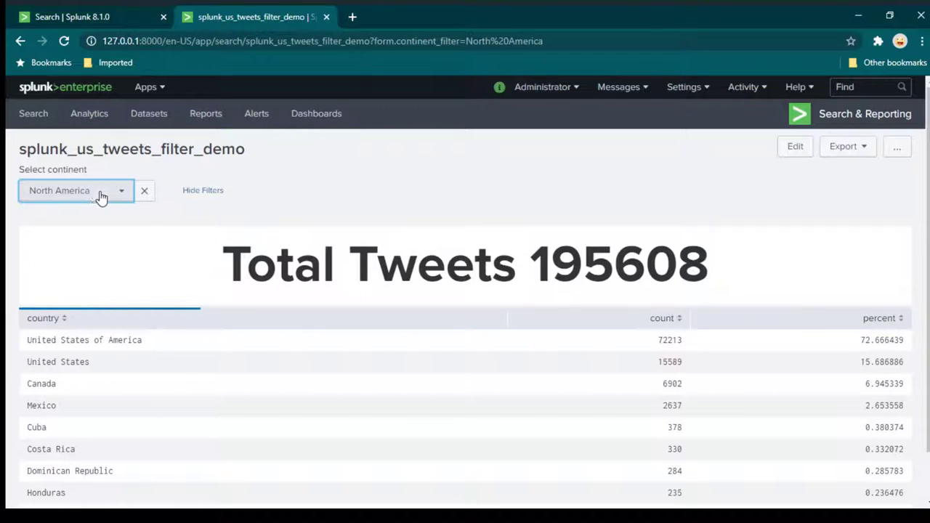
click(96, 196)
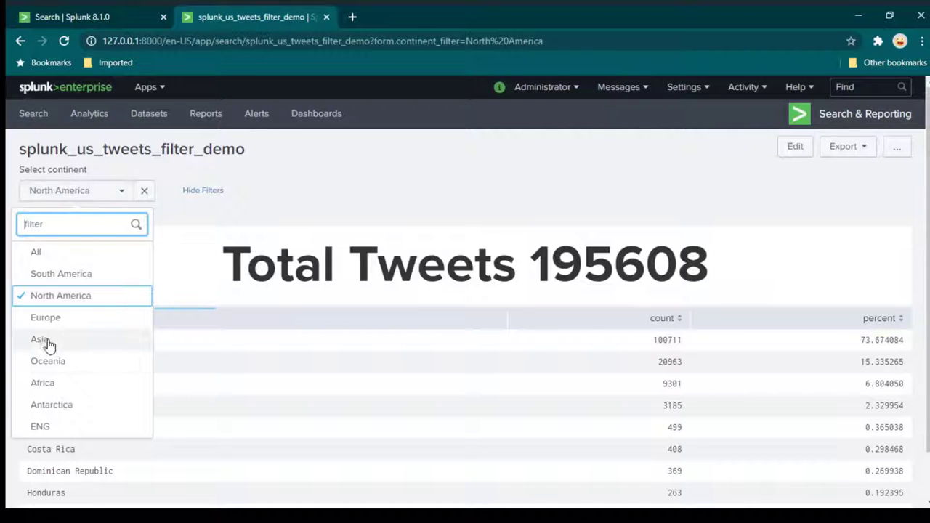
click(44, 339)
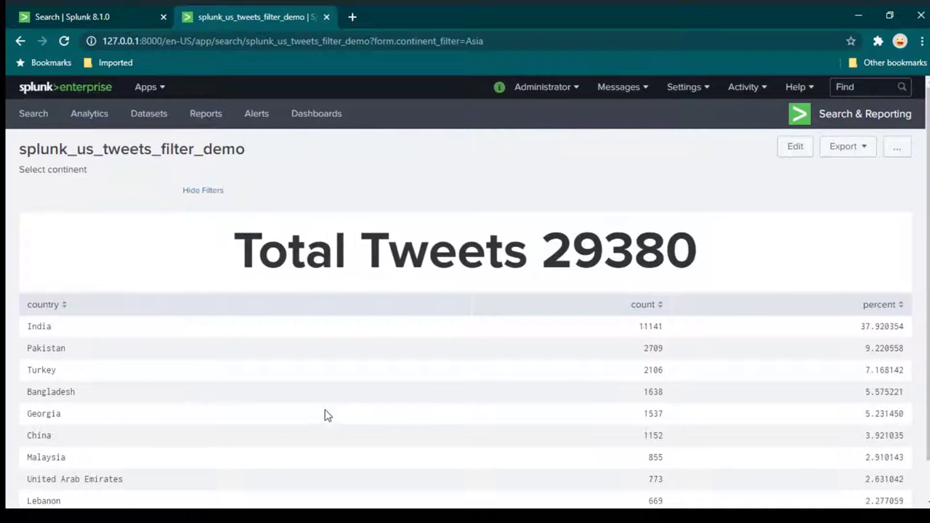
scroll(154, 349, down, 1)
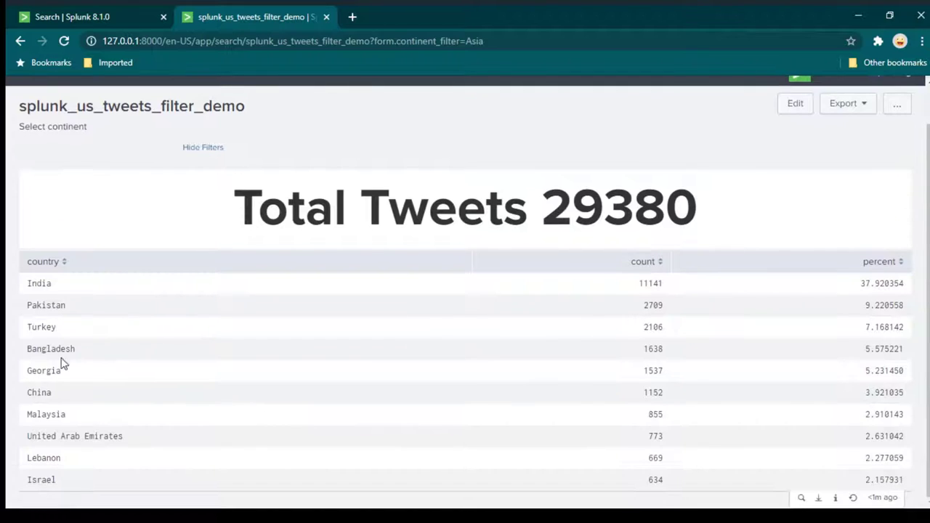
scroll(147, 413, up, 1)
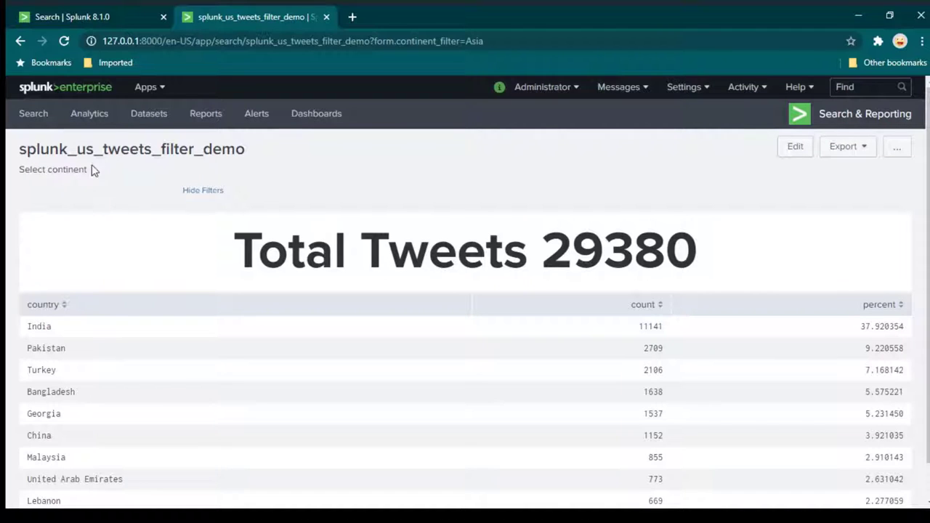
Reload to show the US_Election_Tweets_Analysis dashboard, filtered to Asia with Total Tweets 29380.
click(64, 43)
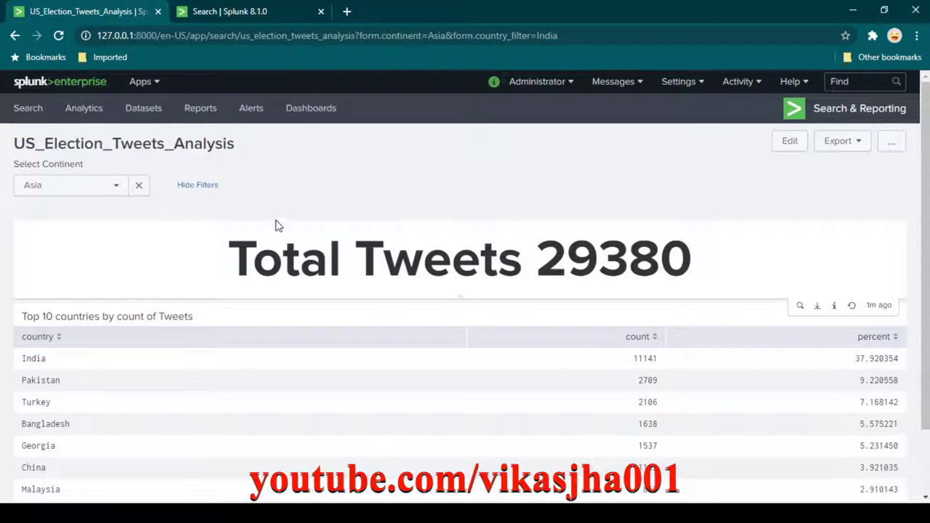
Leave the continent filter on Asia and put US_Election_Tweets_Analysis into edit mode.
click(116, 187)
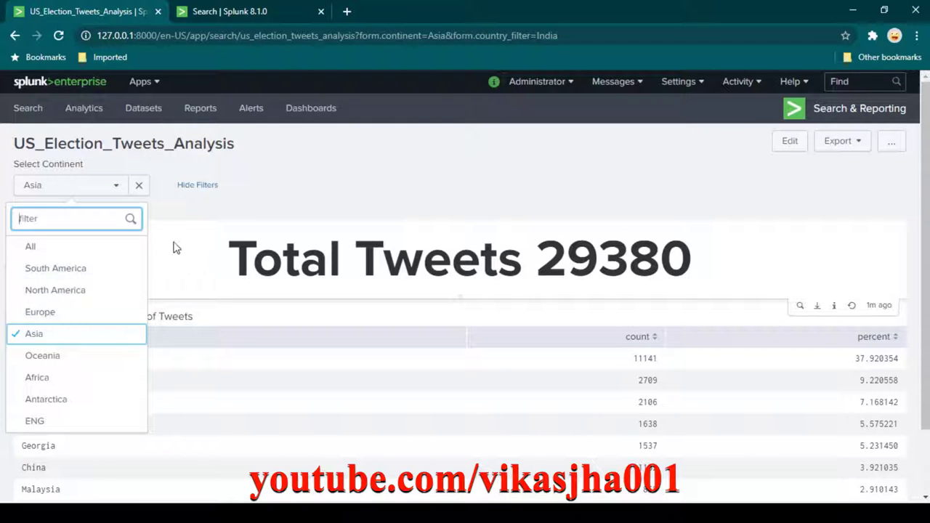
click(614, 148)
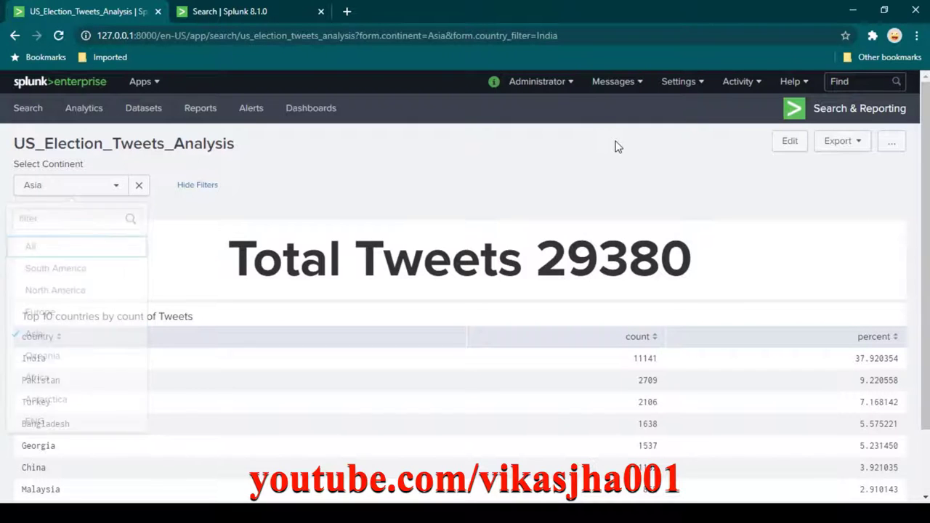
click(790, 141)
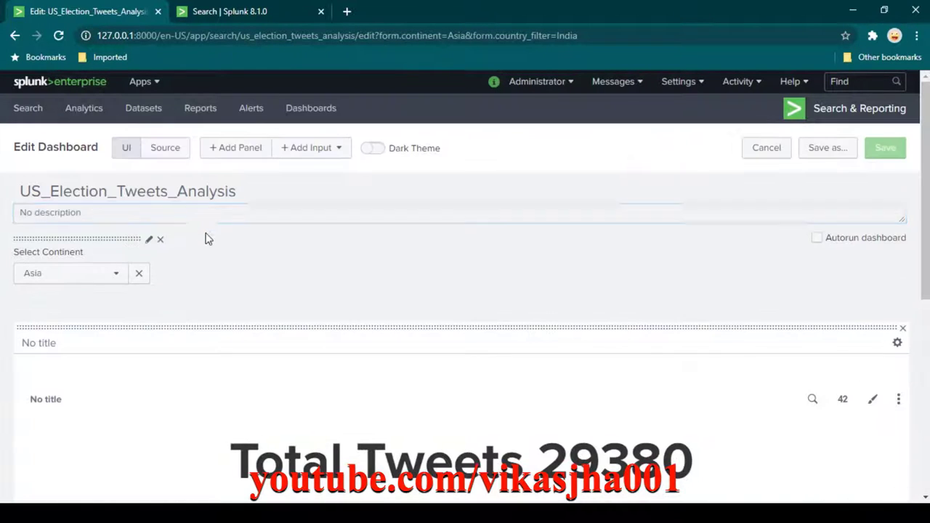
Clear the Asia selection and delete the Select Continent dropdown input.
click(142, 274)
click(159, 240)
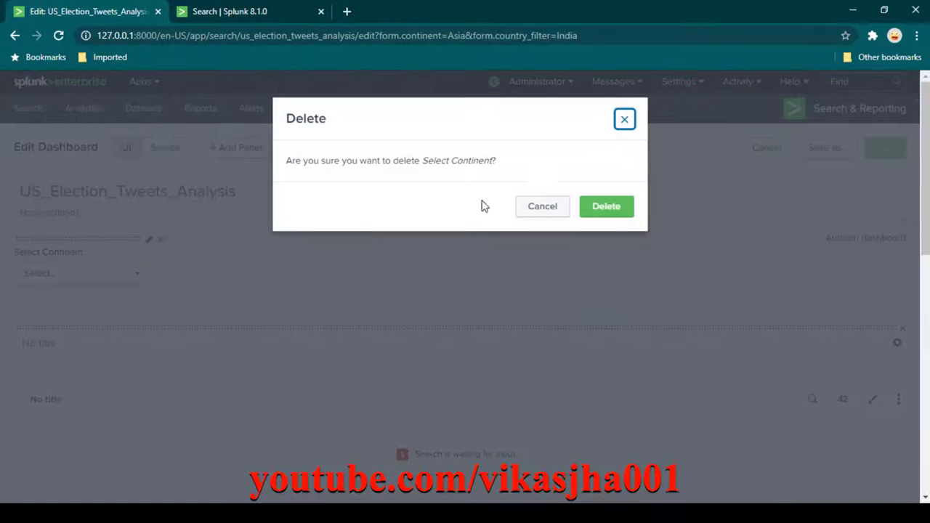
click(610, 207)
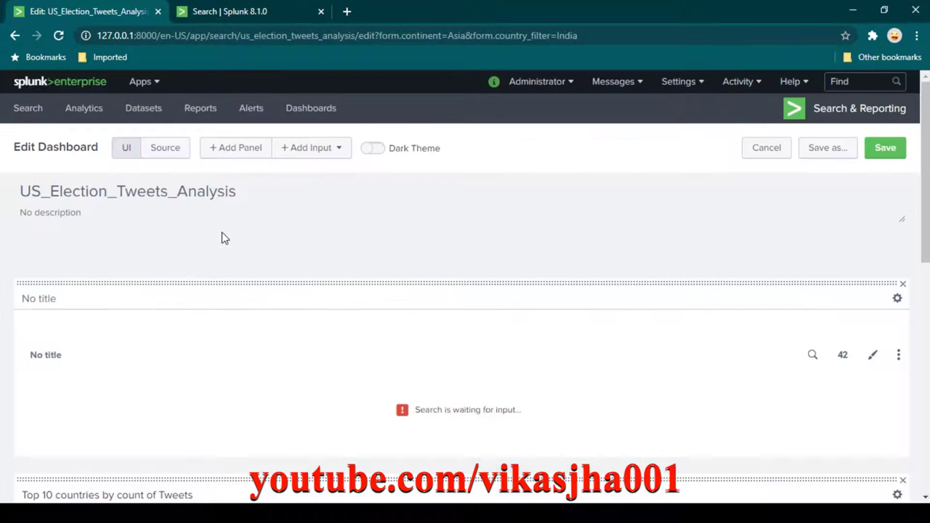
Add a new Multiselect input, field1, to the dashboard.
click(331, 152)
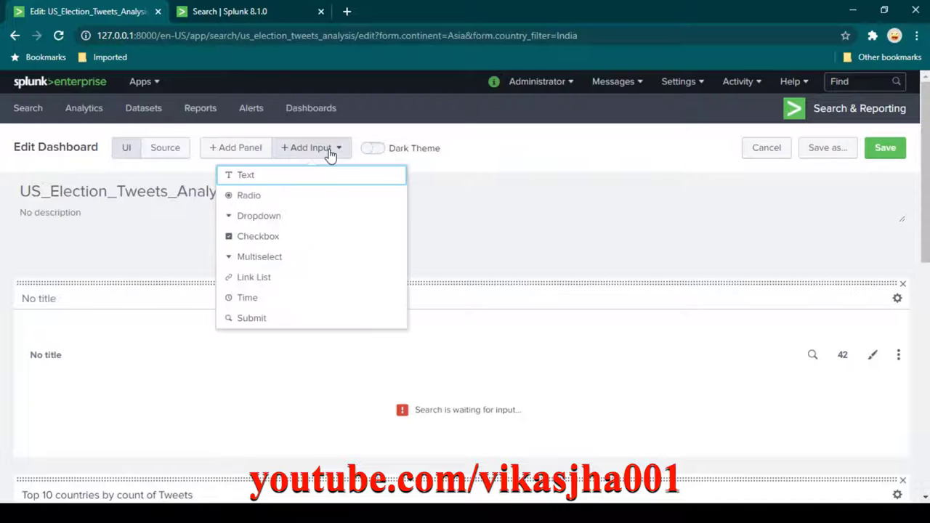
click(276, 259)
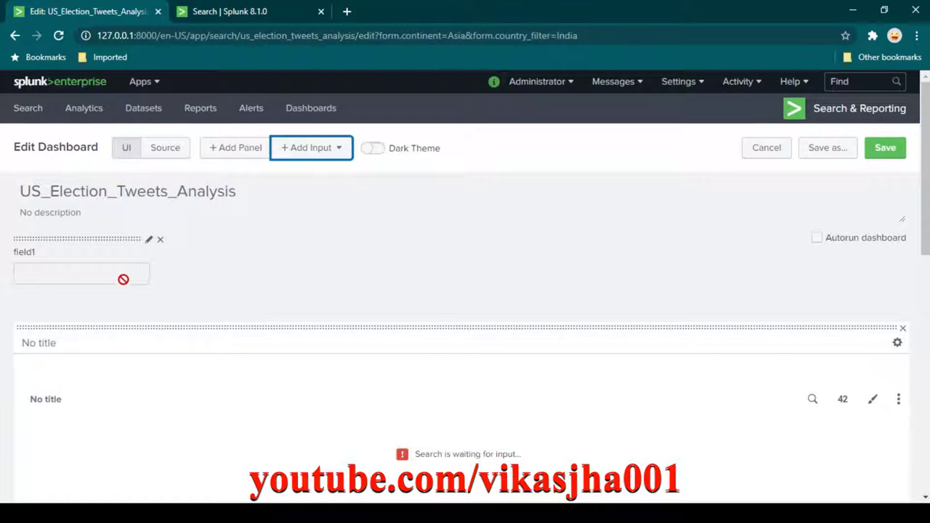
click(146, 211)
click(183, 231)
Select the entire distinct-continents query in the Search tab.
click(266, 14)
click(212, 202)
scroll(207, 311, down, 2)
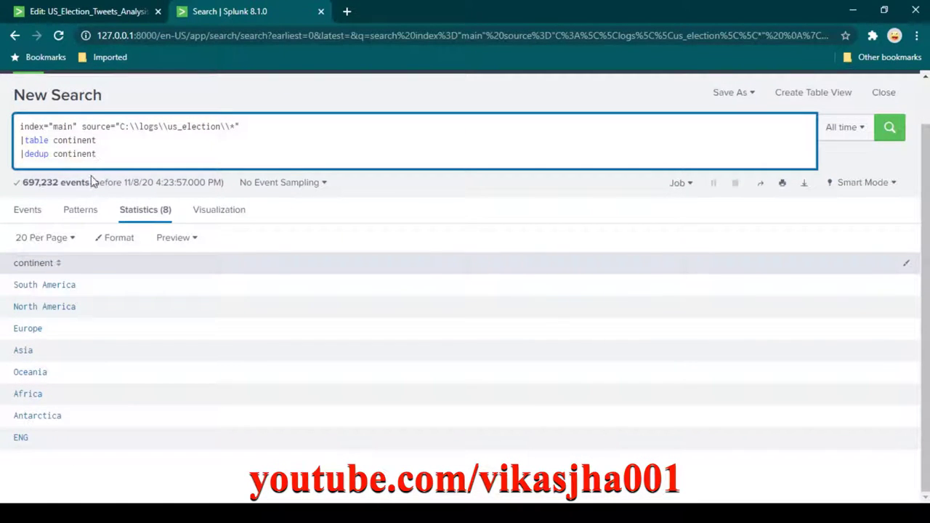
drag(110, 159, 22, 130)
key(ctrl+c)
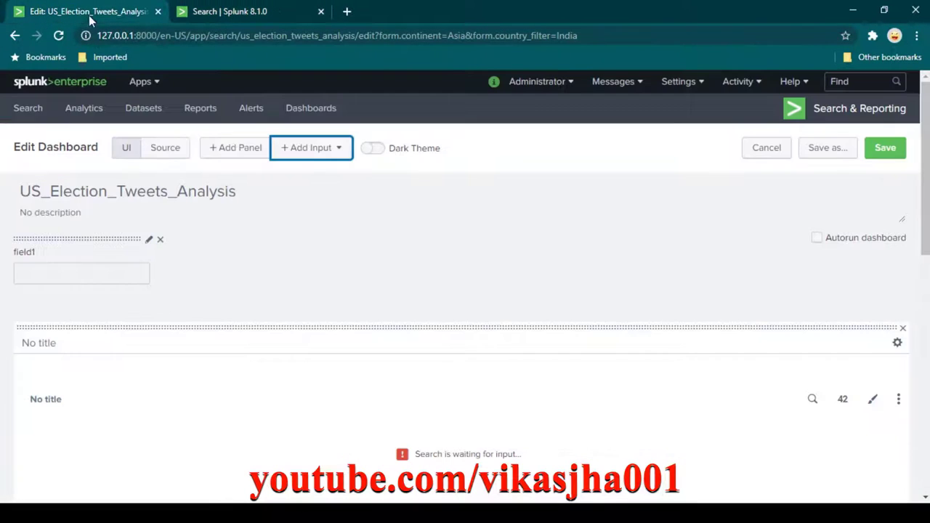
Label the multiselect 'Select Continent(s)' and set its token to 'continent'.
click(93, 13)
click(149, 242)
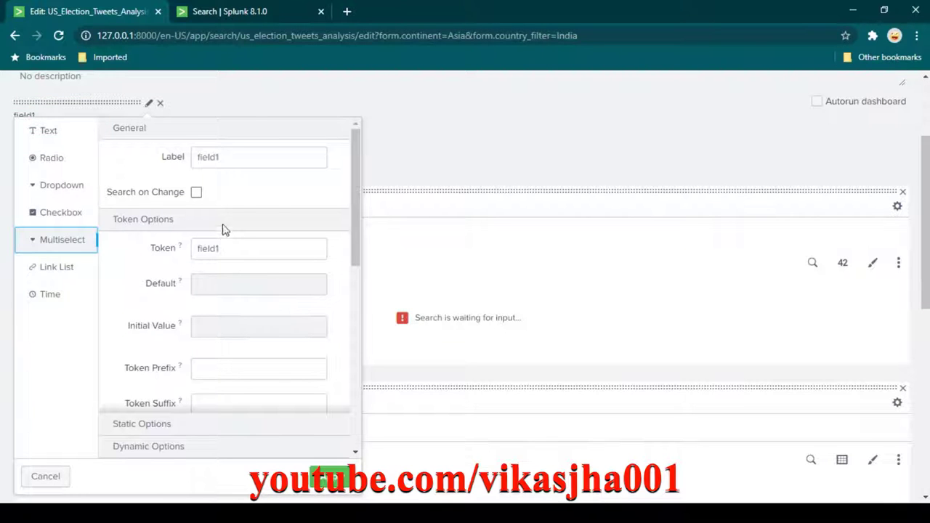
click(254, 157)
double_click(266, 160)
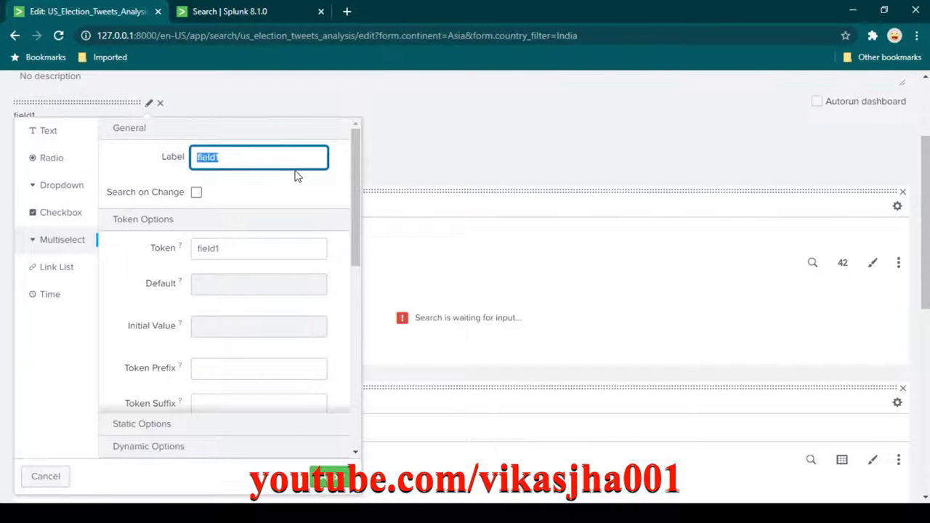
text(Select Continent(s)
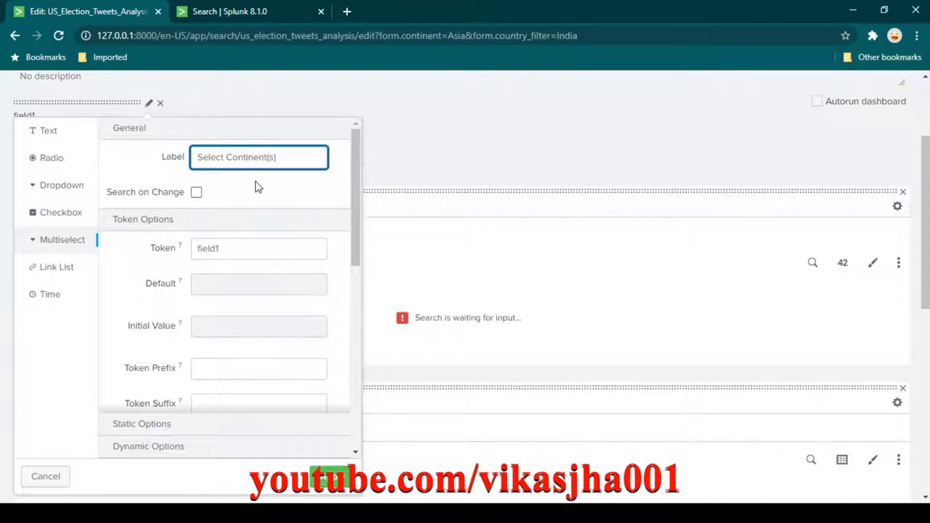
drag(249, 253, 170, 240)
text(continent)
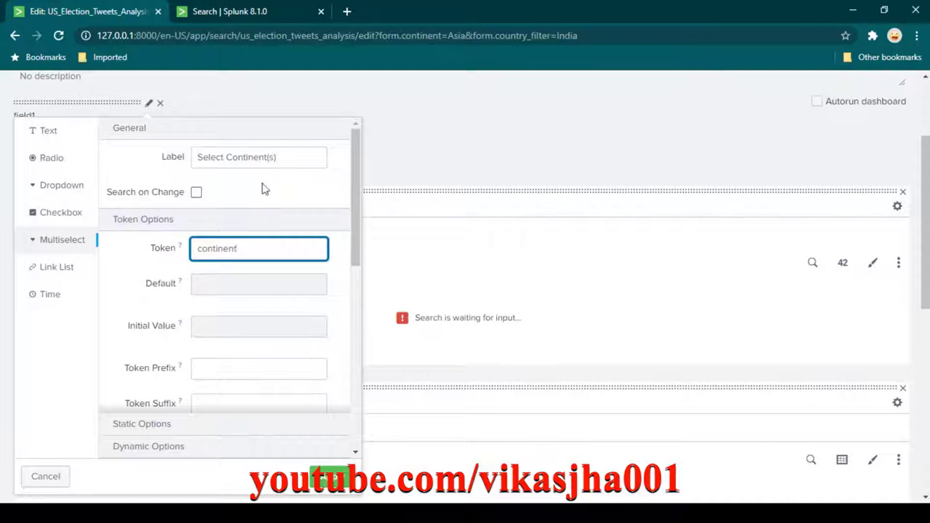
Use '|table continent |dedup continent' as the dynamic options search over All time.
scroll(266, 376, down, 4)
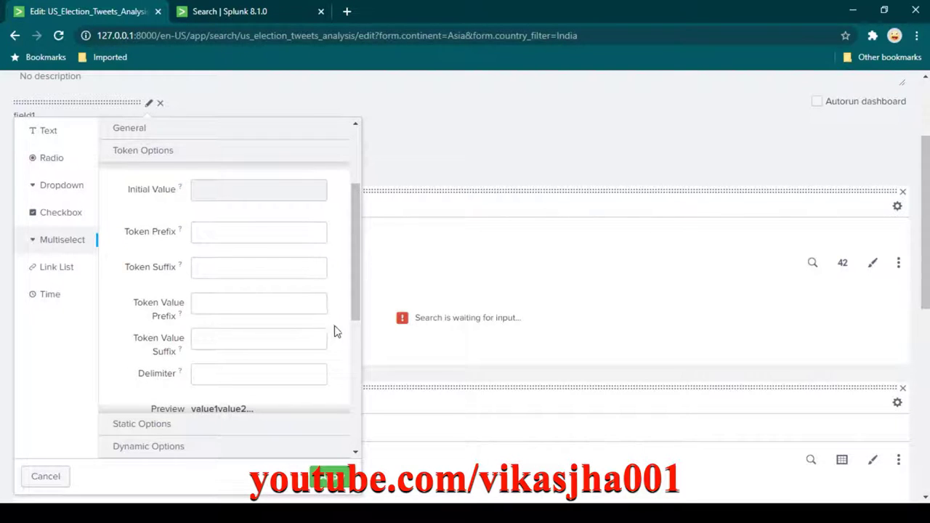
scroll(335, 331, down, 5)
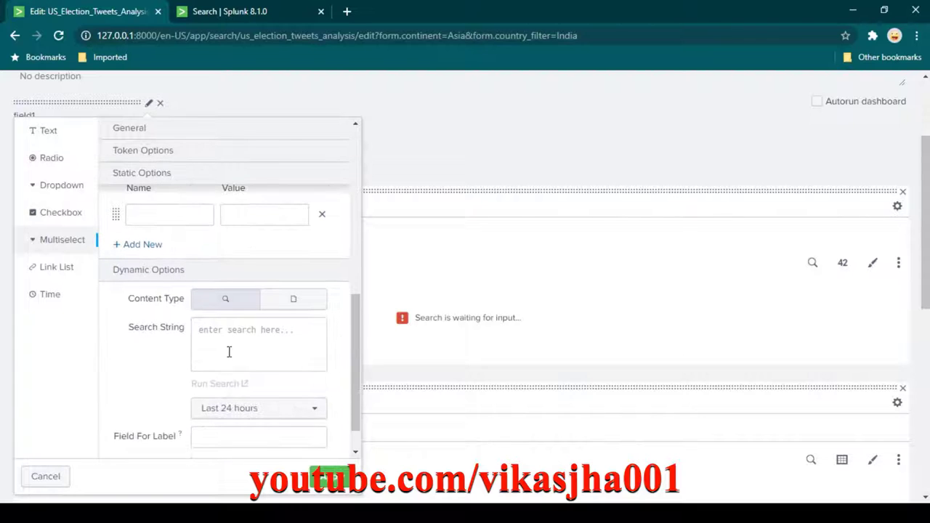
click(229, 352)
key(ctrl+v)
scroll(312, 372, down, 1)
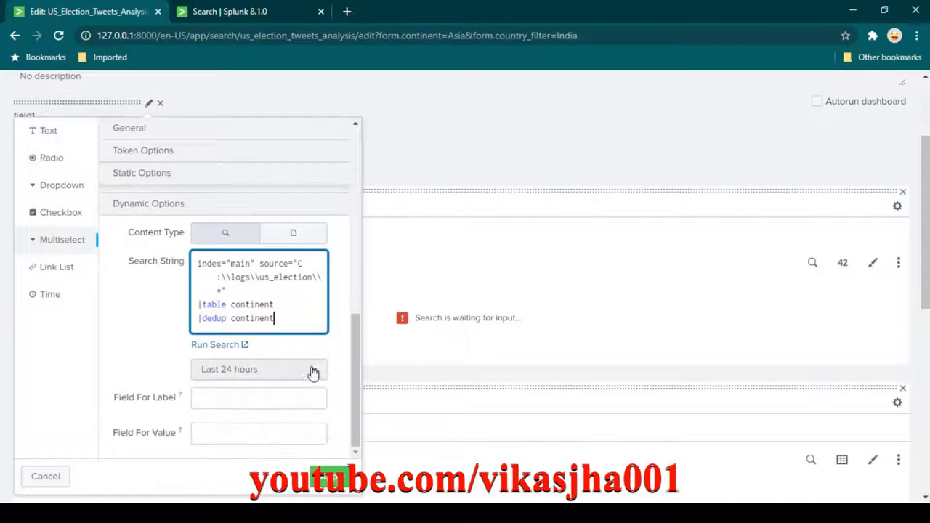
click(312, 372)
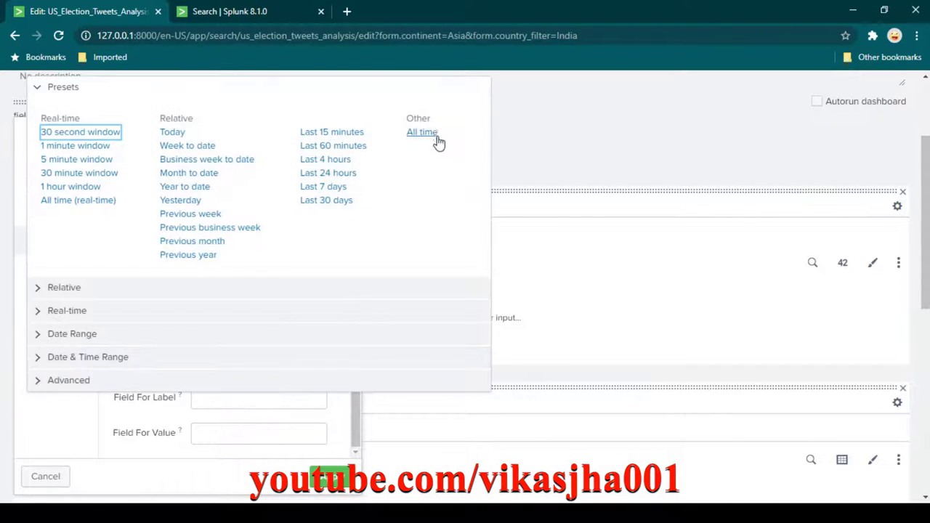
click(436, 138)
Set continent as both label and value field and apply the multiselect settings.
scroll(310, 364, down, 1)
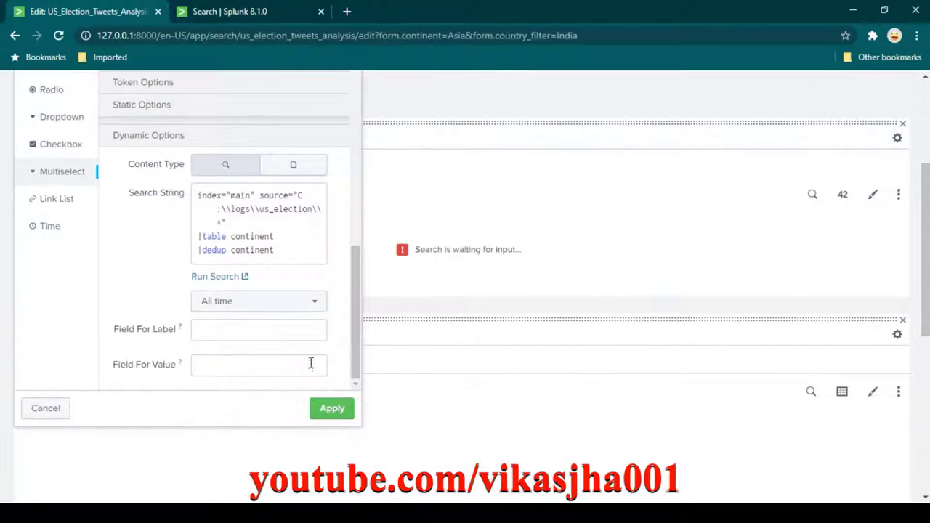
click(242, 324)
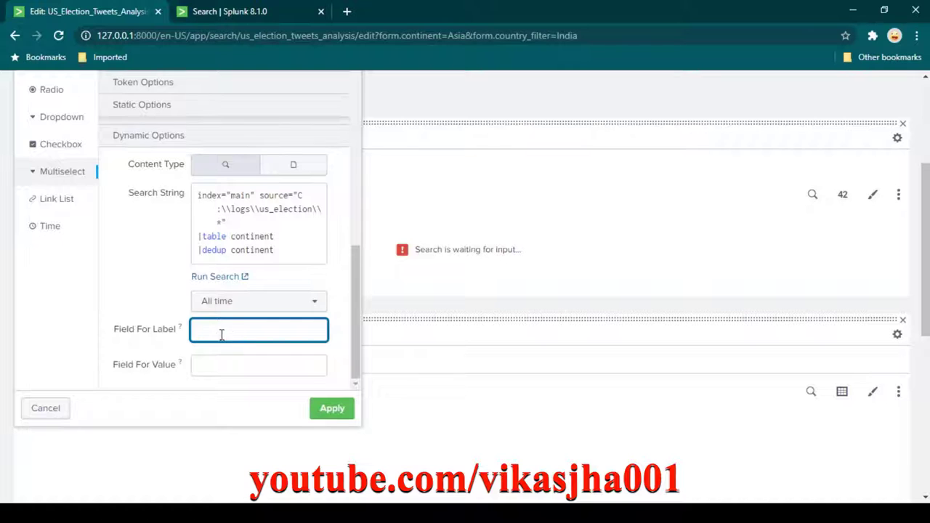
click(265, 12)
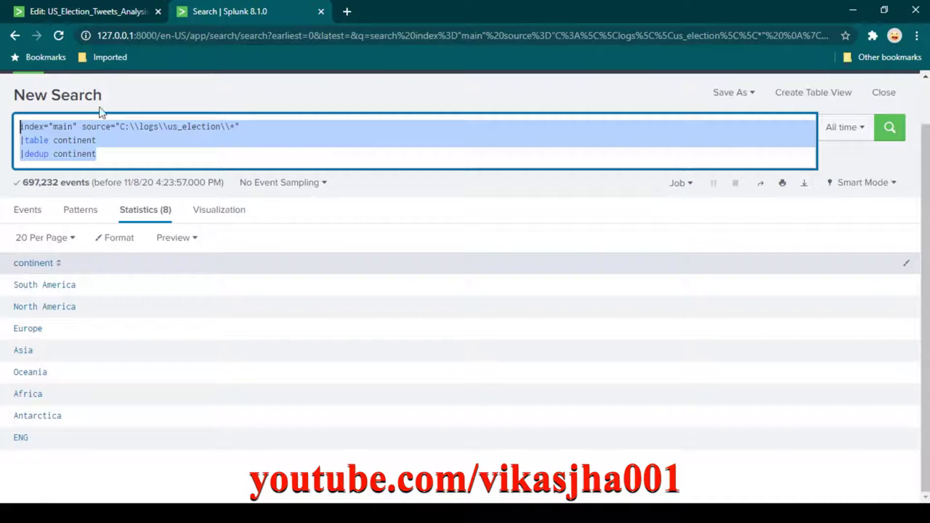
click(116, 6)
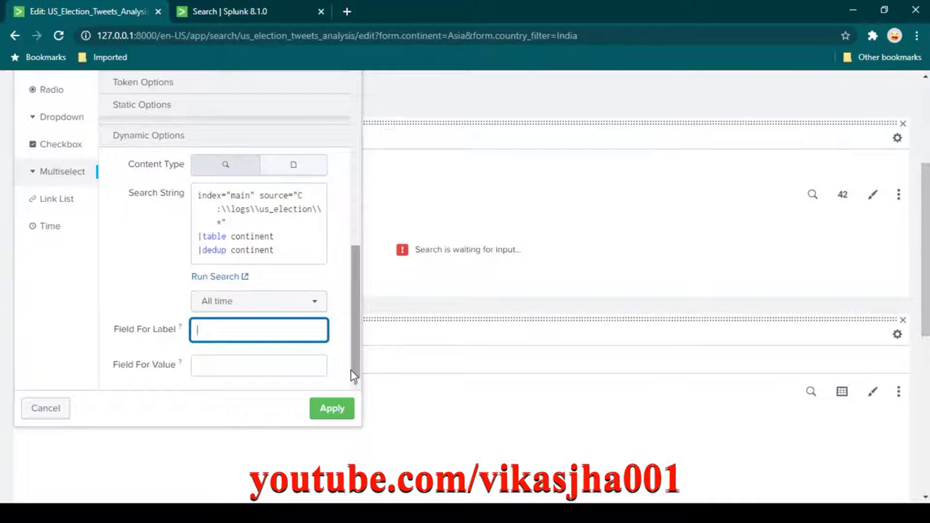
key(Tab)
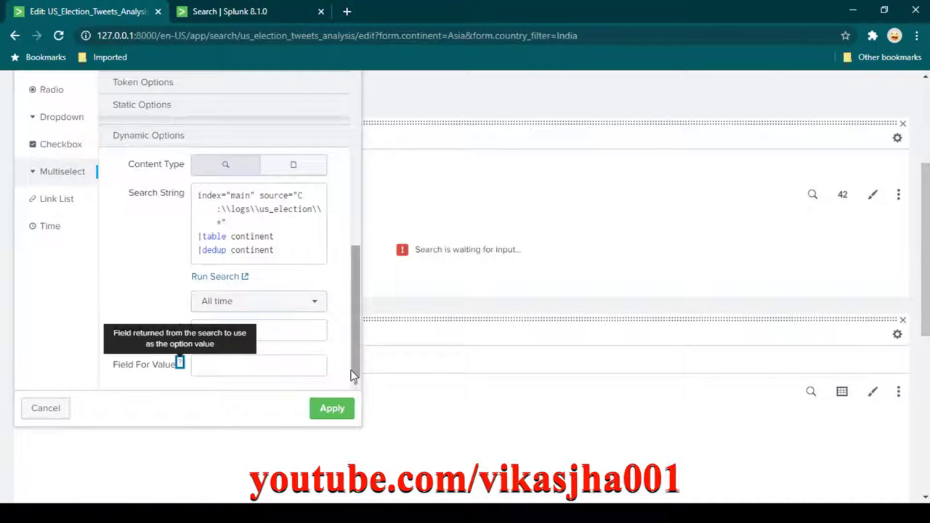
key(Tab)
text(continent)
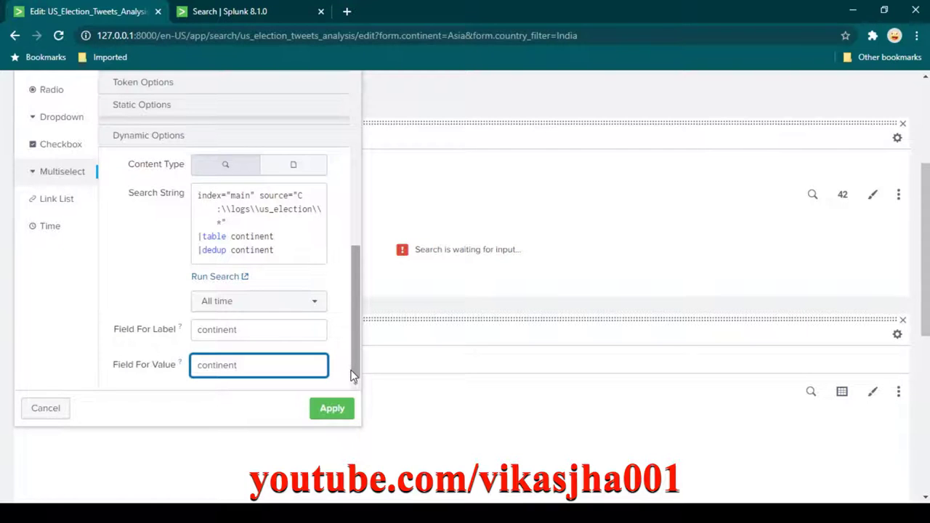
scroll(336, 338, up, 5)
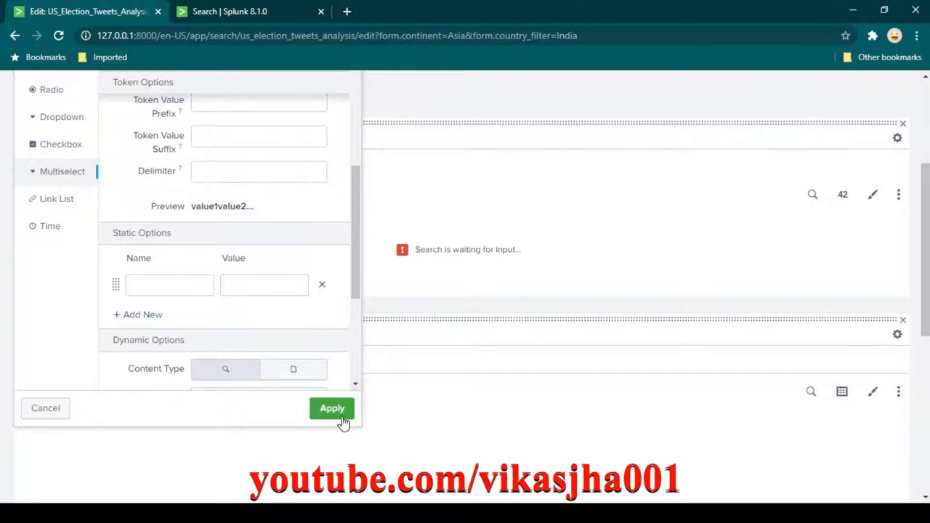
click(335, 409)
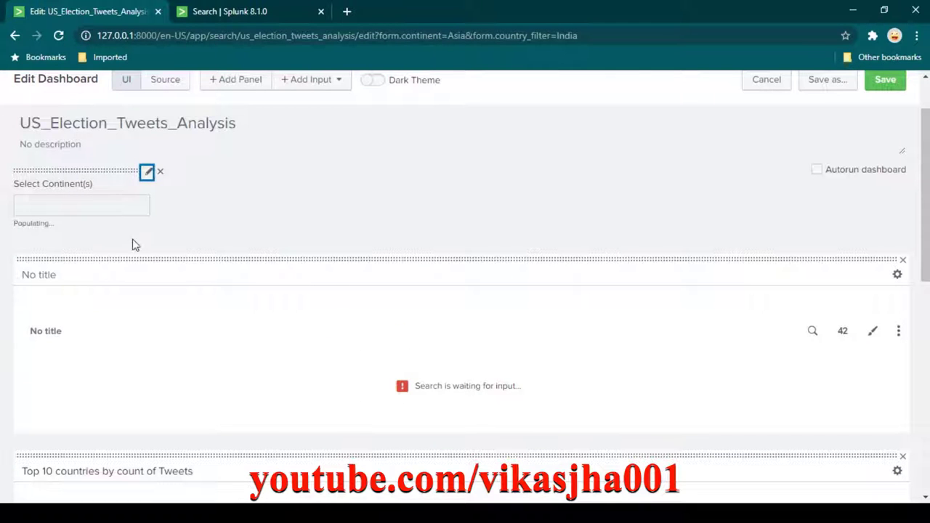
Select North America and Europe in the Select Continent(s) filter.
click(90, 206)
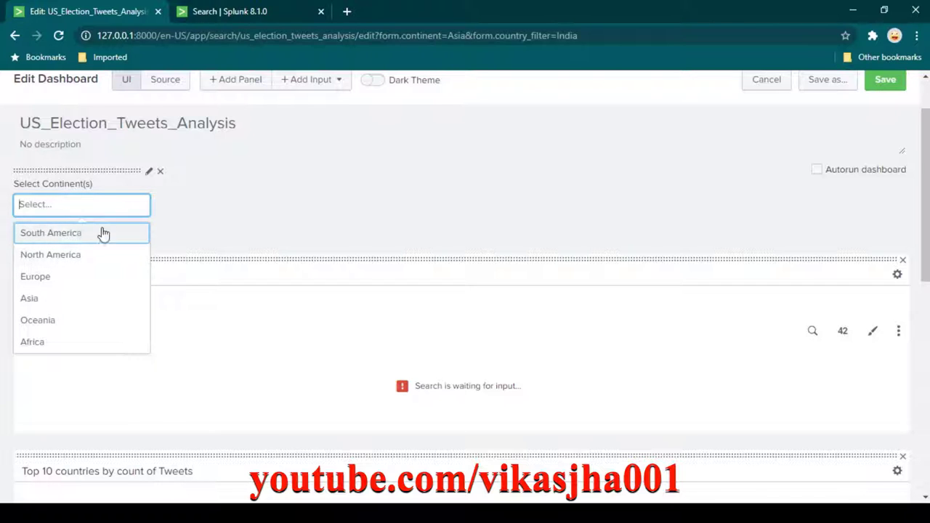
click(66, 261)
click(48, 256)
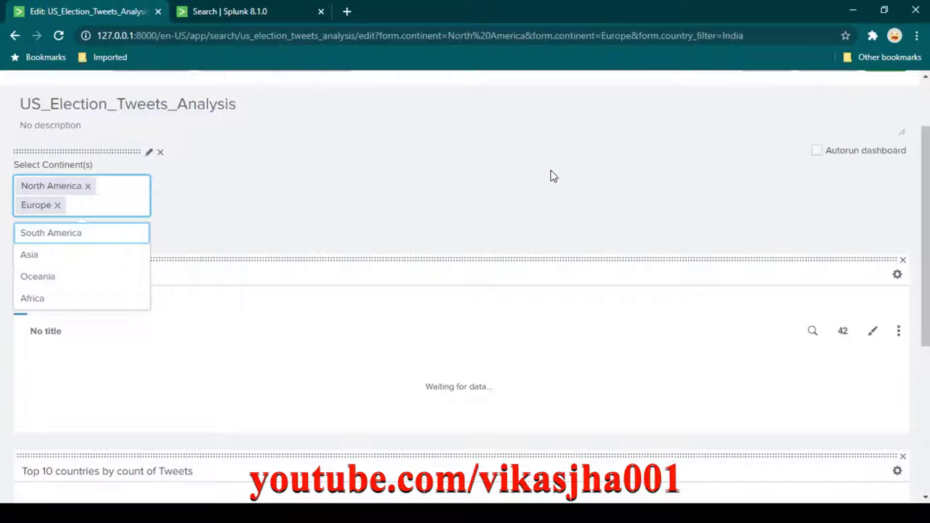
click(532, 392)
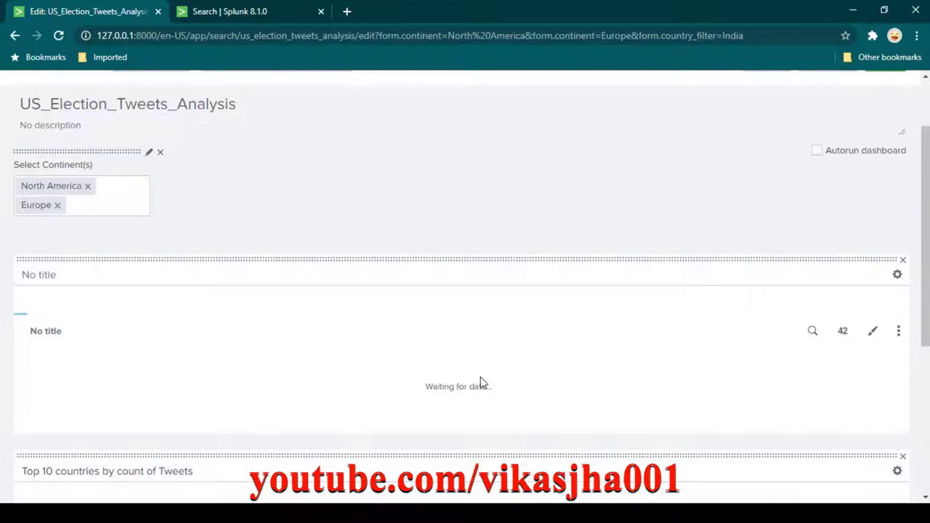
scroll(480, 383, down, 1)
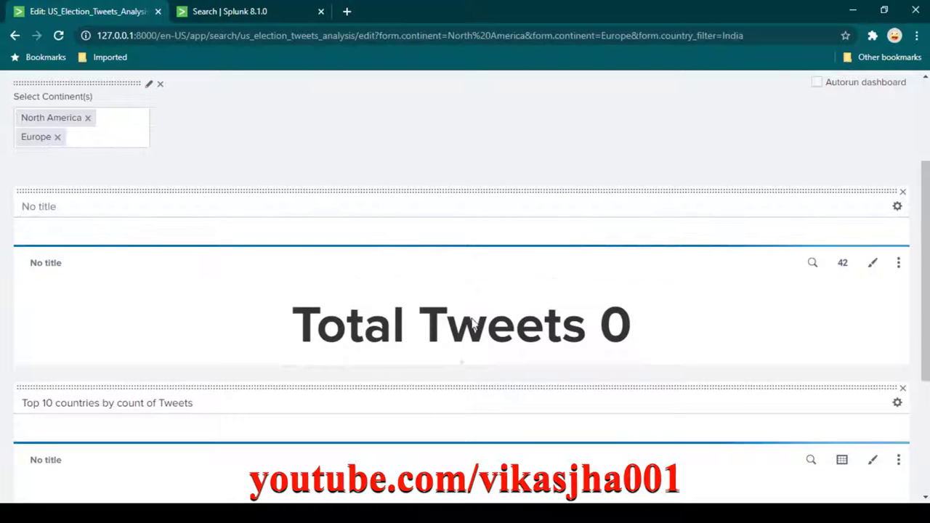
scroll(644, 324, down, 3)
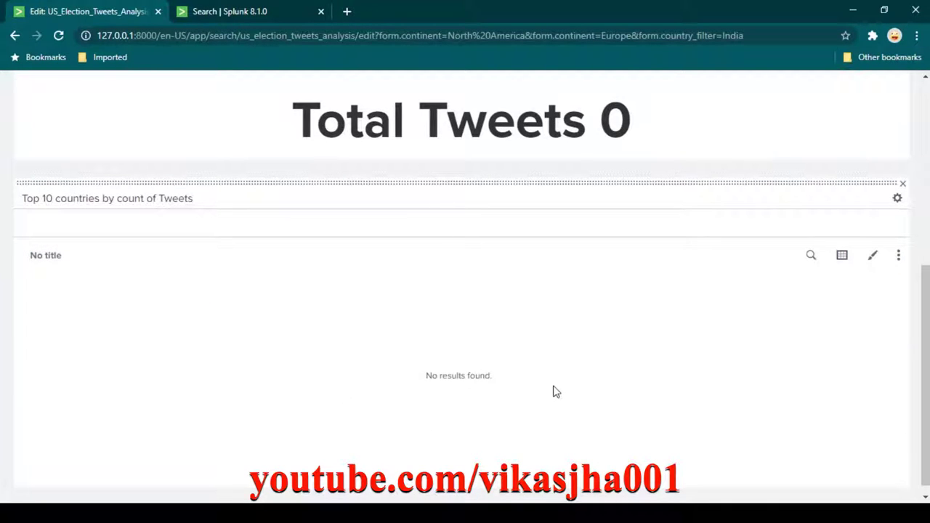
scroll(552, 391, up, 3)
scroll(552, 390, up, 1)
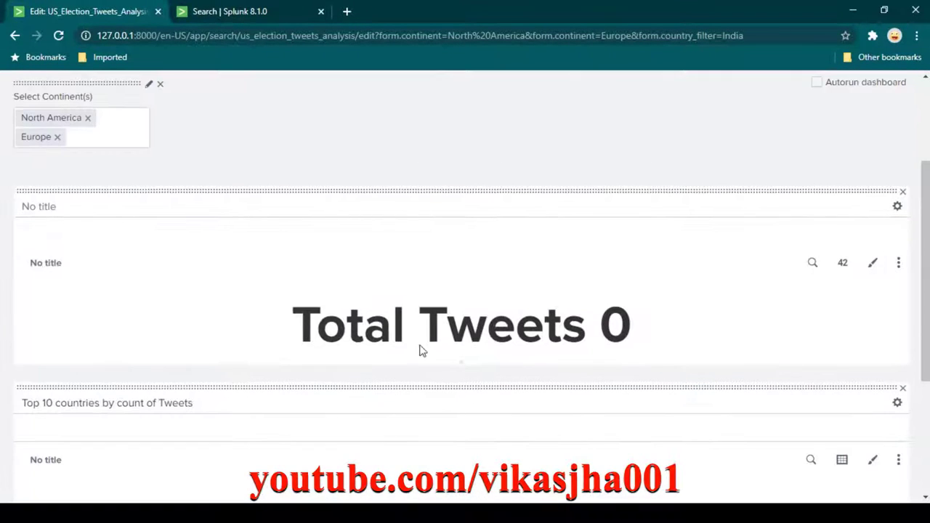
Review the Total Tweets search unchanged and save the dashboard, now showing 0 tweets.
click(813, 264)
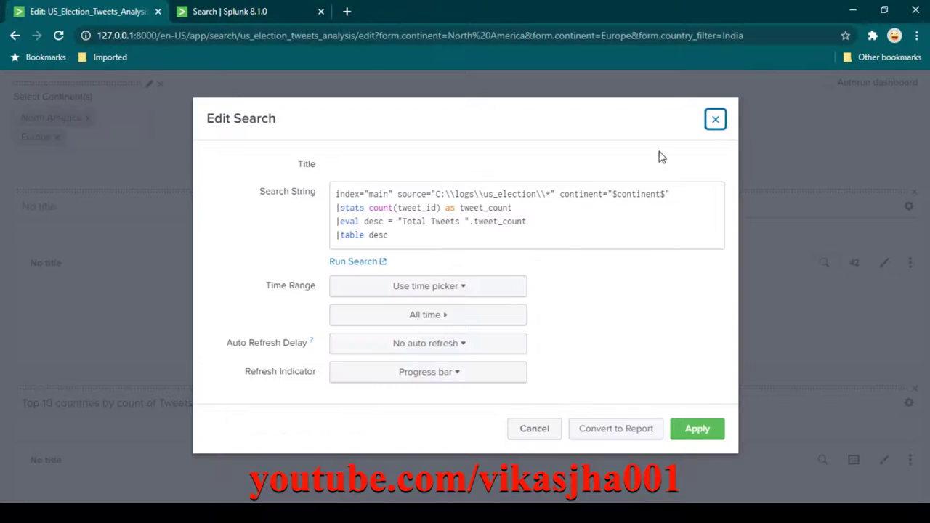
click(716, 119)
scroll(683, 309, up, 3)
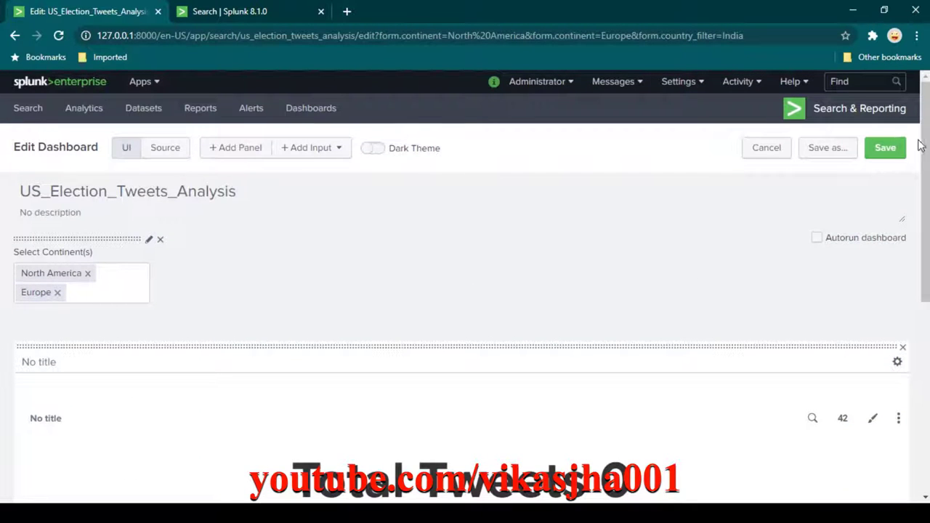
click(891, 153)
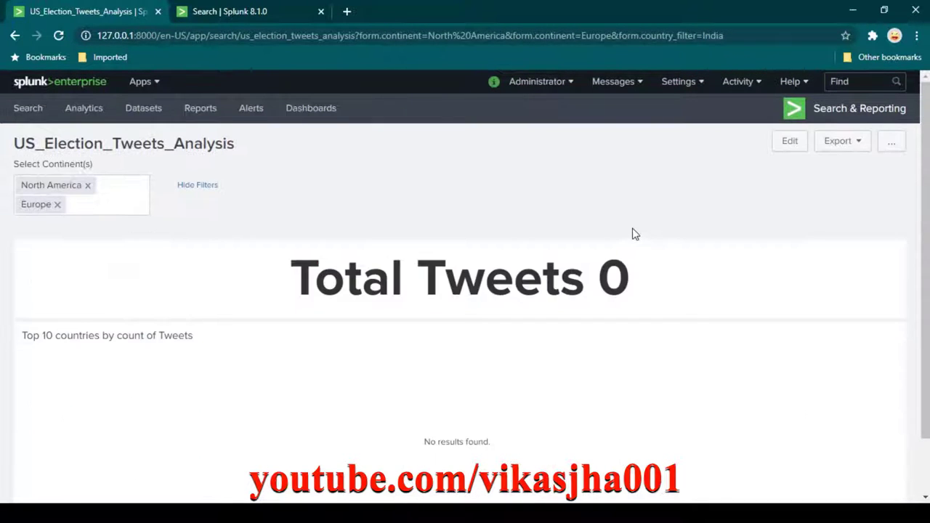
scroll(633, 232, down, 1)
scroll(206, 203, up, 1)
mouse_move(789, 276)
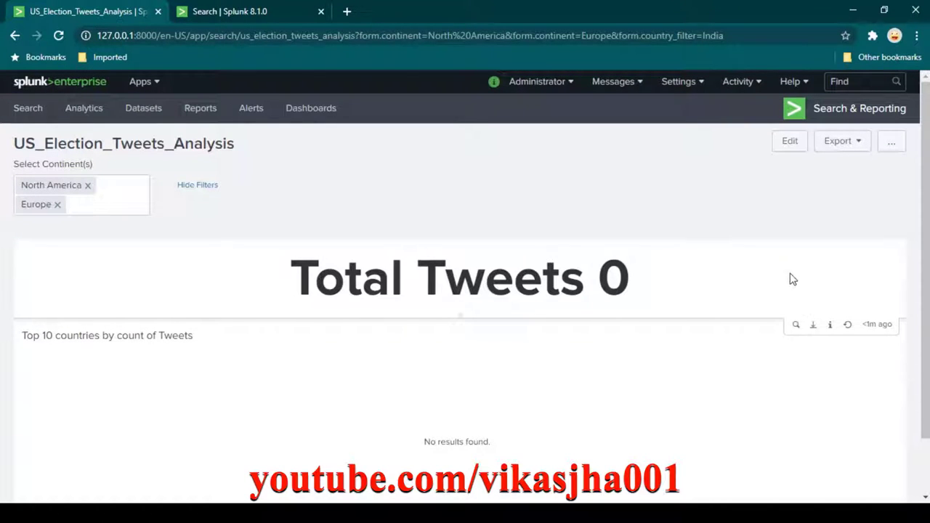
Open the total tweets query as a new search and highlight its combined continent value.
click(796, 327)
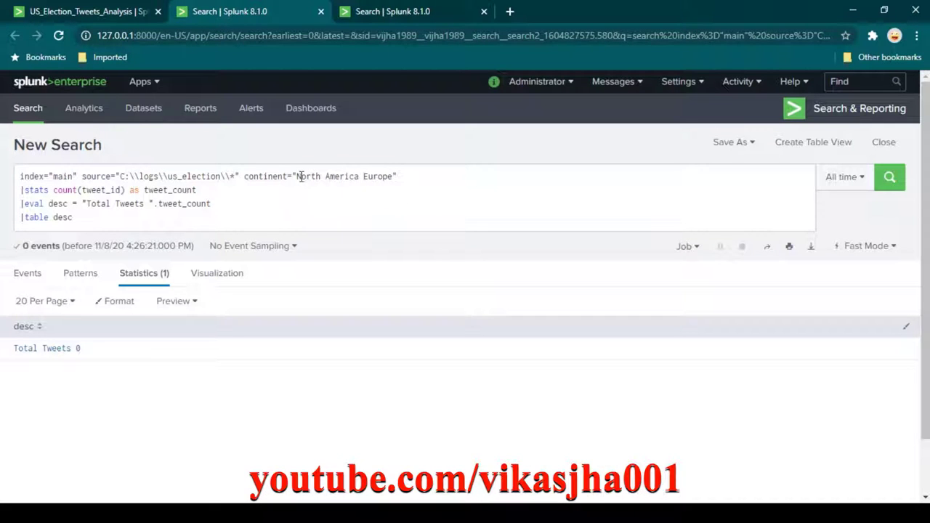
drag(296, 173, 393, 178)
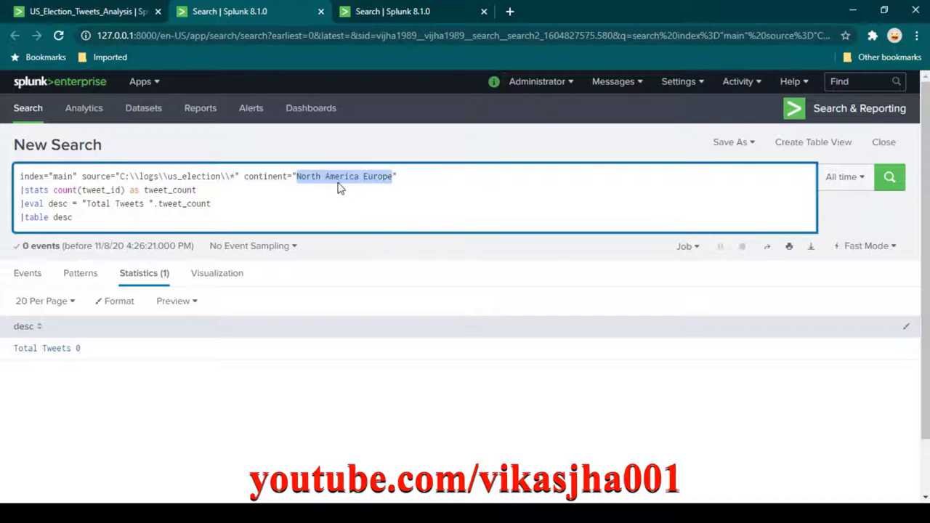
click(109, 15)
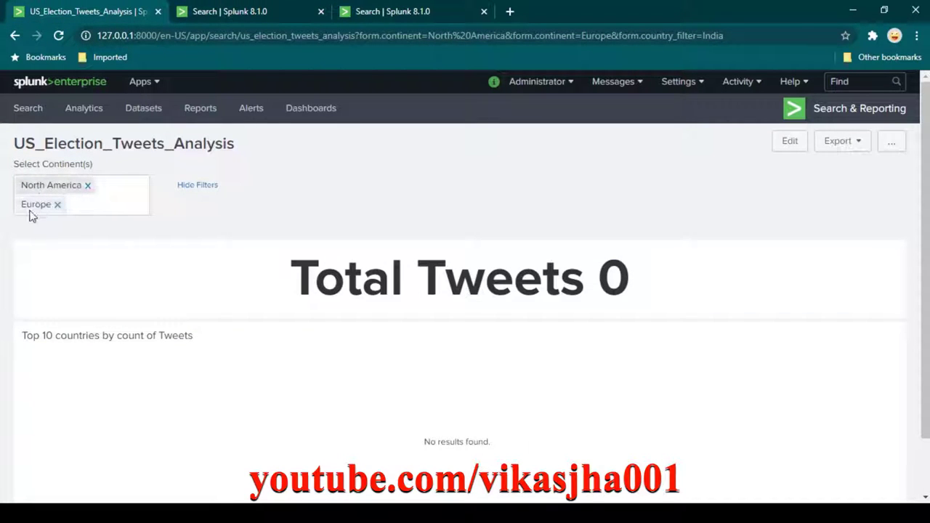
click(218, 12)
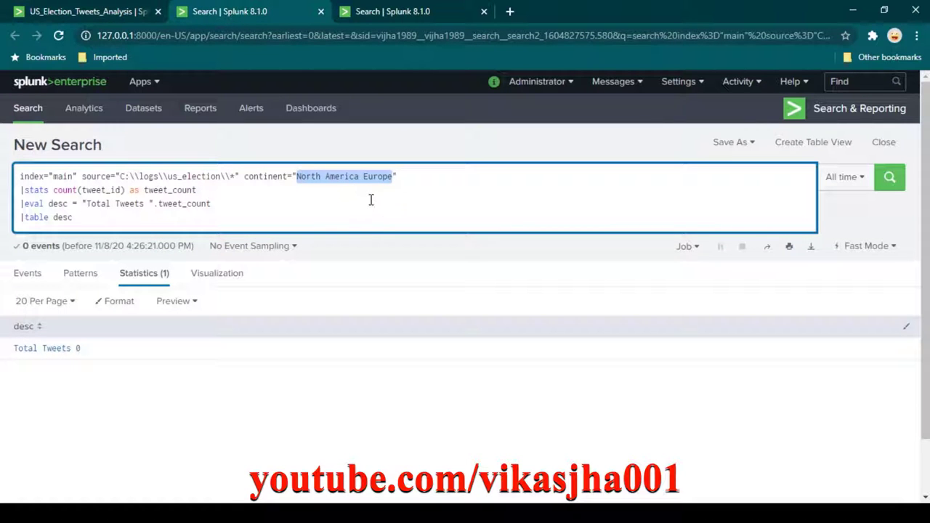
click(317, 179)
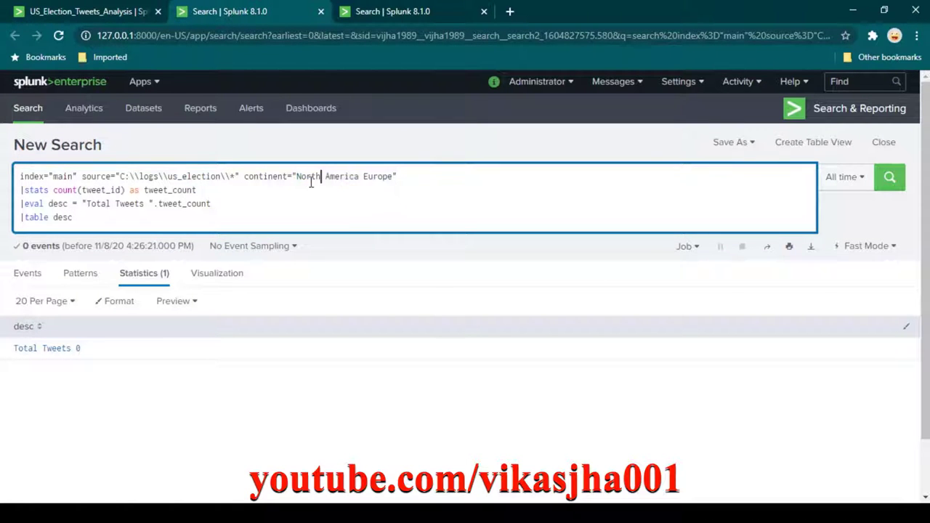
drag(293, 176, 398, 176)
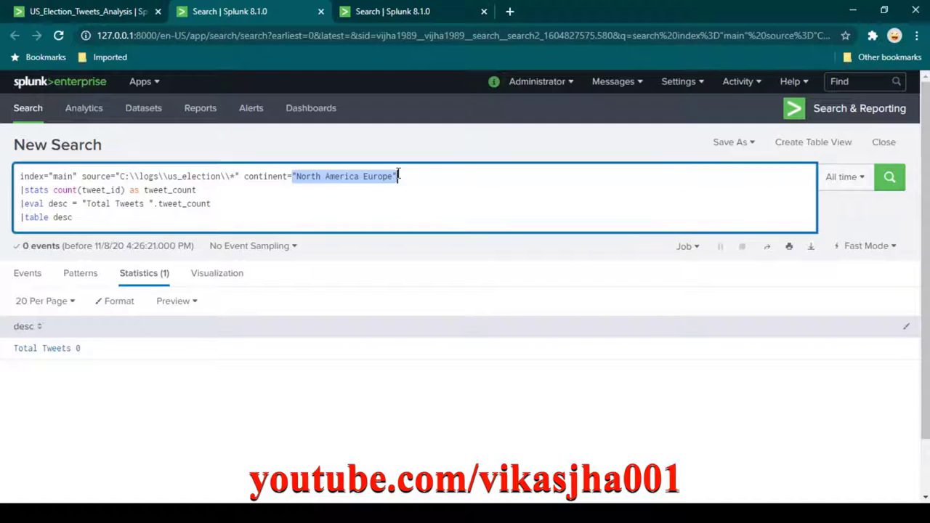
Insert OR between the North America and Europe values and remove the extra space.
click(336, 178)
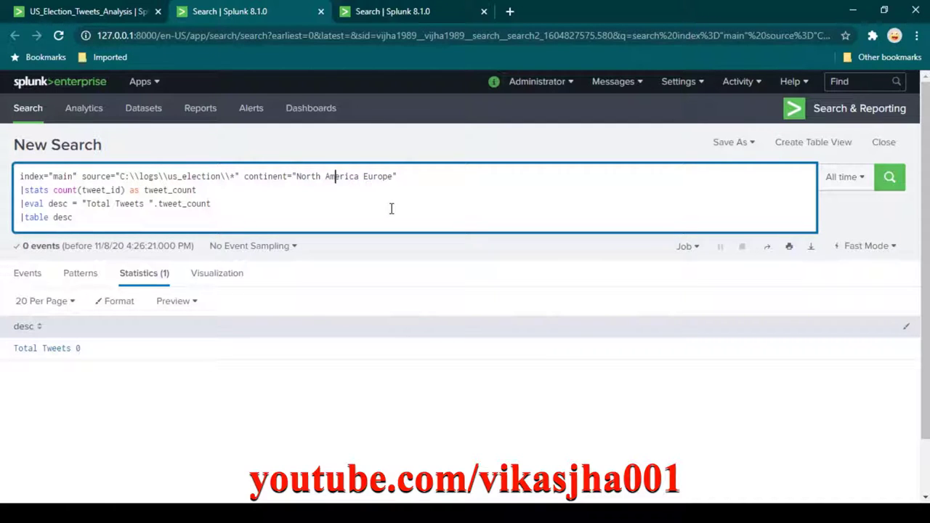
click(78, 13)
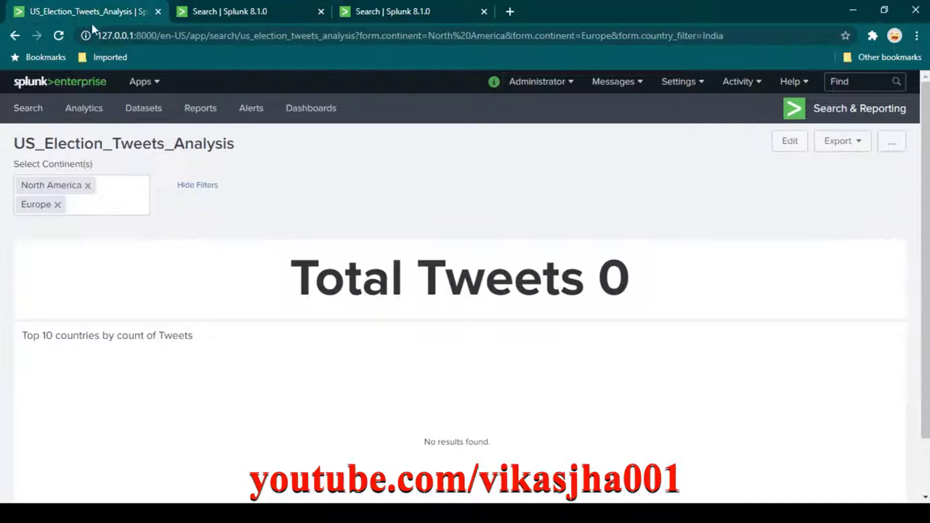
click(226, 16)
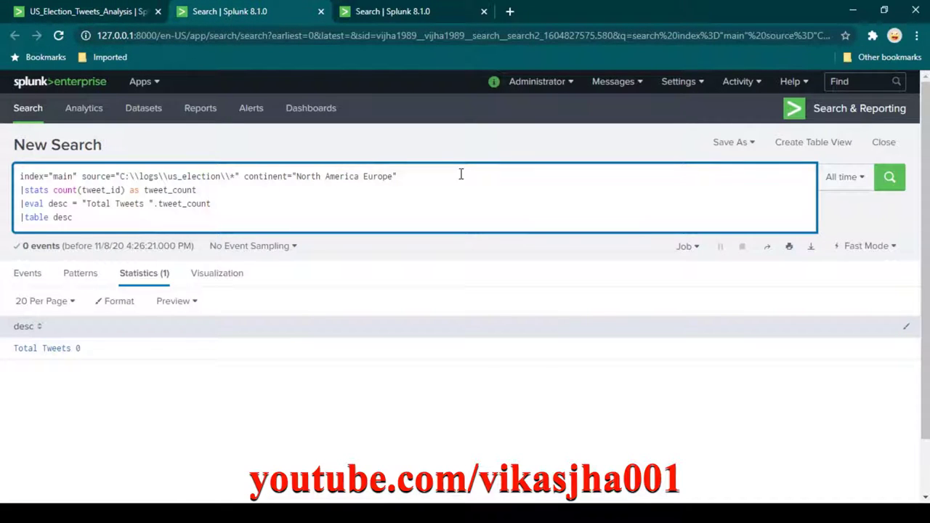
text(")
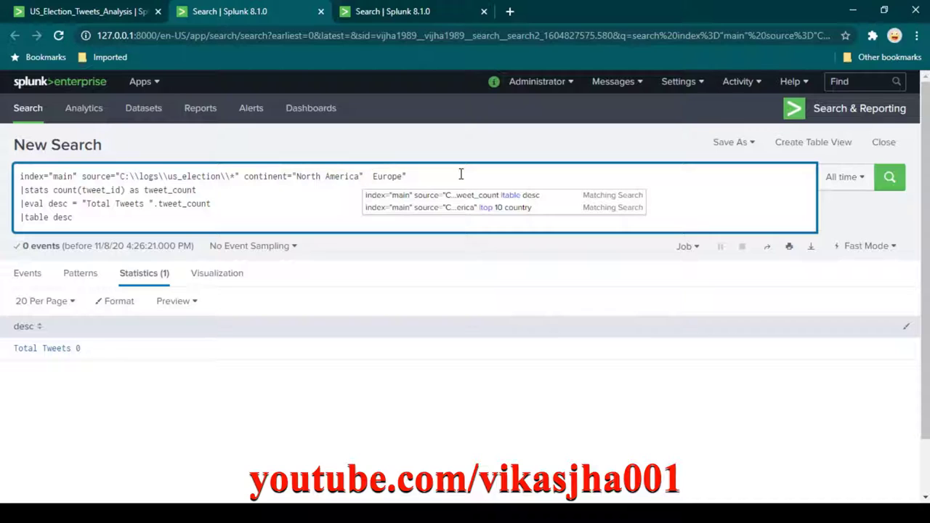
text( O)
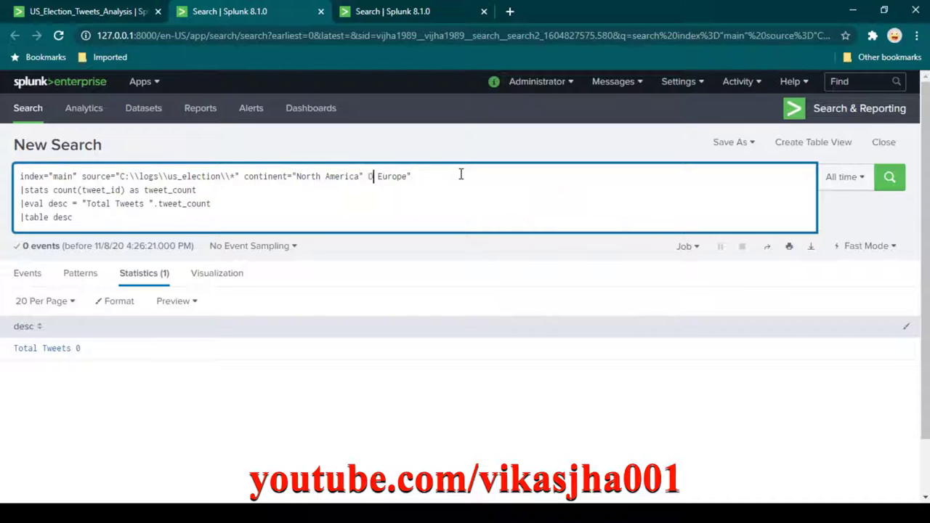
text(R  ")
key(BackSpace)
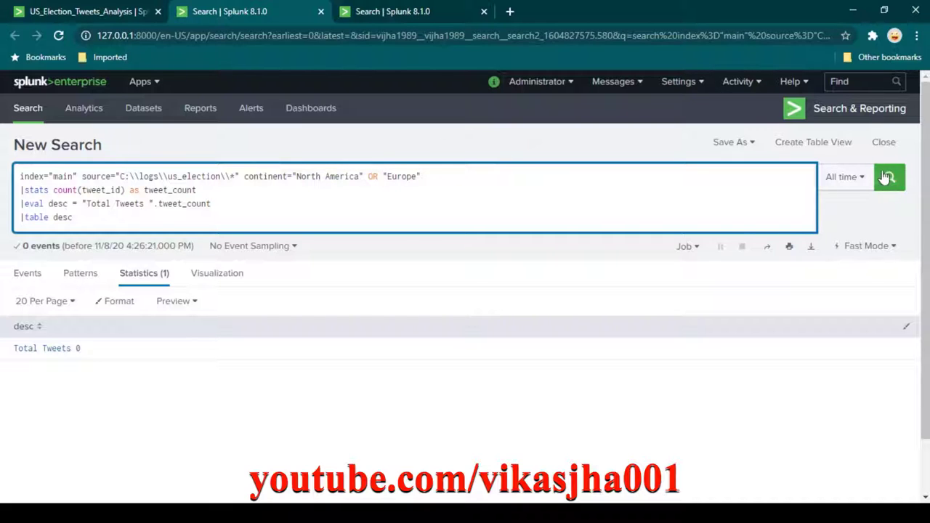
Run the North America OR Europe search, then go back to the US_Election_Tweets_Analysis dashboard.
click(889, 178)
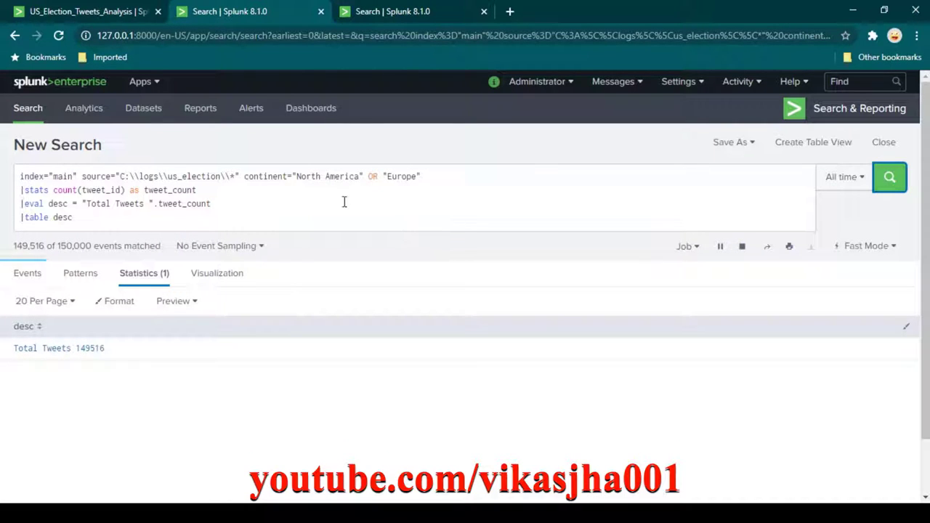
click(116, 12)
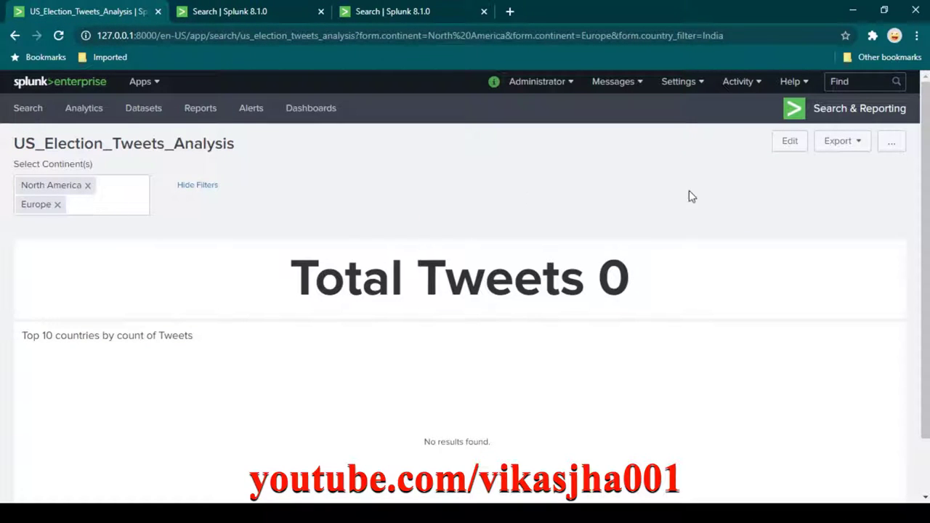
Put the dashboard in edit mode and open the Select Continent(s) settings down to the Delimiter field.
click(789, 141)
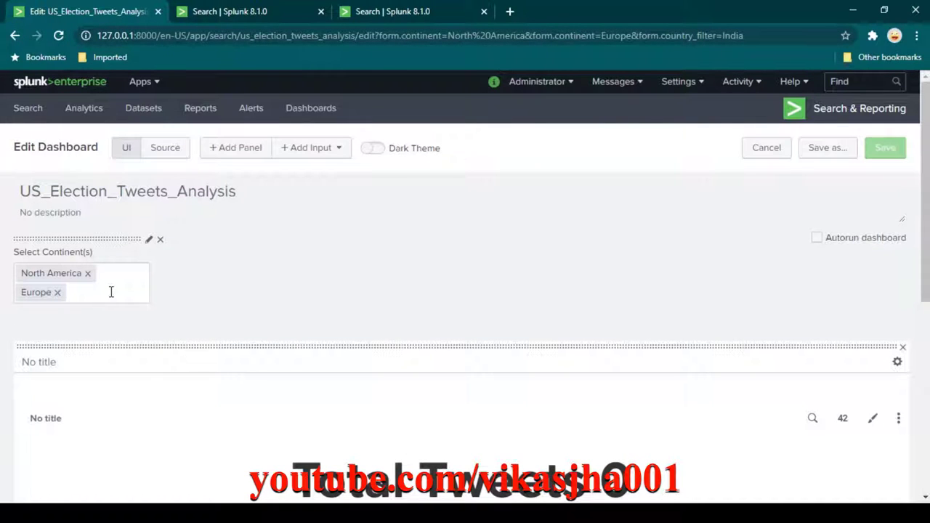
click(149, 241)
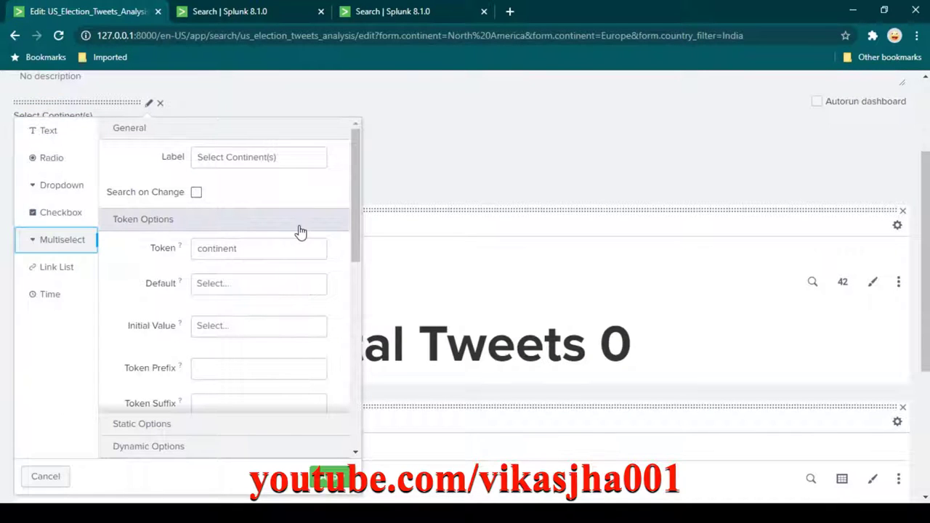
scroll(301, 206, down, 4)
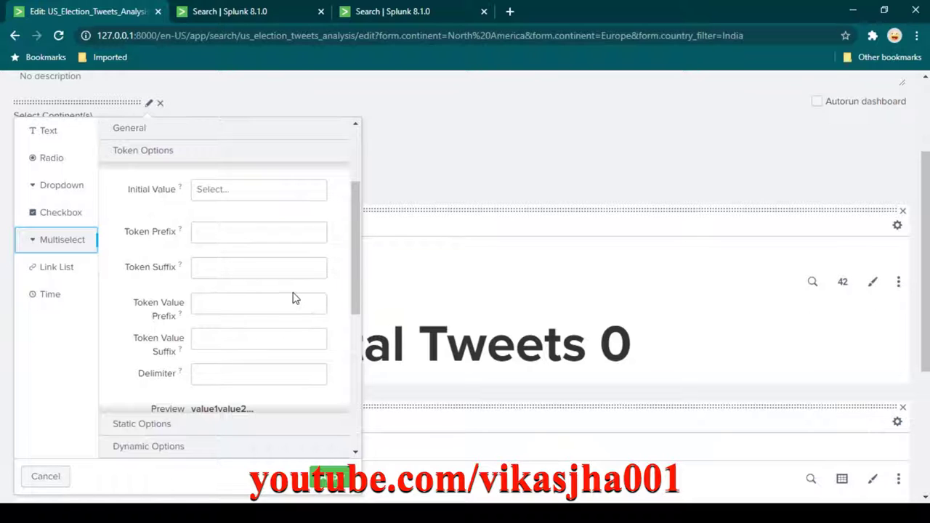
scroll(326, 331, down, 1)
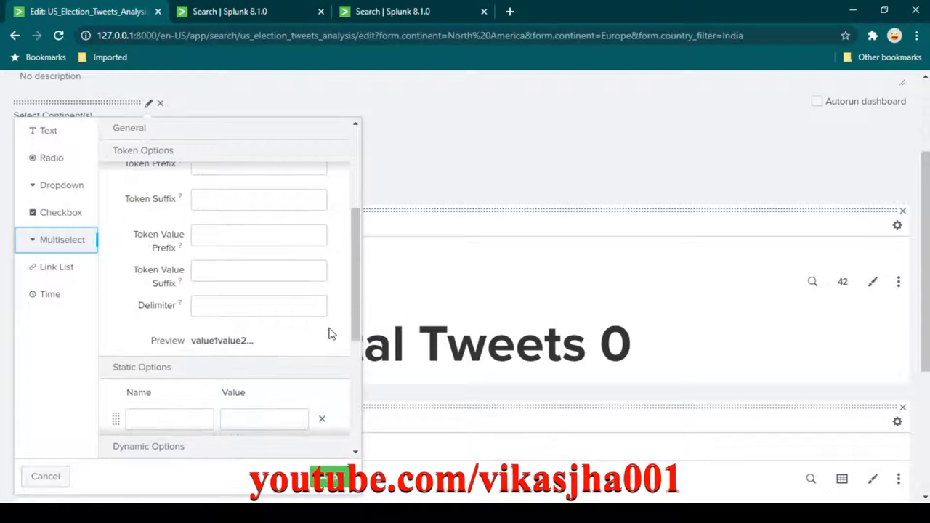
scroll(328, 333, up, 4)
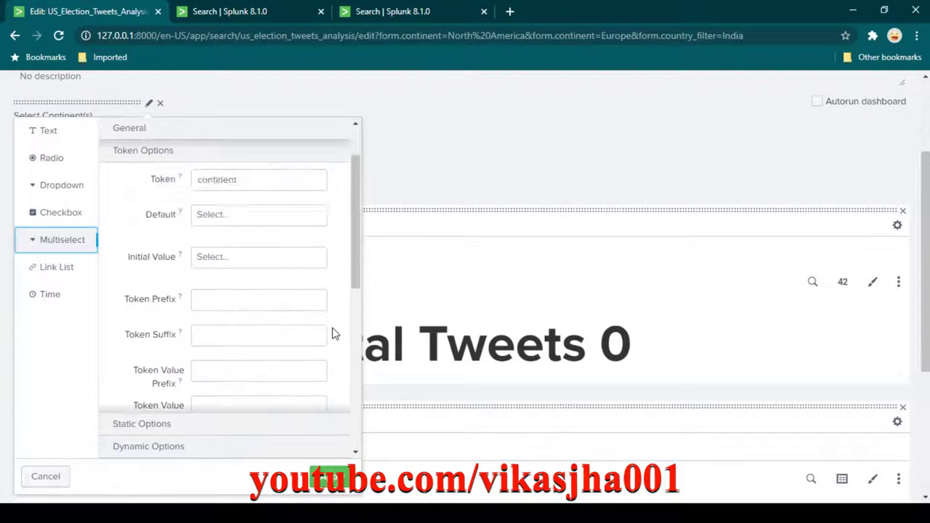
scroll(333, 331, up, 1)
scroll(333, 331, down, 4)
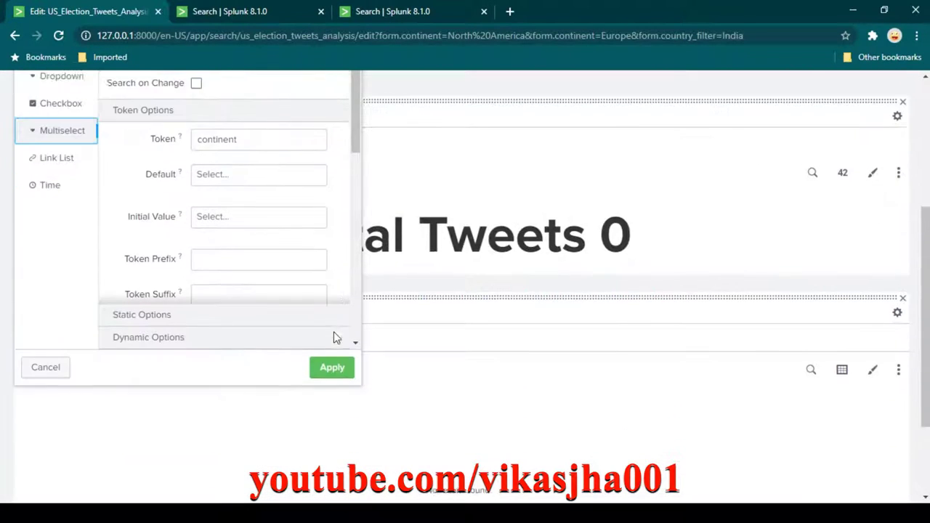
scroll(739, 386, up, 2)
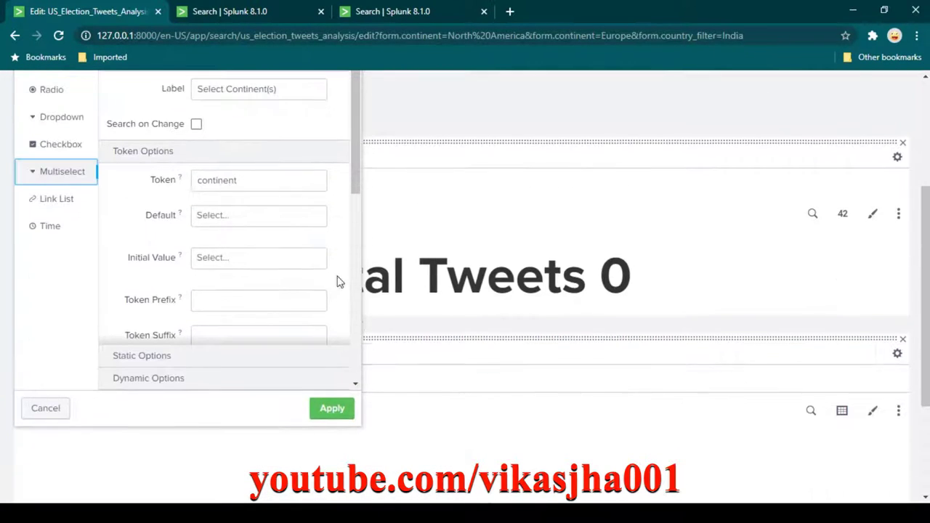
drag(350, 174, 357, 232)
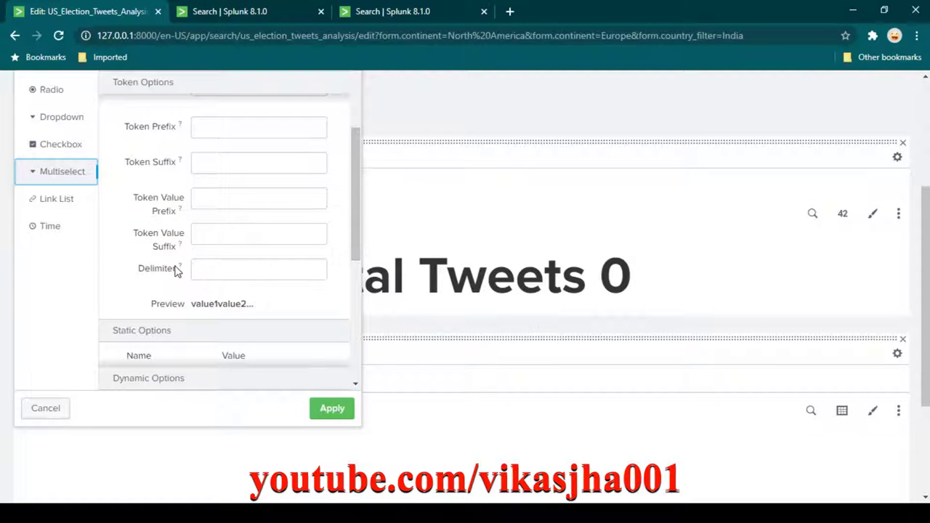
mouse_move(181, 269)
Close the distinct-continents search tab and enter OR as the continent filter's delimiter.
click(380, 18)
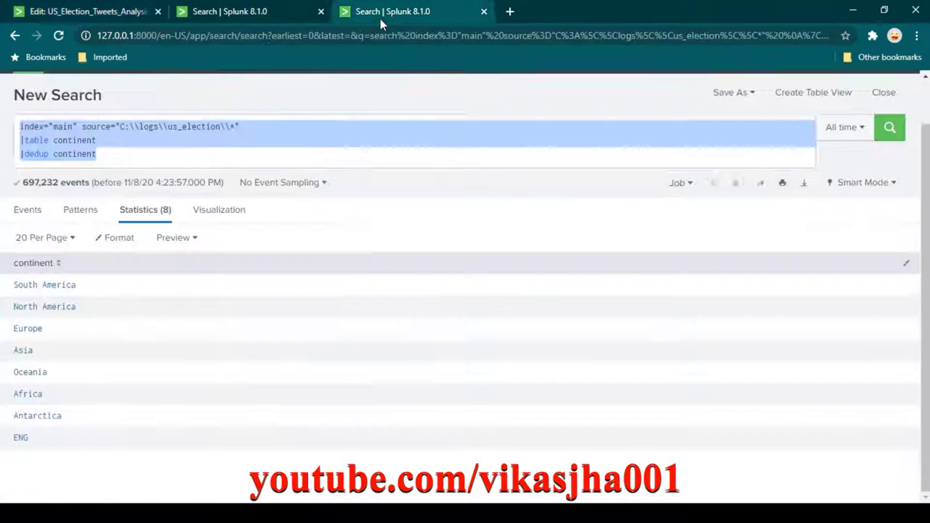
click(259, 17)
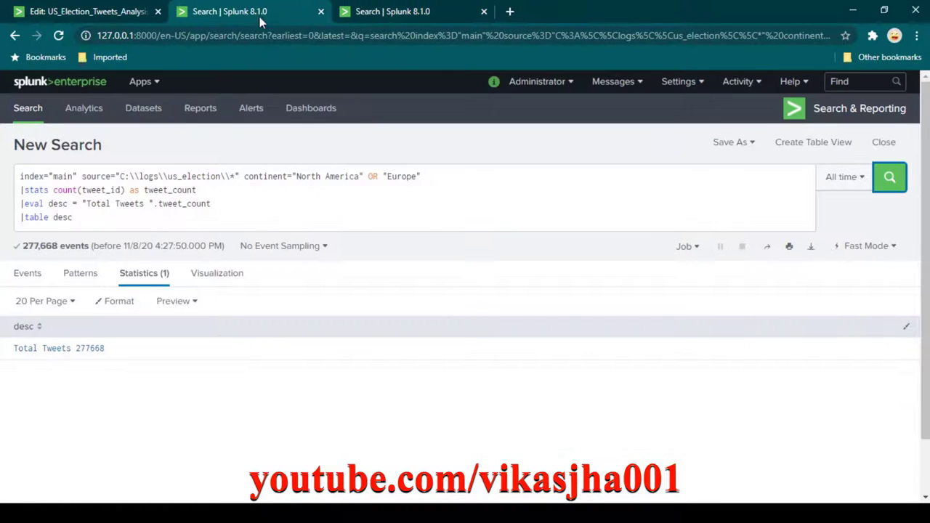
click(484, 13)
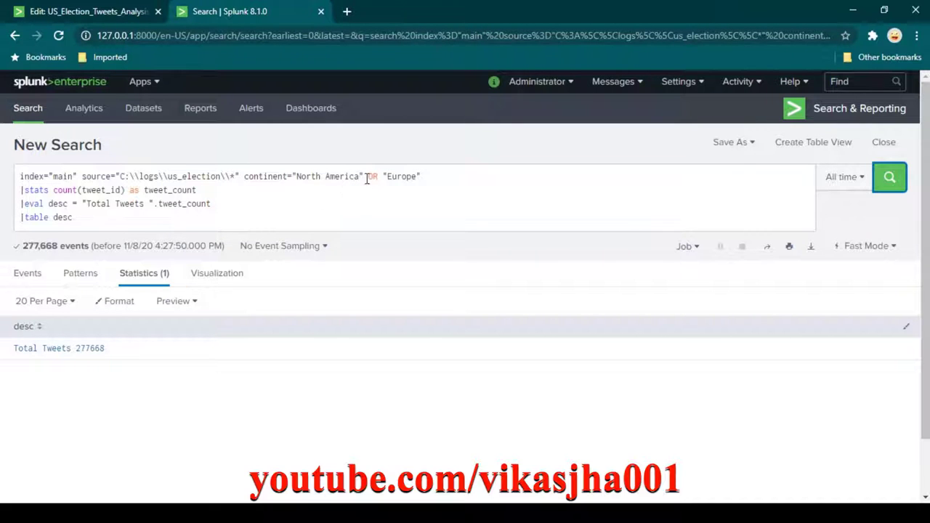
click(95, 11)
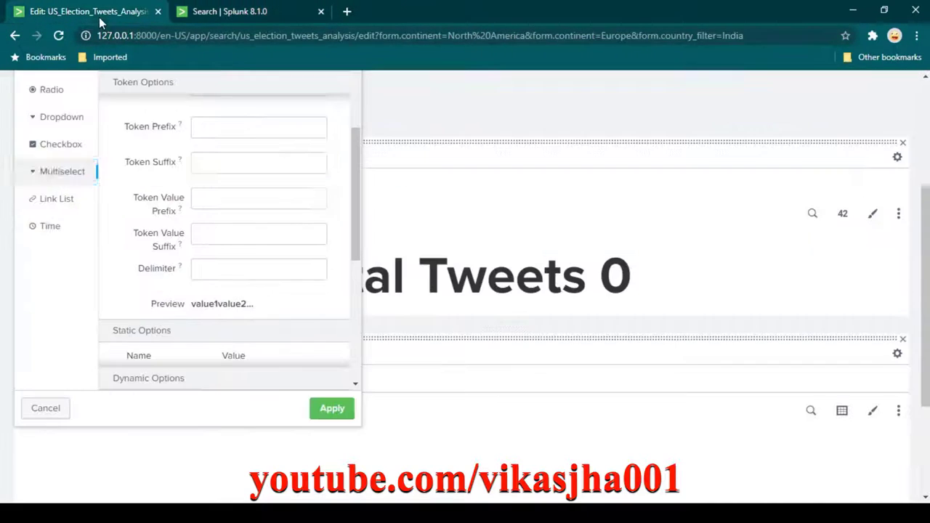
click(274, 272)
text(OR)
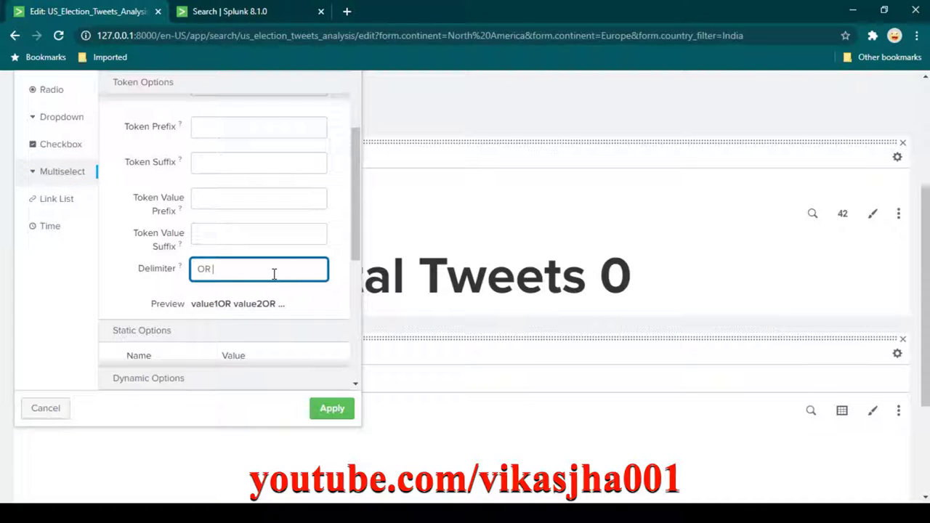
click(262, 16)
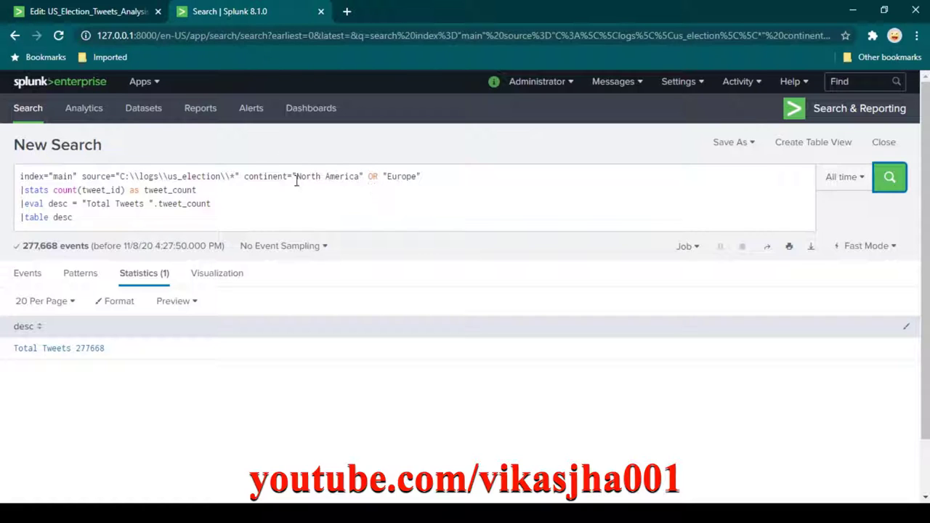
Compare the query's OR between continents with the delimiter preview reading value1OR value2OR.
drag(295, 176, 364, 176)
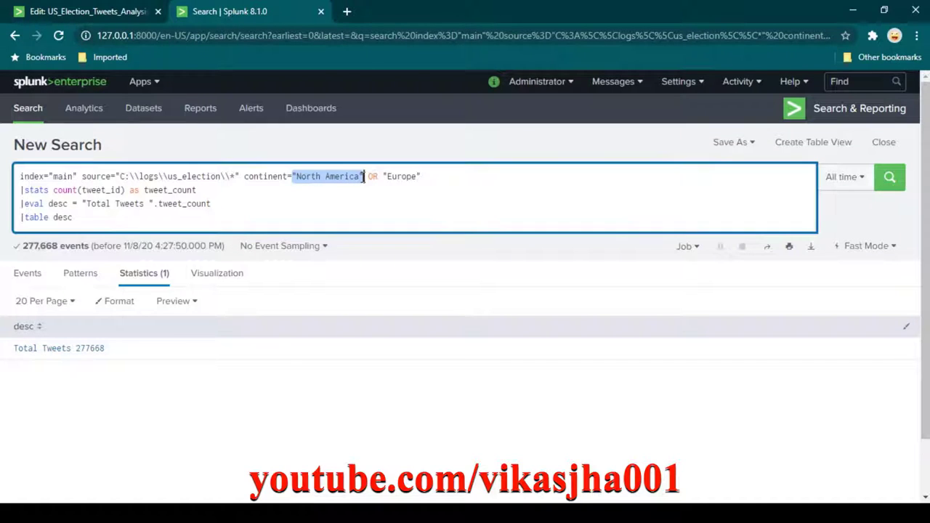
click(372, 177)
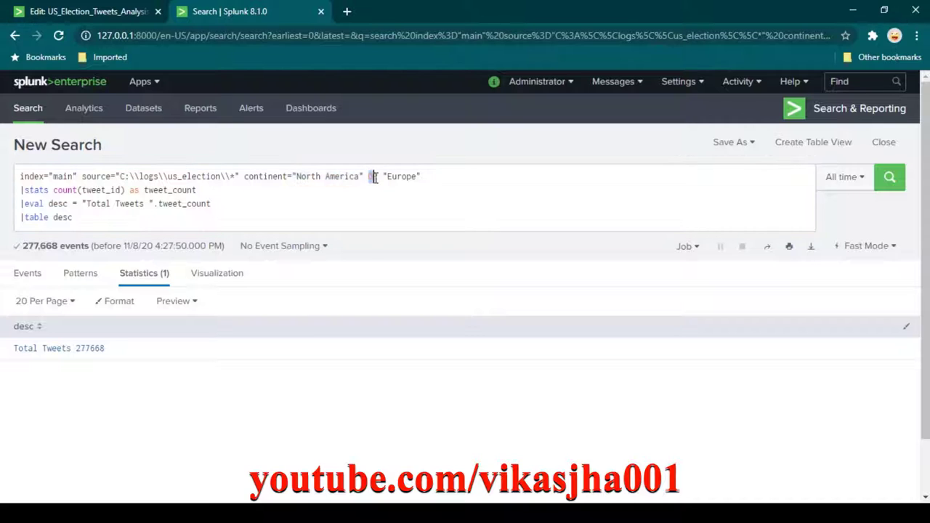
drag(376, 176, 421, 177)
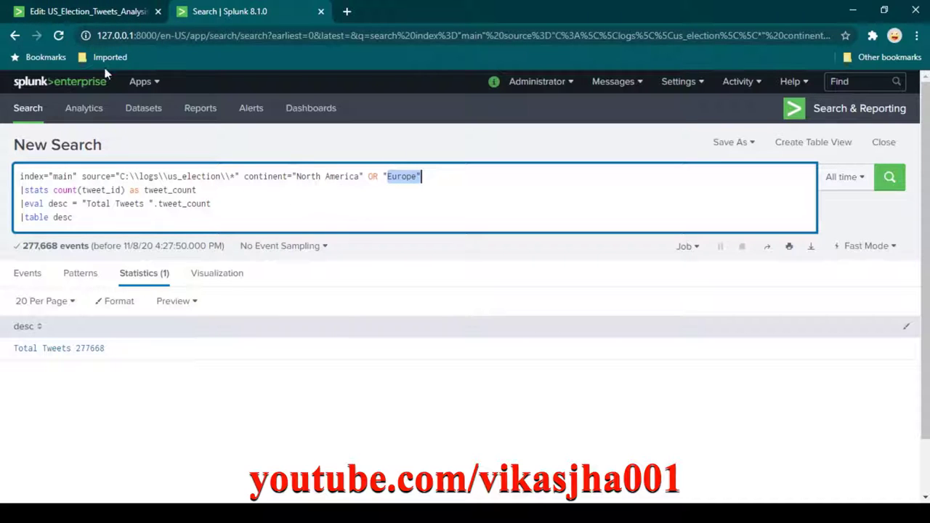
click(108, 13)
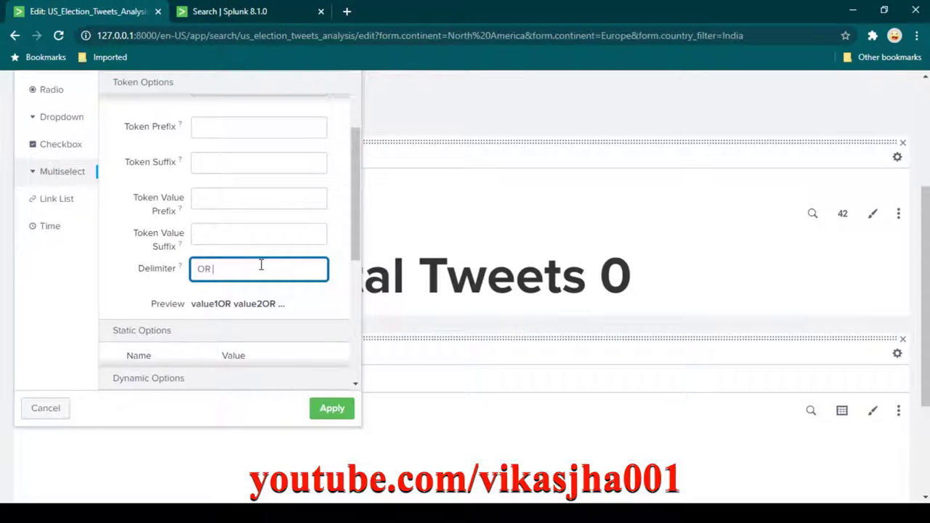
click(194, 304)
drag(194, 305, 219, 306)
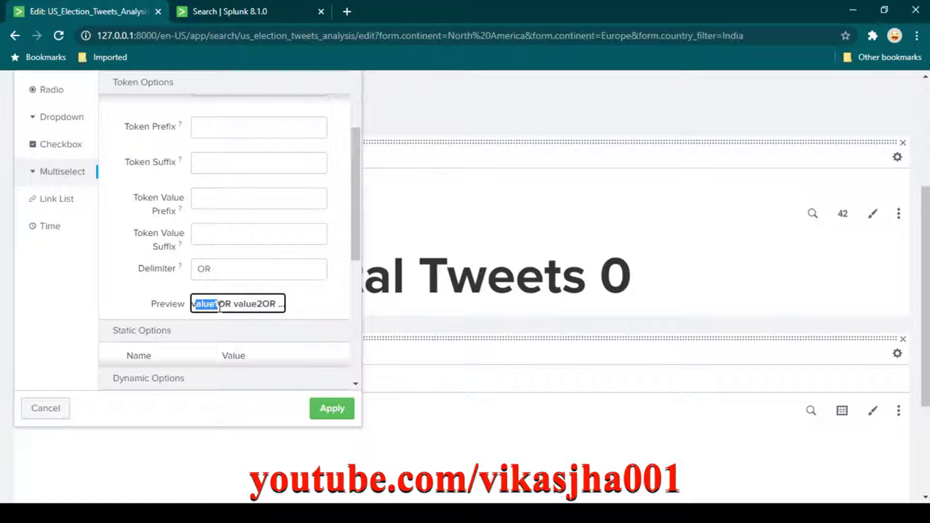
click(213, 270)
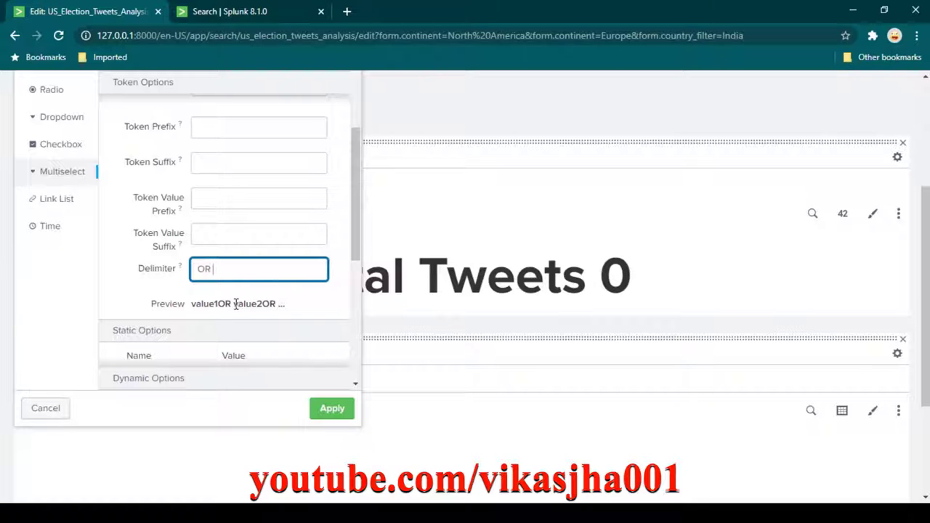
drag(235, 303, 222, 304)
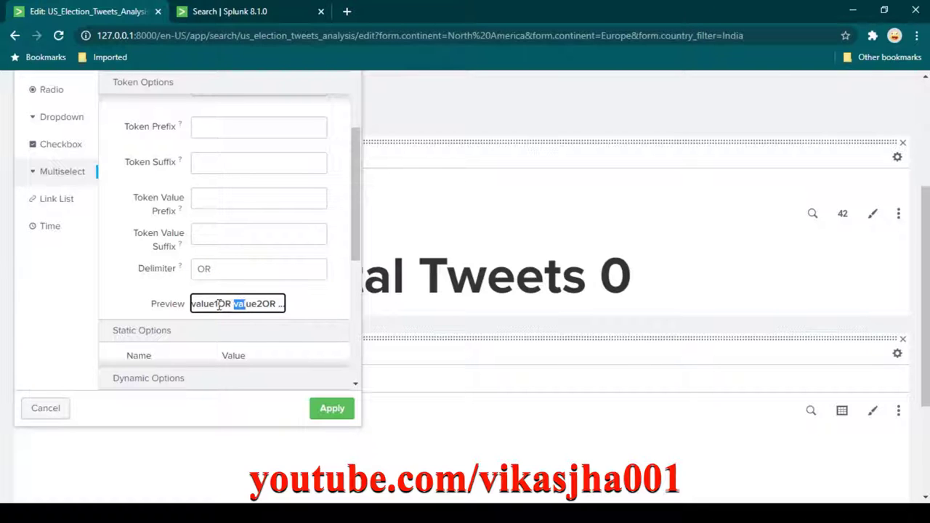
click(247, 11)
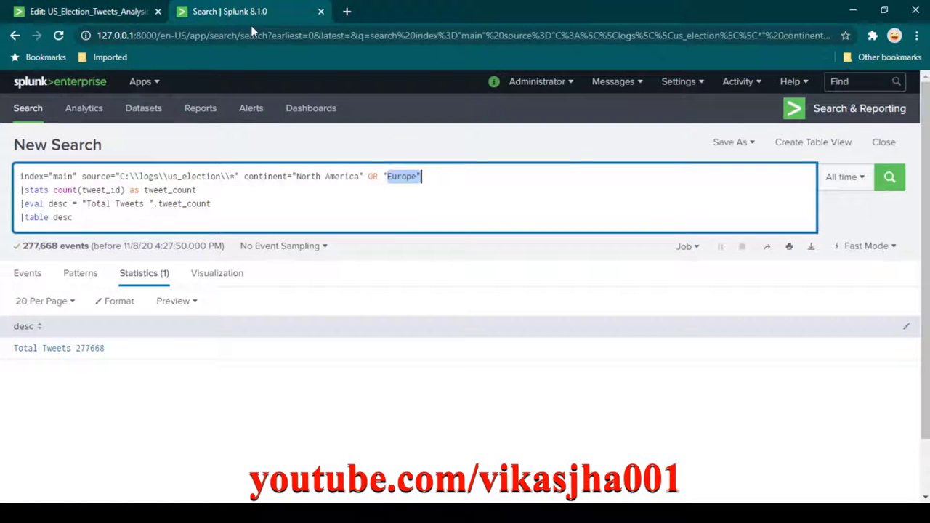
Remove the space before OR, rerun the search, and retype the closing quote after America.
click(368, 176)
key(BackSpace)
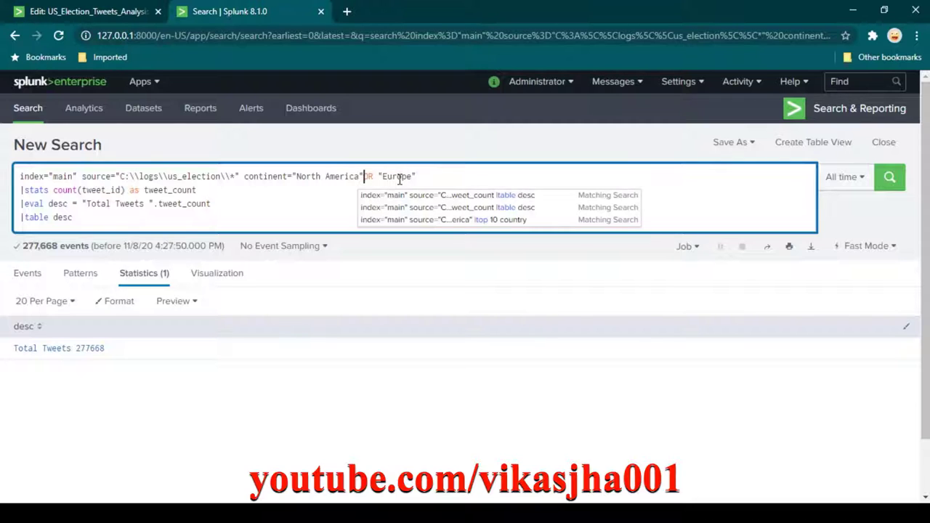
click(393, 177)
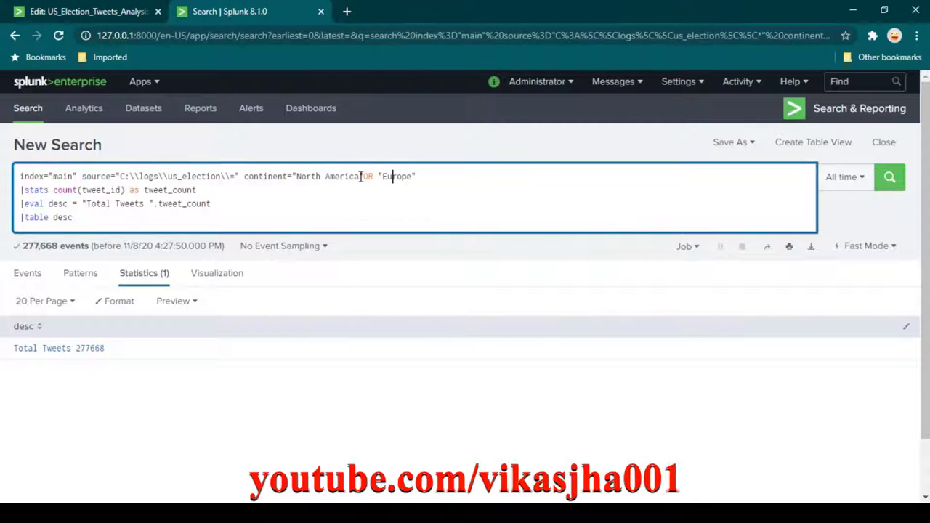
click(893, 182)
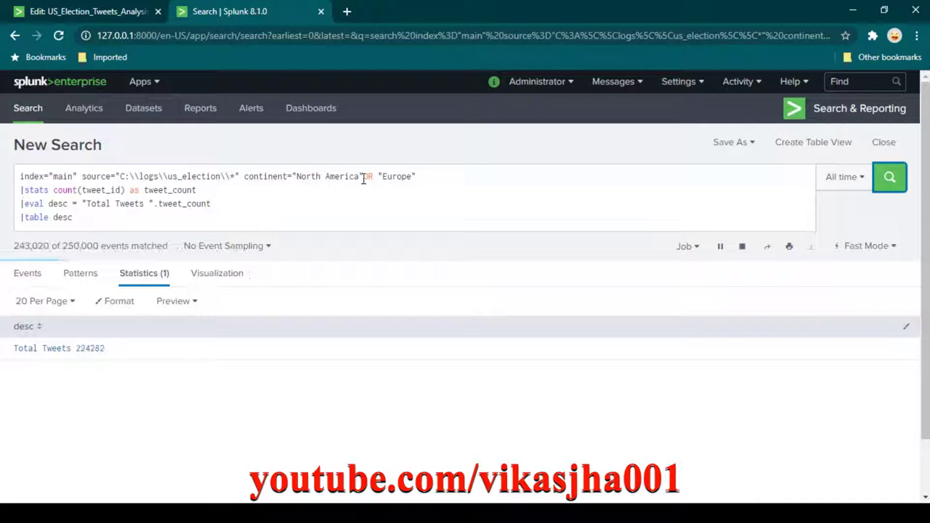
click(359, 176)
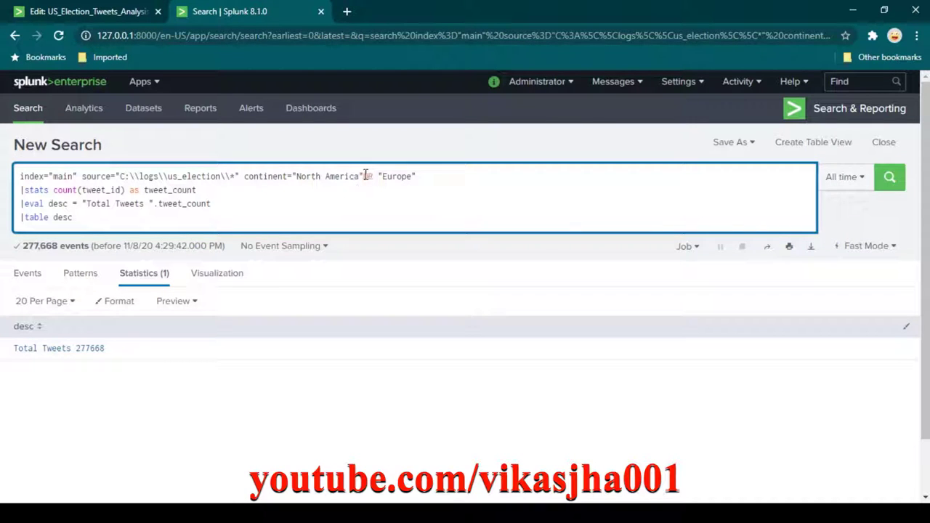
key(BackSpace)
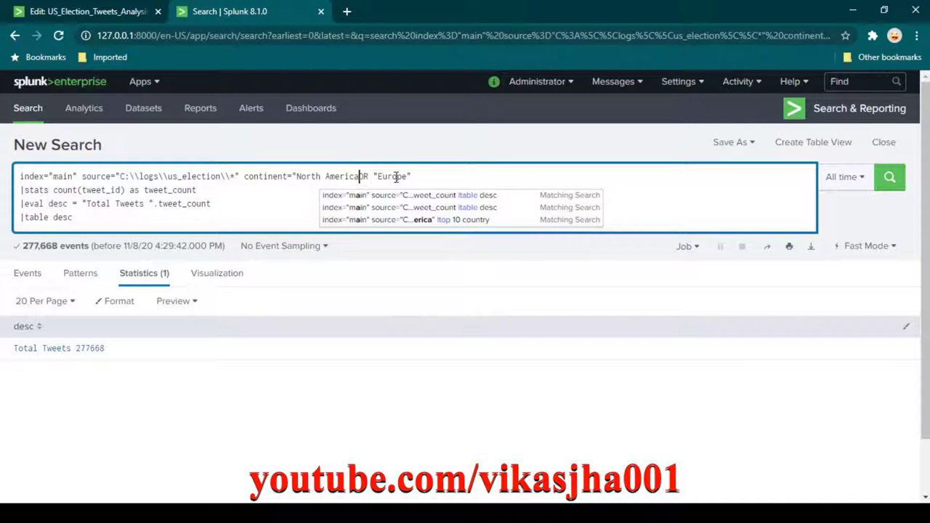
text(")
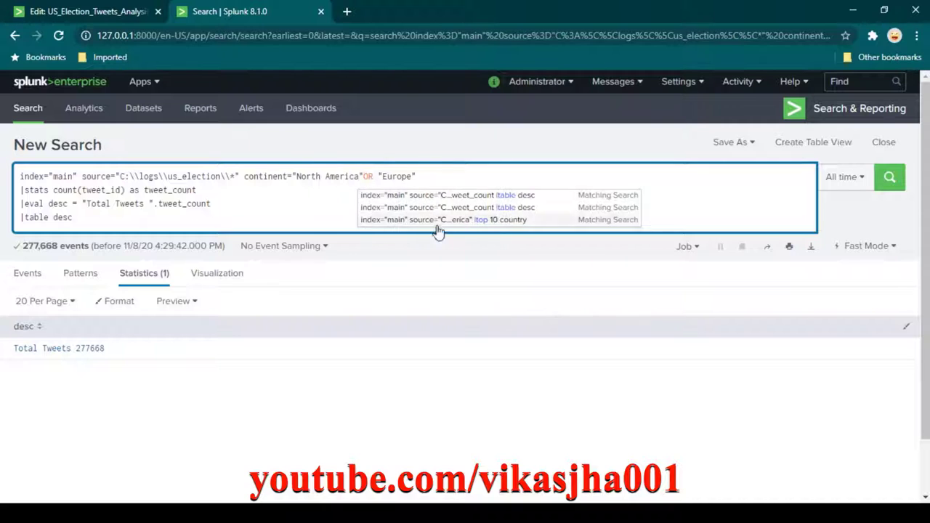
click(101, 17)
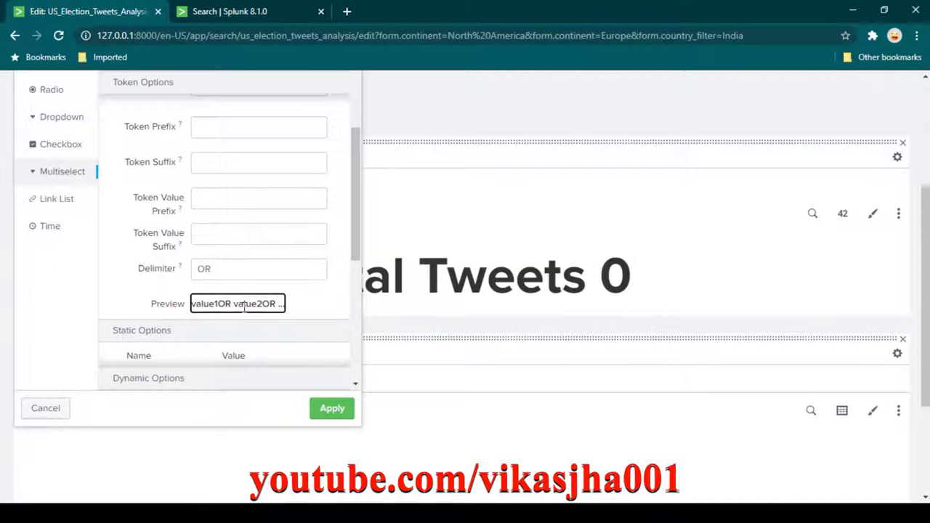
Add a space before OR in the delimiter and check the joined-values preview.
click(234, 271)
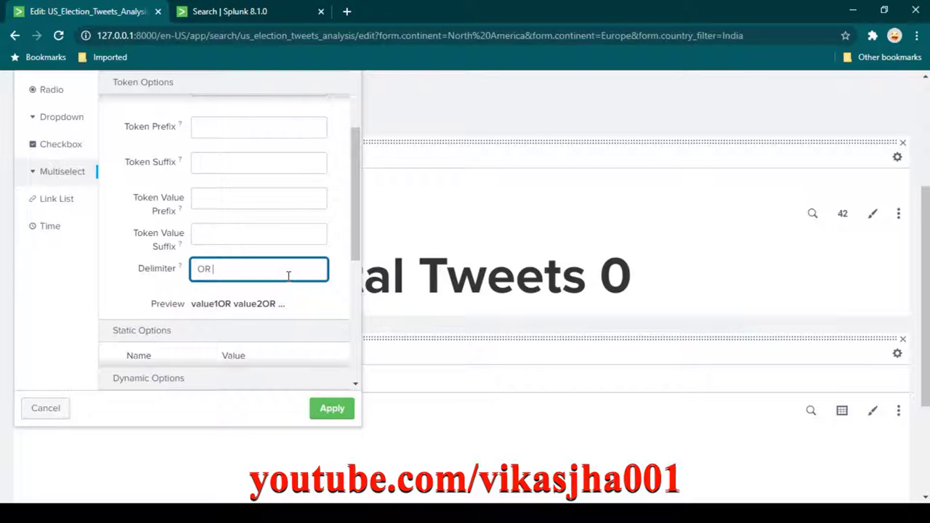
key(Home)
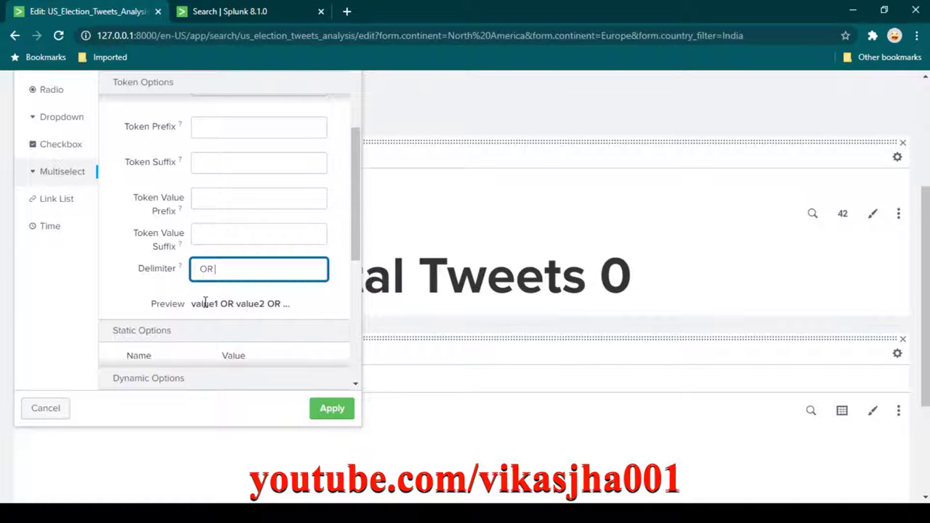
click(210, 305)
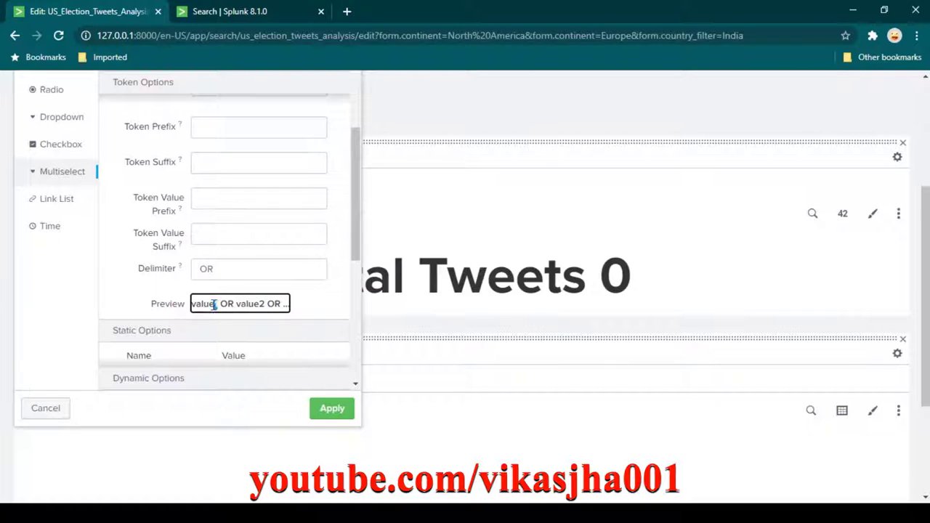
double_click(214, 305)
drag(236, 305, 263, 306)
scroll(276, 307, up, 1)
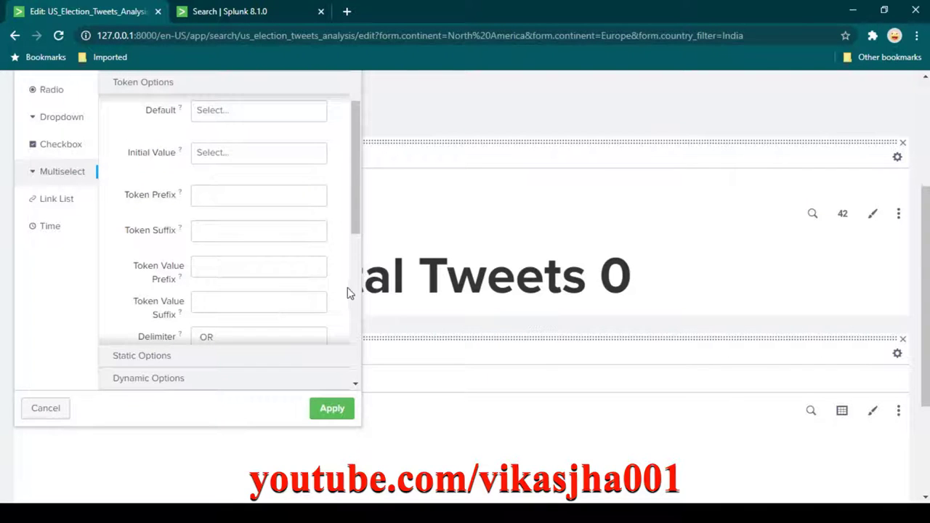
scroll(300, 290, down, 2)
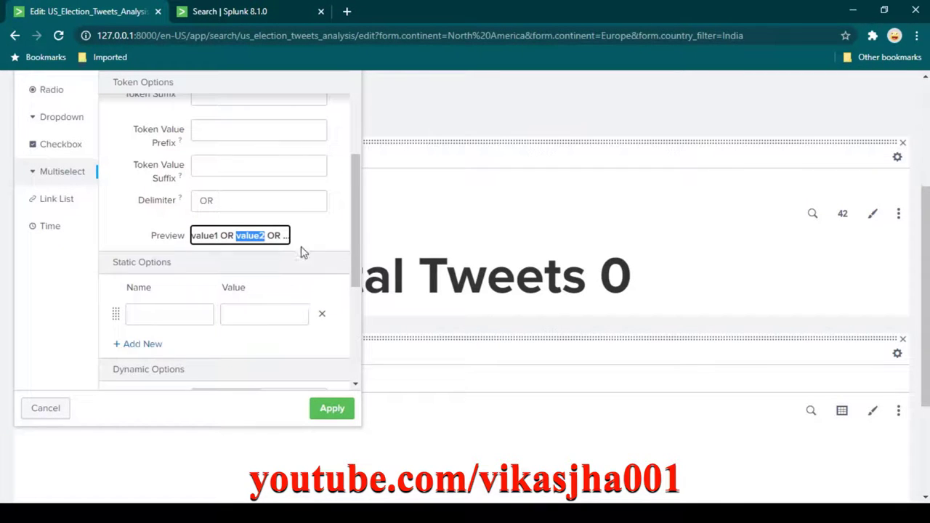
scroll(349, 261, up, 1)
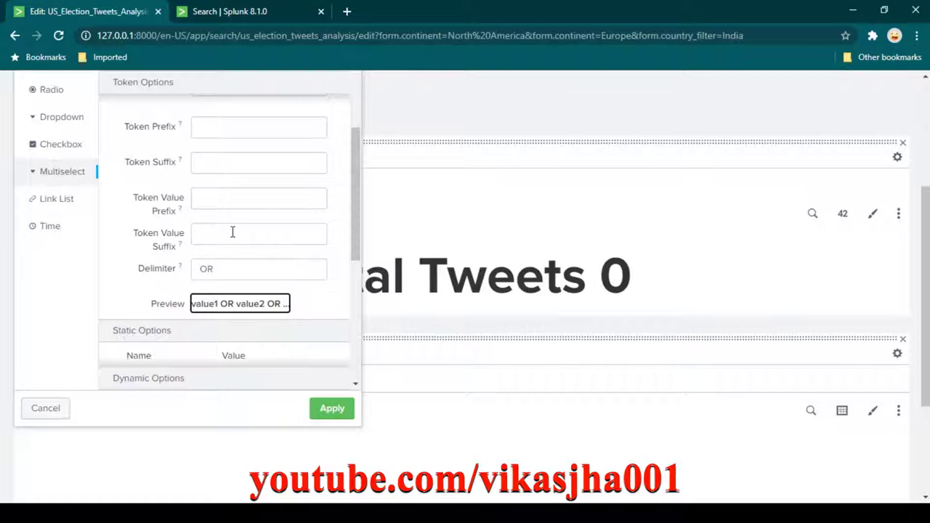
Set both the token value prefix and suffix to a double quote.
click(232, 199)
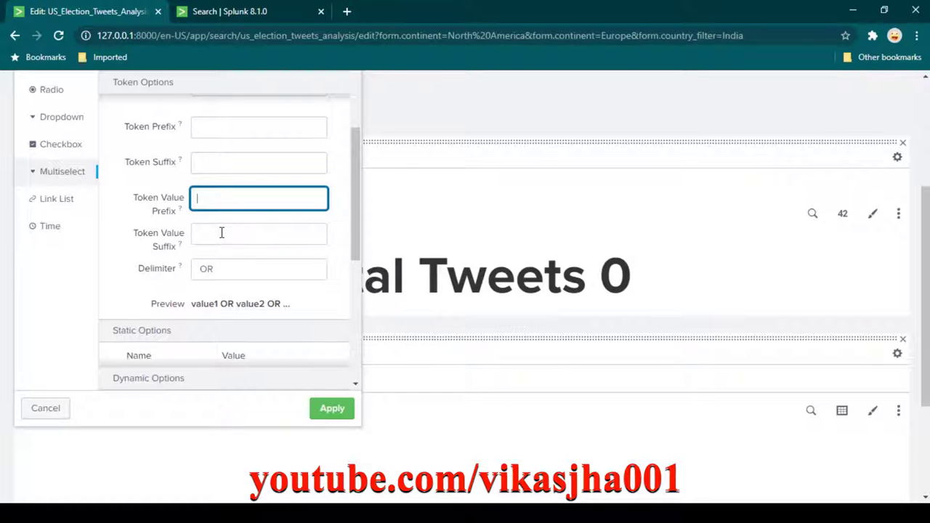
click(221, 232)
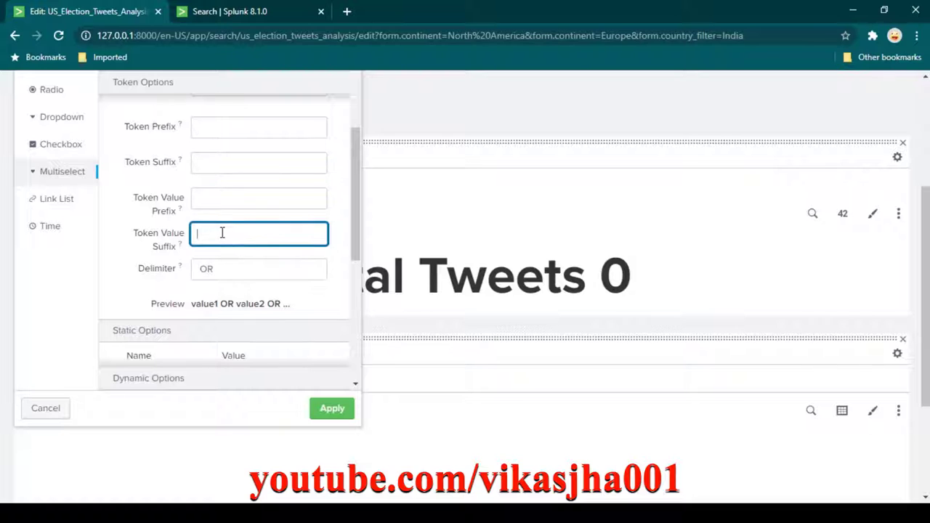
click(236, 198)
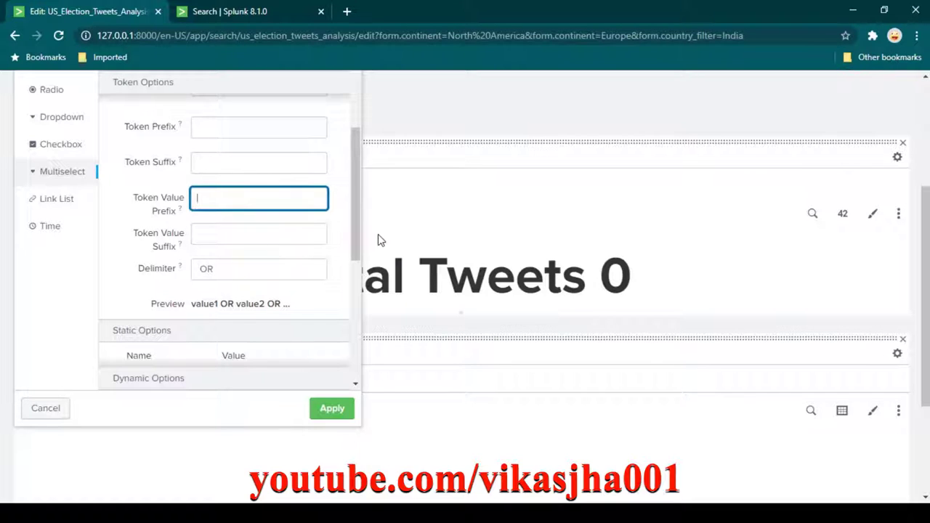
text(")
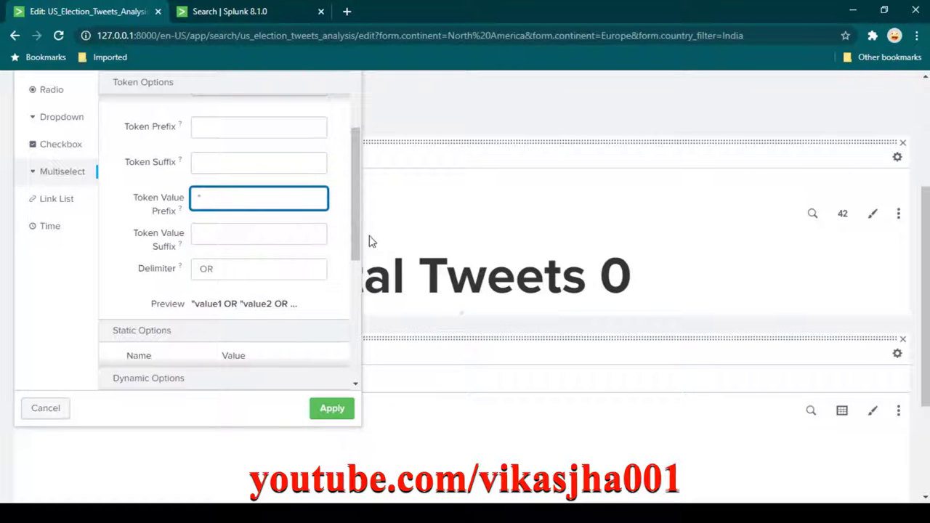
click(234, 228)
text(")
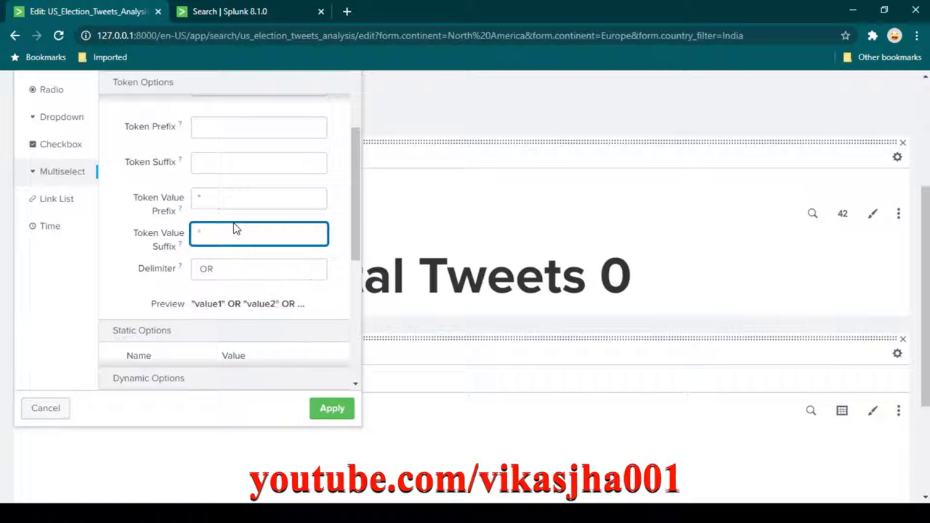
click(288, 11)
click(318, 177)
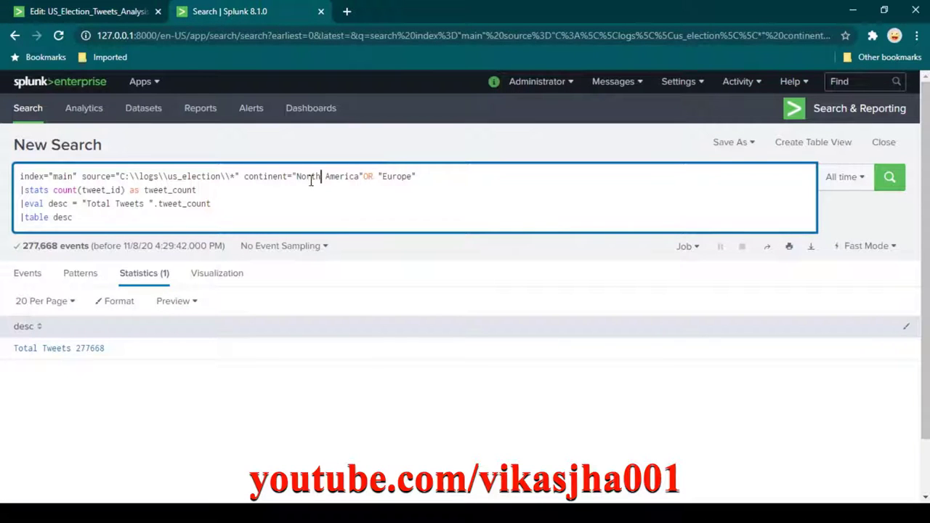
Strip the quotes so the query reads continent=North America OR Europe and rerun it, getting 0 events.
drag(321, 178, 327, 178)
drag(292, 177, 360, 178)
click(324, 178)
click(297, 178)
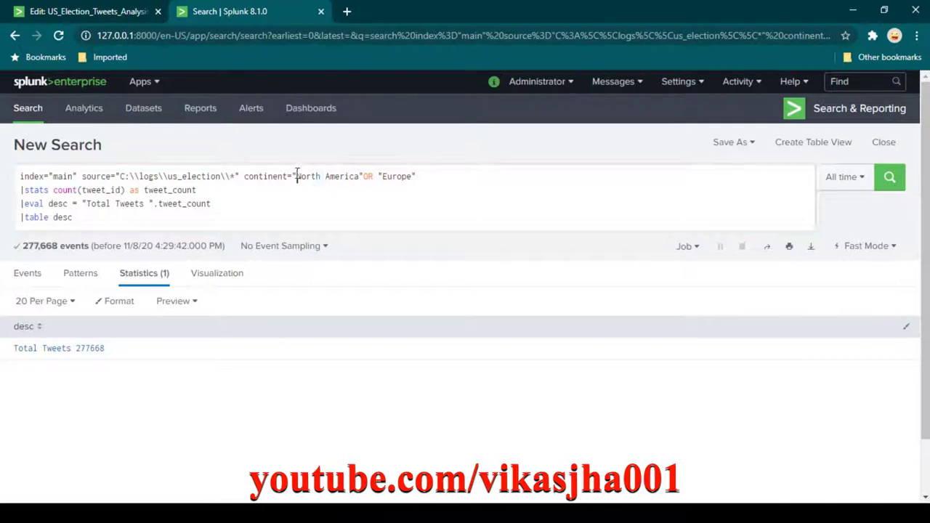
key(BackSpace)
key(ctrl+Right)
key(ctrl+Right)
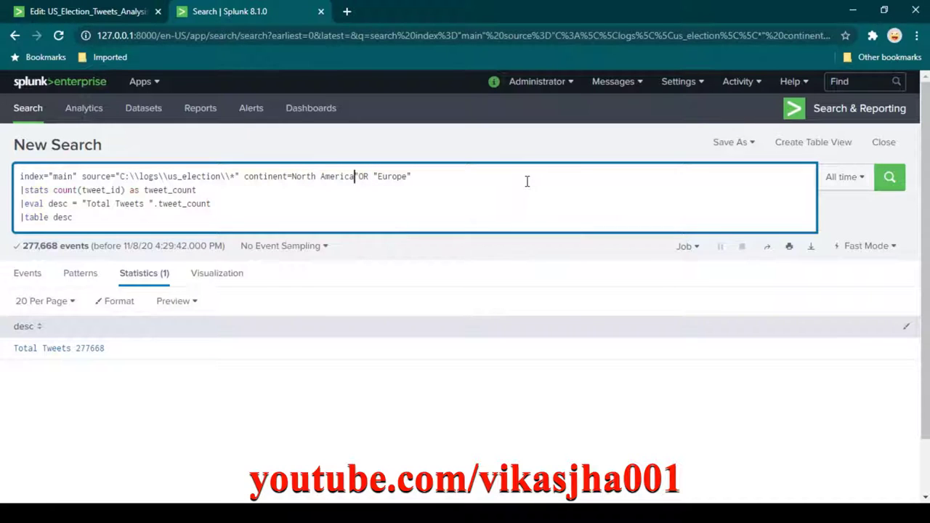
key(BackSpace)
key(BackSpace)
click(881, 186)
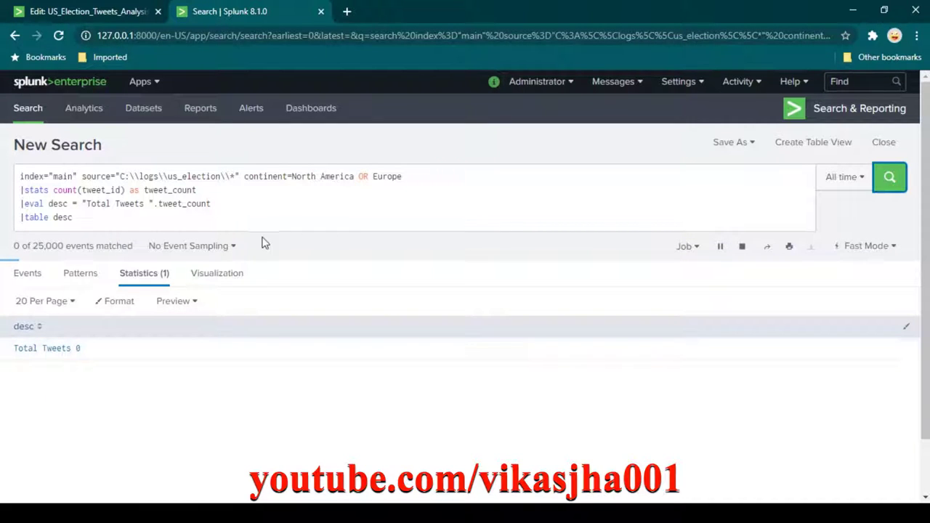
click(329, 178)
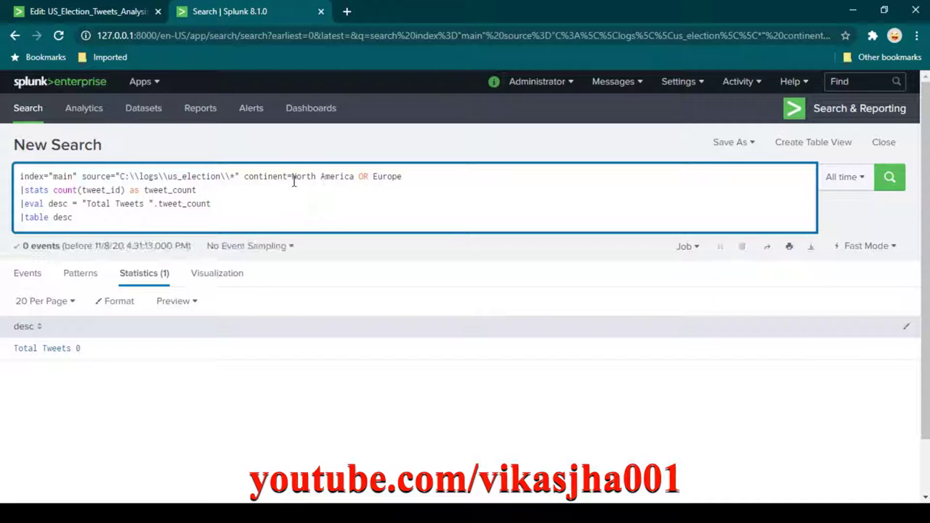
click(125, 19)
Review the quote prefix, quote suffix and OR delimiter, apply the multiselect changes, and save the dashboard.
click(238, 200)
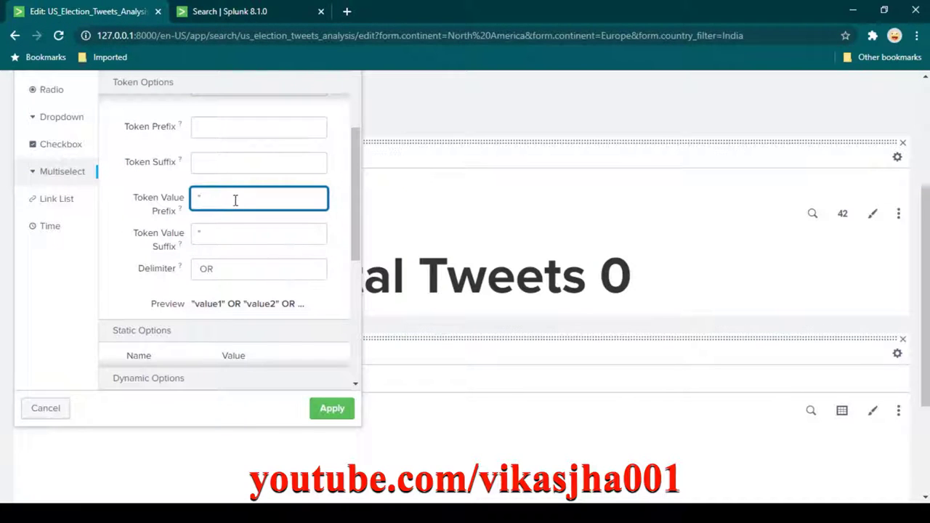
click(205, 233)
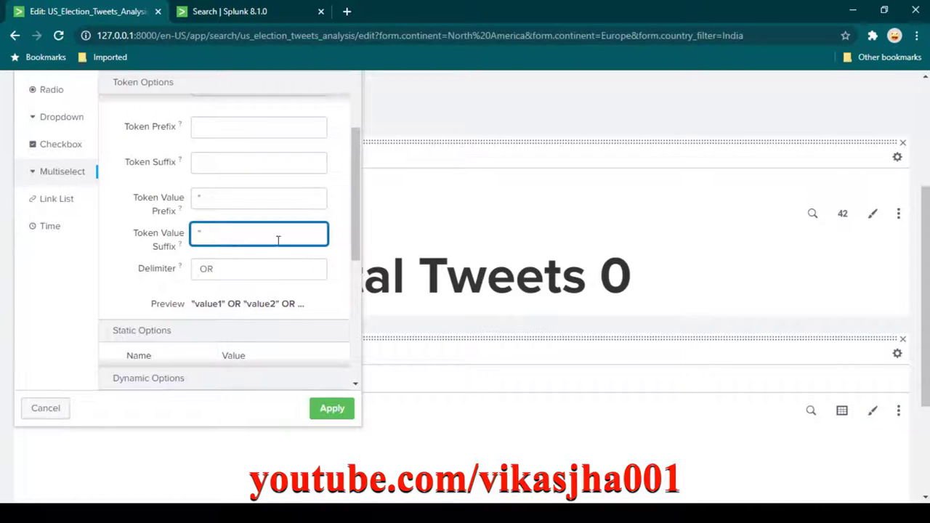
scroll(278, 239, down, 2)
click(230, 202)
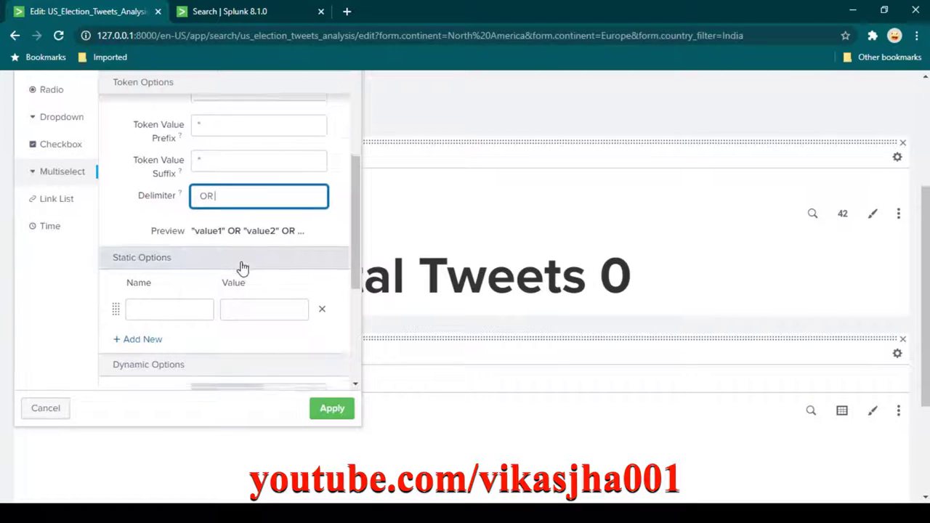
scroll(240, 266, down, 5)
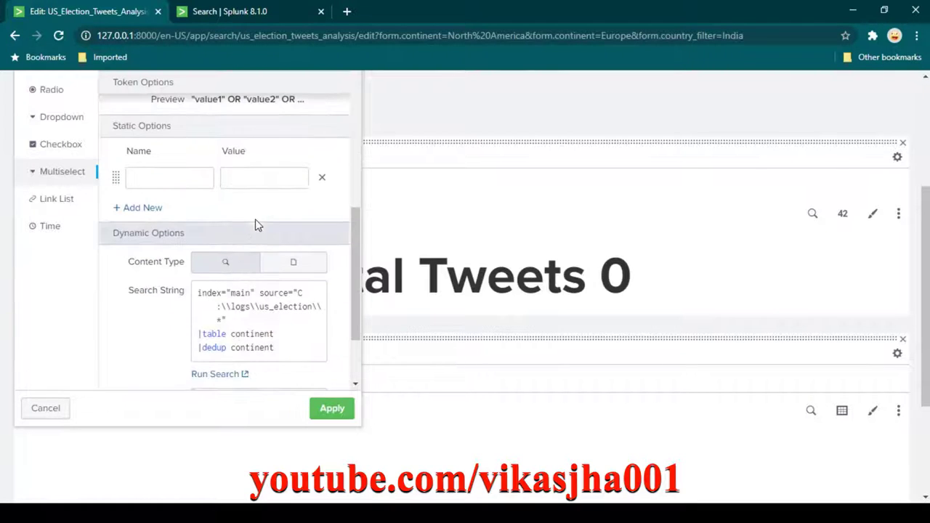
click(338, 408)
scroll(365, 305, up, 3)
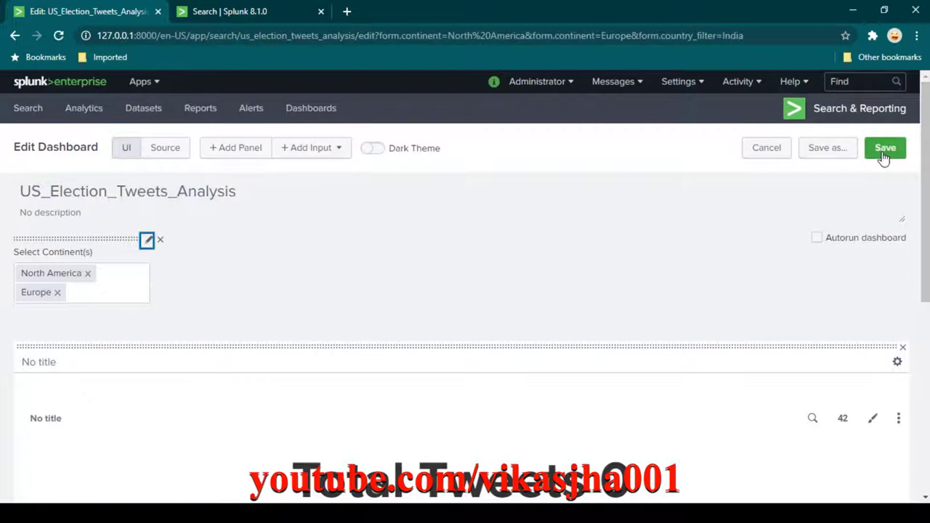
click(883, 152)
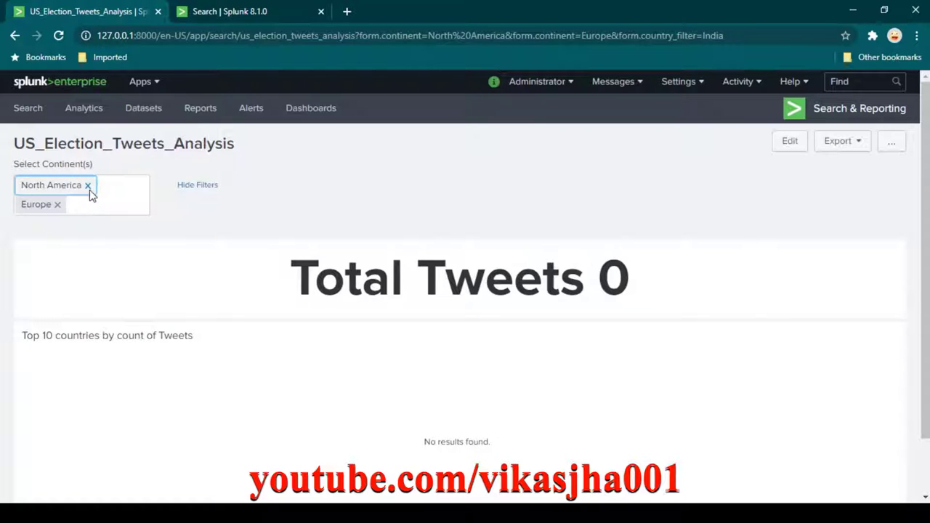
Change the continent filter from North America and Europe to Europe and Asia.
click(89, 187)
click(57, 185)
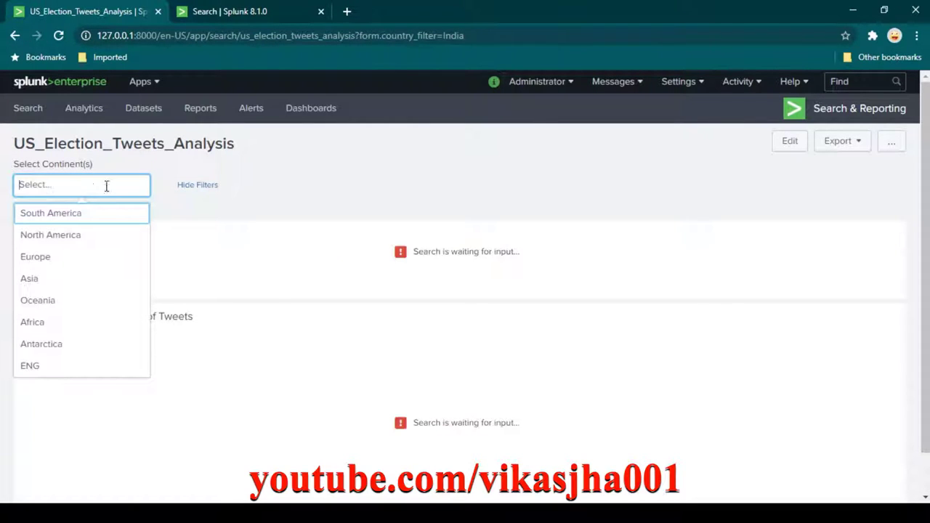
click(52, 259)
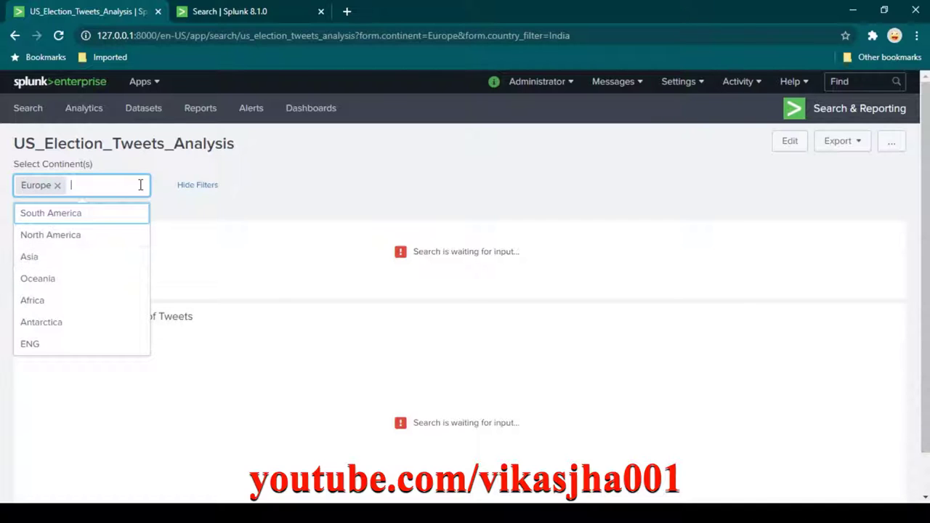
click(45, 258)
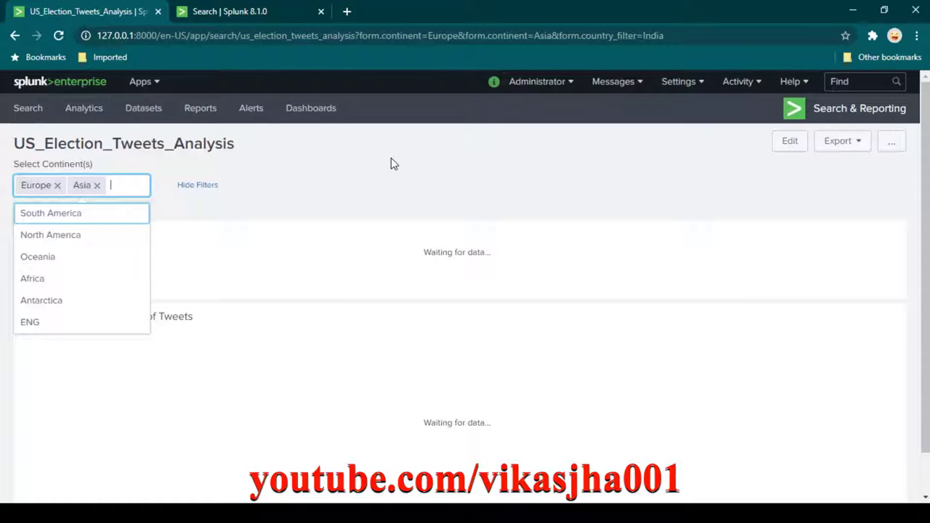
click(391, 164)
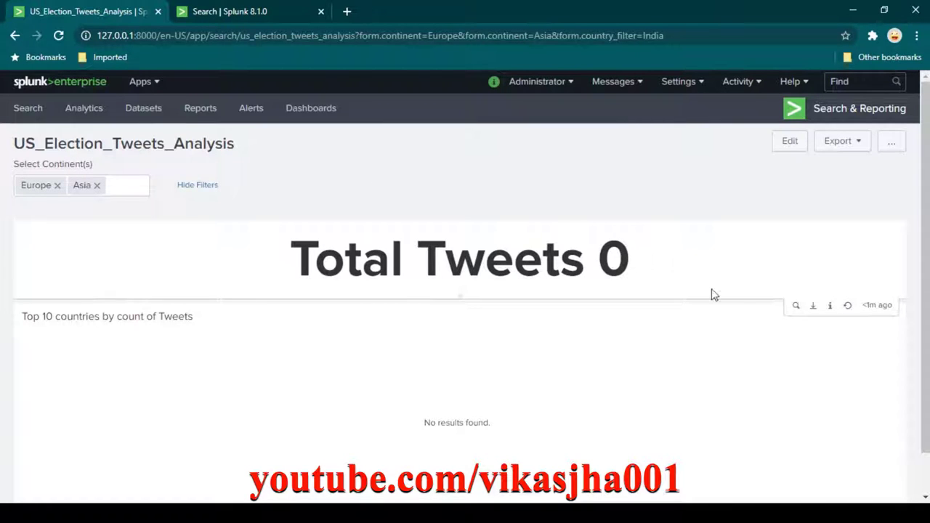
Inspect the Total Tweets query's doubled quotes in continent=""Europe" OR "Asia"", then return to the dashboard.
click(796, 306)
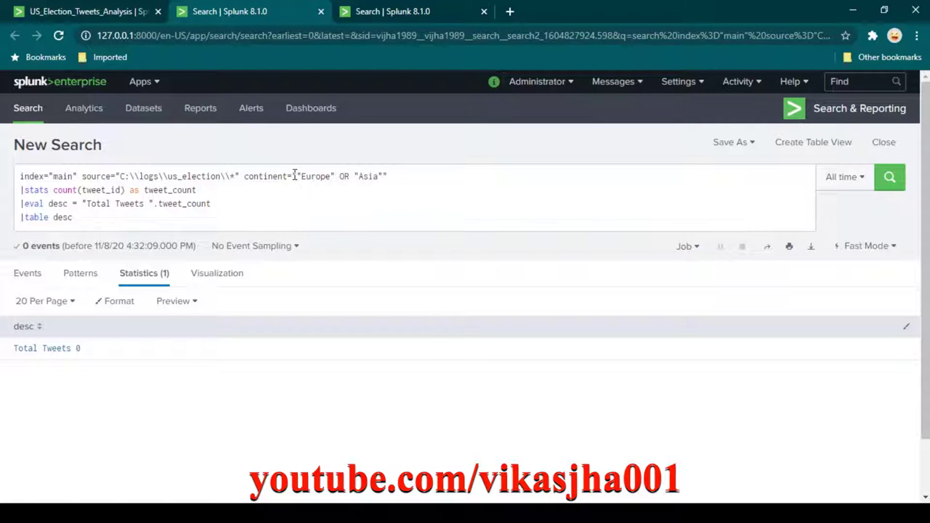
drag(293, 176, 297, 177)
drag(383, 176, 390, 177)
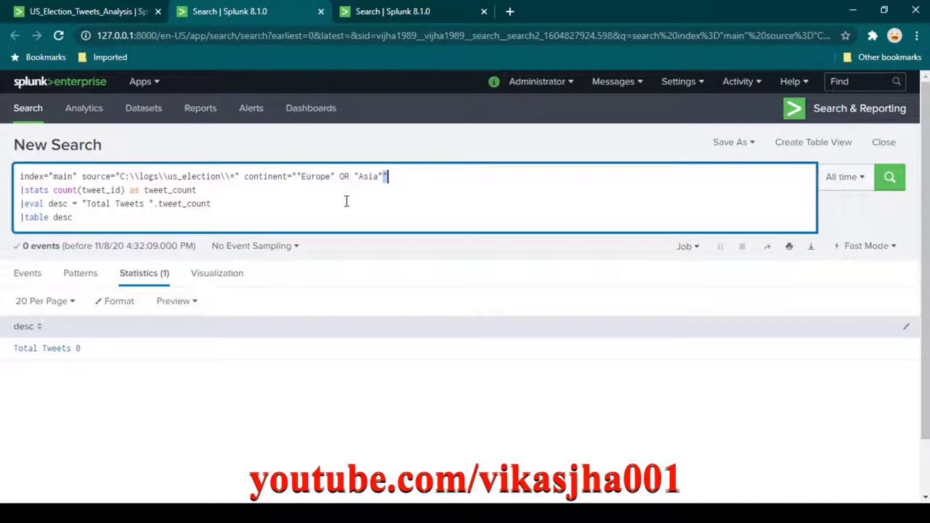
click(120, 13)
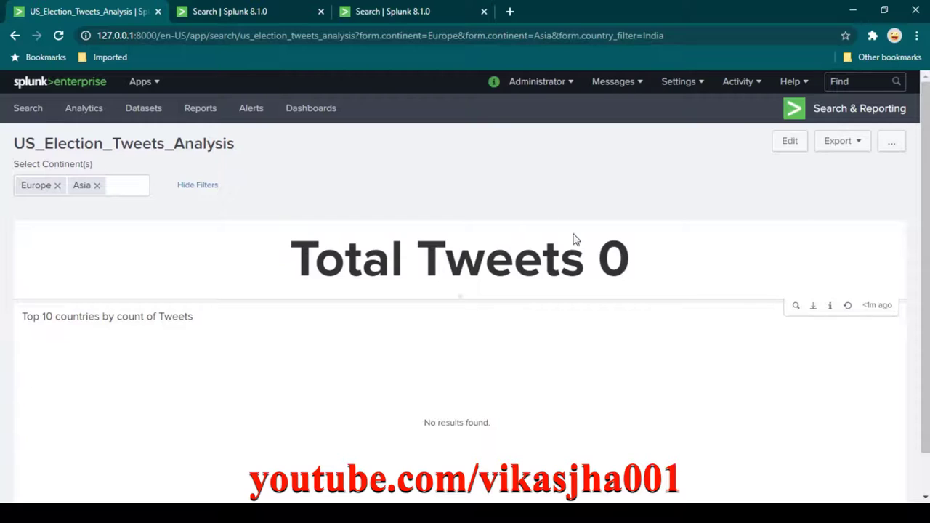
In dashboard edit mode, drop the quotes around $continent$ in the Total Tweets search and apply.
click(790, 142)
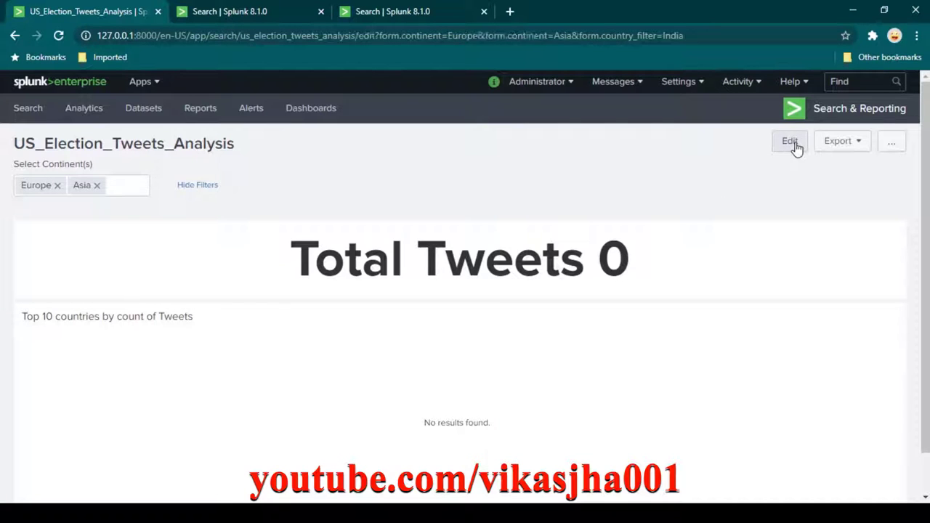
scroll(680, 328, down, 1)
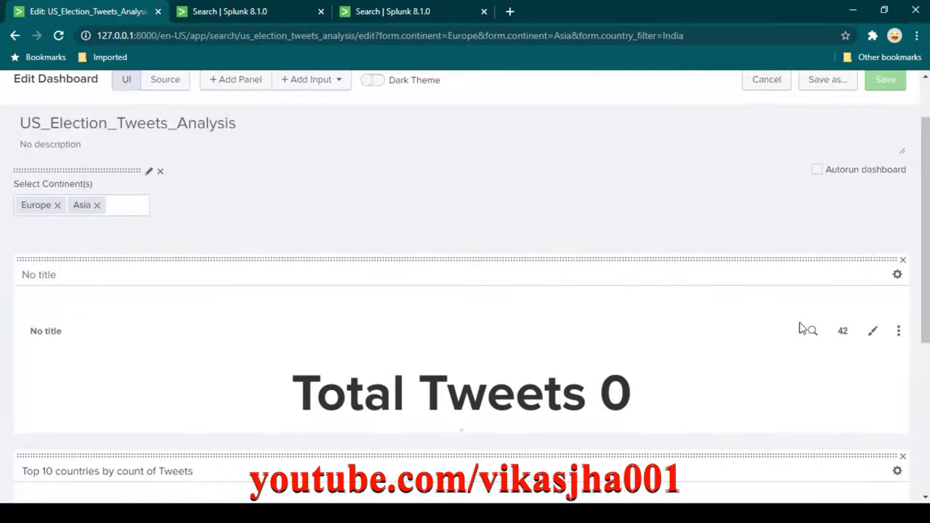
click(810, 332)
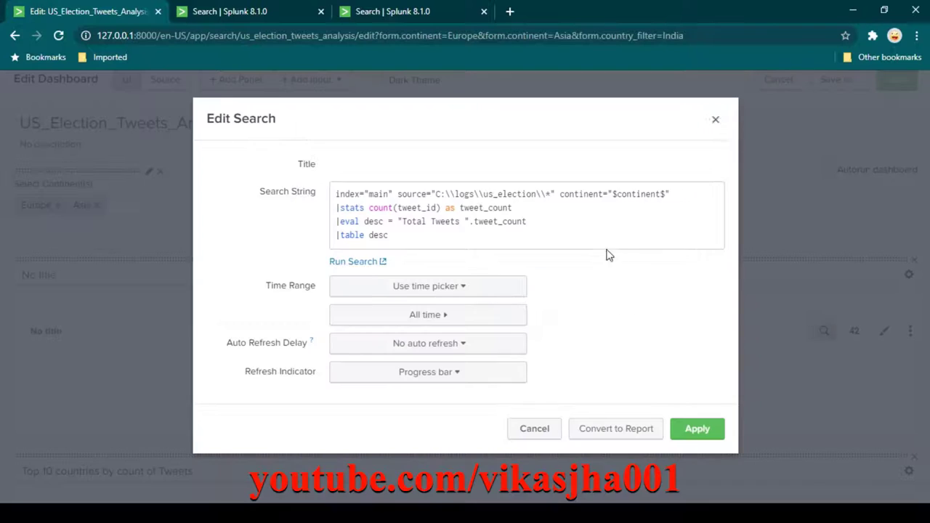
click(613, 194)
key(BackSpace)
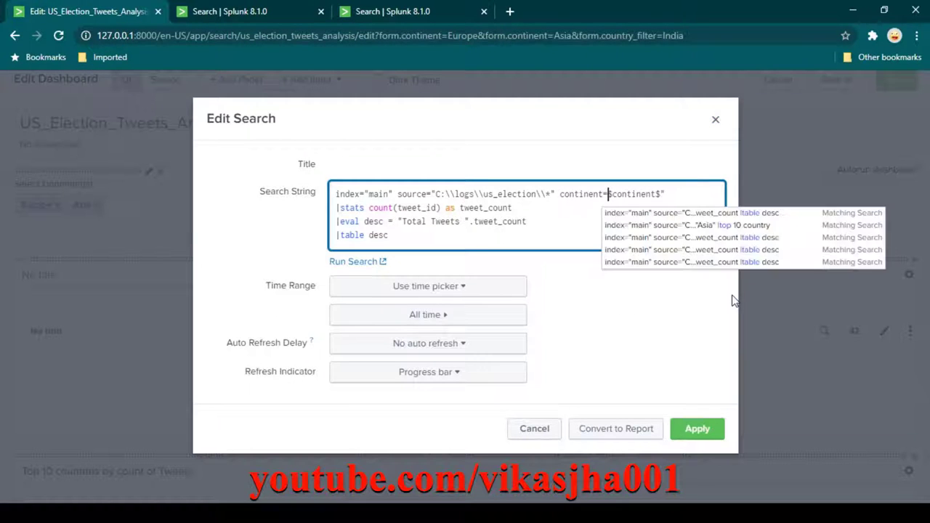
key(BackSpace)
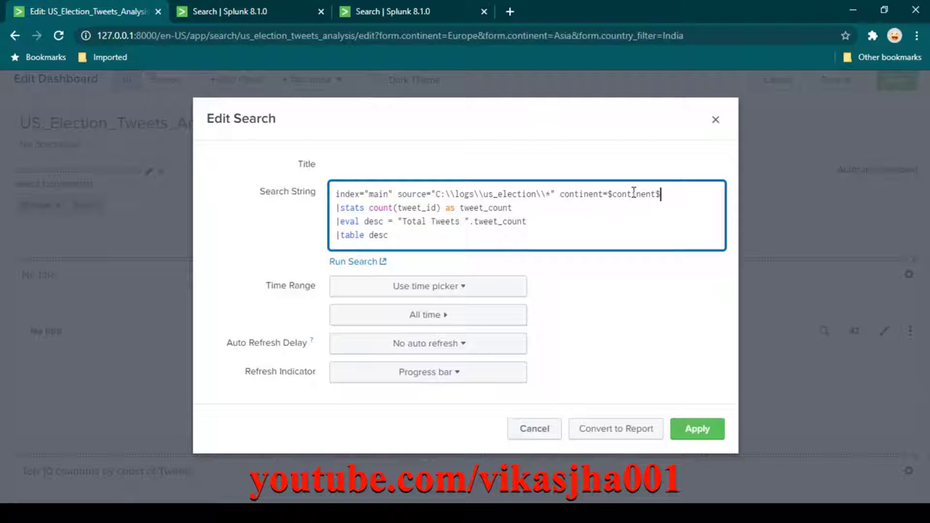
click(703, 436)
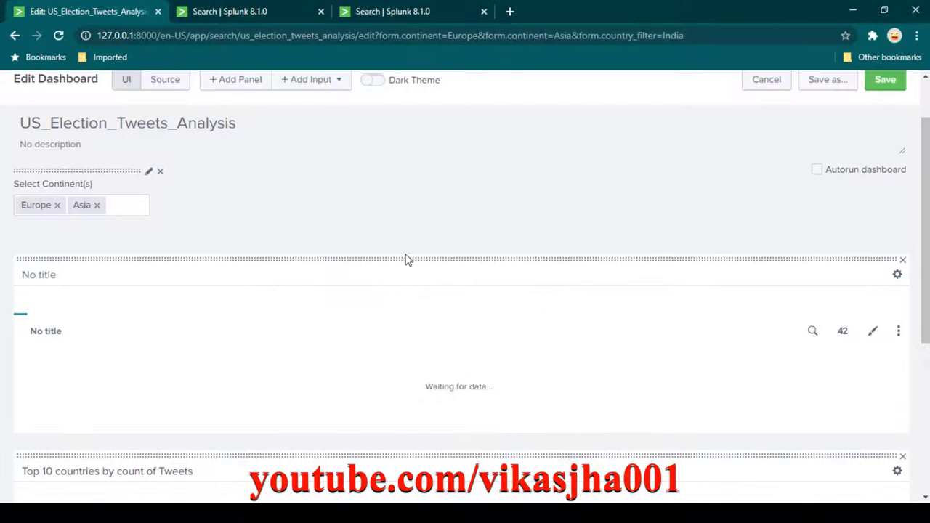
Drop the quotes around $continent$ in the Top 10 countries search and apply.
scroll(378, 243, down, 3)
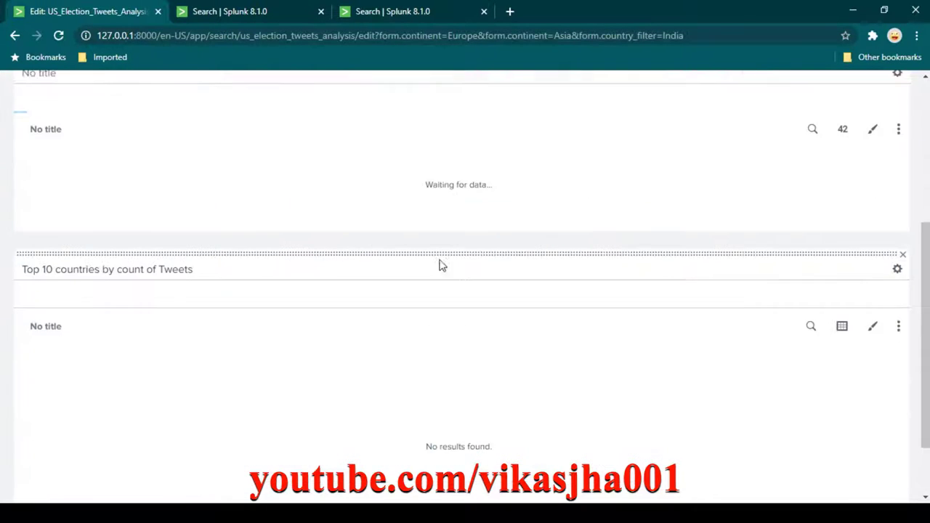
click(817, 328)
click(688, 198)
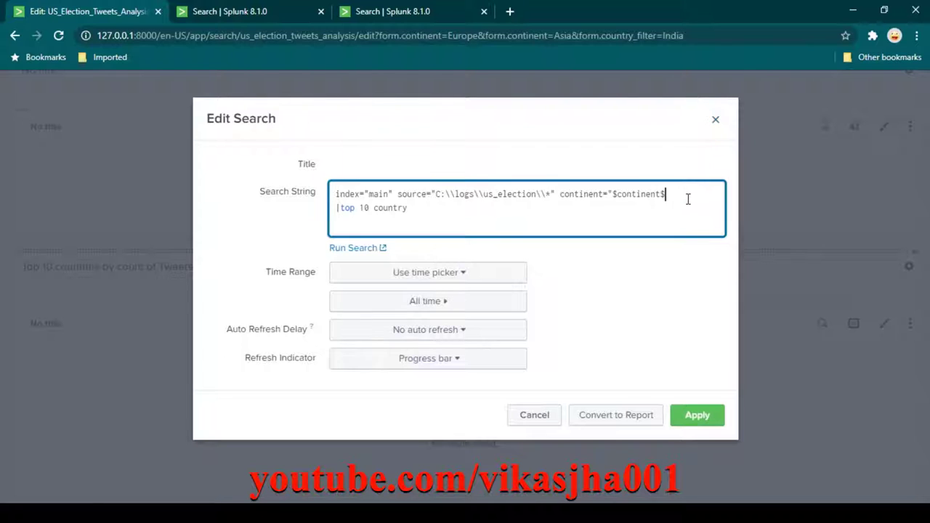
key(Left)
key(Left)
key(Left)
key(Left)
key(Left)
key(Left)
key(Left)
key(Left)
key(Left)
key(Left)
key(Left)
key(BackSpace)
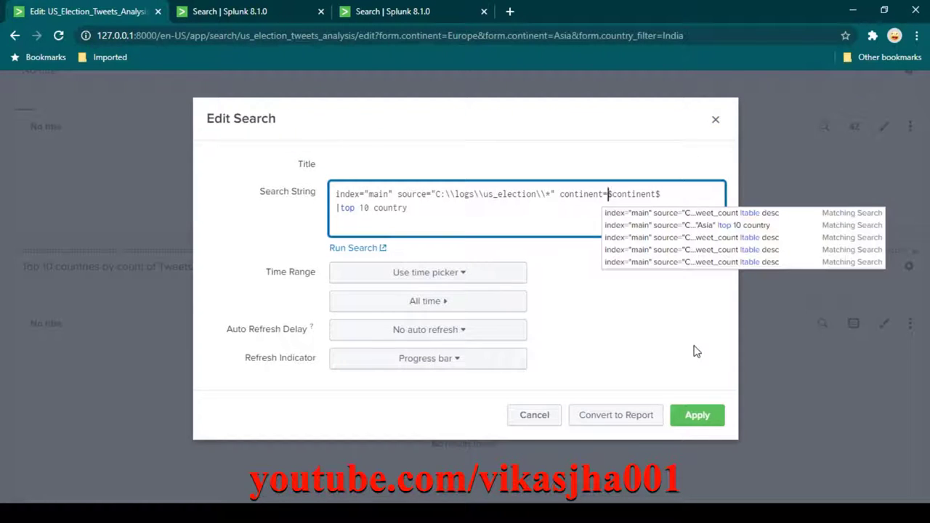
click(697, 416)
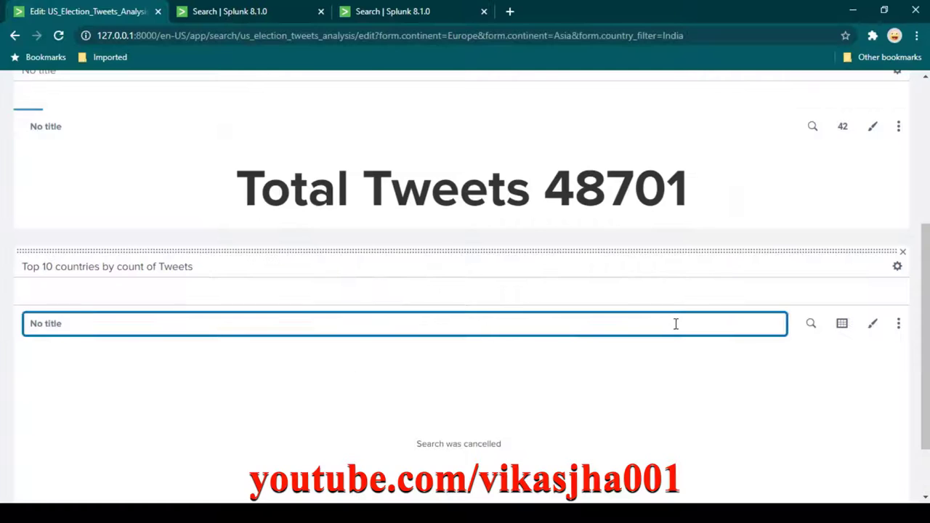
Scroll the dashboard to verify Total Tweets 109043 and the top-10 table led by United Kingdom, Germany, France.
scroll(482, 397, up, 3)
scroll(436, 319, down, 1)
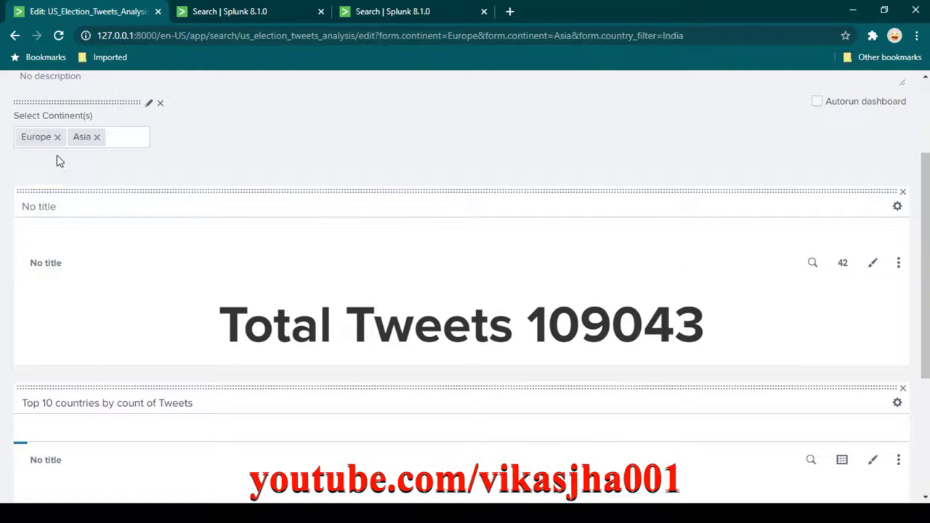
scroll(512, 167, down, 3)
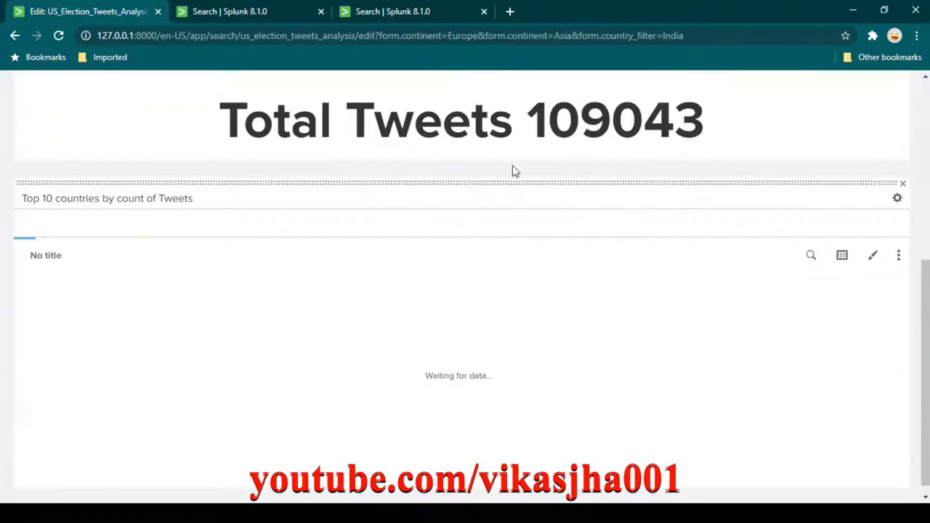
scroll(453, 234, up, 2)
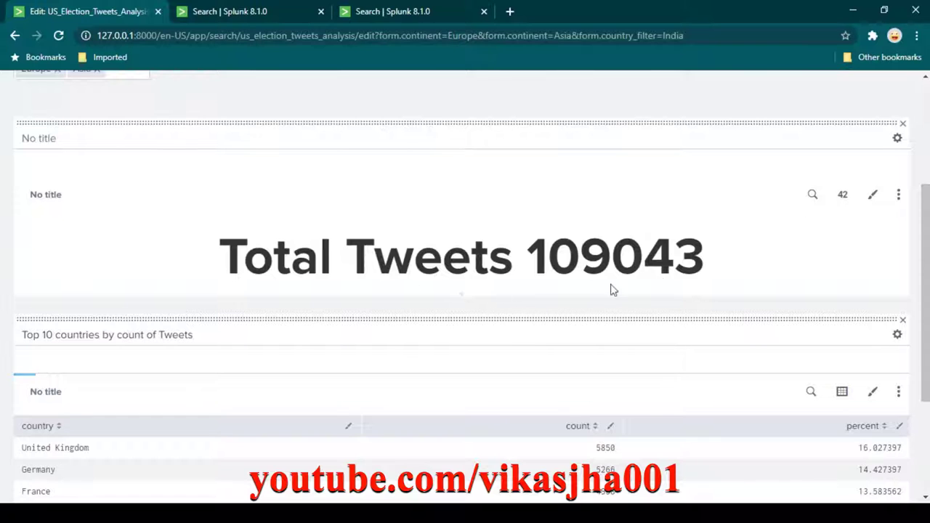
scroll(468, 317, down, 1)
scroll(465, 327, down, 1)
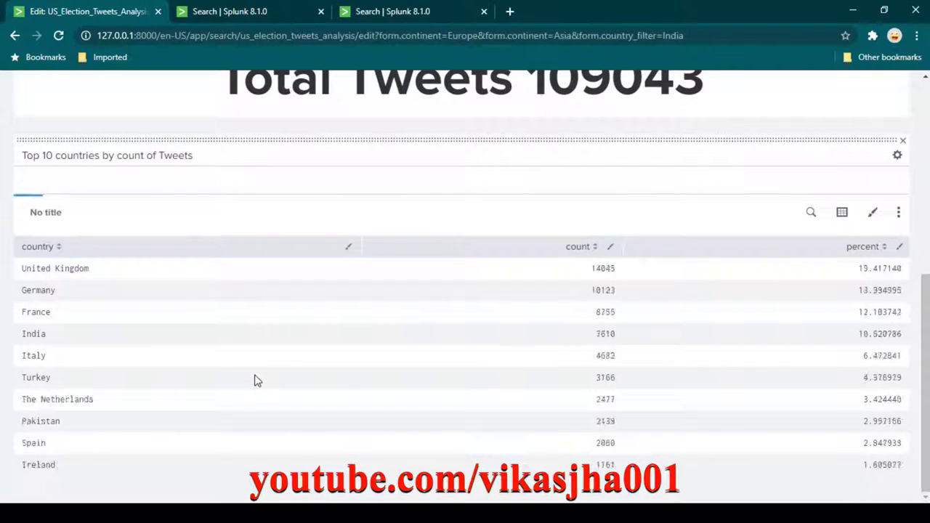
scroll(189, 392, up, 3)
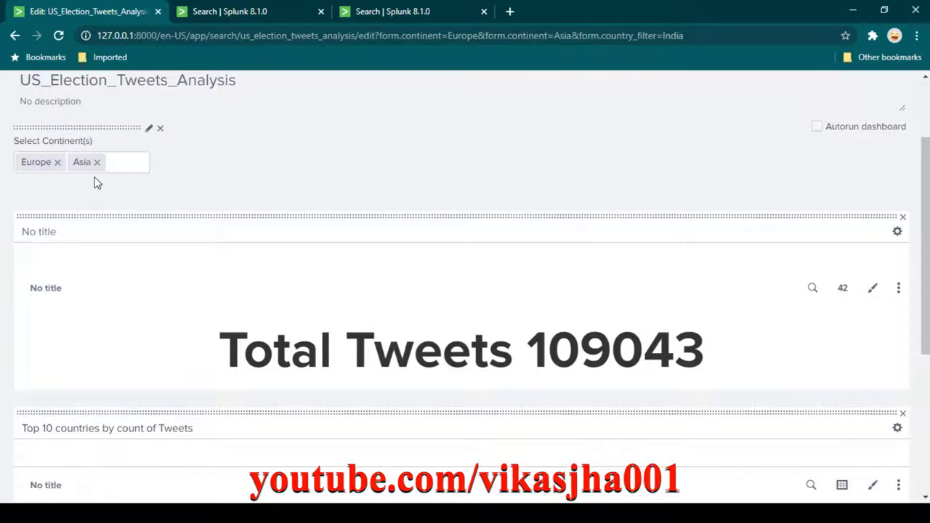
scroll(200, 215, down, 3)
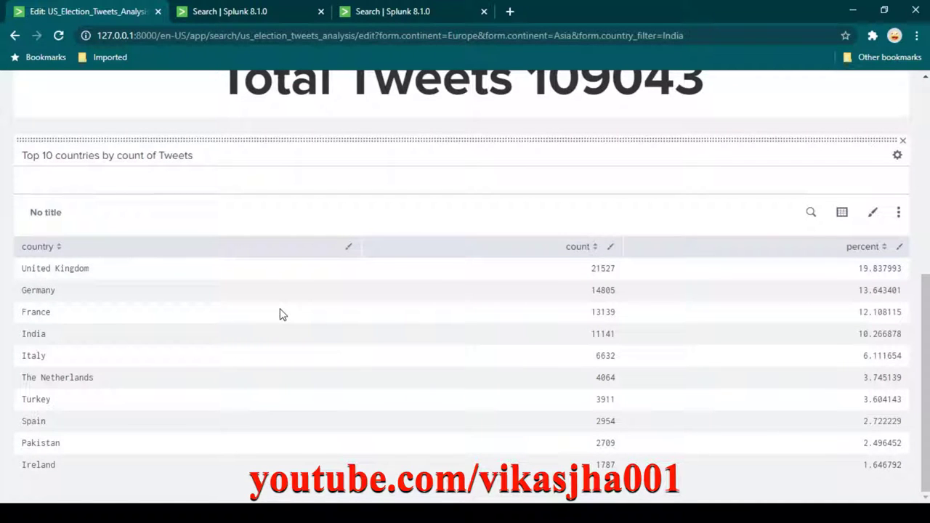
scroll(282, 314, up, 5)
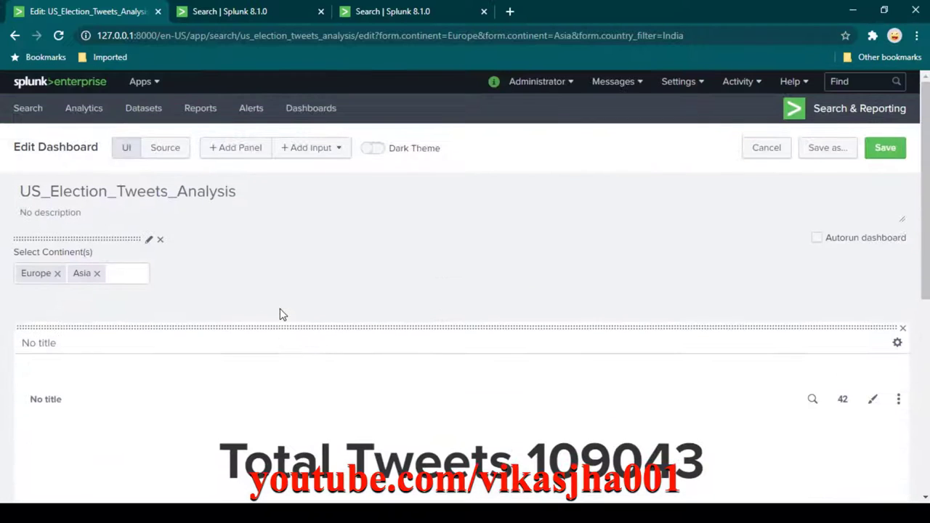
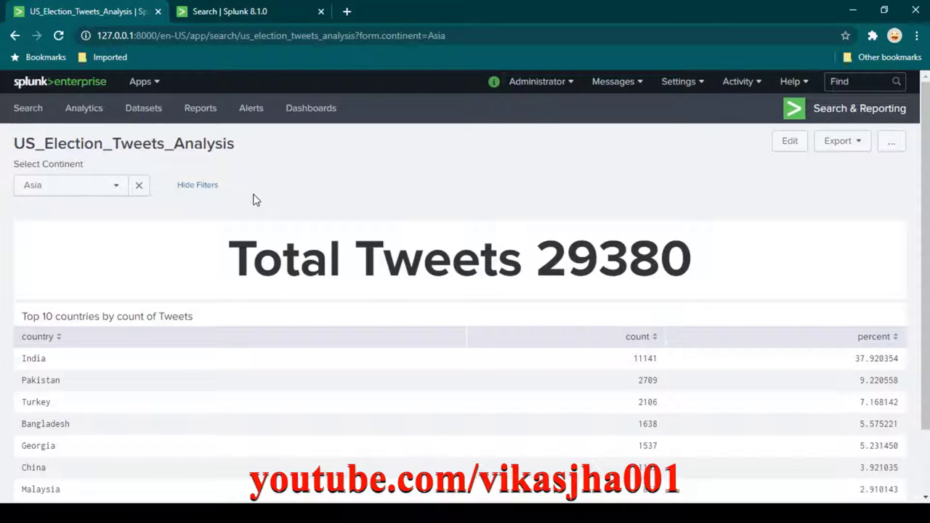
Look over the Select Continent choices without changing them, then return to the distinct-country search.
click(71, 192)
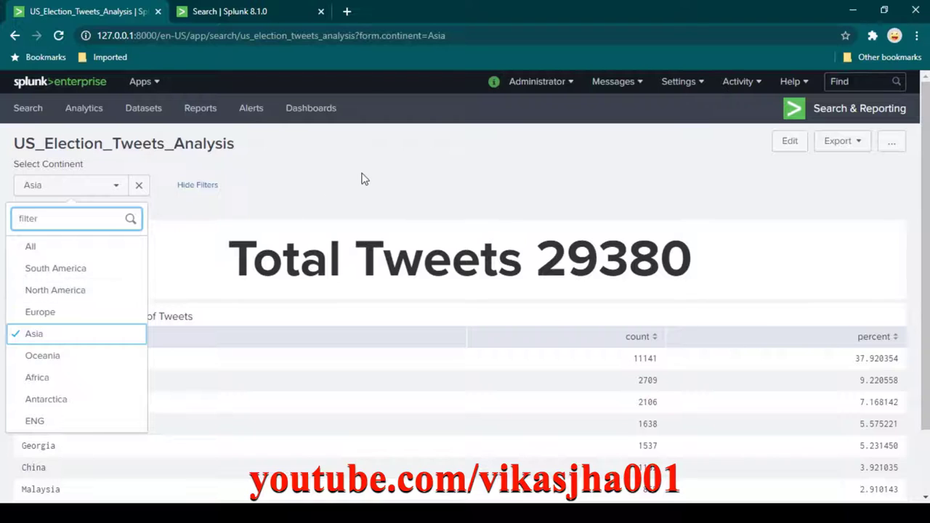
click(354, 145)
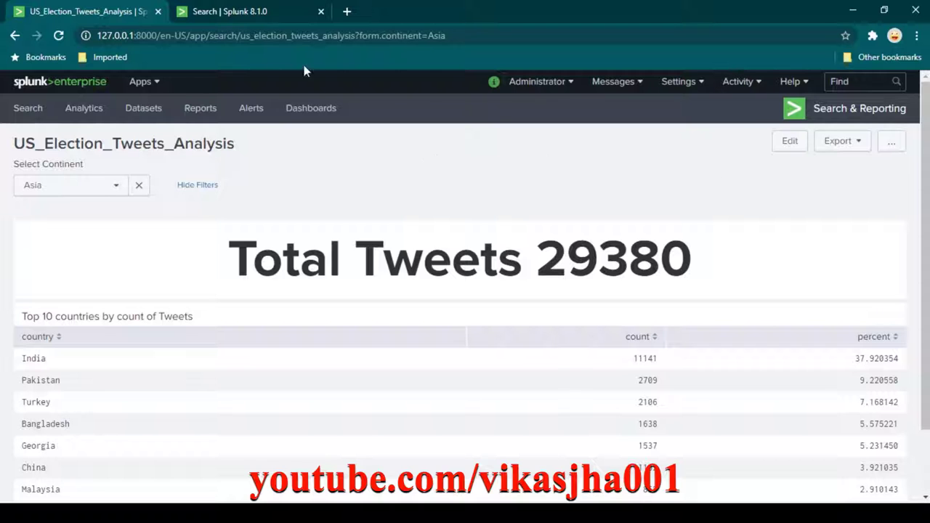
click(267, 16)
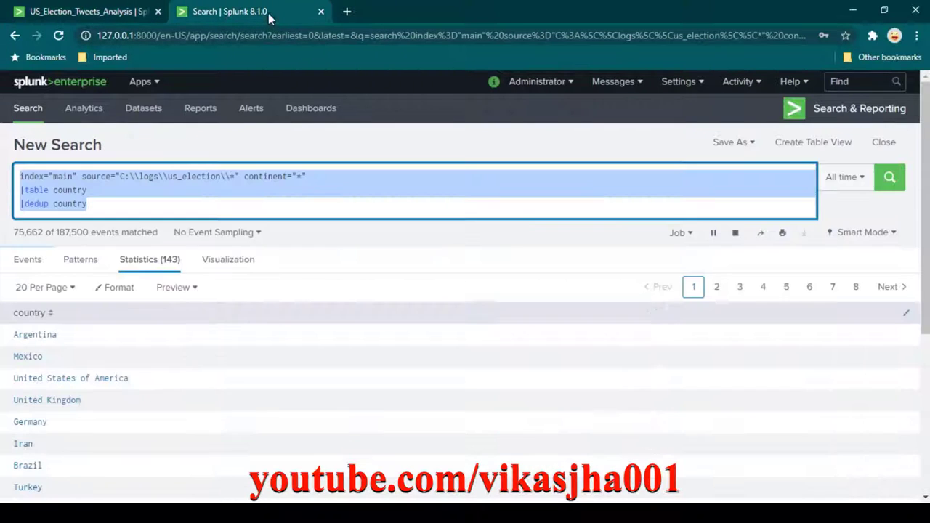
click(270, 207)
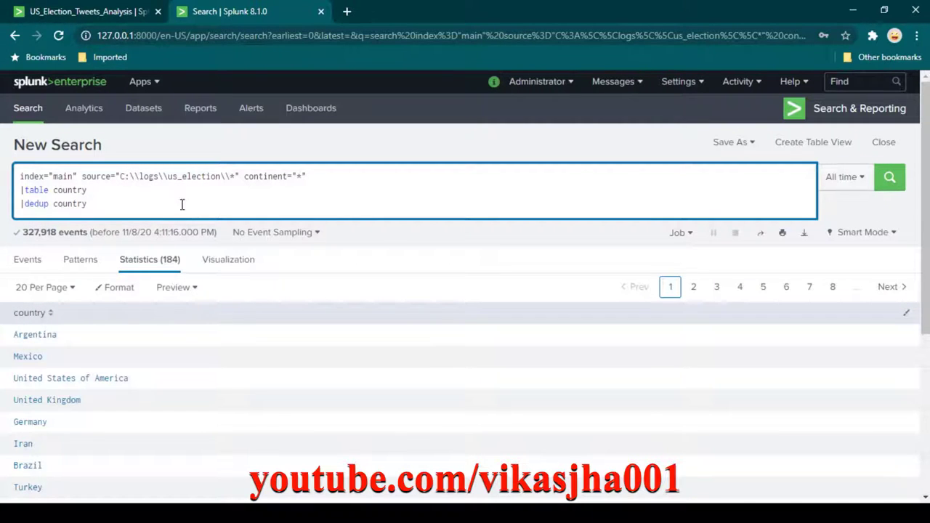
scroll(133, 378, down, 4)
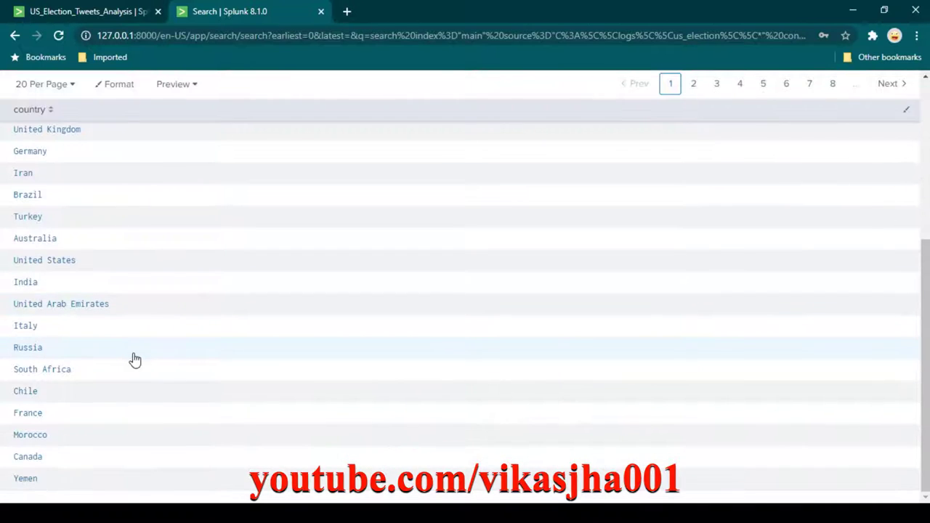
scroll(131, 359, up, 4)
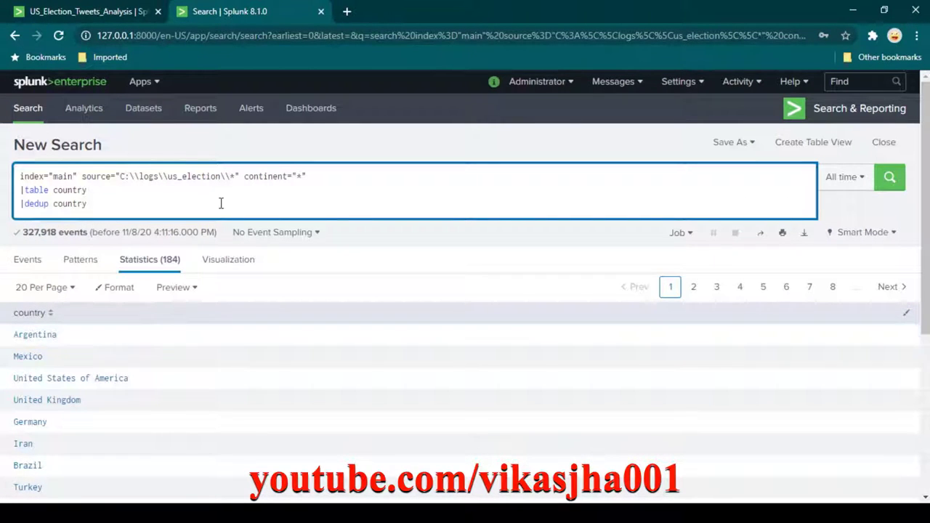
drag(324, 178, 240, 177)
click(303, 179)
click(87, 11)
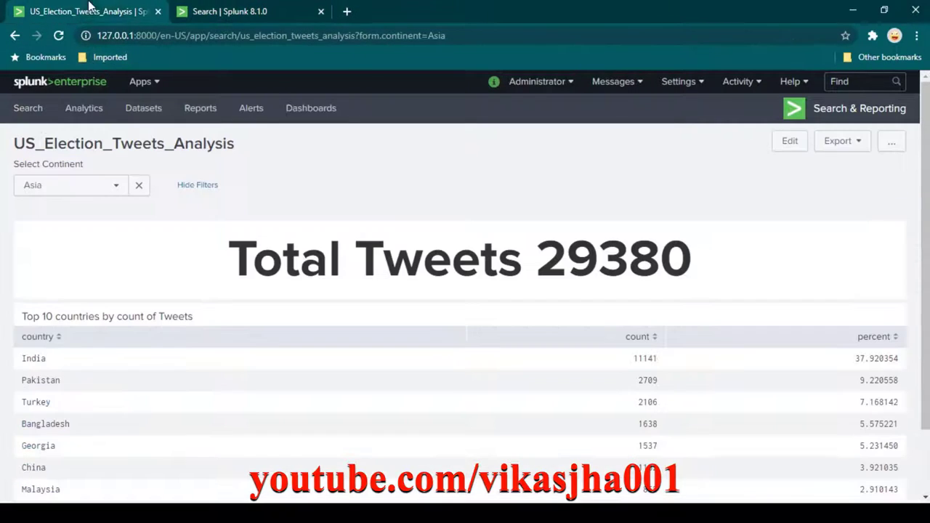
click(72, 185)
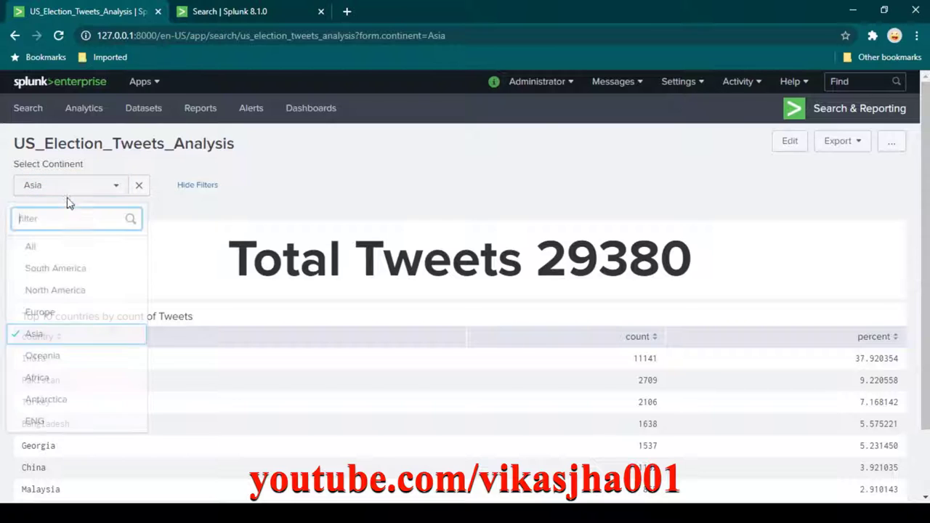
click(261, 15)
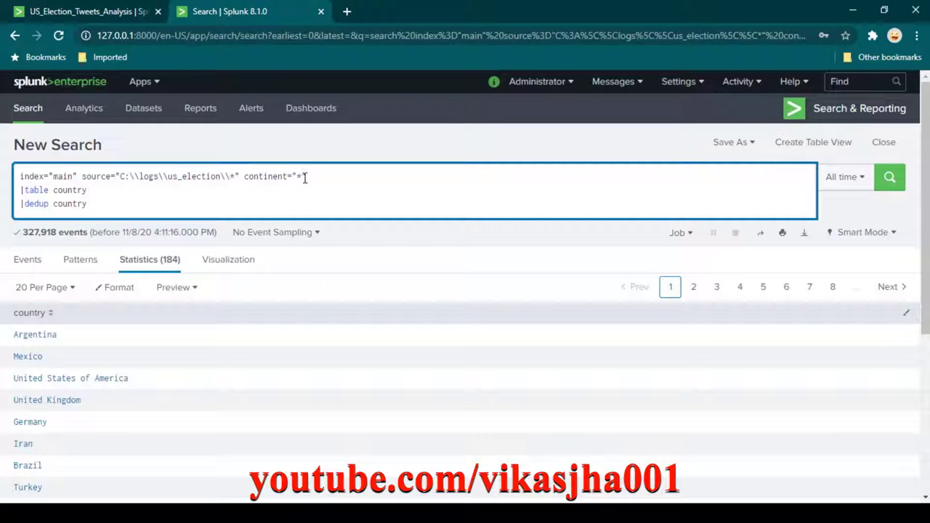
click(116, 17)
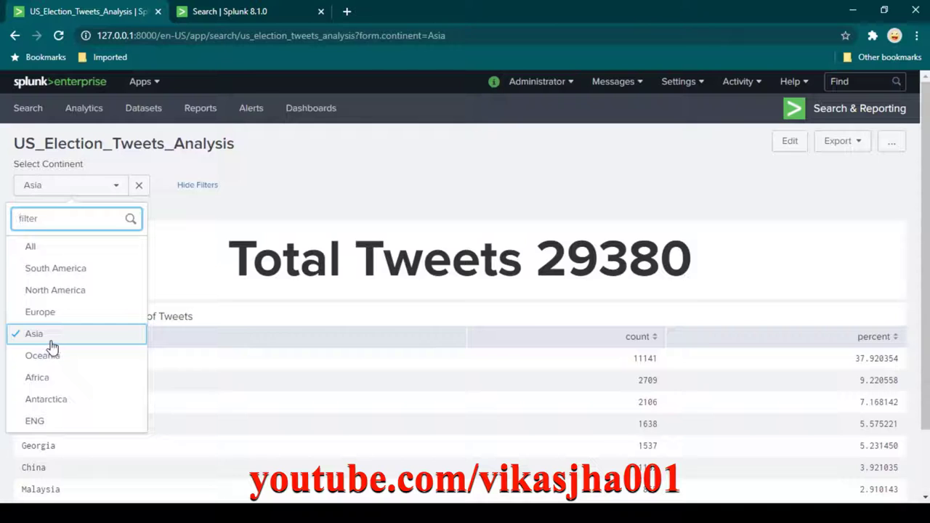
Run the country search with continent="Asia", returning 47 countries.
click(244, 21)
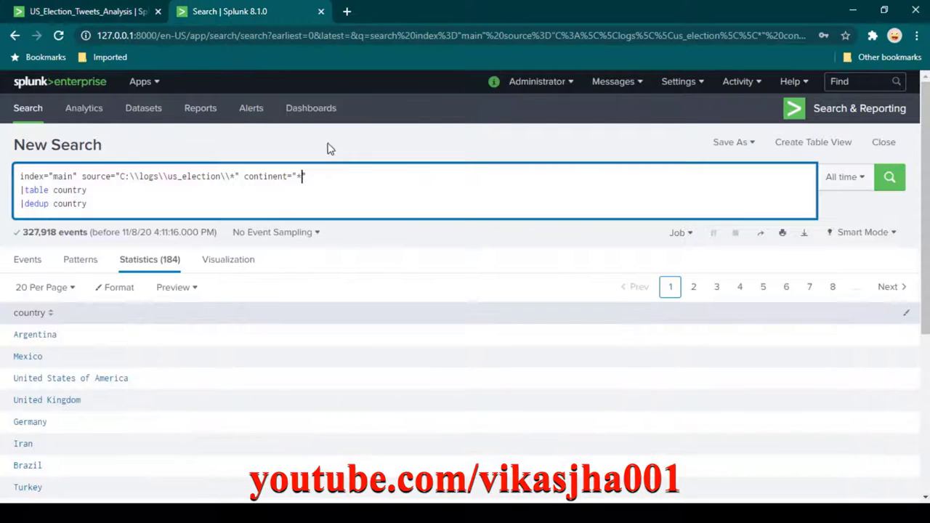
key(BackSpace)
key(shift+Return)
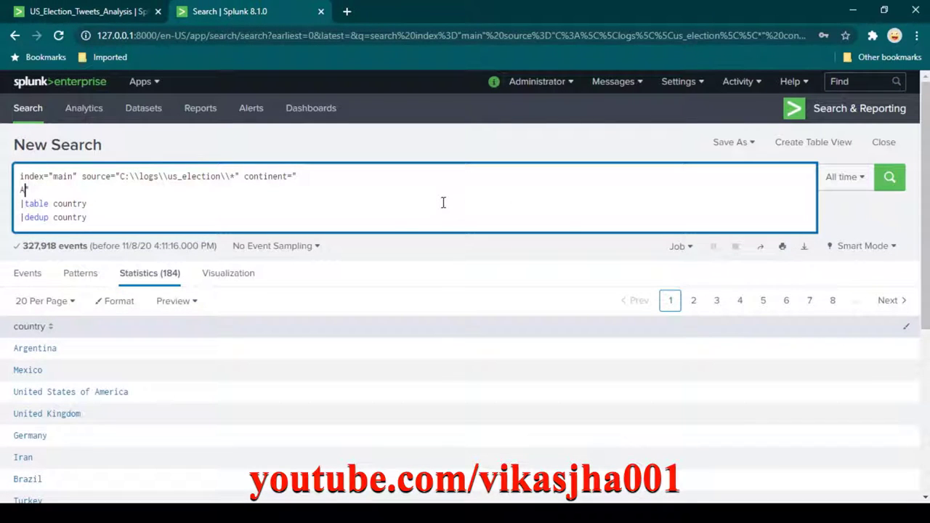
key(BackSpace)
text(Asia)
key(Return)
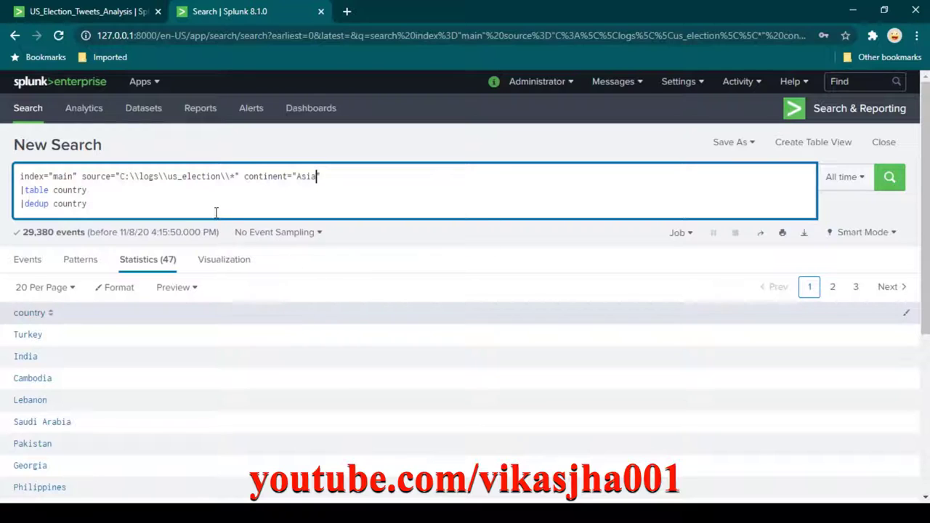
Restore the continent value to "*", select the whole query, and go to the dashboard.
double_click(307, 178)
text(*)
key(ctrl+a)
key(ctrl+c)
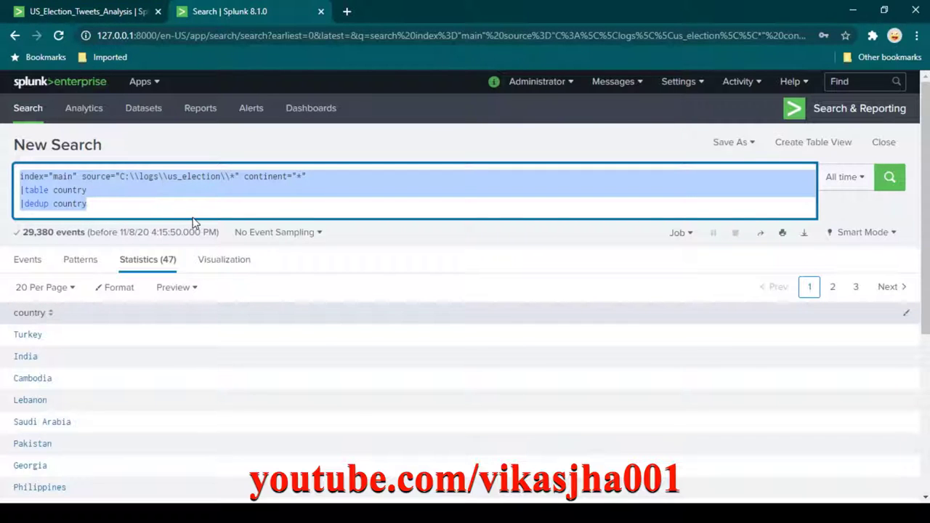
click(106, 14)
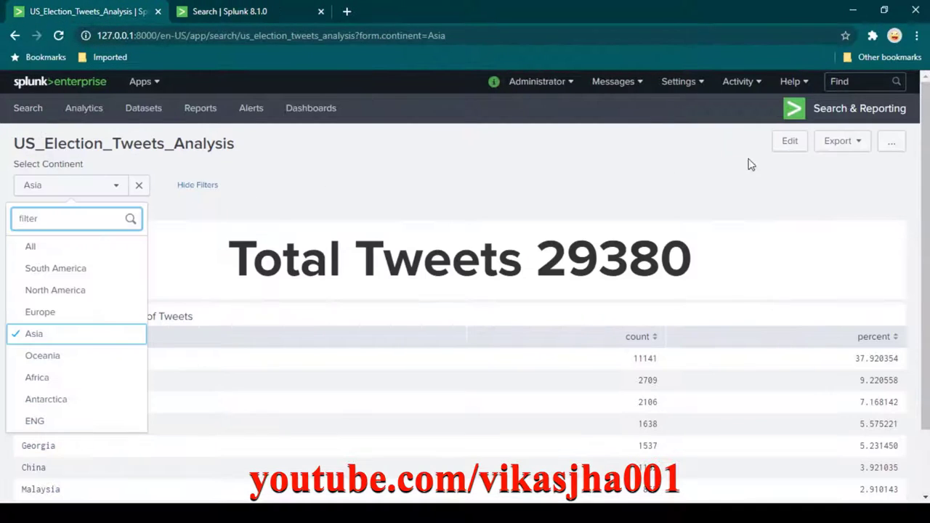
Add a dropdown input to the dashboard and label it 'Select country'.
click(772, 146)
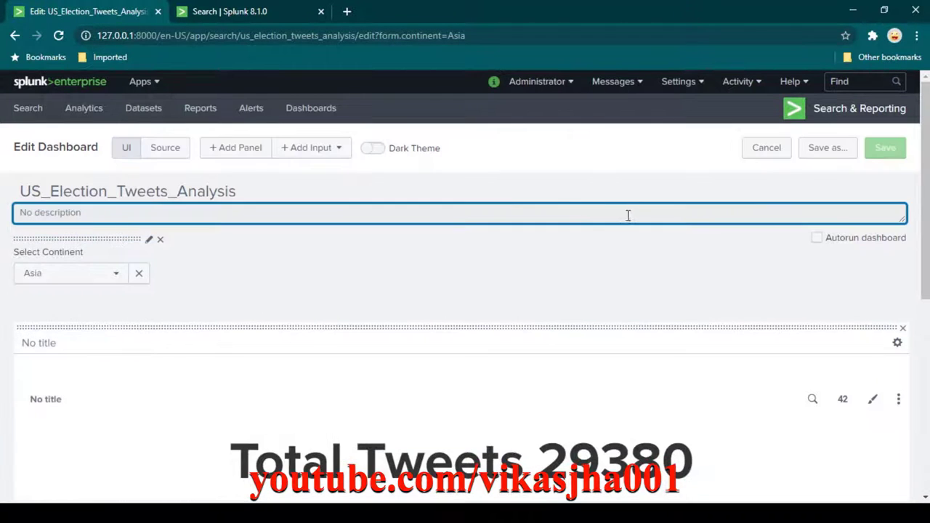
click(331, 153)
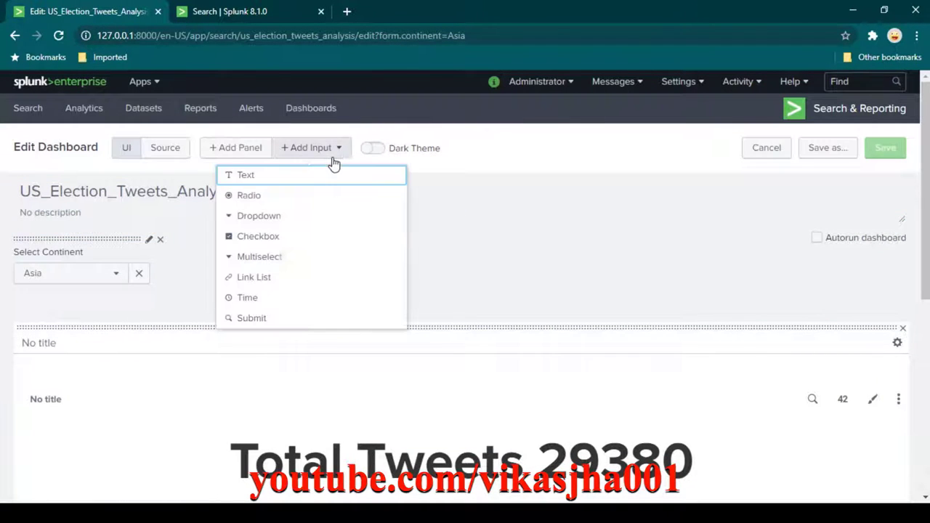
click(290, 221)
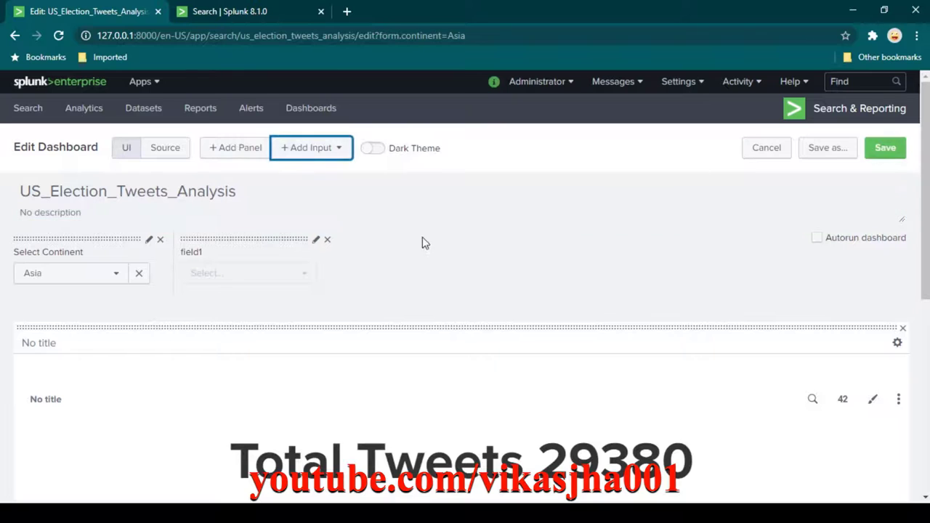
click(316, 242)
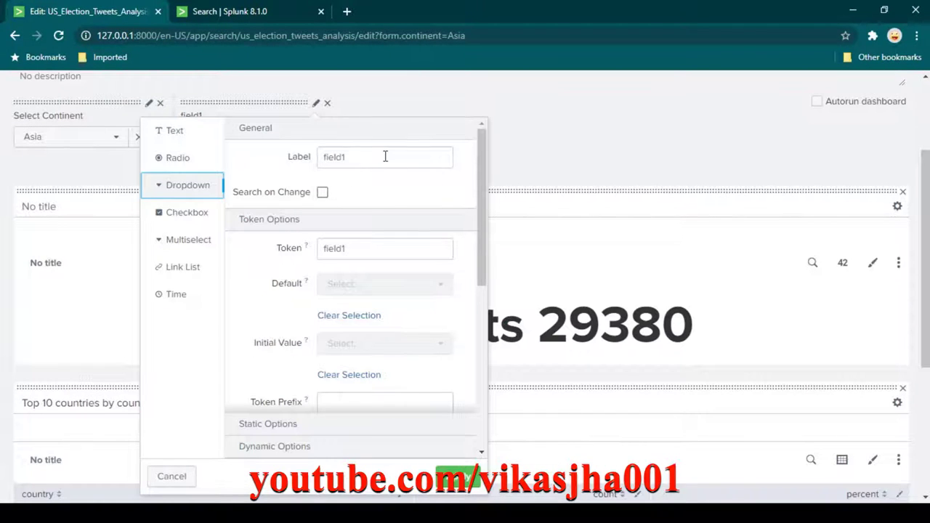
double_click(385, 156)
text(Select country)
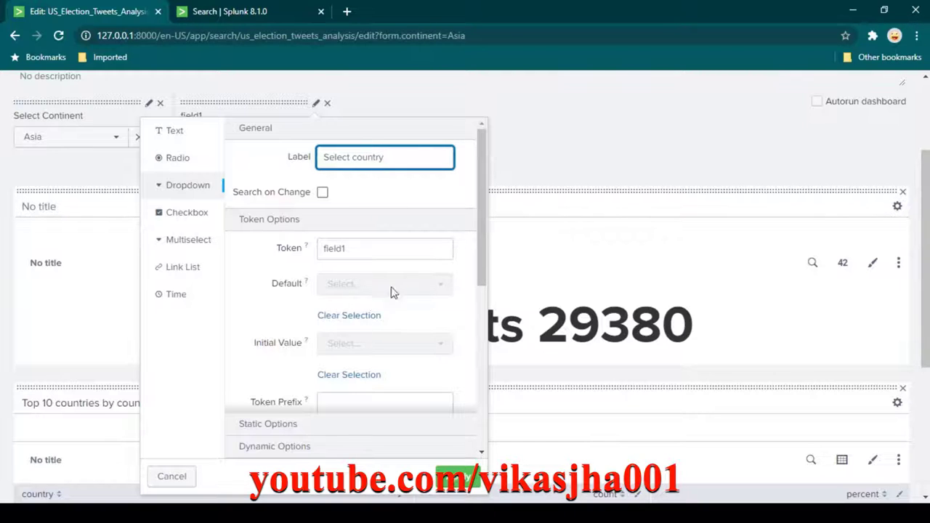
Rename the new dropdown's token from field1 to country_filter.
scroll(364, 241, down, 1)
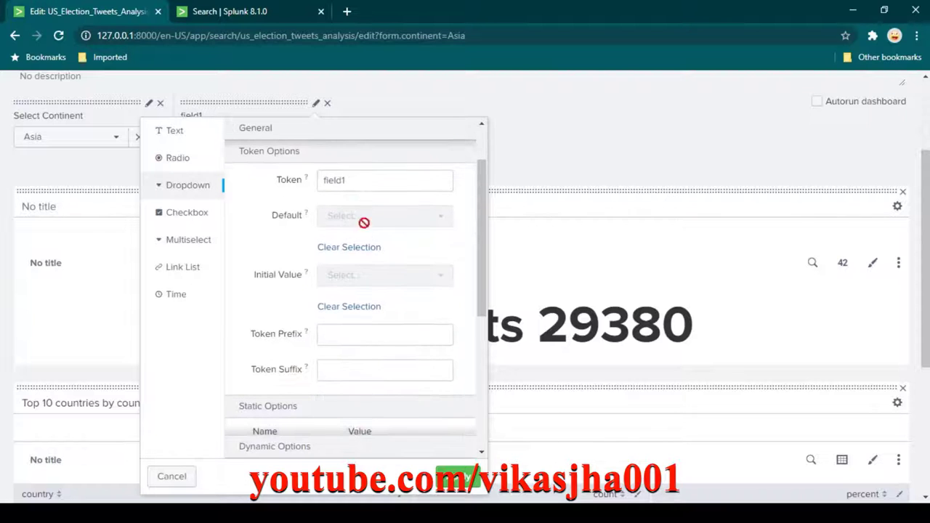
click(372, 181)
scroll(377, 187, up, 1)
double_click(360, 252)
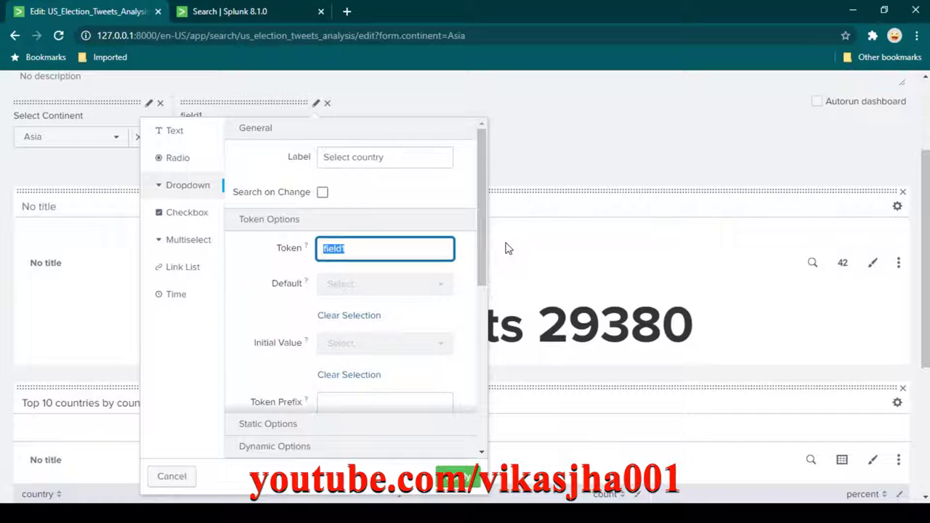
text(cou)
key(ctrl+a)
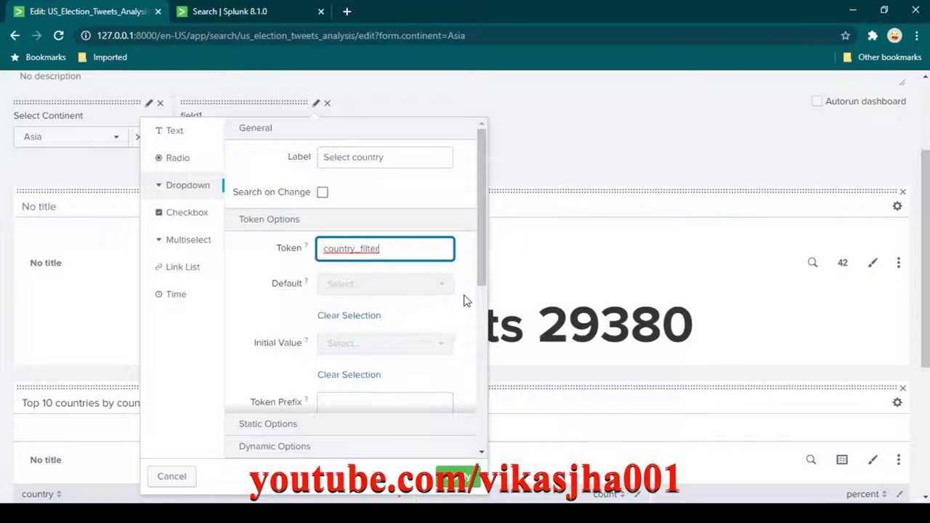
scroll(459, 311, down, 2)
scroll(460, 310, down, 3)
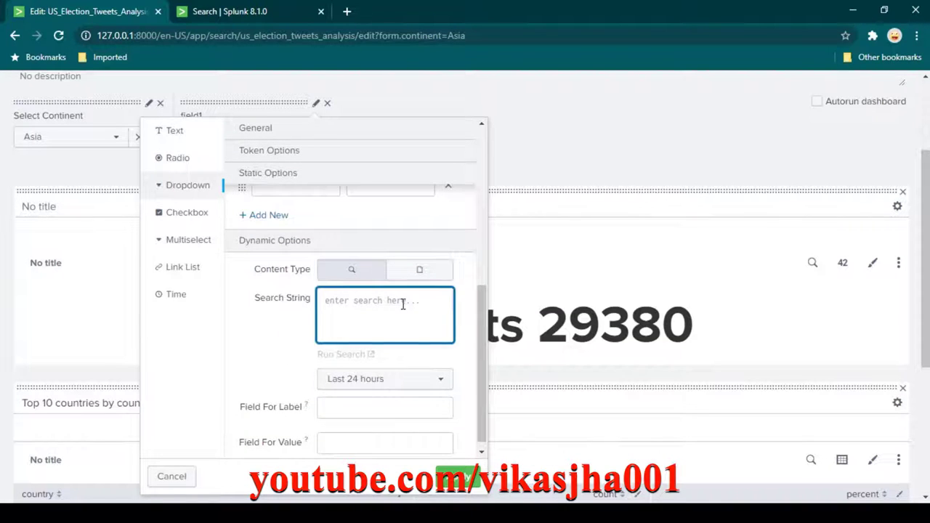
Paste the country search as the dropdown's search string with an All time range.
key(ctrl+v)
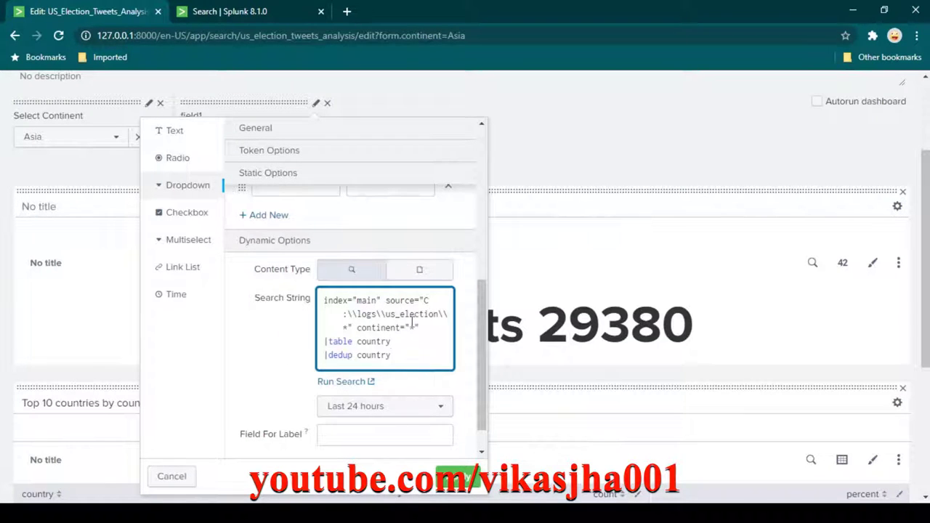
scroll(406, 332, down, 1)
click(432, 367)
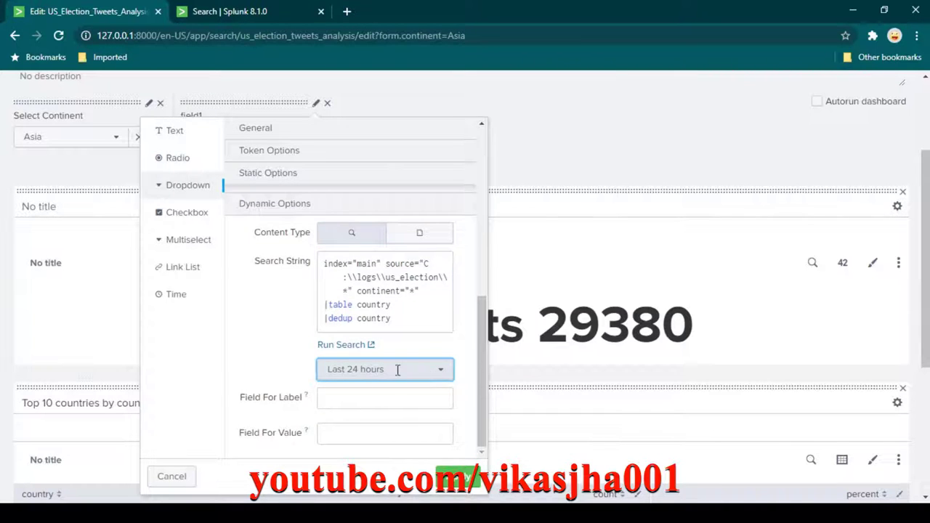
click(405, 368)
click(549, 132)
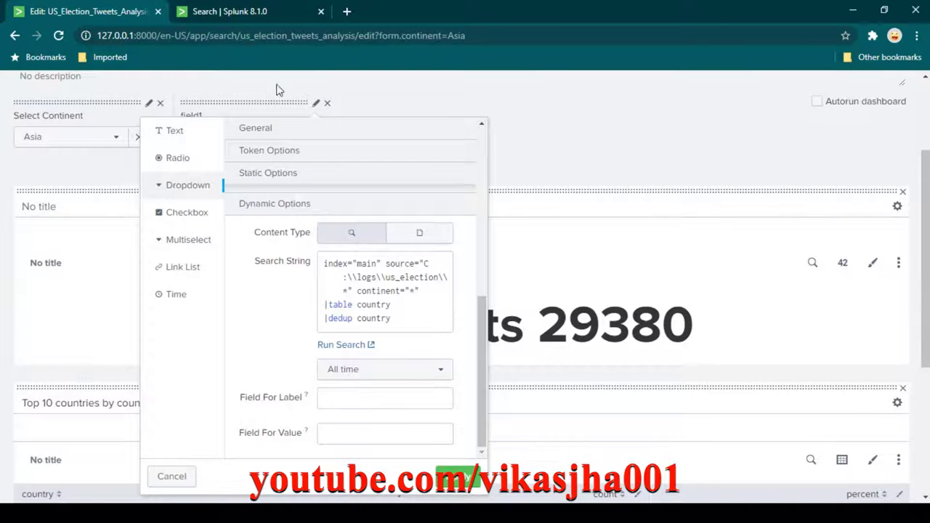
Set Field For Label and Field For Value to country and apply the dropdown.
click(247, 14)
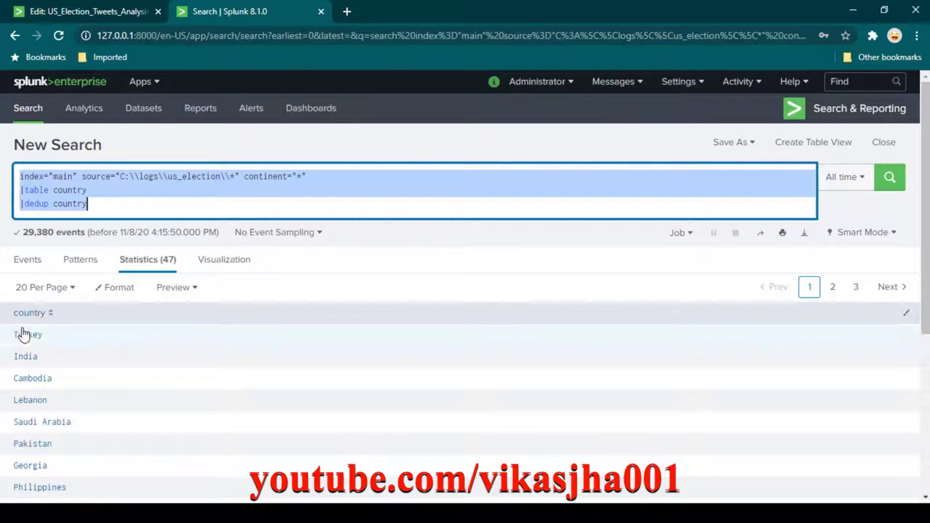
click(85, 15)
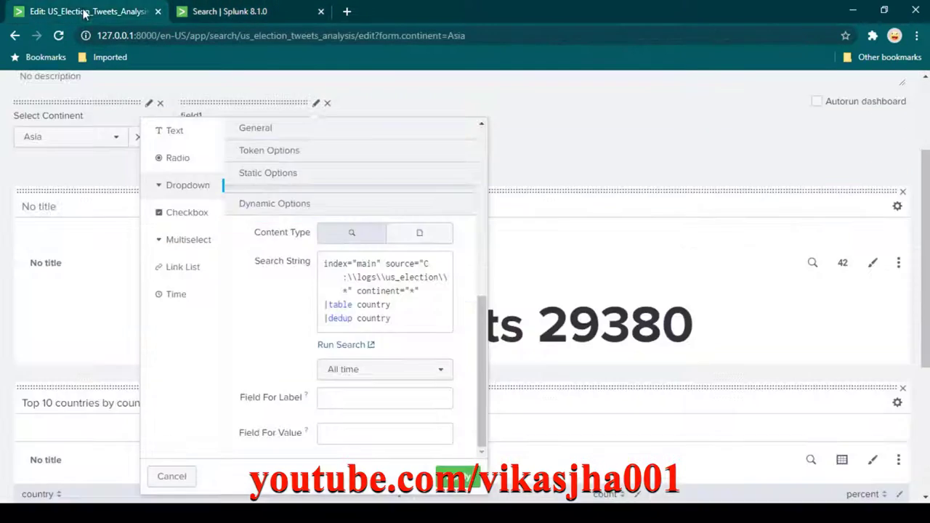
click(409, 398)
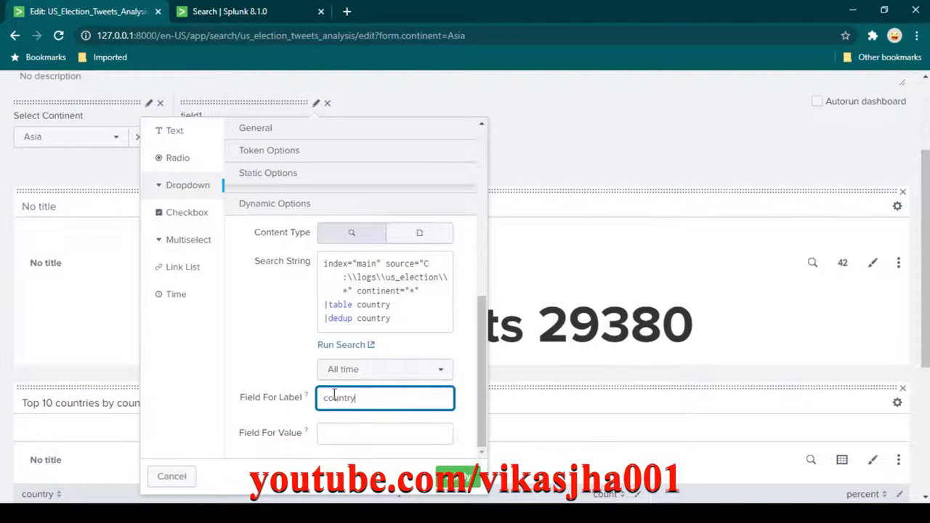
click(263, 19)
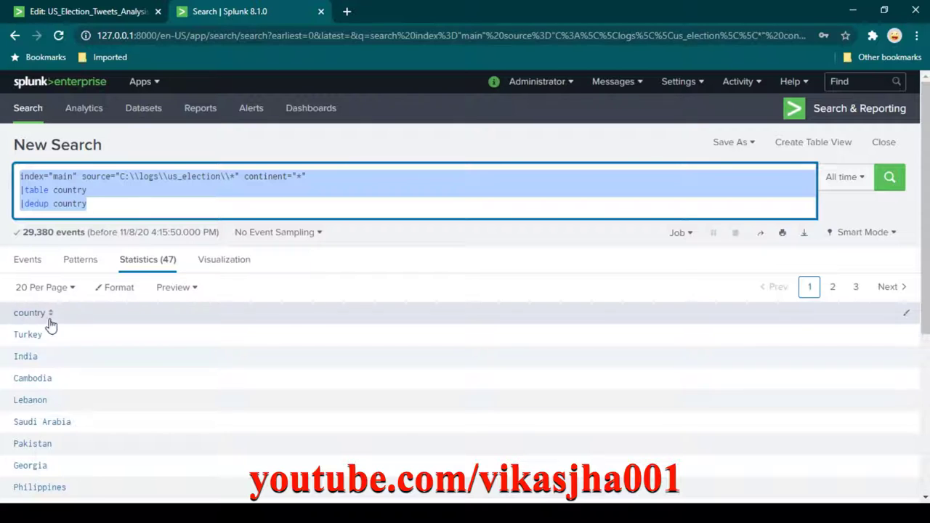
click(98, 17)
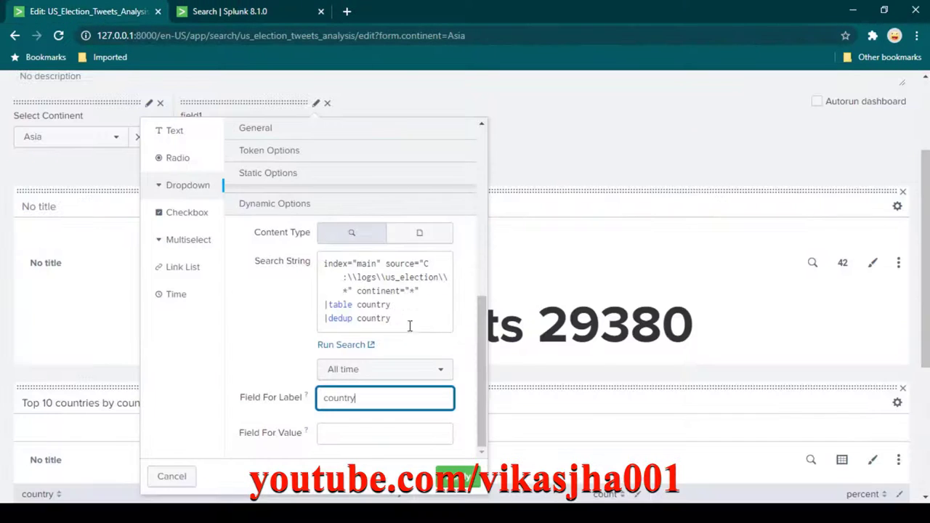
key(Tab)
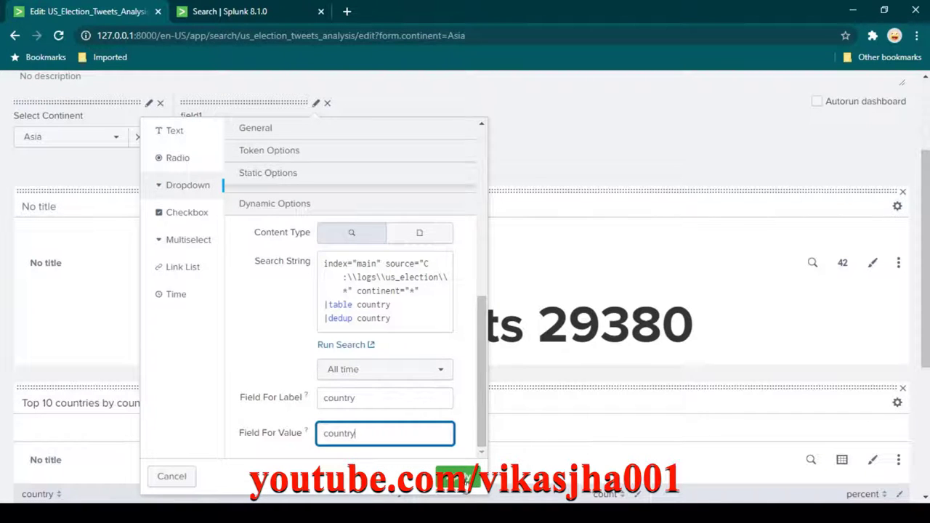
click(458, 477)
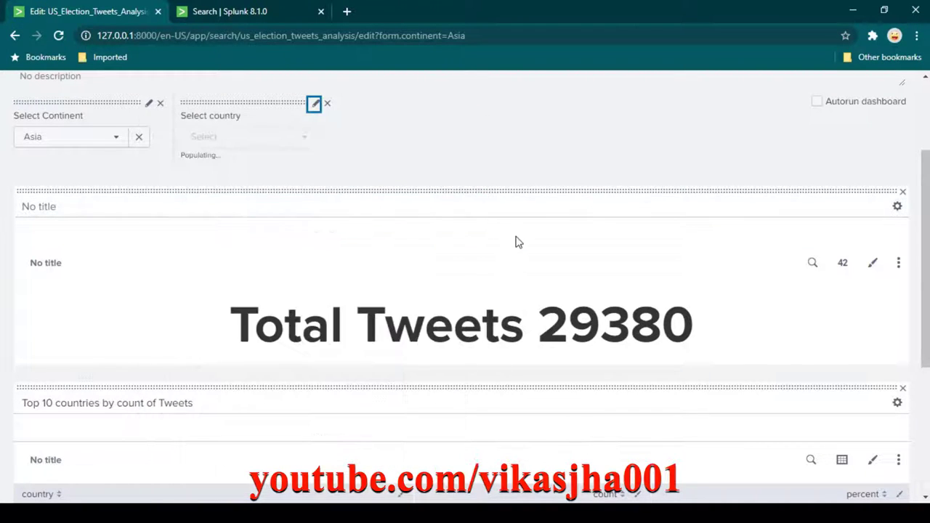
scroll(350, 238, up, 3)
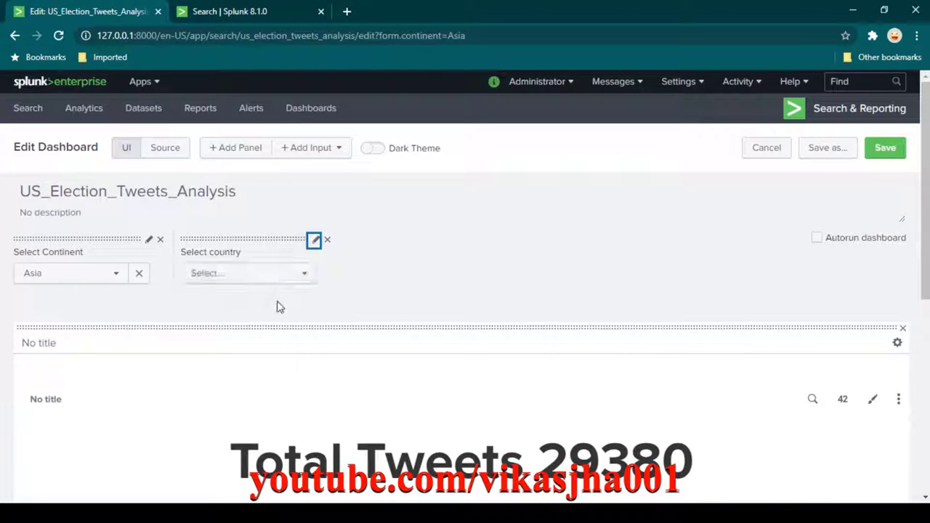
click(308, 286)
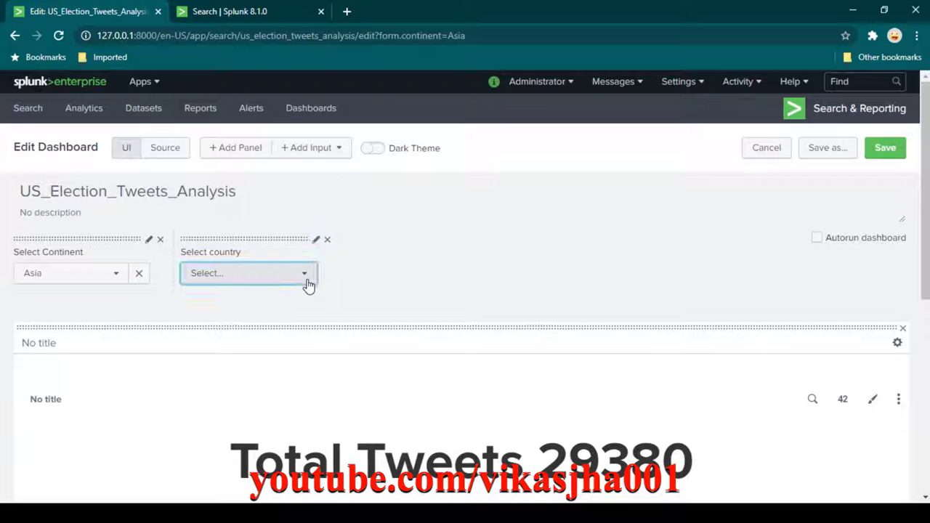
click(308, 286)
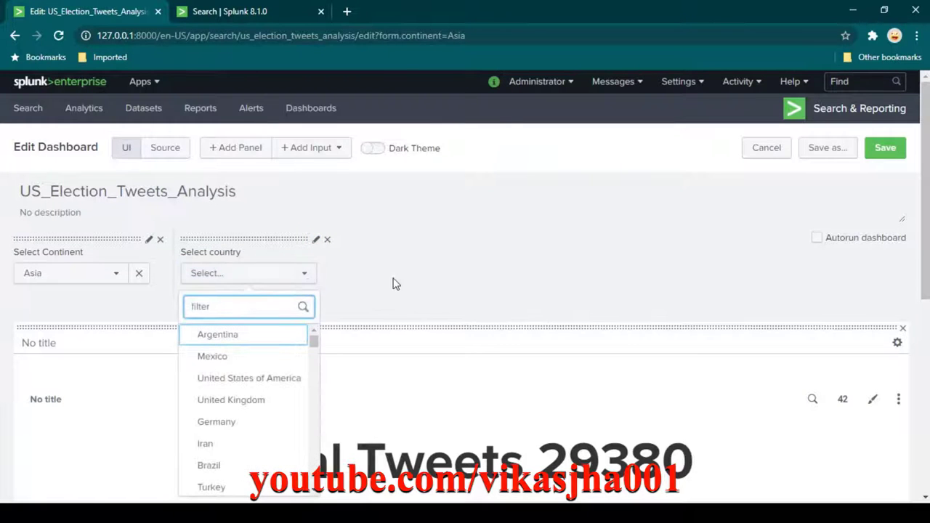
scroll(385, 291, down, 3)
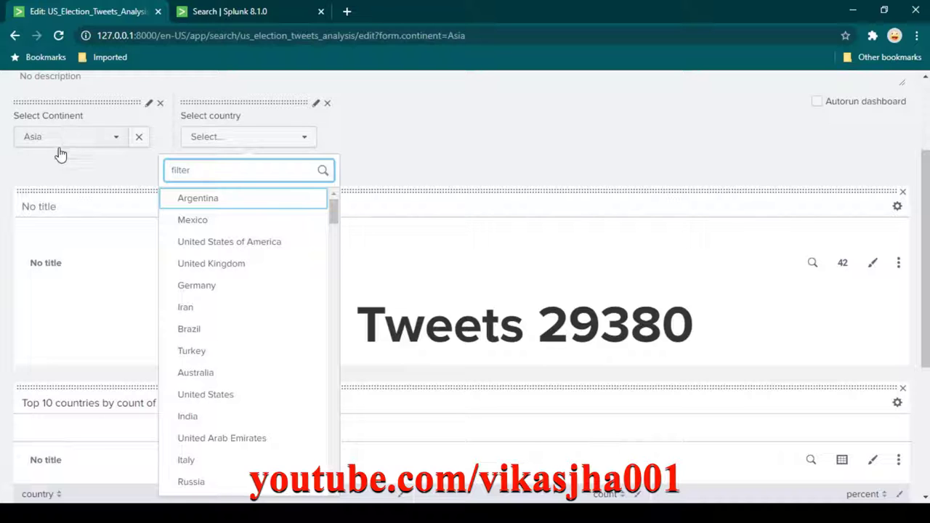
click(447, 158)
scroll(363, 247, up, 2)
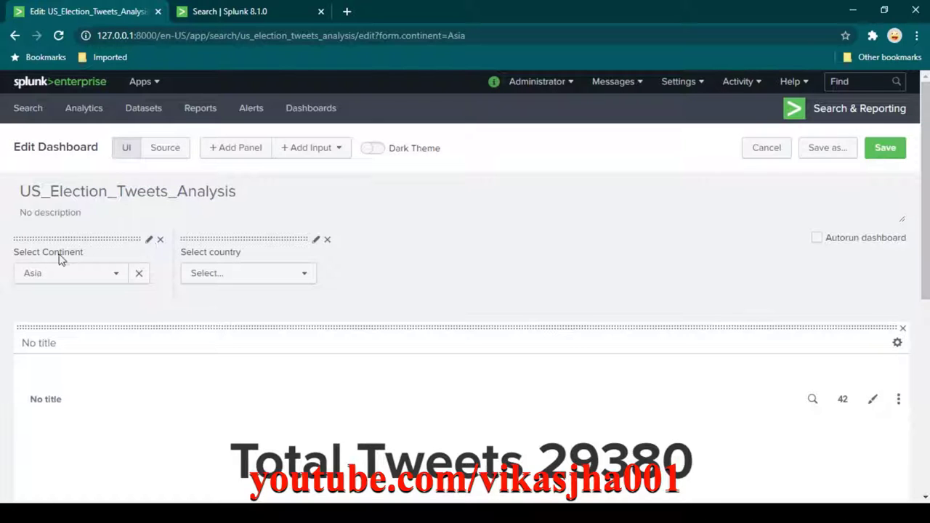
click(149, 242)
Confirm the continent input's token is named continent, closing its settings unchanged.
click(250, 246)
double_click(266, 253)
click(264, 252)
drag(264, 251, 188, 253)
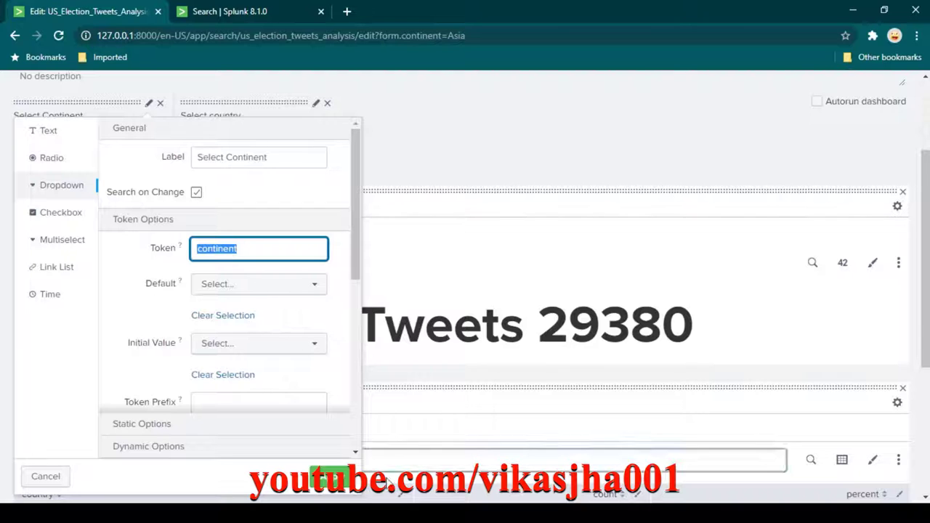
click(331, 478)
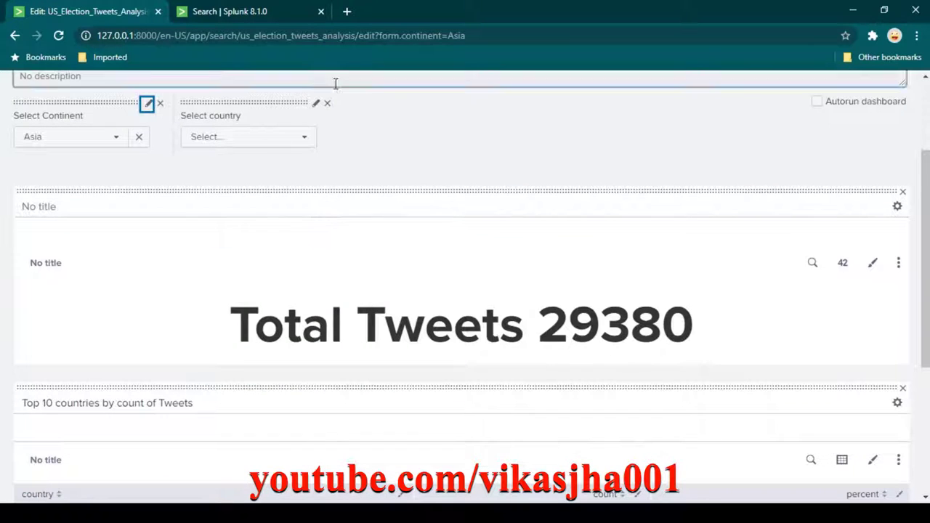
Change the Select country search string's filter to continent="$continent$".
click(316, 102)
scroll(368, 317, up, 2)
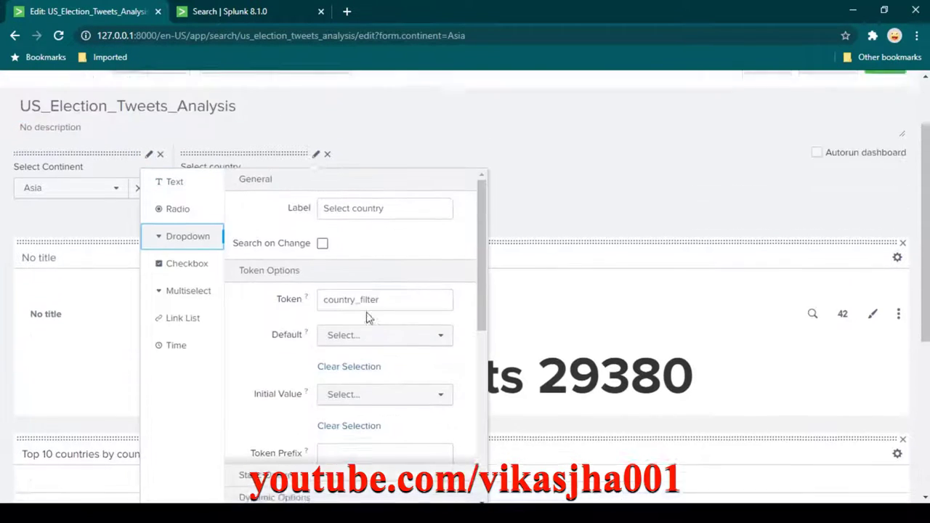
scroll(394, 360, down, 8)
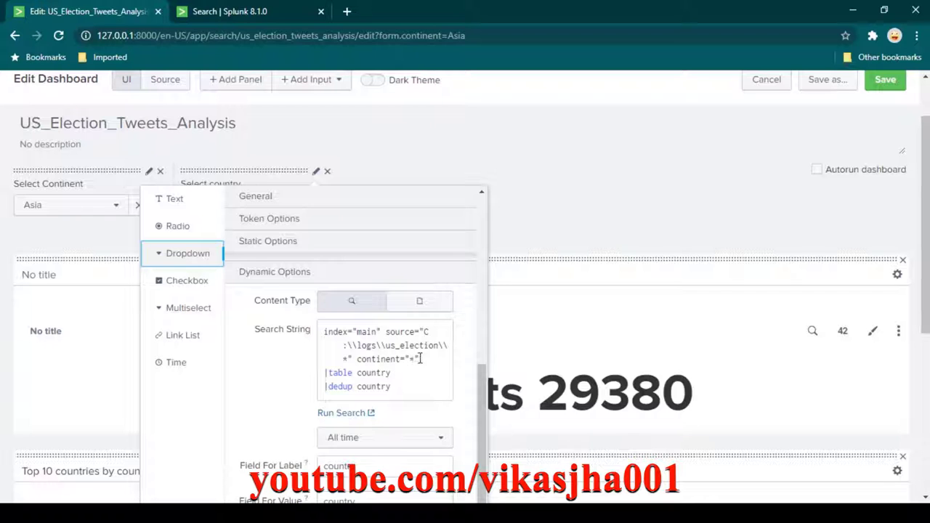
click(408, 369)
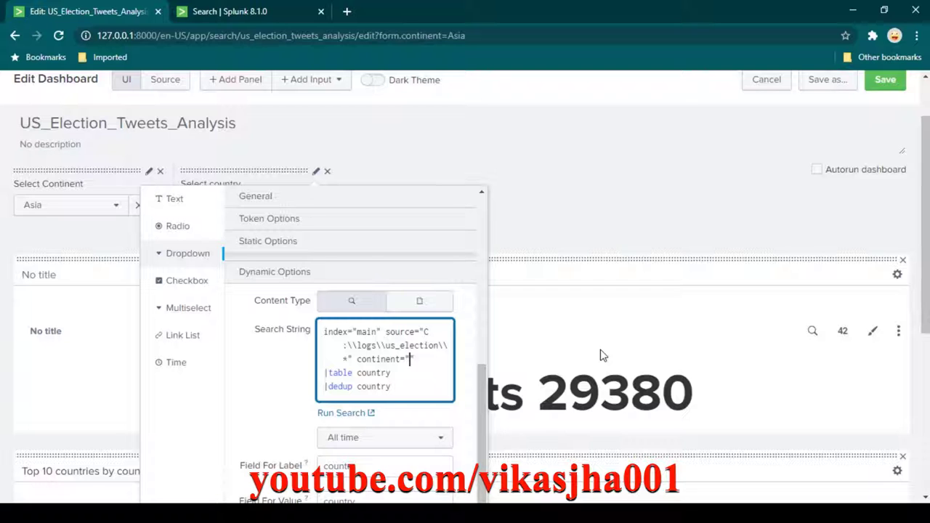
text(nt$)
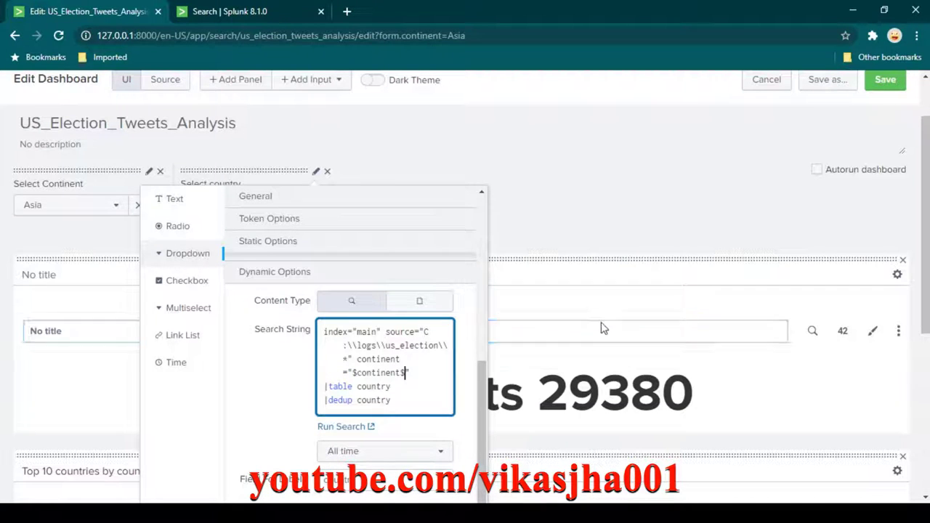
scroll(606, 327, down, 1)
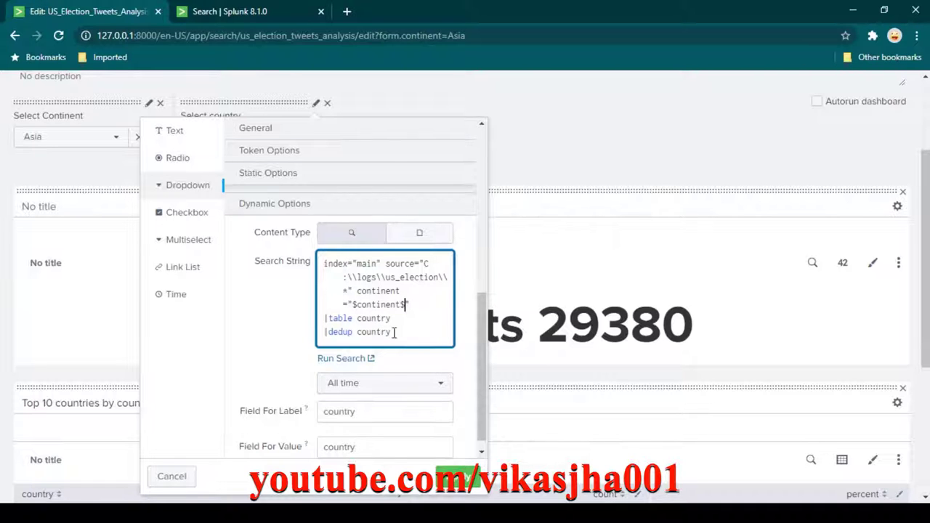
Test the country search with continent Asia, then return to the input settings.
click(241, 18)
click(295, 195)
click(297, 175)
text(Asia)
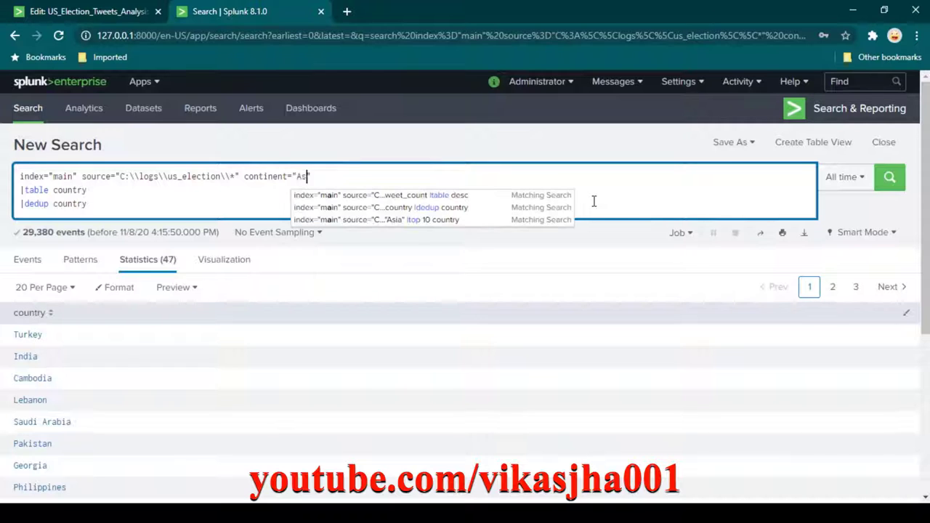
click(453, 301)
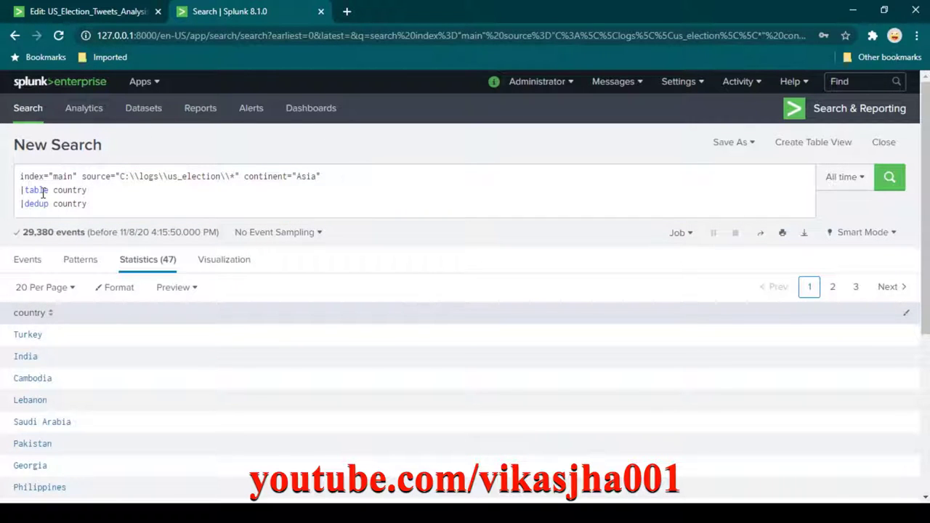
click(100, 10)
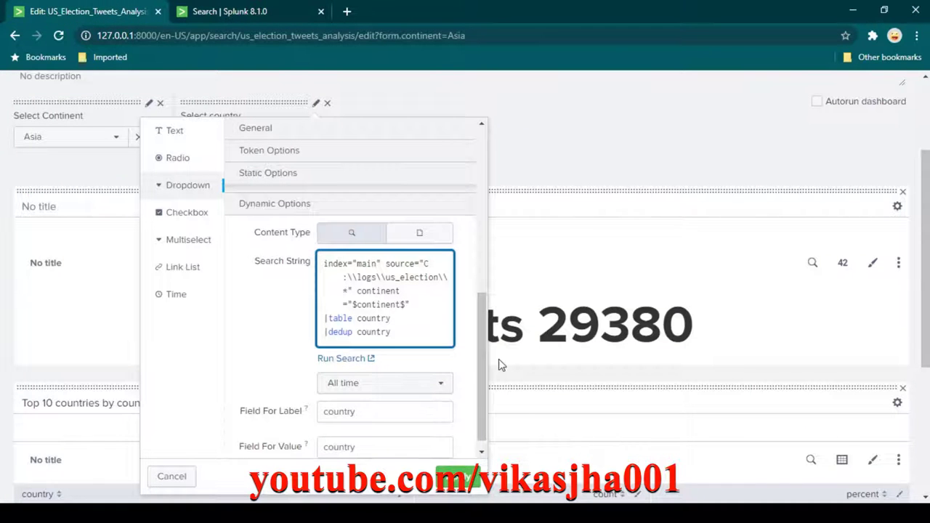
Apply the updated country input and choose Europe as the continent.
click(457, 476)
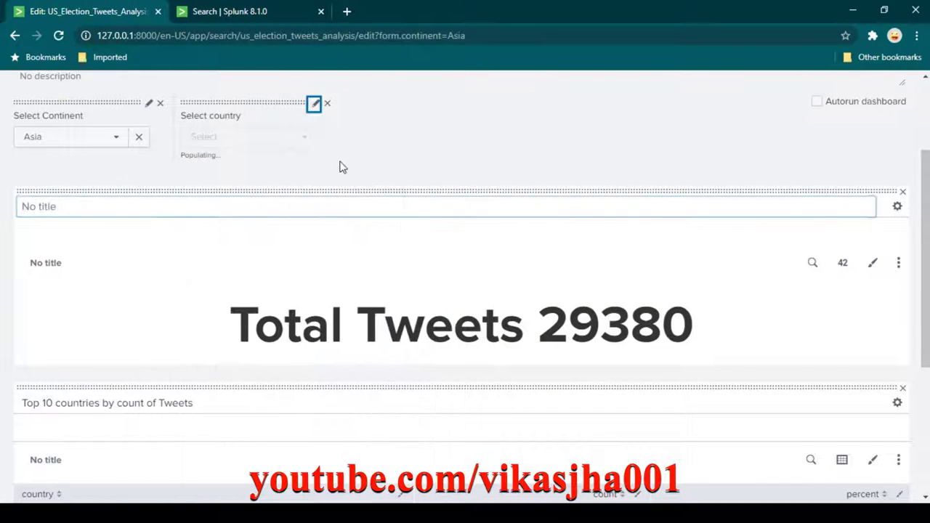
scroll(361, 369, up, 2)
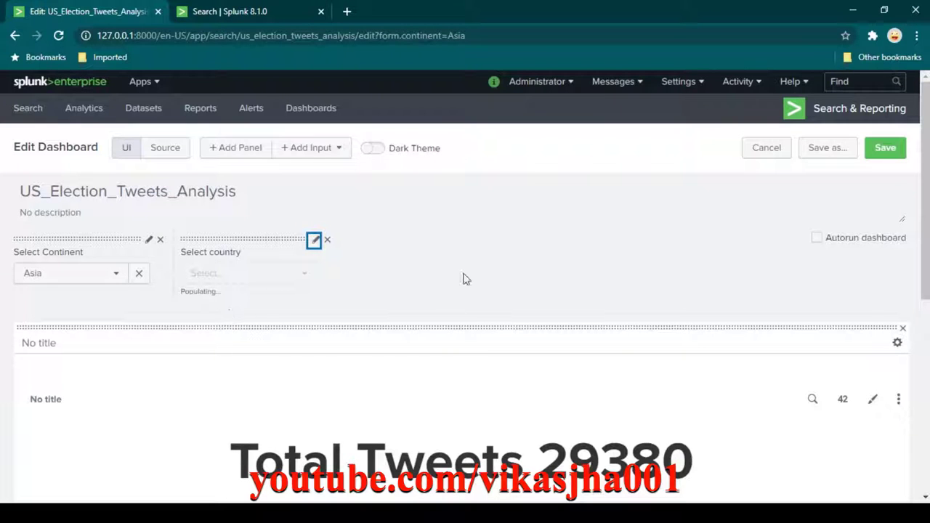
scroll(464, 276, down, 2)
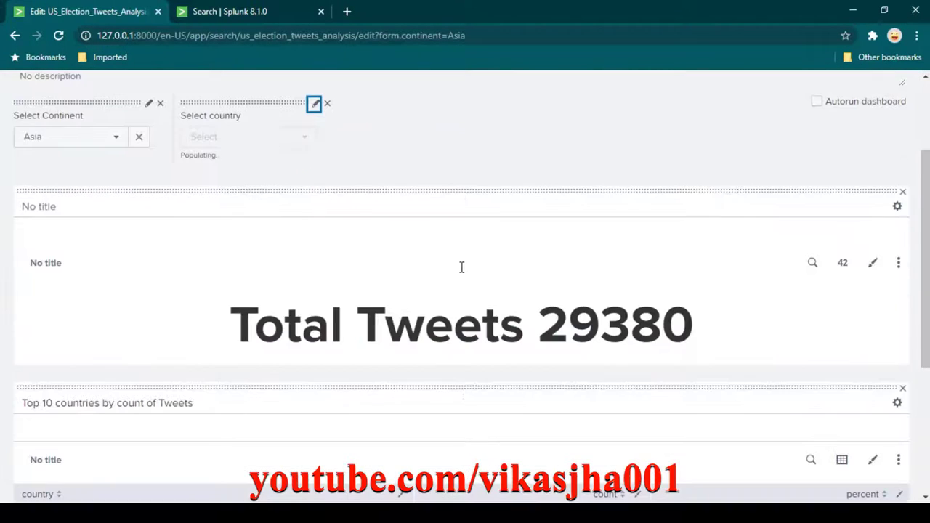
click(73, 138)
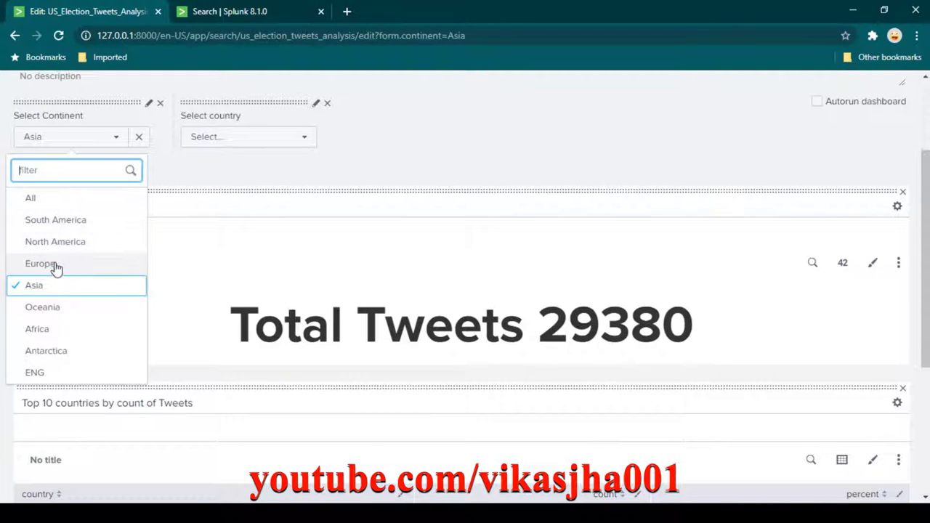
click(137, 258)
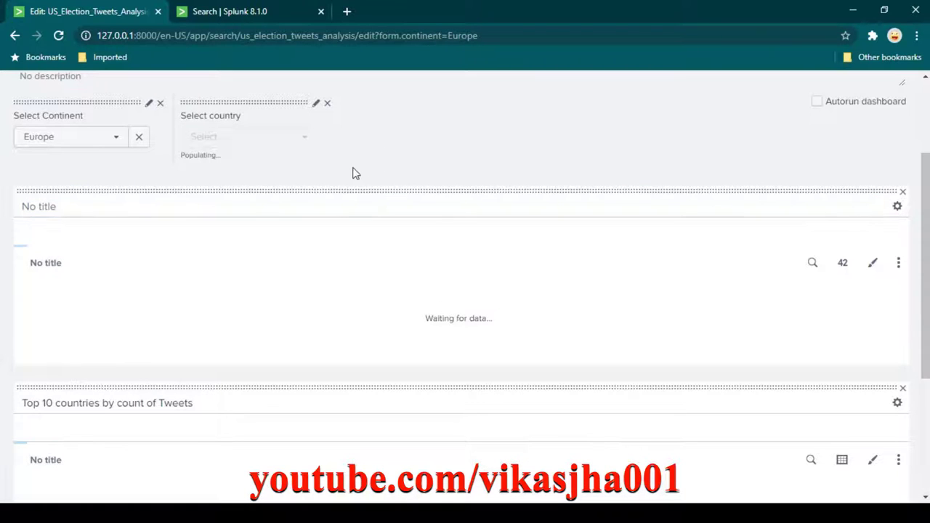
scroll(355, 173, up, 3)
scroll(300, 258, down, 1)
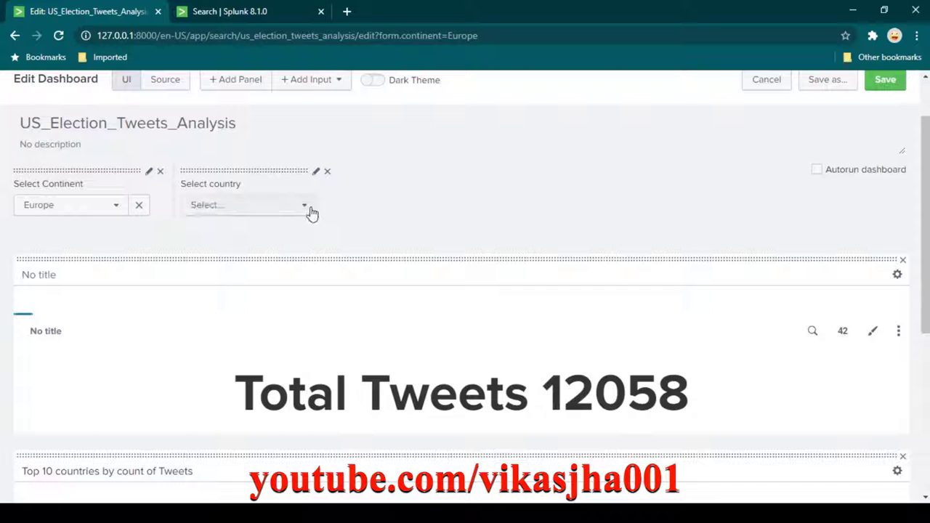
Check the European countries offered, then switch the continent back to Asia.
click(303, 212)
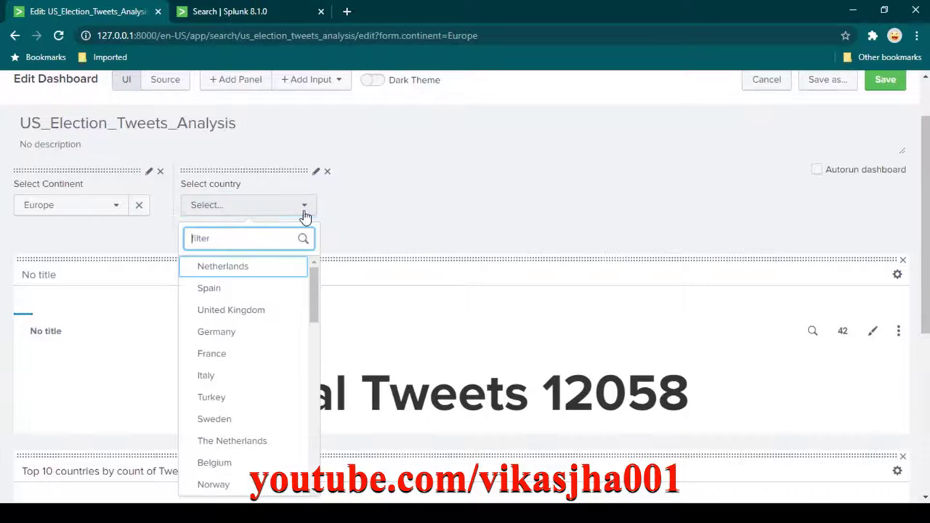
scroll(268, 334, down, 10)
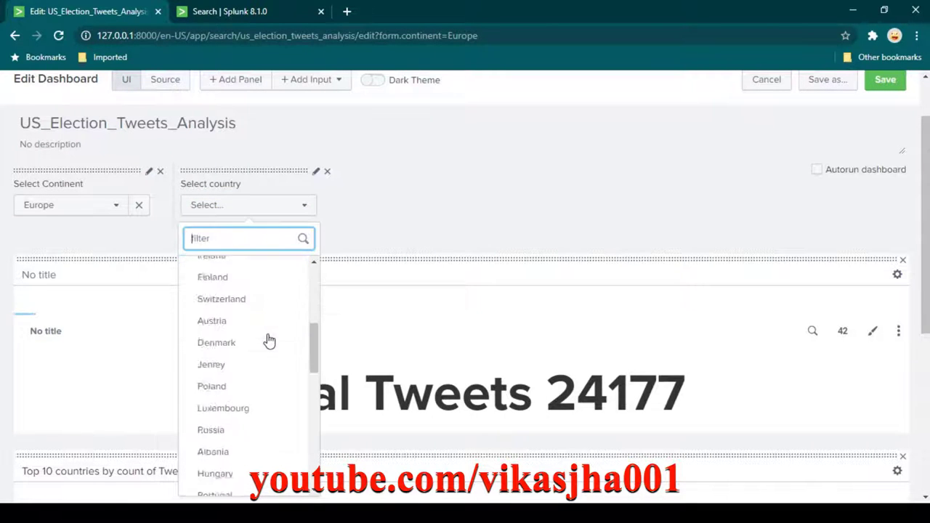
scroll(266, 338, down, 3)
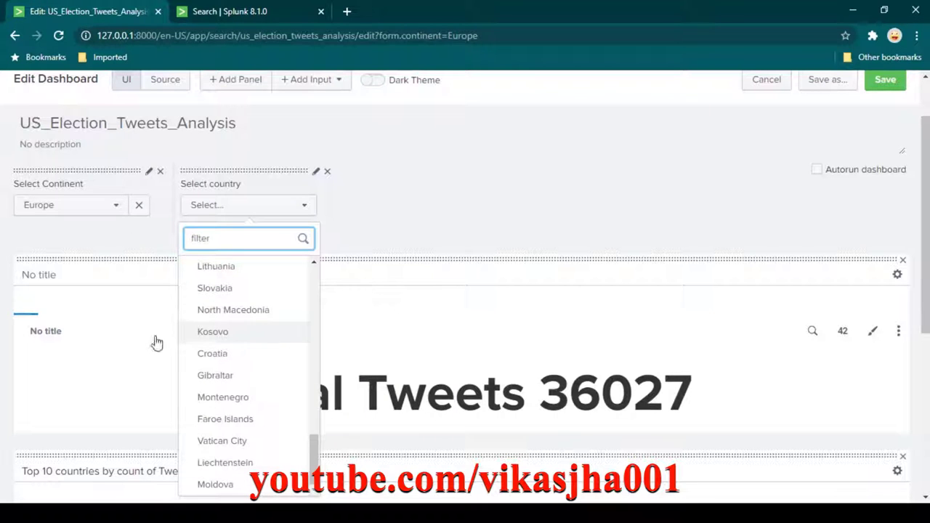
click(109, 210)
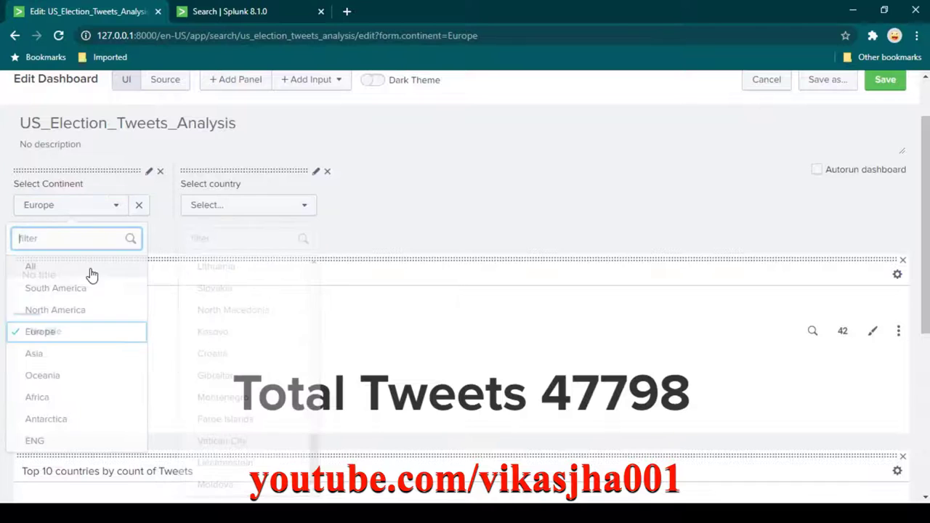
click(64, 353)
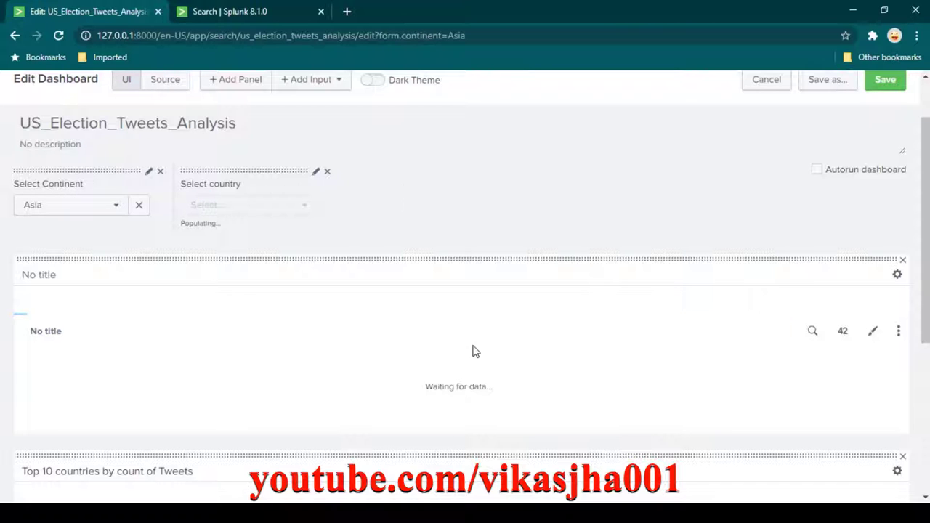
Review the Asian country list, close it unchosen, and reach the Total Tweets panel's search.
click(377, 331)
scroll(385, 310, down, 2)
click(354, 249)
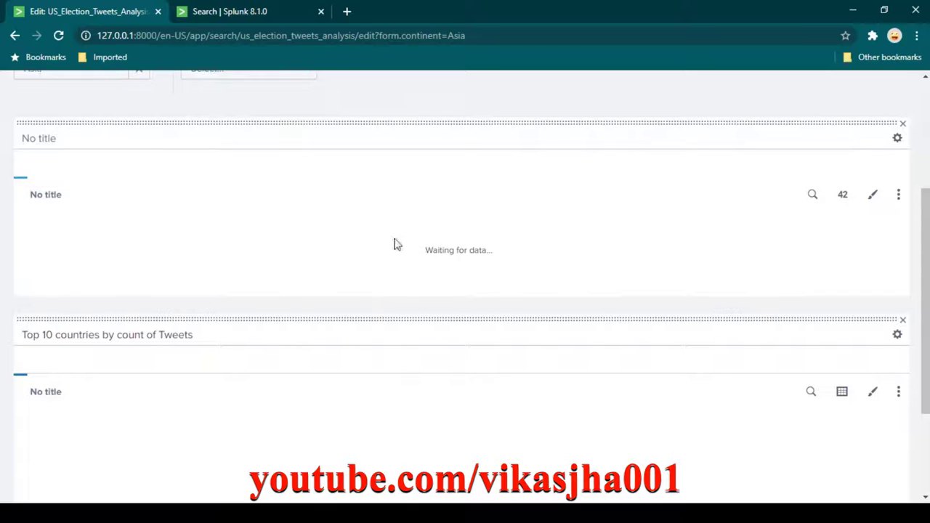
scroll(458, 431, up, 2)
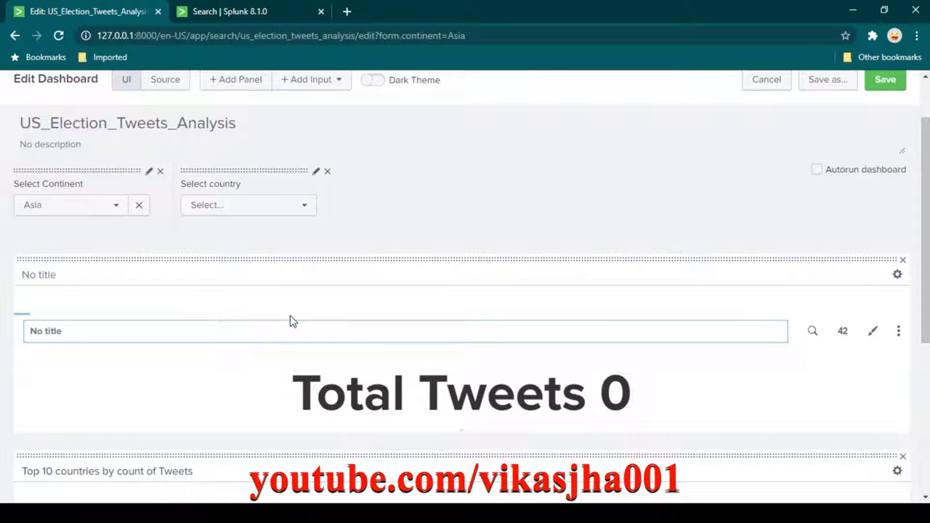
click(305, 206)
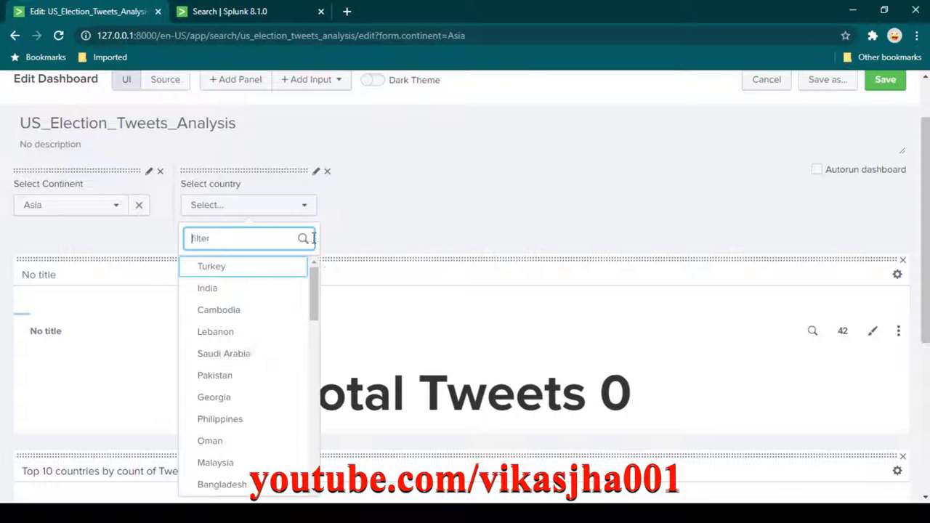
scroll(278, 325, down, 2)
scroll(278, 324, down, 2)
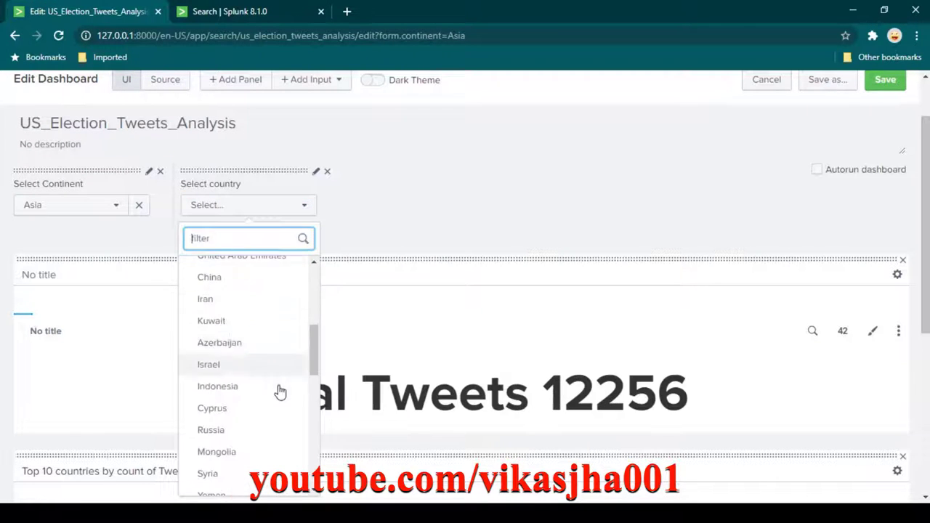
scroll(235, 380, down, 3)
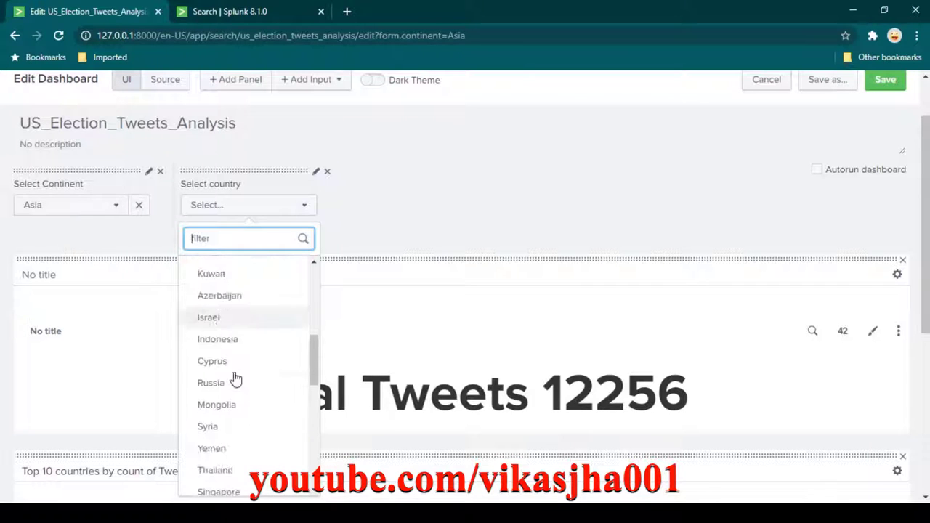
click(447, 233)
scroll(451, 207, down, 1)
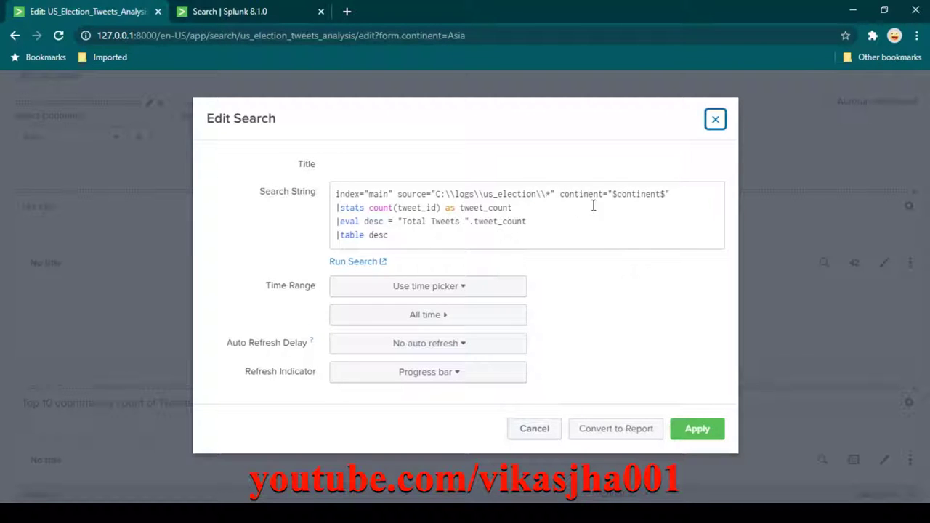
Add country="$country_filter$" after the continent clause in the Total Tweets search and apply.
click(683, 192)
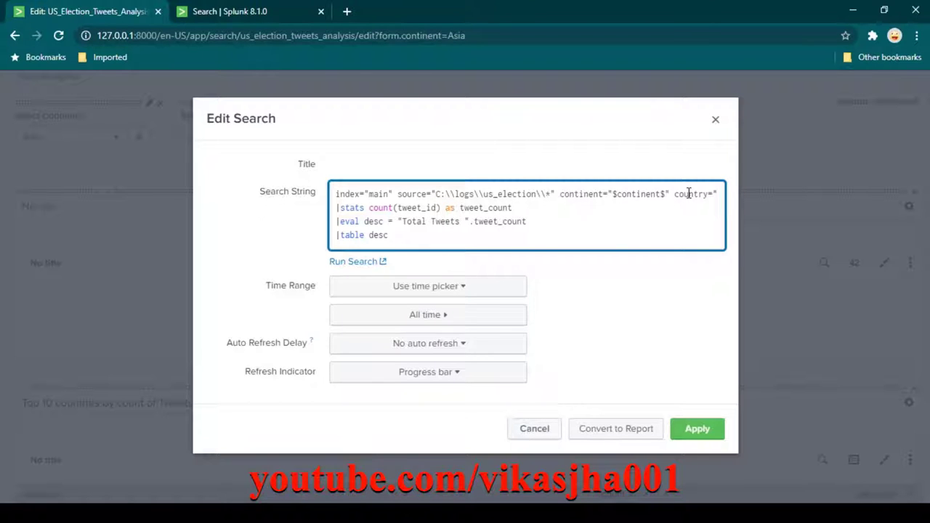
text(country="$continent_filter$")
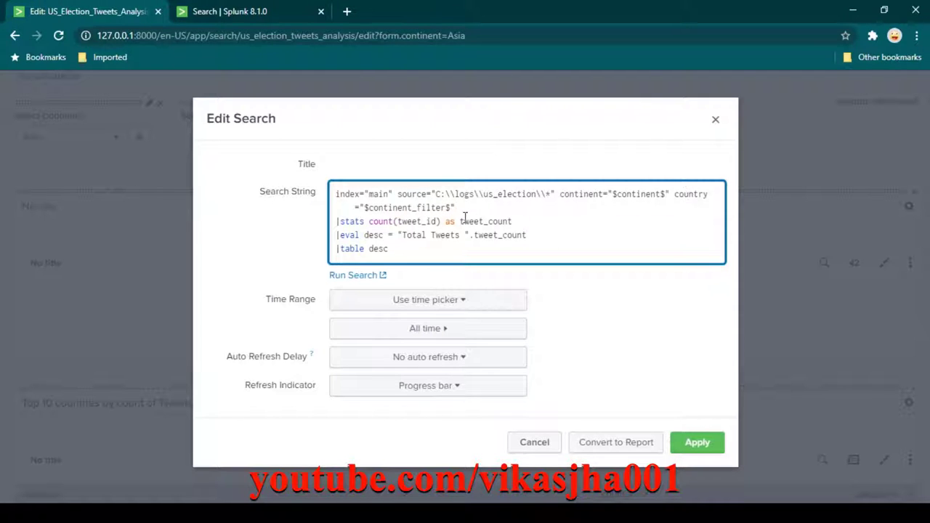
drag(460, 208, 364, 207)
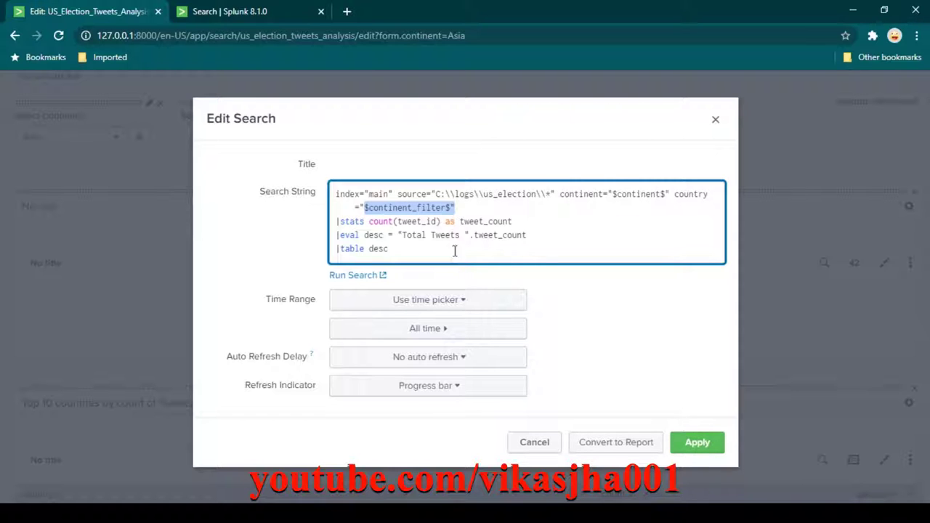
click(393, 210)
double_click(395, 209)
text(country)
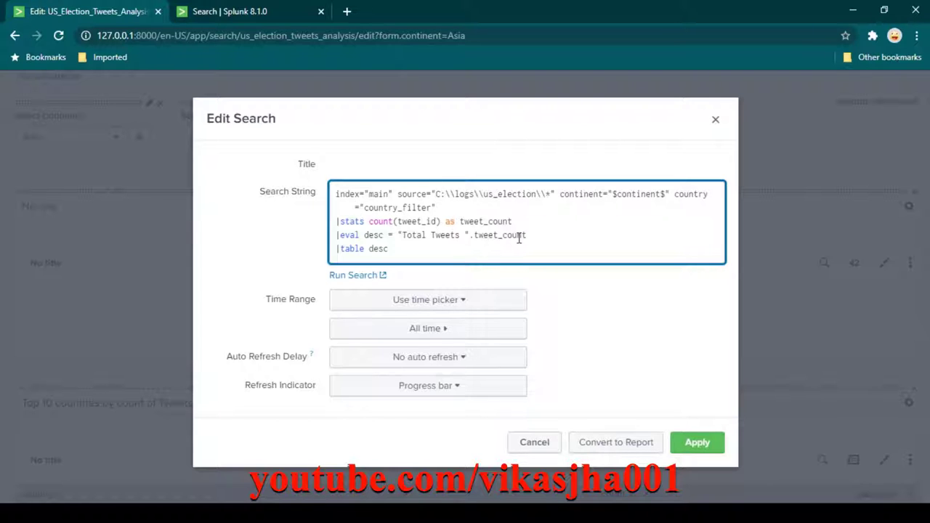
text($)
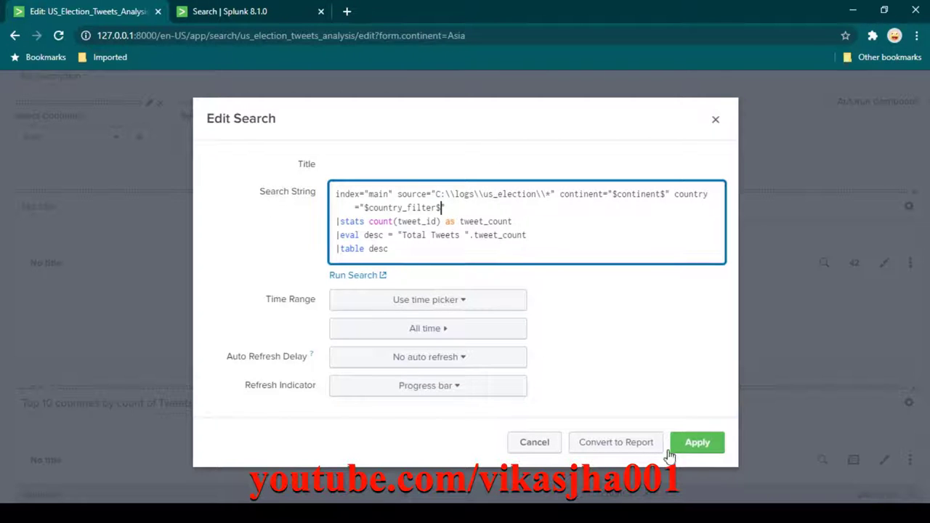
click(697, 445)
Verify the Select country input's token is country_filter and save its settings.
scroll(298, 229, up, 2)
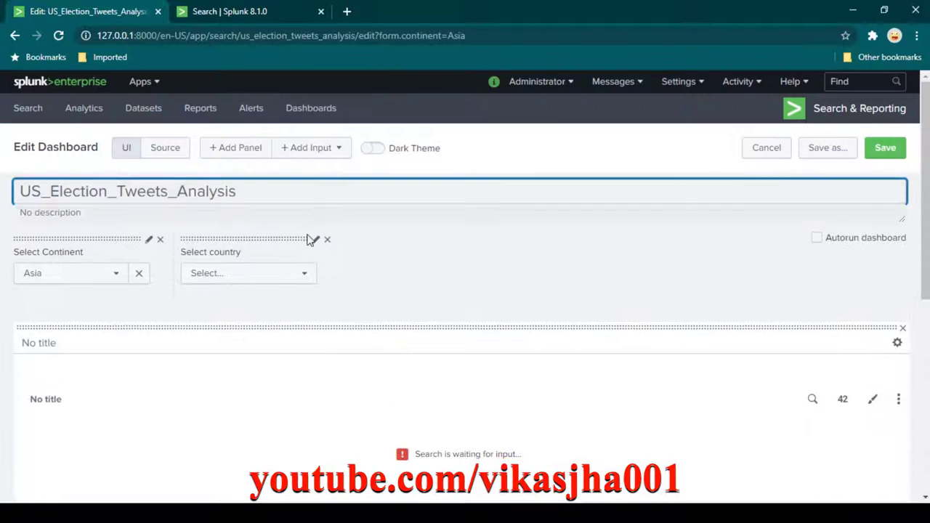
click(317, 241)
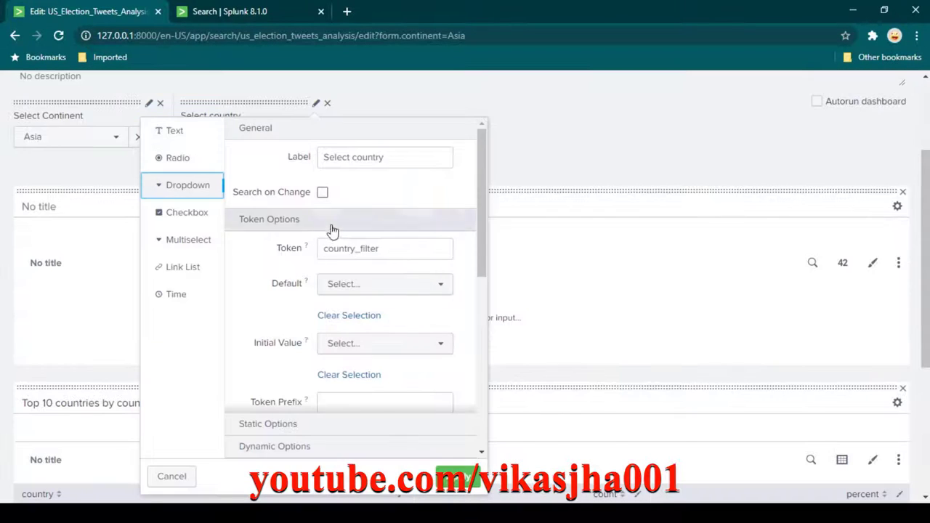
drag(397, 251, 322, 251)
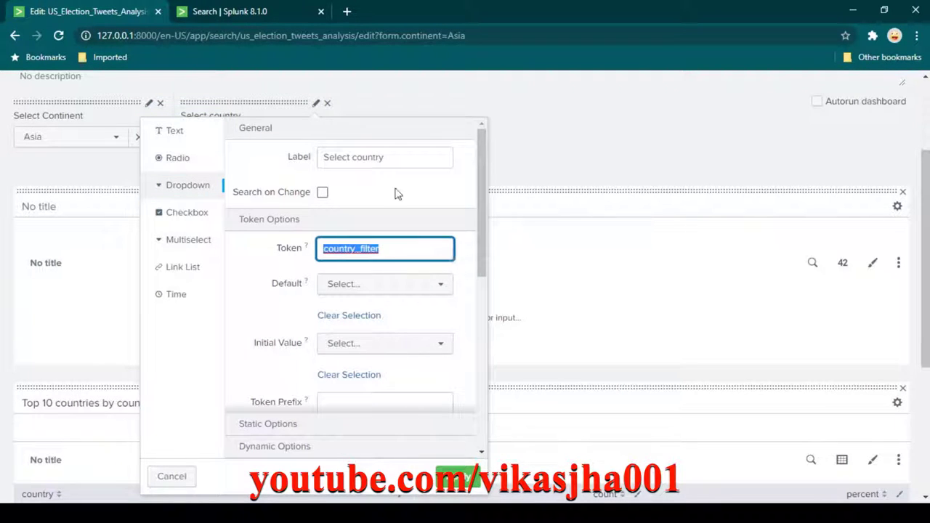
click(477, 488)
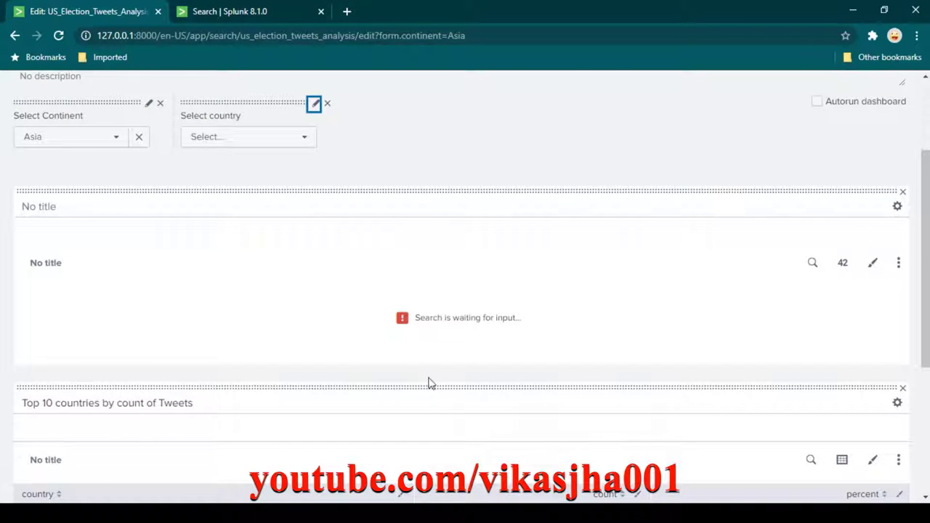
Choose India as the country, giving Total Tweets 11141.
click(305, 140)
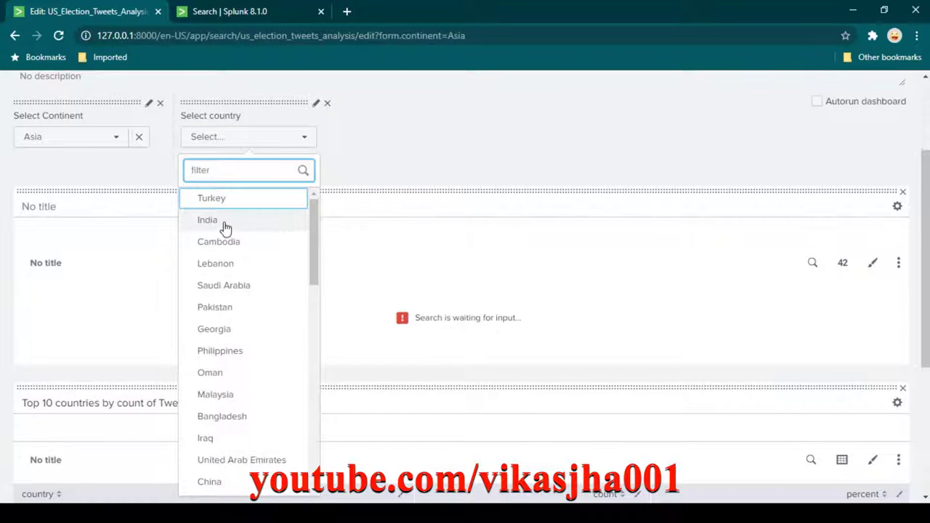
click(222, 221)
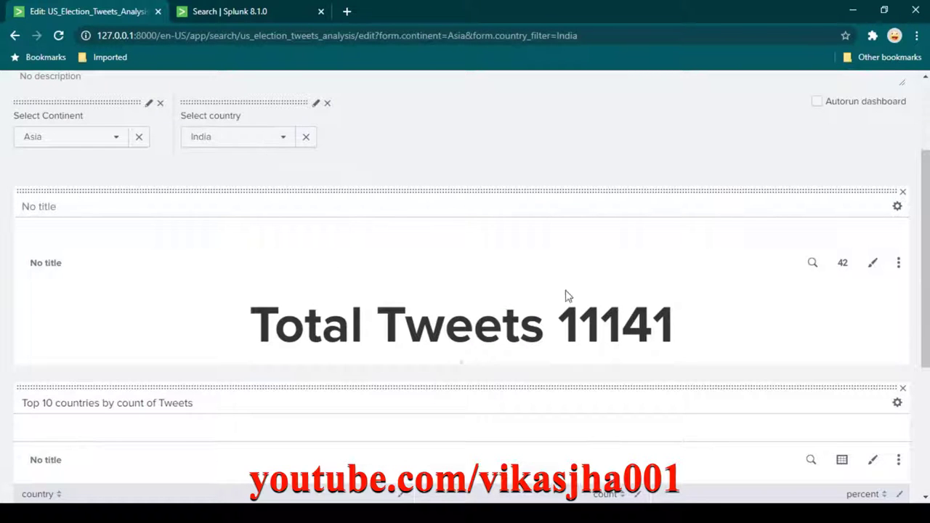
scroll(550, 293, down, 3)
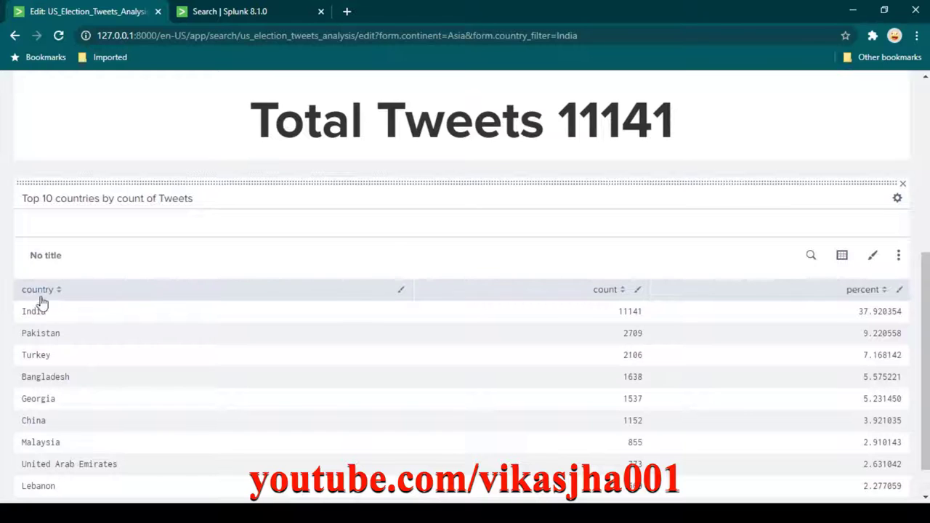
scroll(128, 319, up, 5)
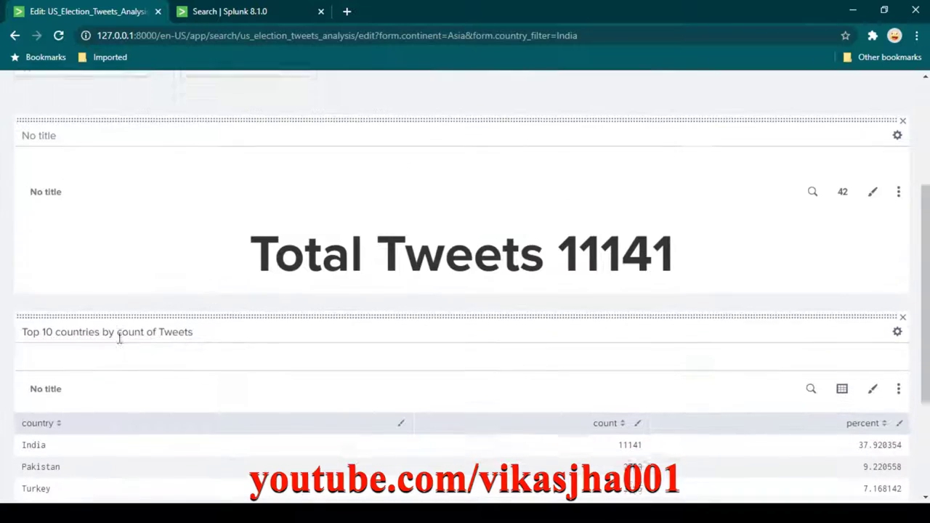
scroll(363, 316, down, 5)
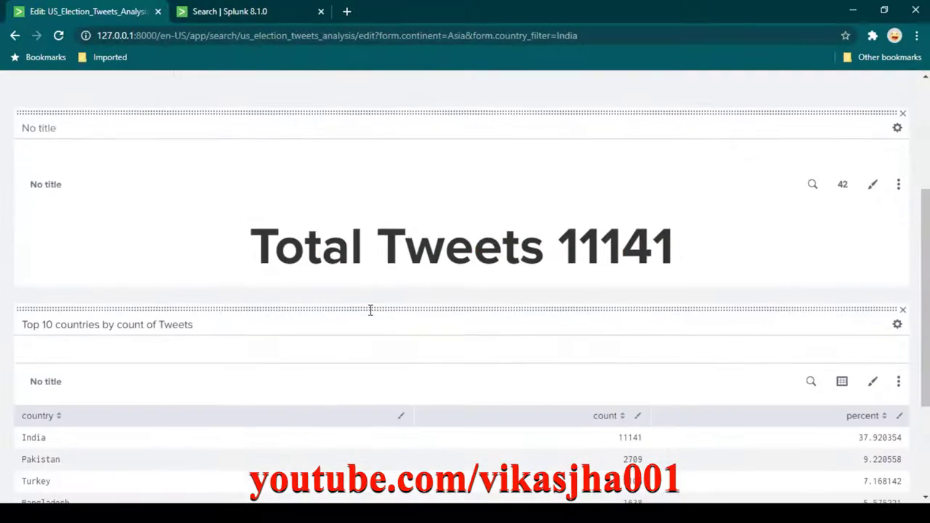
Change the Top 10 search to 'top 10 state' filtered by country="$country_filter$", and apply.
click(810, 216)
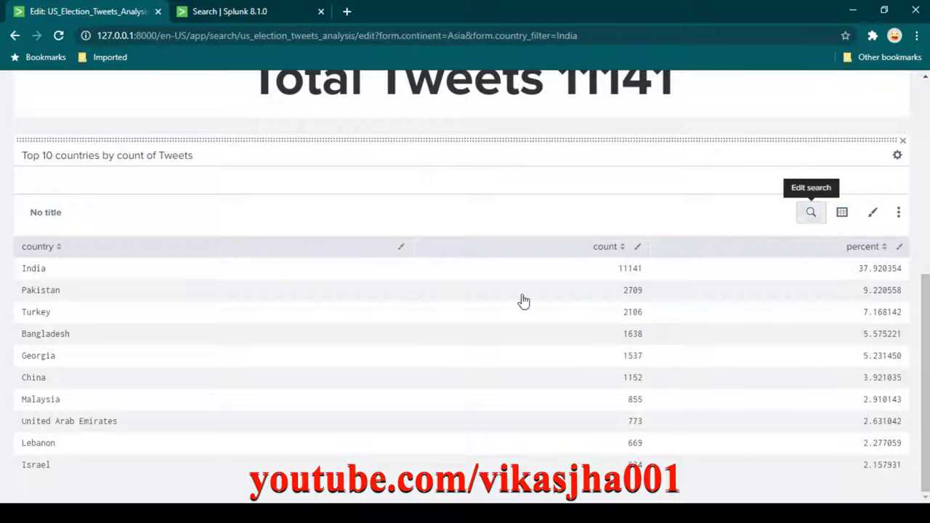
double_click(404, 207)
text(state)
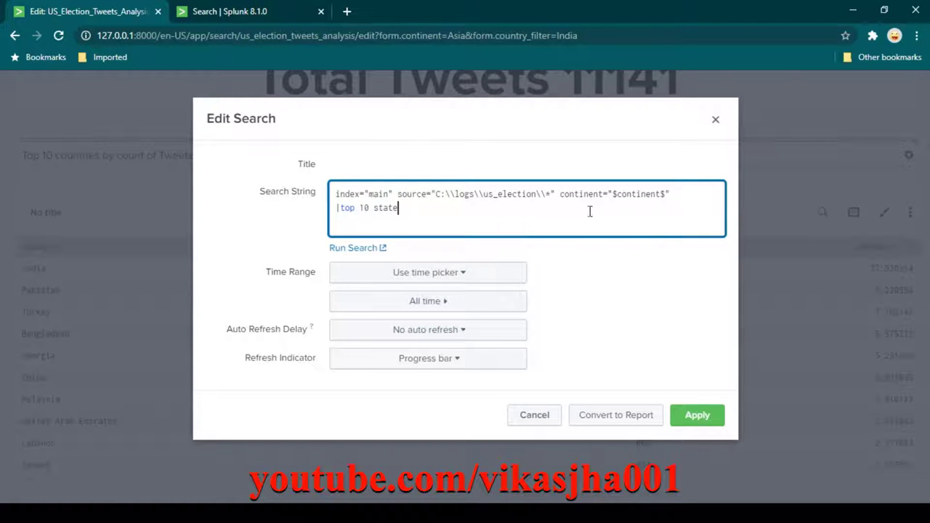
click(683, 193)
text(country="$country_filter$)
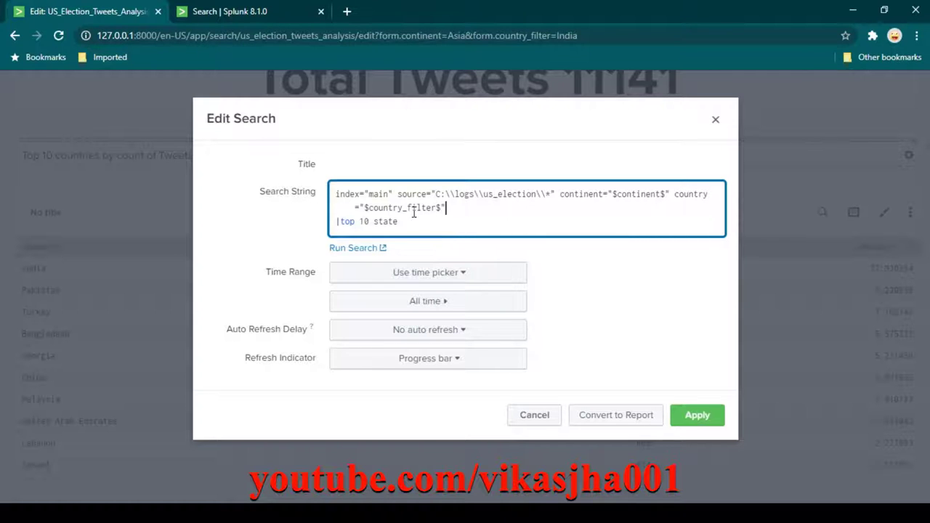
double_click(415, 208)
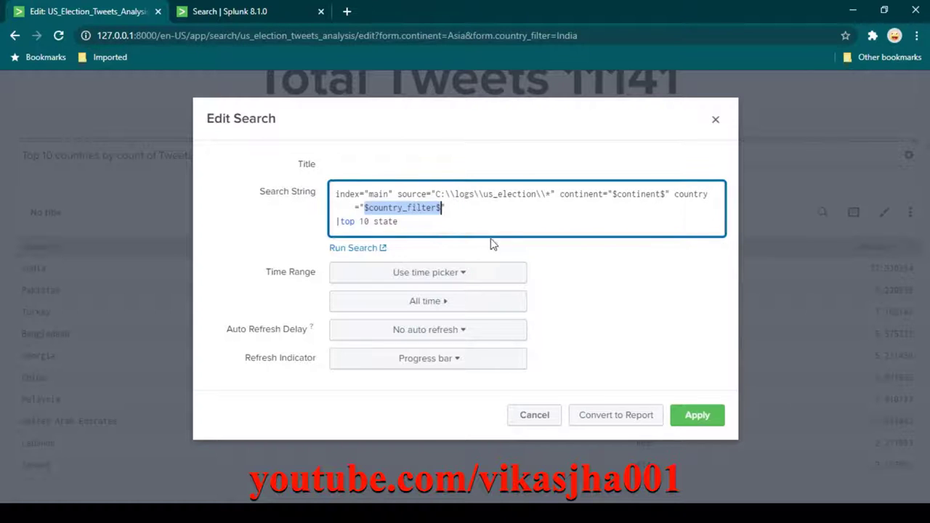
click(703, 419)
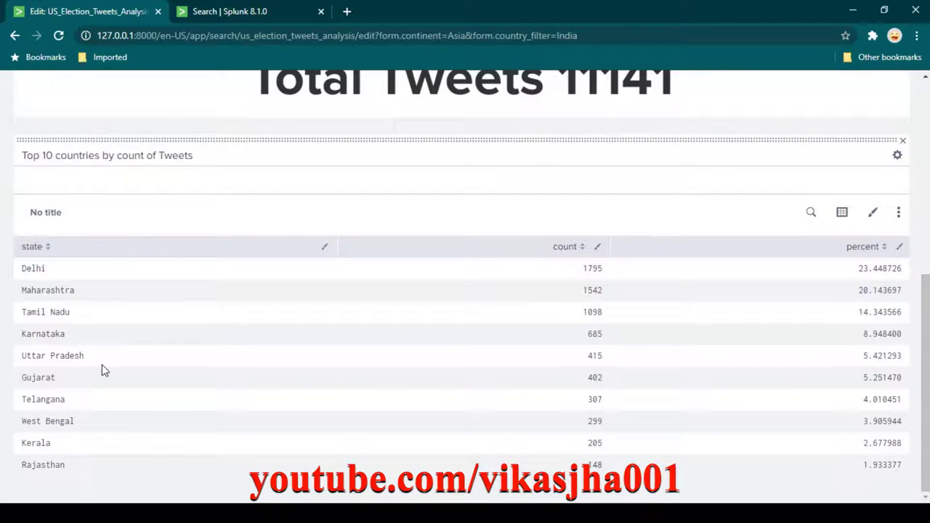
Review the edited dashboard and leave the Total Tweets panel title unchanged.
scroll(87, 356, up, 5)
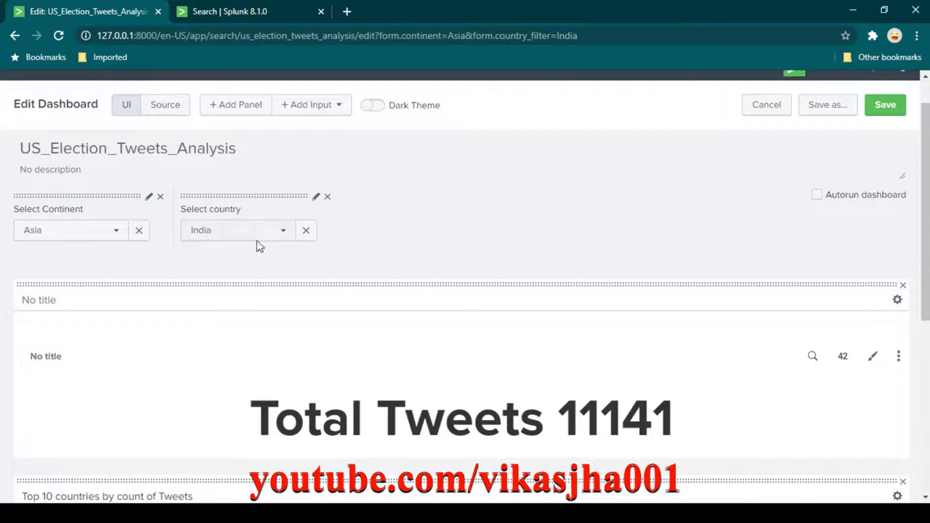
scroll(249, 243, down, 4)
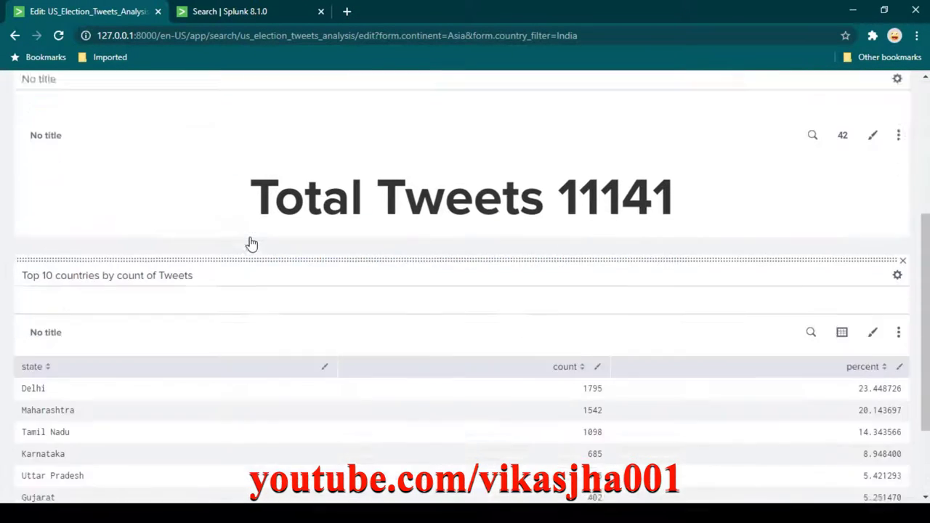
scroll(68, 343, down, 1)
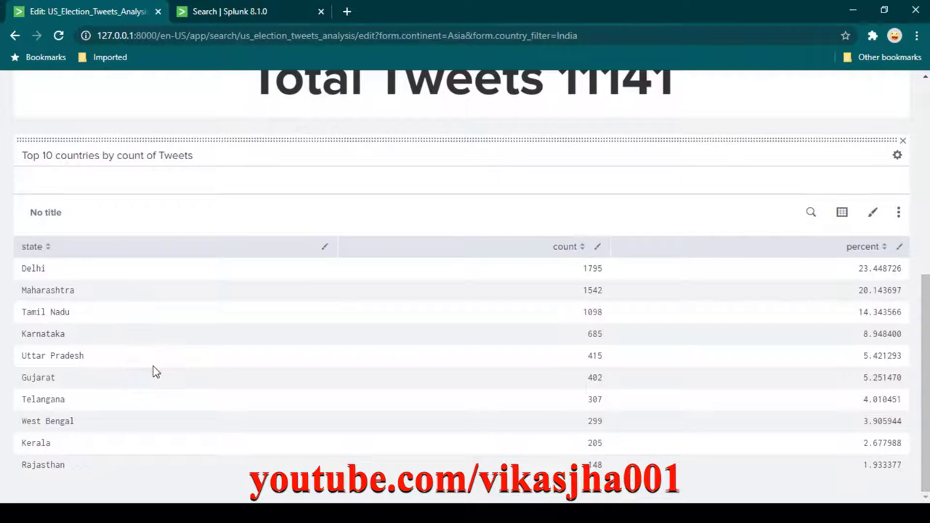
scroll(151, 370, up, 5)
click(170, 302)
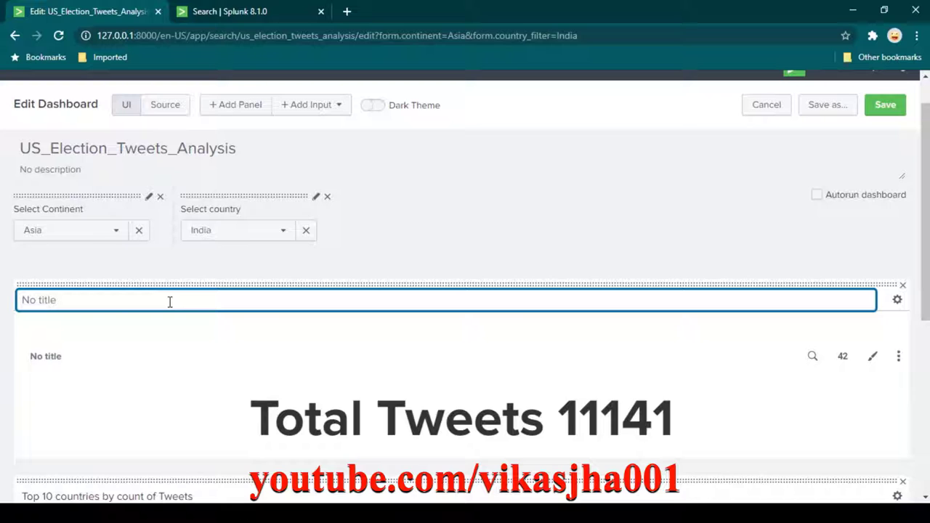
click(185, 277)
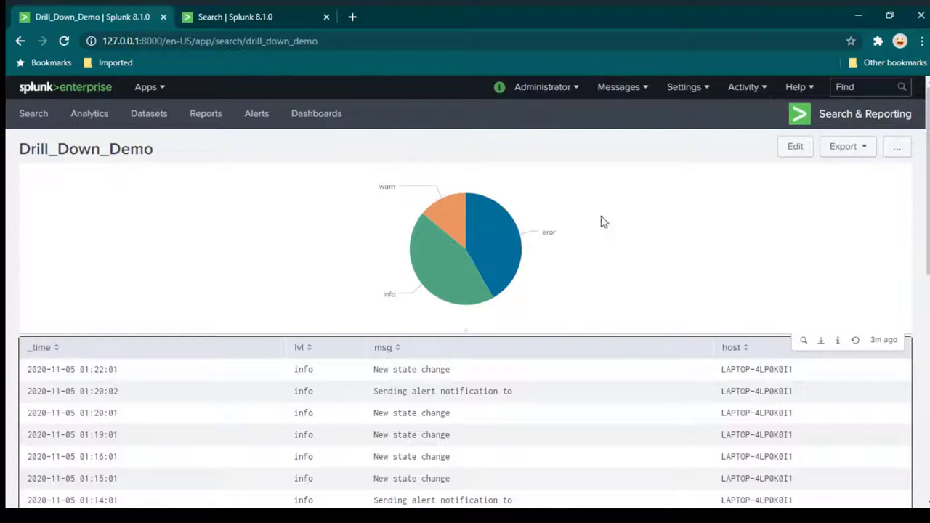
Drill into the warn and eror pie slices, then open a Search page in a background tab.
mouse_move(472, 258)
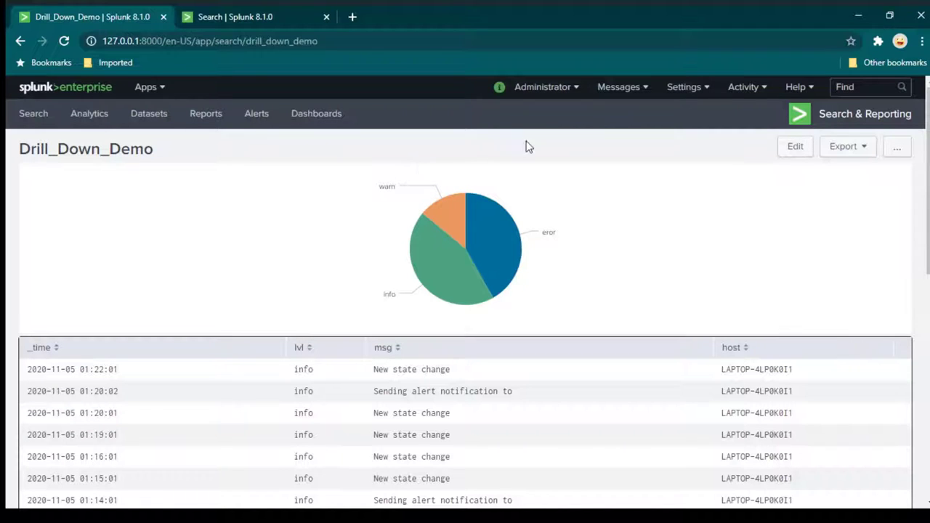
mouse_move(505, 264)
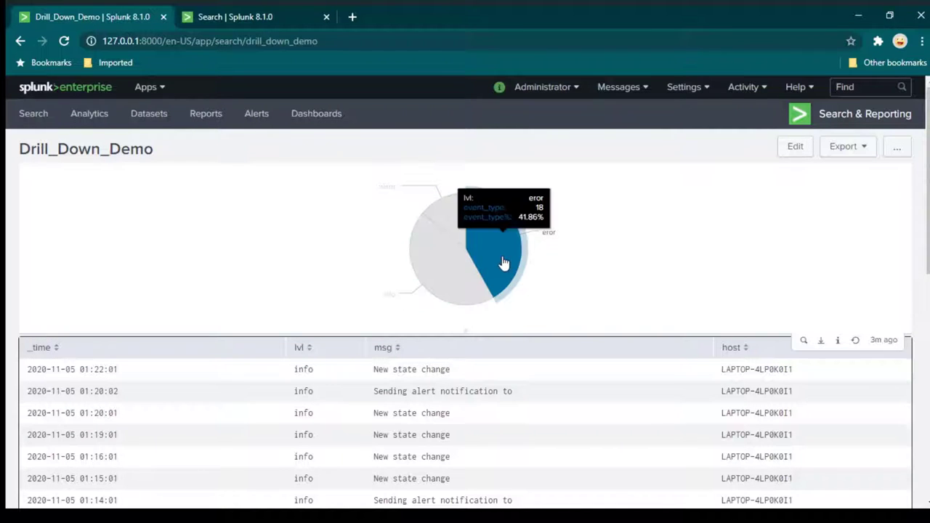
mouse_move(450, 269)
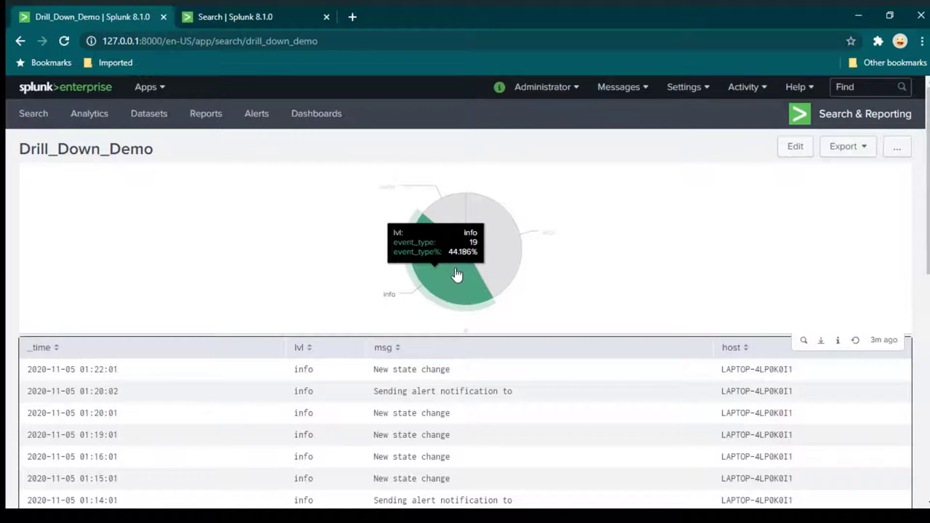
mouse_move(458, 210)
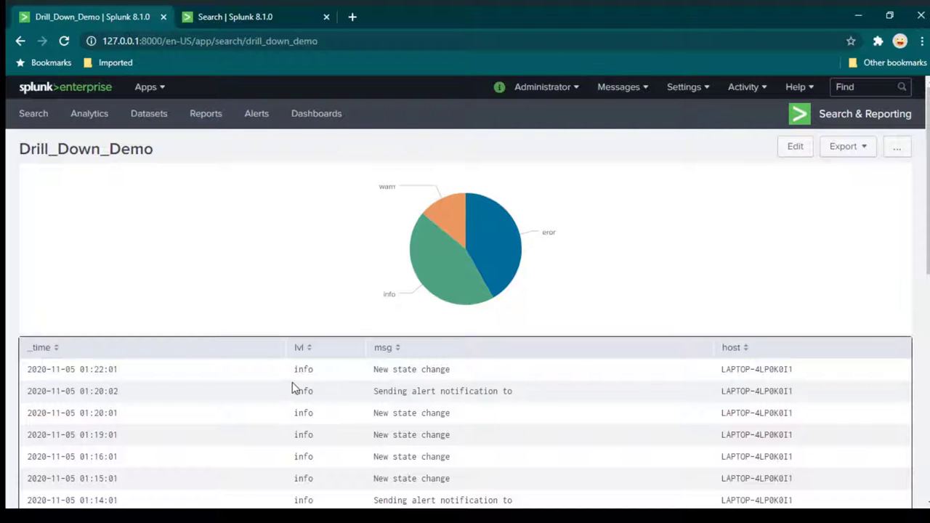
click(452, 213)
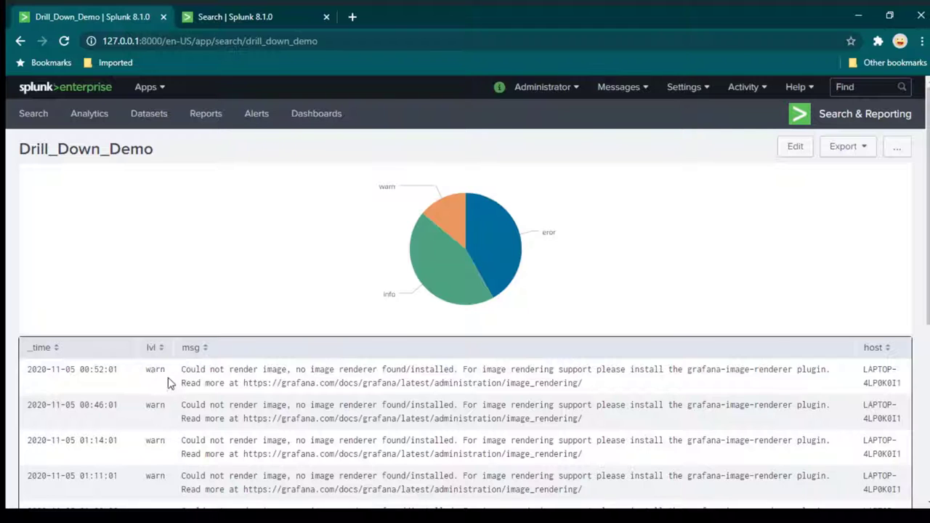
click(512, 255)
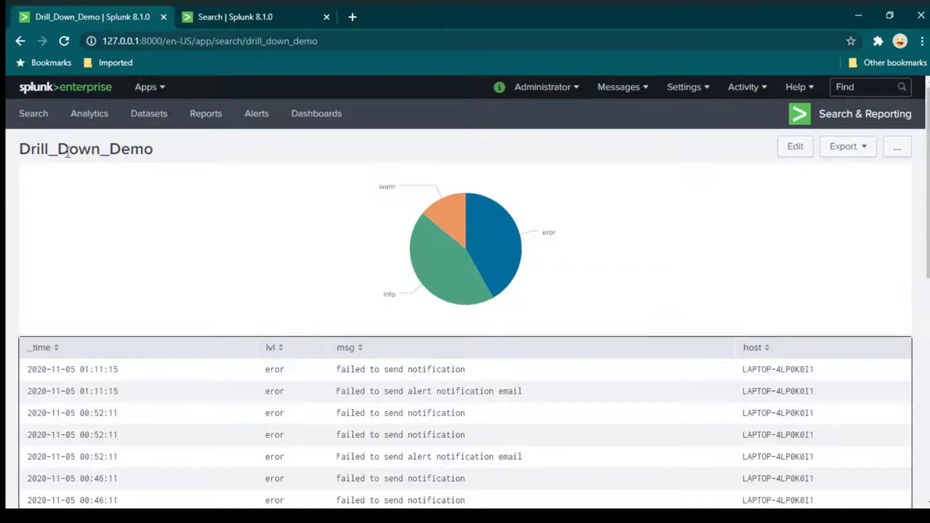
middle_click(35, 123)
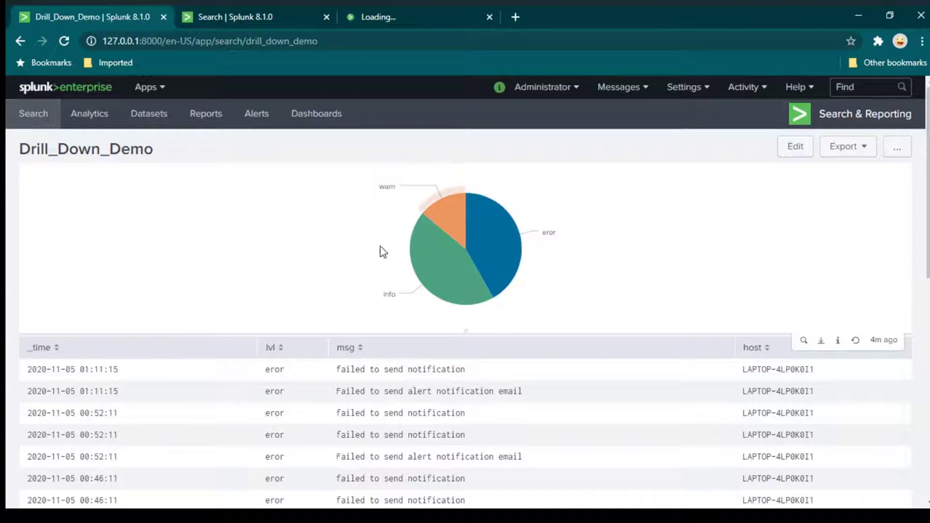
mouse_move(500, 228)
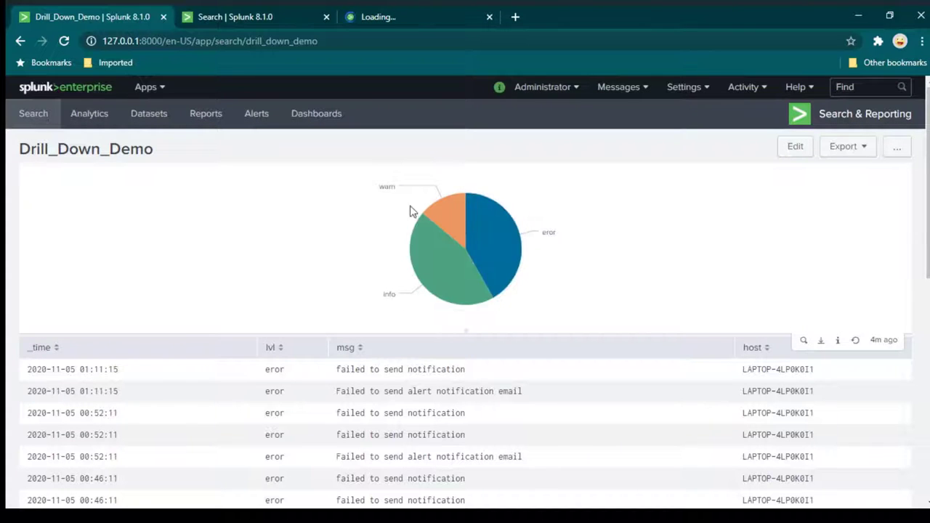
In the new tab, run index="main" | stats count(lvl) by lvl.
click(419, 18)
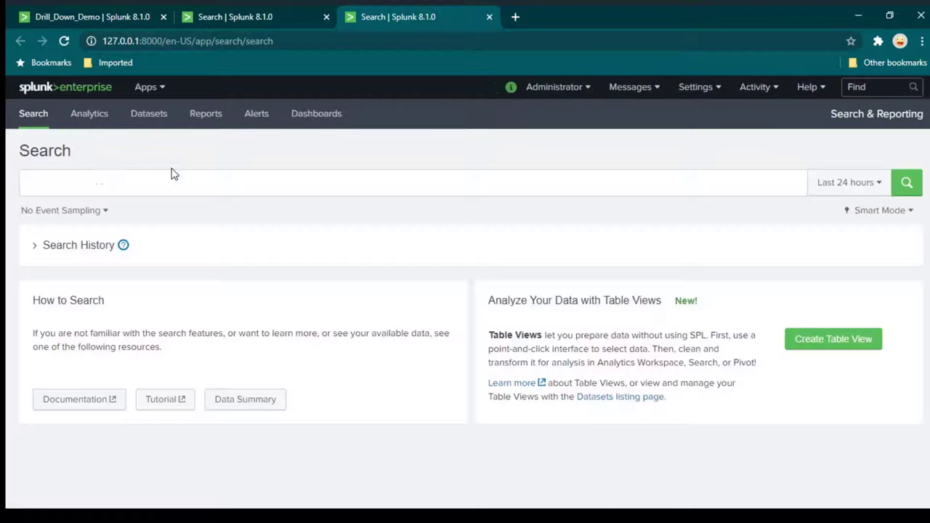
click(155, 188)
text(index=")
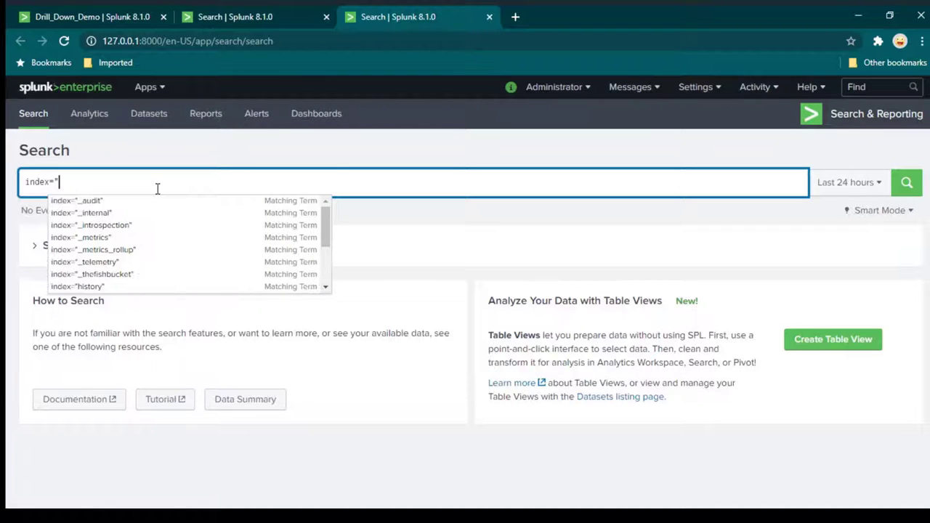
text(main")
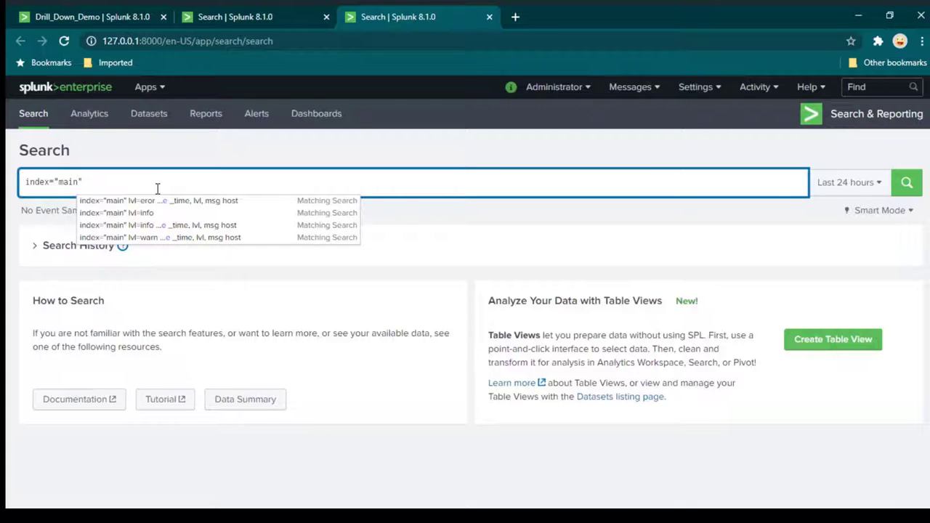
key(shift+Return)
text(s|s)
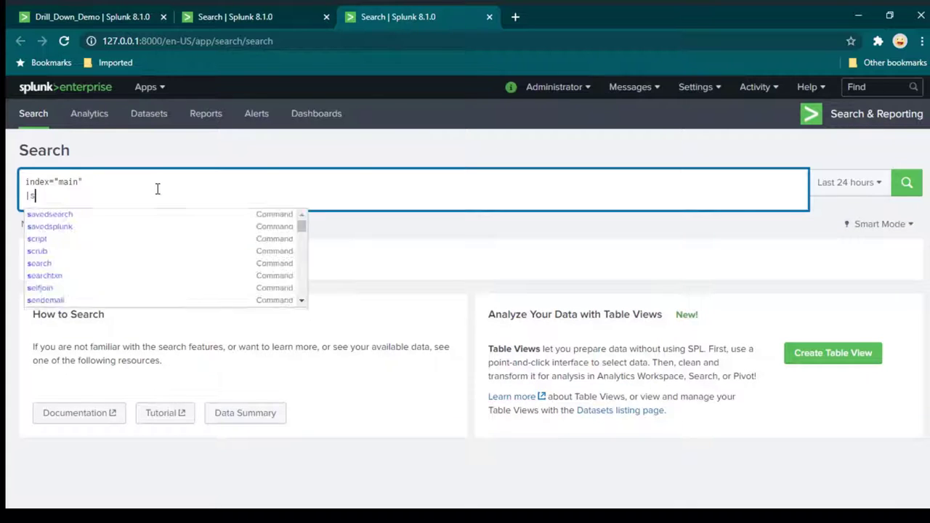
text(tats count(lvl))
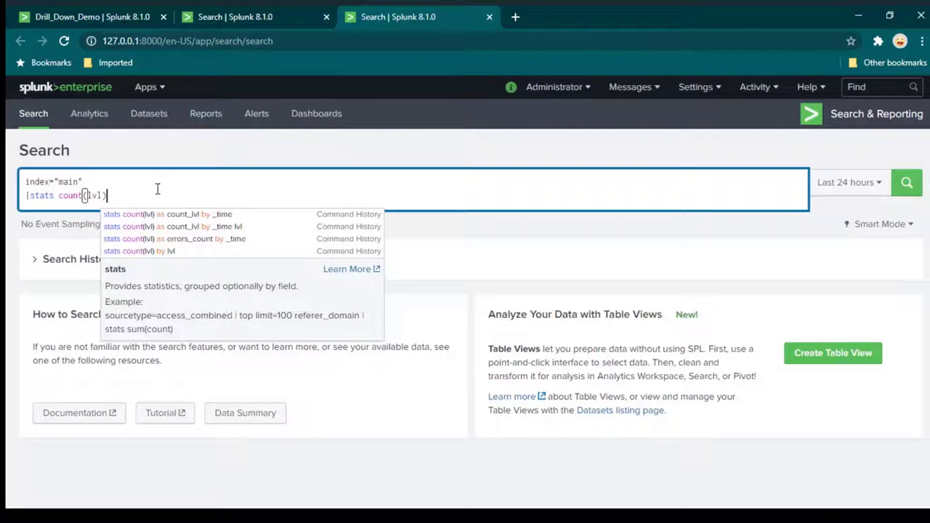
key(Return)
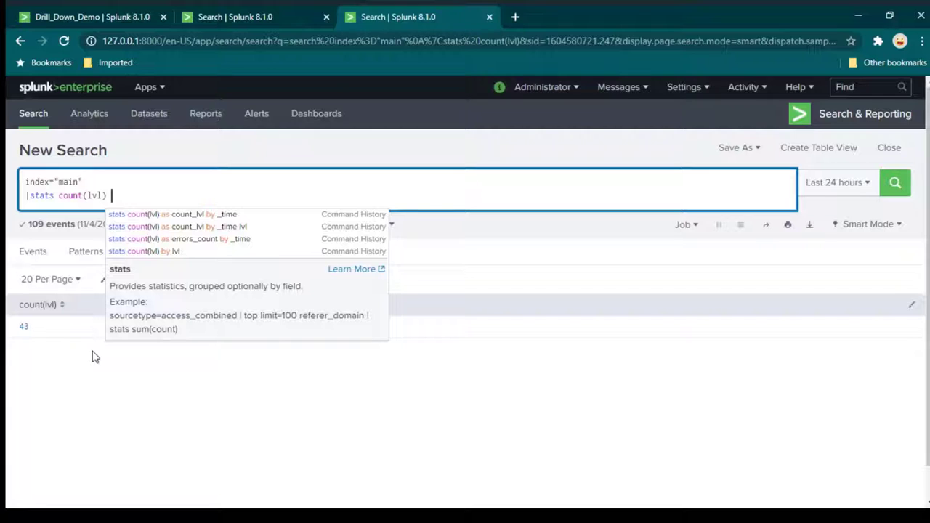
text(by )
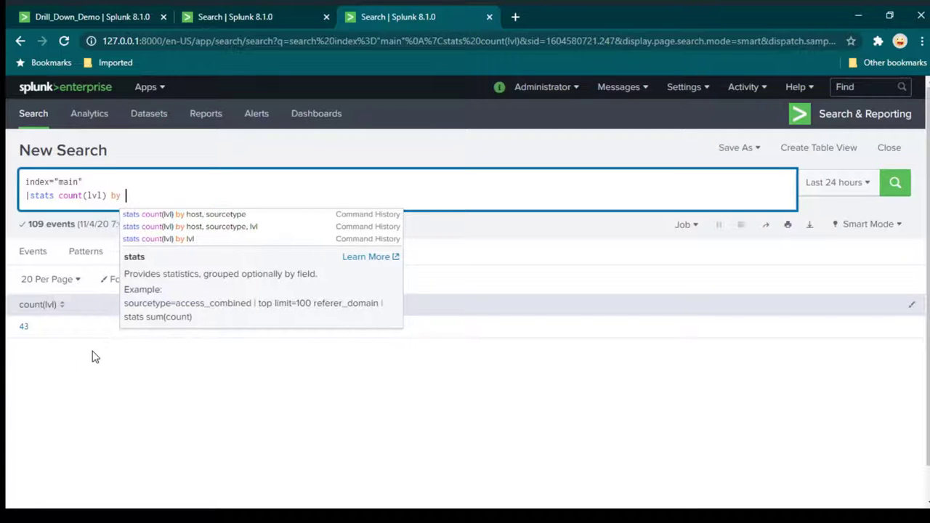
text(lvl)
key(Return)
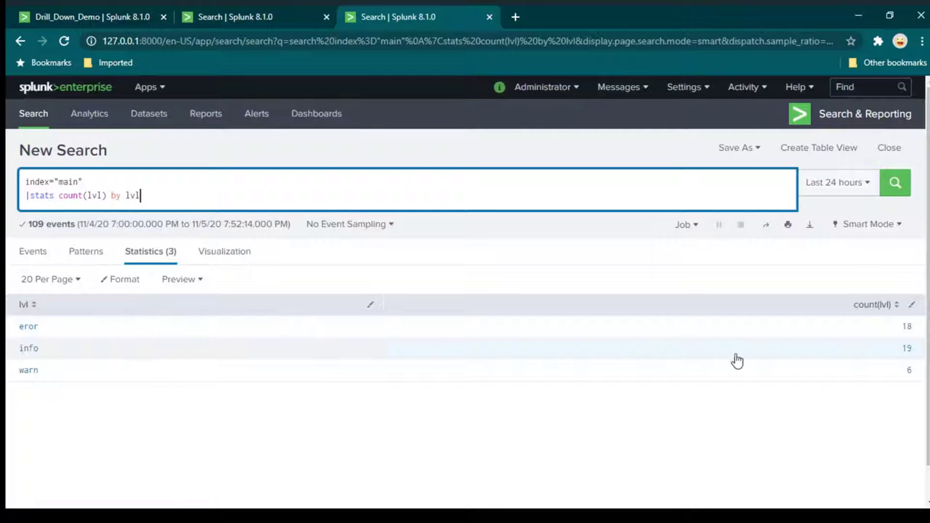
Sort the counts descending and rename the count to error_type, rerunning the search.
drag(845, 312, 892, 309)
click(896, 311)
click(110, 197)
text(as )
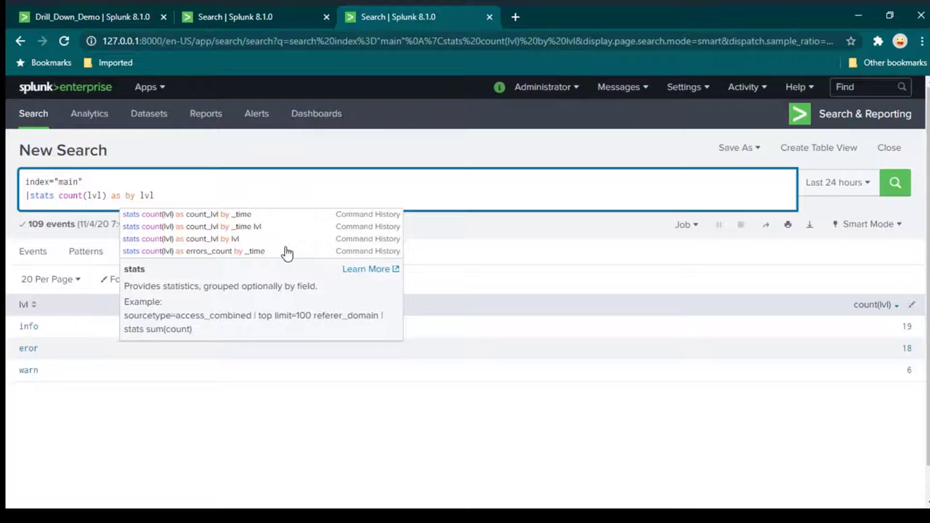
text(error_type)
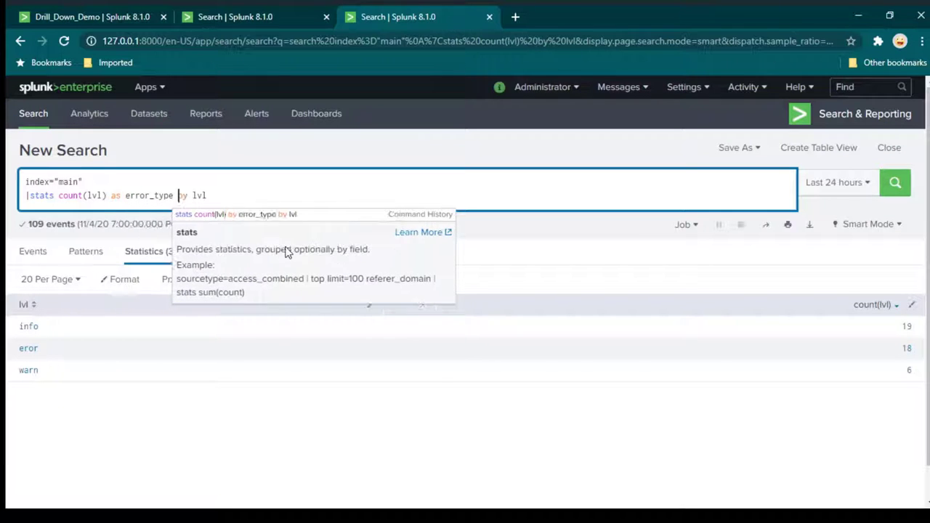
key(Return)
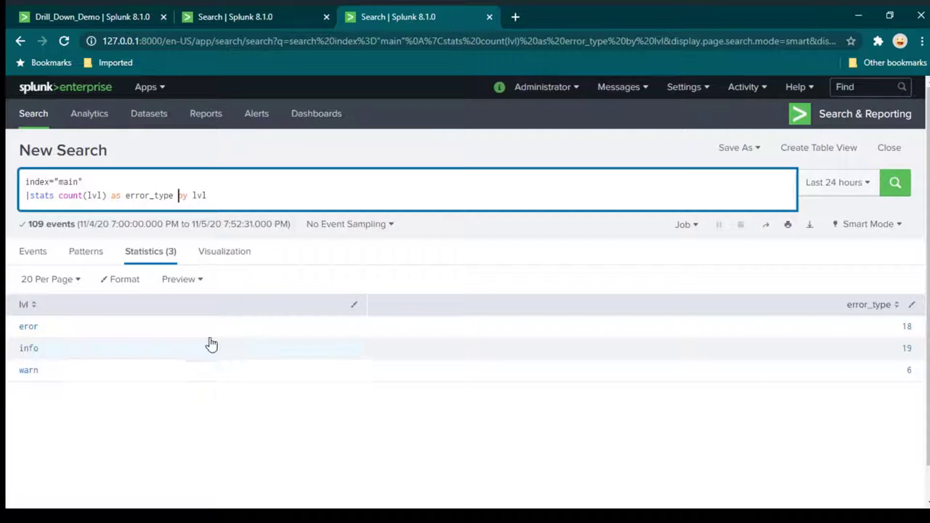
Visualize the lvl counts, trying a Column Chart before settling on a Pie Chart.
click(234, 253)
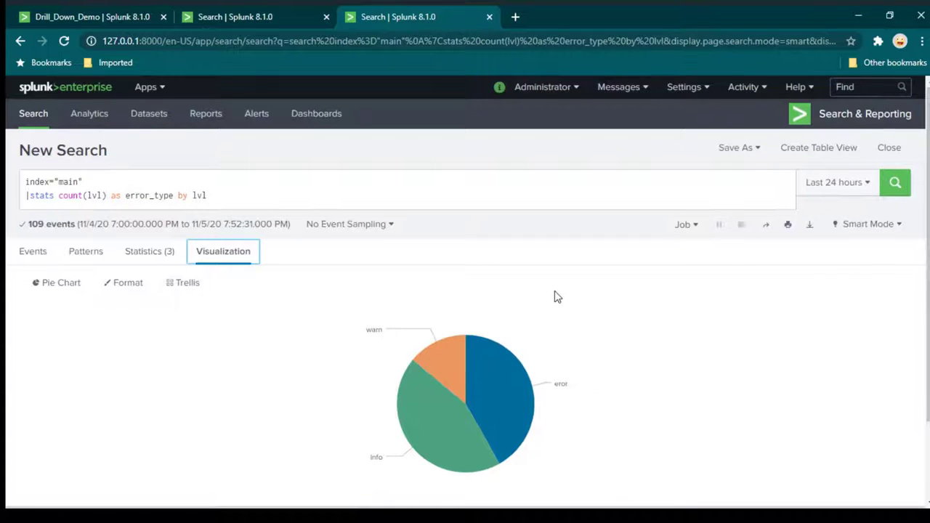
scroll(345, 327, down, 3)
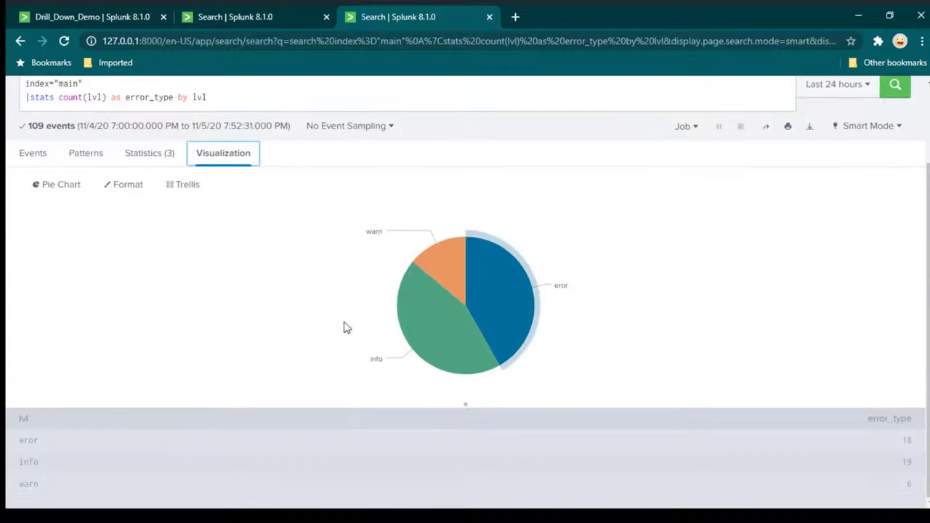
click(46, 189)
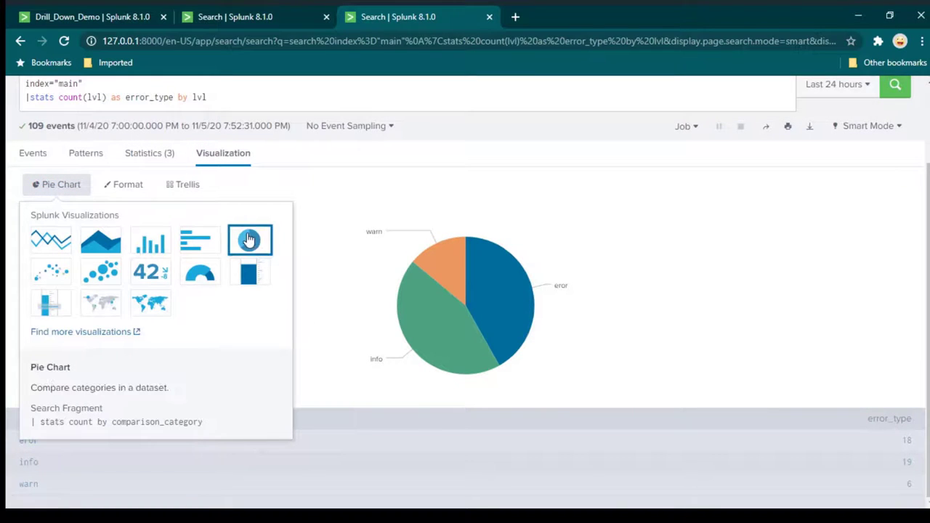
click(161, 247)
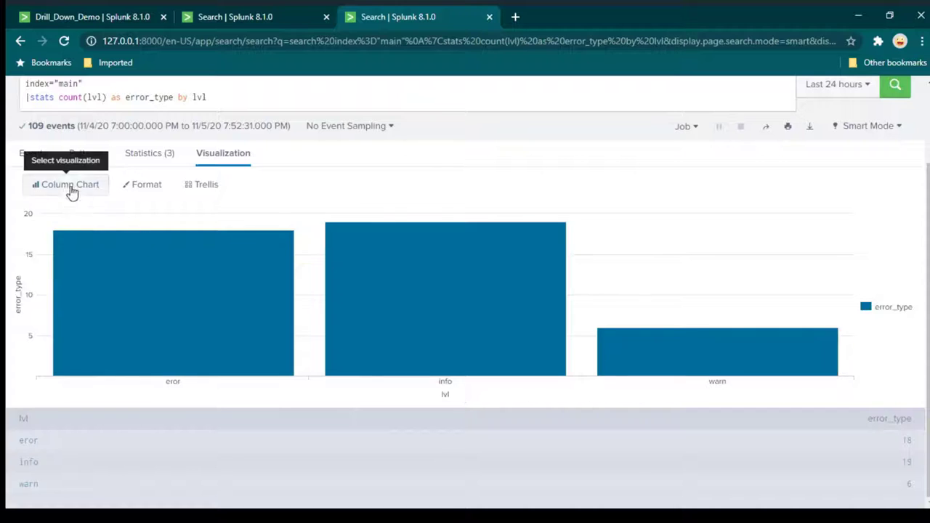
click(68, 183)
click(249, 246)
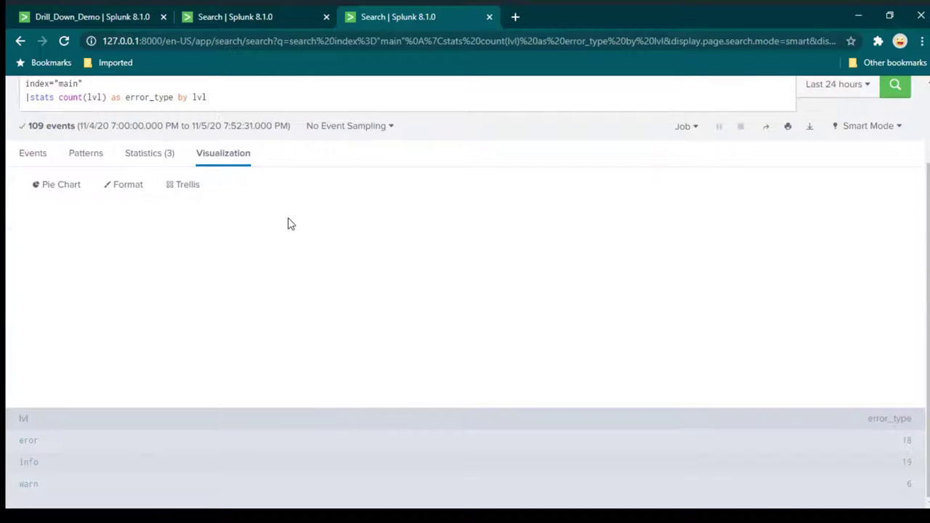
scroll(640, 269, up, 3)
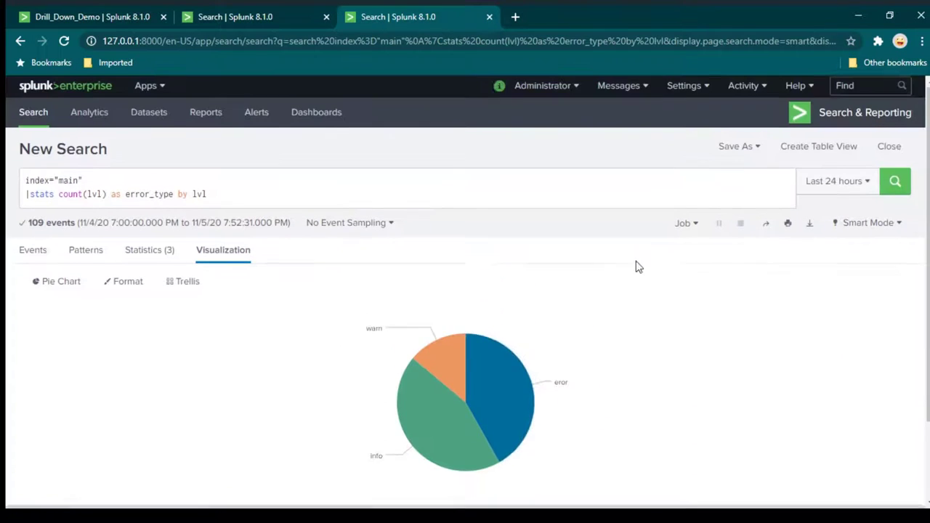
click(755, 149)
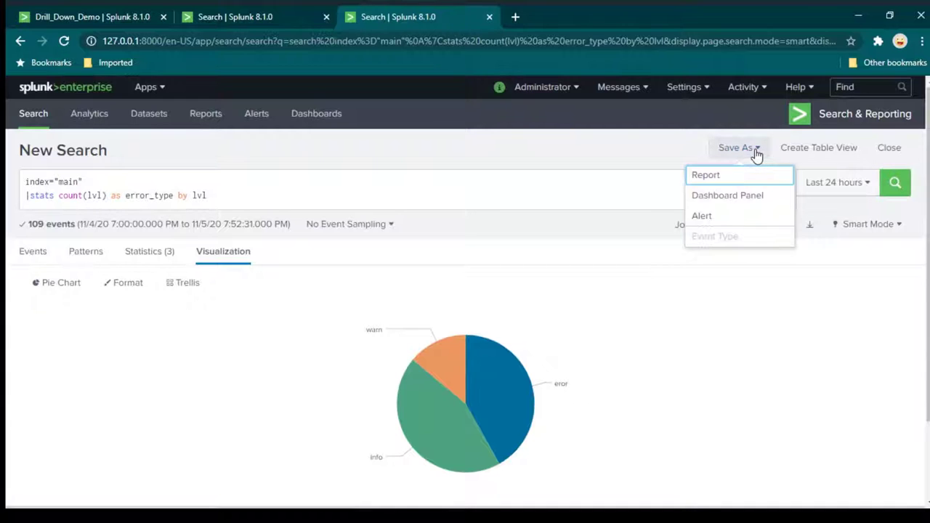
Save the pie chart as a panel on a new dashboard titled splunk_drill_down_demo and view it.
click(721, 197)
click(551, 206)
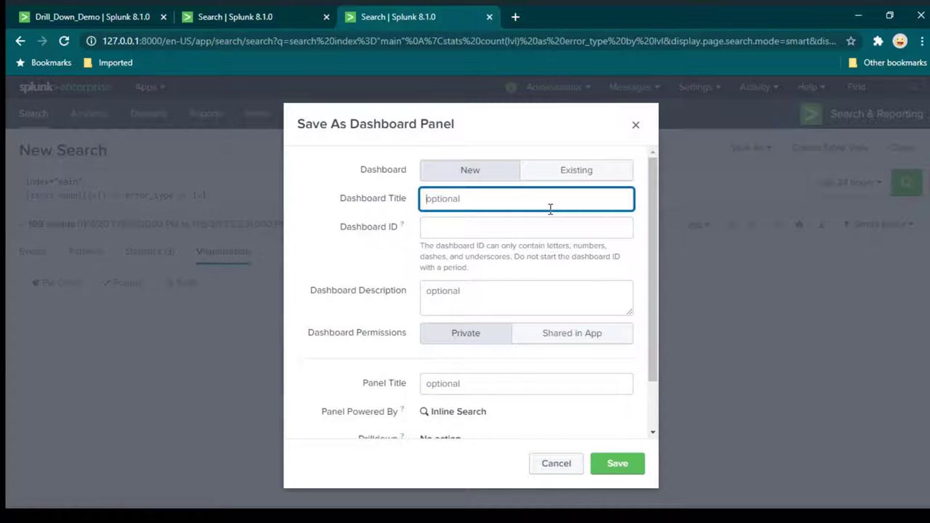
text(splunk_drill_down)
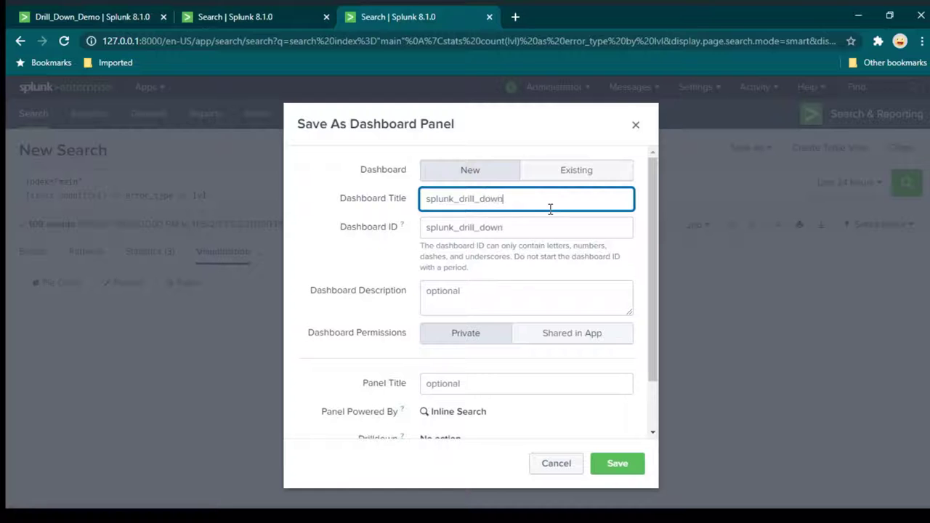
text(_demo)
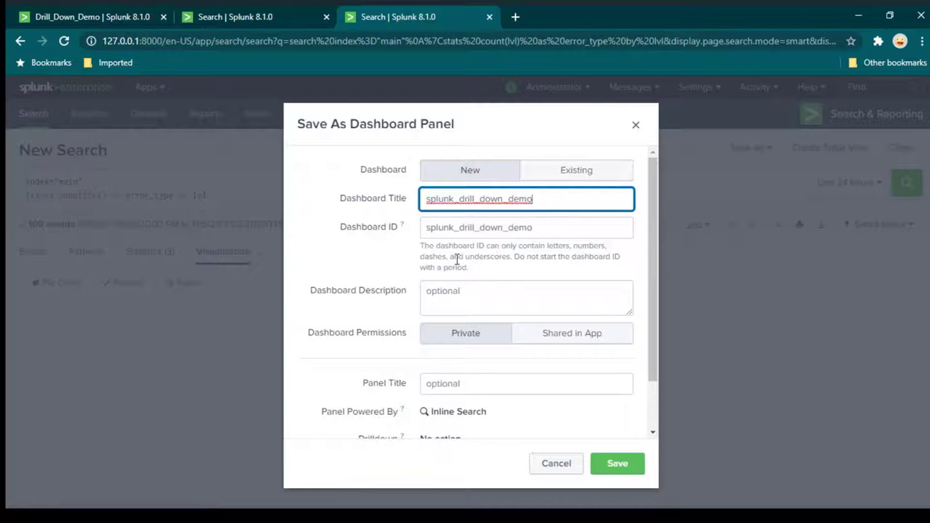
click(613, 471)
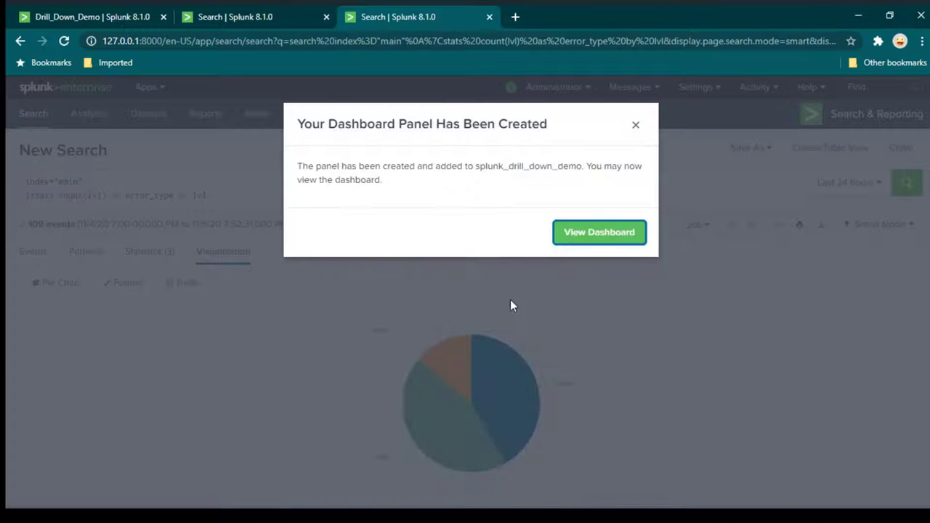
click(594, 234)
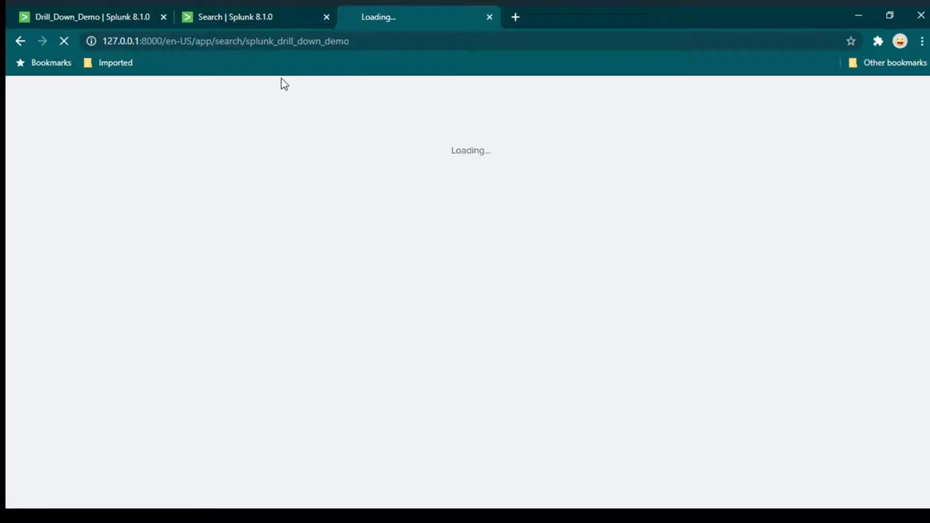
Open the splunk_drill_down_demo dashboard in a new browser tab from the dashboards list.
click(382, 37)
key(ctrl+c)
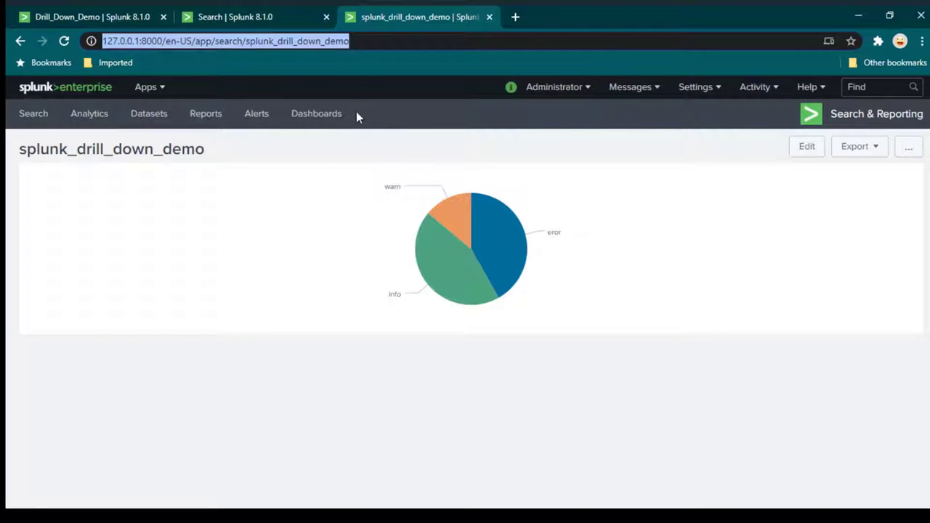
click(515, 17)
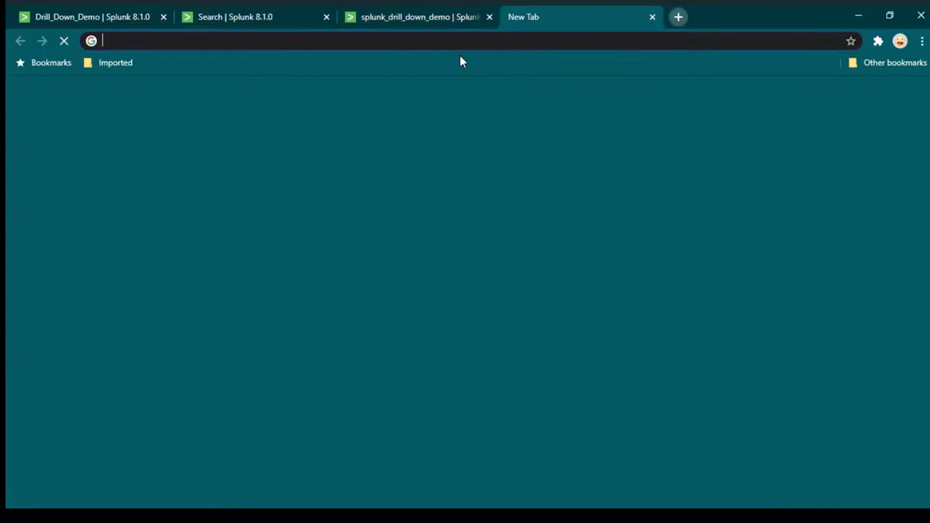
key(ctrl+v)
key(Return)
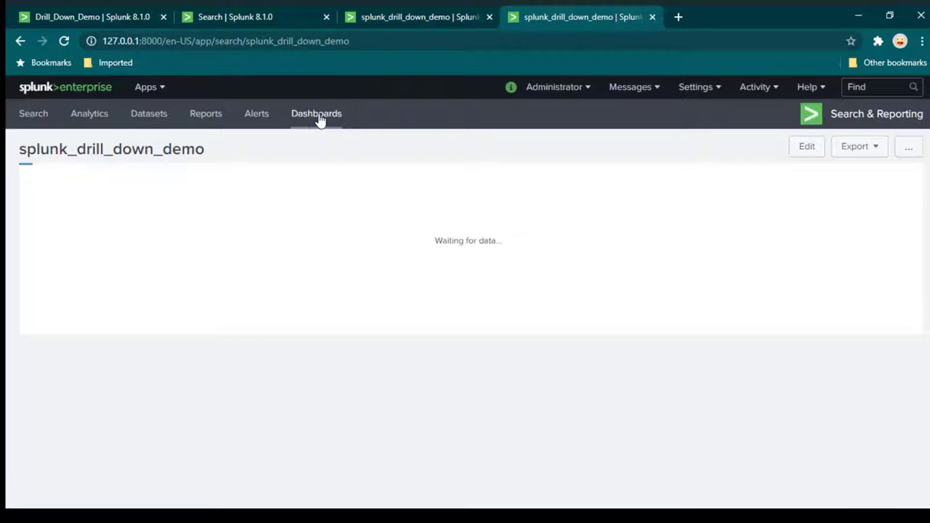
click(320, 120)
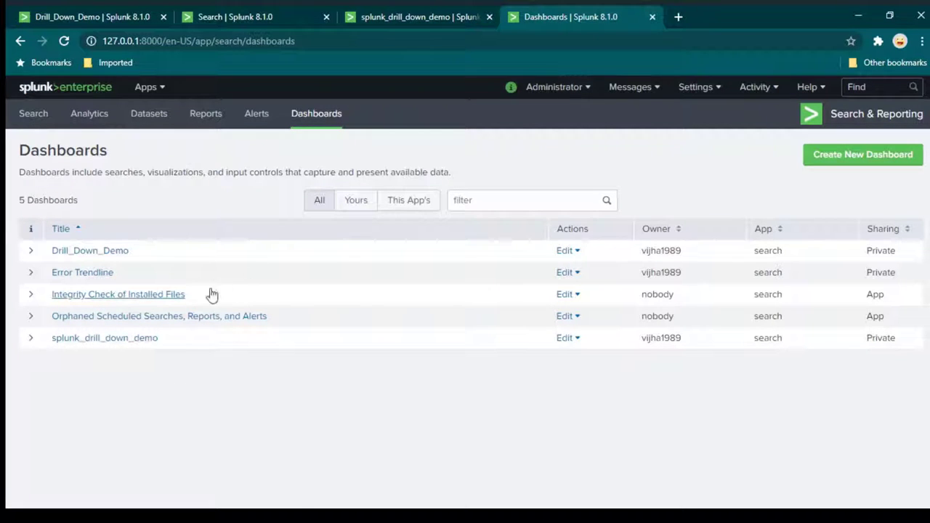
click(109, 340)
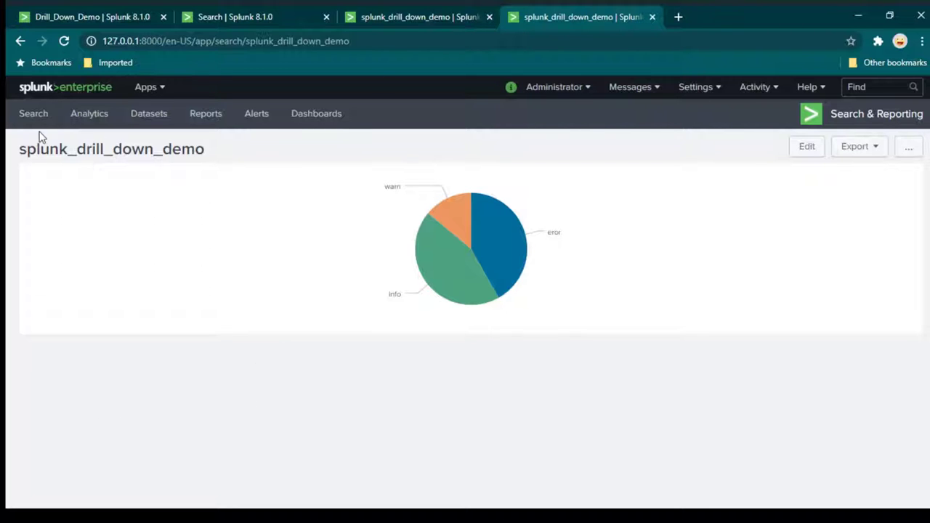
Close the three extra tabs and switch to a freshly opened Search page tab.
click(73, 18)
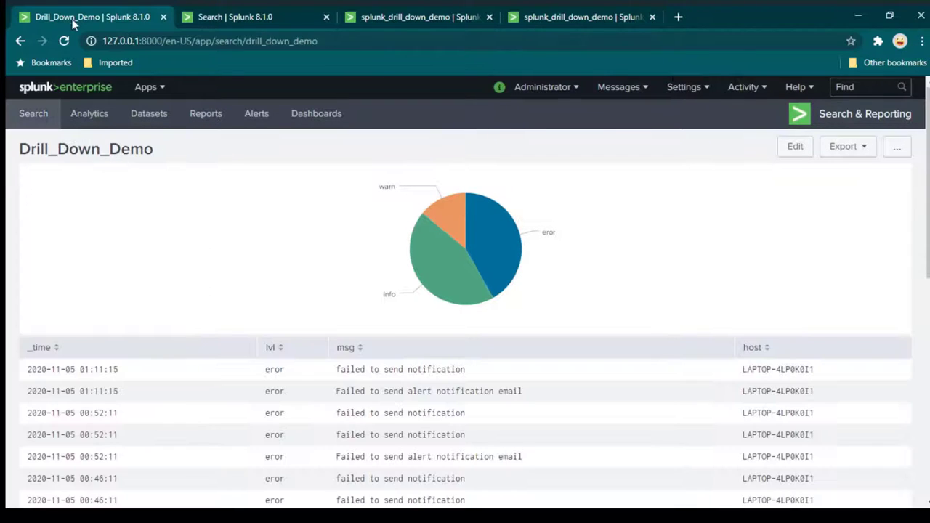
click(163, 17)
click(163, 16)
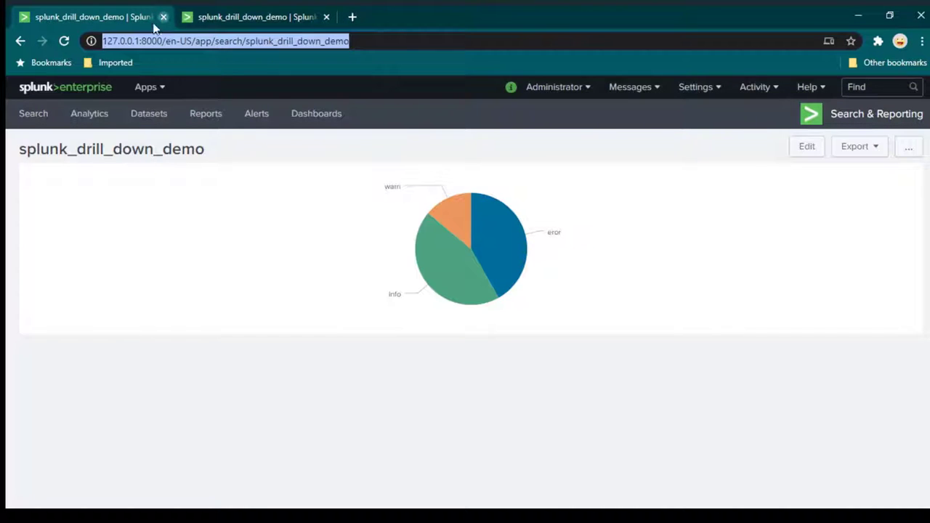
click(162, 17)
middle_click(29, 116)
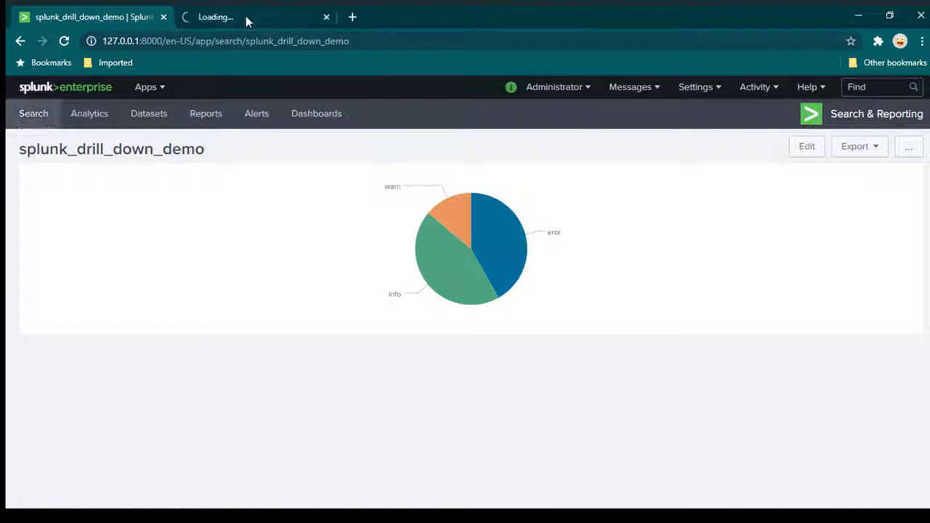
click(247, 17)
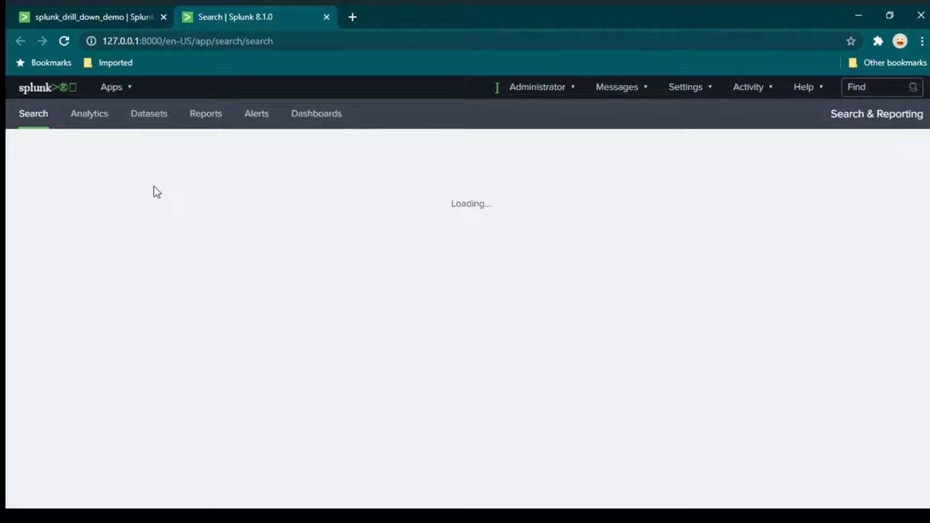
Search index="main" lvl=info.
text(in)
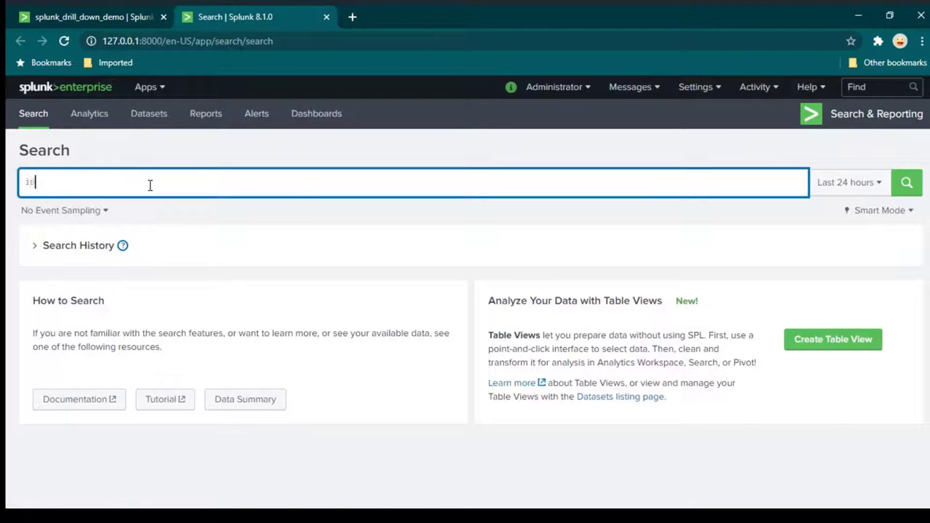
text(dex="main")
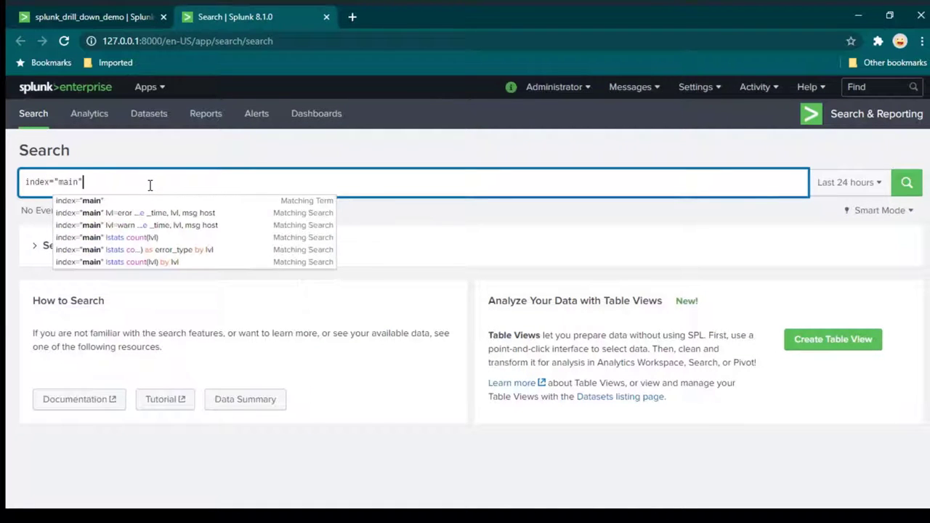
key(shift+Return)
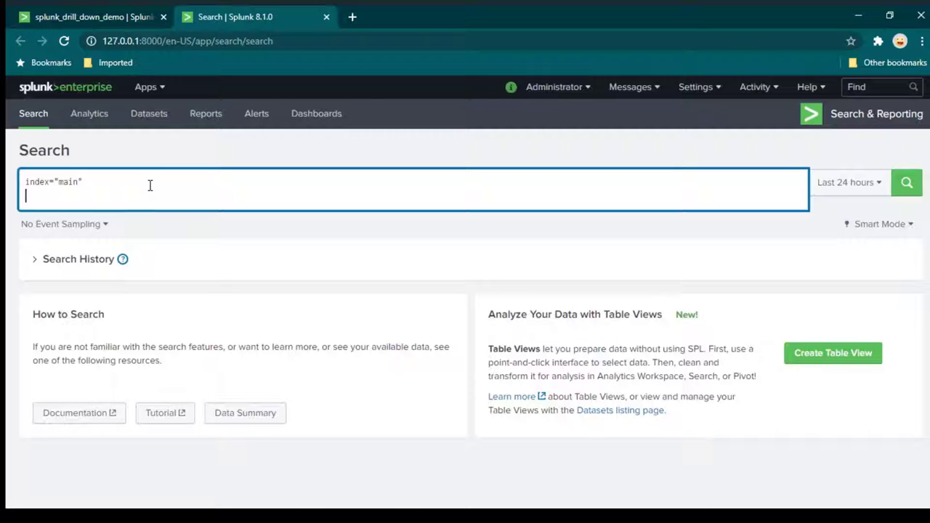
key(BackSpace)
text(lvl=)
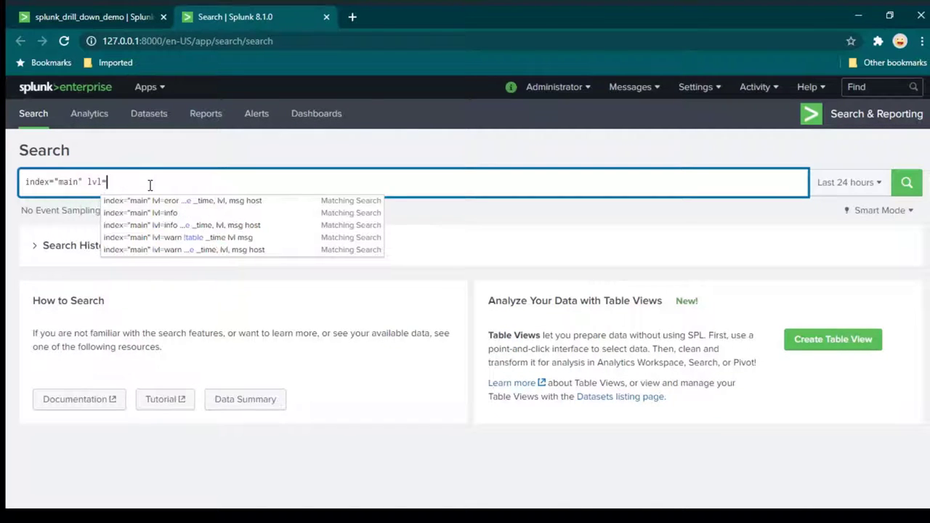
text(info)
key(Return)
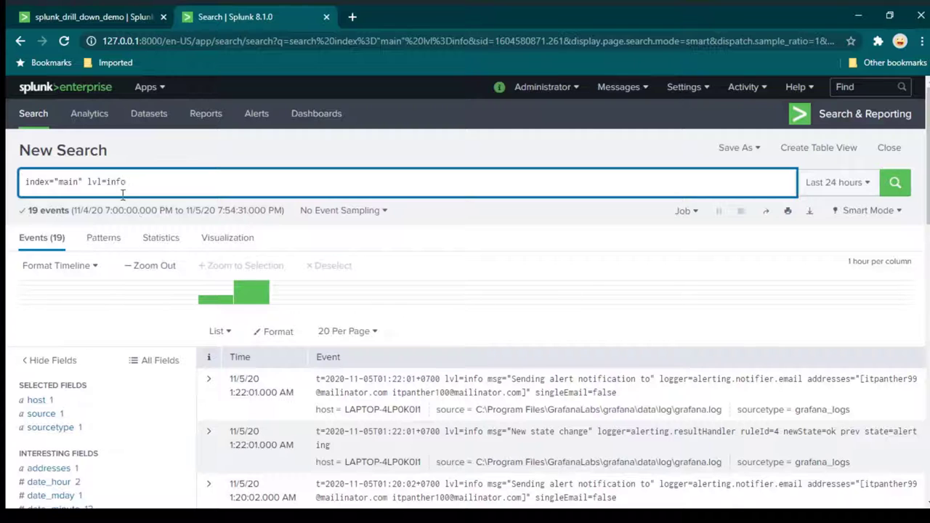
scroll(455, 390, down, 1)
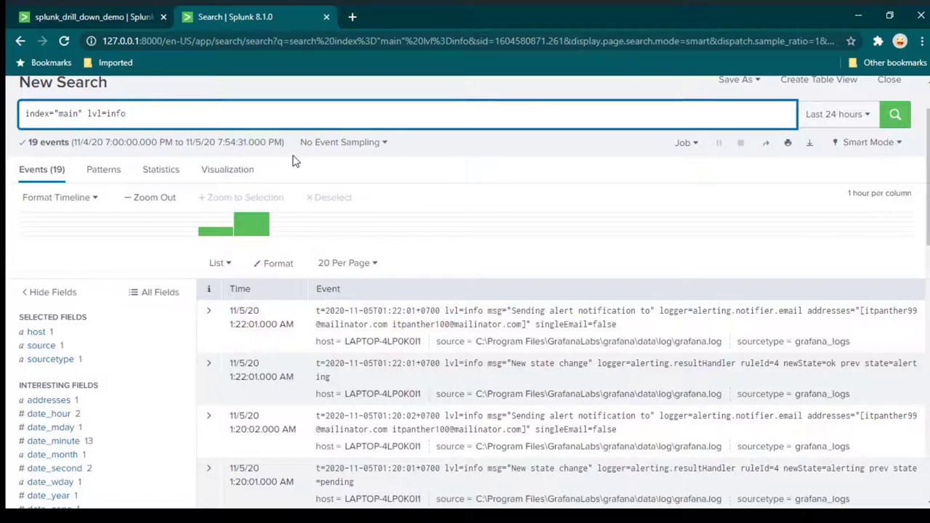
Pipe the info events to table _time, lvl, msg and rerun the search.
key(shift+Return)
text(|tabl)
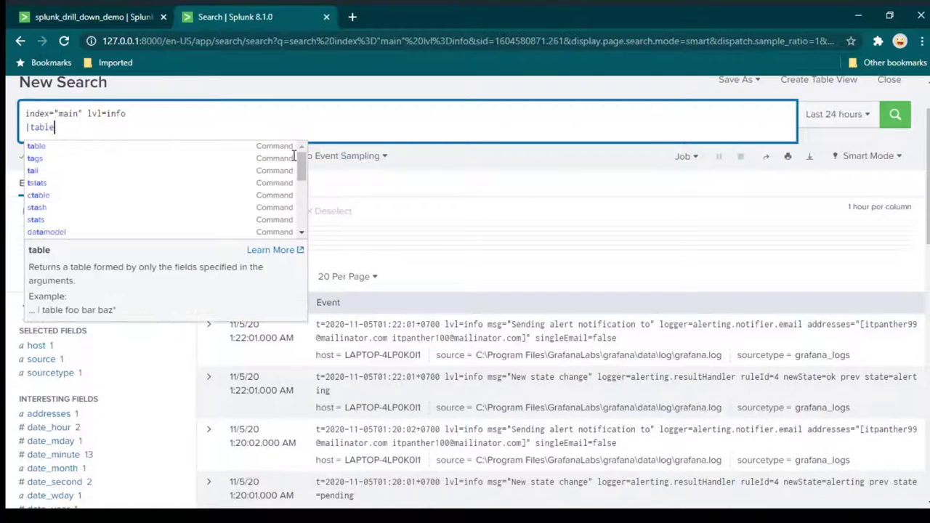
text(e )
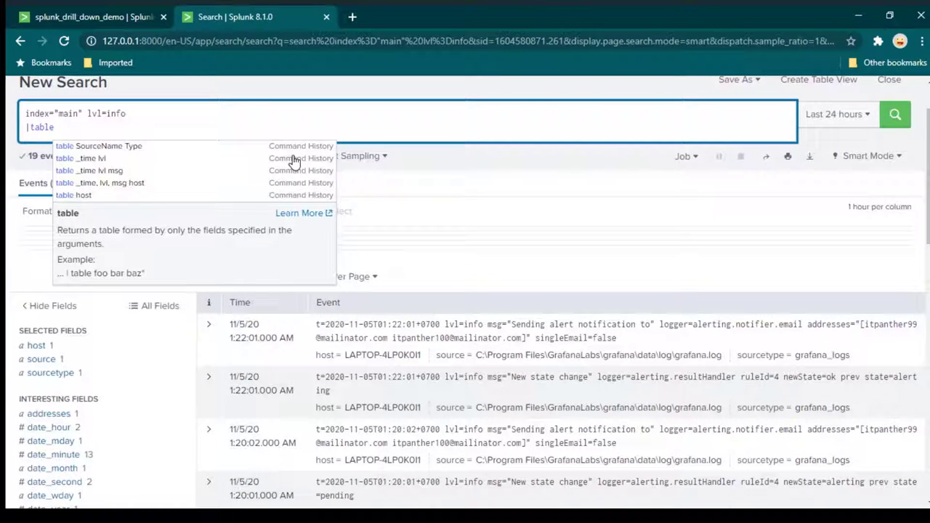
text(_time, msg,)
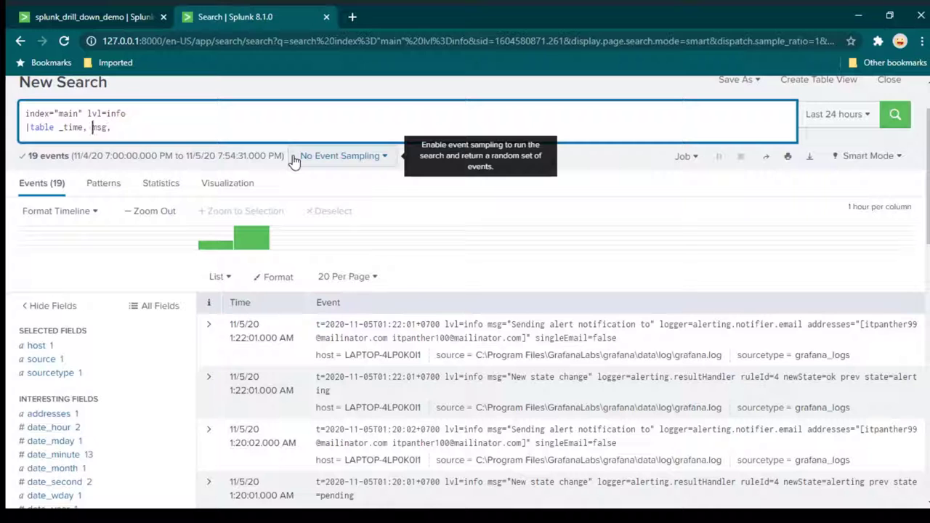
key(BackSpace)
key(BackSpace)
text(vl,)
click(824, 325)
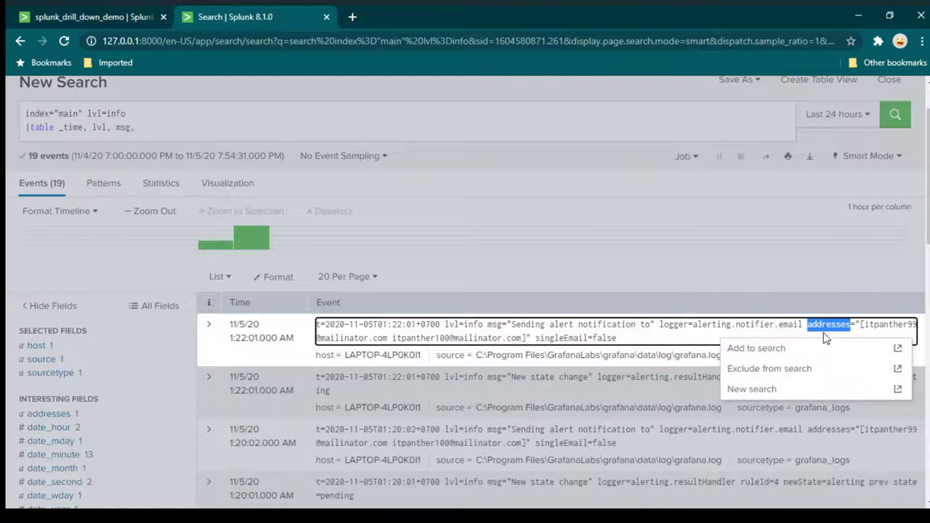
click(183, 128)
click(183, 131)
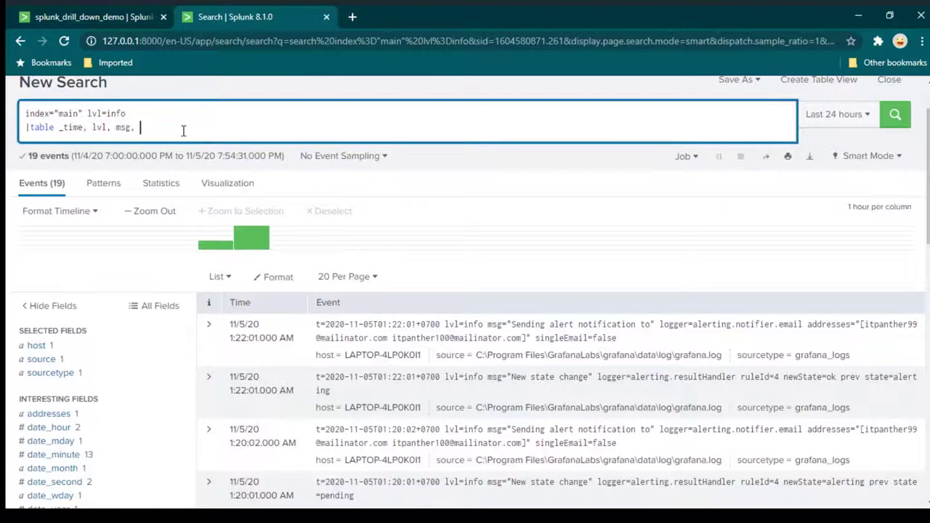
key(BackSpace)
key(BackSpace)
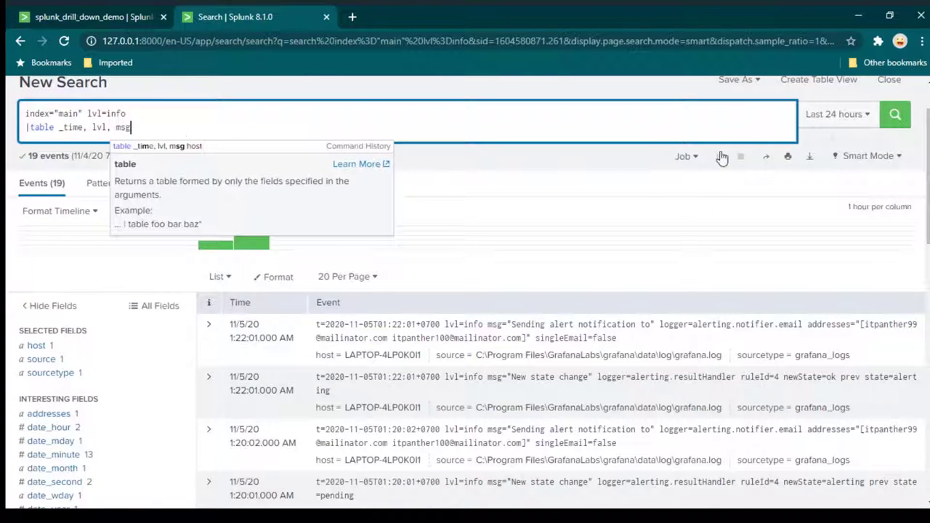
click(893, 122)
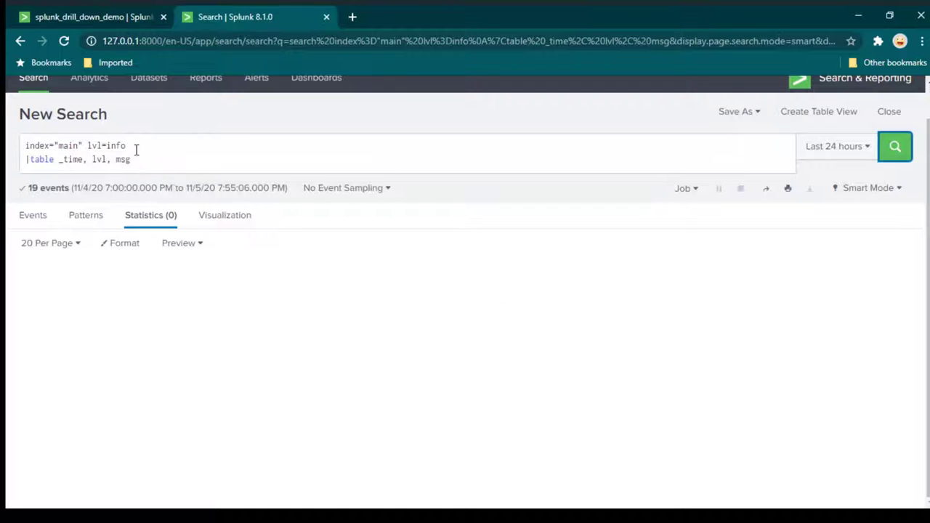
Change the query filter from lvl=info to lvl=warn and rerun it.
scroll(137, 145, down, 1)
drag(140, 113, 85, 113)
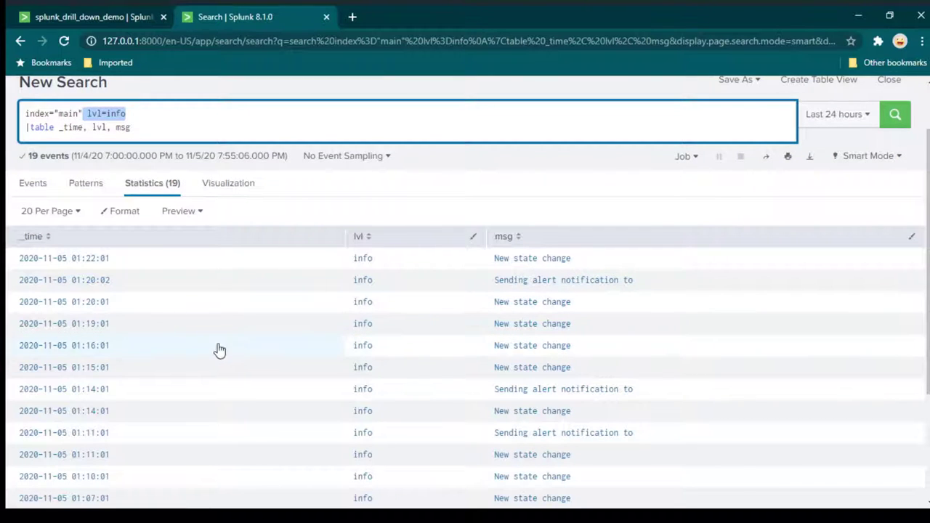
click(147, 114)
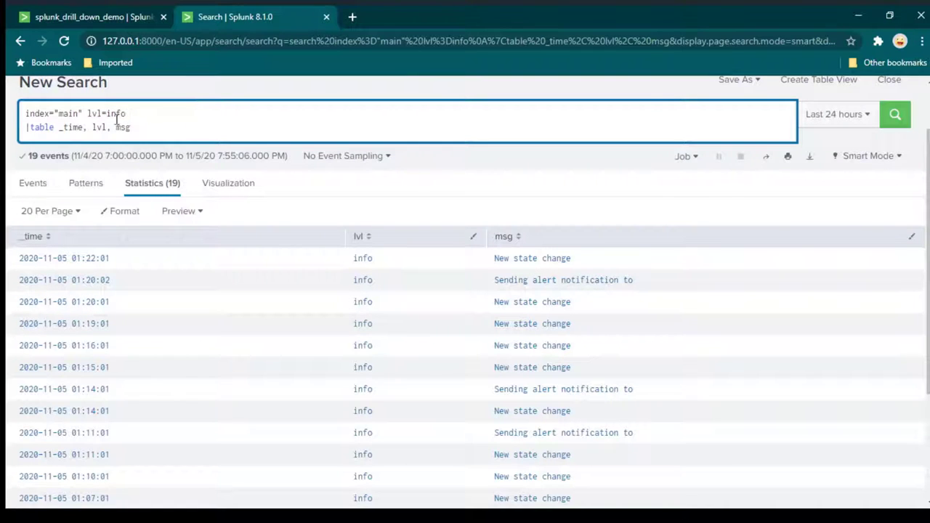
double_click(121, 113)
text(warn)
key(Return)
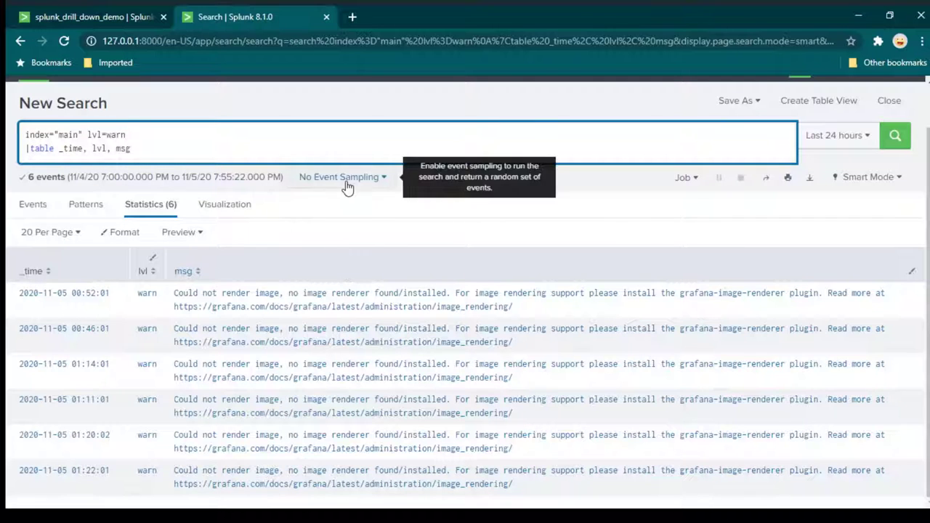
Compare with the pie chart on the dashboard tab, then return to the warn results.
double_click(116, 134)
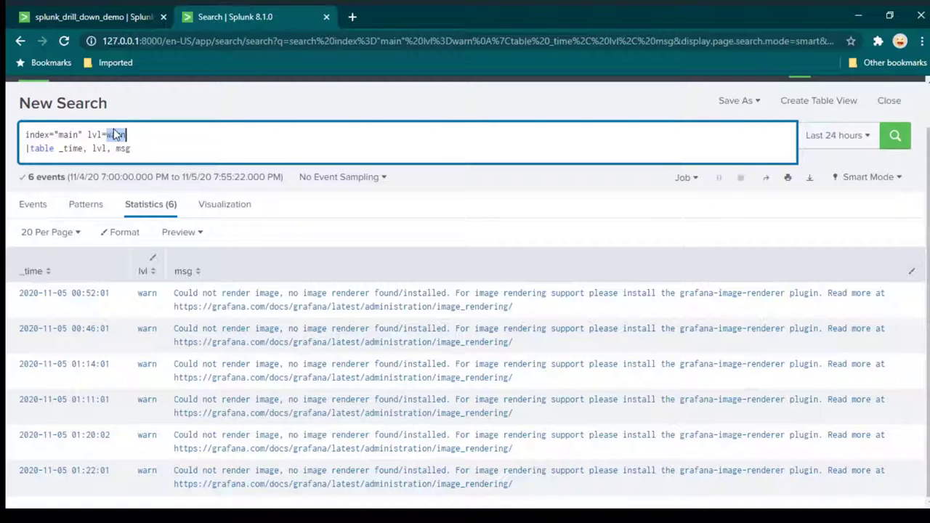
click(114, 17)
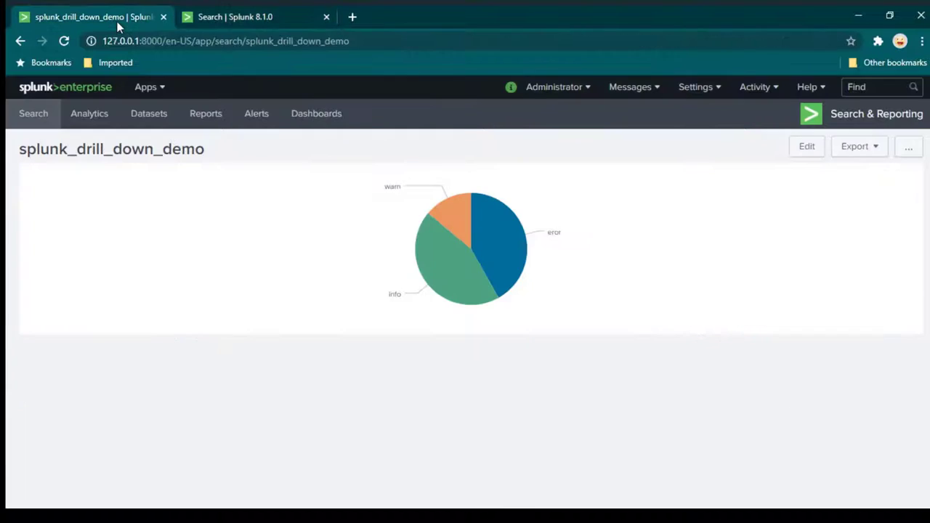
mouse_move(459, 219)
mouse_move(492, 282)
click(274, 15)
click(234, 155)
scroll(700, 203, up, 2)
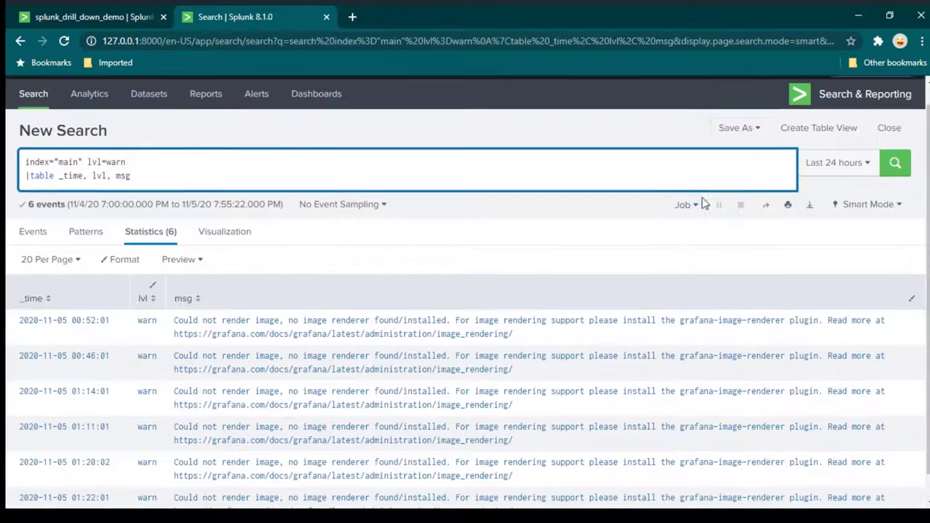
click(749, 148)
Add the warn events table as a panel on the existing splunk_drill_down_demo dashboard and view it.
click(734, 197)
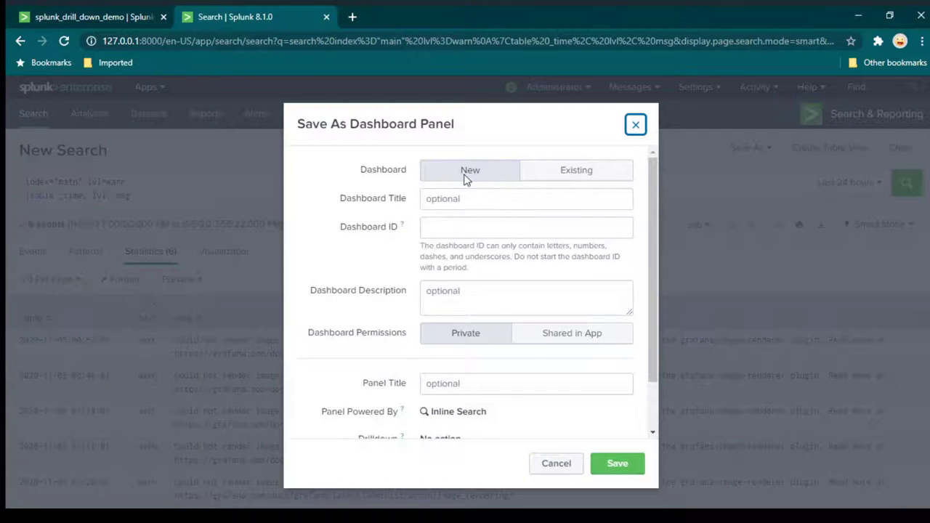
click(564, 173)
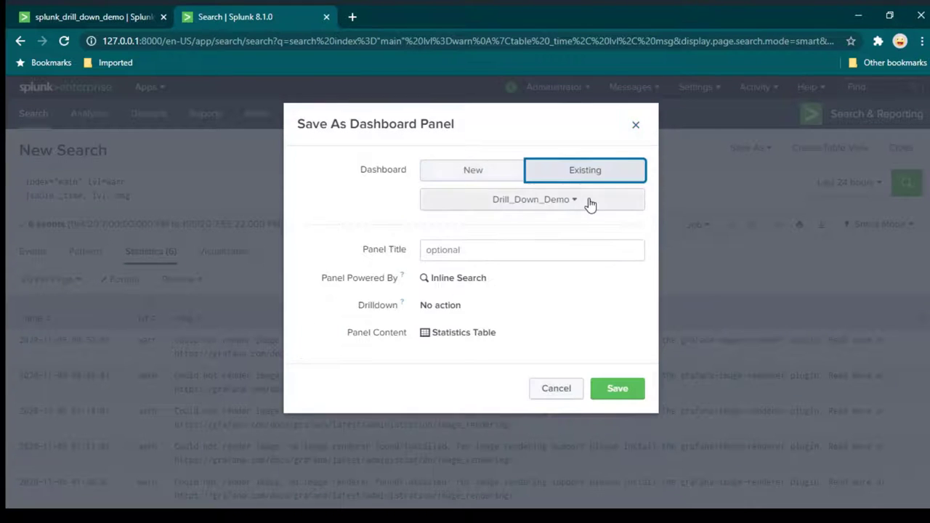
click(558, 205)
click(531, 327)
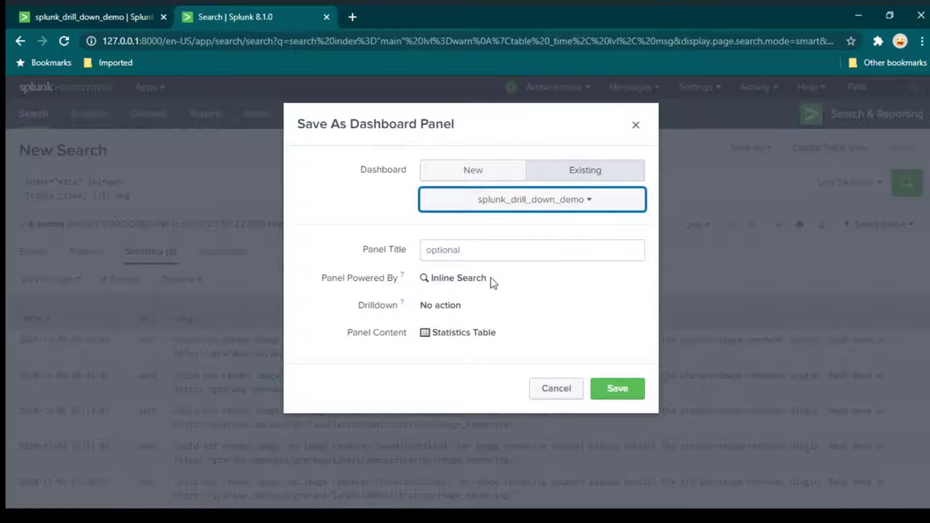
click(460, 249)
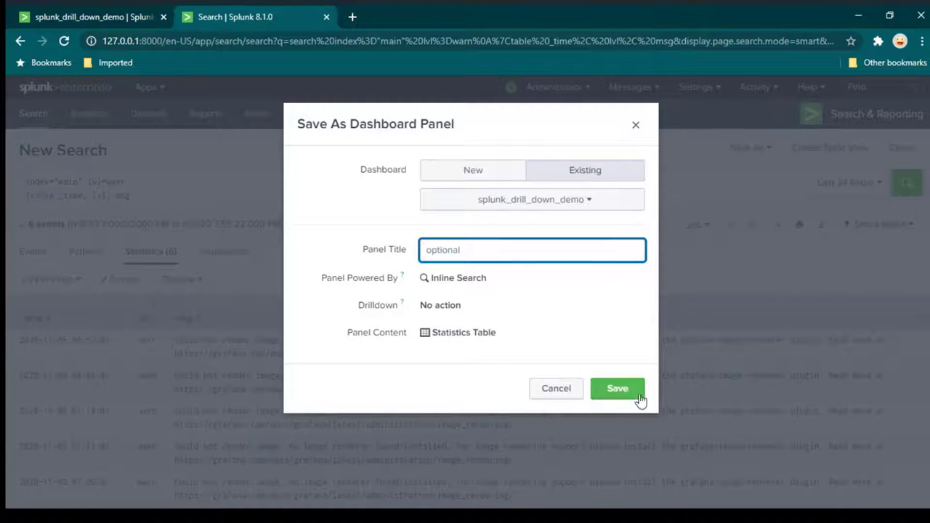
click(606, 389)
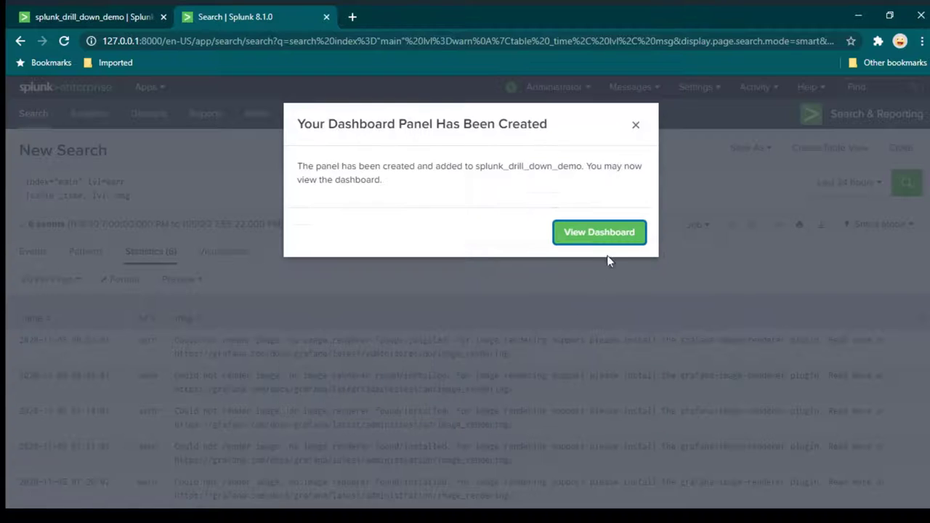
click(587, 243)
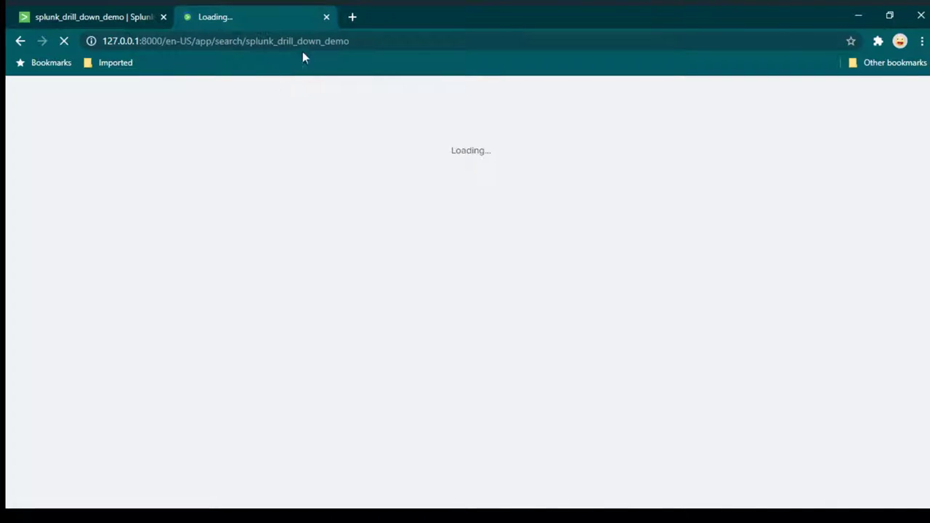
Scroll through splunk_drill_down_demo to check the warn table beneath the pie chart.
drag(366, 41, 112, 46)
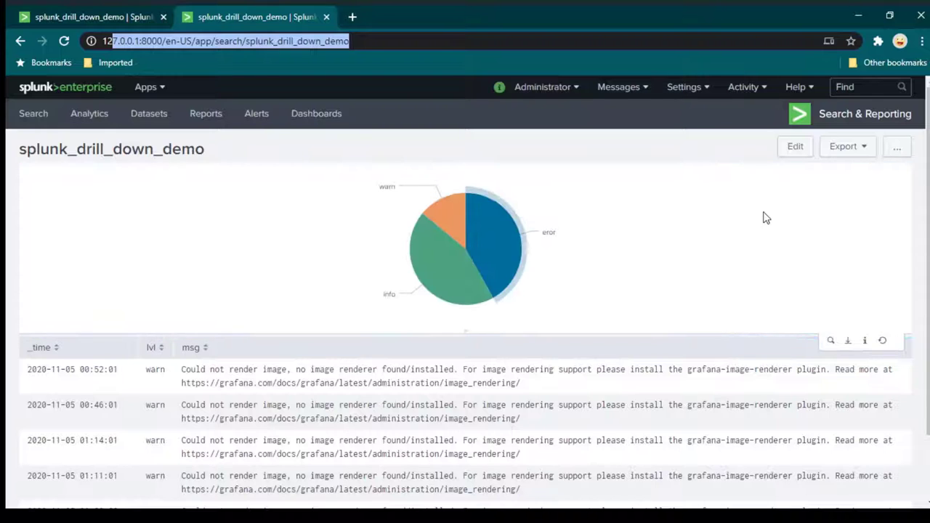
scroll(431, 278, down, 1)
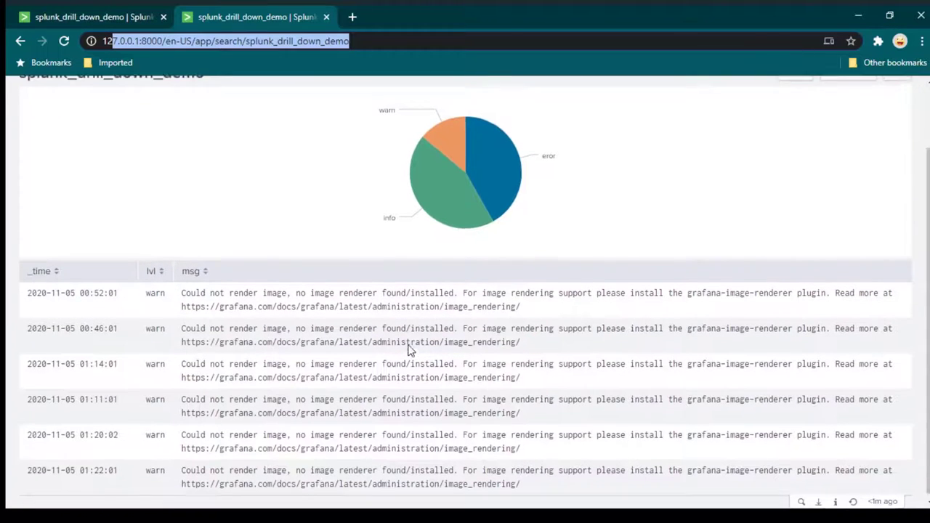
scroll(409, 348, up, 1)
click(447, 221)
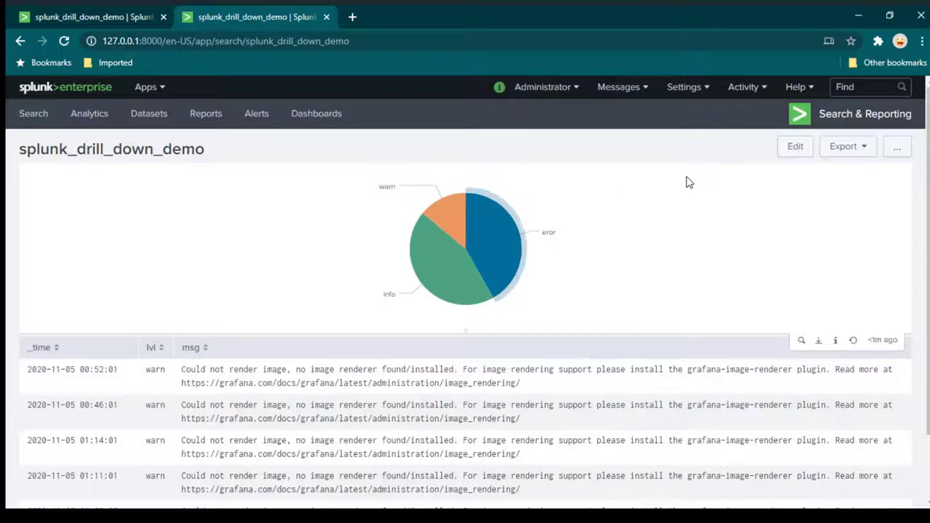
scroll(400, 305, down, 1)
scroll(635, 201, up, 1)
Put the dashboard into edit mode and open the pie chart panel's Drilldown Editor.
click(786, 153)
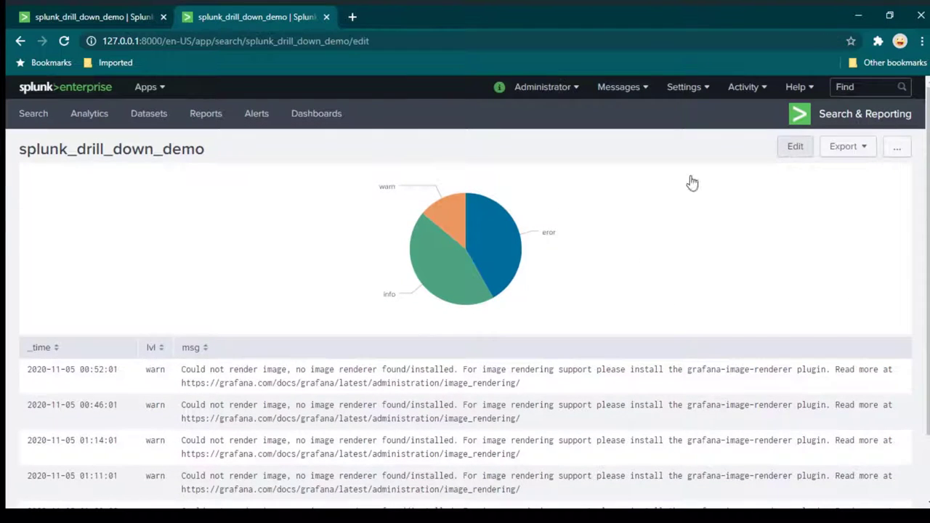
scroll(614, 240, down, 2)
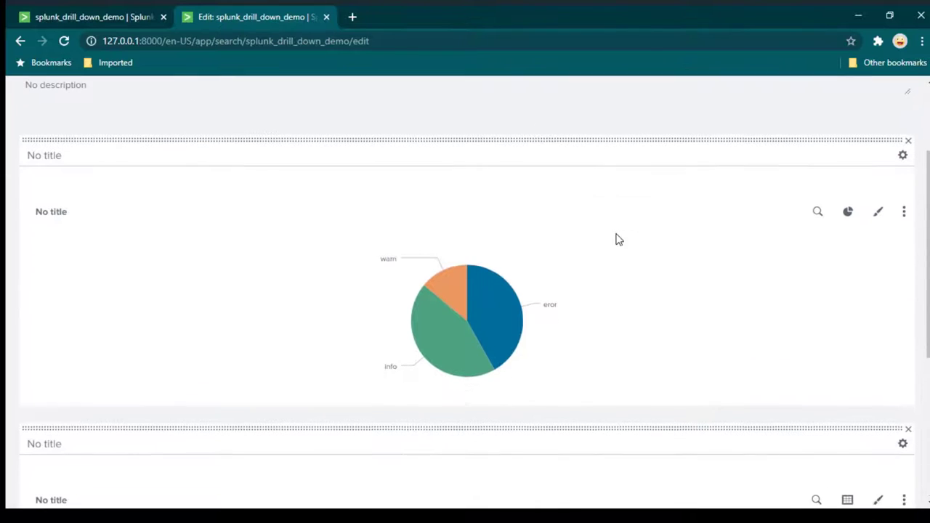
scroll(479, 308, down, 1)
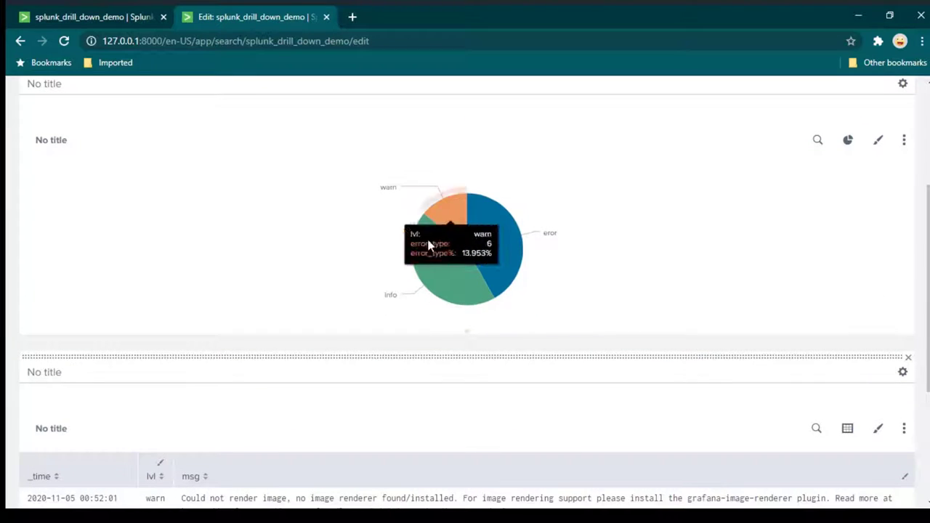
click(904, 142)
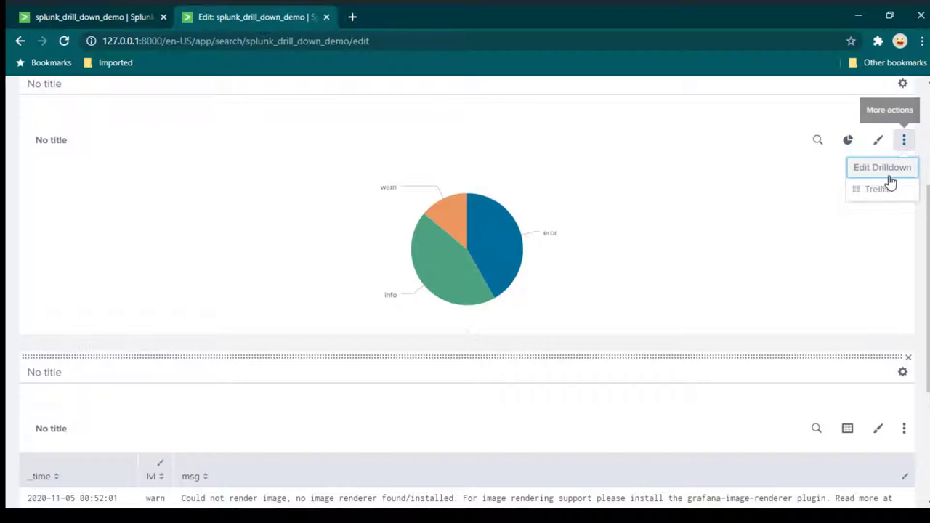
click(885, 175)
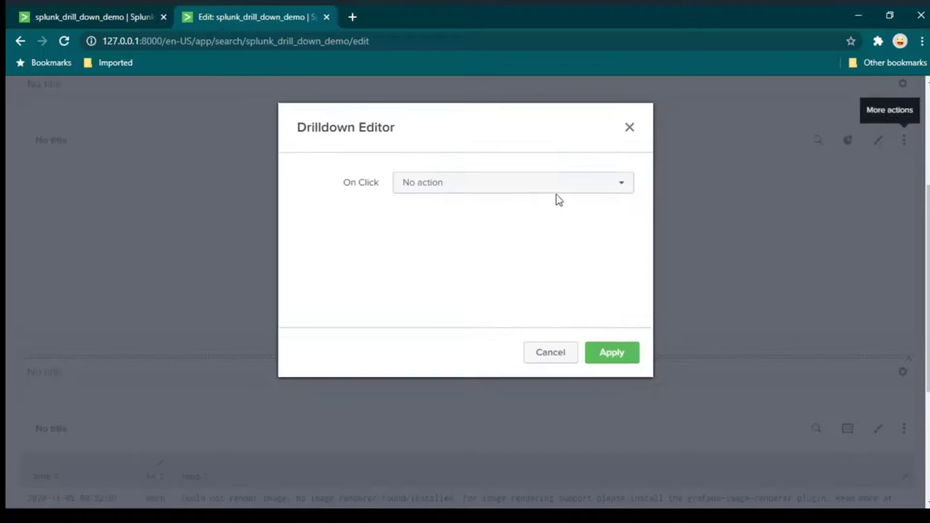
Make pie chart clicks set the error_type token to $click.value$, and apply the drilldown.
click(448, 192)
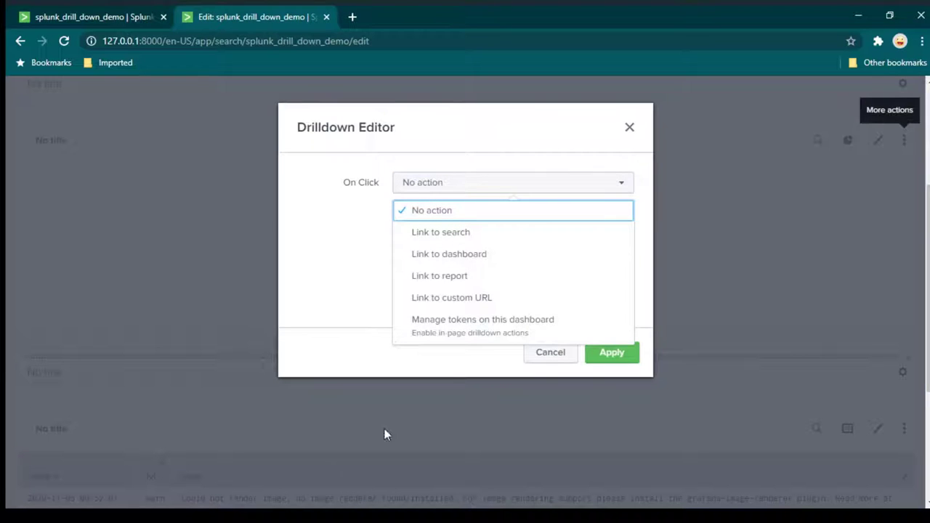
click(491, 315)
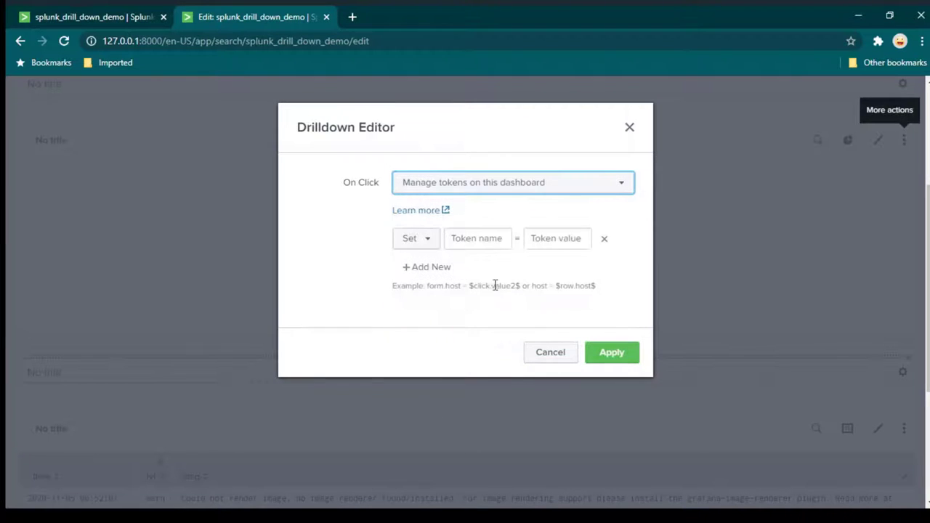
click(466, 239)
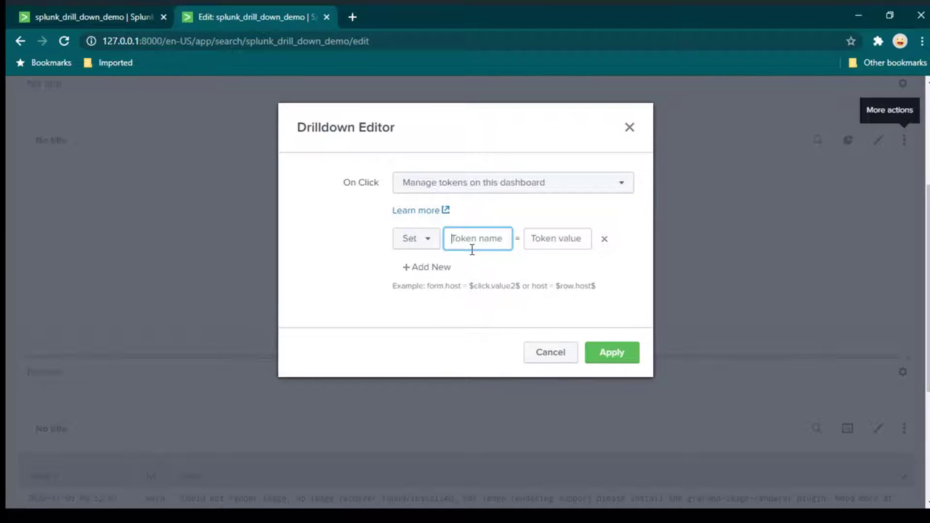
text(error_type)
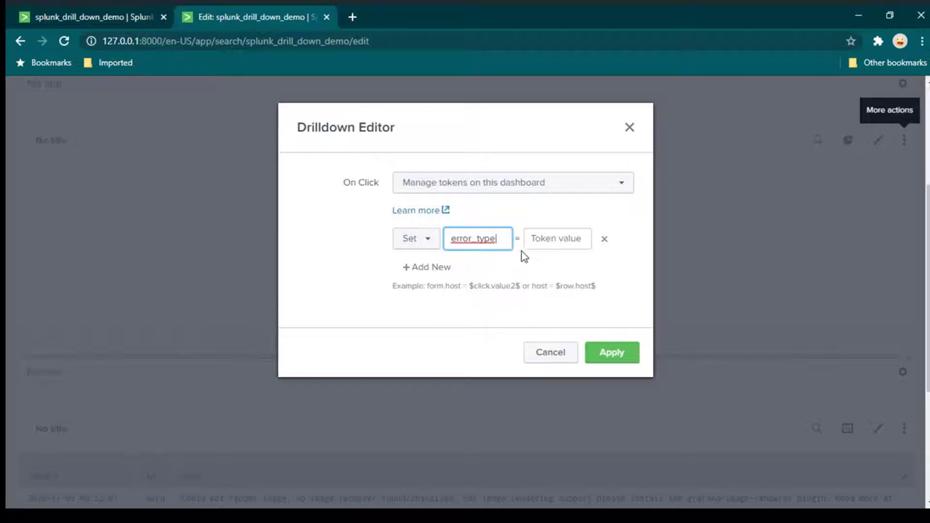
click(564, 241)
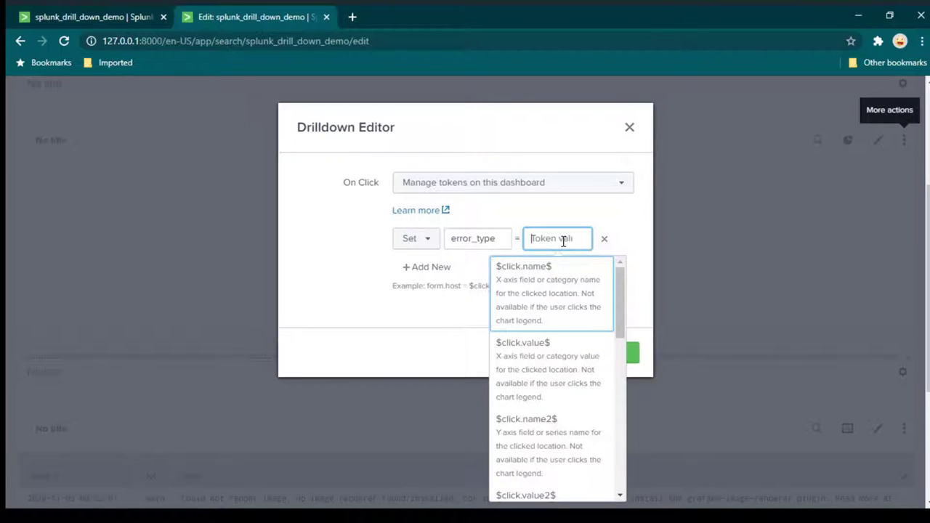
scroll(565, 291, down, 5)
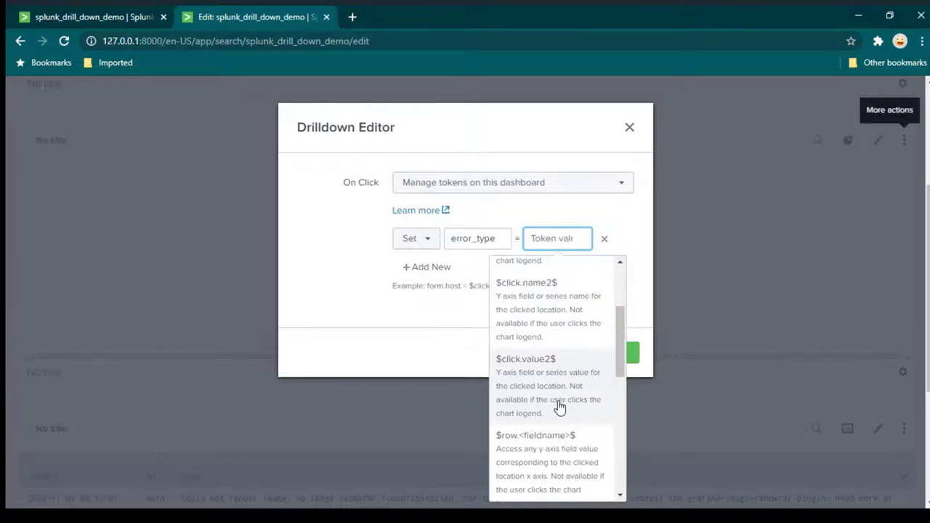
scroll(565, 418, down, 2)
scroll(564, 421, up, 5)
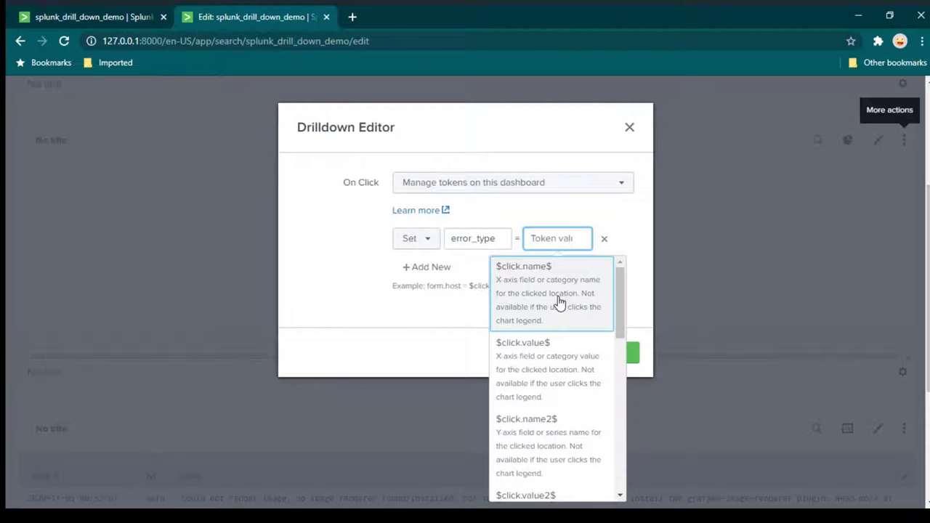
click(534, 370)
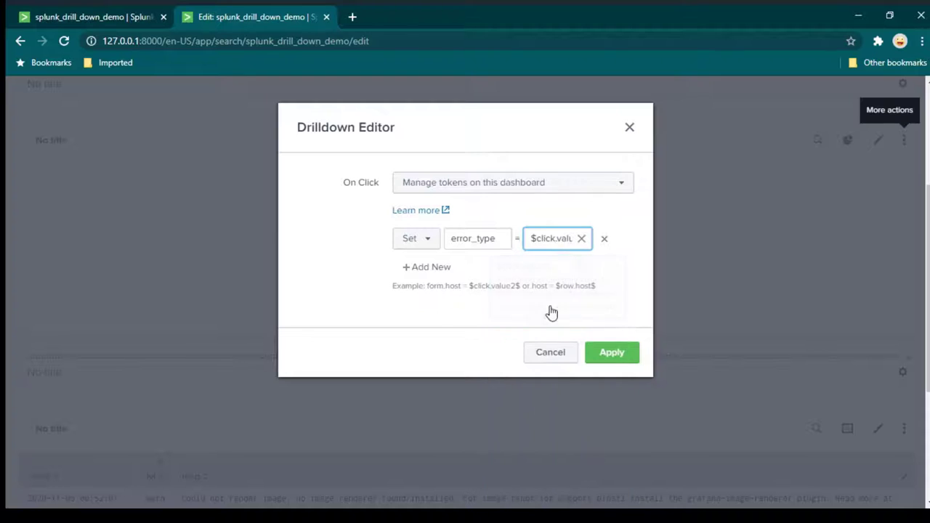
click(613, 354)
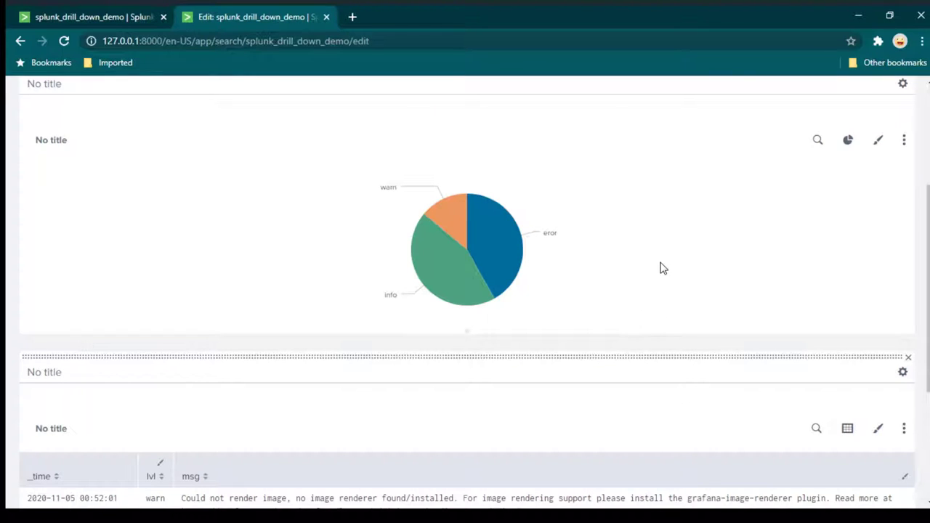
mouse_move(418, 240)
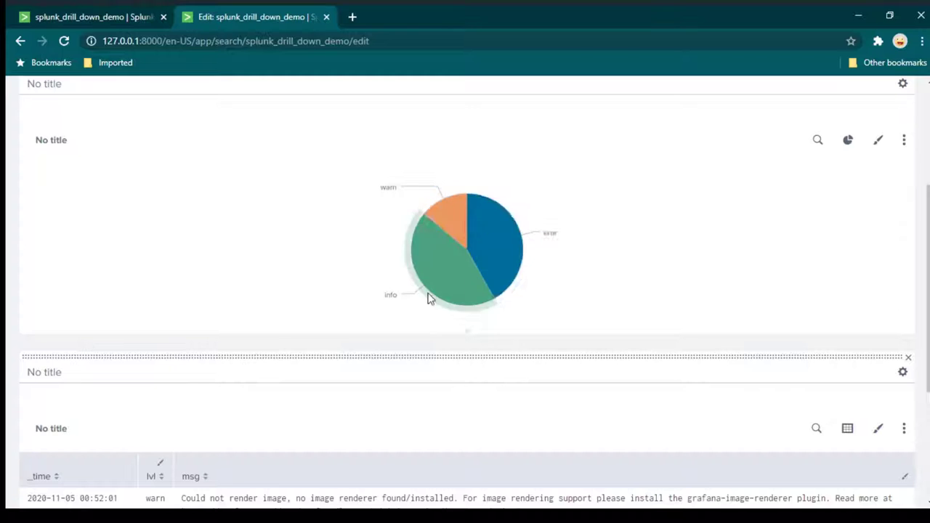
mouse_move(459, 218)
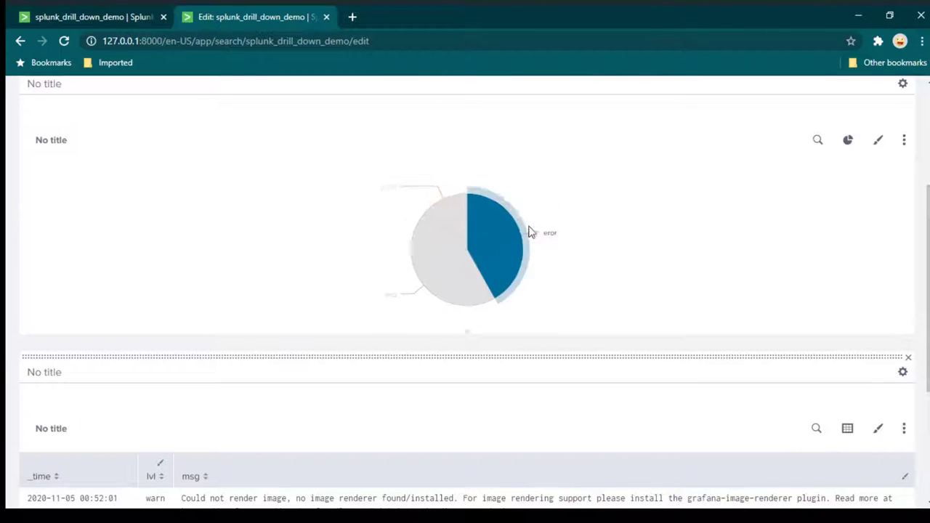
scroll(619, 246, down, 3)
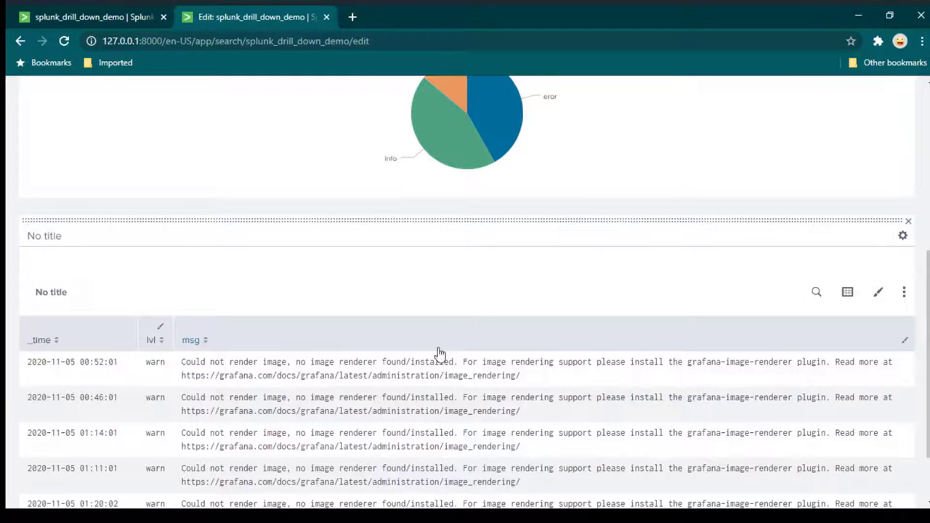
click(816, 295)
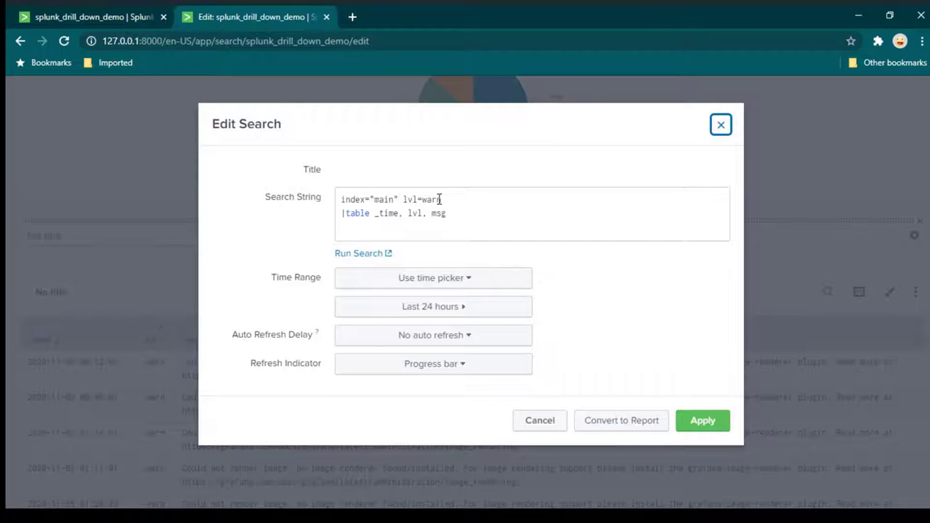
double_click(440, 199)
drag(442, 199, 427, 199)
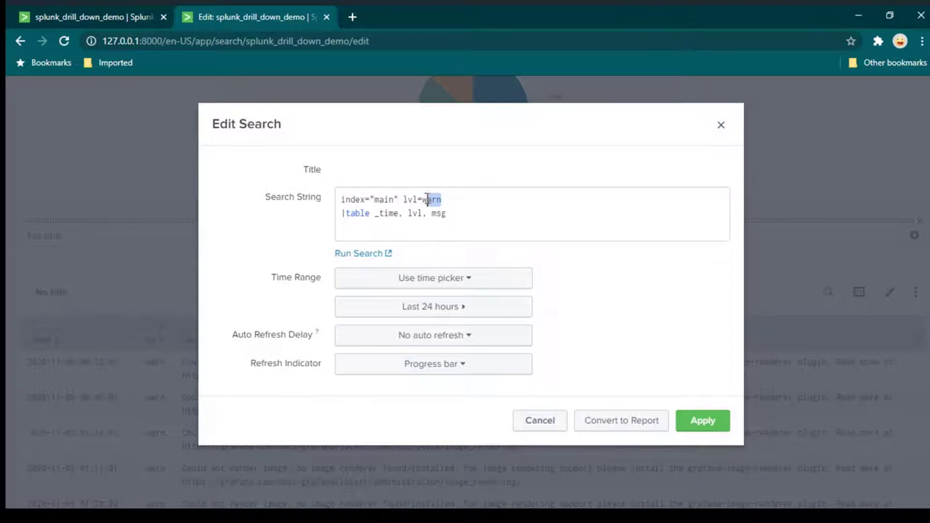
click(720, 125)
scroll(461, 400, up, 4)
scroll(484, 395, down, 2)
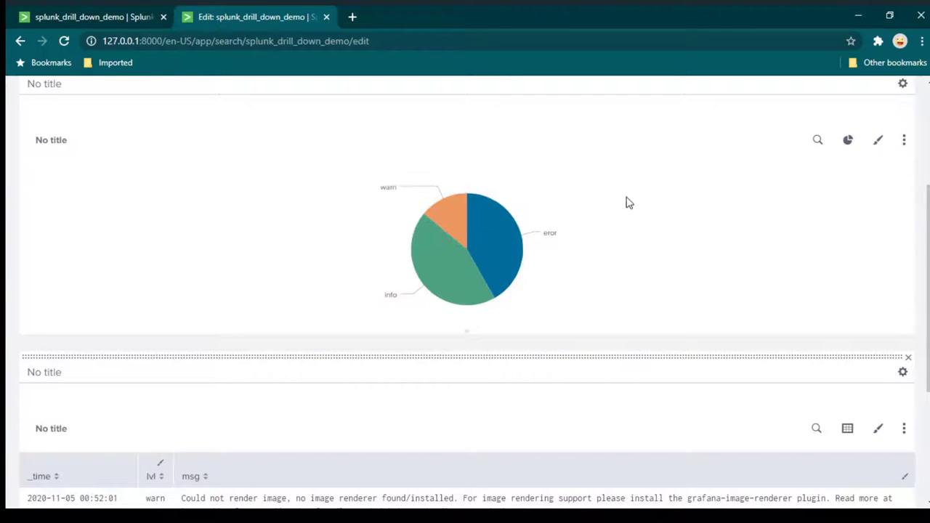
click(906, 143)
click(893, 175)
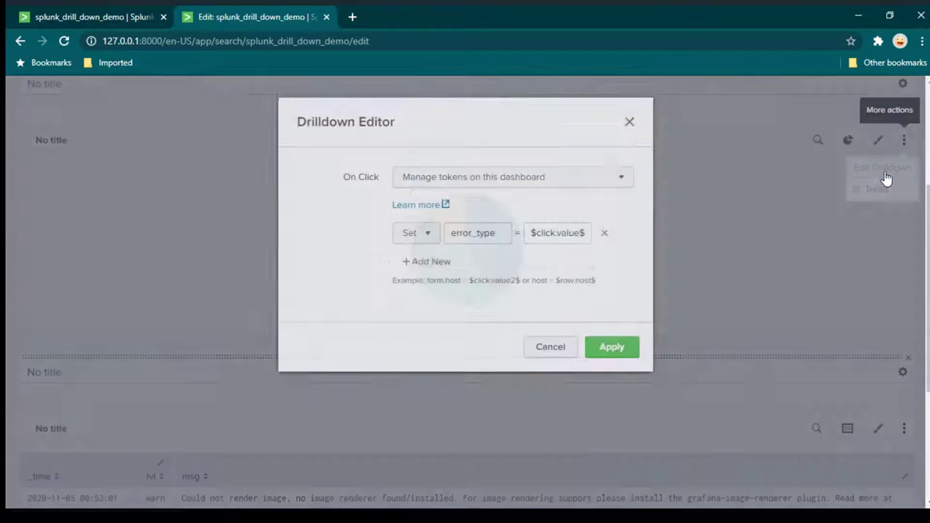
double_click(476, 247)
key(ctrl+c)
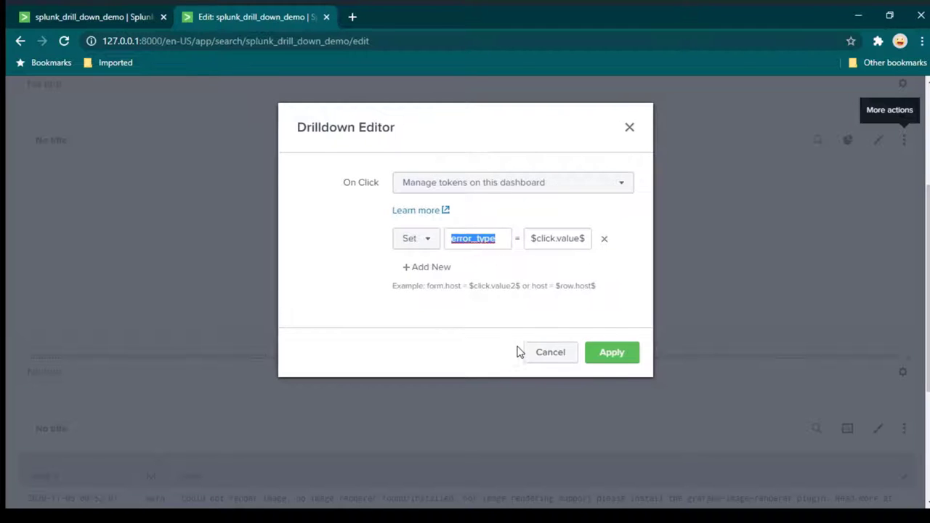
click(630, 128)
scroll(581, 291, down, 3)
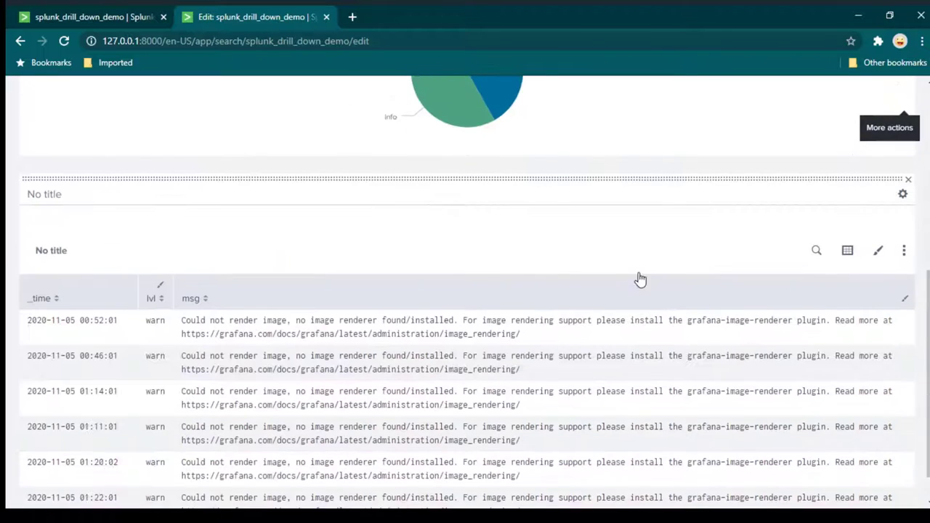
Change the log table's search filter from lvl=warn to lvl=$error_type$ and apply it.
click(817, 226)
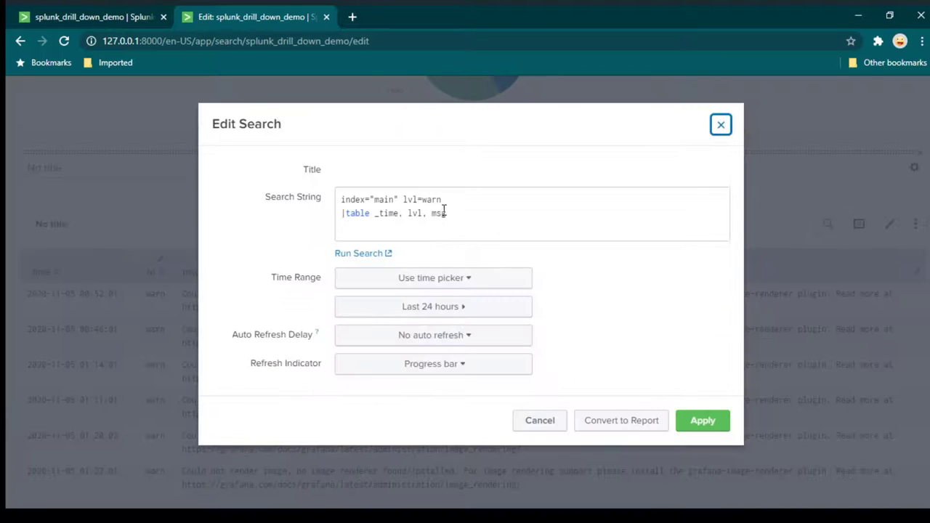
click(456, 199)
key(BackSpace)
key(BackSpace)
key(BackSpace)
key(BackSpace)
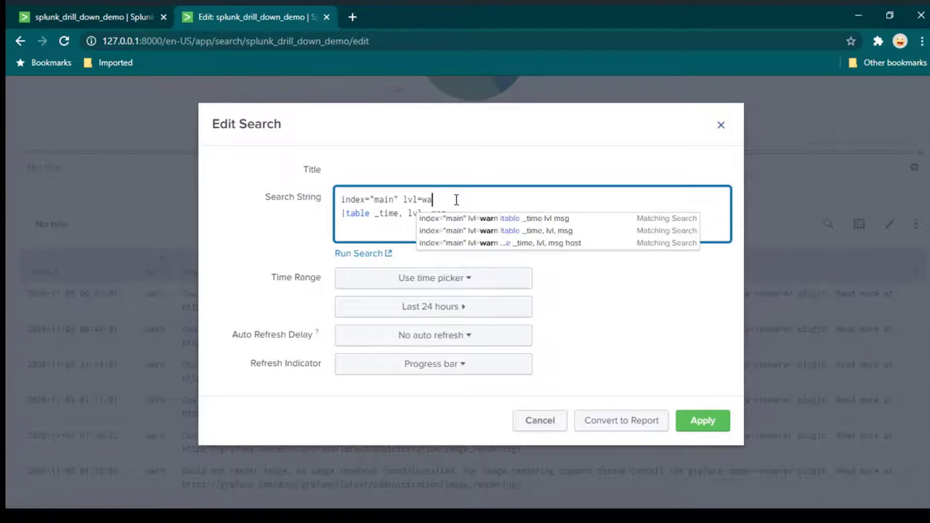
key(ctrl+v)
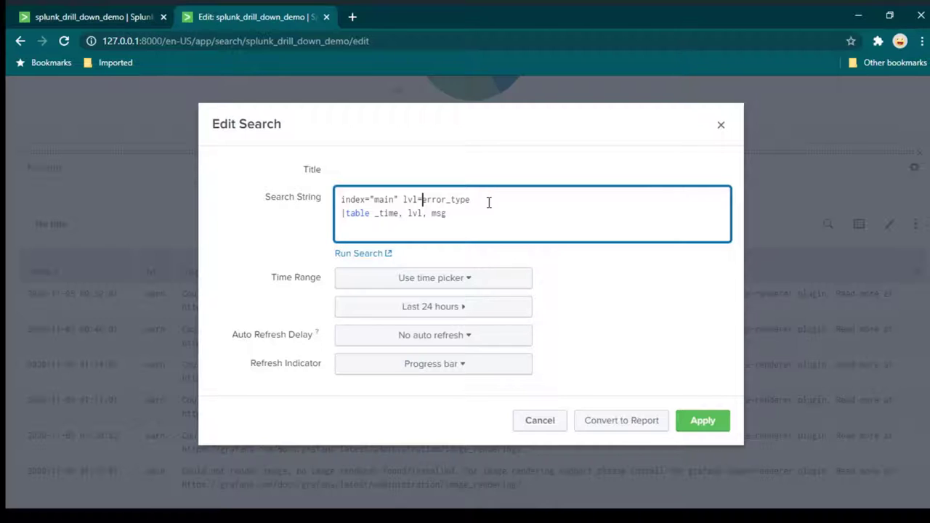
text($)
click(704, 424)
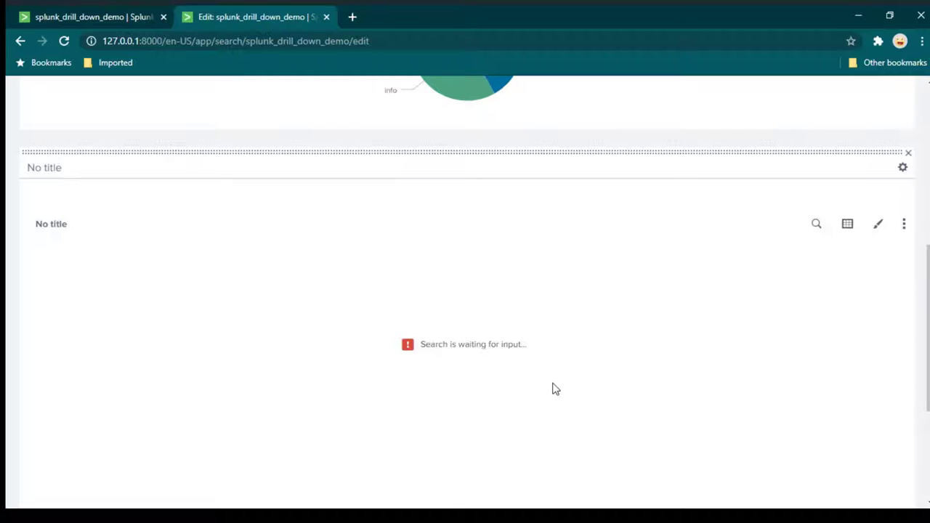
Test the new drilldown by clicking the info slice of the pie chart.
scroll(667, 305, up, 3)
scroll(656, 272, down, 2)
scroll(628, 265, down, 1)
scroll(547, 362, up, 1)
click(463, 153)
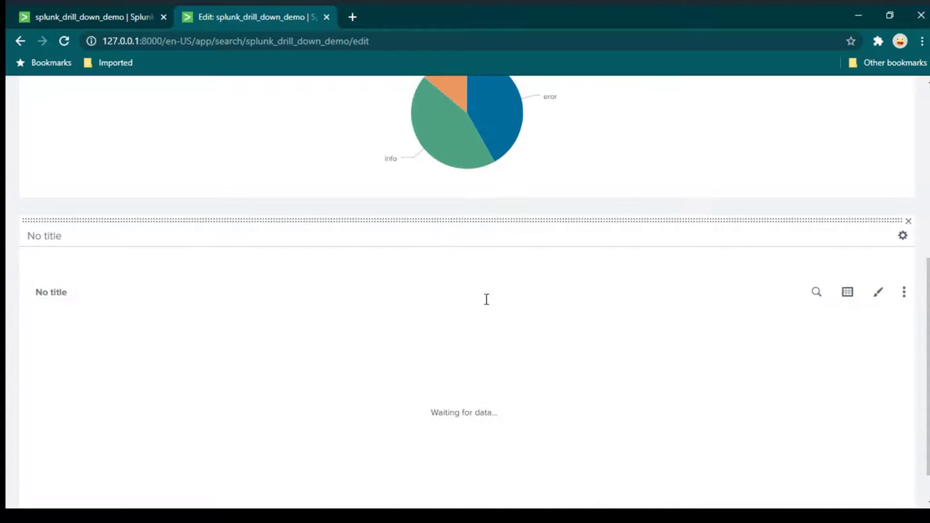
Save the splunk_drill_down_demo dashboard, then click the eror slice to filter the table.
scroll(441, 373, up, 5)
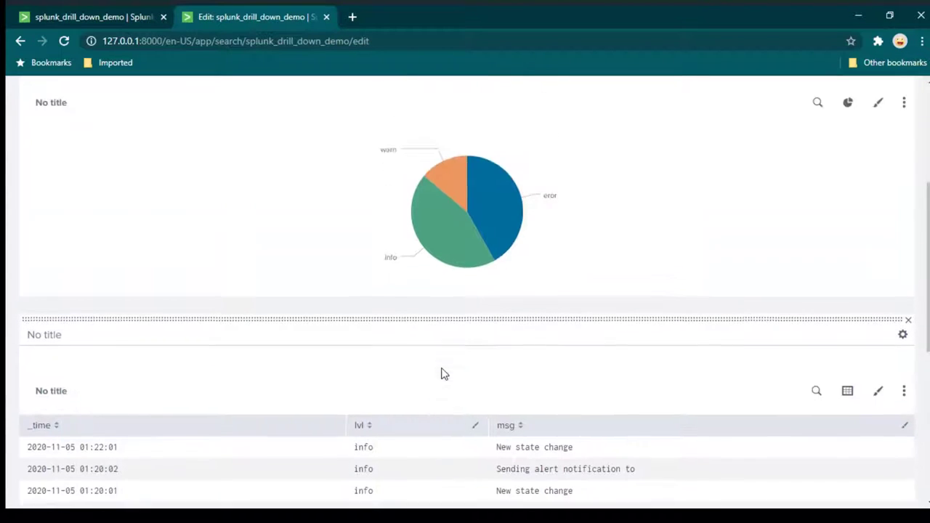
click(898, 159)
scroll(729, 216, down, 1)
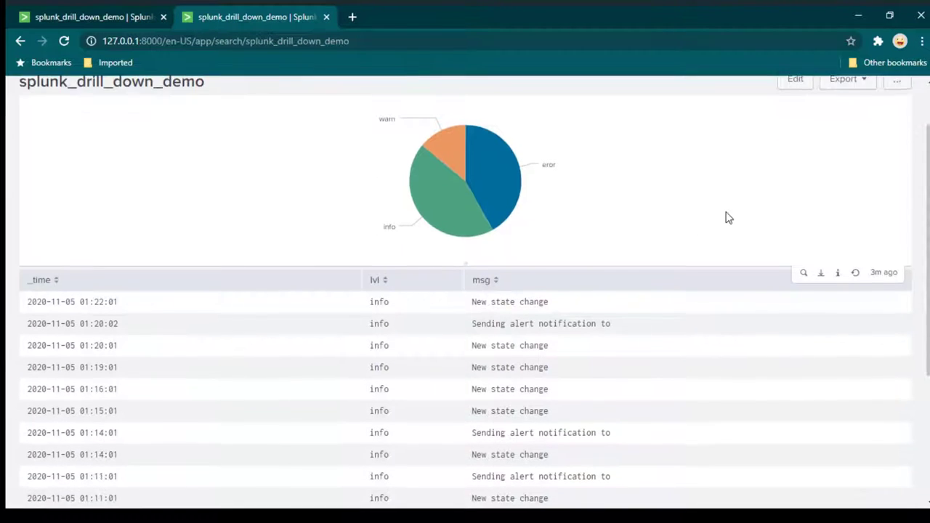
click(492, 183)
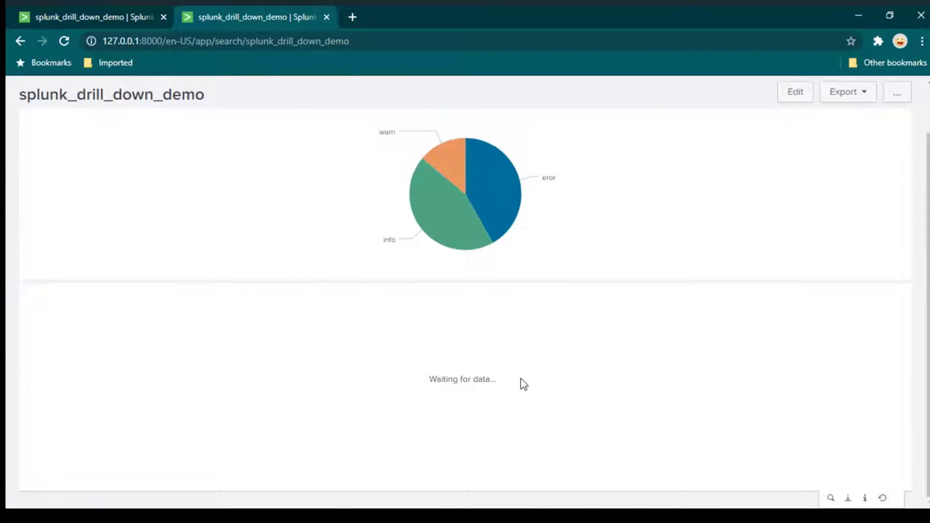
scroll(520, 383, up, 1)
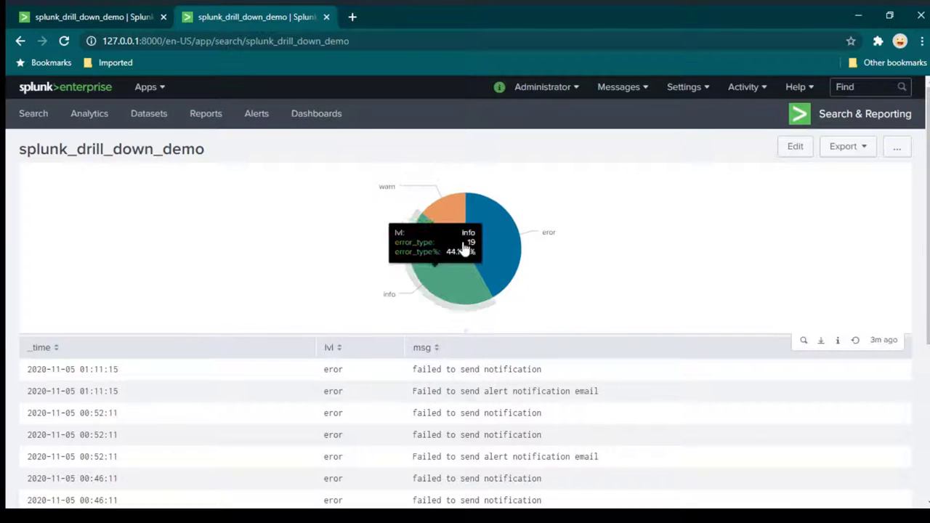
Click the warn pie slice to filter the events table to warn entries.
click(456, 214)
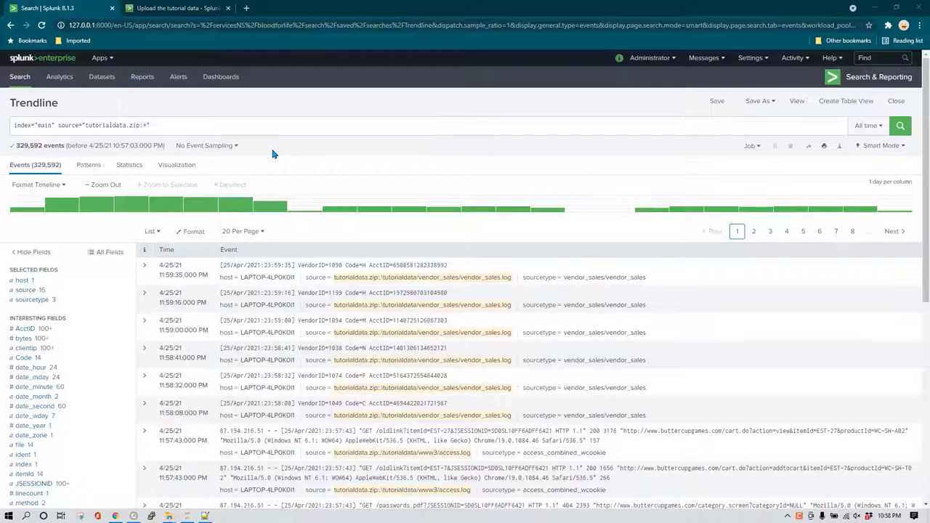
Read through the Splunk Docs 'Upload the tutorial data' page, then close that tab.
scroll(166, 290, down, 2)
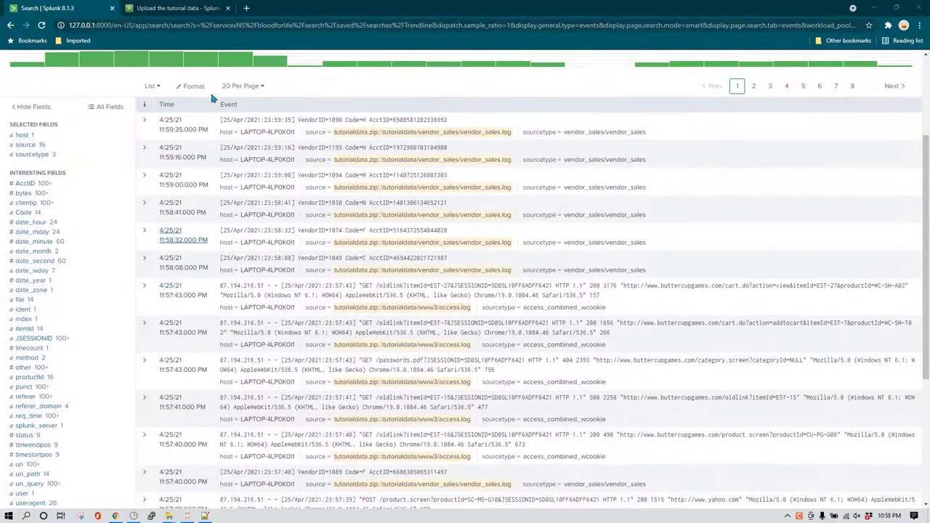
scroll(218, 124, up, 2)
key(ctrl+Tab)
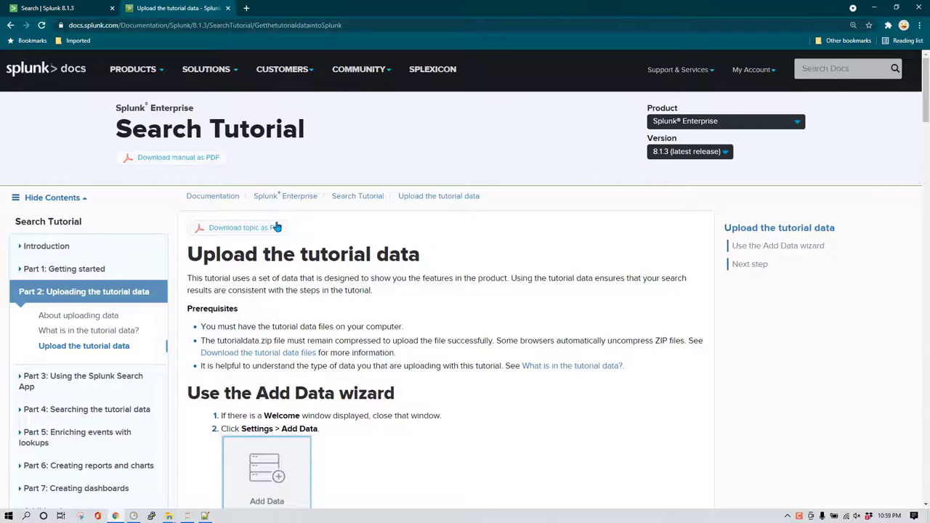
scroll(396, 343, down, 1)
scroll(396, 343, down, 2)
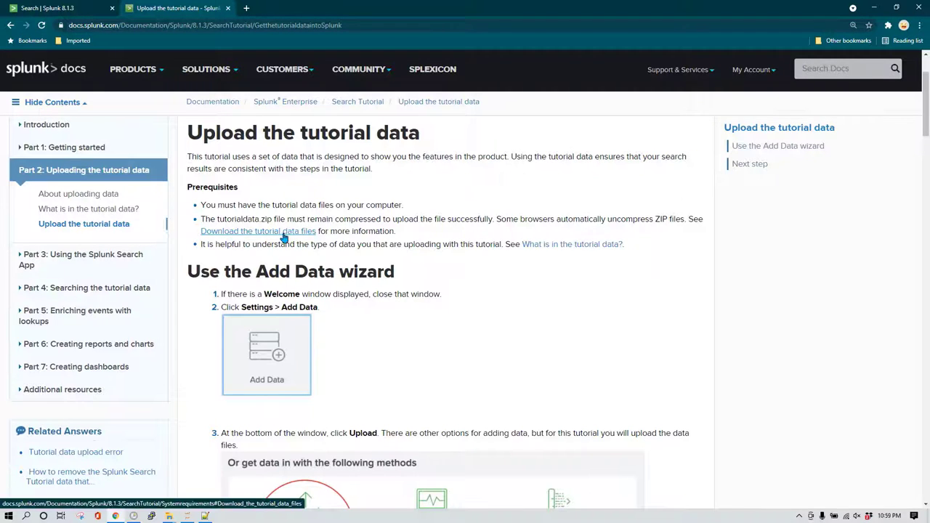
scroll(332, 221, up, 2)
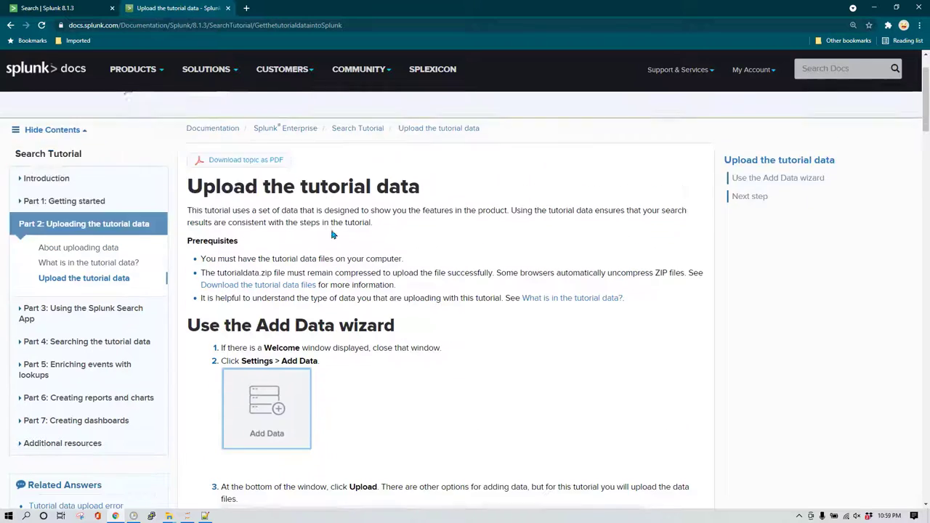
scroll(396, 194, down, 2)
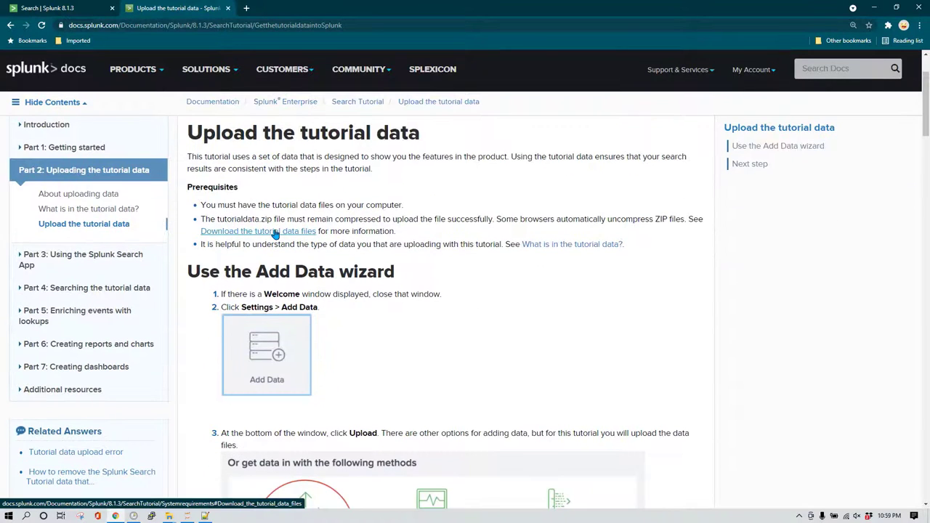
scroll(373, 224, down, 2)
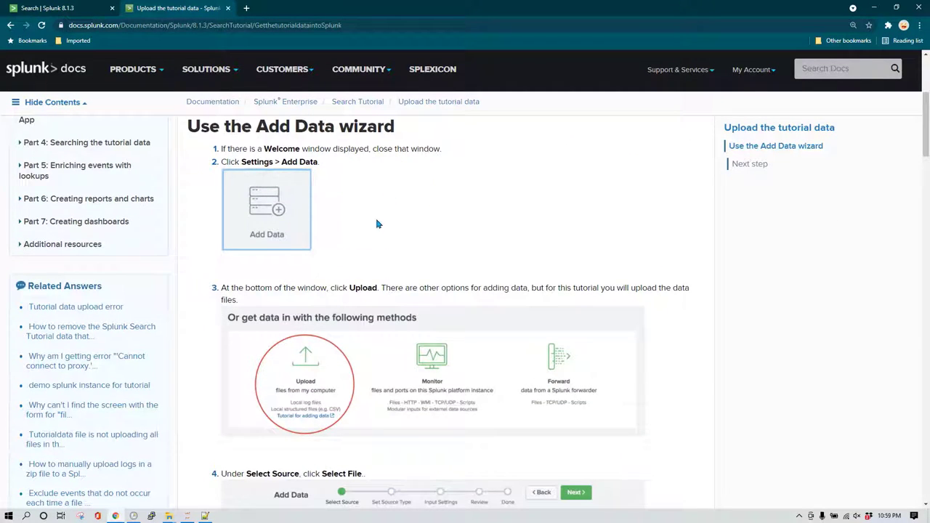
scroll(372, 224, down, 6)
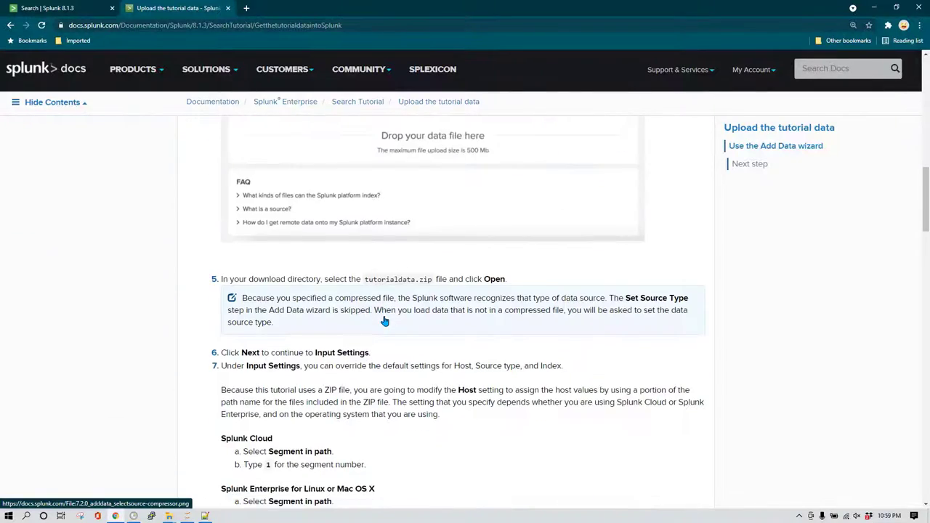
scroll(385, 321, down, 5)
scroll(309, 308, up, 1)
scroll(309, 307, up, 12)
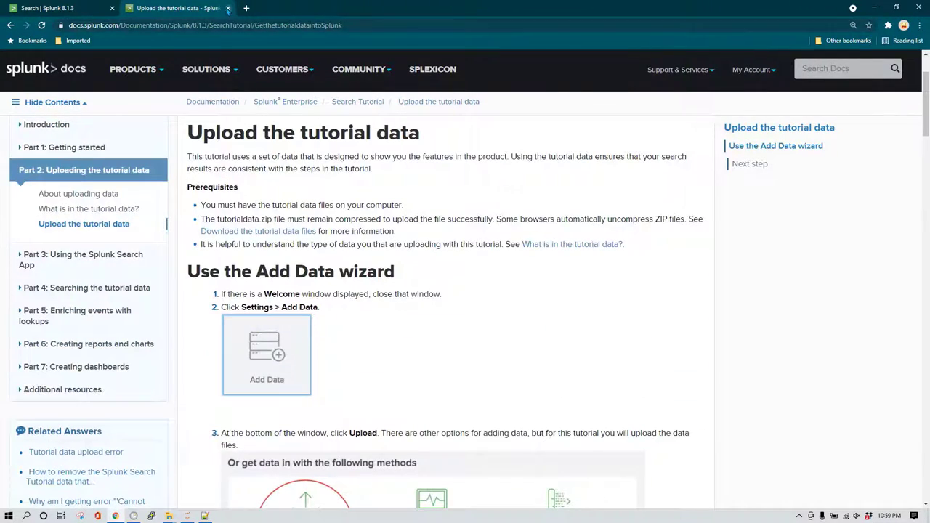
click(227, 8)
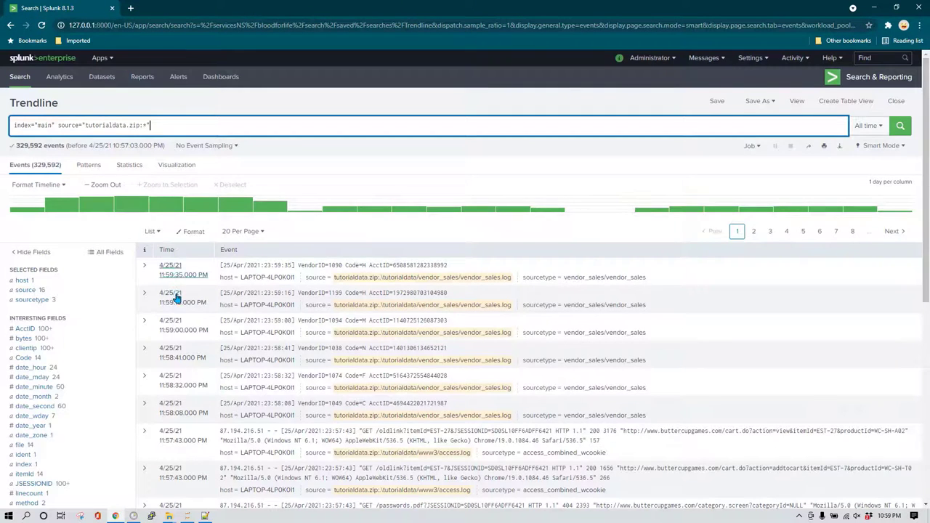
Show the status field's 9 values with event counts, then open a new blank browser tab.
scroll(176, 298, down, 2)
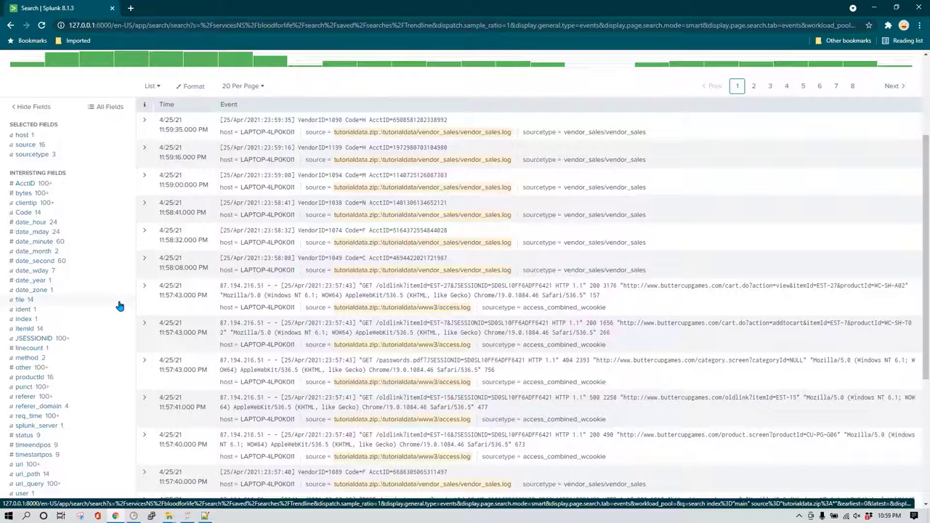
scroll(123, 320, down, 1)
scroll(124, 321, down, 1)
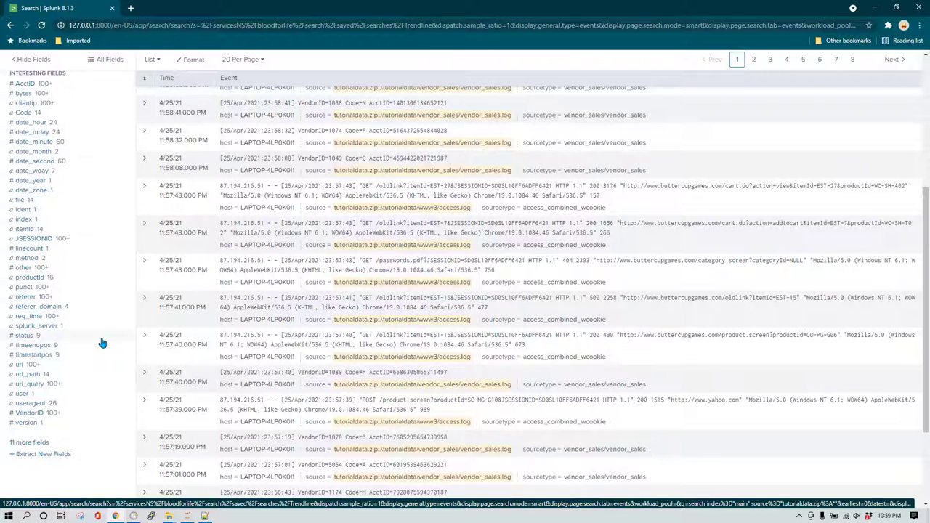
click(36, 336)
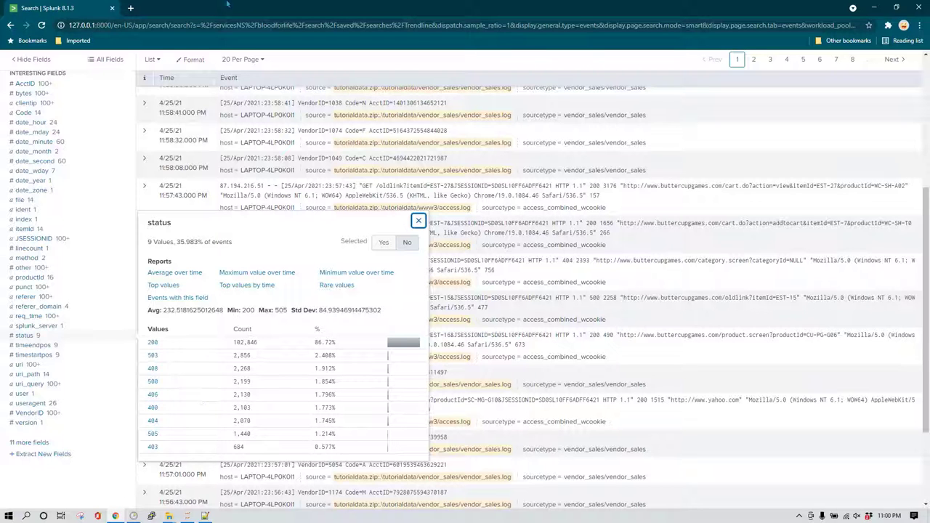
click(131, 8)
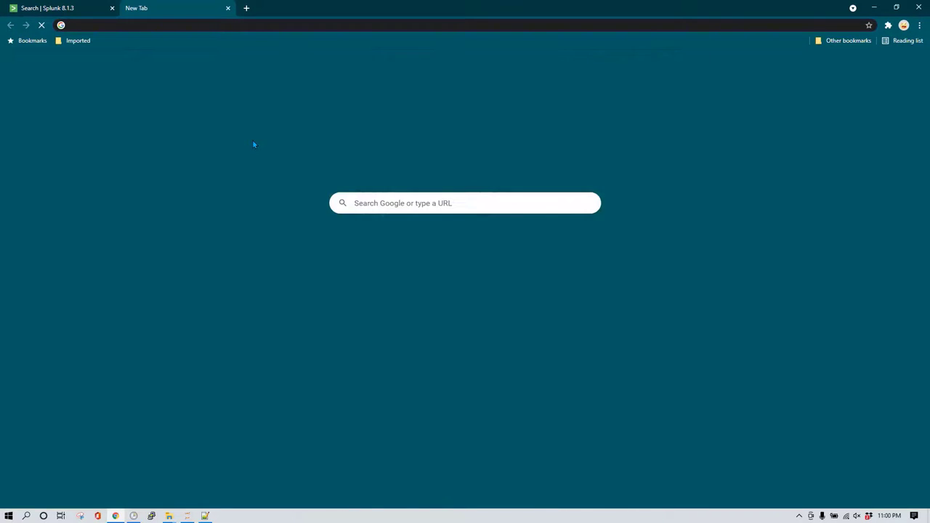
Search Google for HTTP response codes with names and open the HTTP Response Codes CSV page.
text(http)
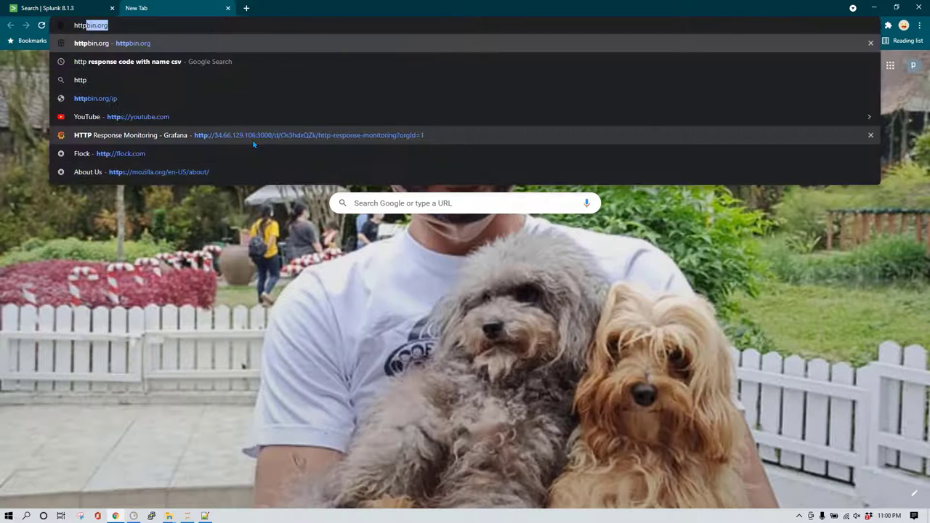
text( respons)
key(Return)
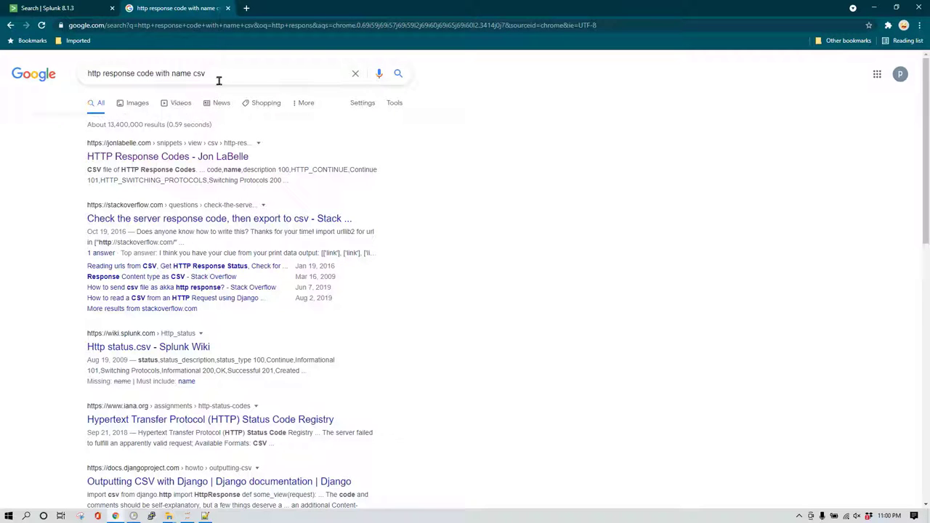
click(156, 160)
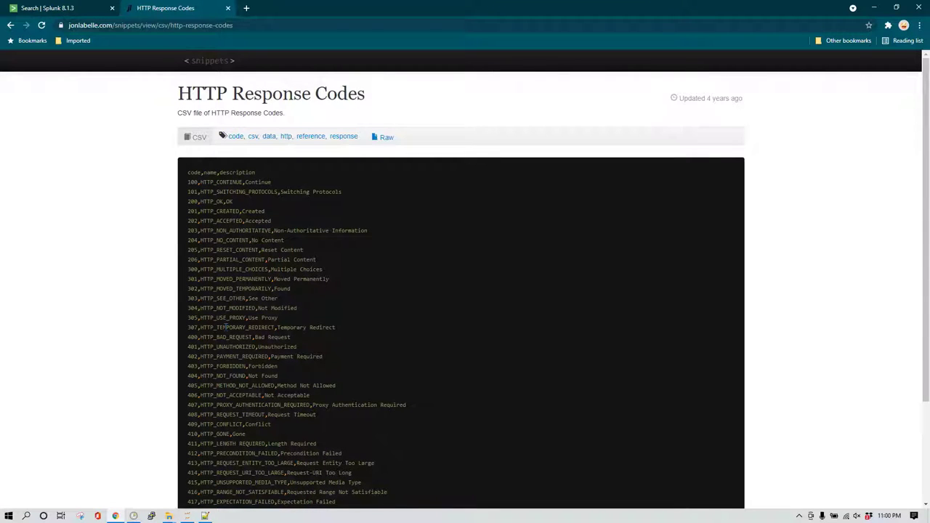
scroll(224, 327, down, 5)
scroll(199, 143, up, 4)
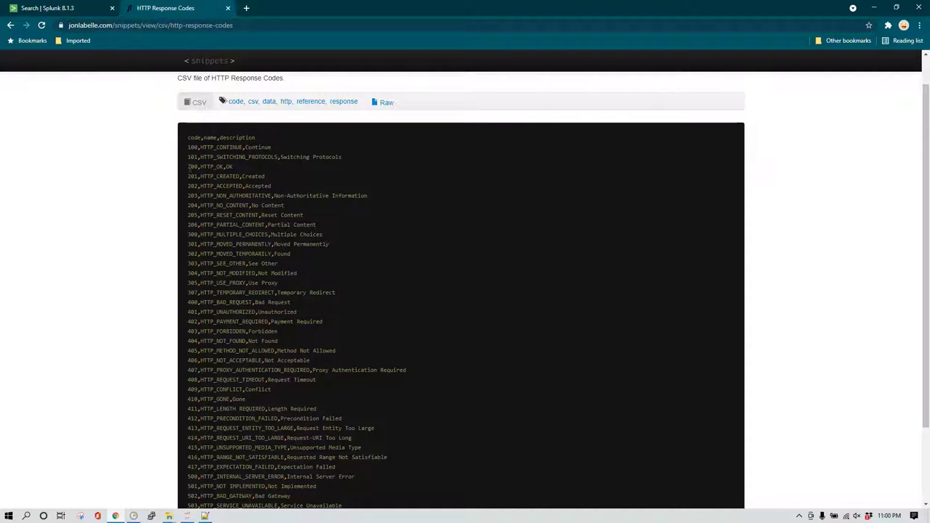
Highlight OK on the 200 line and the 404 Not Found line, then return to Splunk.
double_click(229, 167)
drag(189, 340, 293, 346)
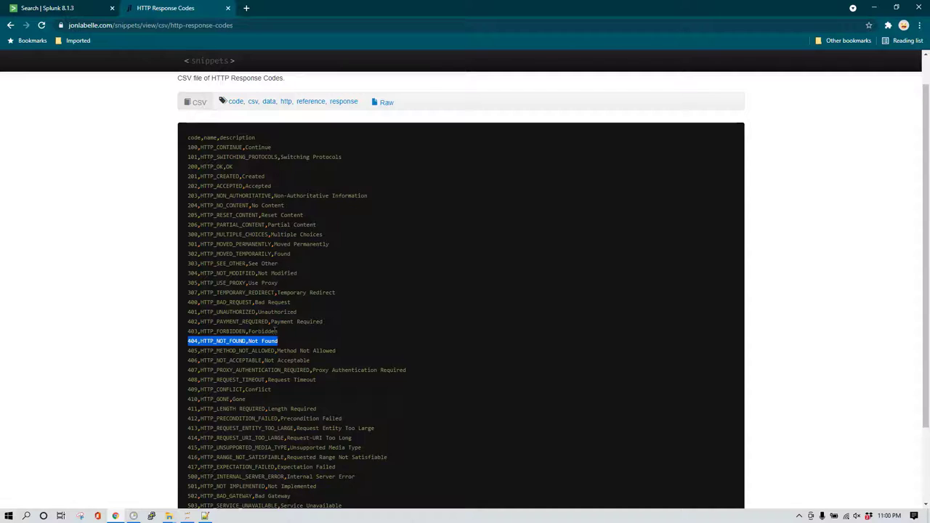
scroll(278, 333, down, 2)
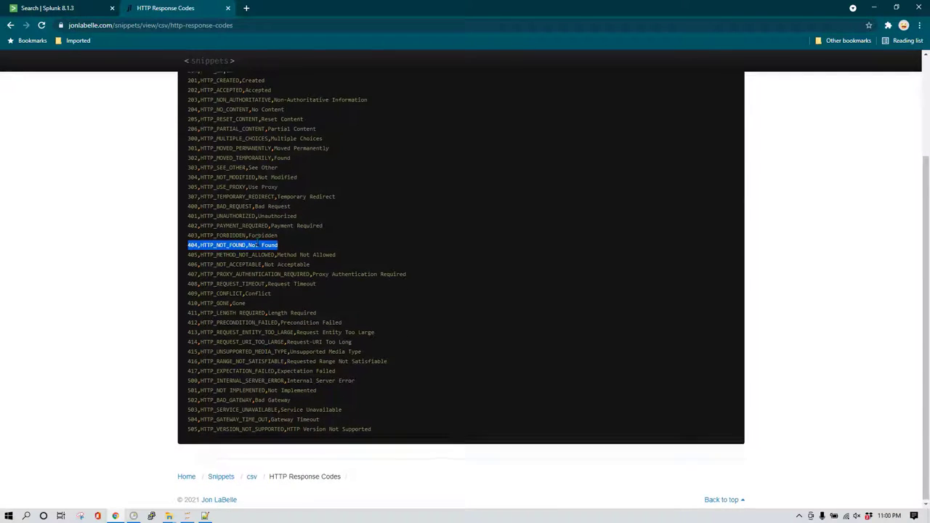
scroll(256, 240, up, 2)
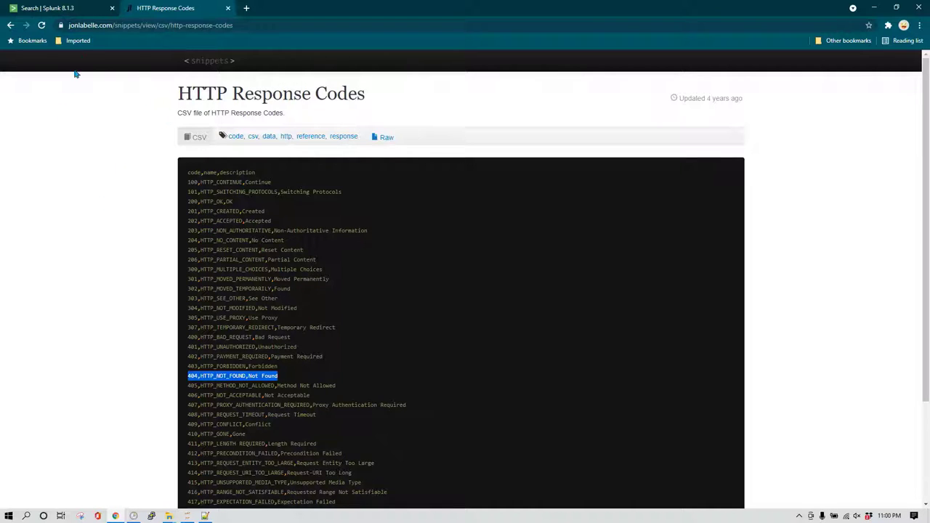
click(73, 7)
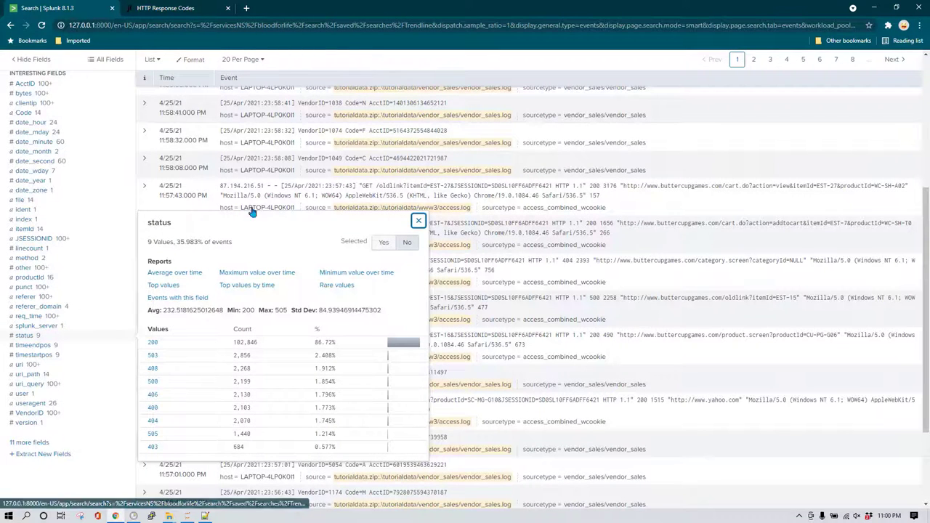
Add '|stats count by status' on a new query line and run it, listing 9 status codes.
scroll(233, 174, up, 3)
click(201, 122)
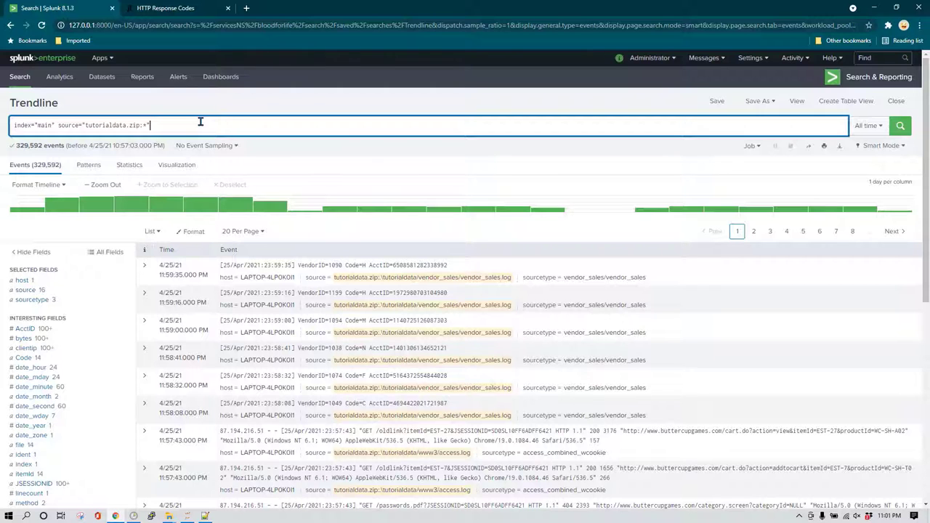
key(shift+Return)
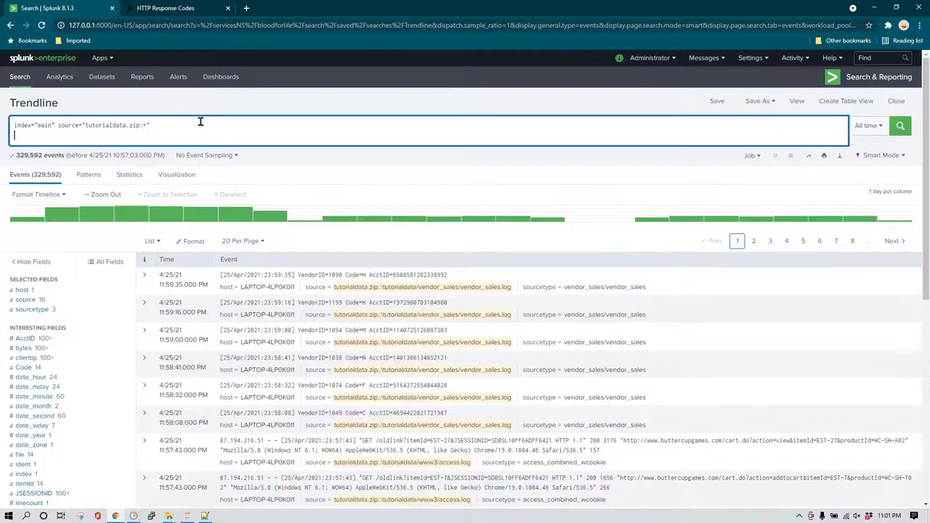
text(|)
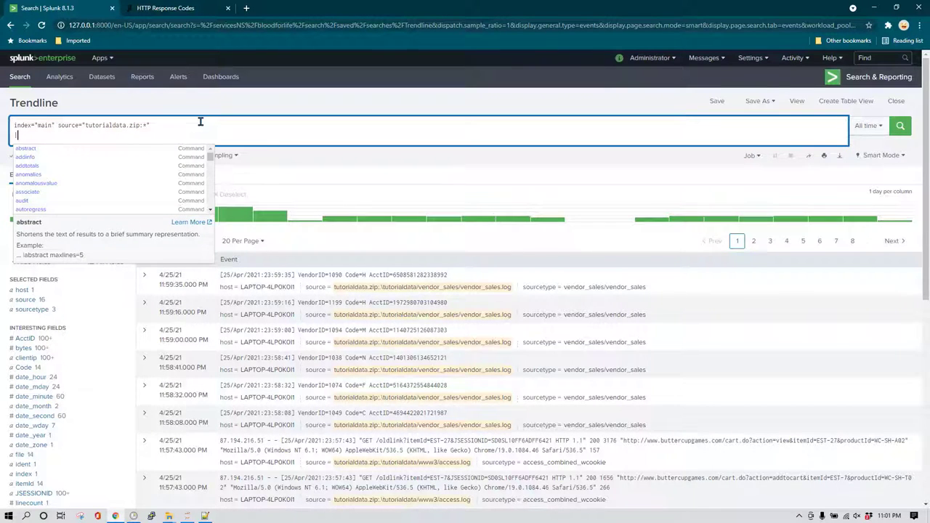
text(stats )
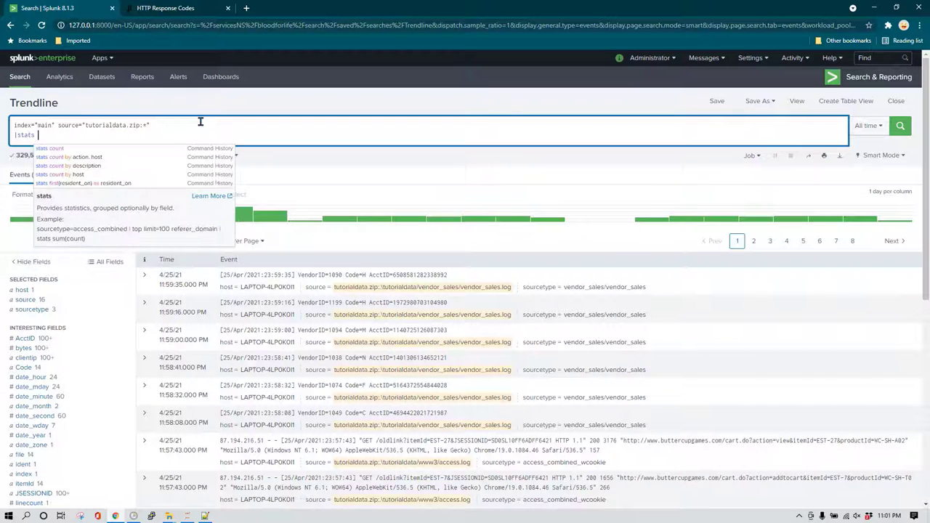
text(coun)
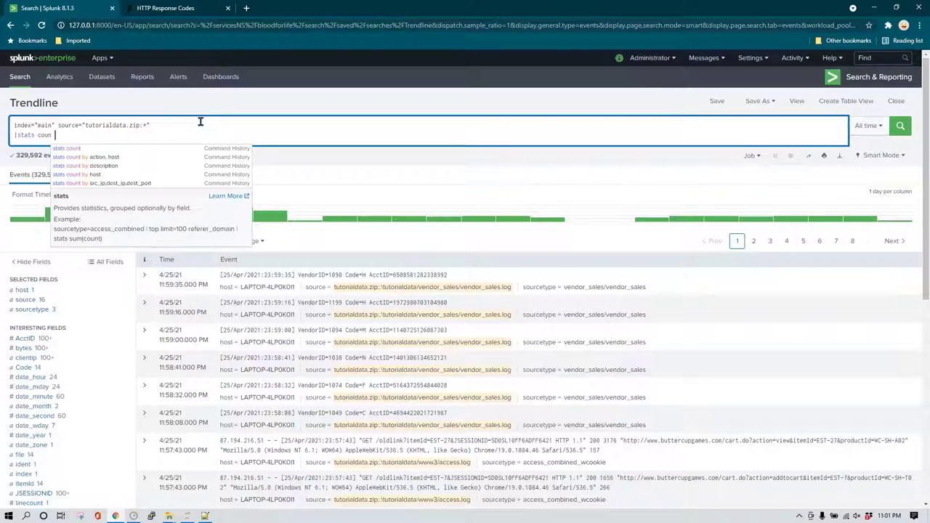
text(t by status)
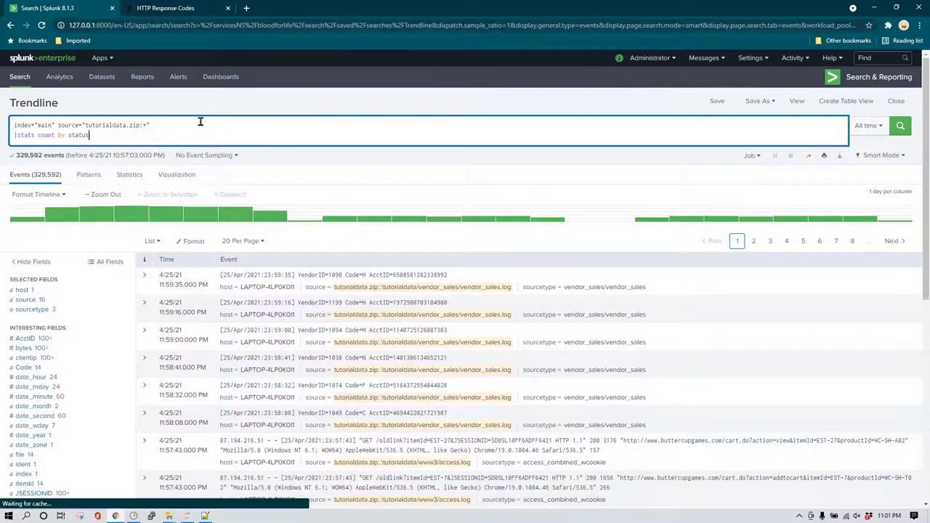
key(Return)
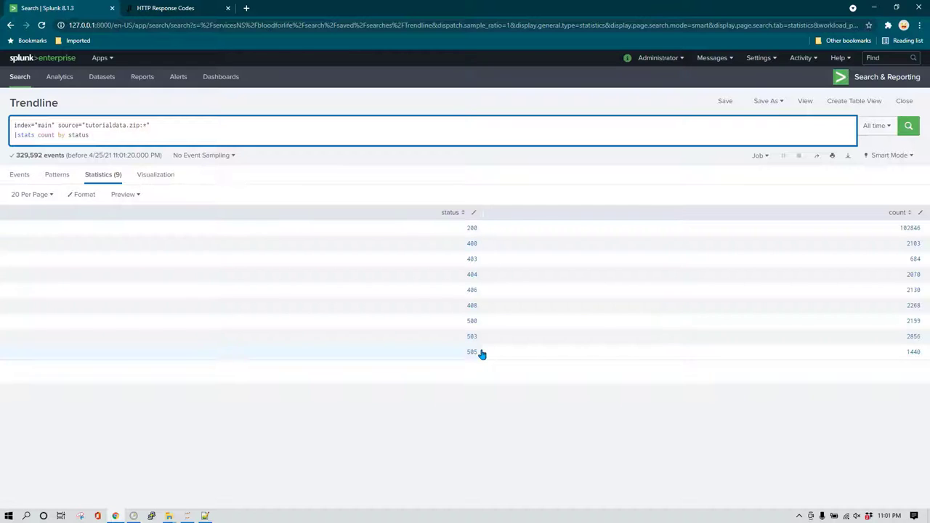
click(217, 126)
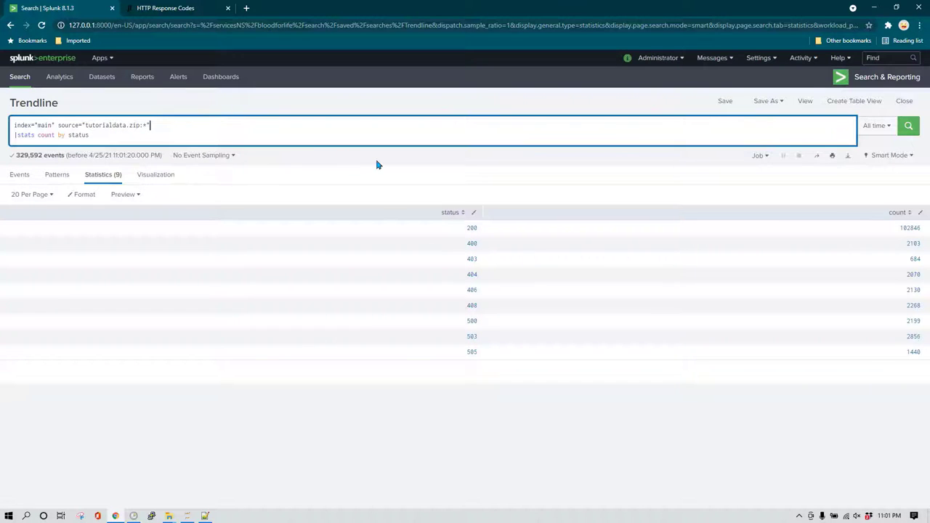
Insert an '|eval description=case(status == 200, "OK"' line after the first query line.
key(Return)
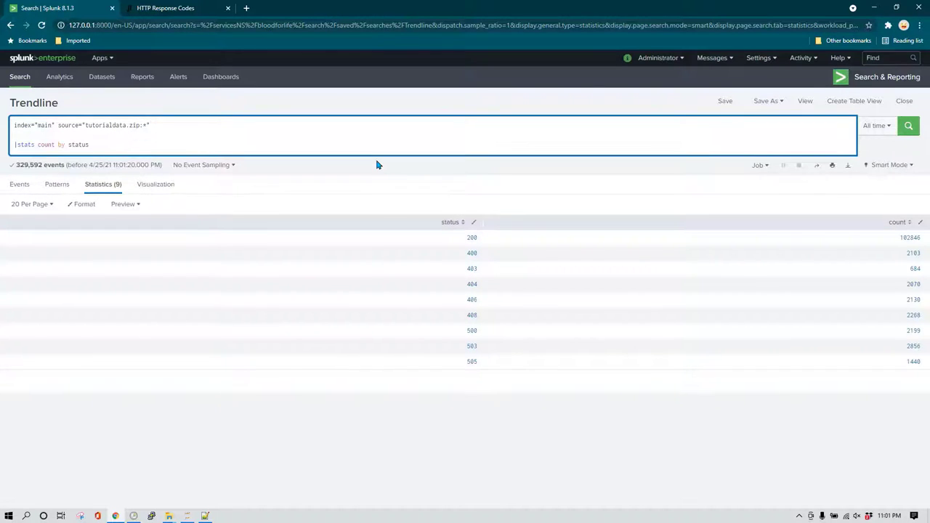
text(|)
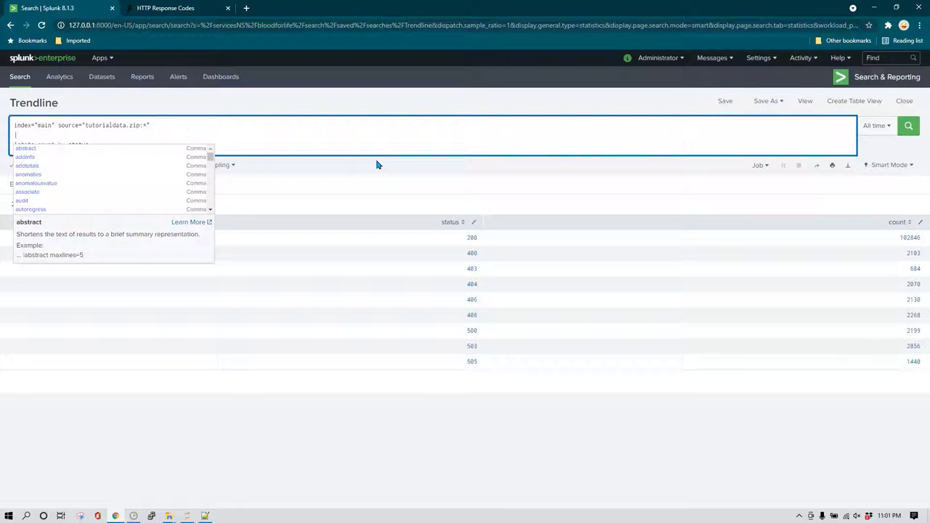
text(eval )
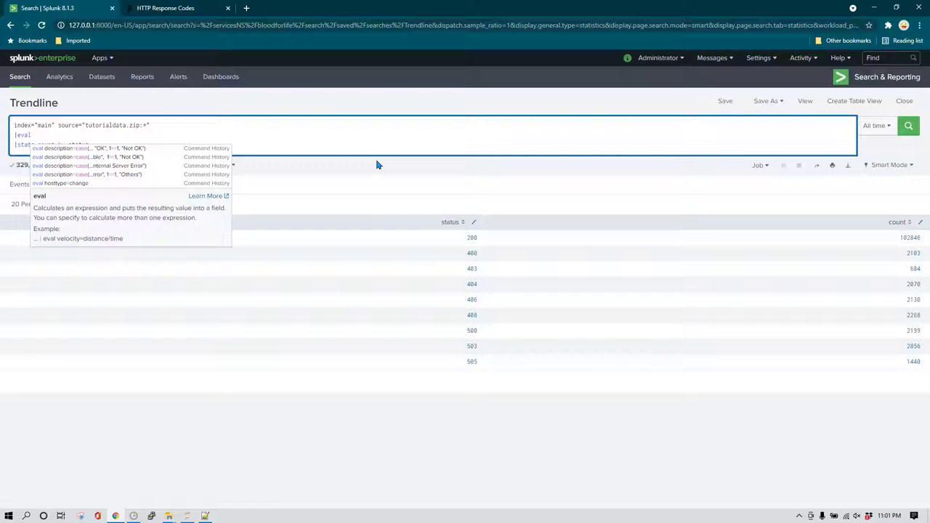
text(status)
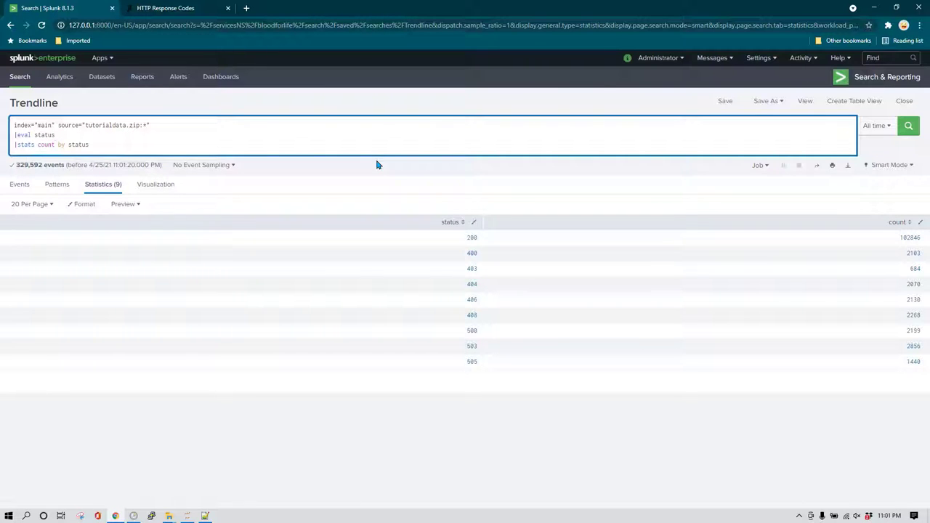
key(ctrl+BackSpace)
text(desc)
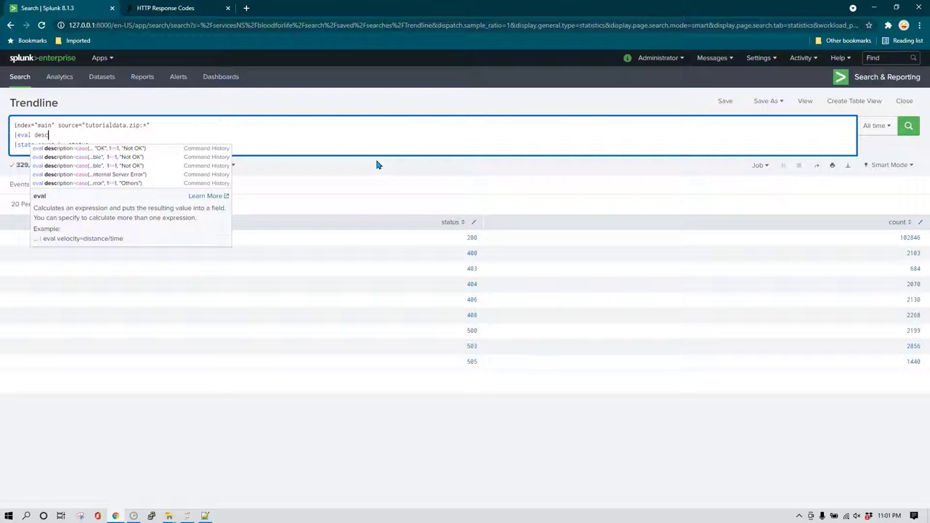
text(ription)
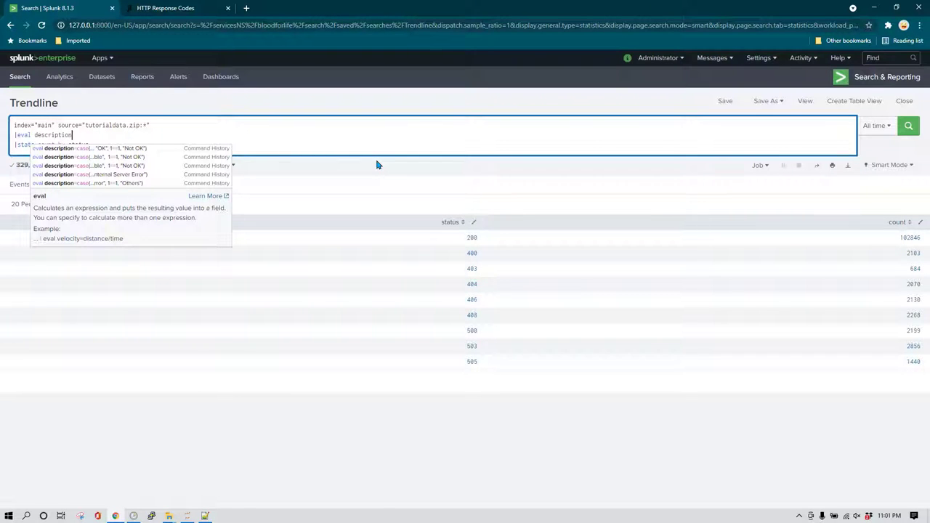
text(=case()
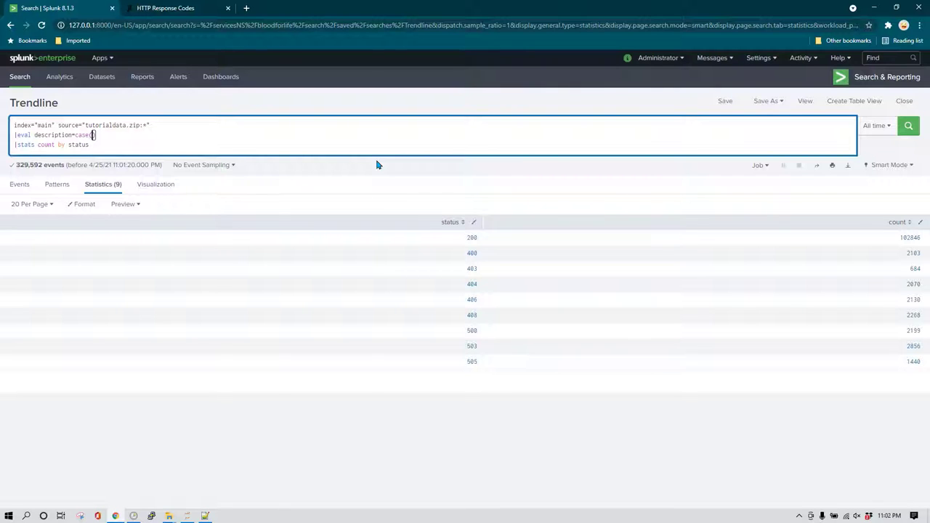
text(stats==)
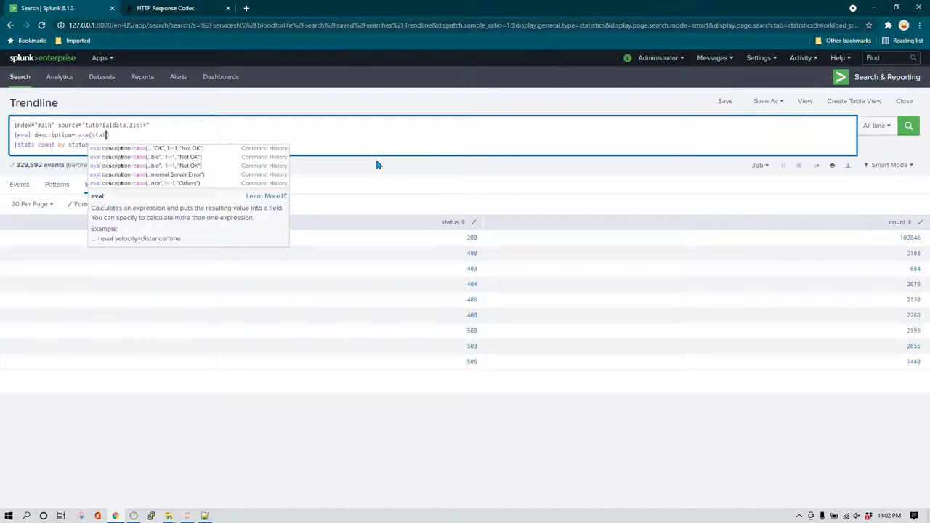
key(BackSpace)
key(BackSpace)
text(== 200, "OK", )
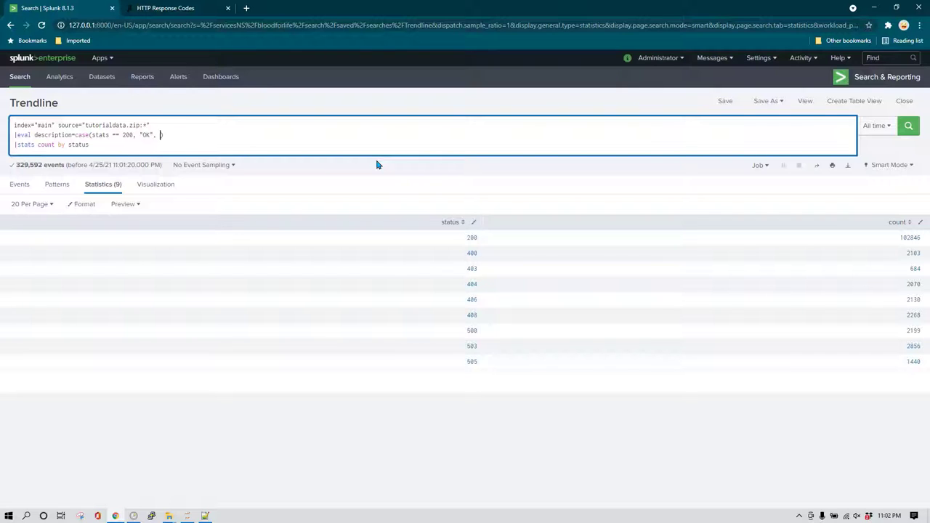
text(stat)
text(u)
Fix the misspelled status field and add the fallback branch 1 == 1, "NOT OK".
key(Left)
key(BackSpace)
text(u)
key(End)
key(Left)
key(ctrl+shift+Right)
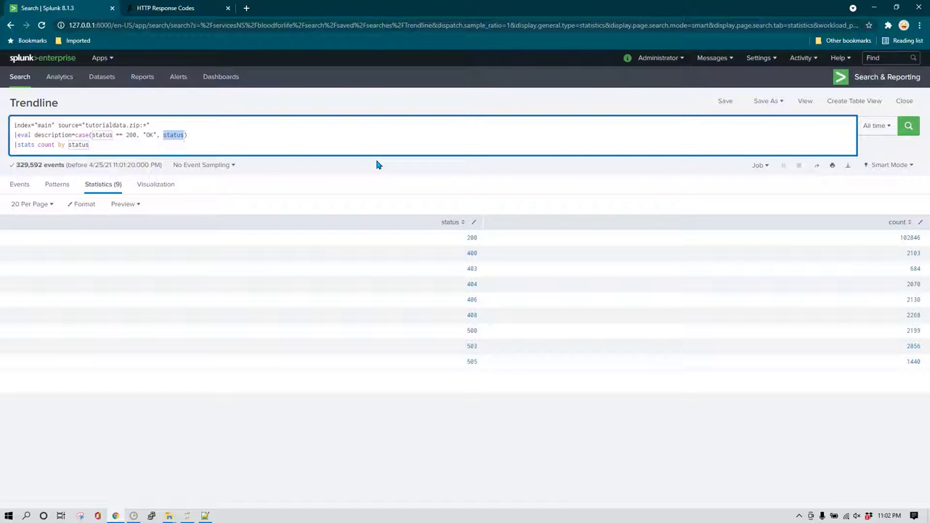
text(1 == 1, "NOT OK)
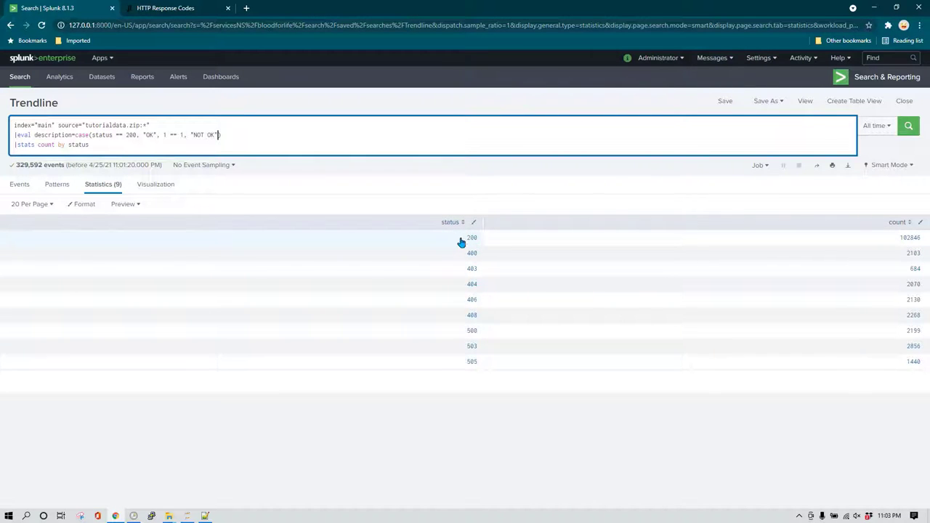
drag(91, 135, 139, 136)
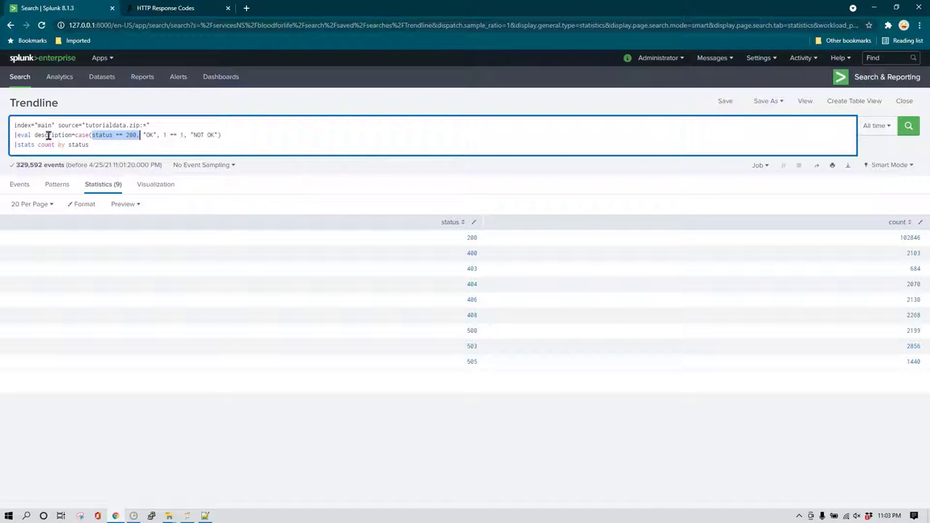
double_click(149, 135)
drag(160, 135, 222, 135)
drag(156, 135, 106, 136)
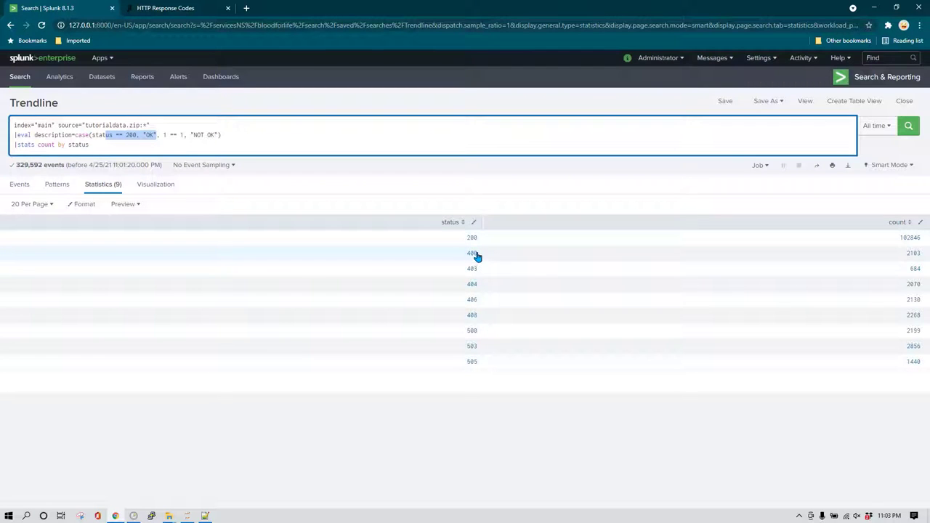
click(158, 135)
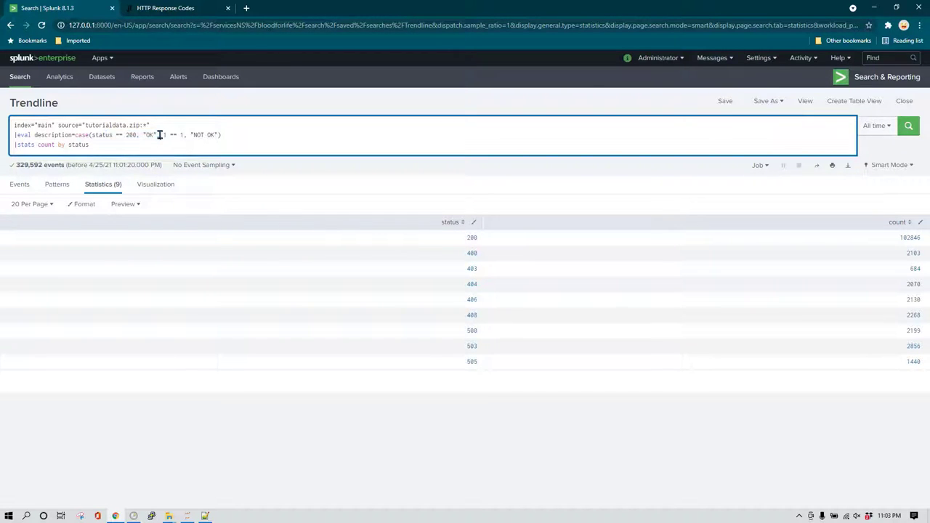
drag(162, 135, 220, 135)
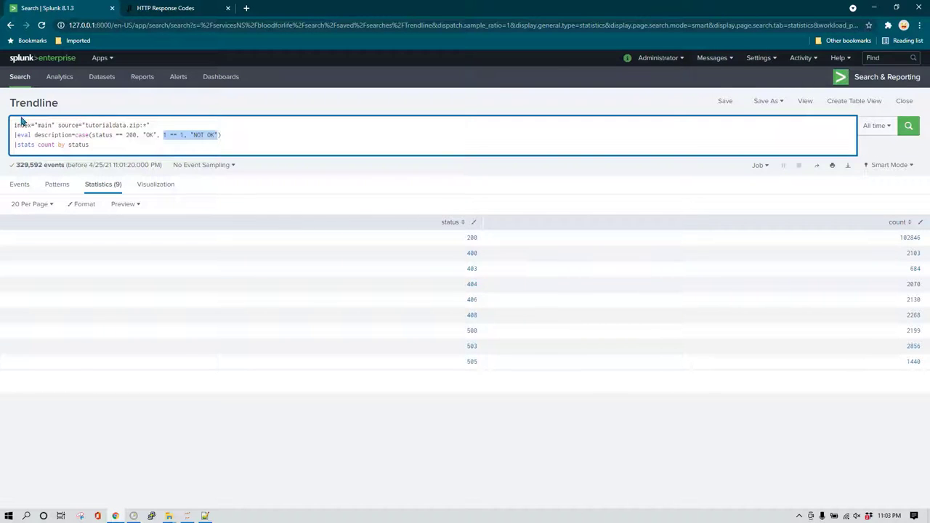
click(143, 145)
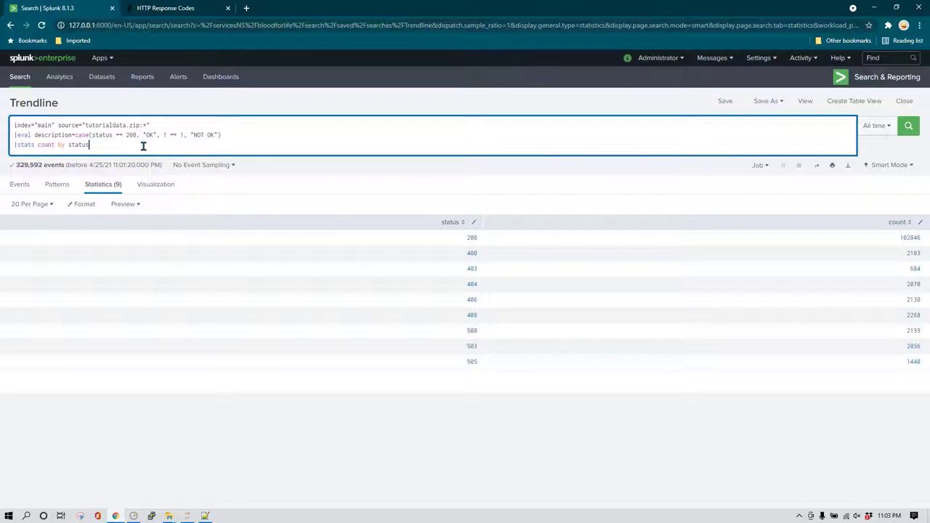
Replace the stats count by status line with '|table status description' and run the search.
key(shift+Home)
key(BackSpace)
text(|table)
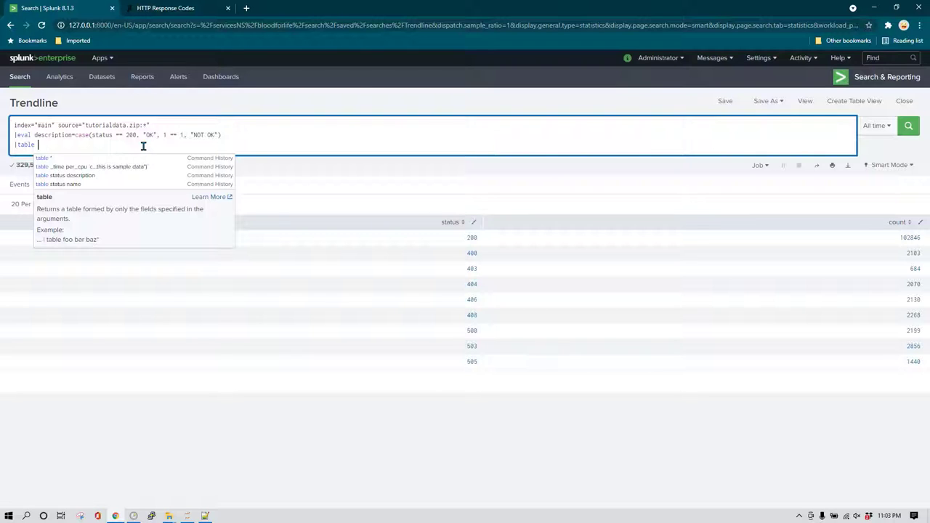
key(BackSpace)
text(status des)
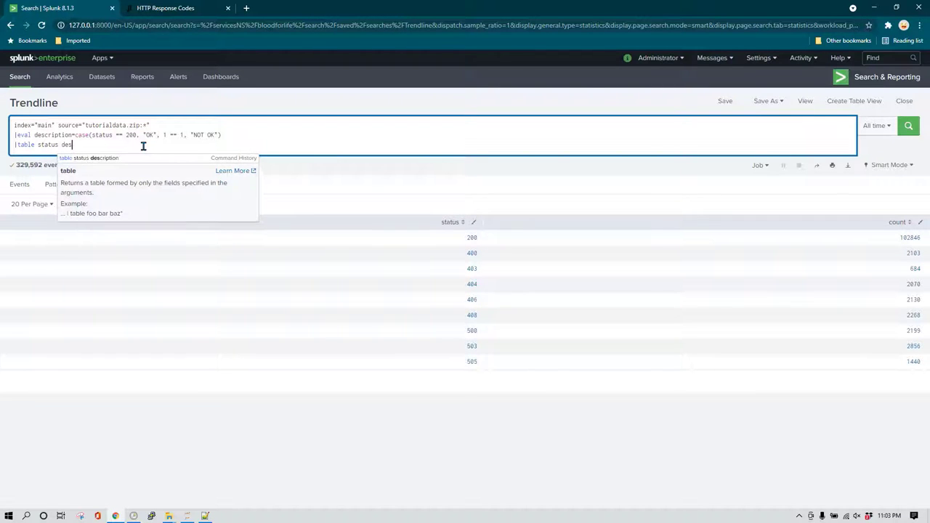
text(cription )
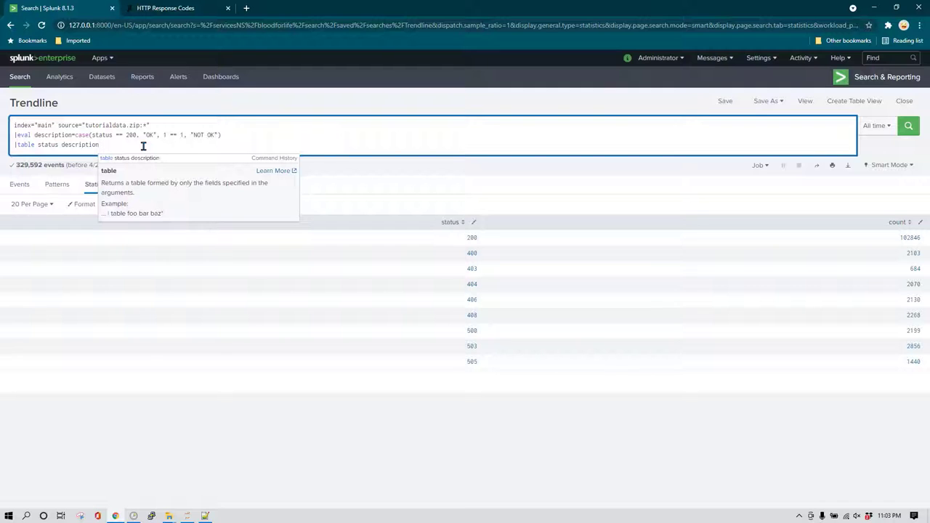
text(cou)
key(BackSpace)
key(BackSpace)
key(BackSpace)
key(Return)
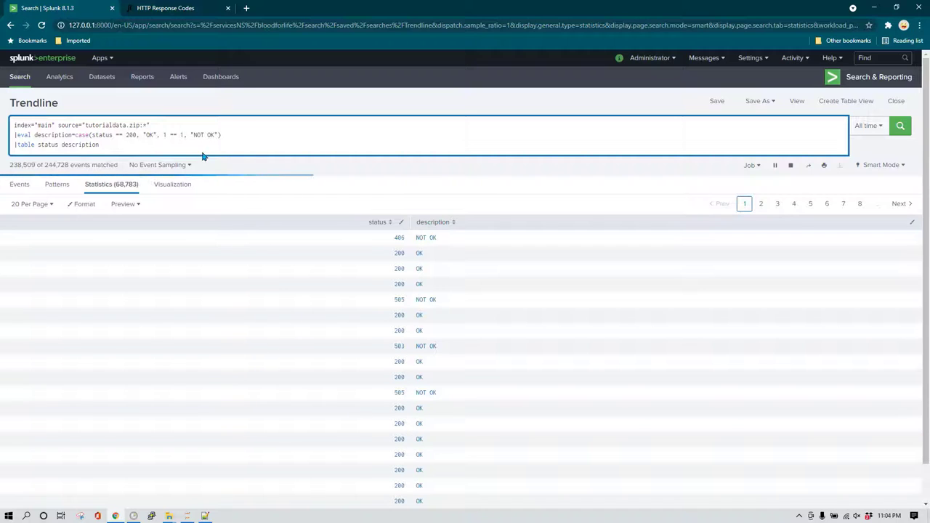
Change the table line to '|stats count by description' and rerun to get NOT OK and OK totals.
key(Home)
key(Right)
key(shift+End)
text(status)
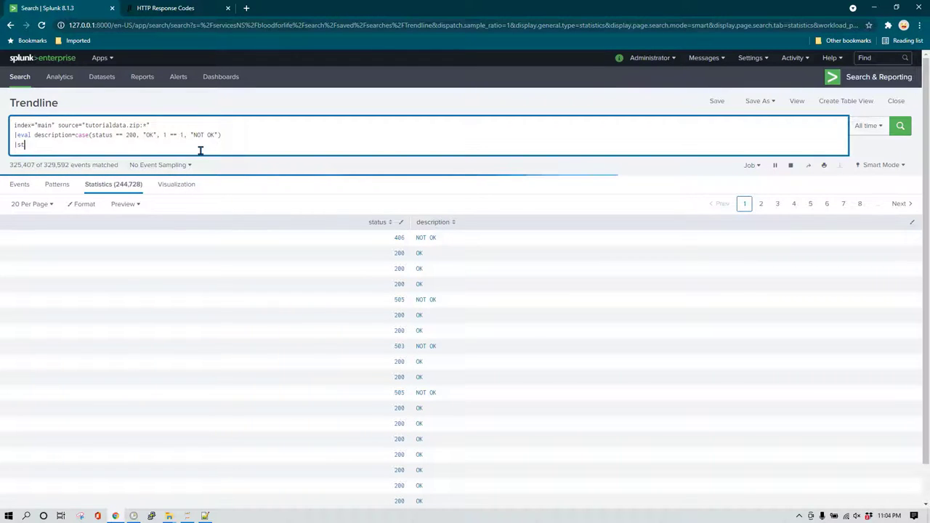
key(BackSpace)
key(BackSpace)
key(BackSpace)
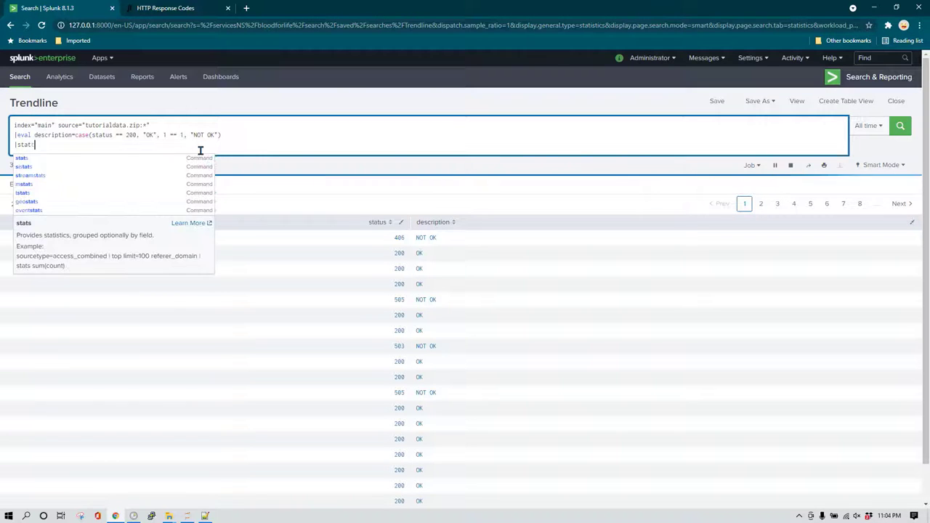
text(s c)
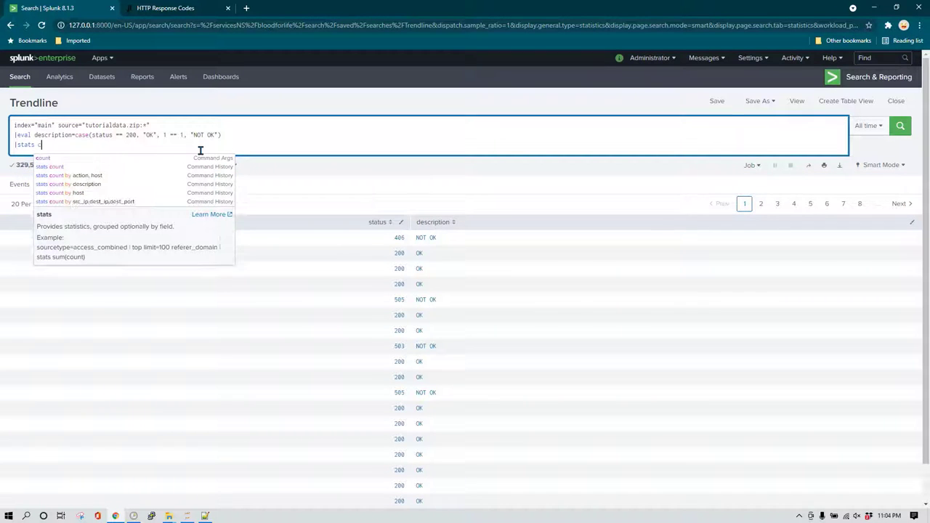
text(ount)
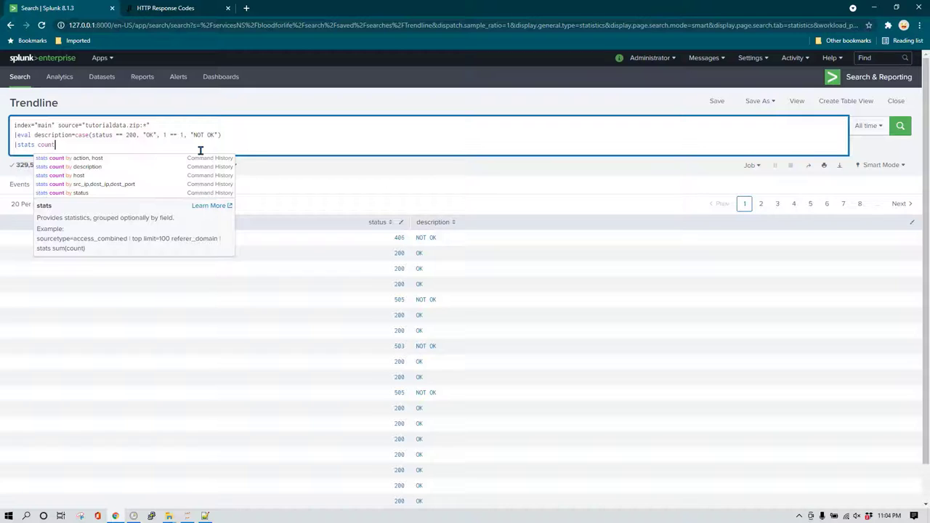
text( by description)
key(Return)
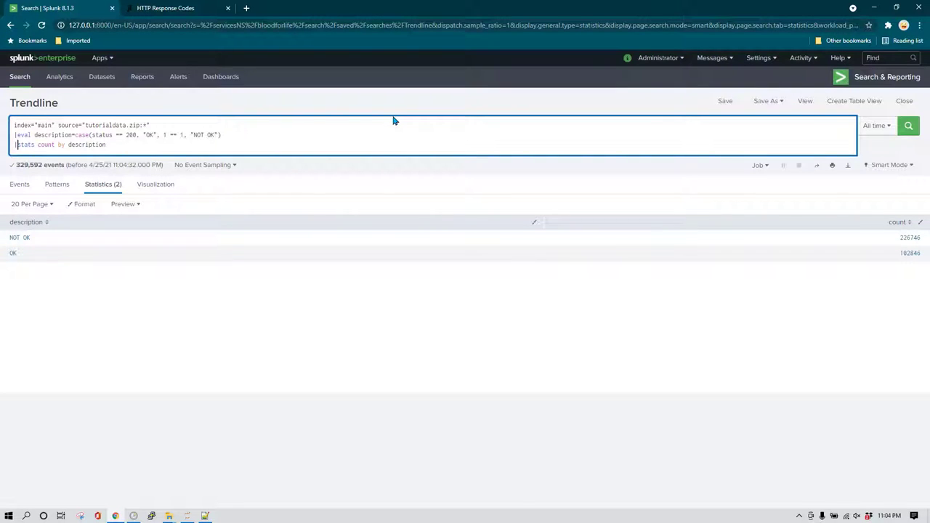
Replace the stats line with '|timechart count(description) by description', fixing the misspelled command.
key(shift+End)
key(BackSpace)
text(tren)
text(timeli)
click(17, 145)
key(ctrl+shift+Right)
text(timechart)
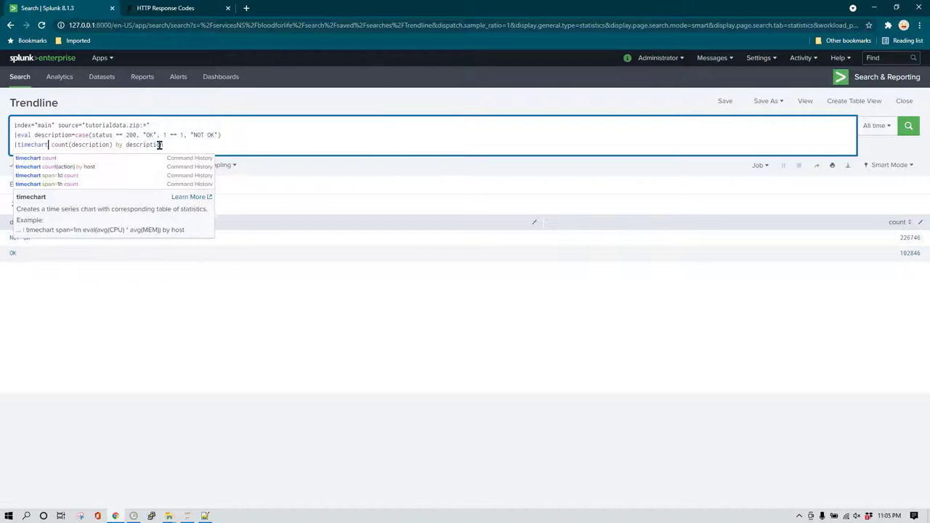
key(Escape)
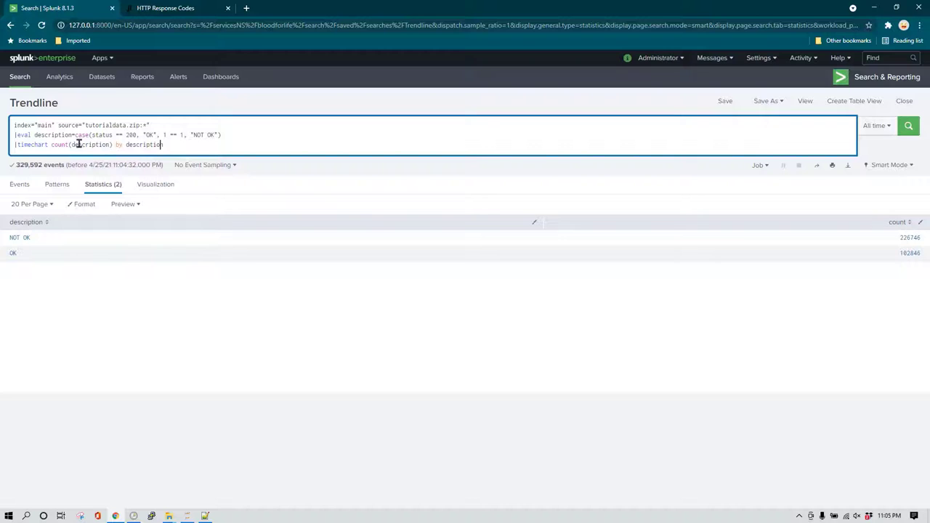
Run the timechart search and view daily NOT OK and OK counts as a line chart.
click(167, 143)
click(908, 126)
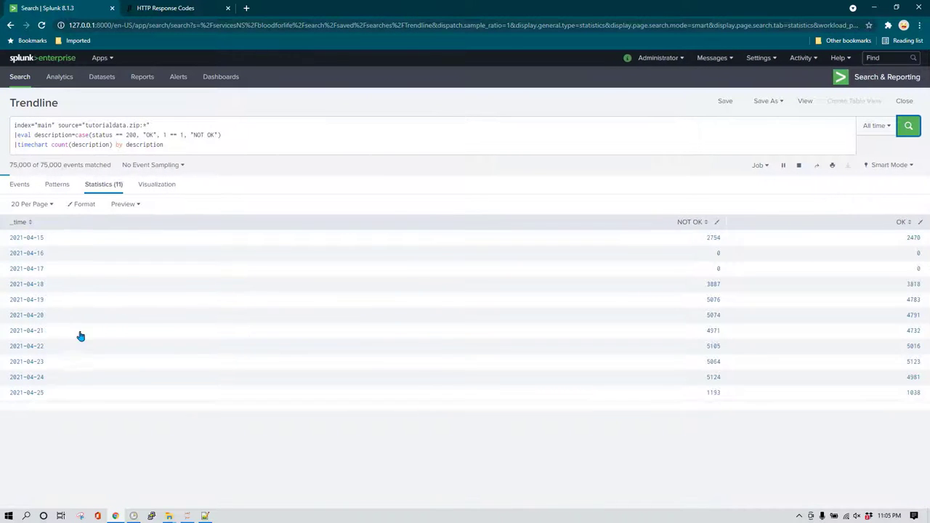
click(161, 186)
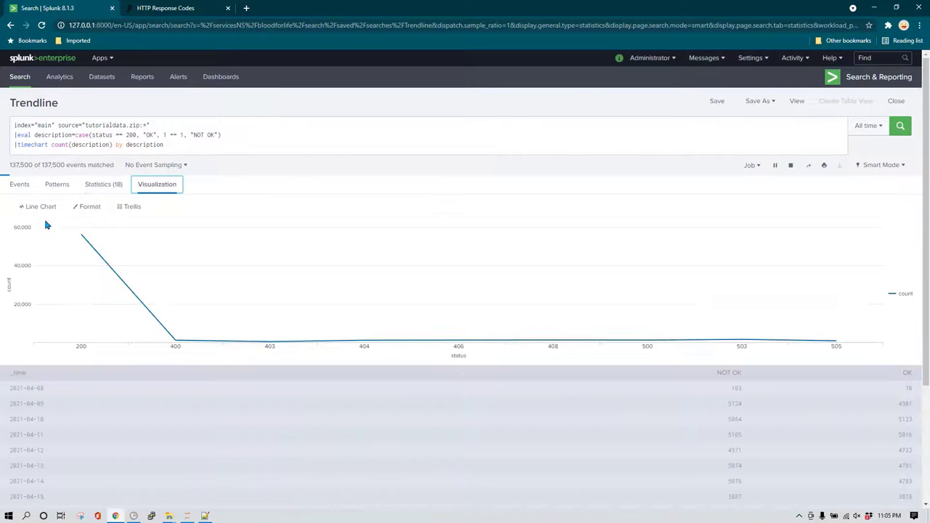
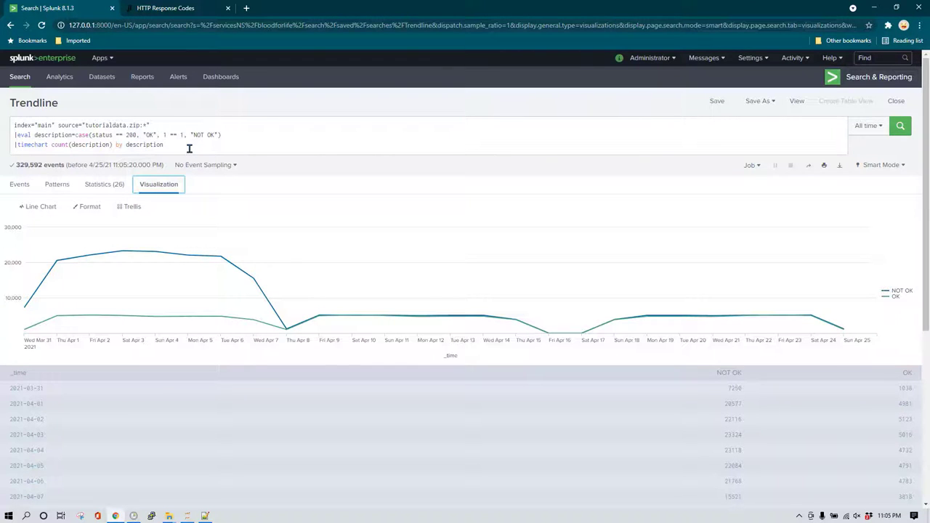
Add status == 400, "Page Not Found" to the eval case() expression and rerun the search.
click(172, 135)
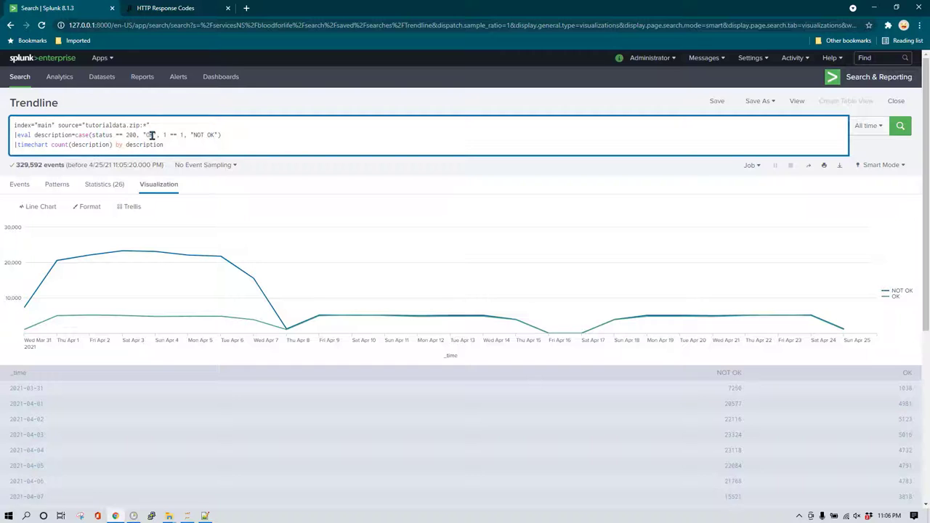
click(164, 135)
key(BackSpace)
text(status == )
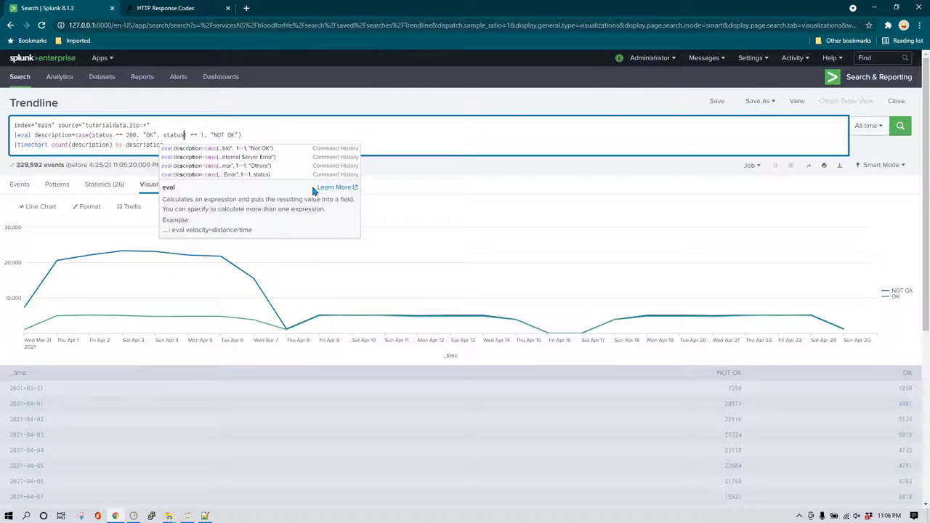
text(400, ")
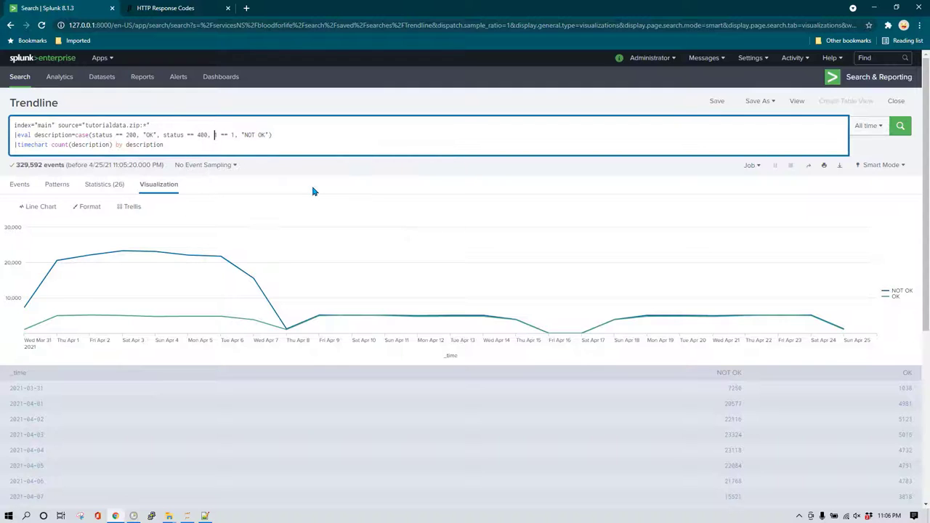
text(Page Not Found", 1)
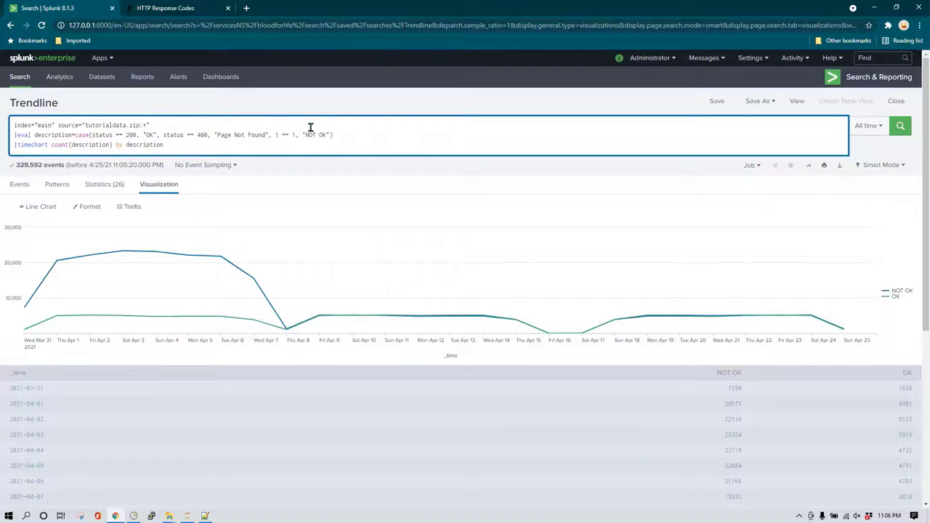
click(899, 126)
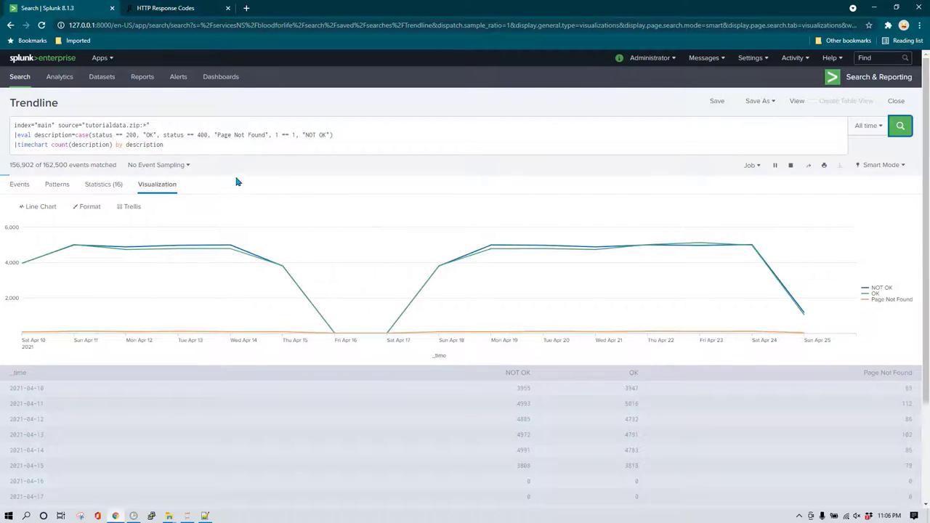
click(251, 142)
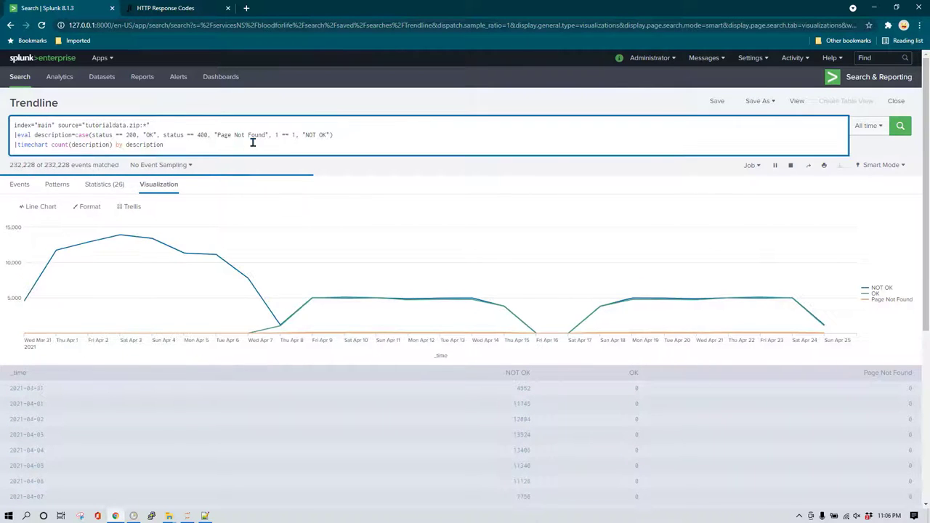
Replace the timechart line with |stats count by status and view the counts as a statistics table.
triple_click(252, 142)
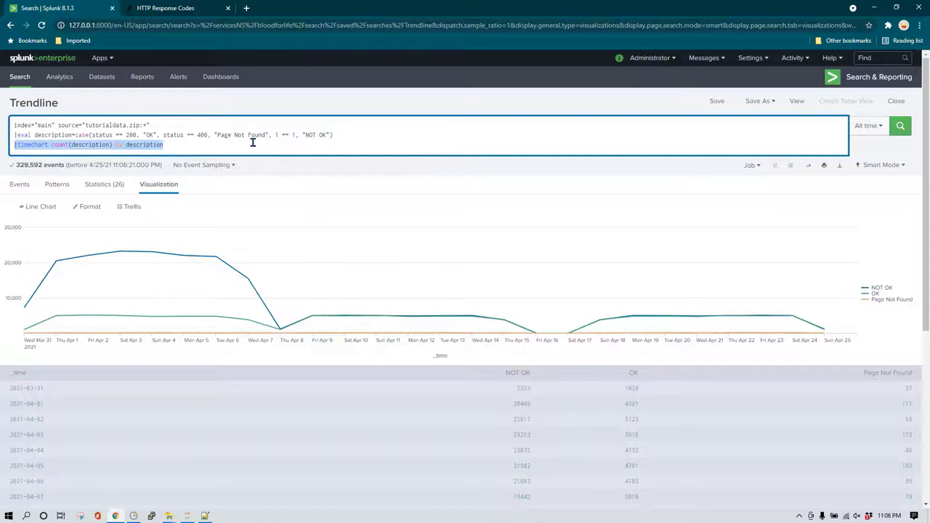
text(|stats )
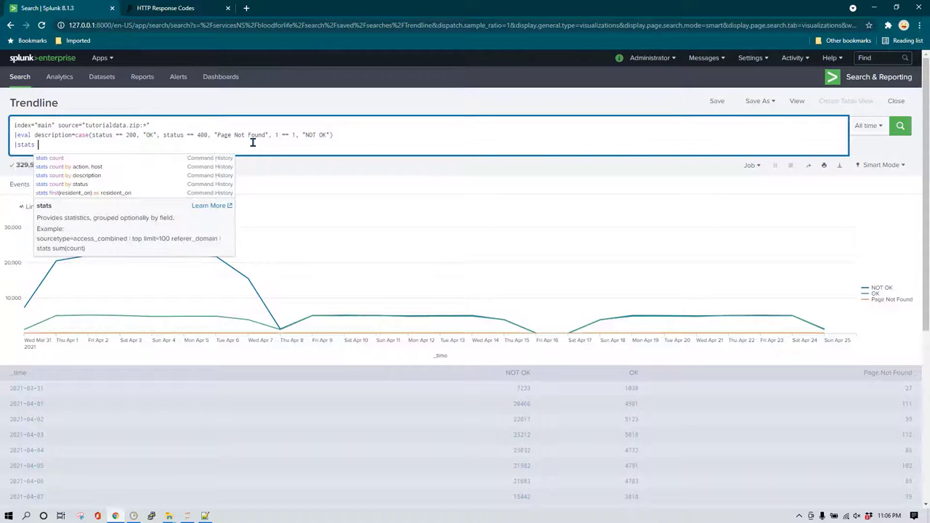
text(count by status)
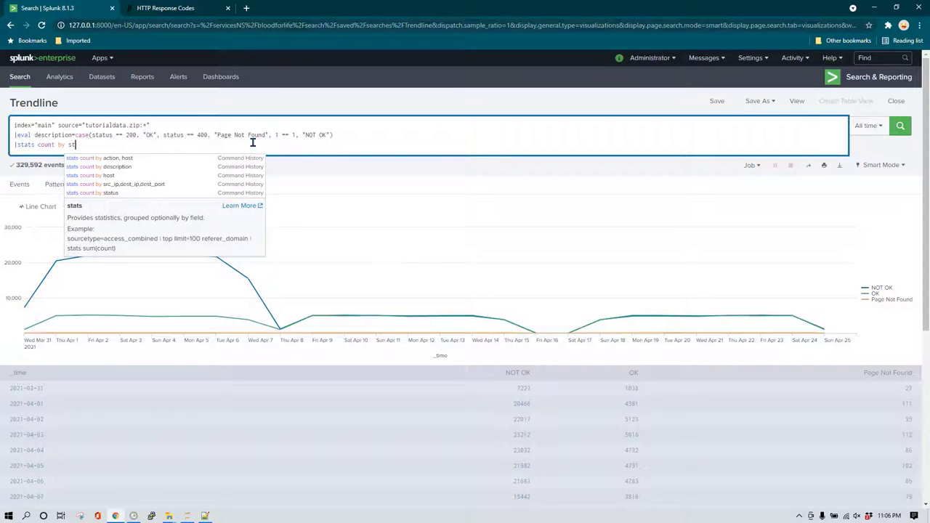
key(Return)
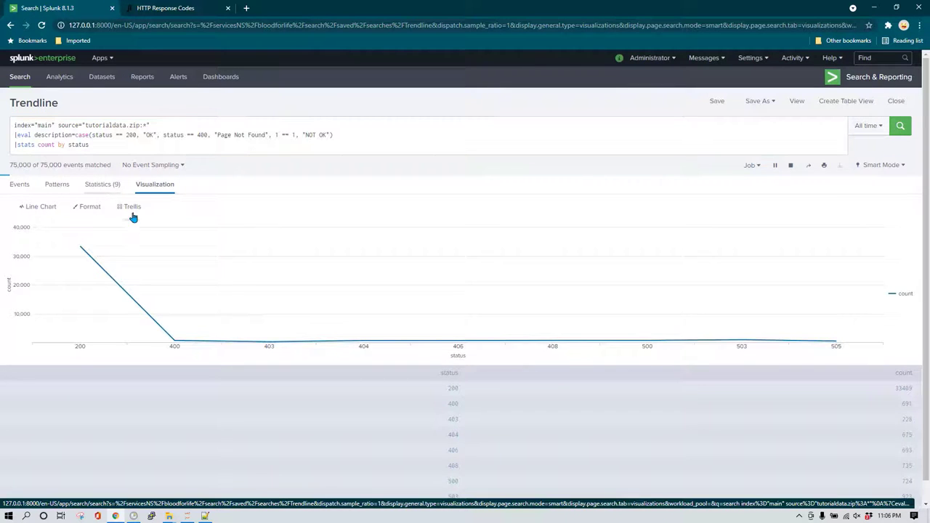
click(106, 186)
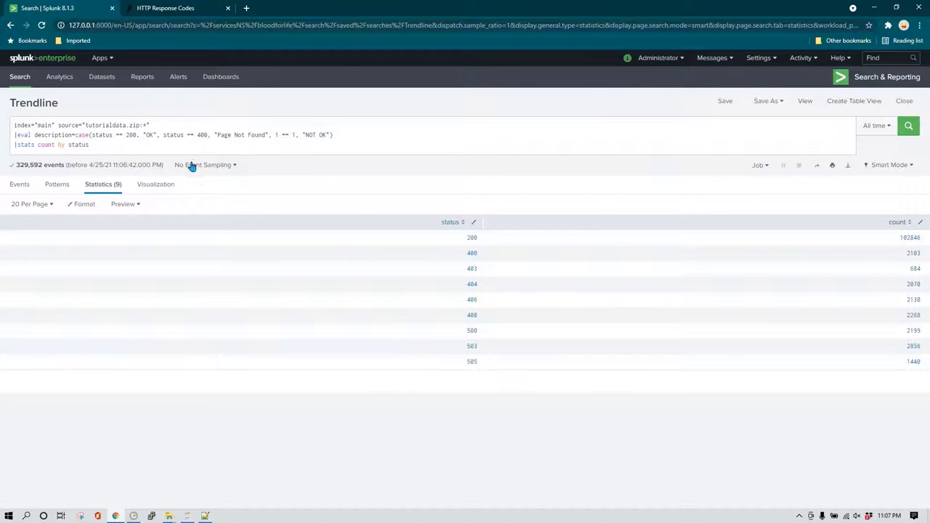
click(334, 134)
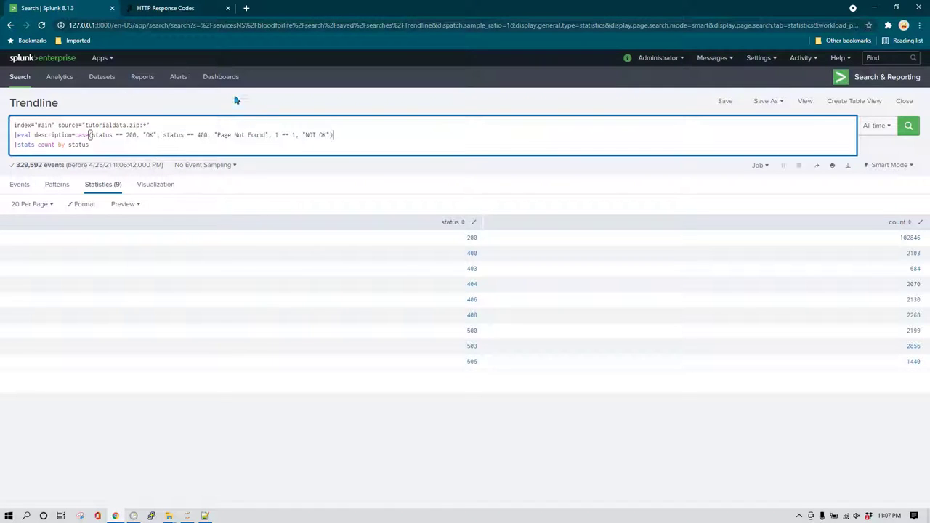
click(177, 9)
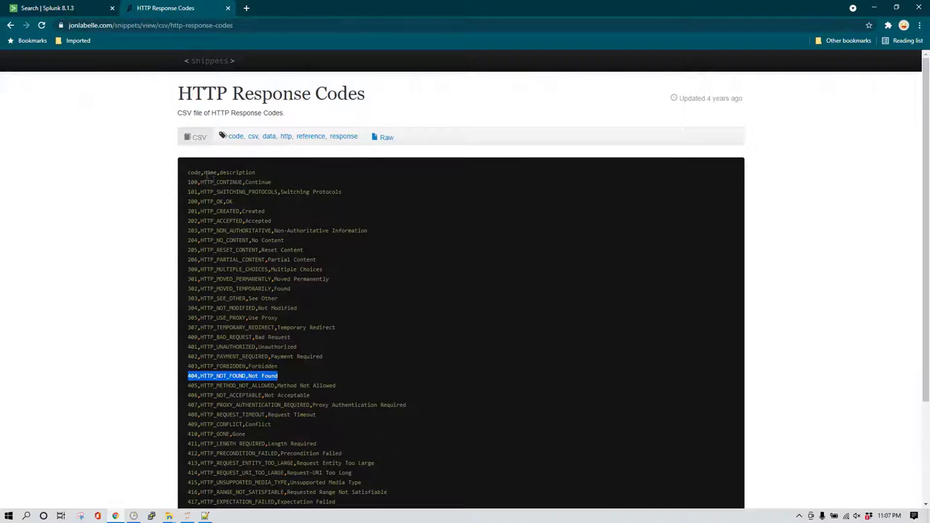
drag(187, 173, 404, 353)
click(365, 350)
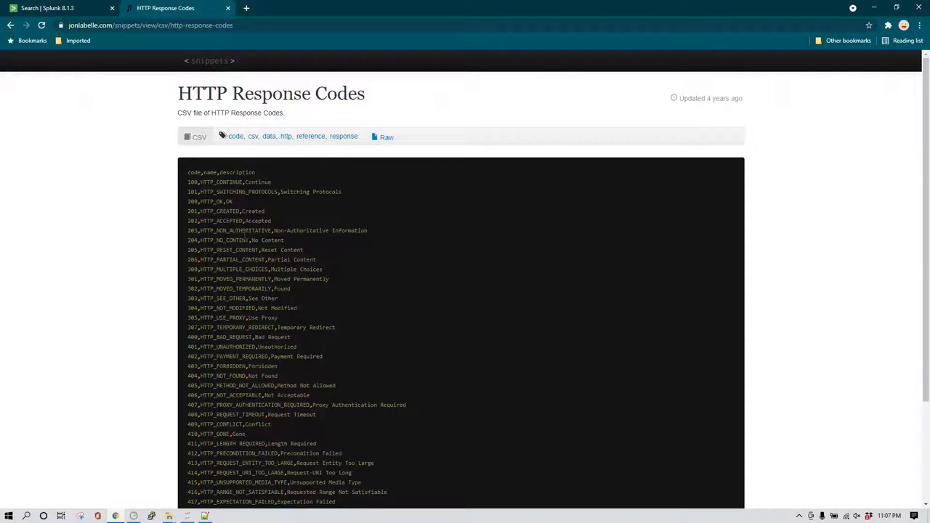
right_click(386, 139)
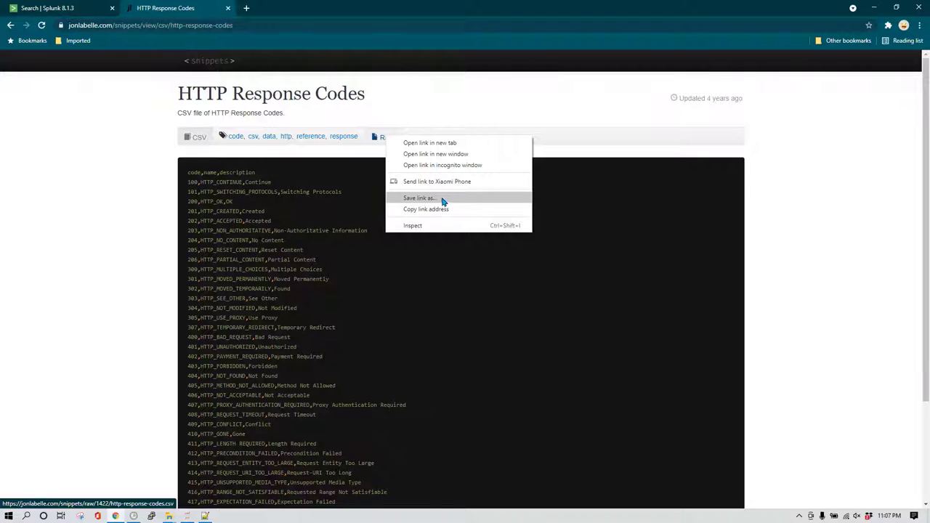
click(279, 249)
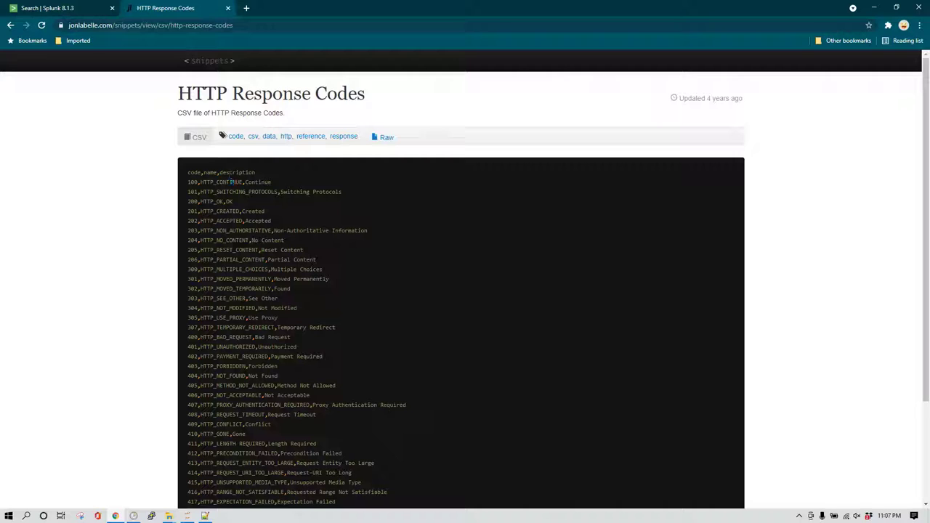
drag(226, 173, 264, 175)
click(205, 173)
drag(230, 172, 247, 170)
scroll(297, 377, down, 5)
scroll(298, 378, up, 5)
click(73, 7)
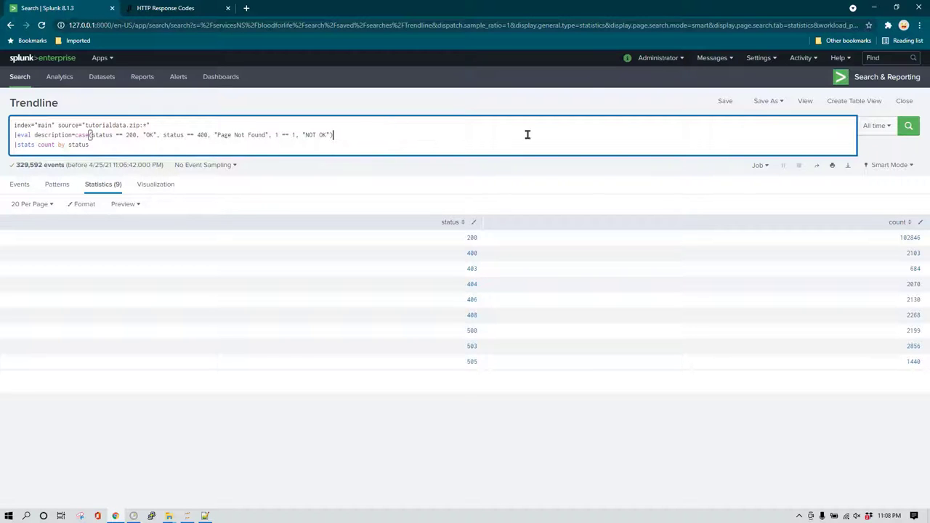
Go to Settings > Lookups under Knowledge.
click(768, 62)
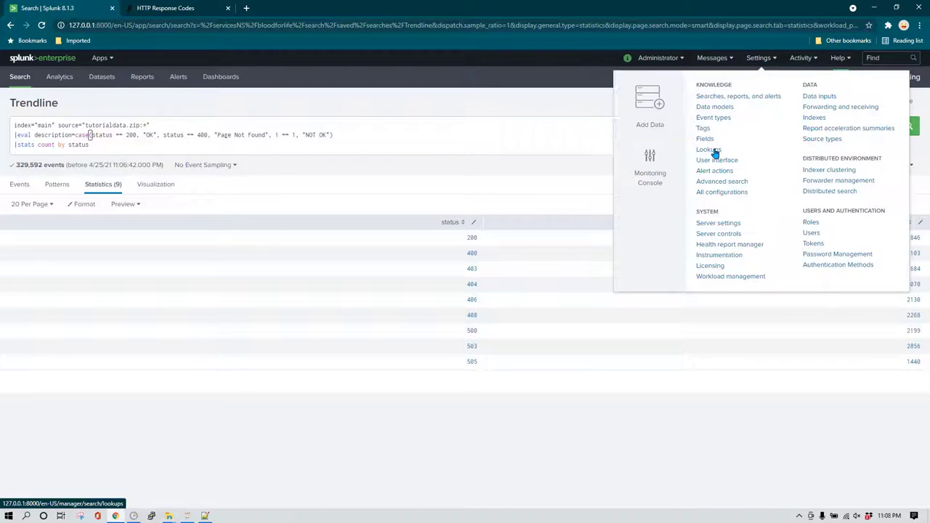
click(715, 151)
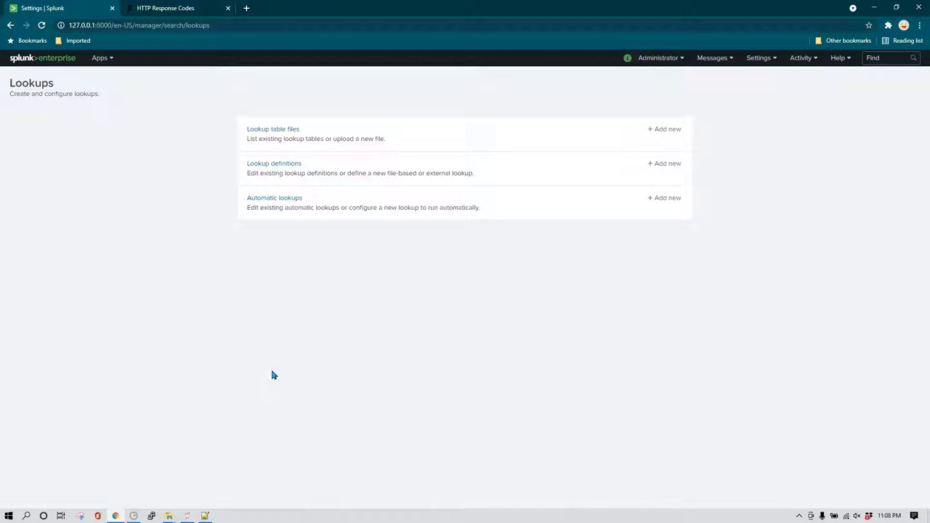
Open http-response-codes.csv from the Downloads folder in Excel.
mouse_move(169, 517)
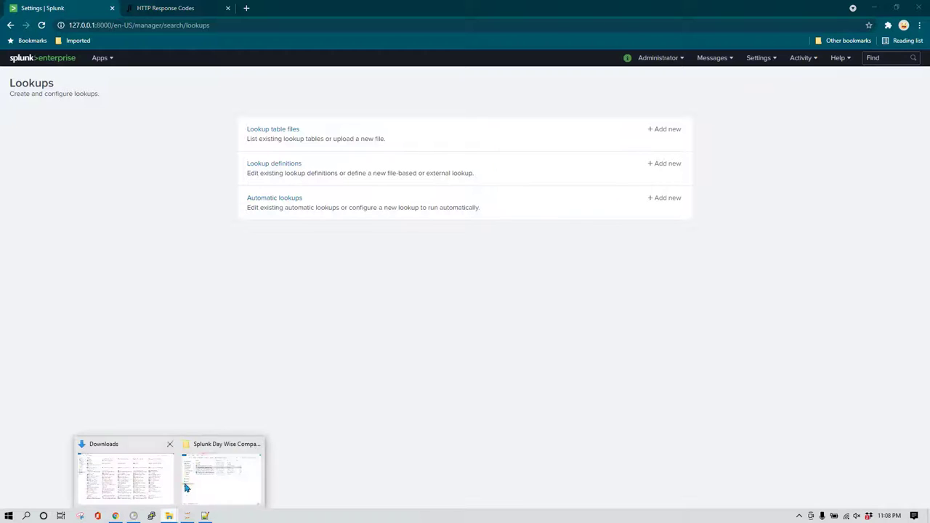
click(155, 479)
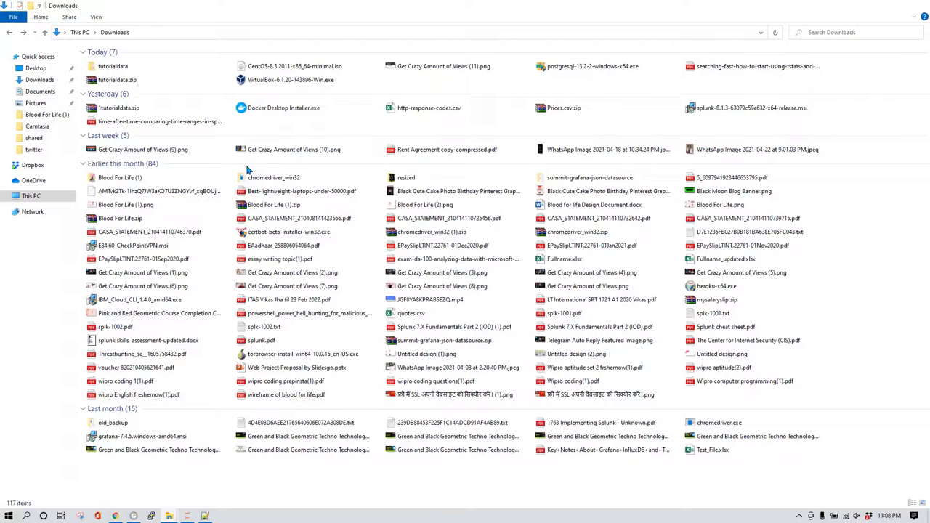
click(426, 111)
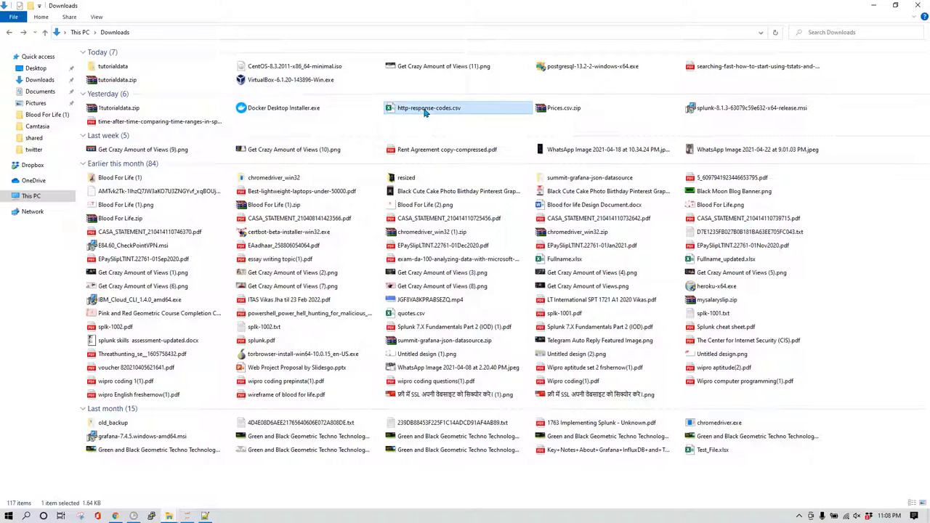
double_click(426, 112)
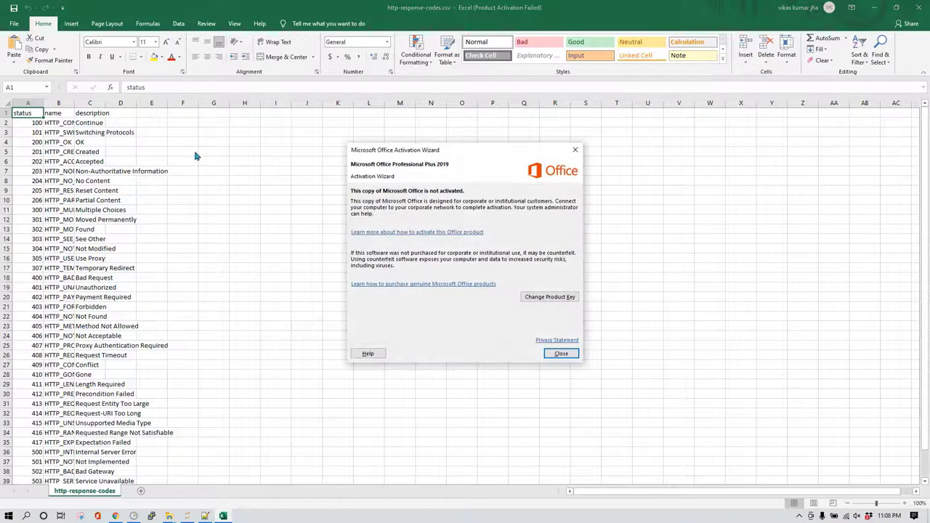
Dismiss the Office activation notice and inspect column B of the sheet.
click(558, 351)
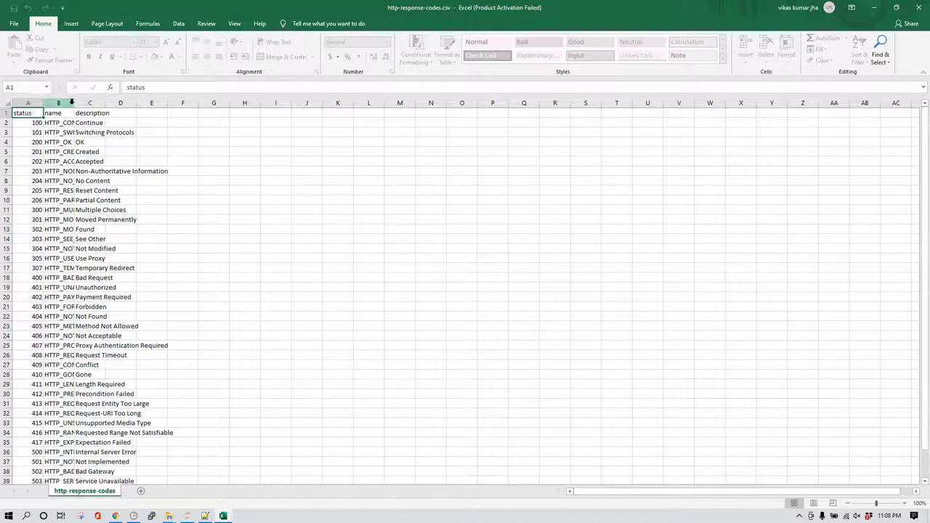
click(72, 102)
click(33, 116)
Compare the sheet with the web page's CSV header, which starts with code, then close Excel.
click(114, 516)
click(205, 6)
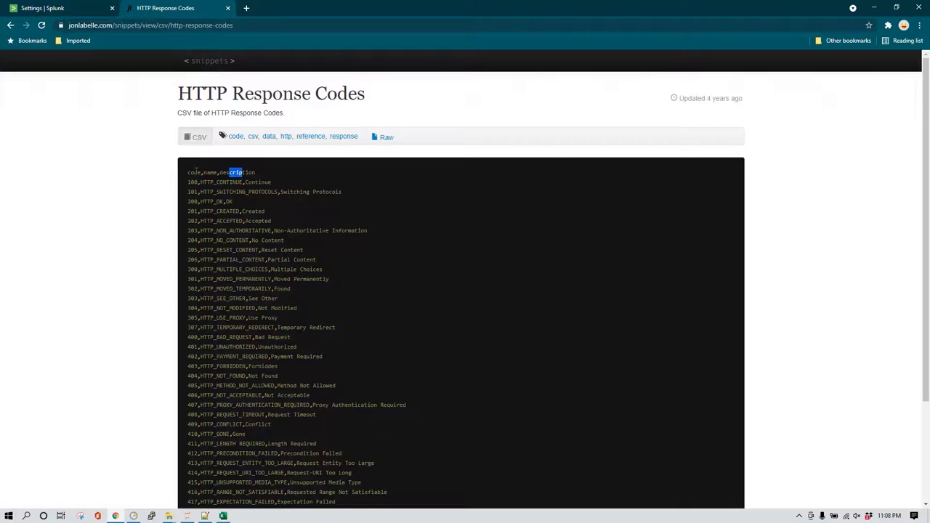
double_click(194, 172)
click(223, 516)
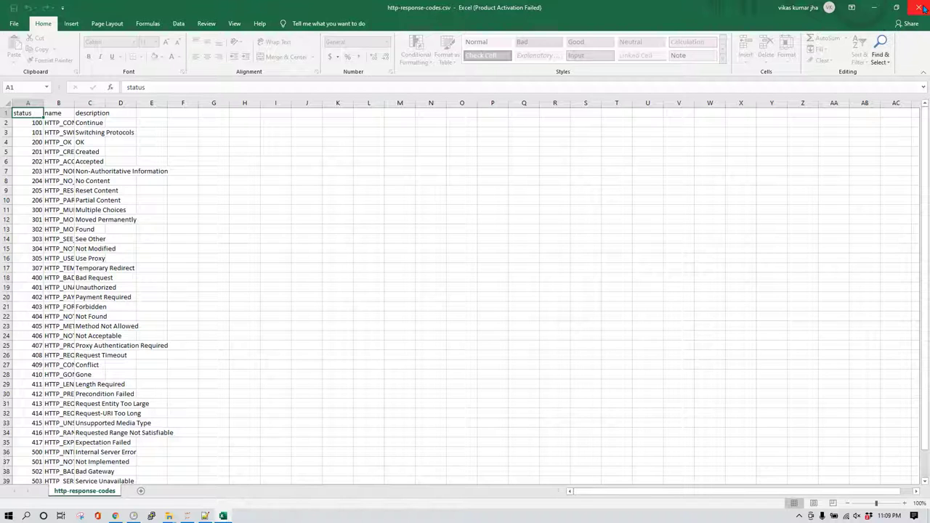
scroll(66, 355, down, 7)
scroll(67, 355, up, 7)
click(918, 7)
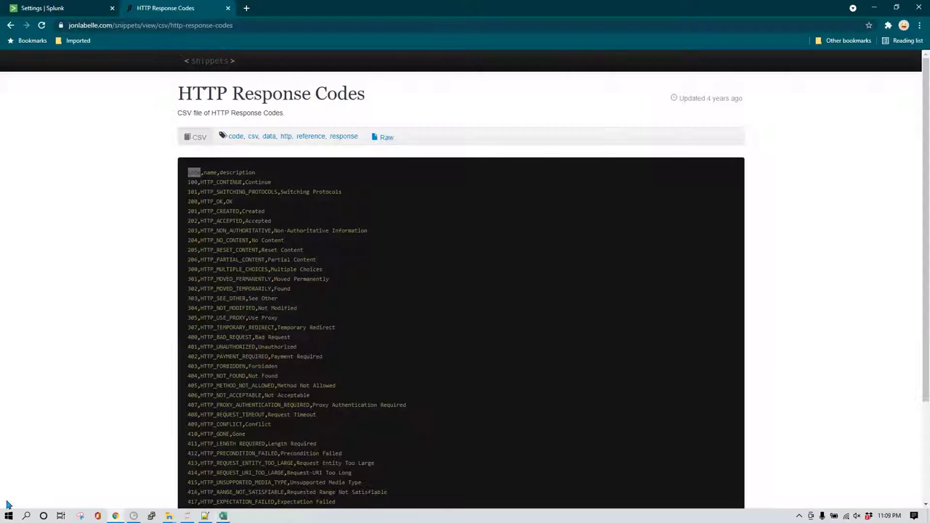
Delete the http-response-codes.csv lookup table file and confirm the deletion.
click(73, 7)
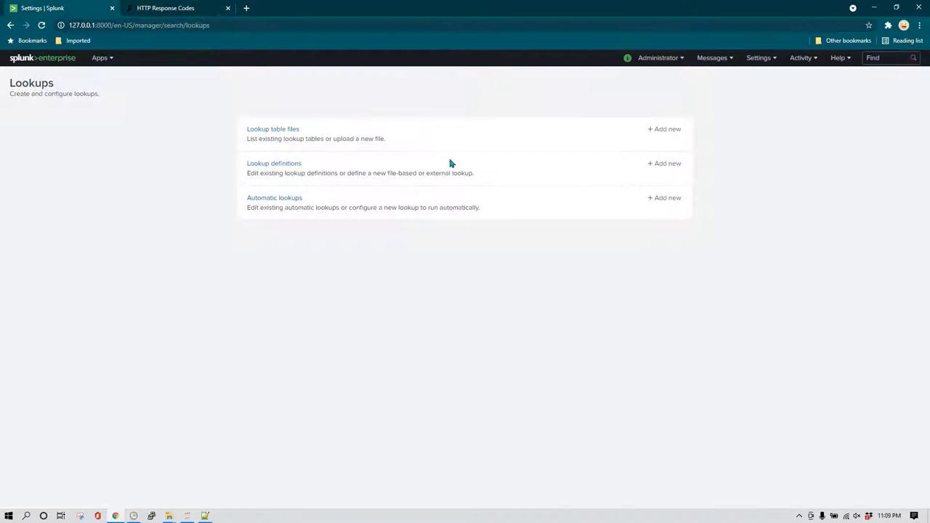
click(284, 132)
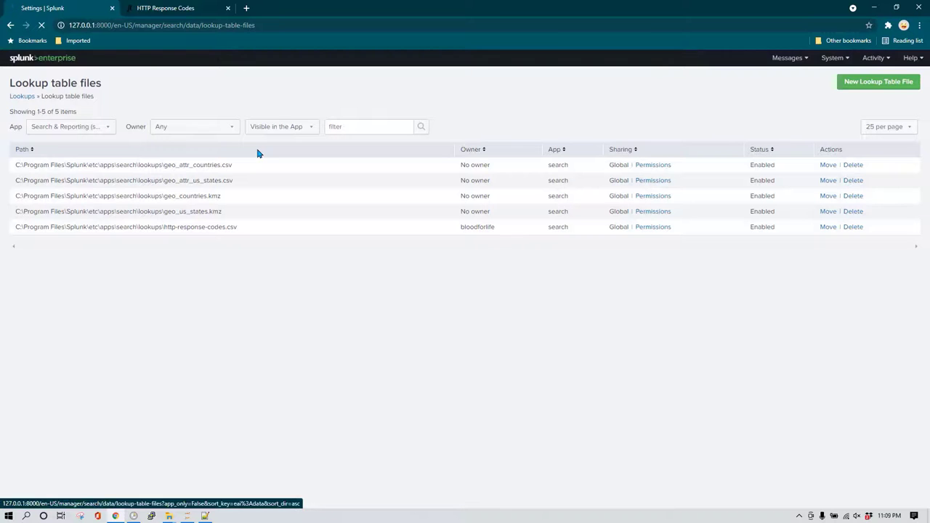
drag(147, 228, 264, 233)
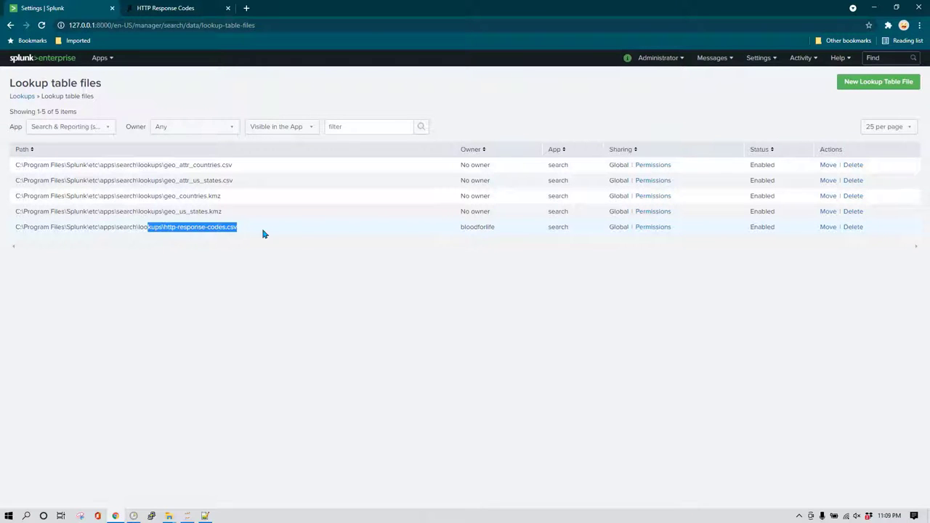
click(855, 227)
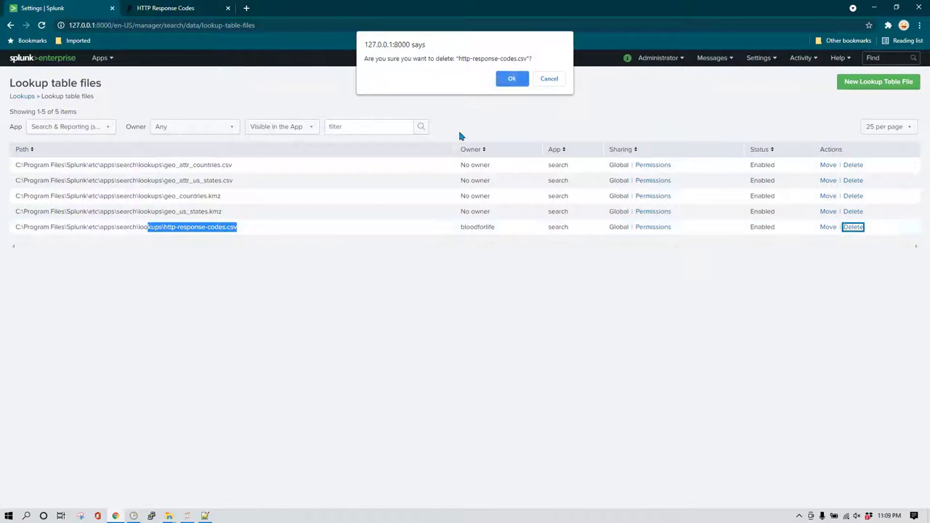
click(512, 79)
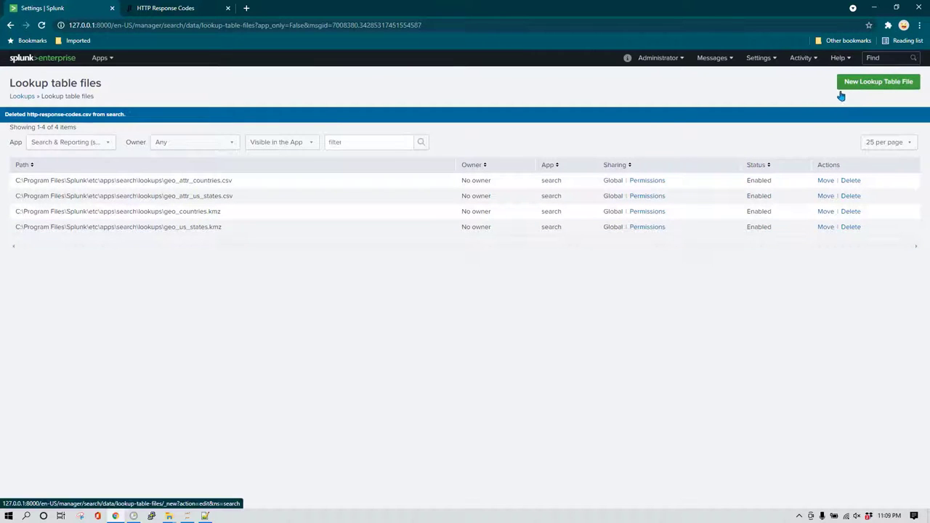
Upload http-response-codes.csv from Downloads as a new lookup table file, keeping its filename.
click(885, 83)
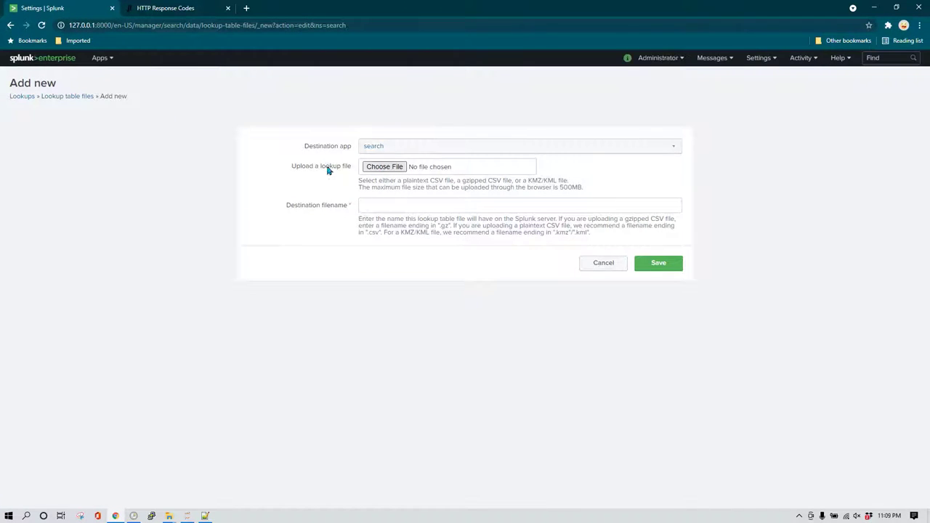
click(383, 168)
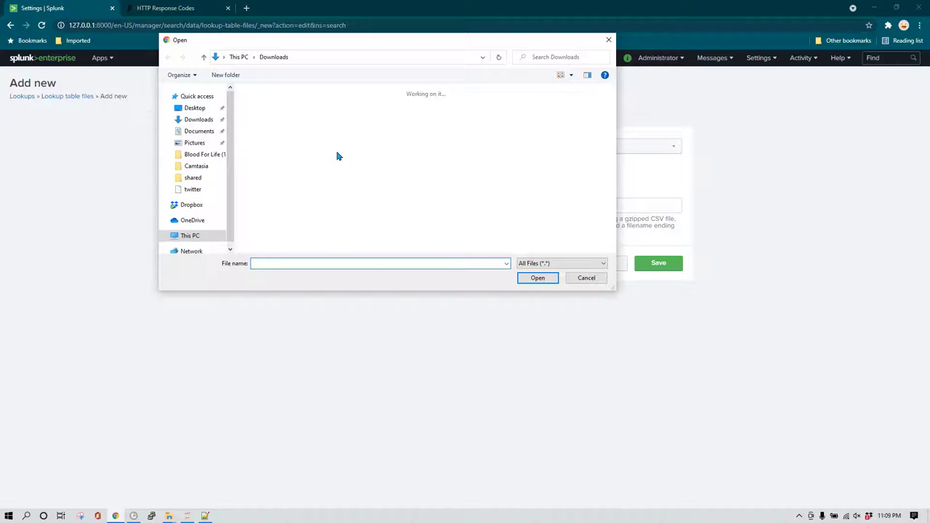
click(297, 191)
click(538, 277)
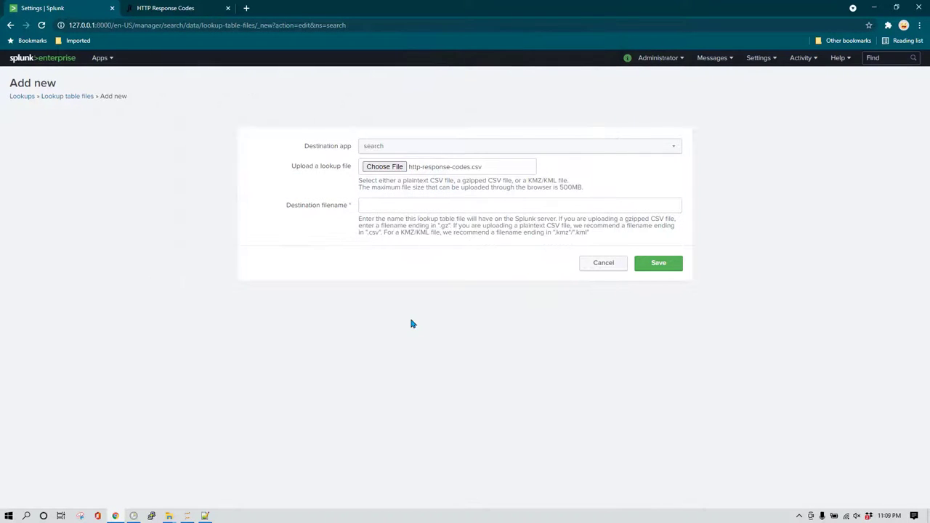
click(437, 208)
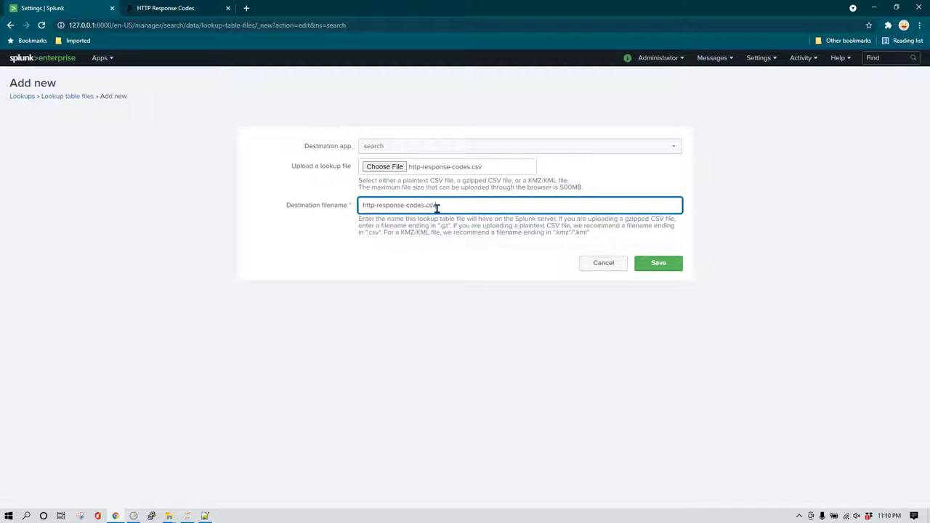
key(ctrl+a)
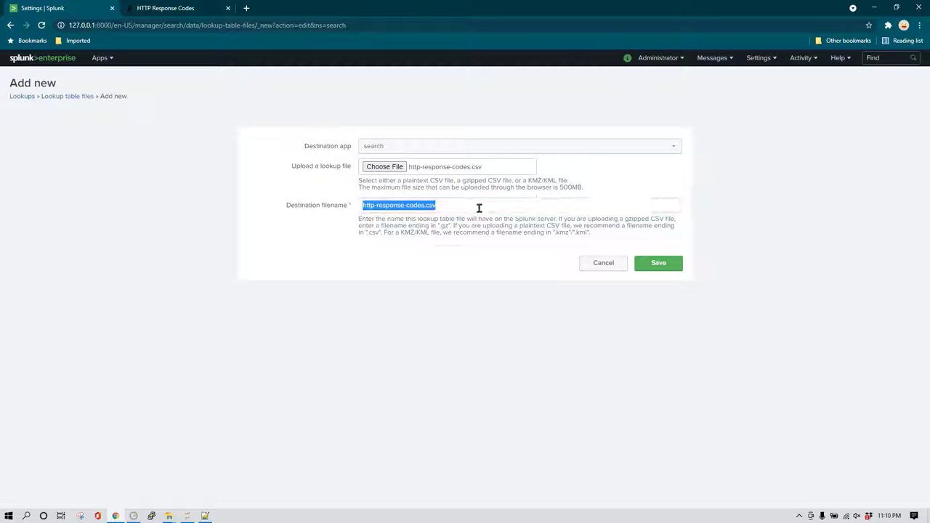
click(480, 209)
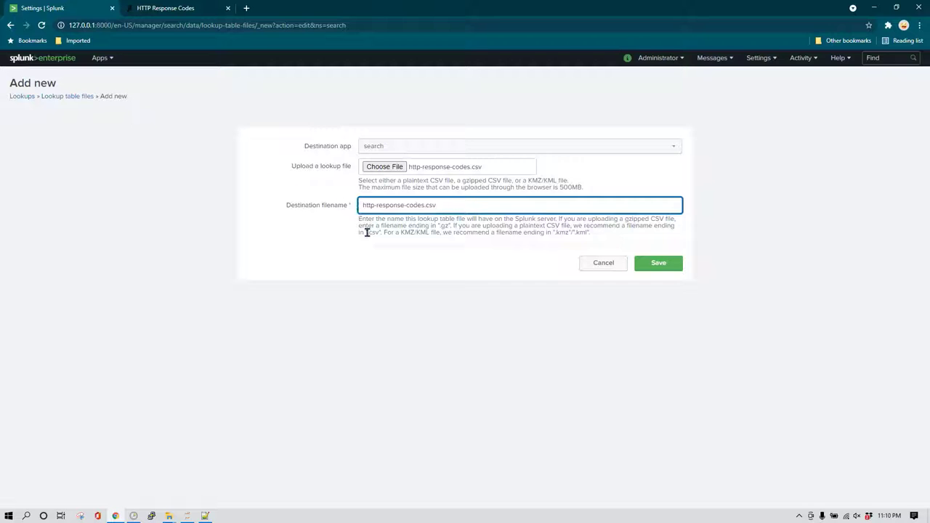
click(650, 265)
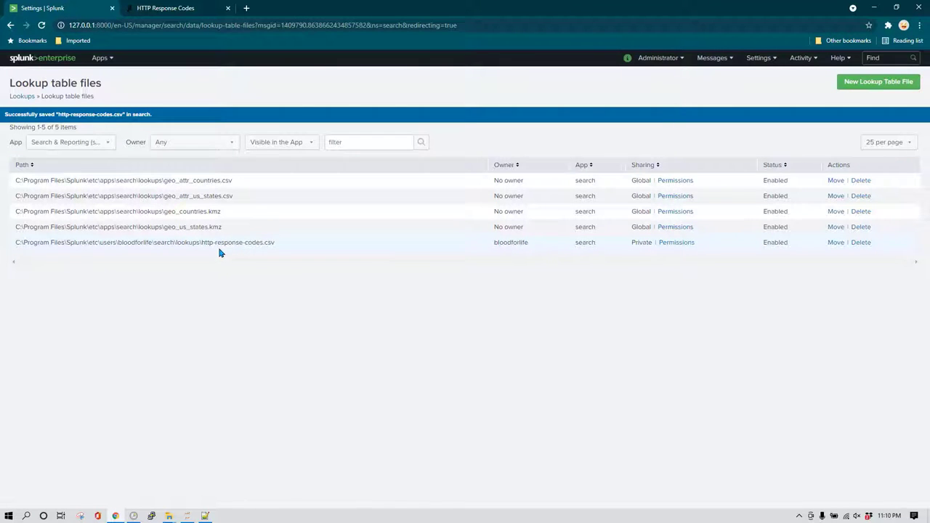
click(687, 244)
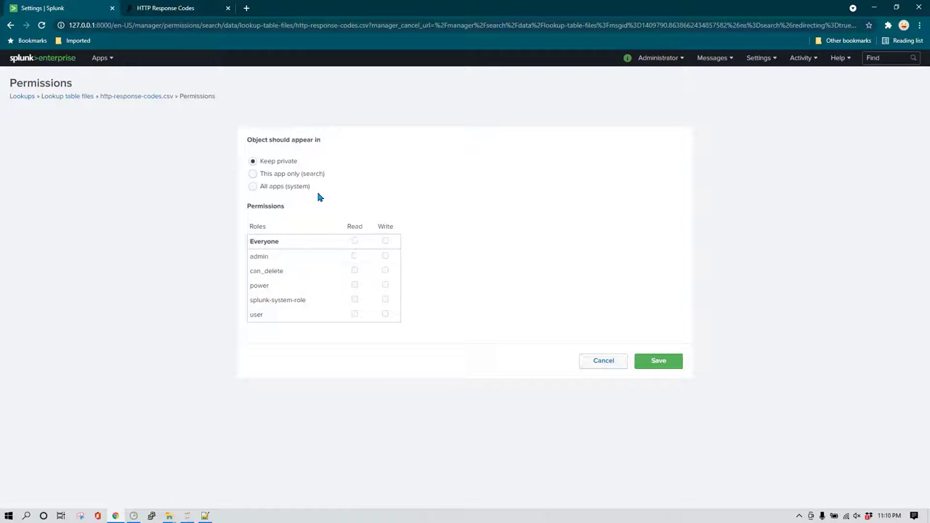
Share http-response-codes.csv with All apps (system) and give Everyone read access.
click(252, 174)
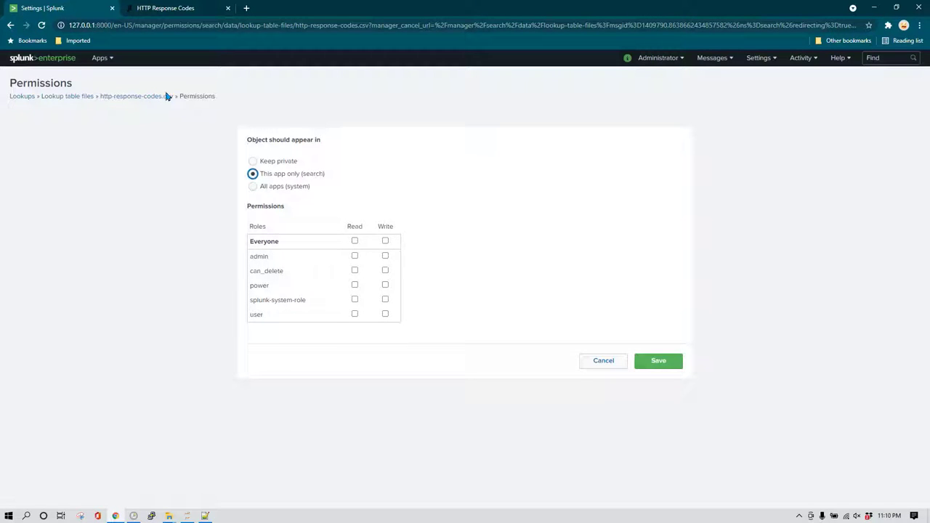
click(255, 187)
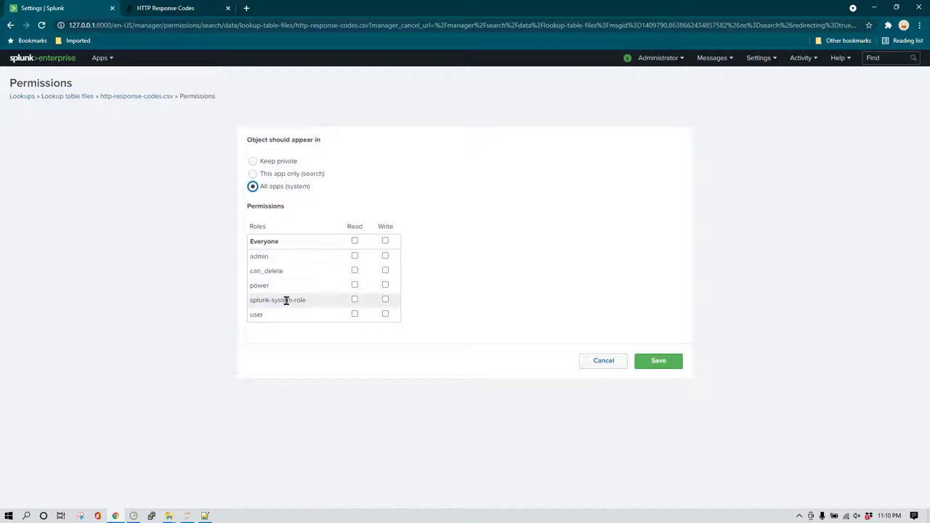
click(355, 242)
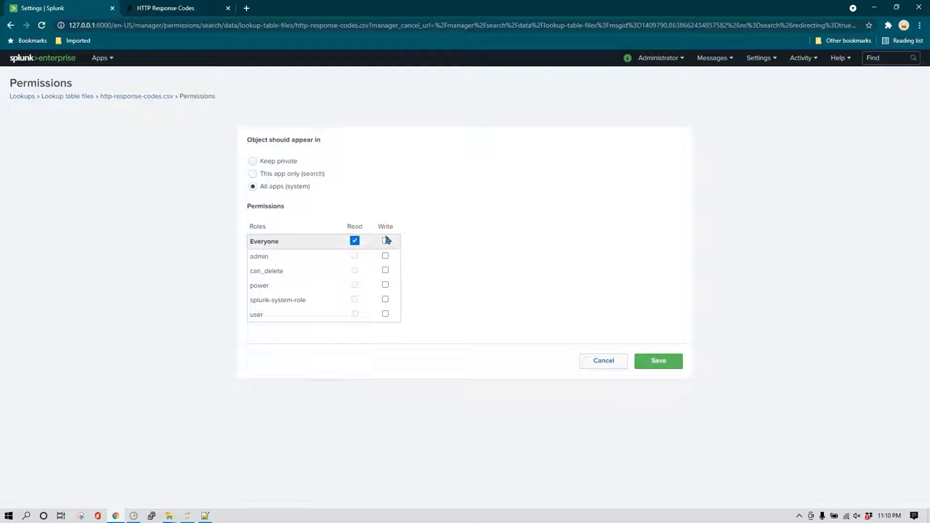
click(659, 361)
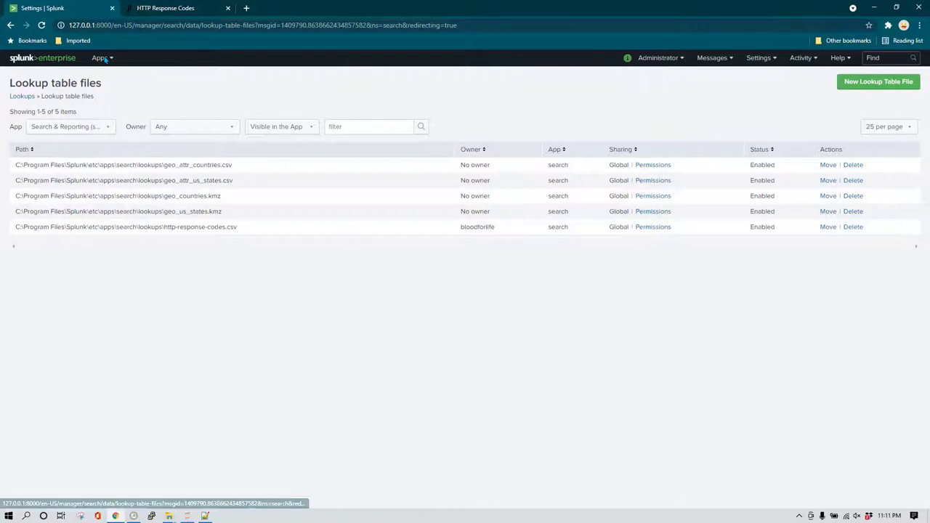
In Search & Reporting, enter the search |inputlookup http-response-codes.csv.
click(102, 59)
click(94, 77)
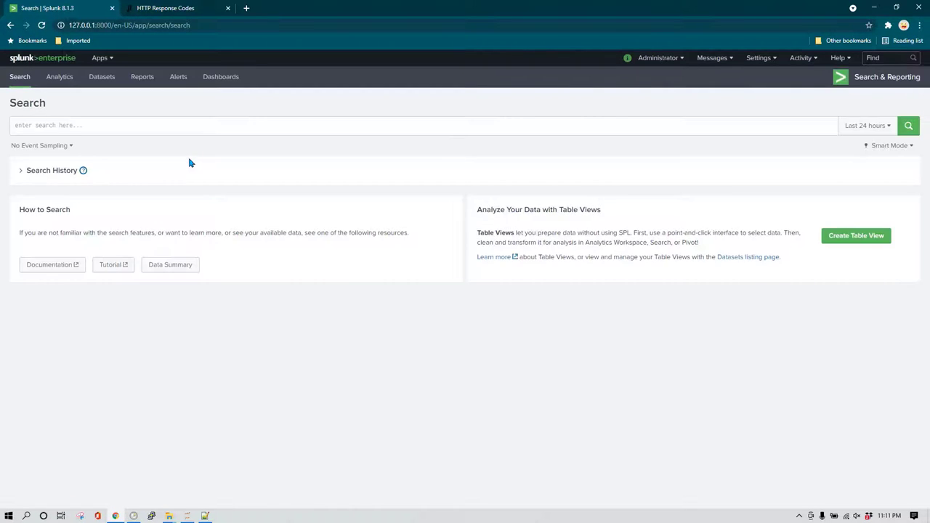
click(118, 125)
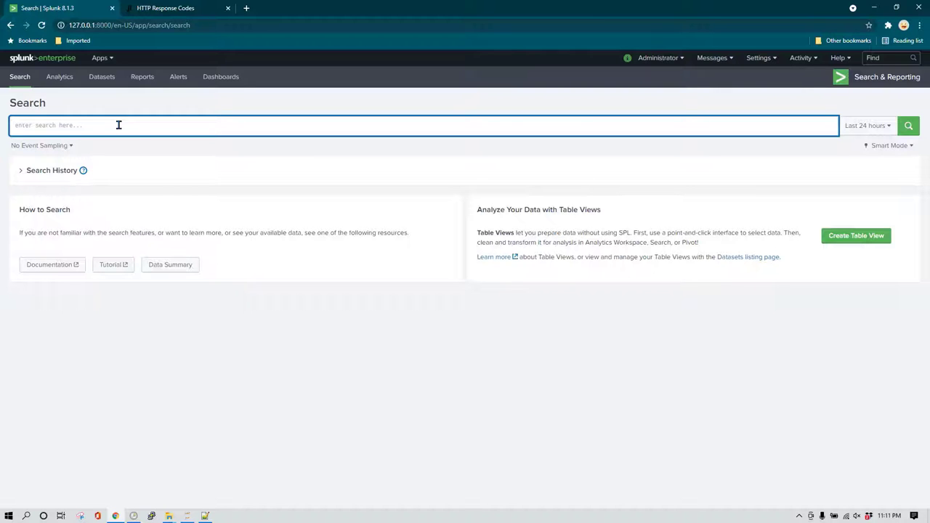
text(|input)
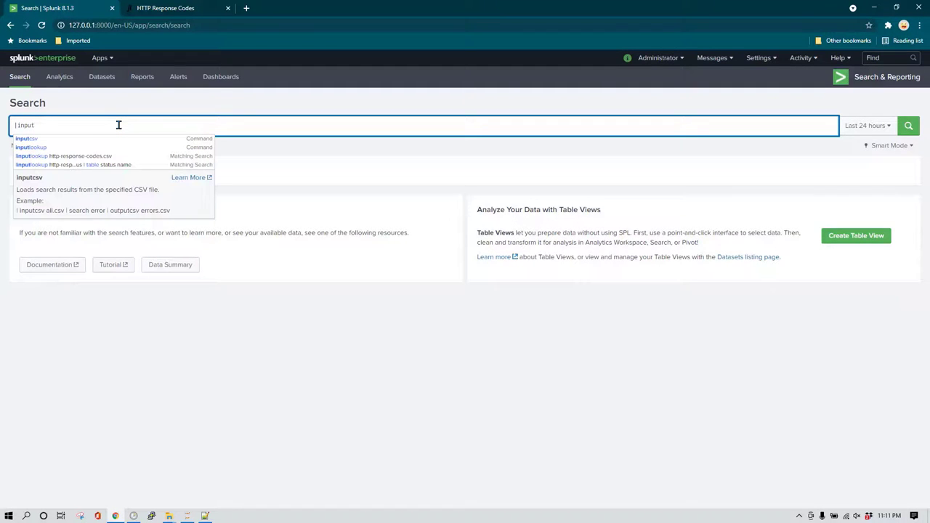
text(lookup)
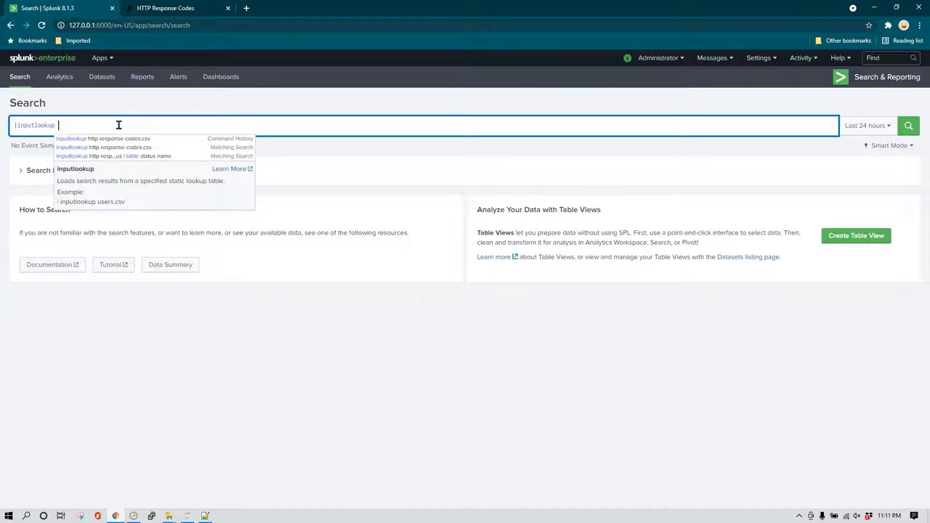
key(Down)
key(Return)
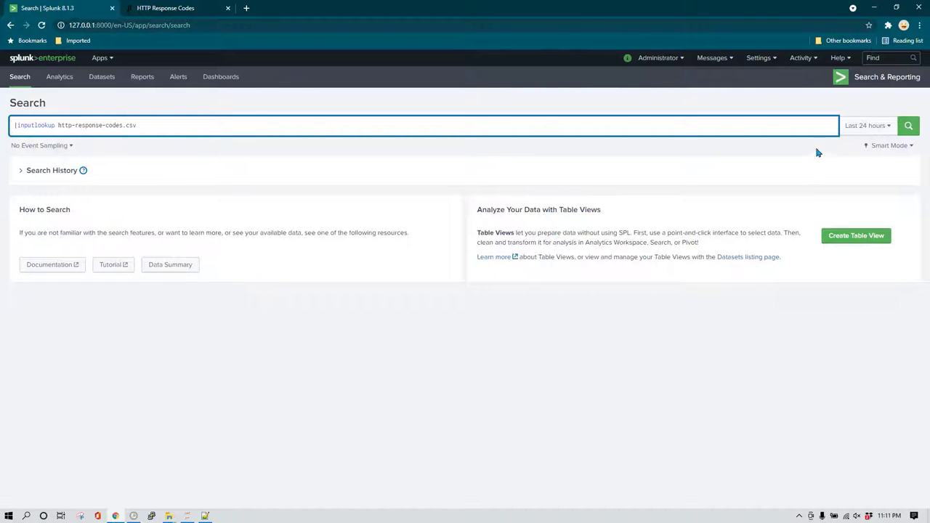
Run the lookup search over All time to list the 40 response codes.
click(889, 126)
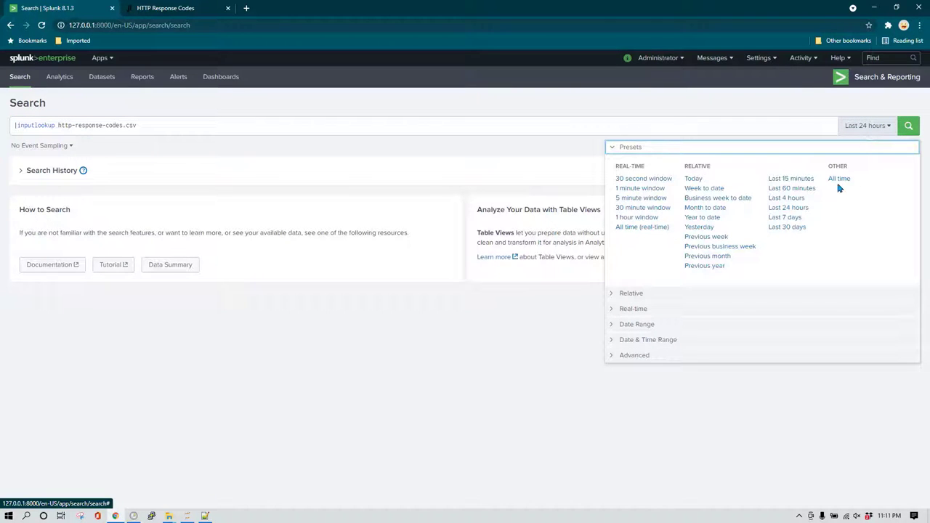
click(840, 178)
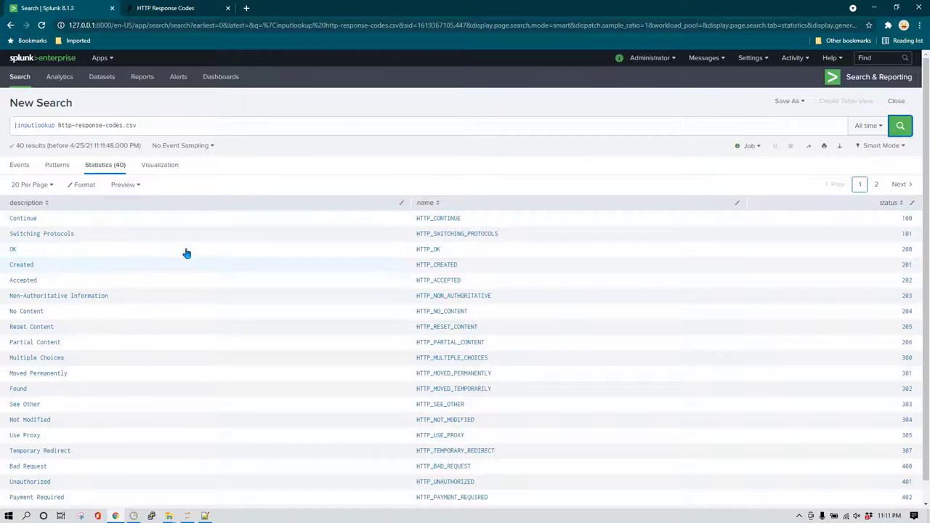
scroll(548, 364, down, 1)
scroll(502, 349, up, 1)
click(183, 125)
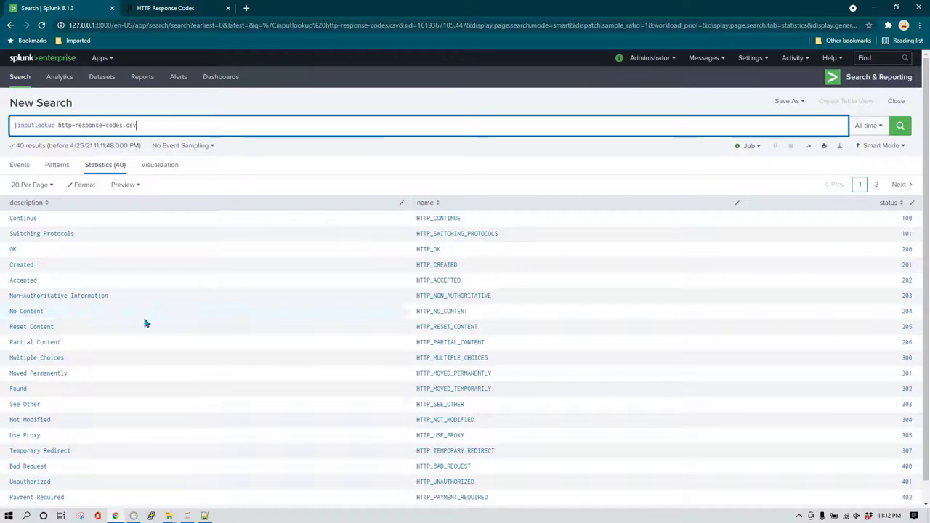
Paste index="main" source="tutorialdata.zip:*" from Notepad++ above the inputlookup line in Splunk.
click(206, 516)
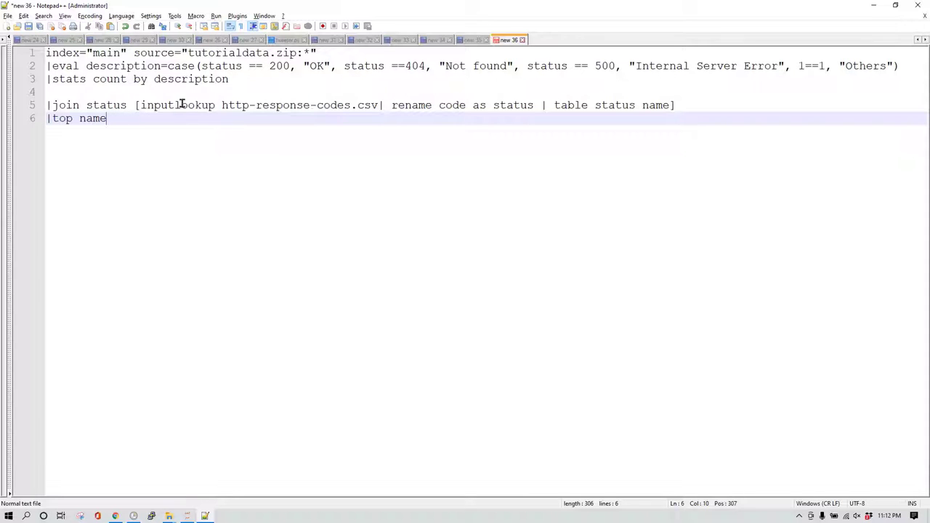
drag(354, 55, 45, 54)
key(ctrl+c)
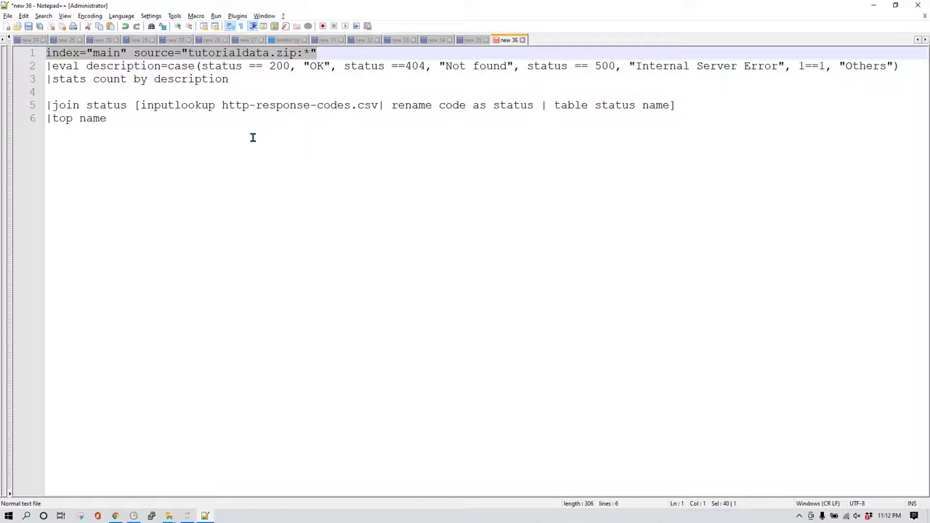
key(alt+Tab)
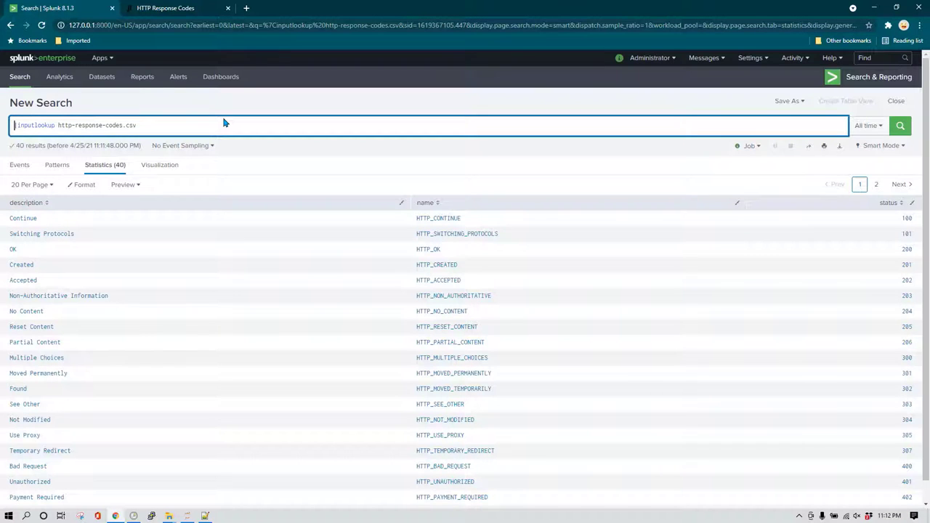
key(F5)
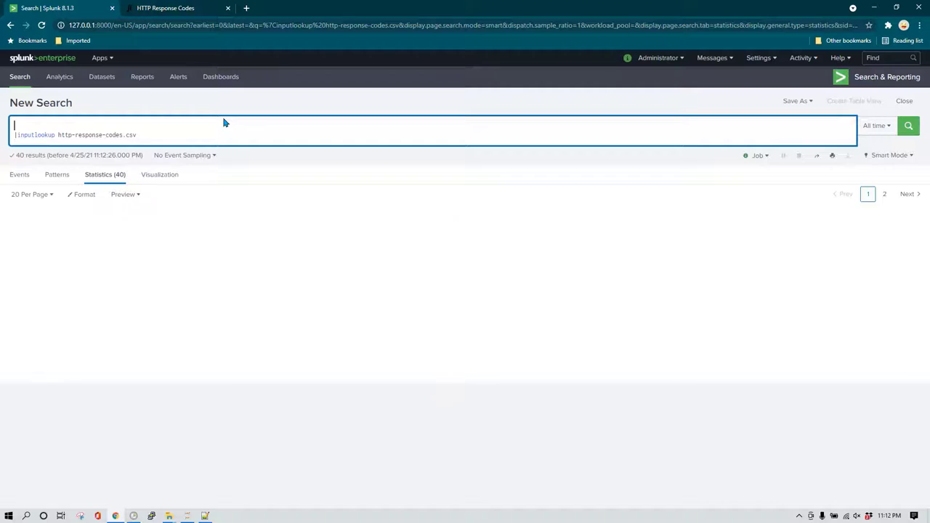
key(ctrl+v)
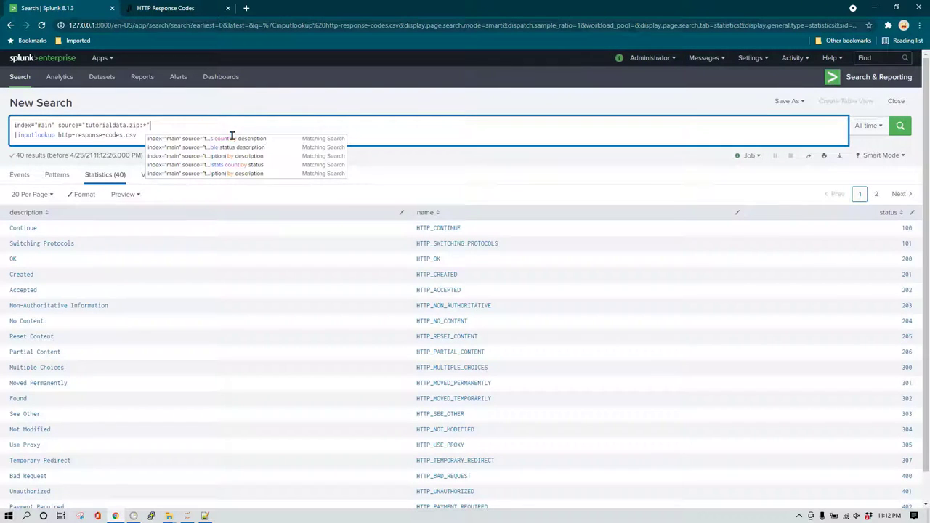
Select and copy the join line from the Notepad++ query.
key(alt+Tab)
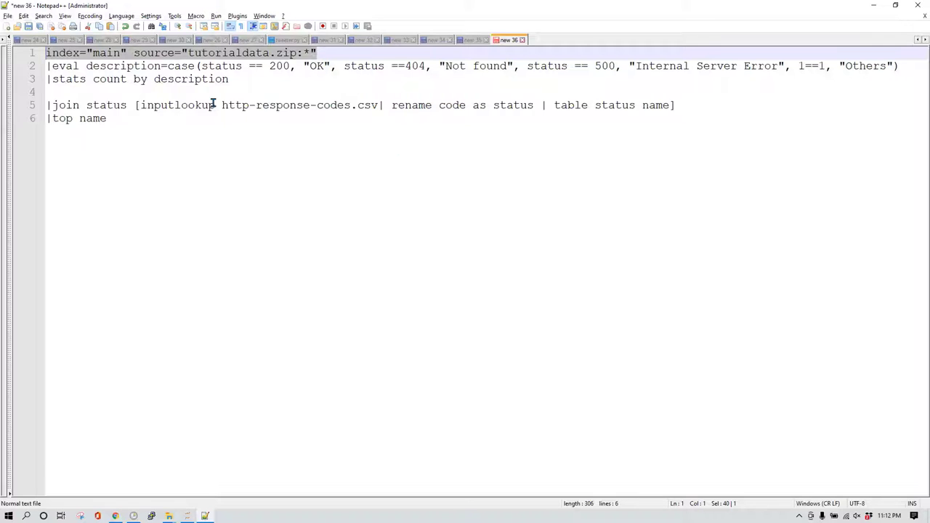
key(Down)
key(Down)
key(Down)
key(Down)
key(shift+End)
key(ctrl+c)
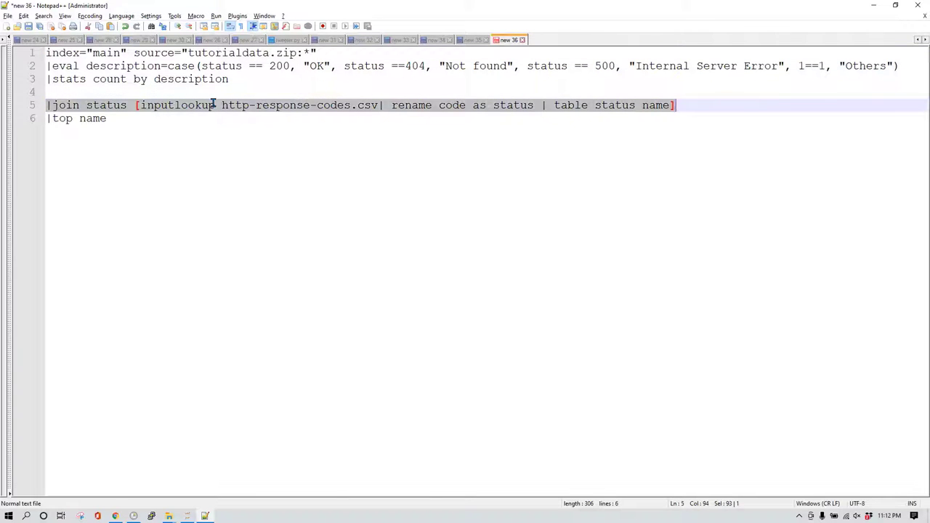
key(alt+Tab)
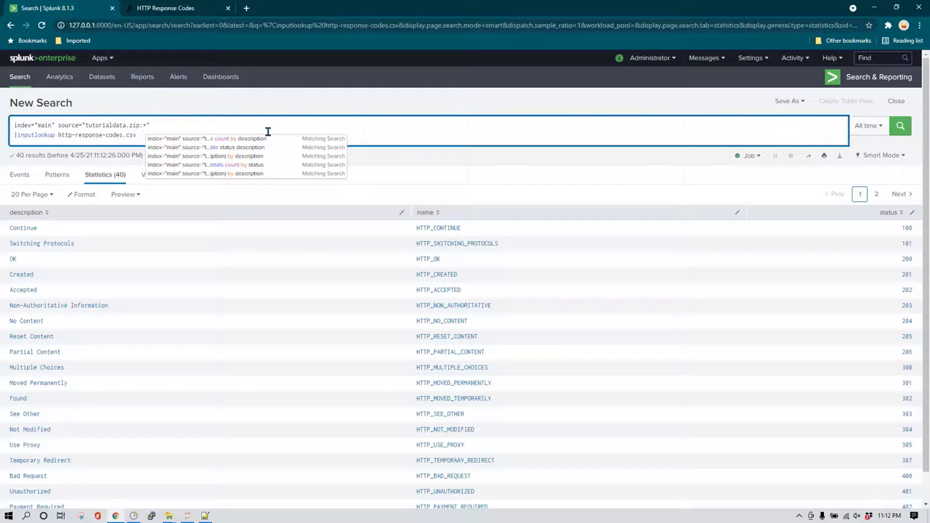
Paste the join-on-status line as the second query line and review the query's source and subsearch.
key(shift+Return)
key(ctrl+v)
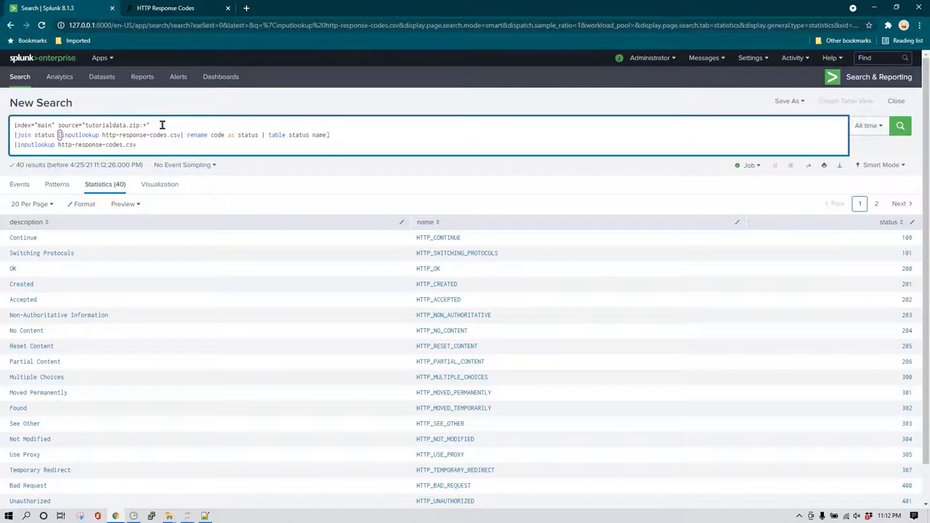
drag(163, 125, 14, 125)
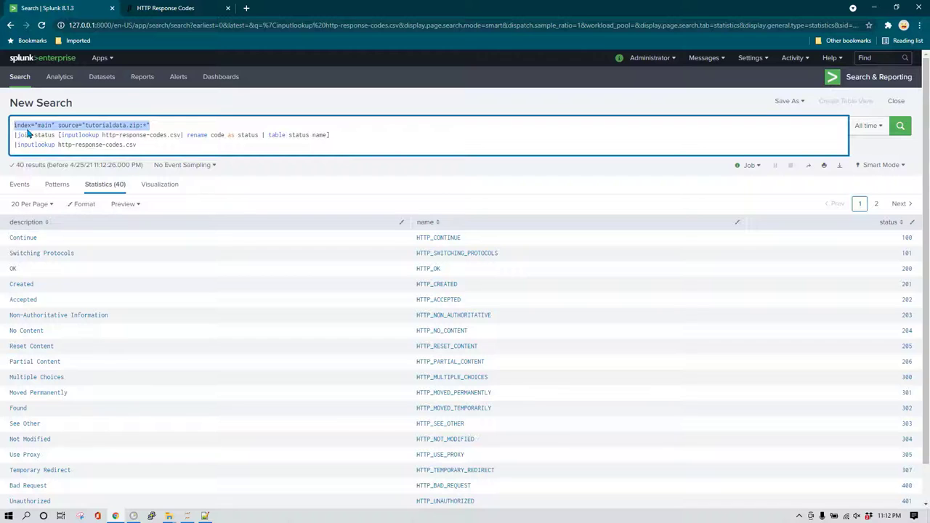
click(75, 125)
drag(155, 125, 83, 129)
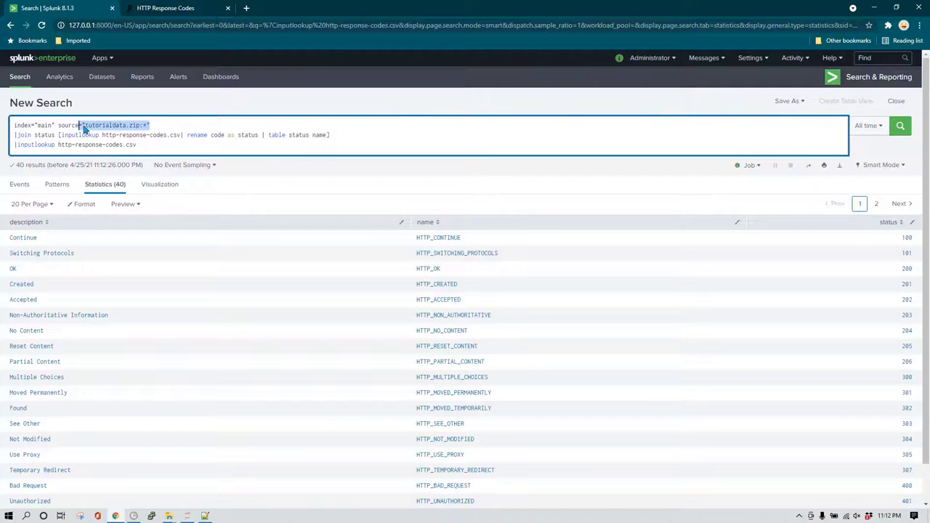
click(172, 125)
drag(59, 135, 331, 135)
Delete the rename and table clauses so the subsearch is only [inputlookup http-response-codes.csv].
click(307, 134)
key(Left)
key(ctrl+shift+Left)
key(ctrl+shift+Left)
key(ctrl+shift+Left)
key(ctrl+shift+Left)
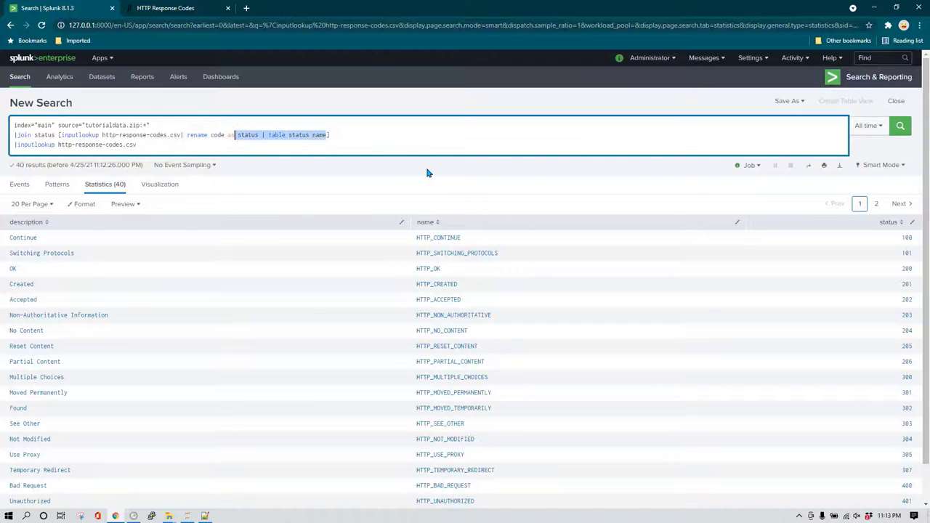
key(ctrl+shift+Left)
key(ctrl+shift+Left)
key(BackSpace)
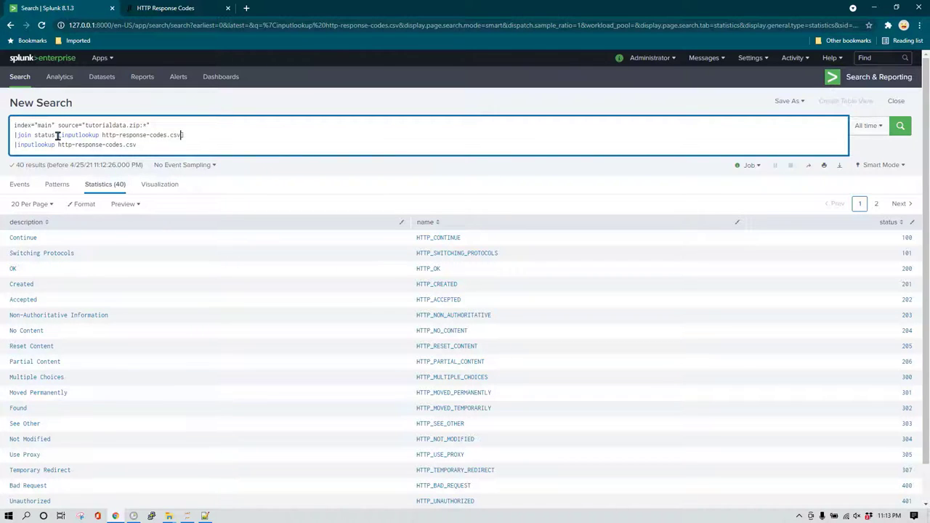
drag(61, 135, 191, 135)
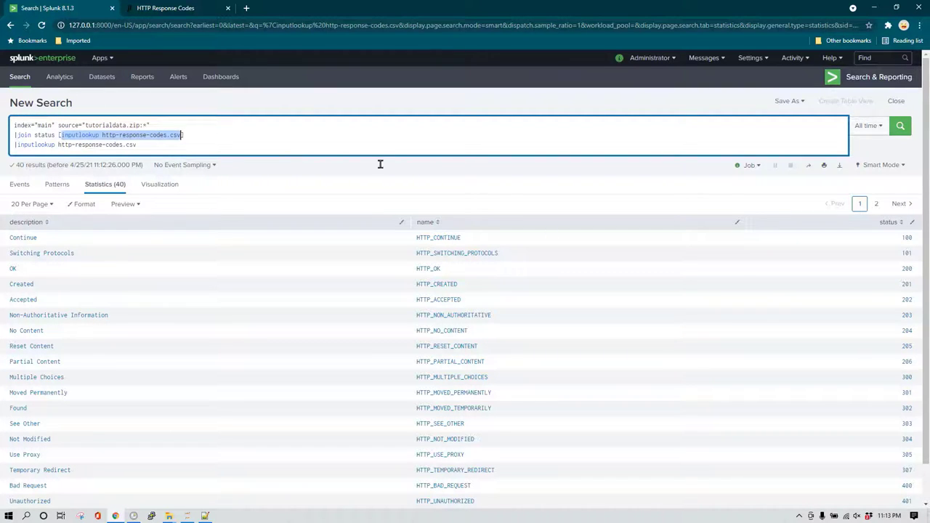
Replace the trailing inputlookup line with '|stats status' and run it, which fails as an invalid argument.
click(163, 146)
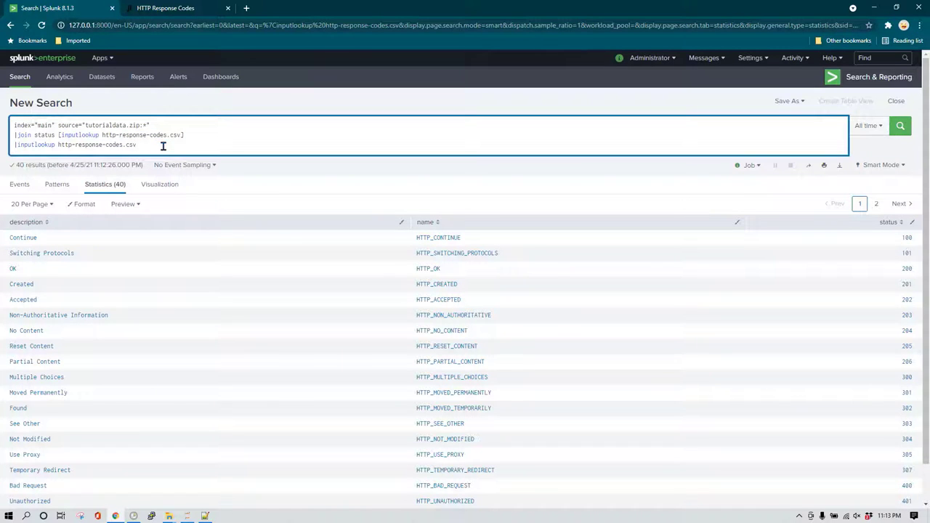
key(shift+End)
key(BackSpace)
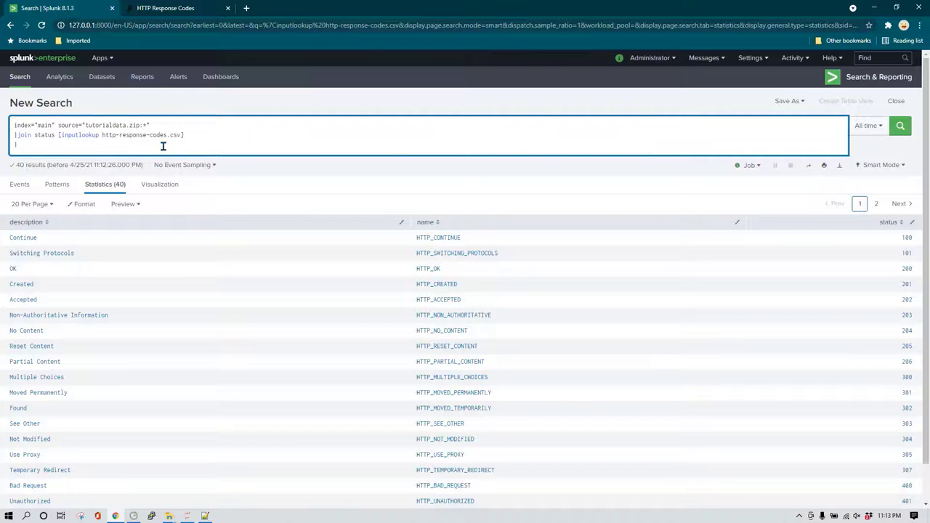
text(status)
key(BackSpace)
key(BackSpace)
key(BackSpace)
key(BackSpace)
key(BackSpace)
key(BackSpace)
text(stats )
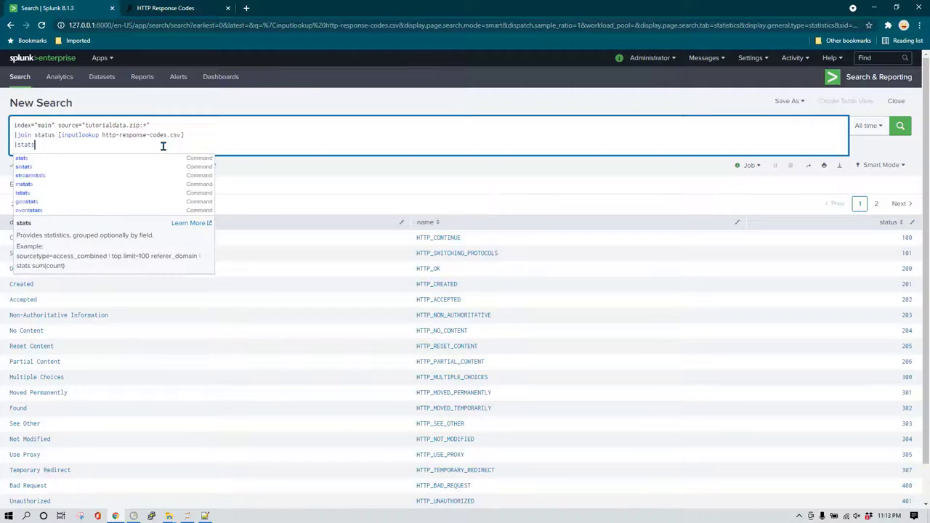
text(stat)
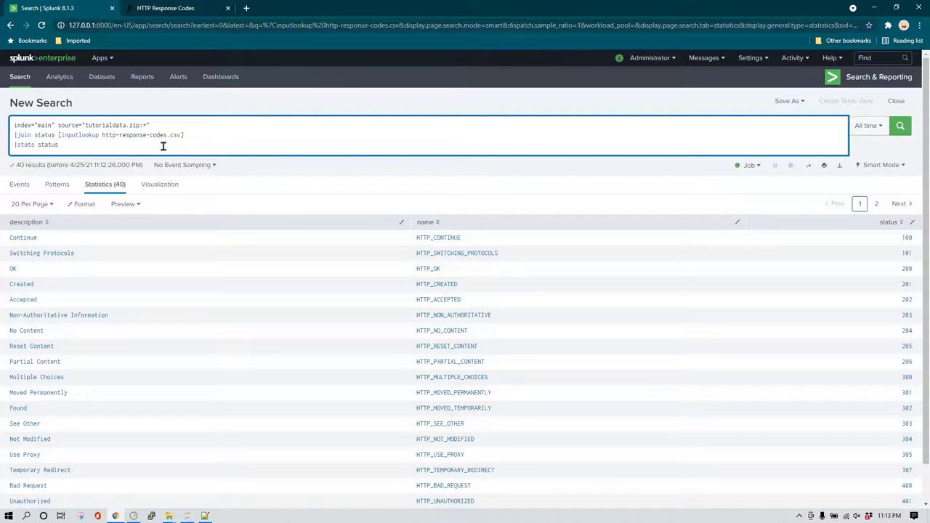
text(us)
key(Return)
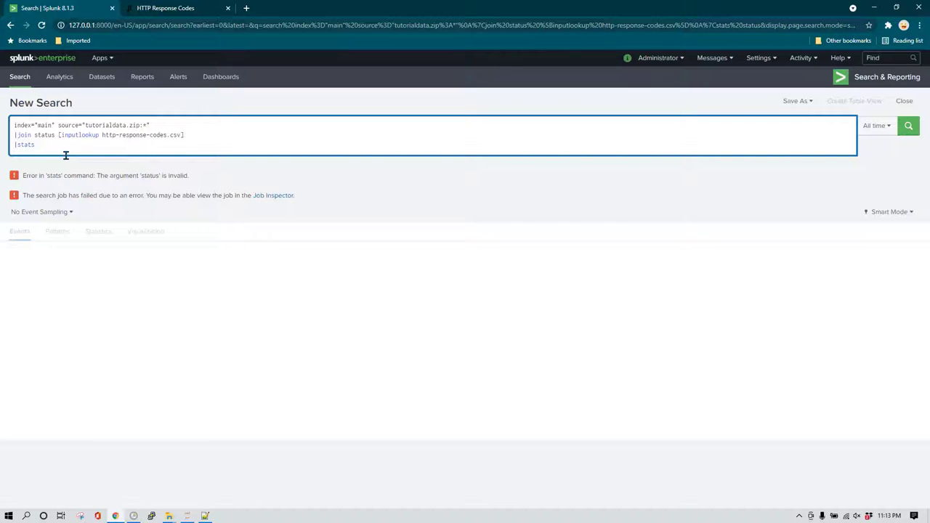
Run '|stats count by status' for a 9-row table, then change the grouping field to description.
text(count by status)
key(Return)
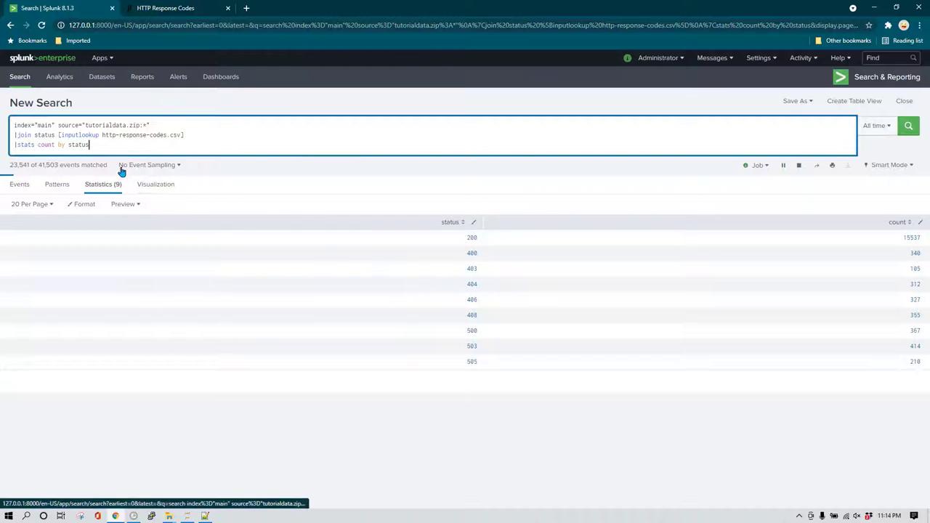
double_click(88, 145)
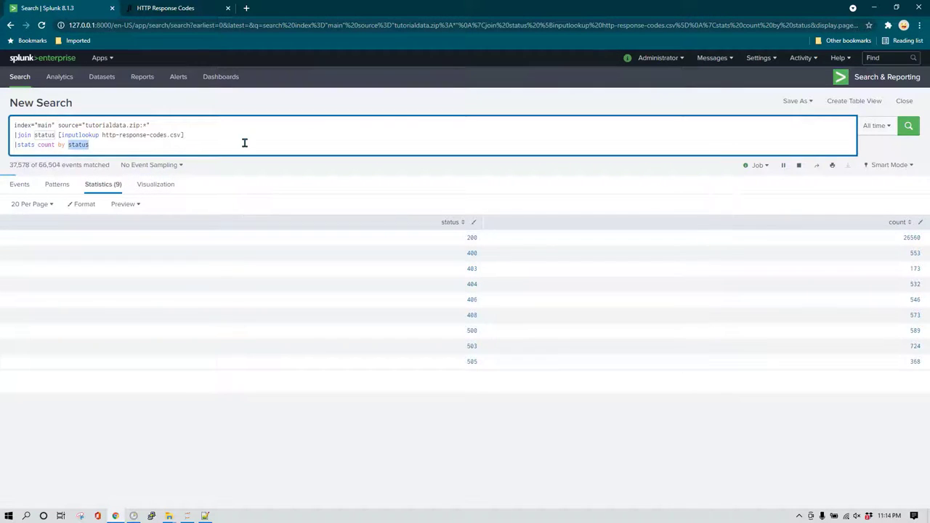
text(name)
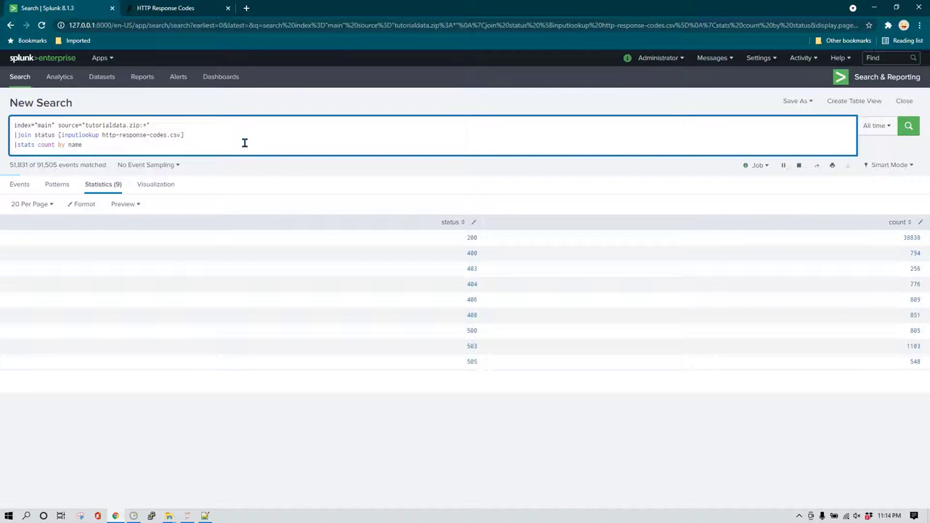
key(BackSpace)
key(BackSpace)
key(BackSpace)
key(BackSpace)
text(description)
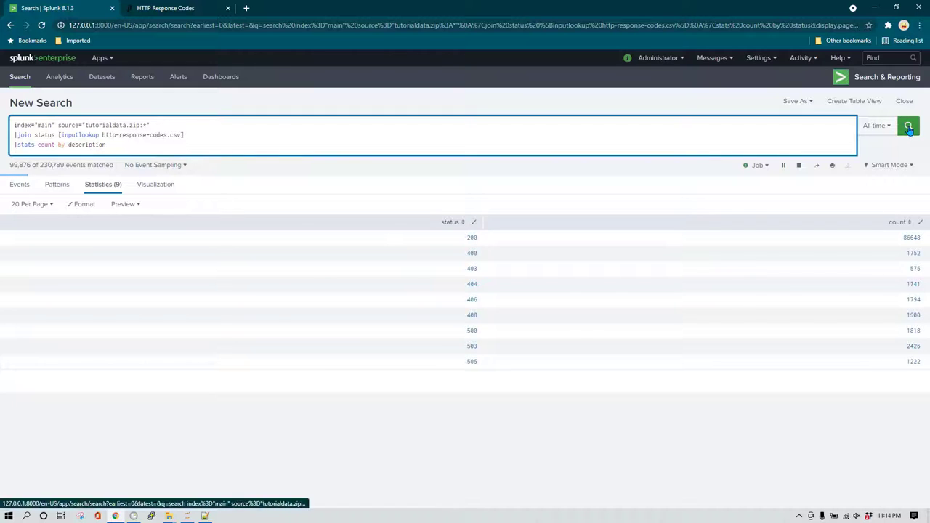
Rerun '|stats count by description' to get counts such as OK 102,846 and Service Unavailable 2,856.
key(Return)
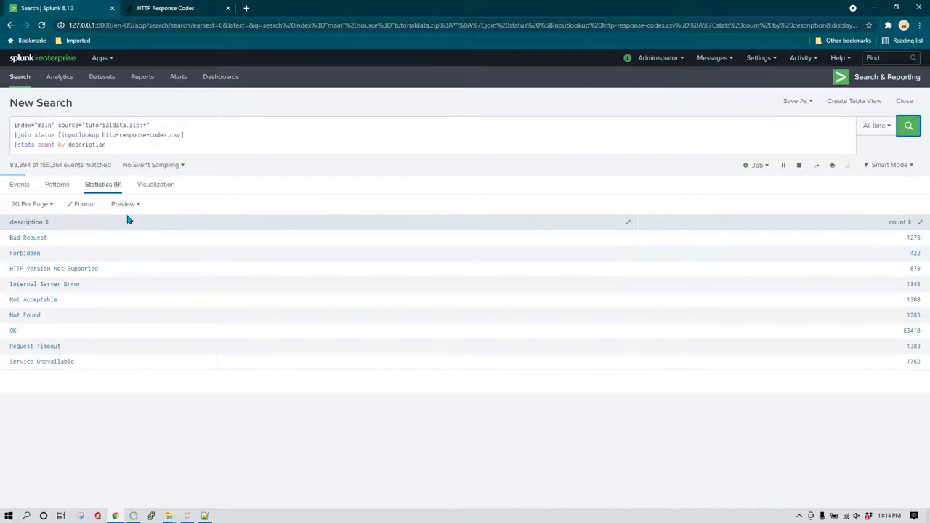
click(127, 145)
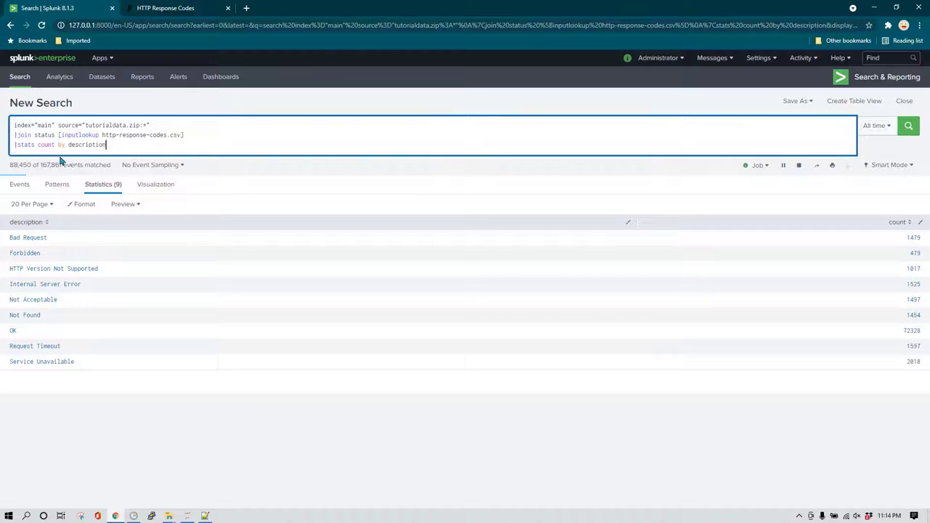
key(Home)
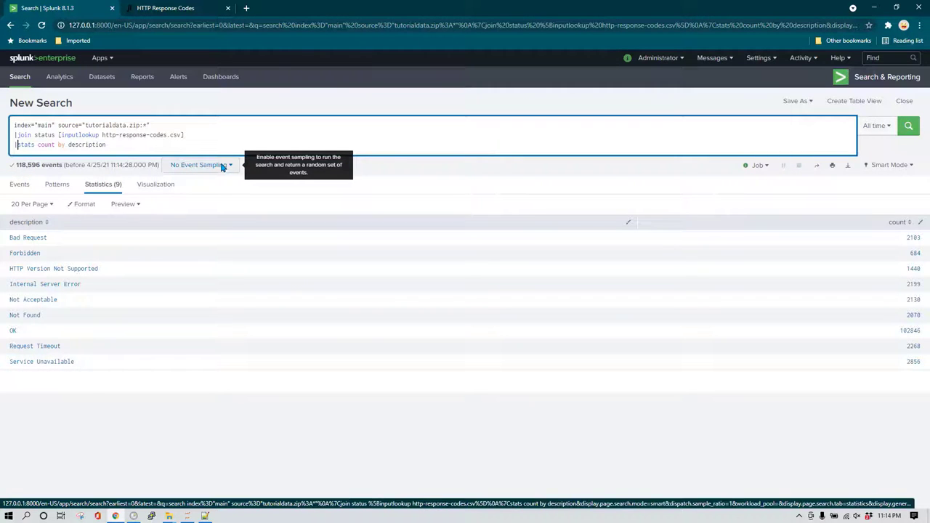
Replace the stats line with '|top description' and run it, showing OK at about 86.7%.
key(shift+End)
key(BackSpace)
text(top)
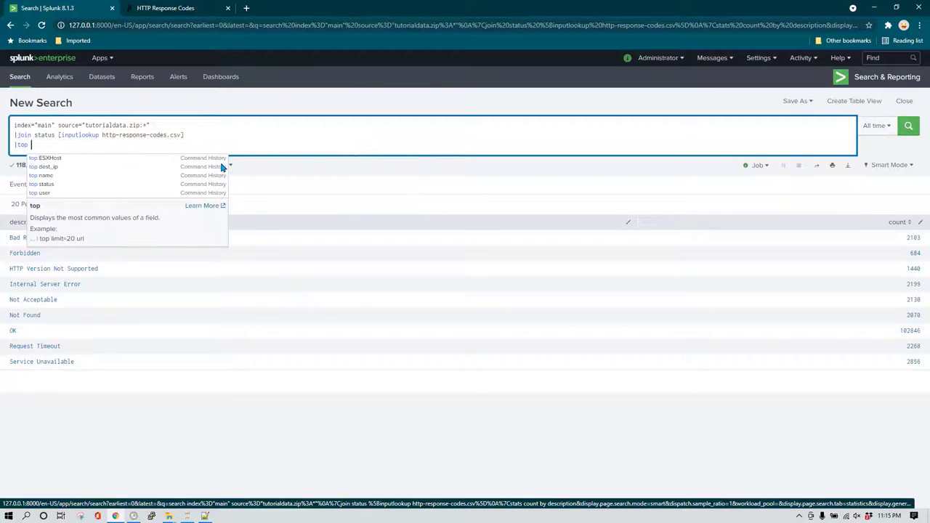
text( description)
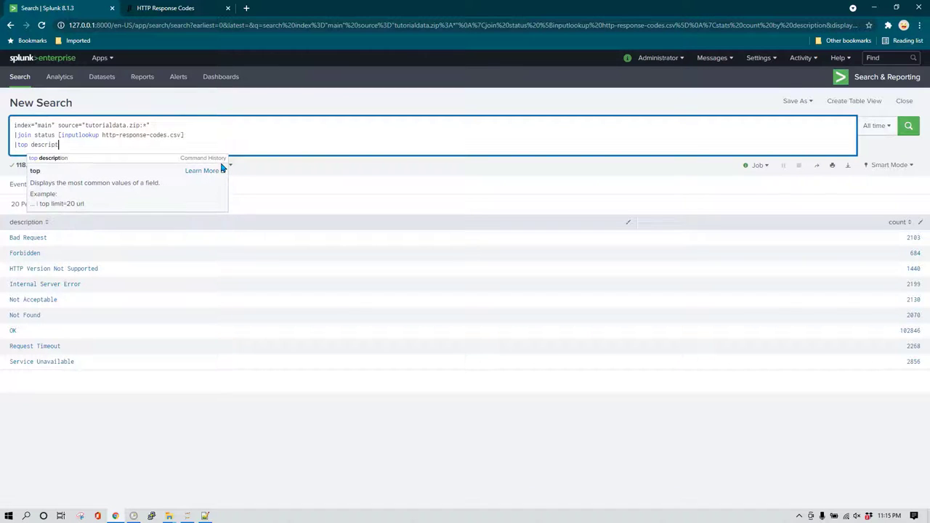
key(Return)
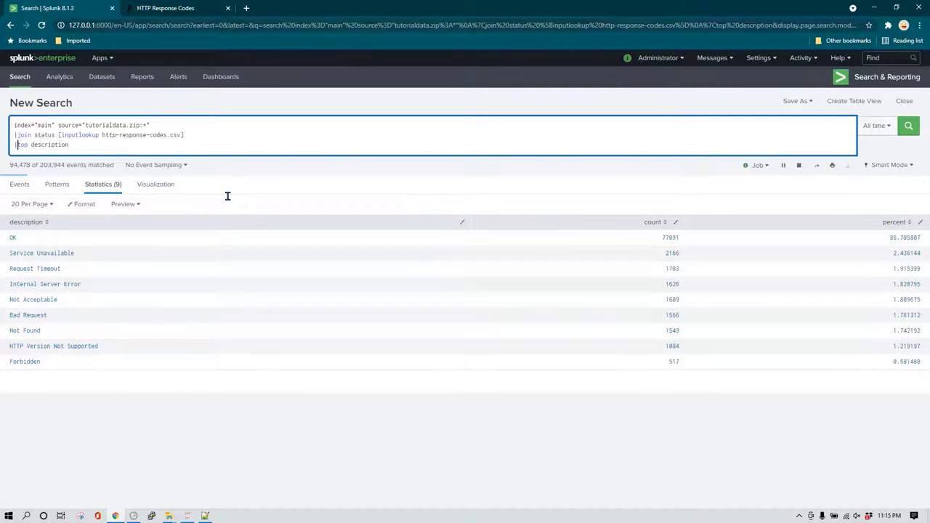
key(ctrl+shift+Left)
key(ctrl+shift+Left)
Change the last line to '|timechart count(description) by description', run it and view it as a line chart.
text(timechart)
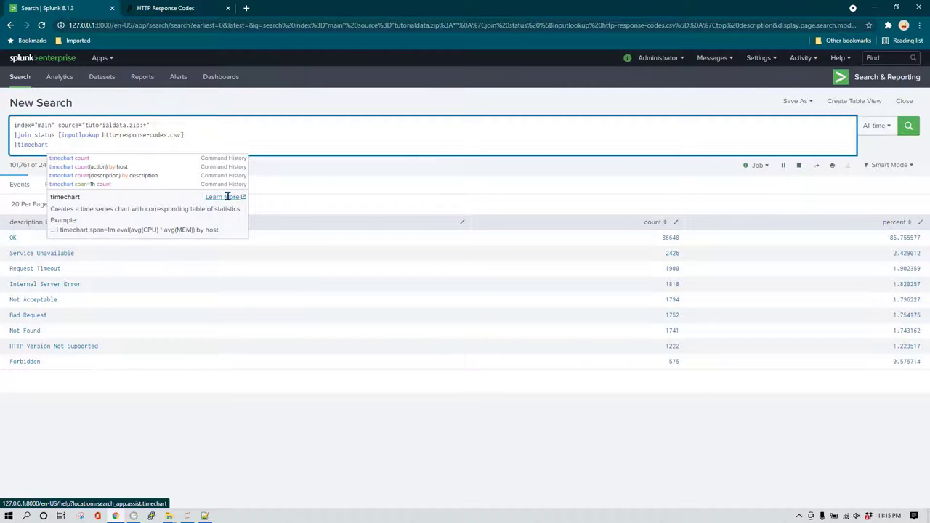
text(coun)
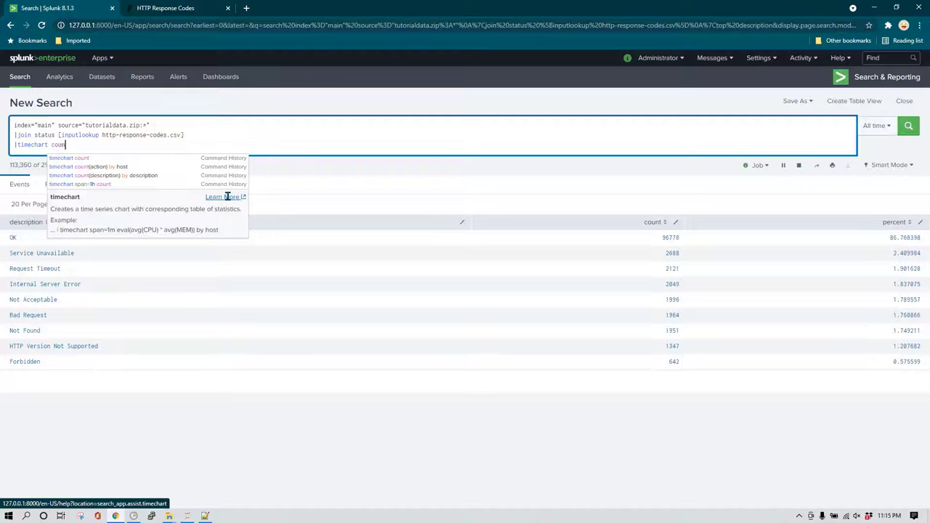
text(t(description) )
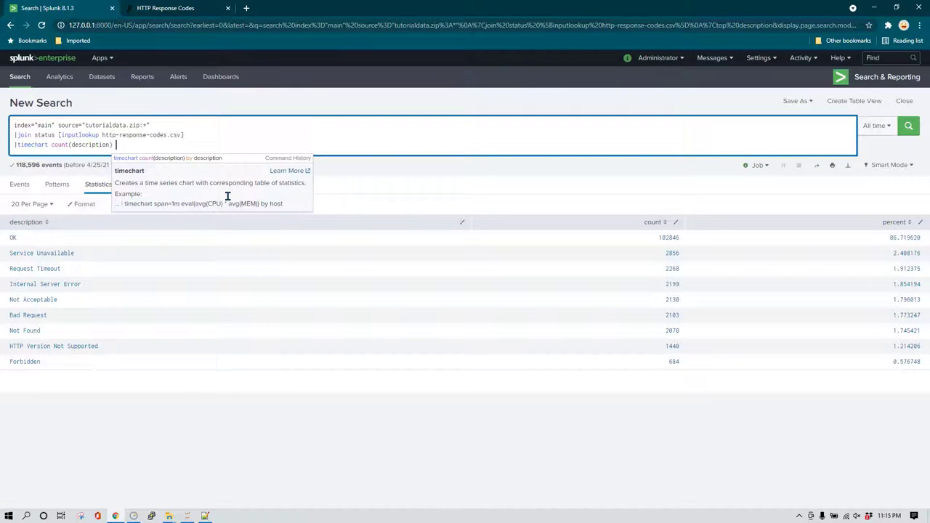
text(by description)
key(Return)
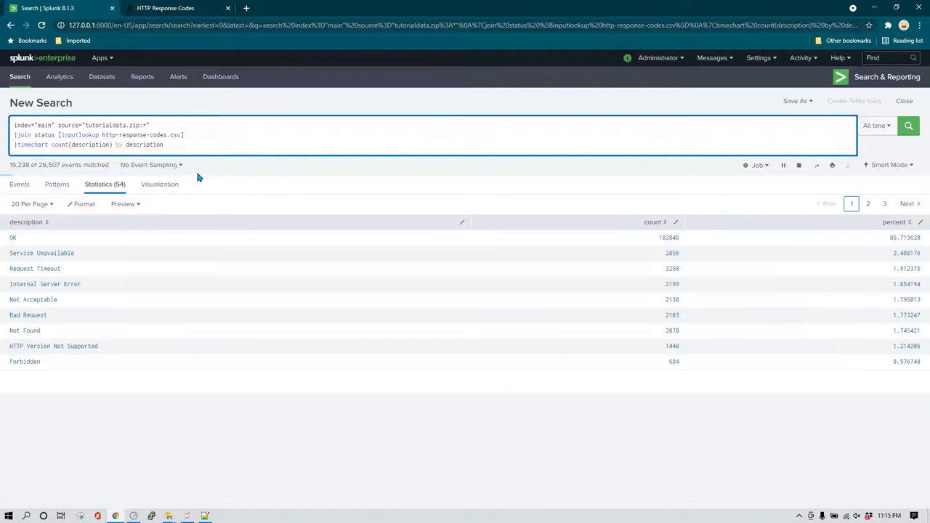
click(156, 187)
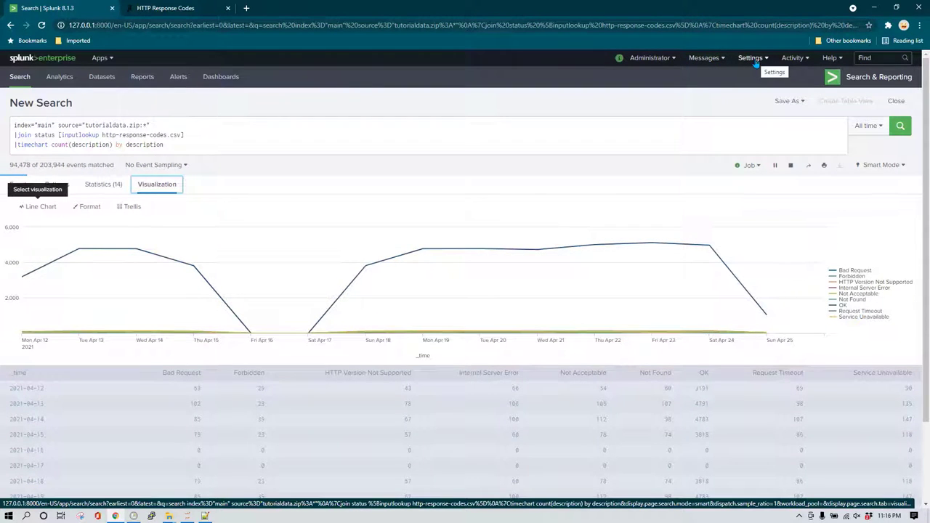
Review the HTTP response codes reference page, then return to the _internal sources metasearch.
click(167, 9)
scroll(228, 327, down, 3)
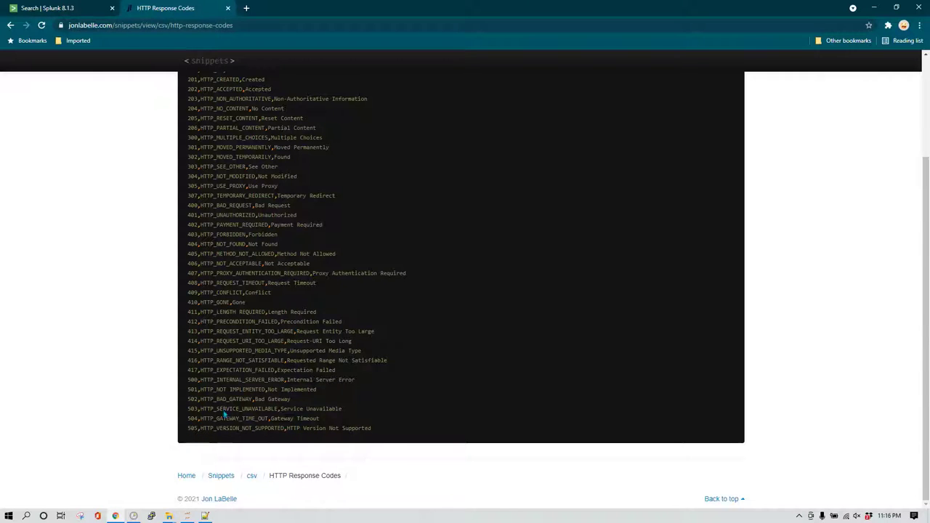
click(71, 7)
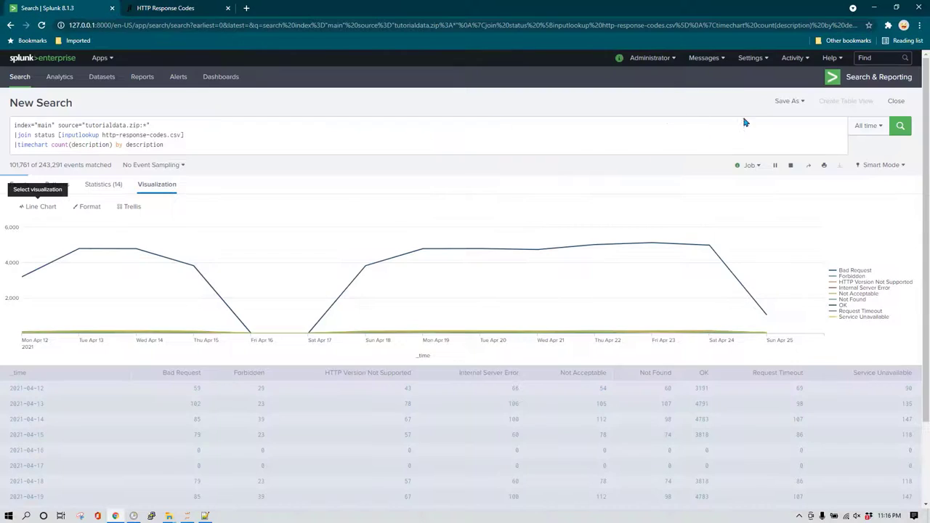
click(751, 58)
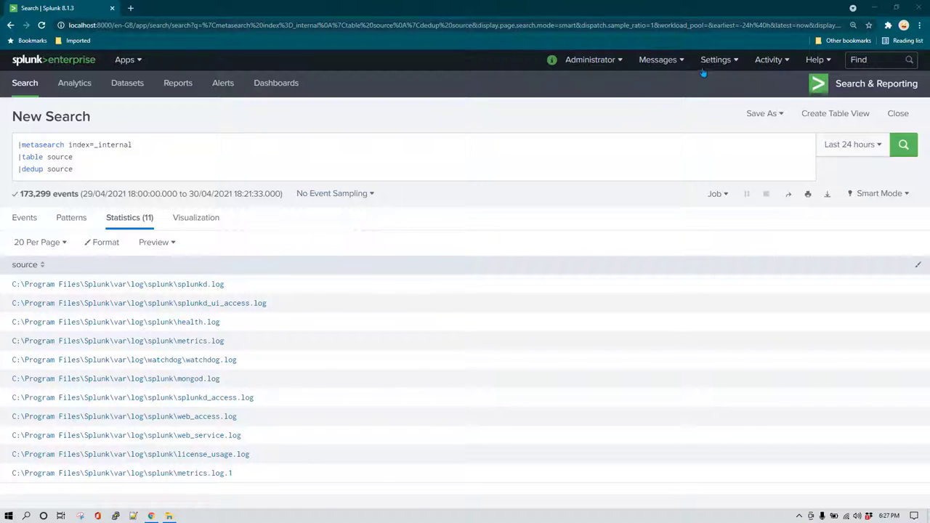
Open Settings > Lookups in a new tab to view the five lookup table files, then return to the metasearch.
click(732, 60)
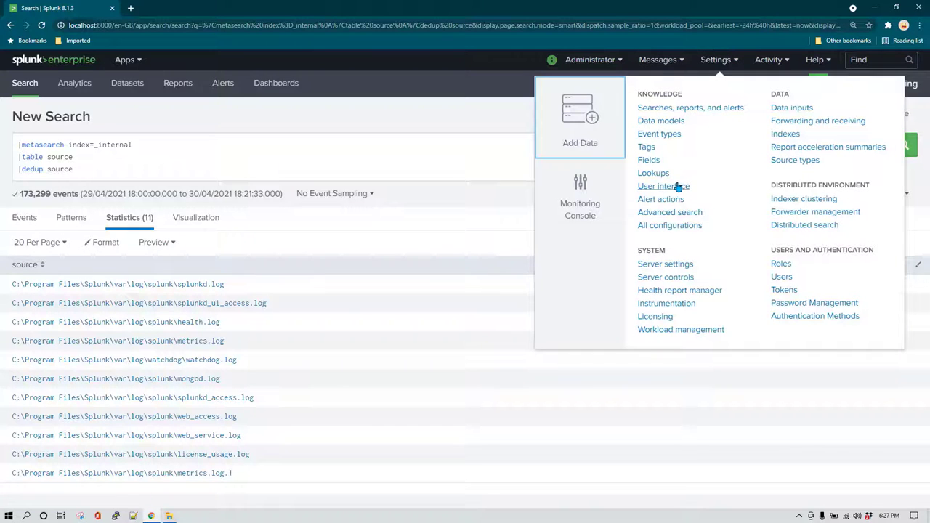
click(412, 161)
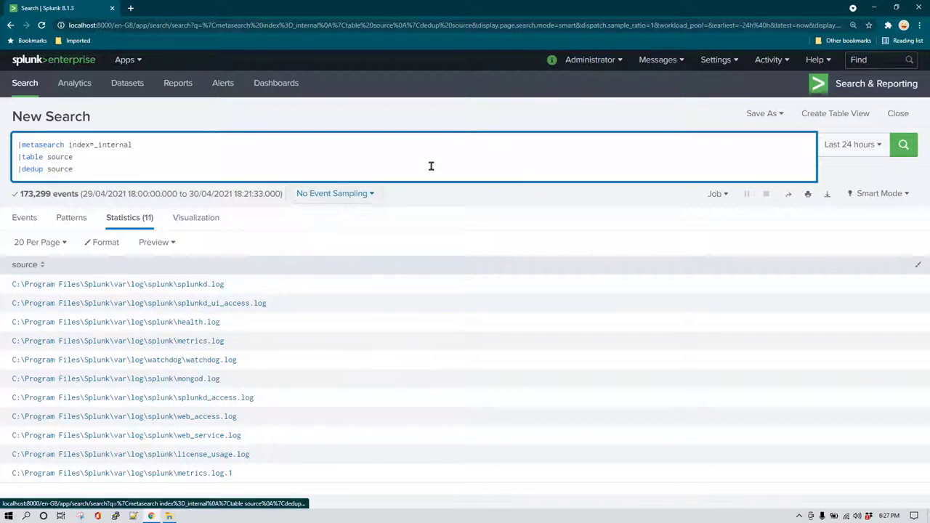
click(718, 61)
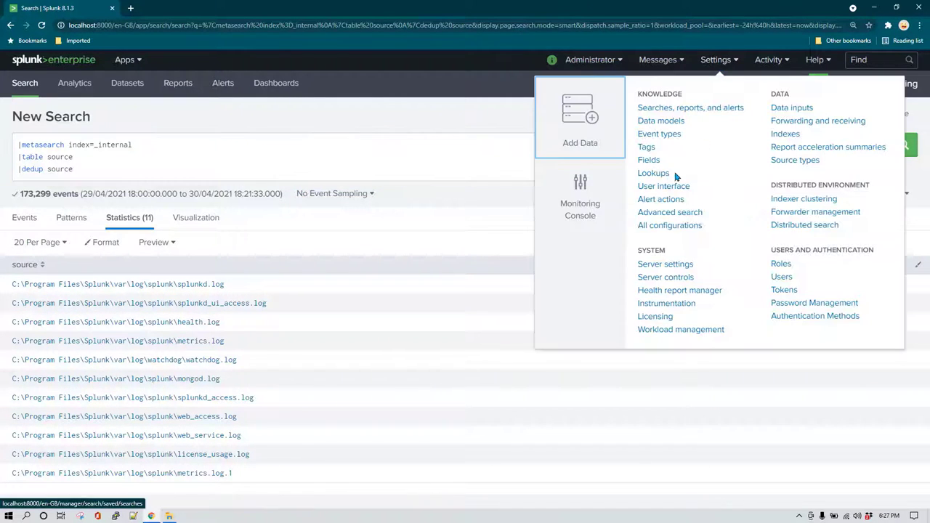
ctrl+click(653, 173)
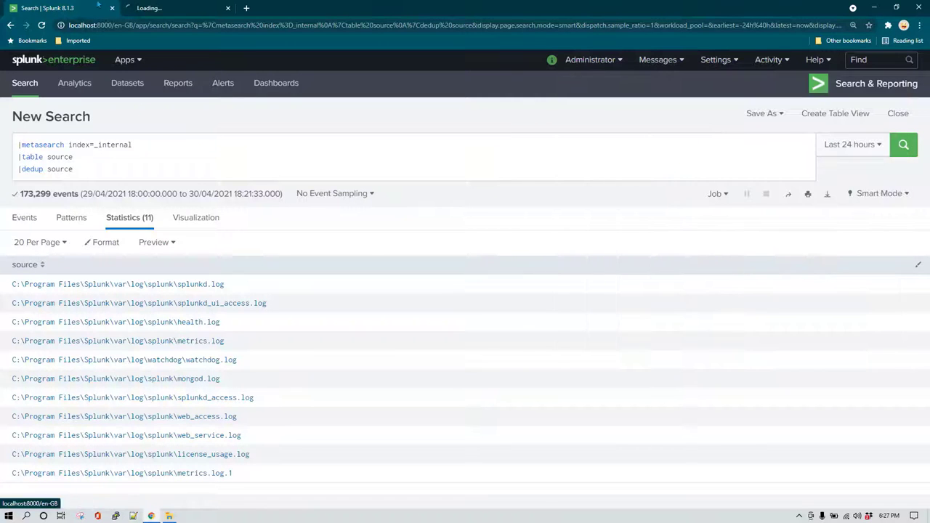
click(190, 7)
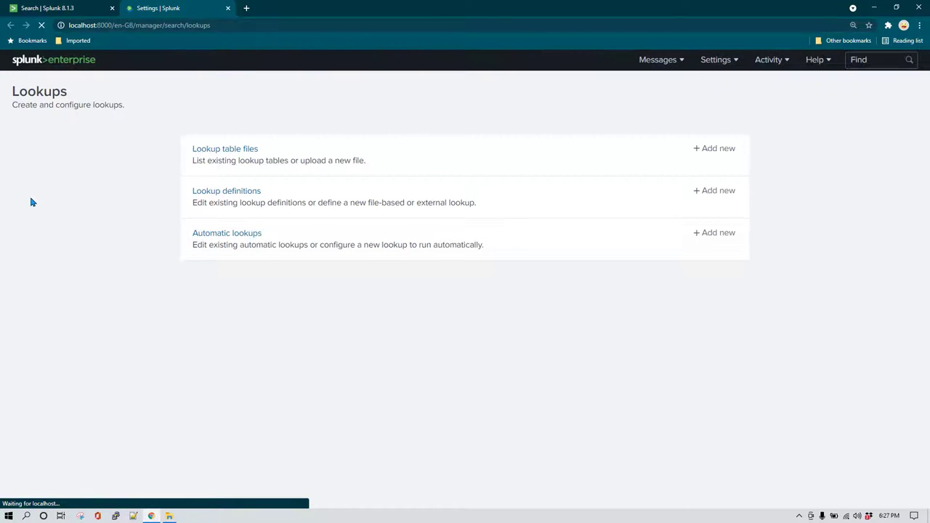
click(231, 149)
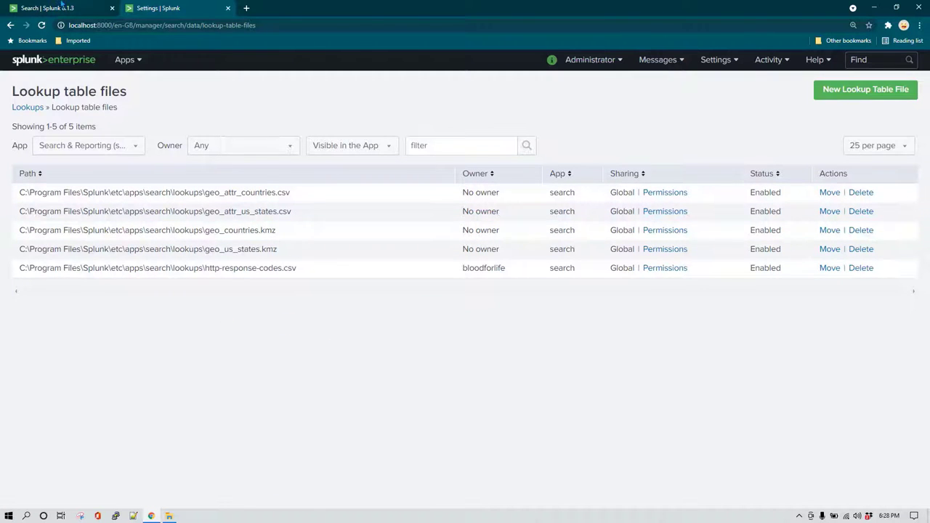
click(62, 5)
click(113, 169)
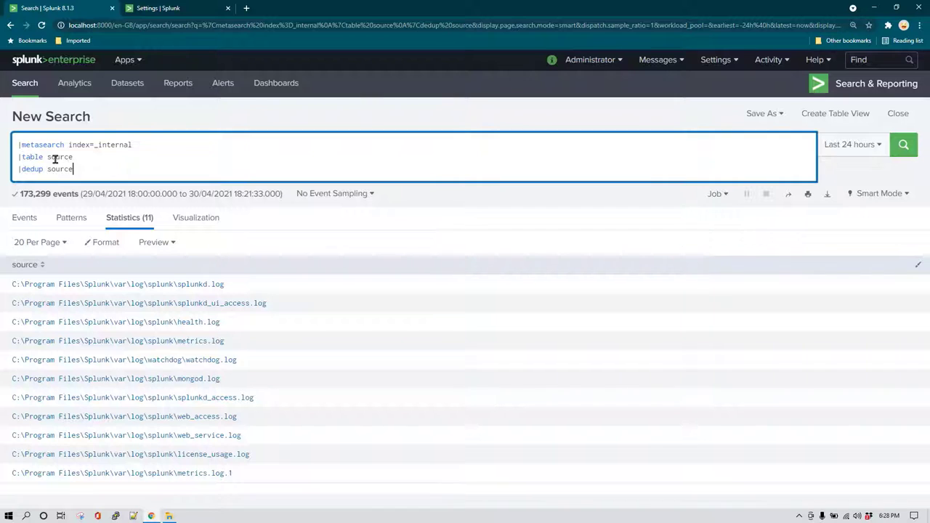
Re-run the metasearch, now covering 175,836 events with 11 distinct sources, and review the query text.
click(901, 147)
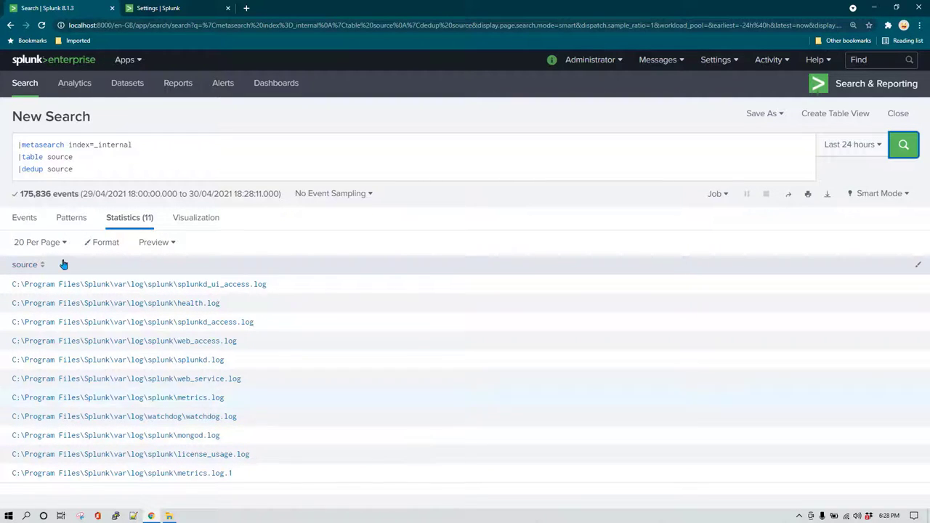
drag(15, 196, 72, 192)
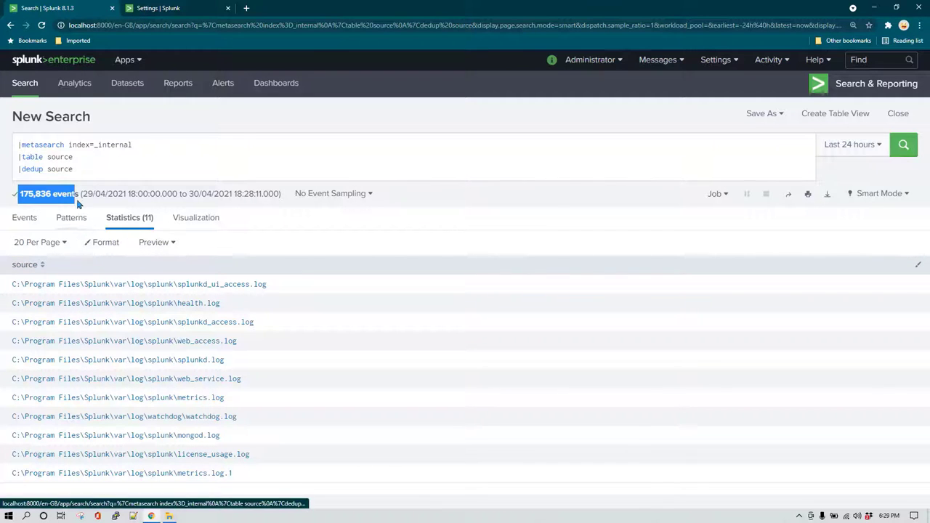
click(50, 157)
key(ctrl+a)
click(132, 165)
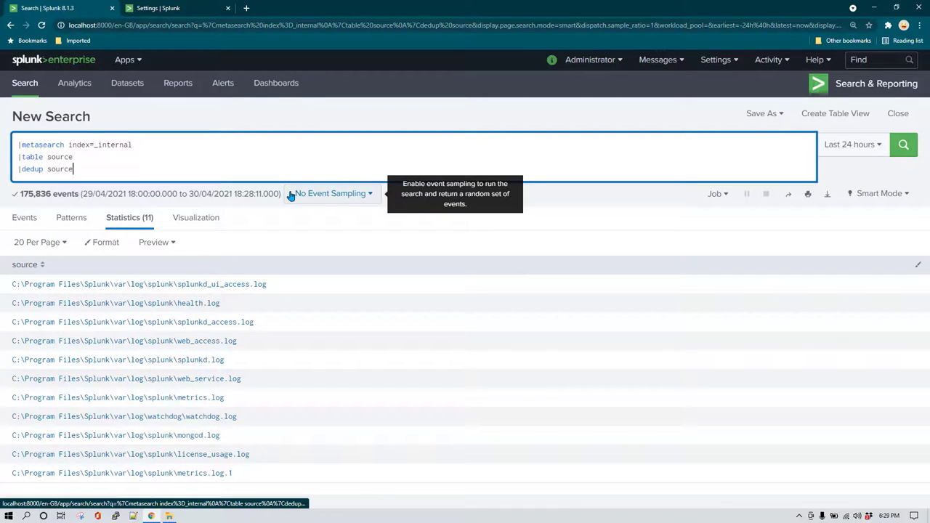
Append '|outputlookup log_files_monitored_by_splunk.csv' as a fourth line and run it to save the 11 sources.
key(shift+Return)
text(|)
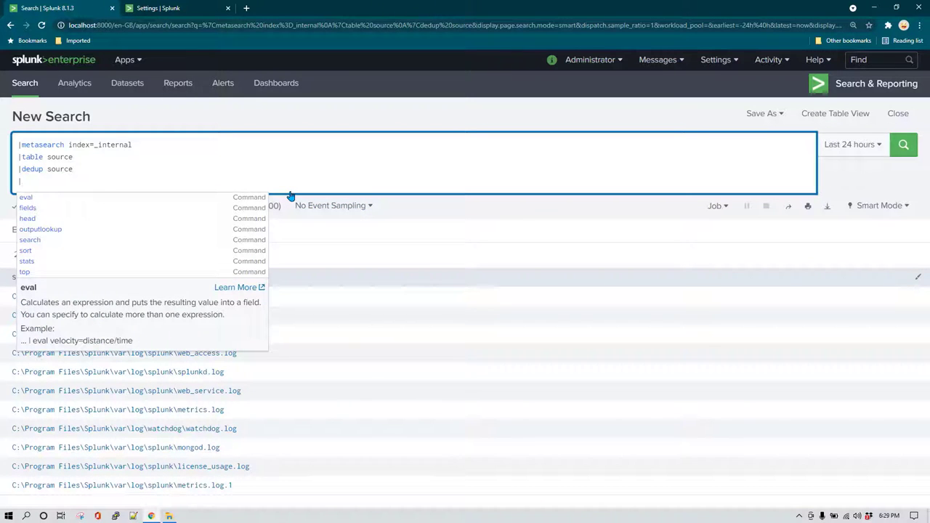
text(outputlook)
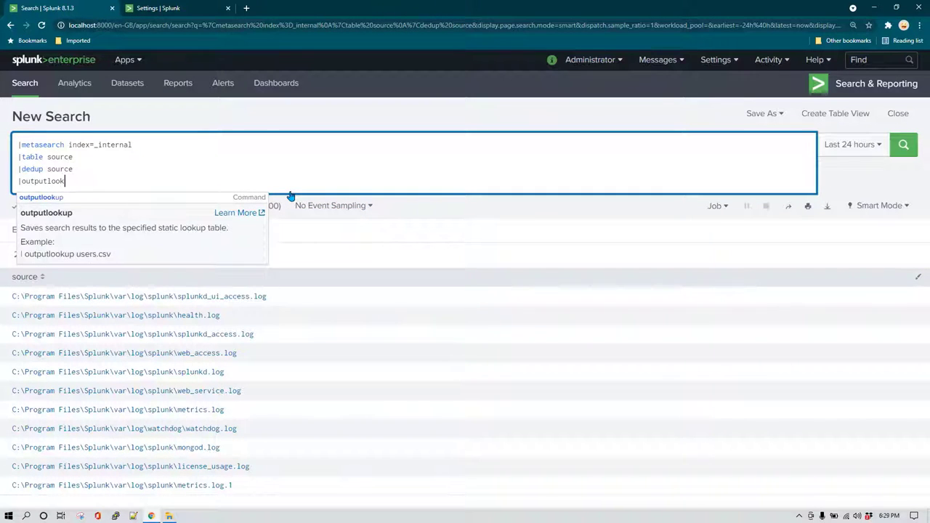
key(Down)
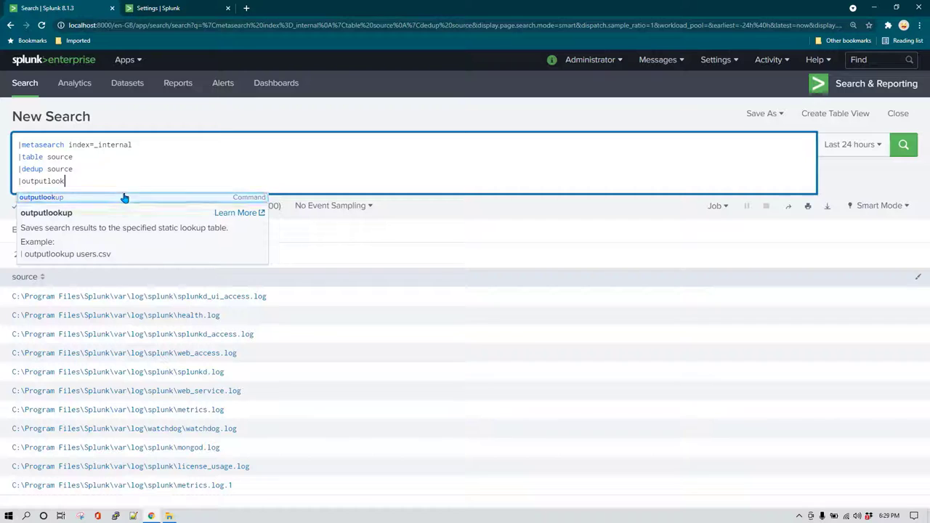
click(124, 197)
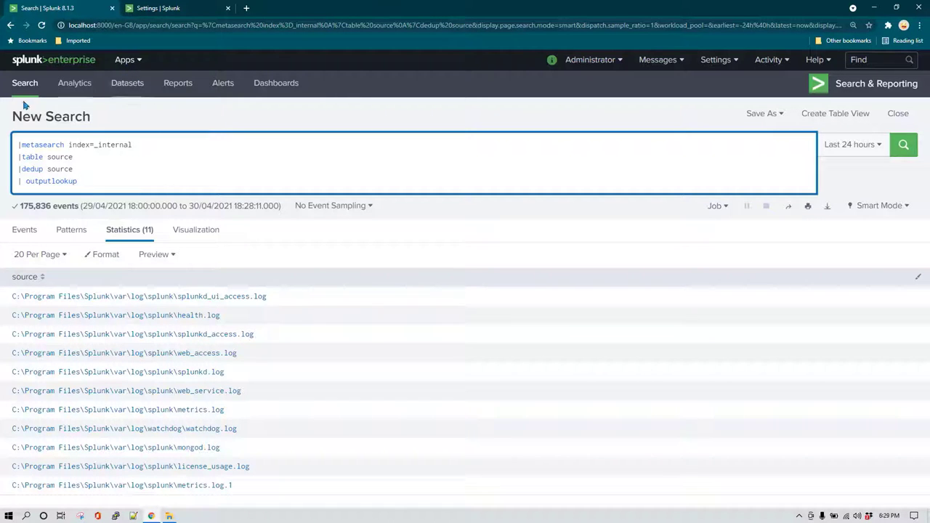
click(141, 61)
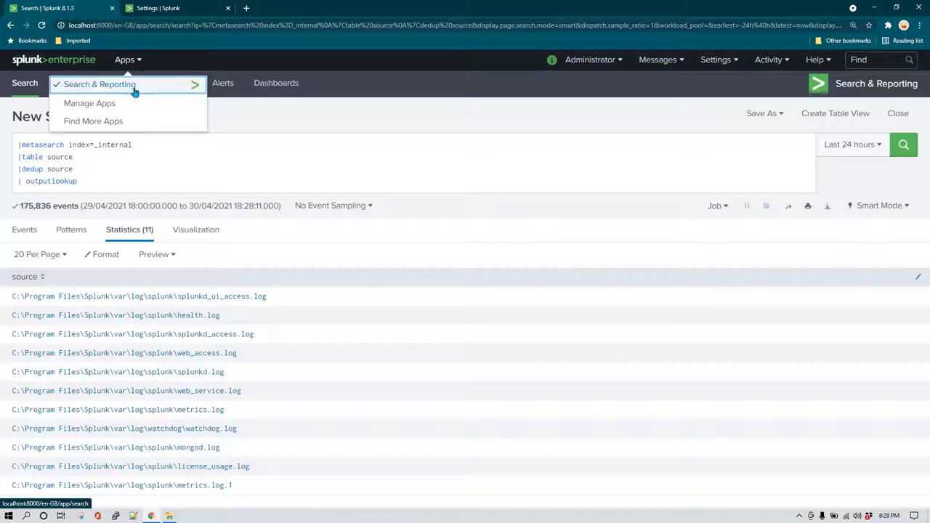
click(115, 181)
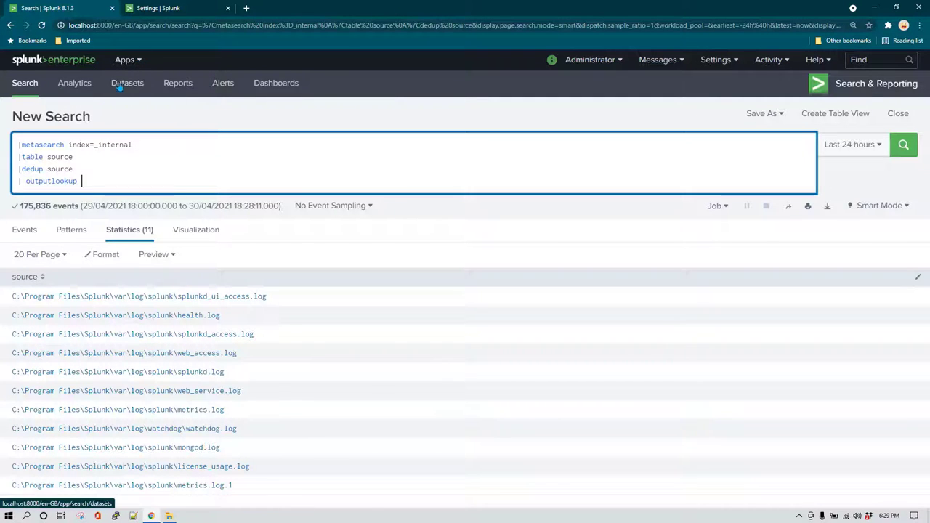
click(130, 60)
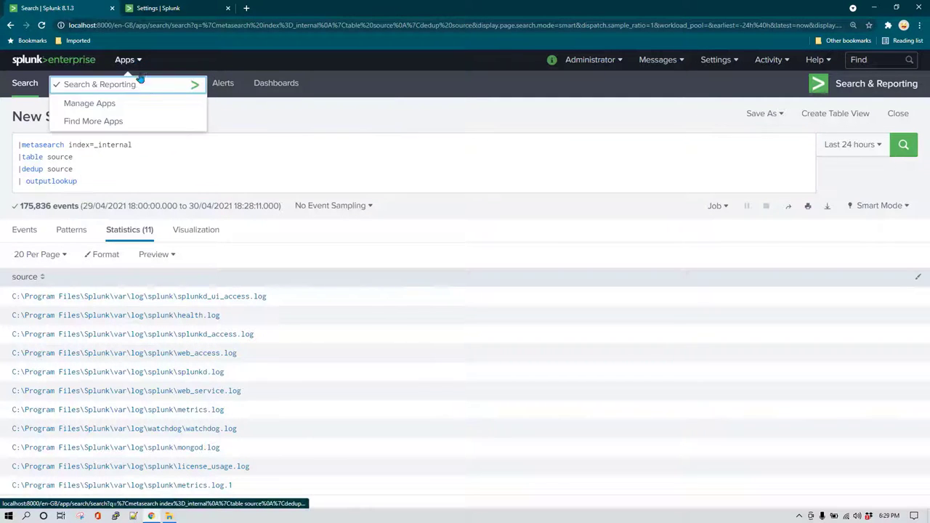
click(110, 183)
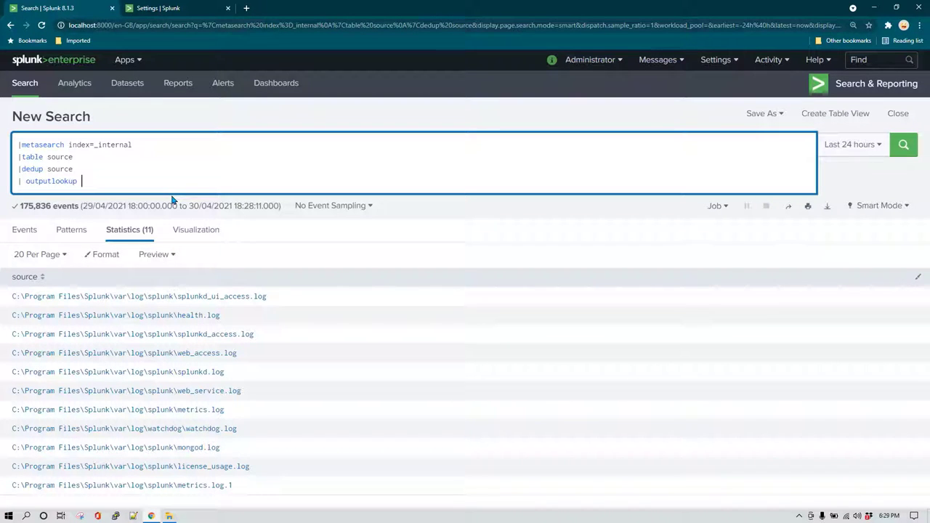
text(log_files_monitored_by_)
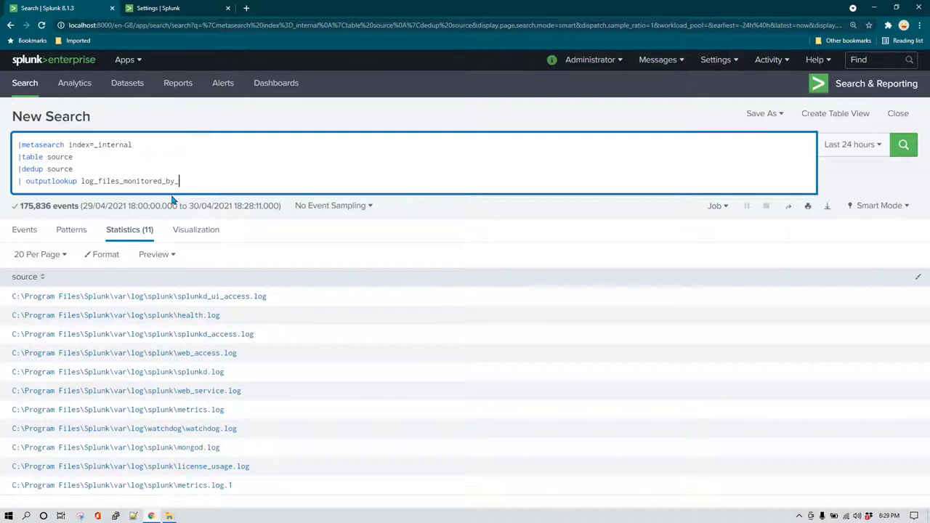
text(splunk.csv)
key(Delete)
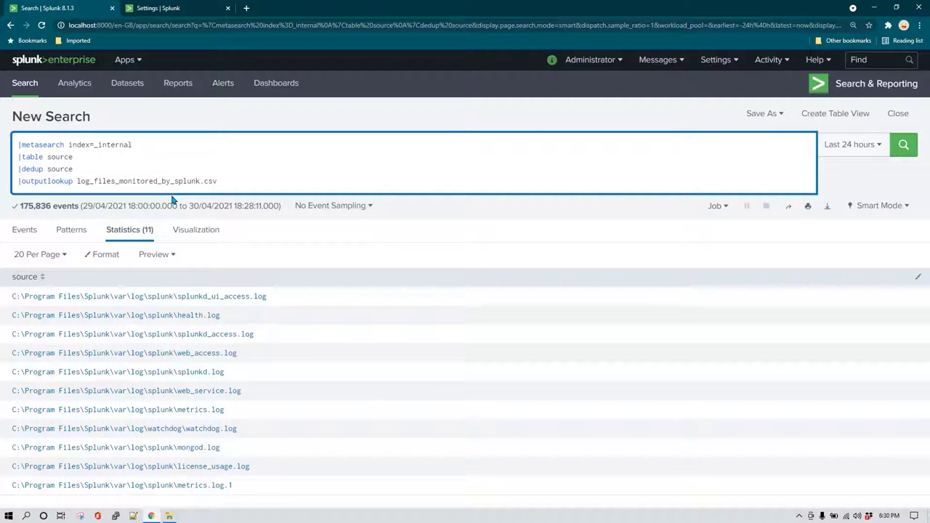
key(Return)
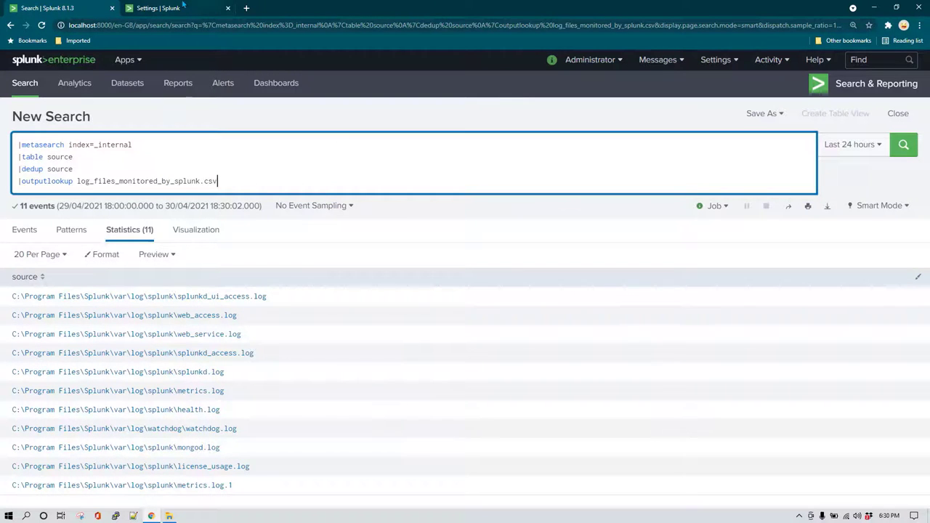
click(149, 7)
Reload the lookup table files list and check that log_files_monitored_by_splunk.csv sits under apps\search.
click(42, 26)
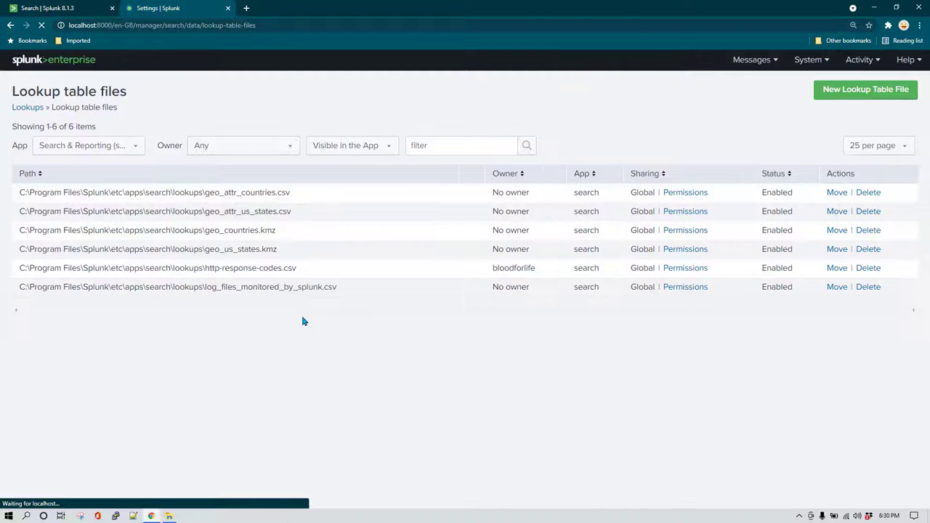
drag(207, 288, 328, 287)
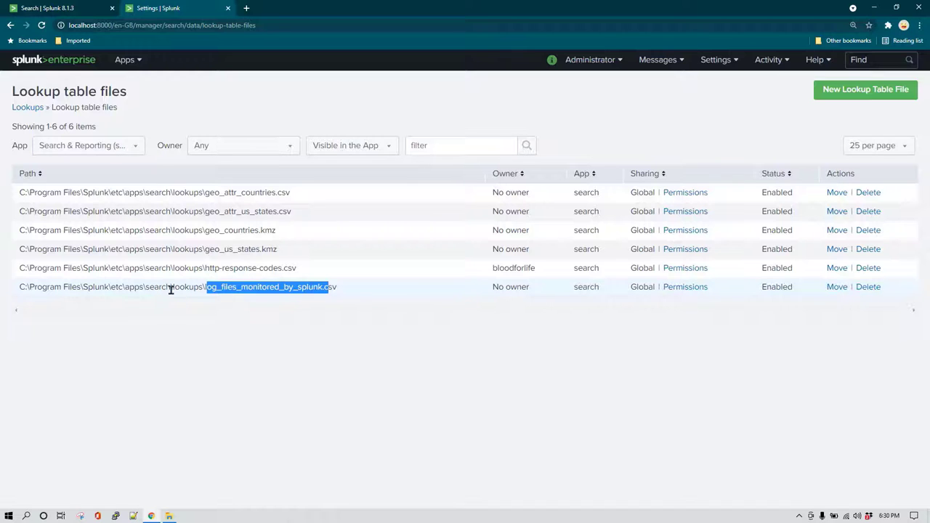
click(170, 290)
drag(143, 292, 176, 286)
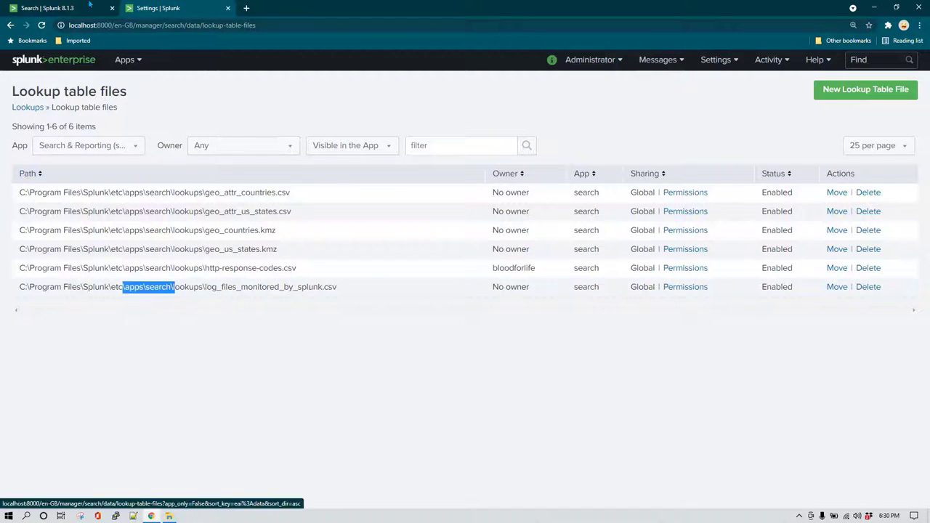
click(90, 5)
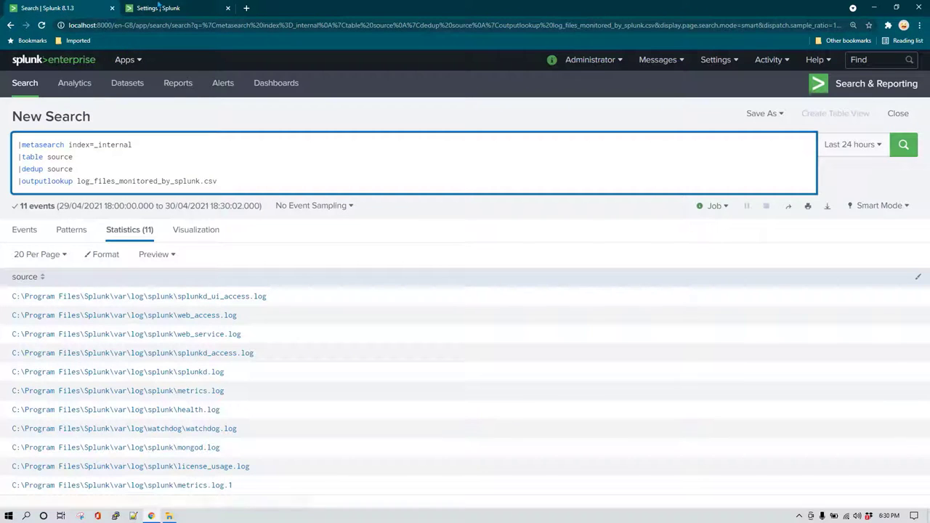
click(158, 5)
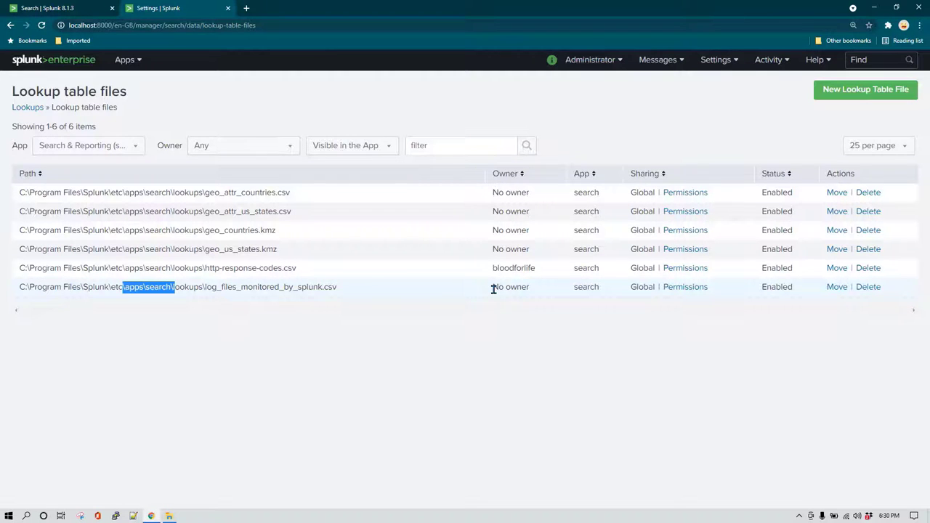
Inspect the new lookup's Global permissions without changes, then return to search and open a fresh search tab.
click(698, 288)
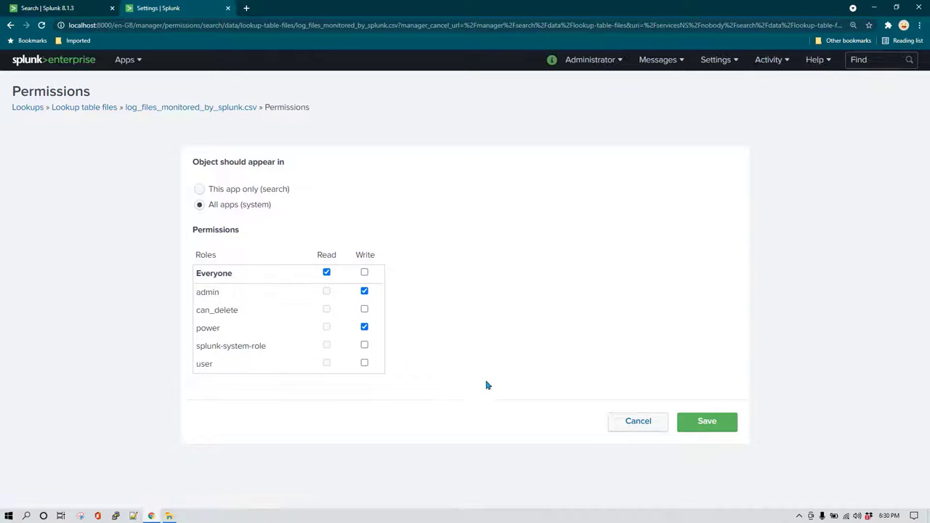
click(642, 423)
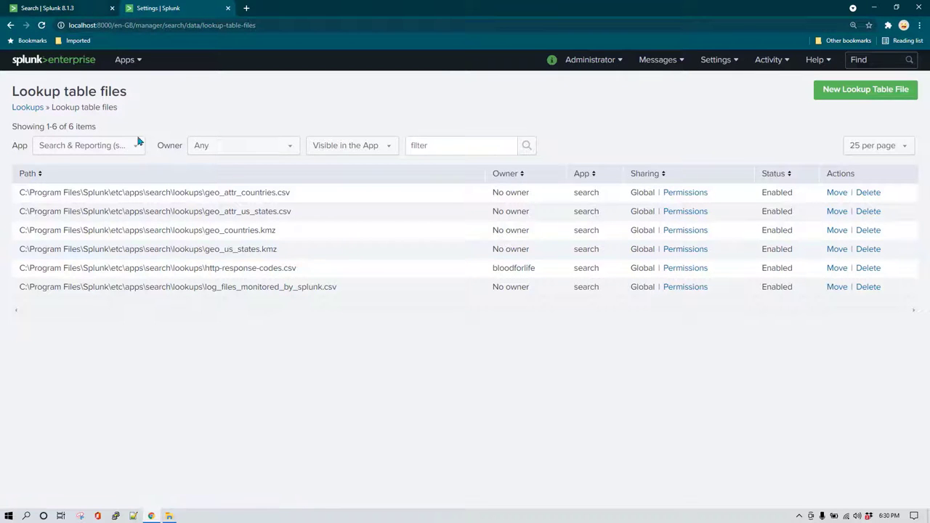
click(91, 8)
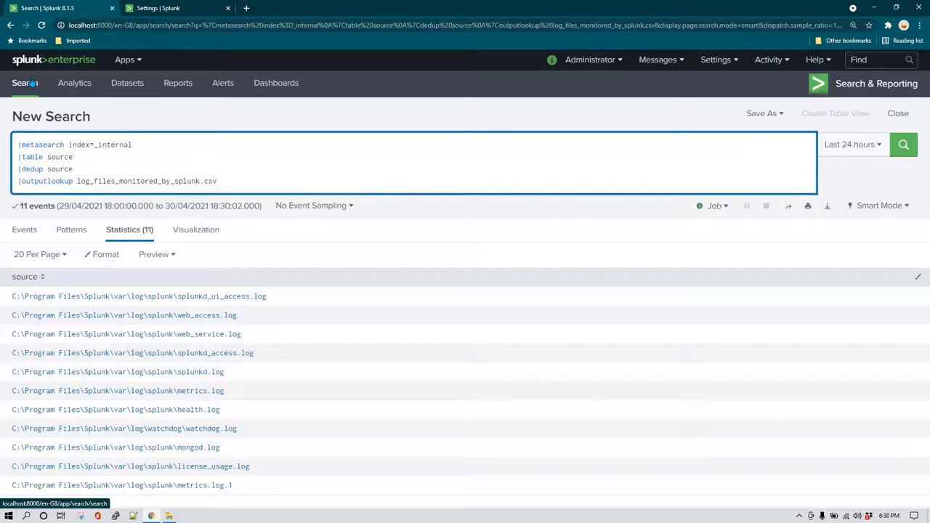
middle_click(33, 84)
Run |inputlookup log_files_monitored_by_splunk.csv in a new search tab, listing the 11 stored log sources.
click(279, 8)
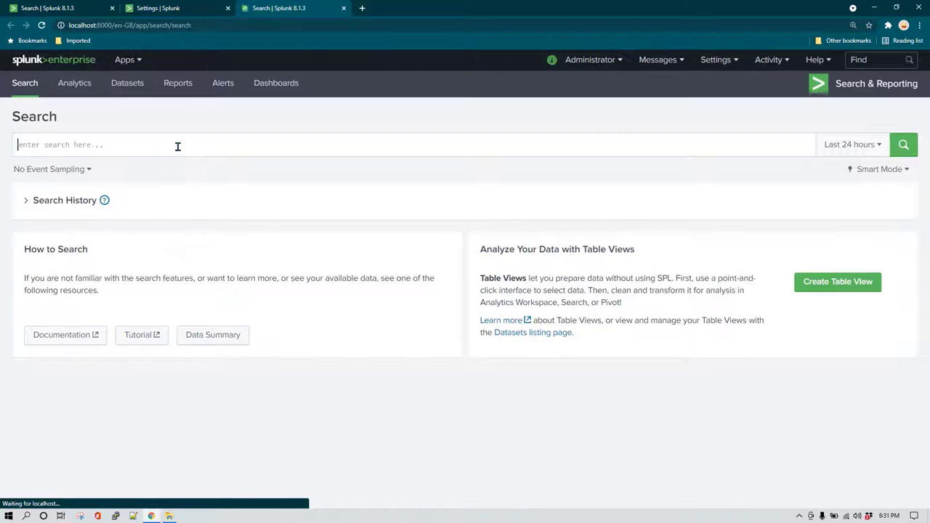
text(|inputlokup)
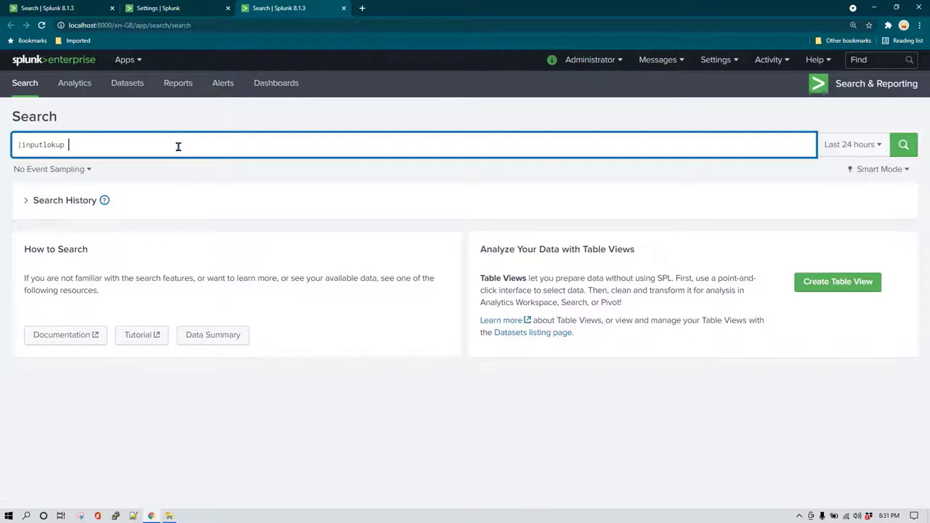
key(ctrl+a)
text(|inputlookup)
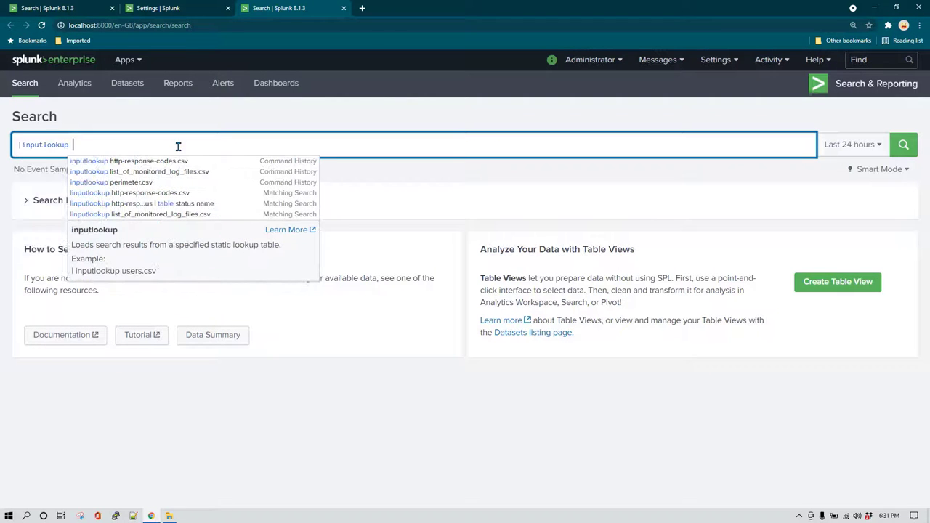
click(165, 8)
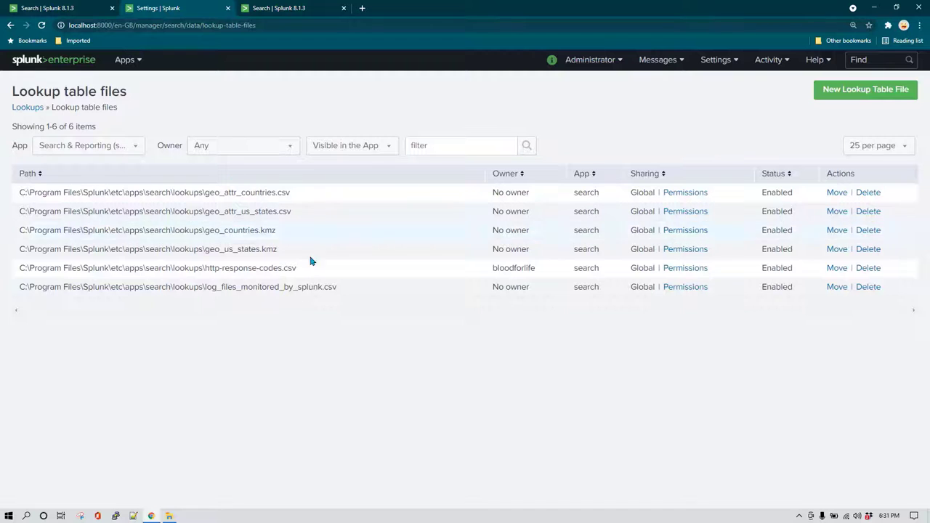
double_click(239, 287)
key(ctrl+c)
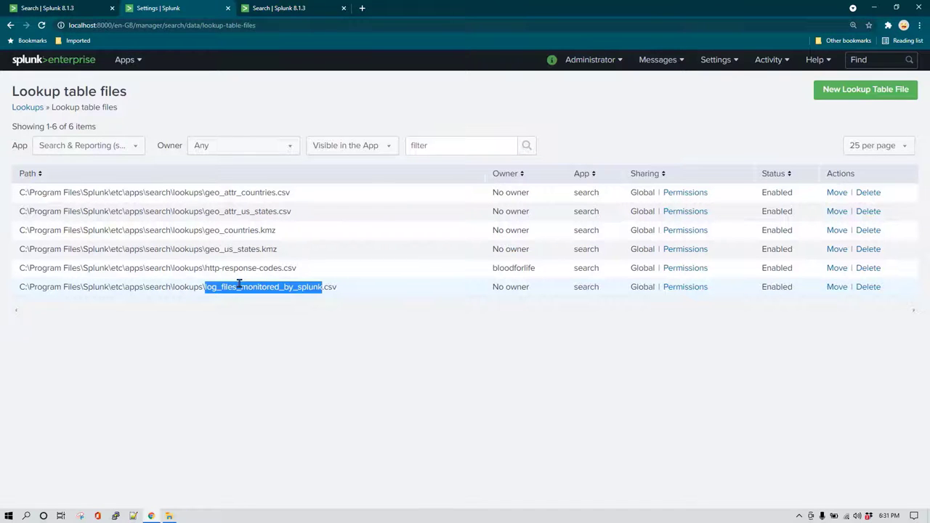
click(317, 5)
key(ctrl+v)
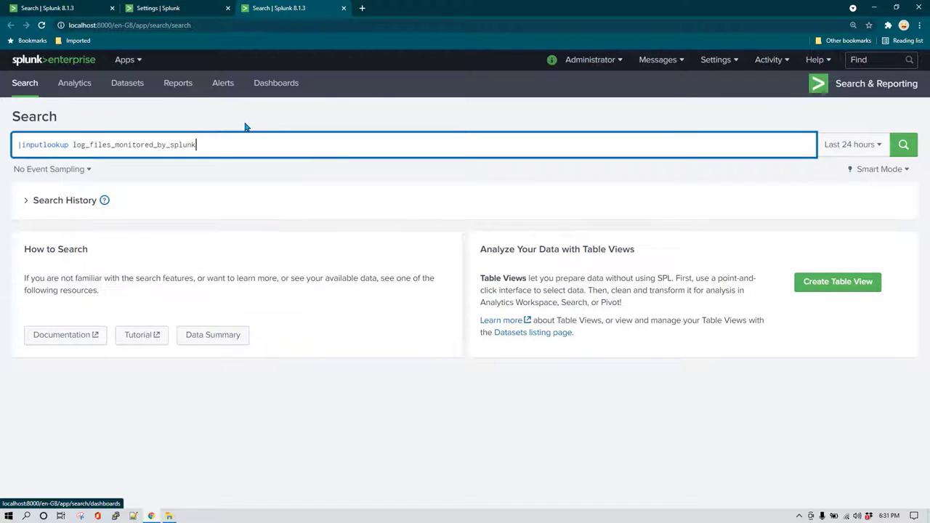
key(Return)
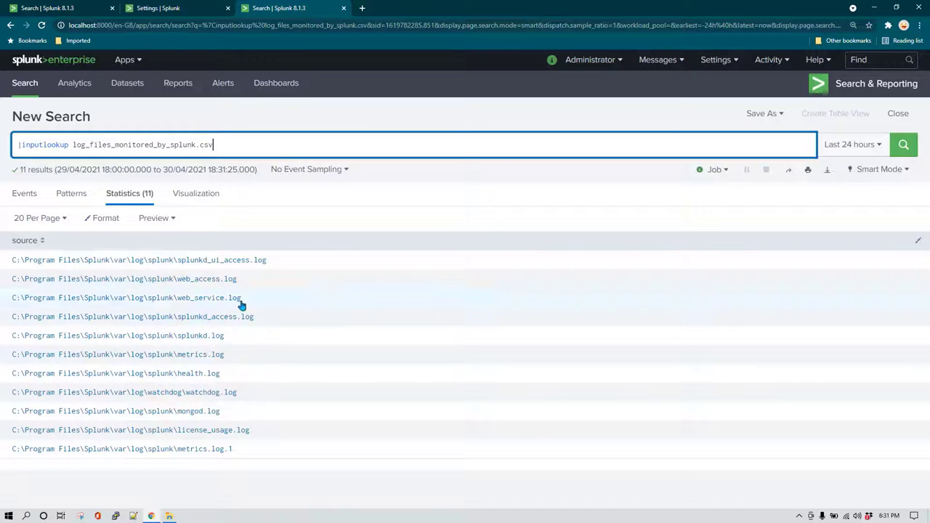
click(73, 8)
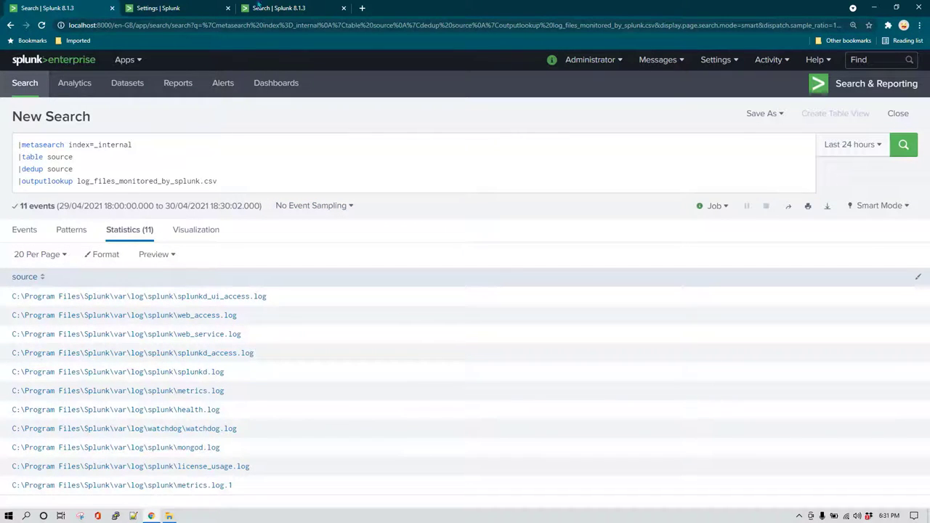
Save the outputlookup search as a report titled log_files_monitored_by_splunk_report.csv.
click(197, 8)
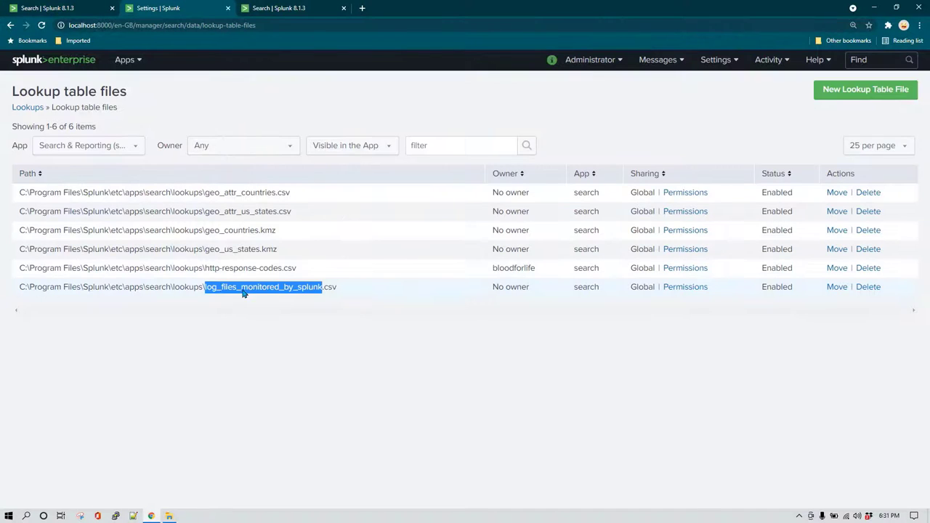
click(94, 6)
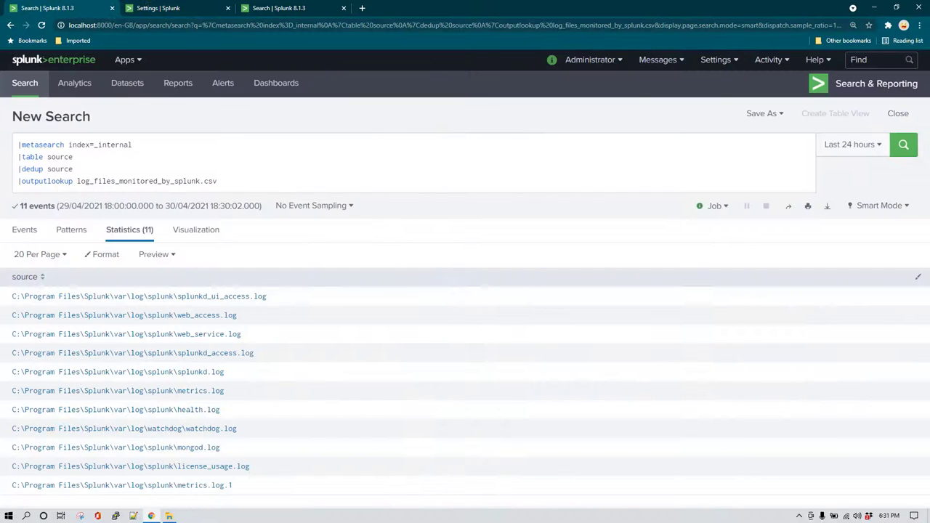
click(763, 113)
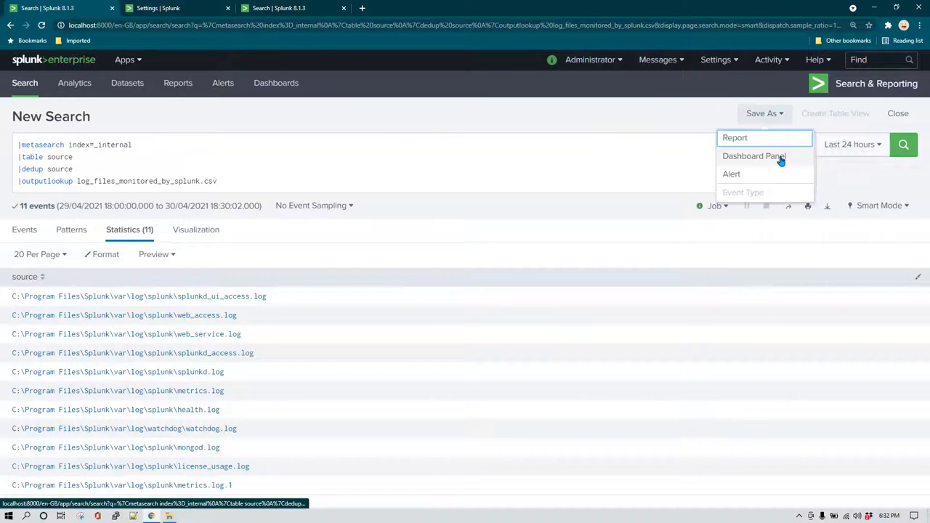
click(754, 139)
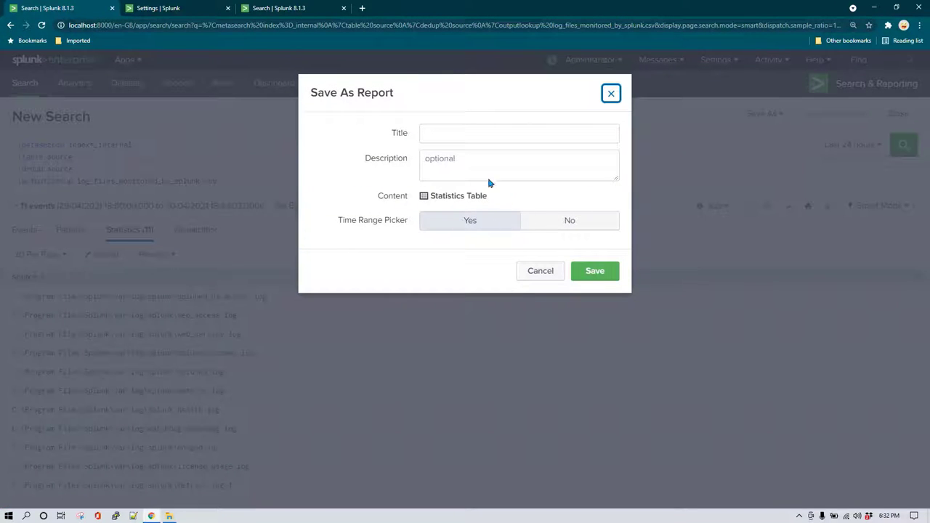
click(474, 139)
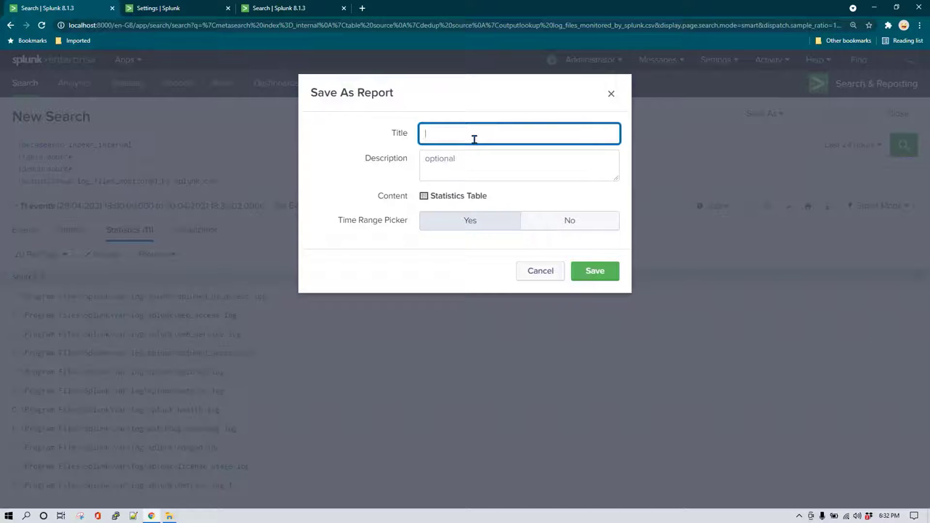
key(ctrl+v)
click(596, 274)
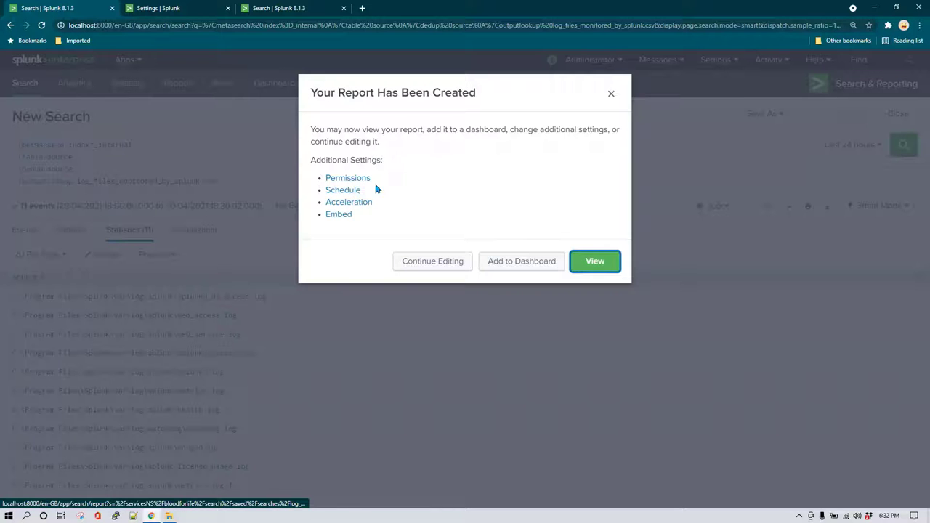
Schedule the report to run every day at 0:00 over the last 24 hours.
click(356, 191)
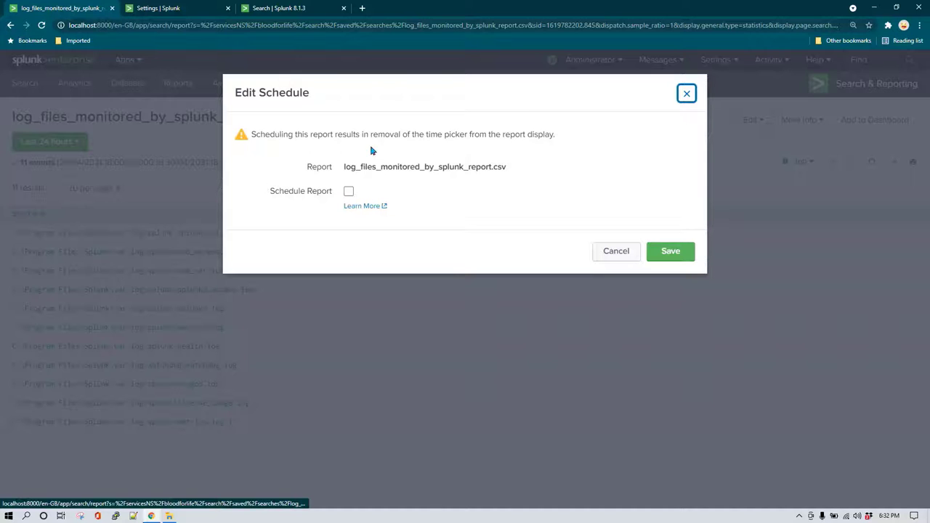
click(349, 193)
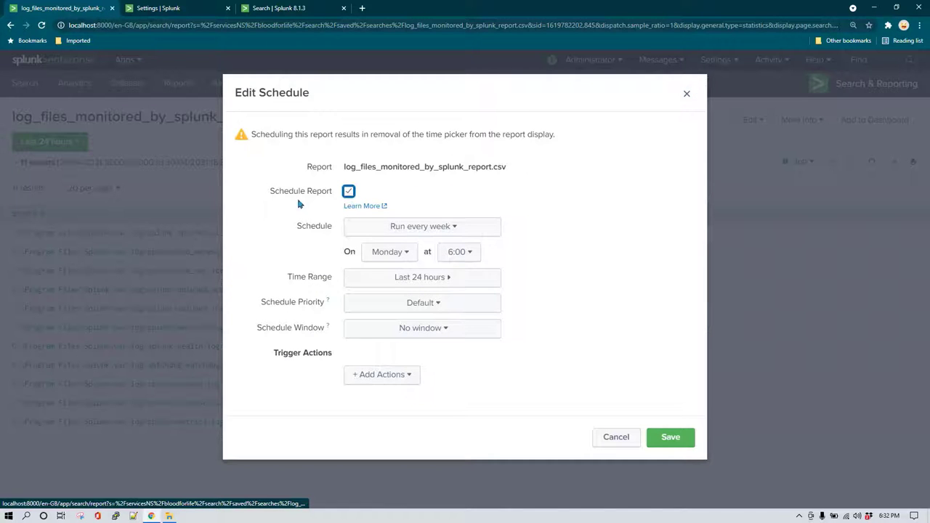
click(454, 229)
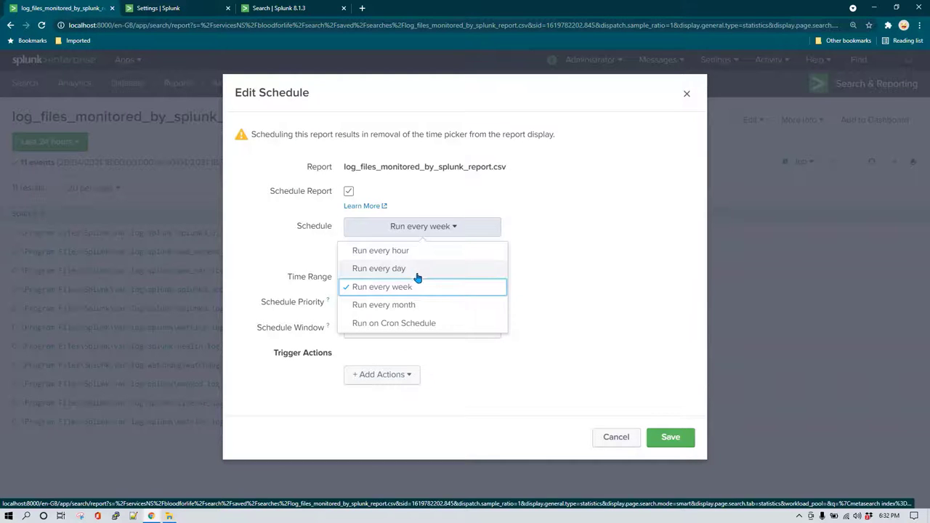
click(417, 268)
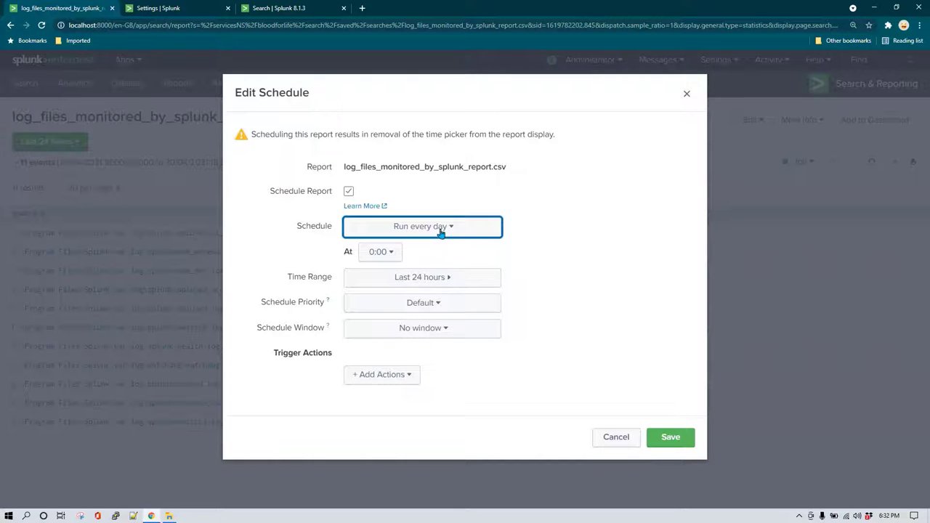
click(660, 439)
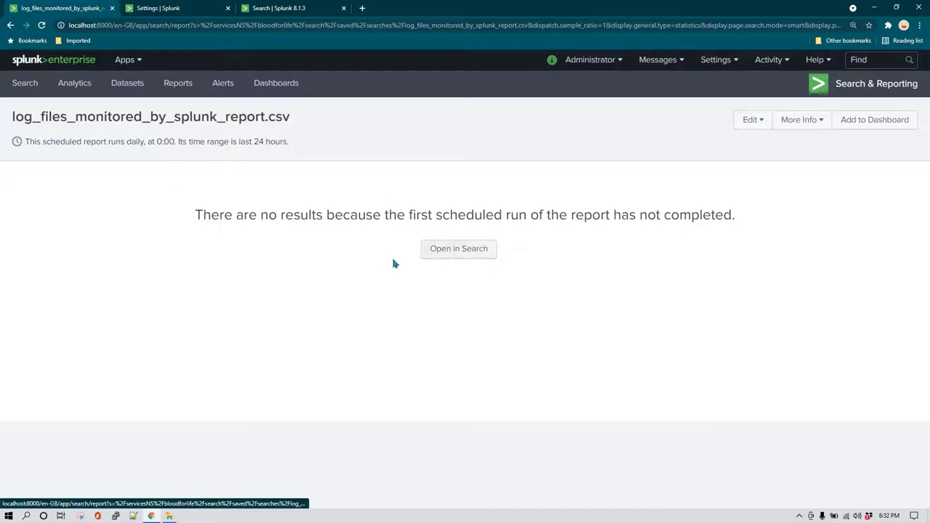
Change the report's search to |outputlookup append=true log_files_monitored_by_splunk.csv and rerun it.
click(461, 252)
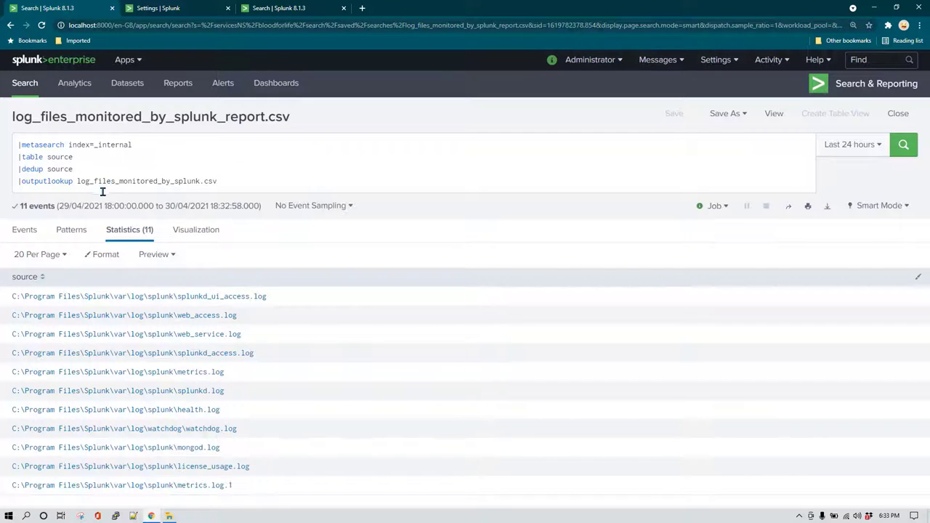
click(78, 182)
double_click(165, 181)
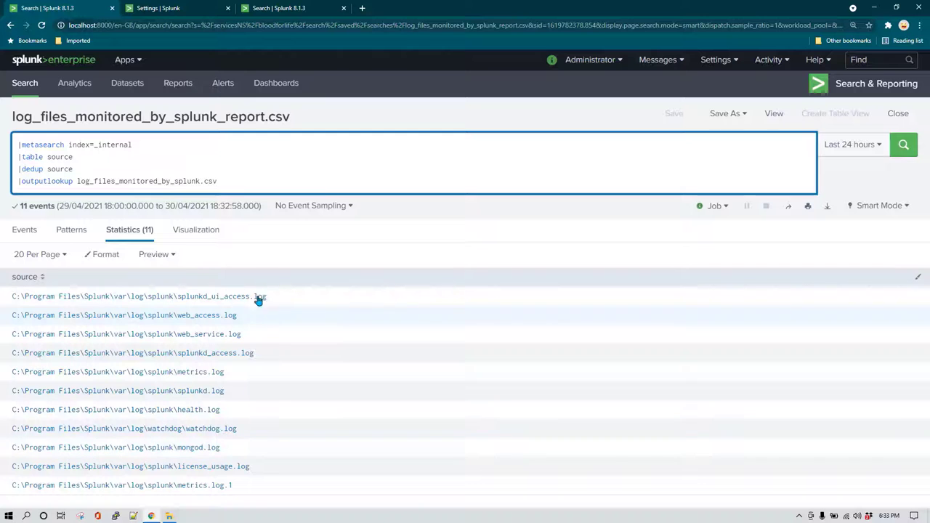
click(245, 181)
key(shift+Down)
key(shift+Down)
key(shift+Down)
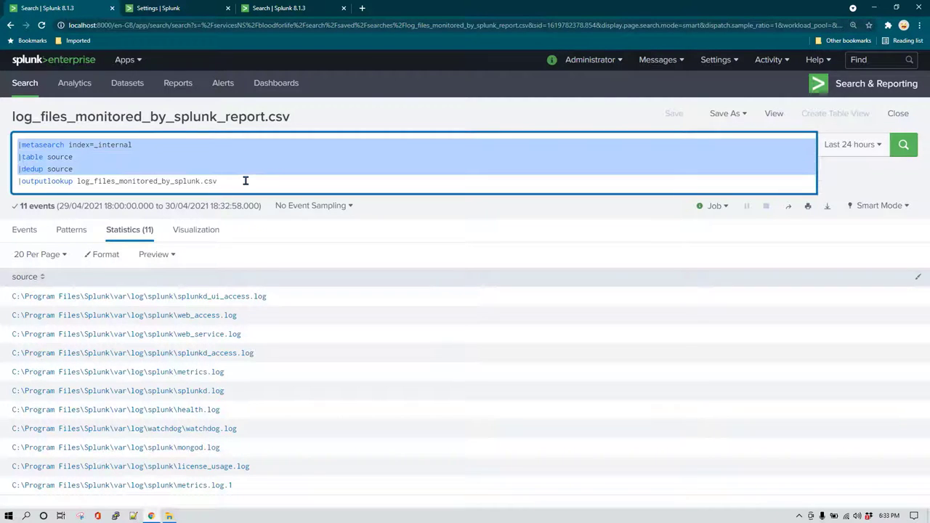
key(shift+Left)
key(Down)
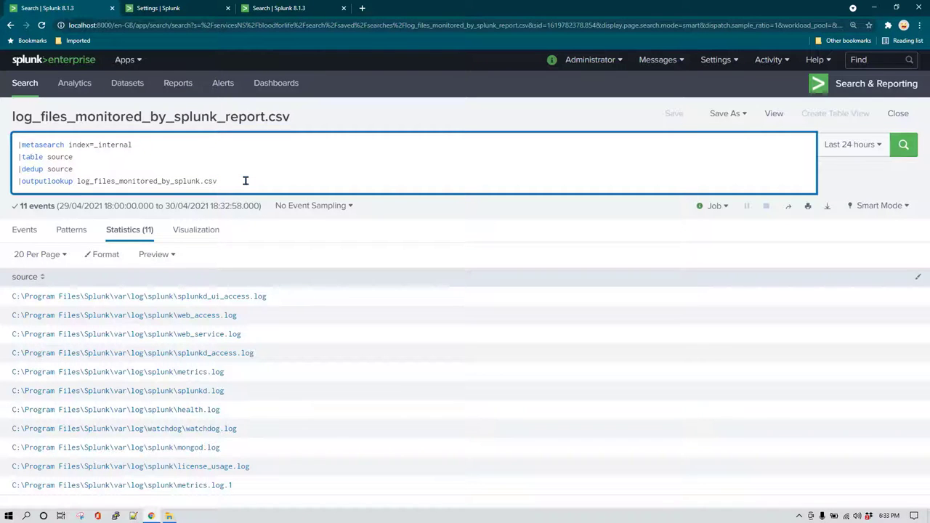
text(append=)
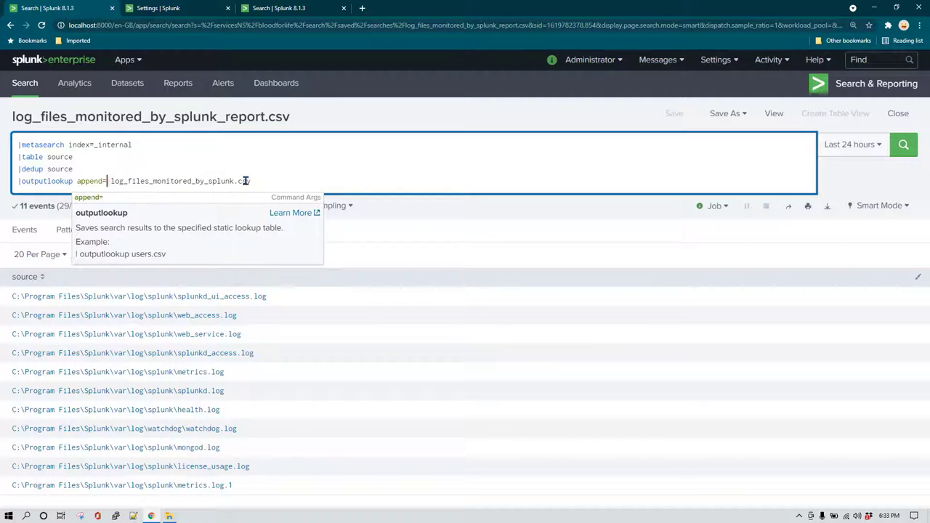
text(true)
key(Return)
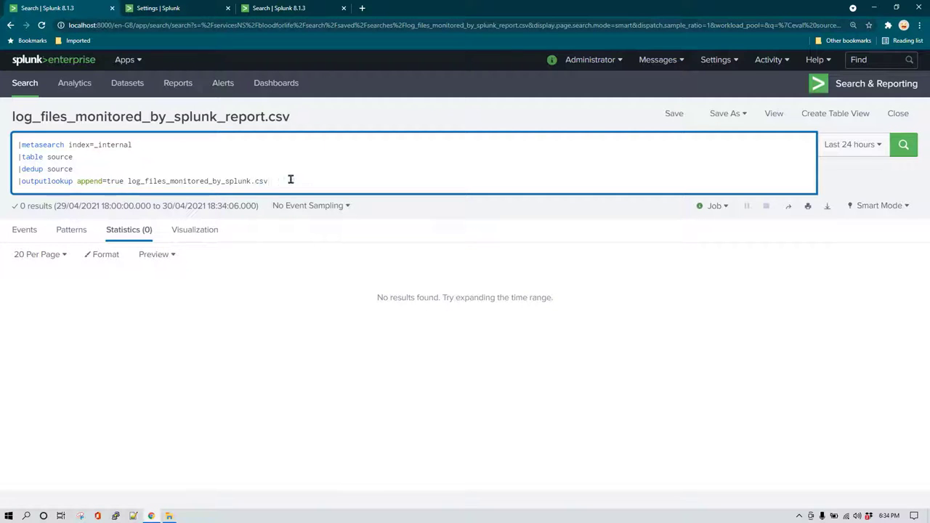
click(514, 173)
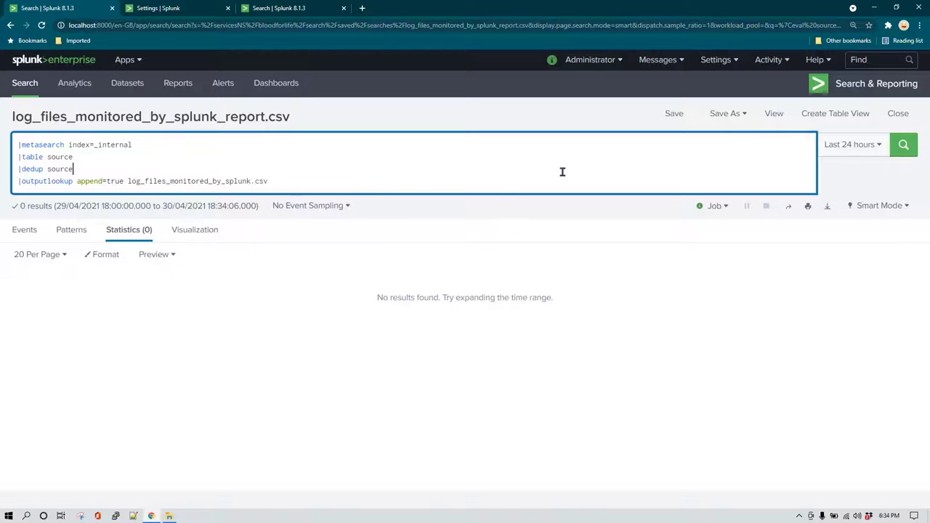
click(903, 144)
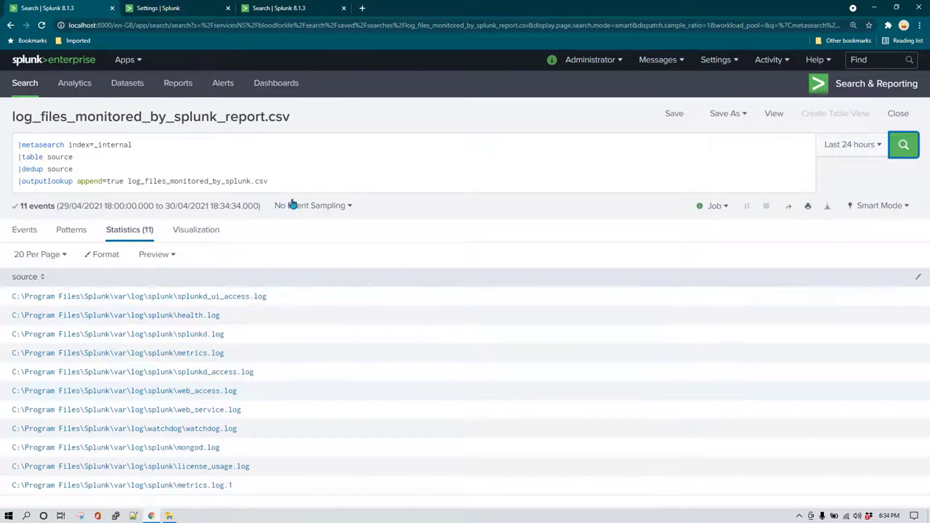
key(alt+Left)
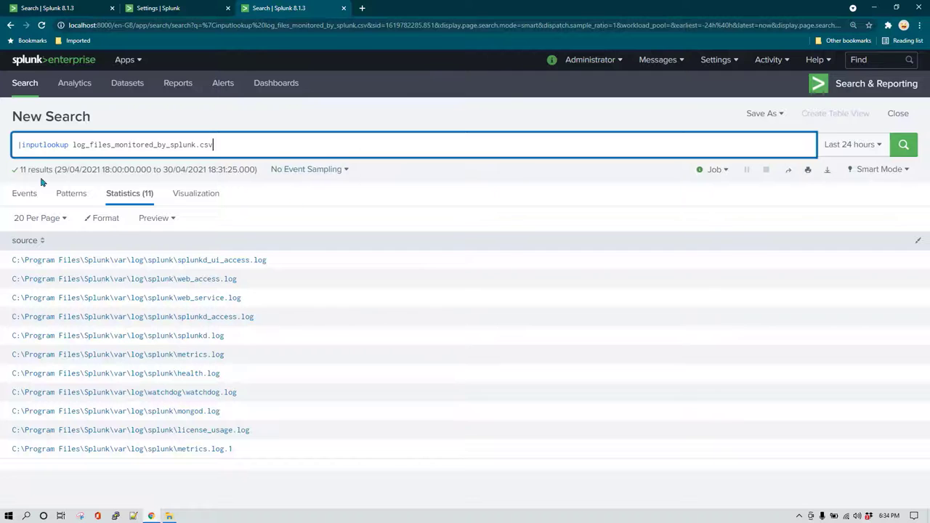
Rerun the |inputlookup search to confirm the lookup now holds 22 rows.
drag(19, 144, 123, 143)
click(124, 144)
click(904, 146)
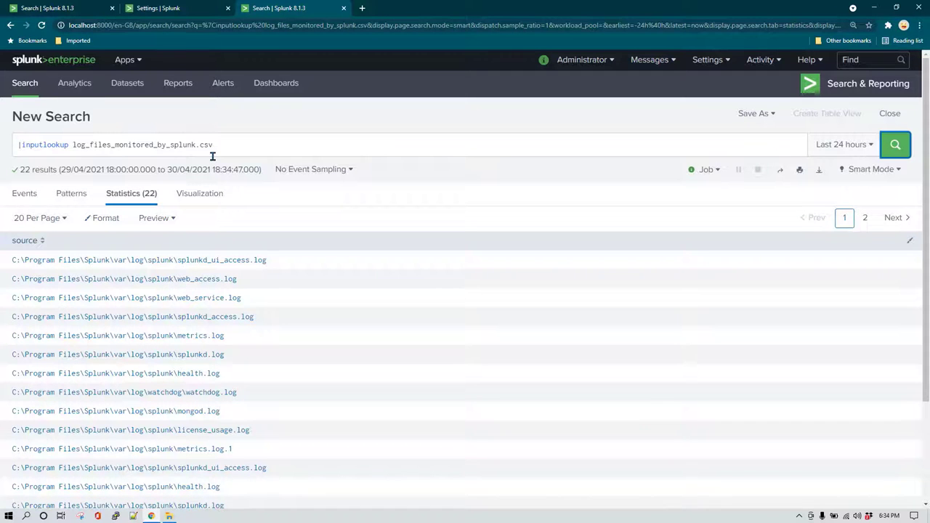
scroll(181, 378, down, 2)
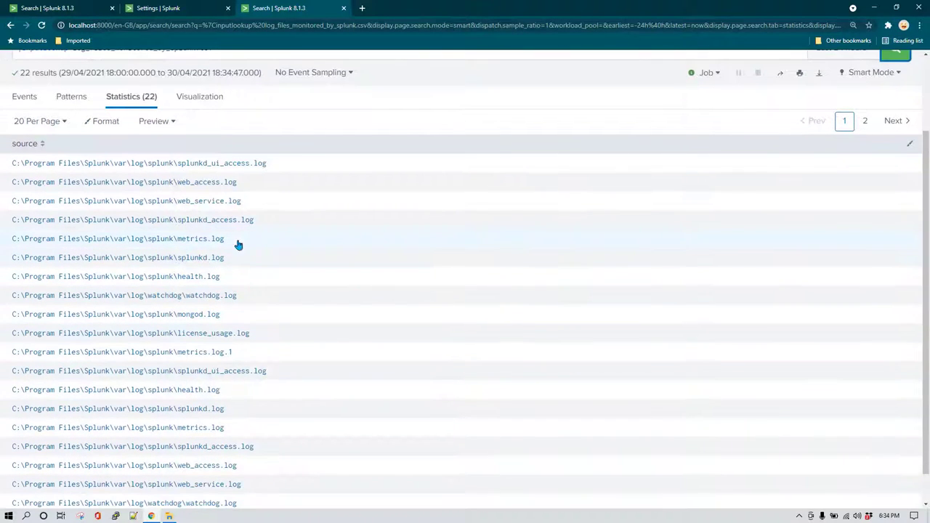
scroll(236, 234, up, 2)
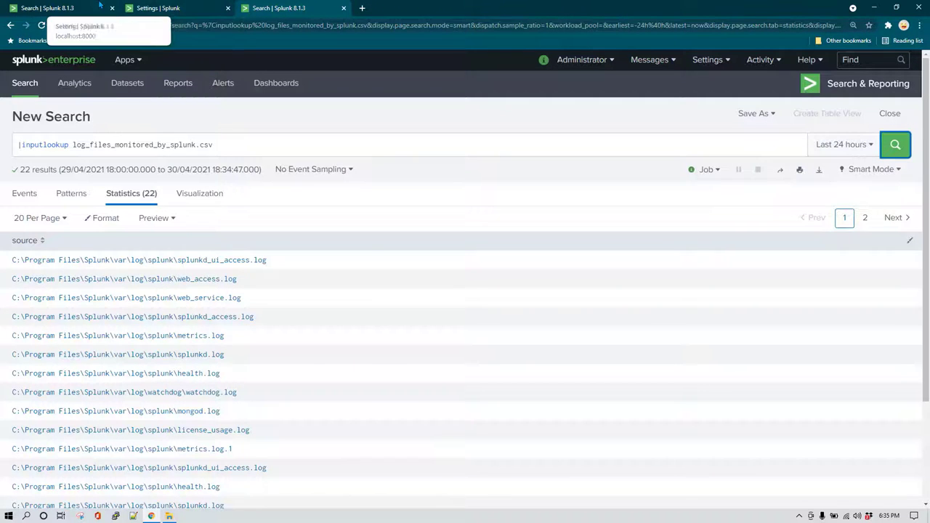
click(51, 8)
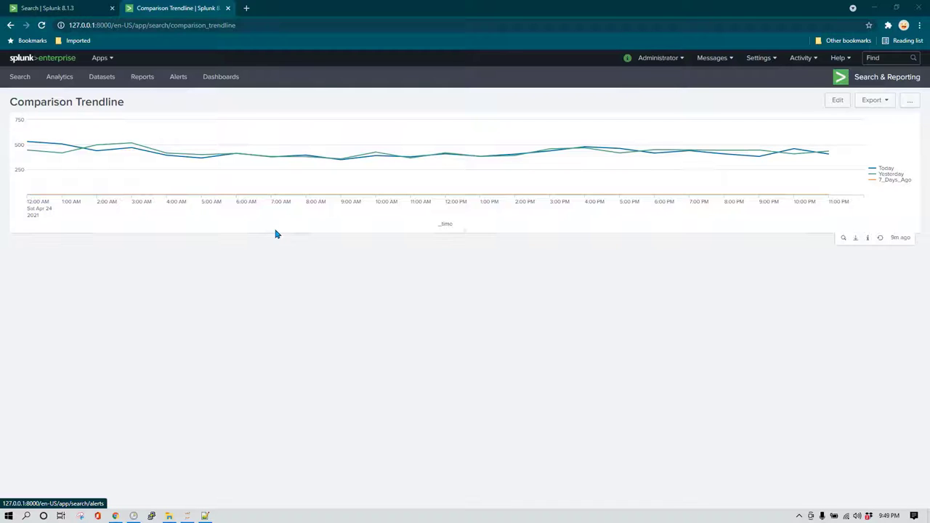
Delete the |timechart and |timewrap lines, leaving index="main" source="tutorialdata.zip:*", and rerun.
click(73, 7)
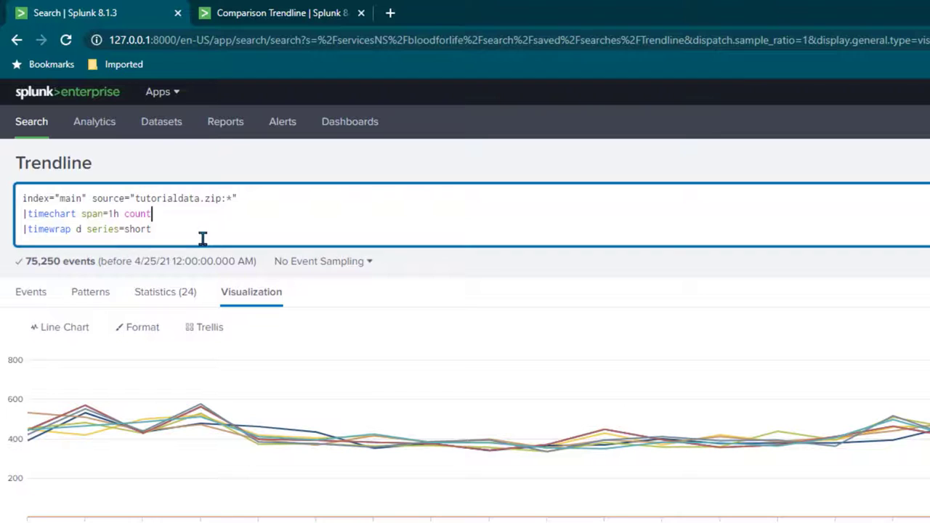
drag(202, 239, 10, 214)
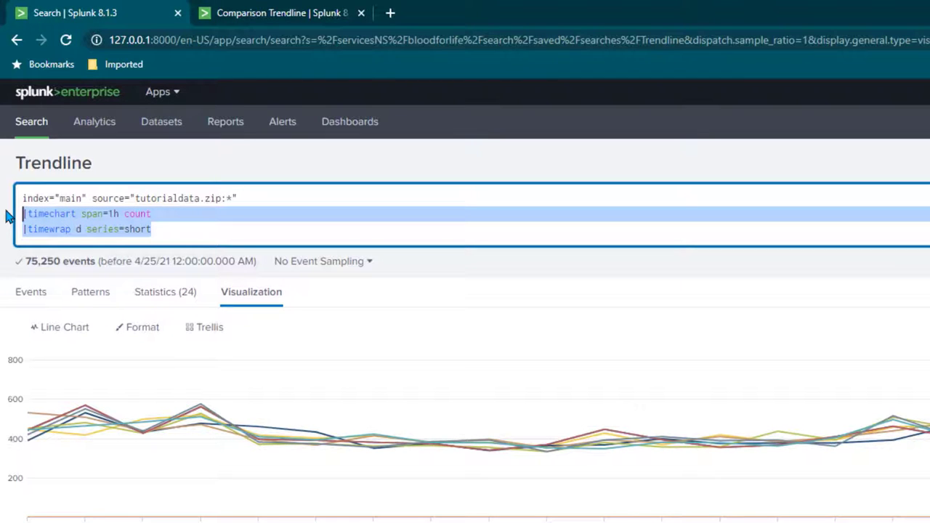
key(BackSpace)
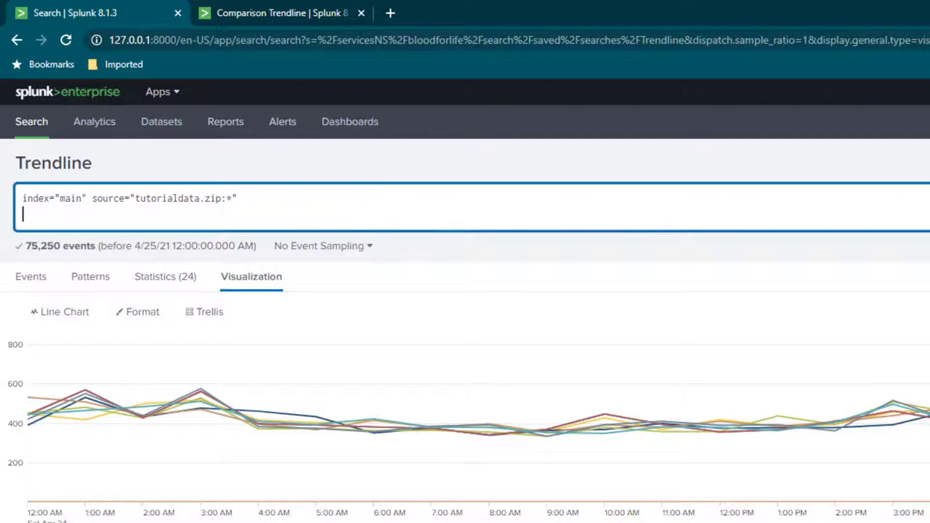
key(Return)
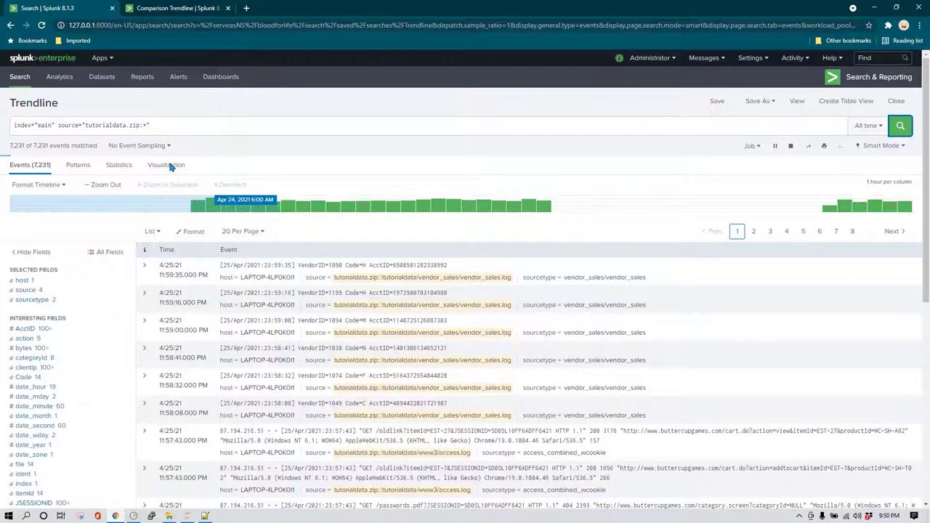
Add |timechart span=1d count on a new line and show daily counts as a line chart.
click(198, 122)
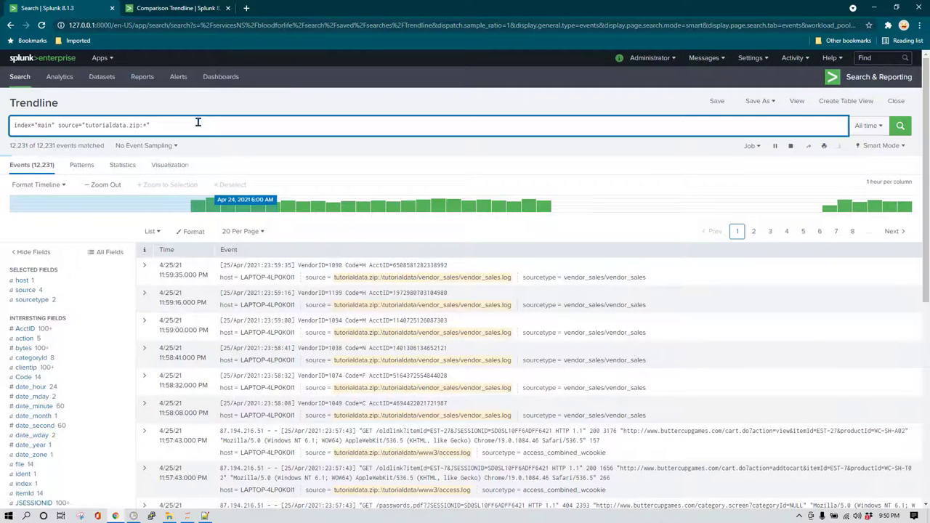
key(shift+Return)
text(|)
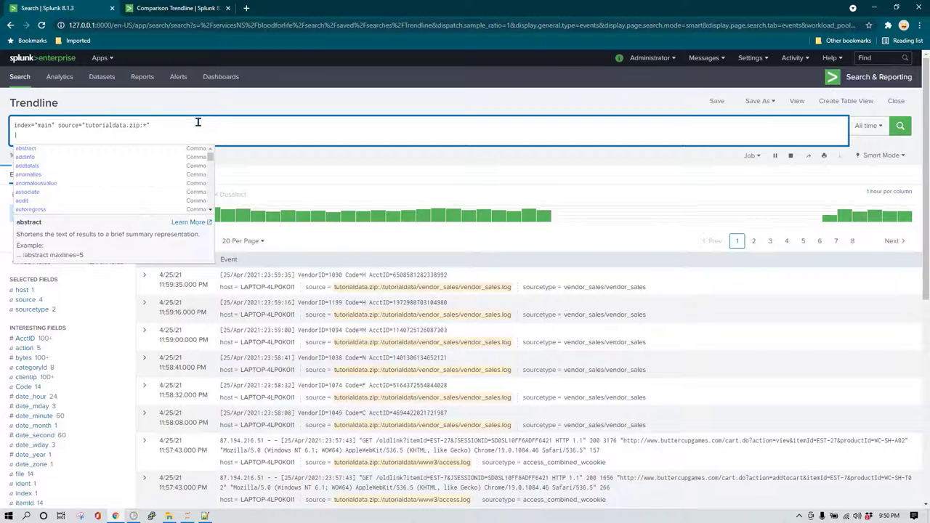
text(time)
key(BackSpace)
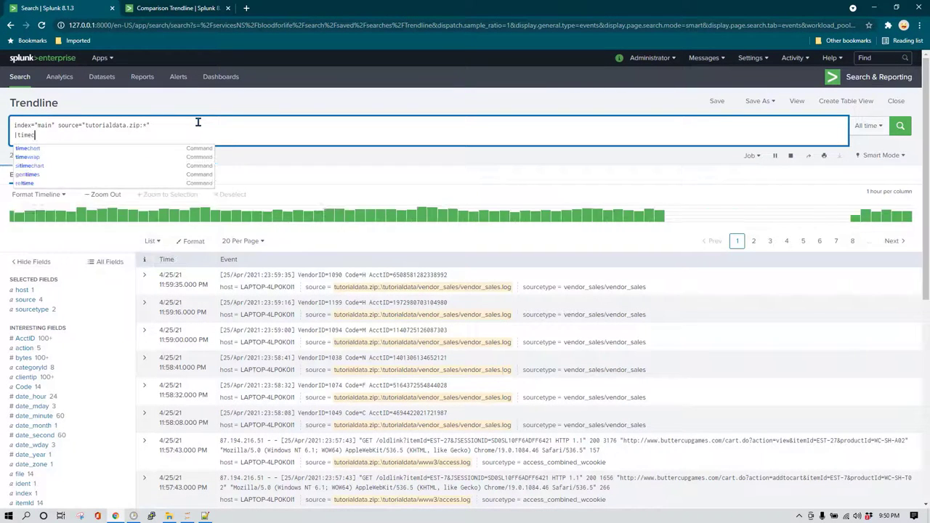
text(chart span=)
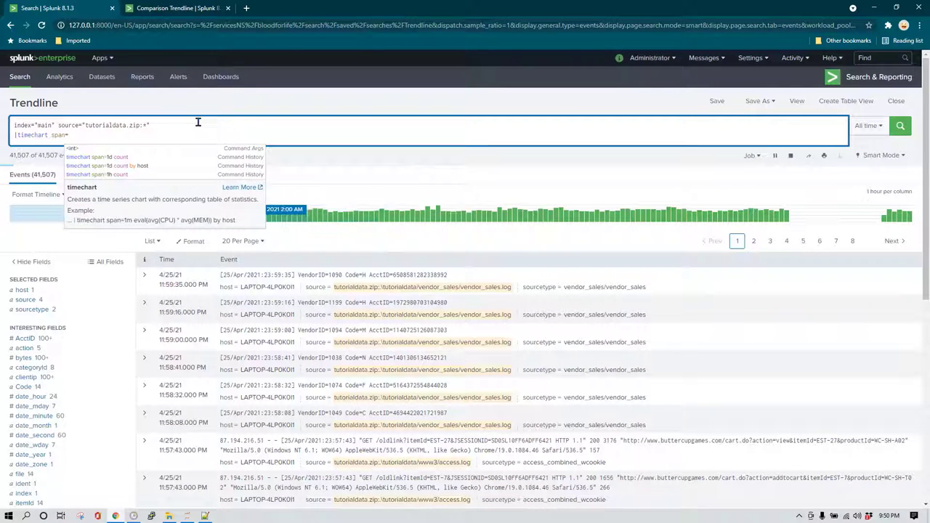
text(1d count)
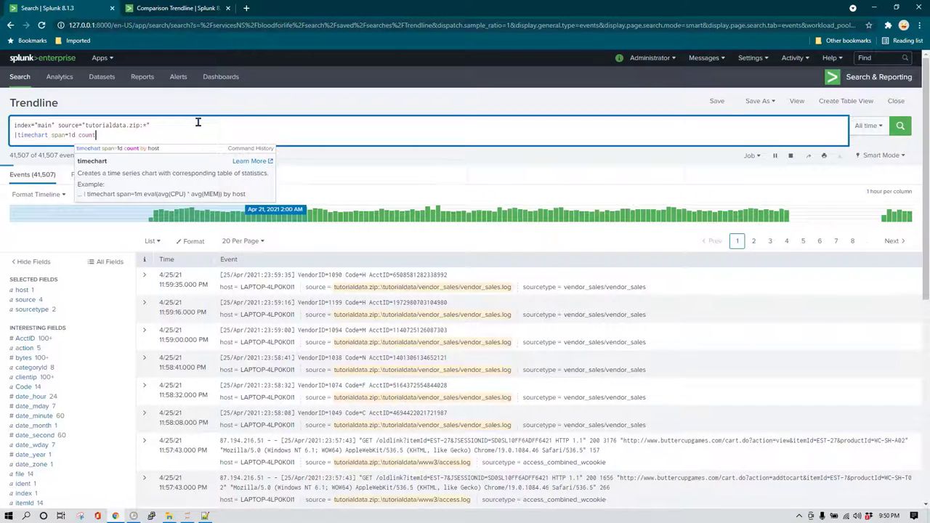
key(Return)
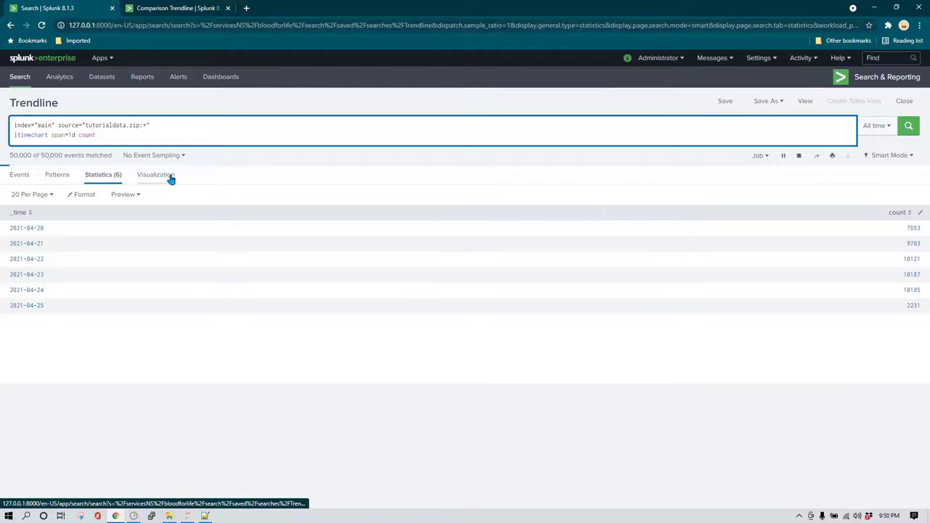
click(171, 179)
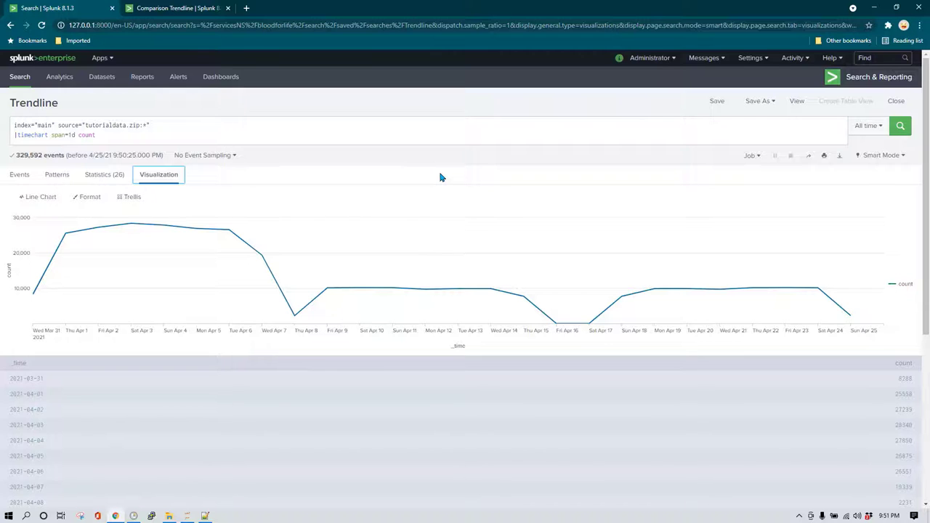
click(870, 135)
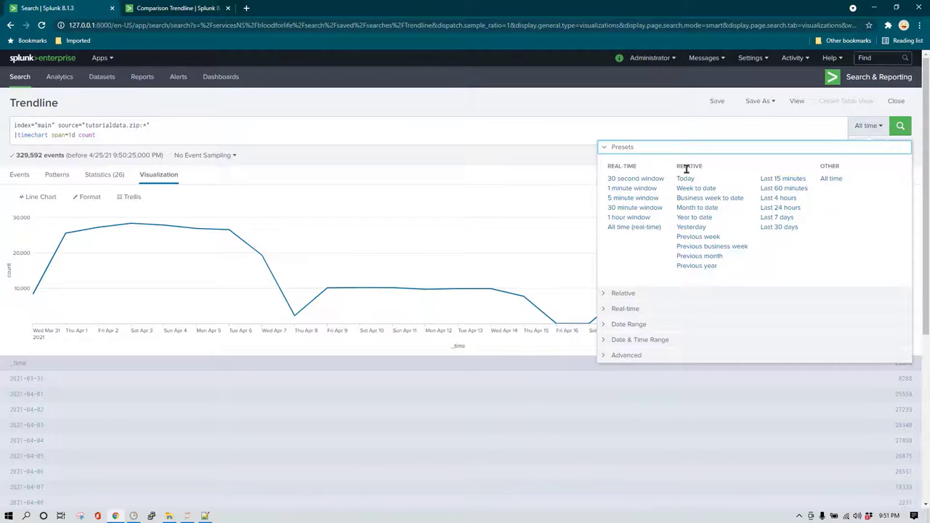
click(573, 132)
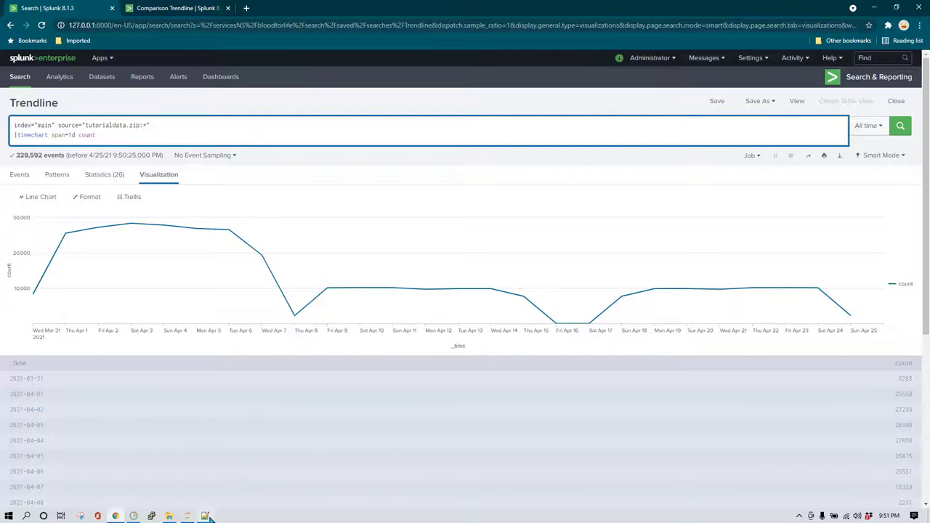
click(205, 516)
click(312, 73)
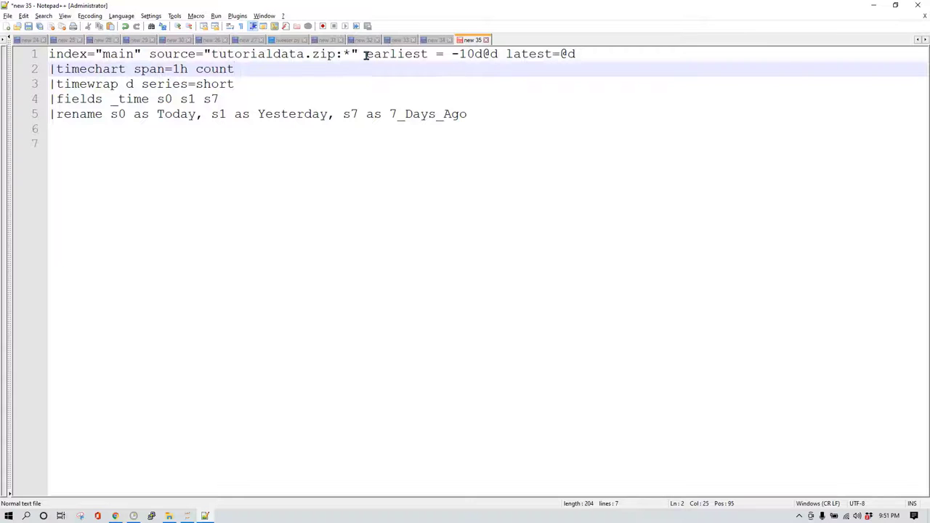
drag(366, 54, 592, 55)
key(ctrl+c)
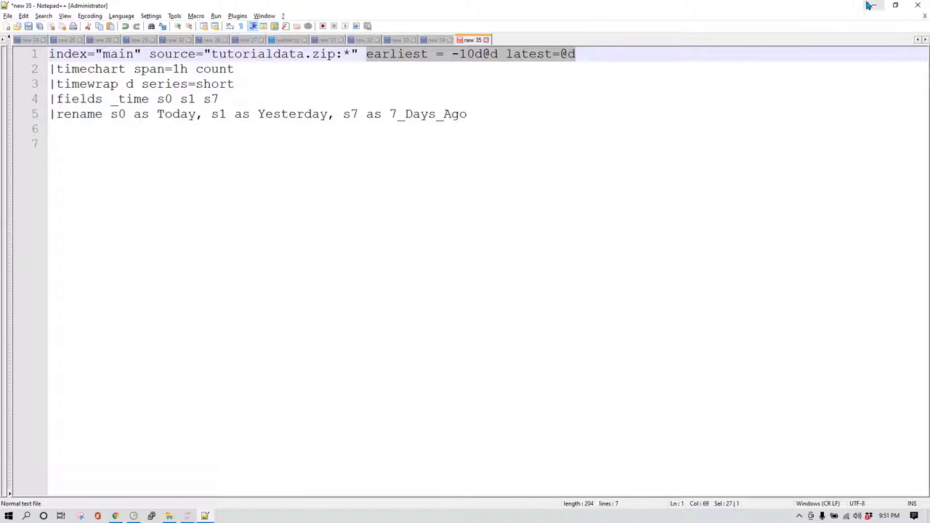
click(871, 6)
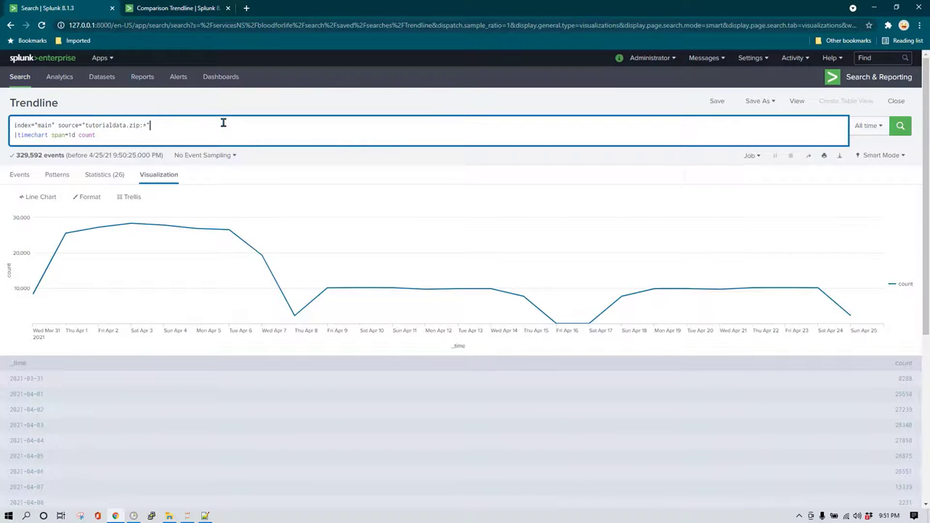
Add earliest=-10d@d latest=@d to the first search line and rerun, covering Apr 15 to Apr 24.
key(ctrl+v)
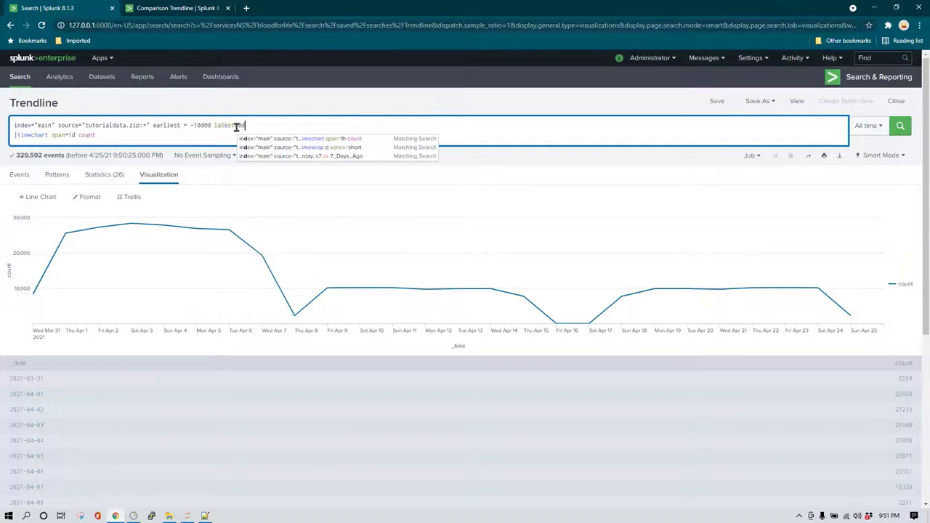
click(203, 128)
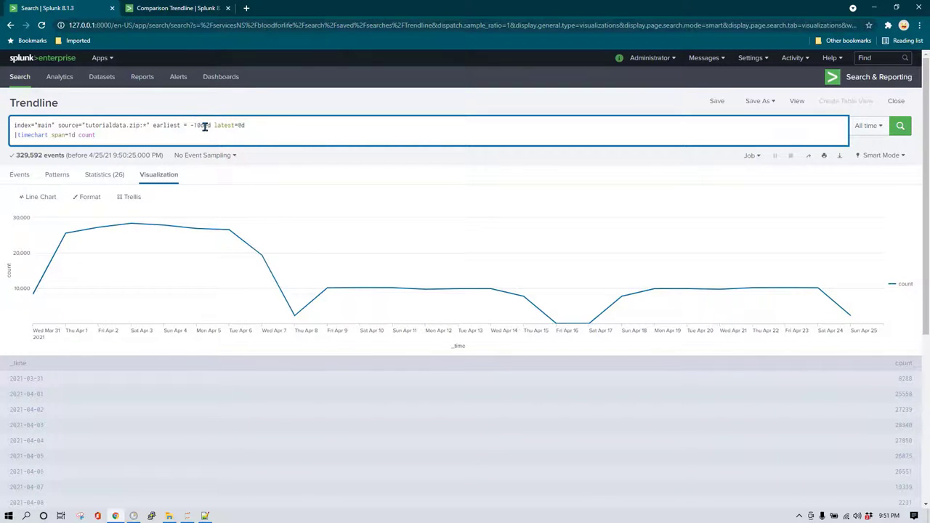
click(260, 125)
key(Return)
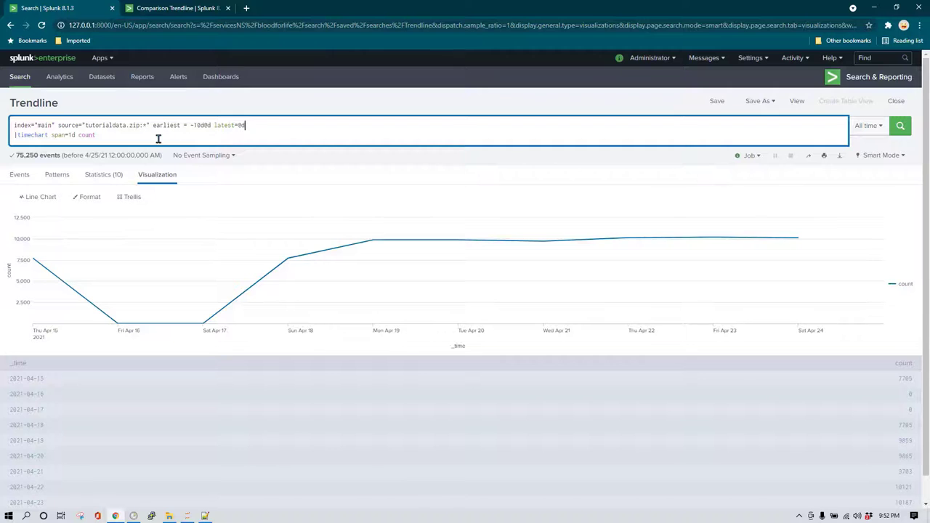
click(188, 137)
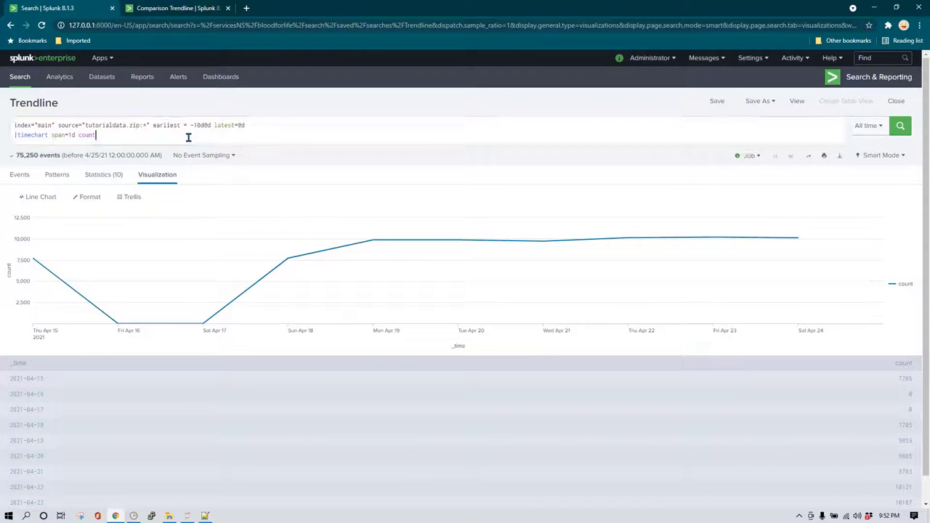
Add a third line |timewrap d beneath the timechart and run the search.
key(shift+Return)
text(|)
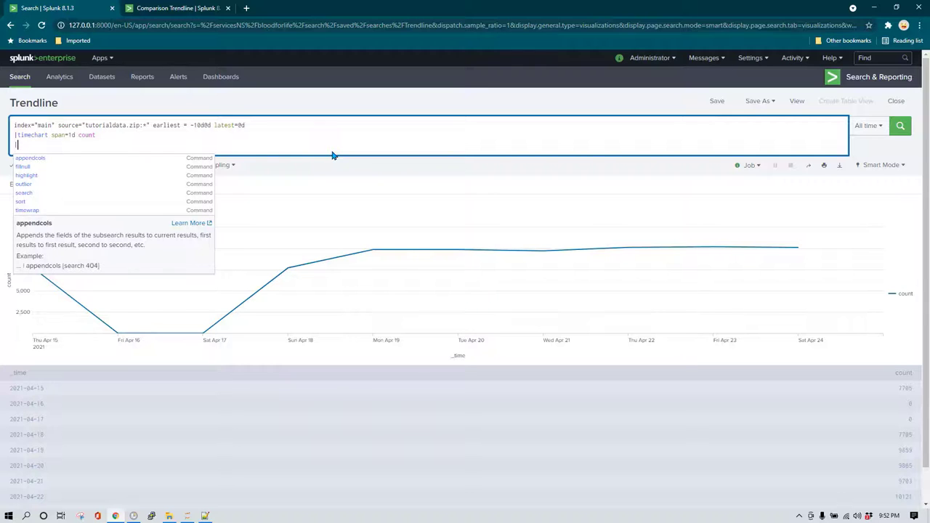
text(timewrap)
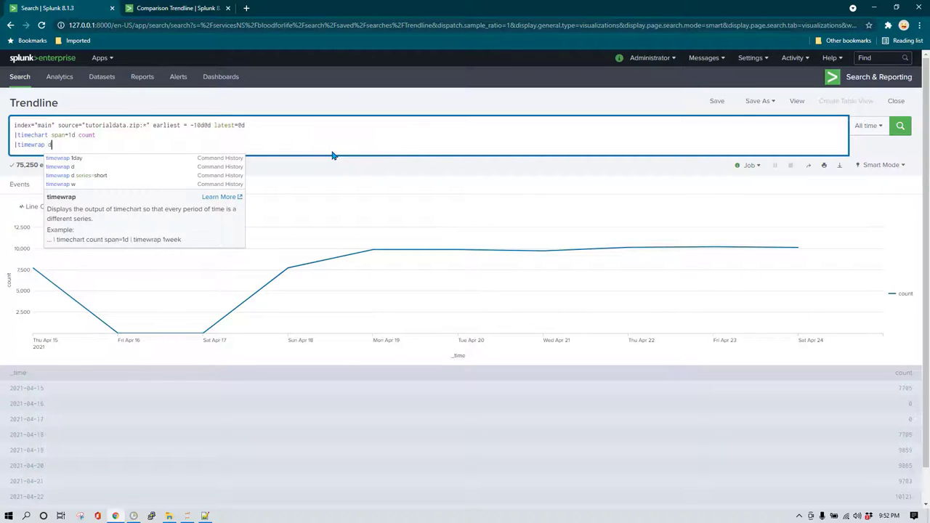
text( d)
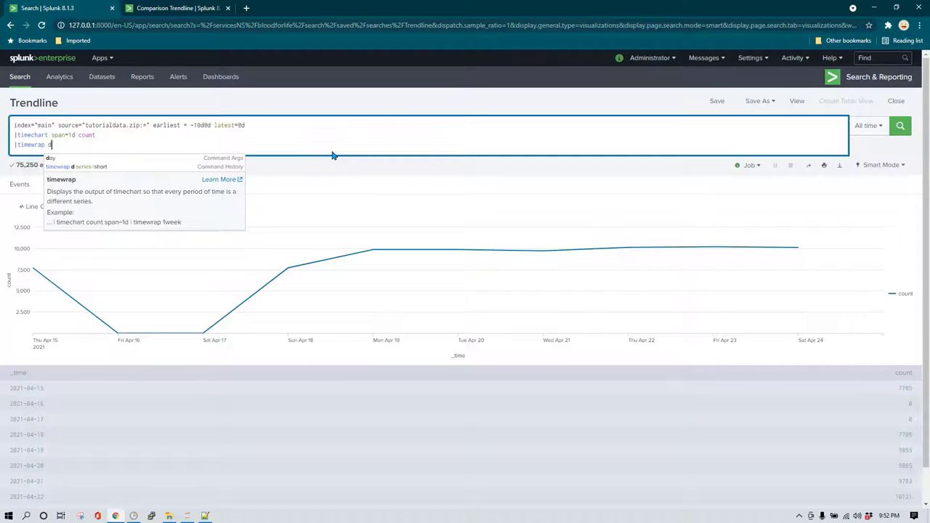
text(se)
key(BackSpace)
key(BackSpace)
key(BackSpace)
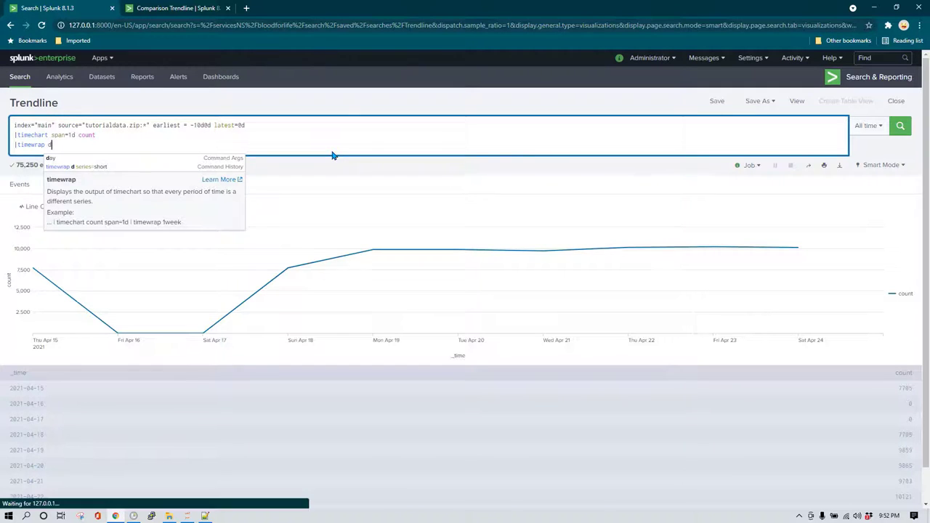
key(Return)
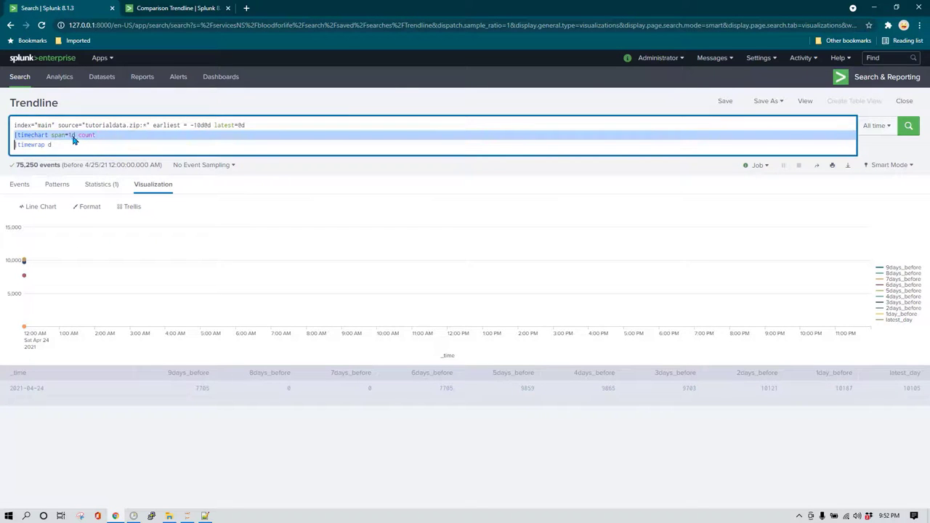
Change the timechart span to 1h so hourly counts overlay for 9days_before through latest_day.
click(71, 135)
mouse_move(26, 328)
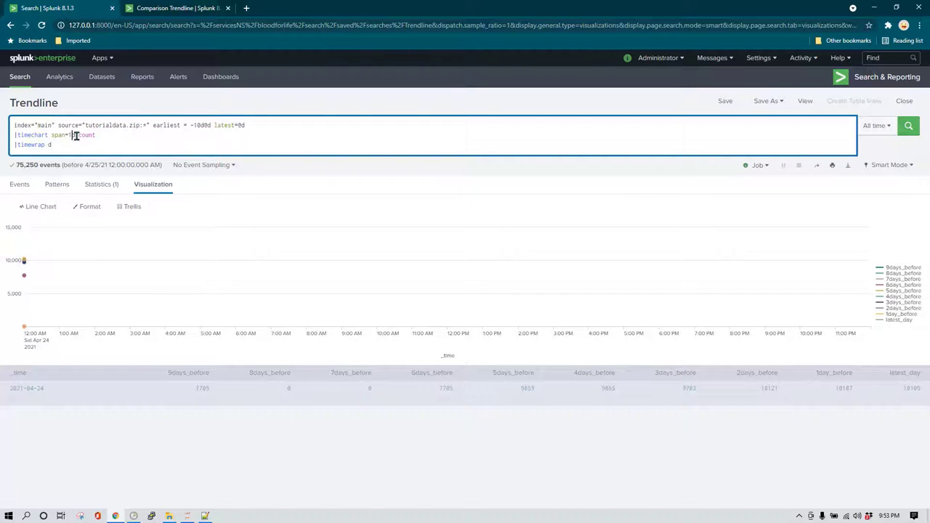
mouse_move(64, 291)
text(h)
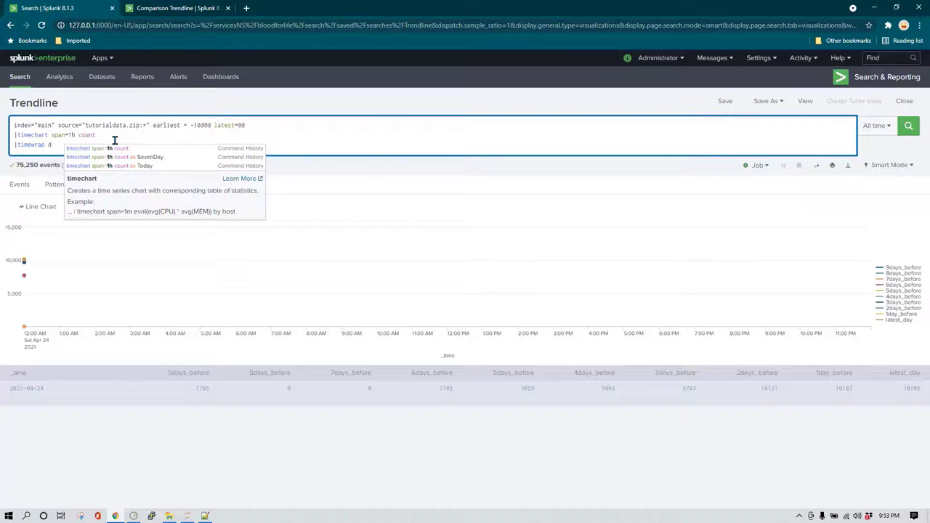
click(112, 140)
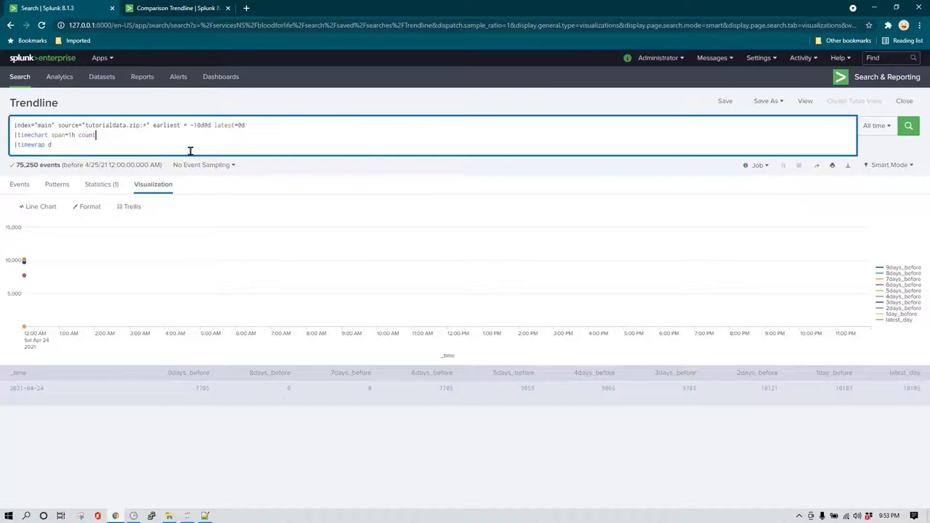
key(Return)
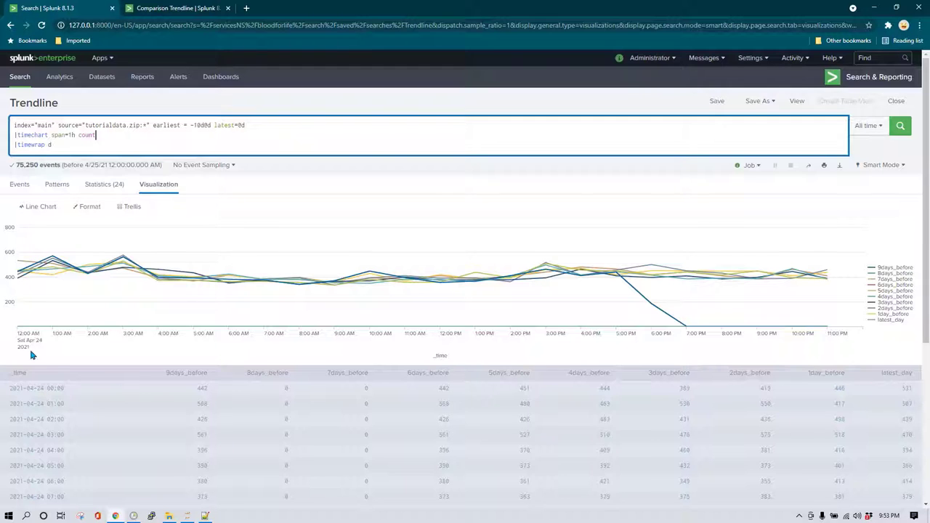
drag(152, 125, 255, 125)
click(255, 125)
Delete 'earliest = -10d@d latest=@d' from the first search line and rerun over all time.
drag(150, 125, 261, 125)
key(BackSpace)
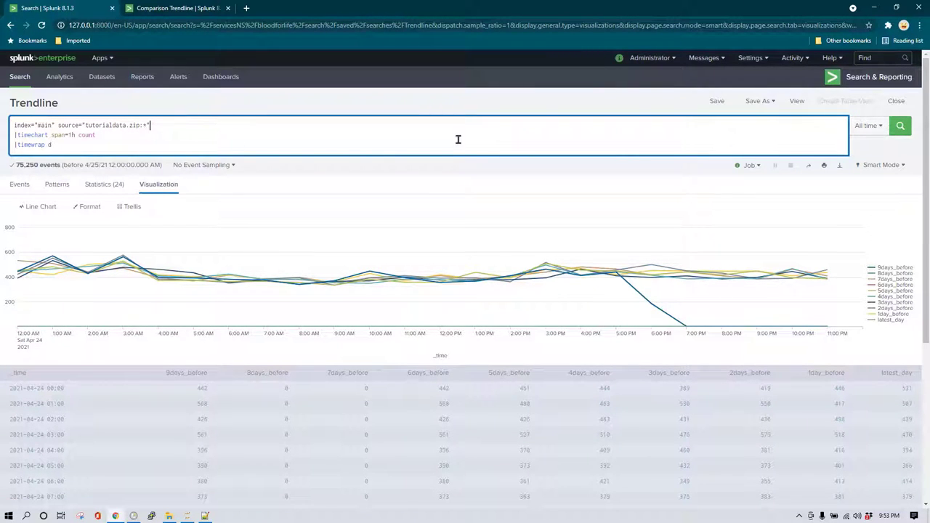
click(900, 126)
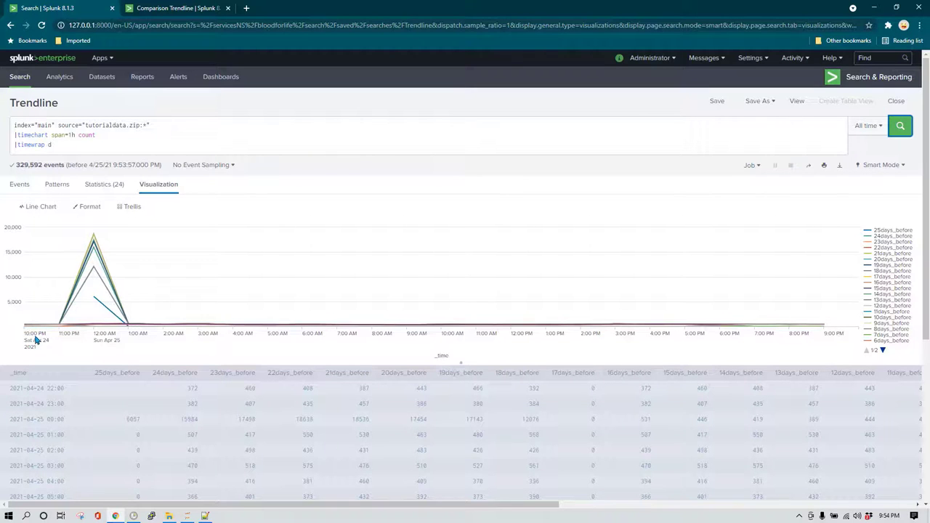
Restore 'earliest = -10d@d latest=@d' at the end of line 1 and rerun the ten-day search.
click(206, 123)
key(ctrl+v)
click(905, 134)
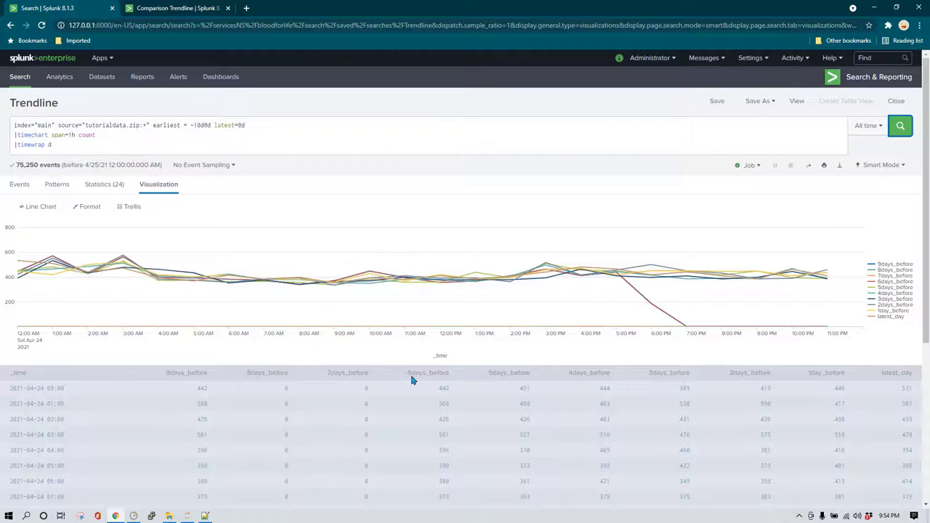
Append series=short to the |timewrap d line and rerun so series read s0 through s9.
click(80, 147)
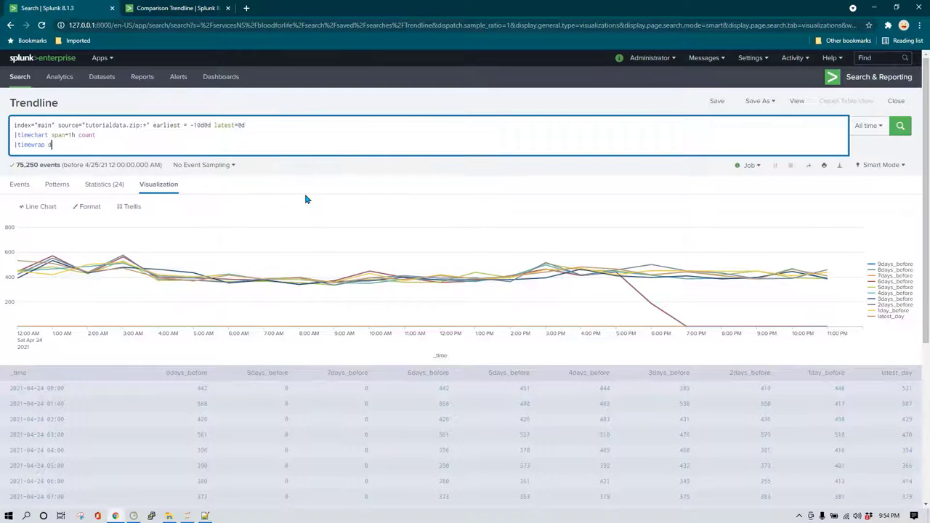
text(series=short)
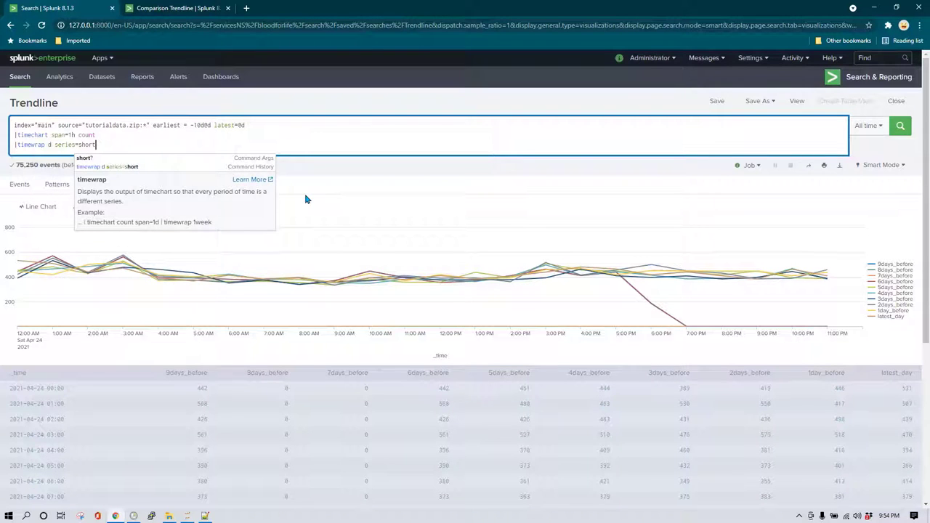
click(429, 145)
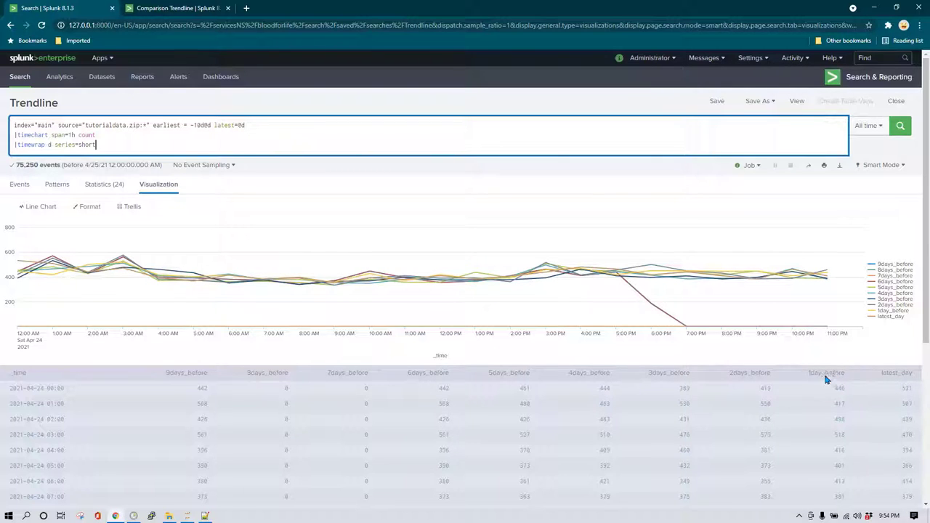
click(900, 126)
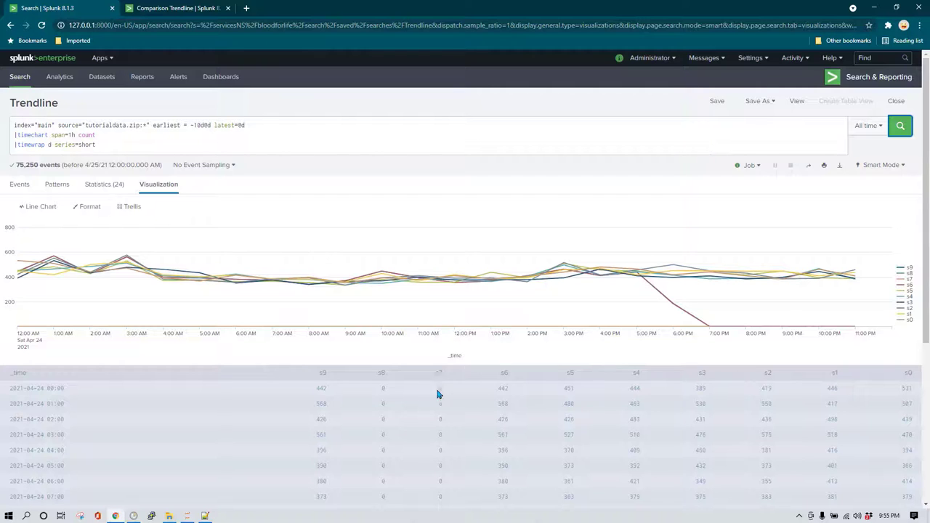
click(180, 147)
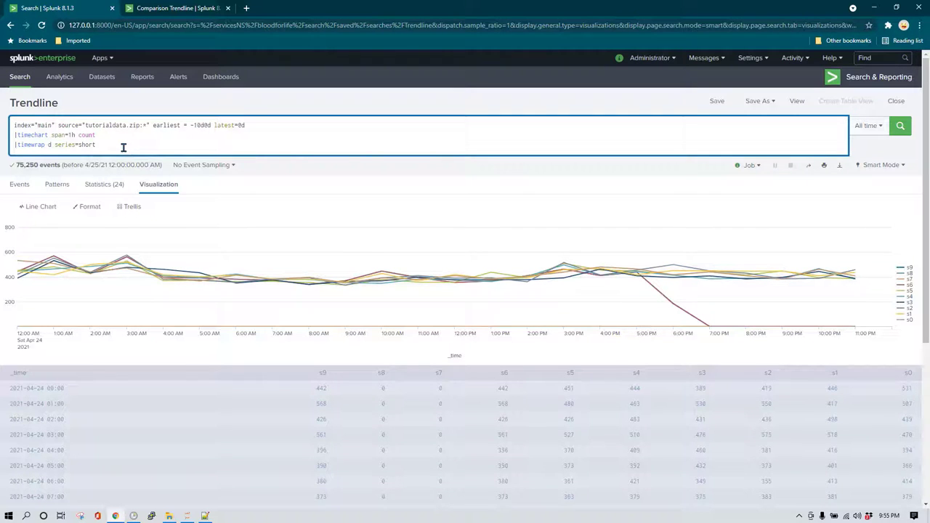
Add a |fields _time s0 s1 s7 line so only those three series are charted.
key(shift+Return)
text(|)
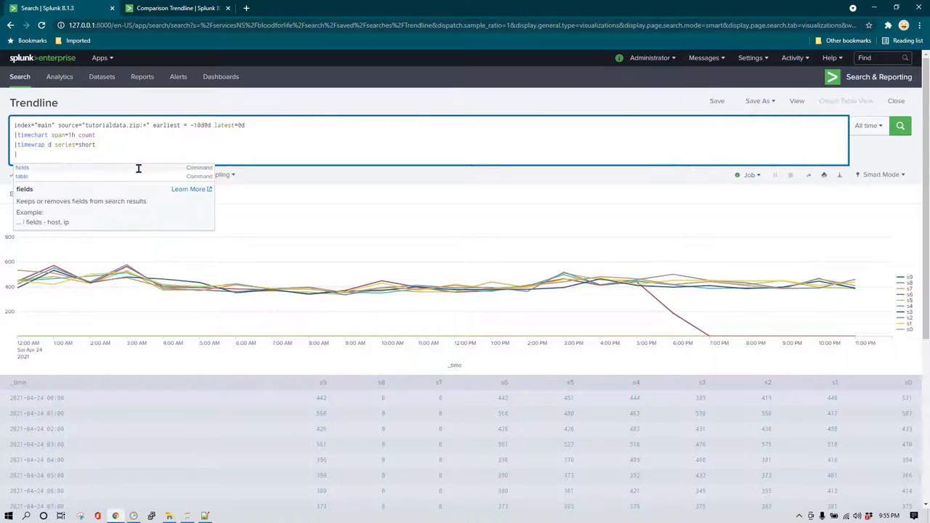
click(131, 137)
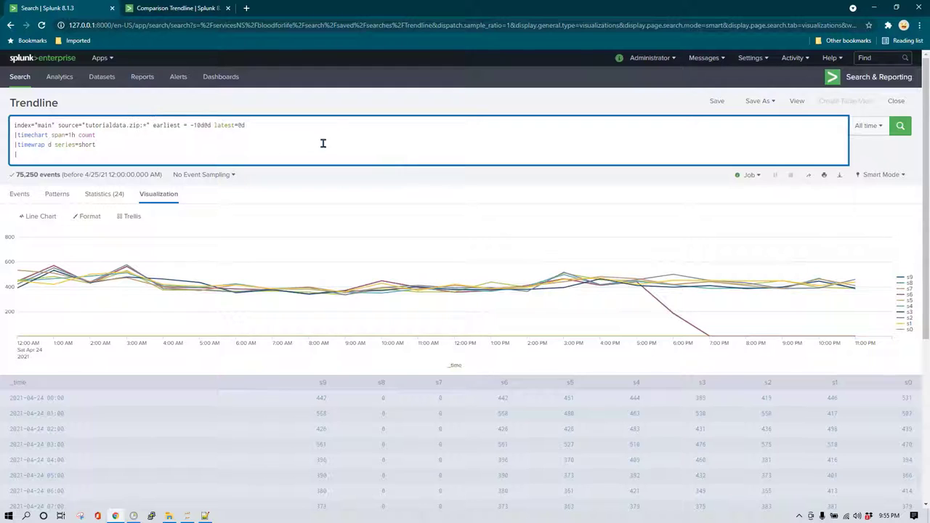
text(fie)
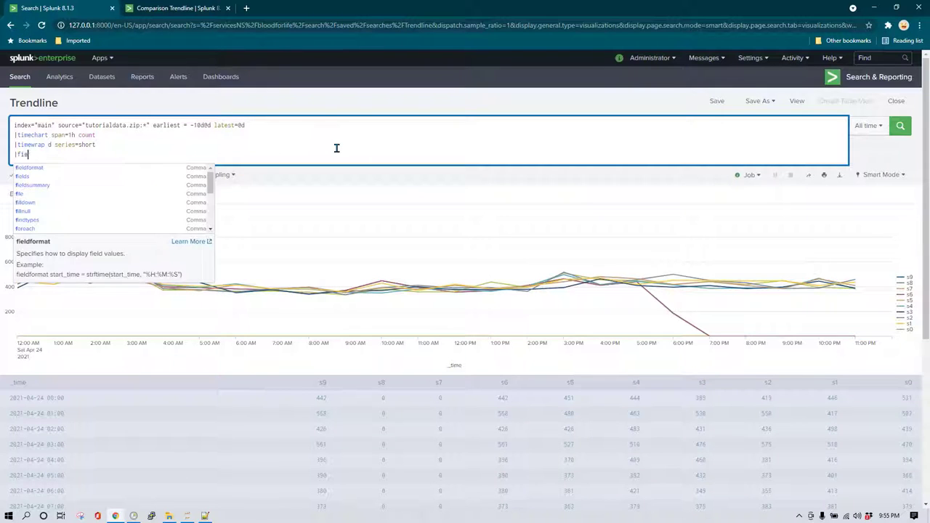
text(lds _)
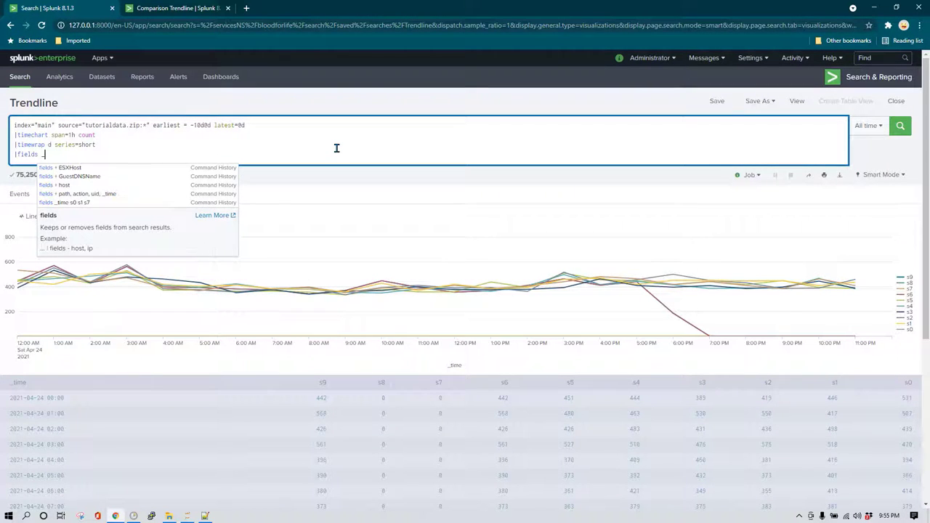
text(time)
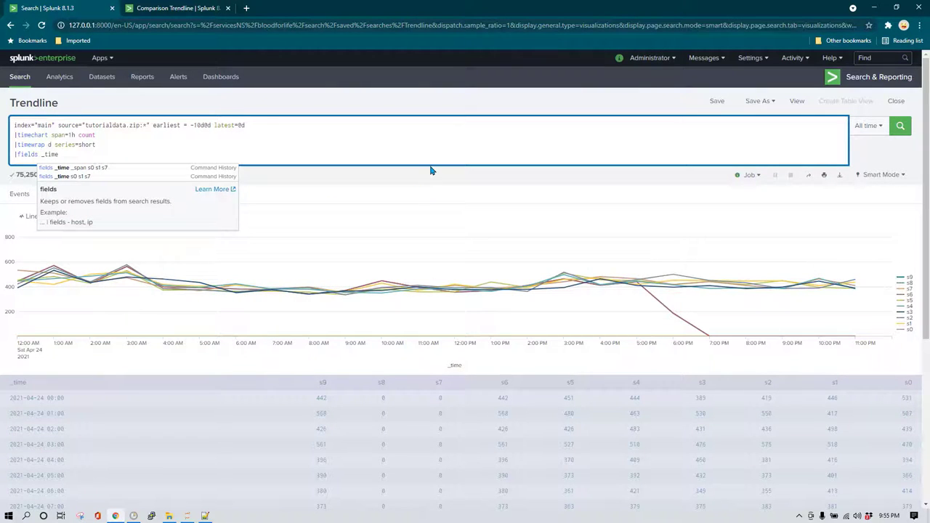
text( s0 s1)
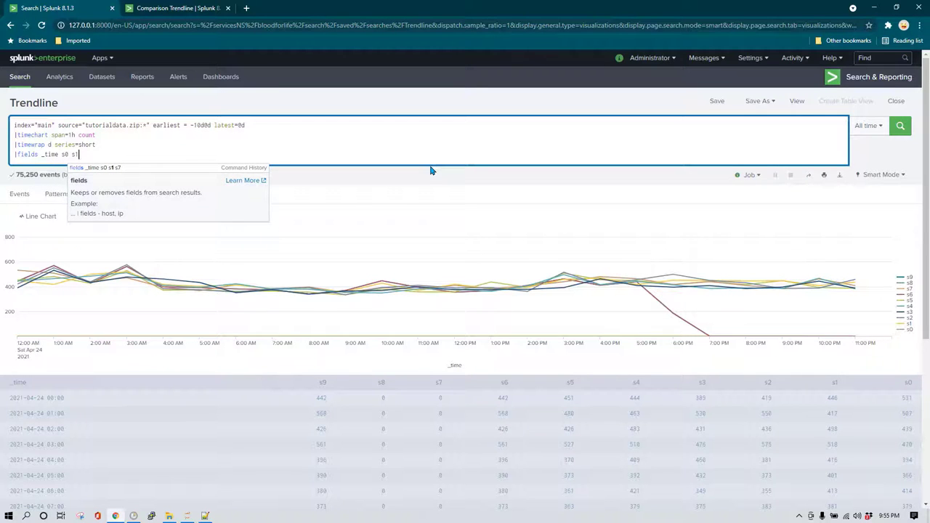
key(Return)
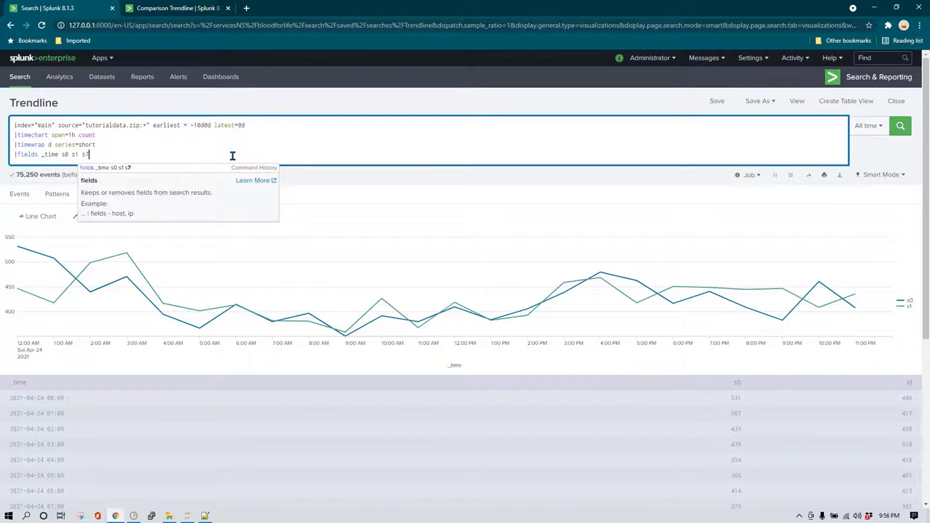
key(Return)
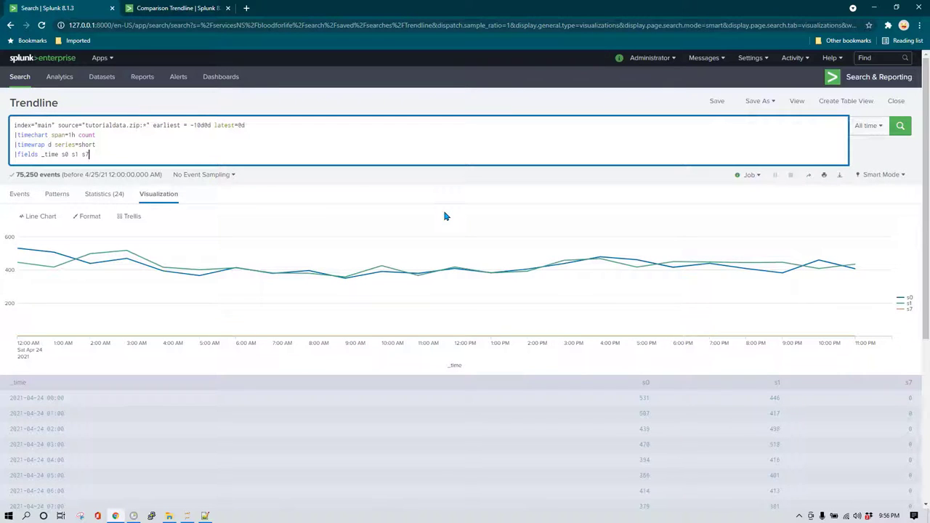
key(shift+Return)
Add '|rename s0 as today, s1 as yesterday , s7 as 7daysago' and rerun the search.
text(|ren)
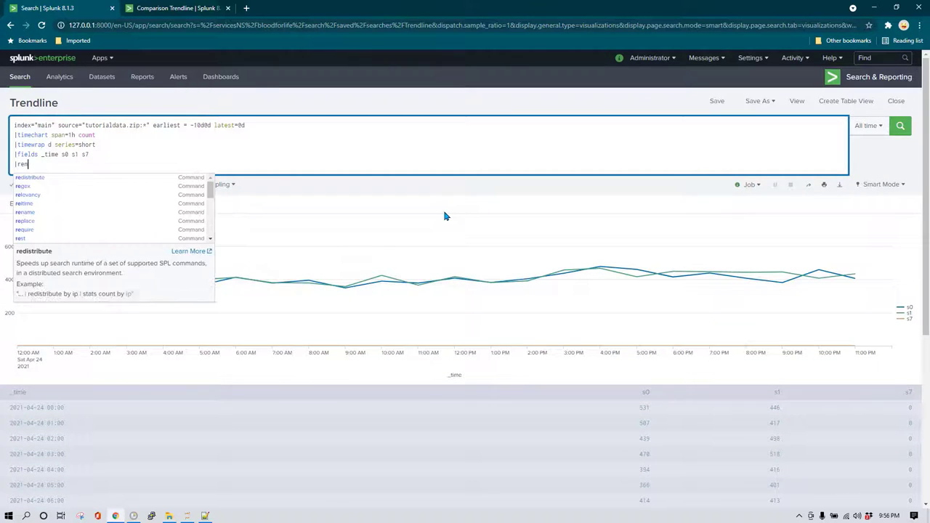
text(ame )
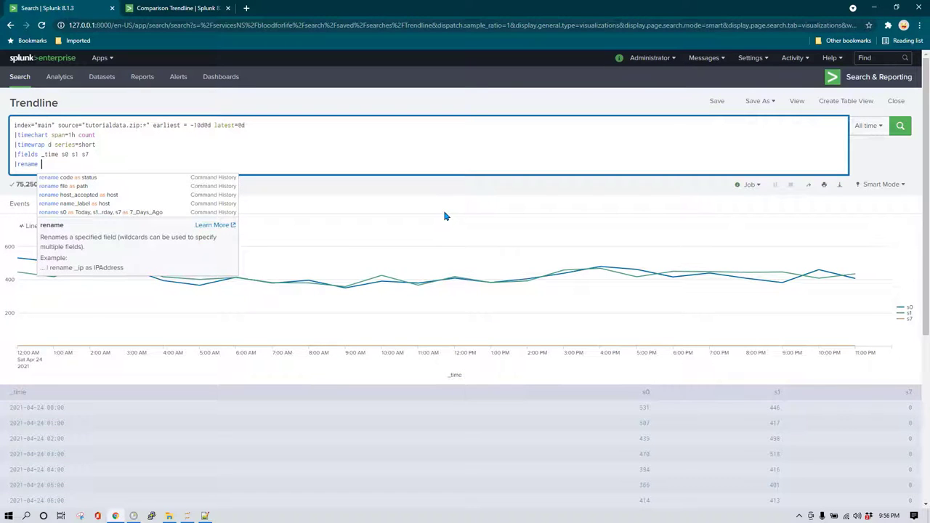
text(s0 as today, )
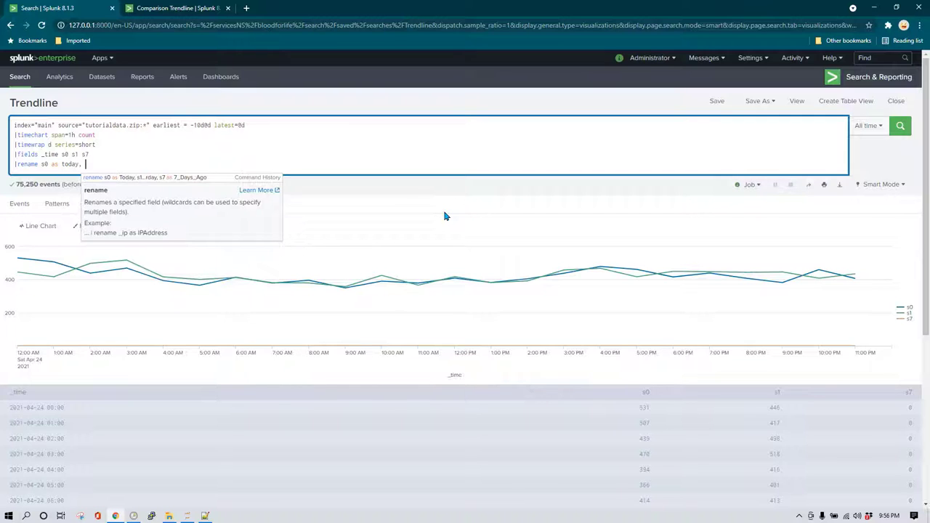
text(s1 as)
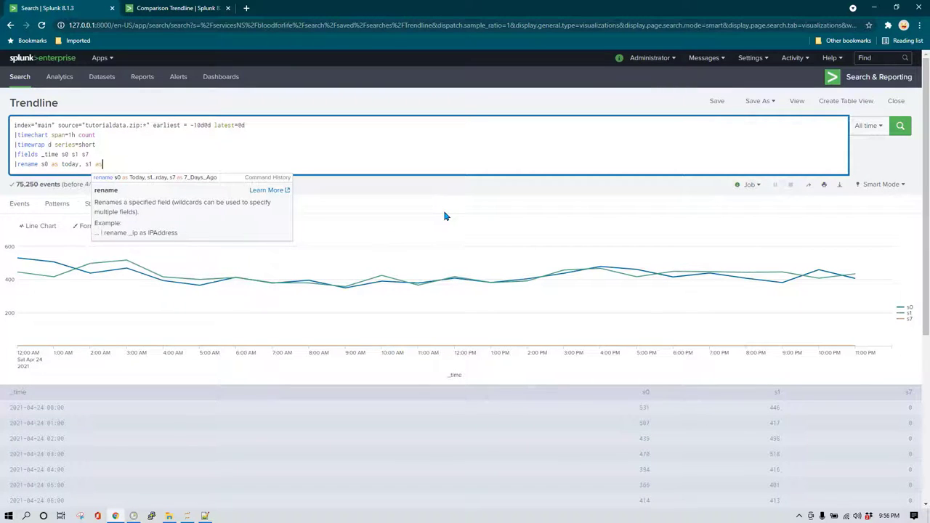
text( yesterday , )
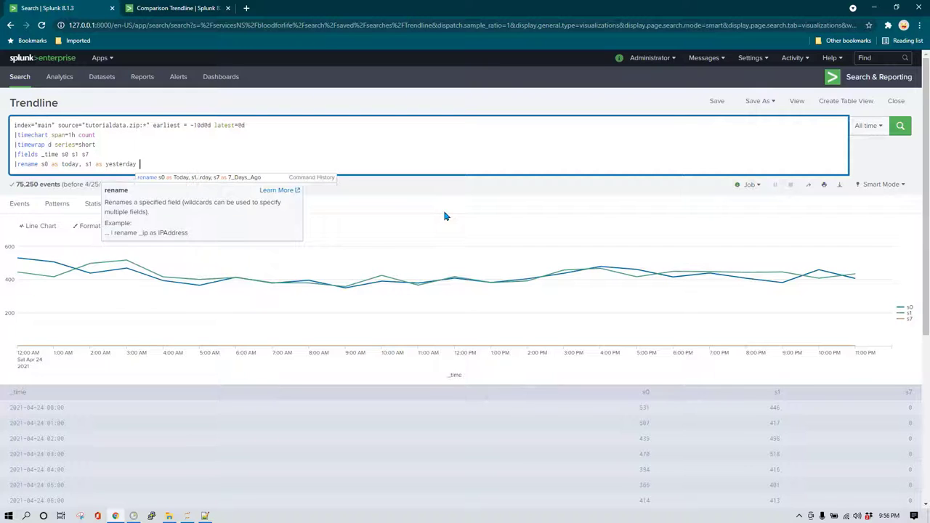
text(s7)
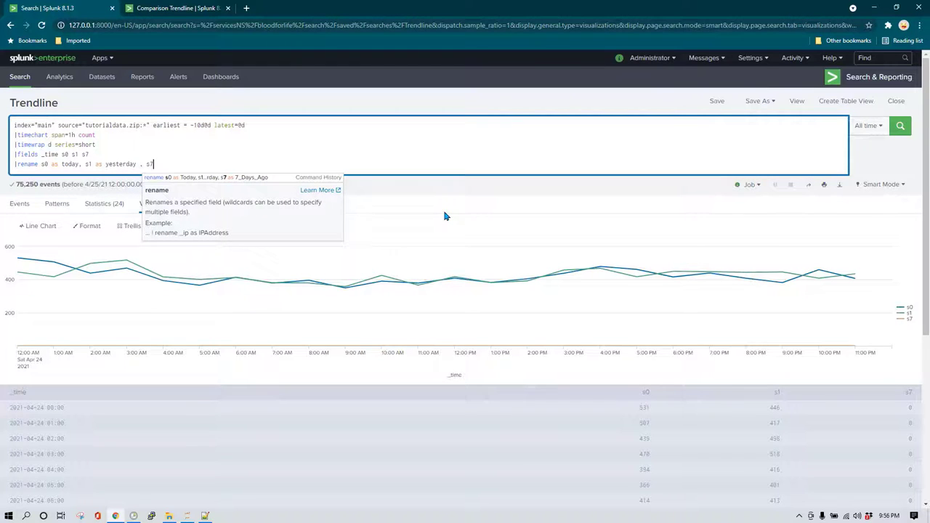
text( as )
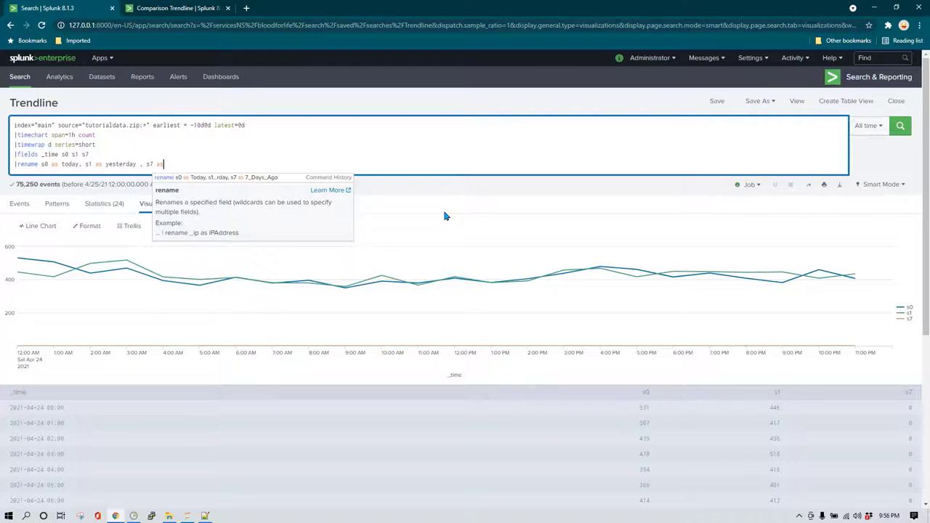
text(7)
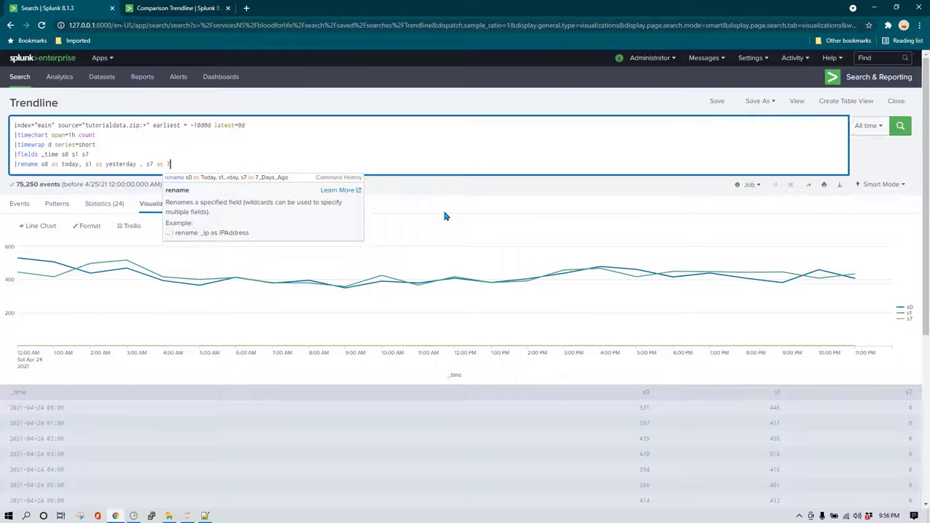
text(daysago)
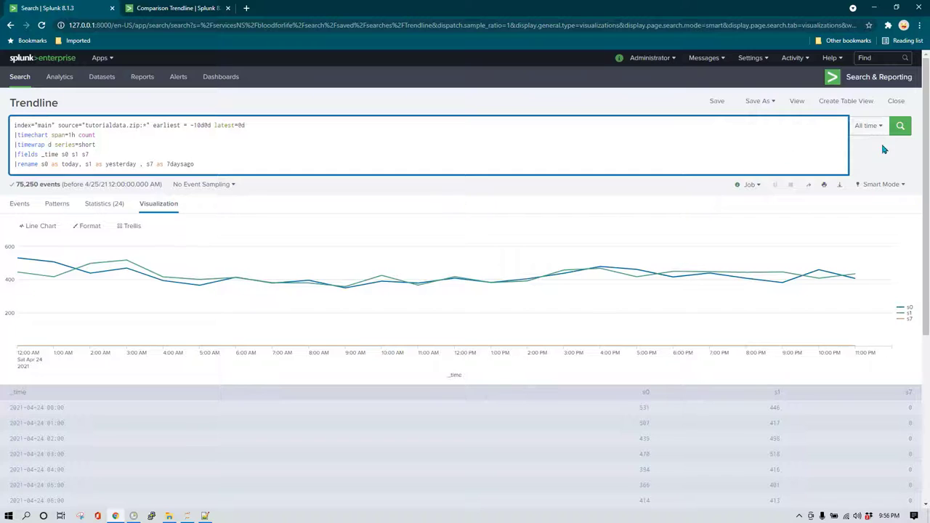
key(Return)
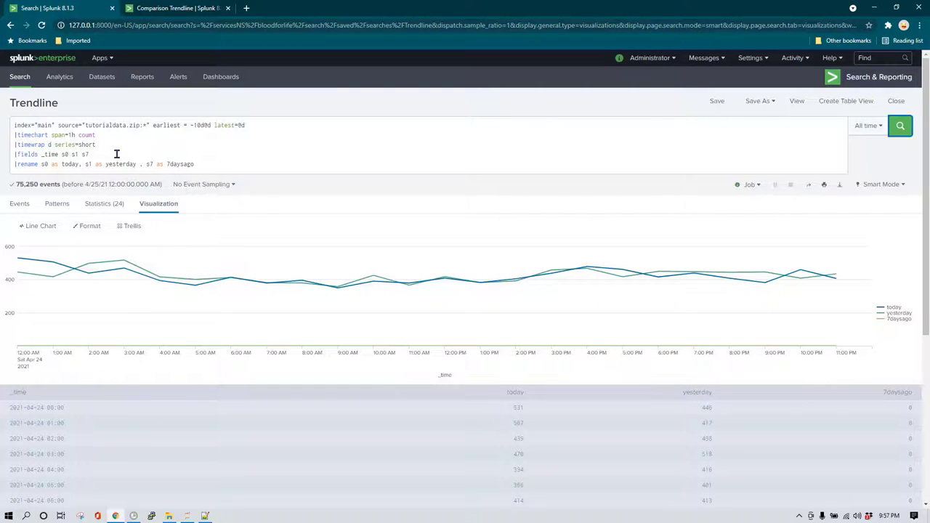
Change the wrap to timewrap w, delete the fields and rename lines, and rerun.
click(49, 144)
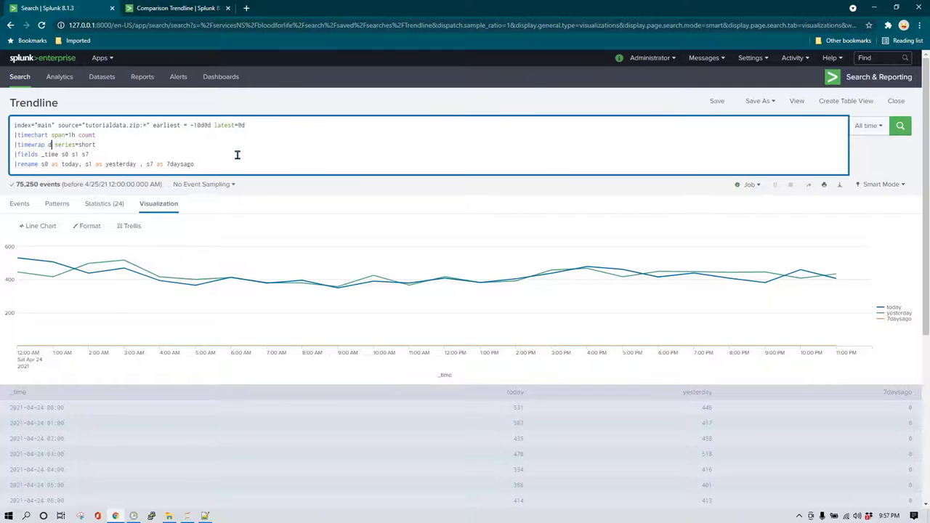
key(BackSpace)
text(w)
key(End)
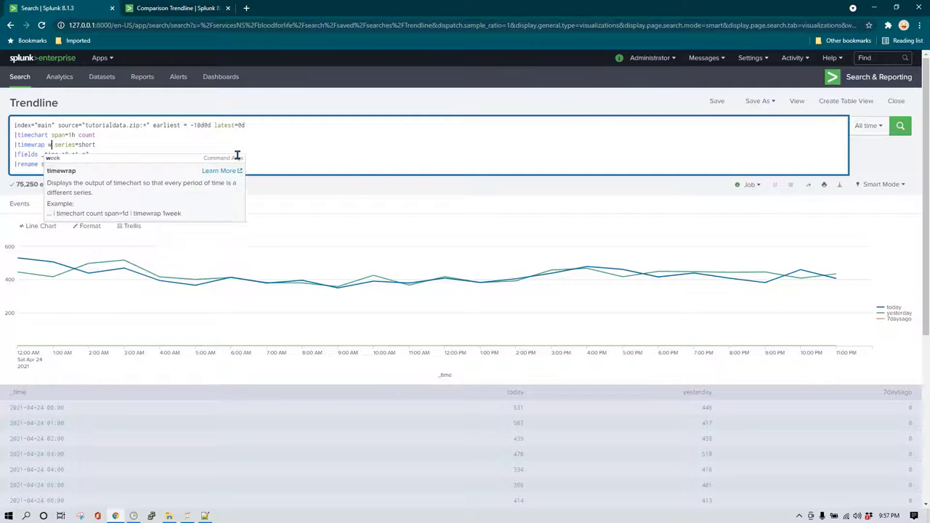
key(Down)
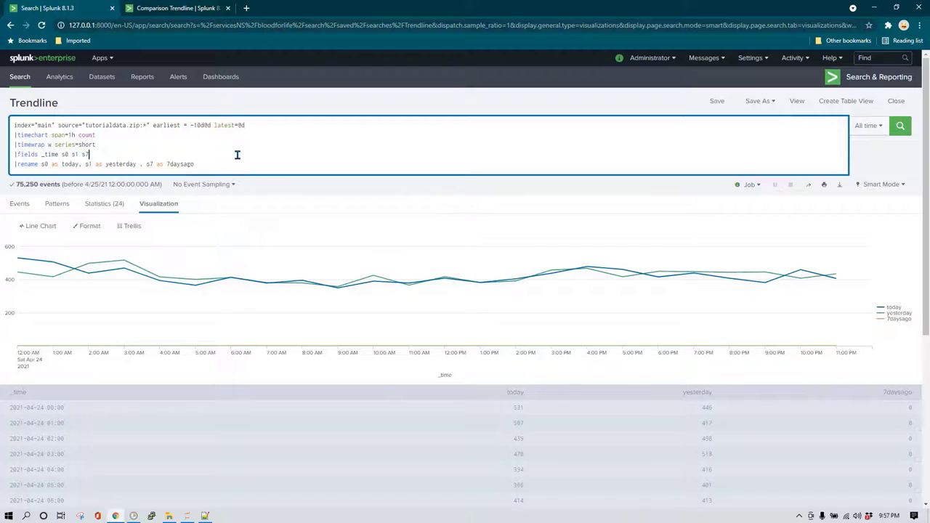
key(Home)
key(shift+ctrl+End)
key(BackSpace)
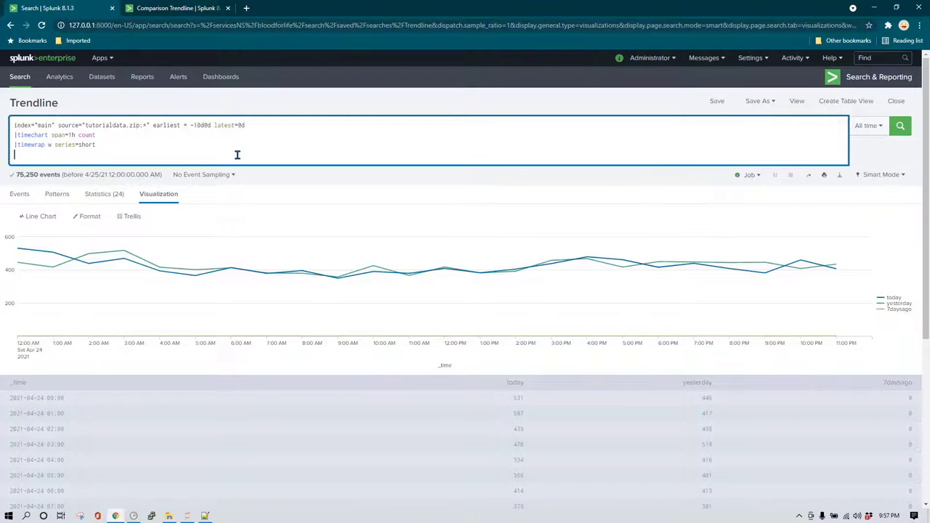
key(Return)
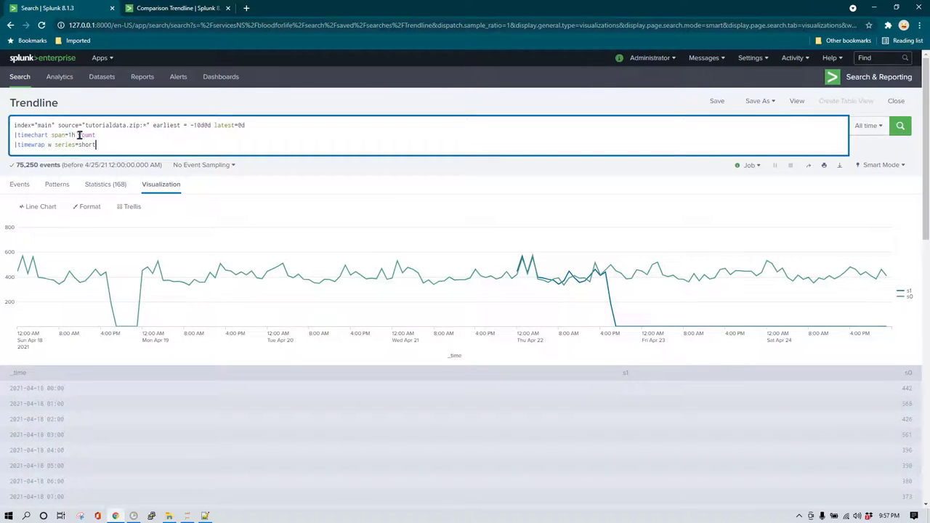
Change span=1h to span=1d for daily counts and rerun.
click(71, 135)
key(Delete)
text(d)
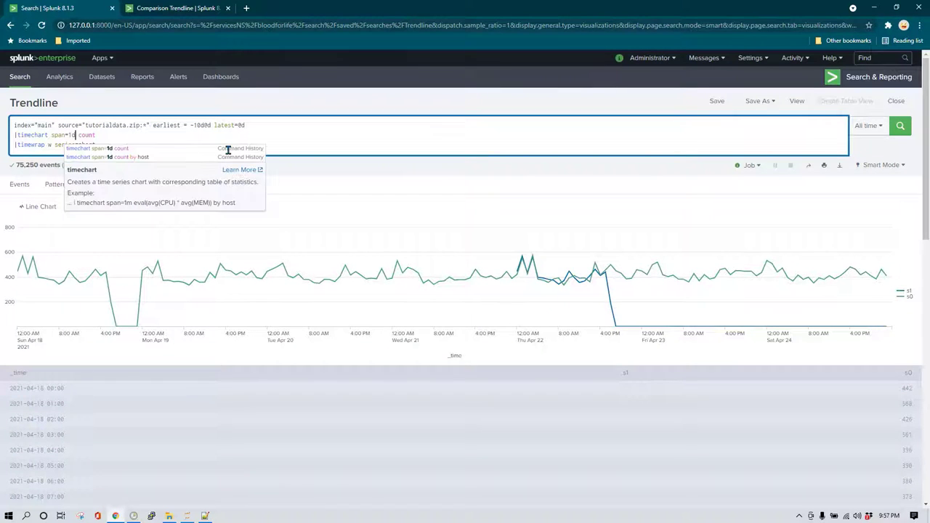
key(Return)
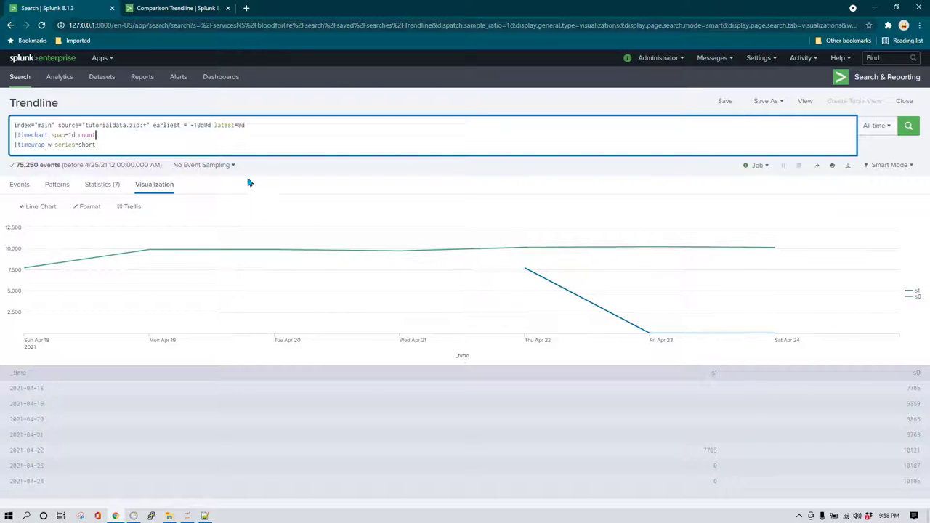
Try earliest=-15d@d, then settle on -14d@d for exactly two weekly series.
click(203, 125)
click(203, 125)
key(Left)
key(BackSpace)
text(5)
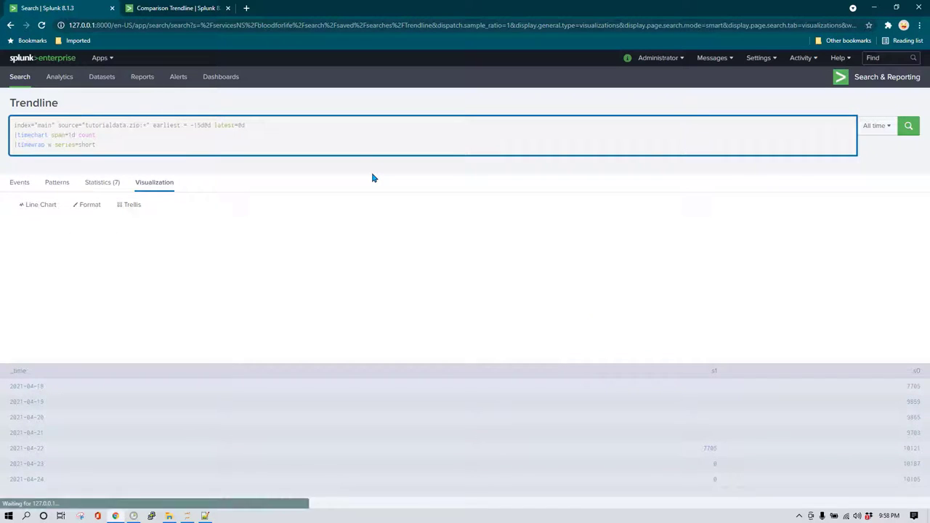
key(Return)
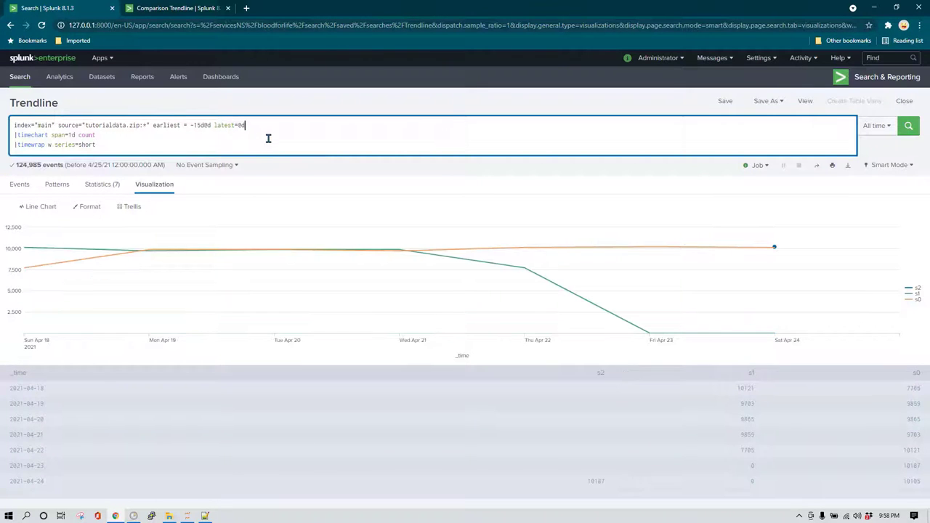
key(BackSpace)
text(4)
key(Return)
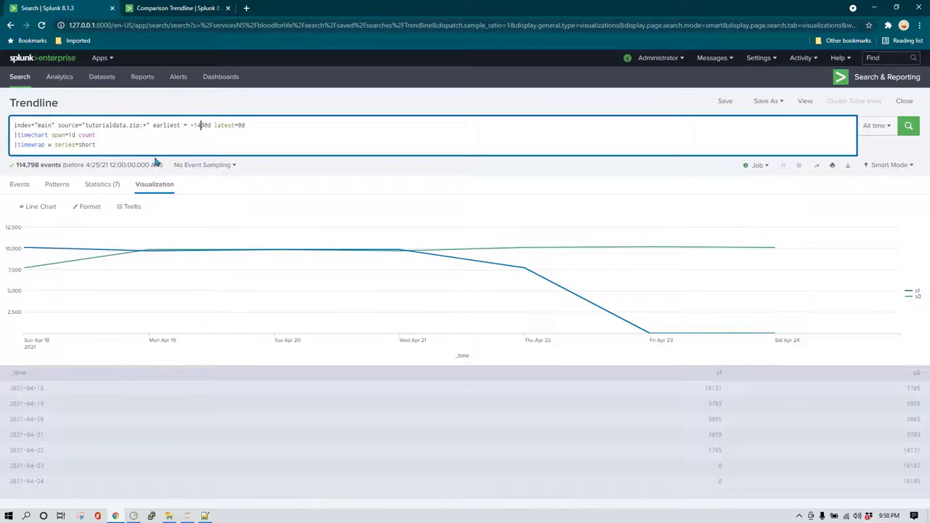
Add a '|rename s0 as this_week, s1 as last_week' line and rerun the search.
click(137, 145)
key(shift+Return)
text(|renam)
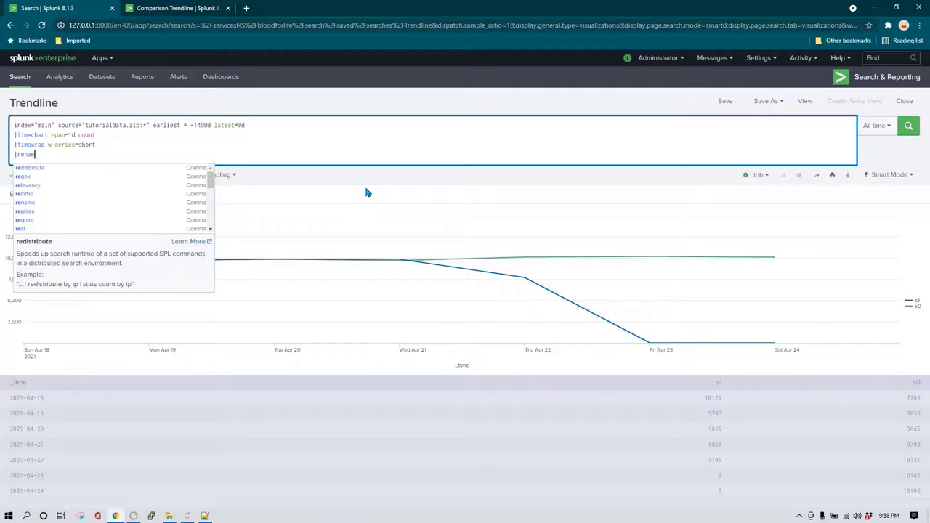
text(e s0 as )
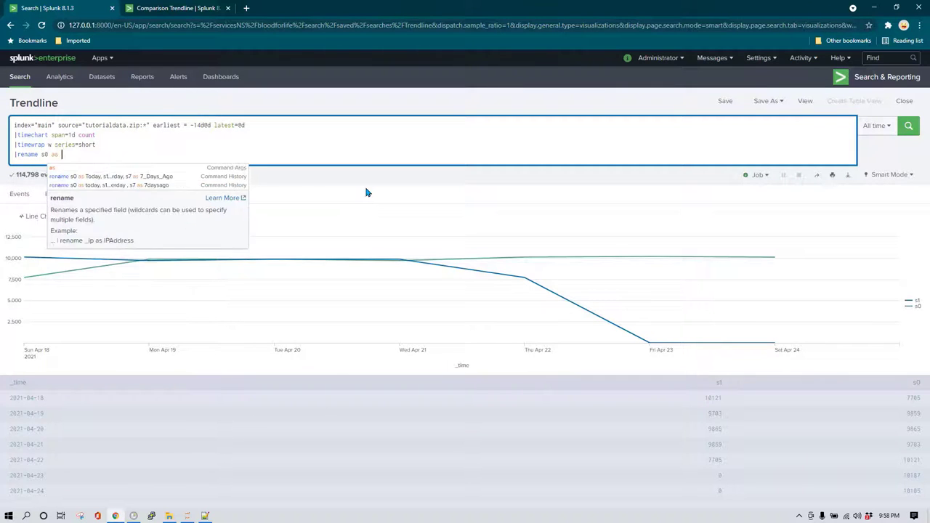
text(Today)
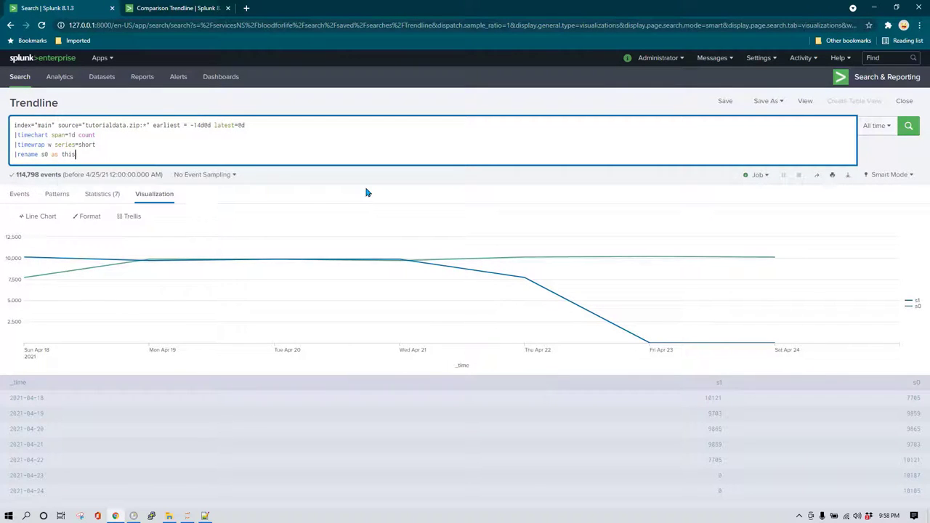
key(ctrl+BackSpace)
text(this_week, s1 as last_week)
click(908, 126)
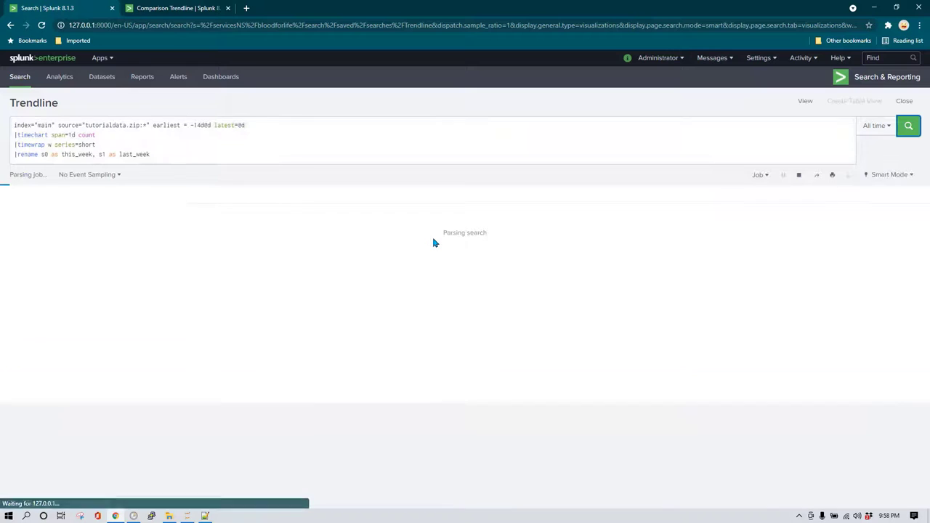
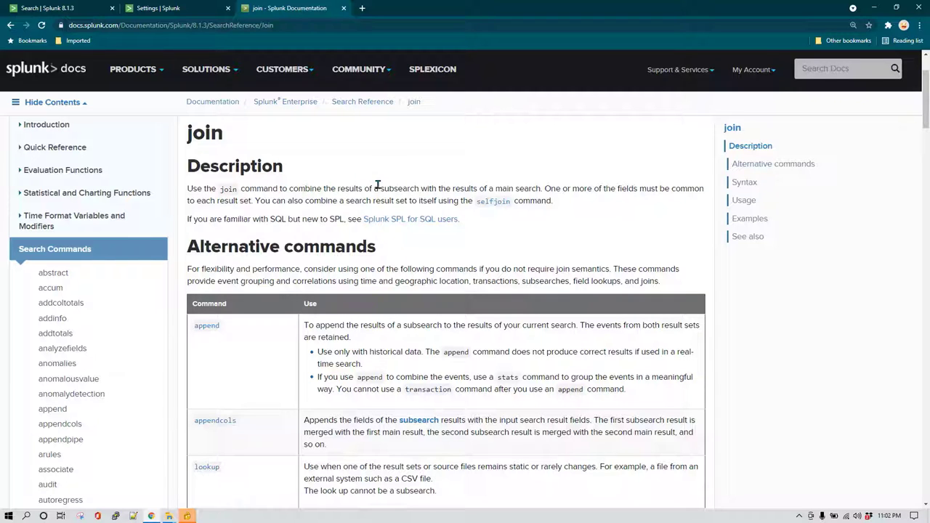
After reading the subsearch note, add two blank lines below index="main" in the search.
drag(382, 188, 535, 191)
click(536, 190)
click(58, 7)
click(182, 145)
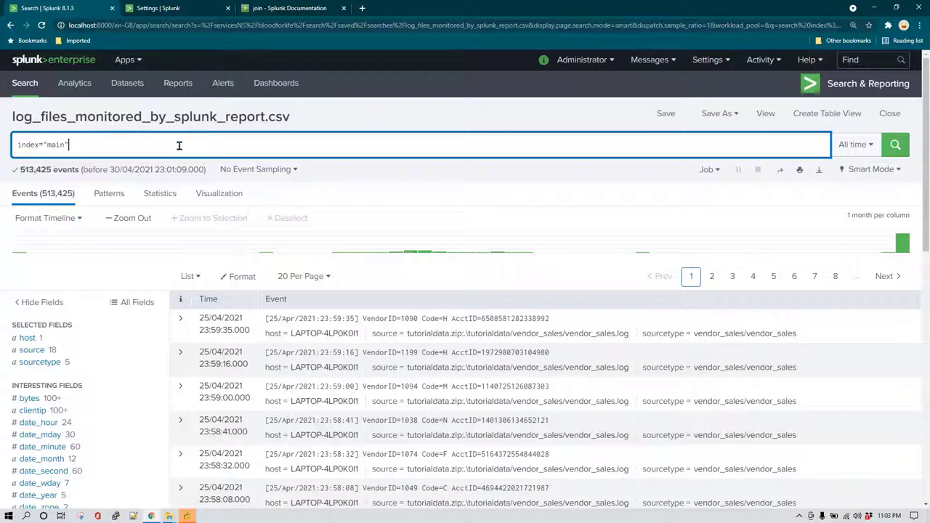
drag(113, 145, 3, 143)
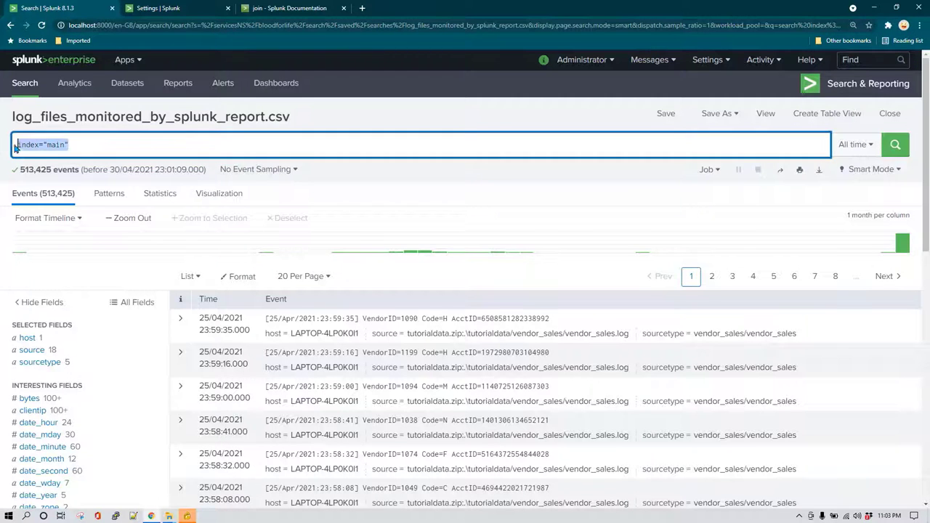
click(105, 146)
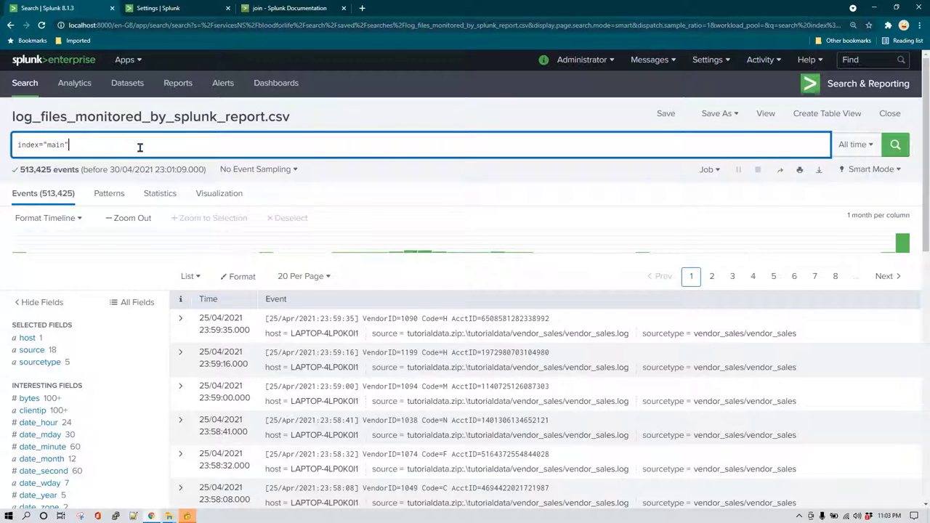
key(shift+Return)
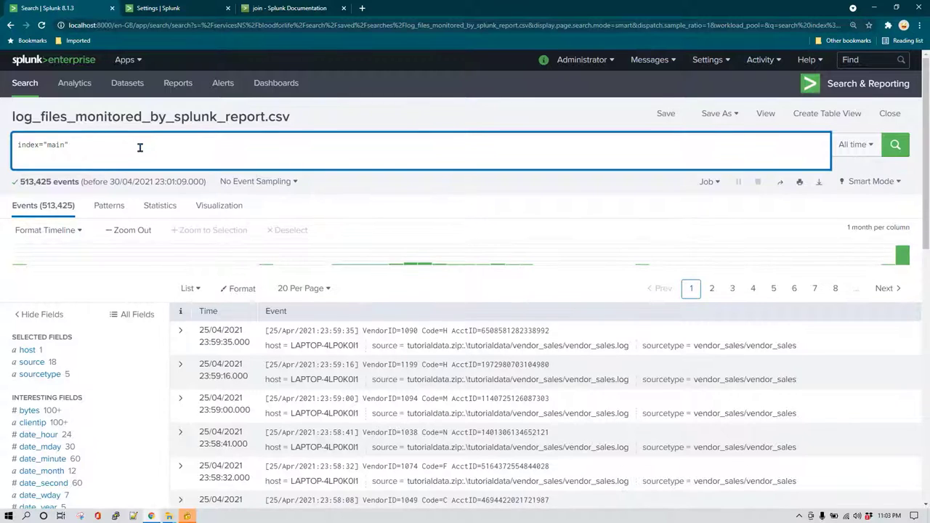
key(shift+Return)
Insert the subsearch [|inputlookup http-response-codes.csv] on the new line.
text([])
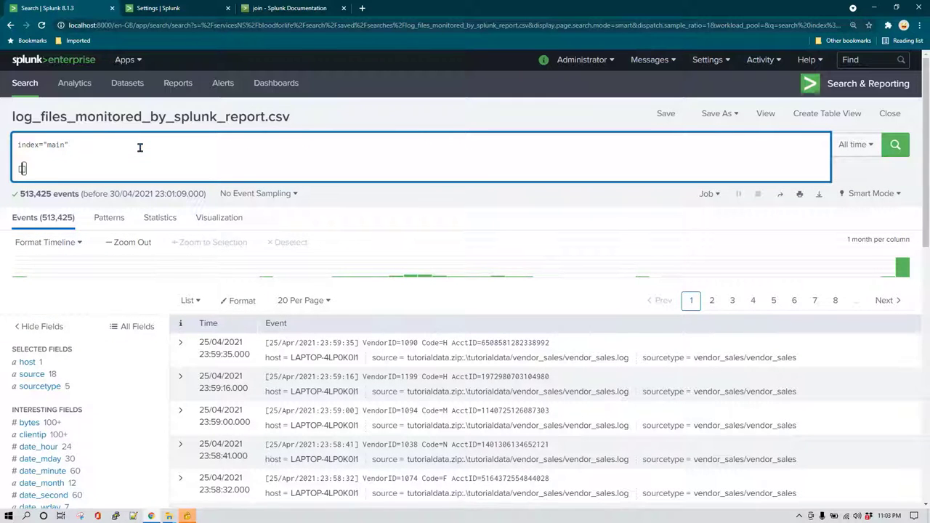
text(|inputl)
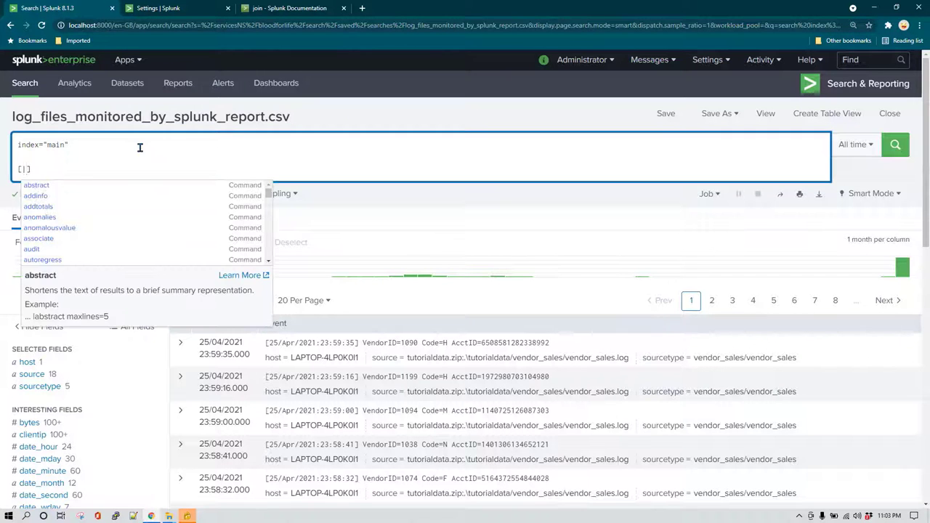
text(ookup)
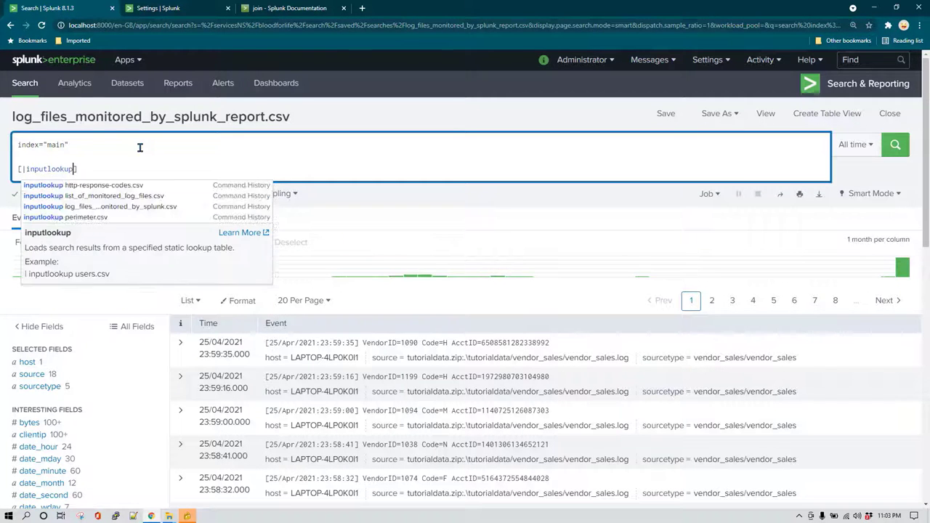
key(Down)
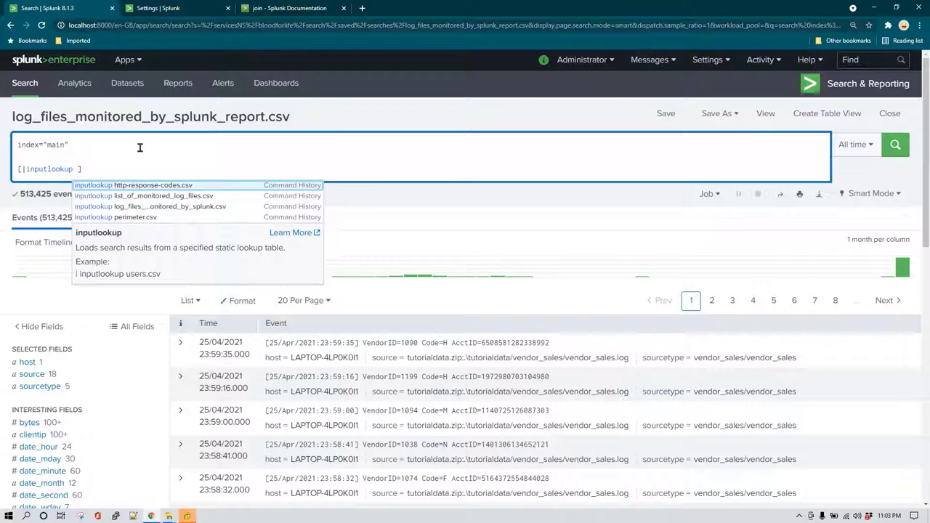
key(Return)
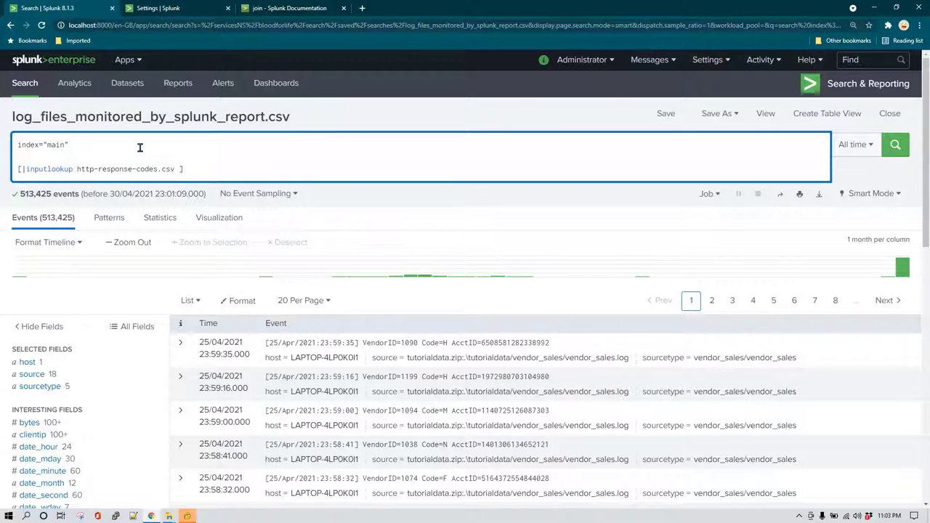
drag(201, 169, 18, 168)
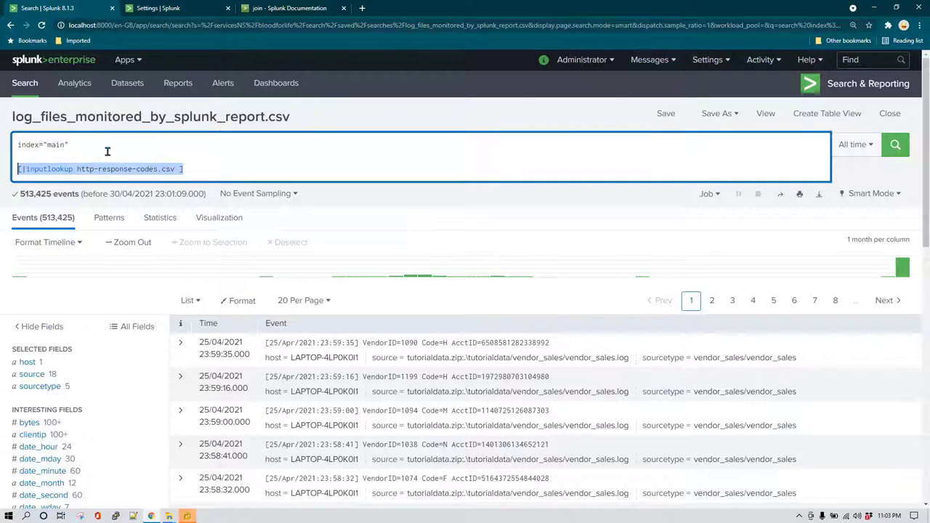
click(139, 153)
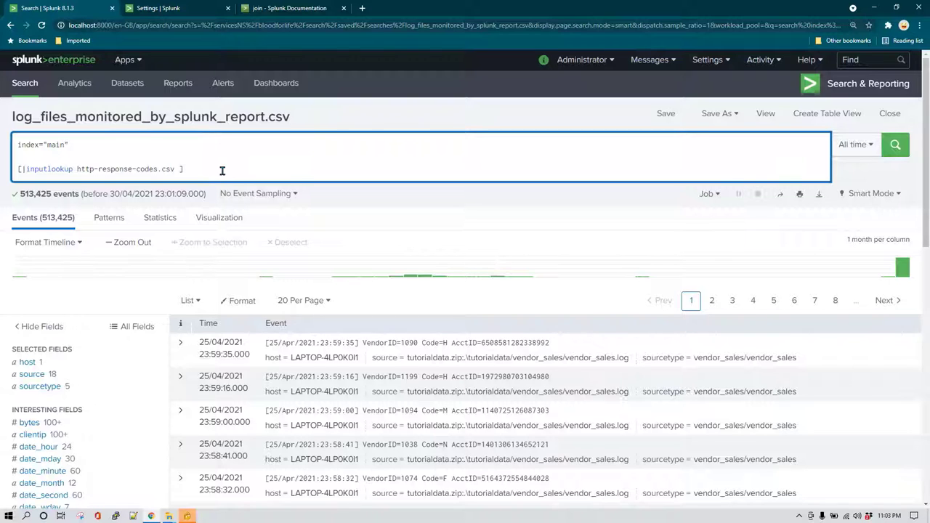
click(73, 145)
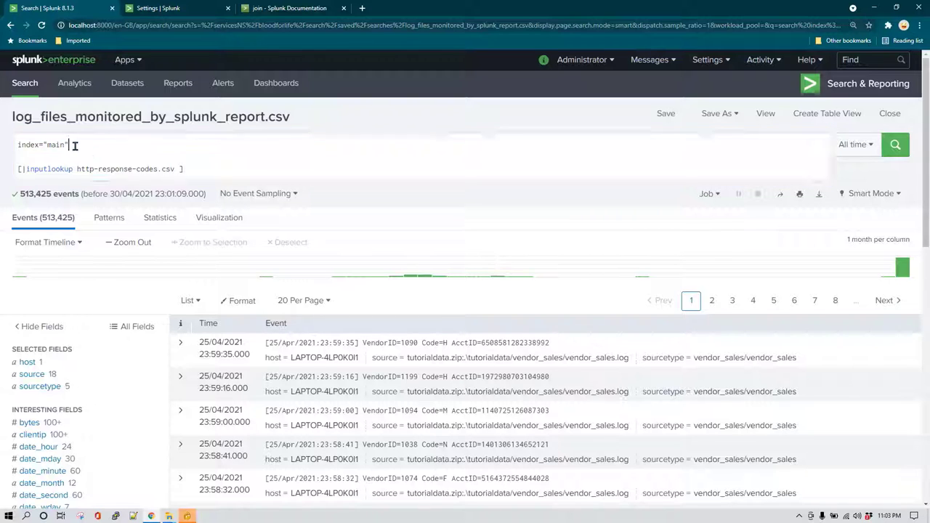
click(211, 169)
click(22, 177)
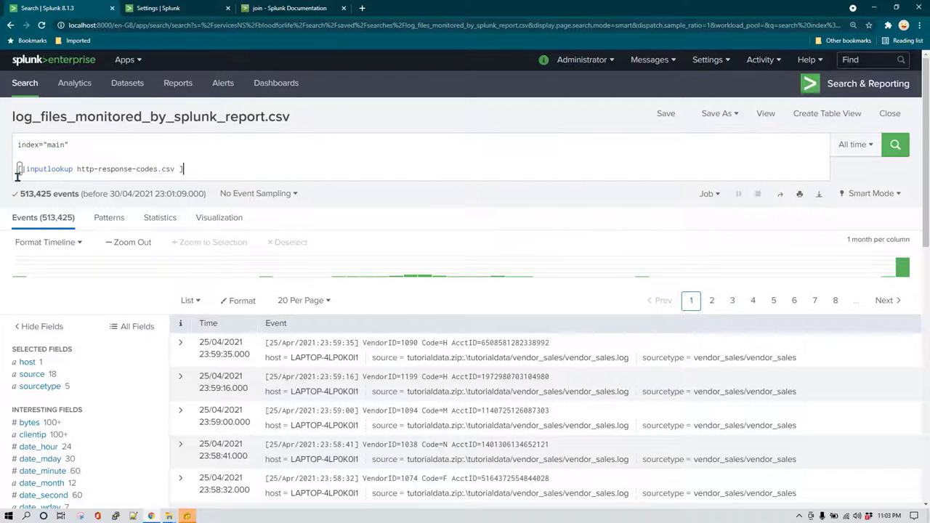
click(13, 176)
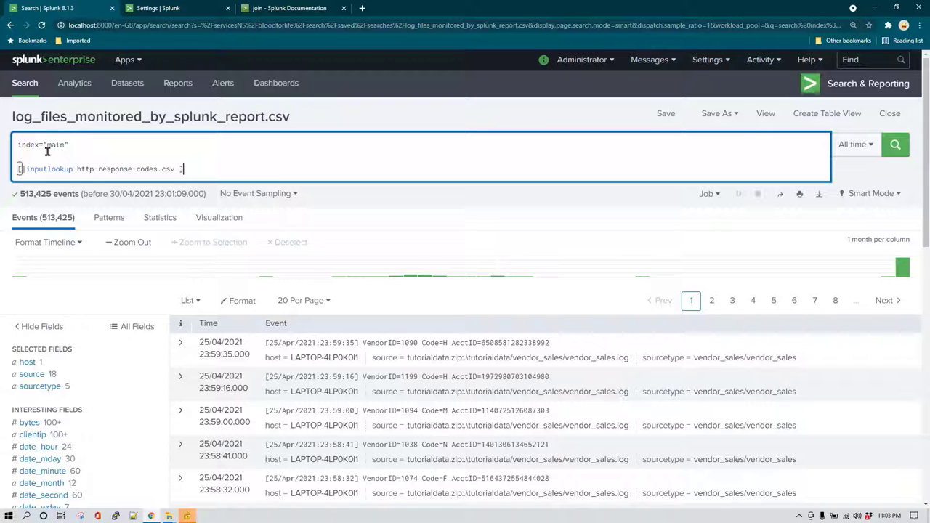
Scroll the join documentation down past Syntax to the type argument and its join diagram.
click(281, 8)
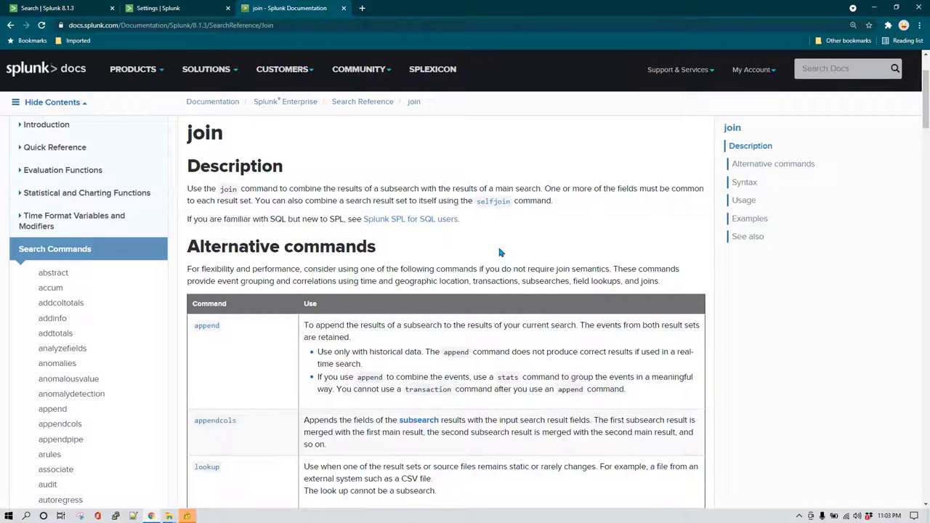
scroll(499, 252, down, 7)
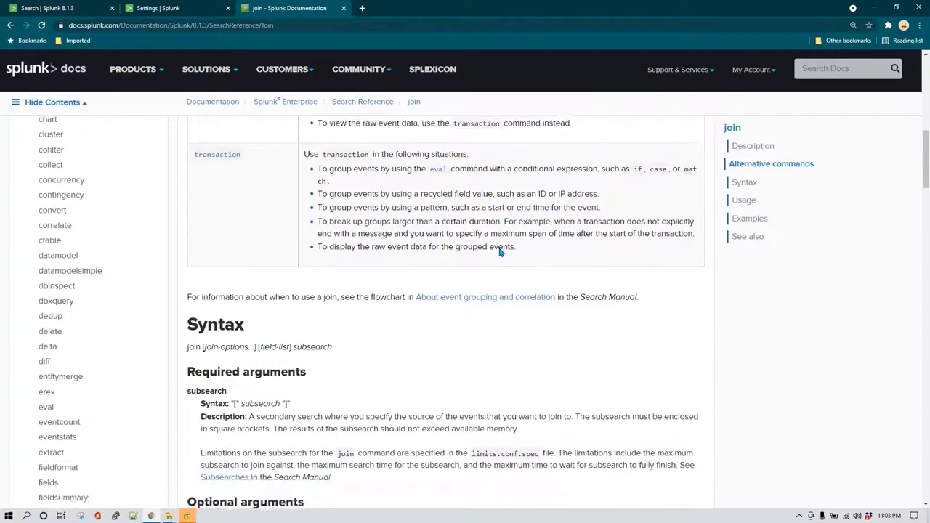
scroll(500, 252, down, 8)
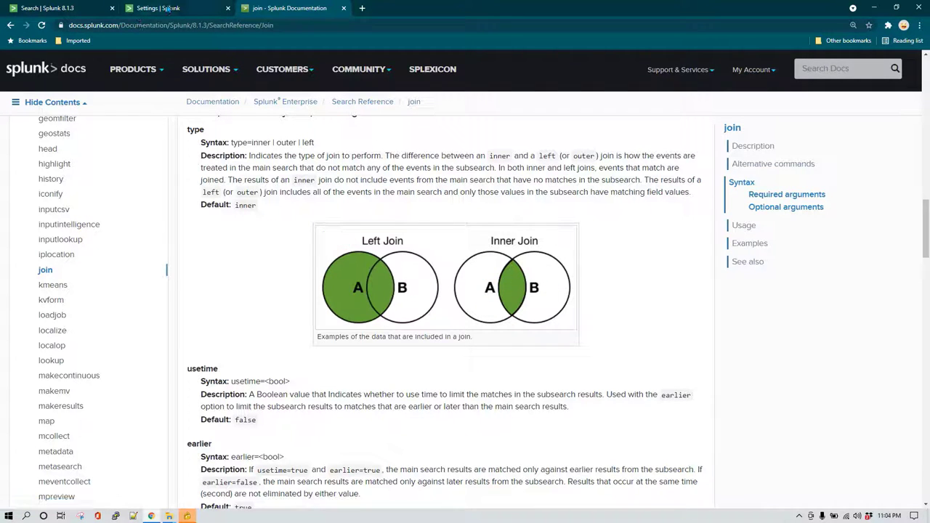
Replace the inputlookup line with | top status and run it, listing nine status codes.
click(80, 9)
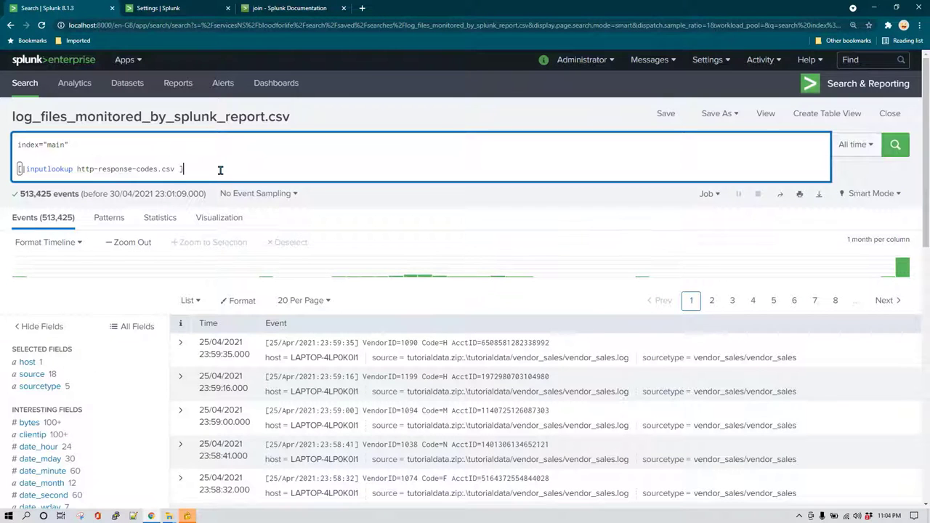
drag(221, 169, 68, 160)
key(BackSpace)
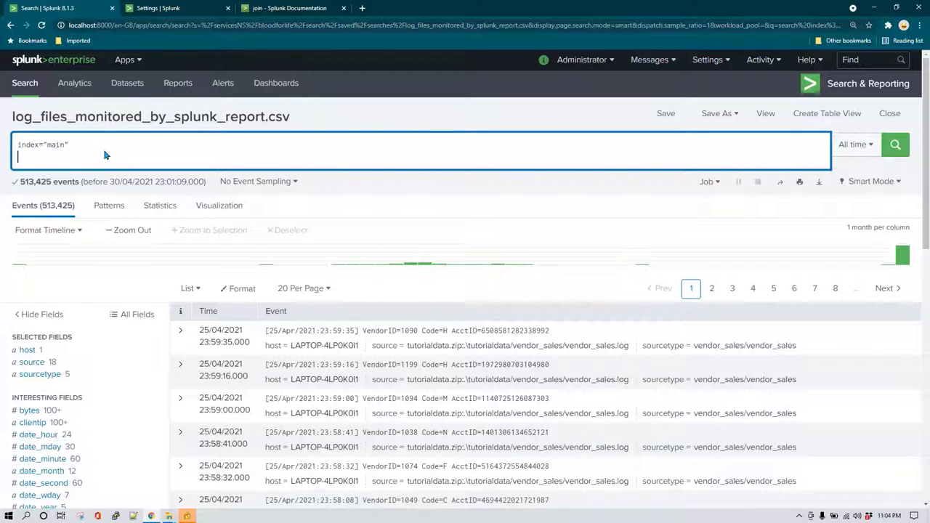
text(|)
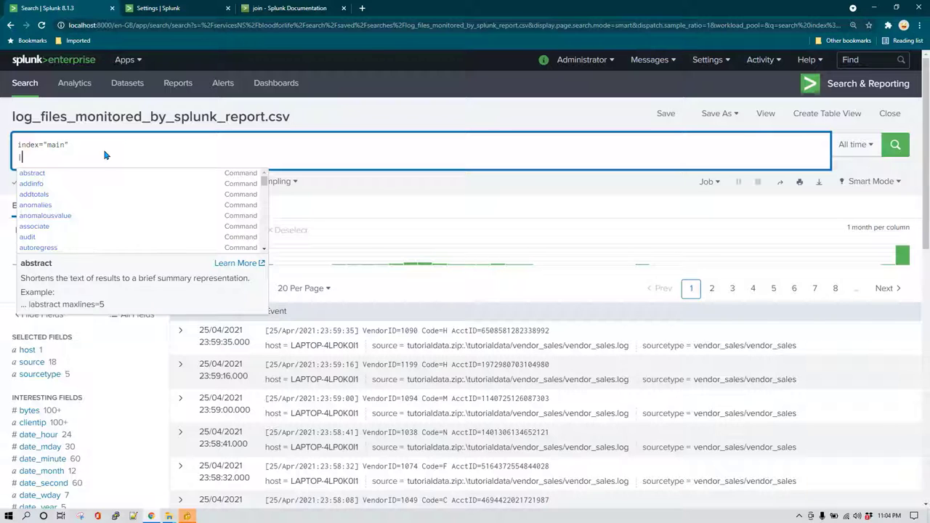
text(top status)
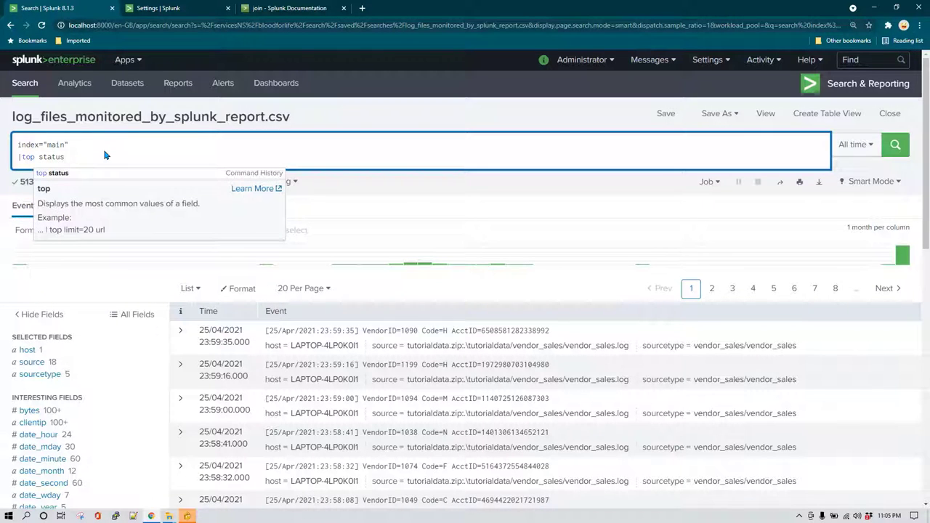
key(Return)
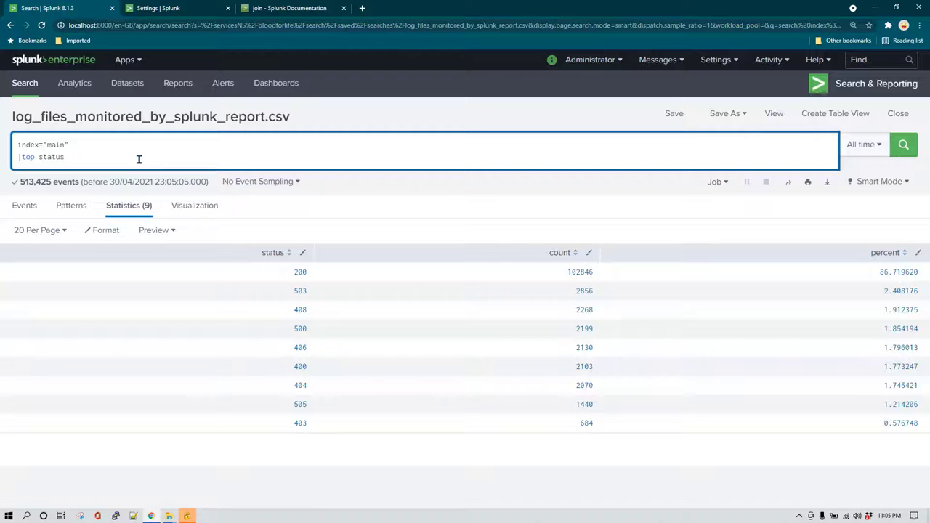
key(shift+Return)
Copy the http-response-codes.csv file name from the lookup table files list.
text(|)
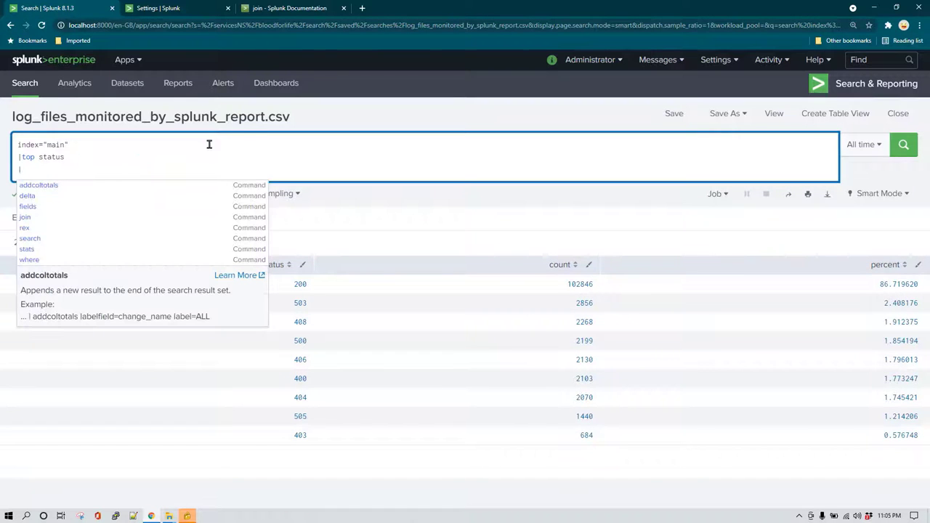
key(Escape)
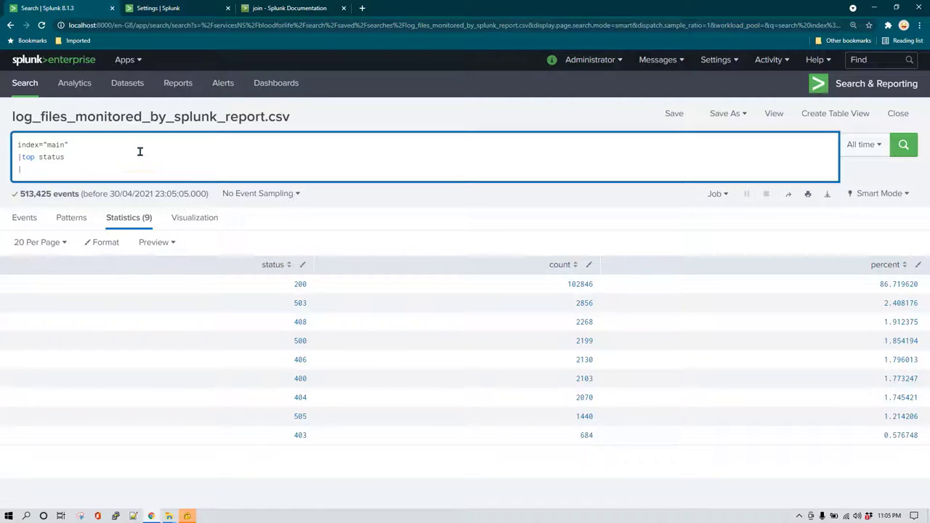
key(ctrl+Tab)
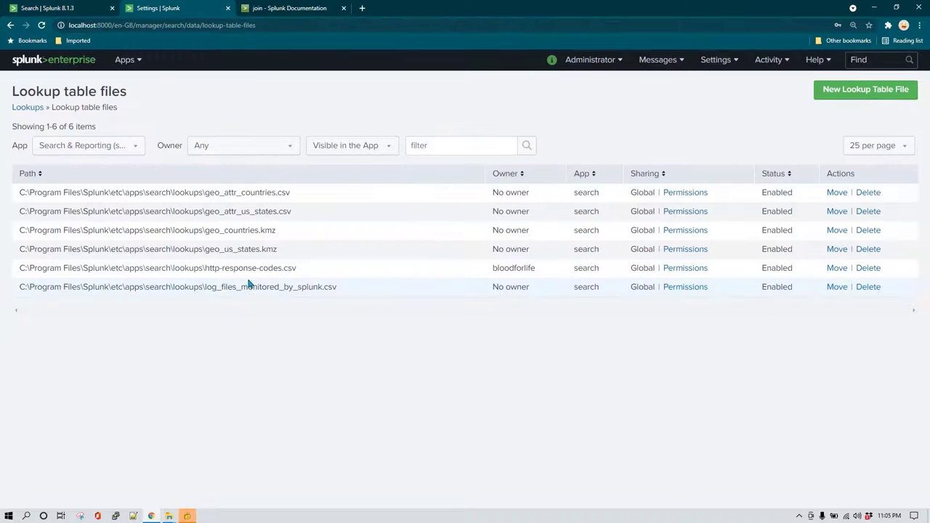
drag(205, 268, 322, 271)
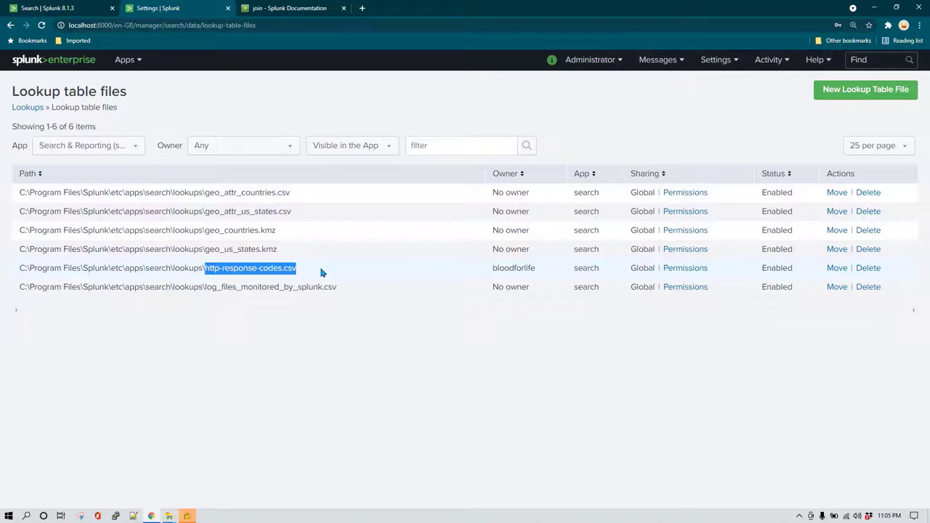
key(ctrl+shift+Tab)
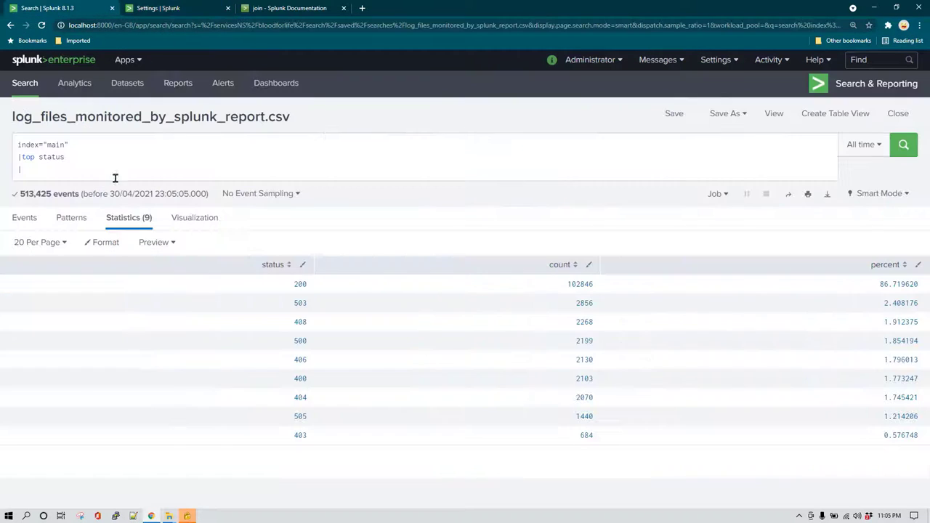
Build the third line [|inputlookup http-response-codes.csv] and open a blank line above it.
text([)
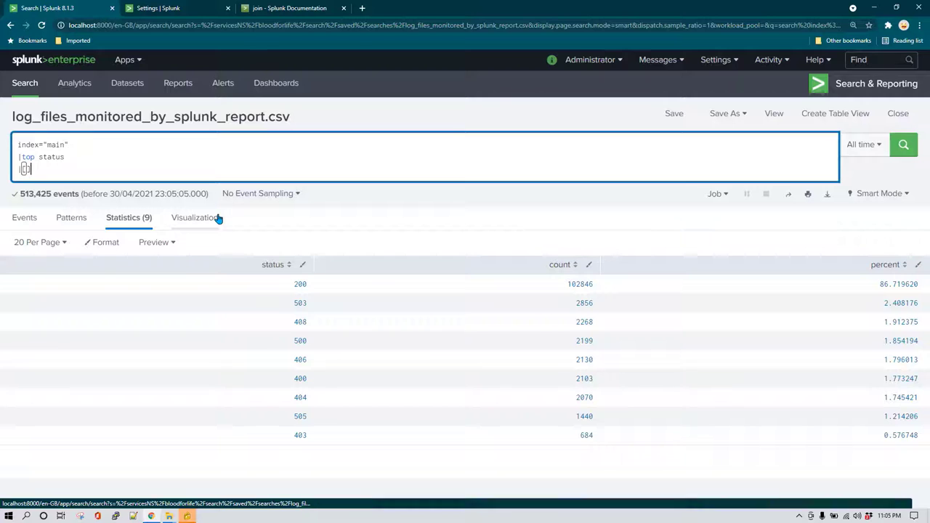
key(BackSpace)
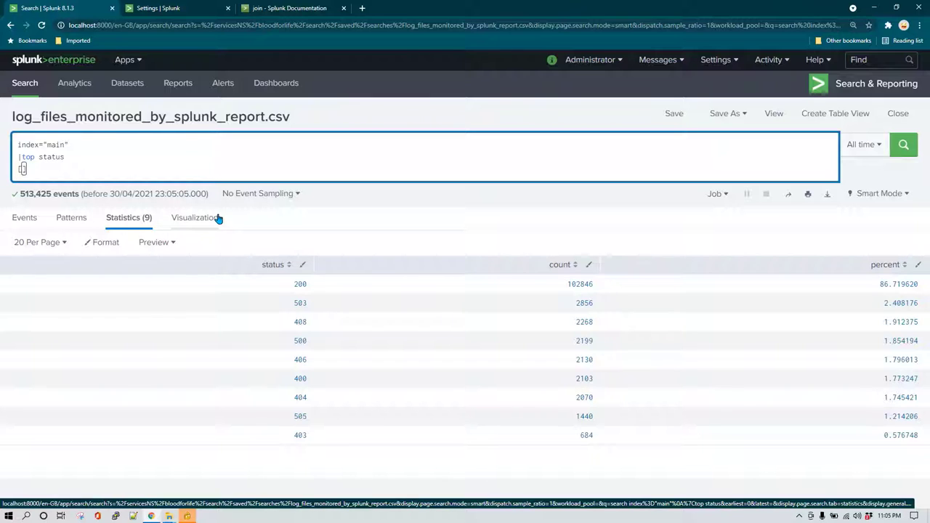
text(|http-response-codes.csv)
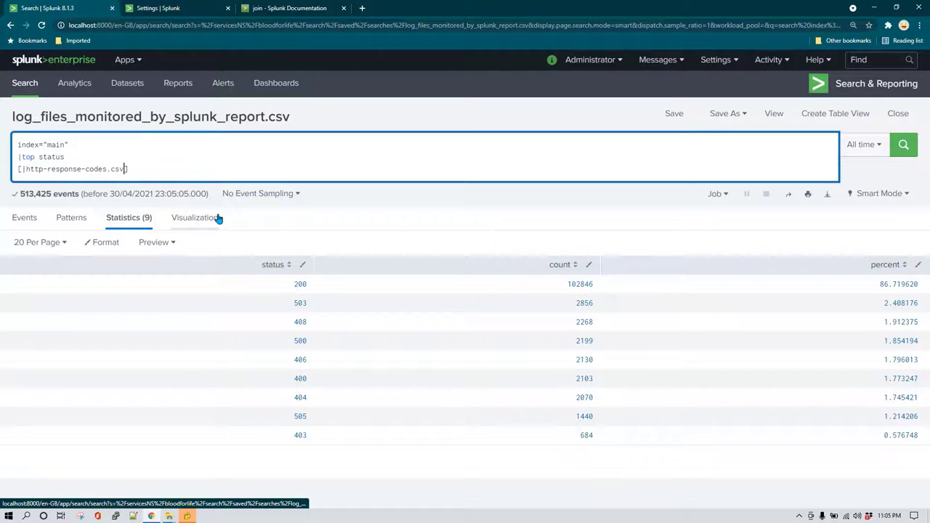
key(Right)
key(Right)
text(inpu)
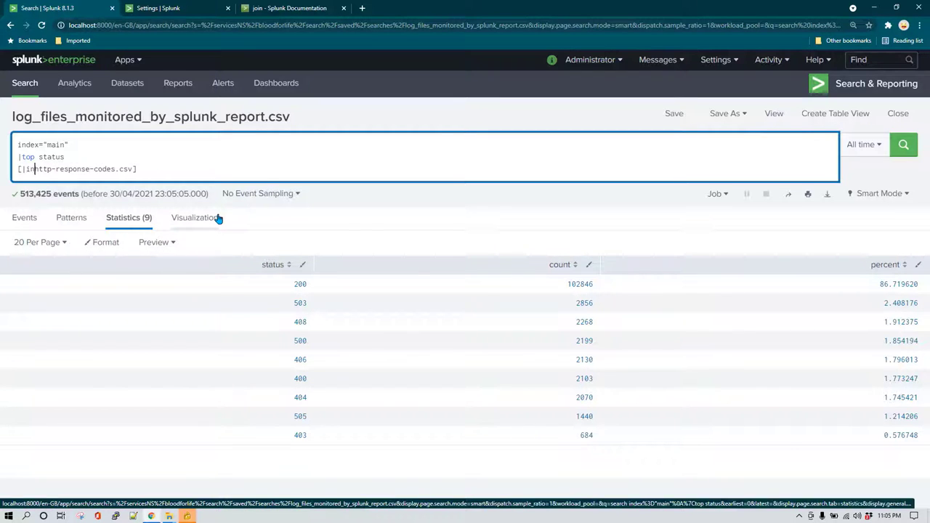
text(tlookup)
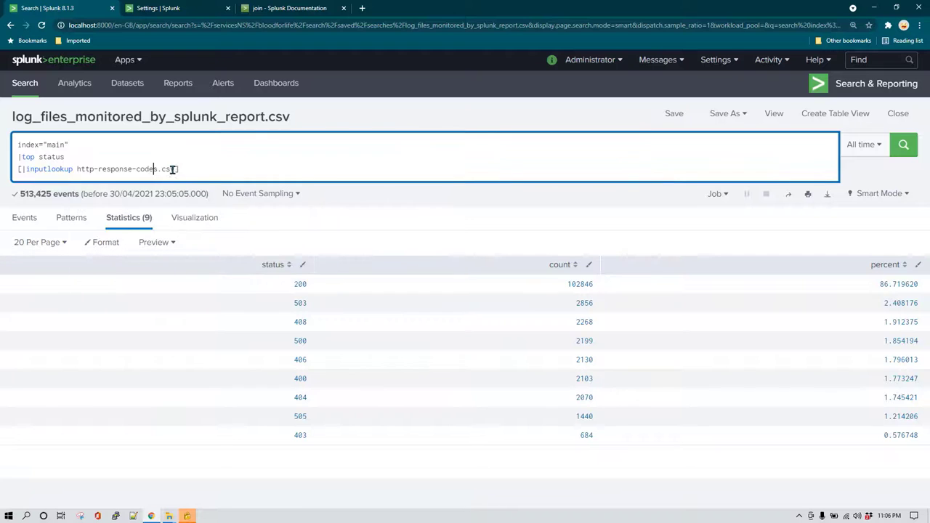
click(179, 169)
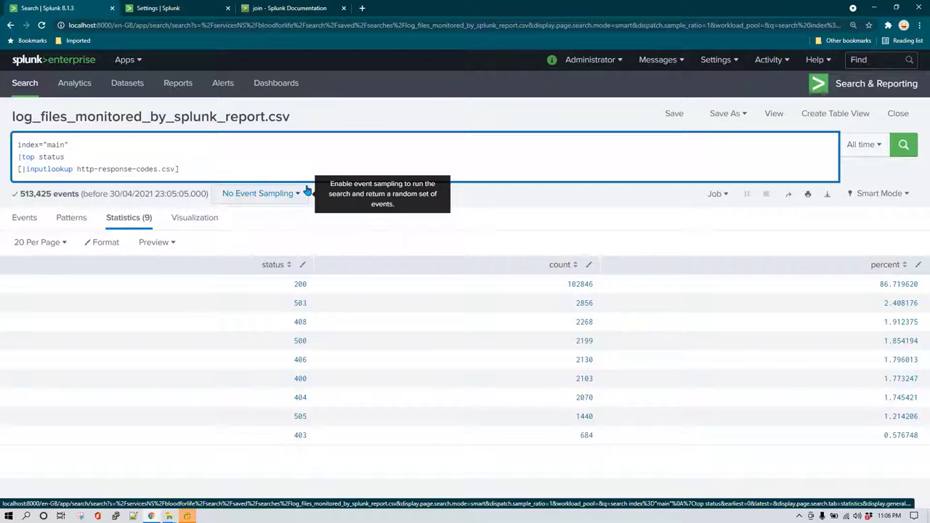
key(Return)
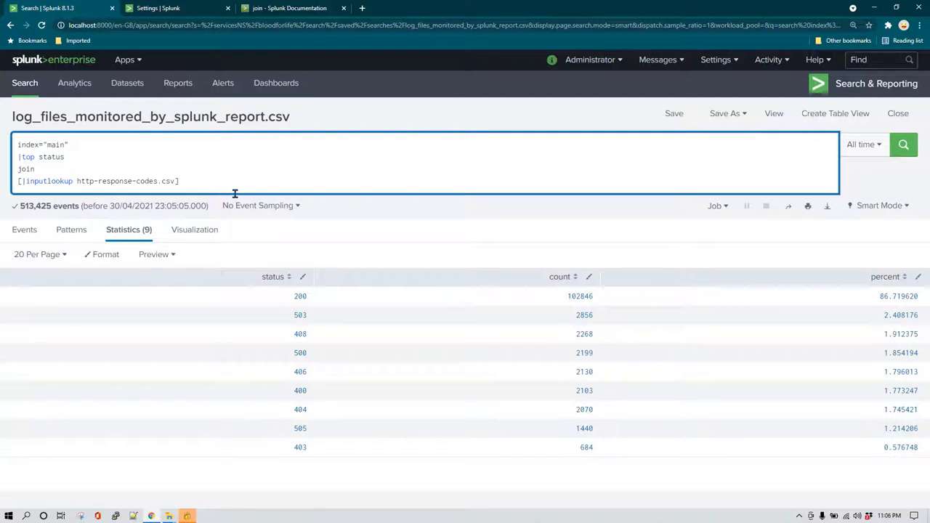
Pipe the results into join with the lookup subsearch and run it, adding description and name.
text(|)
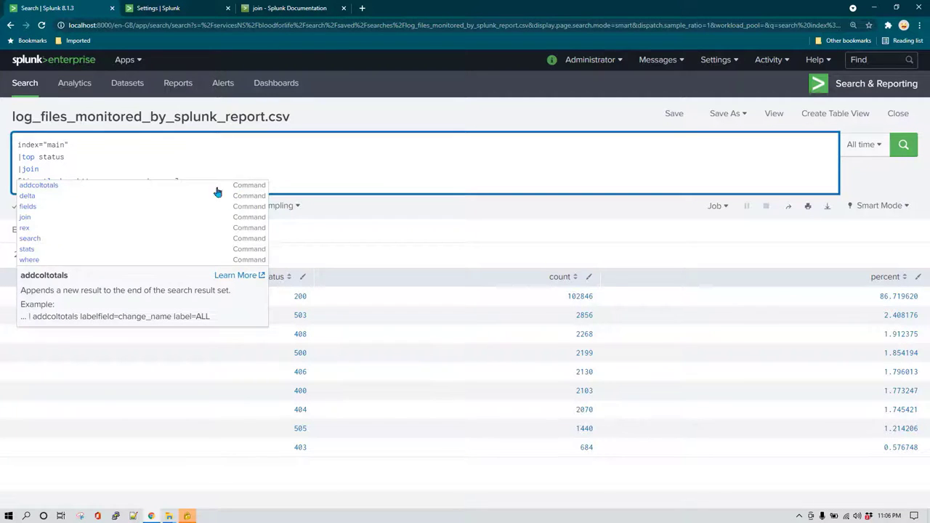
click(92, 164)
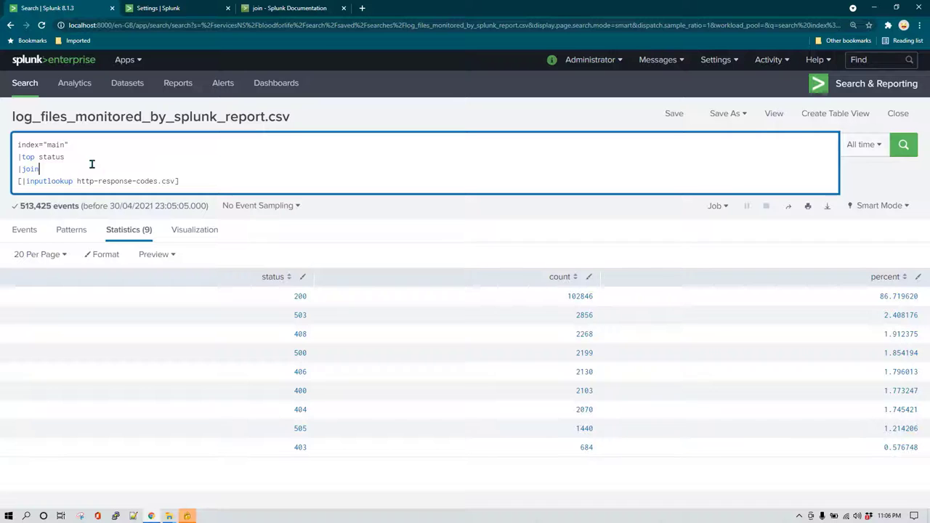
click(903, 145)
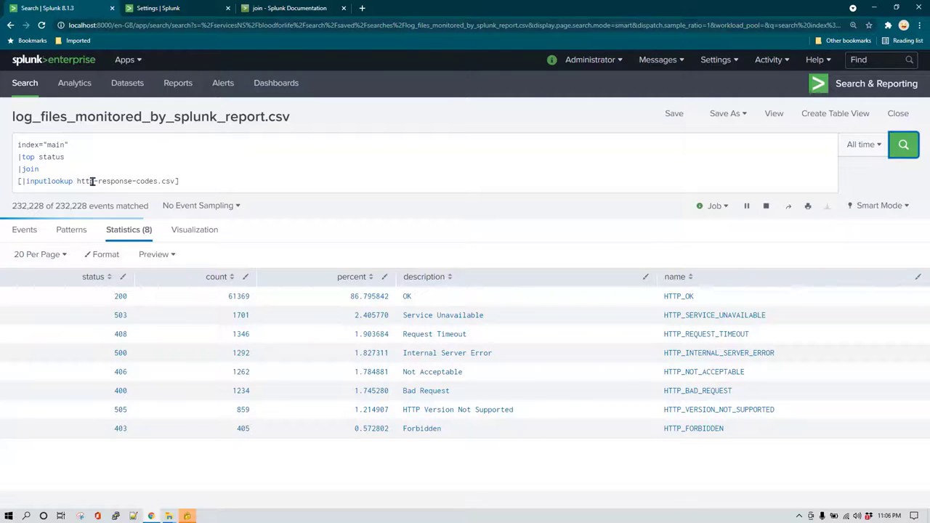
drag(90, 181, 43, 168)
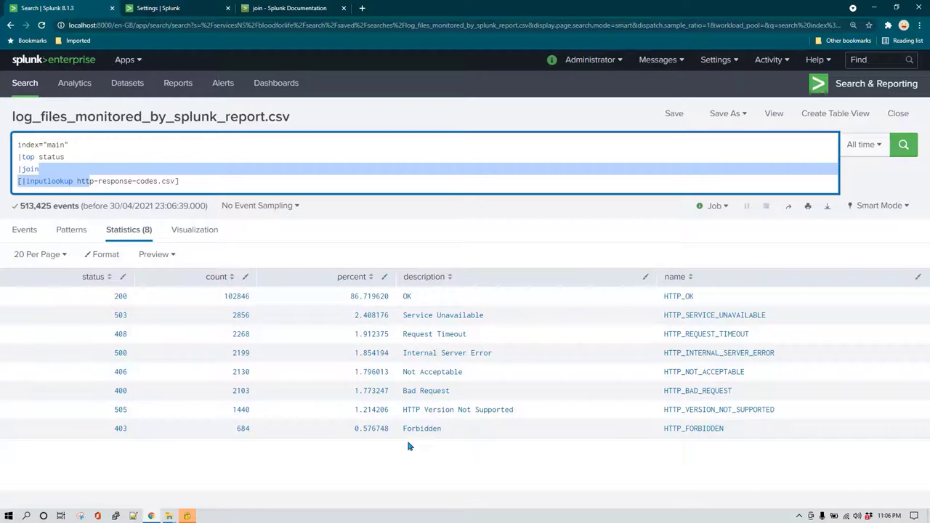
click(140, 181)
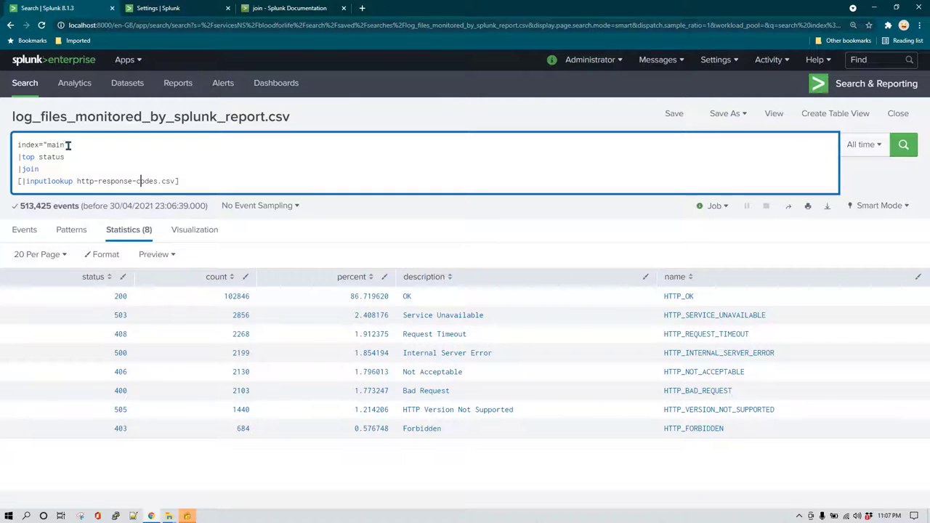
Run index="main" | top status in a new Search tab, reusing the first two query lines.
middle_click(24, 85)
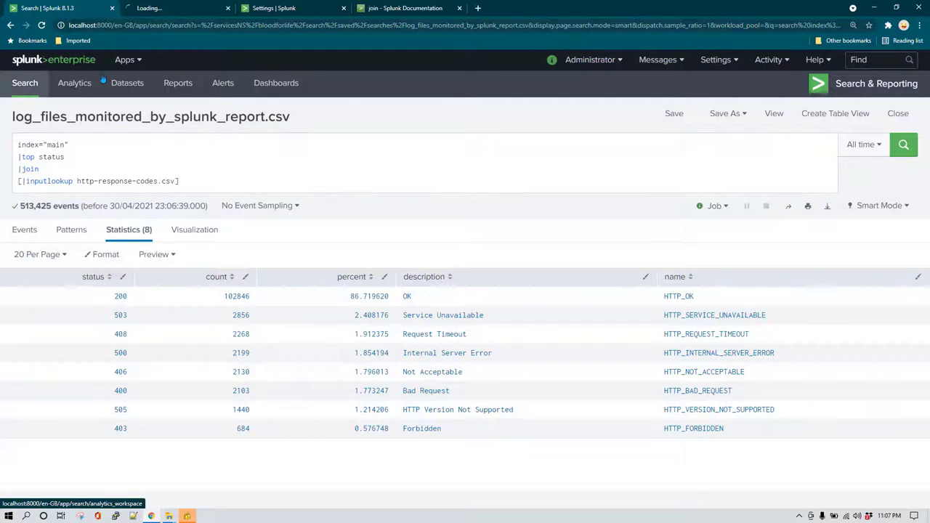
drag(76, 157, 9, 144)
key(ctrl+c)
key(ctrl+Tab)
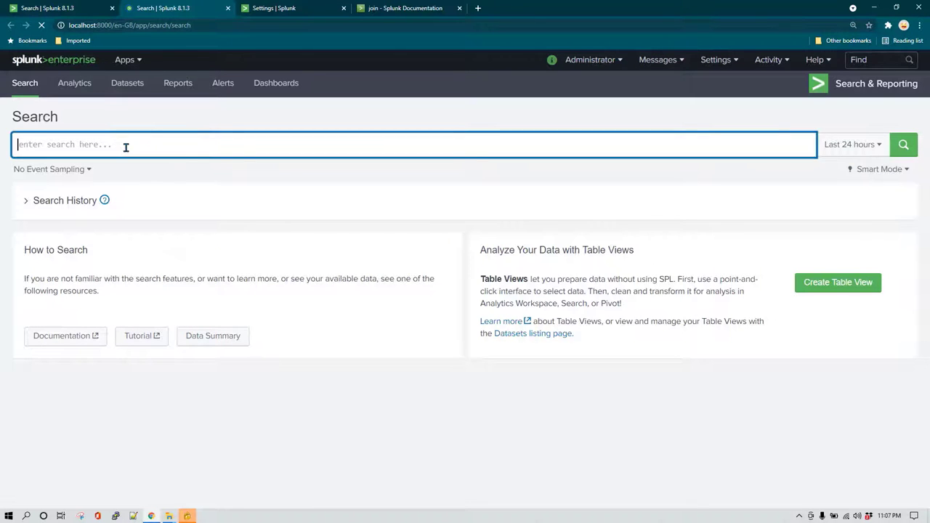
key(ctrl+v)
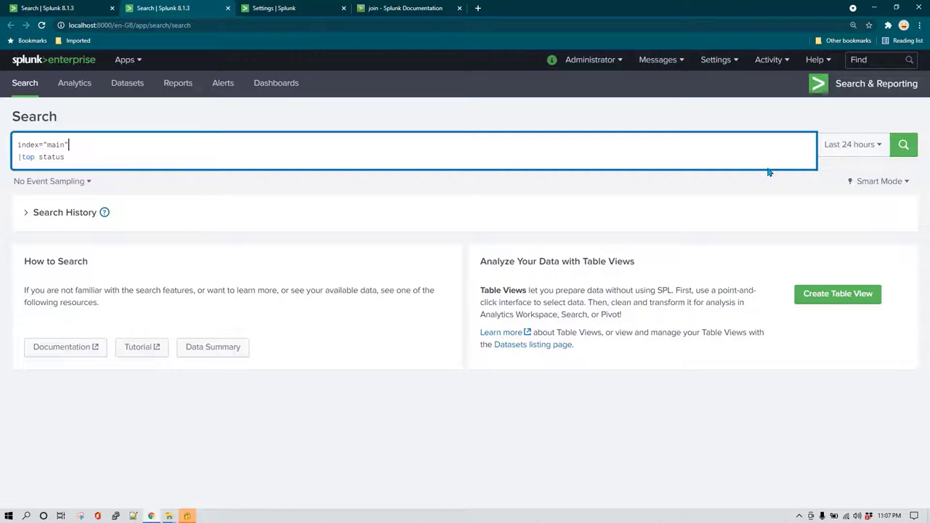
click(901, 151)
Set the time range to All time, then return to the join-type diagrams in the documentation.
click(855, 147)
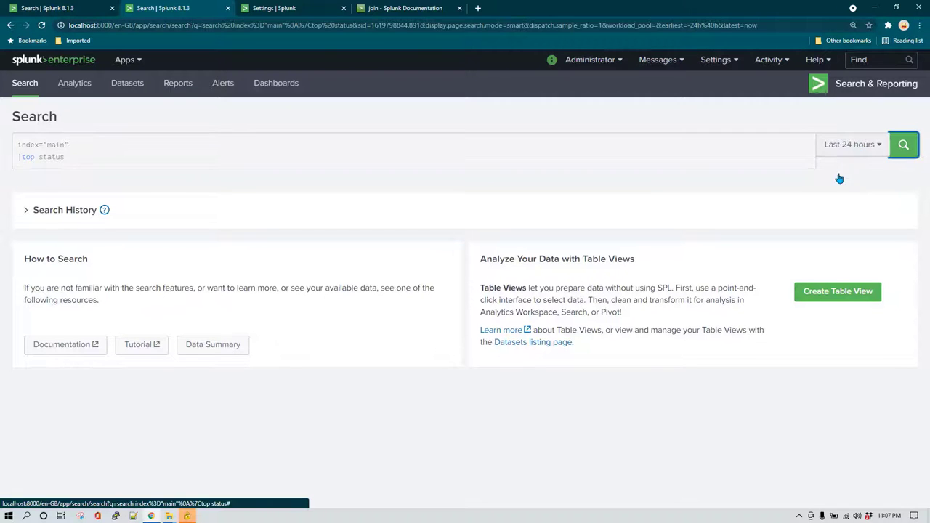
click(821, 212)
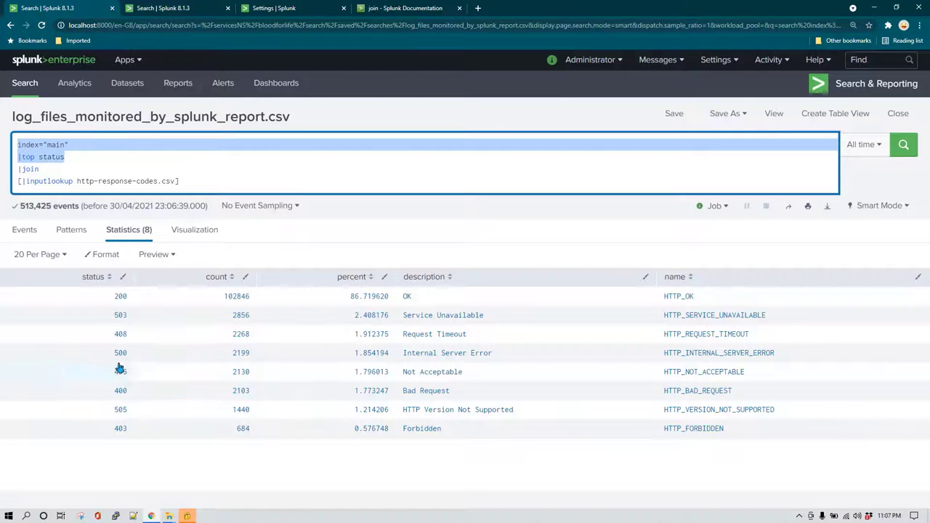
click(195, 183)
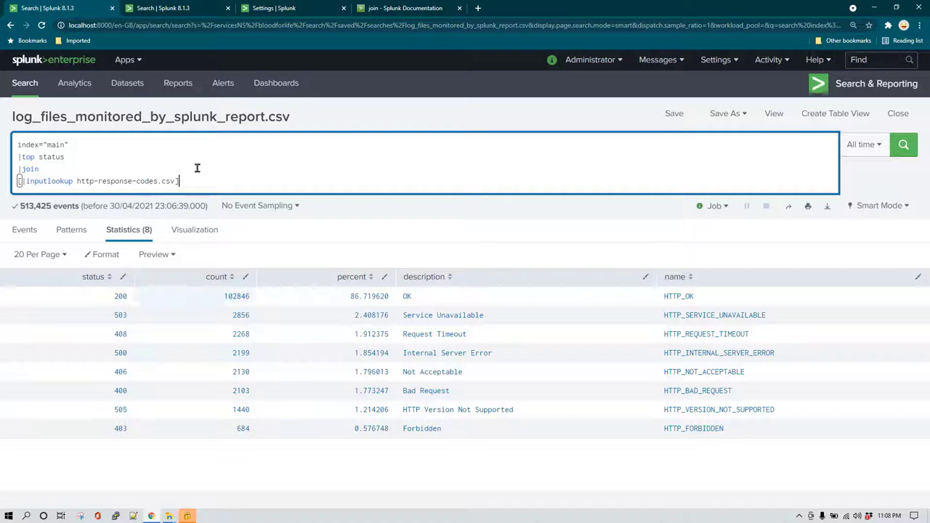
click(390, 7)
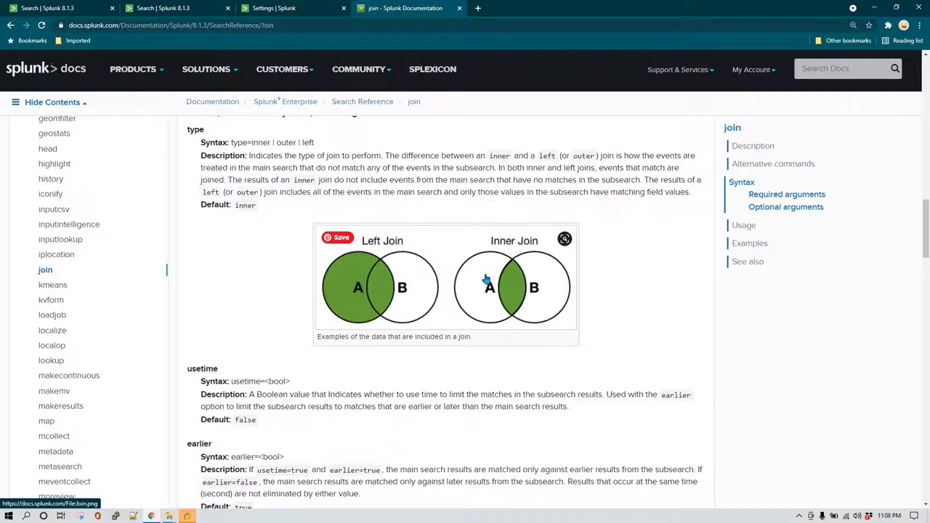
Compare the top status and join search results against the documented join types.
click(192, 7)
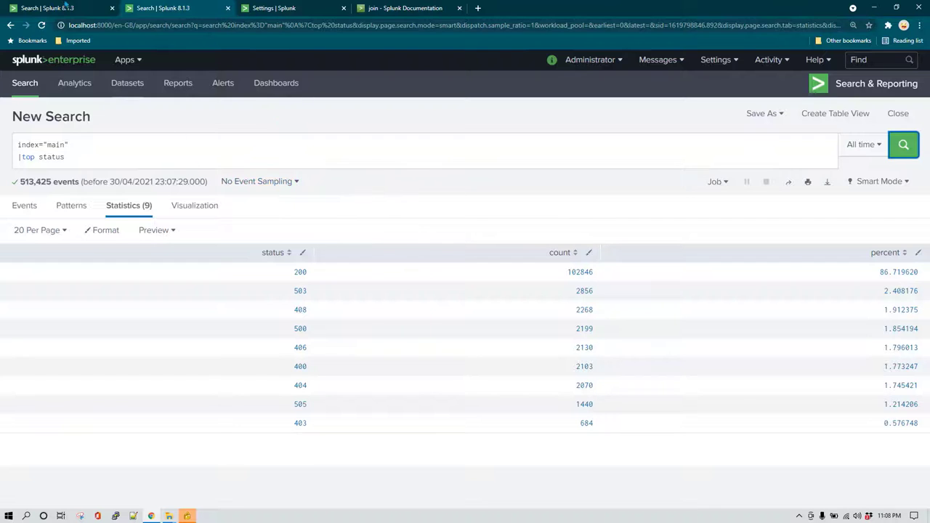
click(64, 7)
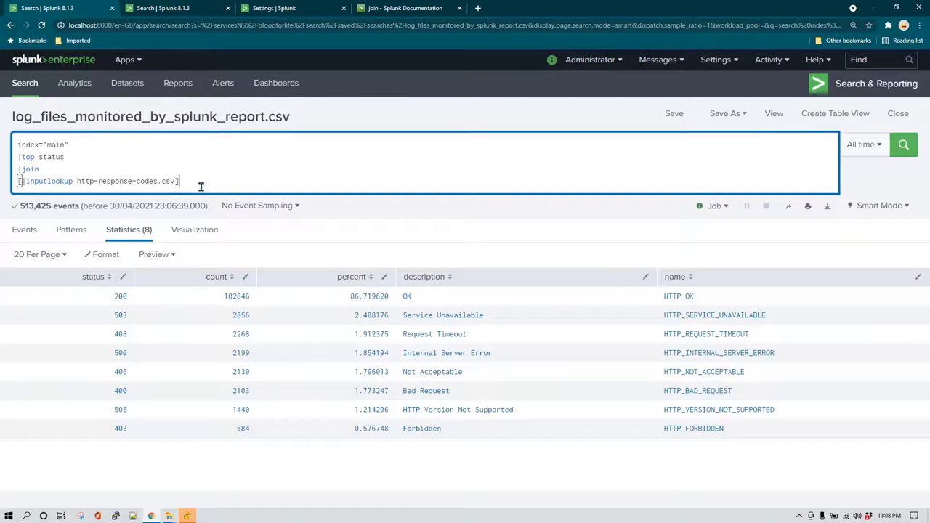
drag(178, 181, 17, 181)
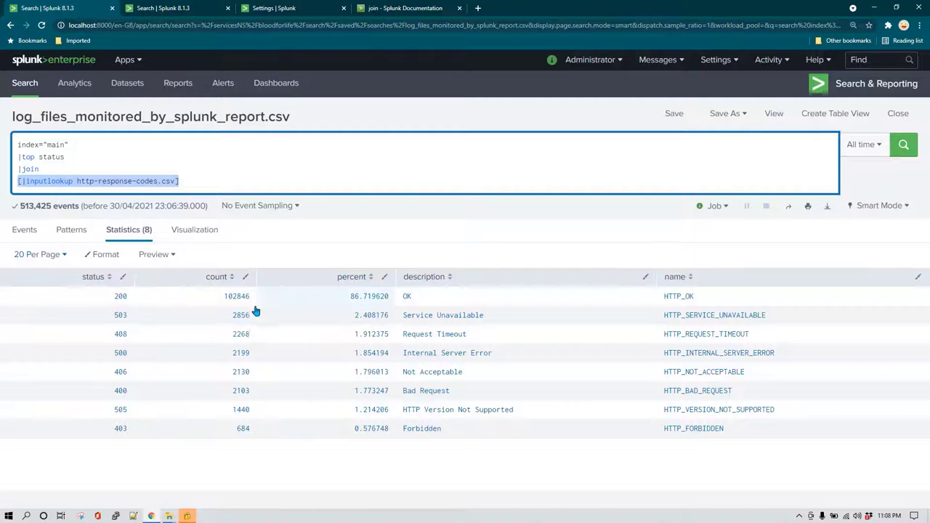
click(204, 181)
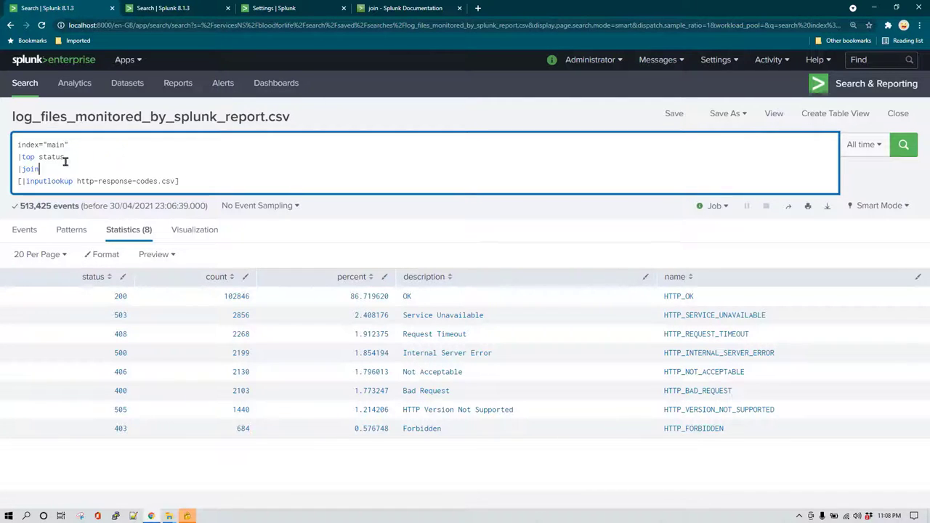
click(139, 170)
click(407, 8)
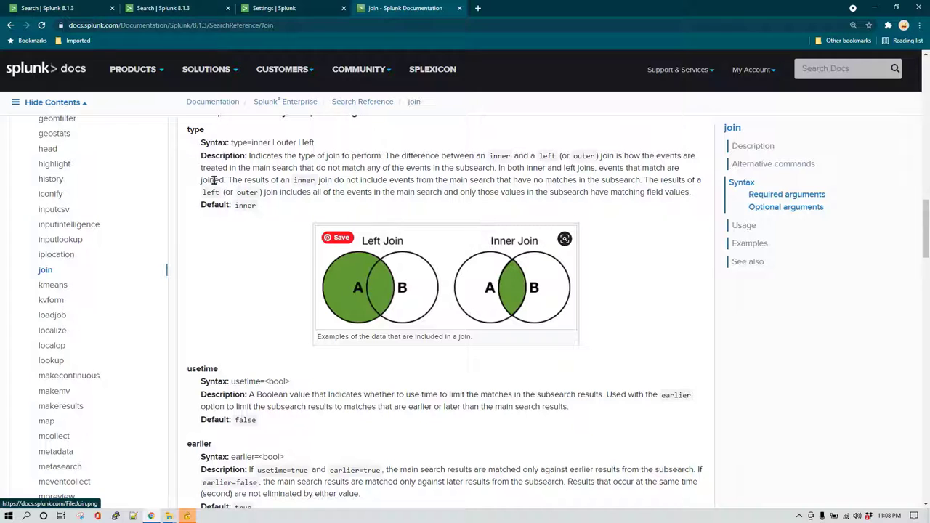
click(87, 6)
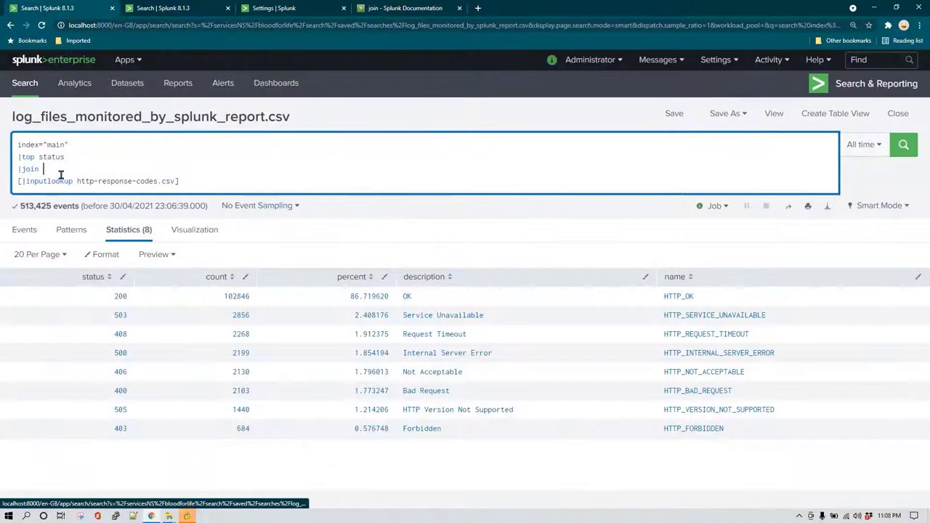
Change the join to type=left and rerun, showing all 9 codes with 404 blank.
text(typ)
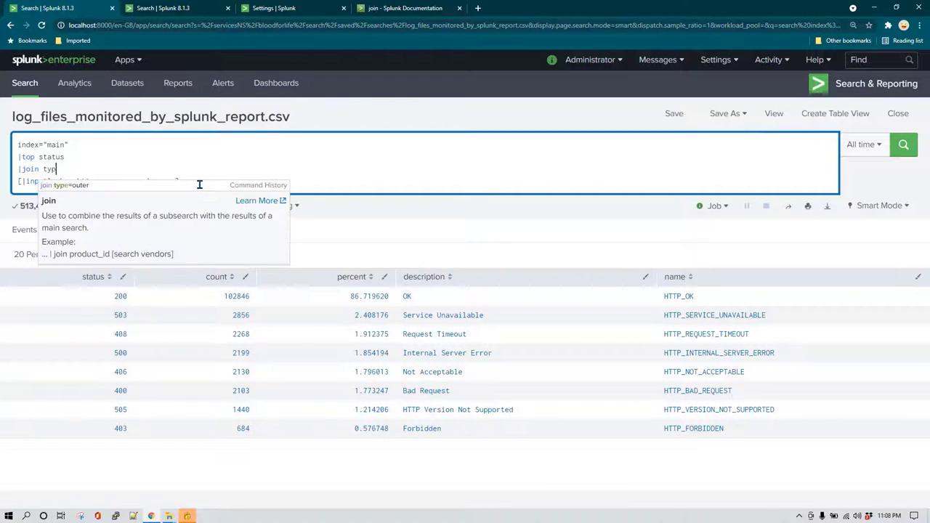
text(e=left)
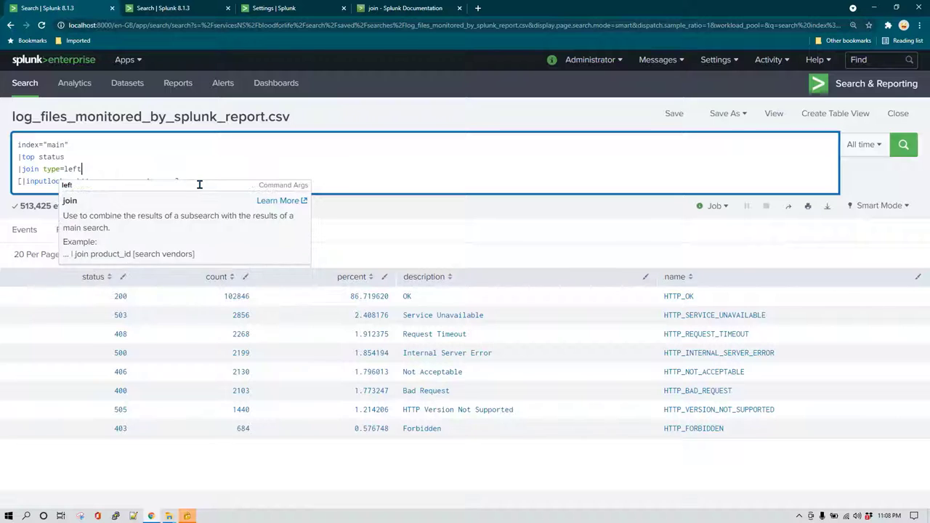
click(903, 145)
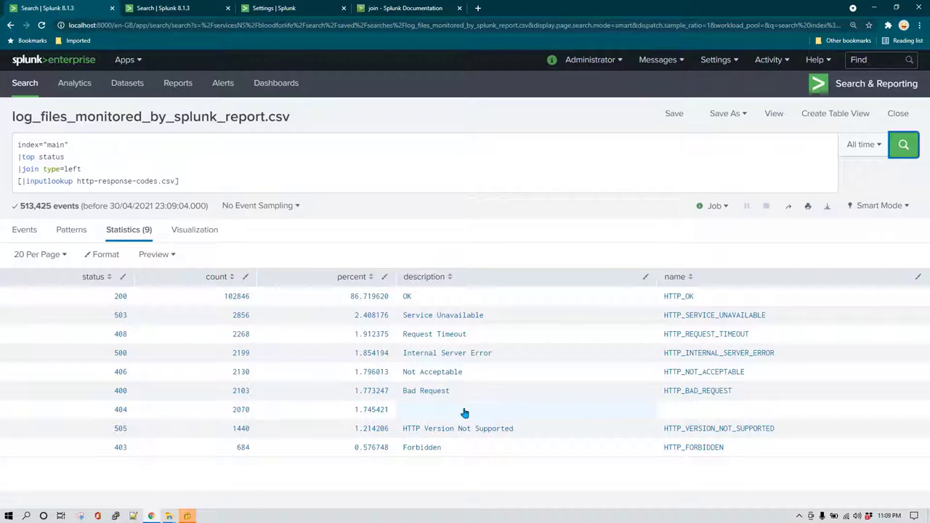
drag(192, 183, 10, 186)
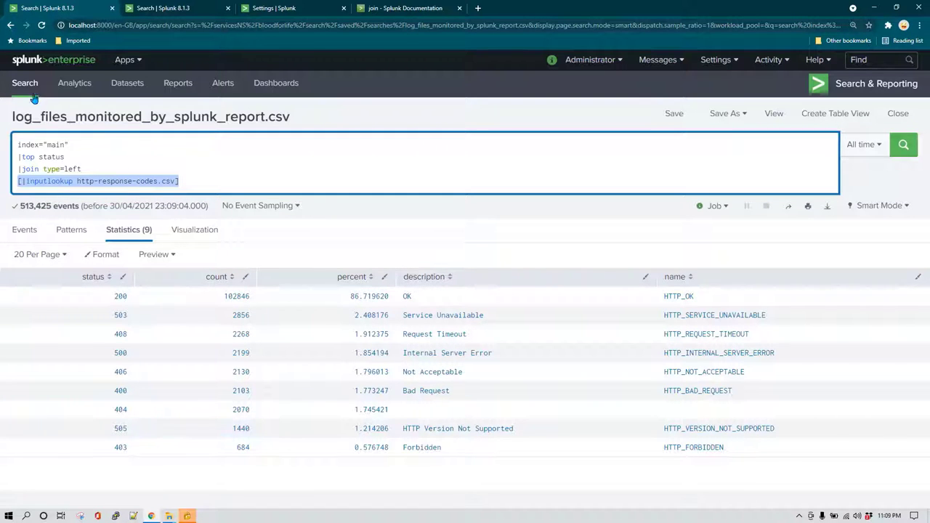
Page through all 39 rows of http-response-codes.csv in a new tab, confirming 404 is missing.
middle_click(26, 84)
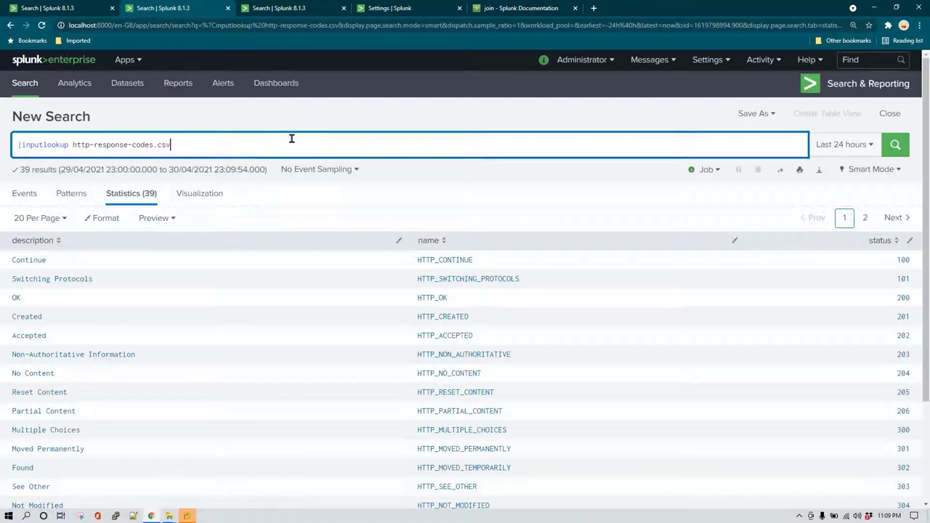
scroll(731, 303, down, 3)
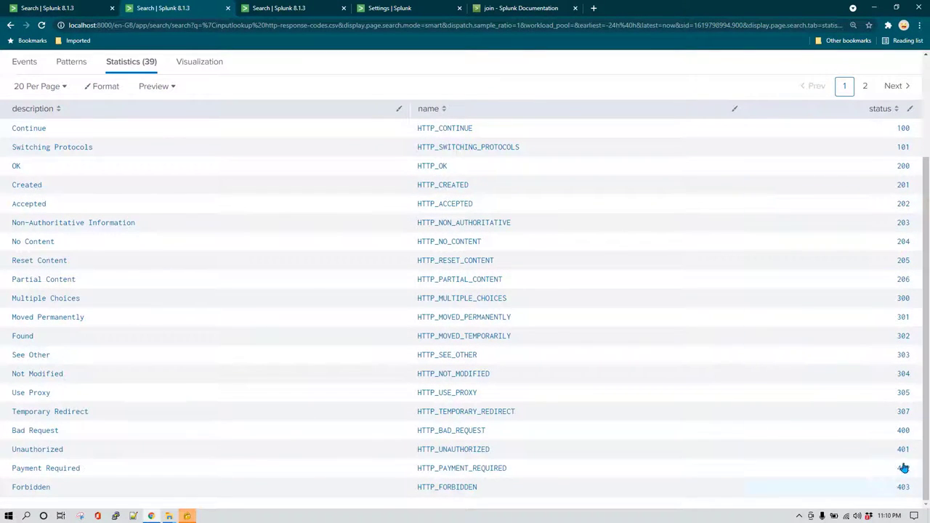
scroll(899, 476, up, 3)
click(893, 219)
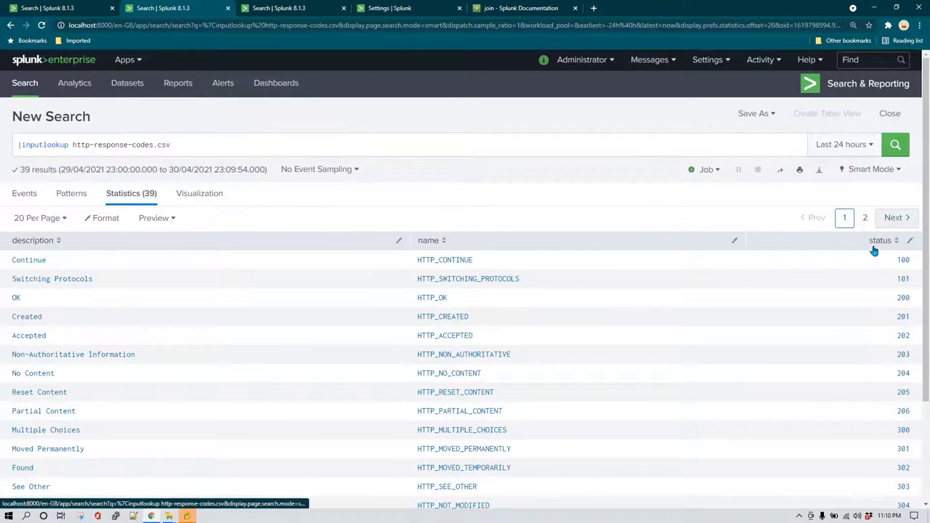
scroll(906, 285, down, 2)
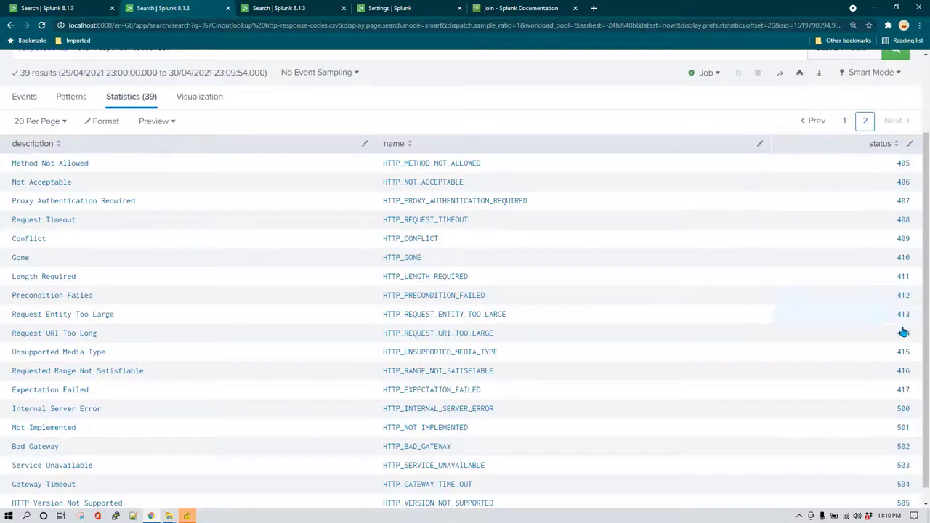
scroll(577, 328, up, 3)
click(80, 8)
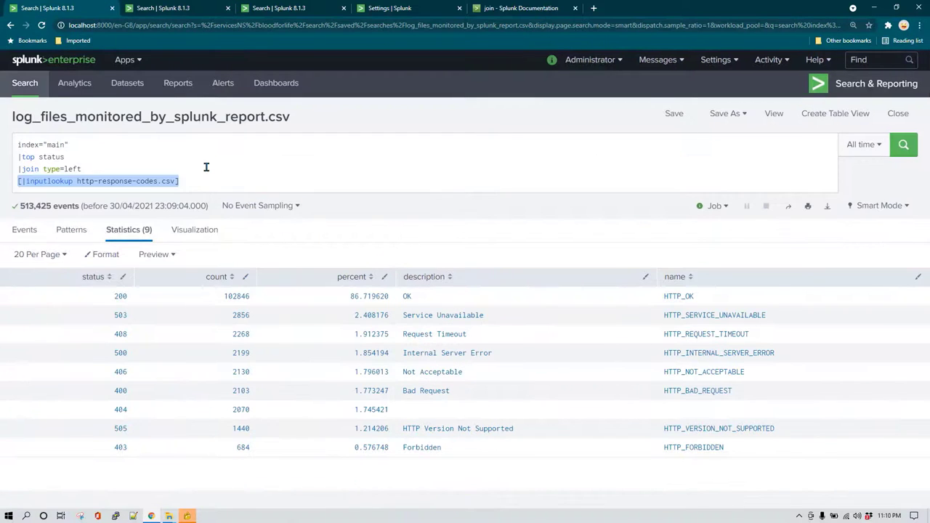
Change the status search's join from type=left to type=outer and run it.
click(234, 175)
click(508, 7)
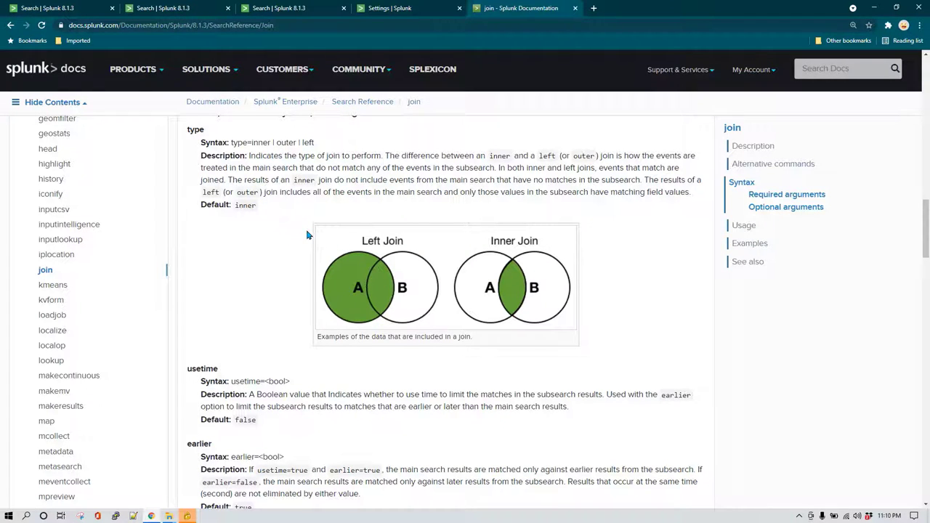
click(76, 8)
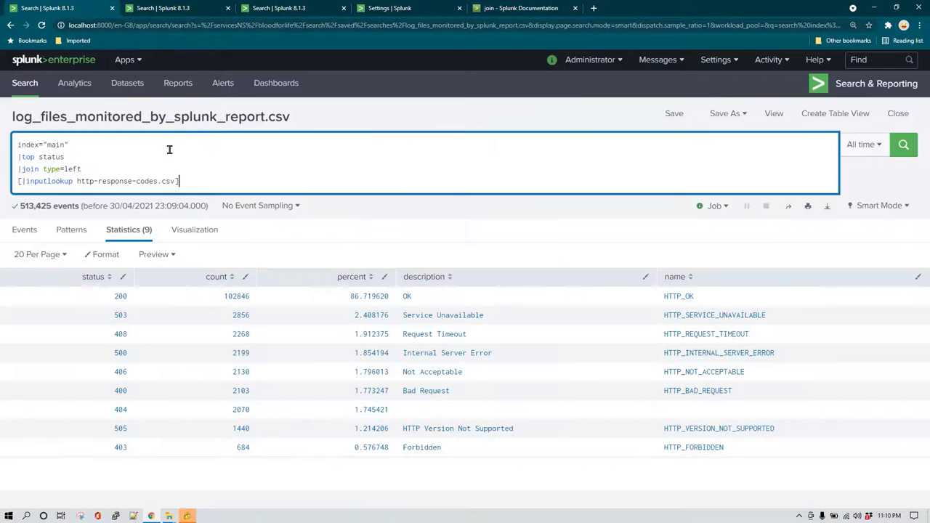
double_click(72, 168)
text(outer)
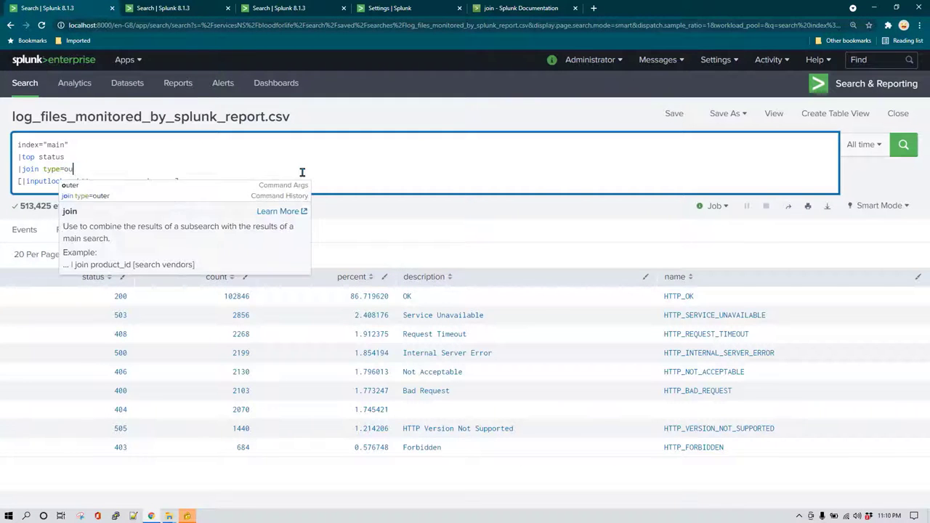
key(Return)
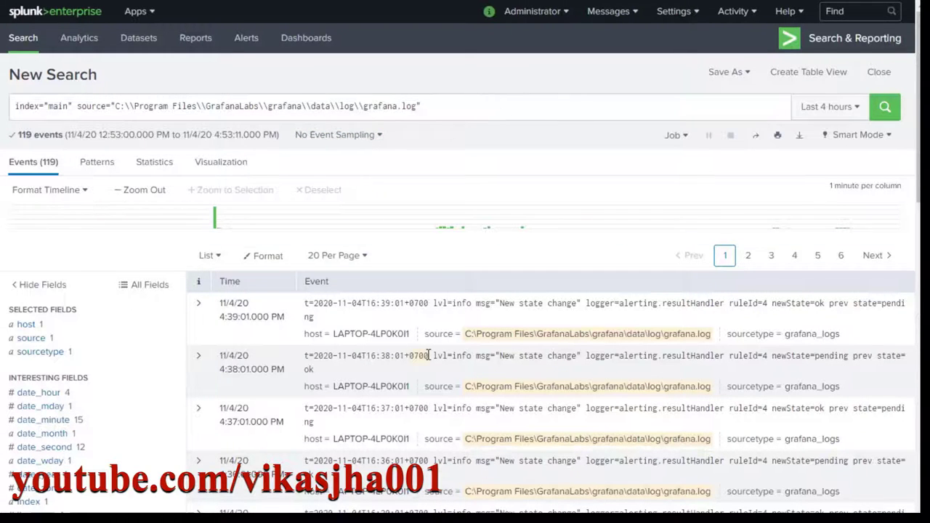
Append '|table _time lvl' on a new line of the Grafana log query and run it.
scroll(432, 356, down, 1)
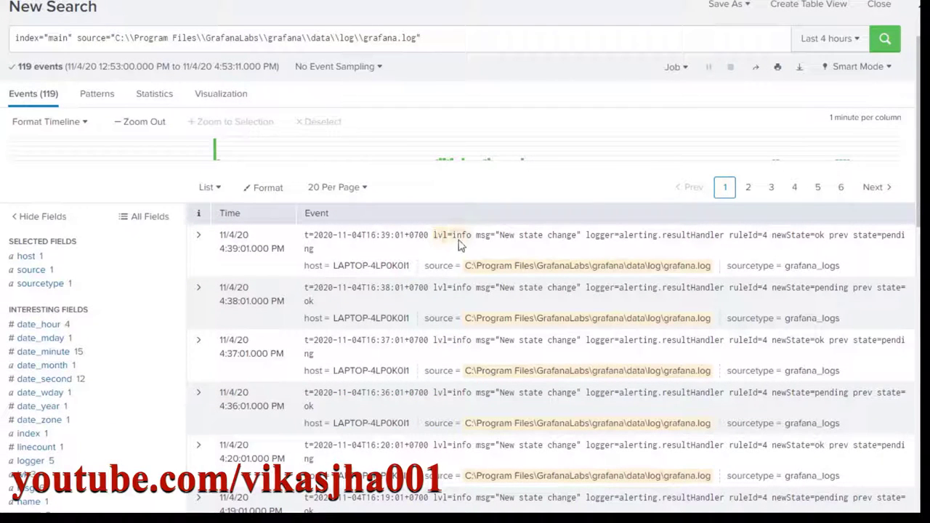
scroll(461, 327, down, 4)
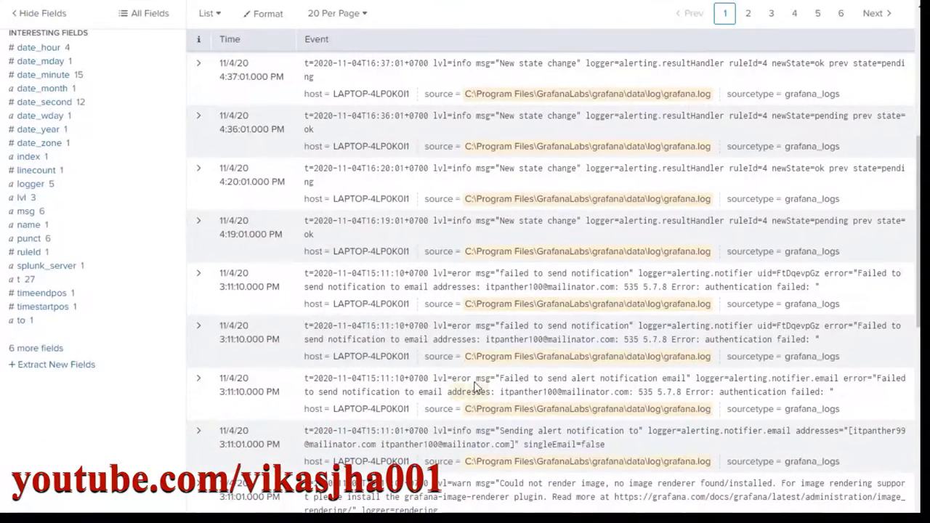
scroll(443, 341, up, 5)
click(445, 104)
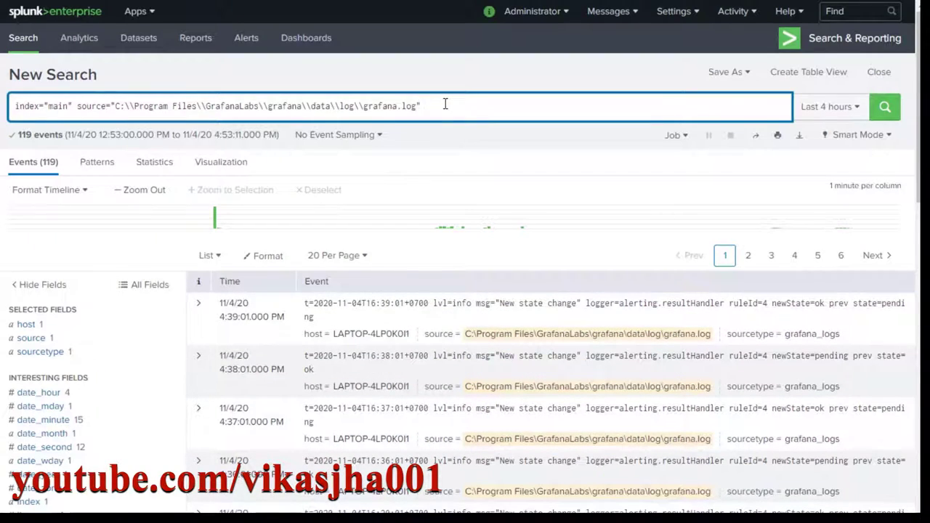
key(shift+Return)
text(|table )
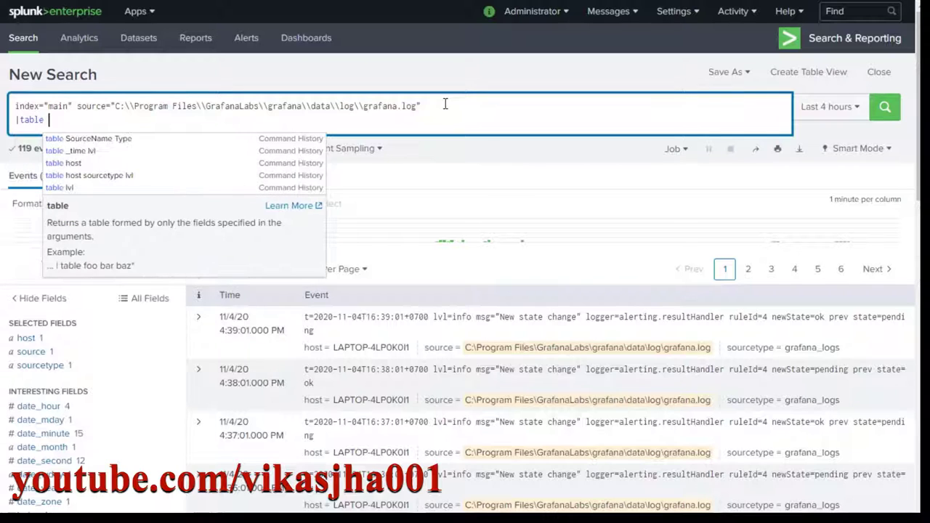
text(_time lvl)
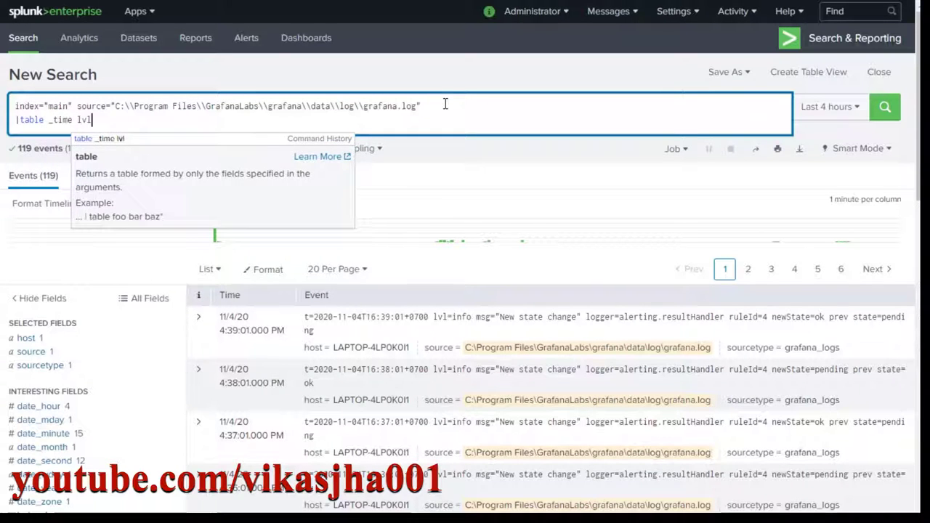
key(Return)
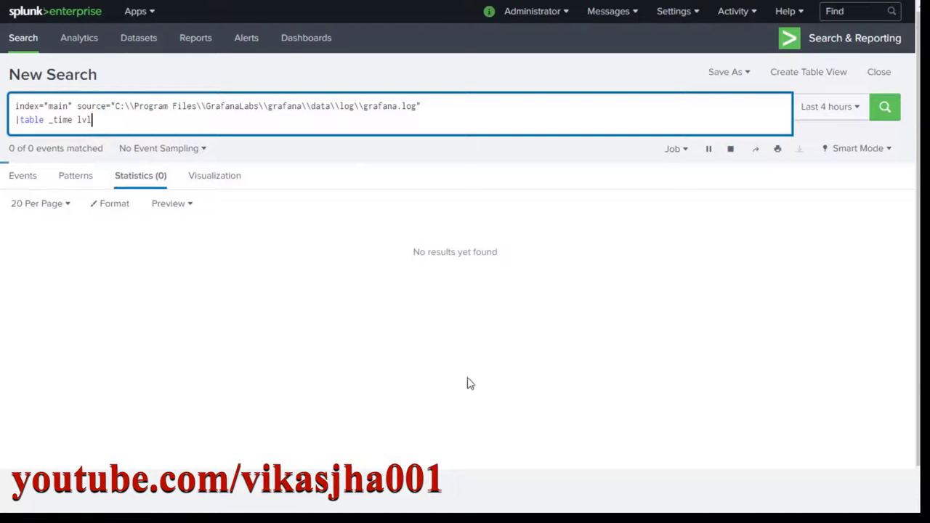
Page through the table results to page 4 showing info, eror and warn levels.
scroll(303, 348, down, 2)
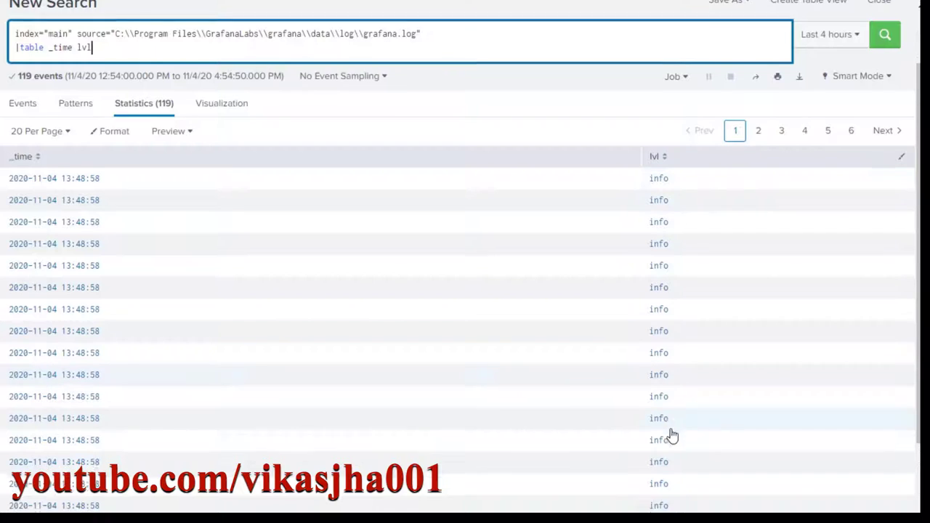
scroll(726, 291, down, 2)
scroll(770, 145, up, 3)
click(893, 178)
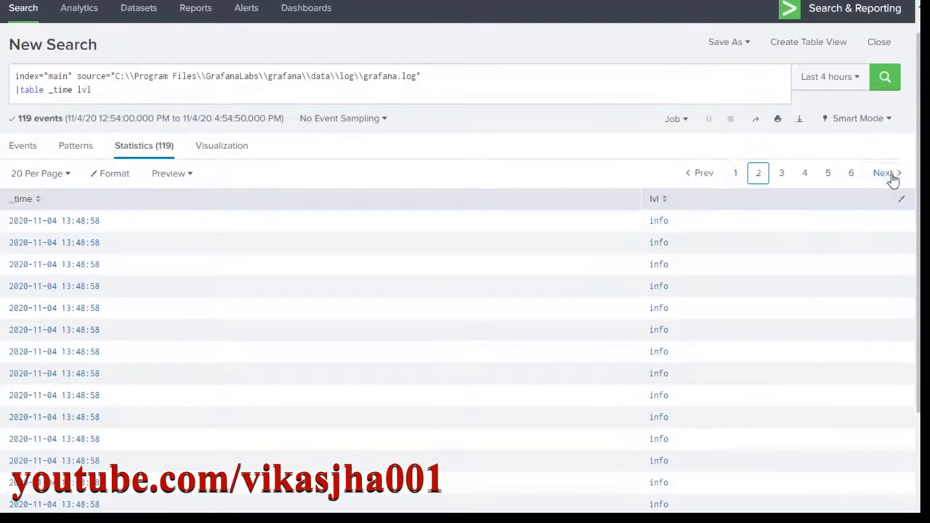
click(892, 179)
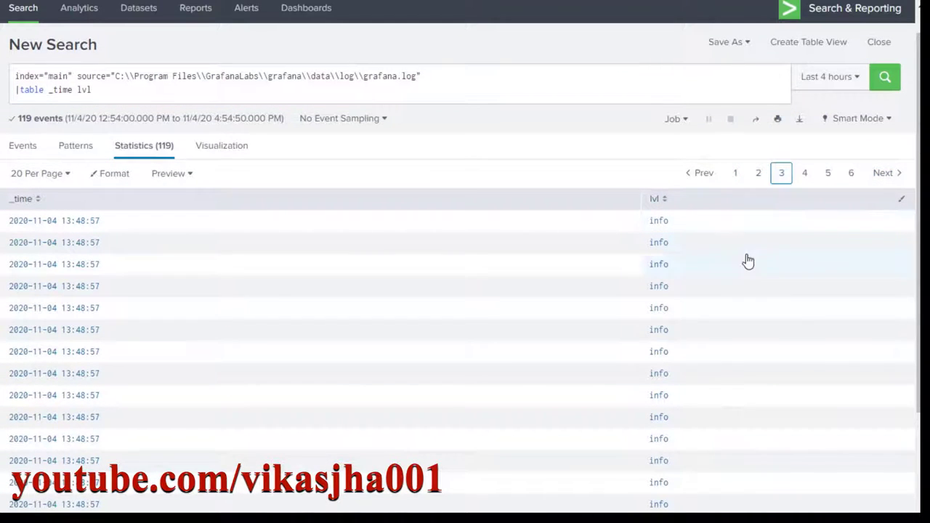
click(879, 173)
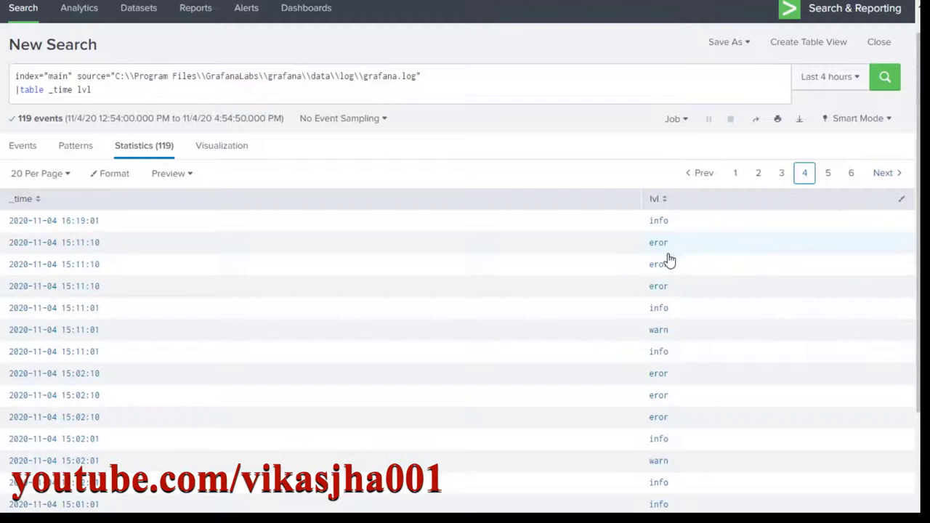
scroll(670, 254, down, 2)
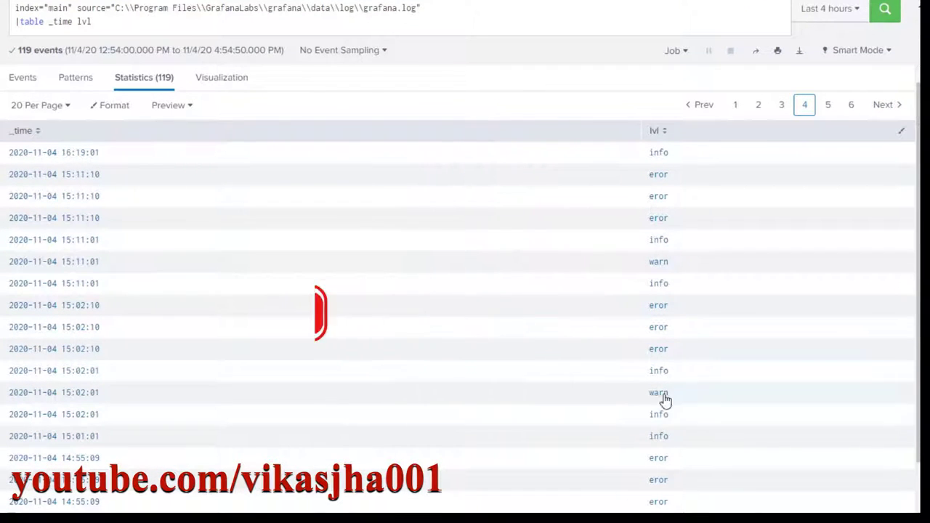
scroll(647, 374, up, 3)
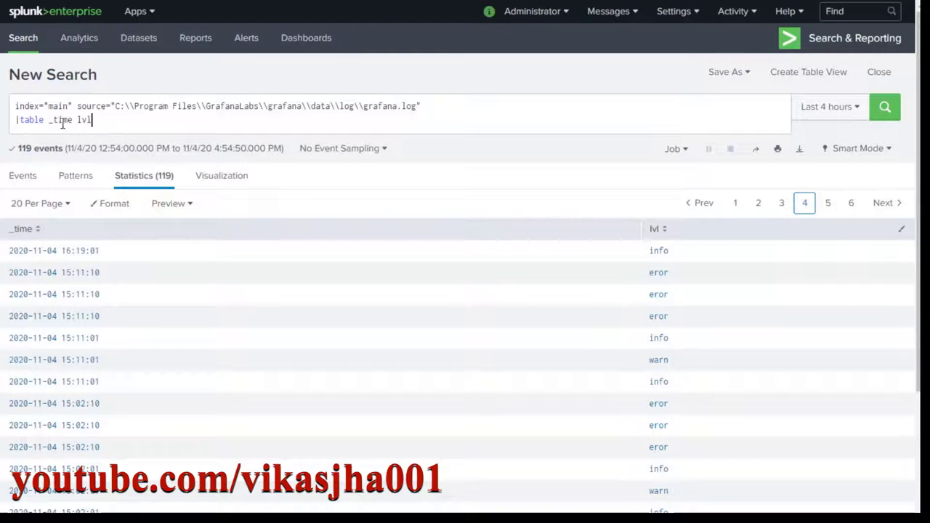
Replace the table command with 'timechart count(lvl)', run it, and add 'as Error_type'.
drag(92, 120, 20, 120)
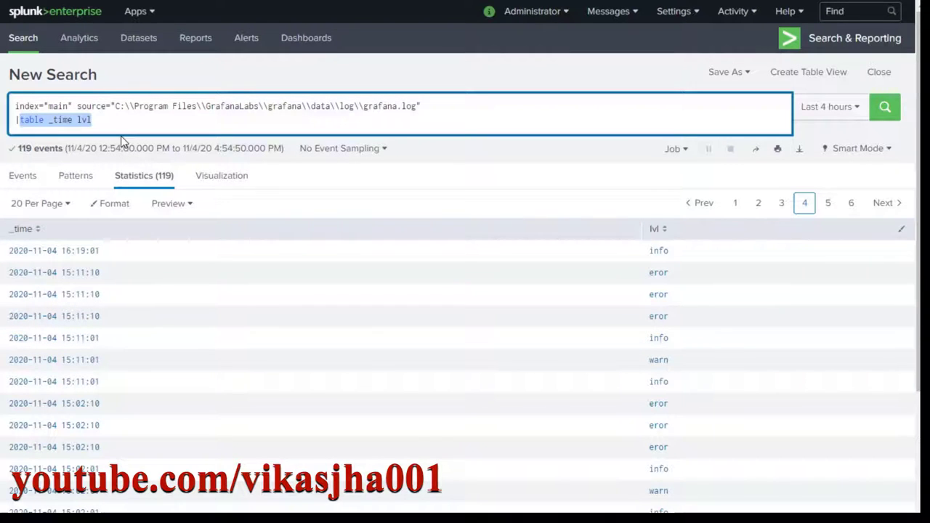
text(timechar)
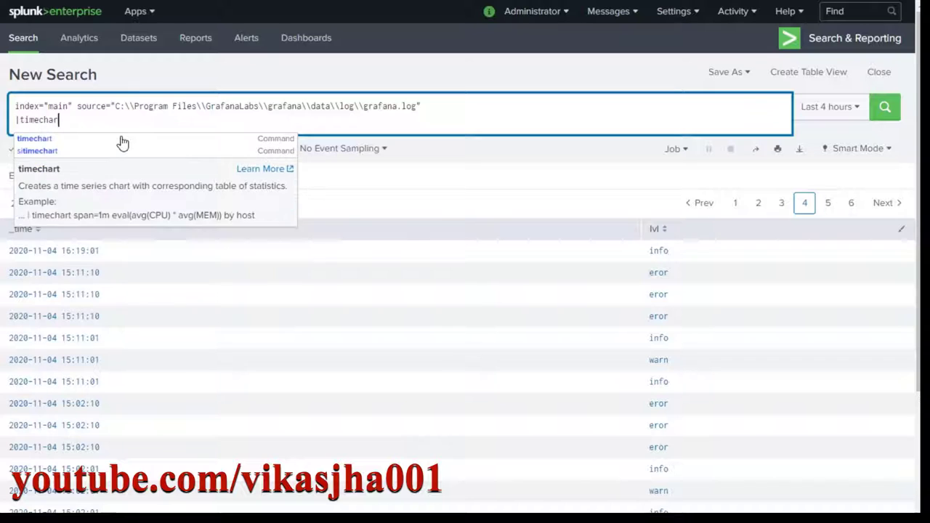
text(t count()
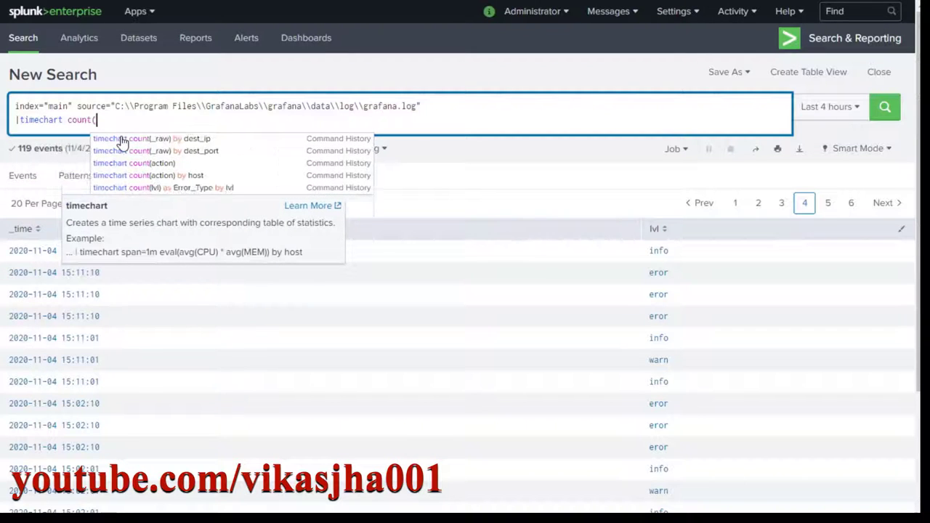
text(lvl))
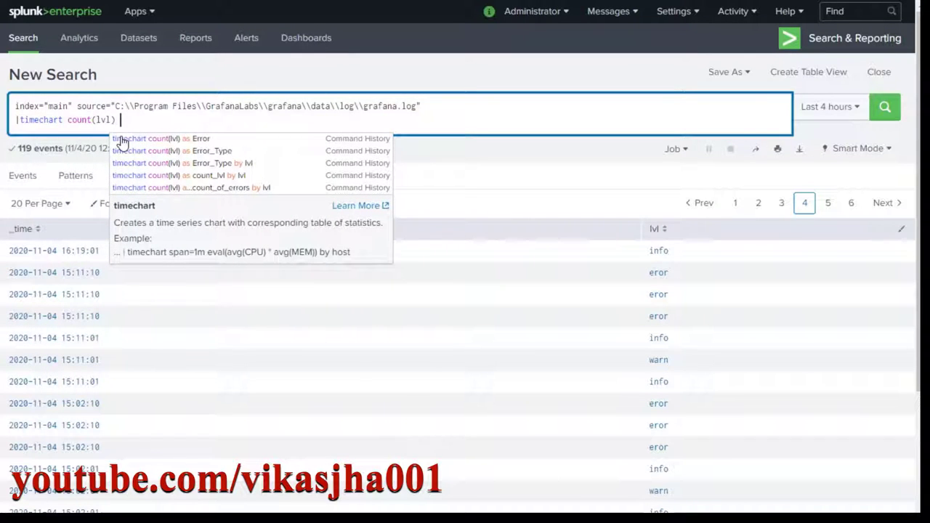
key(BackSpace)
key(Return)
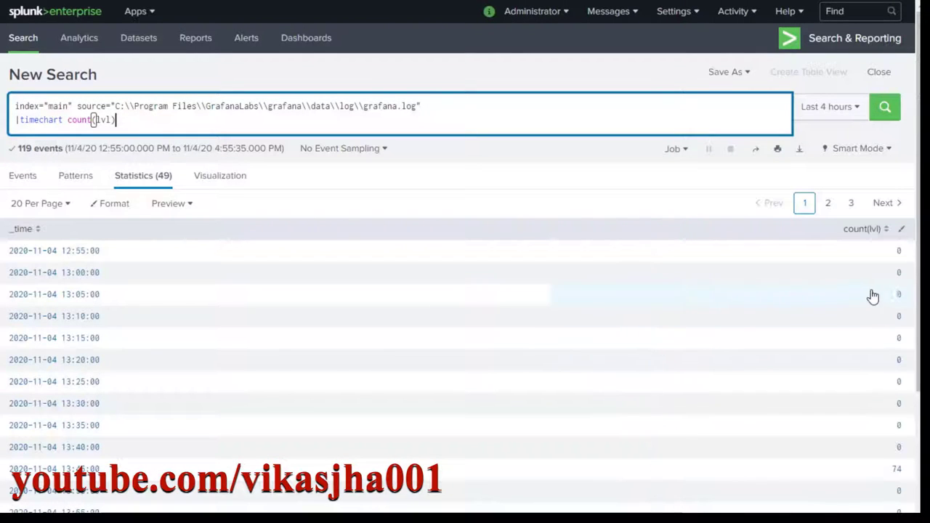
scroll(857, 290, down, 3)
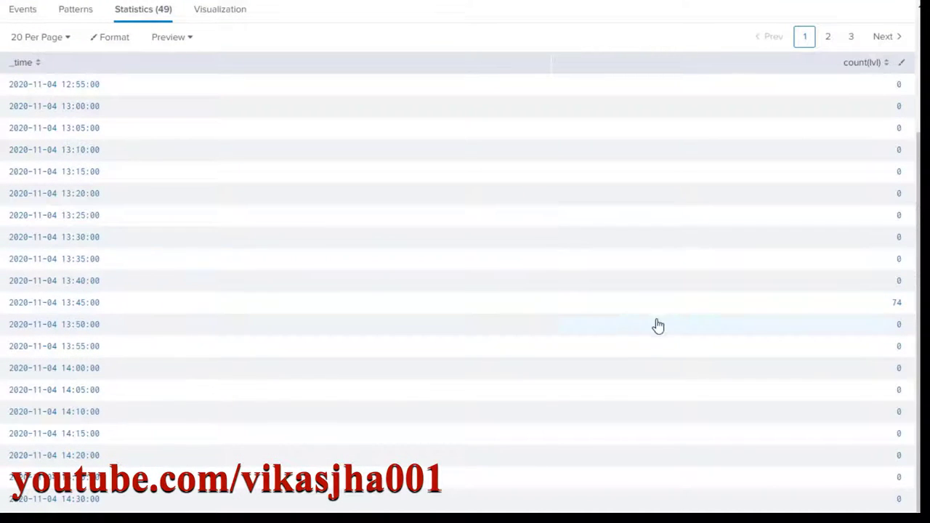
scroll(654, 325, up, 3)
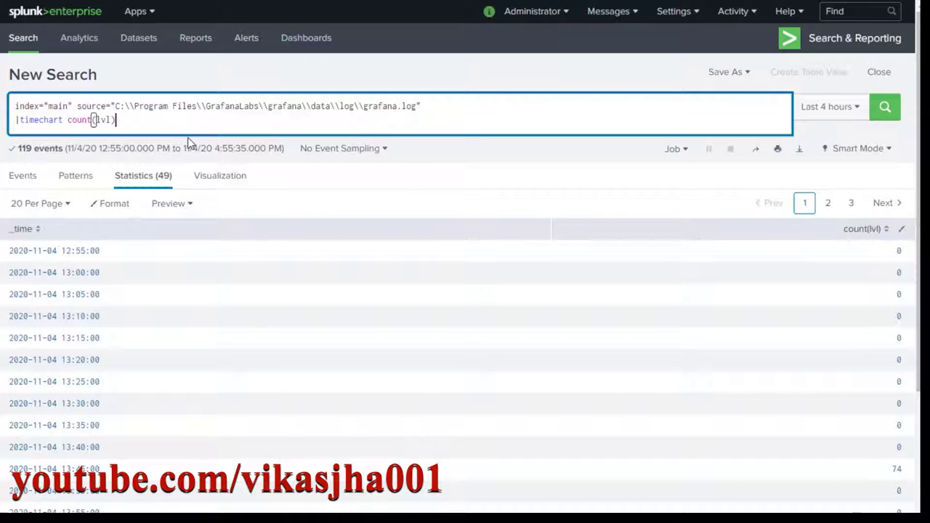
text(as)
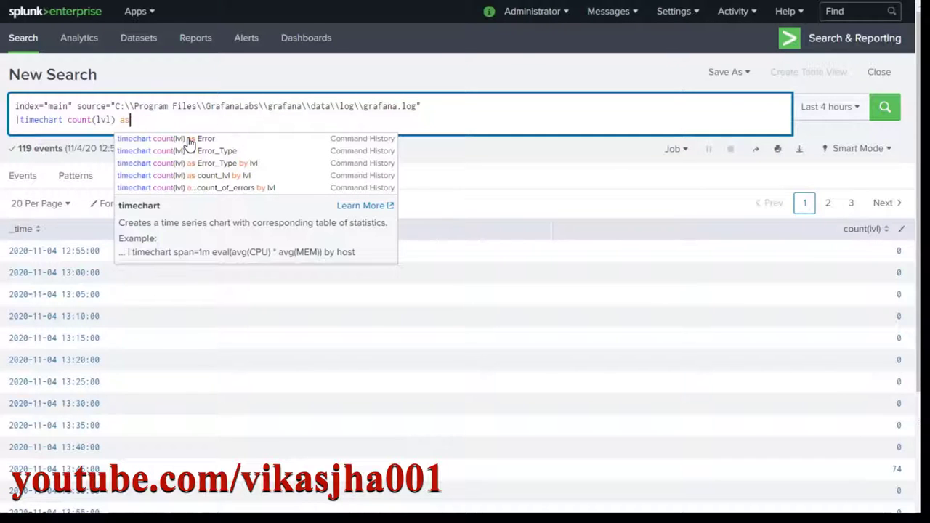
text( Error_type)
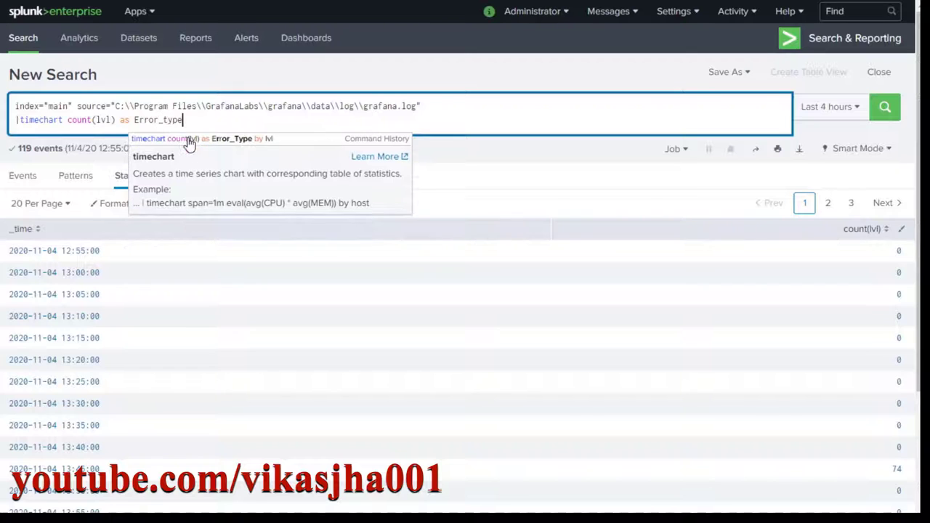
Run the Error_type rename and show the counts as a column chart.
key(Return)
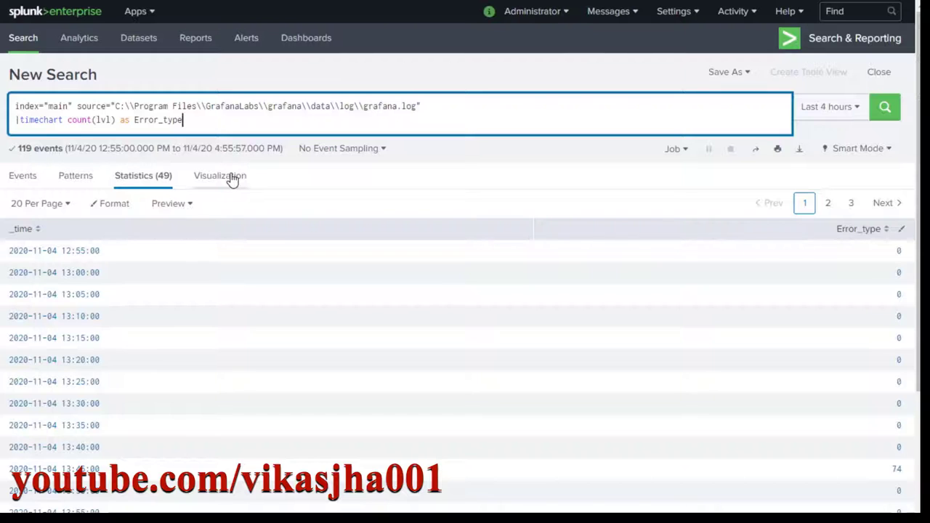
click(231, 180)
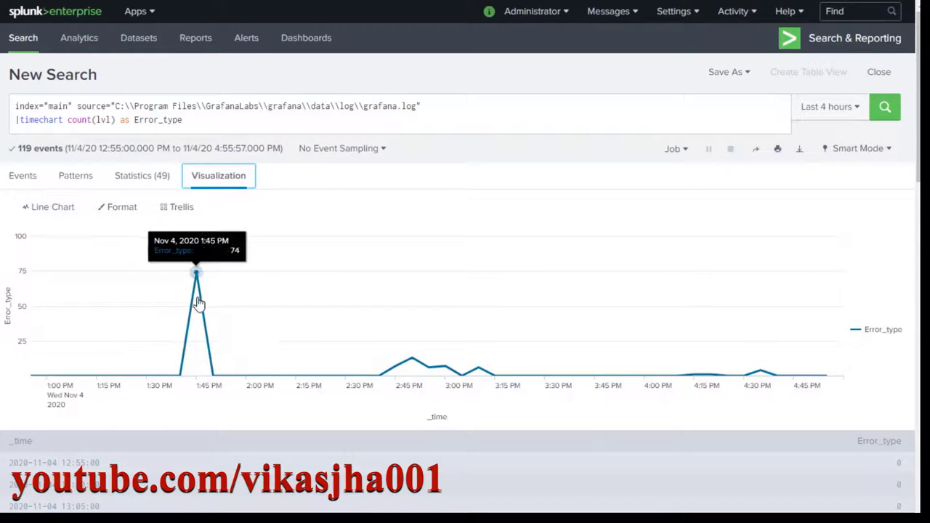
click(54, 211)
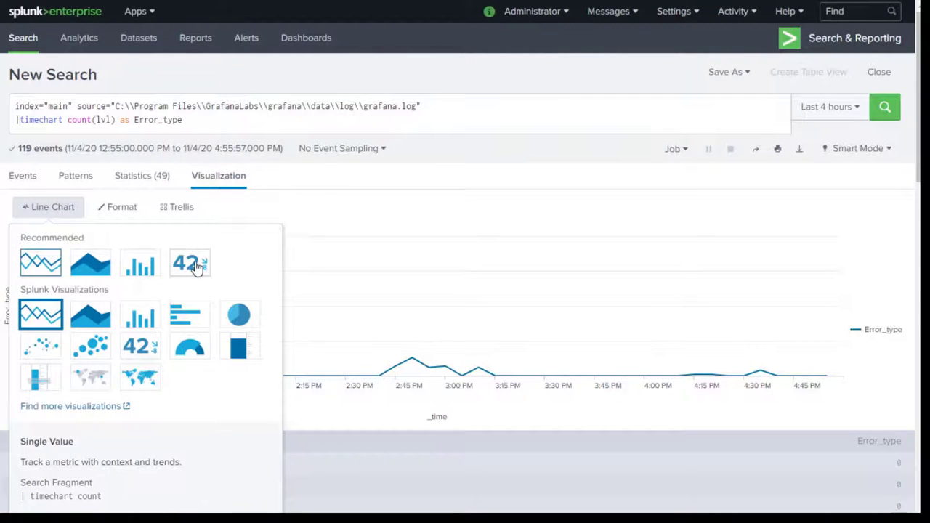
click(141, 267)
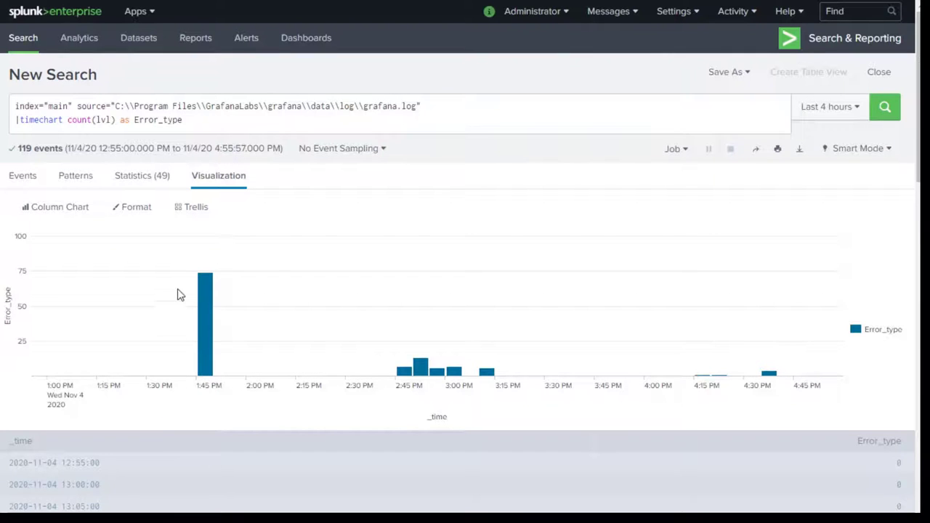
Split the timechart by lvl, switch back to a line chart, and rerun the search.
mouse_move(203, 290)
click(233, 119)
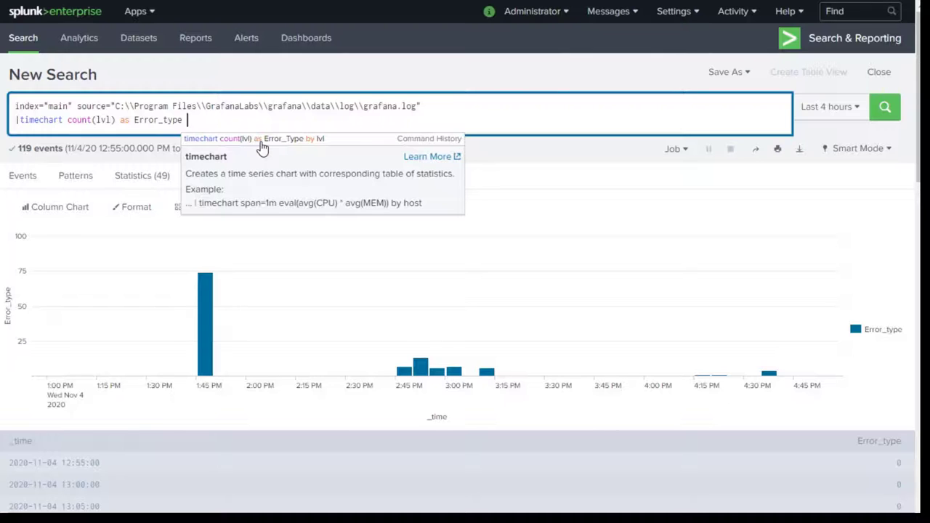
text(by lvl)
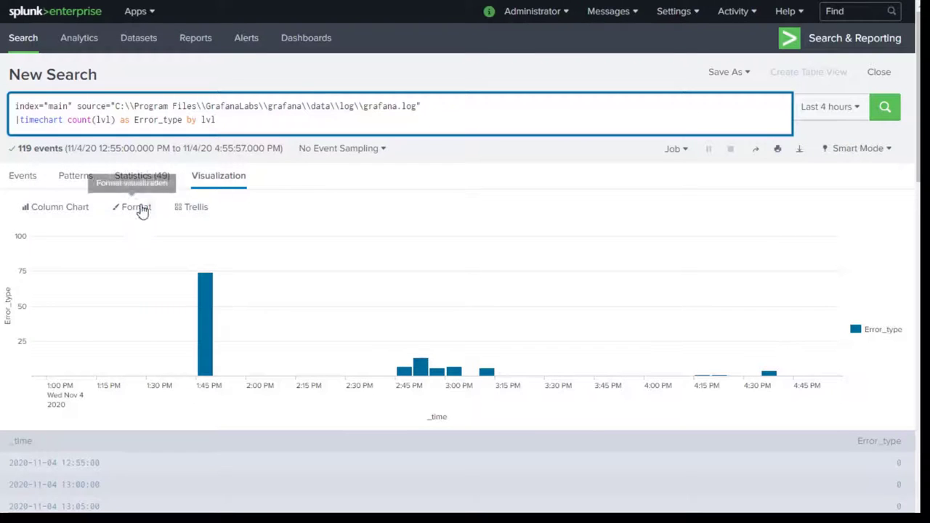
click(75, 211)
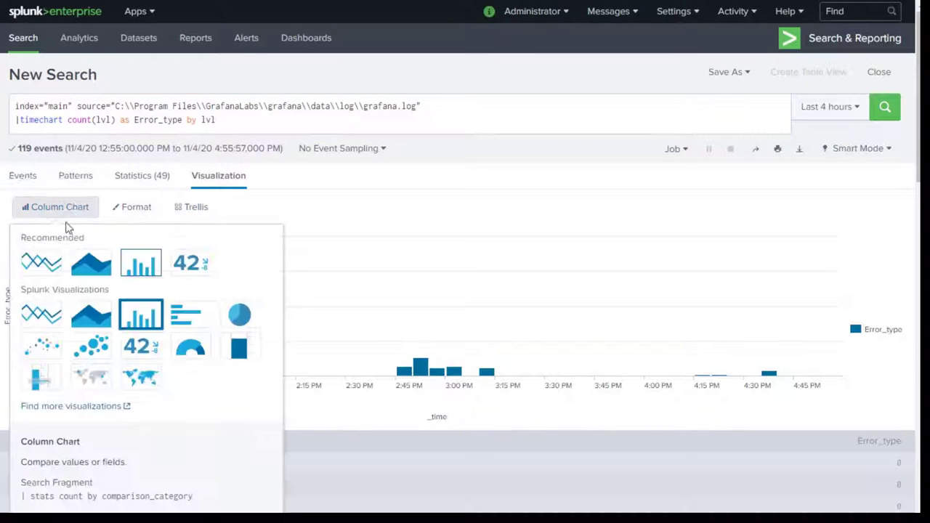
click(35, 267)
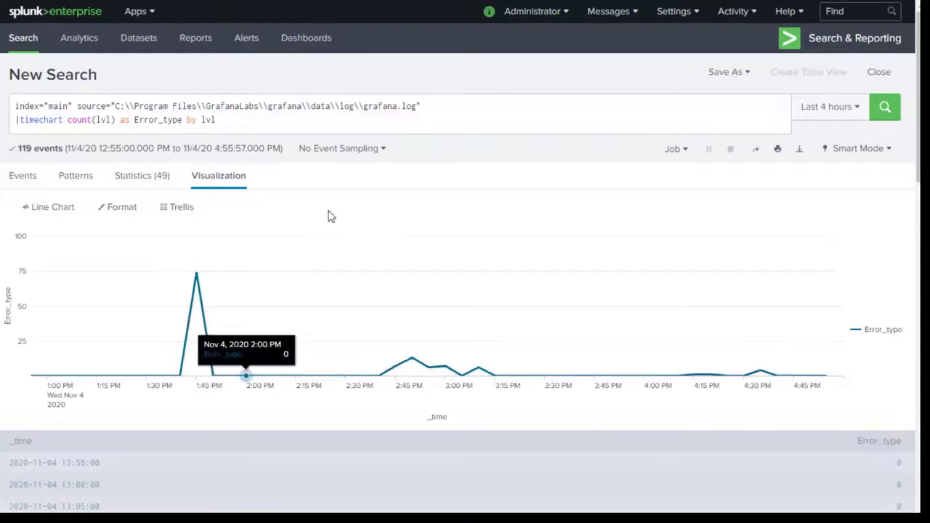
click(883, 108)
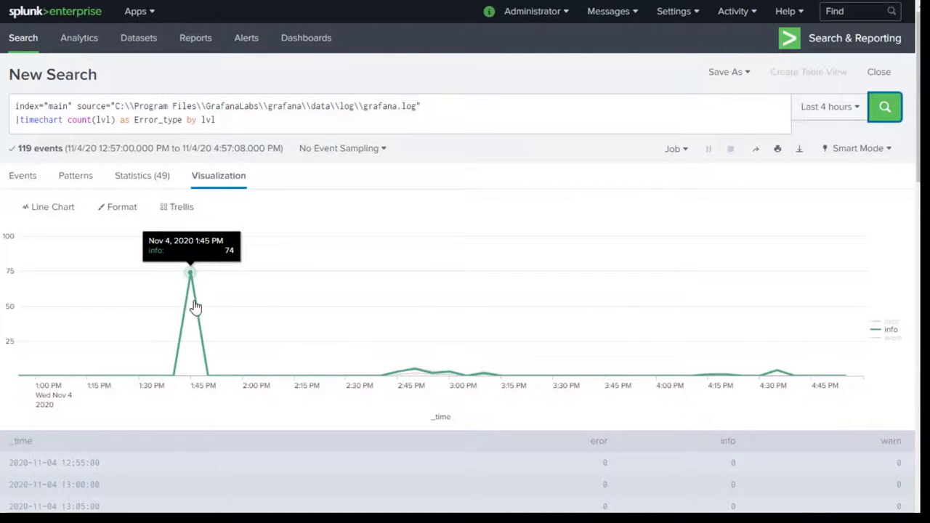
scroll(367, 358, down, 2)
scroll(367, 358, down, 1)
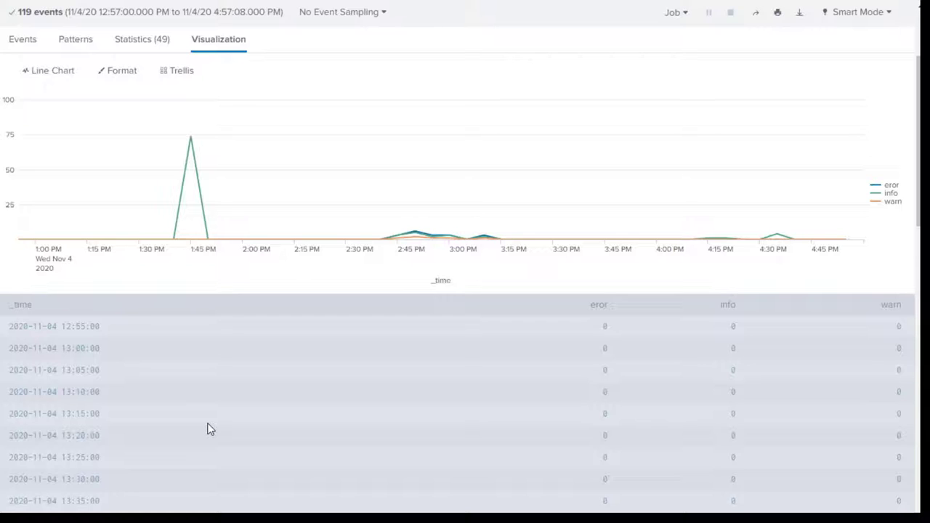
scroll(207, 429, up, 2)
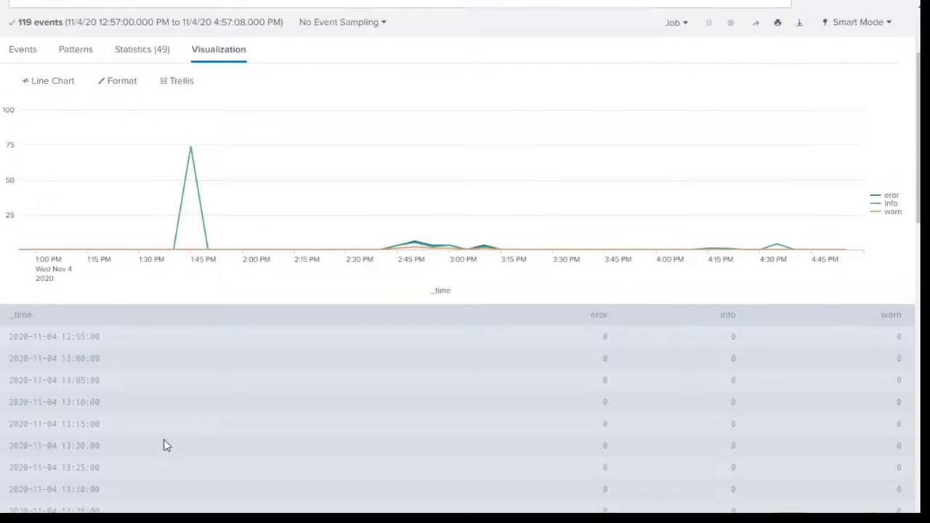
click(227, 118)
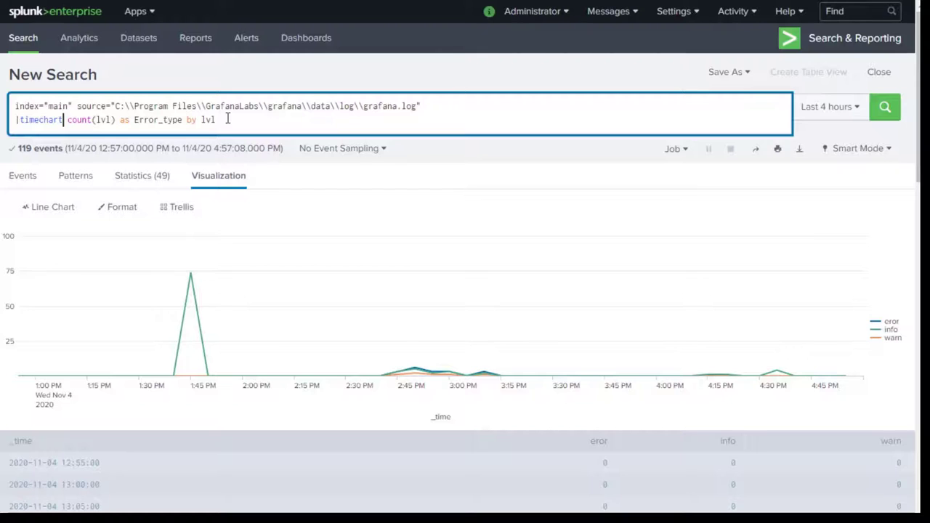
Add span=30m after timechart and run the search.
key(ctrl+Left)
key(ctrl+Left)
key(ctrl+Left)
key(ctrl+Left)
key(ctrl+Left)
key(ctrl+Left)
text(span=3)
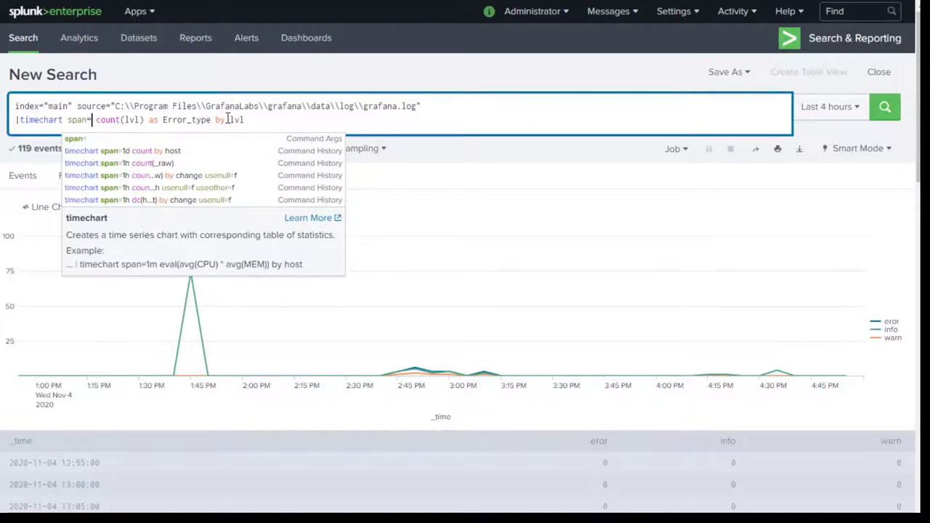
text(0m)
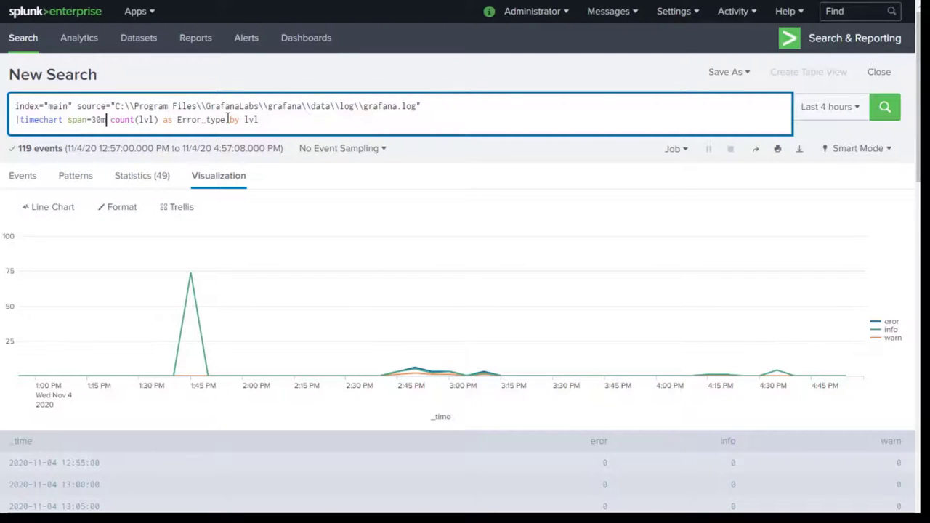
click(885, 107)
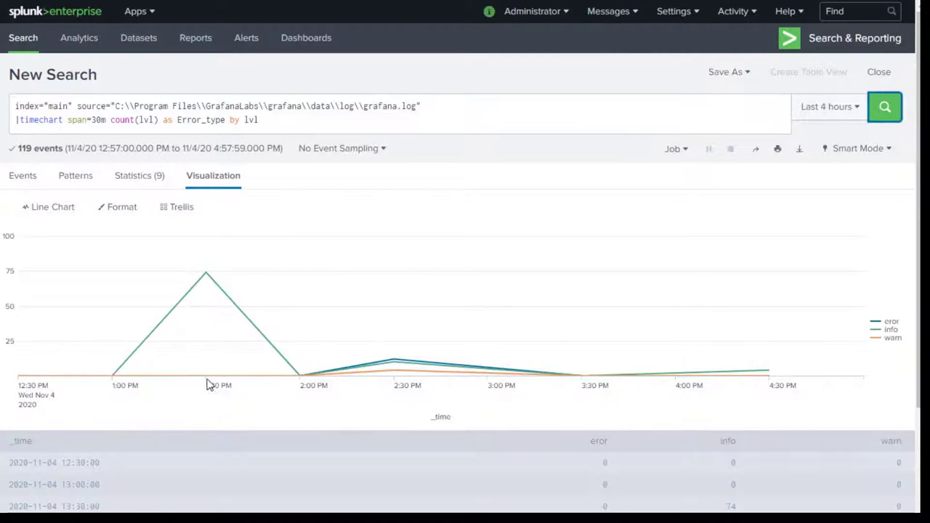
mouse_move(212, 293)
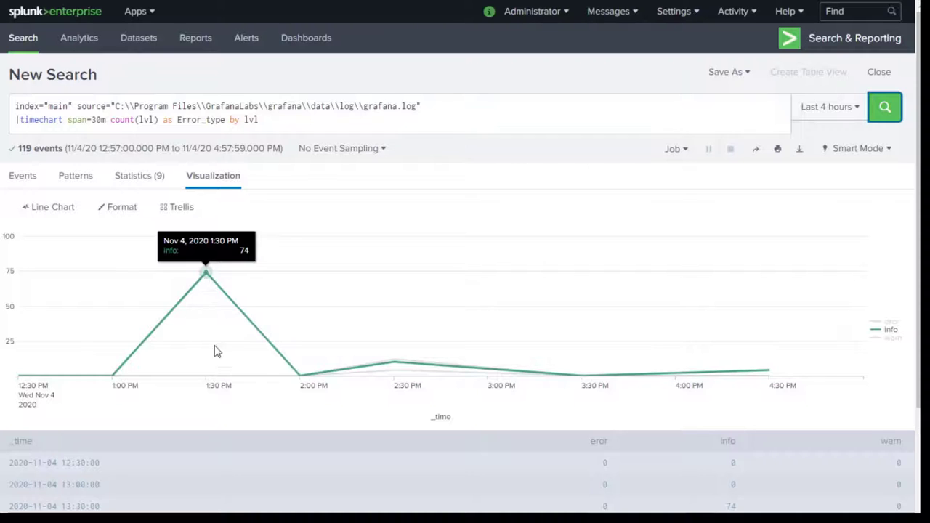
mouse_move(223, 371)
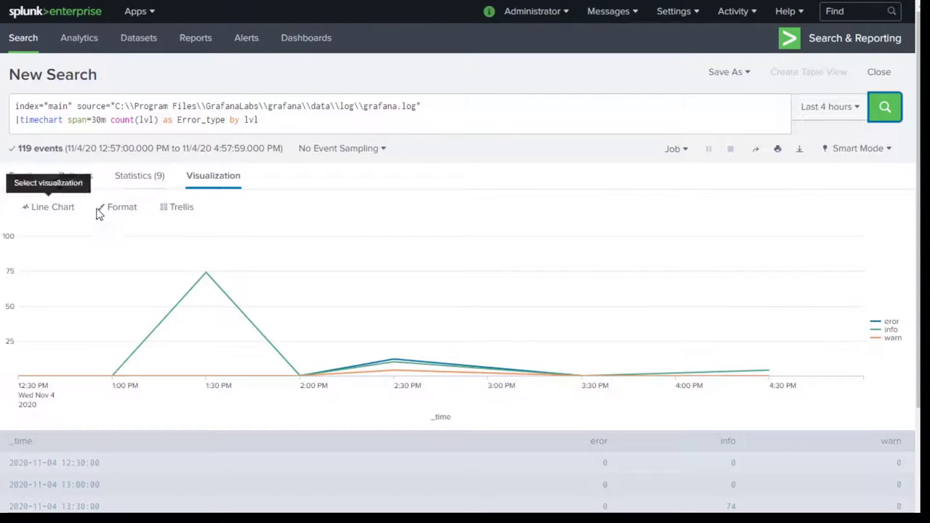
Change the span to 1h and rerun for hourly eror, info and warn counts.
double_click(100, 121)
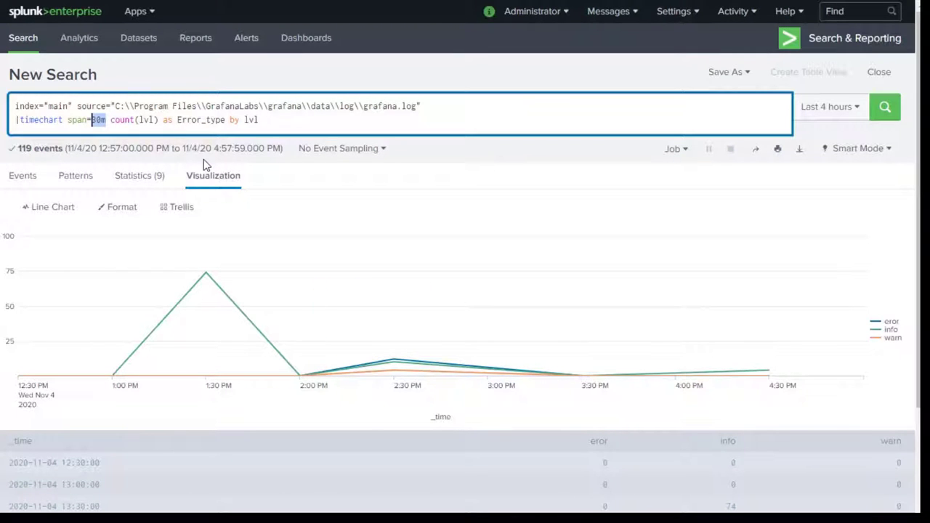
text(1h)
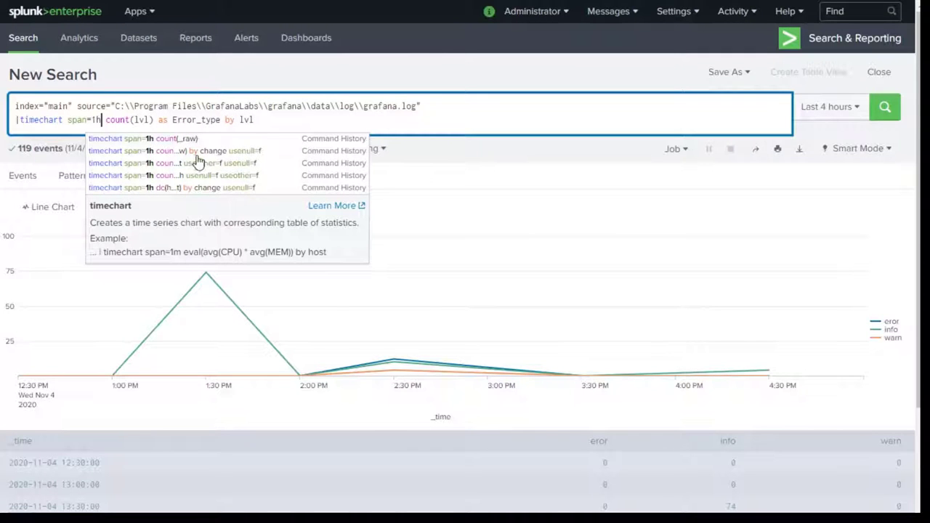
click(125, 121)
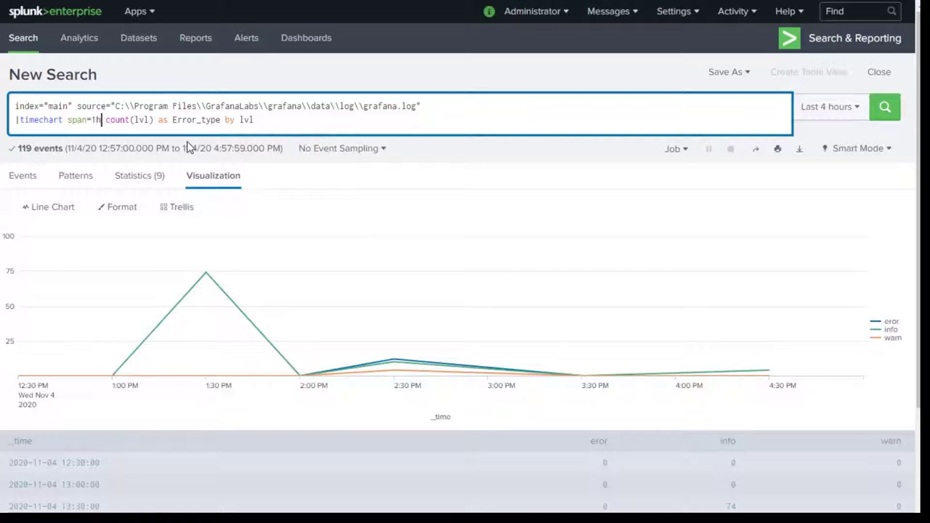
click(878, 119)
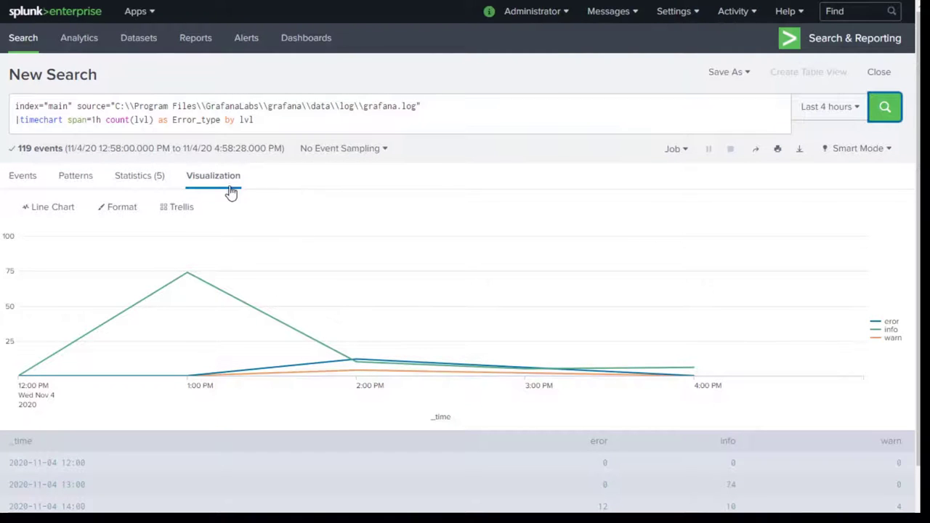
mouse_move(354, 334)
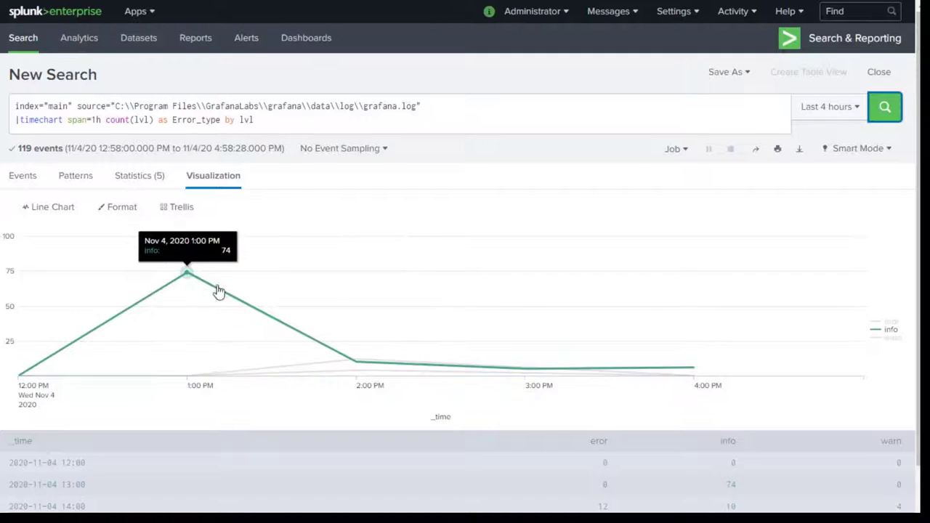
mouse_move(700, 296)
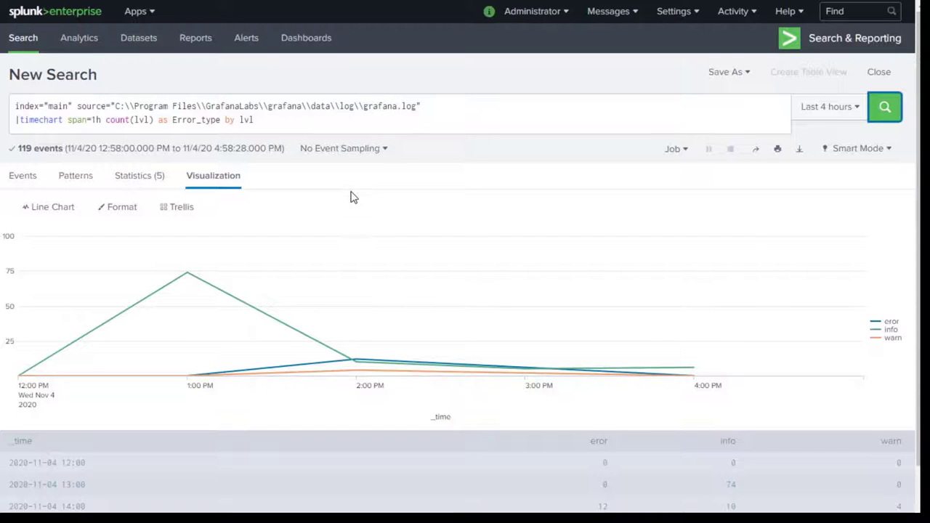
Enable trellis layout split by lvl to show separate eror, info and warn charts.
click(181, 211)
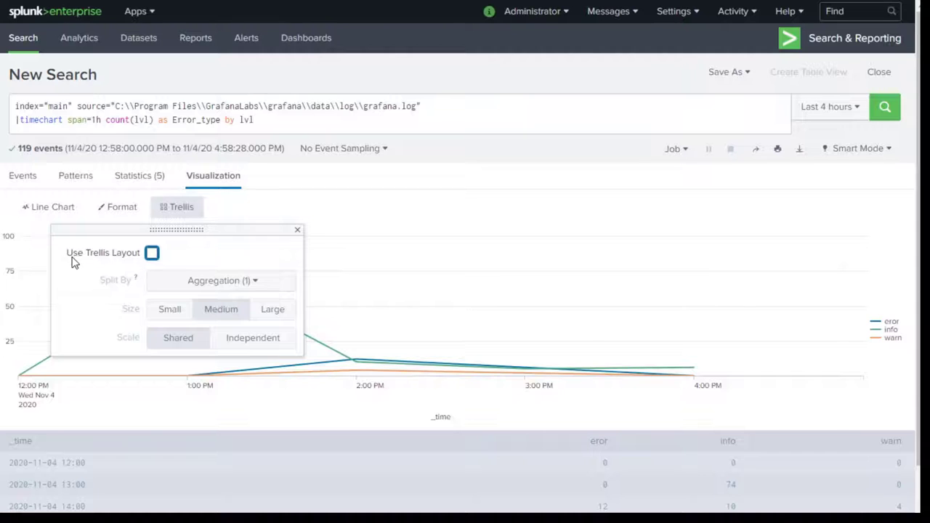
click(152, 255)
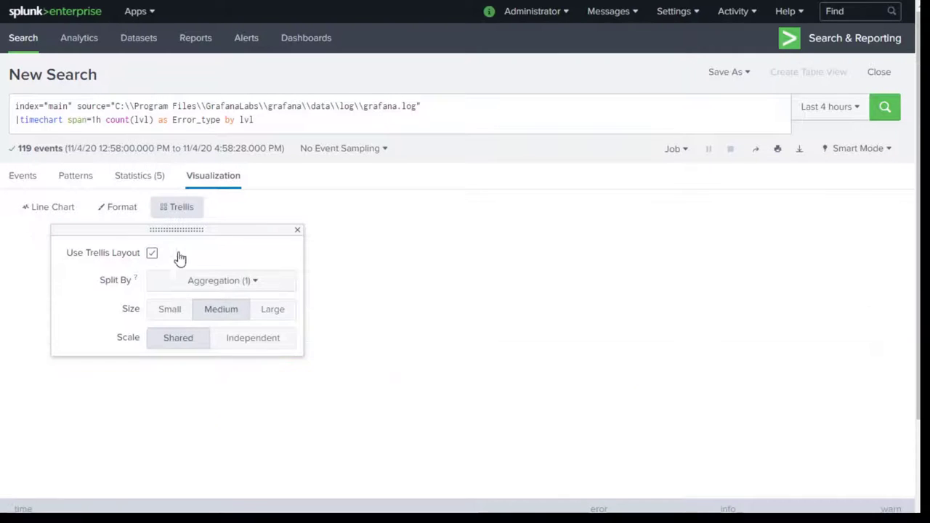
click(252, 287)
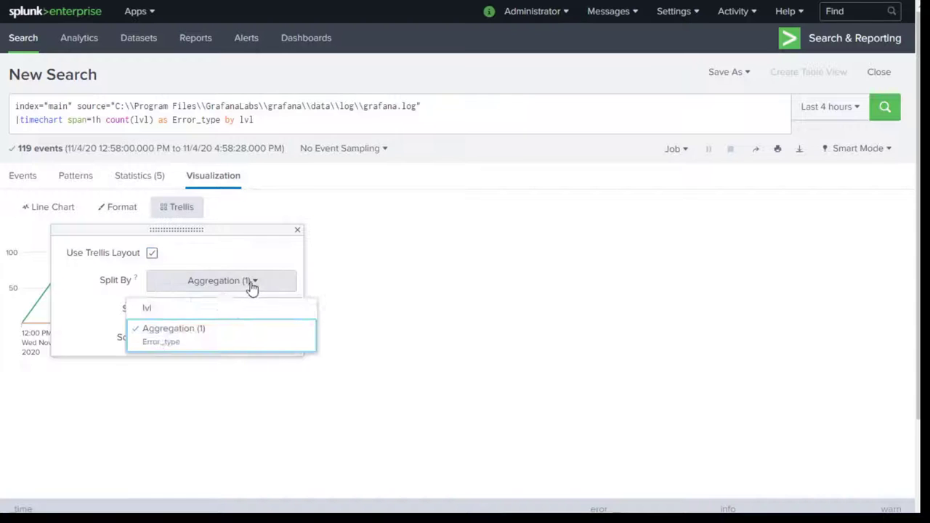
click(154, 310)
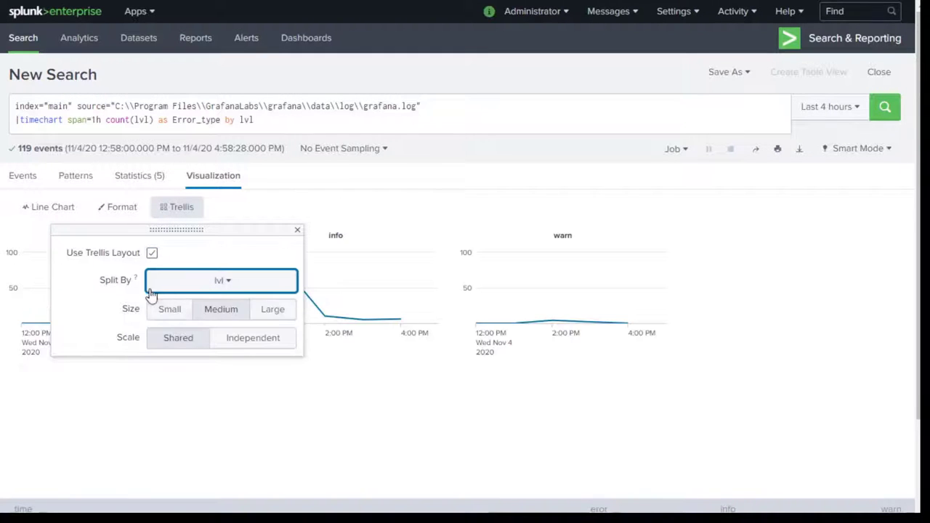
click(327, 429)
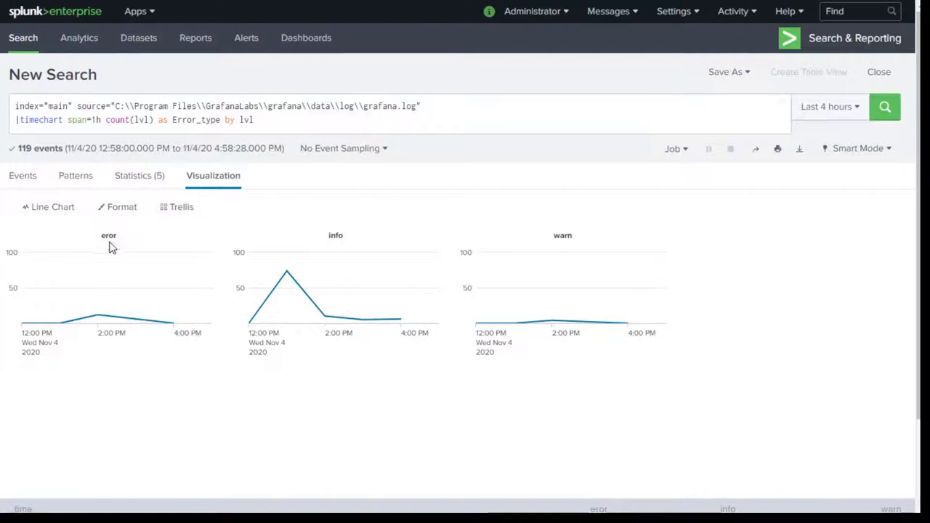
mouse_move(98, 307)
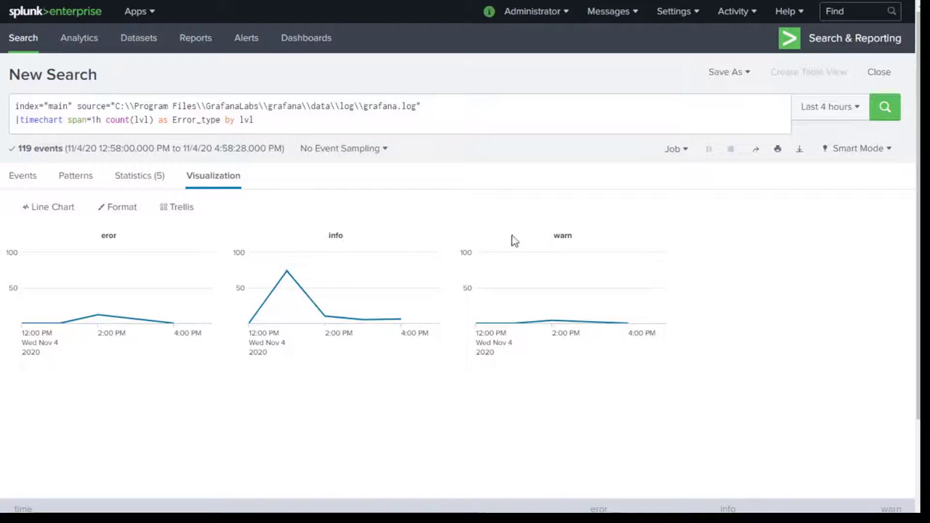
Change the span from 1h back to 30m and run the search.
double_click(97, 120)
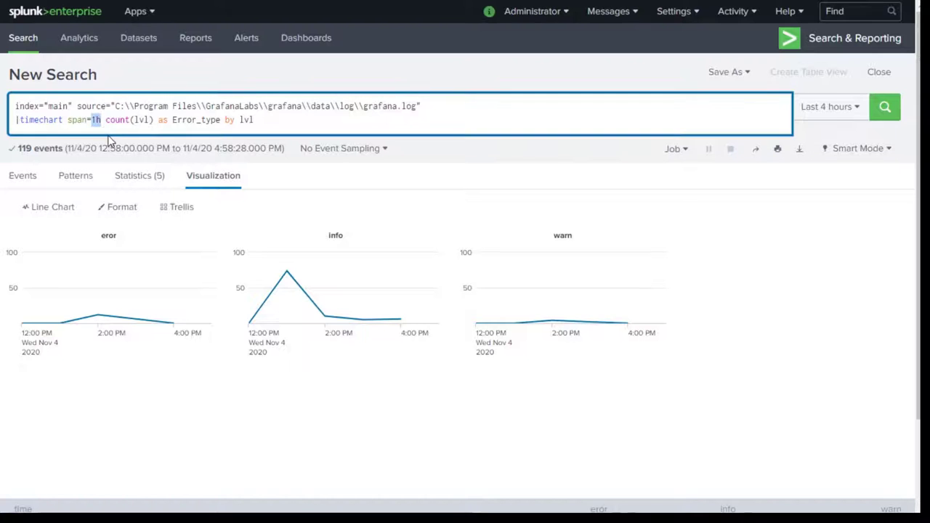
text(30m)
key(Return)
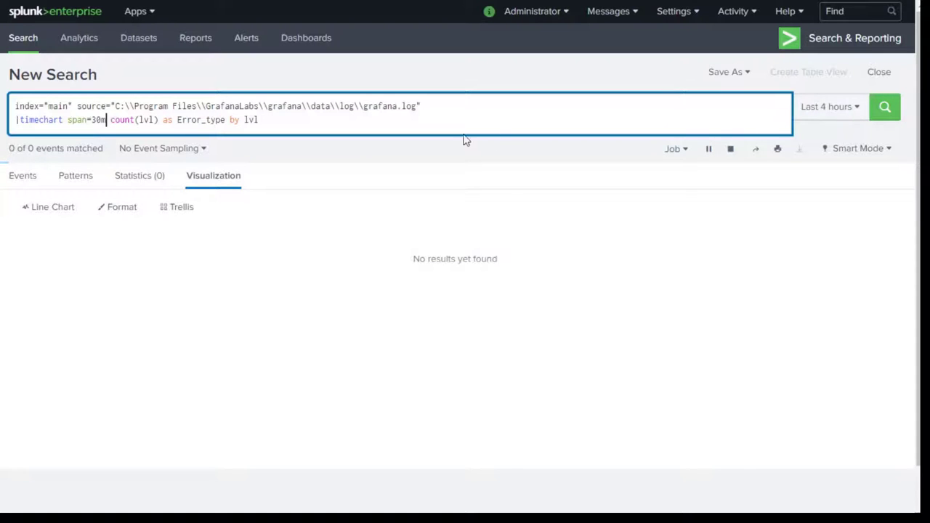
Widen the time range to Last 24 hours, returning 162 events.
click(856, 109)
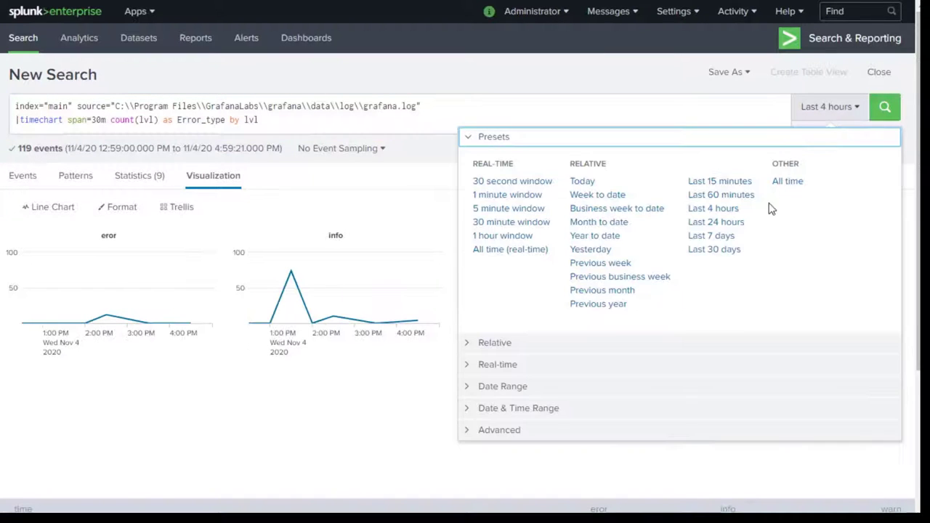
click(735, 215)
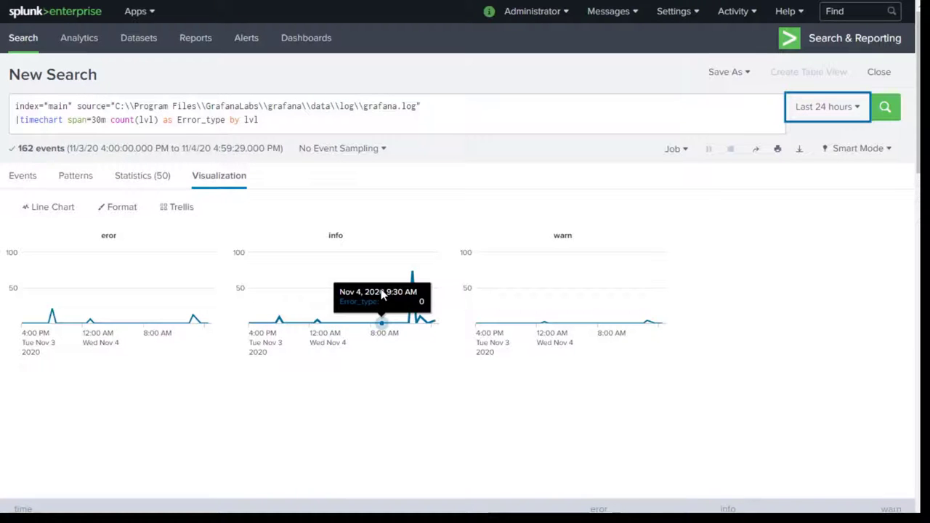
scroll(407, 303, down, 3)
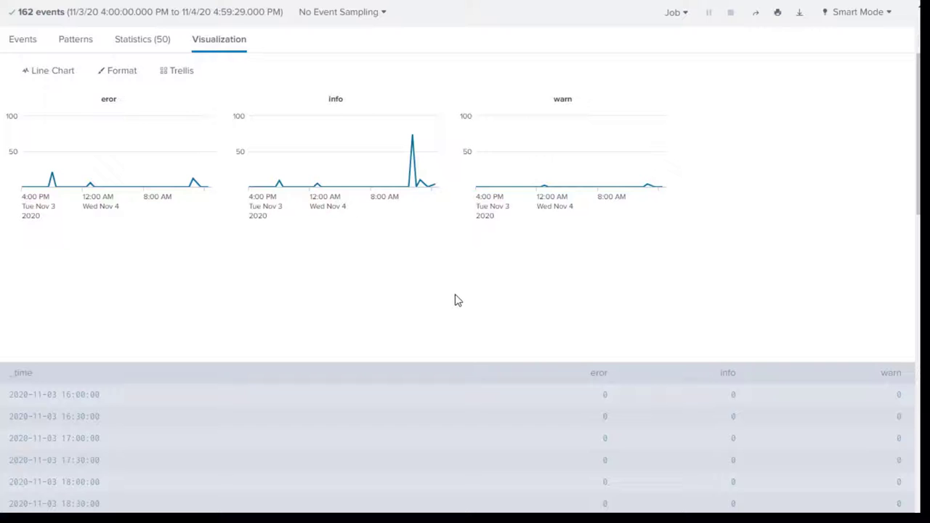
scroll(465, 312, down, 1)
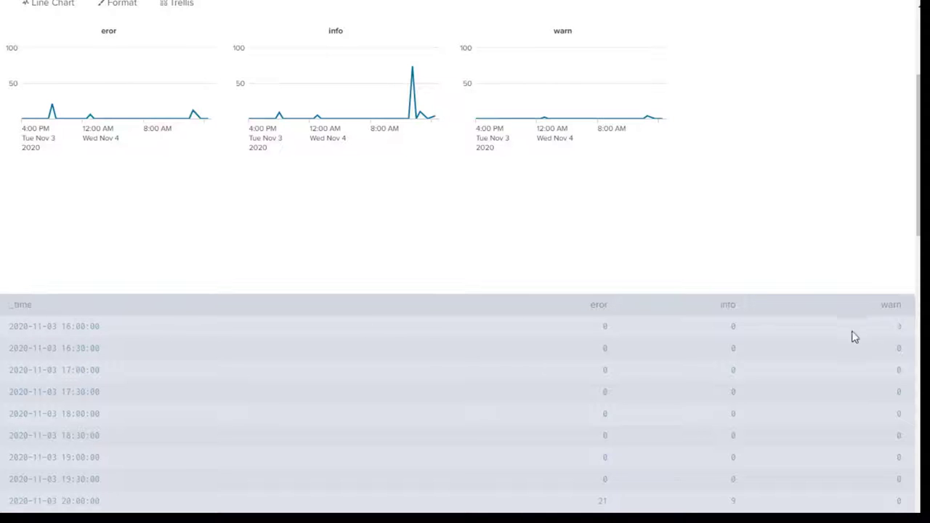
scroll(596, 376, up, 3)
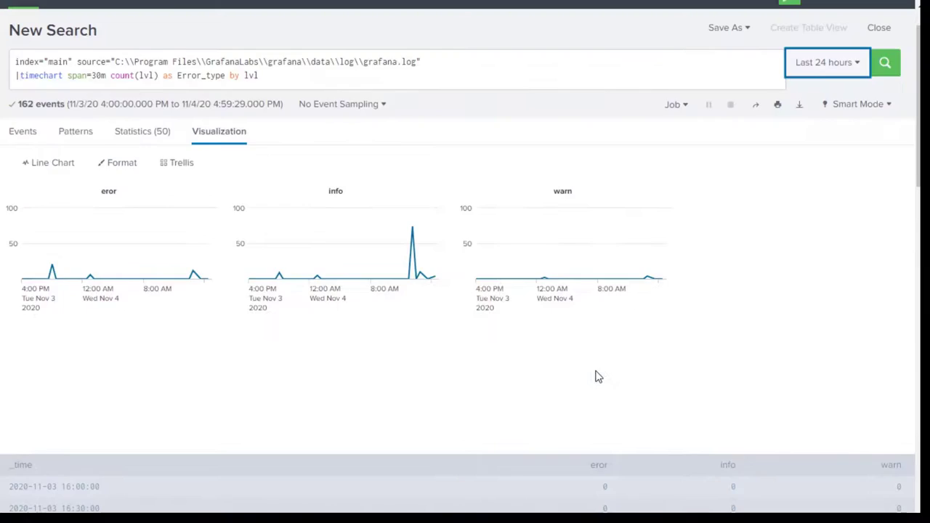
Add cont=false after timechart and rerun, giving 7 result rows.
click(319, 123)
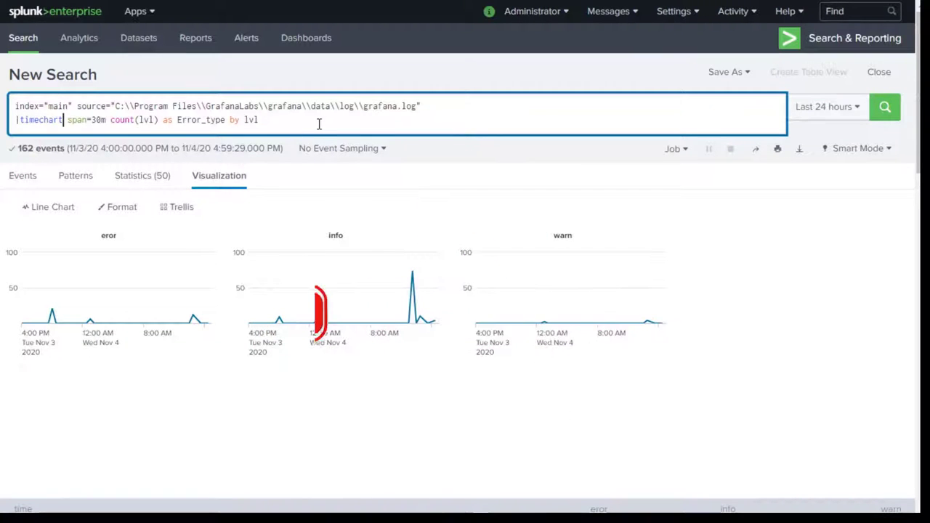
text(cont)
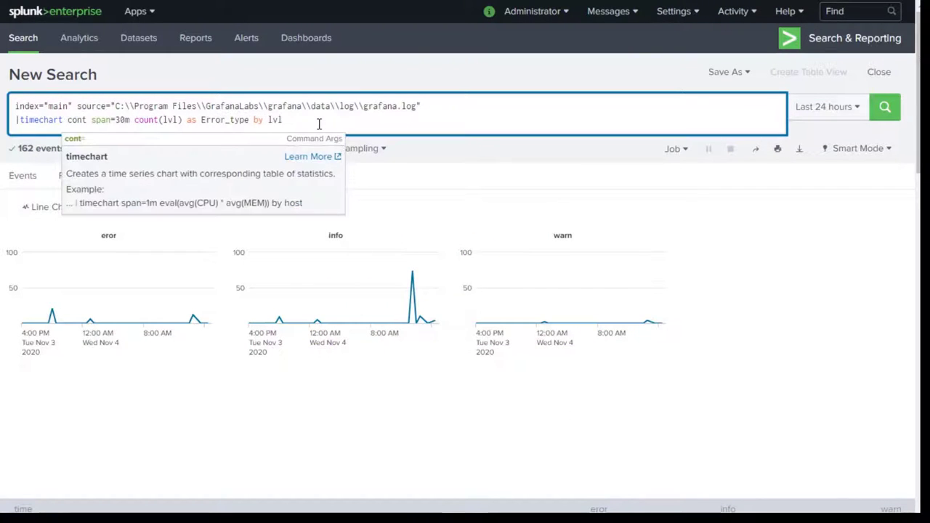
text(=false)
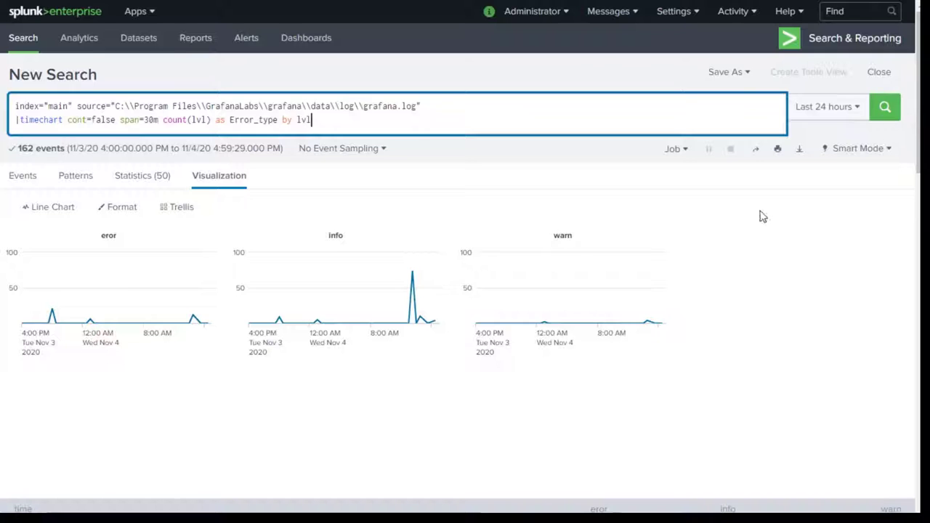
scroll(379, 343, down, 3)
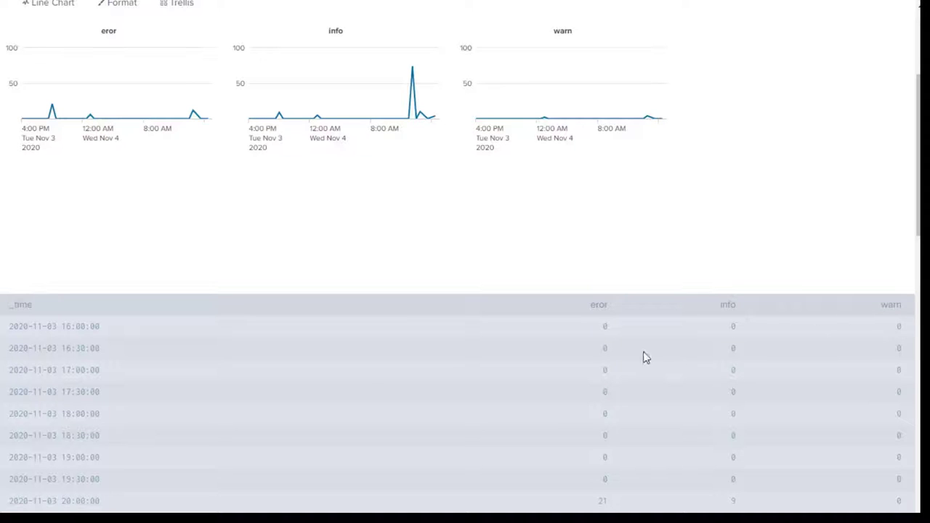
scroll(603, 376, up, 5)
click(885, 107)
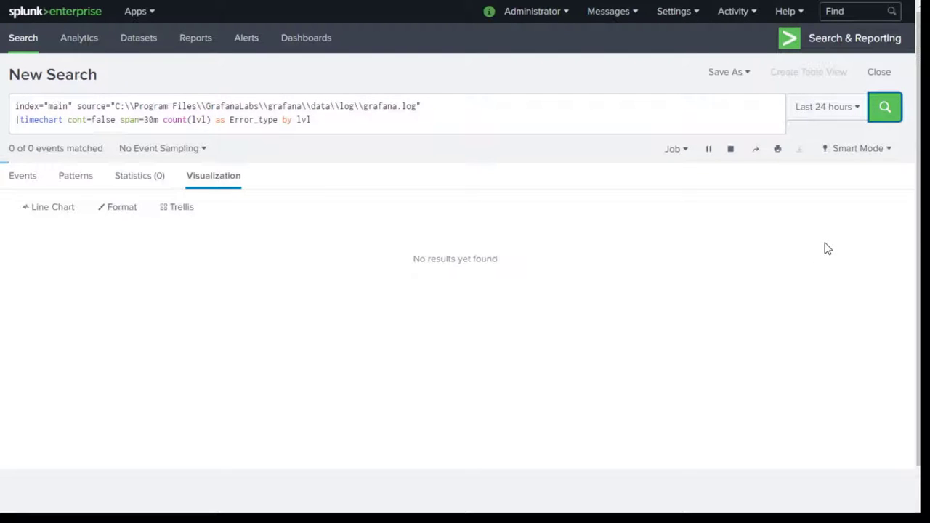
scroll(826, 248, down, 3)
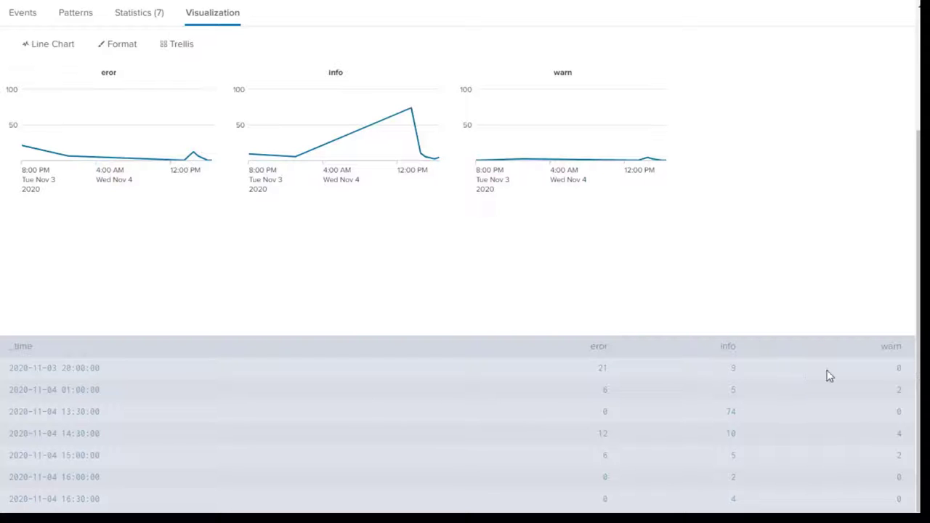
scroll(635, 352, up, 3)
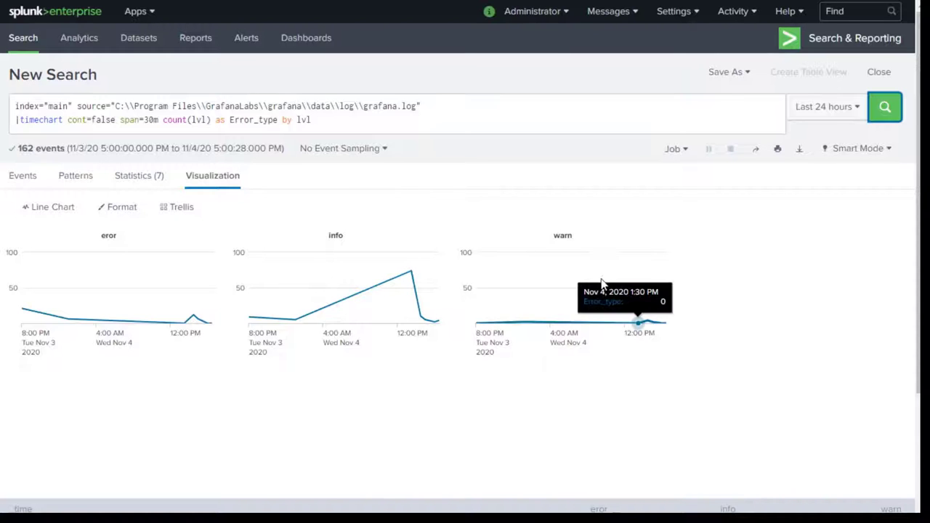
Save the timechart as a panel on a new dashboard titled 'Error Trendline'.
click(747, 72)
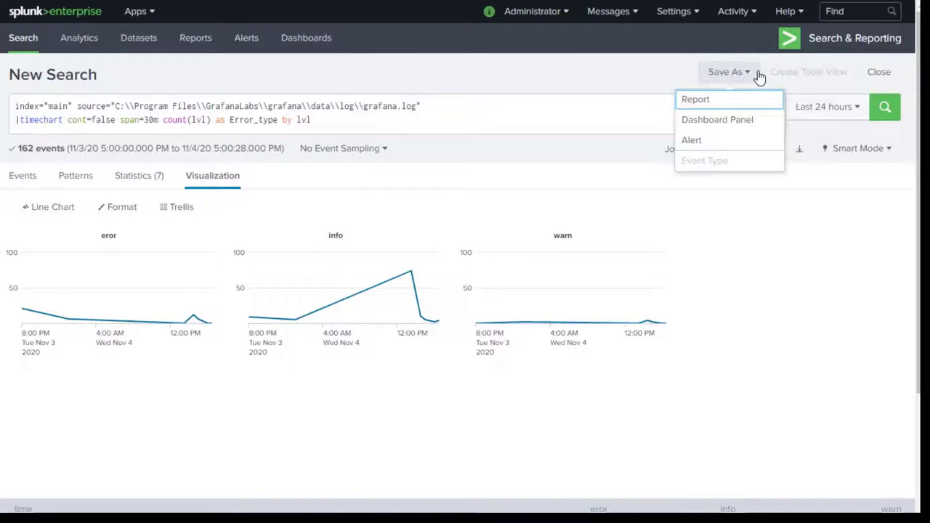
click(735, 120)
click(482, 127)
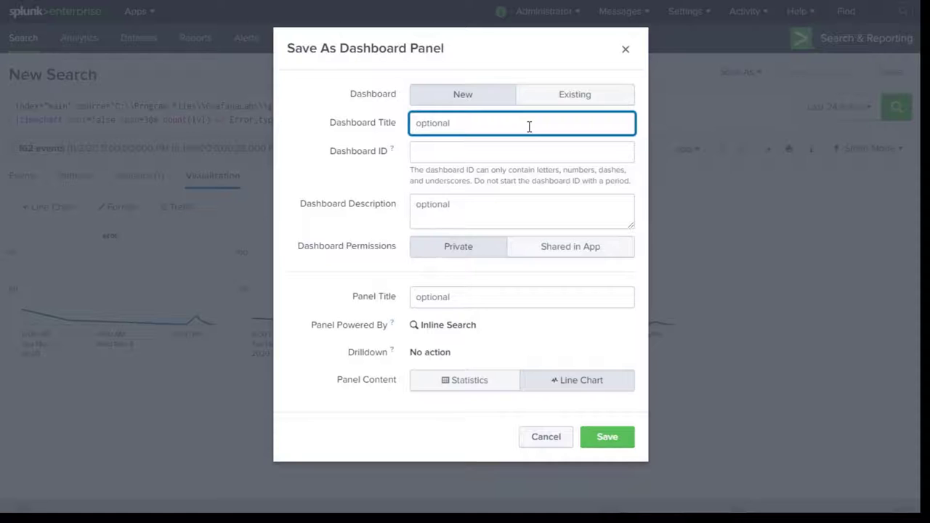
text(E)
key(BackSpace)
text(Errir B)
key(ctrl+a)
text(Error Trendline)
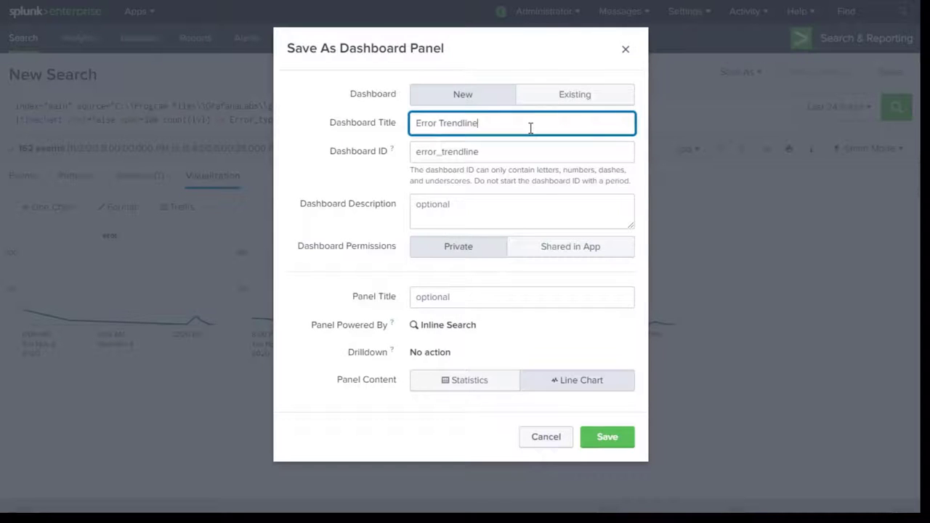
click(608, 438)
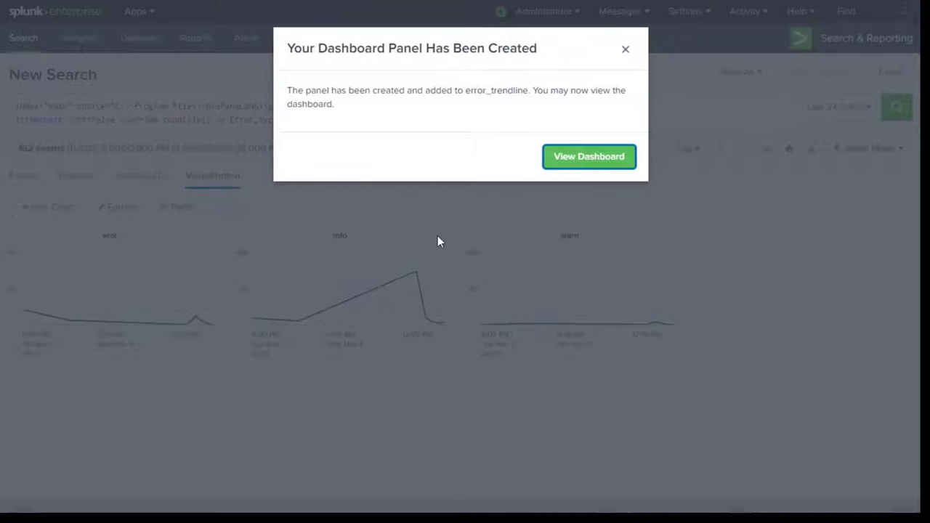
key(Return)
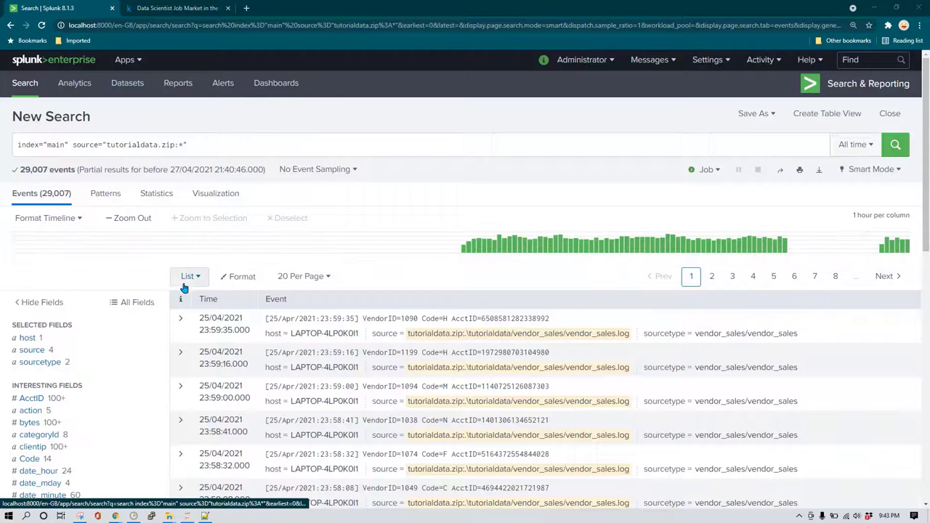
scroll(186, 284, down, 1)
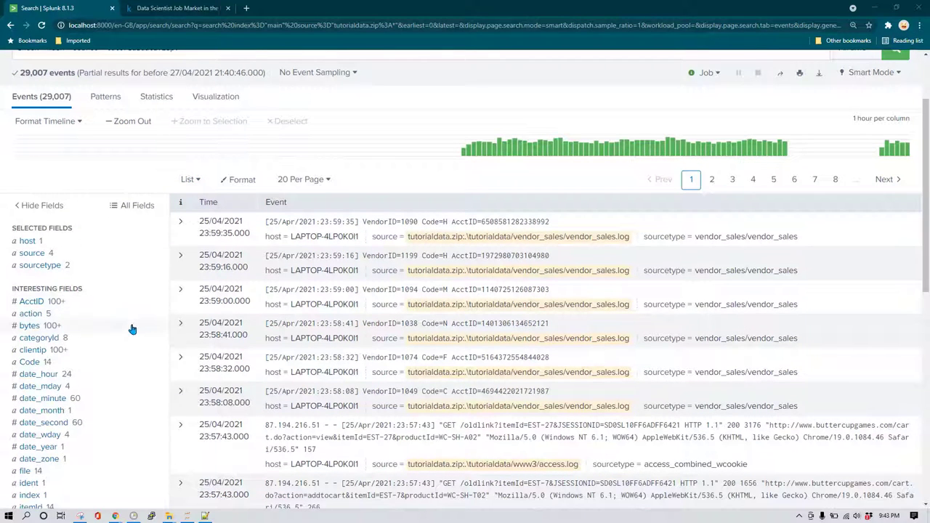
click(40, 314)
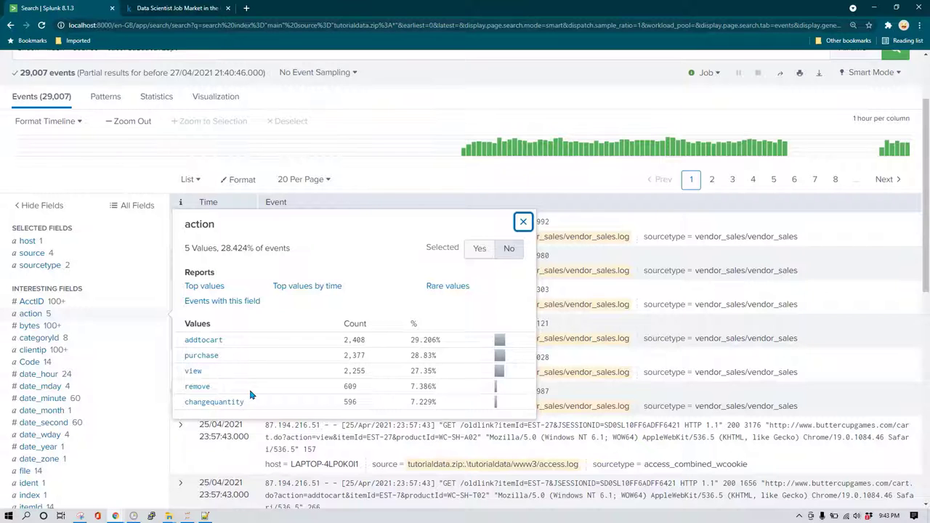
scroll(250, 395, up, 2)
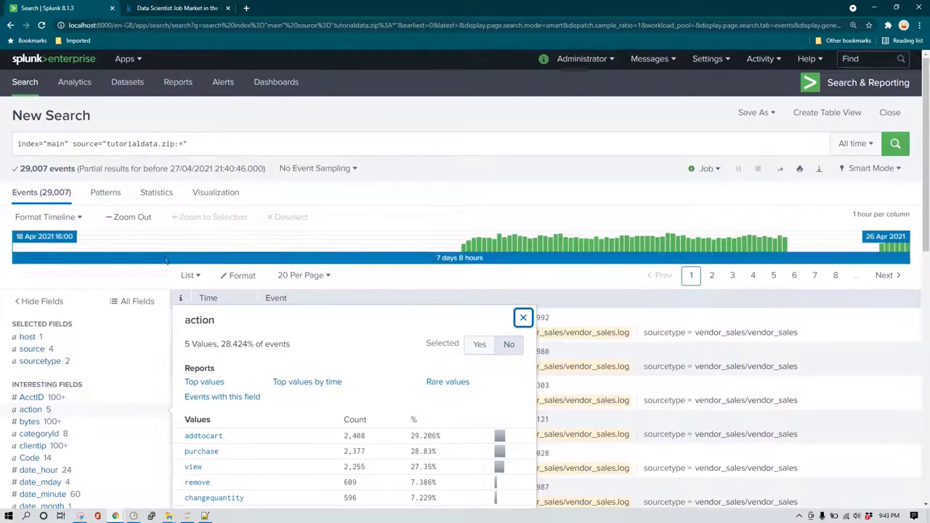
scroll(175, 248, down, 2)
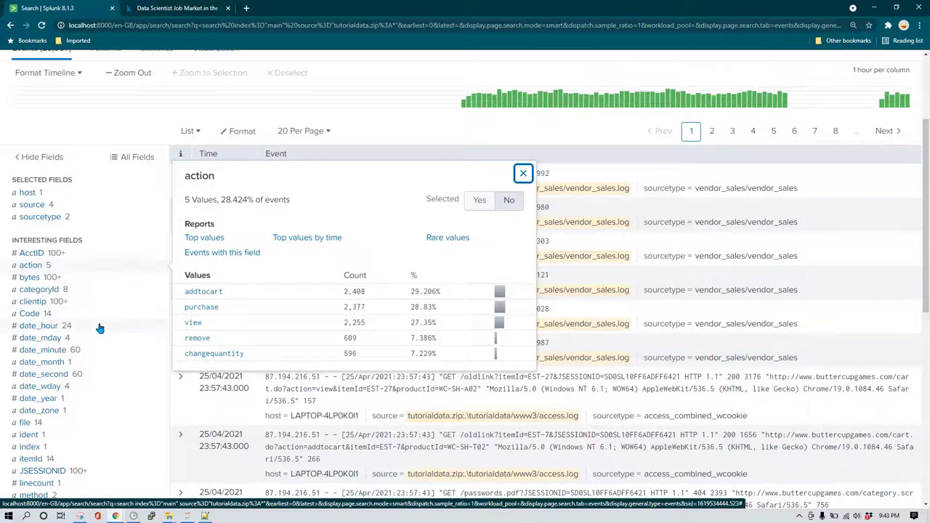
scroll(99, 328, down, 2)
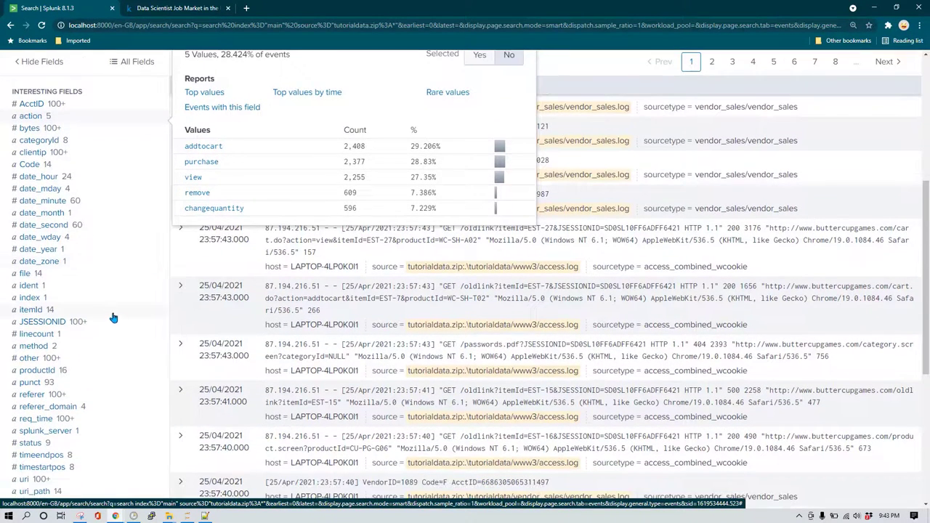
click(41, 373)
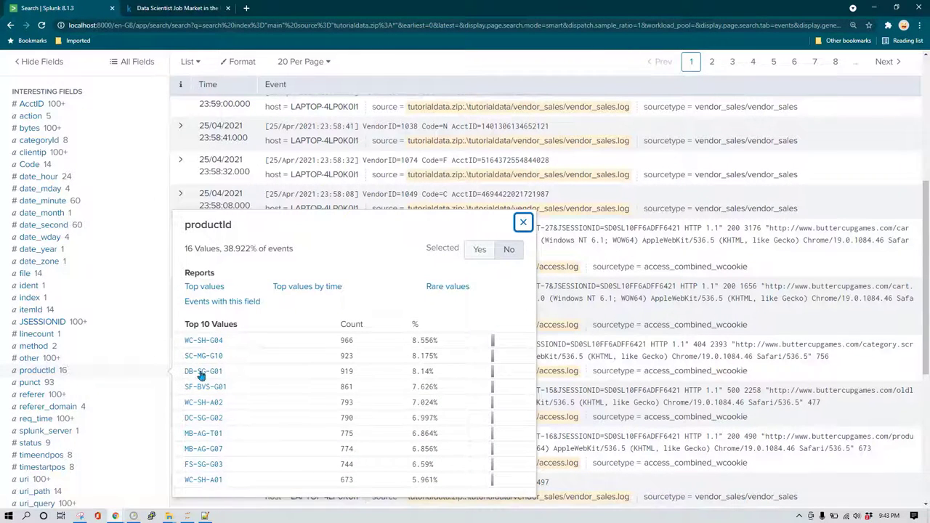
click(30, 442)
scroll(141, 393, down, 2)
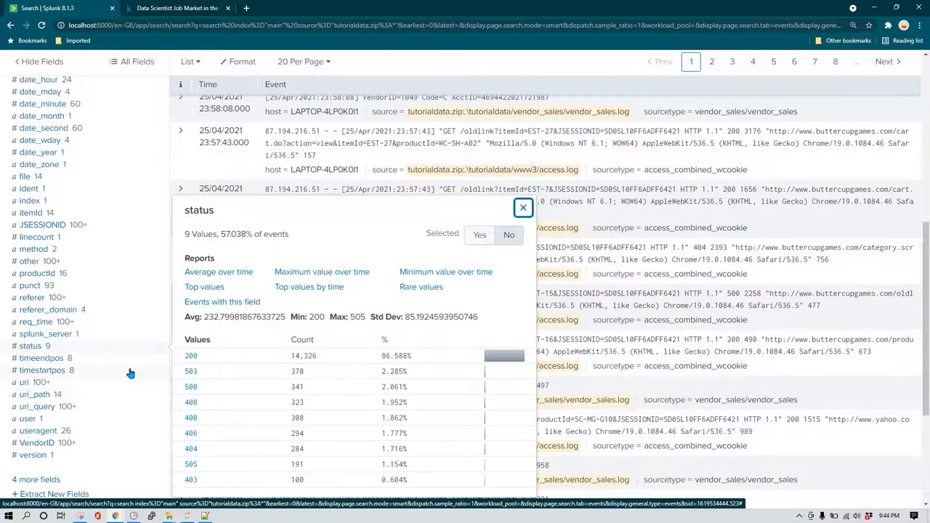
scroll(131, 374, up, 3)
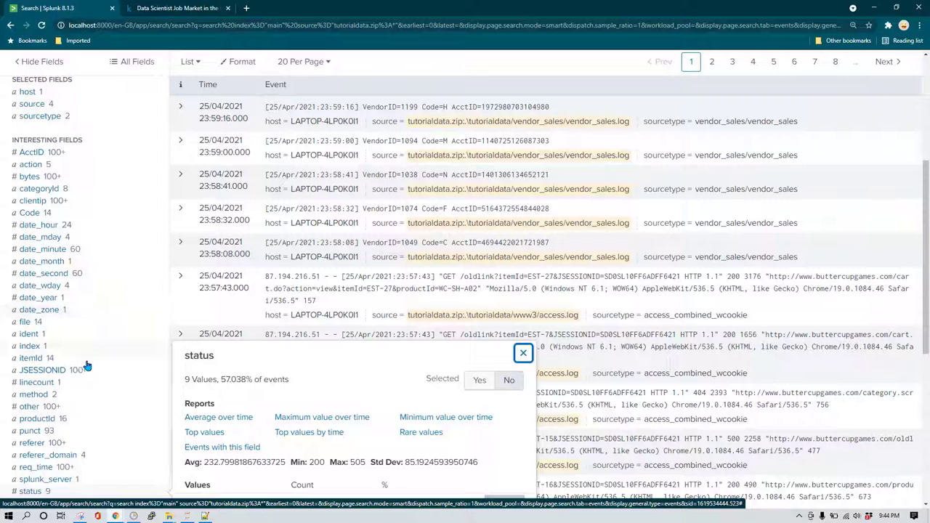
scroll(146, 375, up, 1)
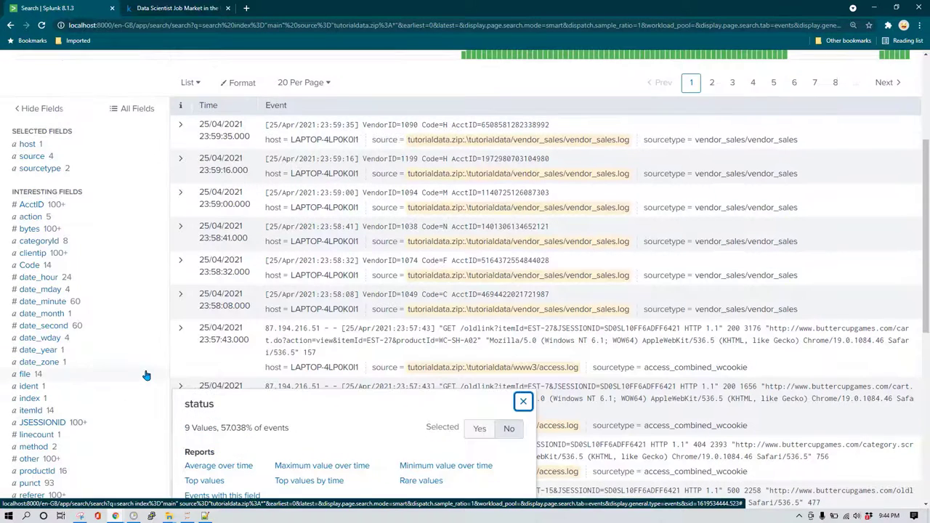
scroll(140, 379, up, 4)
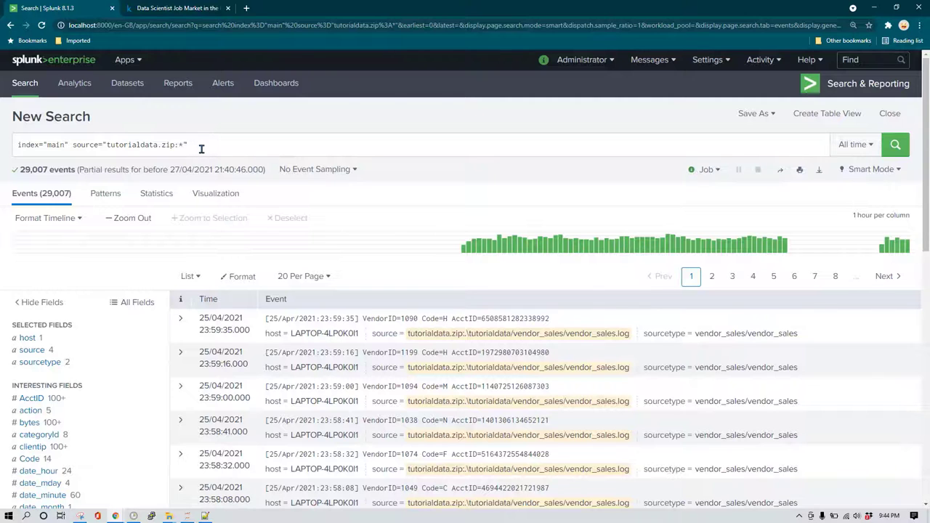
Append |top action on a new line of the search and run it.
triple_click(206, 147)
click(241, 148)
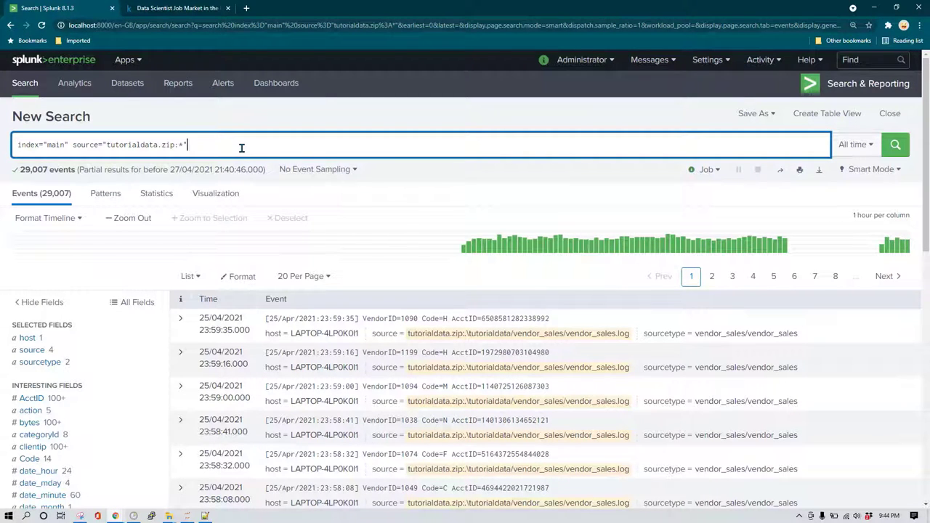
key(shift+Return)
text(|)
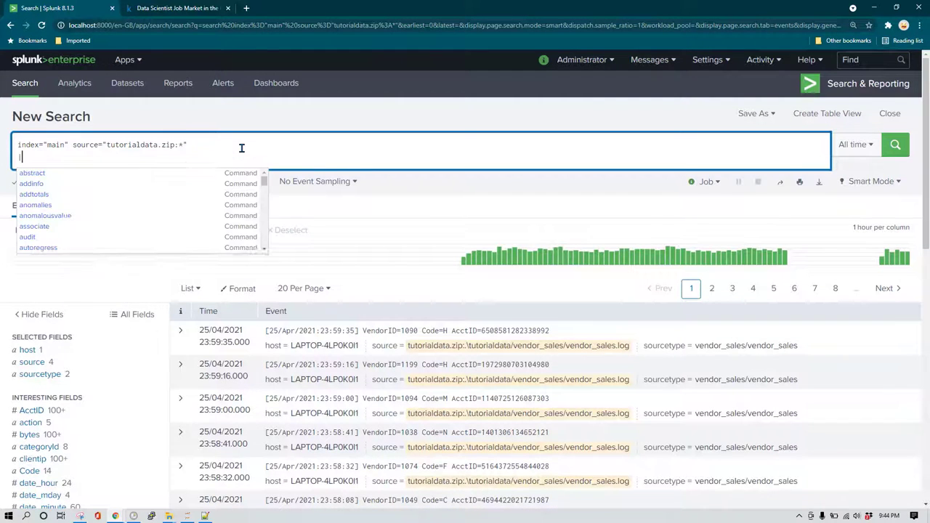
text(top action)
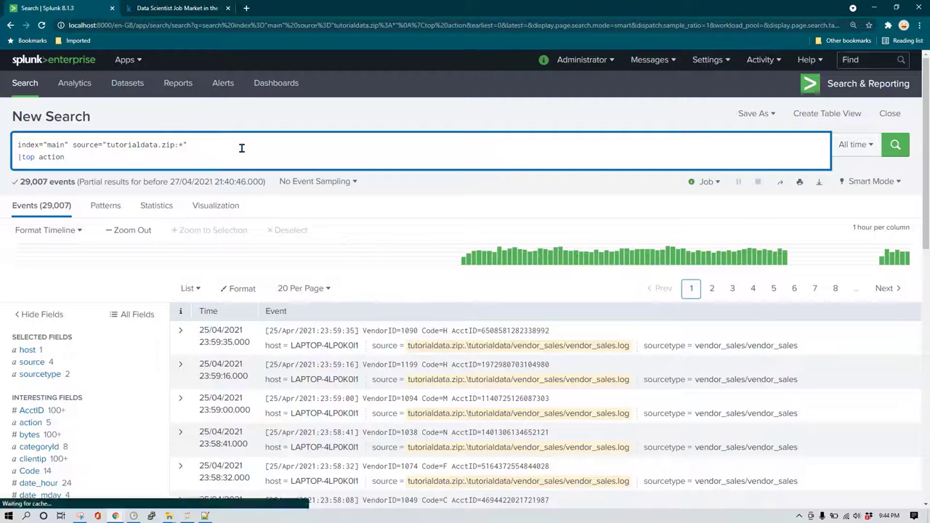
key(Return)
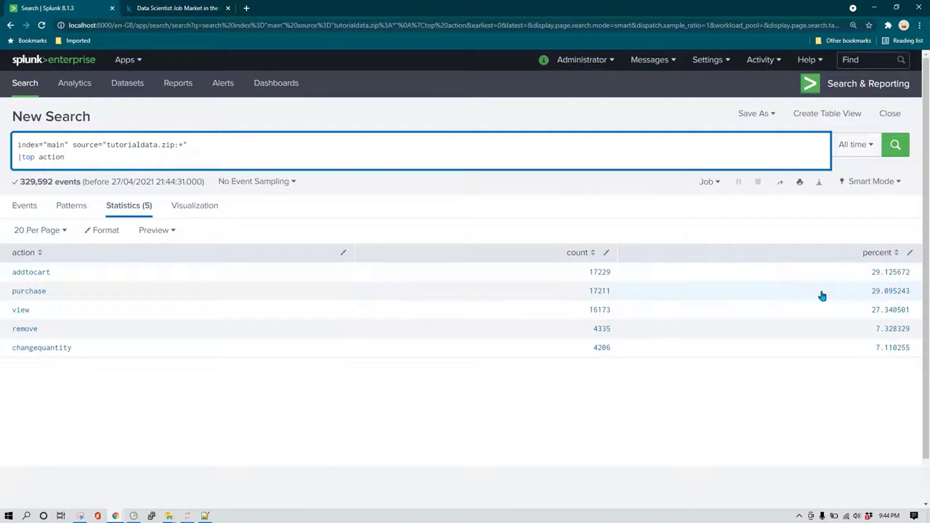
Display the five action values as a pie chart.
click(199, 208)
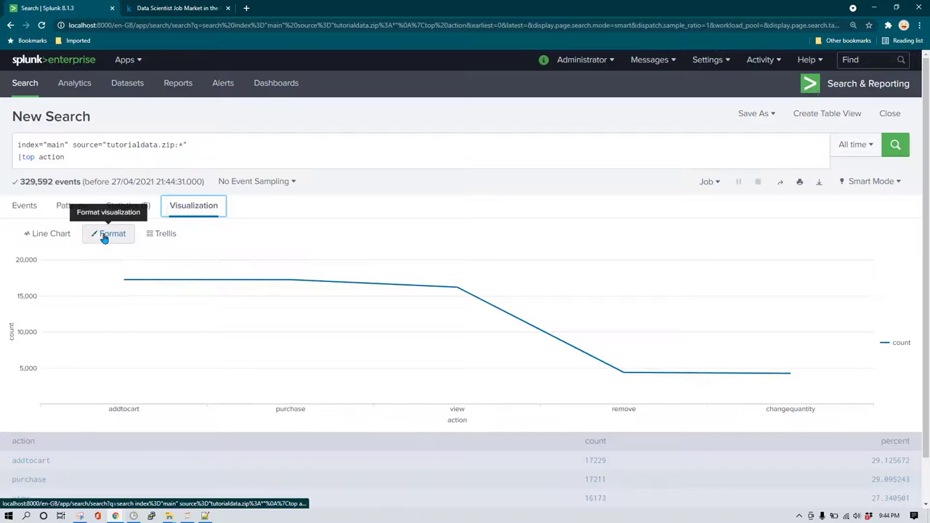
click(61, 233)
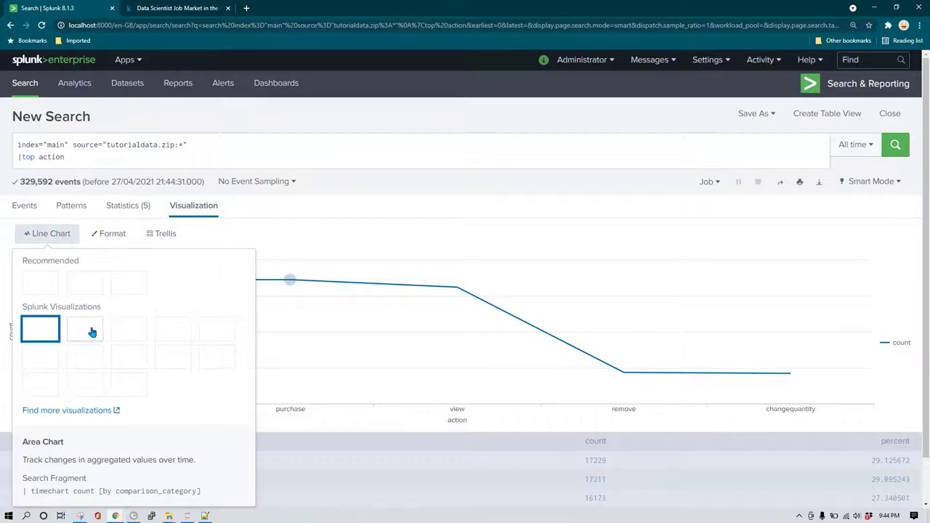
click(128, 283)
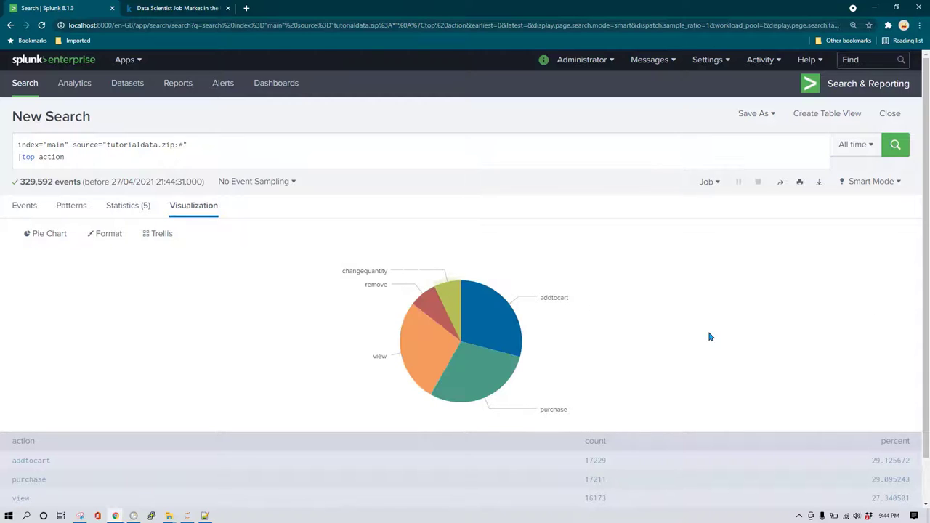
Save the pie chart as a panel on new dashboard demo_base_search, opening it in a new tab.
click(773, 116)
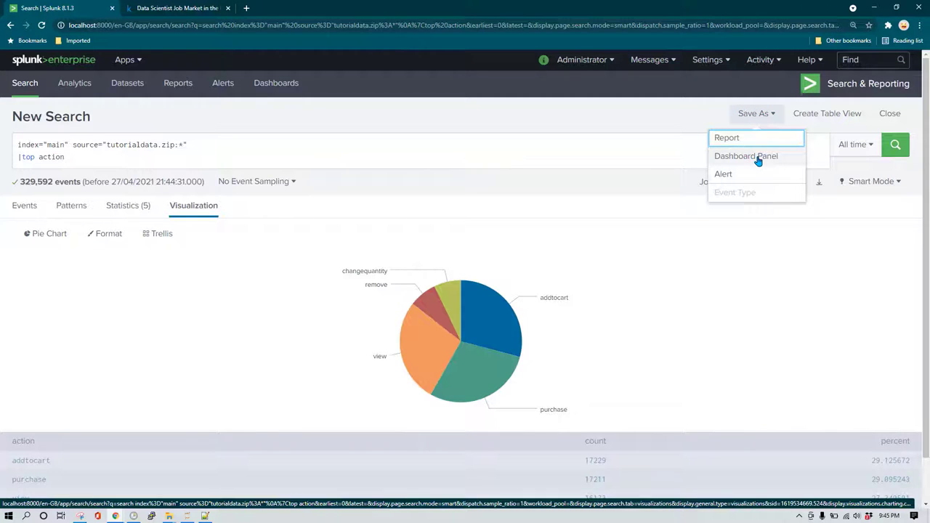
click(755, 157)
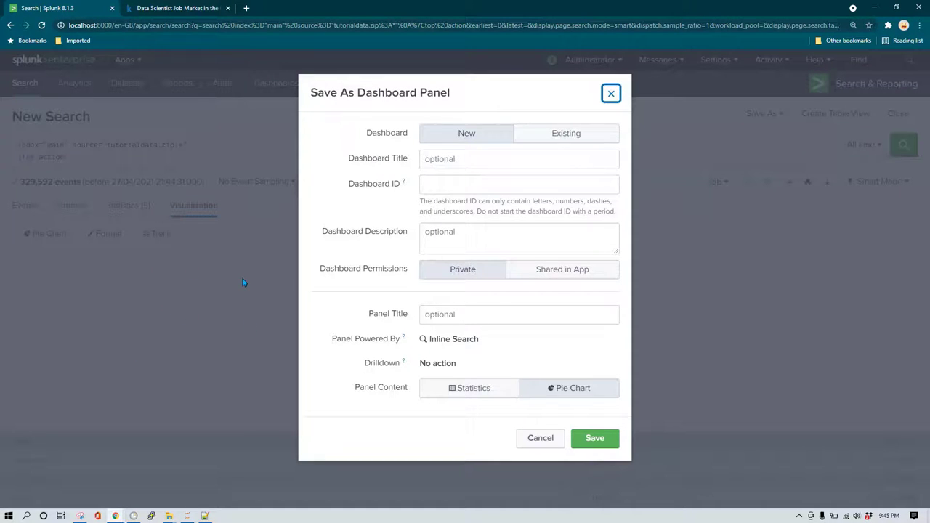
click(475, 162)
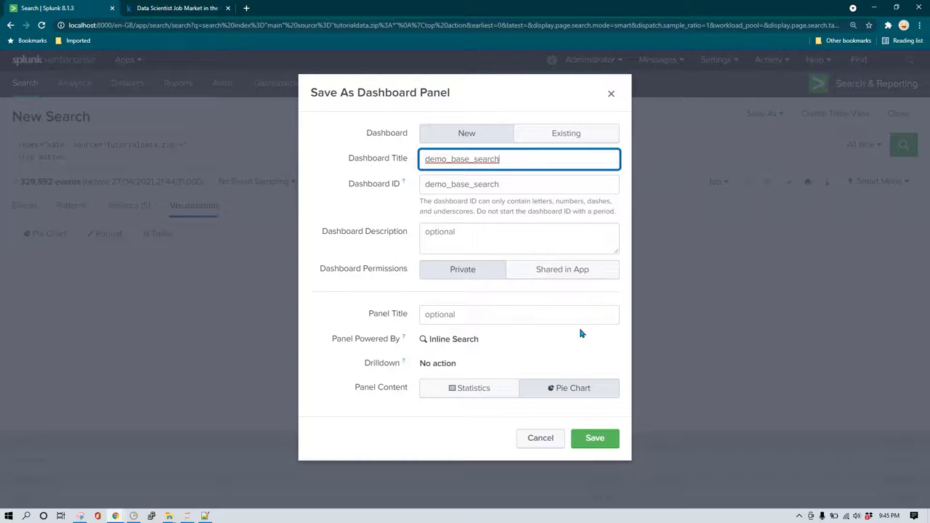
click(593, 438)
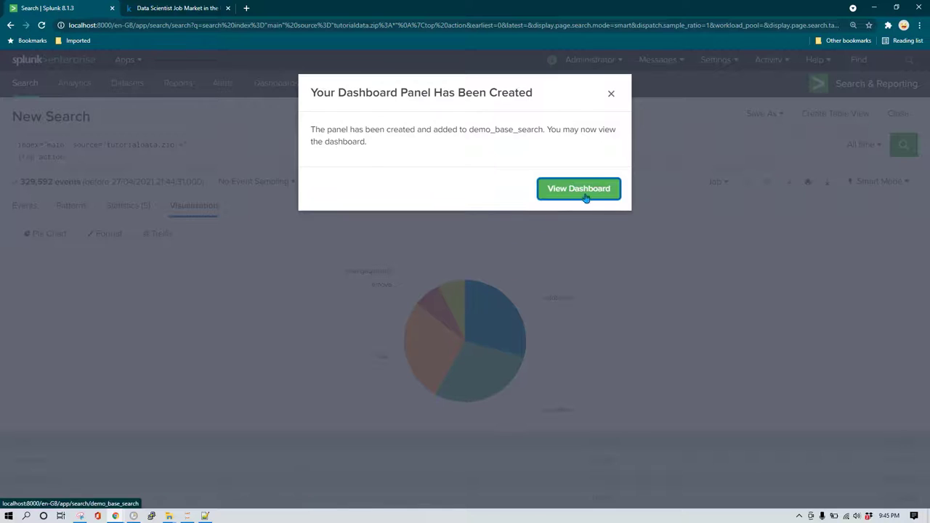
middle_click(578, 191)
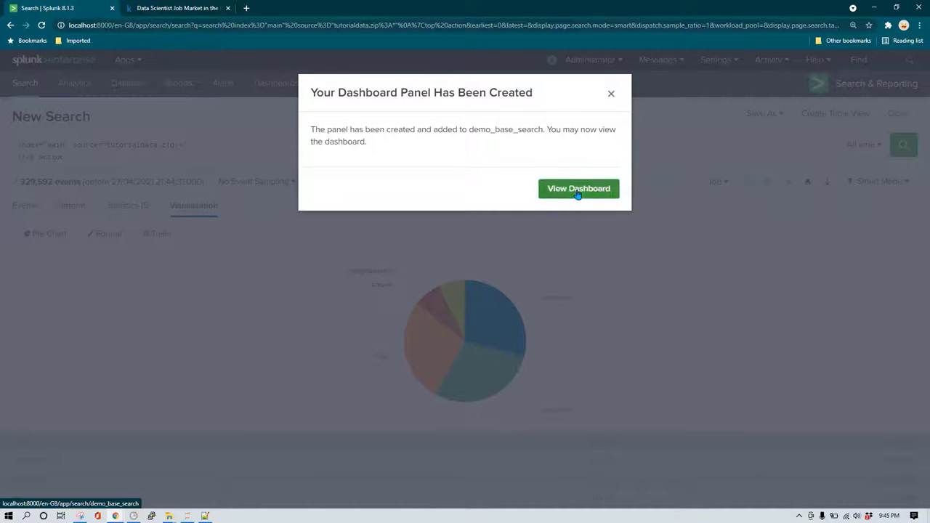
click(611, 95)
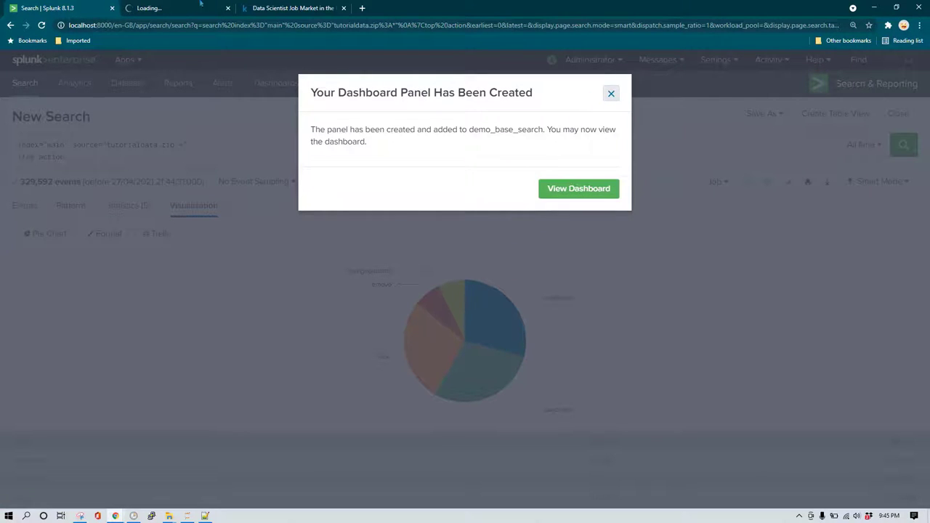
Return to the base search's events and select the categoryId field name from its summary.
click(149, 8)
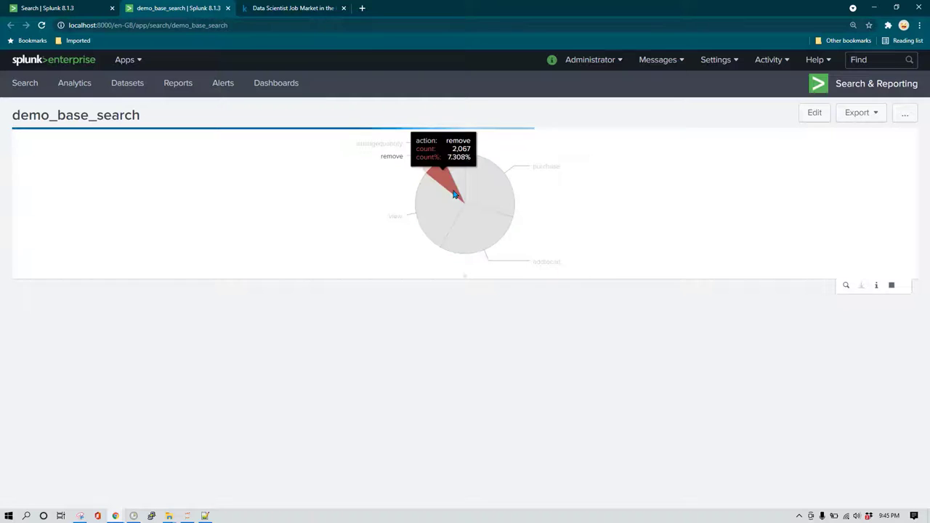
key(ctrl+shift+Tab)
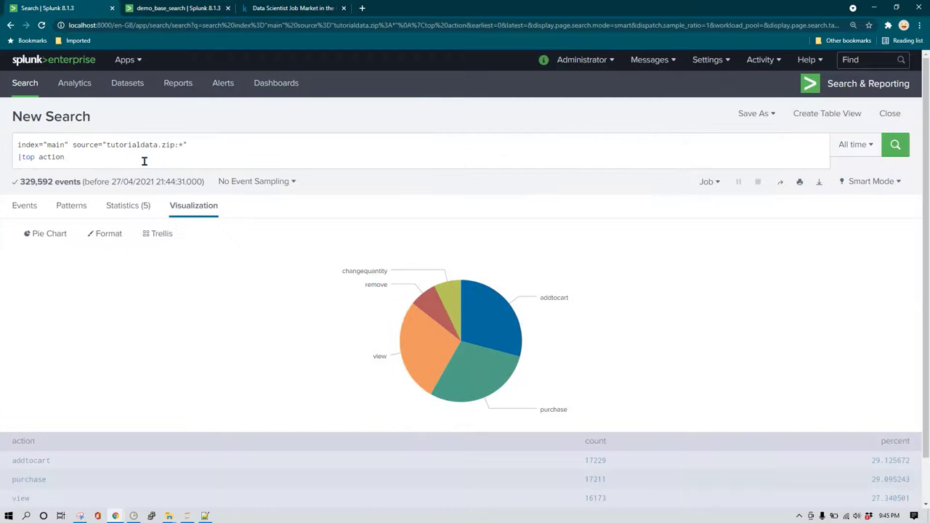
click(24, 205)
scroll(51, 290, down, 2)
click(42, 289)
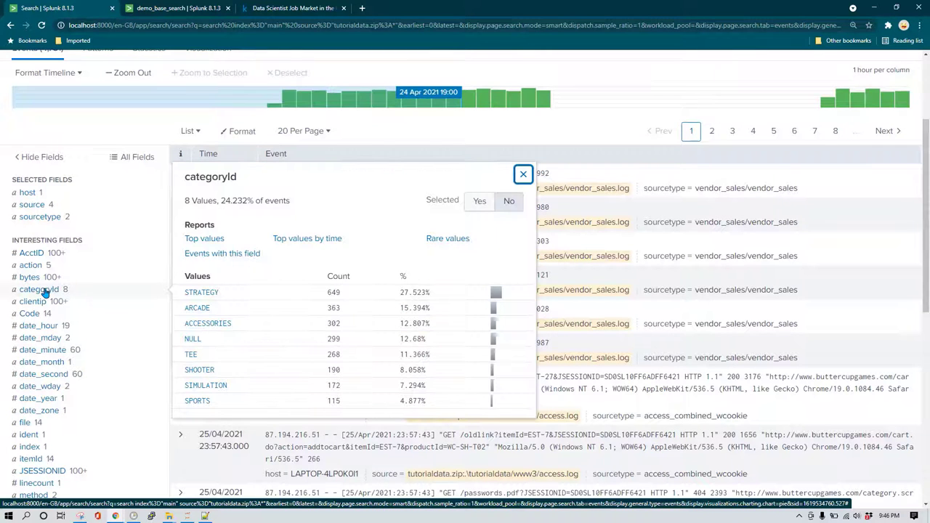
double_click(215, 176)
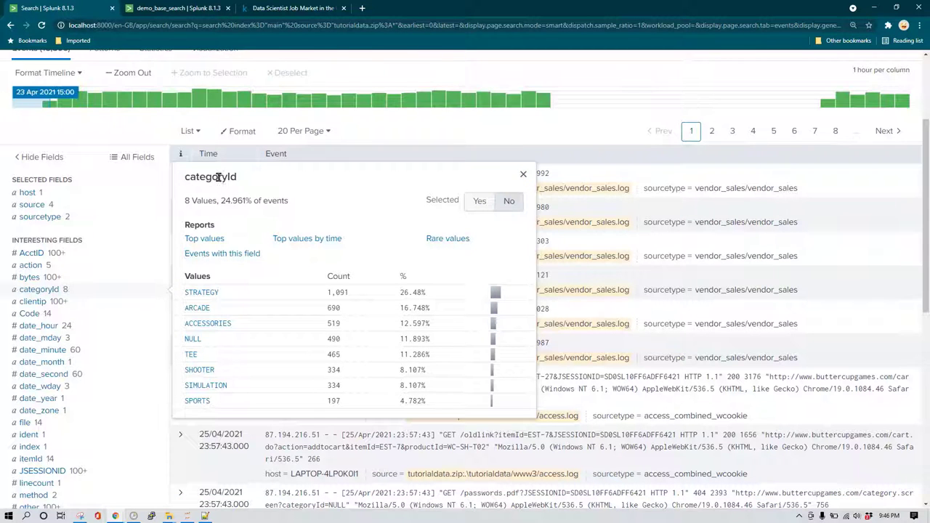
double_click(218, 178)
scroll(221, 175, up, 3)
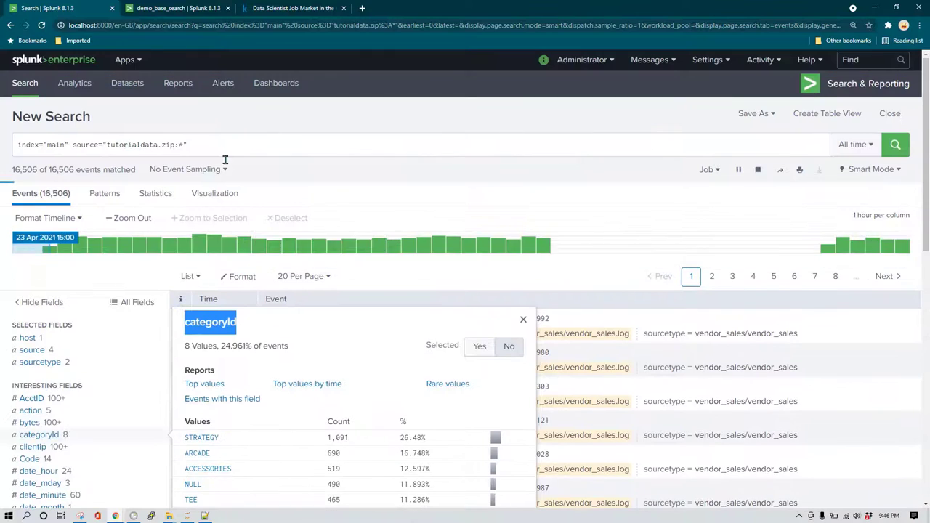
Add |top 5 categoryId on a new line, run it, and chart the five categories.
click(227, 151)
key(shift+Return)
text(|top )
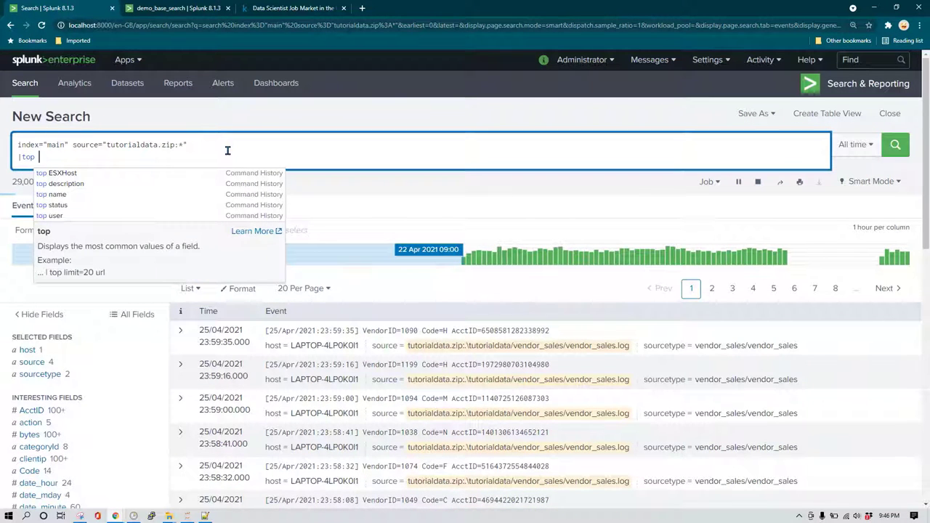
text(5 categoryId)
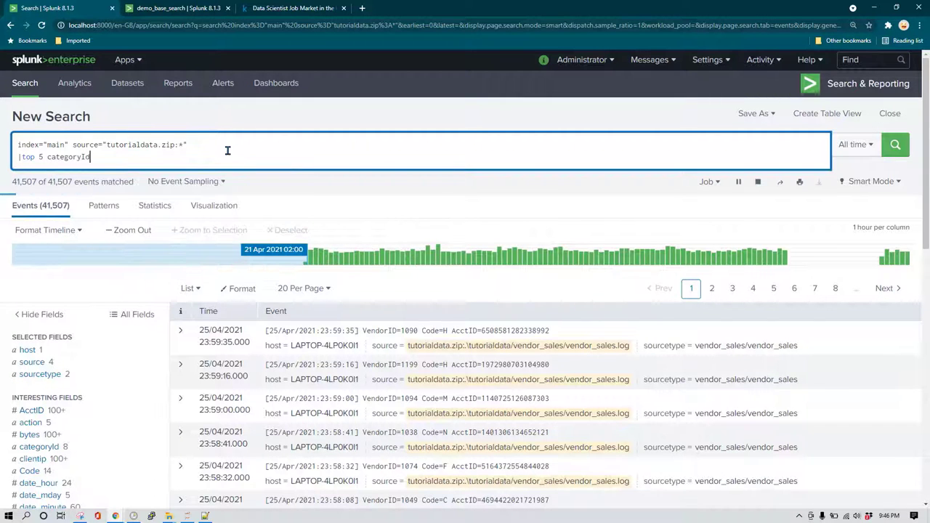
key(Return)
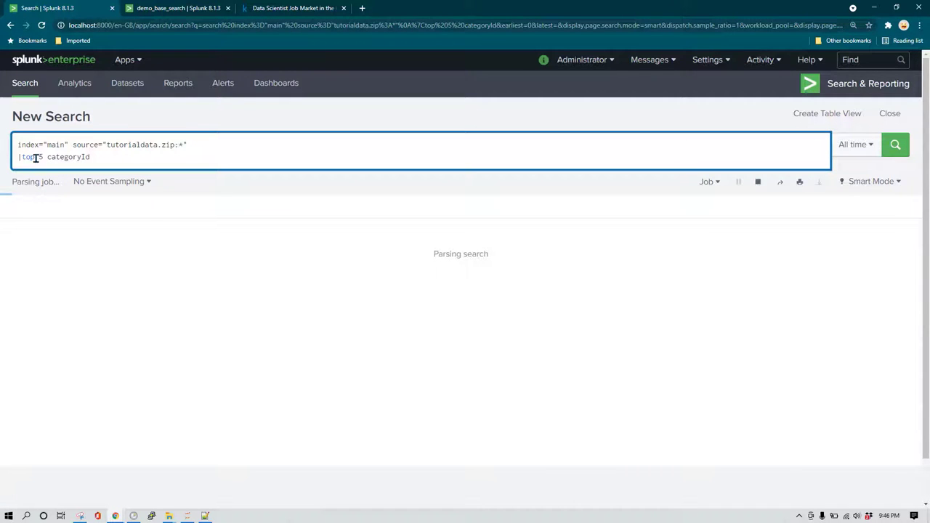
key(ctrl+Tab)
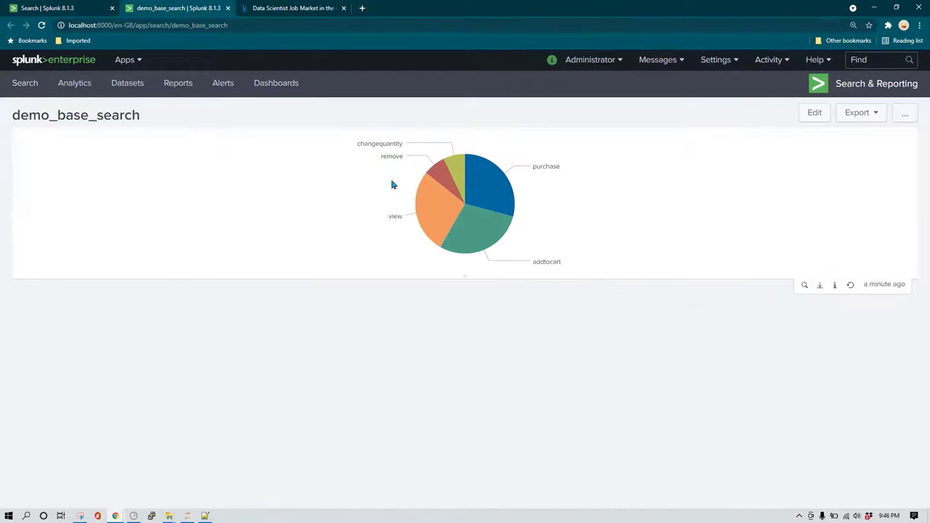
click(72, 7)
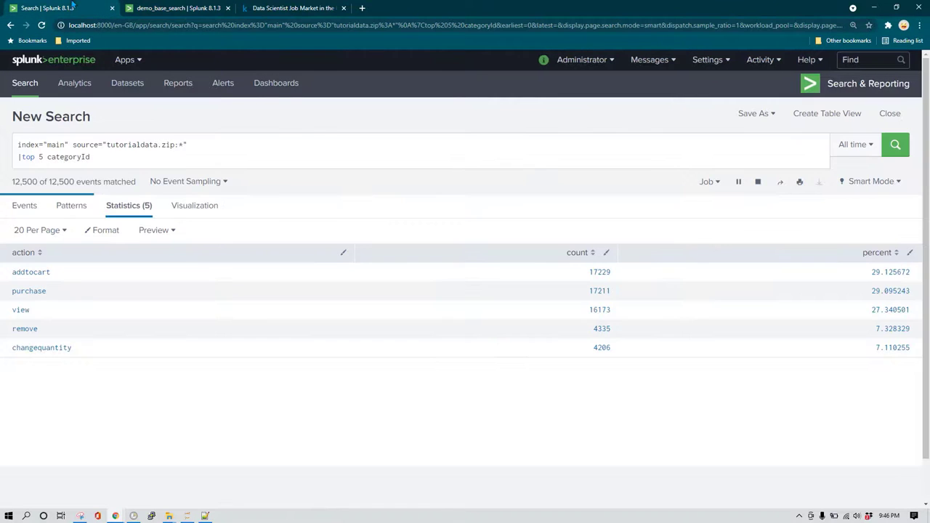
click(90, 159)
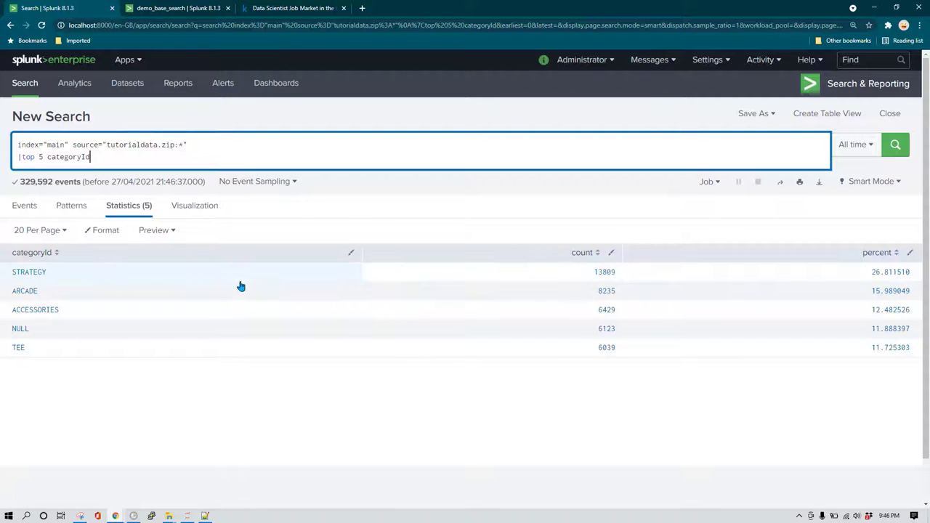
click(194, 212)
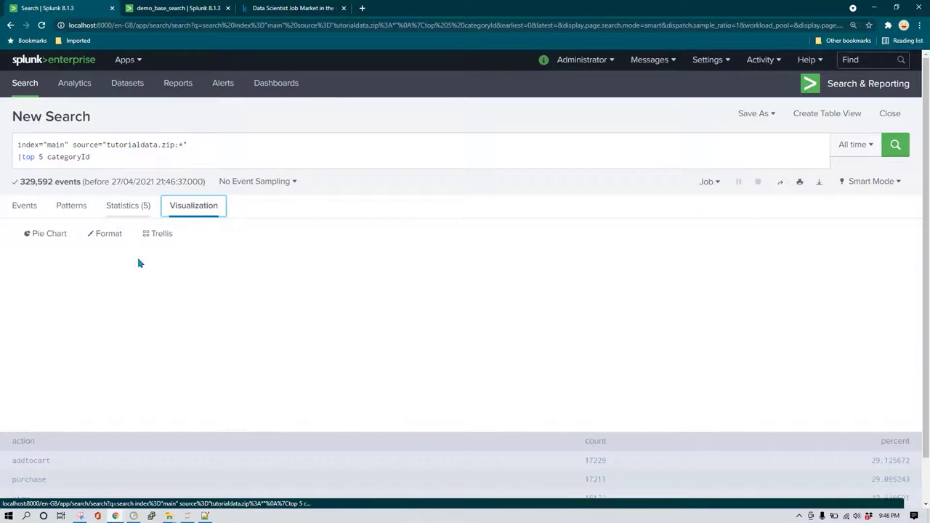
Turn the top-5 categoryId pie into a column chart with Show Data Values on.
click(57, 239)
click(41, 288)
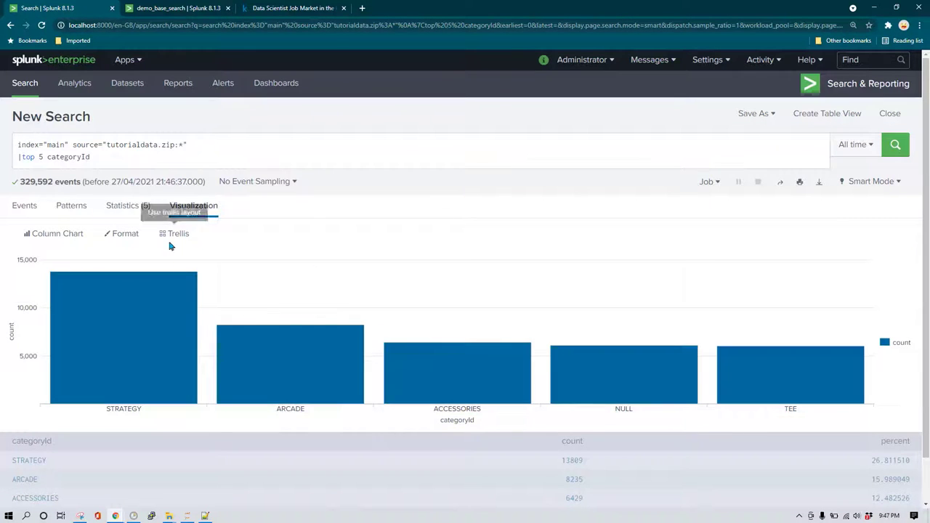
mouse_move(140, 314)
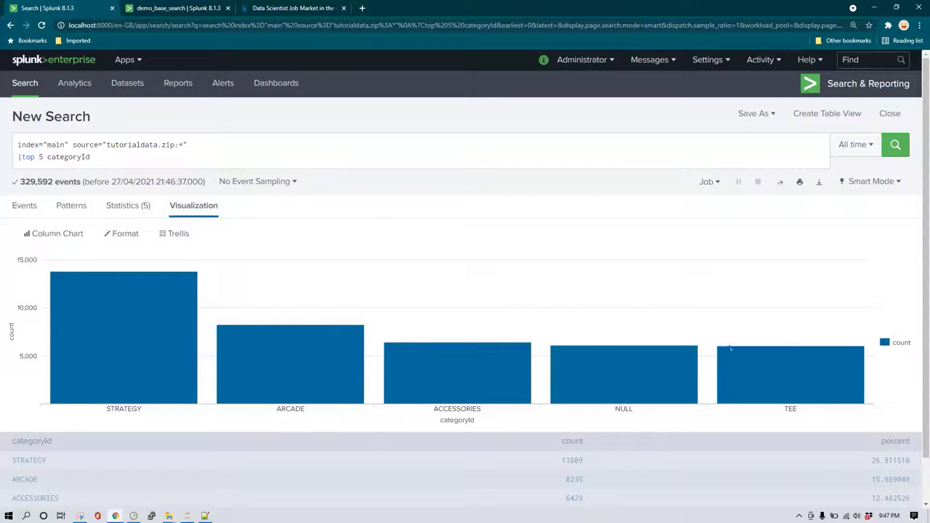
click(127, 236)
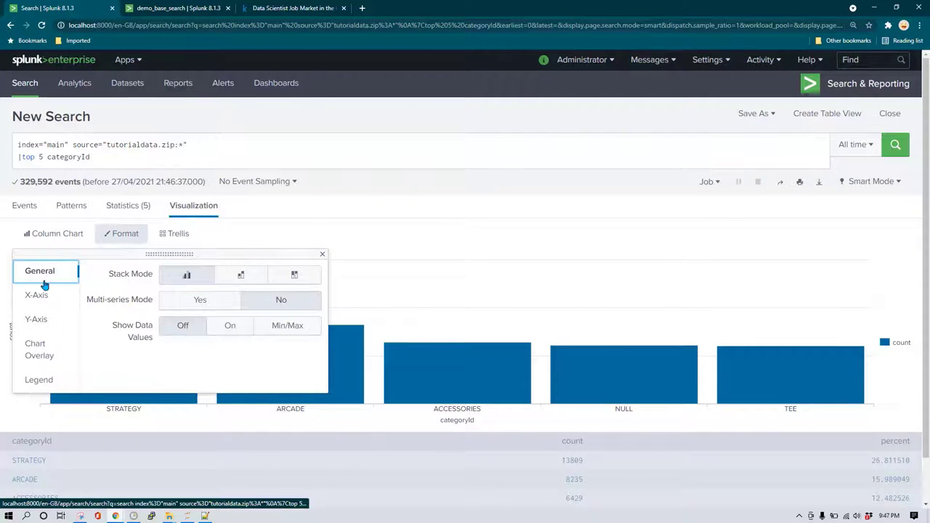
click(235, 329)
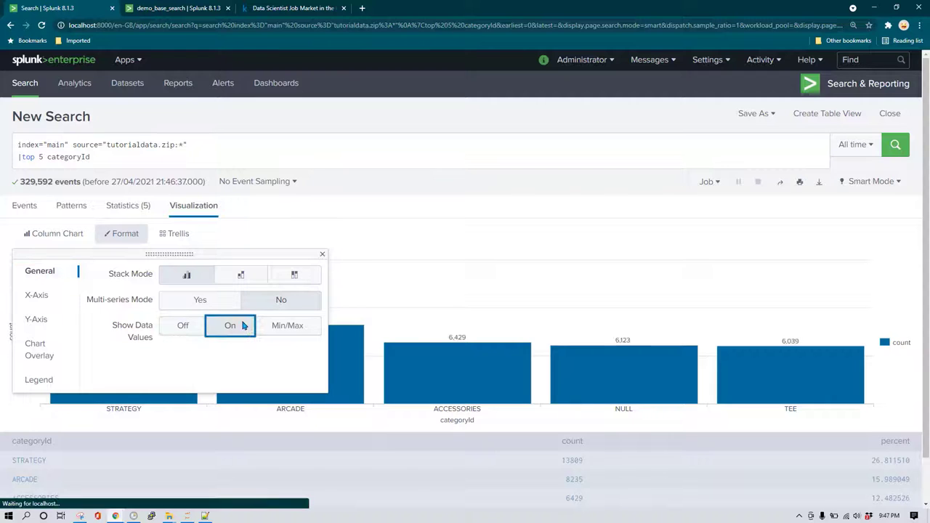
click(571, 251)
click(757, 117)
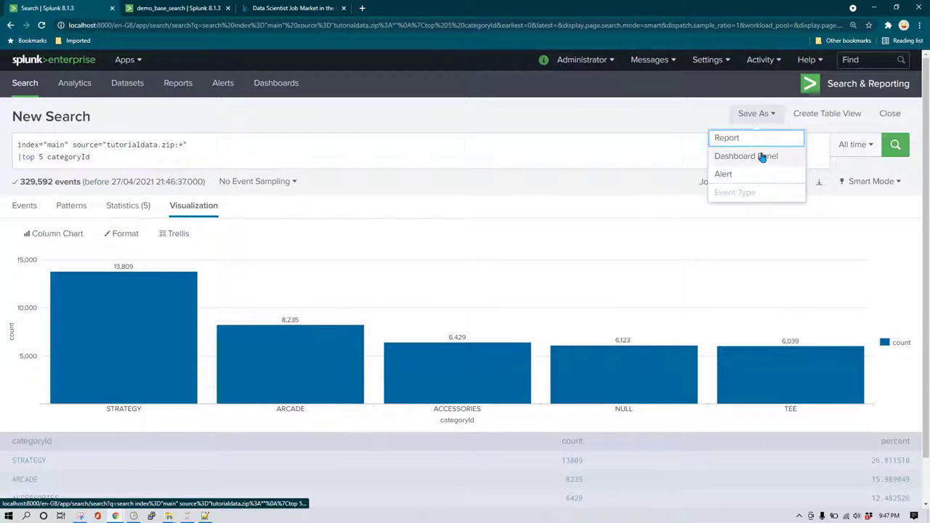
Add the categoryId column chart as a panel on the existing demo_base_search dashboard.
click(760, 157)
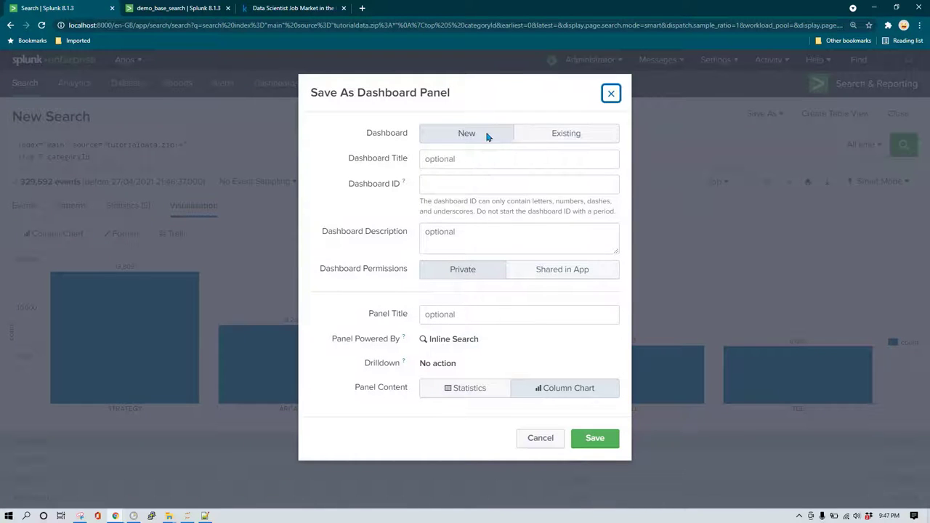
click(577, 134)
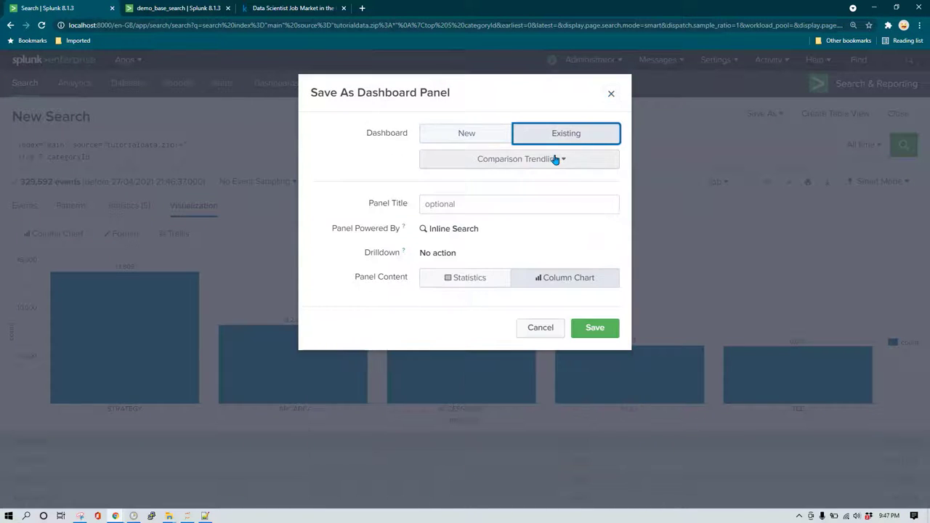
click(549, 159)
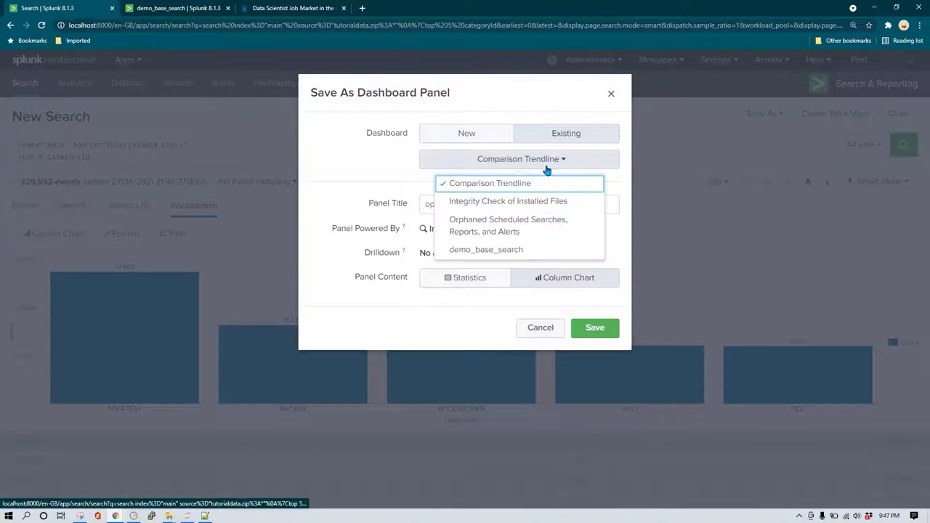
click(530, 248)
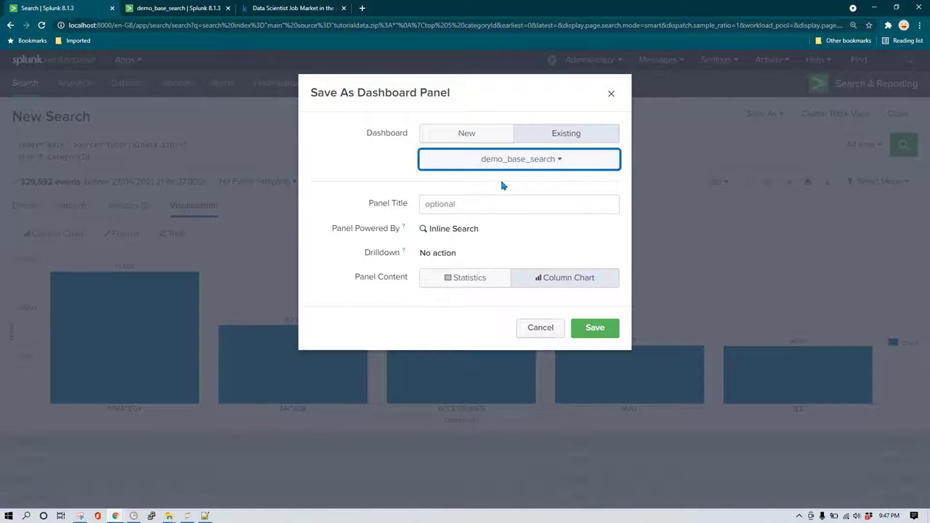
click(594, 328)
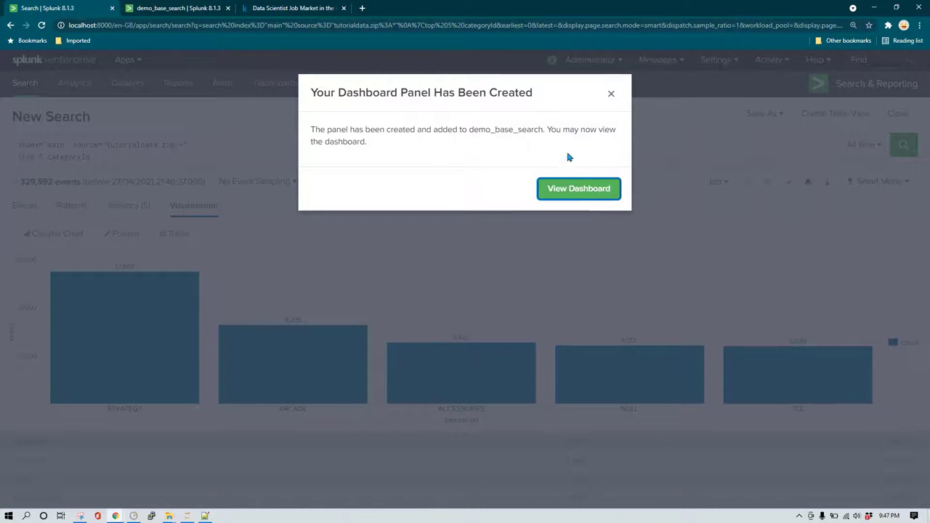
click(613, 95)
click(30, 210)
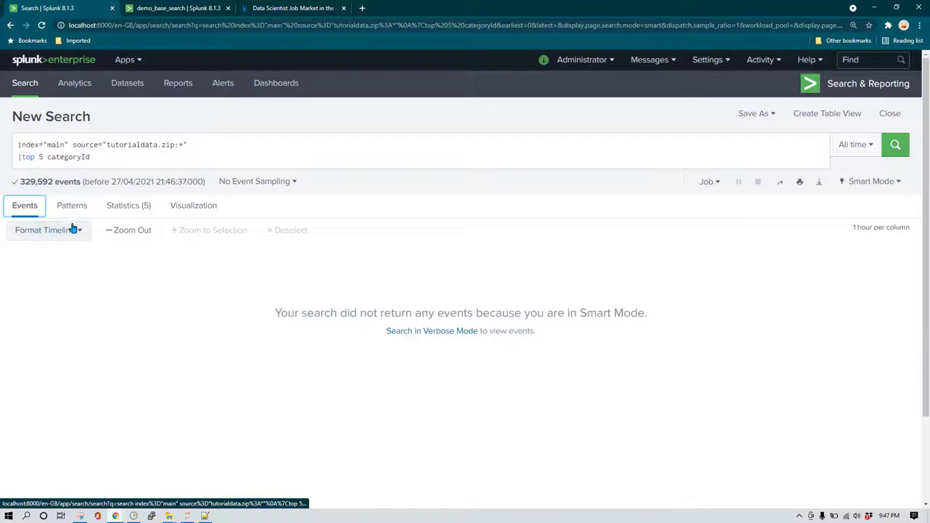
Delete the |top 5 categoryId line, rerun the base search, and select the productId field name.
drag(142, 158, 2, 160)
key(BackSpace)
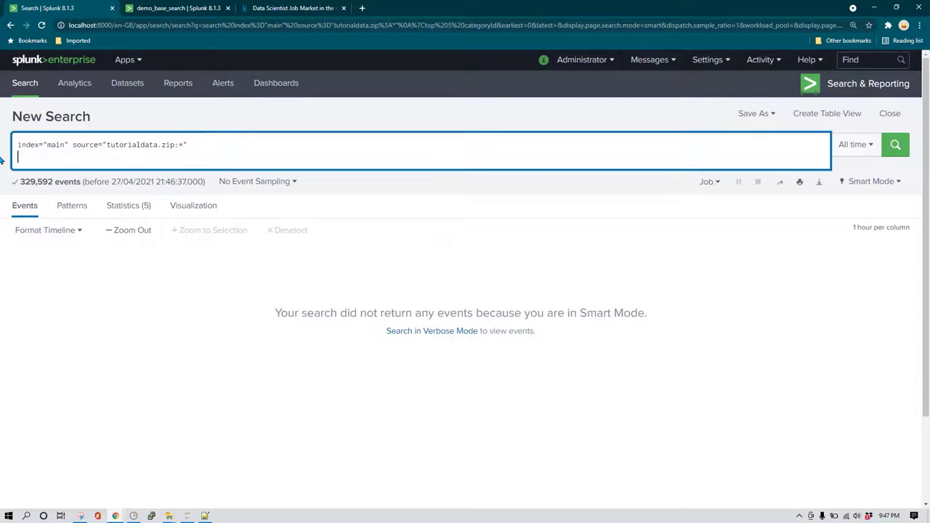
key(BackSpace)
key(Return)
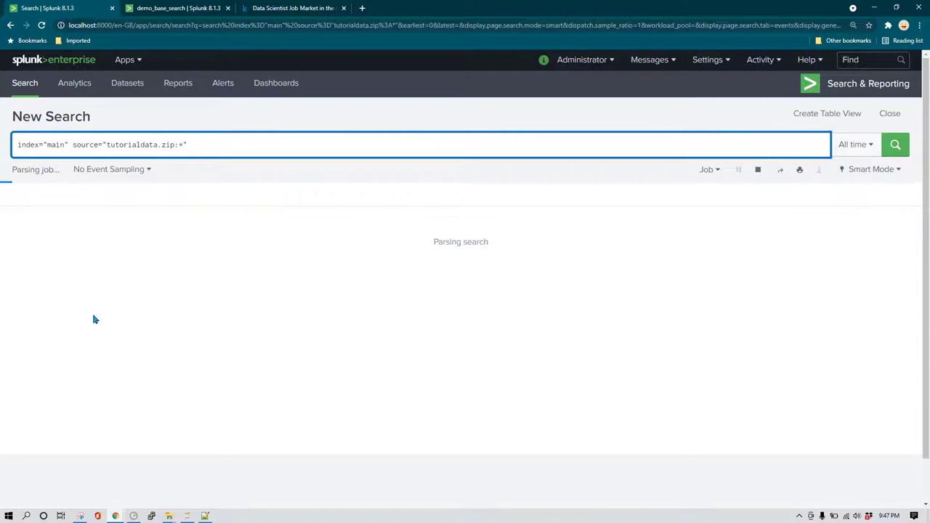
scroll(133, 342, down, 5)
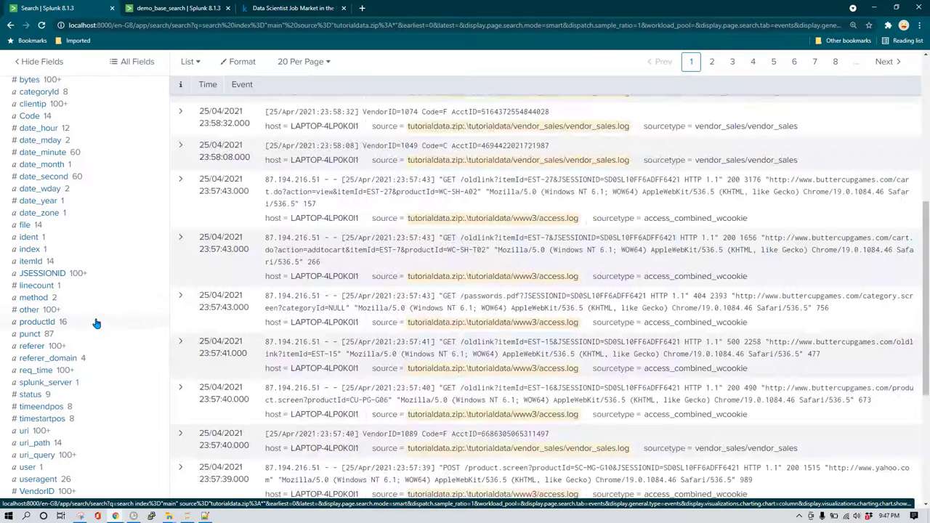
click(36, 322)
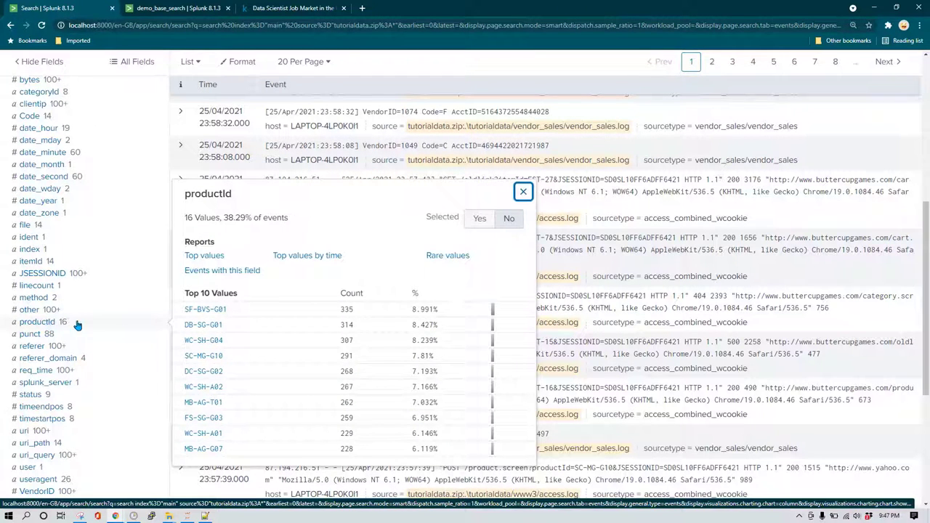
double_click(210, 194)
scroll(209, 196, up, 5)
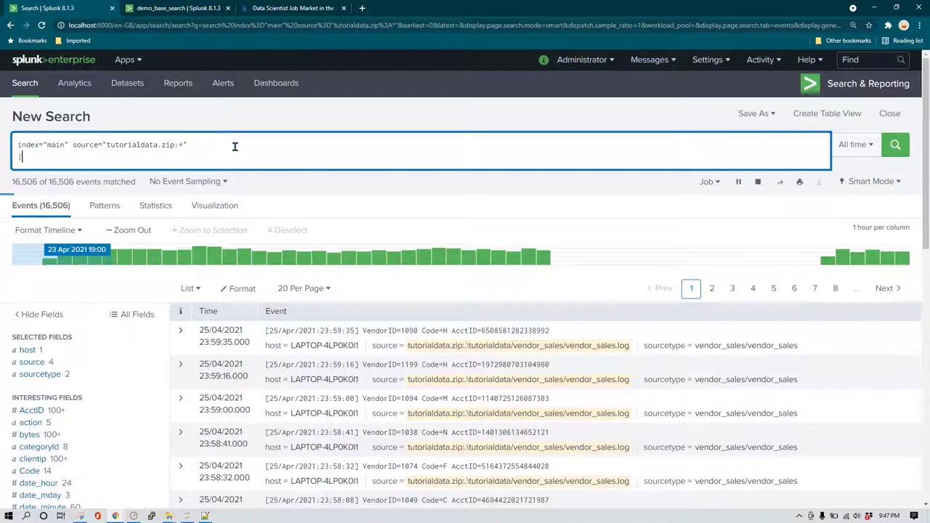
Append |top 10 productId to the query and run it.
text(|top 10)
text(categoryId)
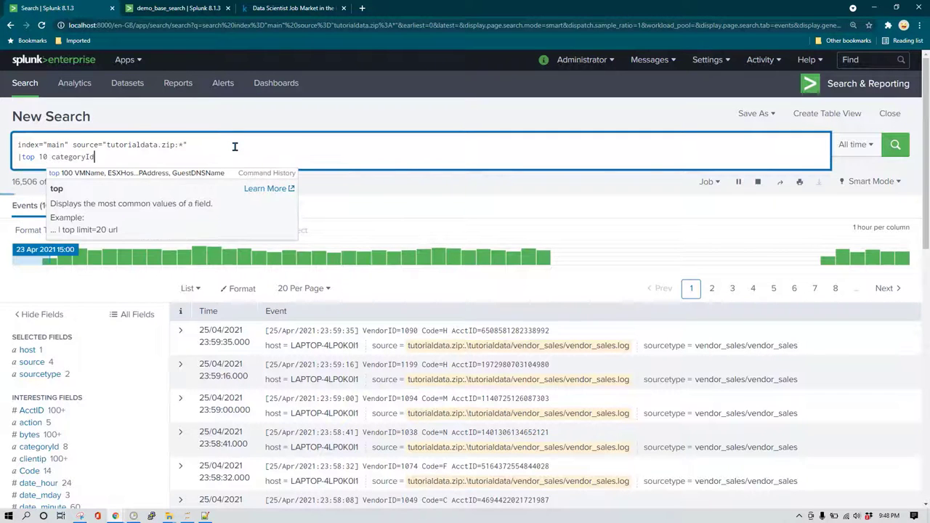
key(ctrl+z)
text(productId)
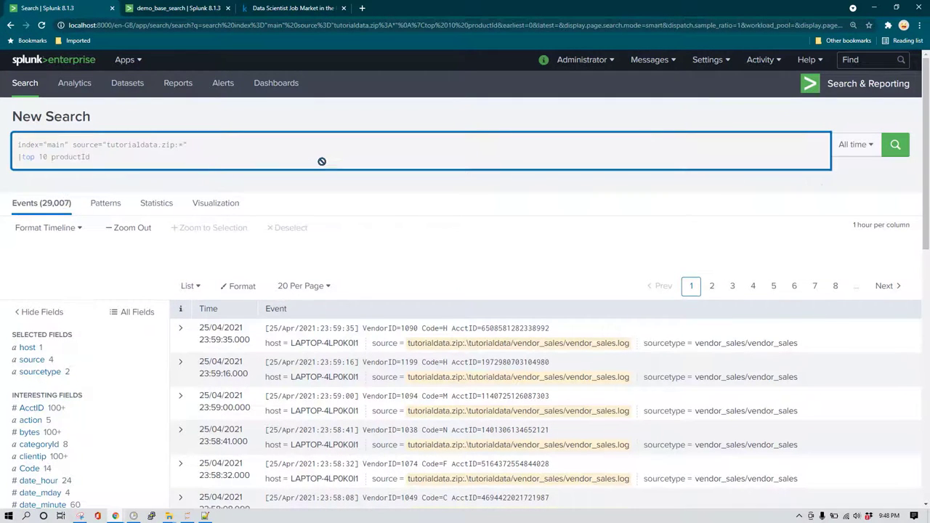
key(Return)
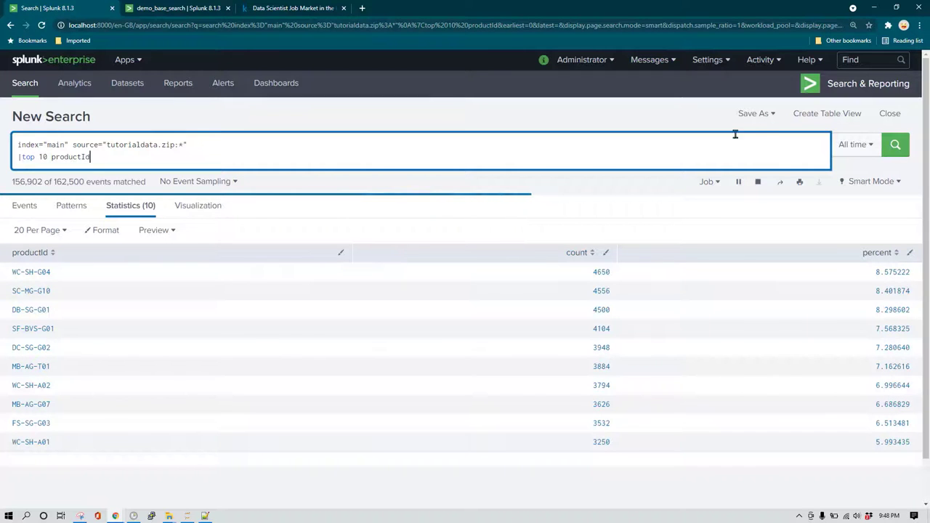
Add the productId statistics table to the existing demo_base_search dashboard and view it.
click(755, 114)
click(746, 156)
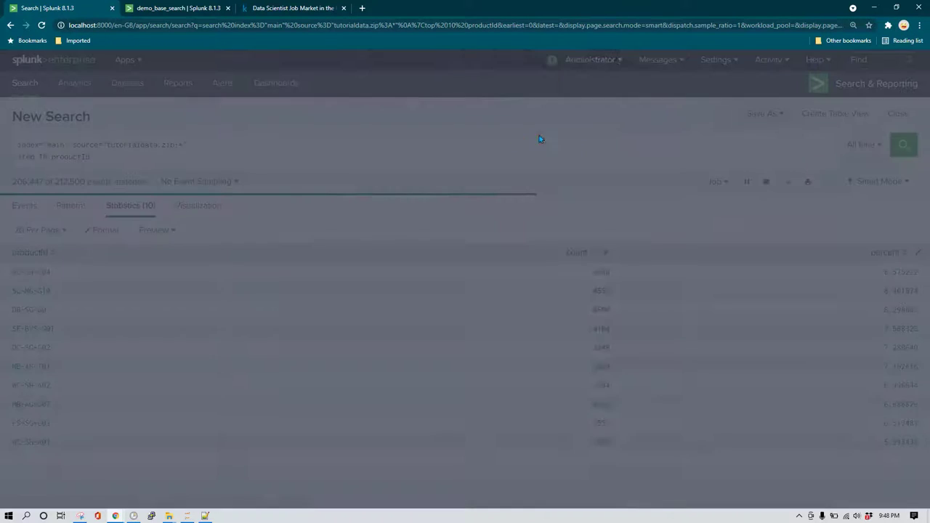
click(570, 134)
click(559, 158)
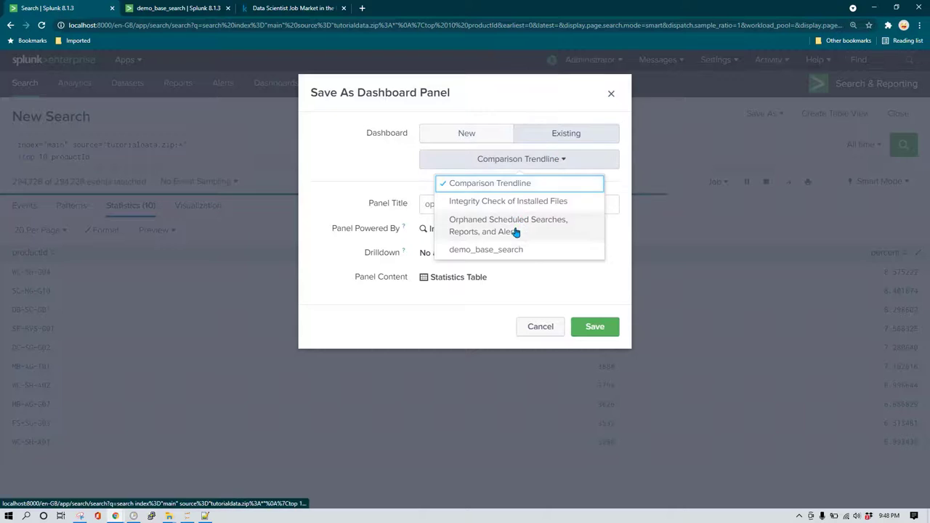
click(505, 251)
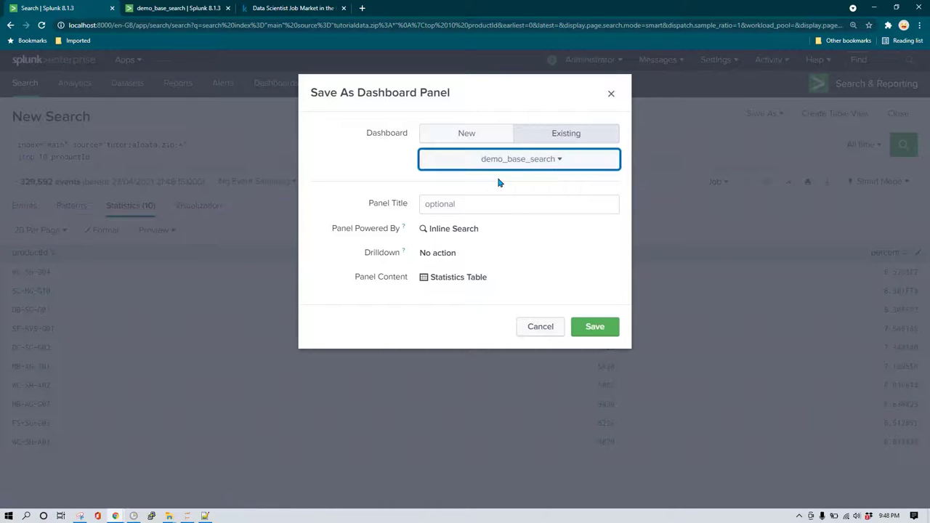
click(585, 327)
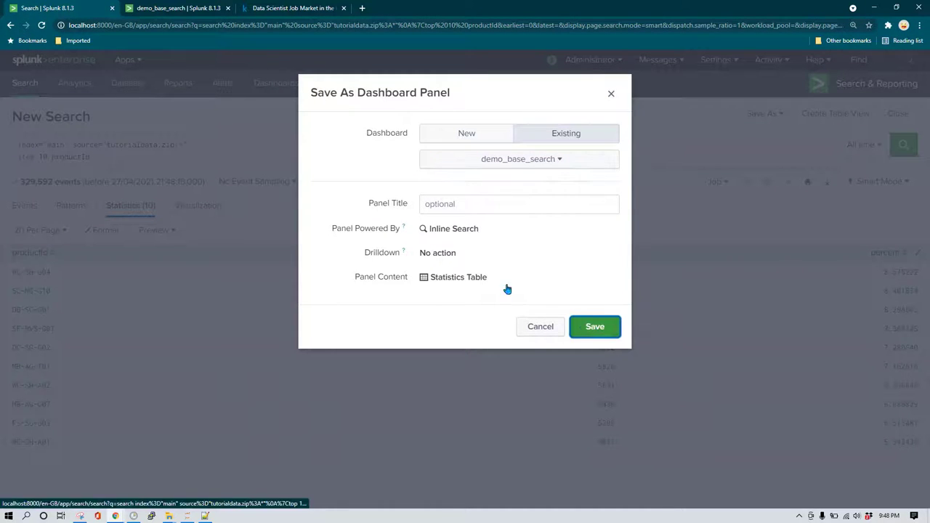
click(575, 190)
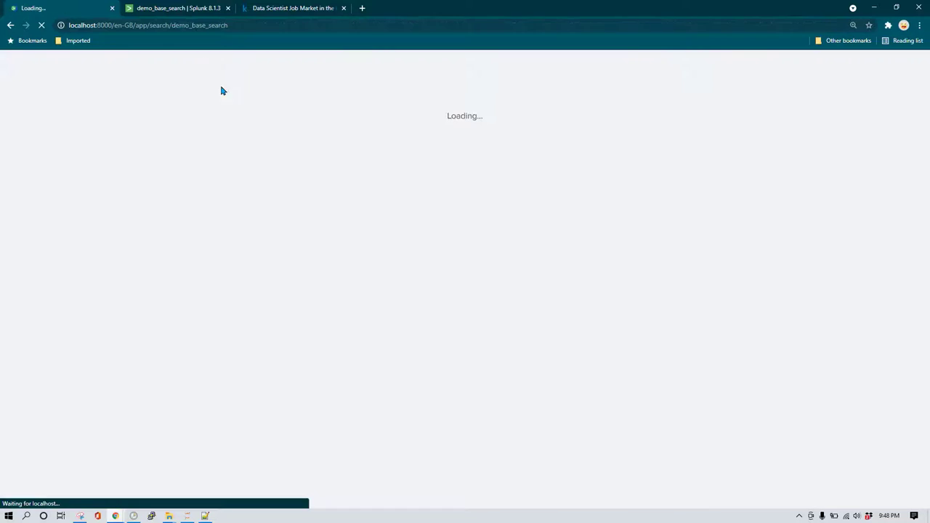
click(184, 5)
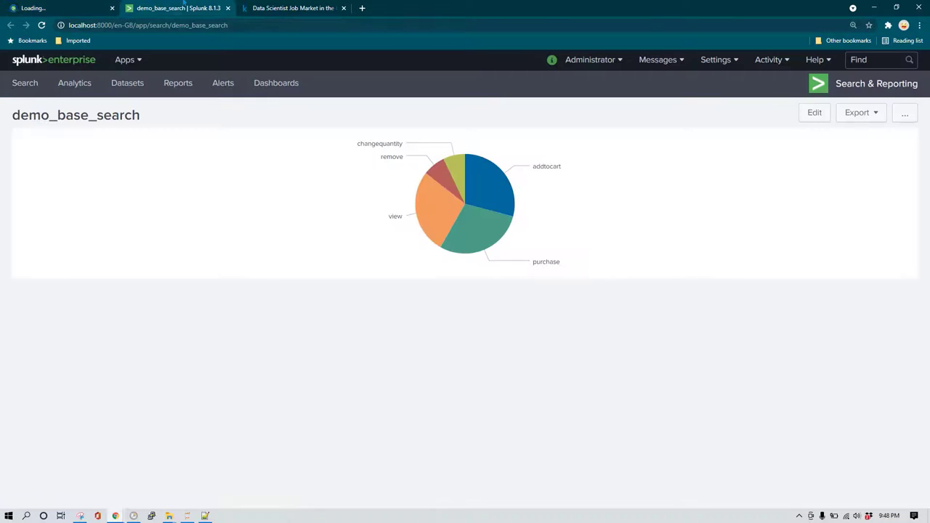
Close the duplicate dashboard tab and the Data Scientist Job Market tab, then review the panels.
click(227, 8)
click(227, 8)
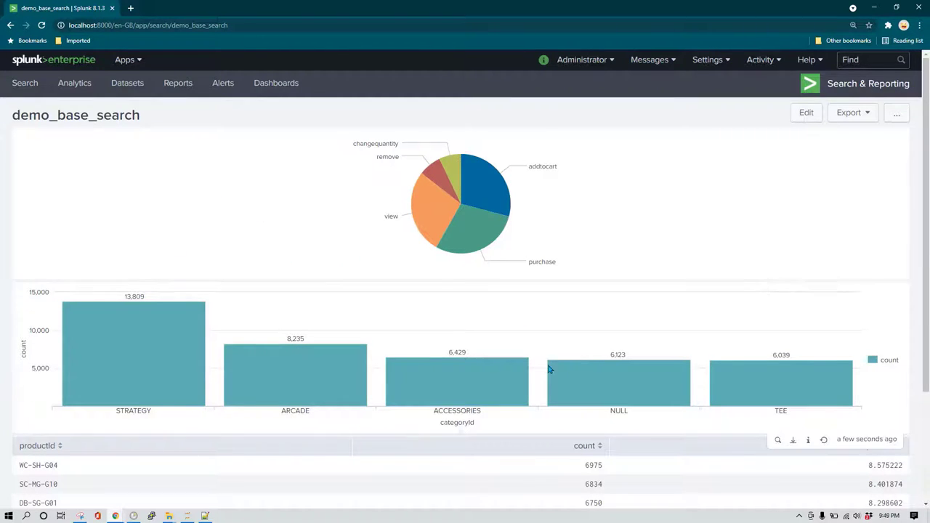
scroll(547, 369, down, 2)
scroll(620, 354, up, 2)
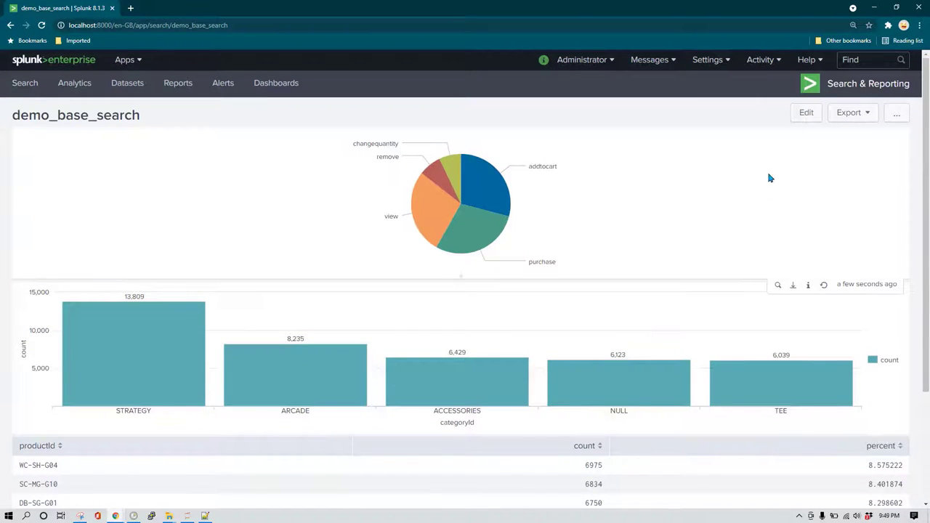
mouse_move(454, 241)
Move the column chart panel up beside the pie chart and turn on Dark Theme.
click(807, 114)
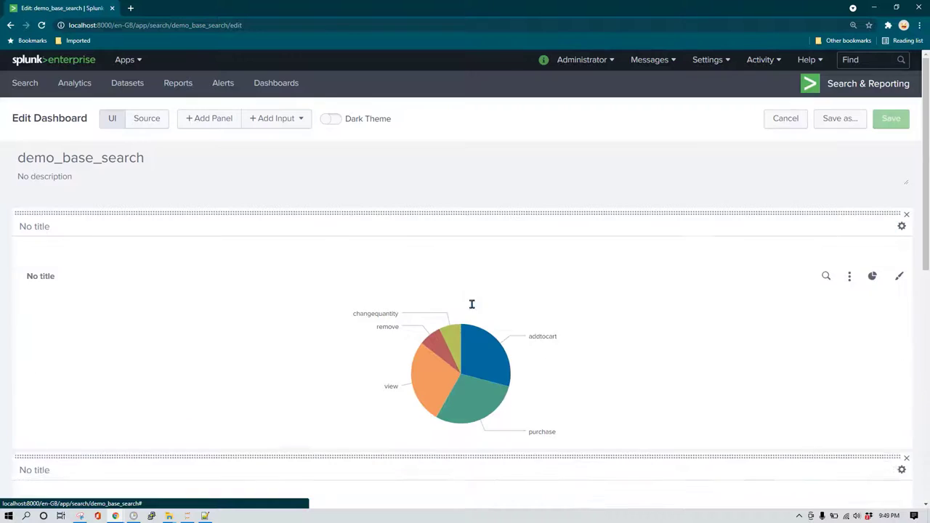
scroll(475, 358, down, 1)
scroll(475, 358, down, 3)
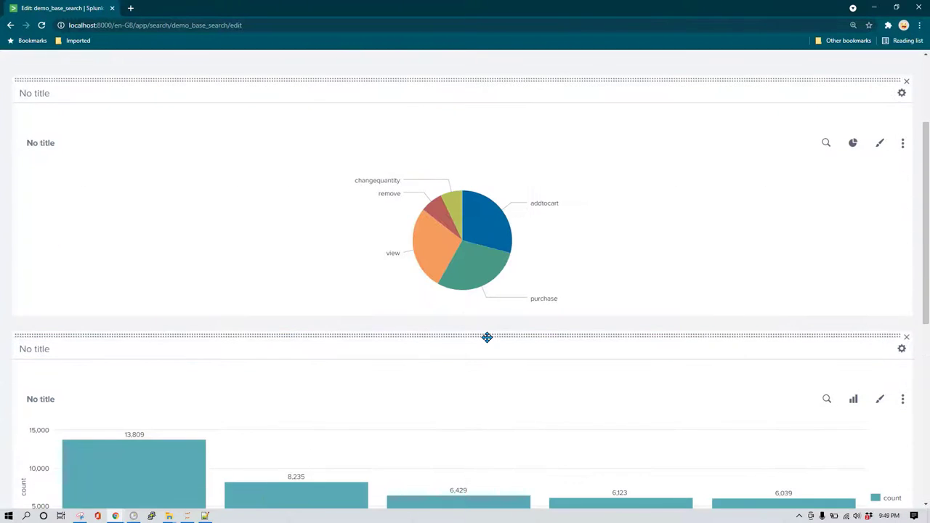
drag(489, 334, 642, 135)
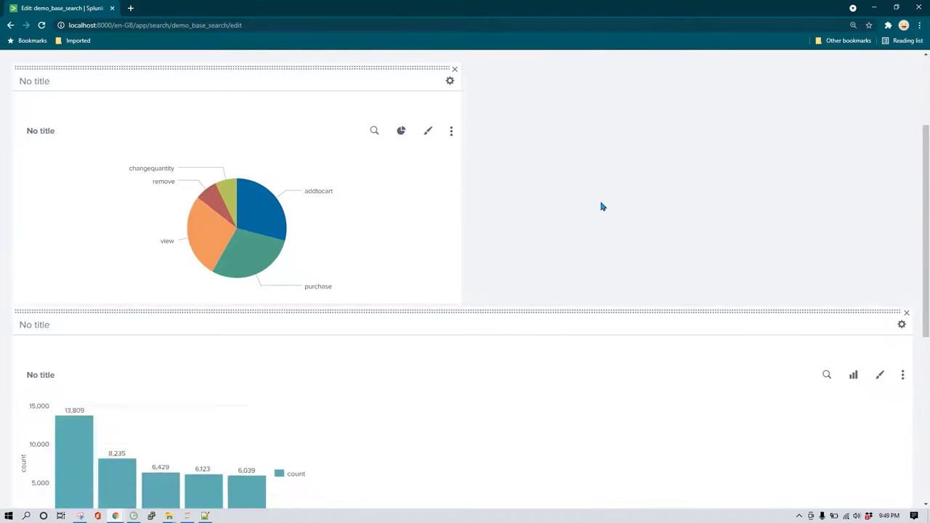
scroll(685, 259, up, 3)
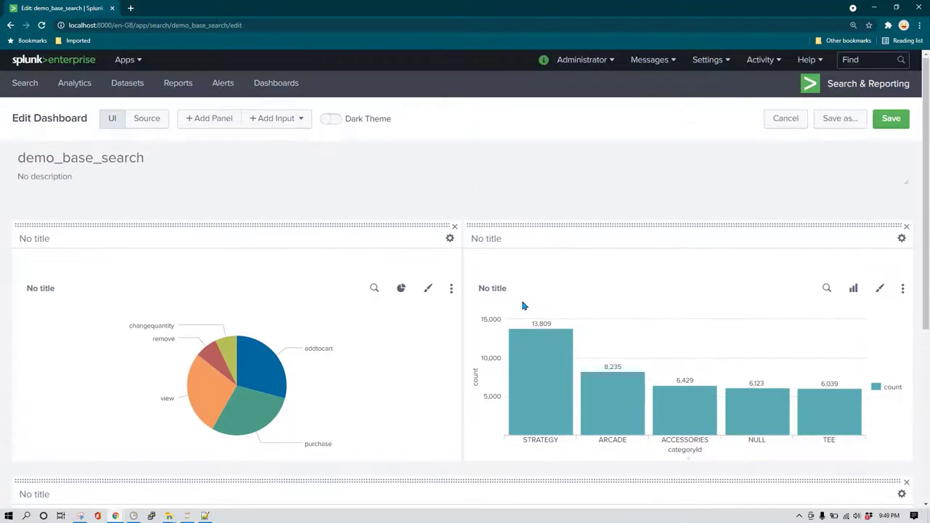
scroll(574, 321, down, 5)
scroll(574, 322, up, 5)
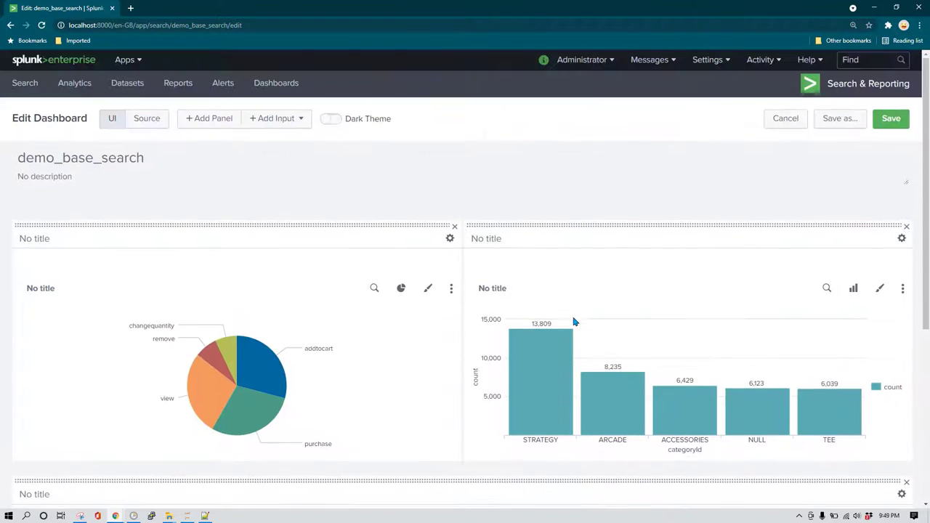
click(330, 121)
Save the new layout and dark theme, refresh the page, and reopen demo_base_search for editing.
click(889, 121)
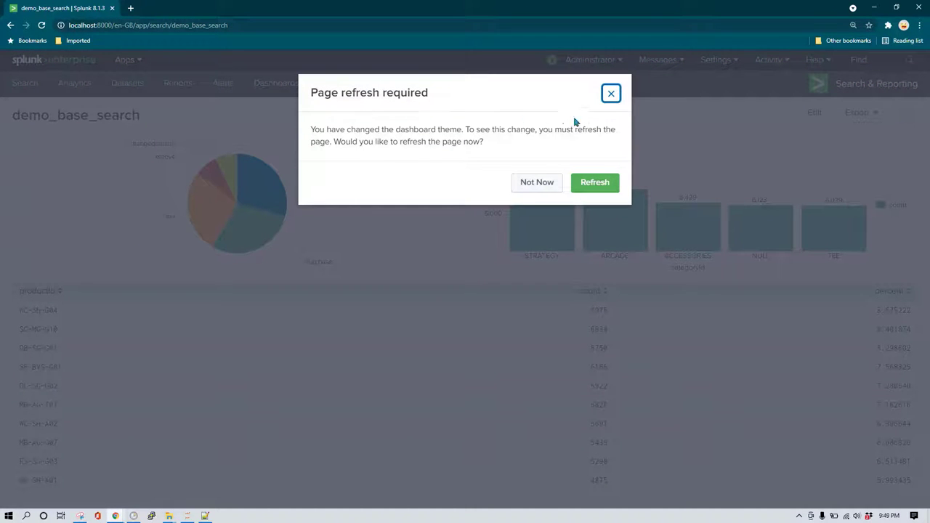
click(595, 183)
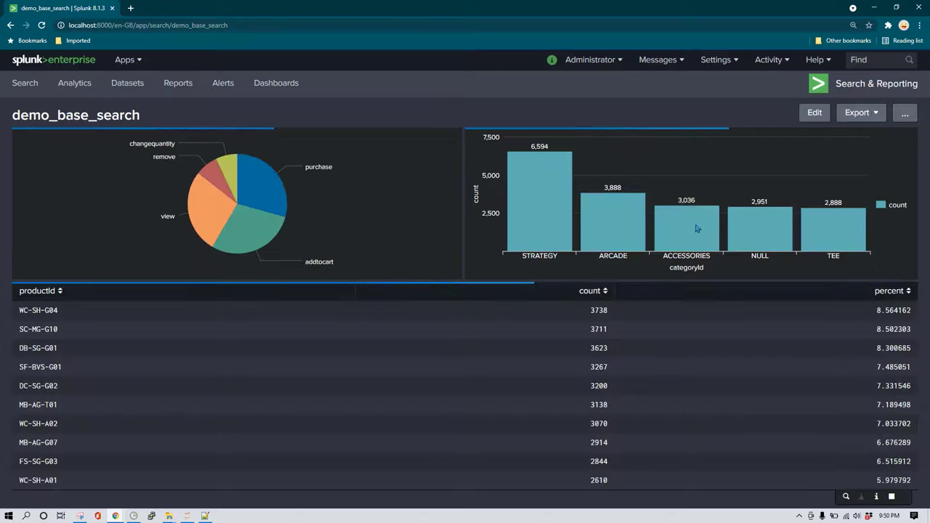
click(814, 113)
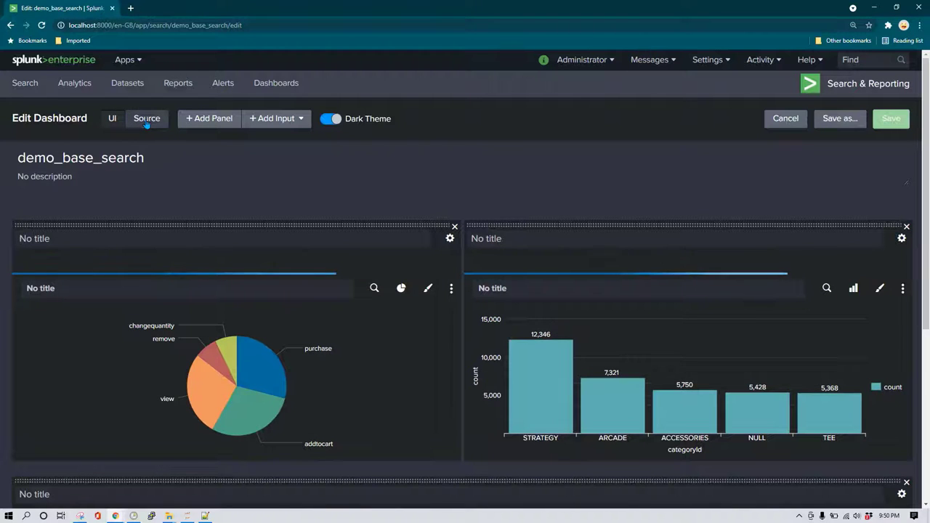
In the XML source, compare the pie, top 5 categoryId and top 10 productId queries' shared index and source.
click(147, 119)
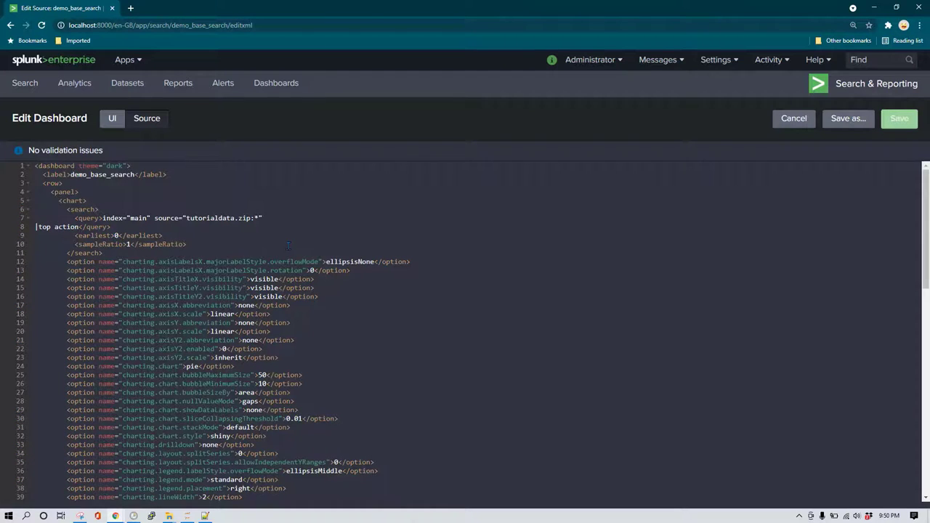
scroll(288, 245, down, 15)
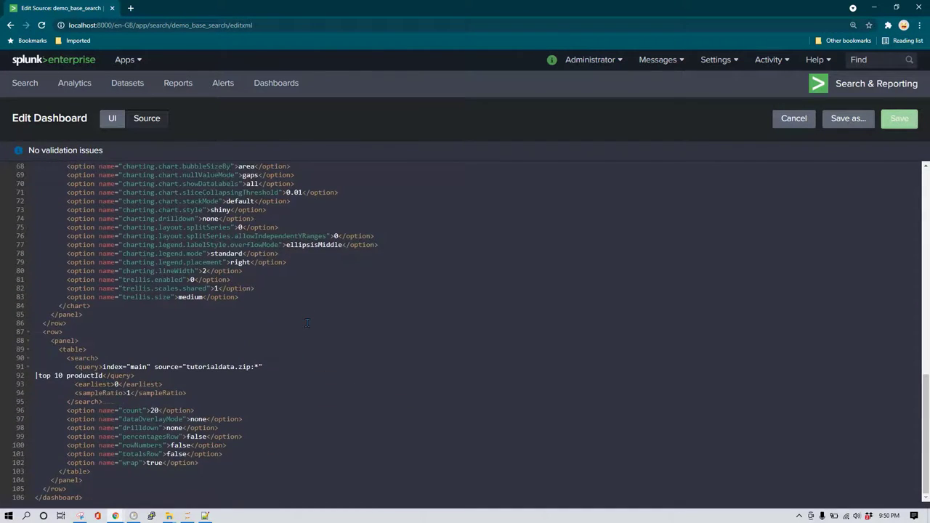
scroll(306, 324, up, 15)
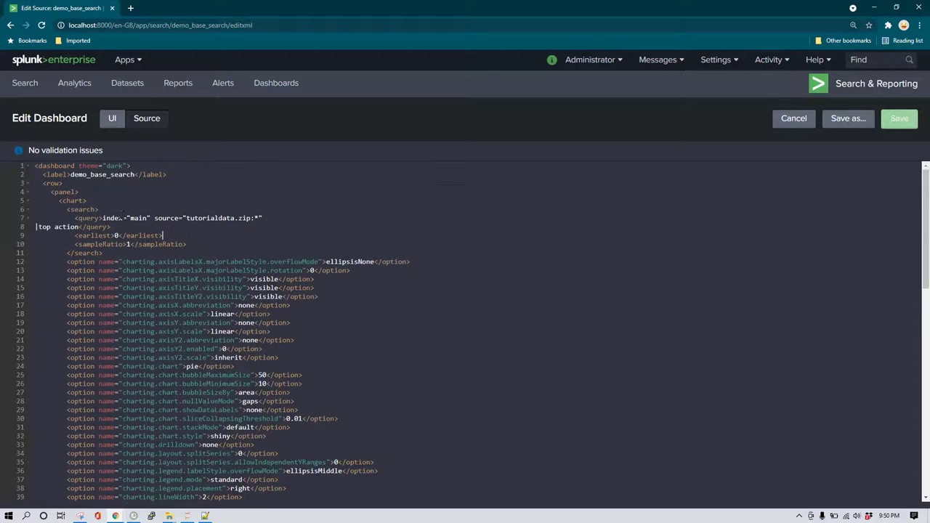
drag(101, 218, 77, 227)
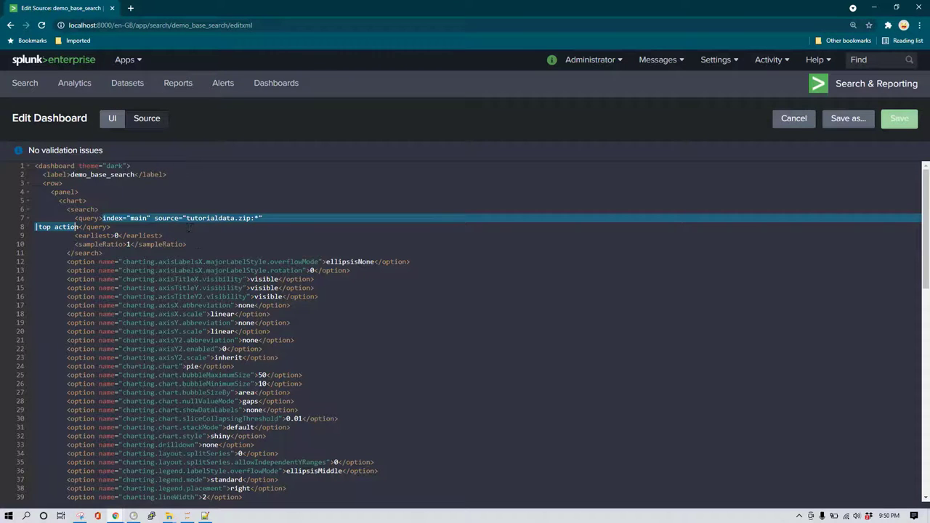
scroll(190, 227, down, 4)
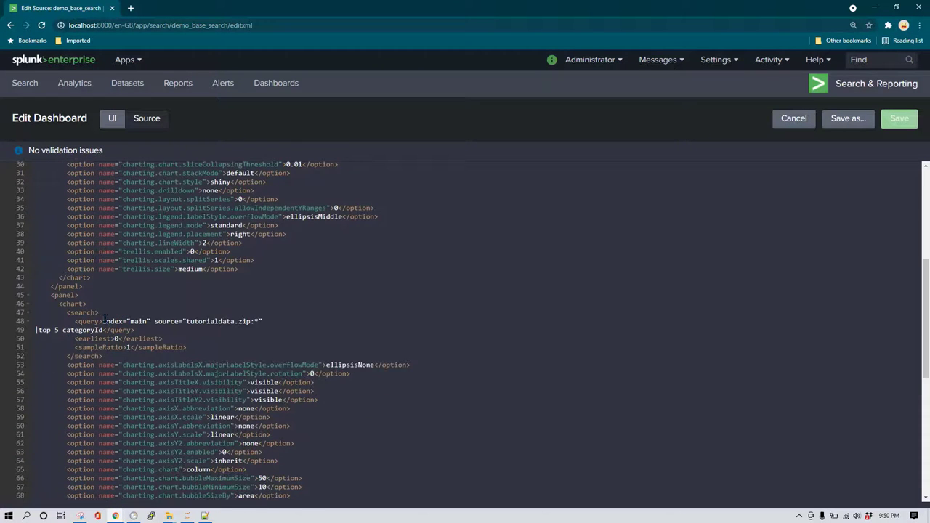
drag(104, 321, 103, 330)
scroll(102, 330, down, 5)
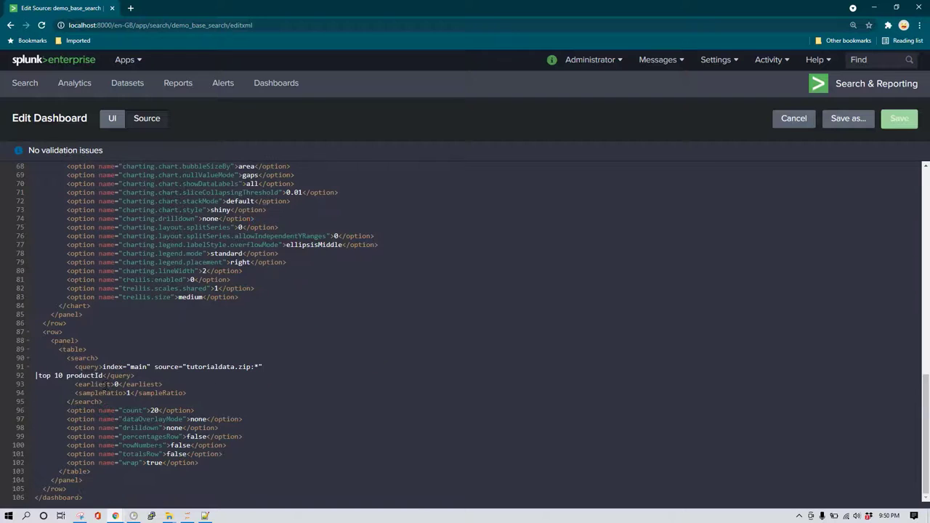
drag(103, 367, 107, 376)
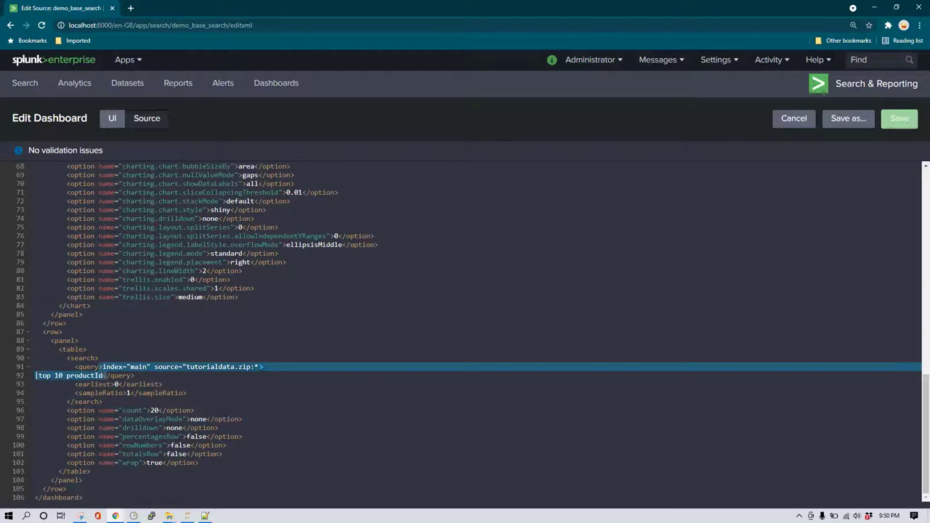
click(107, 375)
scroll(107, 376, up, 9)
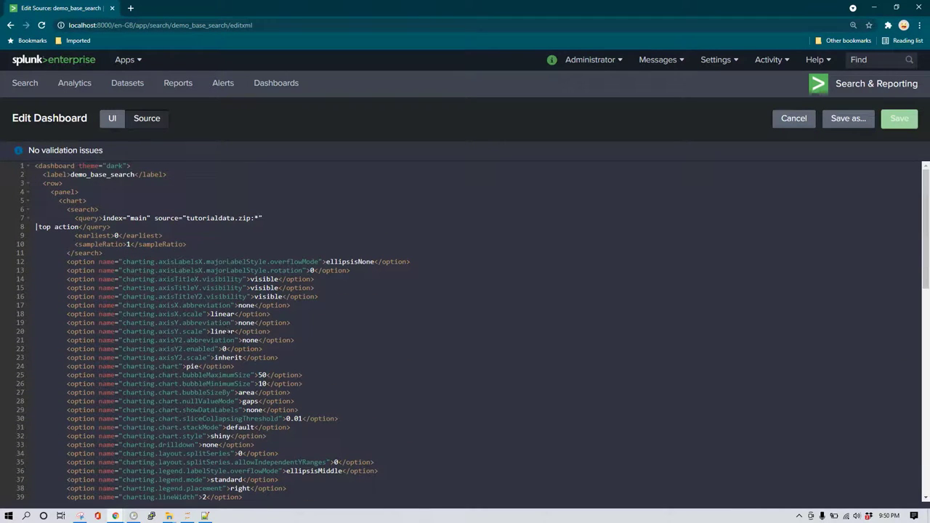
Add blank lines below the <dashboard> opening tag for a new search block.
drag(102, 218, 272, 218)
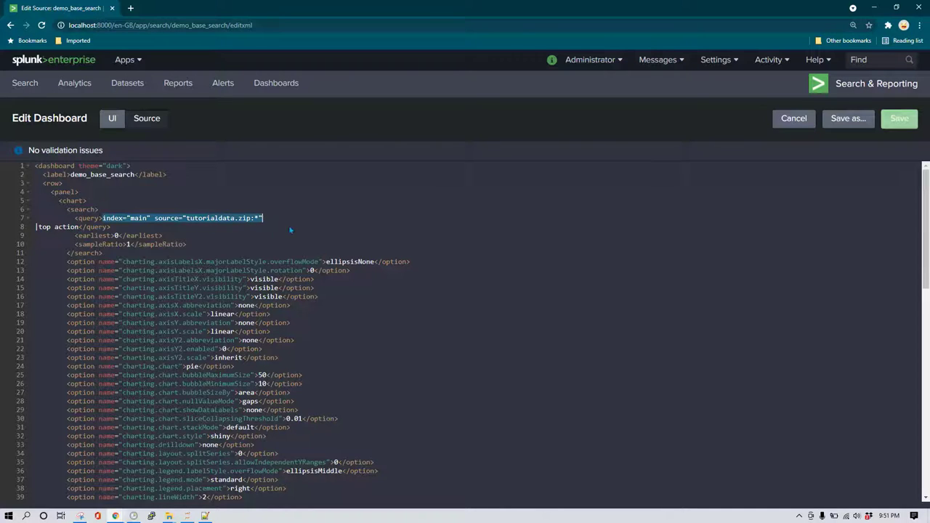
click(196, 165)
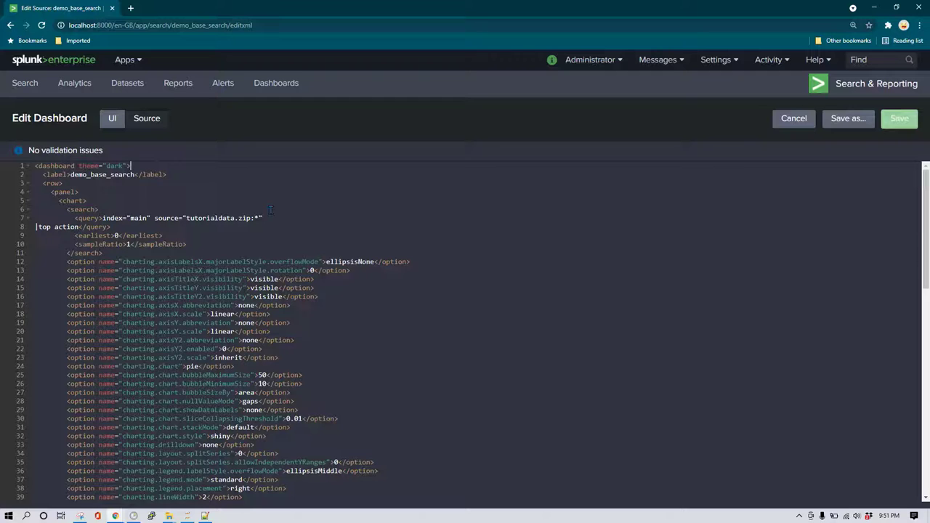
key(Return)
key(Return)
key(Return)
key(Up)
key(Up)
key(Up)
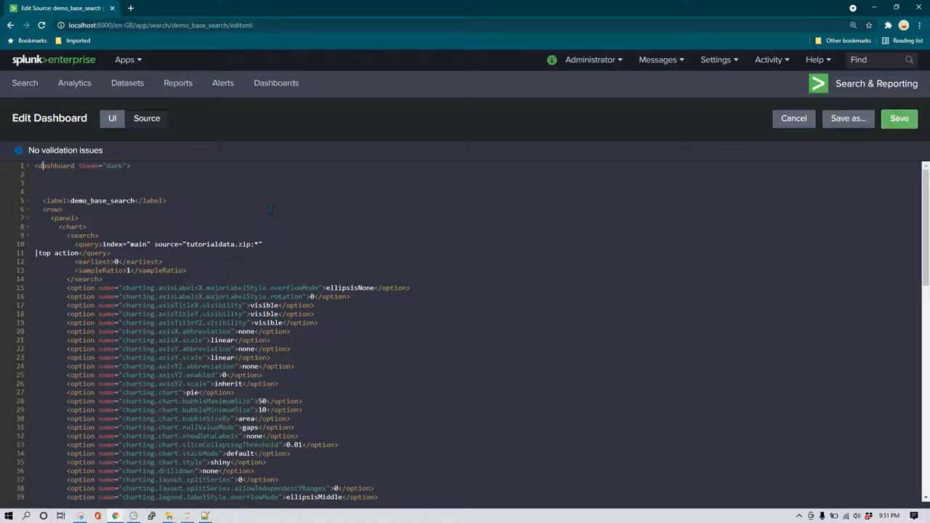
key(Return)
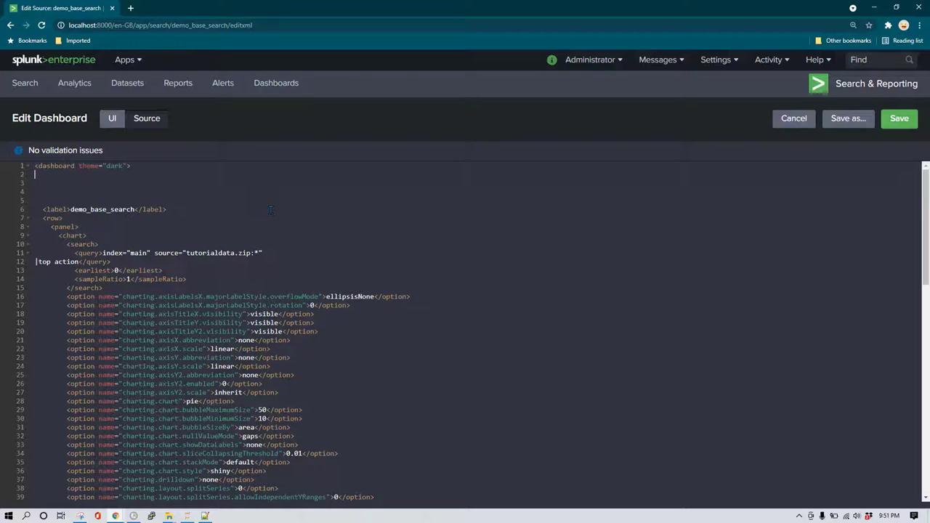
key(Down)
key(Down)
key(Down)
Paste a copy of the pie chart's <search> block near the top of the source.
key(Up)
key(Up)
key(shift+End)
key(shift+Down)
key(shift+Down)
key(shift+Down)
key(shift+Down)
key(shift+Down)
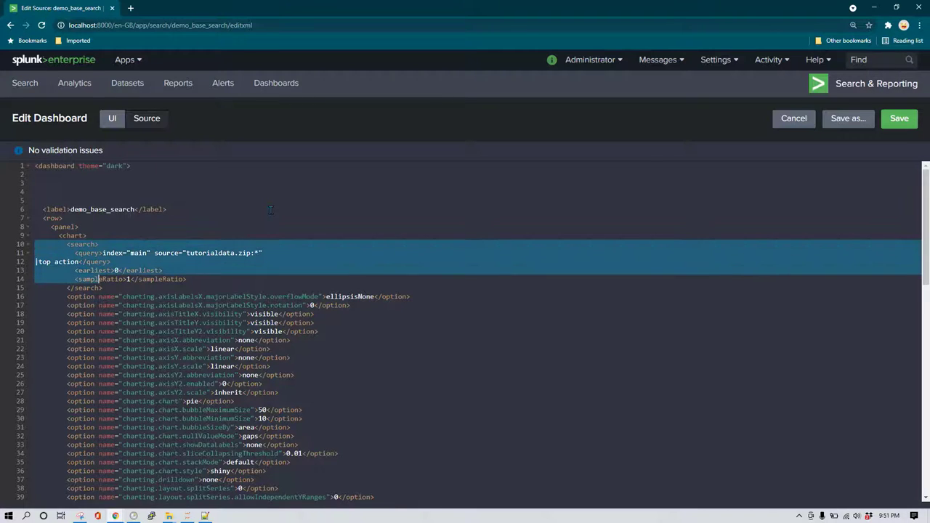
key(ctrl+Home)
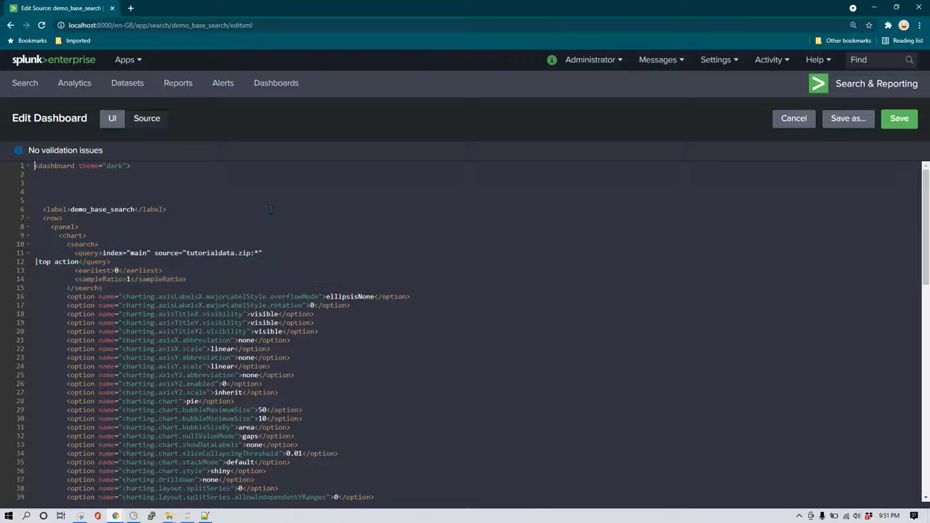
key(Return)
text(<search>           <query>index="main" source="tutorialdata.zip:*" |top action</query>           <earliest>0</earliest>           <sampleRatio>1</sampleRatio>         </search>)
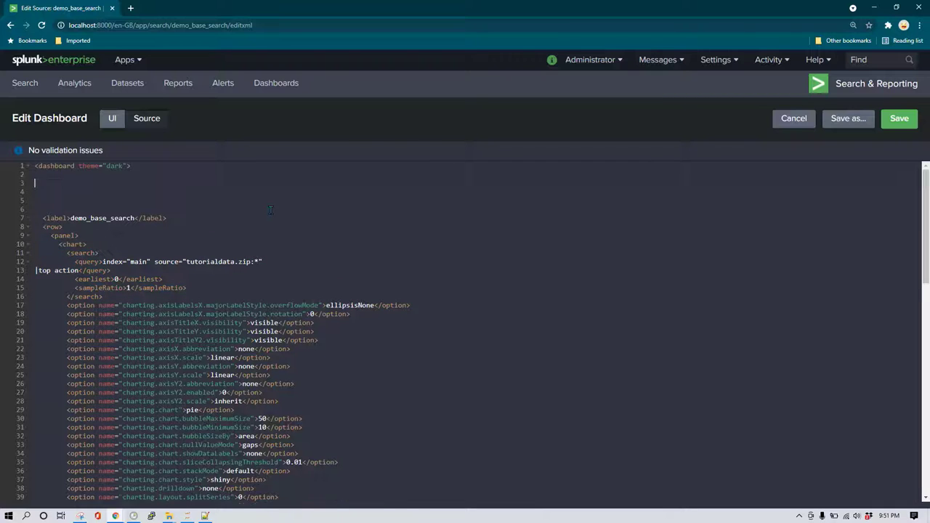
key(Up)
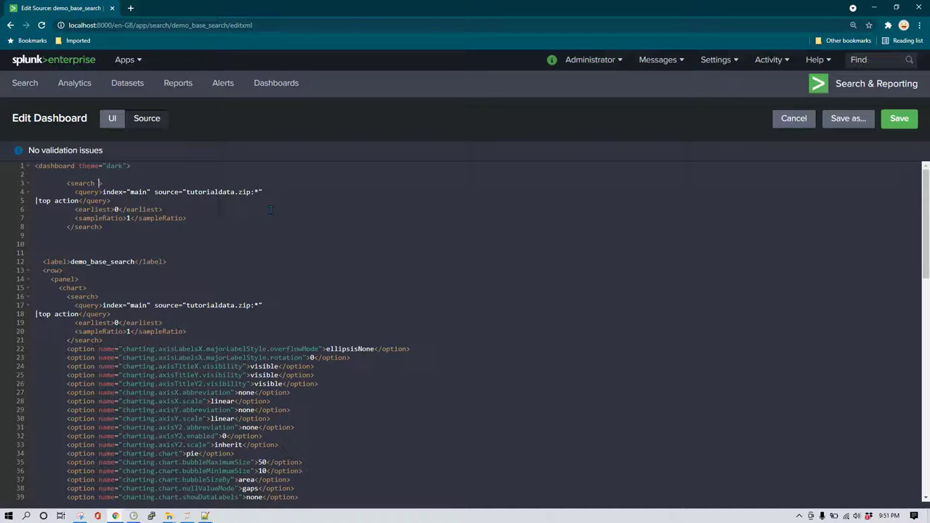
Give the new block id="base_search" and trim its query to index="main" source="tutorialdata.zip:*".
text(id)
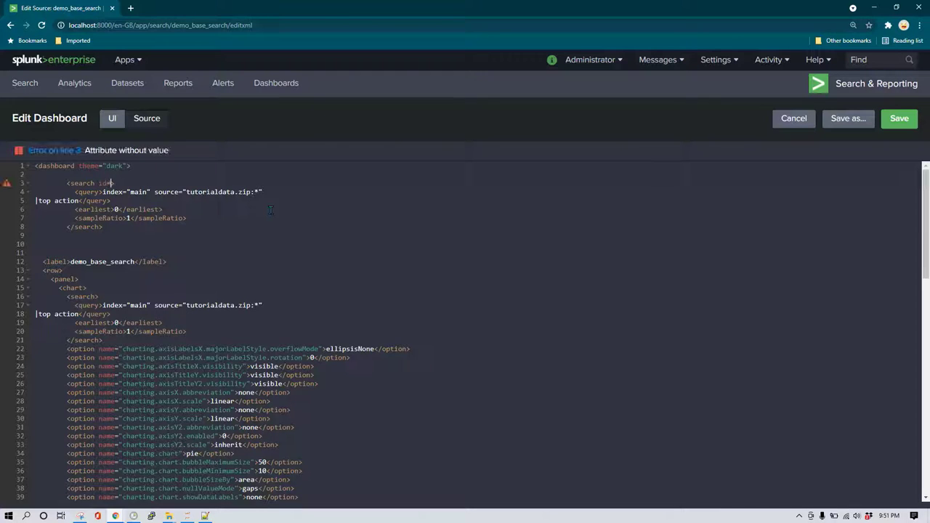
text(="base_)
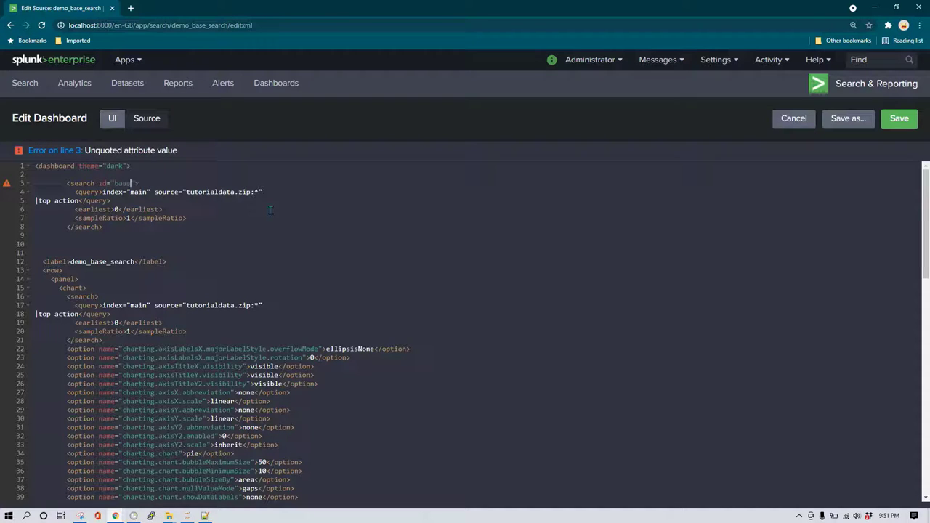
text(search)
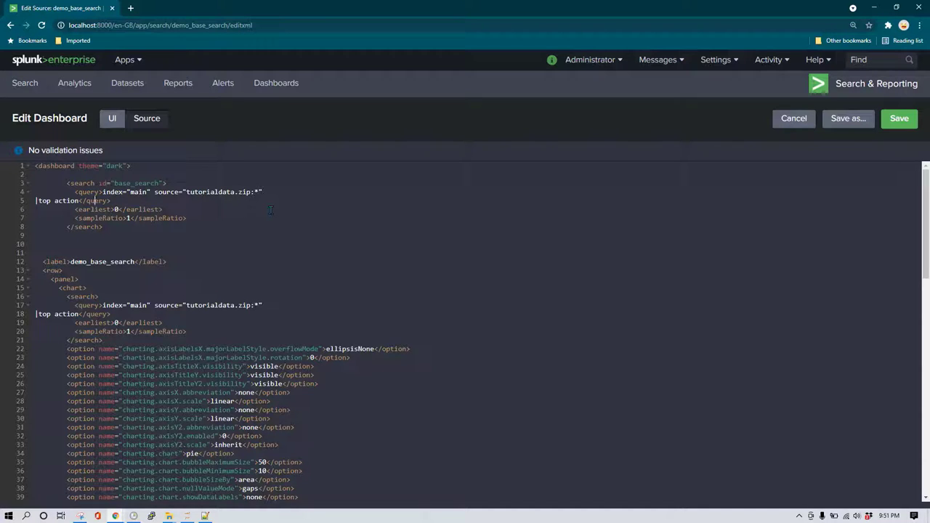
key(shift+Home)
key(BackSpace)
key(Tab)
key(Tab)
key(Tab)
key(Tab)
key(shift+Left)
key(shift+Left)
key(shift+Left)
key(shift+Left)
key(shift+Left)
key(shift+Left)
key(shift+Left)
key(shift+Left)
key(shift+Left)
key(shift+Left)
key(shift+Left)
key(shift+Left)
key(shift+Left)
key(shift+Left)
key(shift+Left)
key(shift+Left)
key(shift+Left)
key(shift+Left)
key(shift+Left)
key(shift+Left)
key(shift+Left)
key(shift+Left)
key(shift+Left)
key(shift+Left)
key(shift+Left)
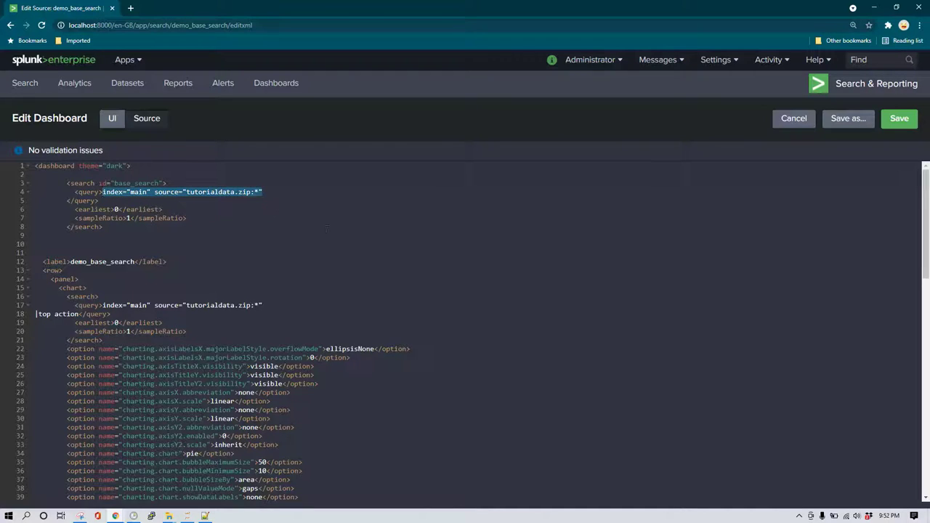
Replace the pie chart's index/source query text with base="base_search" in its search tag.
click(256, 296)
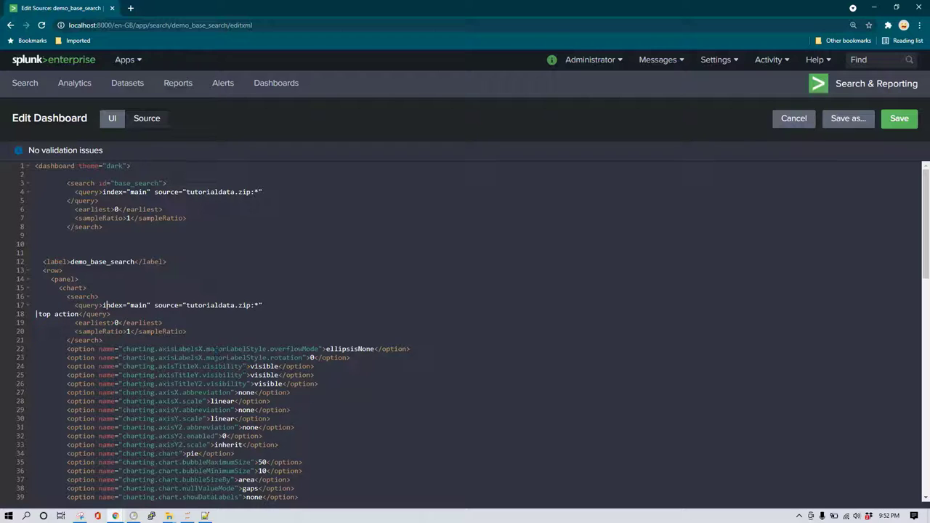
key(shift+End)
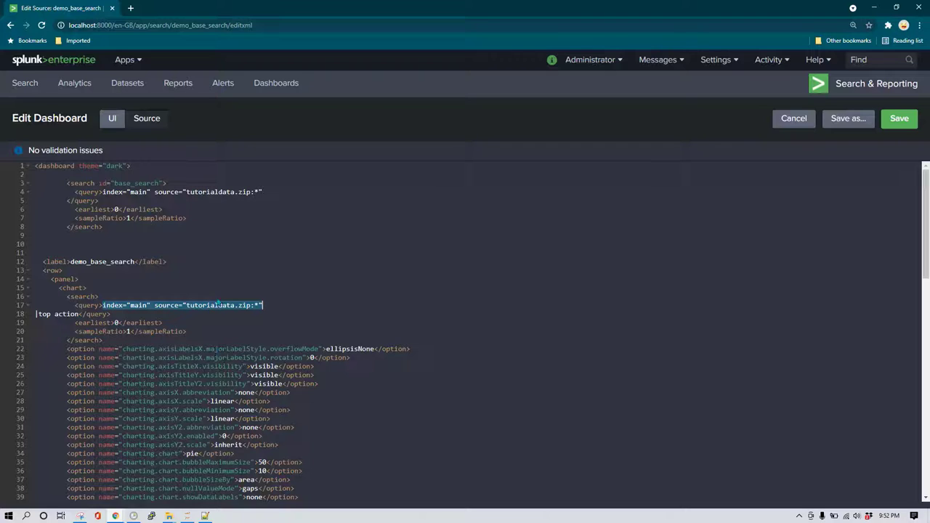
key(BackSpace)
key(Up)
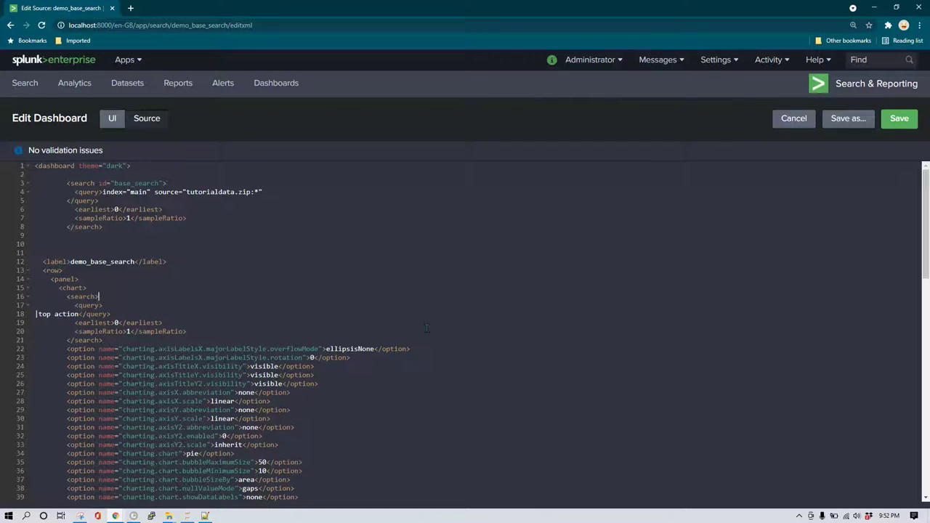
key(Left)
text(base="base)
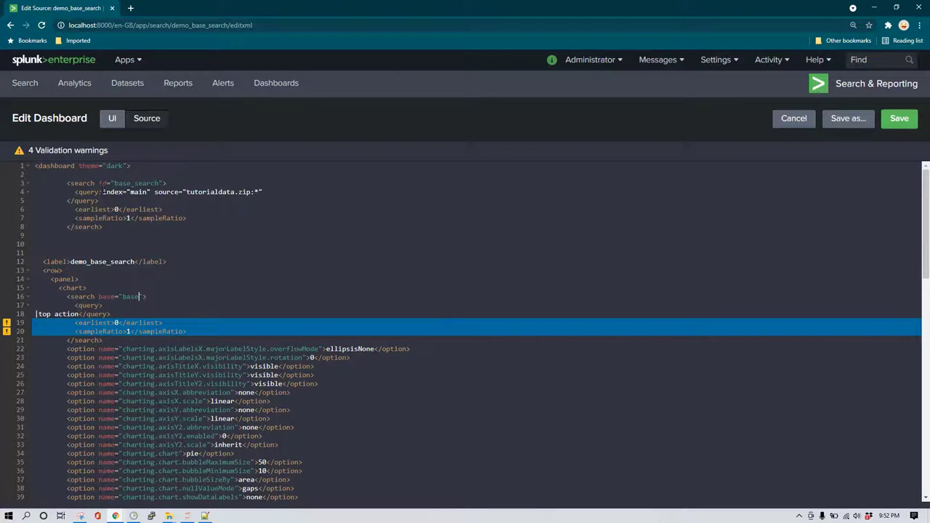
text(_search)
click(77, 172)
Delete the pie chart search's <earliest> and <sampleRatio> lines.
mouse_move(7, 327)
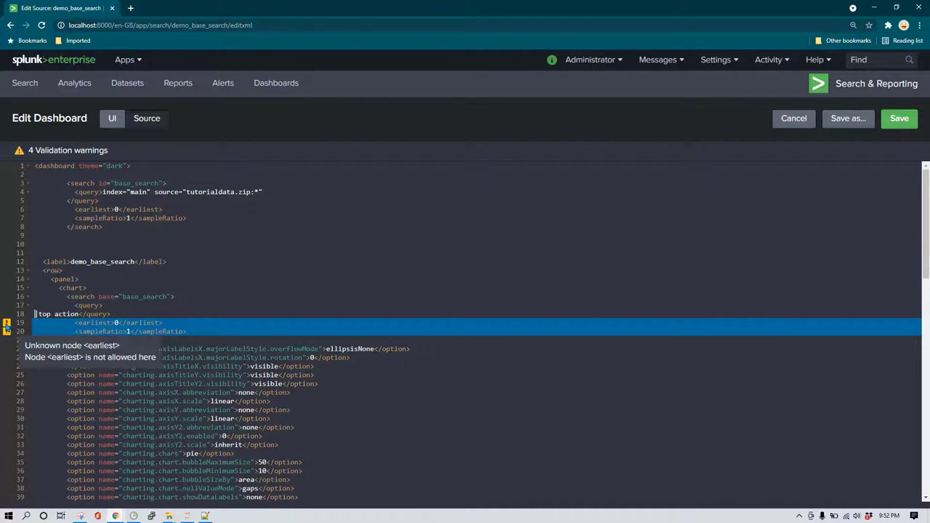
drag(74, 324, 195, 331)
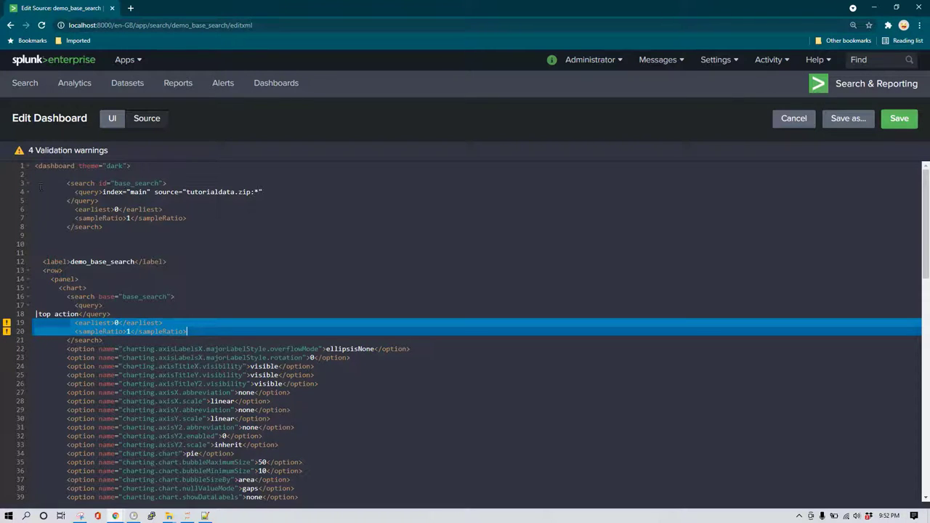
drag(188, 218, 58, 210)
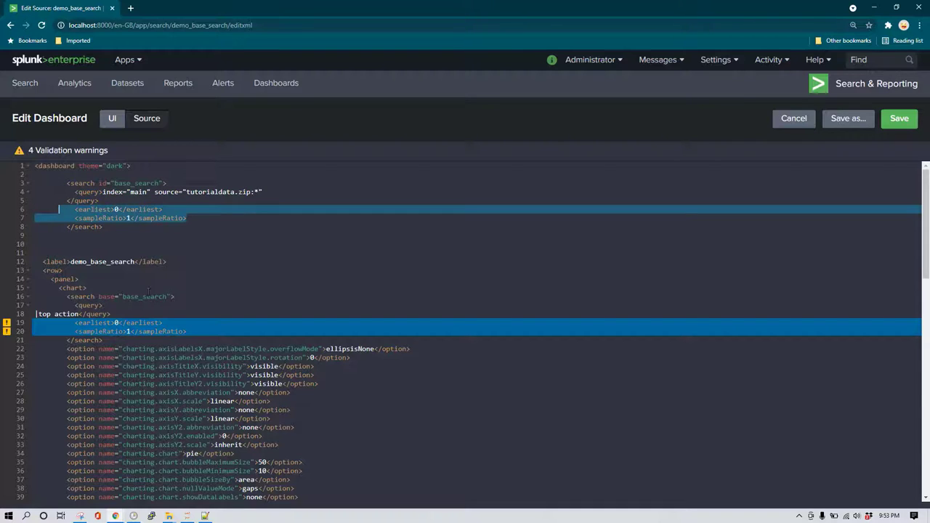
click(176, 322)
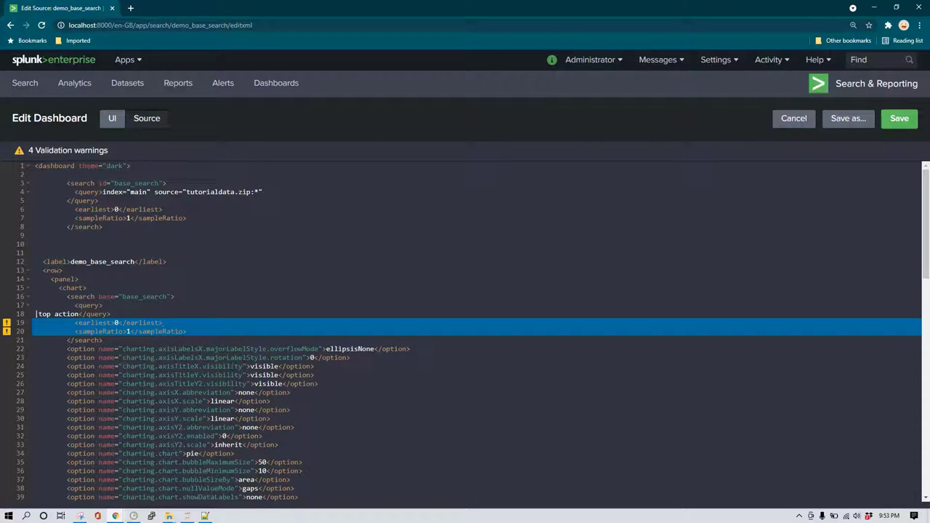
drag(162, 322, 187, 331)
key(BackSpace)
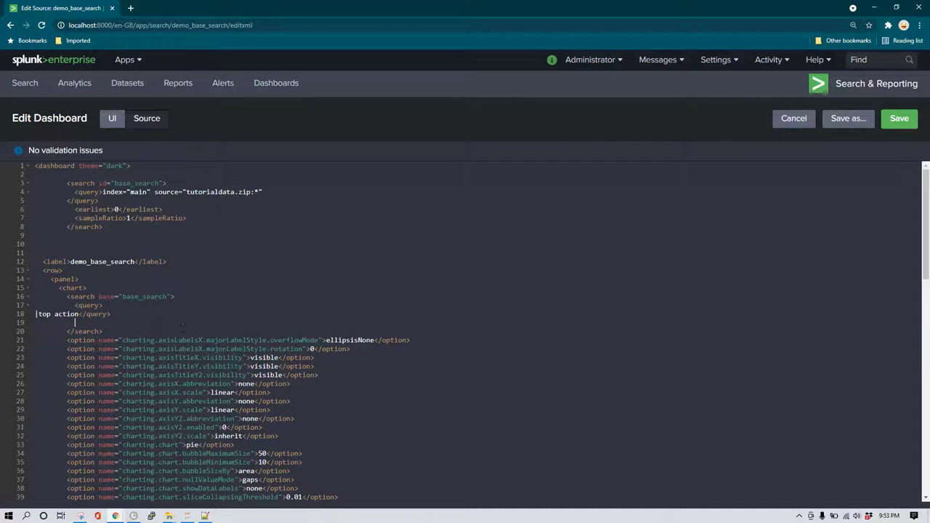
Point the column chart's search at base="base_search", keeping only |top 5 categoryId without time settings.
scroll(142, 314, down, 2)
scroll(142, 313, up, 2)
scroll(198, 333, down, 3)
scroll(195, 333, down, 4)
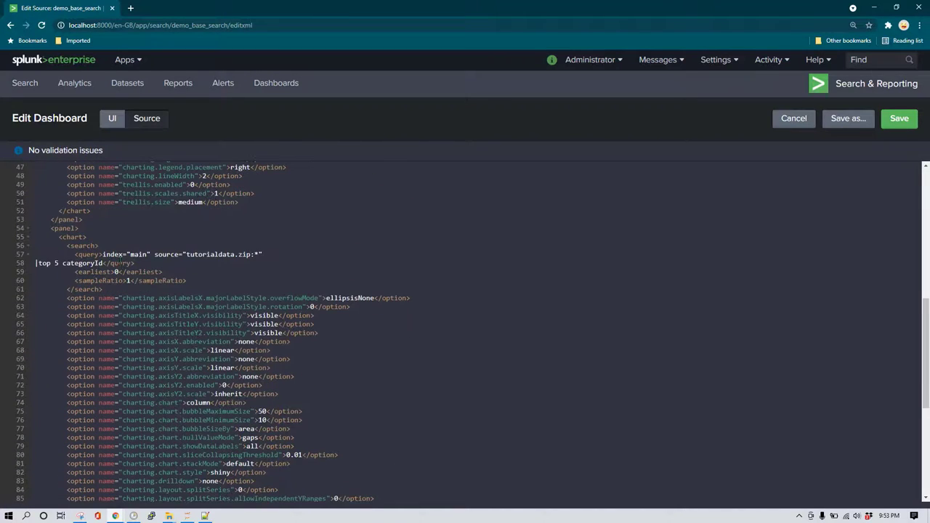
key(shift+End)
key(Delete)
key(Left)
text(base="base_searc)
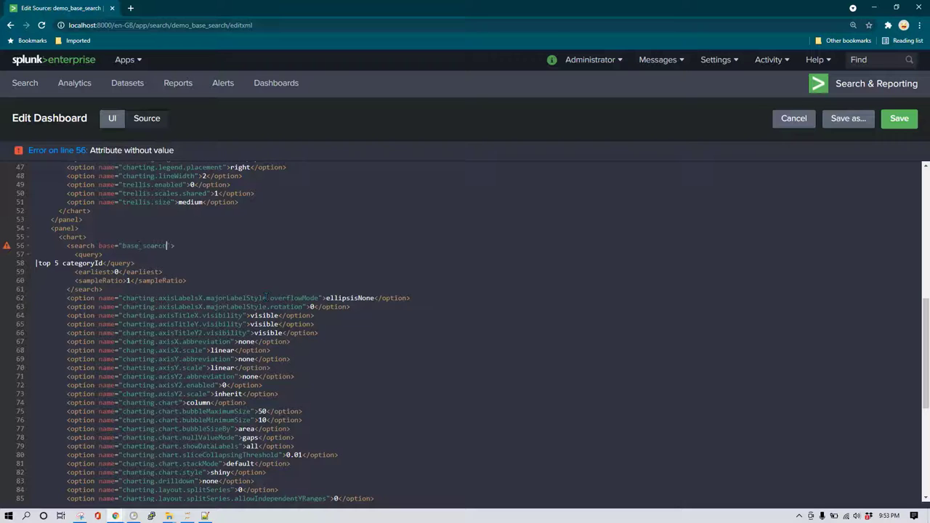
text(h)
key(shift+Down)
key(BackSpace)
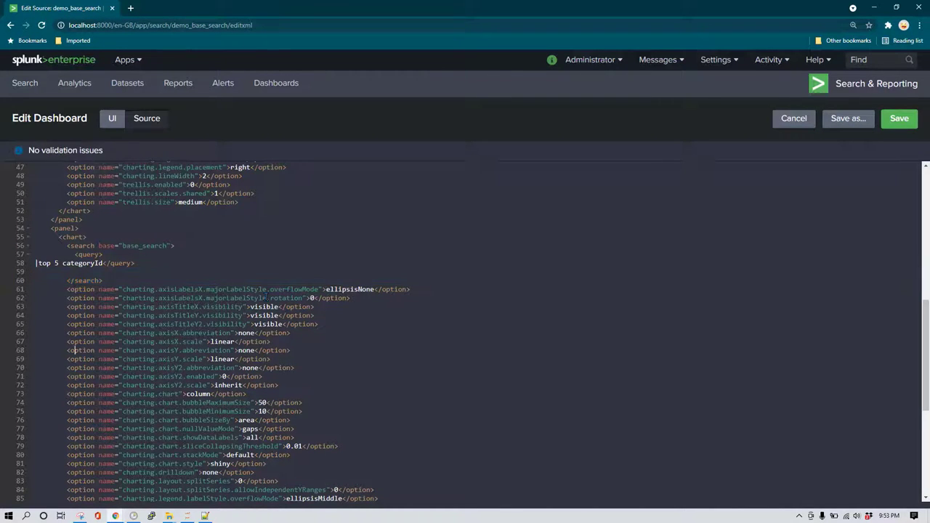
Point the table's search at base="base_search", keeping only |top 10 productId without time settings.
scroll(266, 297, down, 5)
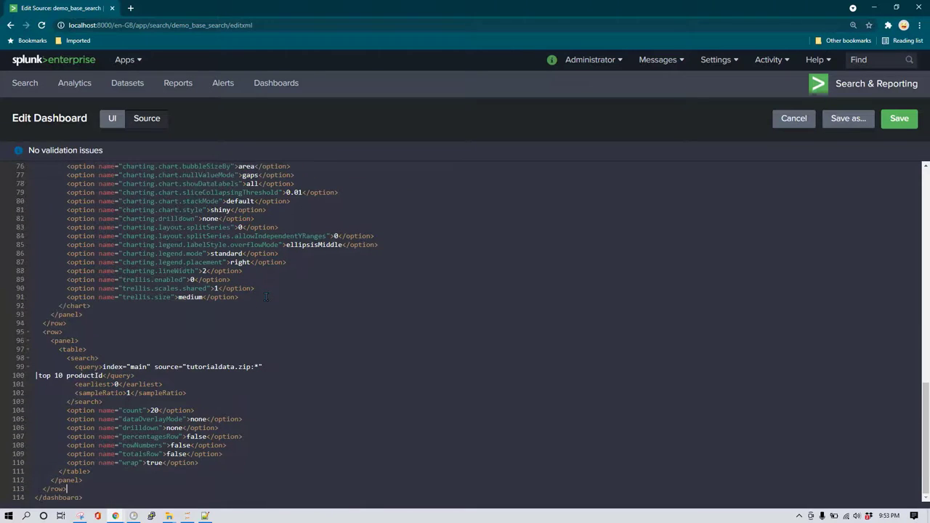
key(Up)
key(Up)
key(Up)
key(Up)
key(Up)
key(Up)
key(Up)
text(base="base_search)
key(Down)
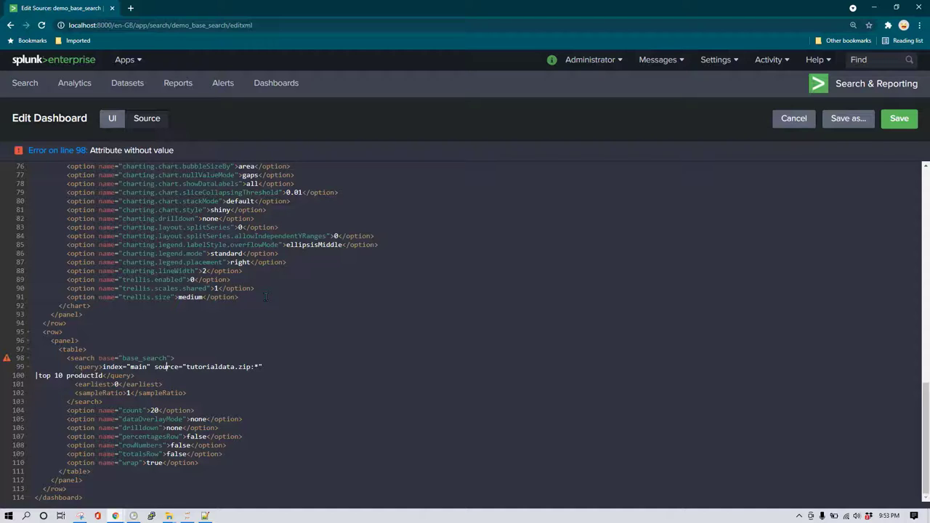
key(Left)
key(Left)
key(Left)
key(ctrl+Left)
key(ctrl+Left)
key(shift+End)
key(Delete)
key(shift+End)
key(shift+Down)
key(shift+End)
key(Delete)
key(BackSpace)
key(BackSpace)
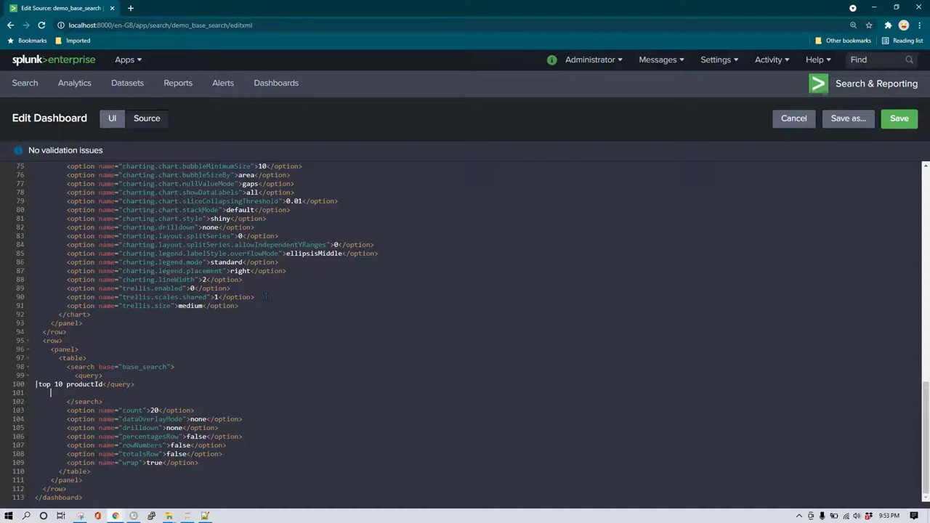
key(BackSpace)
scroll(266, 296, up, 8)
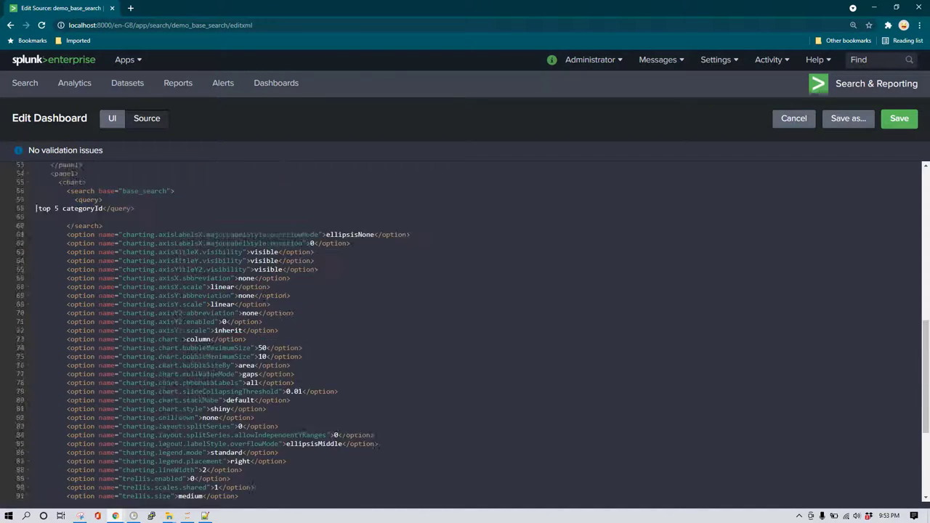
scroll(255, 247, up, 2)
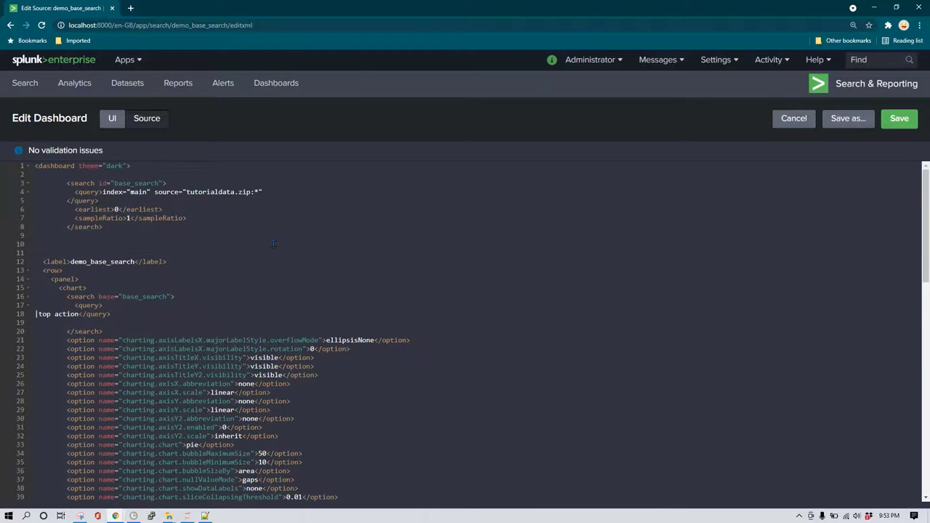
scroll(214, 315, down, 9)
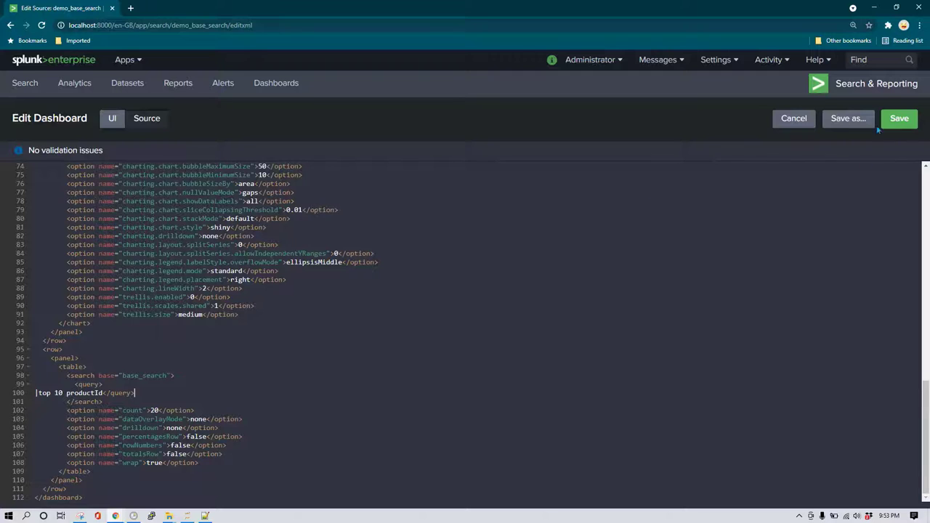
Save the base-search version of demo_base_search and reopen it for editing.
click(112, 121)
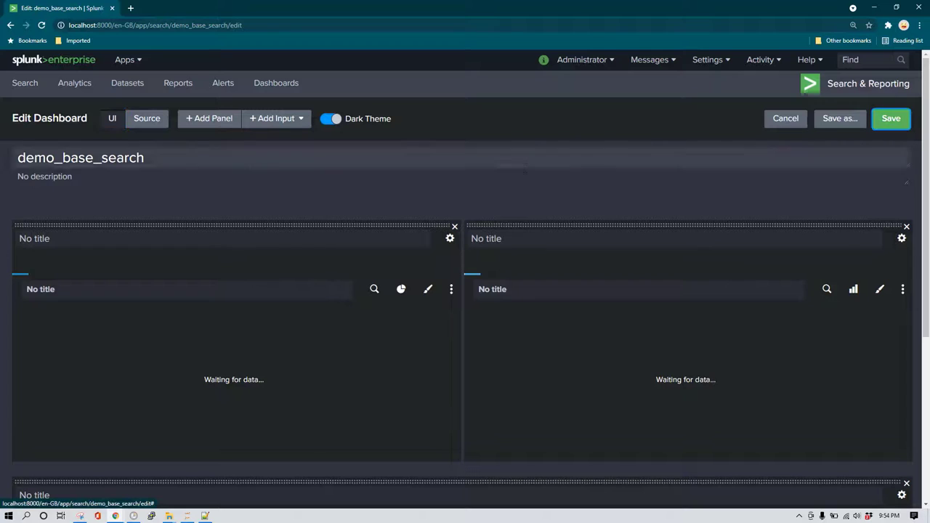
click(890, 118)
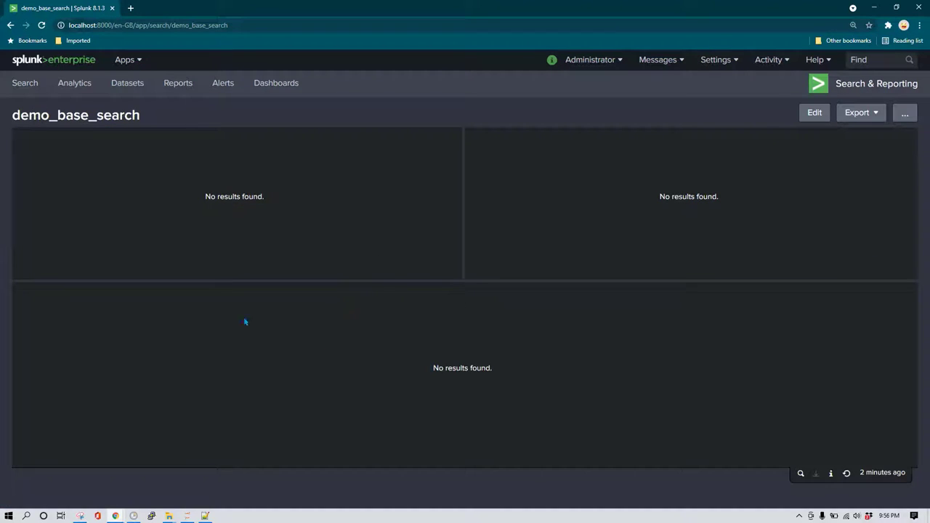
click(814, 112)
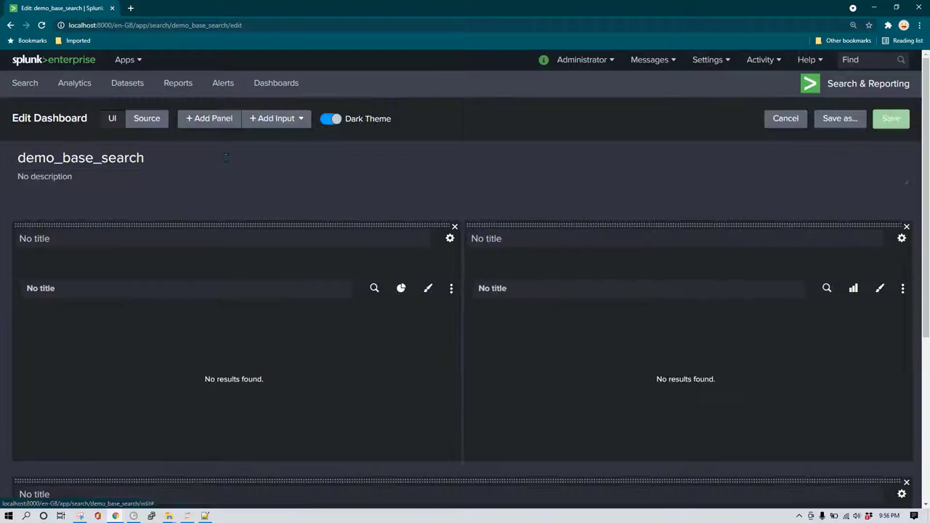
In the XML source, add a second line "|table *" to the base_search query.
click(147, 118)
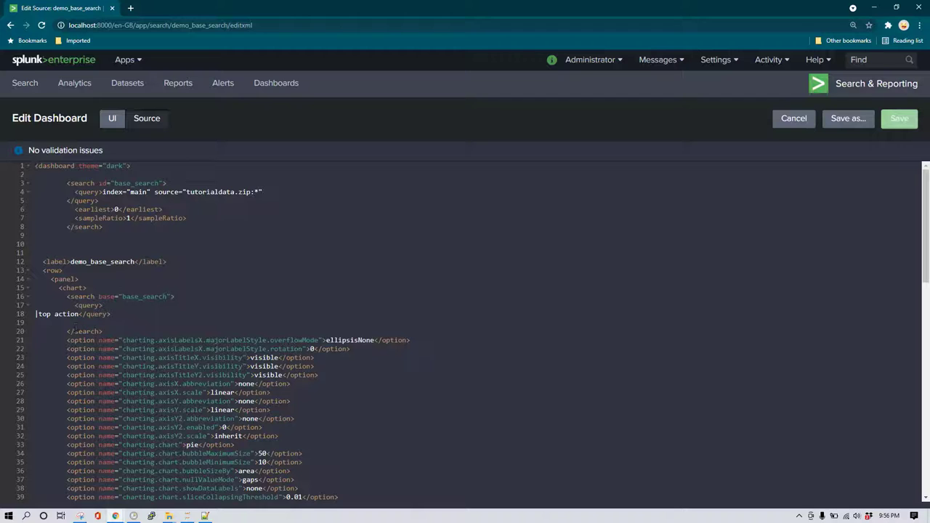
scroll(36, 314, down, 3)
scroll(37, 313, up, 3)
key(Return)
text(|table *)
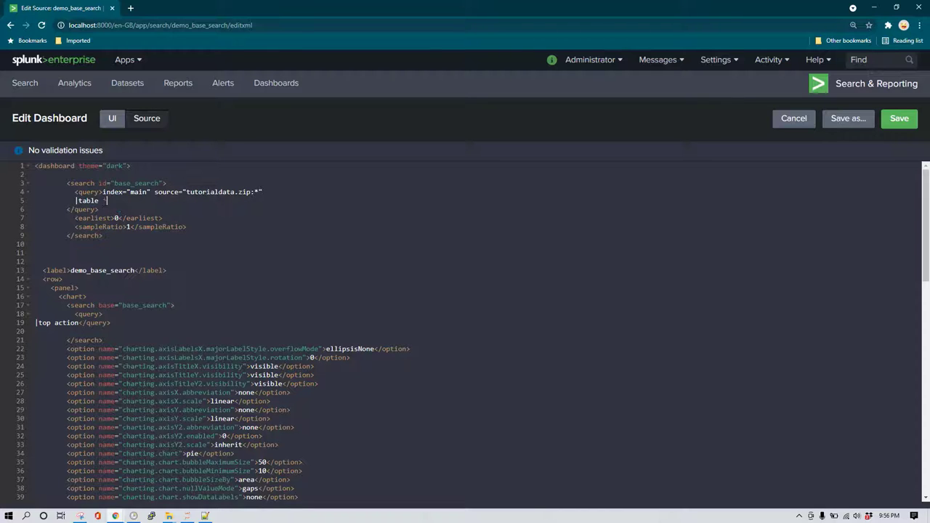
scroll(67, 334, down, 6)
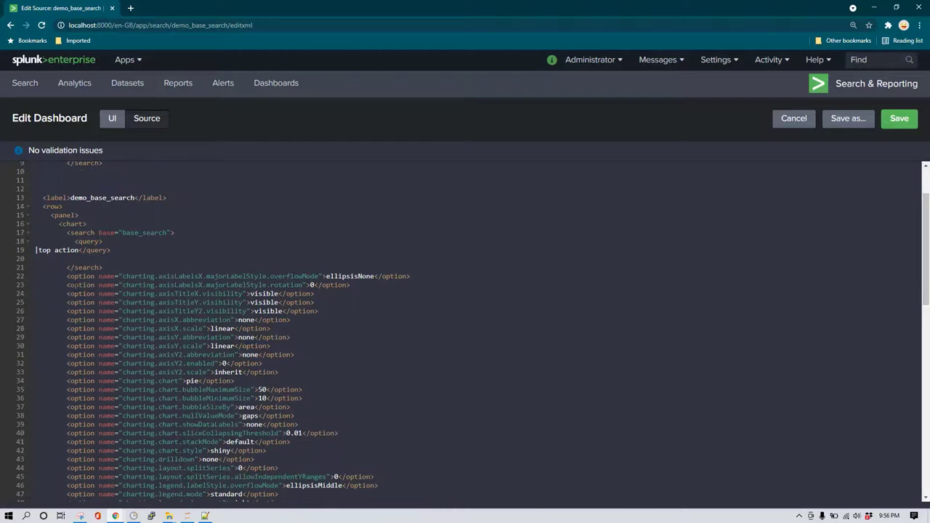
scroll(127, 367, up, 6)
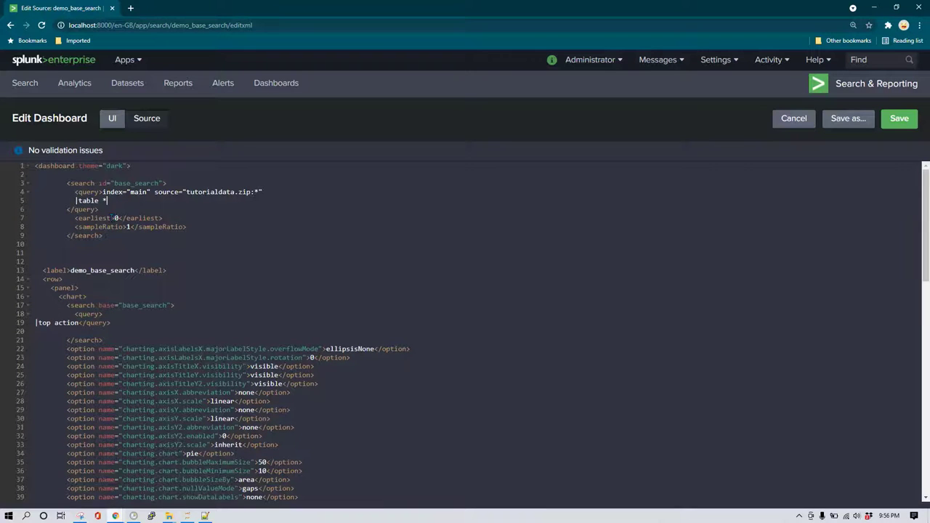
Save demo_base_search with |table * in its base search.
click(116, 198)
click(897, 123)
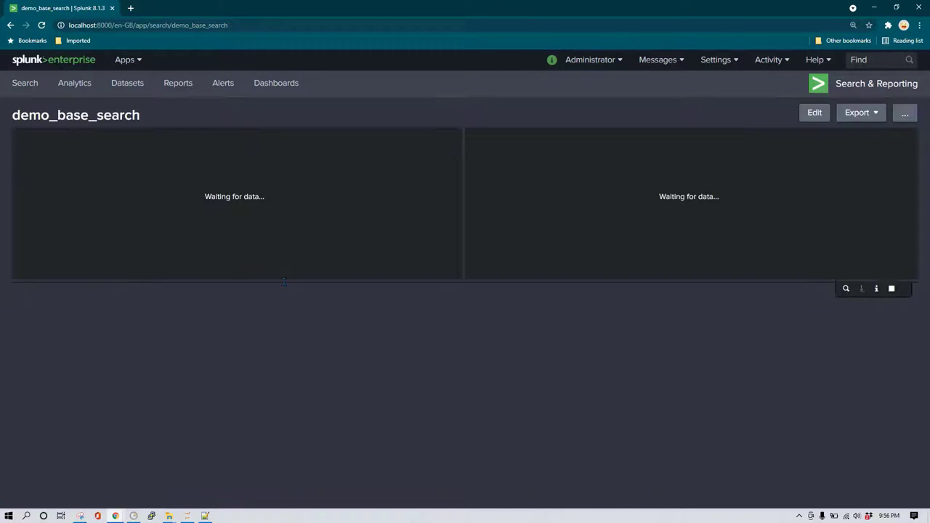
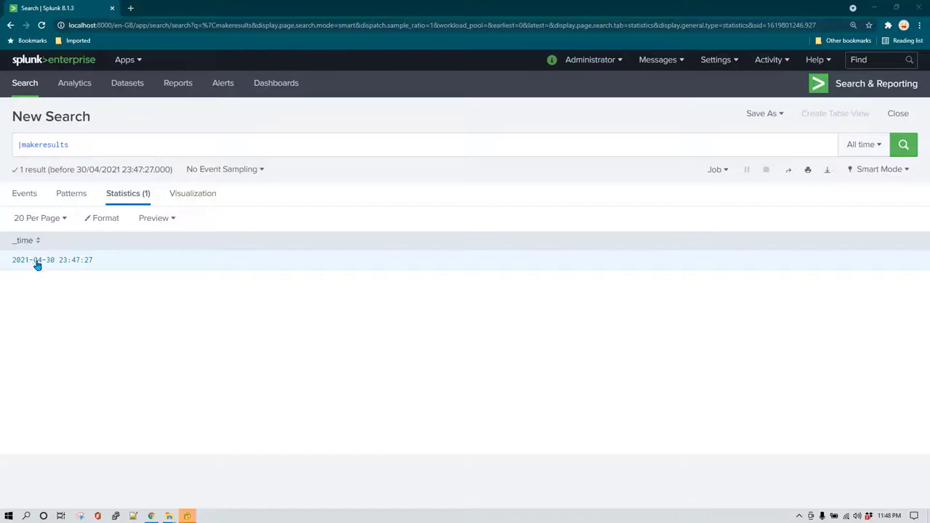
Extend the search to |makeresults count=20 and run it, returning 20 rows sharing one timestamp.
click(393, 142)
text(count)
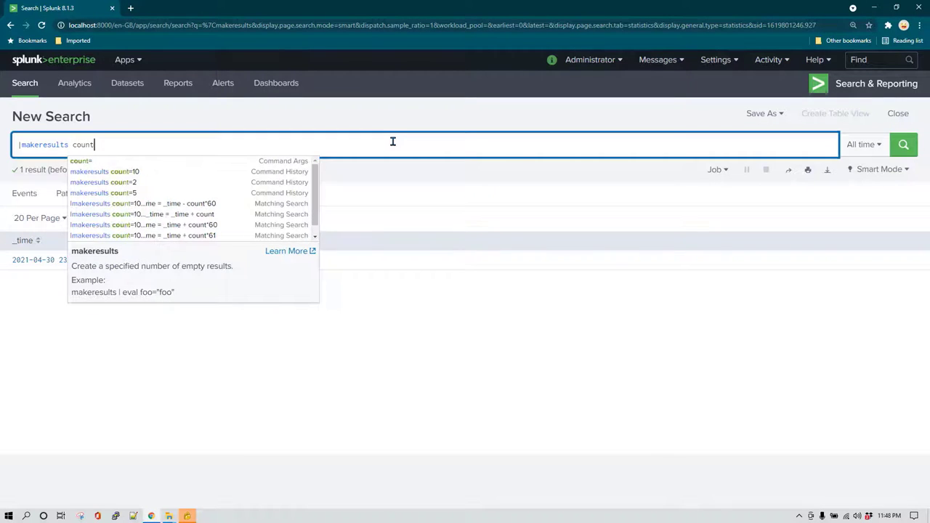
text(=)
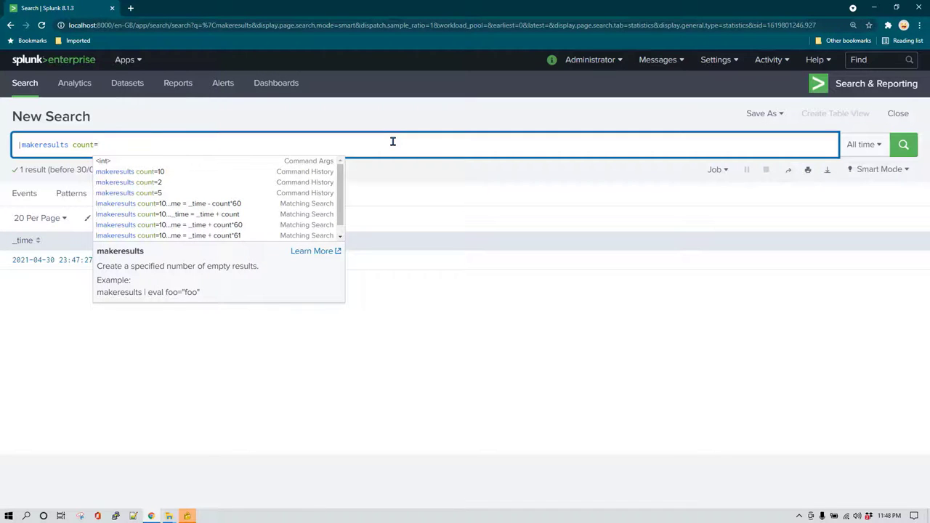
text(20)
key(Return)
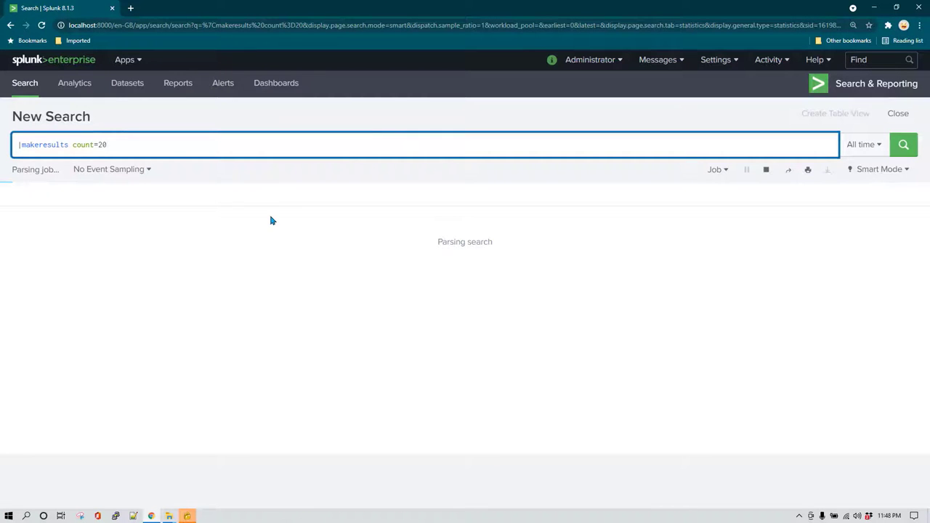
scroll(147, 312, down, 3)
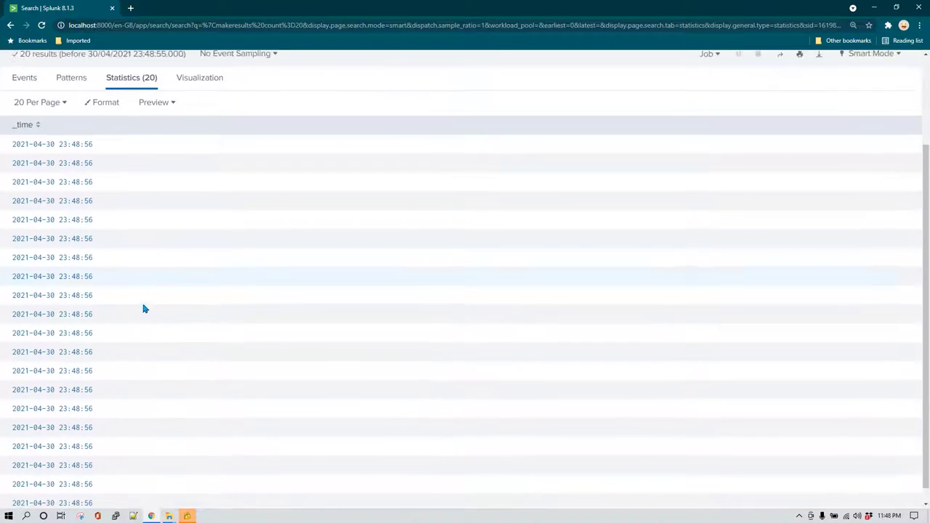
scroll(91, 378, up, 2)
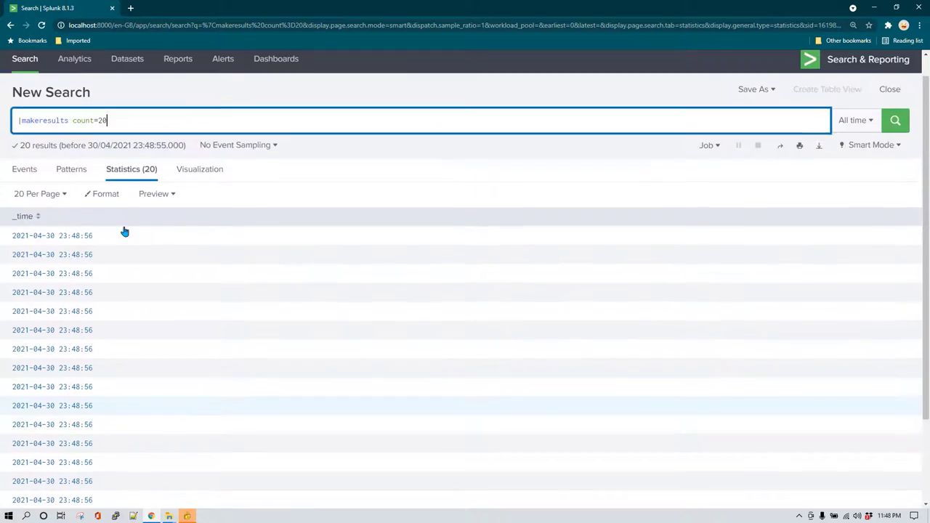
scroll(131, 422, down, 2)
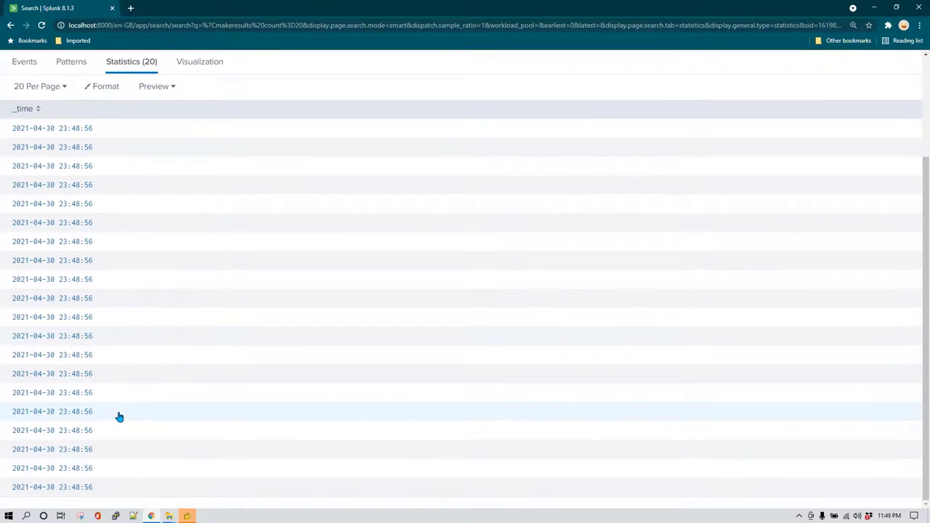
scroll(116, 417, up, 2)
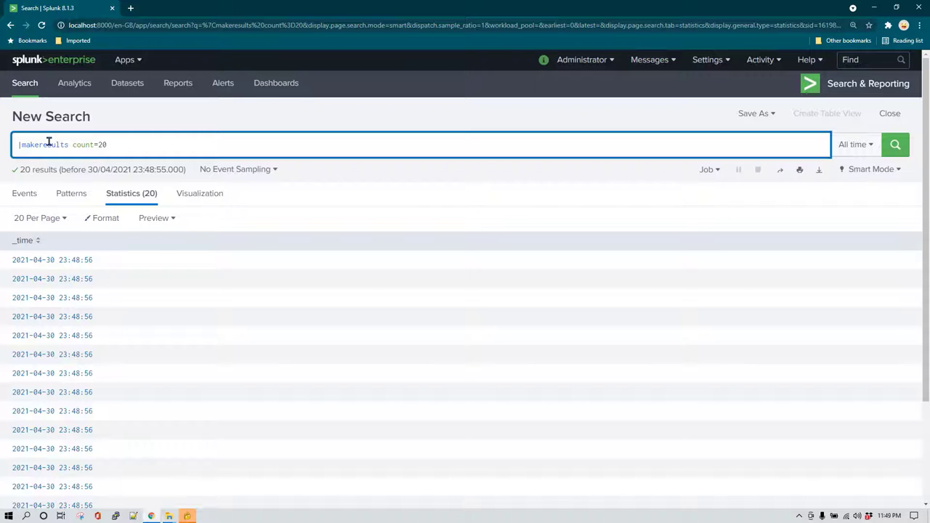
key(shift+Return)
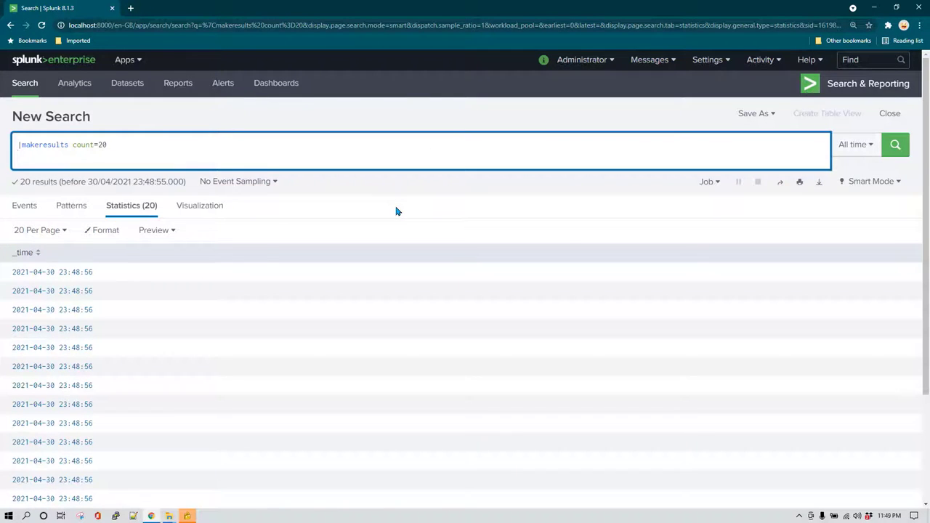
Add a second line |streamstats count and rerun, numbering the 20 rows 1 to 20.
text(|)
click(176, 151)
text(stre)
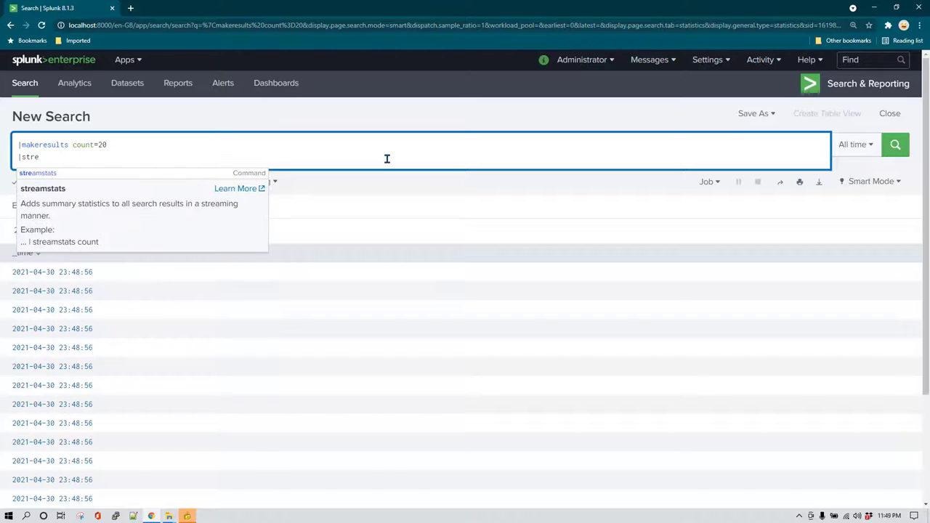
text(amstats count)
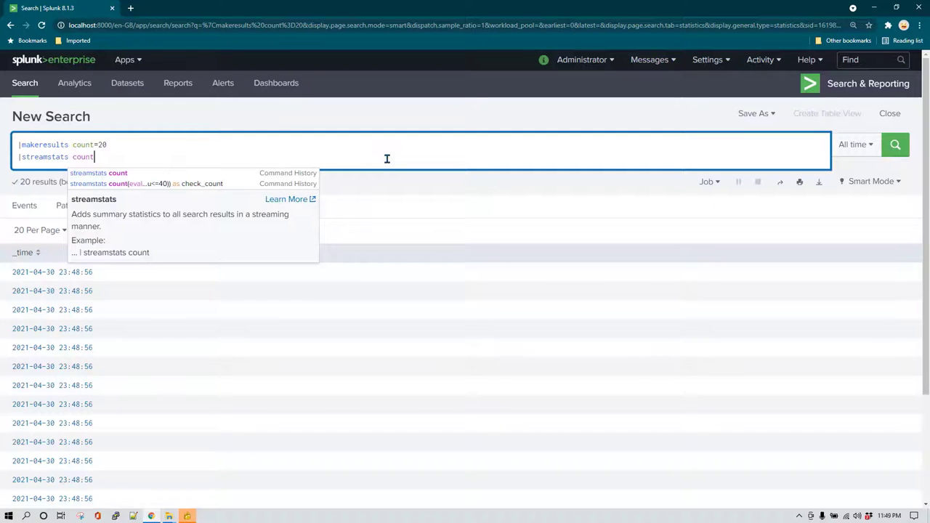
click(225, 158)
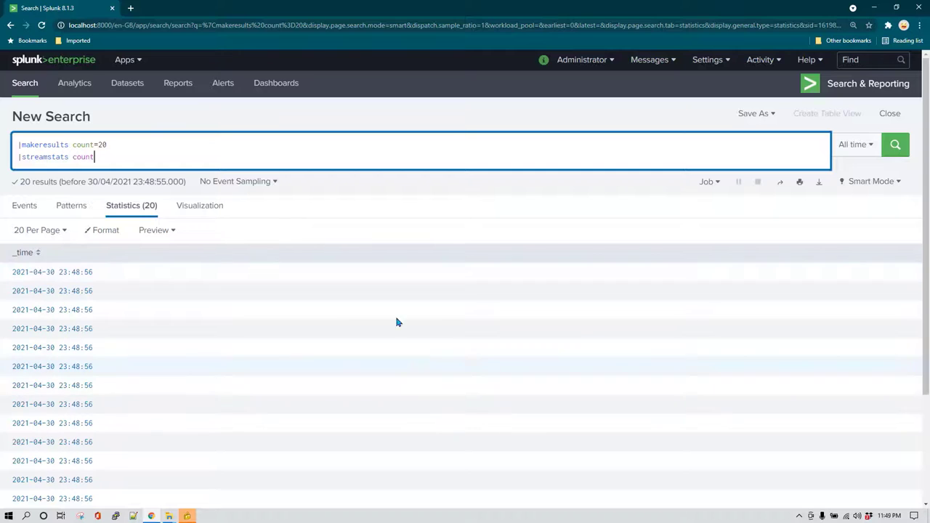
click(897, 148)
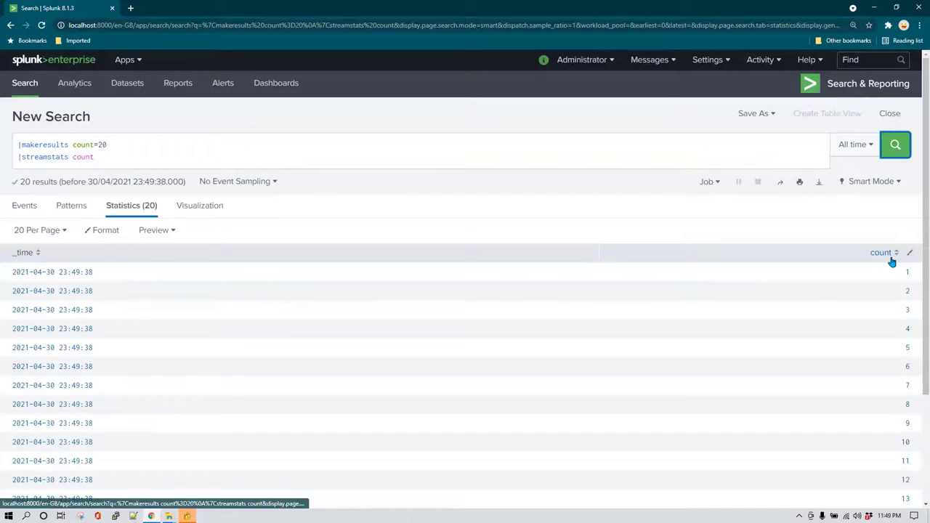
scroll(889, 260, down, 2)
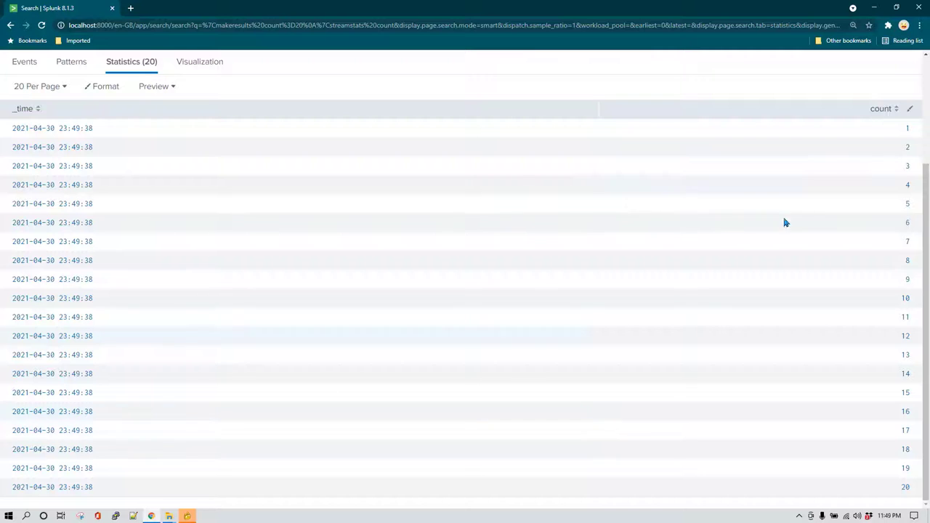
scroll(228, 224, up, 3)
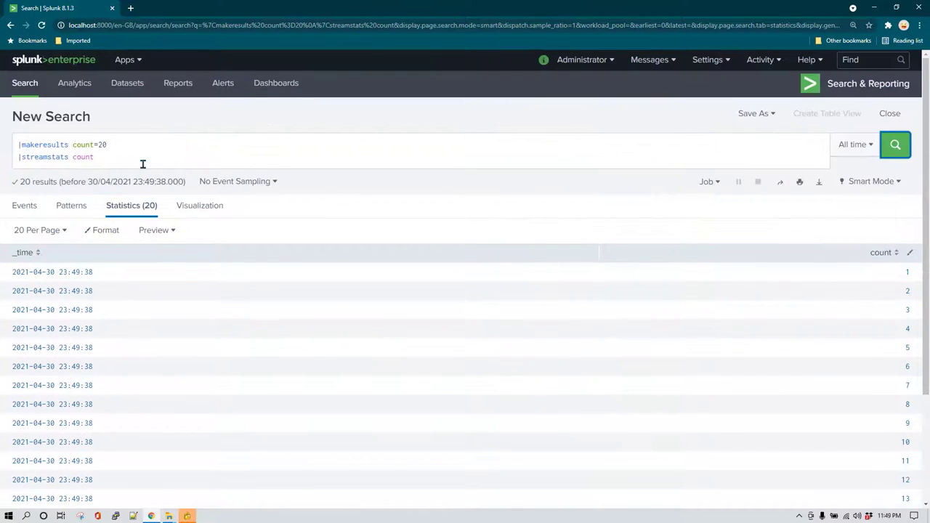
Add a third line |eval _time = _time - count and rerun, staggering timestamps one second apart.
click(141, 158)
key(shift+Return)
text(|)
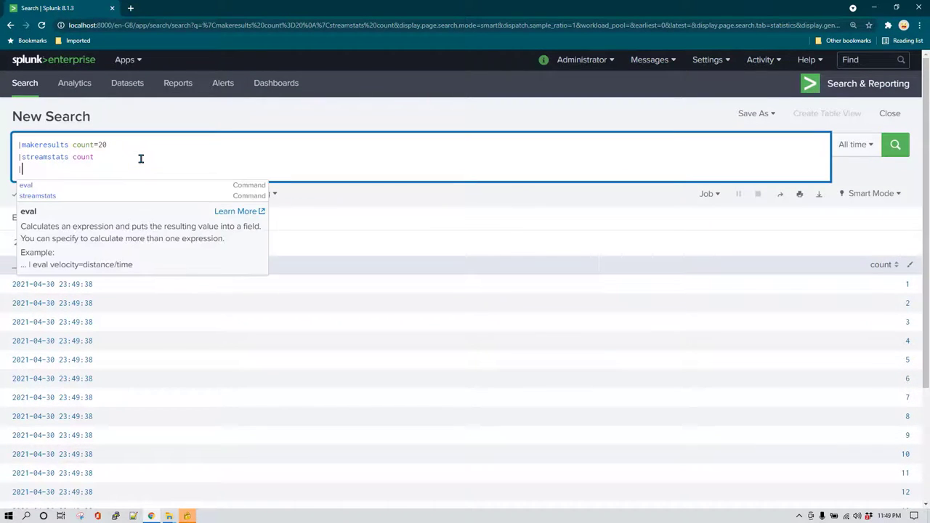
text(eval )
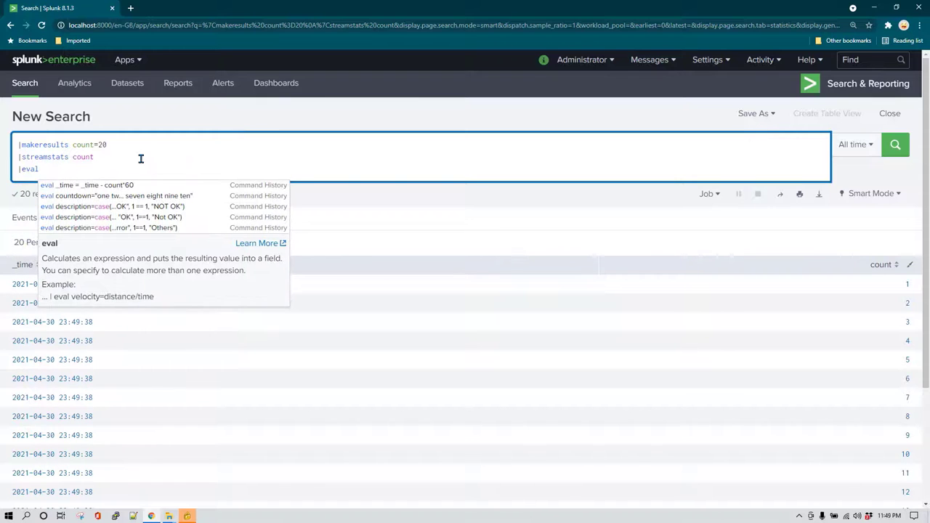
text(_time = _time +)
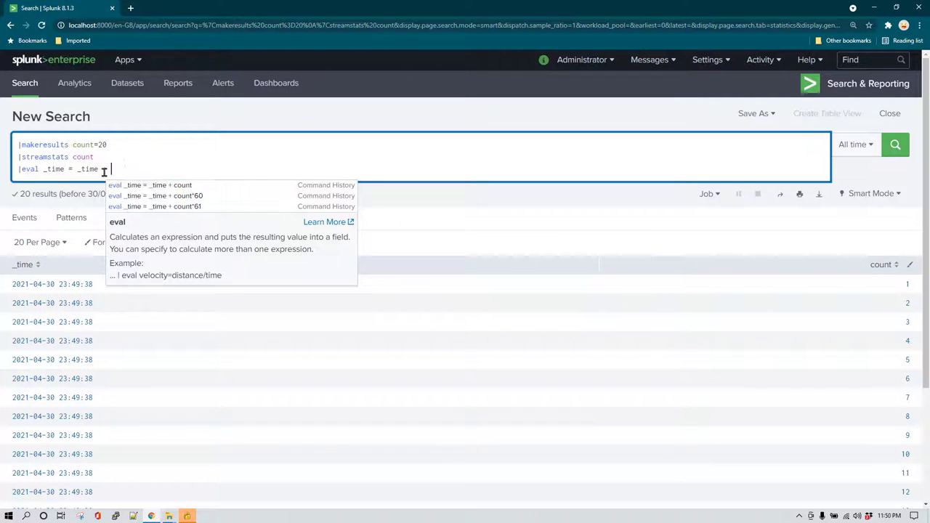
text(count)
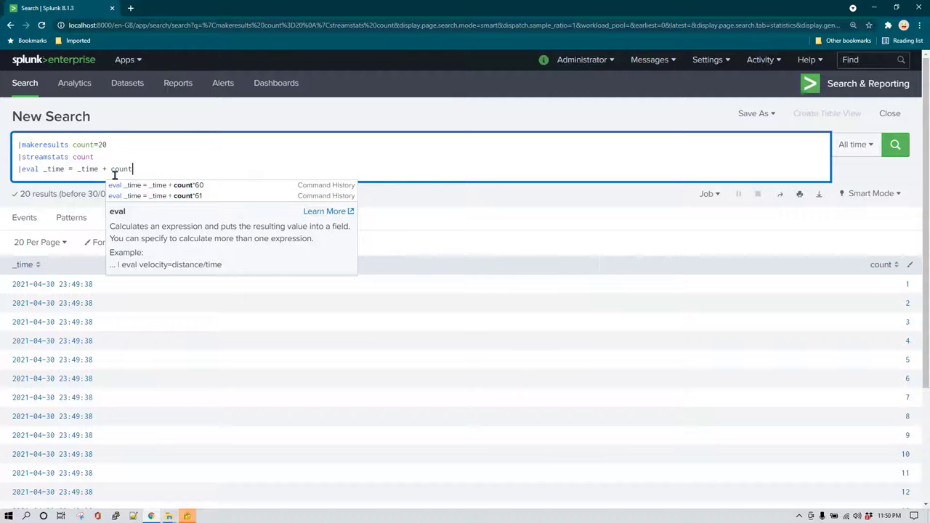
click(140, 170)
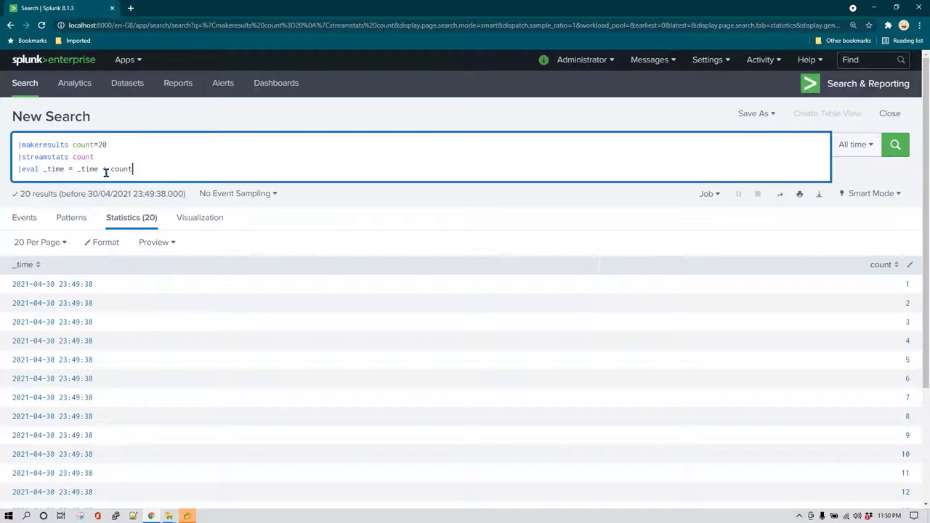
click(106, 170)
key(BackSpace)
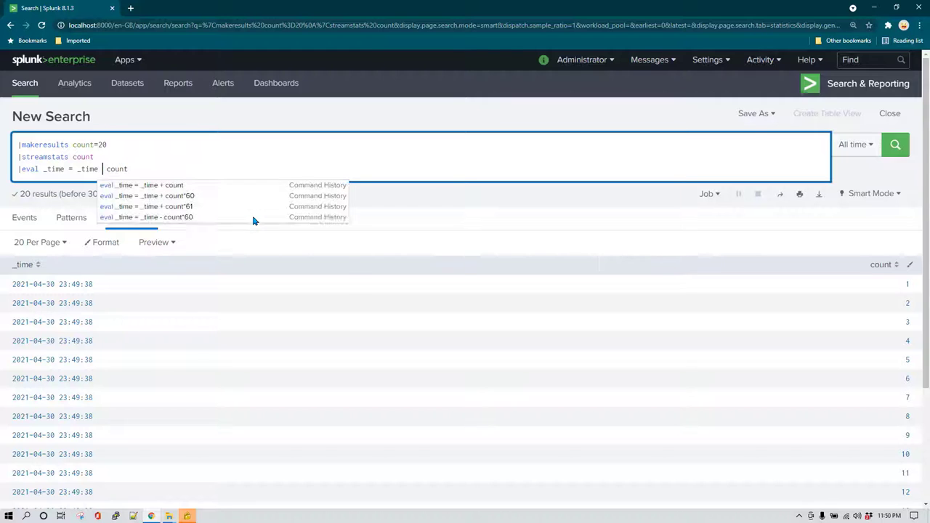
text(-)
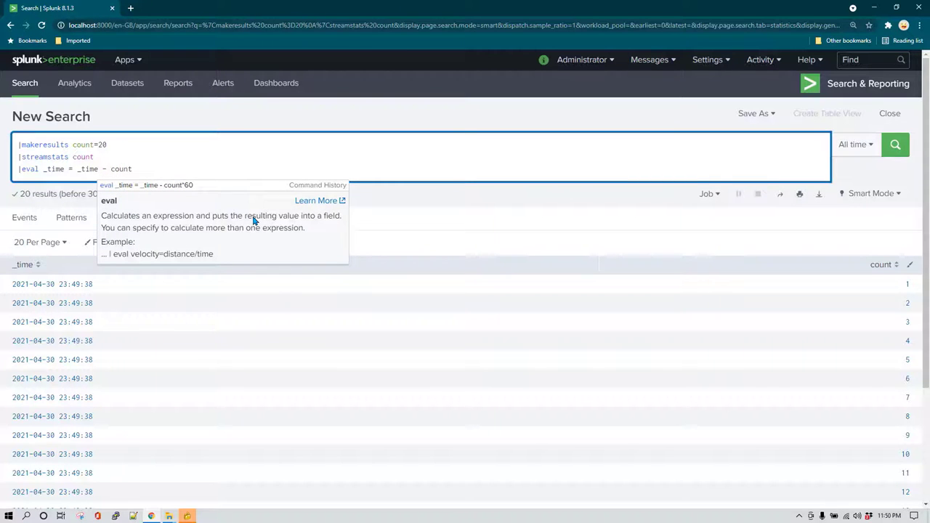
click(895, 145)
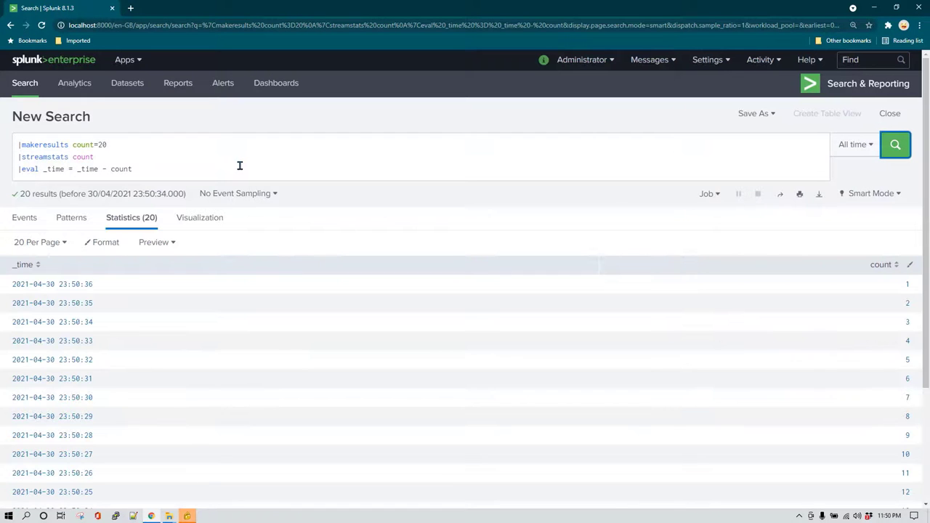
scroll(247, 207, down, 2)
scroll(193, 197, up, 1)
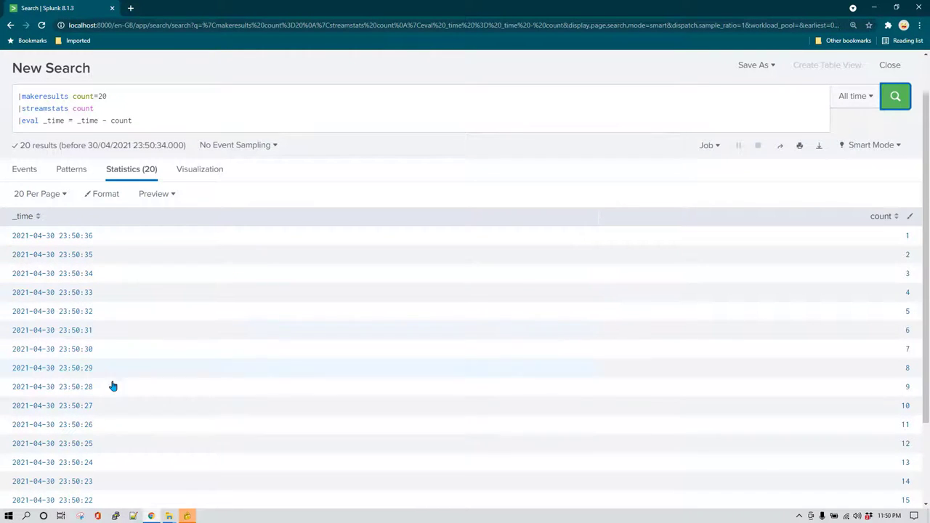
scroll(183, 441, up, 1)
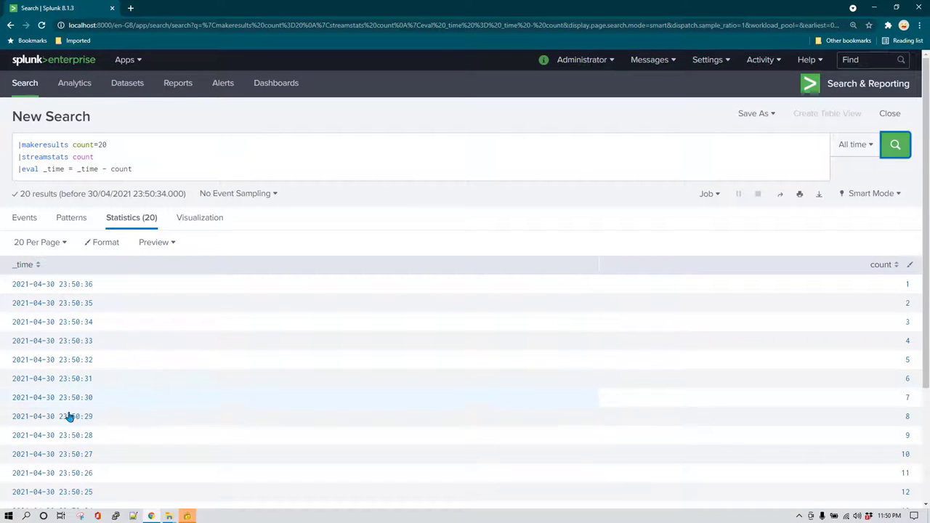
Change the eval to _time - count * 60 and rerun, spacing the rows one minute apart.
click(147, 169)
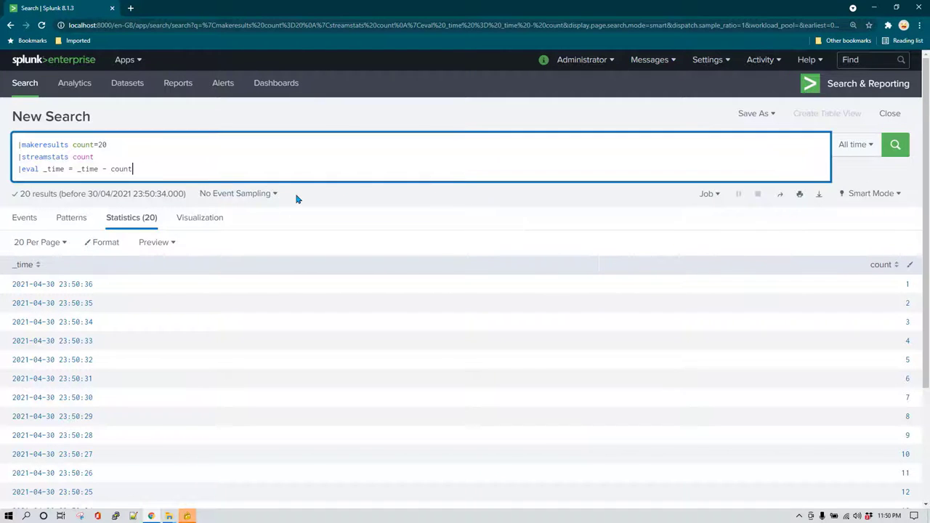
text(*)
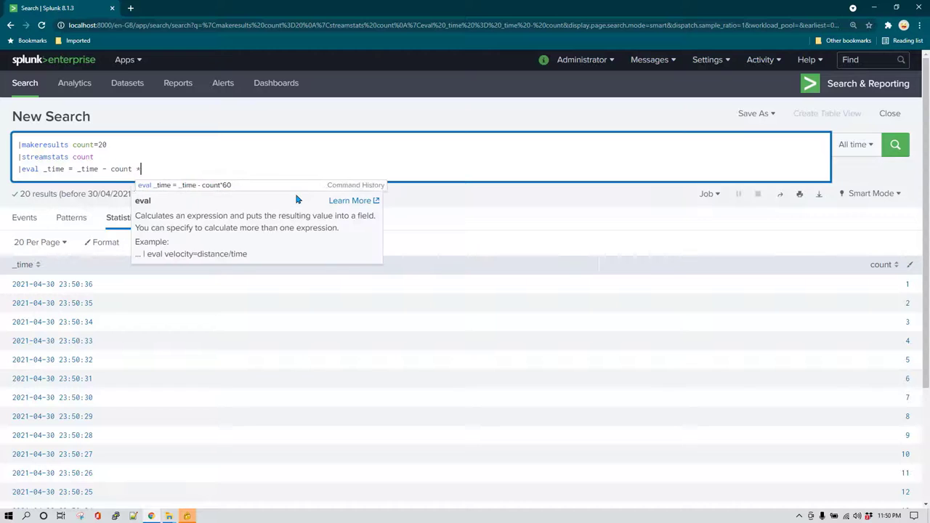
text( 5060)
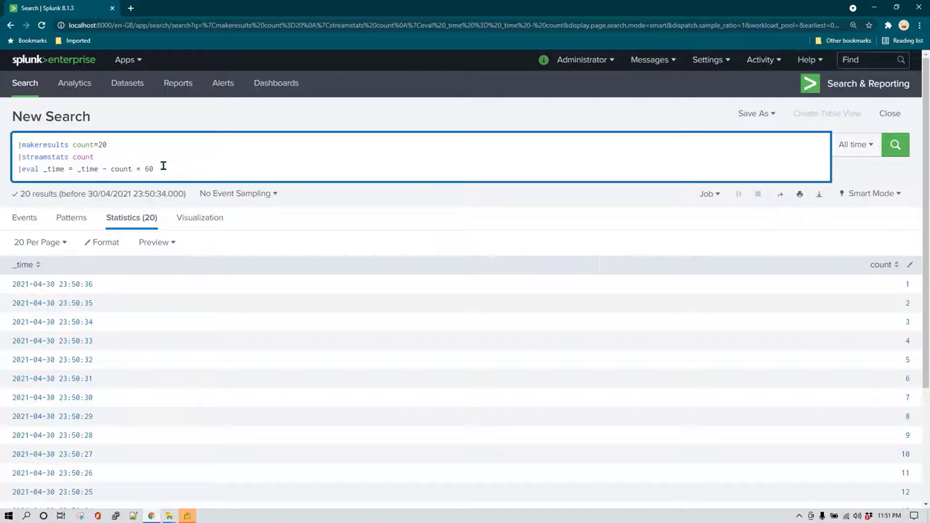
key(Return)
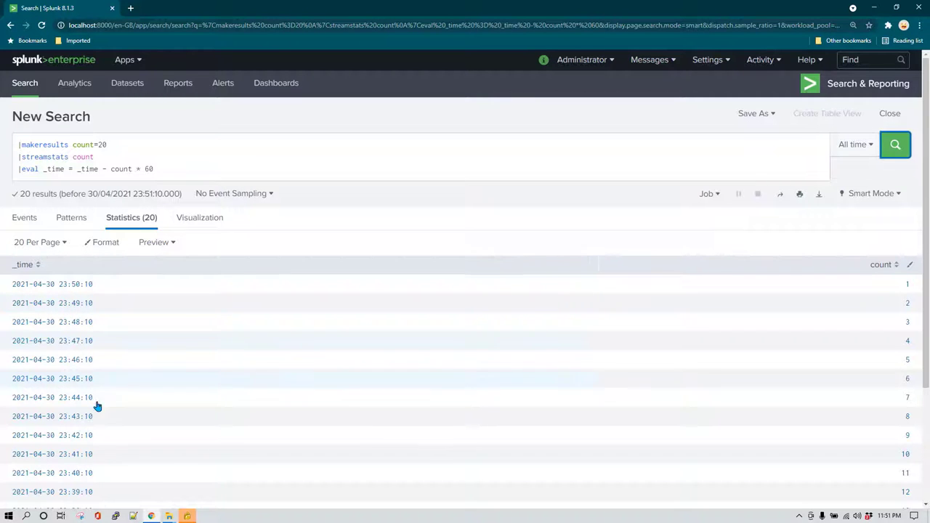
scroll(93, 395, down, 3)
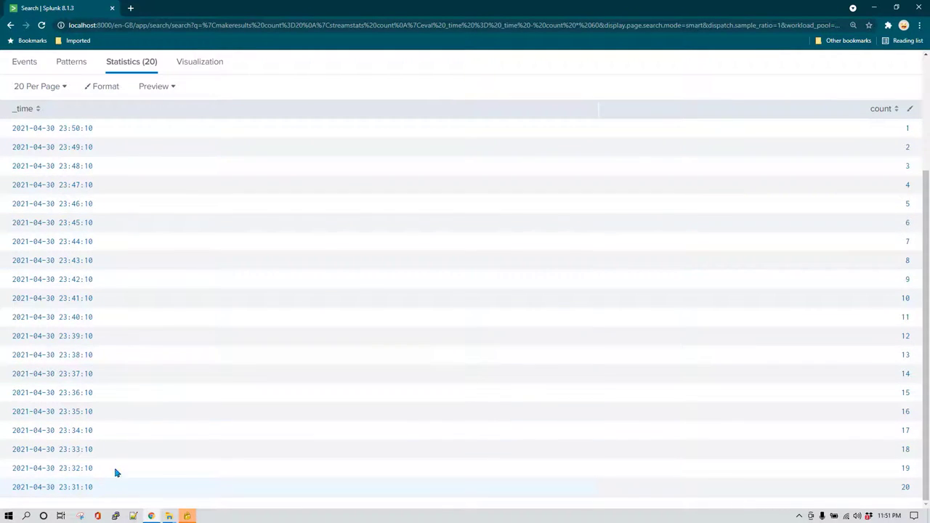
scroll(113, 438, up, 3)
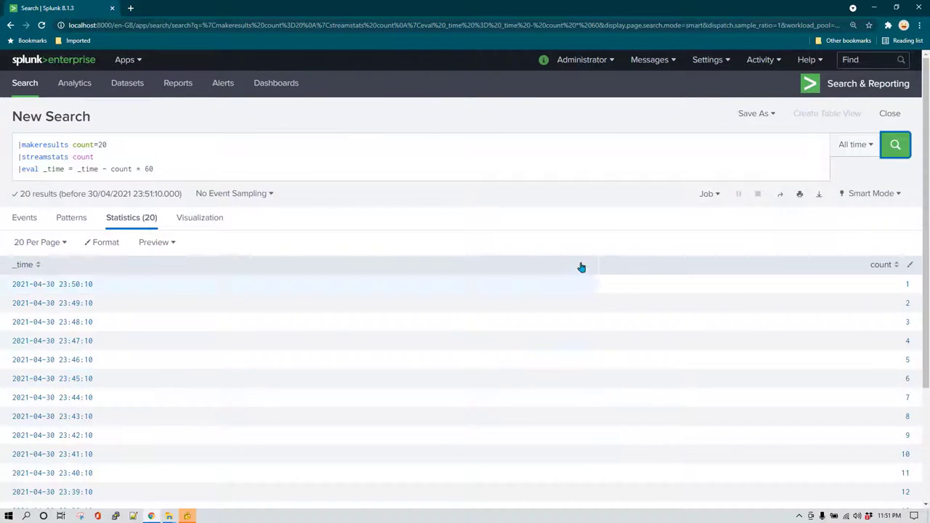
click(203, 170)
Move the makeresults line to the end of the query and run it, producing an error.
key(Up)
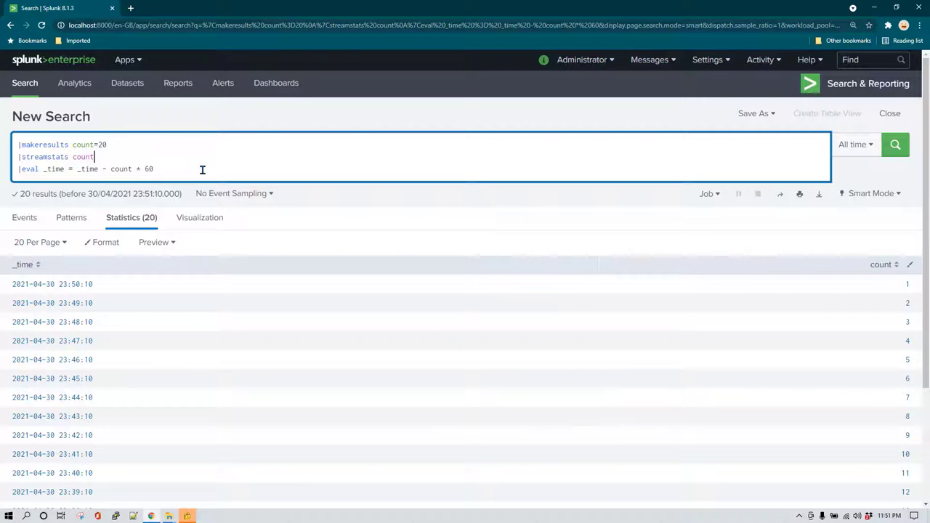
key(Return)
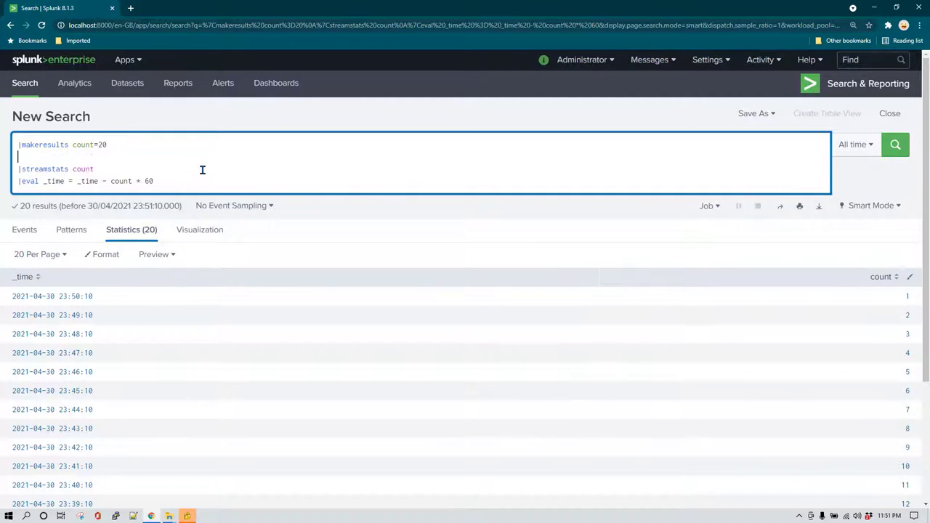
text(|)
key(Escape)
drag(20, 145, 19, 145)
key(ctrl+c)
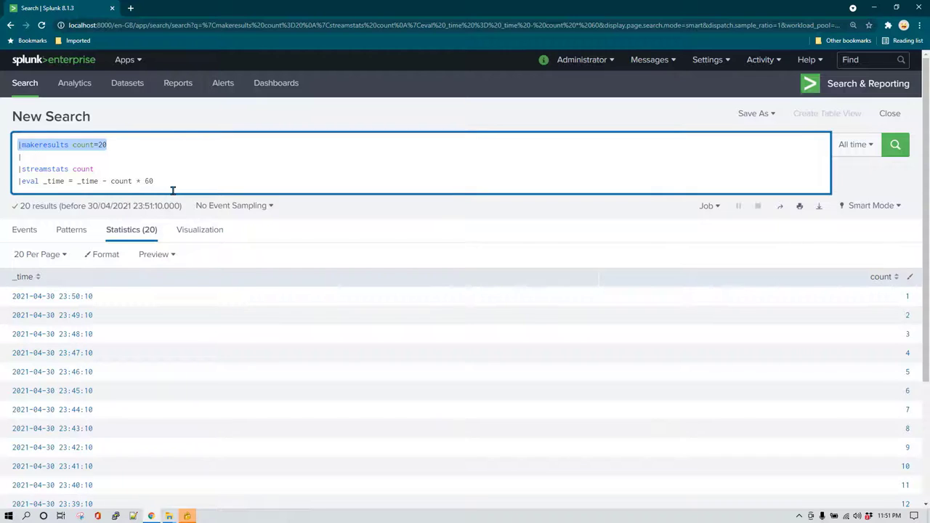
key(BackSpace)
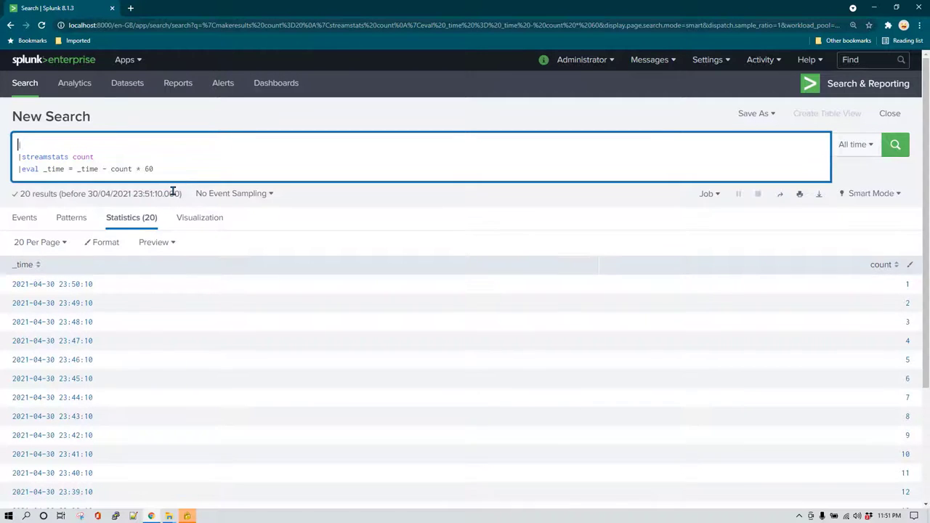
key(ctrl+End)
key(Return)
key(ctrl+v)
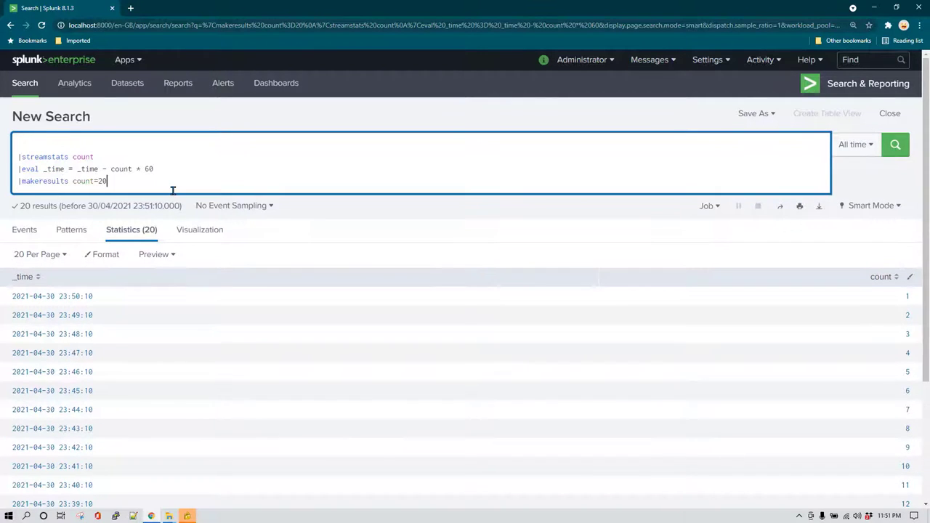
key(Return)
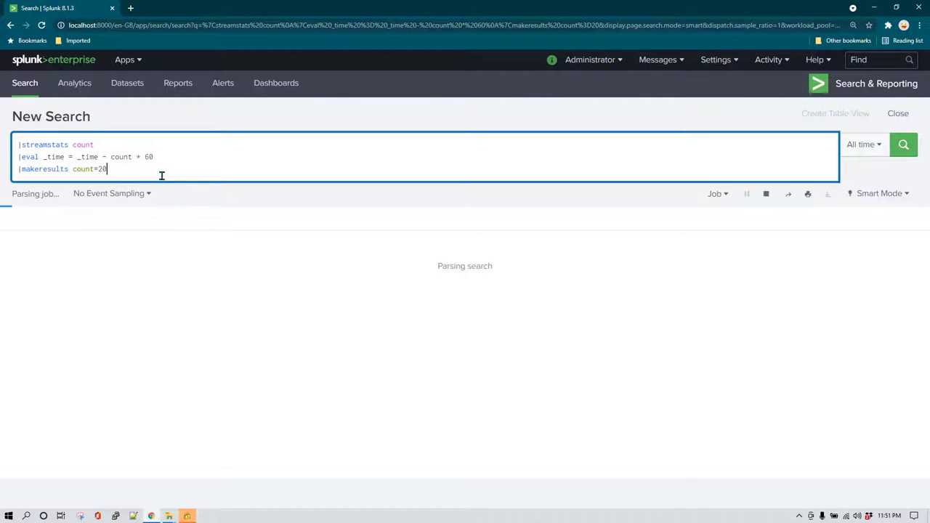
Put makeresults count=20 back as the first line and rerun the search.
key(shift+Home)
key(ctrl+x)
key(shift+Return)
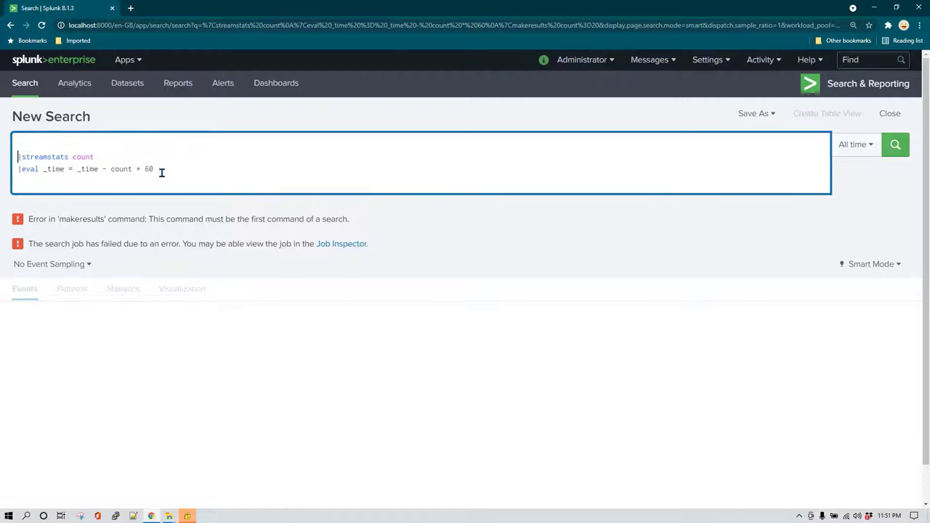
key(ctrl+v)
click(162, 172)
key(Return)
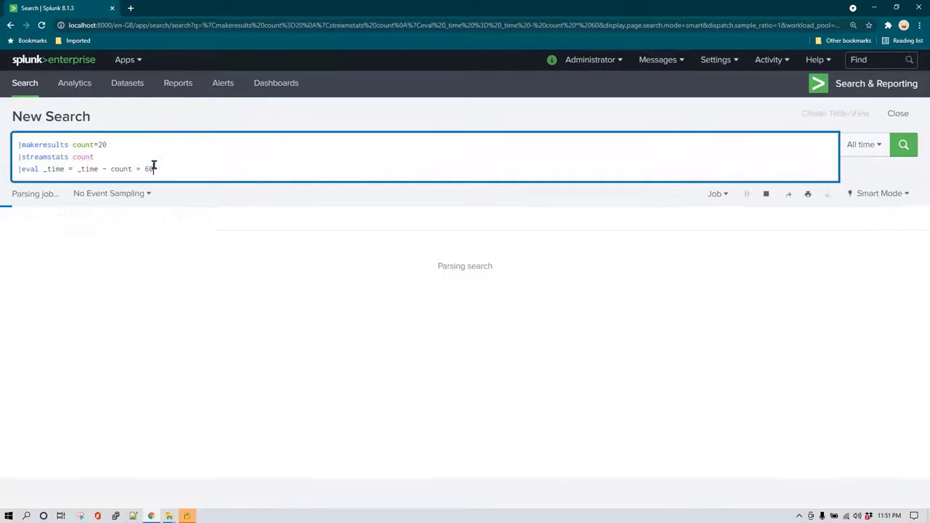
Begin a second line |eval counter = "one two three ..." listing the number words.
click(143, 144)
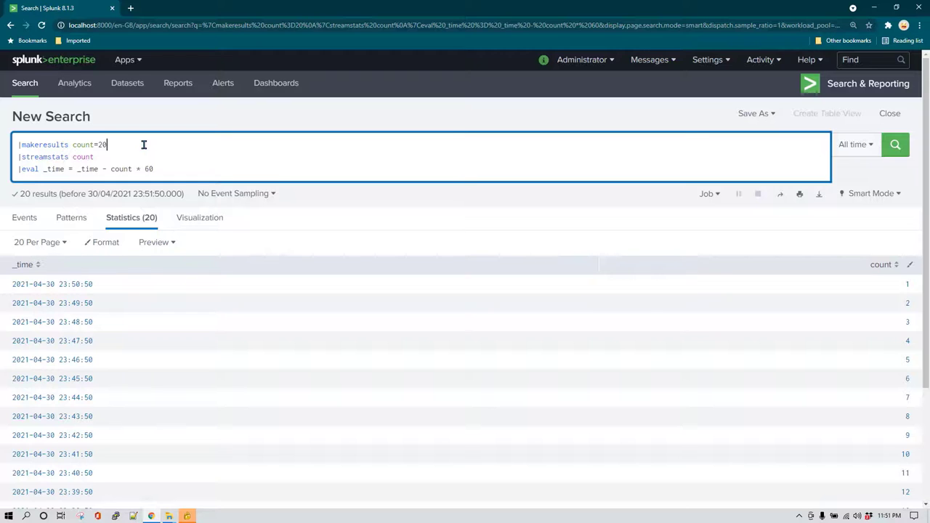
key(shift+Return)
text(|)
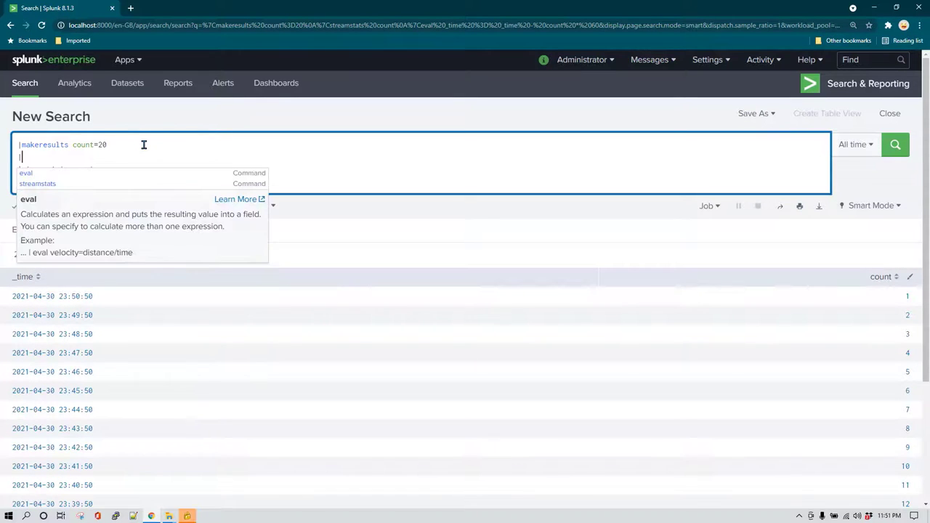
text(eval )
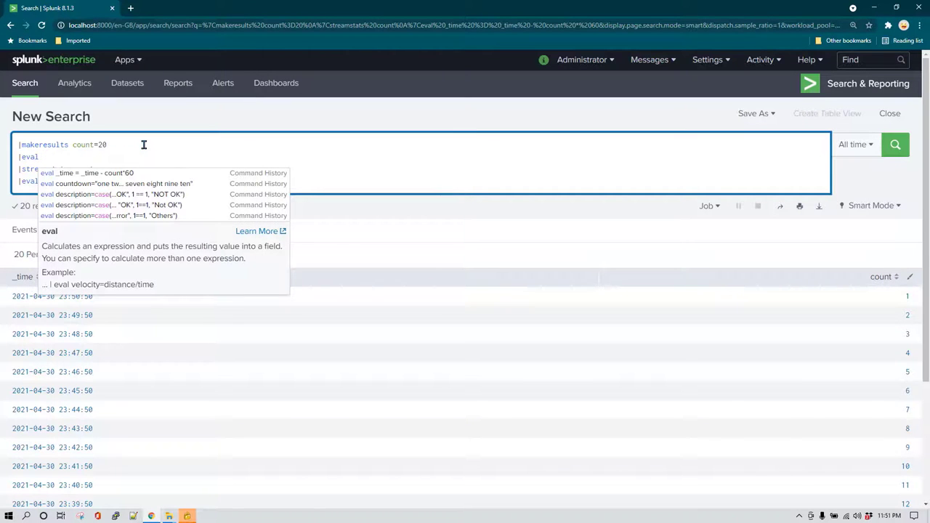
text(counter )
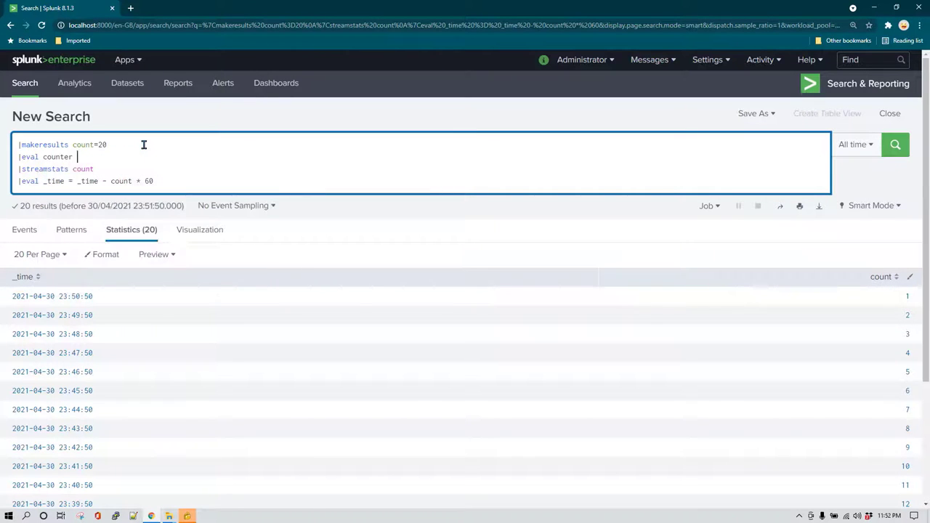
text(= "one two three four five six seven eight)
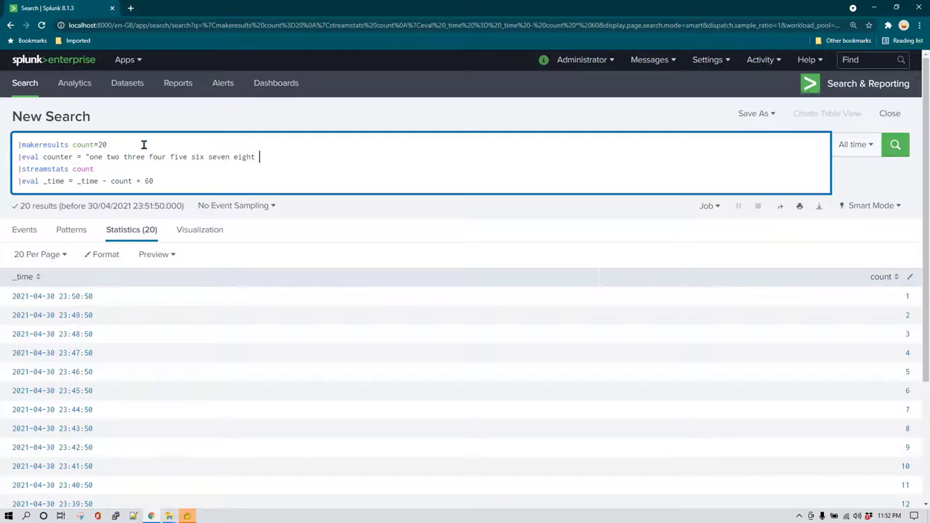
text( nine and)
Finish the counter string with ten, run it, then delete count=20 from makeresults.
key(BackSpace)
key(BackSpace)
key(BackSpace)
text(ten")
click(143, 145)
key(Return)
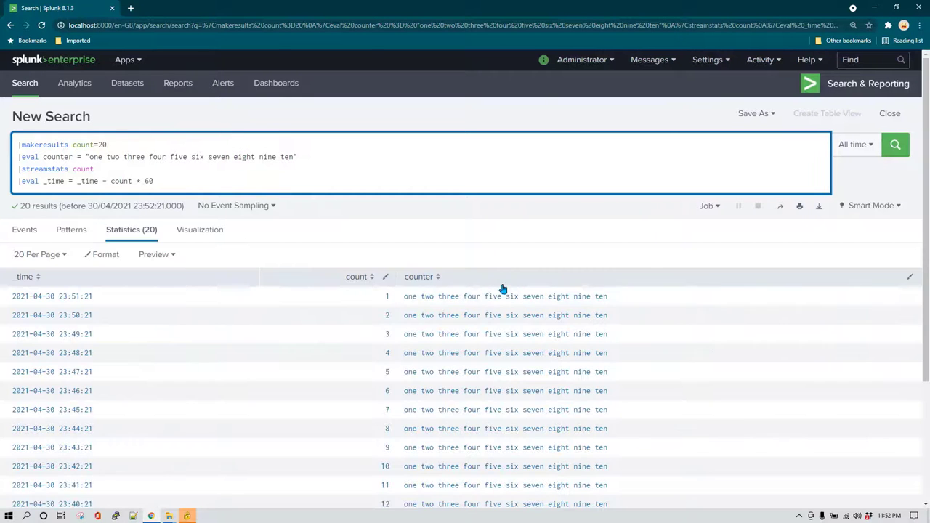
scroll(618, 327, down, 3)
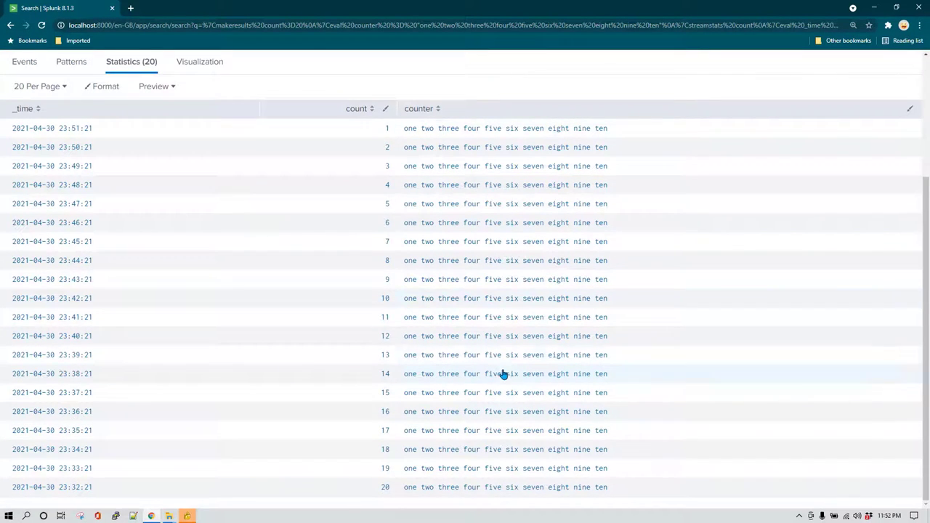
scroll(502, 373, up, 3)
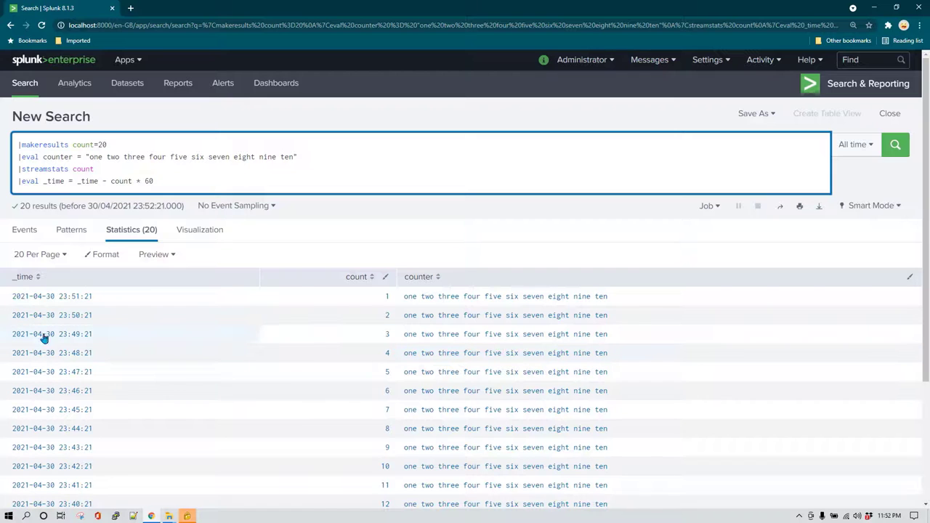
drag(114, 146, 72, 145)
key(BackSpace)
key(BackSpace)
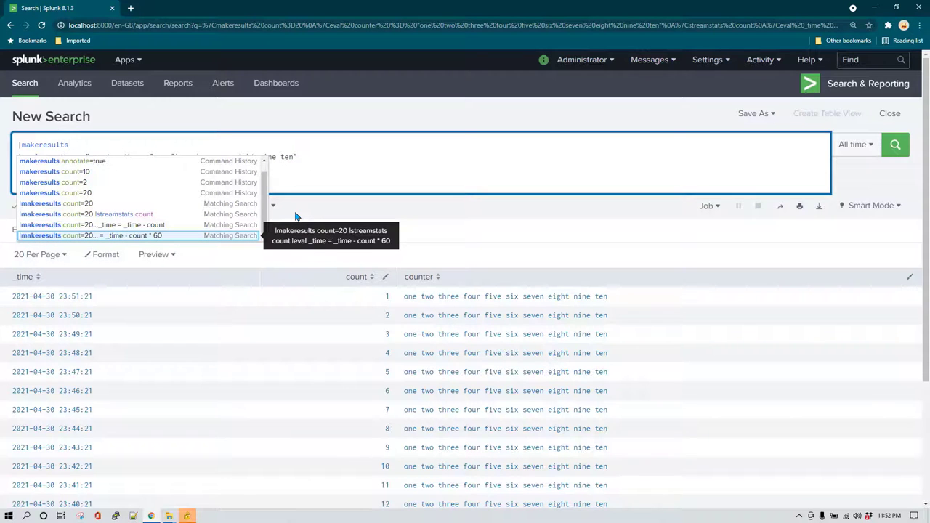
Rerun with plain |makeresults, returning one row holding the full one-to-ten counter.
click(341, 148)
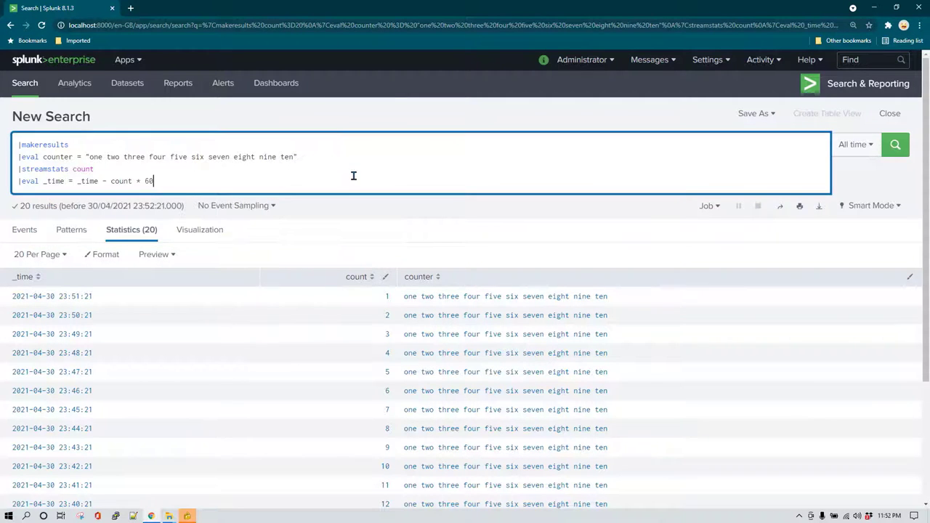
key(Return)
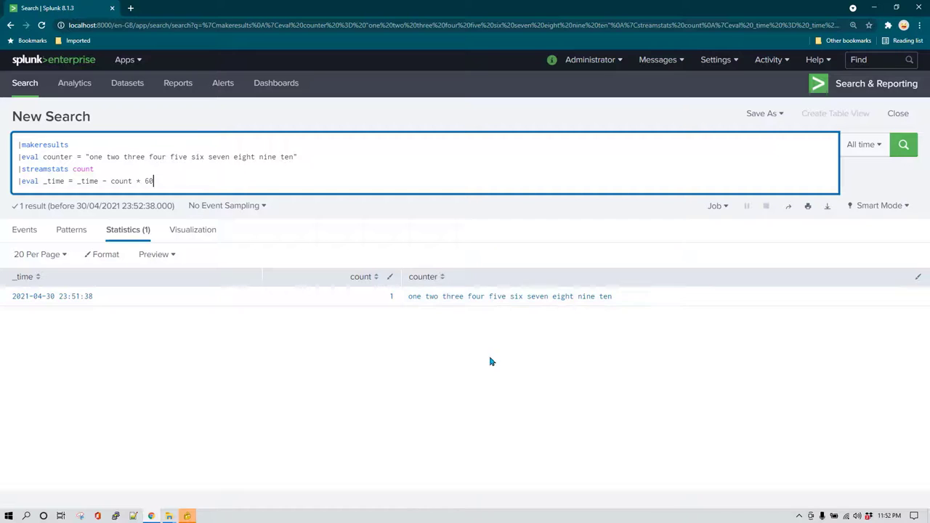
key(Up)
key(Up)
Add |eval counter = split(counter, " ") below the counter line and run it.
key(End)
key(Return)
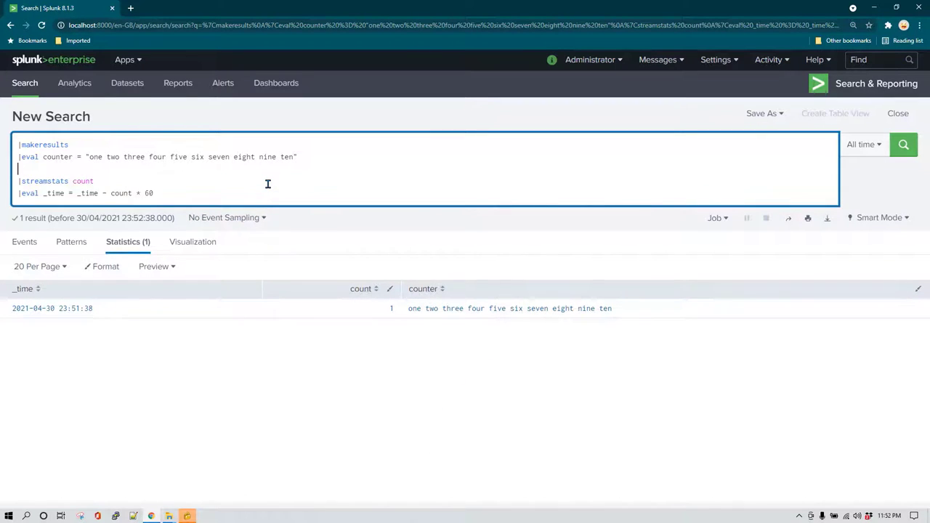
text(|eval)
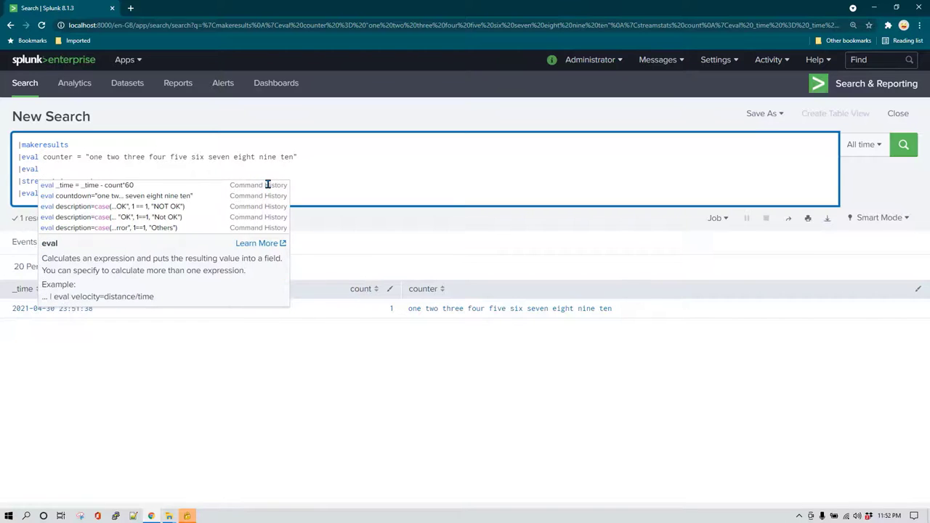
text( counter = )
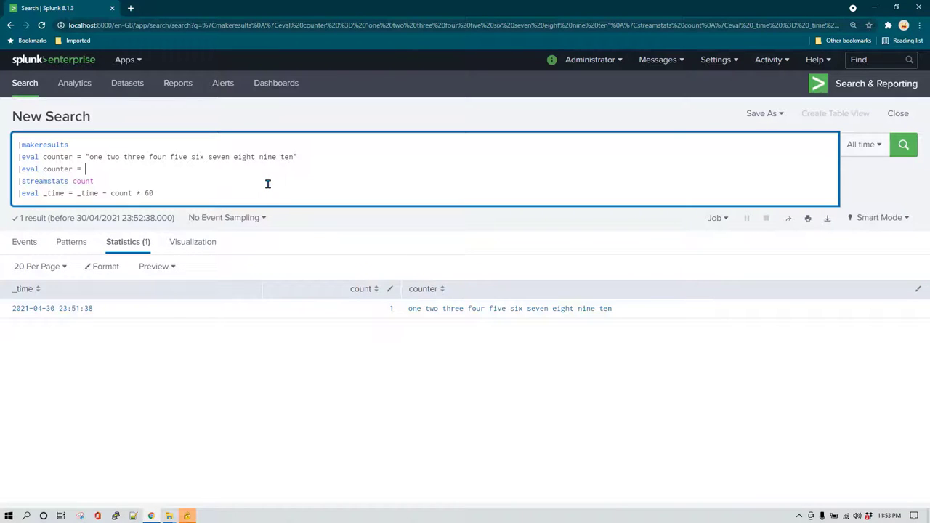
text(split(counter, " "))
key(Return)
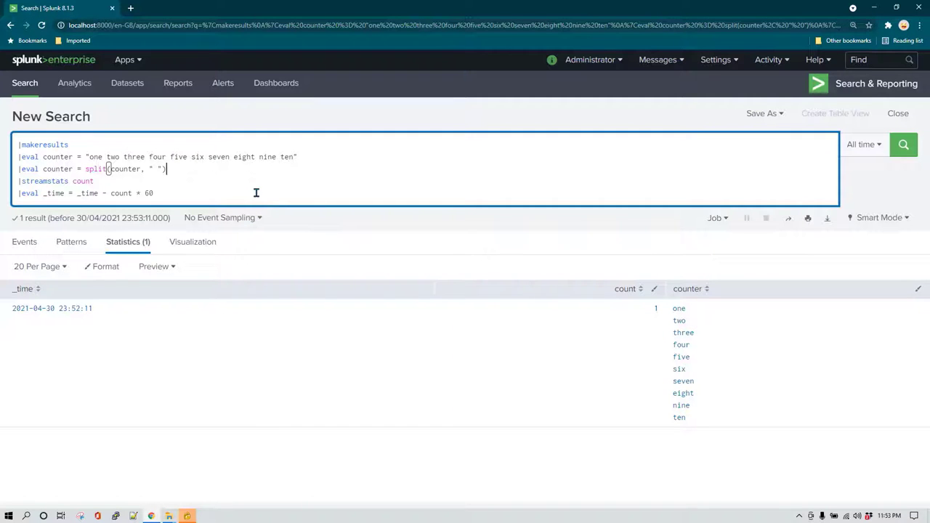
Add |mvexpand counter and rerun, giving 10 rows with counter one through ten.
key(Return)
text(|)
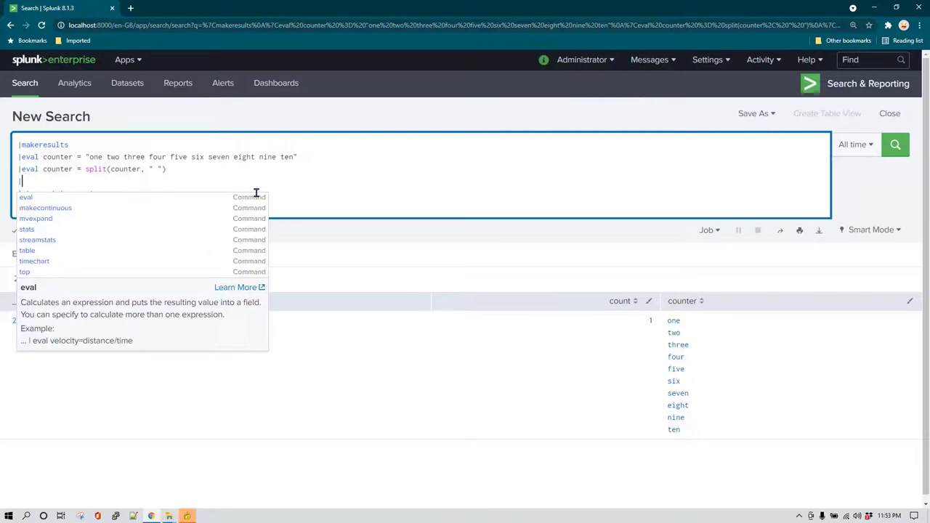
text(mvexpa)
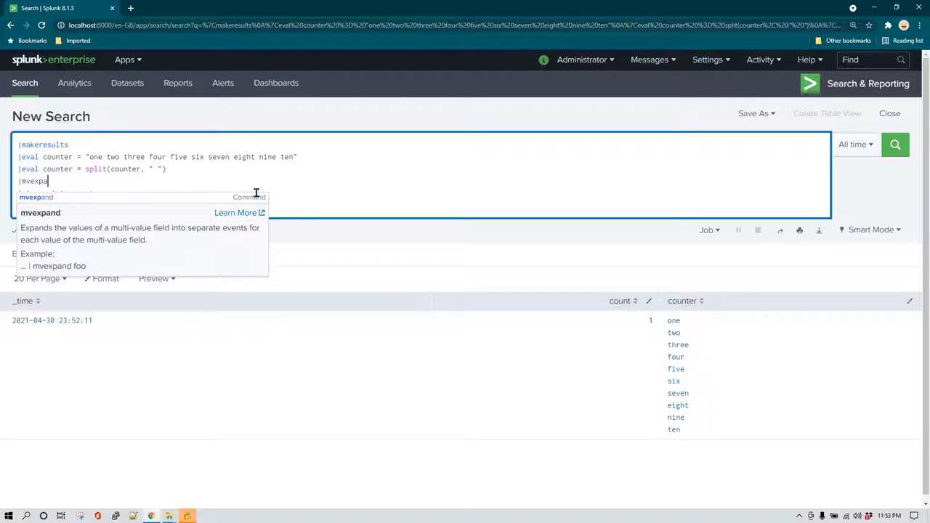
text(nd countge)
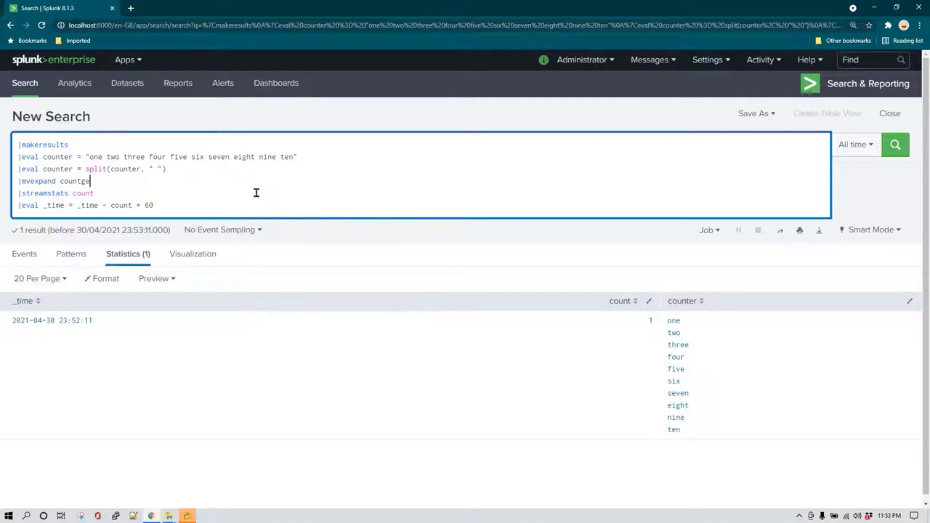
key(BackSpace)
key(BackSpace)
key(BackSpace)
key(BackSpace)
text(nter)
click(894, 145)
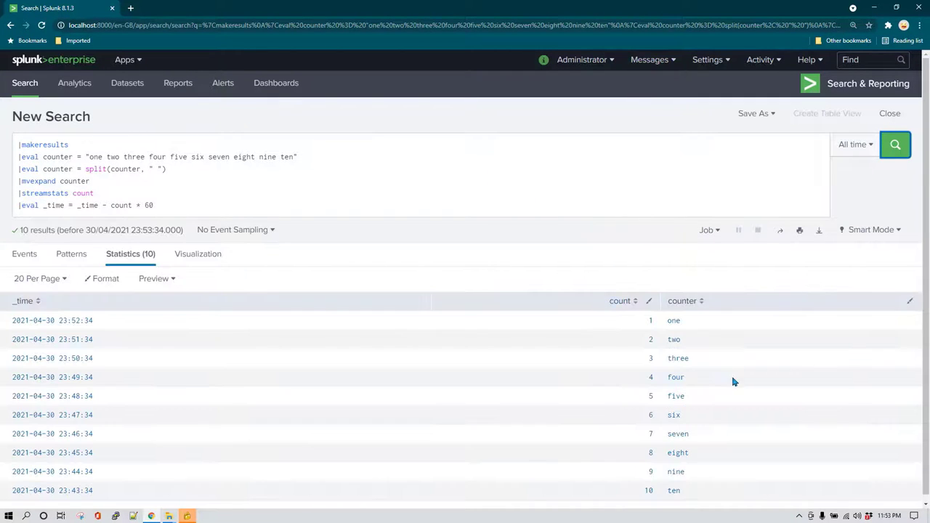
scroll(731, 388, down, 1)
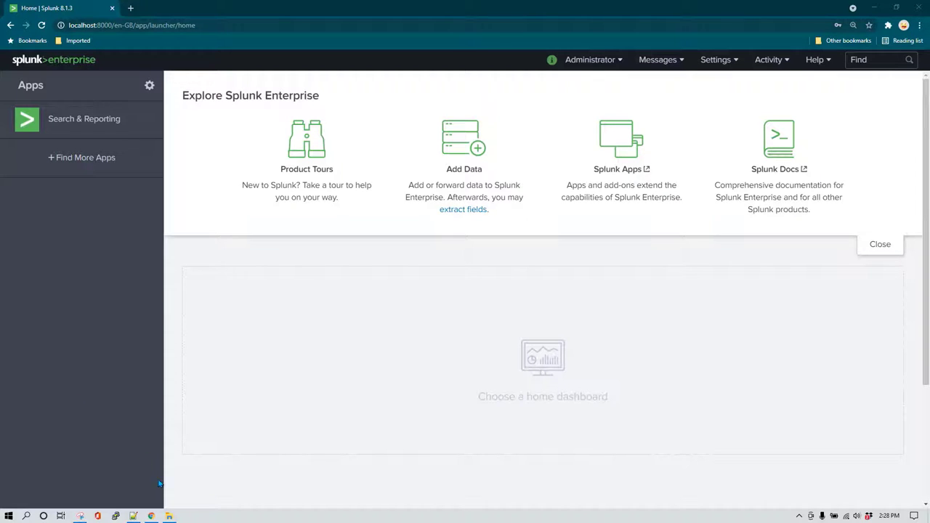
Navigate File Explorer to the Splunk etc\apps\search\bin folder.
click(170, 516)
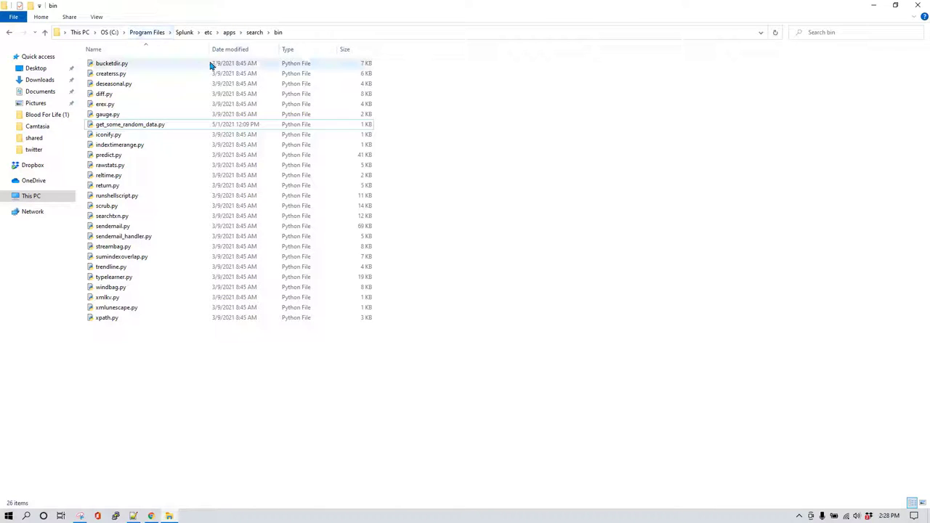
click(184, 33)
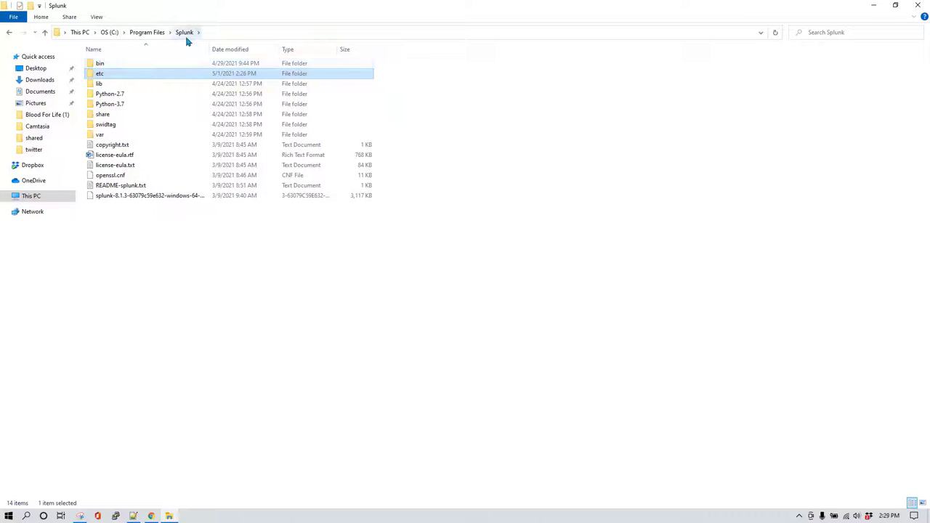
double_click(133, 74)
double_click(124, 73)
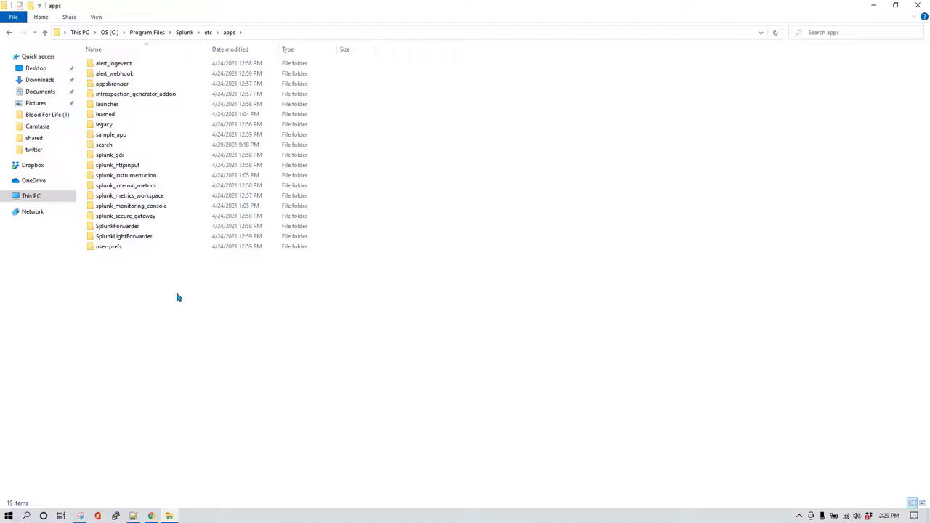
double_click(129, 146)
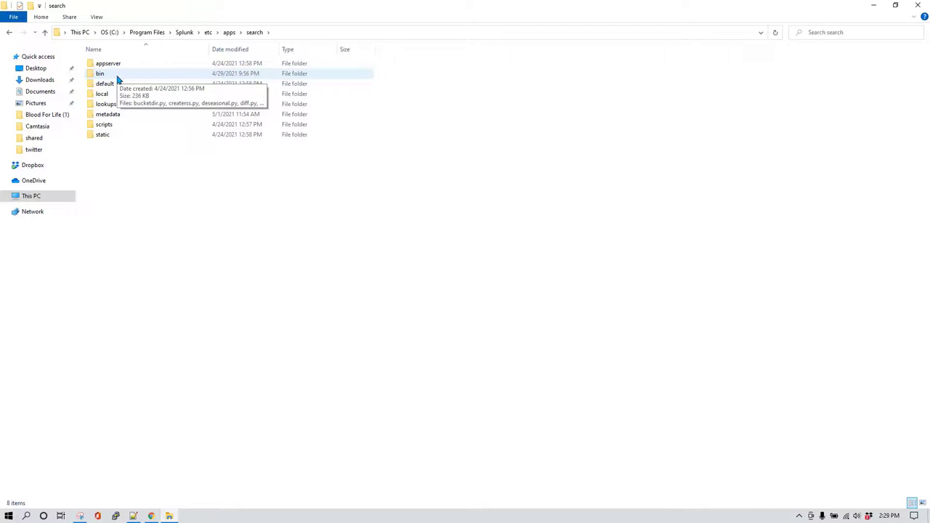
double_click(102, 73)
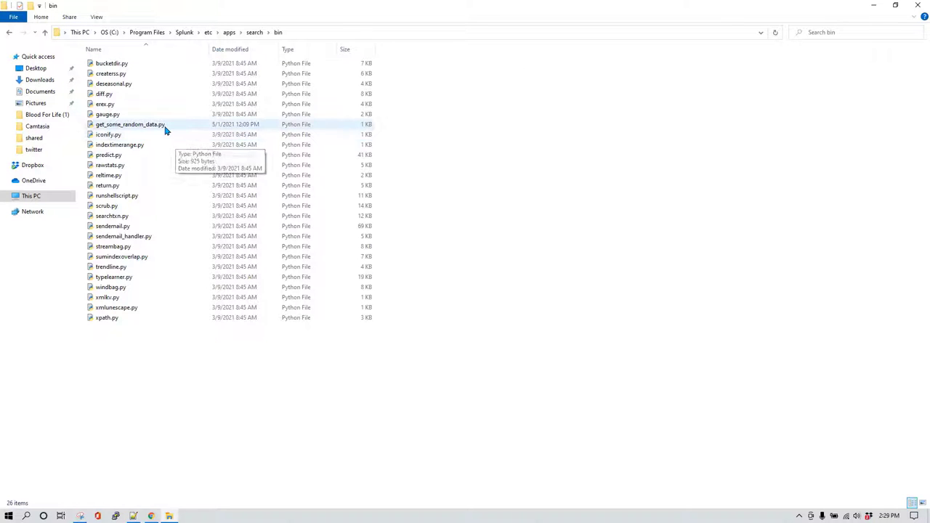
Rename get_some_random_data.py to get_app_login_data.py and open it in Notepad++.
click(170, 127)
right_click(170, 127)
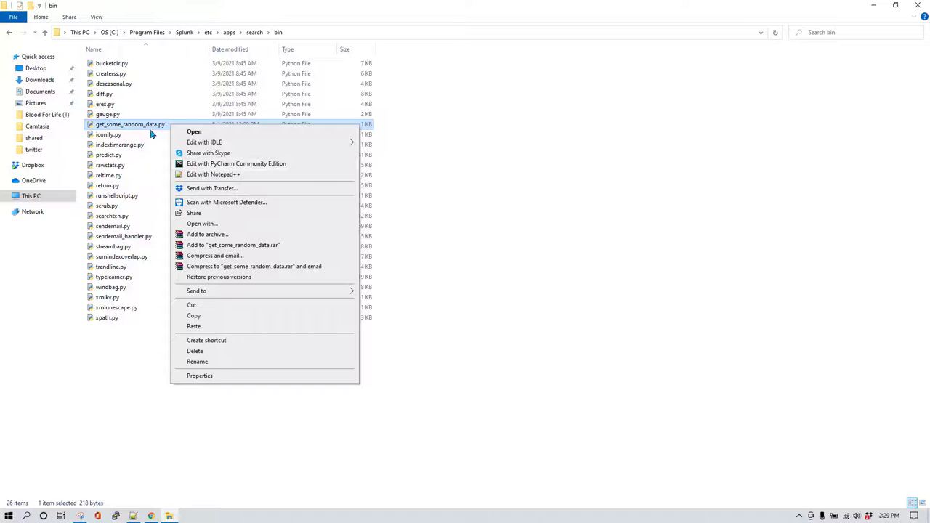
click(151, 127)
click(151, 127)
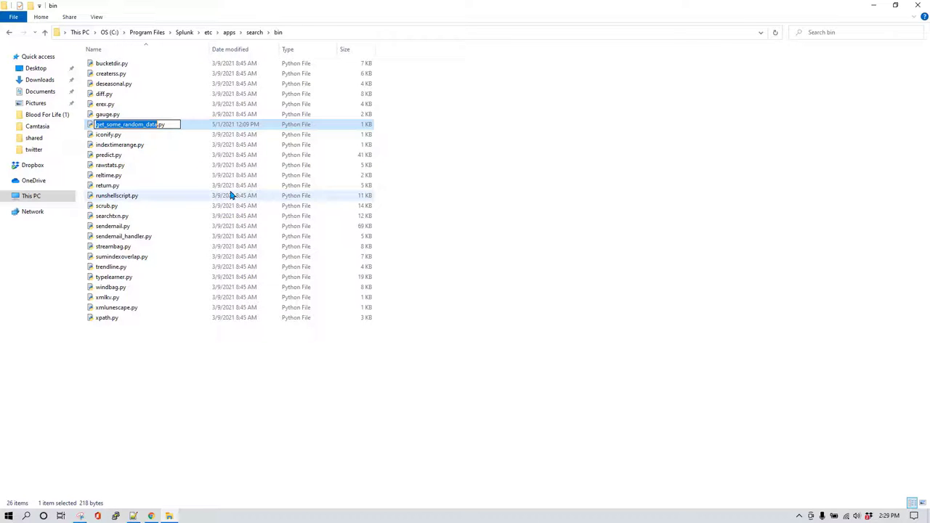
text(get_app)
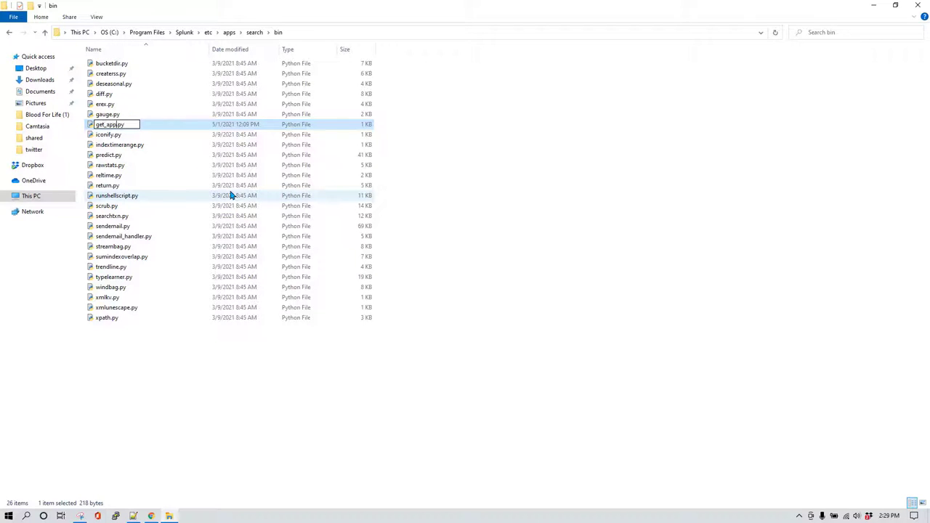
text(_login_data)
key(Return)
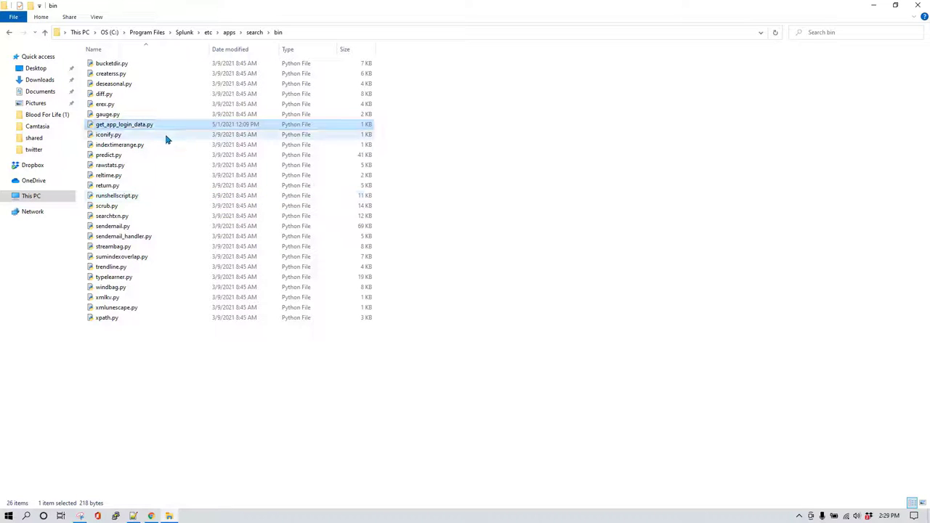
right_click(154, 126)
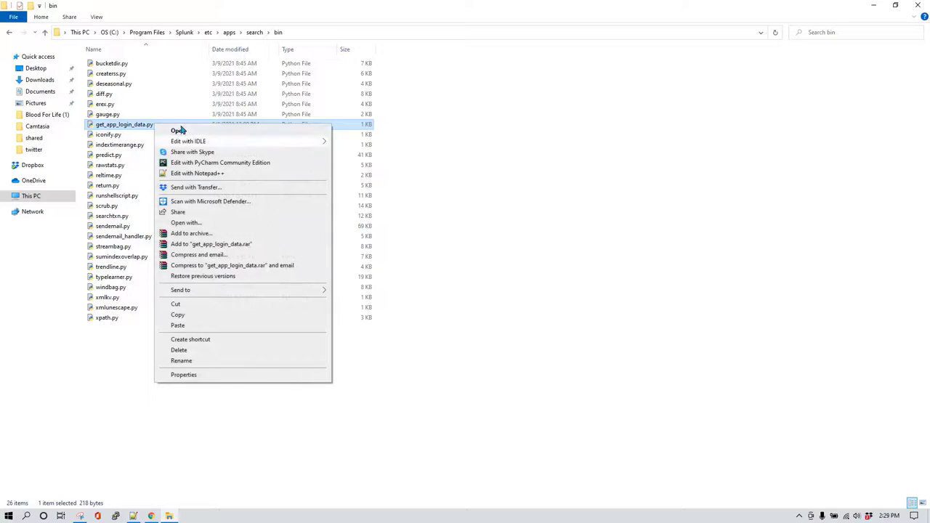
click(196, 176)
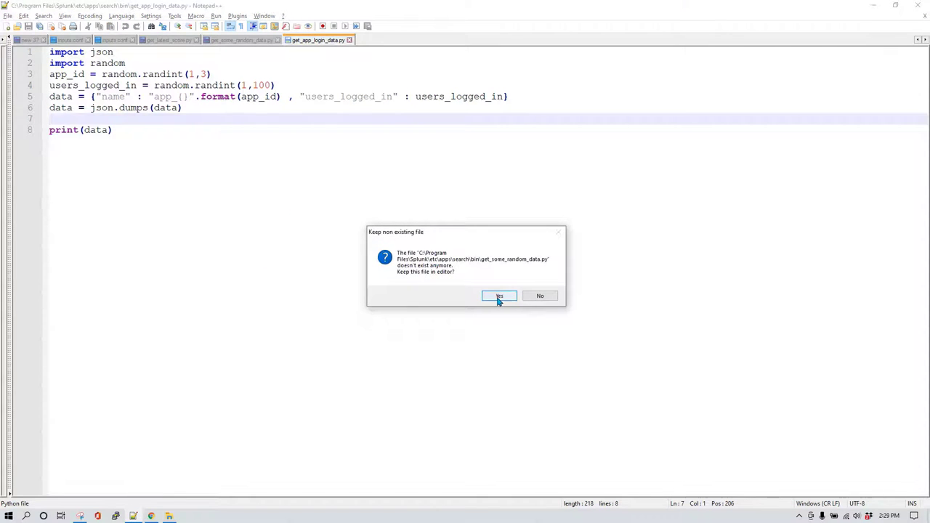
Keep the file open and insert blank lines after the imports and before the data line.
click(499, 296)
ctrl+scroll(168, 229, up, 2)
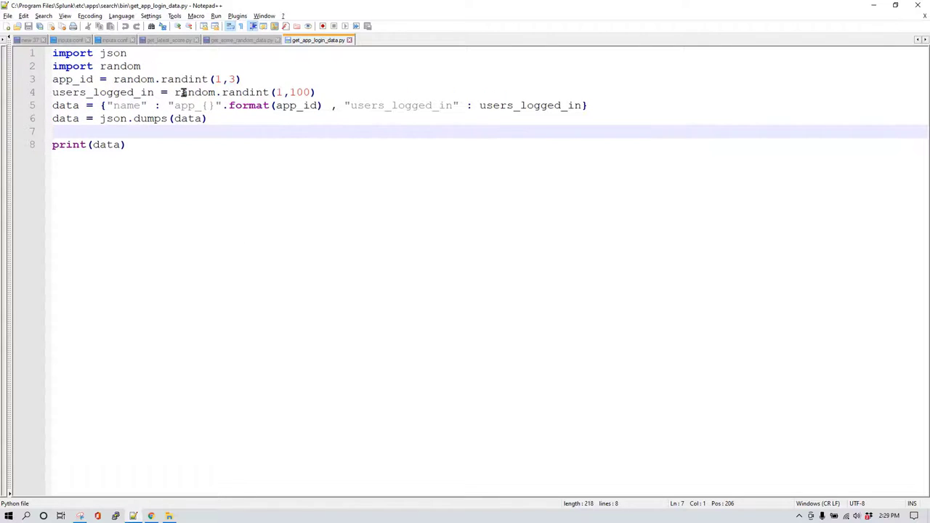
click(168, 67)
key(Return)
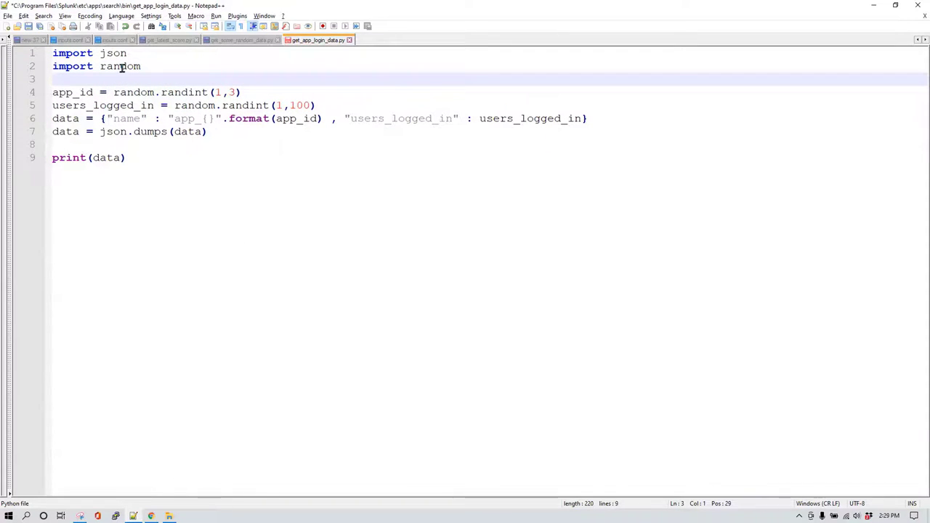
click(156, 69)
key(shift+Up)
key(shift+Home)
click(159, 70)
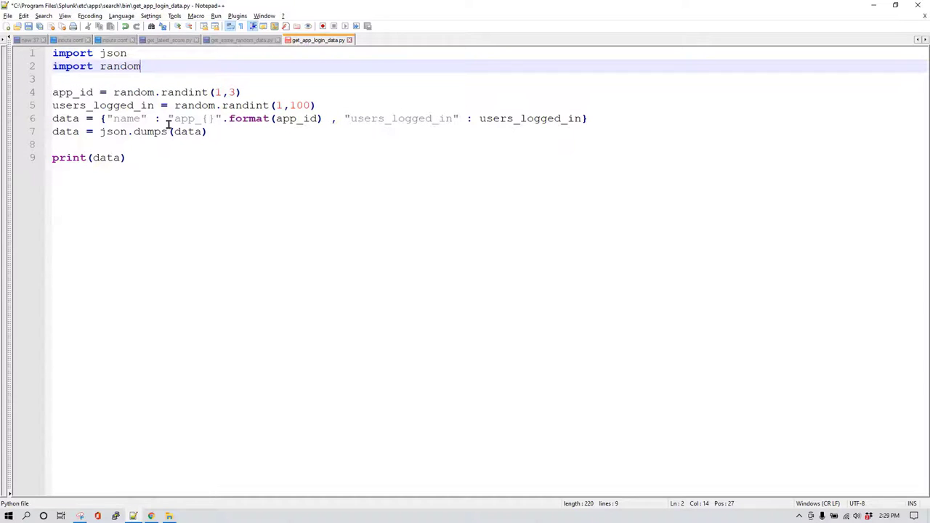
click(317, 105)
key(Return)
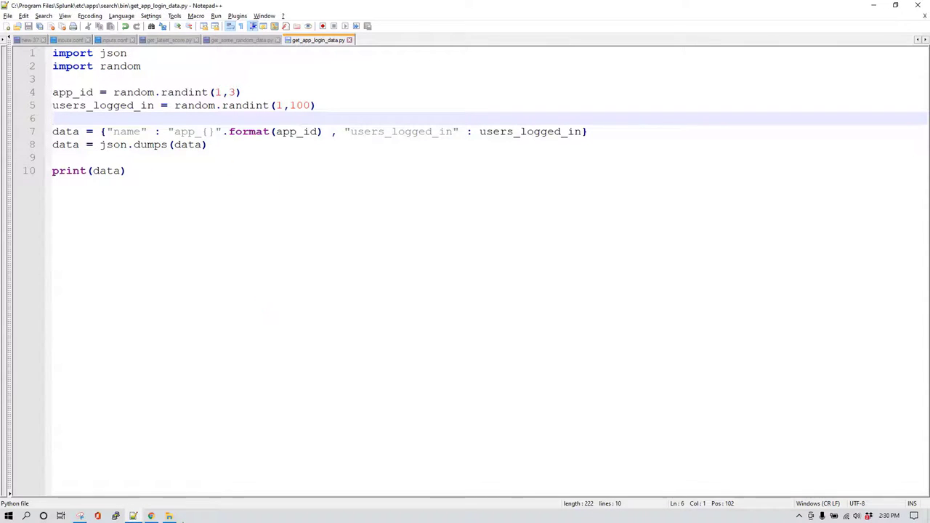
Open a Command Prompt in the bin folder by entering cmd.exe as the folder path.
mouse_move(168, 516)
click(191, 490)
click(398, 416)
key(alt+d)
key(BackSpace)
text(C:\Windows\System32\cmd.exe)
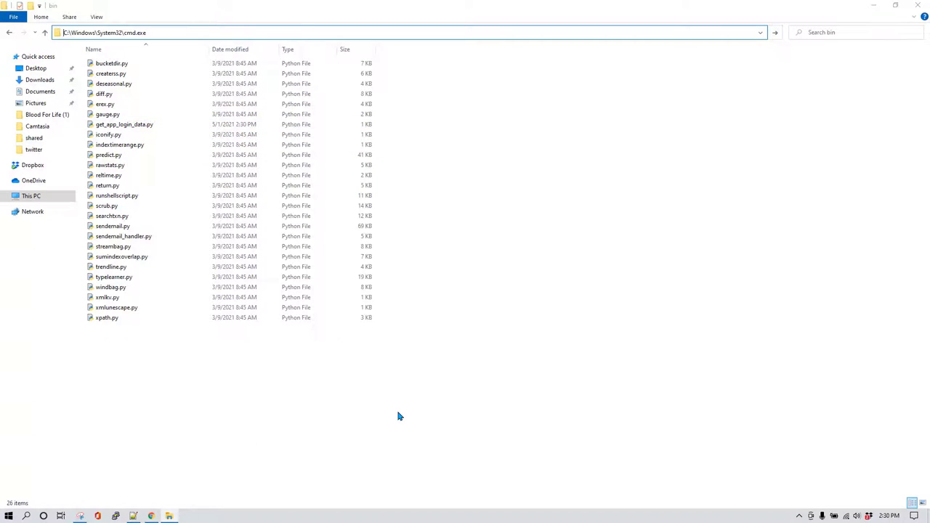
key(Return)
Run python get_app_login_data.py to print the app login JSON.
text(get)
key(Tab)
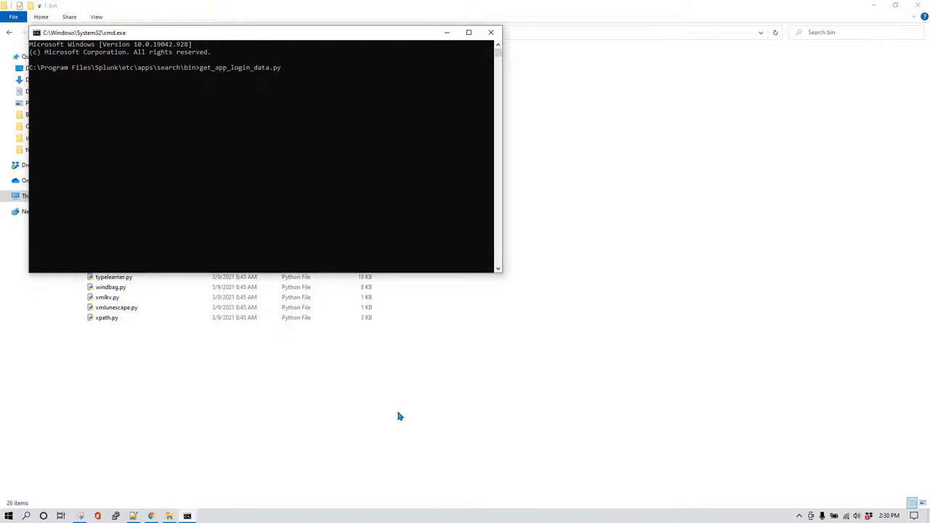
key(Home)
text(python)
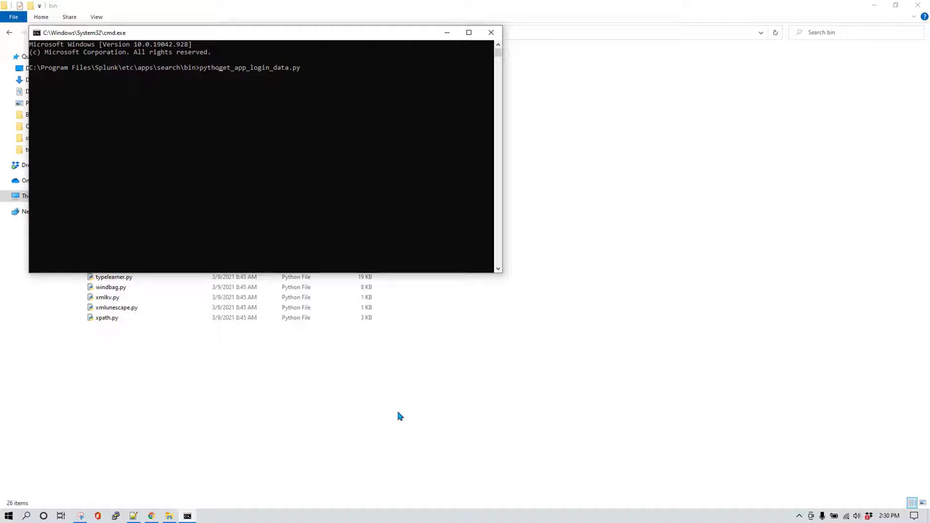
key(Return)
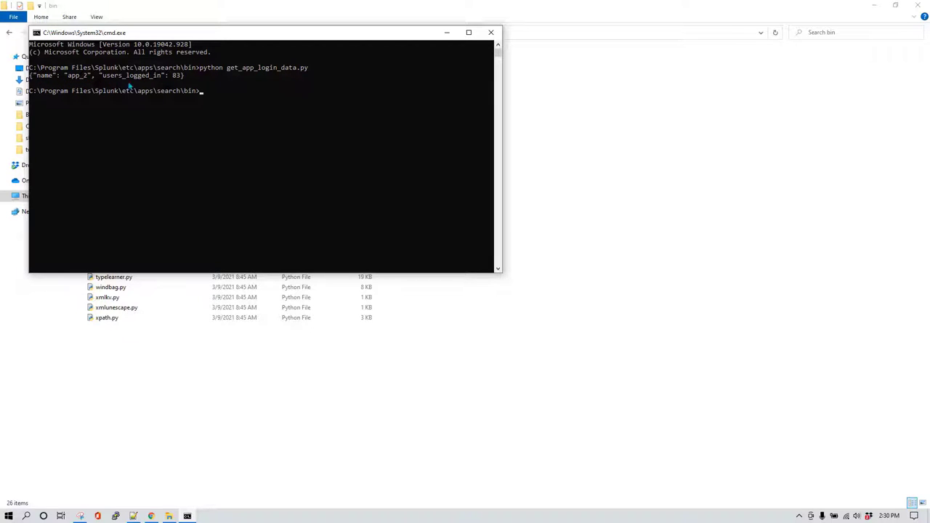
Run get_app_login_data.py a second time to print fresh users_logged_in values.
drag(237, 40, 483, 124)
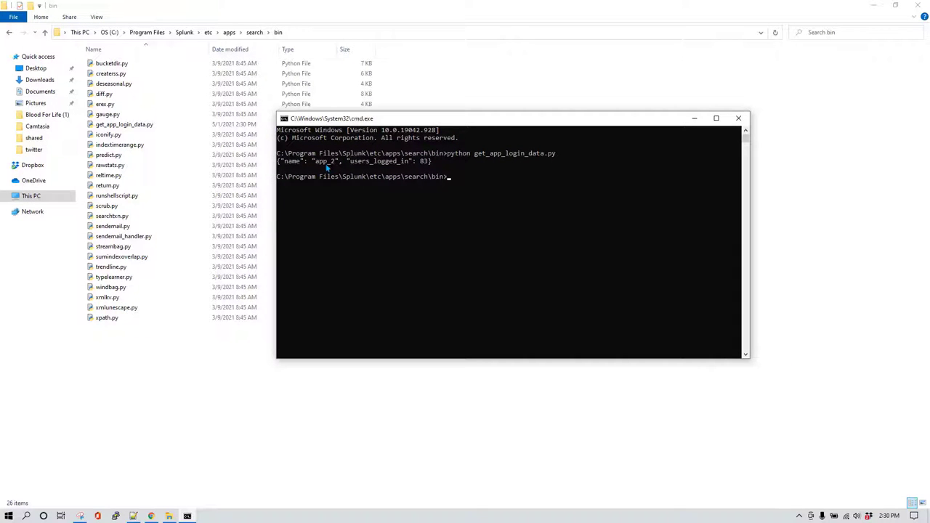
key(Up)
key(Return)
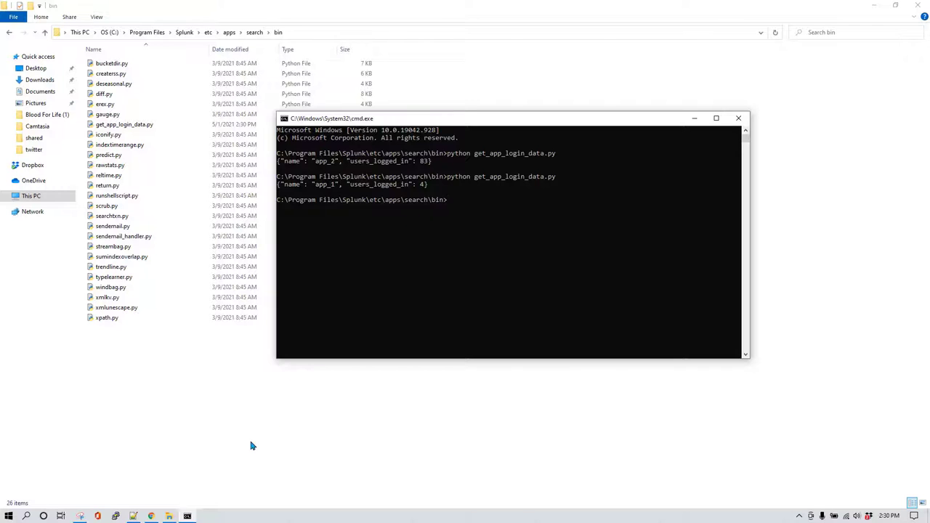
click(134, 516)
Select and deselect the script in Notepad++, then open Settings on Splunk's home page.
click(307, 251)
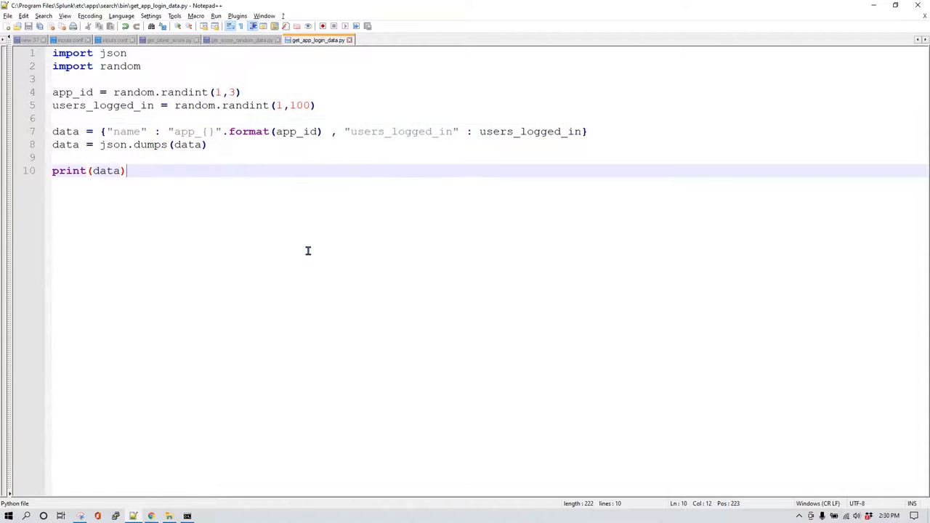
key(ctrl+a)
click(230, 208)
click(153, 516)
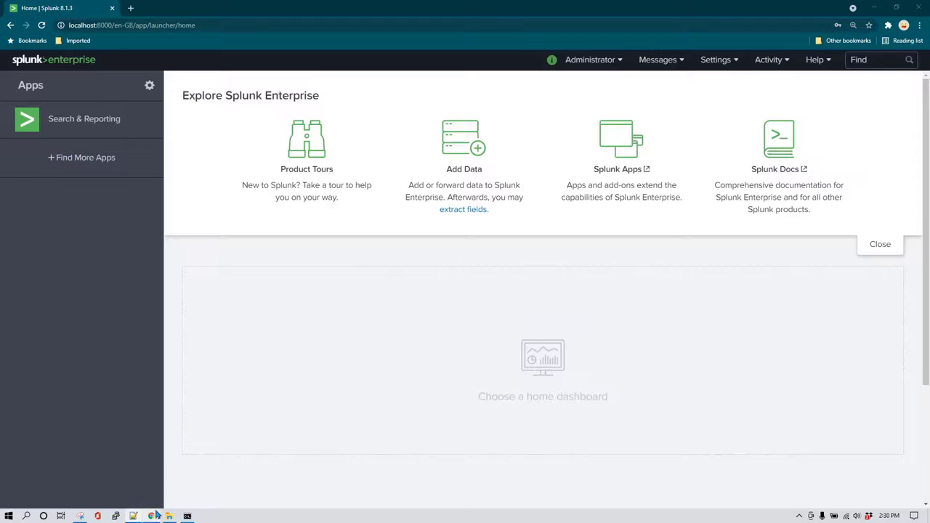
click(739, 64)
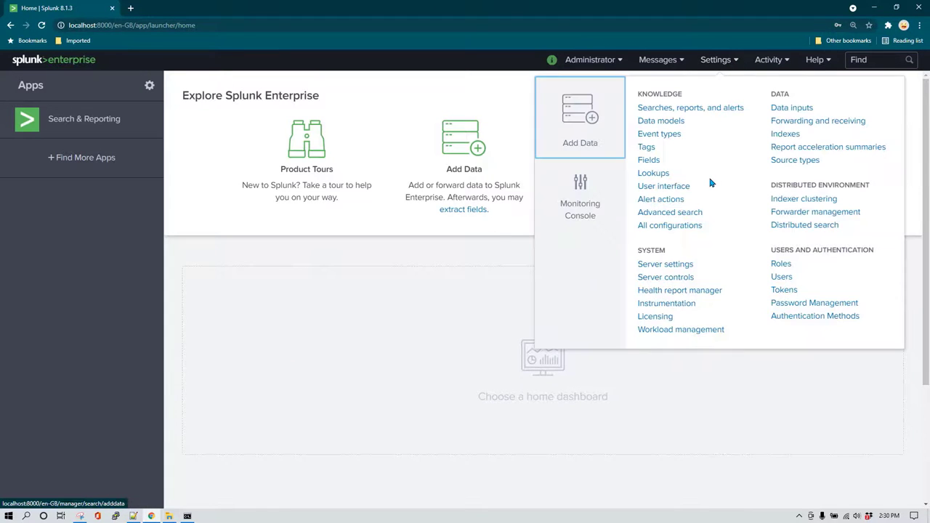
Go to Settings > Data inputs > Scripts and start a New Local Script input.
click(805, 112)
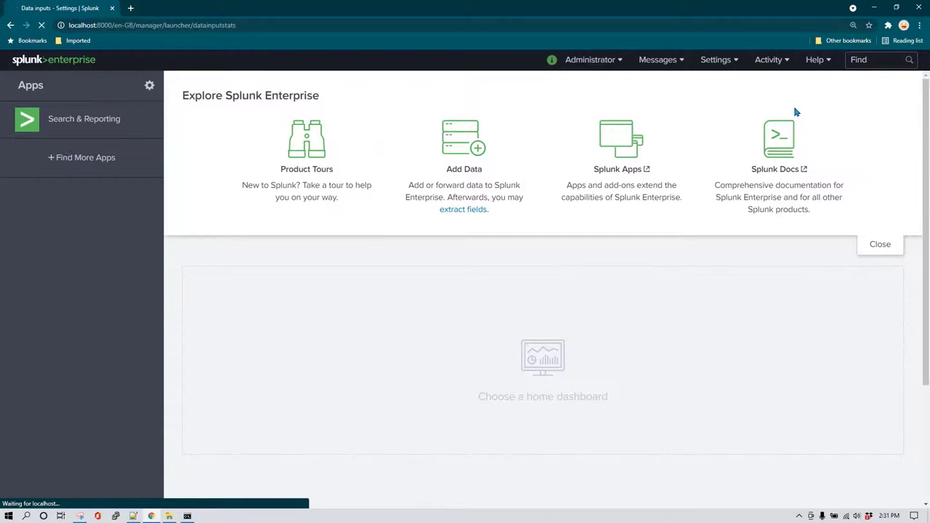
scroll(364, 322, down, 4)
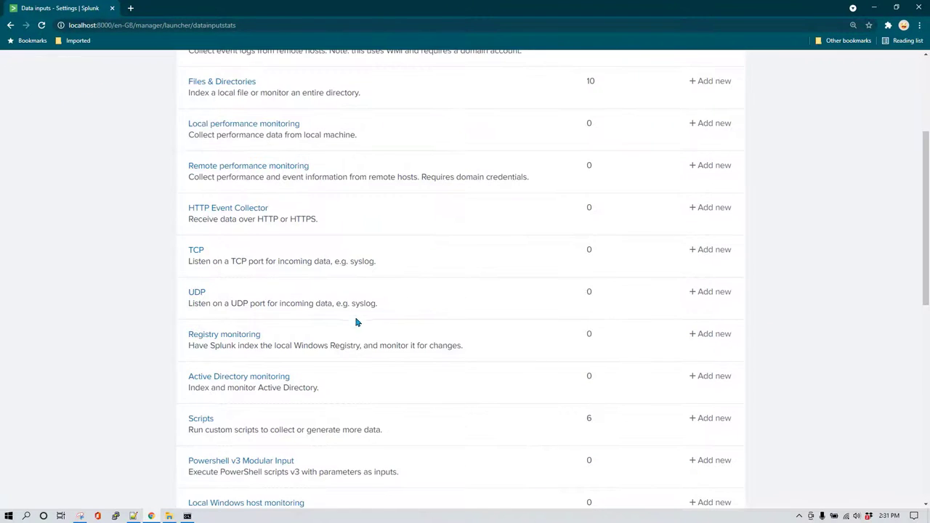
scroll(357, 346, down, 1)
click(202, 322)
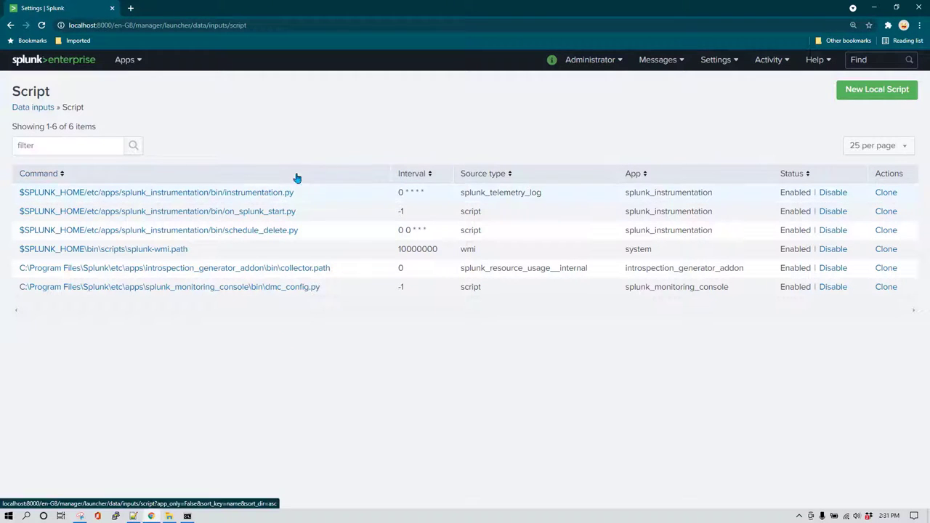
click(877, 96)
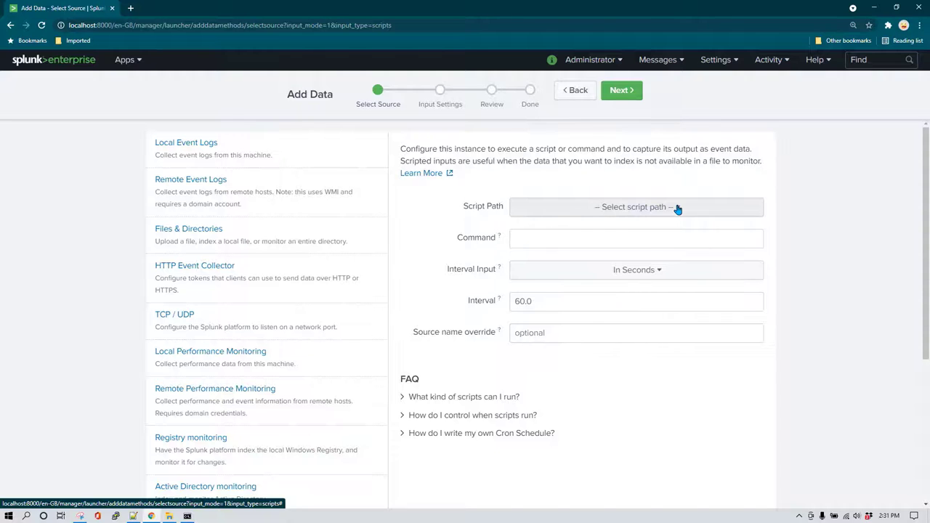
Choose the search app's bin folder and get_app_login_data.py as the script.
click(677, 209)
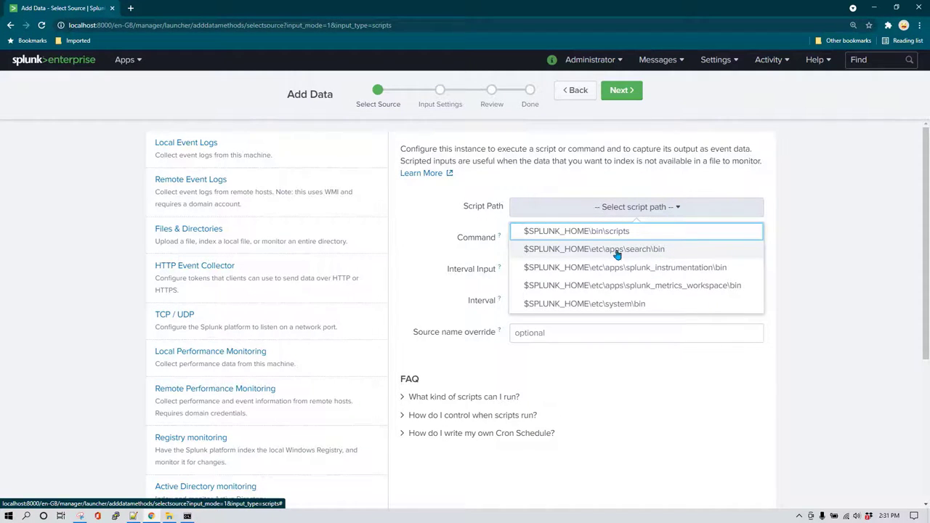
click(677, 254)
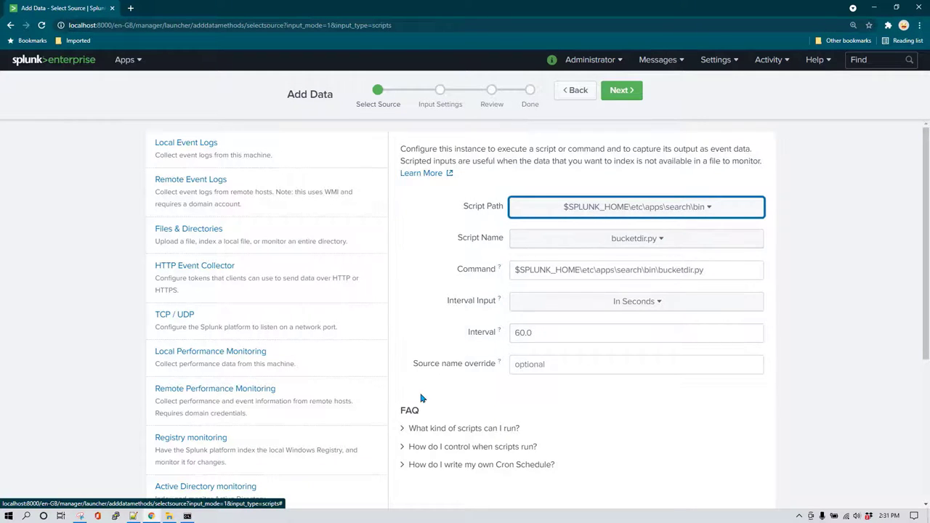
click(168, 516)
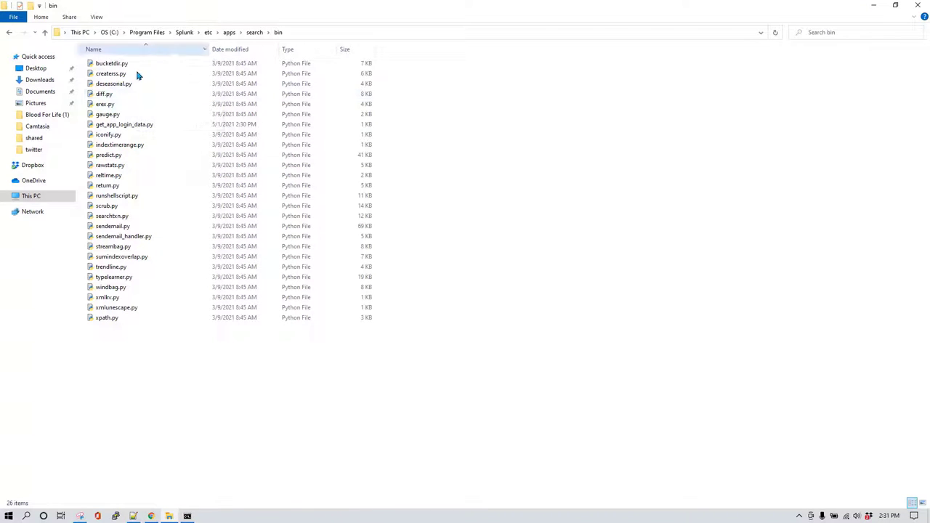
key(alt+Tab)
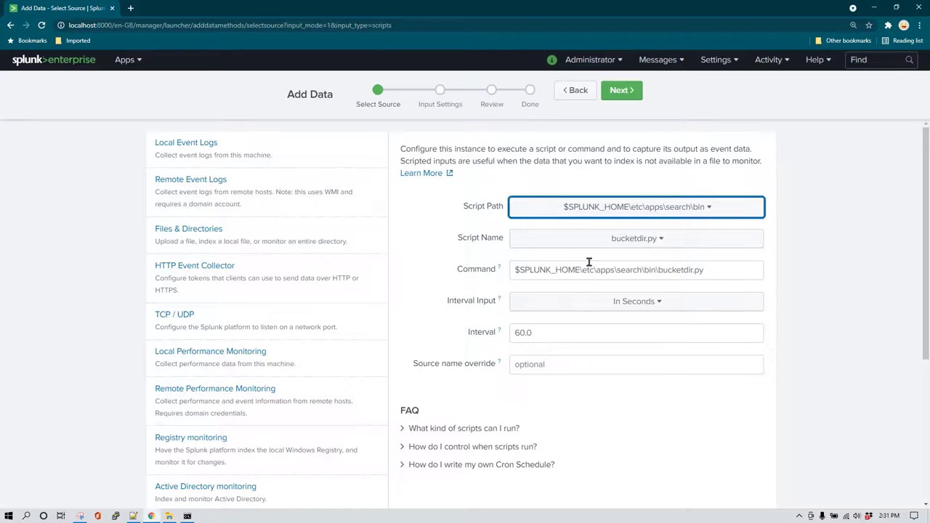
click(659, 243)
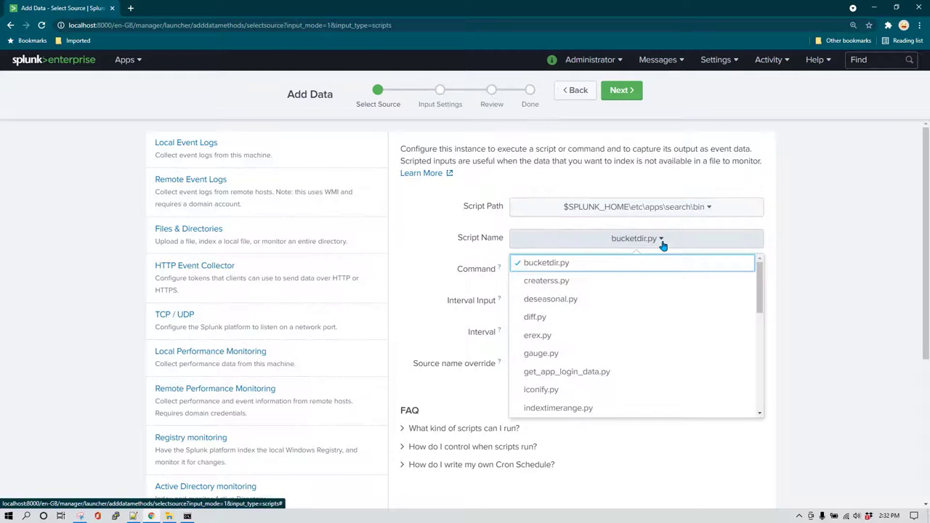
click(621, 373)
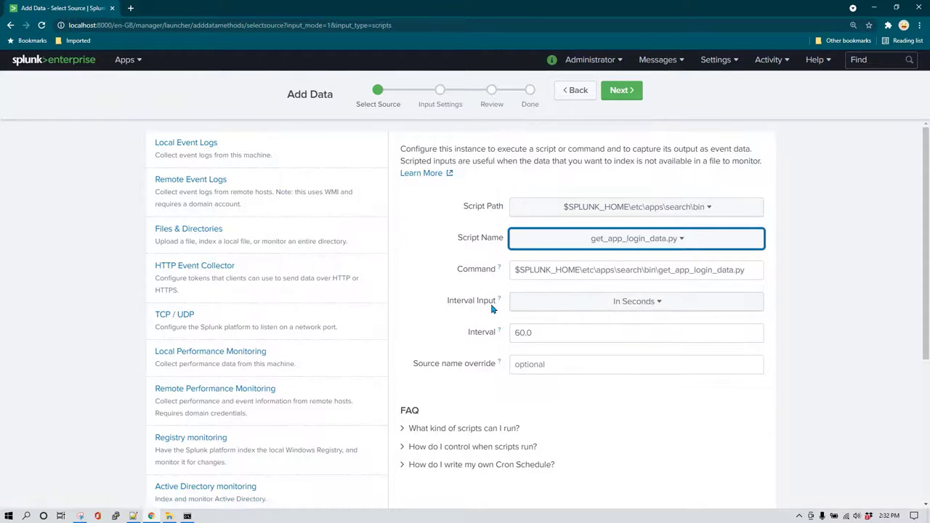
Change the interval from 60.0 to 10 seconds and continue to Input Settings.
double_click(518, 334)
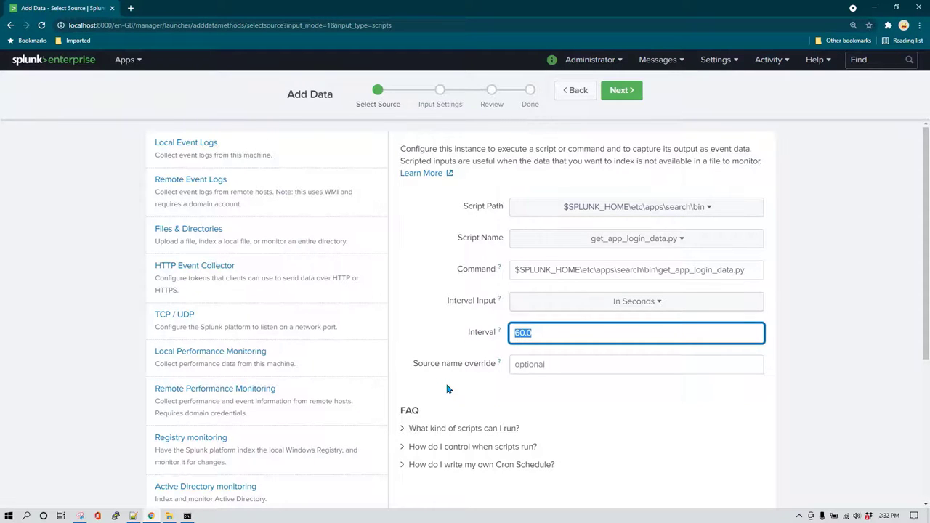
text(10)
click(645, 401)
scroll(656, 357, down, 2)
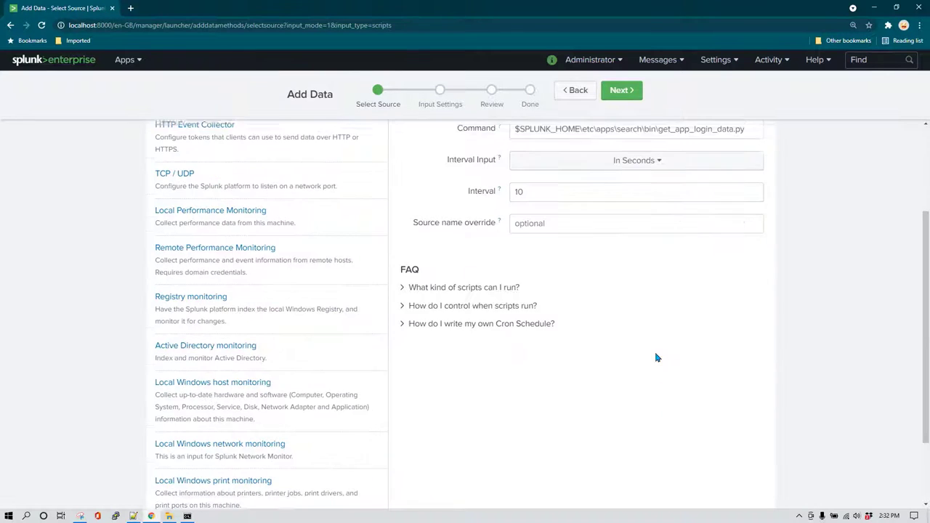
scroll(627, 284, up, 2)
click(621, 90)
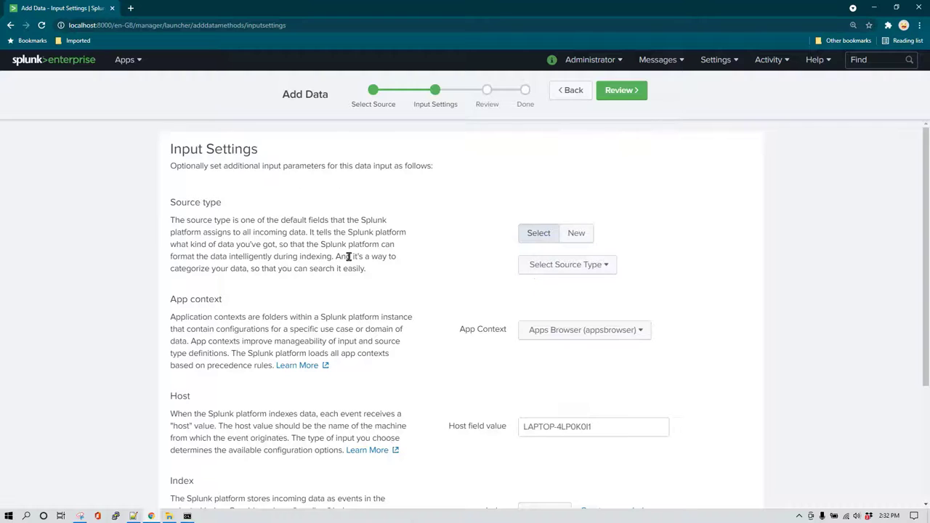
Set source type _json and index main, then review and submit the script input.
click(612, 266)
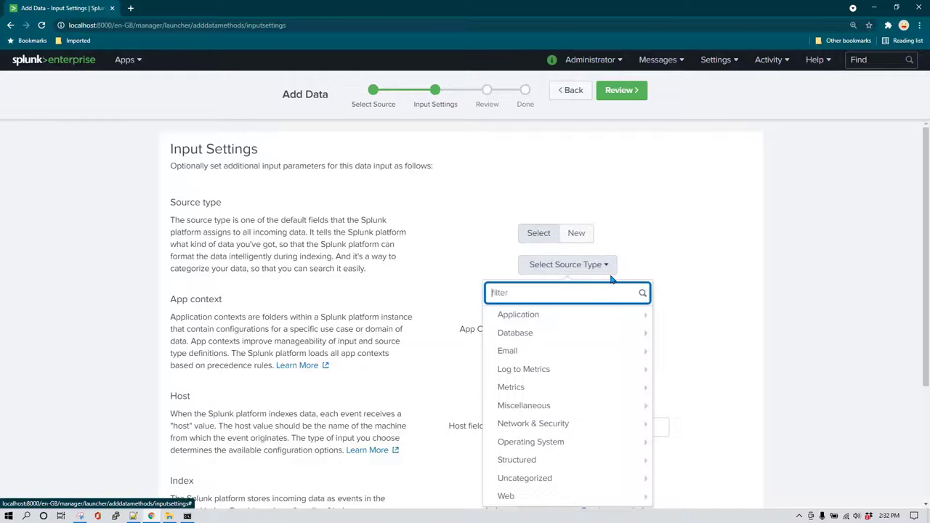
text(json)
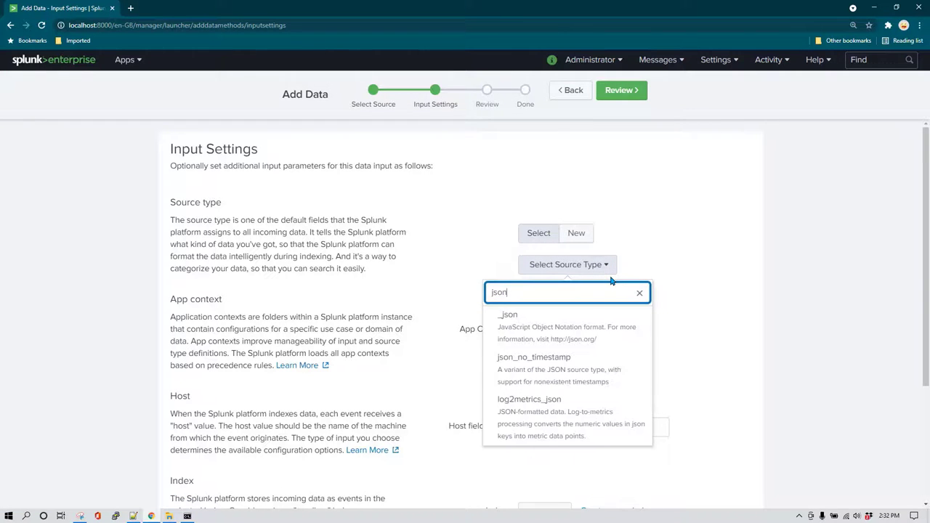
click(590, 321)
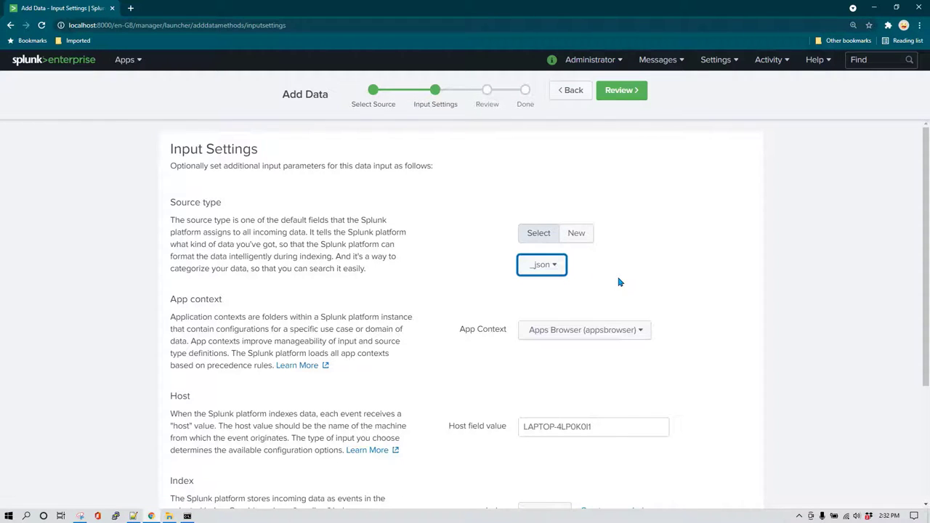
scroll(654, 283, down, 2)
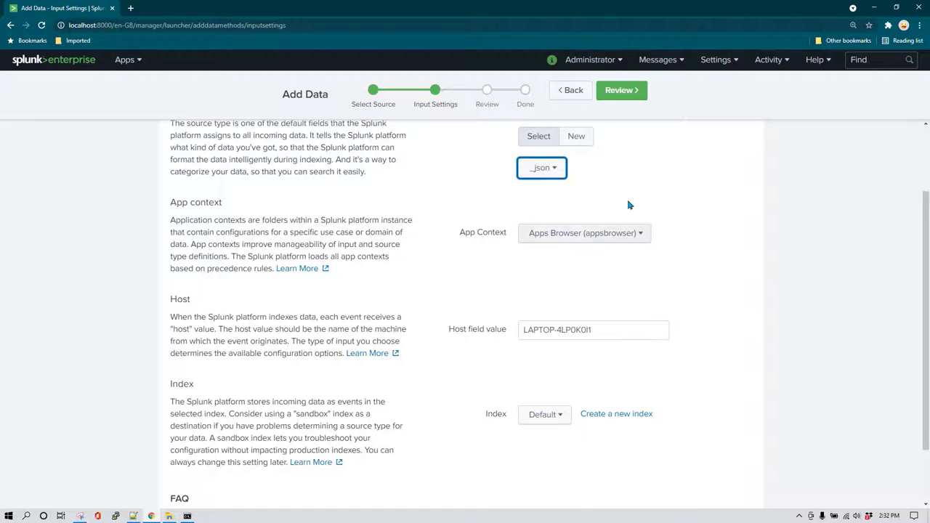
scroll(632, 283, down, 1)
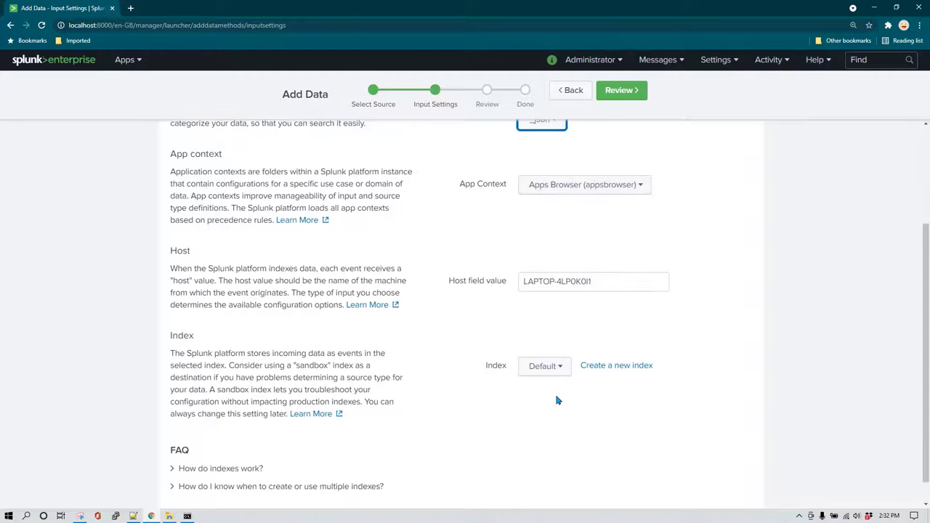
click(557, 367)
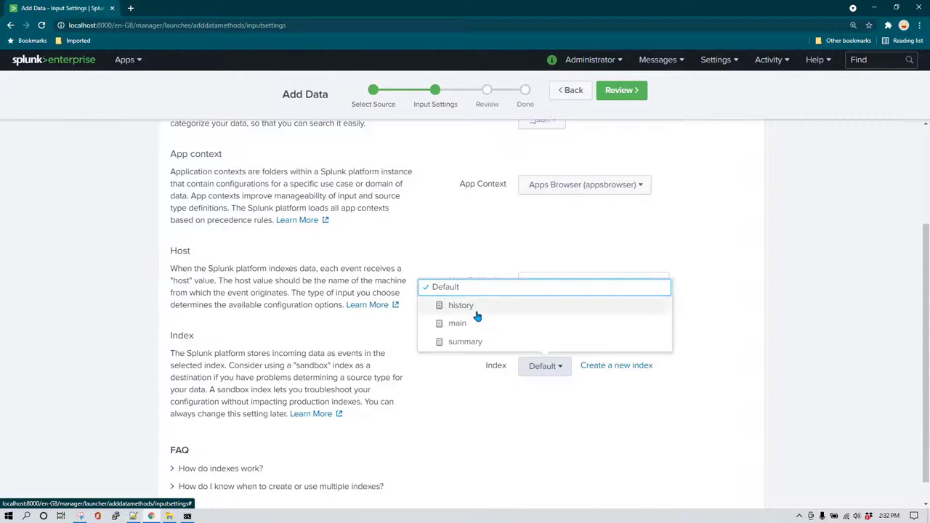
click(462, 324)
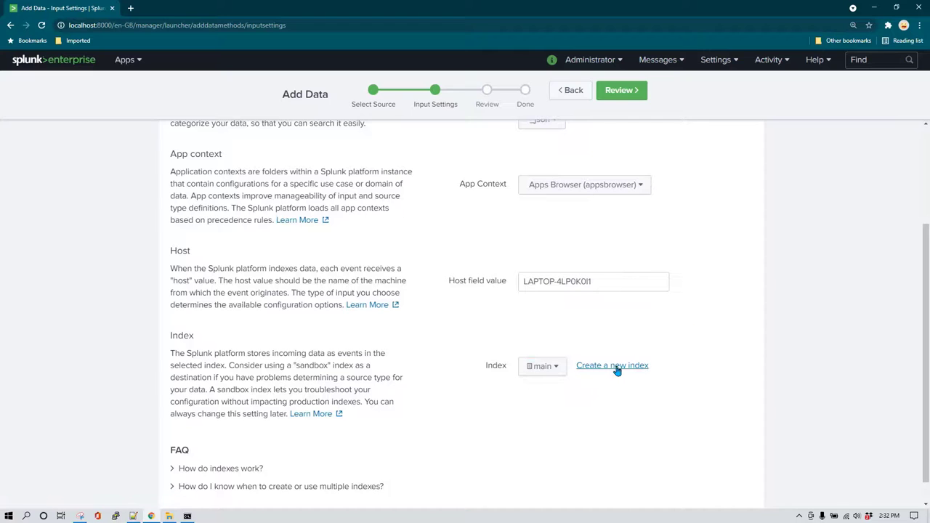
scroll(629, 342, up, 3)
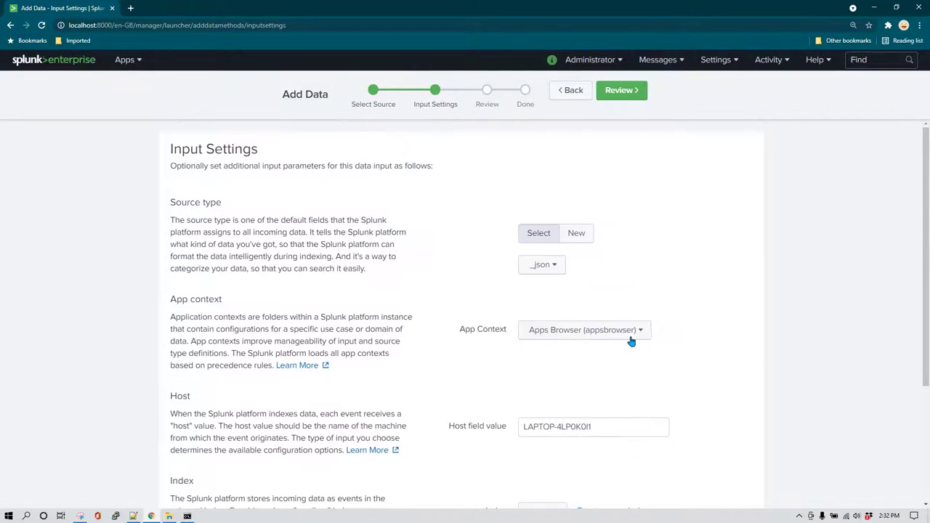
click(629, 94)
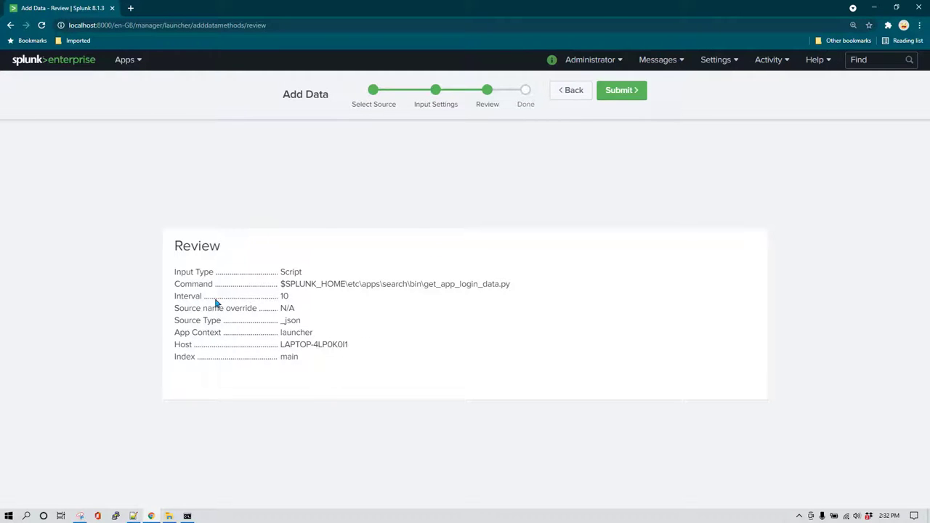
click(632, 98)
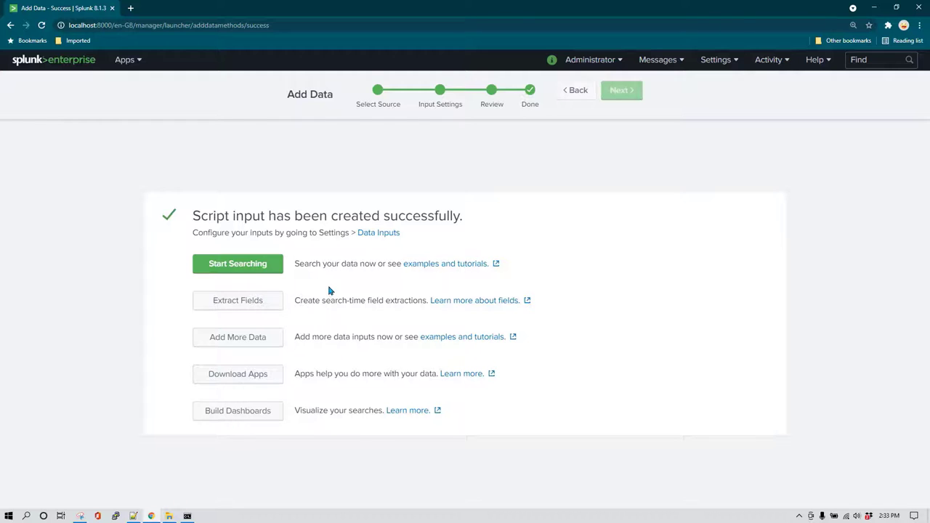
Start searching the new input and review its 5 JSON events with name and users_logged_in.
click(266, 271)
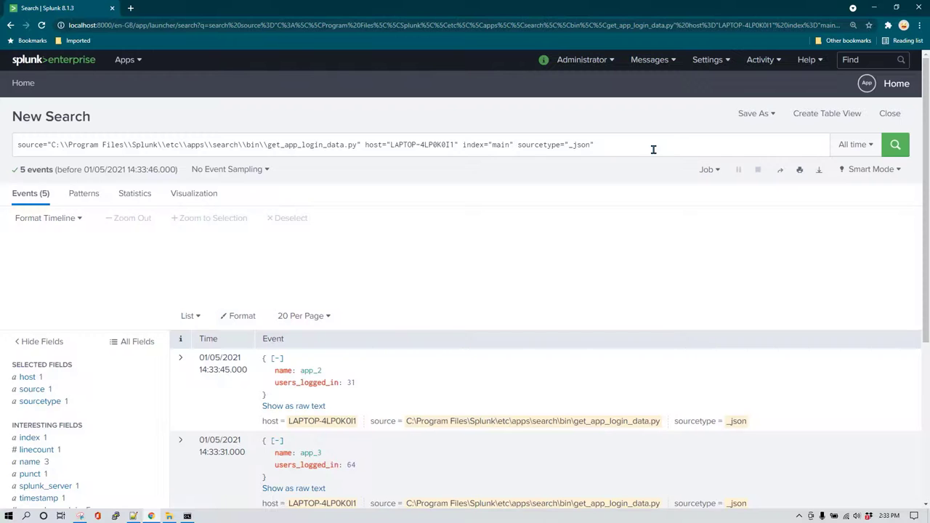
scroll(407, 341, down, 3)
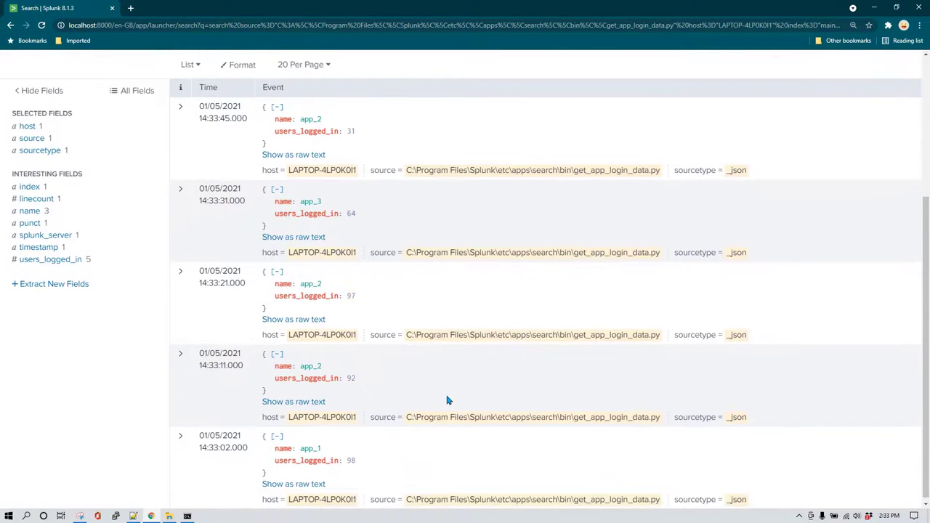
scroll(385, 316, up, 2)
scroll(319, 292, down, 1)
scroll(320, 292, up, 2)
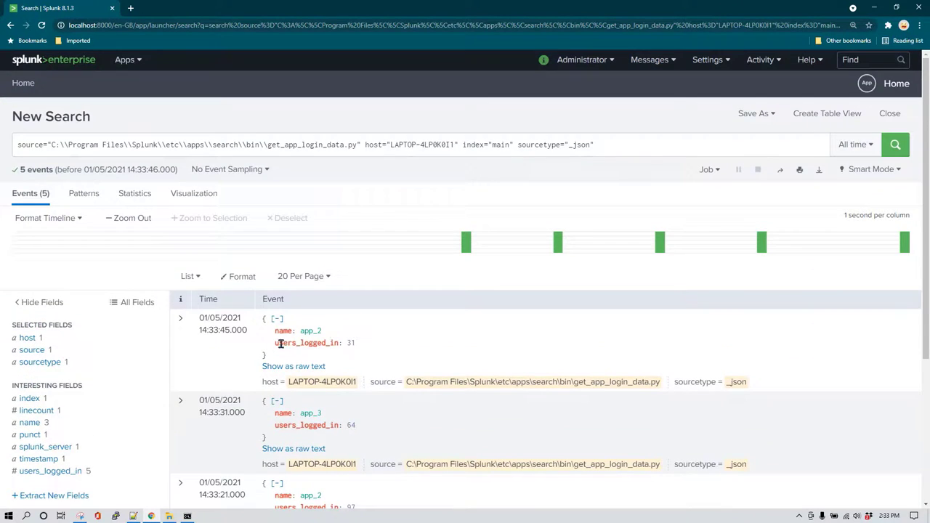
scroll(319, 343, down, 1)
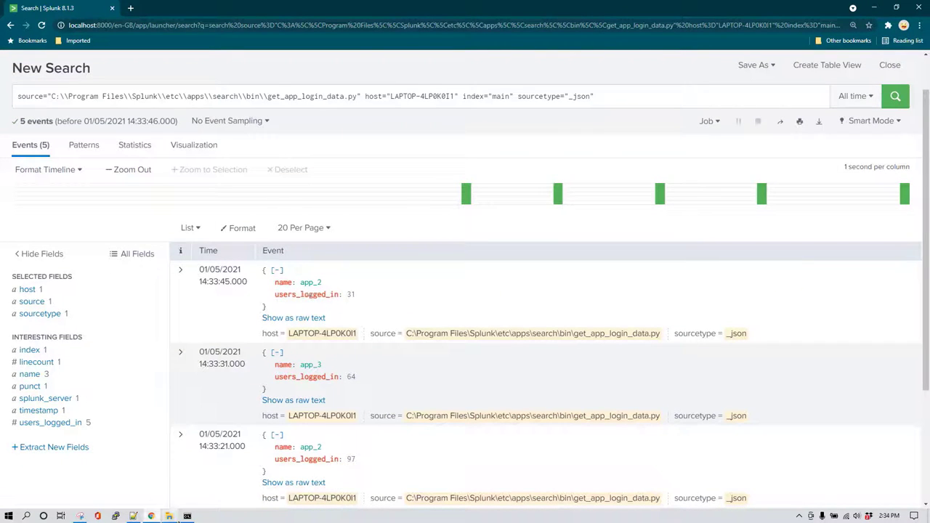
Minimize the Command Prompt window and start a new line in the search query.
click(188, 516)
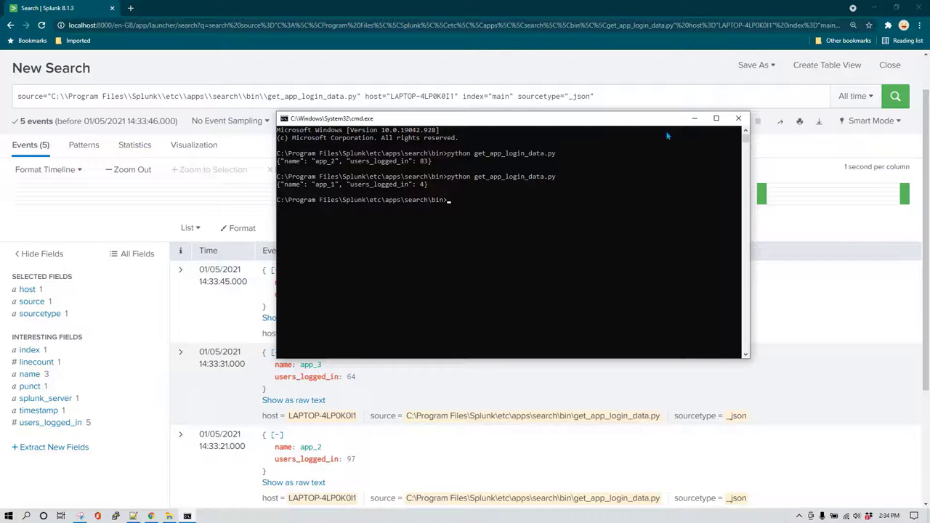
click(695, 118)
click(612, 96)
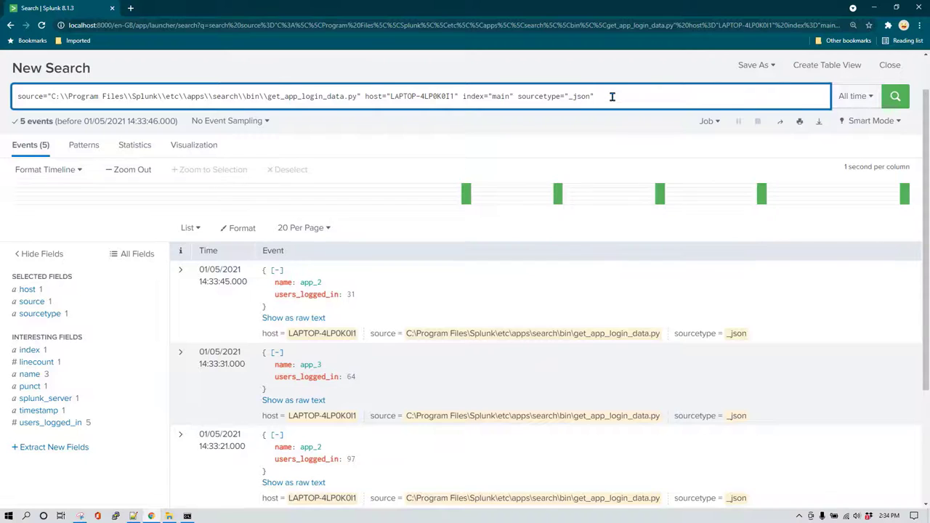
key(shift+Return)
Append |table name users_logged_in to the search and run it, tabulating 8 events.
text(|)
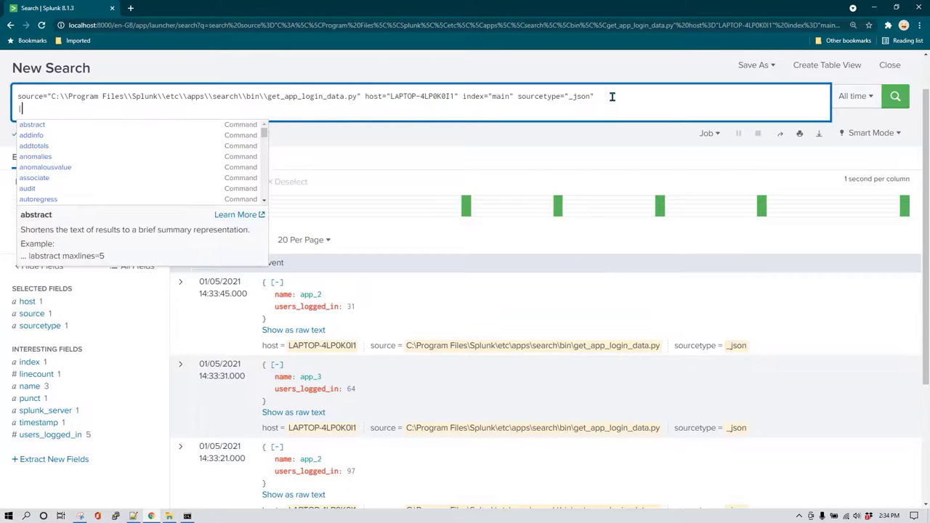
text(table )
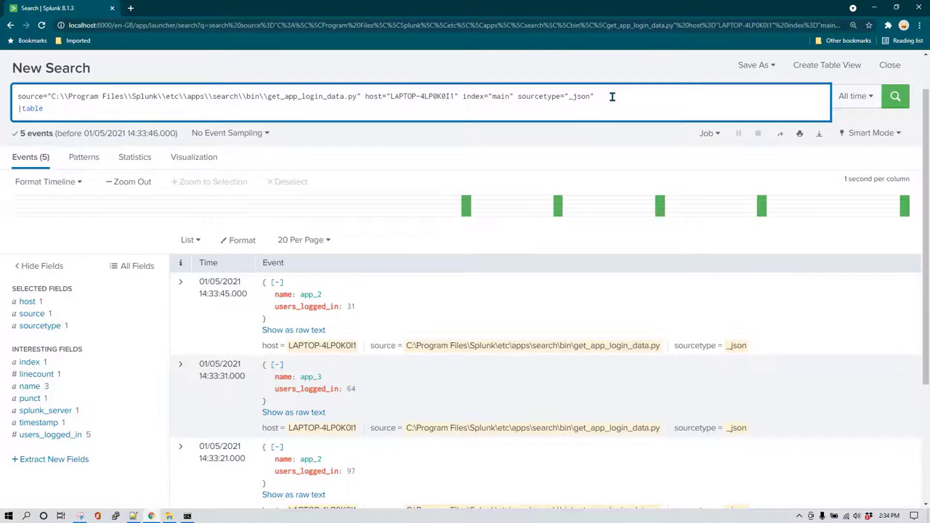
text(name users_logg)
key(Return)
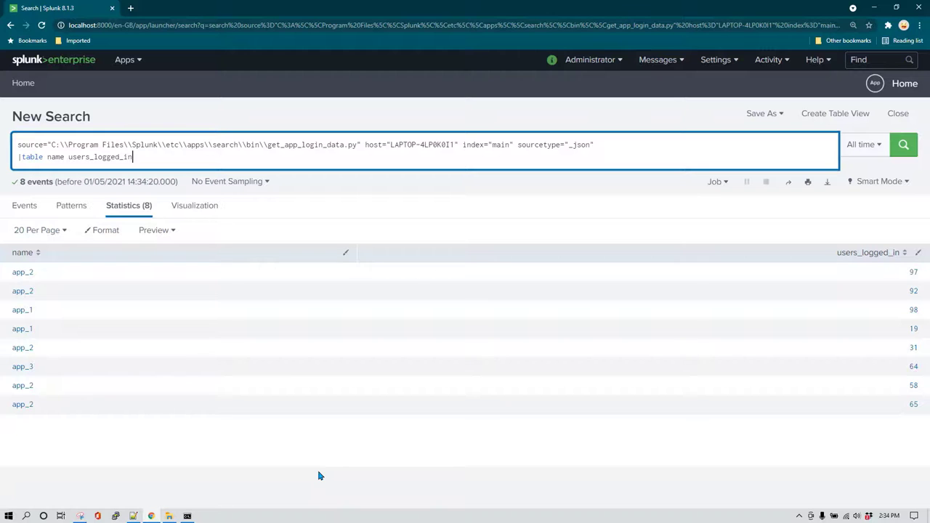
key(ctrl+a)
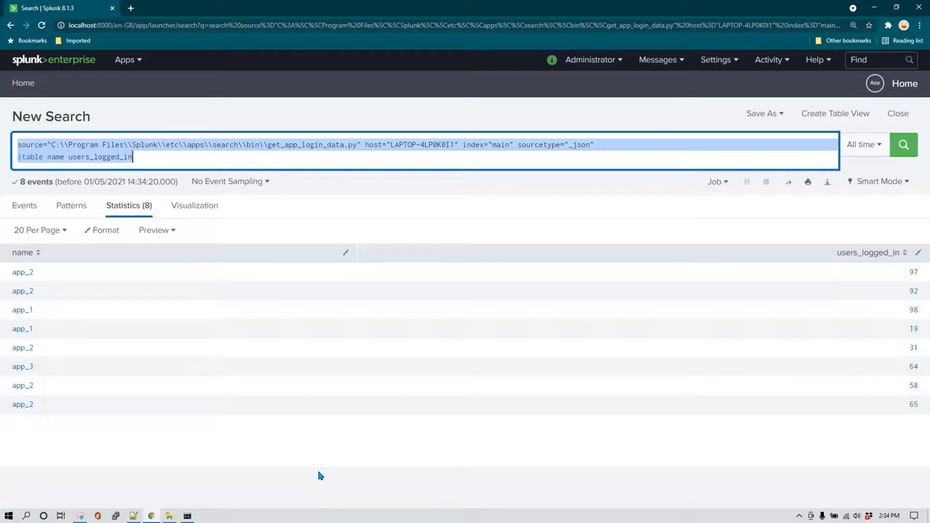
Search index="_internal" error, returning 5,106 events such as Watchdog and HttpListener errors.
text(index="In)
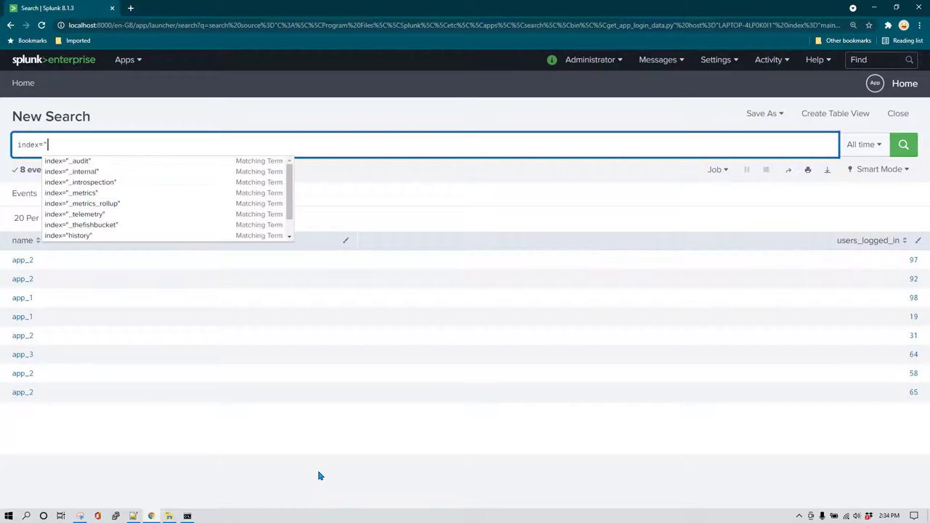
key(BackSpace)
text(_internal" error)
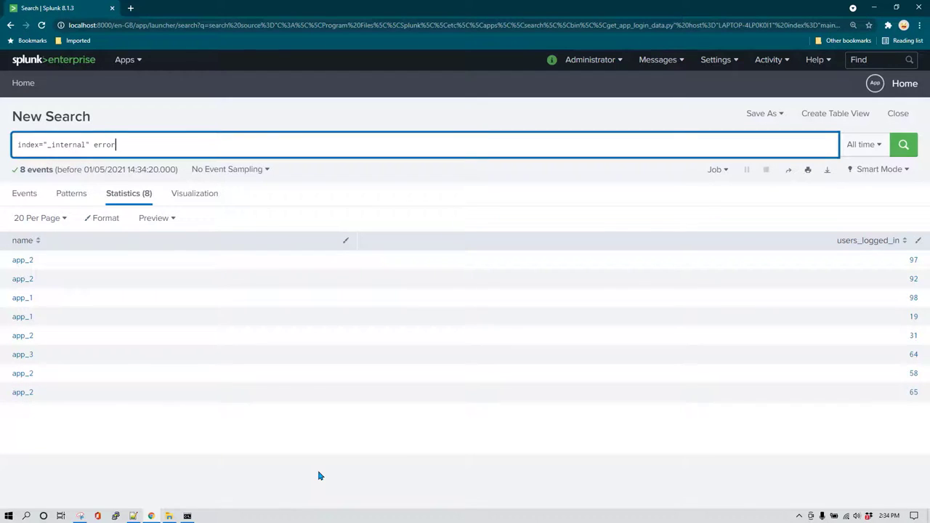
key(Return)
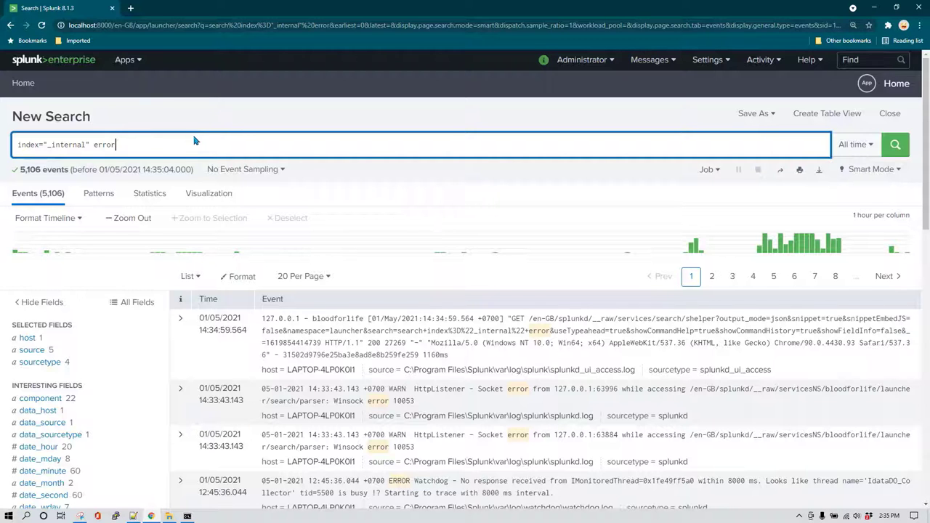
scroll(228, 322, down, 5)
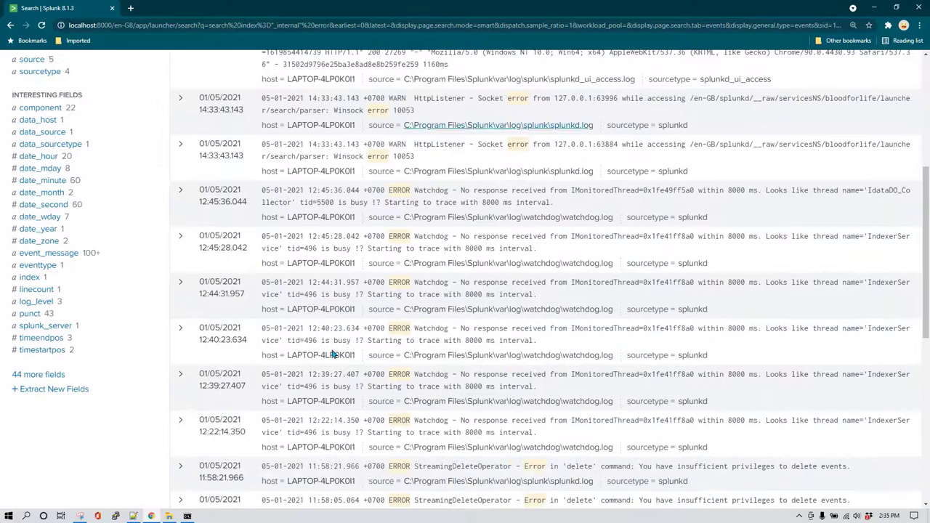
scroll(258, 329, up, 5)
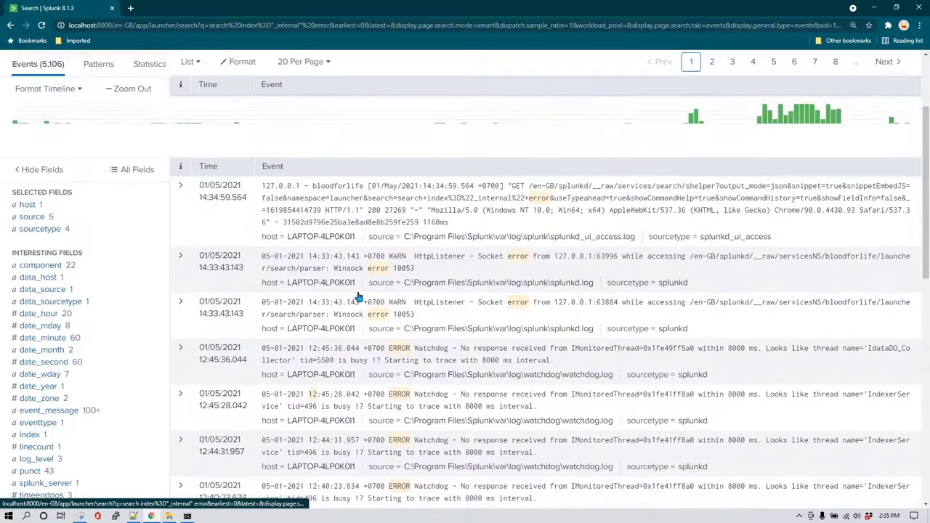
scroll(396, 177, up, 1)
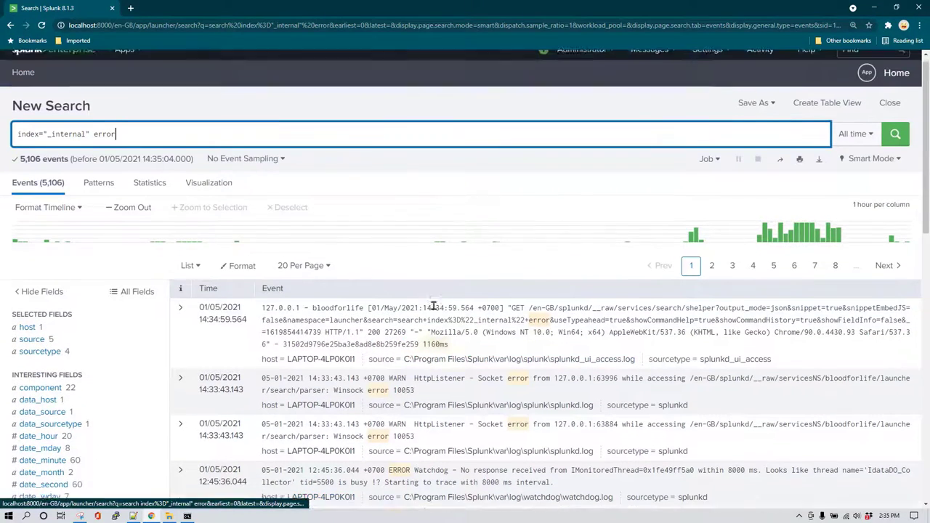
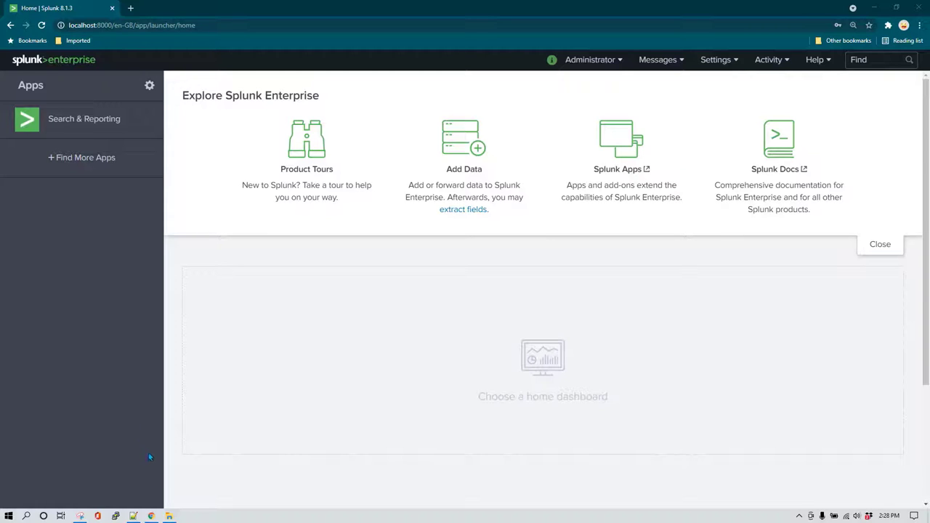
Navigate File Explorer to Splunk\etc\apps\search\bin.
click(169, 516)
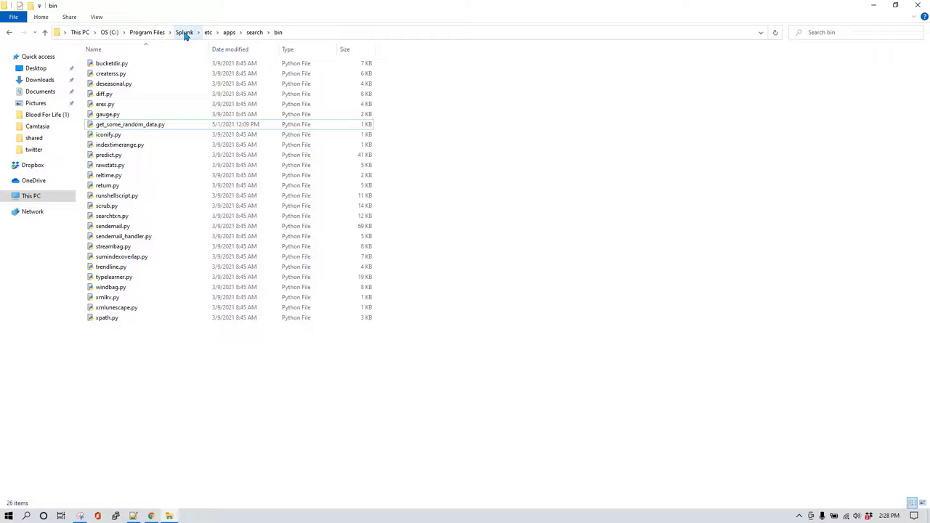
click(185, 32)
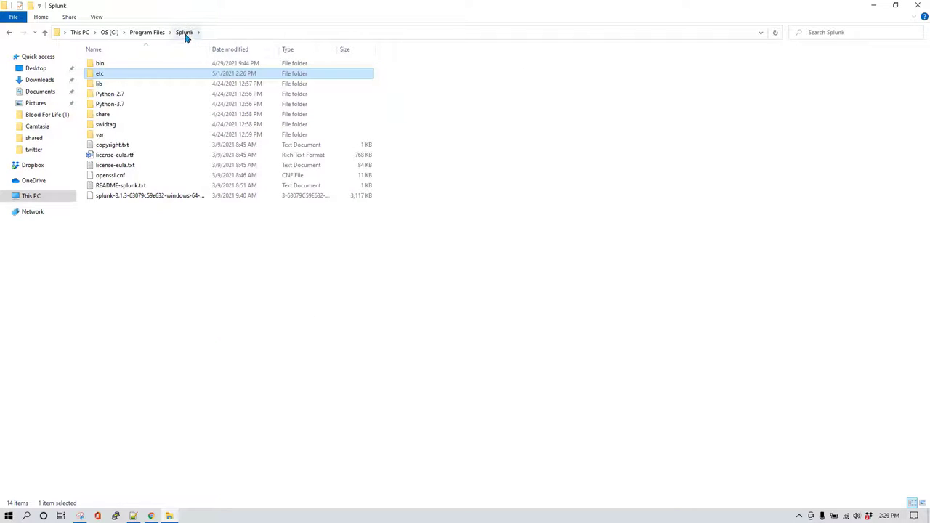
double_click(133, 75)
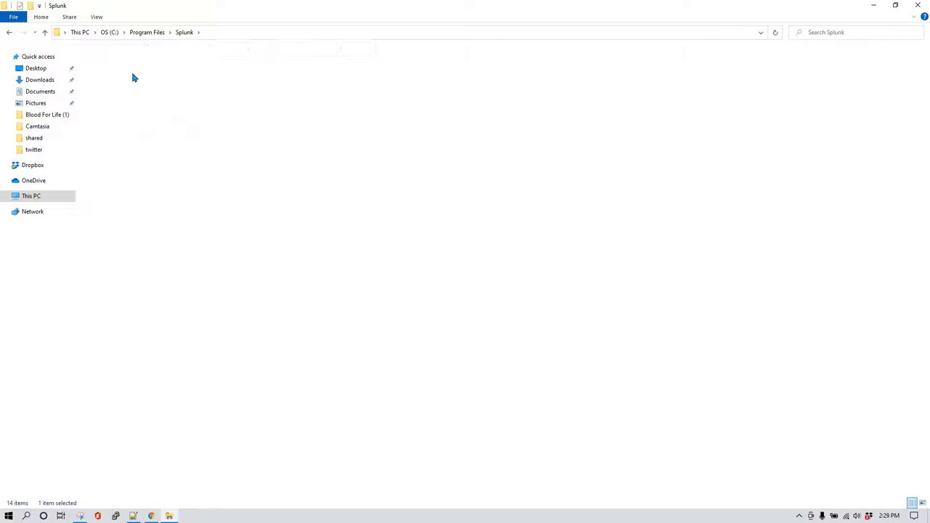
double_click(120, 74)
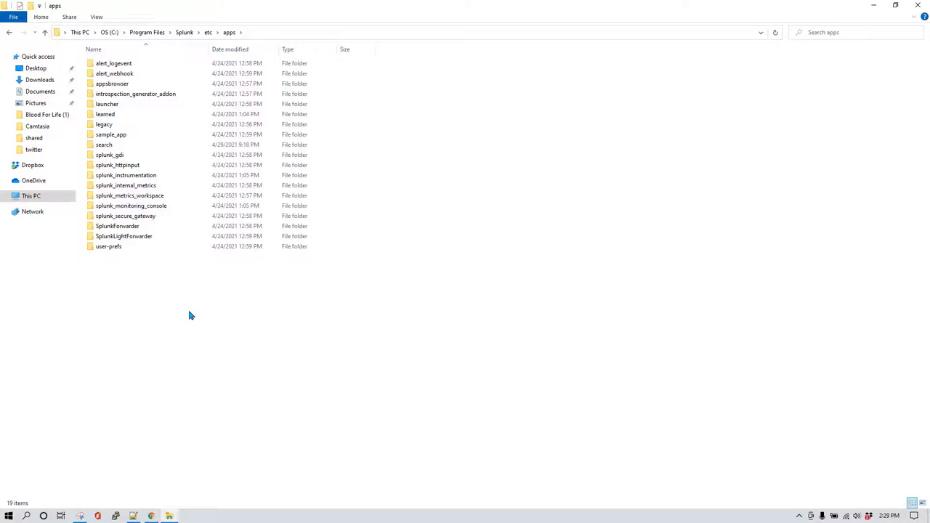
double_click(131, 146)
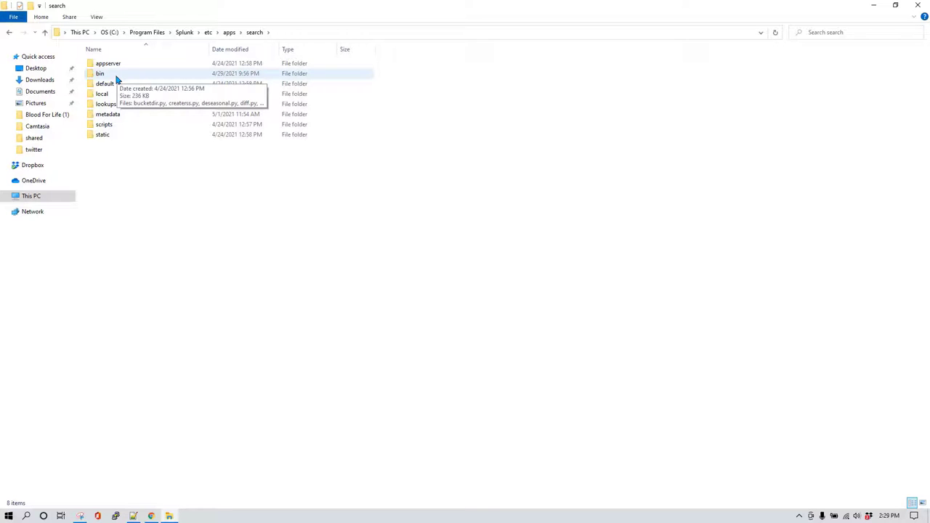
double_click(116, 76)
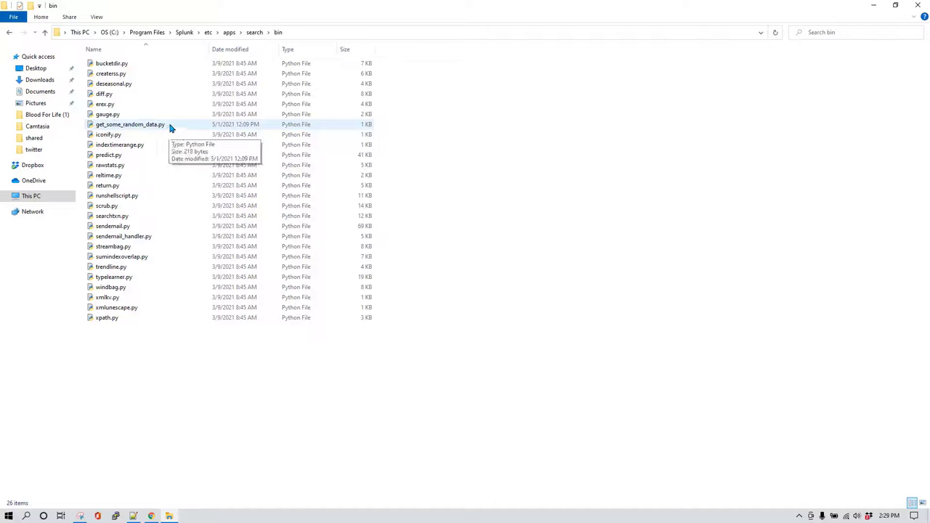
Rename get_some_random_data.py to get_app_login_data.py.
click(170, 127)
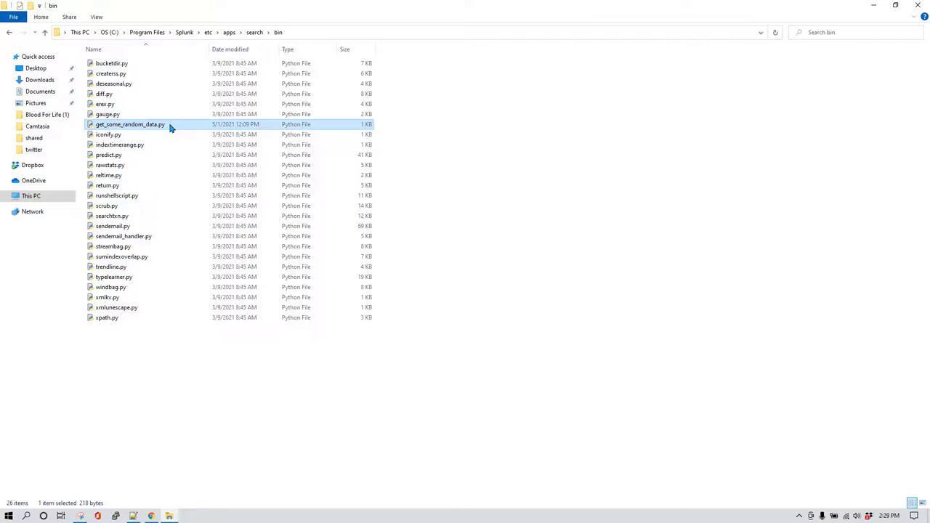
right_click(170, 127)
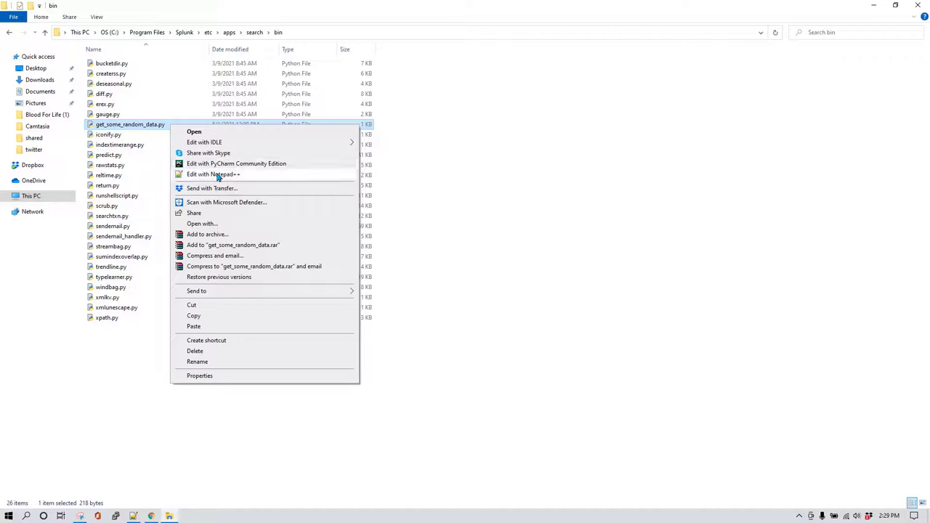
click(149, 127)
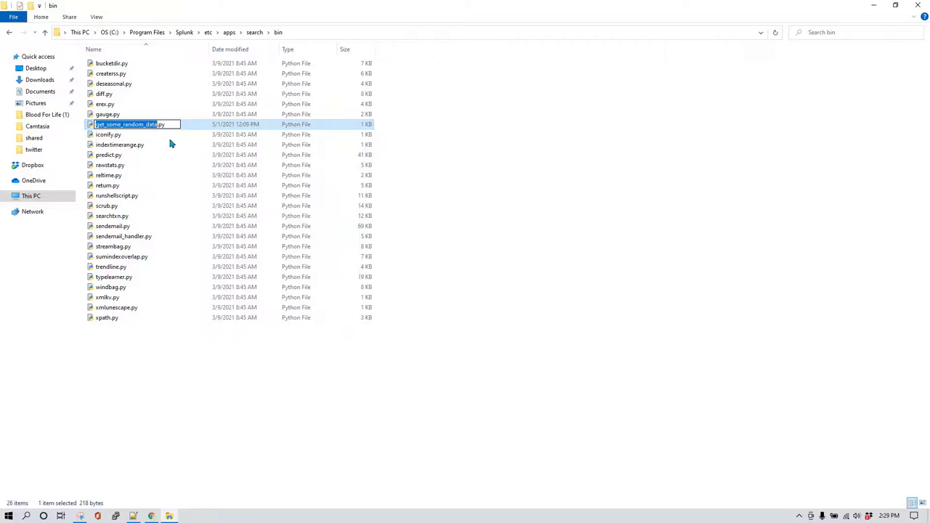
text(get_app)
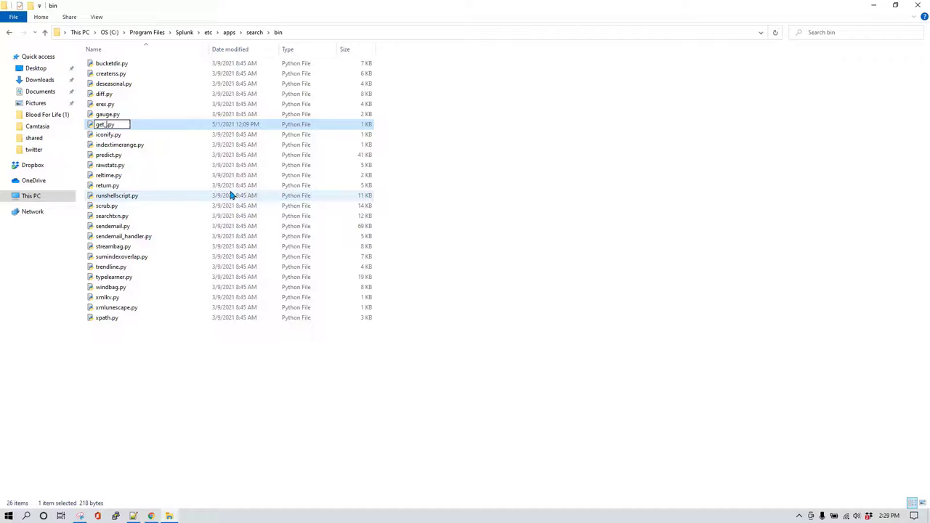
text(_login_data)
key(Return)
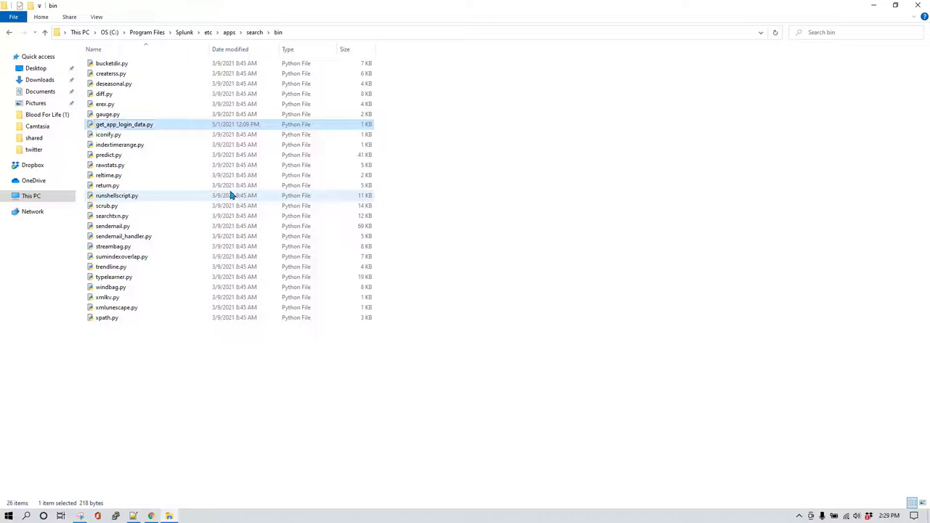
right_click(155, 125)
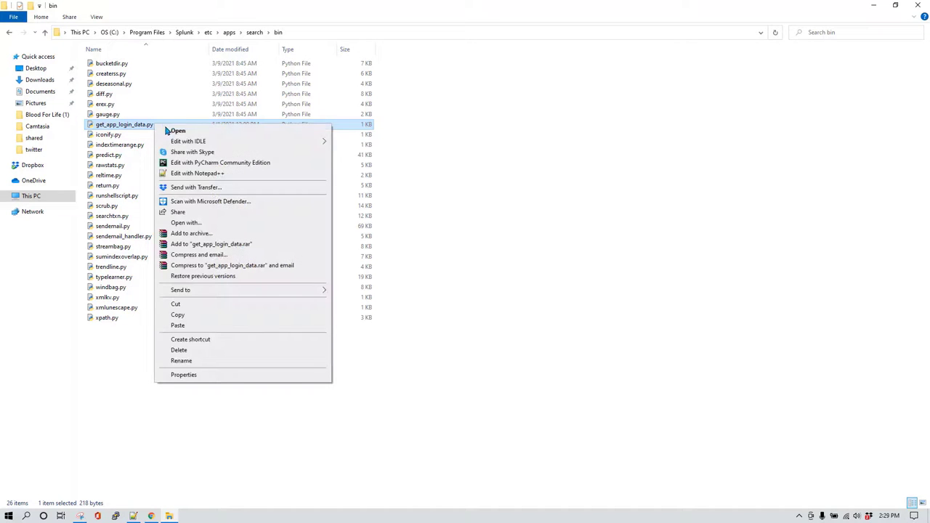
Edit get_app_login_data.py in Notepad++, adding blank lines after lines 2 and 5, and save.
click(196, 174)
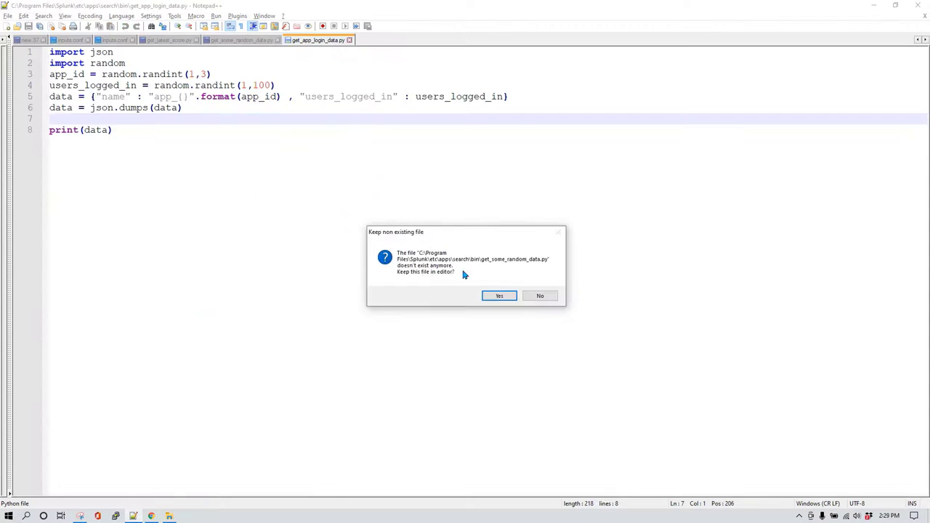
click(498, 297)
scroll(168, 228, up, 2)
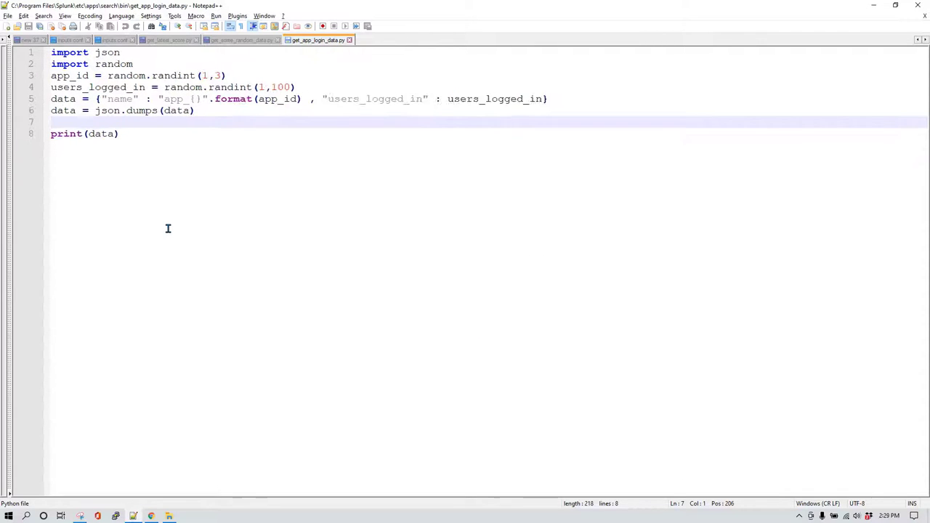
click(167, 66)
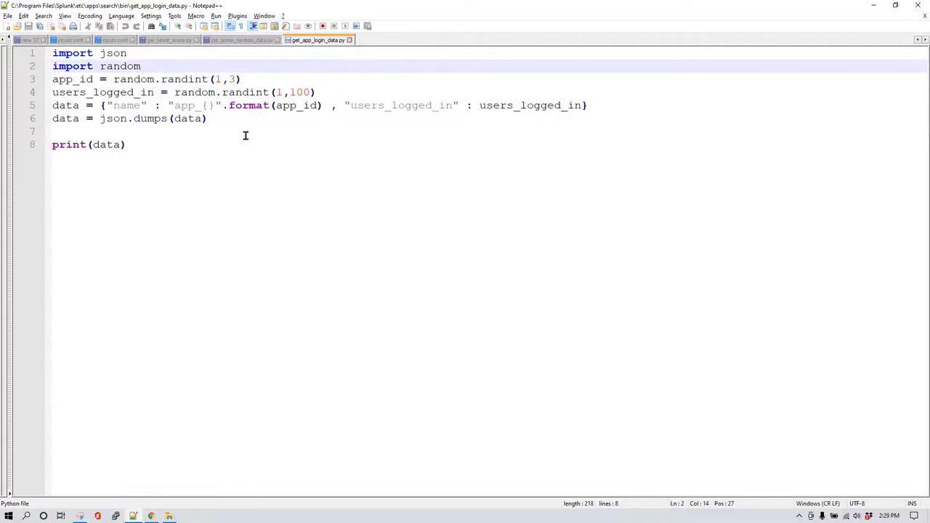
key(Return)
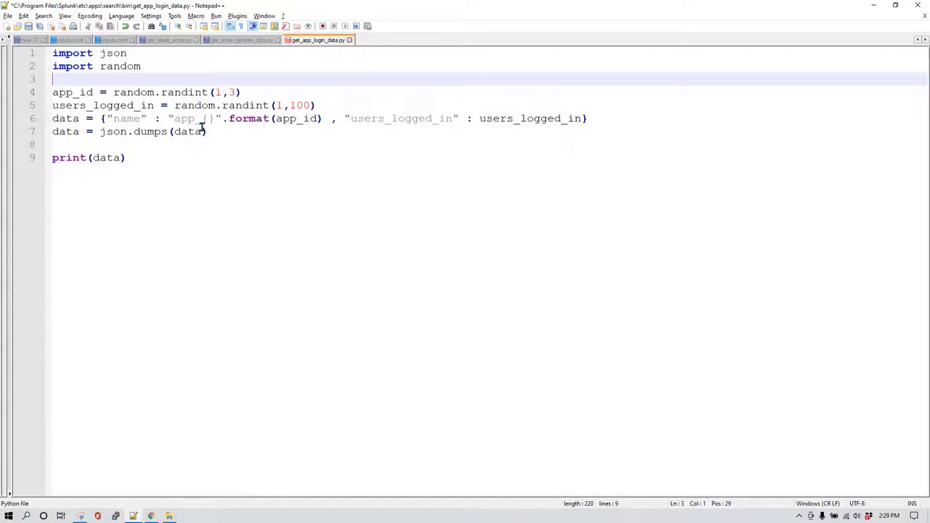
drag(157, 73, 53, 53)
click(157, 73)
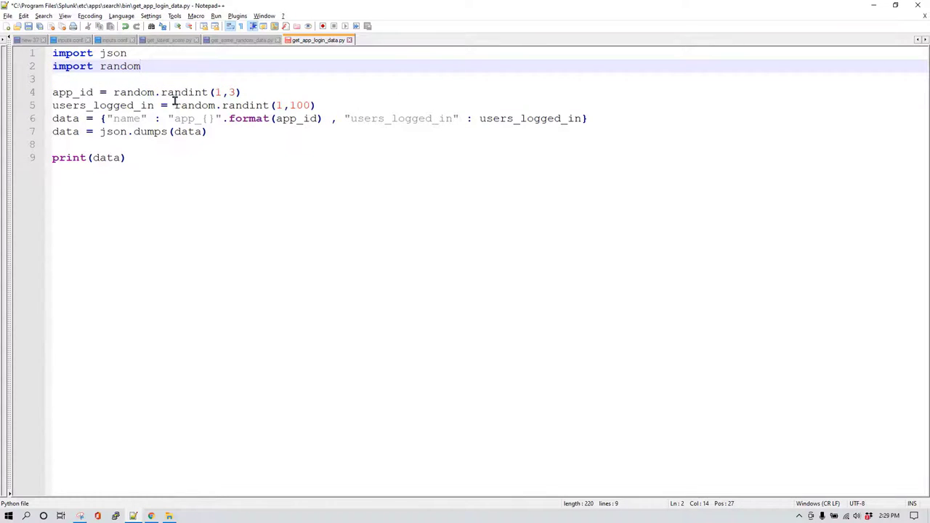
click(315, 105)
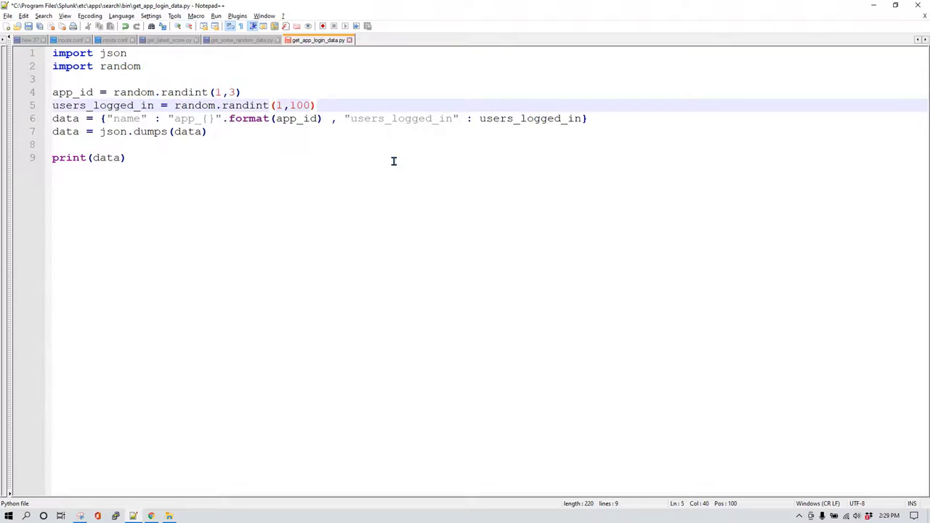
key(Return)
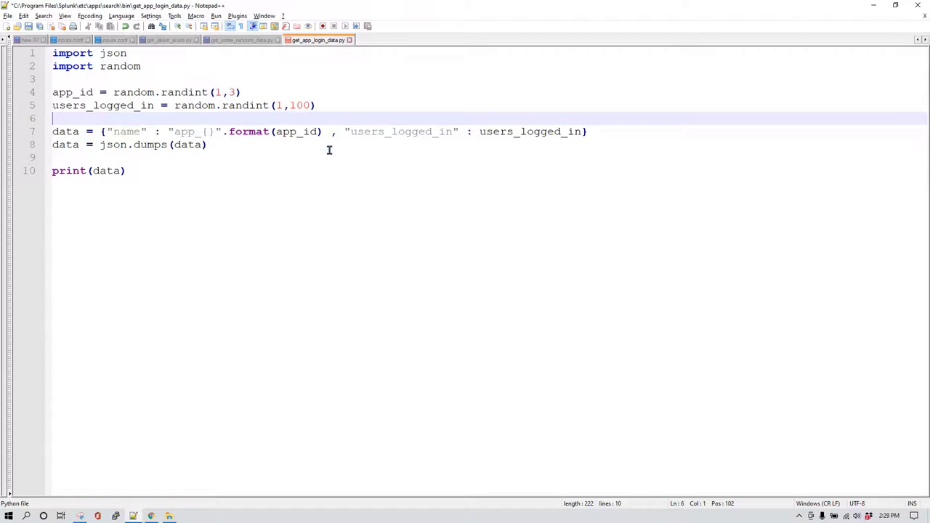
key(ctrl+s)
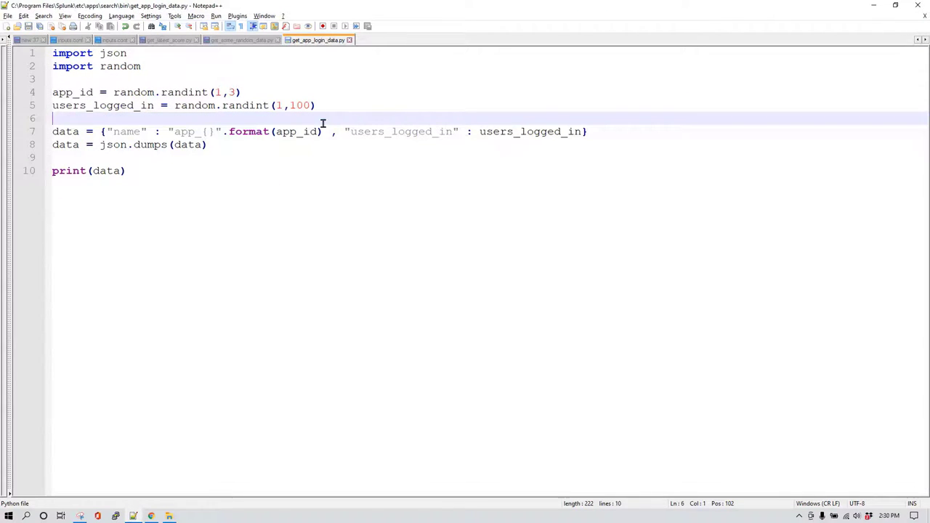
Open a Command Prompt in the search app's bin folder using cmd.
mouse_move(178, 517)
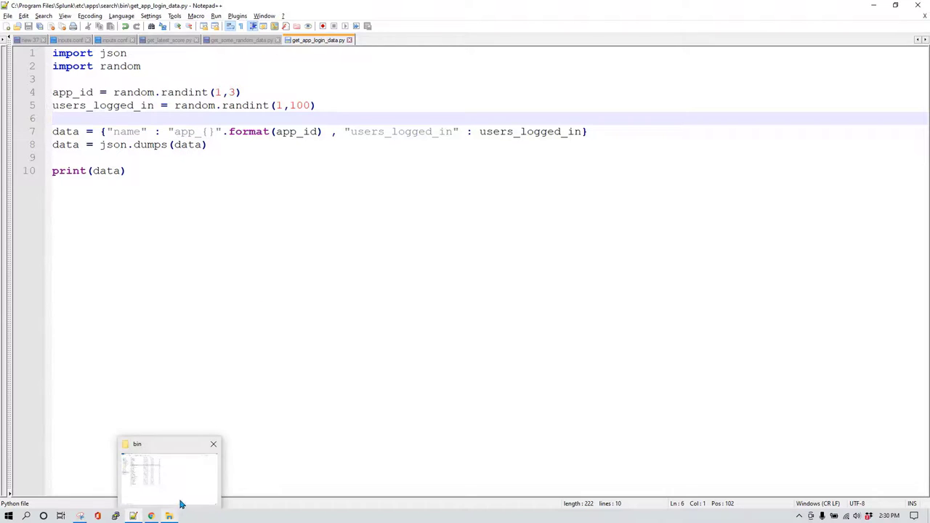
click(195, 492)
key(alt+d)
text(cmd)
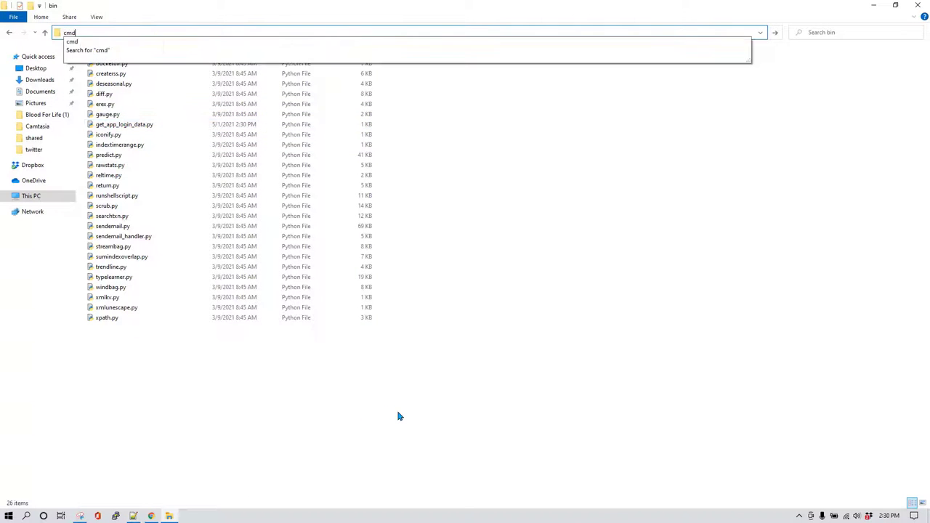
key(Return)
Run python get_app_login_data.py twice, printing counts for app_2 (83) and app_1 (4).
text(get)
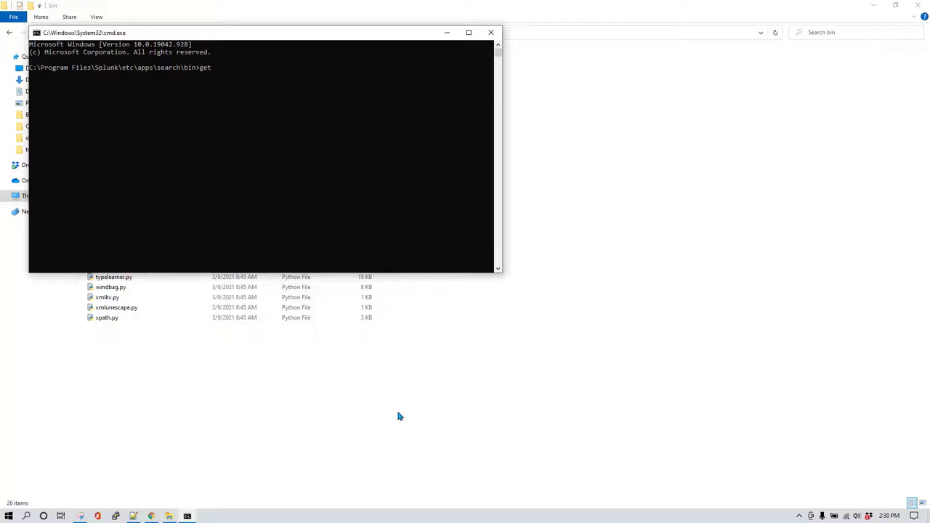
key(Tab)
key(Home)
text(python)
key(Return)
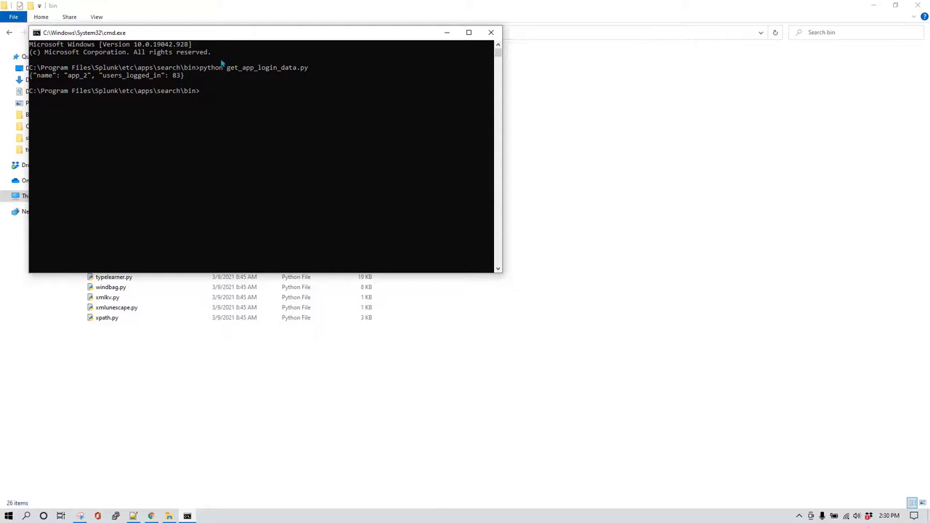
drag(237, 36, 483, 123)
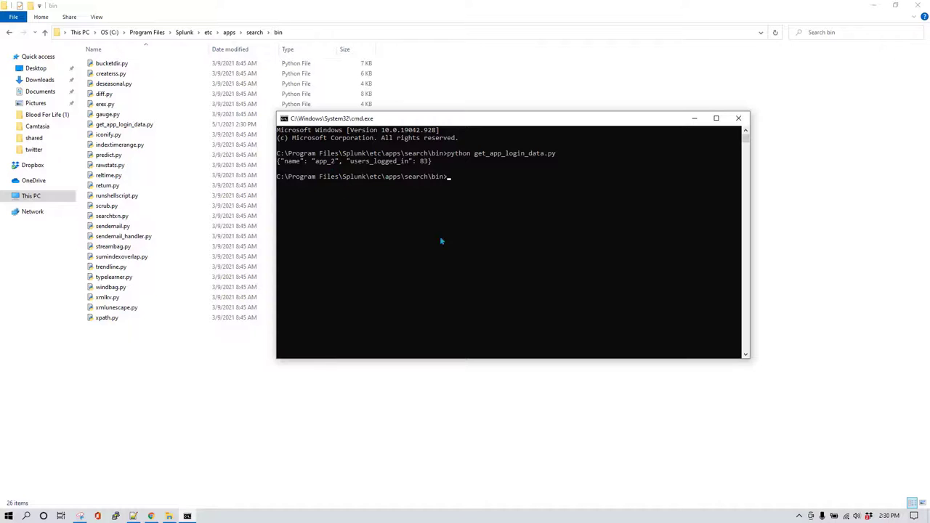
key(Up)
key(Return)
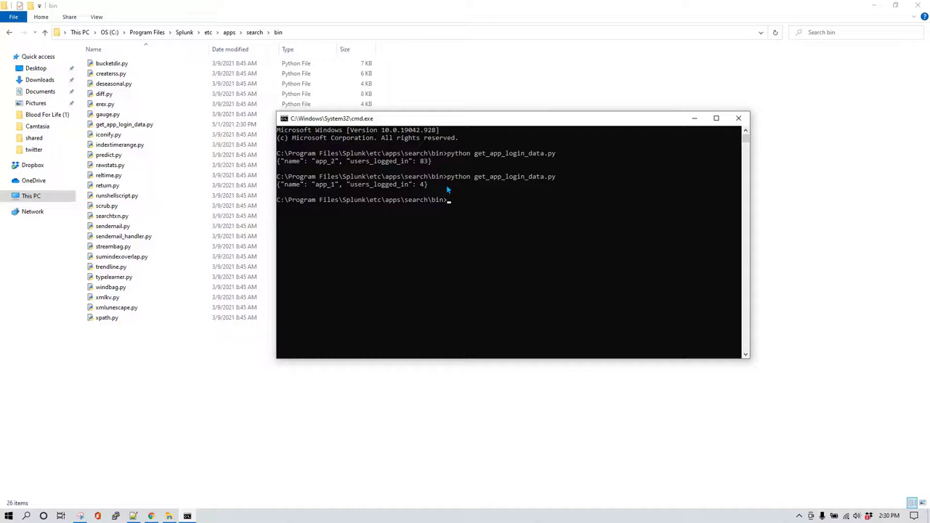
Review the 10-line get_app_login_data.py script in Notepad++.
click(138, 517)
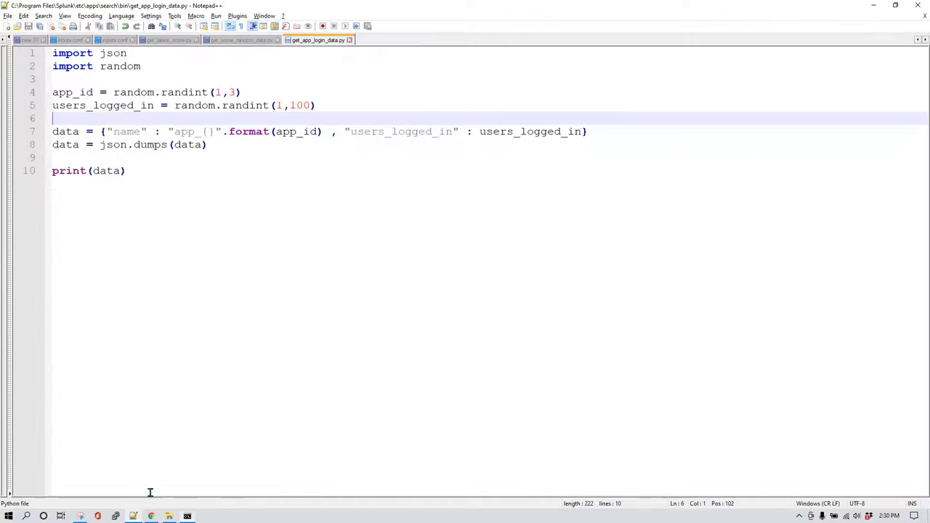
click(265, 166)
key(ctrl+a)
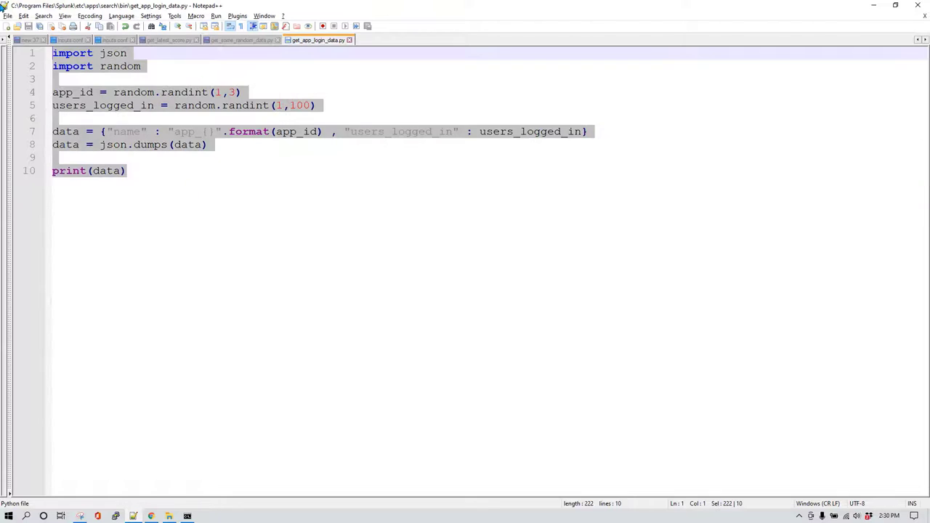
click(231, 208)
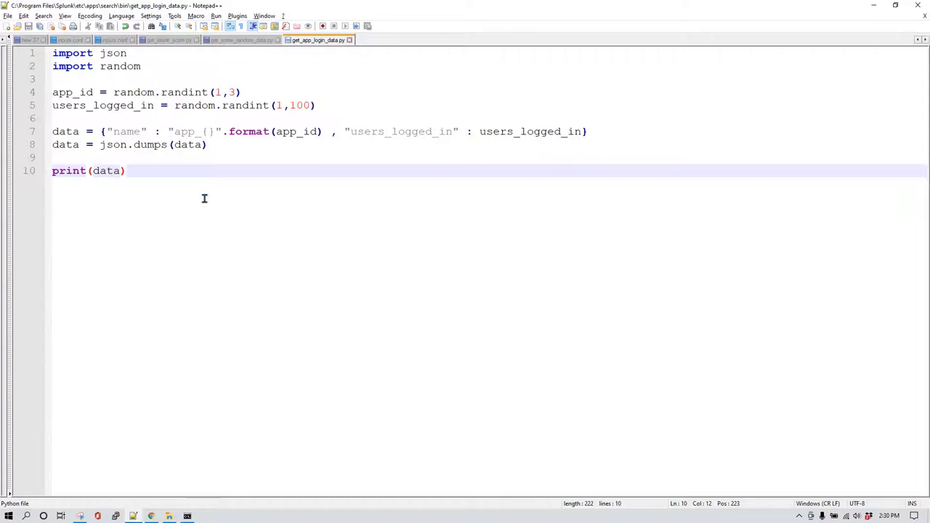
Go to Settings > Data inputs > Scripts, listing the 6 existing scripted inputs.
click(152, 516)
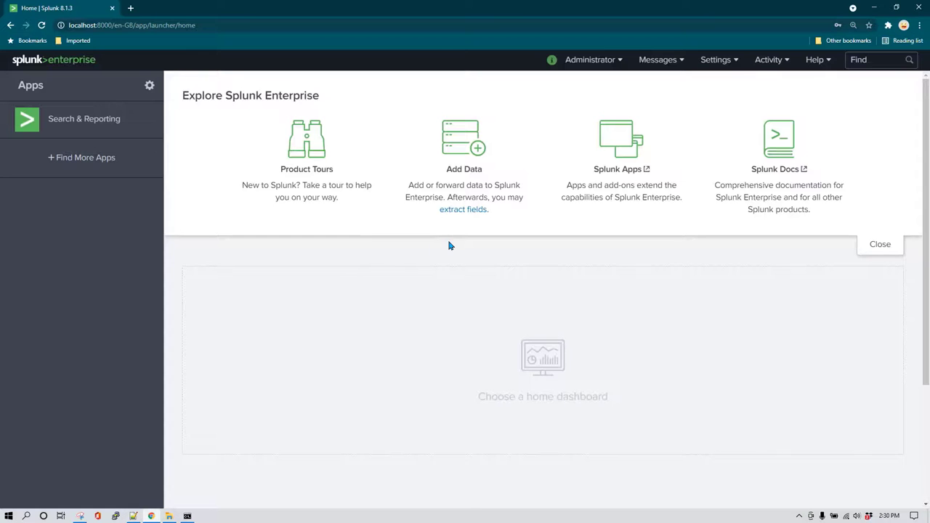
click(738, 64)
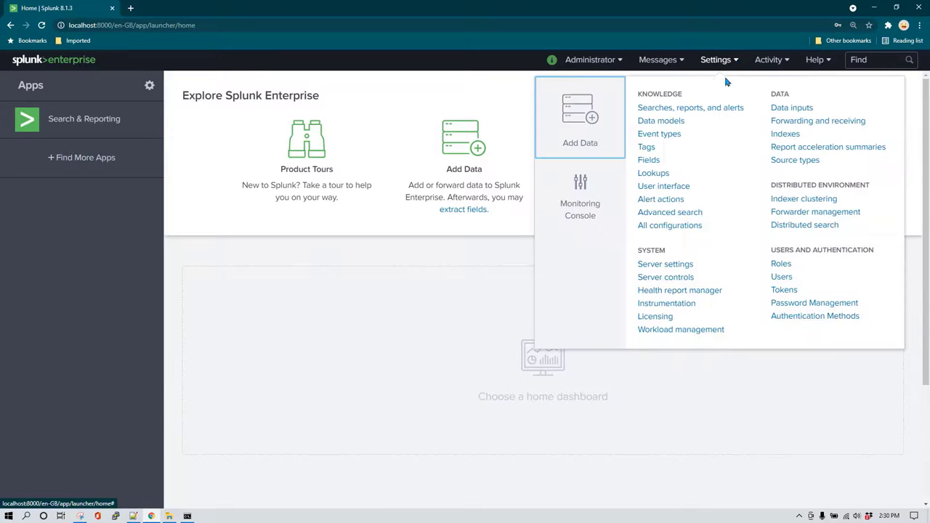
click(803, 109)
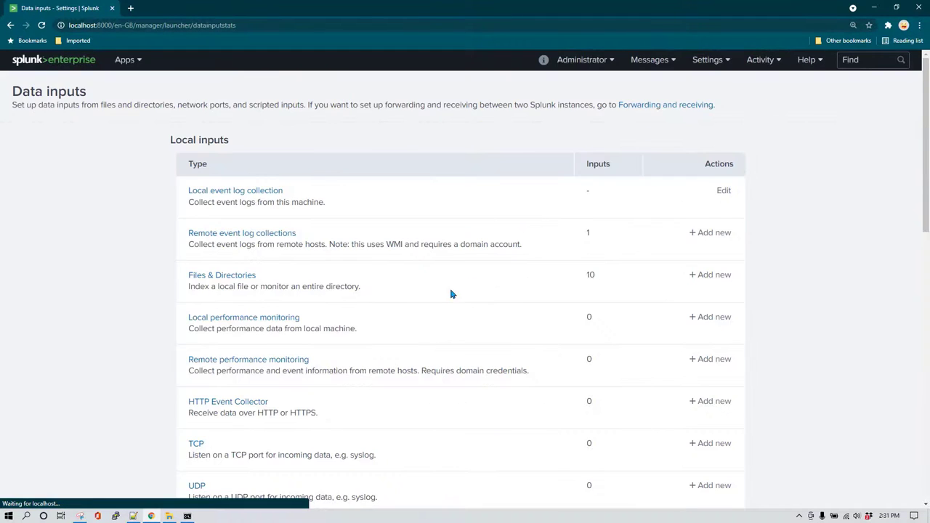
scroll(432, 299, down, 3)
scroll(359, 346, down, 1)
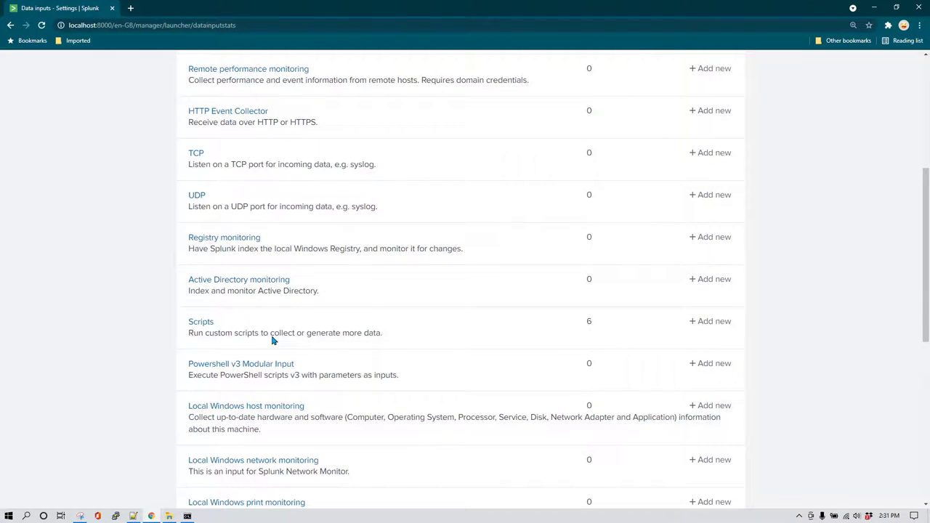
click(201, 322)
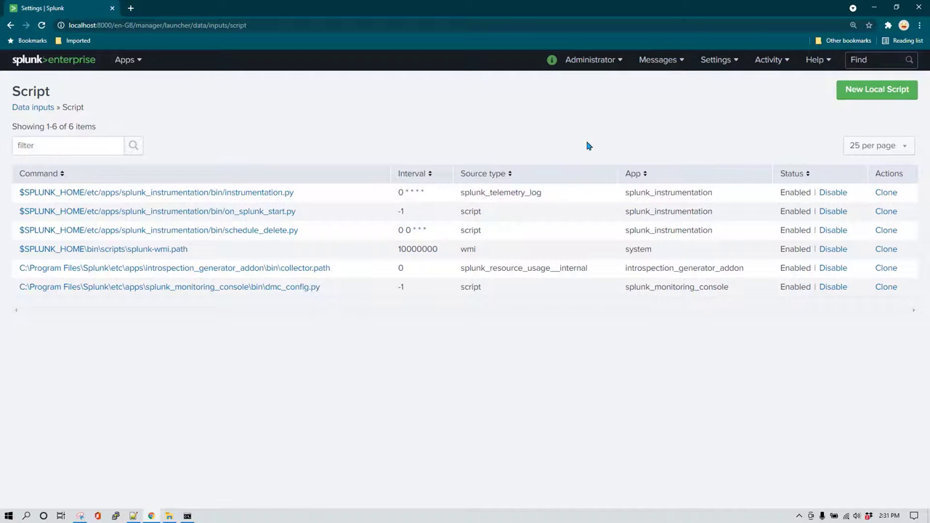
Start a new local script input using search\bin\get_app_login_data.py.
click(856, 90)
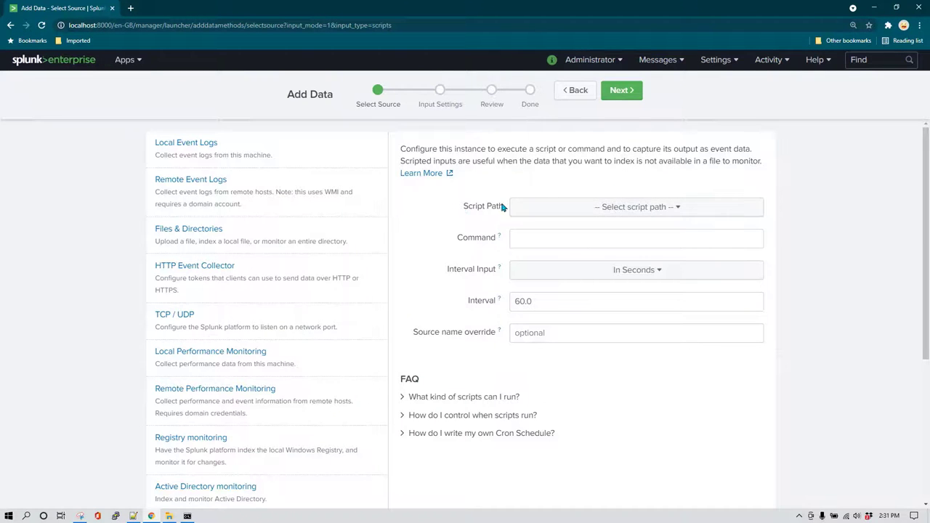
click(677, 210)
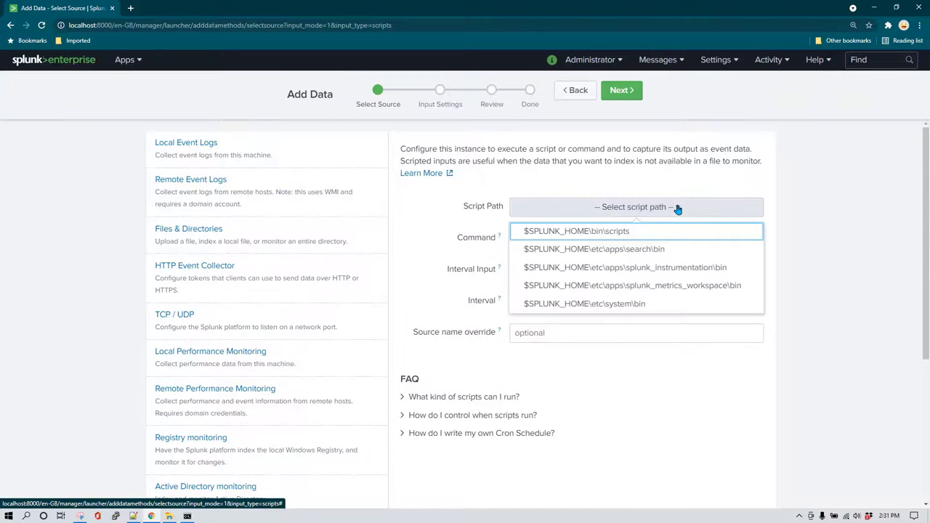
click(675, 251)
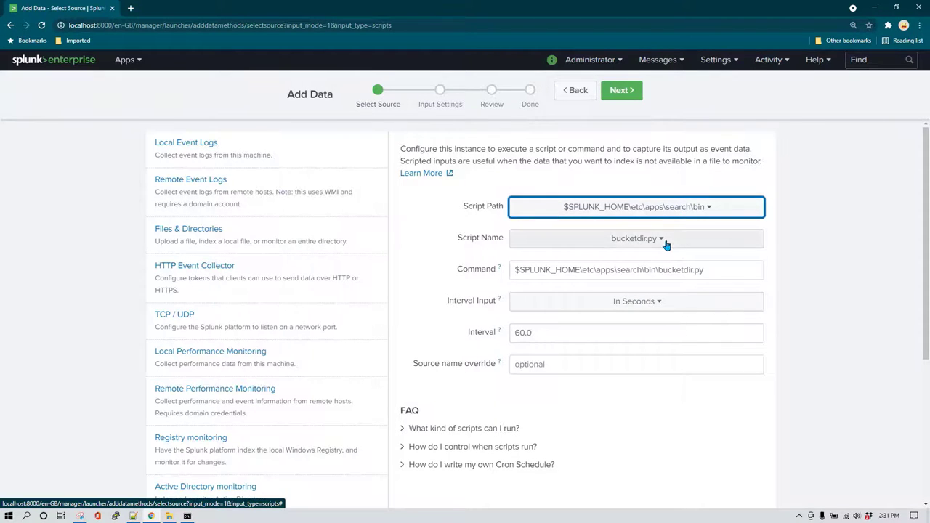
click(169, 516)
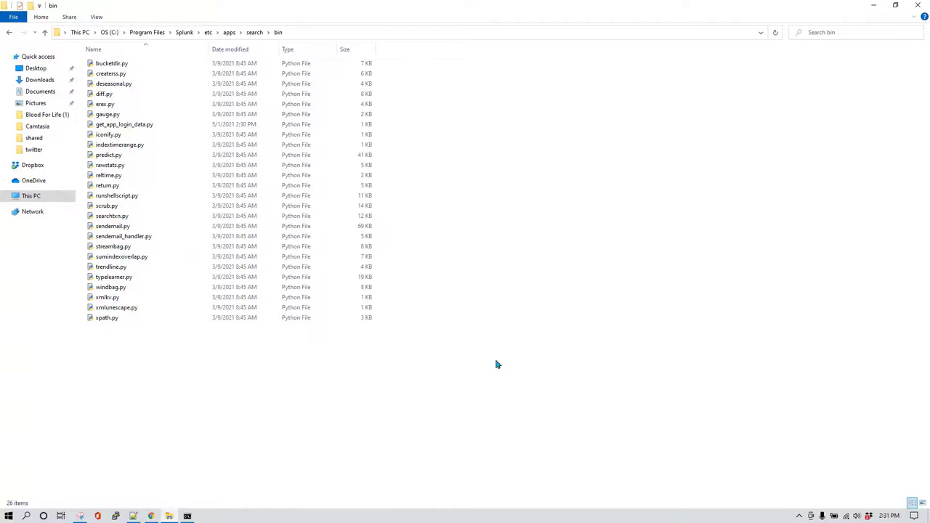
key(alt+Tab)
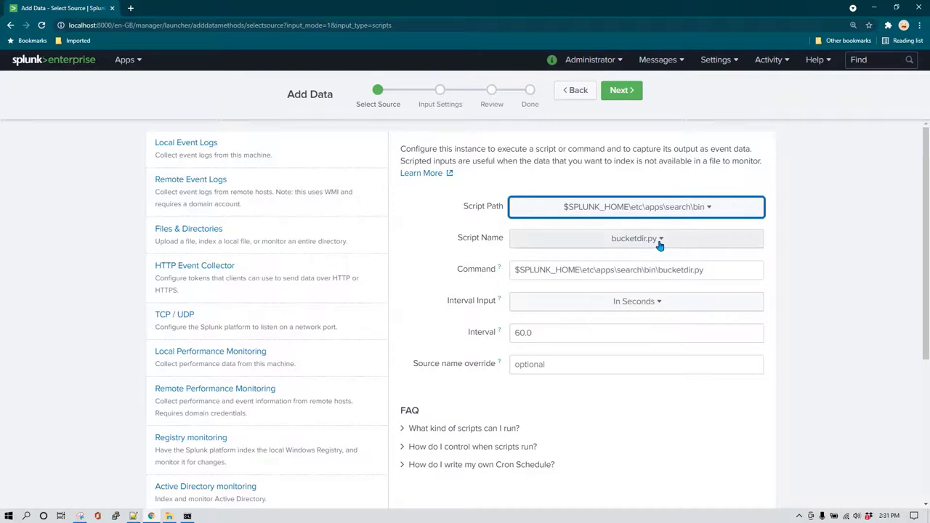
click(662, 245)
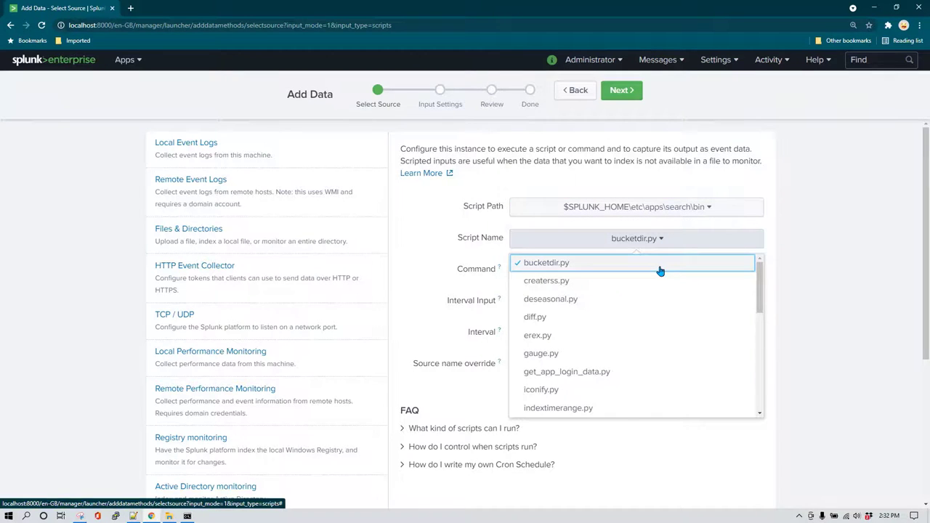
click(621, 373)
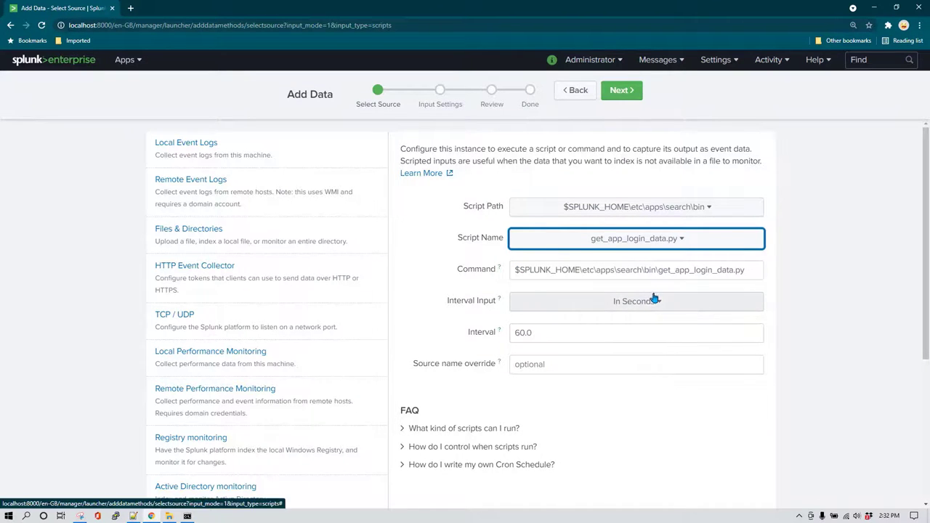
Set the script interval to 10 seconds and continue to Input Settings.
click(559, 334)
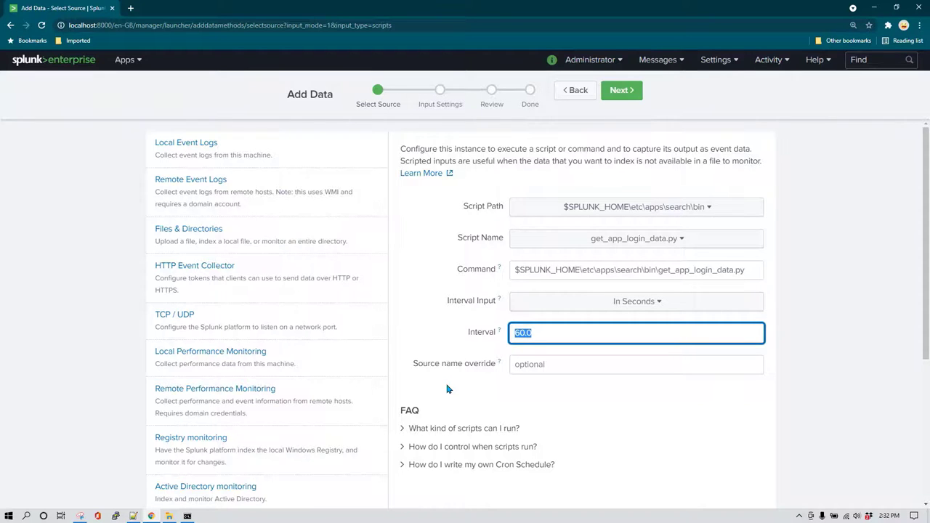
text(10)
click(642, 401)
scroll(632, 364, down, 2)
scroll(625, 324, up, 2)
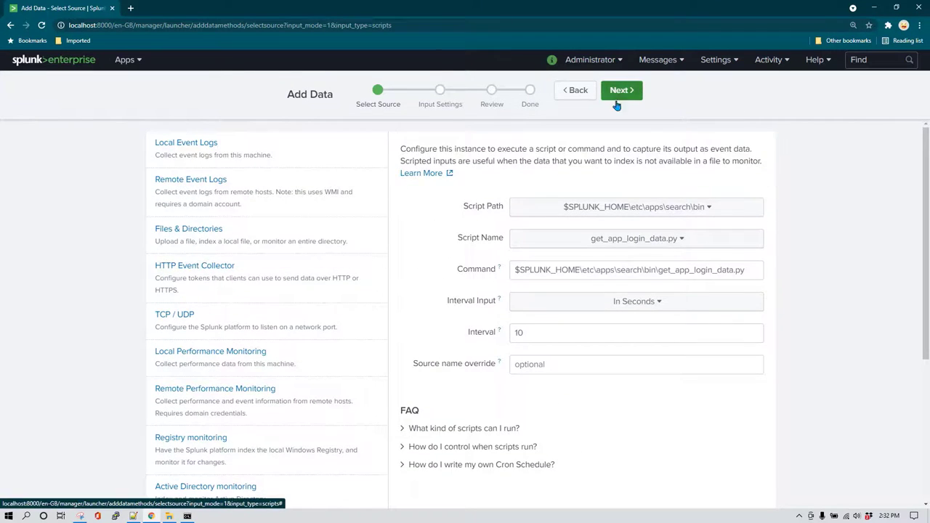
click(618, 99)
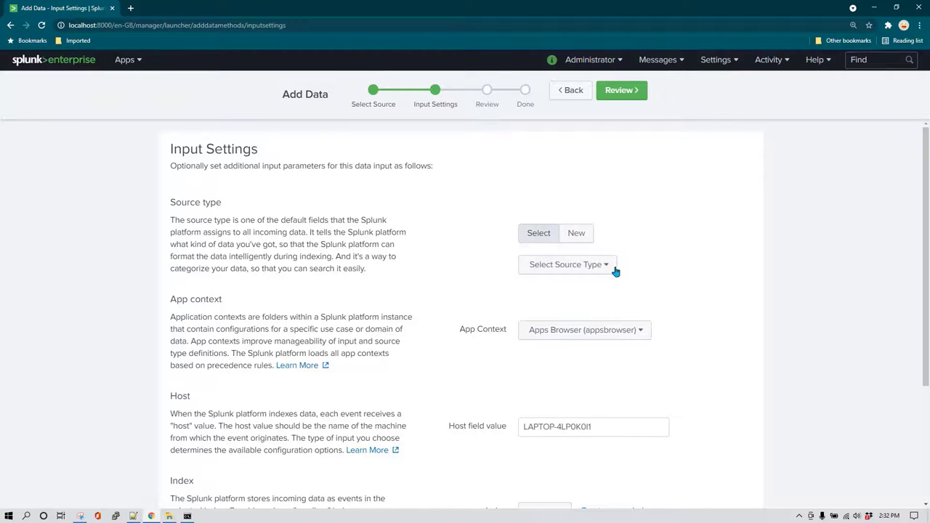
Set the source type to _json and the index to main.
click(613, 268)
text(l)
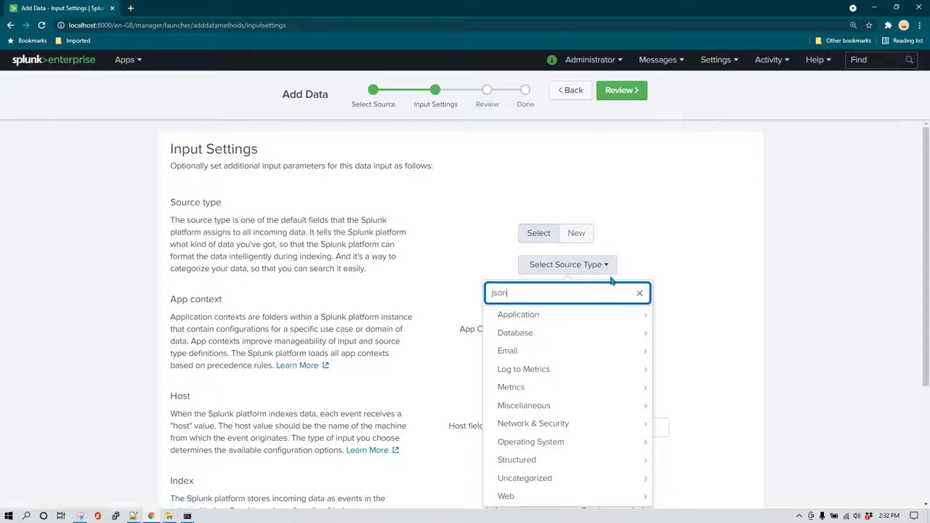
click(585, 325)
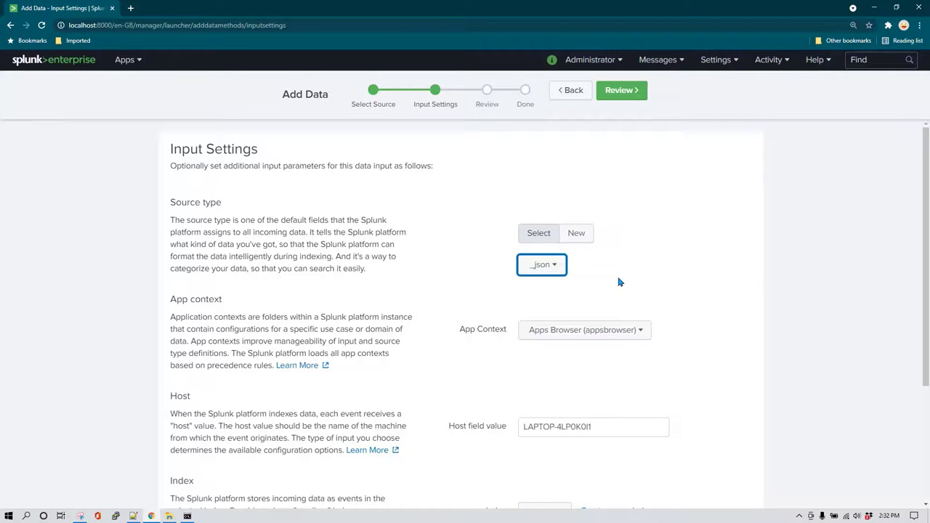
scroll(638, 280, down, 1)
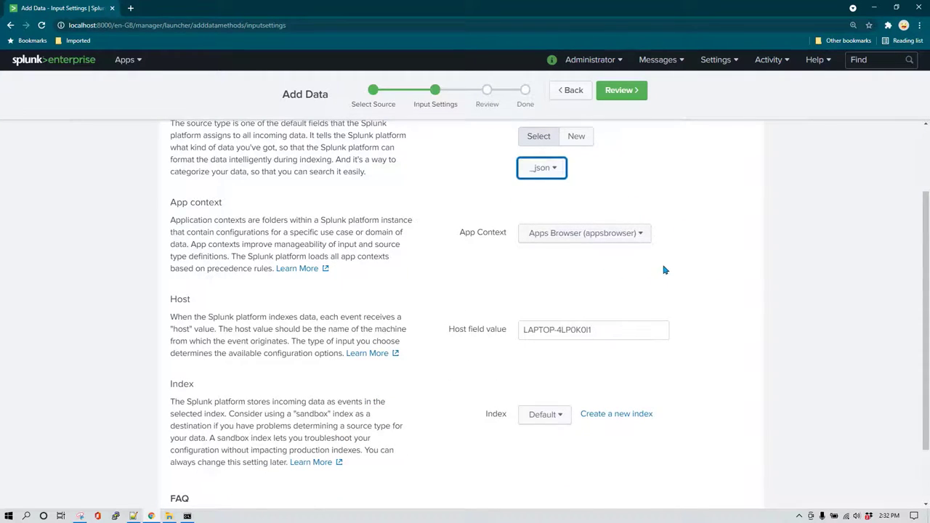
scroll(663, 270, down, 1)
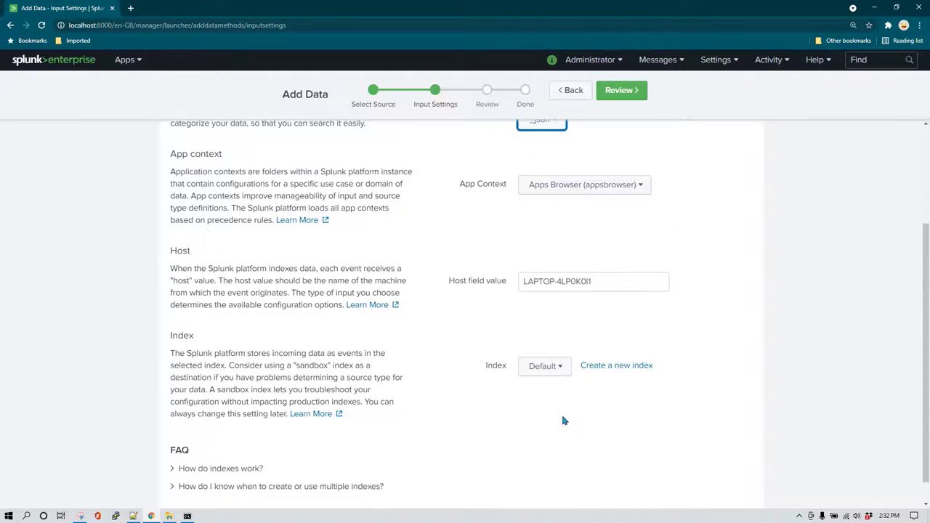
click(559, 367)
click(429, 322)
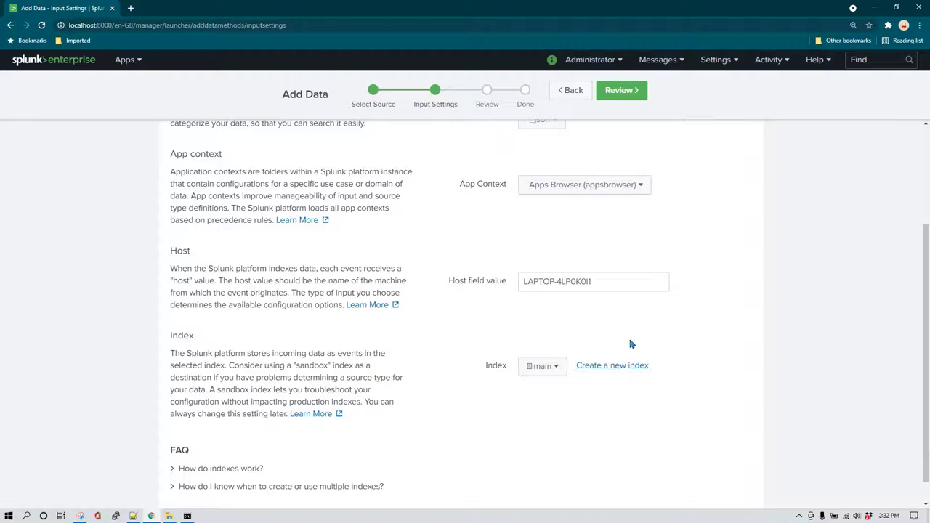
Review the settings and submit to create the script input.
scroll(629, 342, up, 3)
click(624, 91)
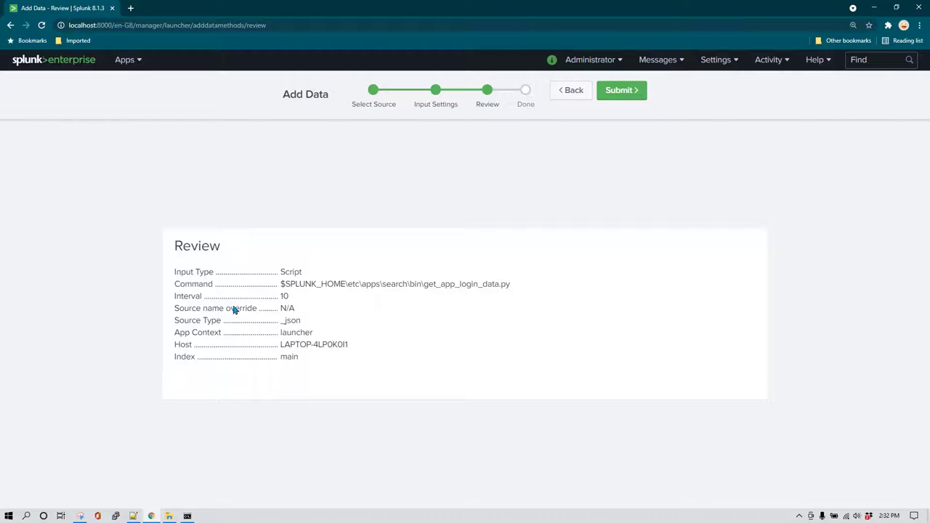
click(631, 97)
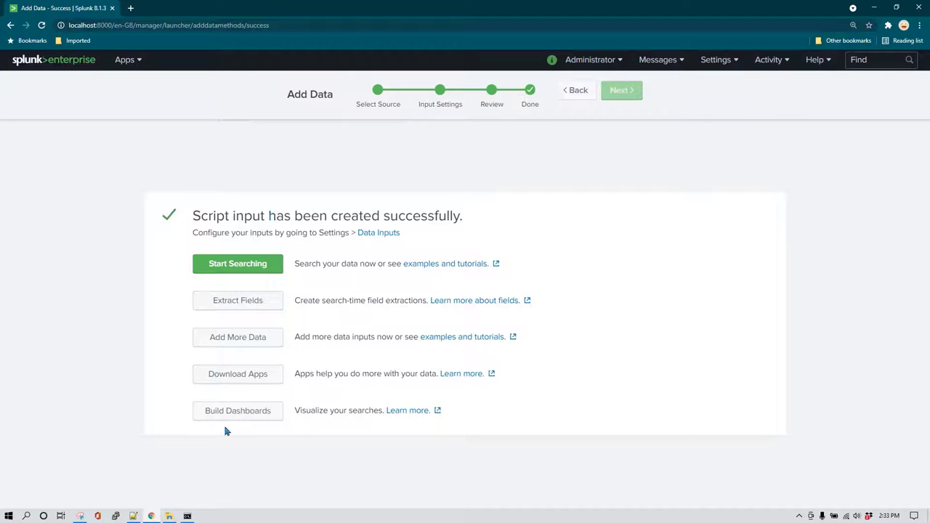
Open the search app's local inputs.conf in Notepad++ and reload it from disk.
mouse_move(171, 515)
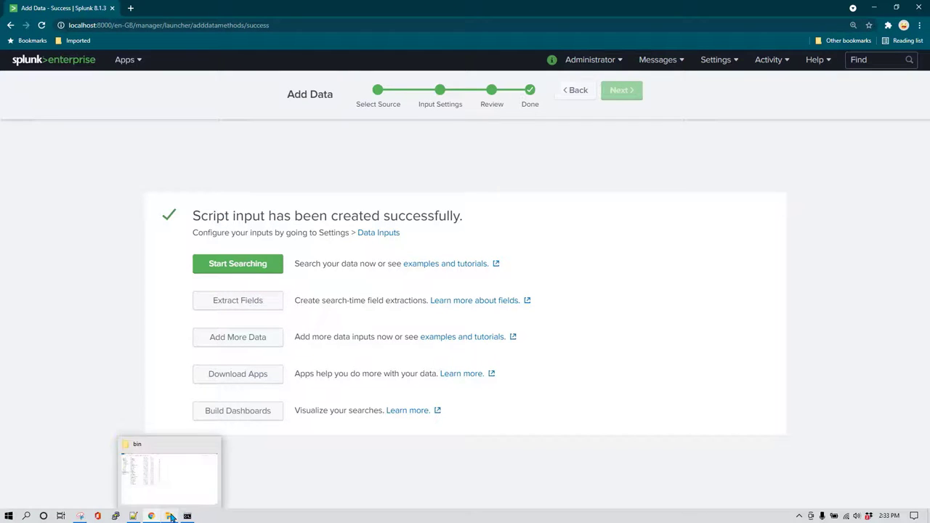
click(195, 493)
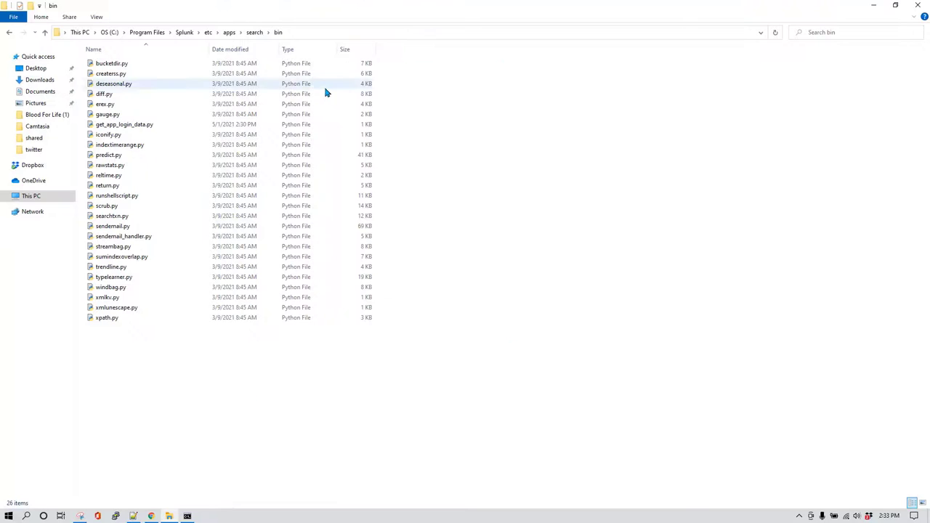
click(254, 32)
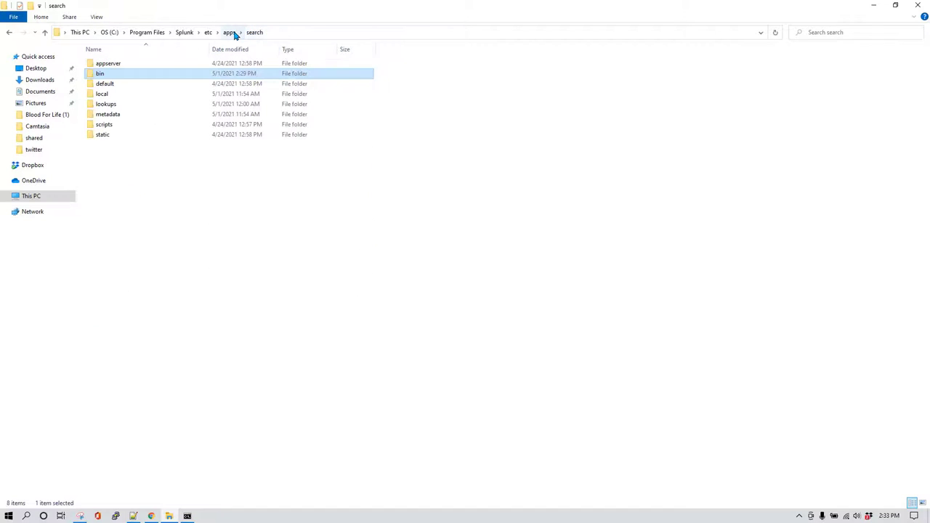
double_click(125, 96)
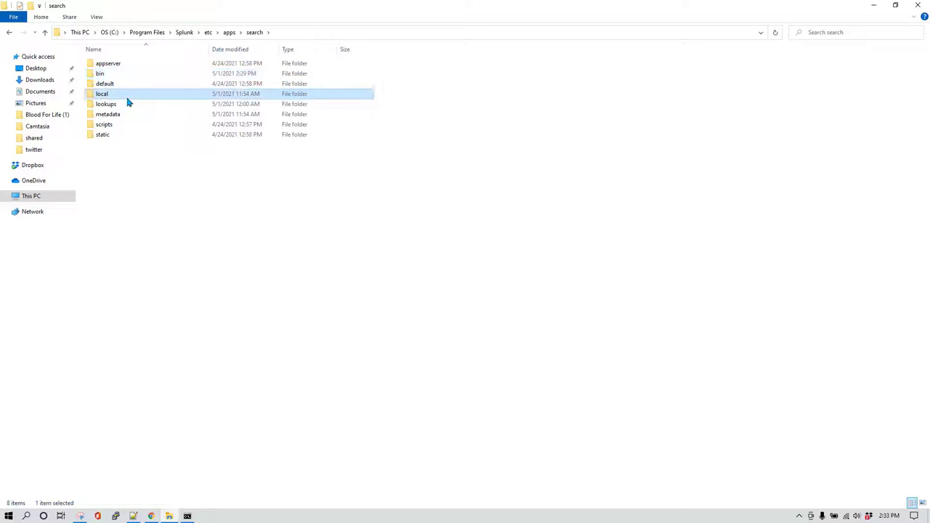
click(142, 65)
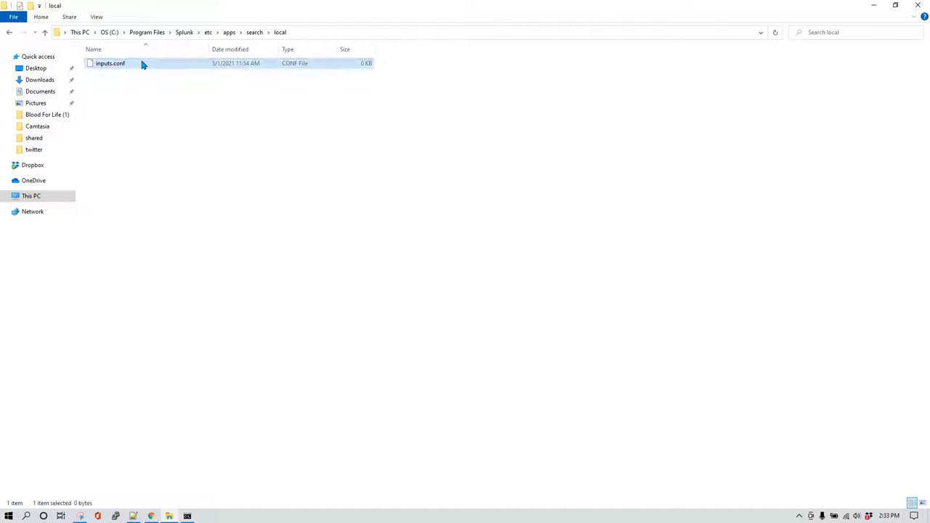
right_click(142, 64)
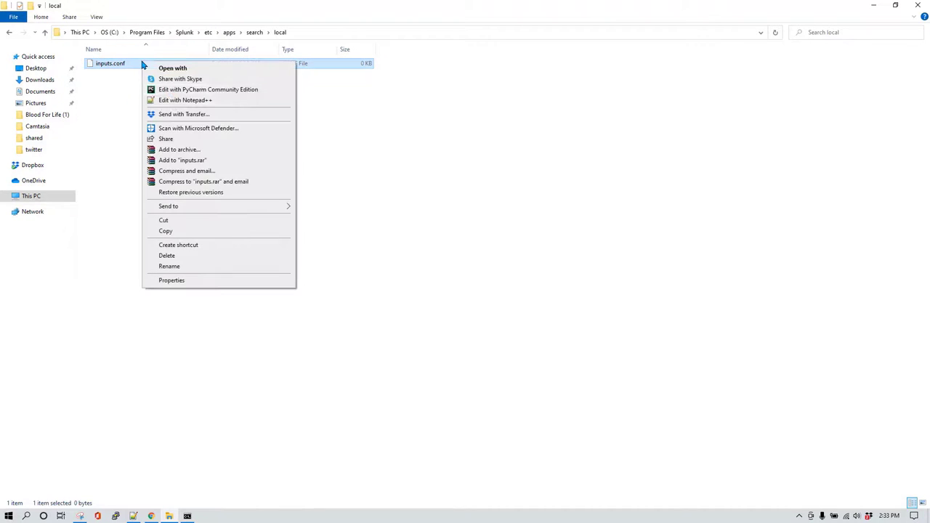
click(183, 100)
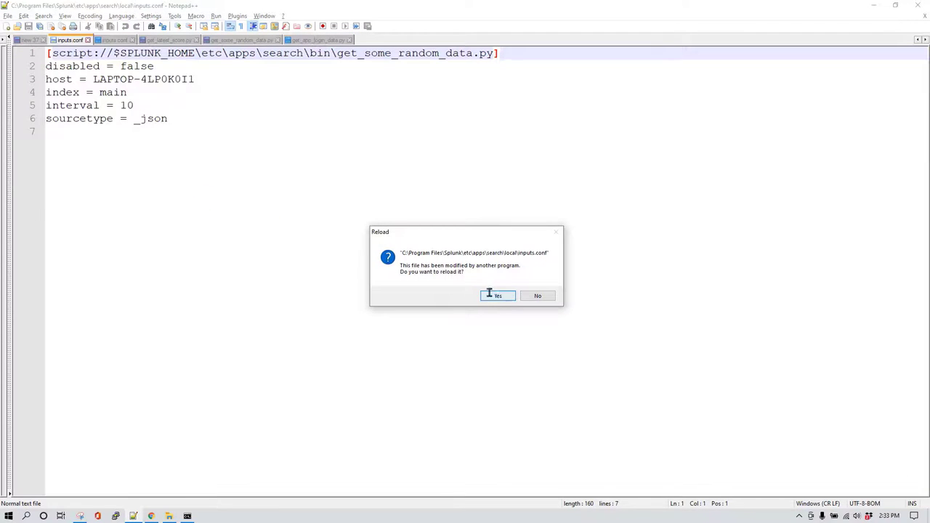
click(497, 295)
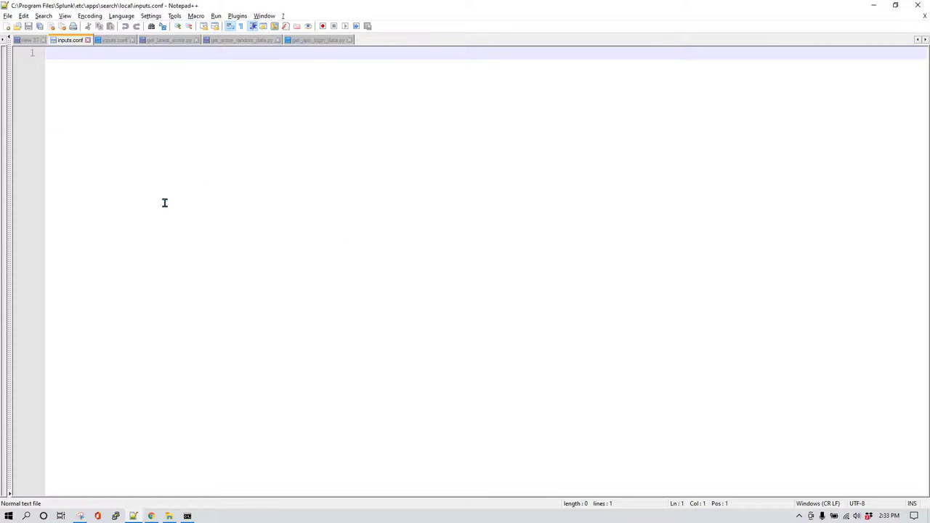
Confirm inputs.conf is 0 KB in Explorer, then return to Splunk's success page.
key(alt+Tab)
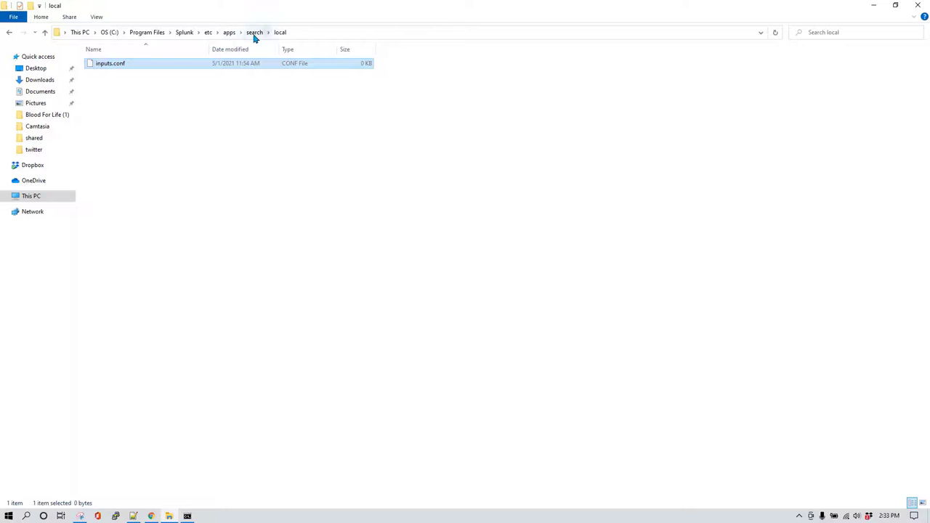
key(alt+Tab)
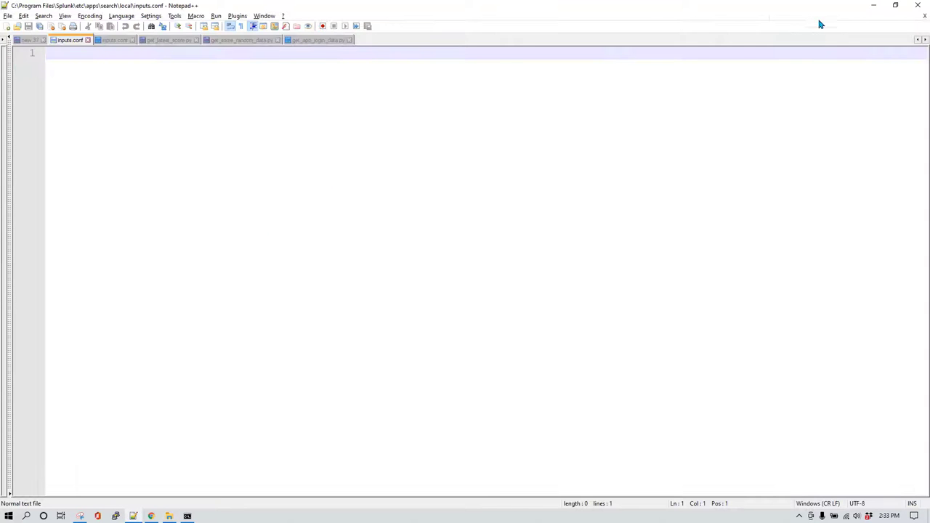
click(320, 41)
key(alt+Tab)
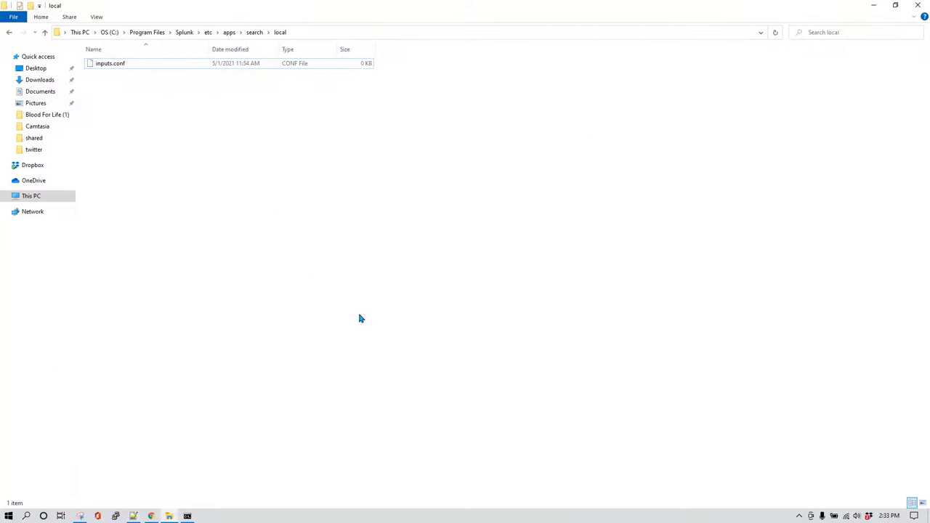
key(alt+Tab)
key(Tab)
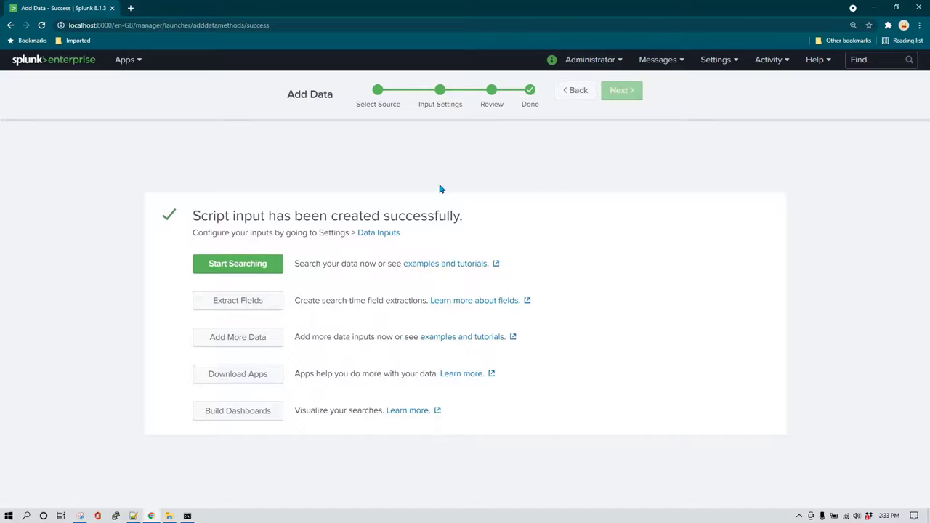
Start searching and browse the five _json app-login events, then bring up Command Prompt.
click(266, 271)
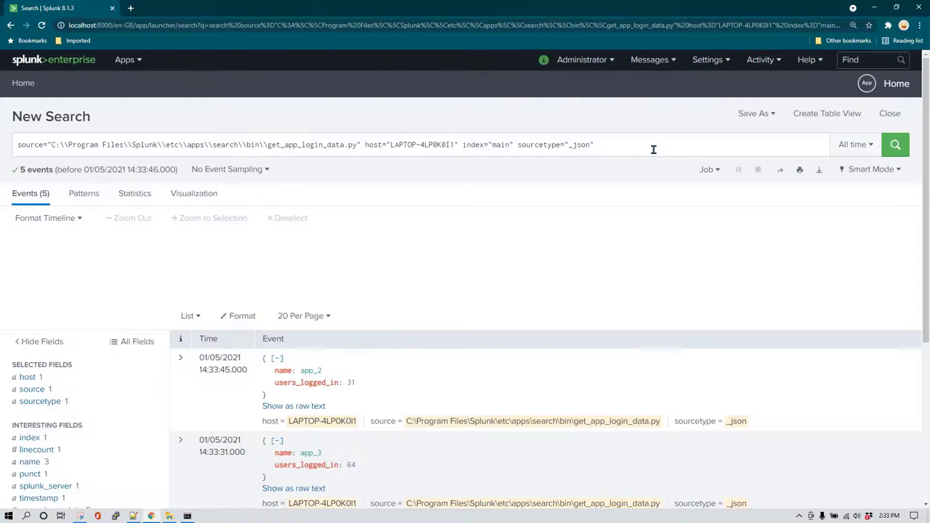
scroll(467, 380, down, 3)
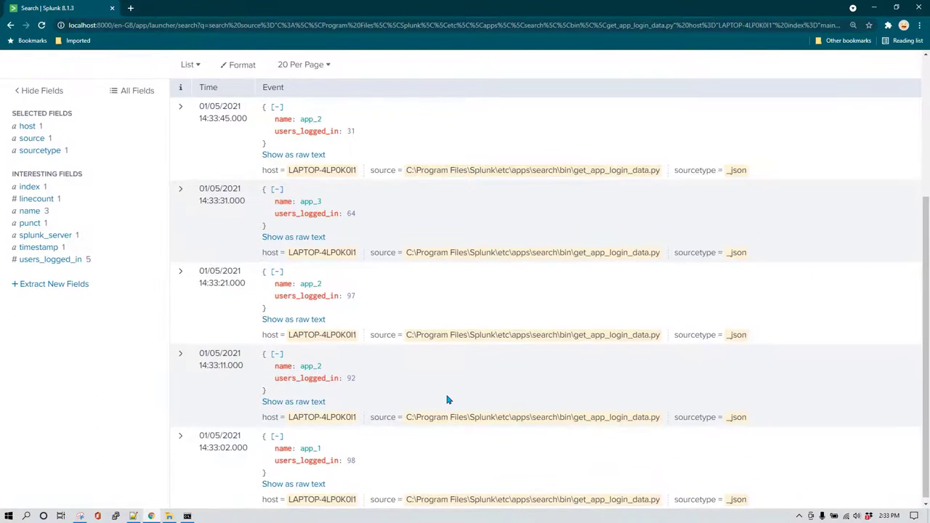
scroll(446, 401, up, 3)
scroll(404, 375, down, 2)
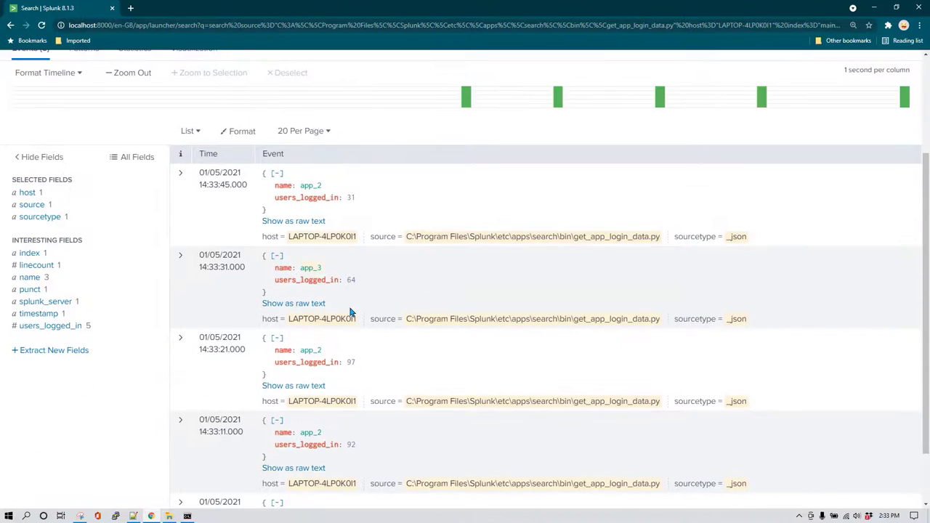
scroll(349, 311, up, 2)
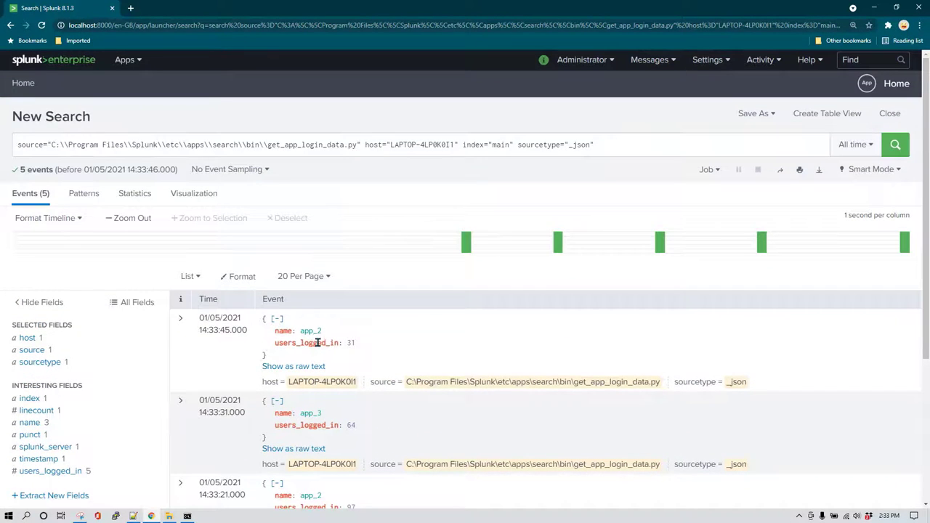
scroll(324, 339, down, 1)
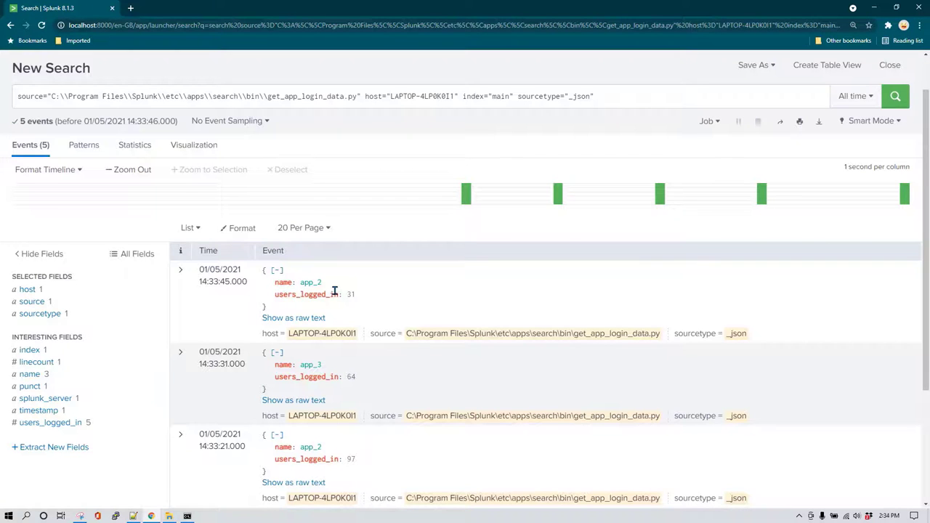
click(187, 516)
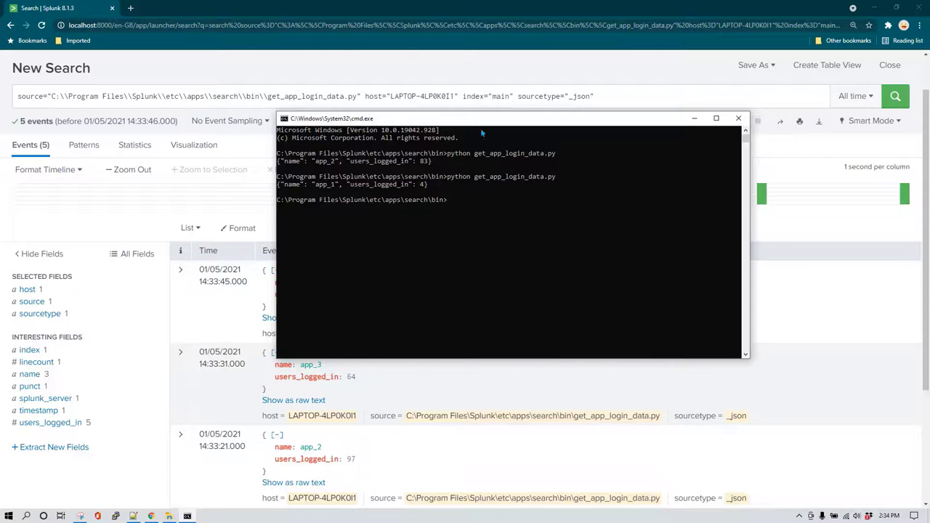
Add '|table name users_logged_in' on a new search line and run it, giving 8 rows.
click(694, 119)
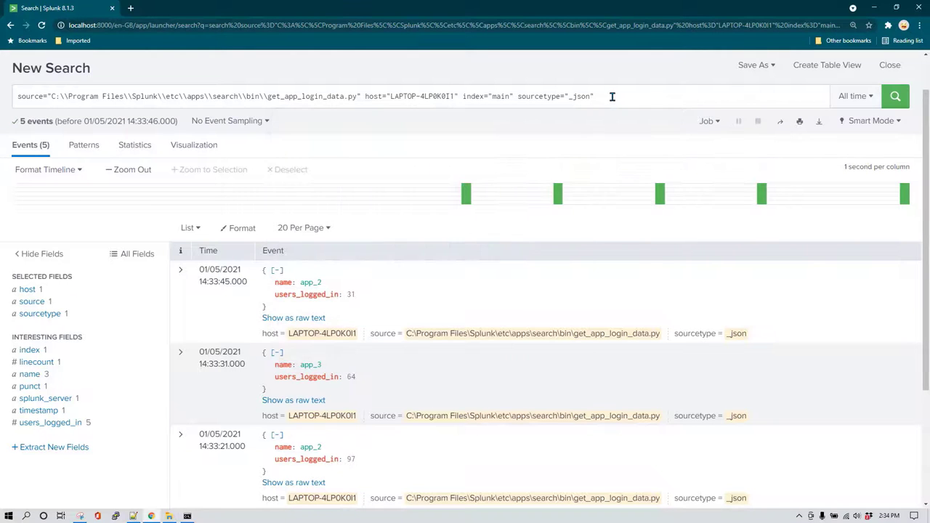
click(613, 95)
key(shift+Return)
text(|)
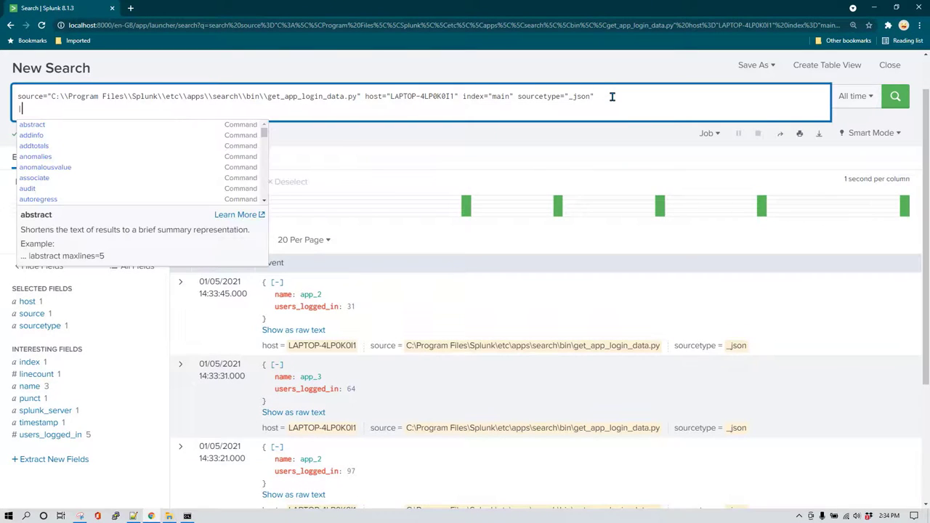
text(table )
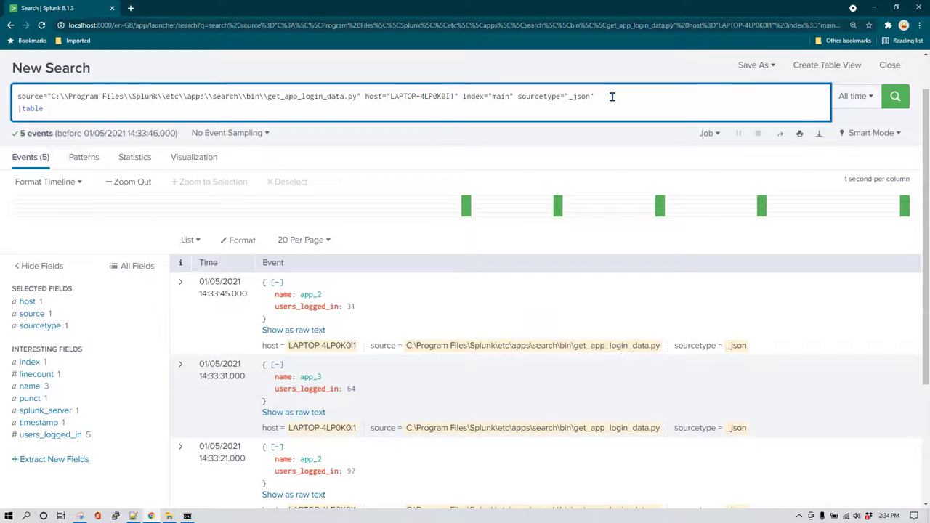
text(name users_logged_in)
key(Return)
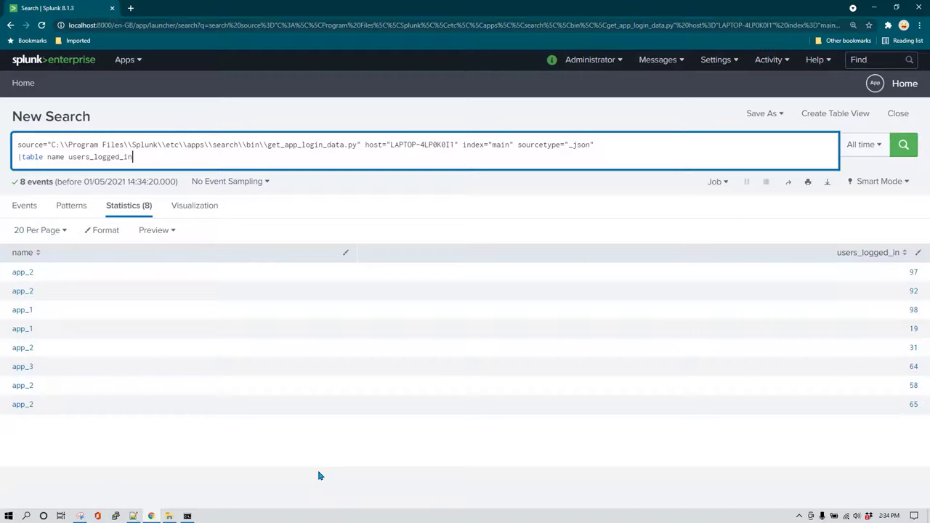
Replace the query with index="_internal" error, run it, and scroll through the 5,106 events.
key(ctrl+a)
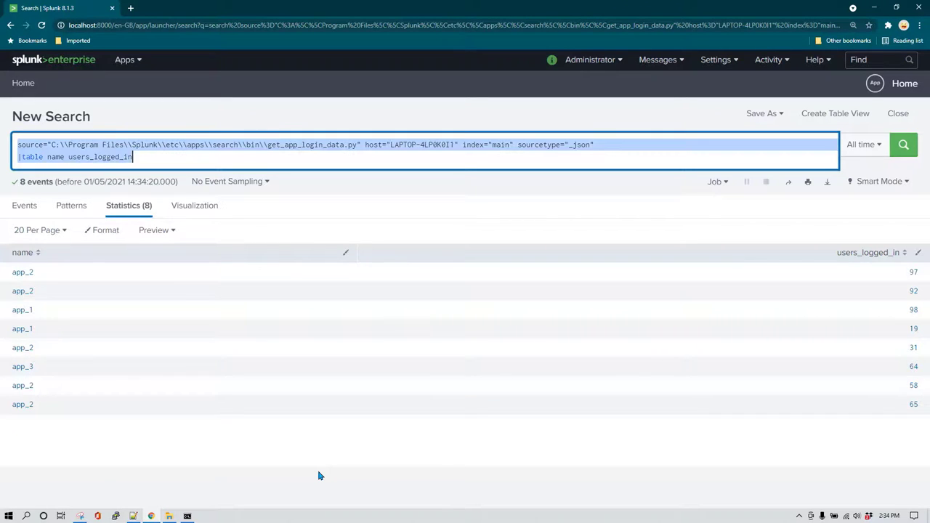
text(inde)
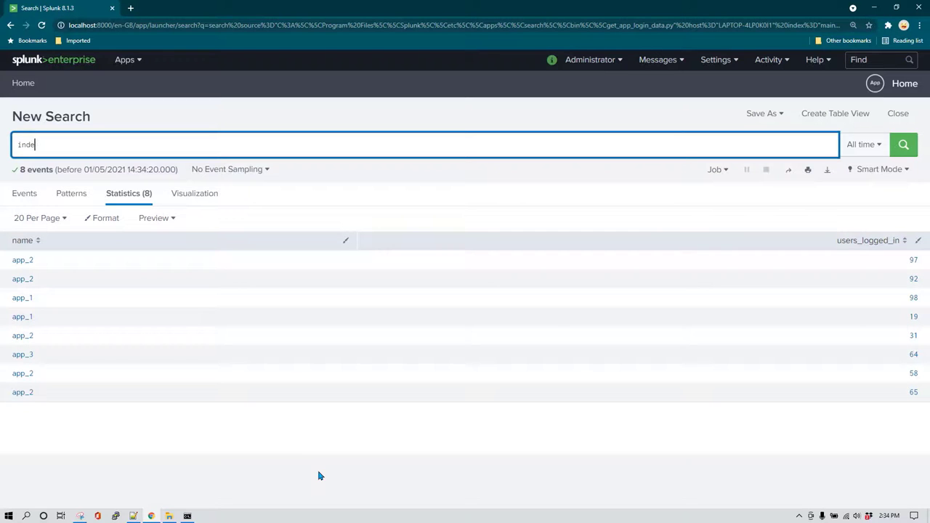
text(x="Int)
text(_inte)
text(rnal" error)
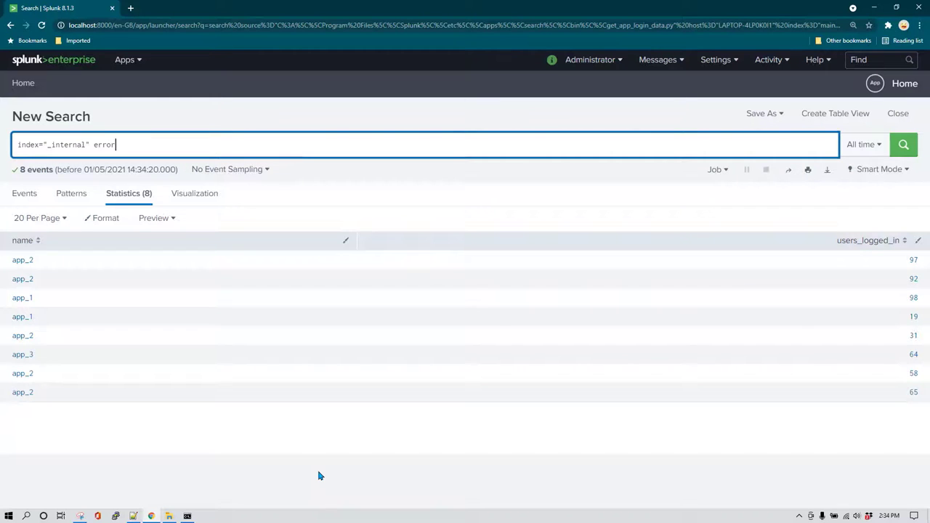
key(Return)
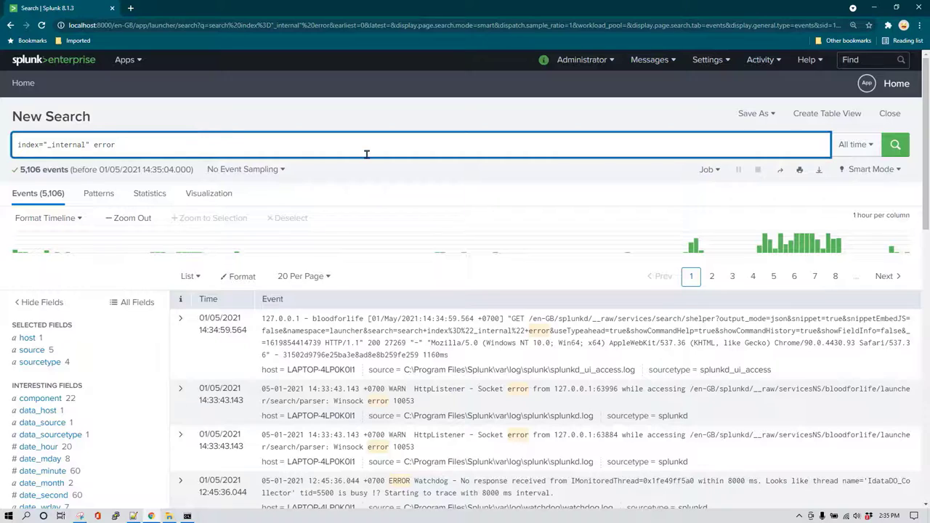
scroll(436, 324, down, 4)
scroll(247, 329, up, 4)
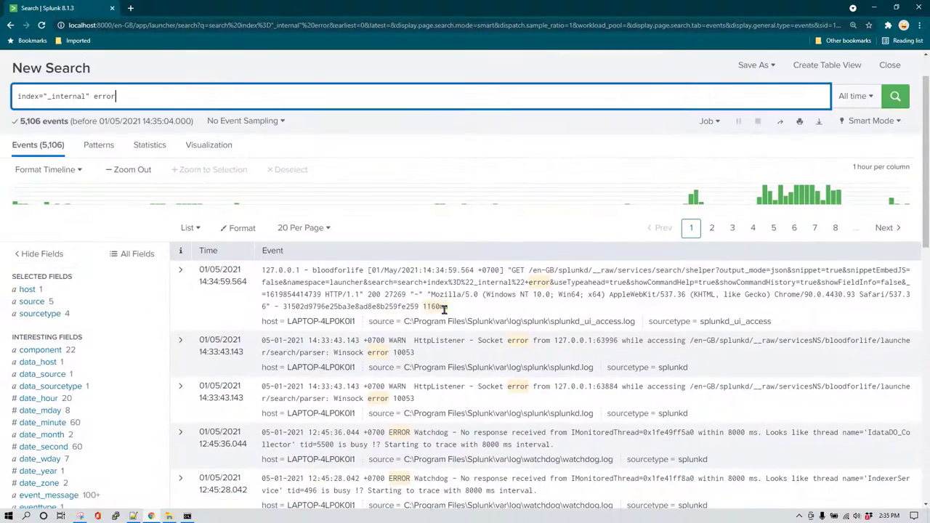
scroll(440, 316, up, 1)
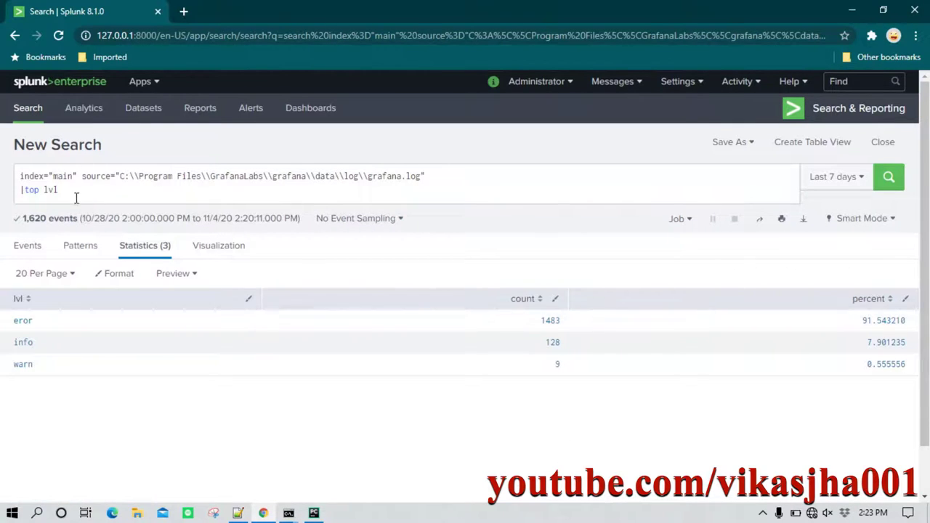
Rerun the two-line top lvl grafana.log query, giving eror 91.54%, info 7.90%, warn 0.56%.
drag(72, 192, 8, 179)
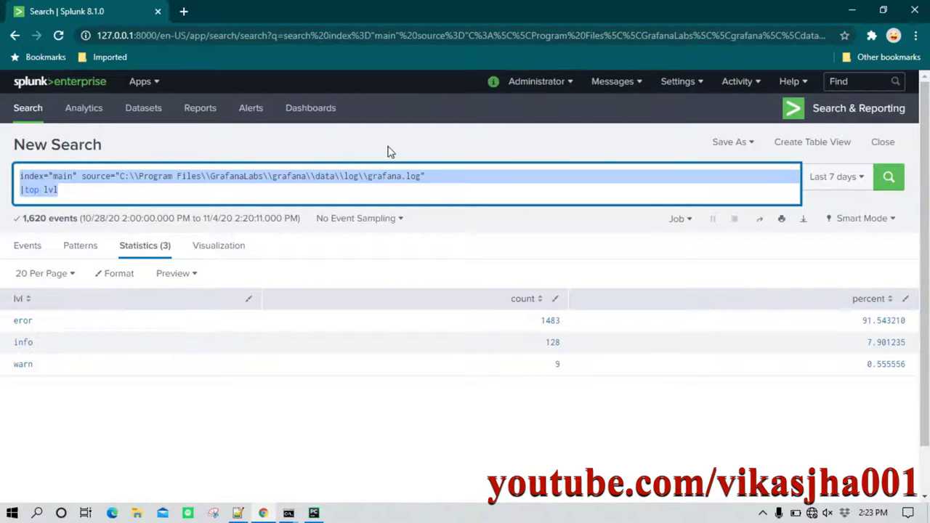
click(888, 179)
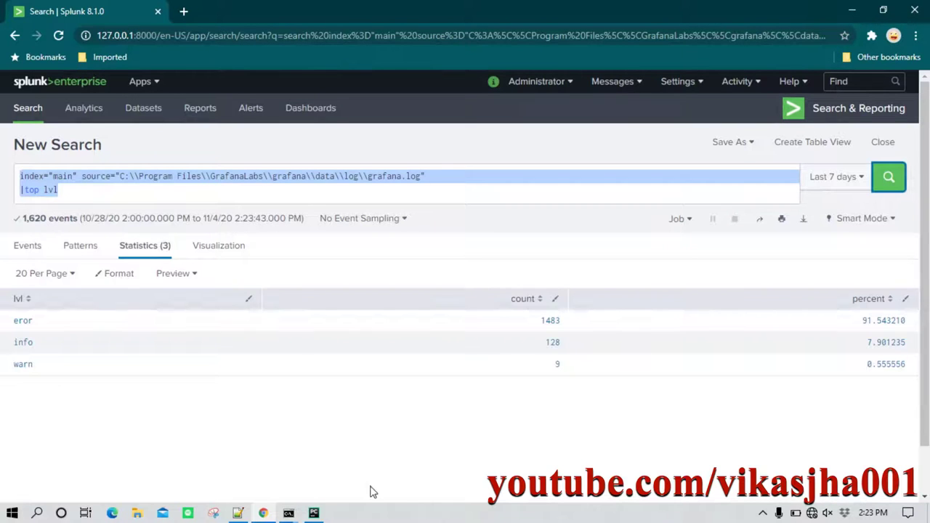
Bring up the High Level Process notes in Notepad++: SID search request, status check, fetch results.
click(238, 513)
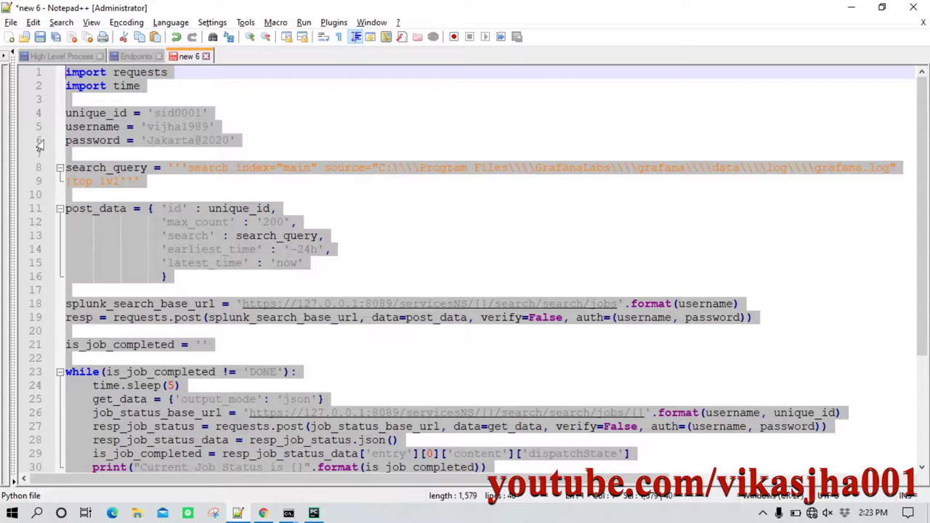
click(65, 56)
click(303, 199)
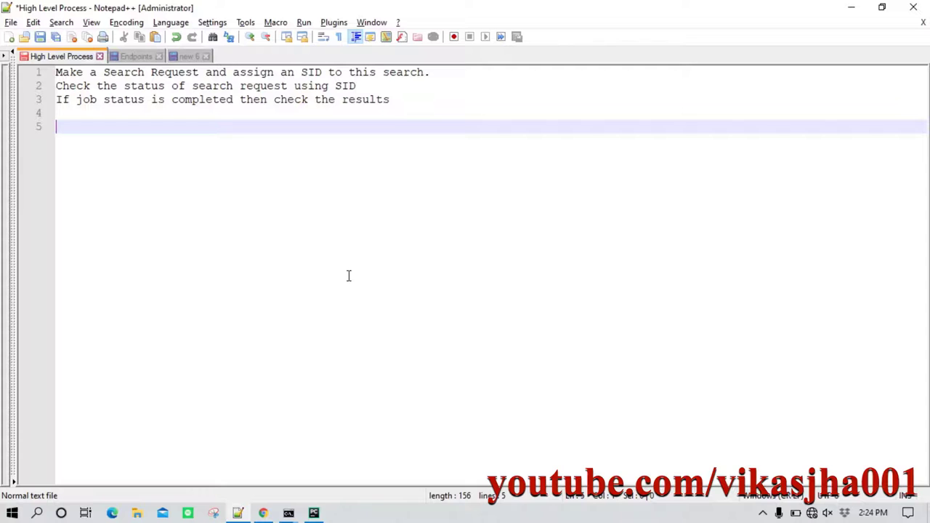
scroll(348, 276, up, 2)
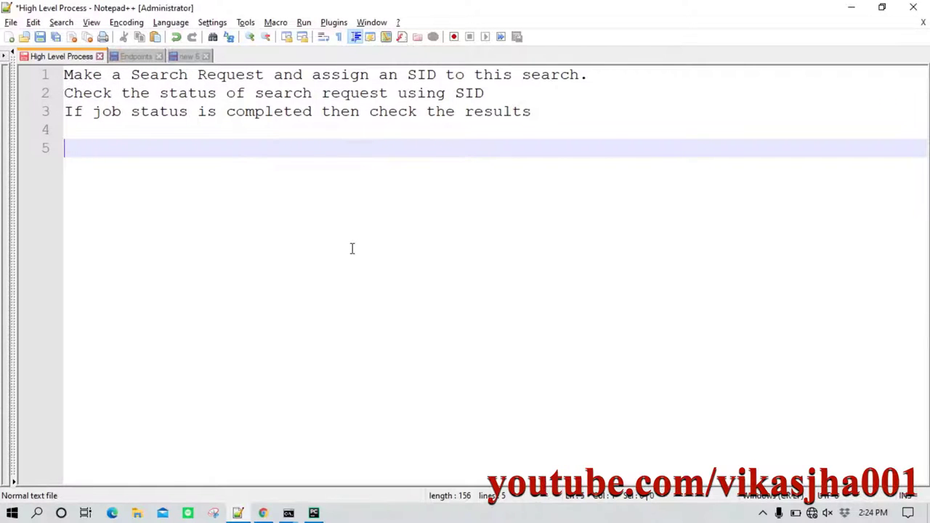
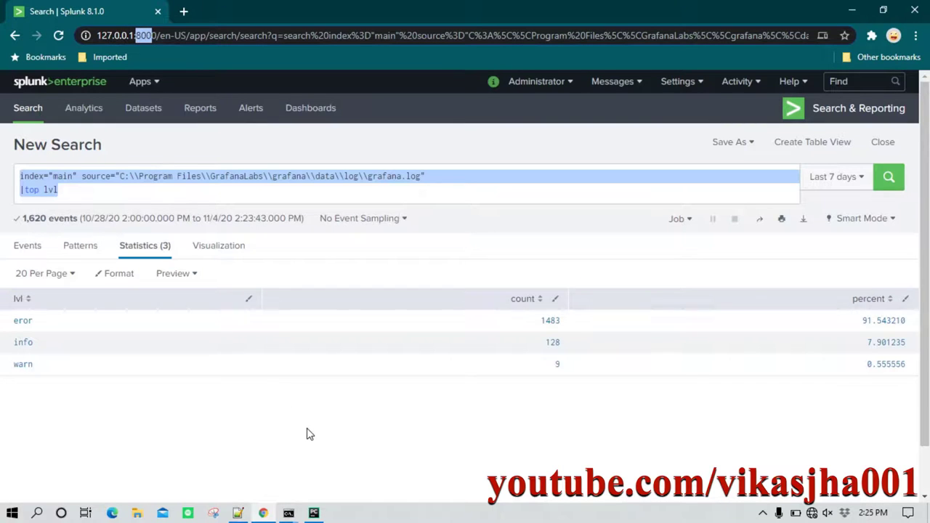
Switch from Splunk's lvl count results to the Endpoints notes in Notepad++.
mouse_move(266, 513)
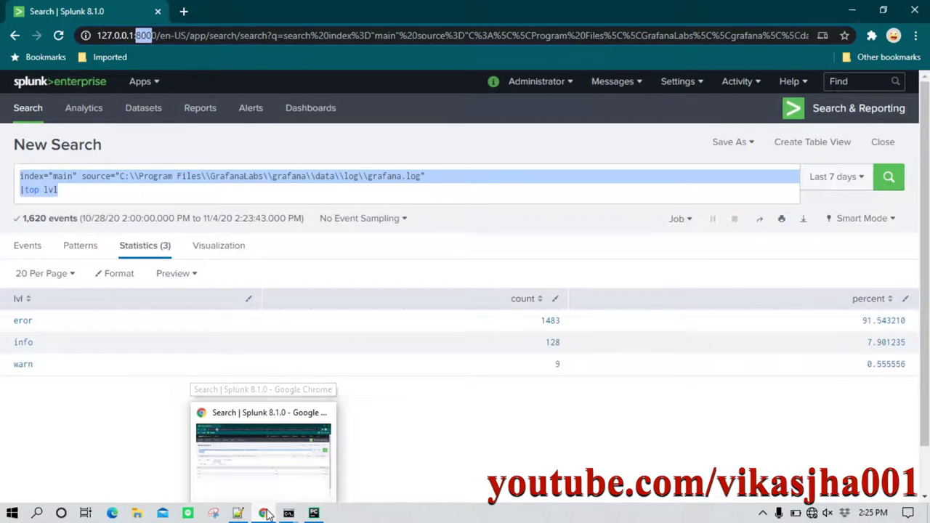
click(238, 513)
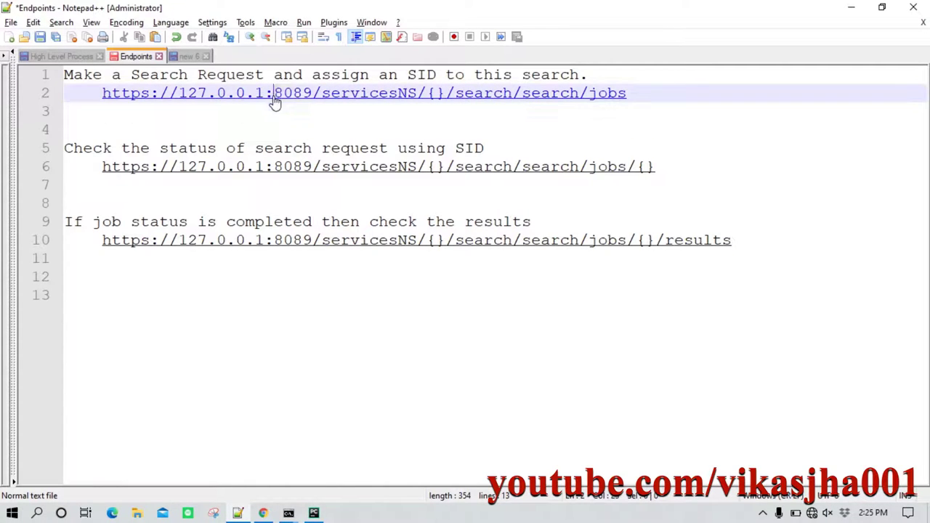
Fill the search-request URL's empty braces with USERID.
drag(273, 98, 312, 98)
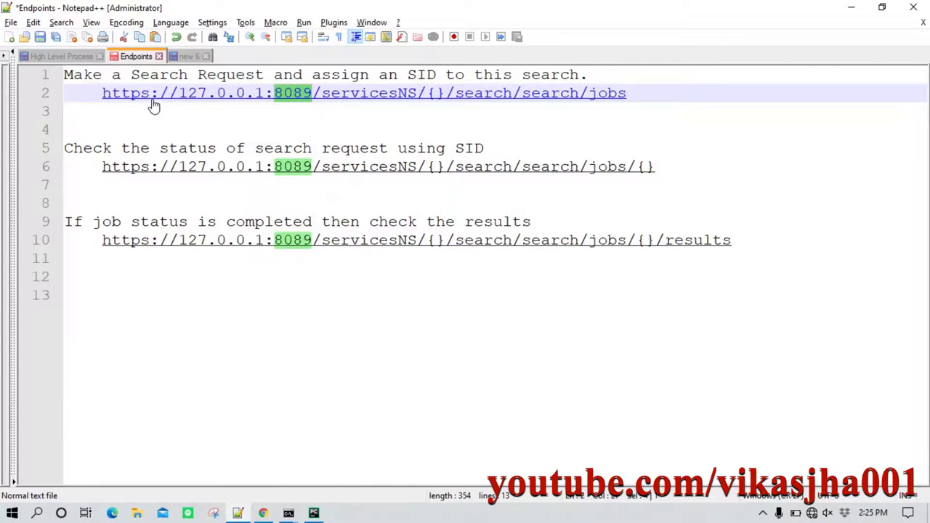
drag(149, 106, 100, 109)
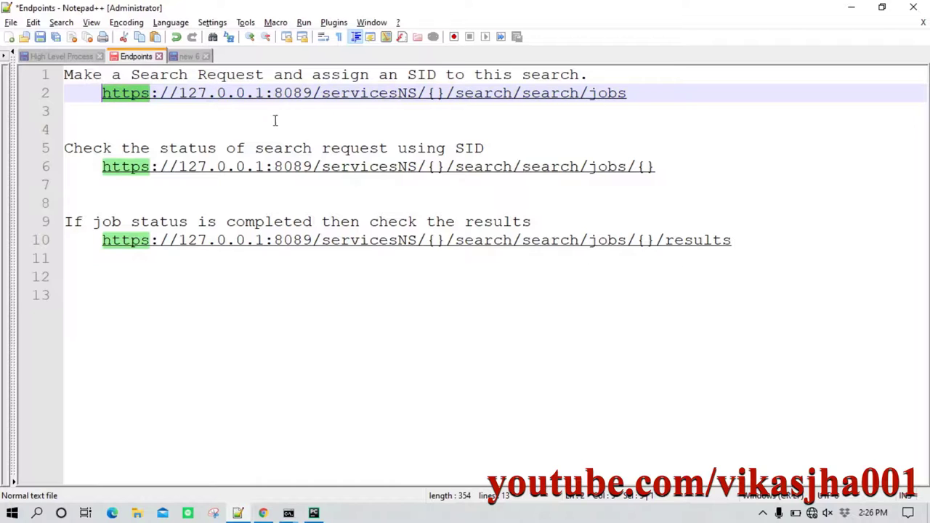
click(313, 115)
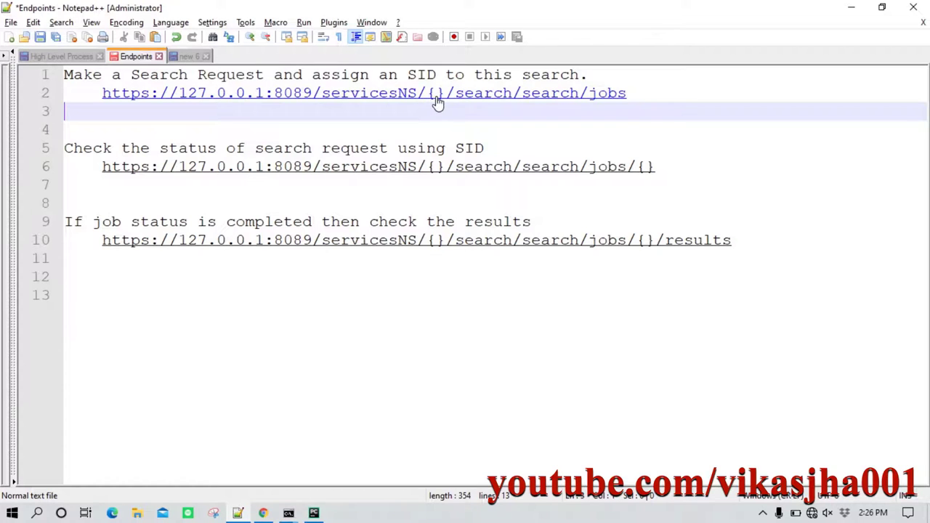
click(436, 100)
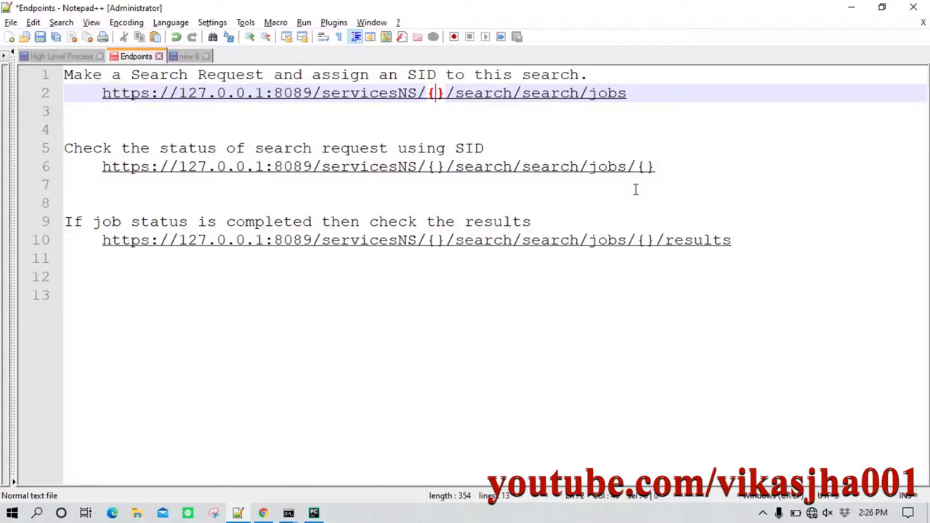
text(USERID)
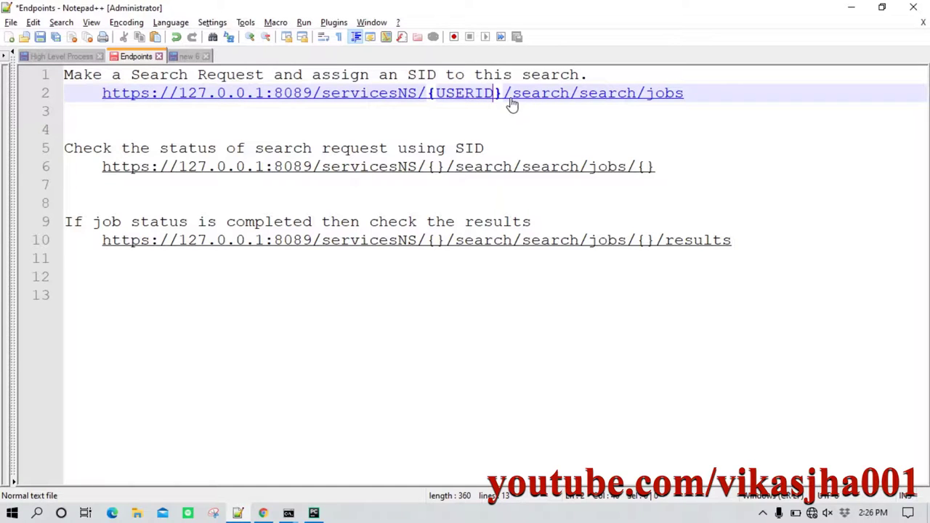
Fill the status-check URL's final braces with SID.
click(716, 93)
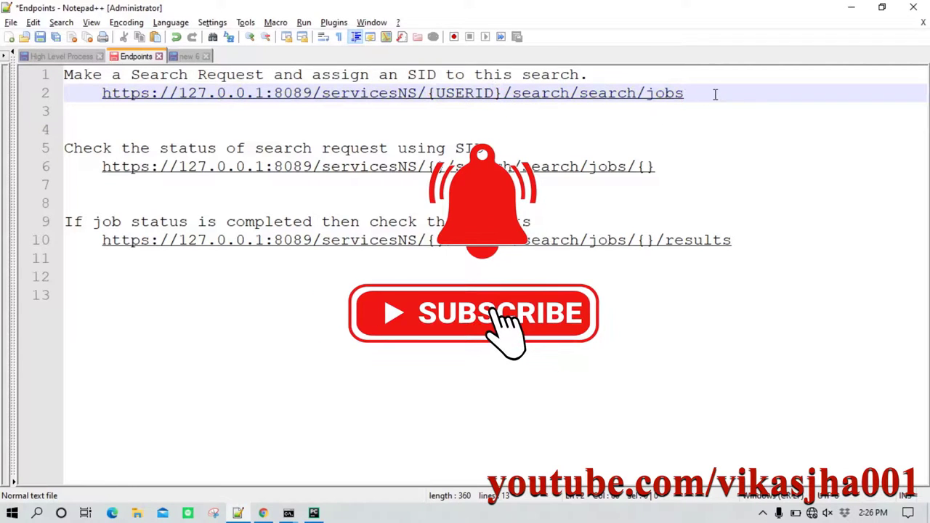
click(580, 105)
drag(124, 104, 109, 93)
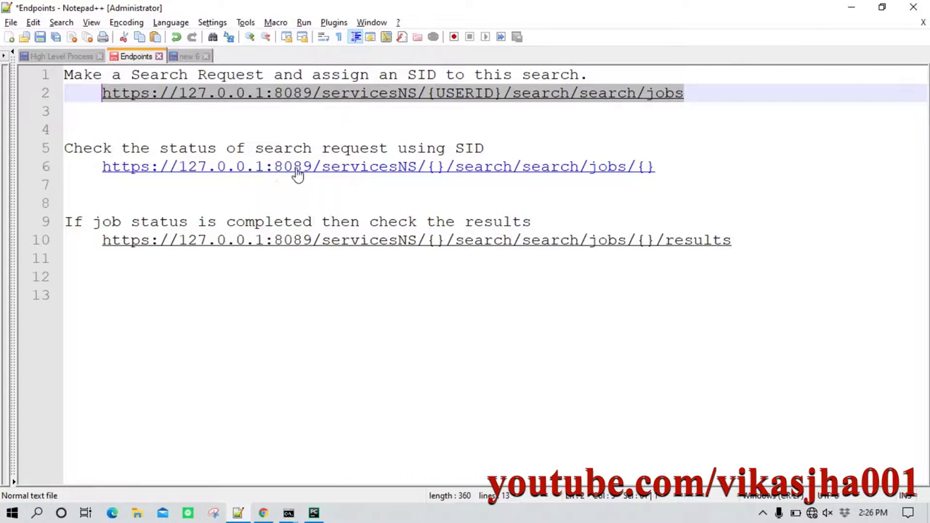
click(123, 149)
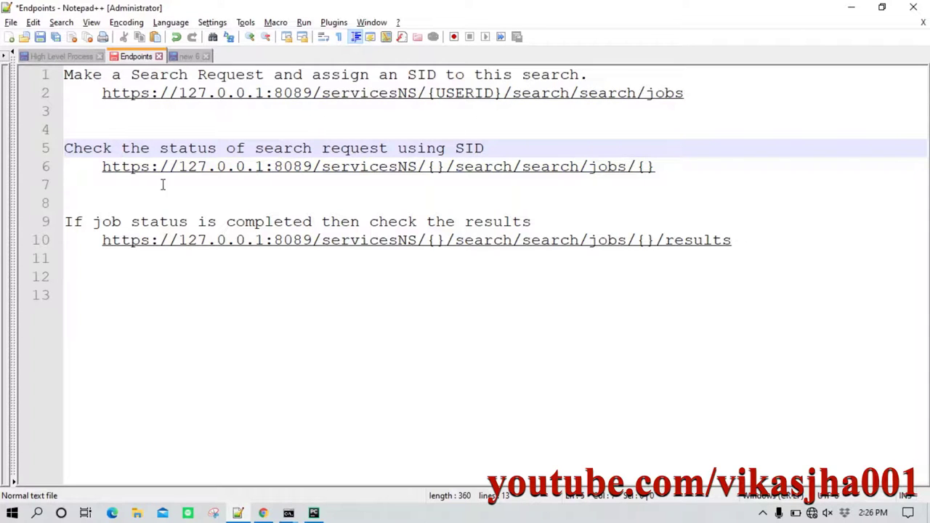
drag(101, 166, 614, 178)
click(614, 178)
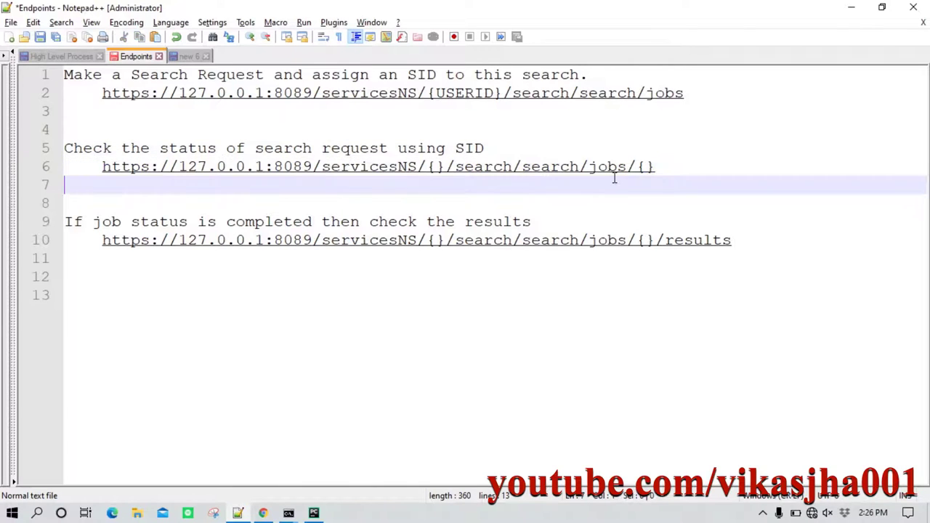
click(643, 170)
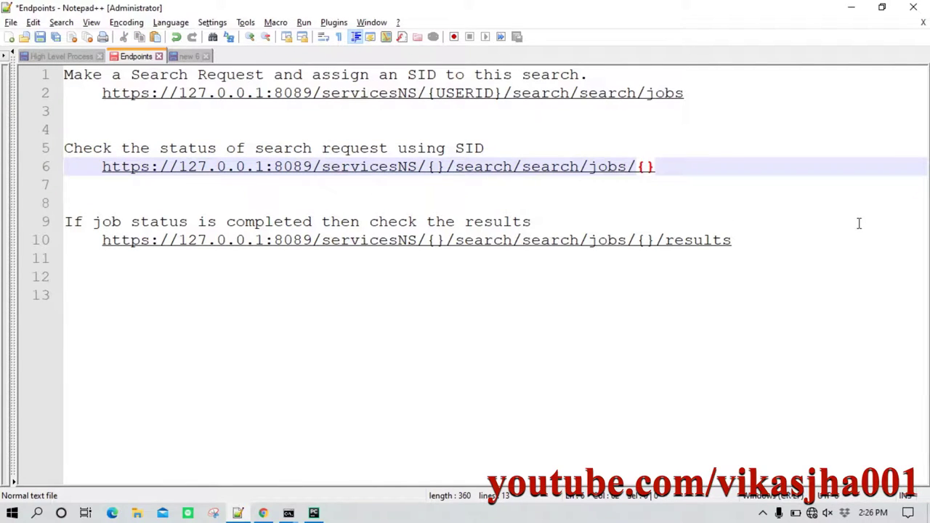
text(SID)
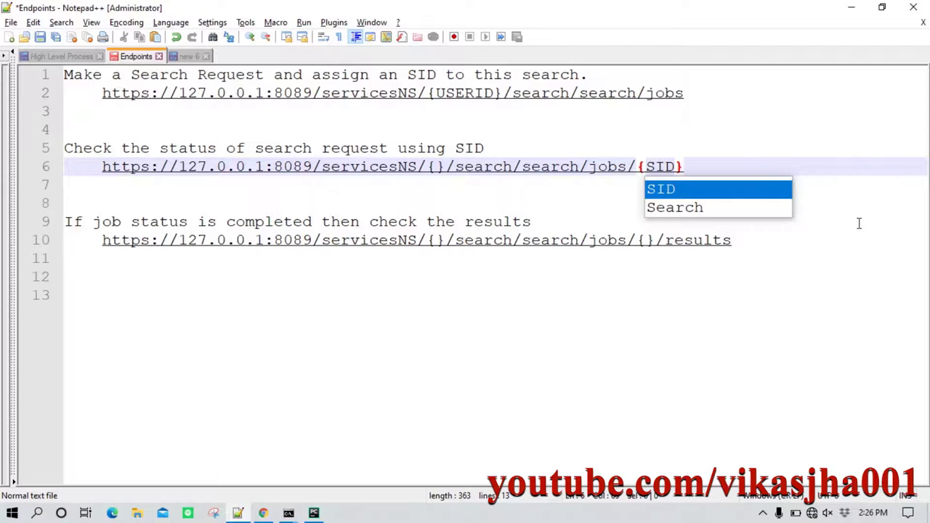
key(Right)
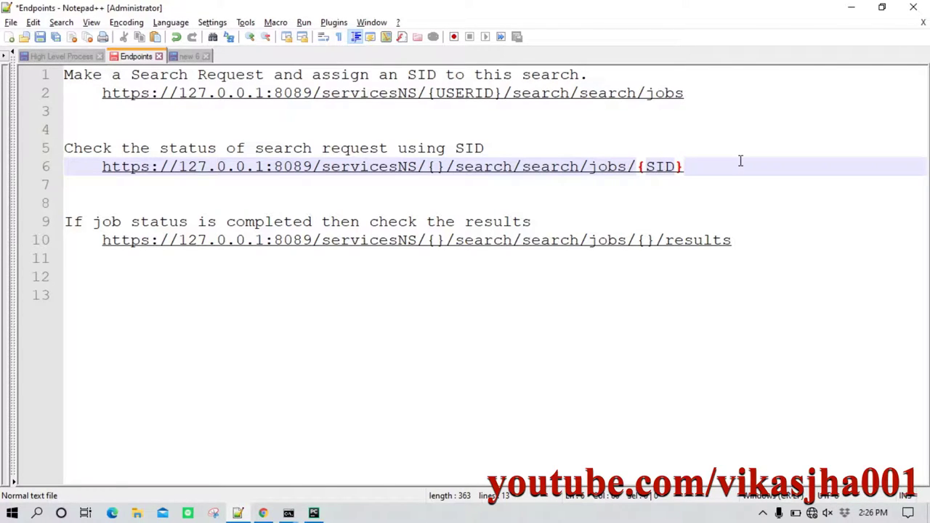
Review the search-request URL and the results URL in the Endpoints notes.
click(720, 97)
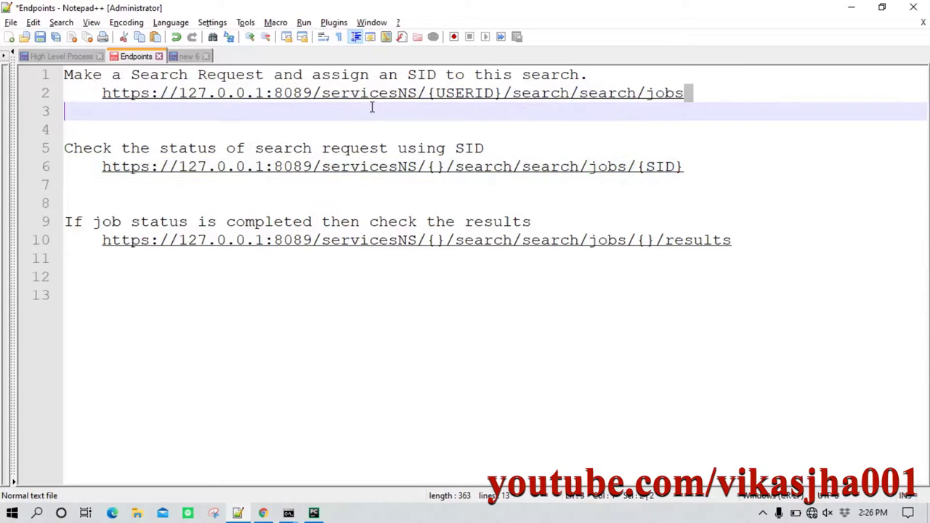
shift+click(103, 97)
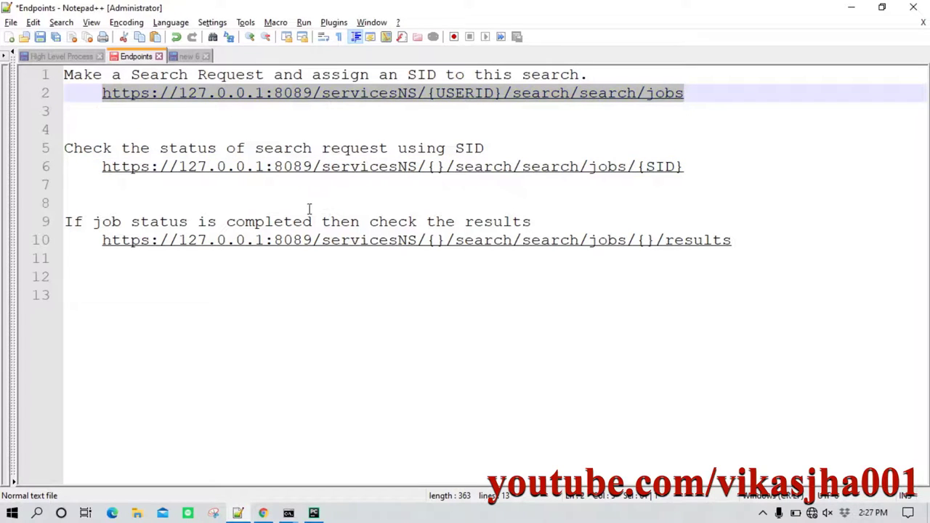
click(215, 207)
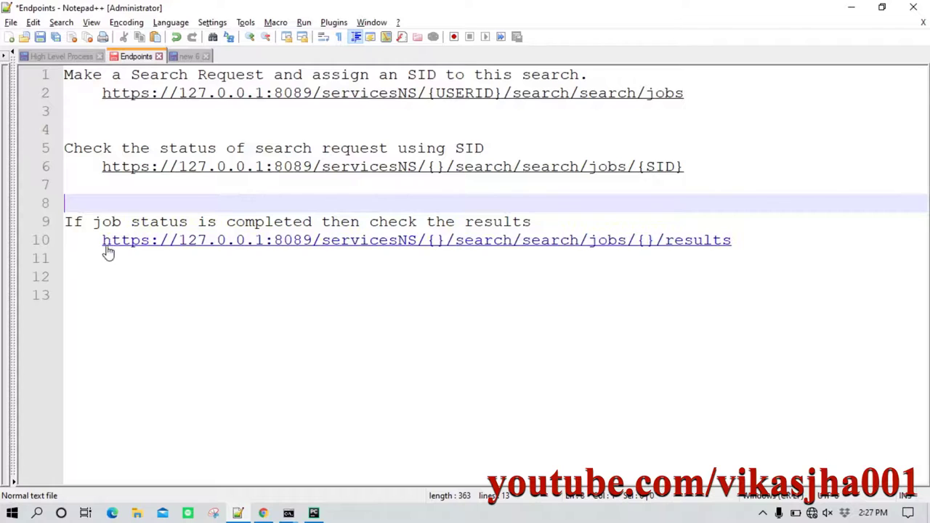
drag(94, 242, 749, 244)
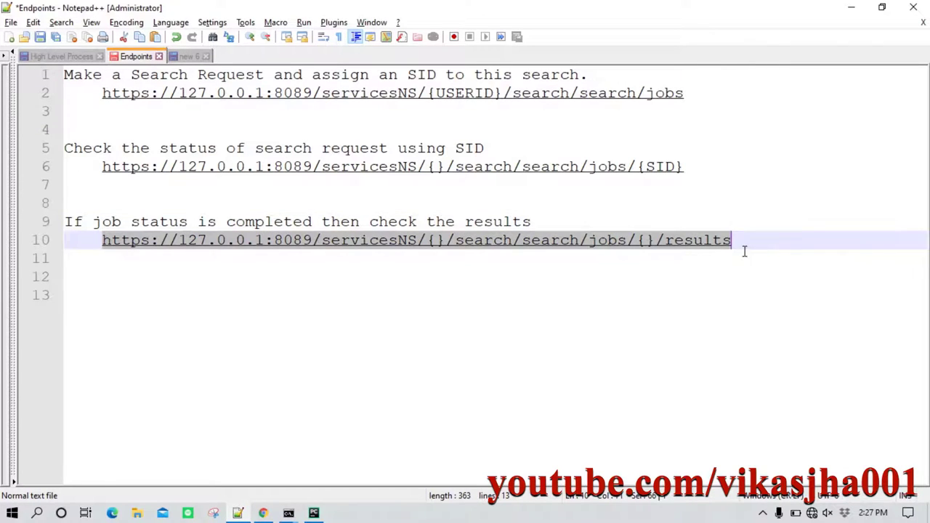
click(690, 258)
click(667, 247)
drag(676, 253, 728, 253)
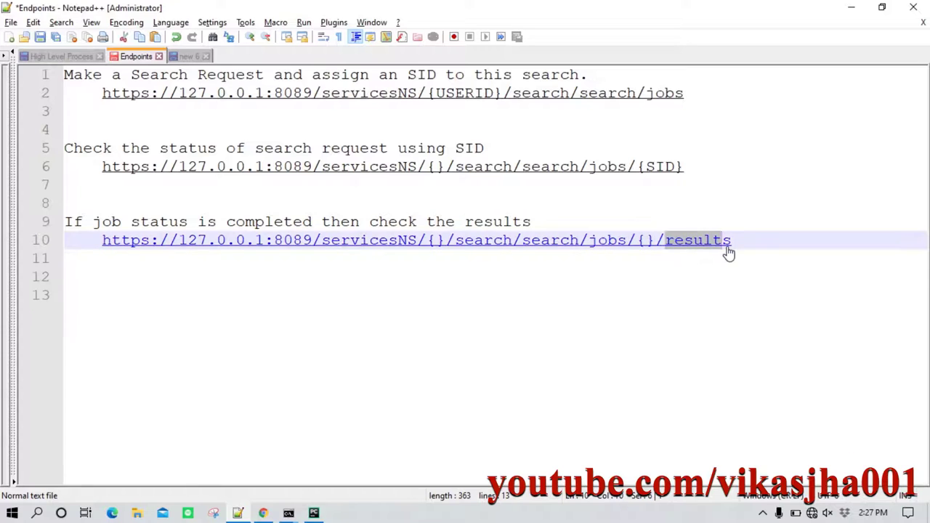
click(753, 247)
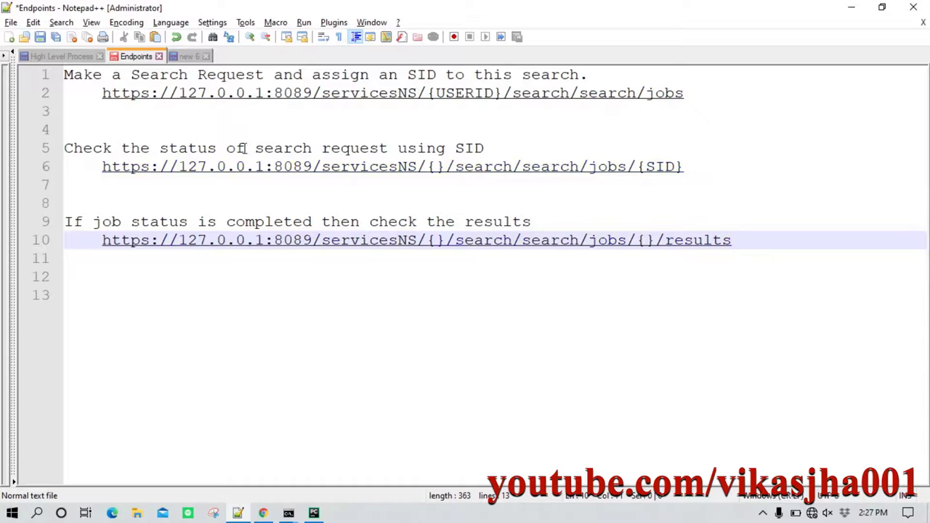
Compare against the full lvl search query in Splunk, then return to the notes.
click(265, 513)
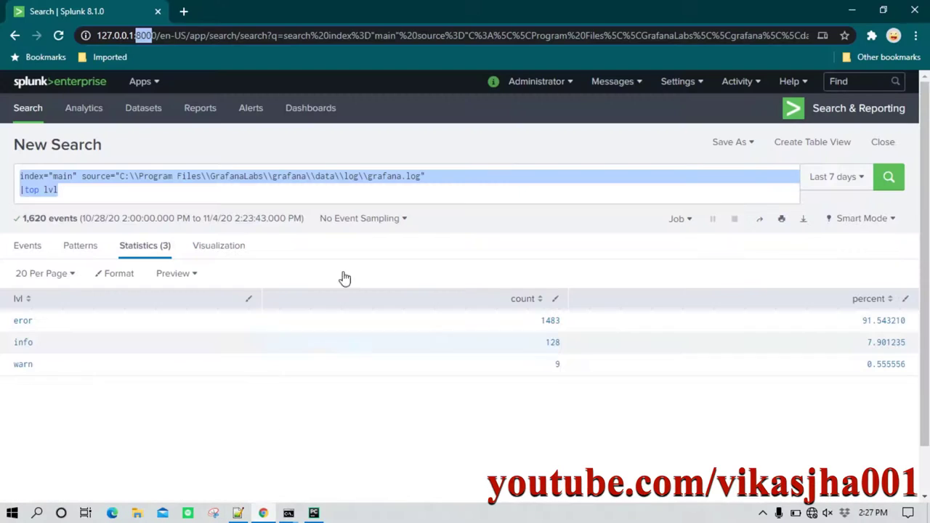
click(248, 179)
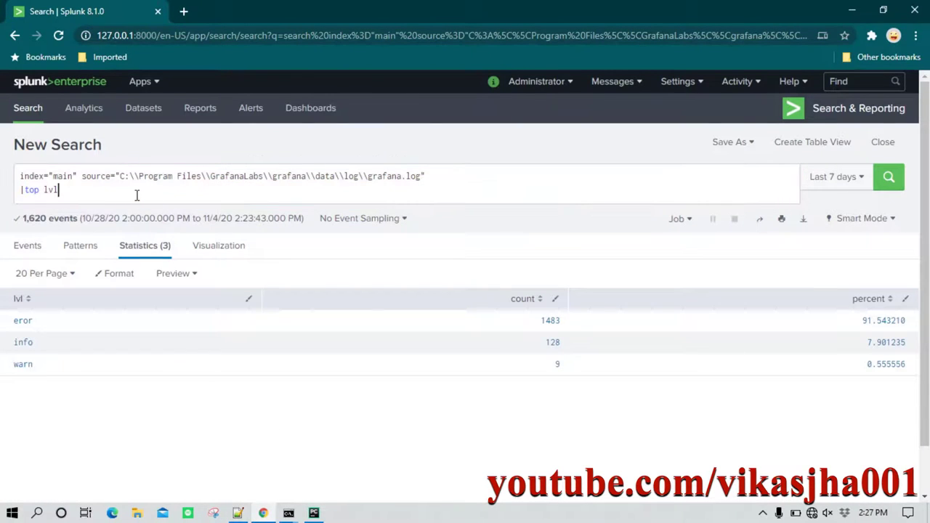
drag(142, 194, 4, 181)
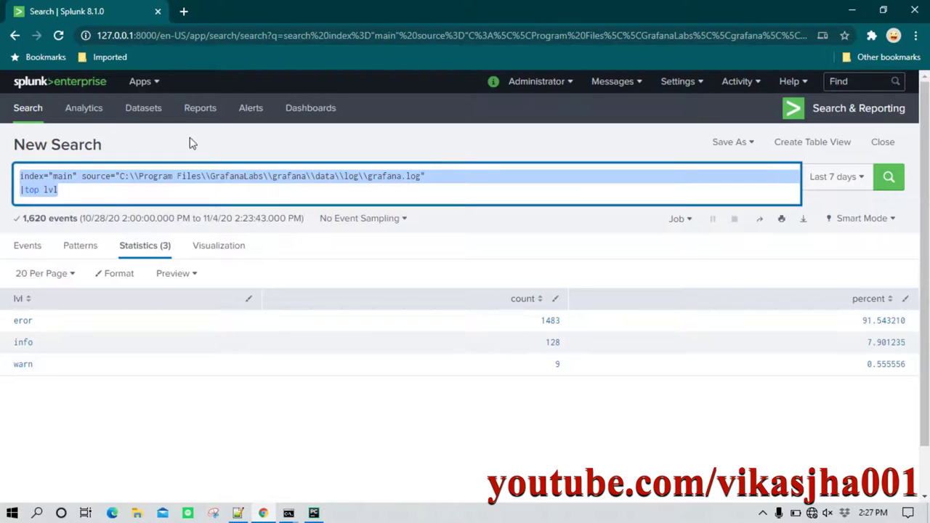
click(238, 513)
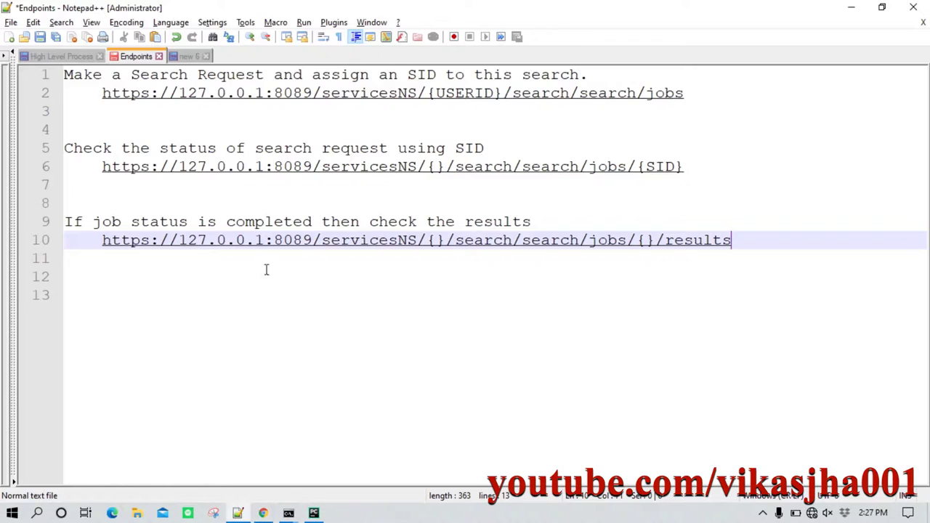
Copy the draft script's imports, credentials and search query lines from the new 6 document.
click(186, 56)
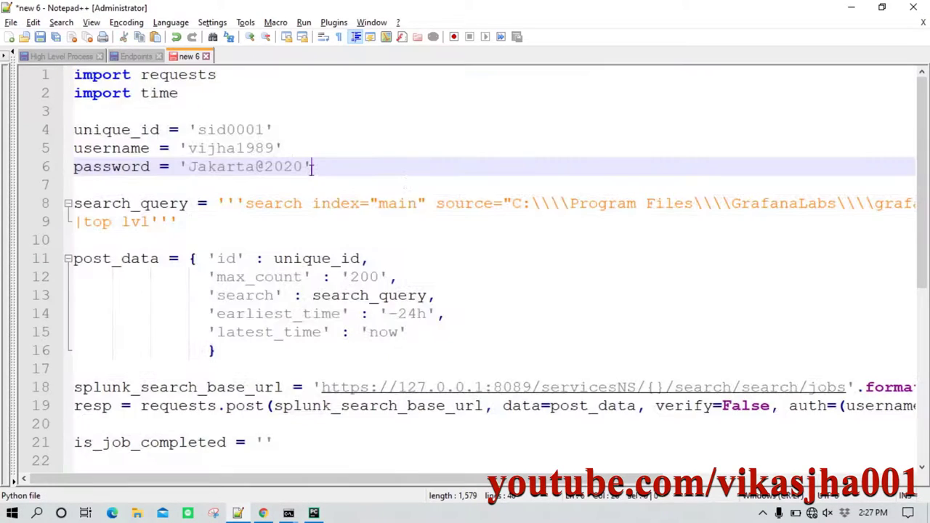
ctrl+scroll(383, 201, down, 1)
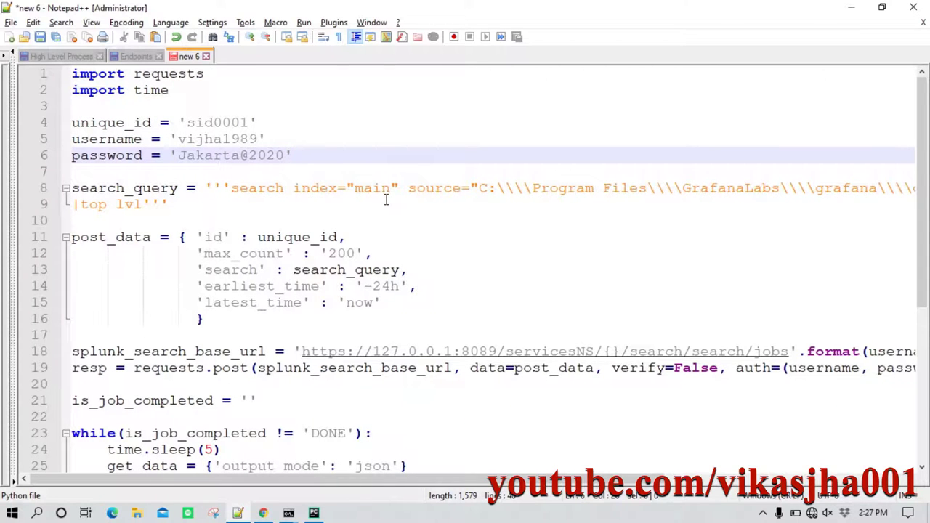
ctrl+scroll(386, 200, down, 1)
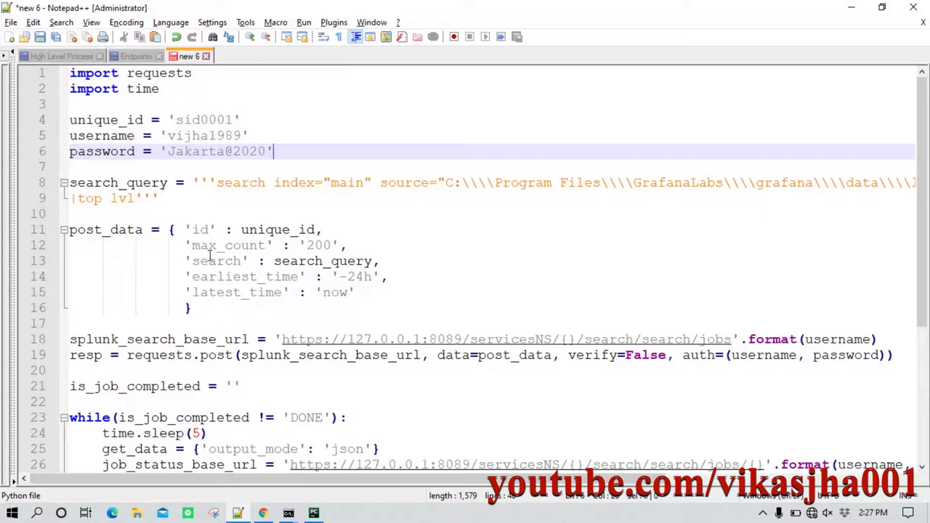
drag(169, 206, 34, 79)
key(ctrl+c)
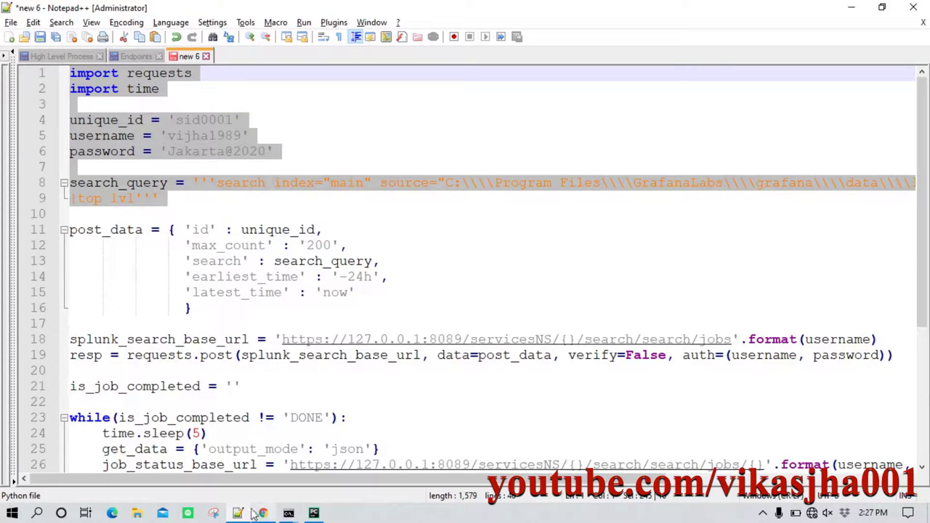
click(314, 513)
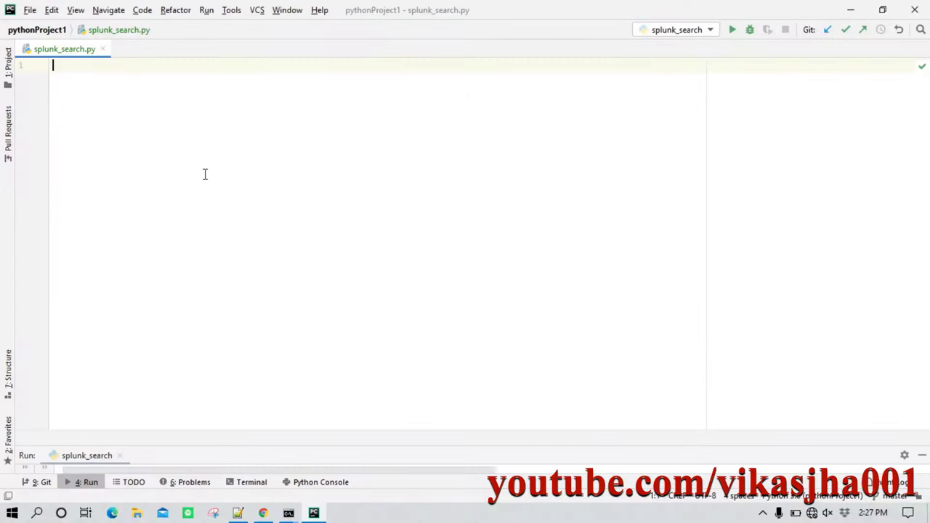
Paste the code into splunk_search.py and review the imports and the sid0001 search id.
key(ctrl+v)
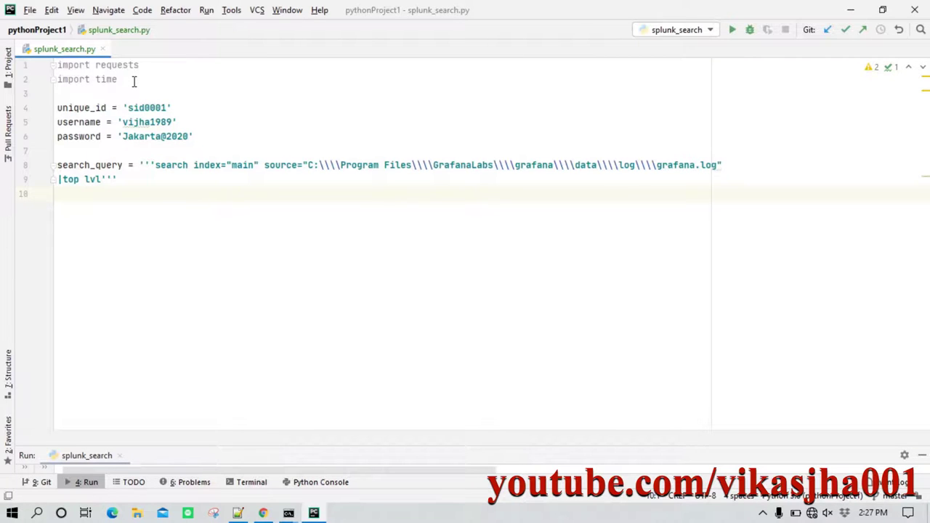
drag(134, 82, 56, 66)
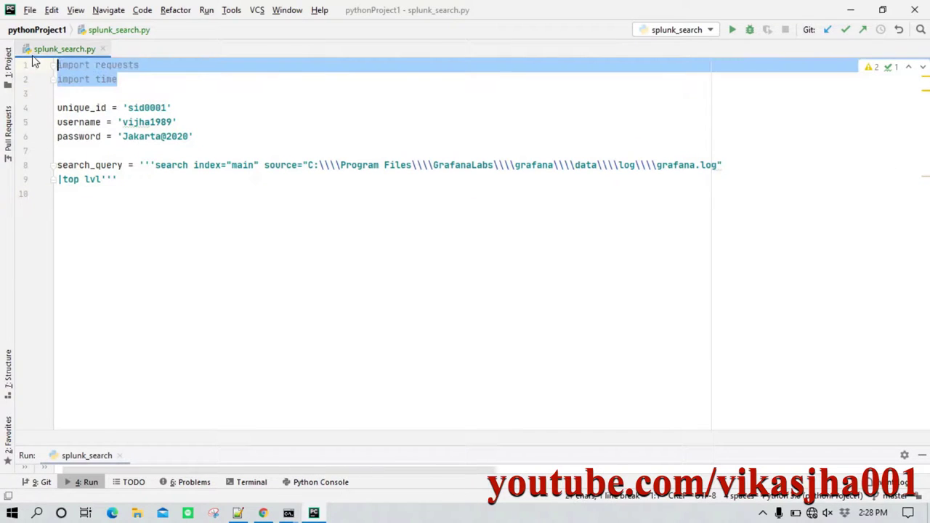
click(115, 79)
triple_click(151, 67)
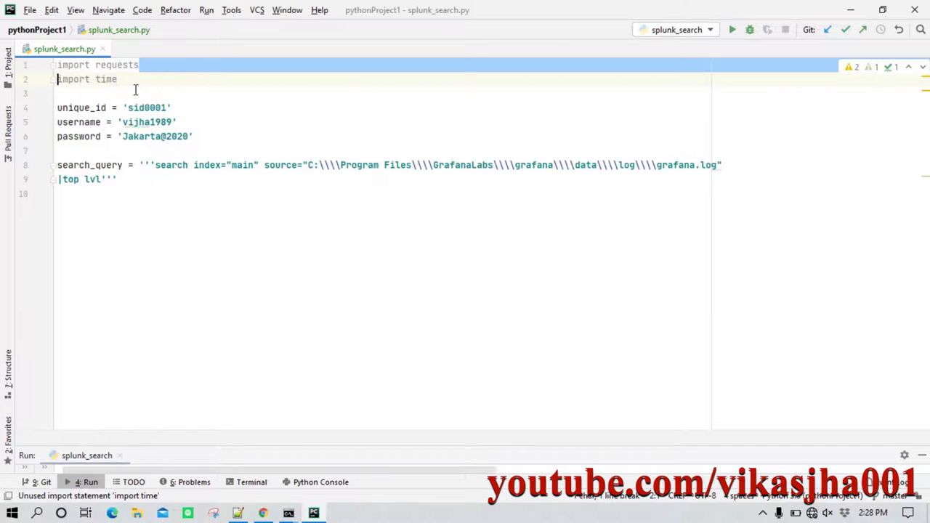
click(158, 90)
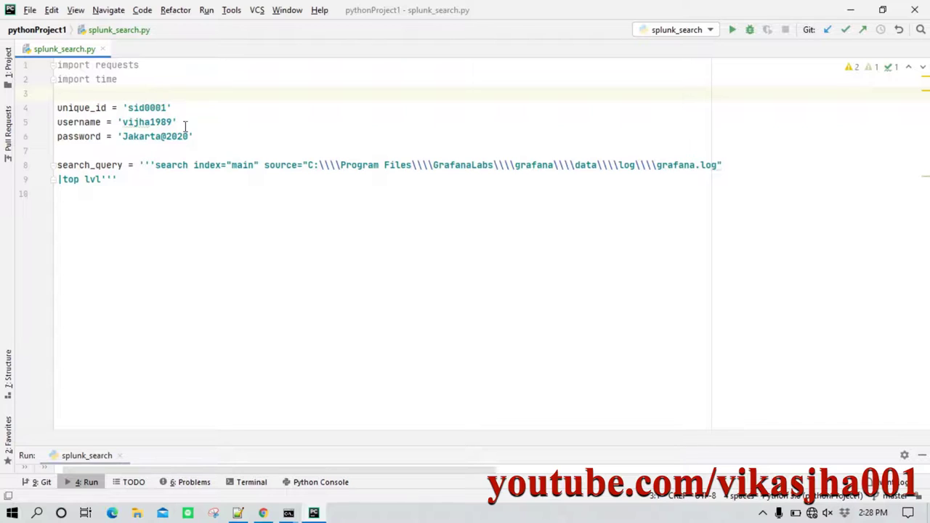
click(182, 108)
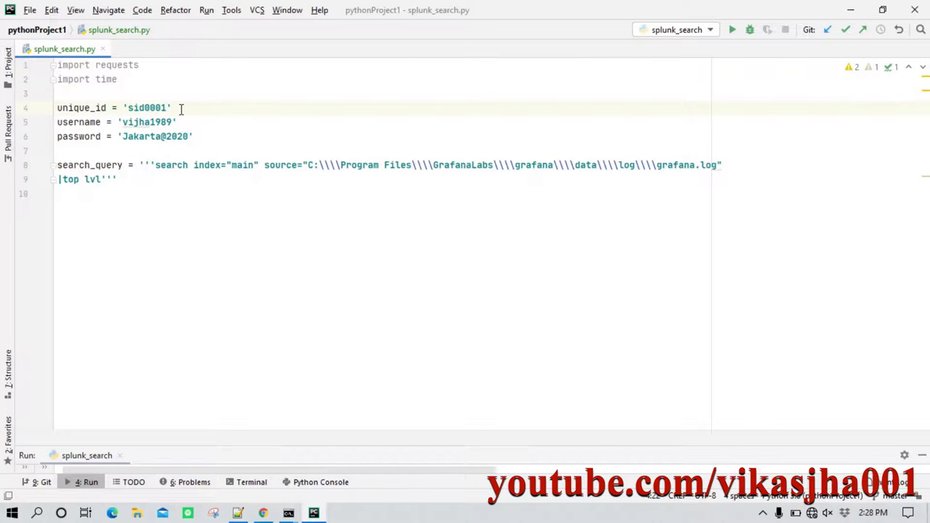
click(79, 107)
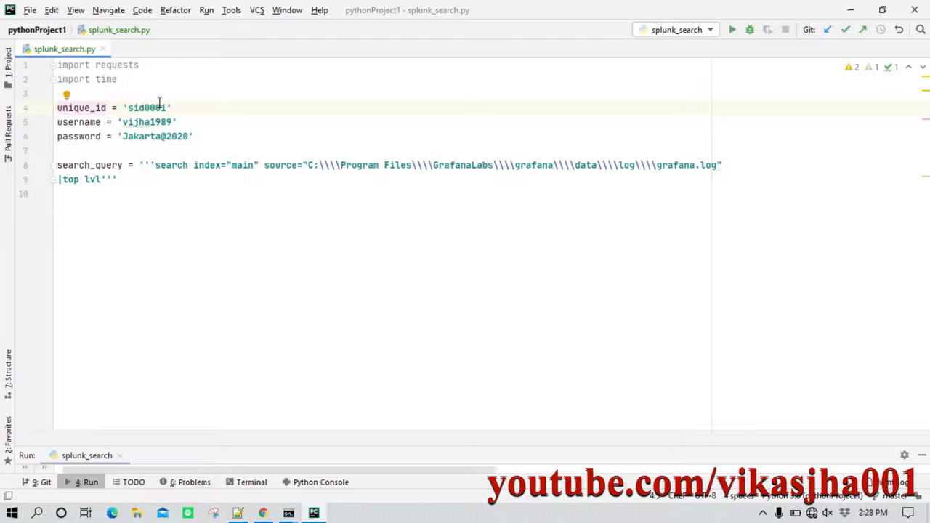
double_click(157, 107)
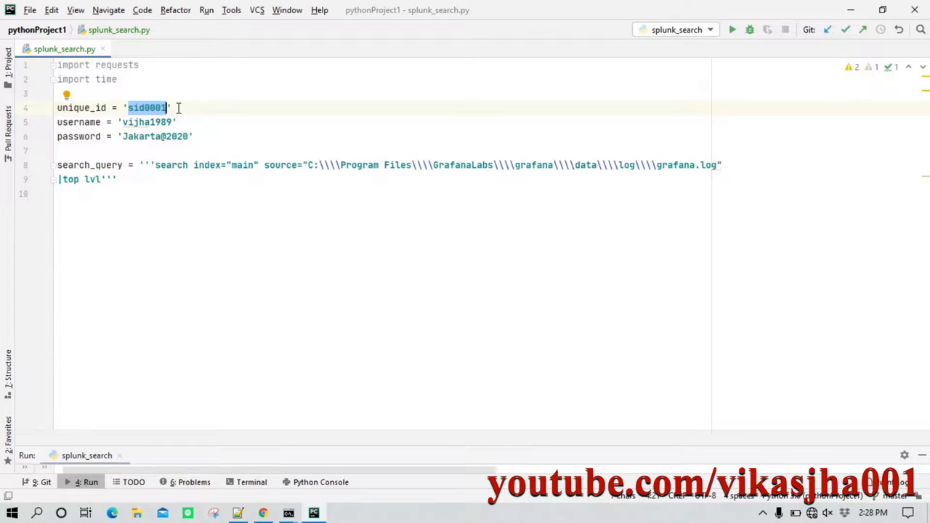
Review the username, password and top lvl search_query lines.
drag(75, 122, 107, 136)
click(109, 136)
drag(193, 137, 60, 125)
click(127, 138)
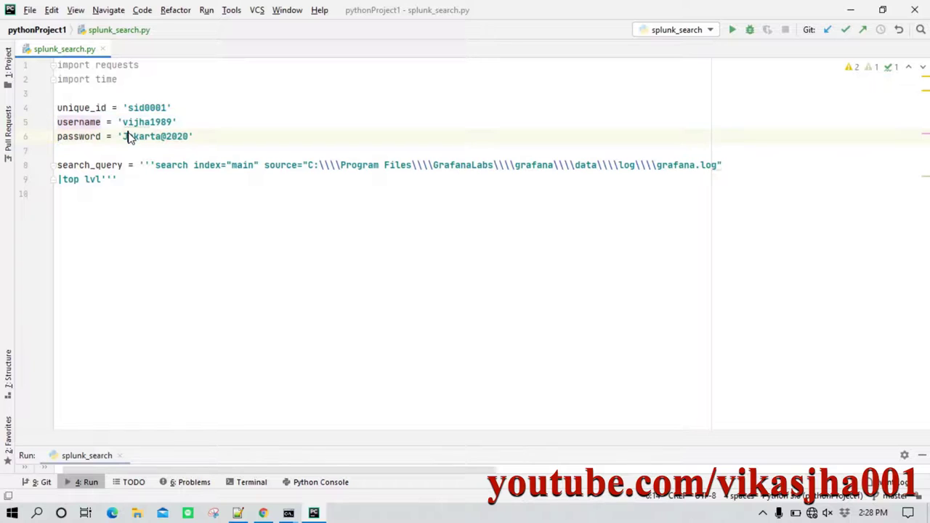
click(180, 113)
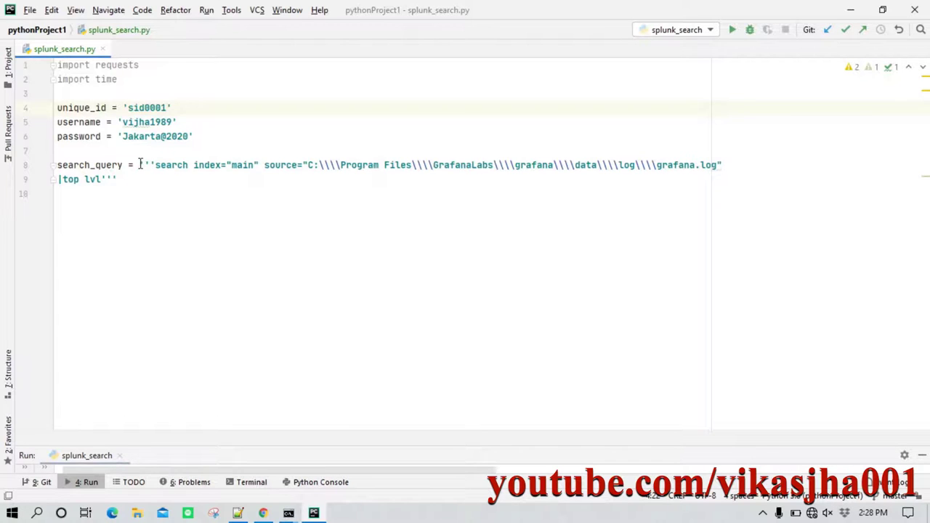
drag(140, 164, 166, 183)
click(153, 175)
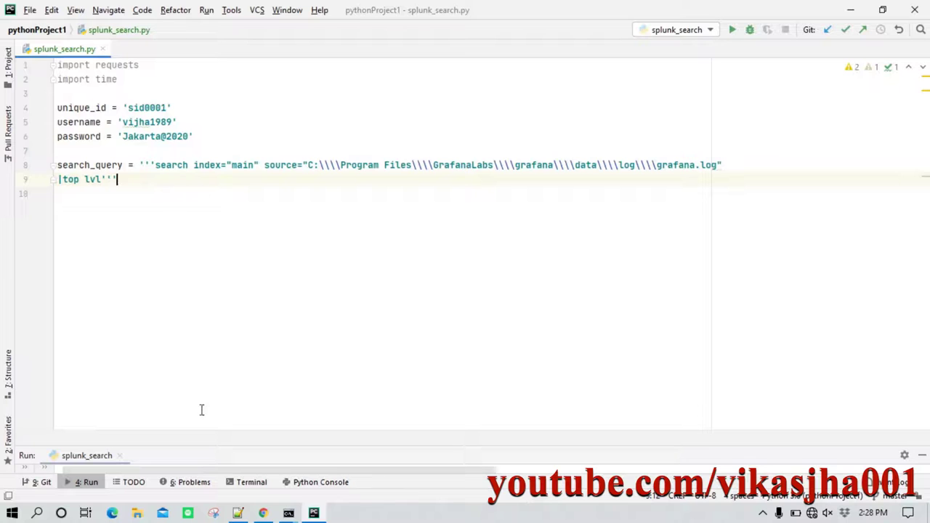
click(261, 515)
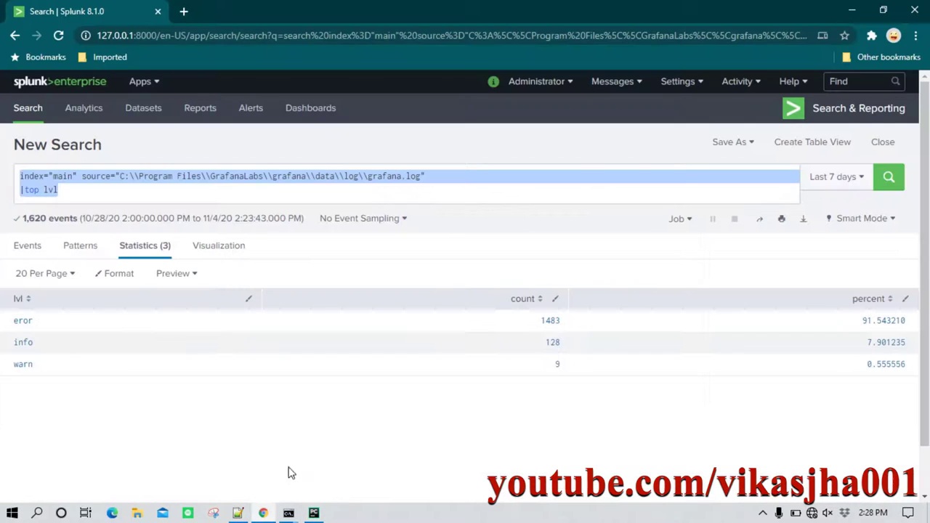
Prefix the Splunk query with 'search' and rerun it: eror 1483, info 128, warn 9.
click(121, 189)
drag(99, 193, 20, 176)
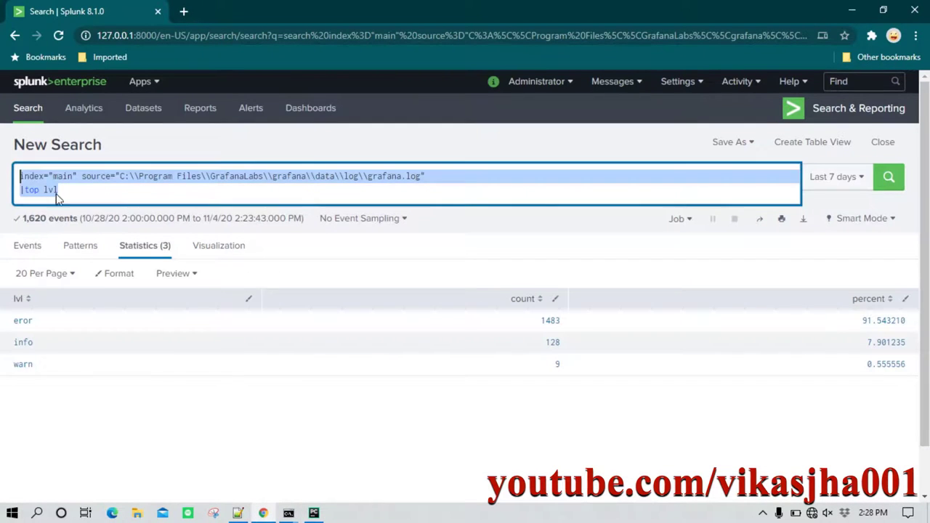
click(34, 176)
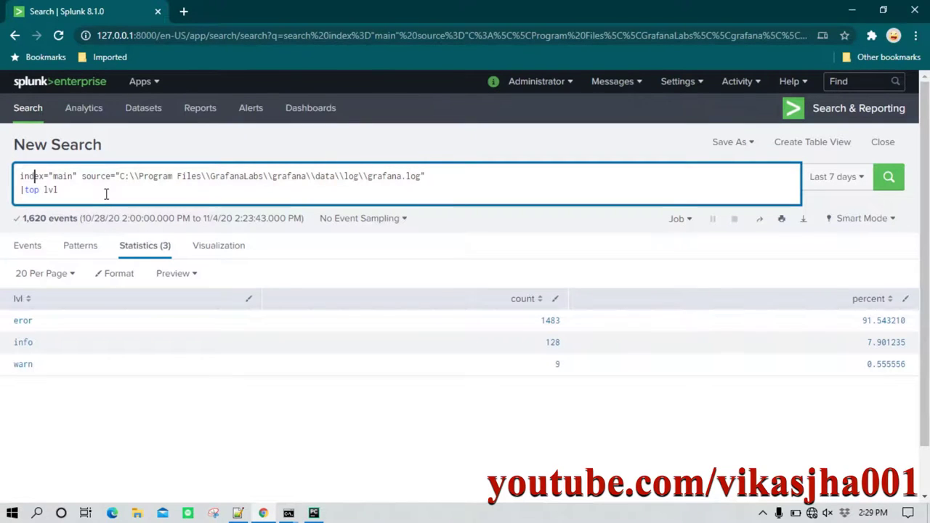
text(SEARC)
key(BackSpace)
key(BackSpace)
key(BackSpace)
key(BackSpace)
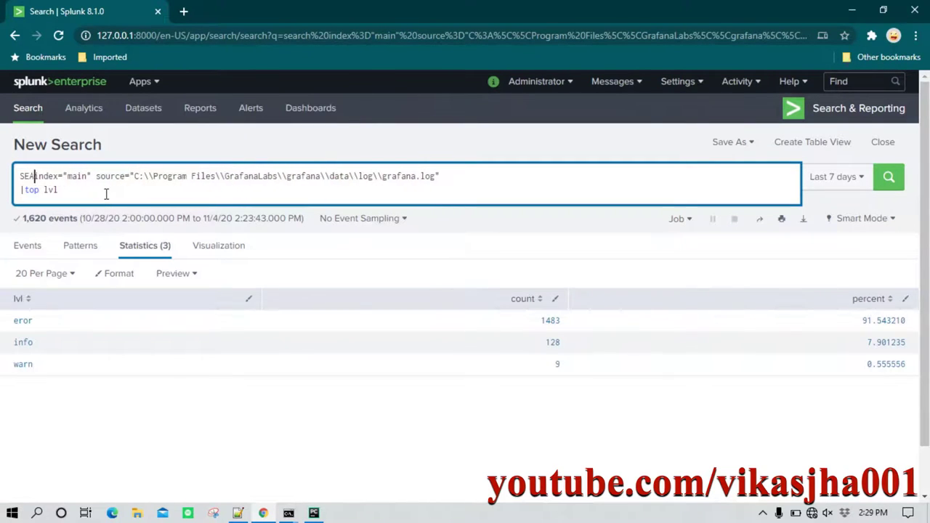
key(BackSpace)
text(search)
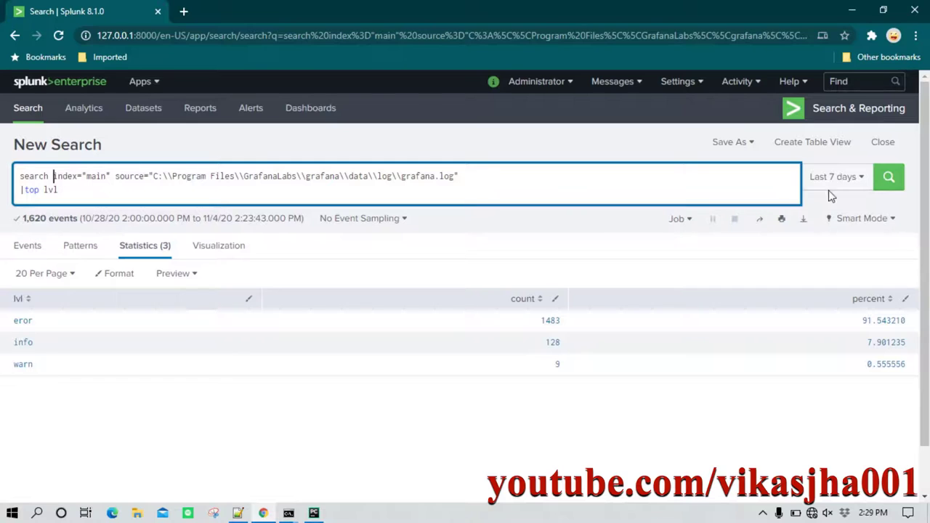
click(889, 177)
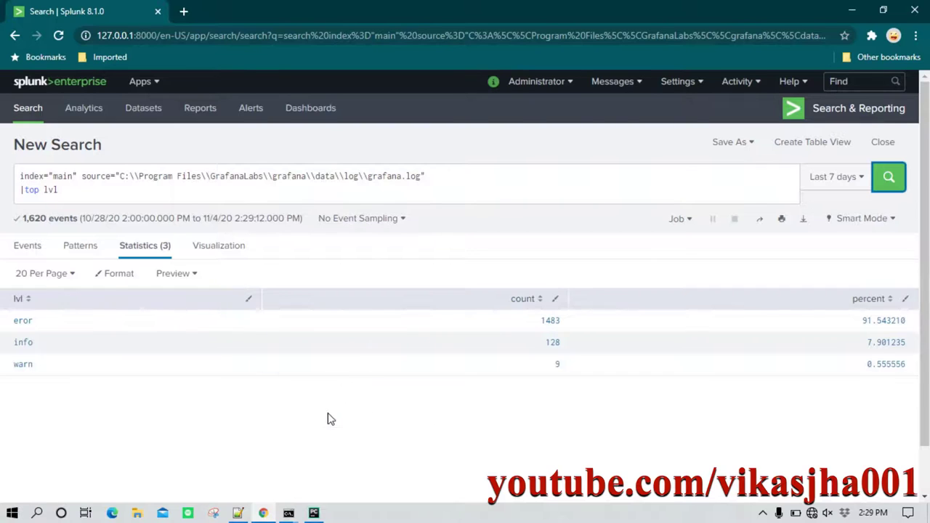
Back in PyCharm, review search_query from index to the end.
mouse_move(240, 514)
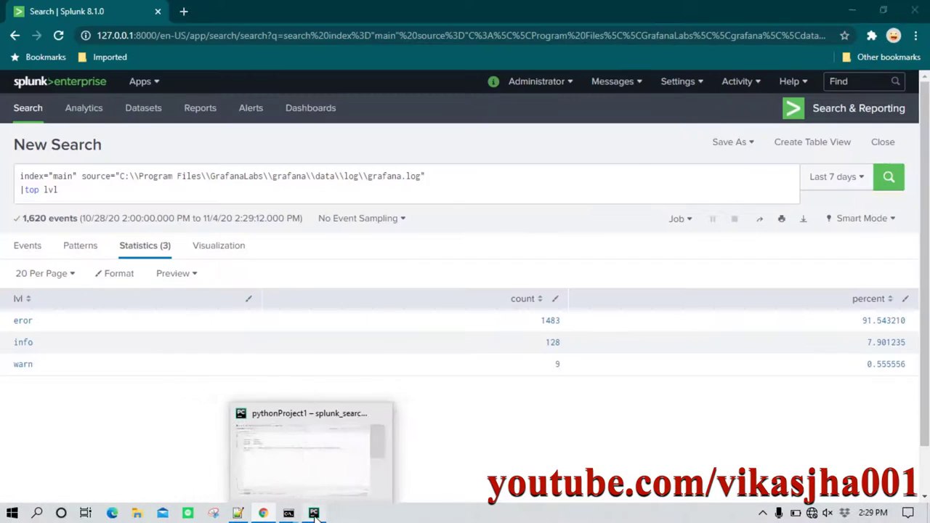
click(313, 513)
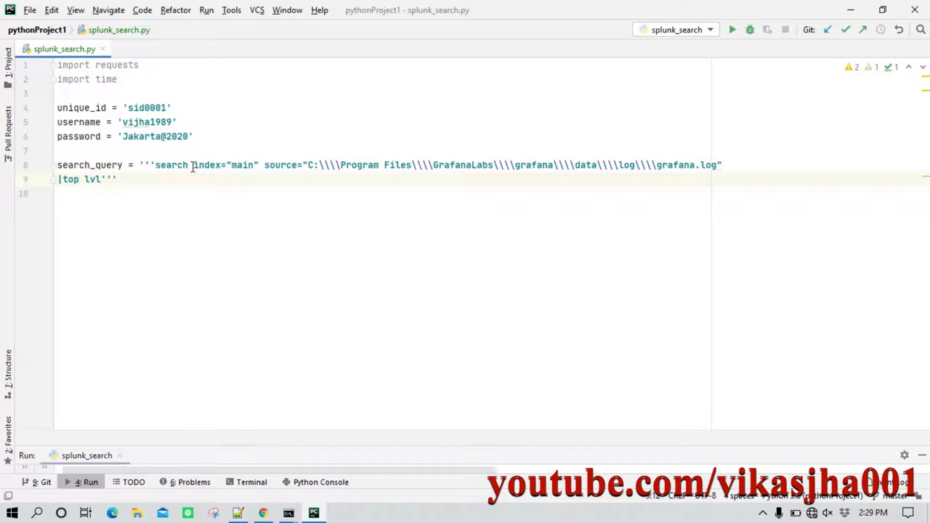
drag(193, 165, 141, 186)
click(240, 181)
Compare Splunk's double backslash before GrafanaLabs with the script's four backslashes after C:.
click(263, 513)
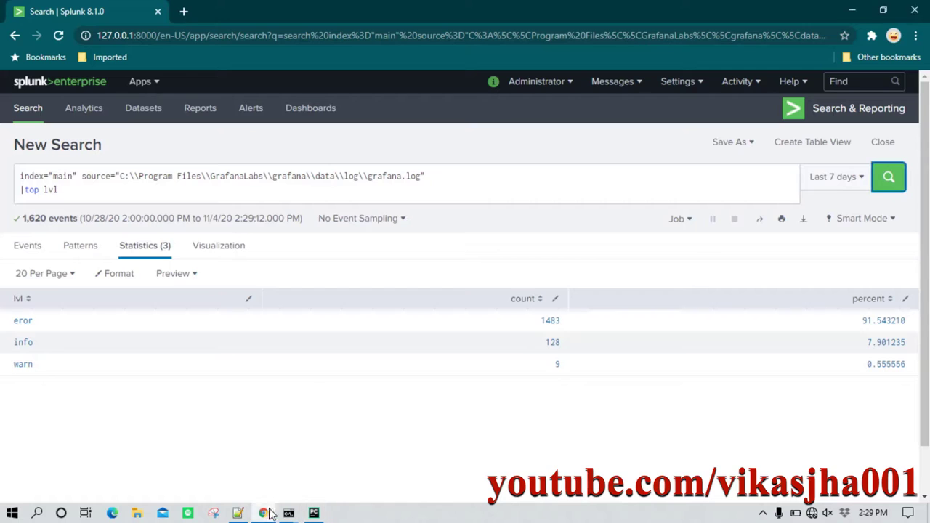
double_click(205, 176)
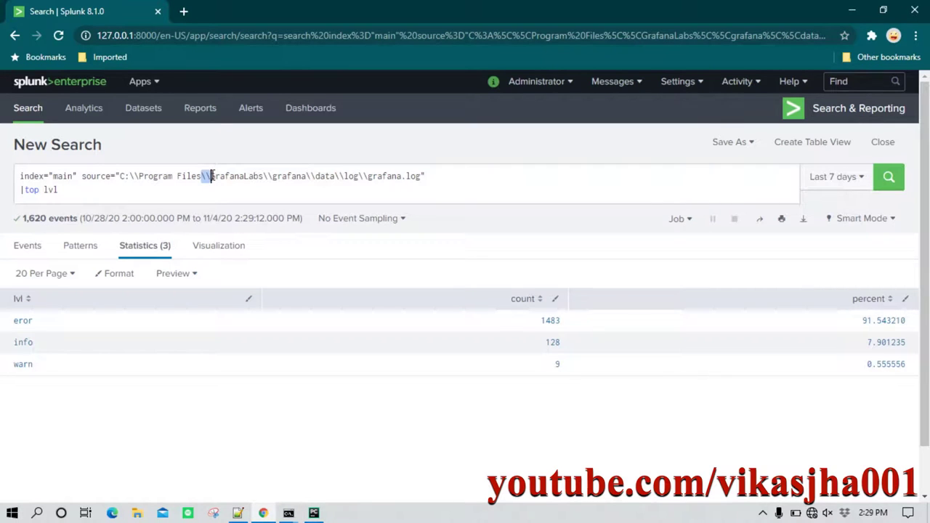
click(314, 513)
drag(319, 165, 341, 165)
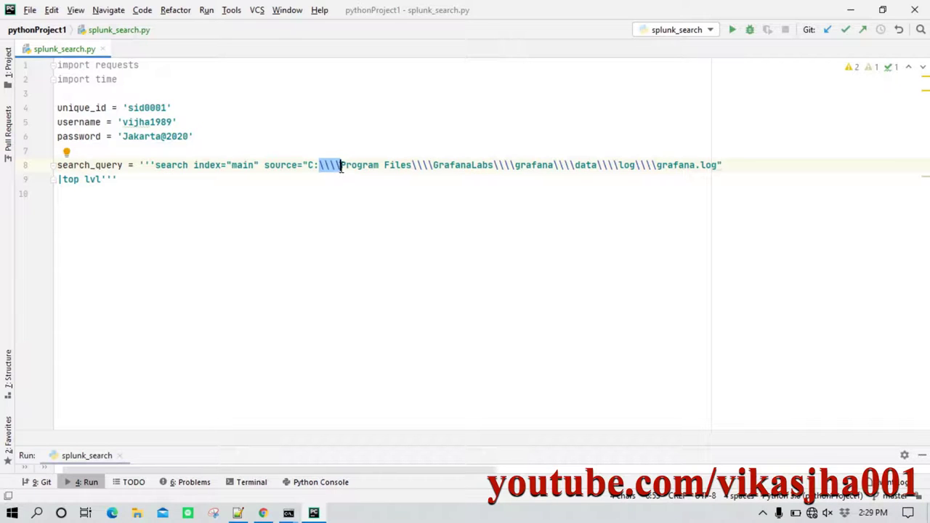
click(341, 166)
drag(319, 166, 351, 165)
Recheck the Splunk query and review the full search_query string in PyCharm.
click(263, 513)
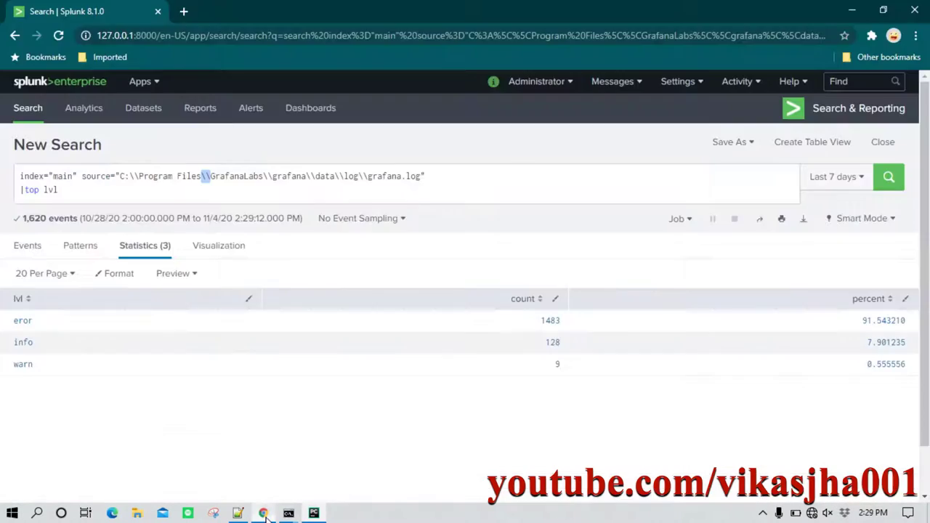
click(313, 513)
click(123, 175)
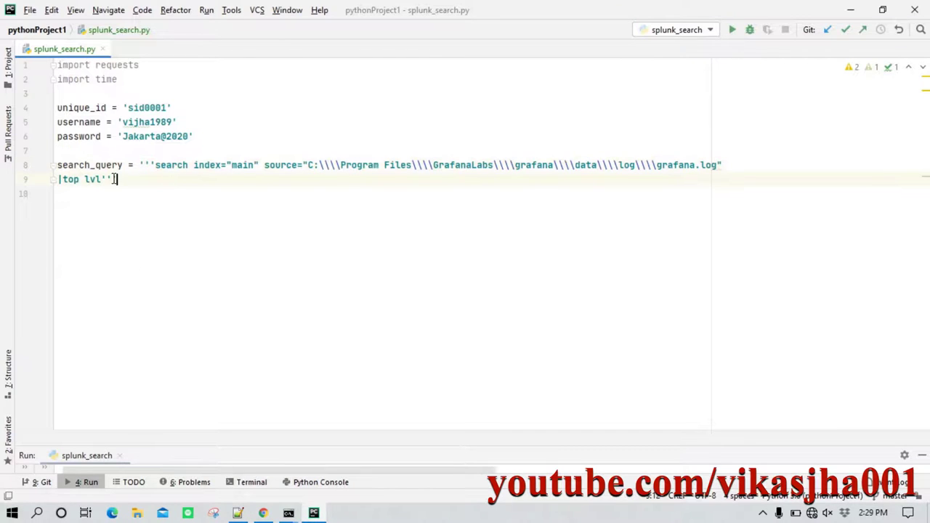
shift+click(139, 165)
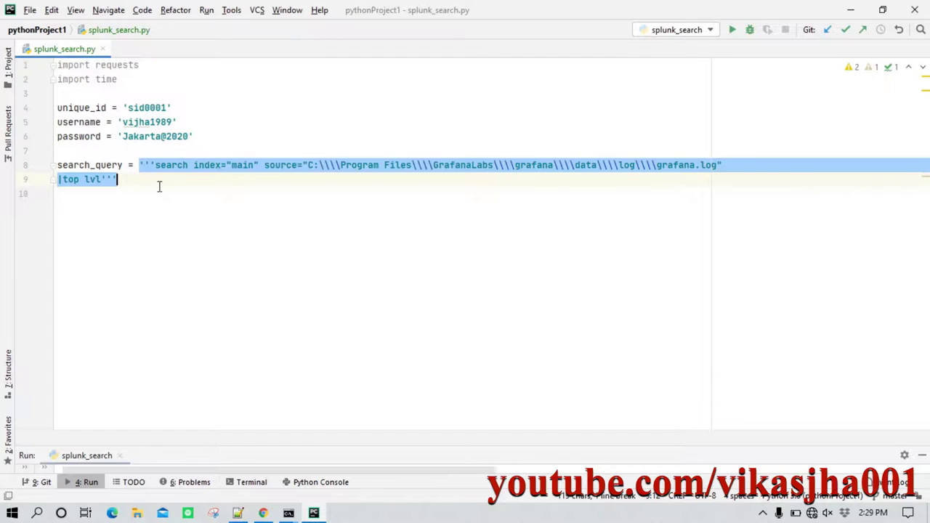
click(94, 167)
click(151, 182)
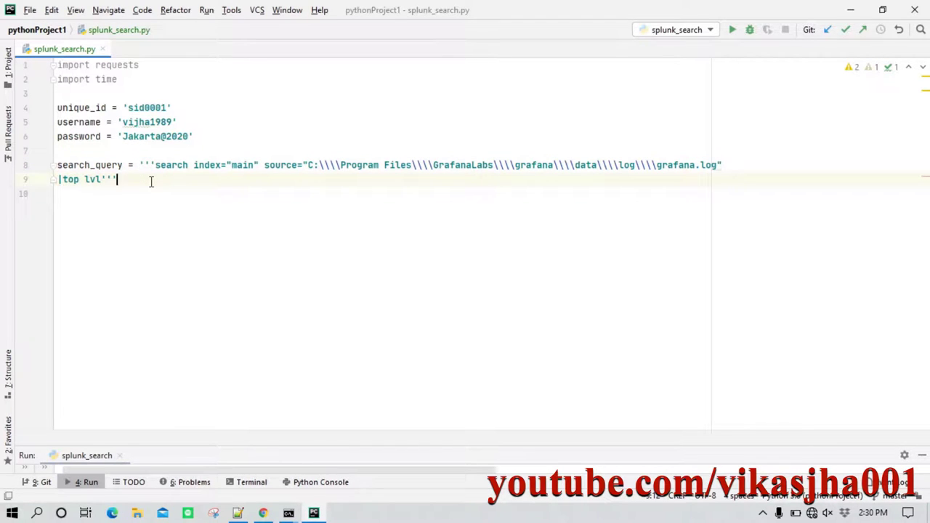
click(238, 513)
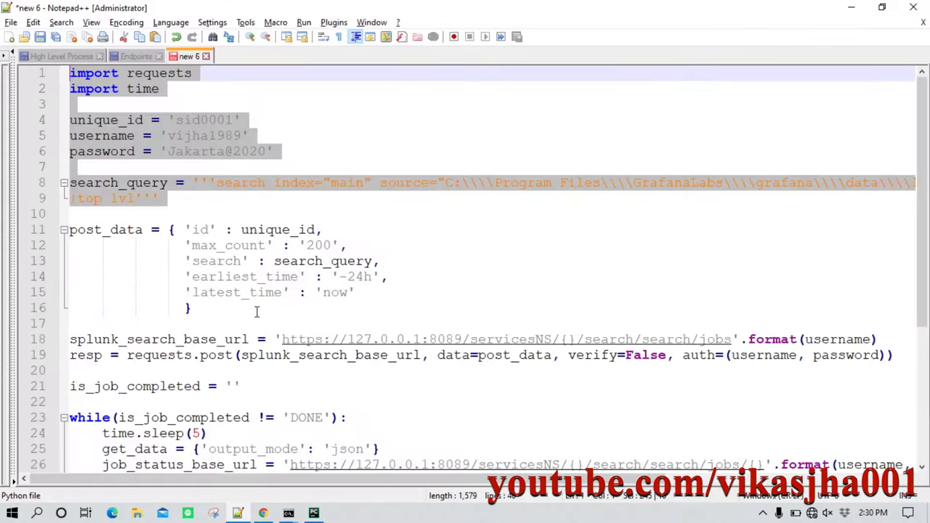
drag(198, 314, 65, 228)
key(ctrl+c)
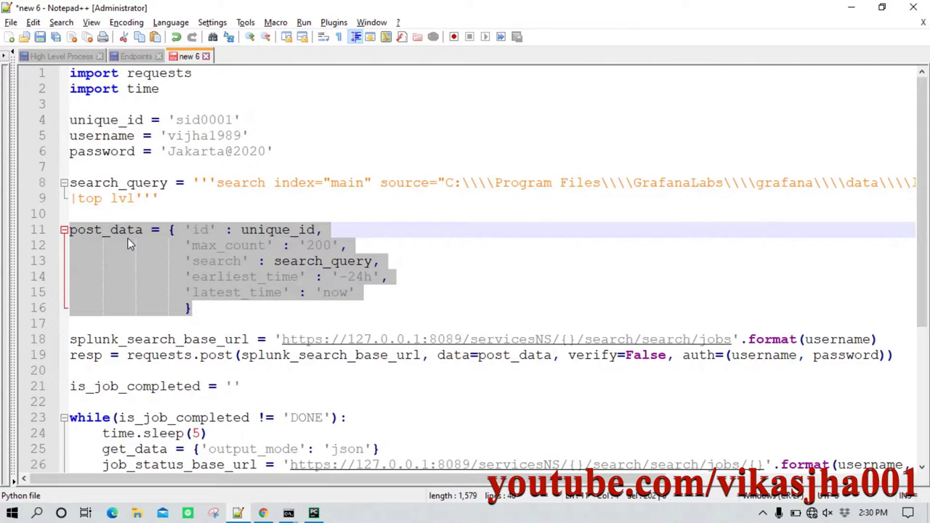
key(alt+Tab)
key(Return)
key(Return)
key(Return)
key(ctrl+v)
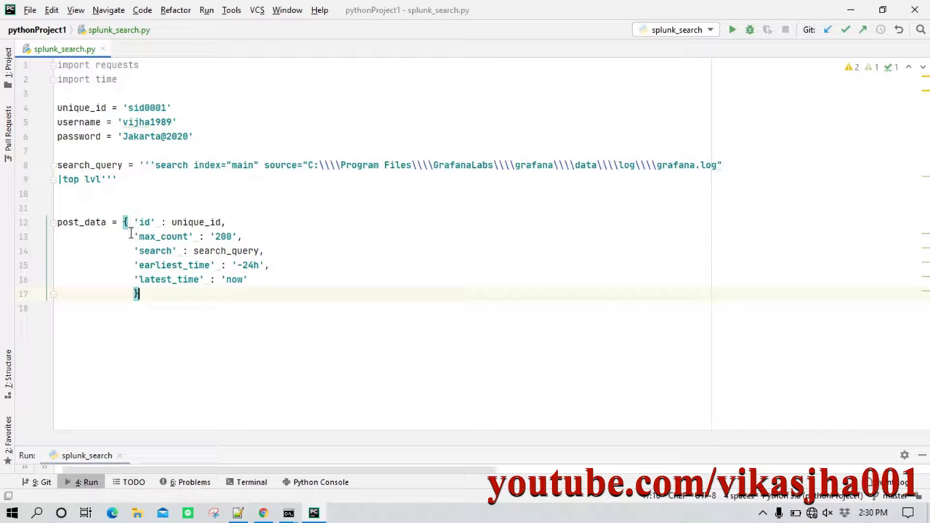
drag(167, 299, 123, 221)
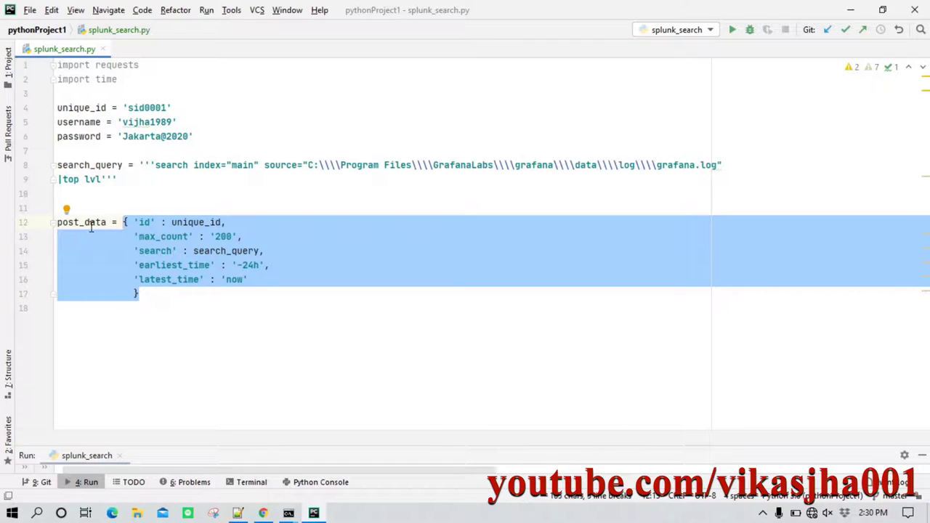
click(91, 226)
click(127, 223)
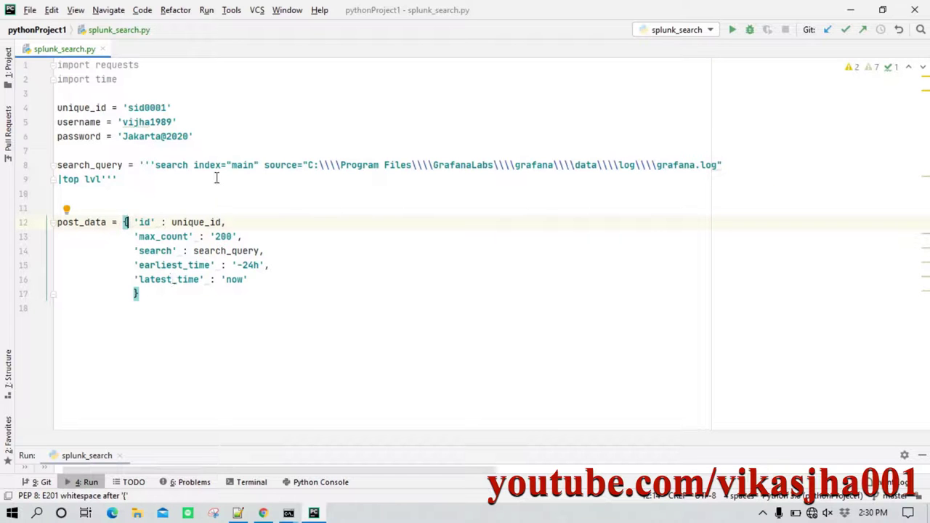
click(143, 164)
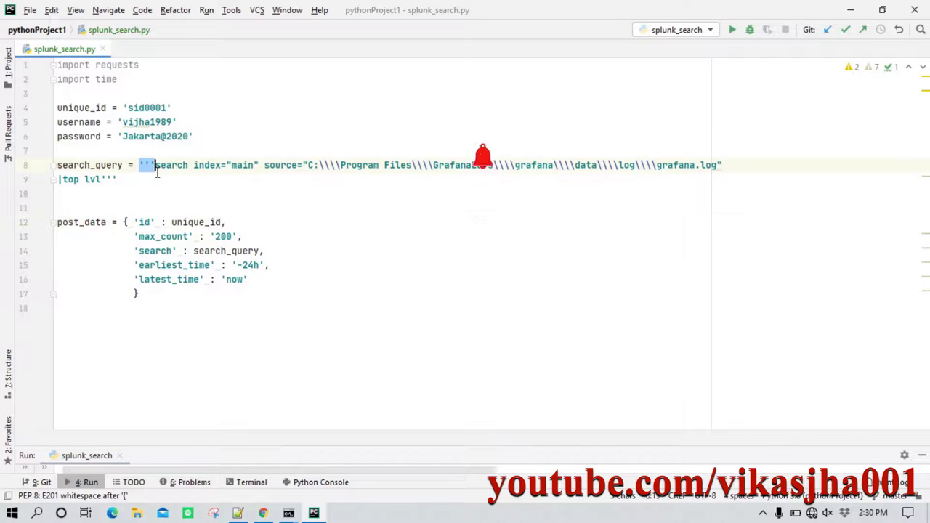
click(154, 222)
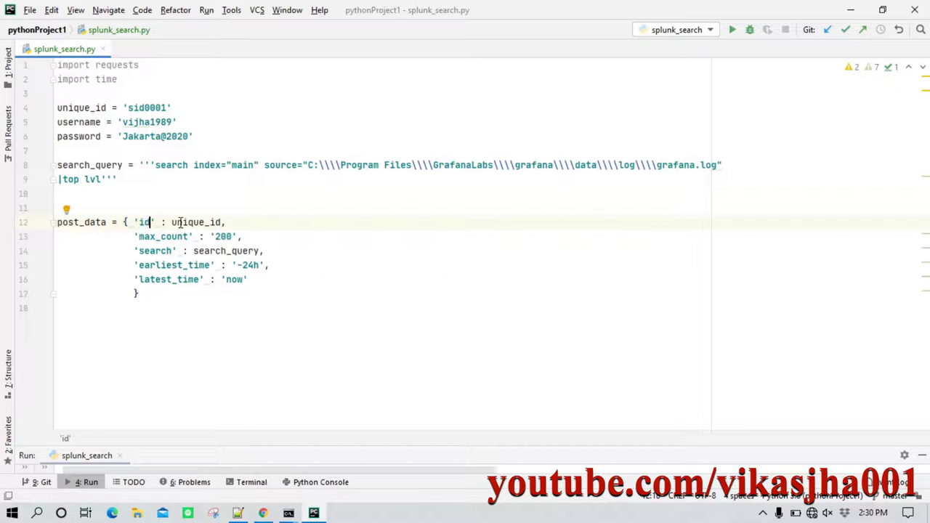
drag(171, 223, 222, 222)
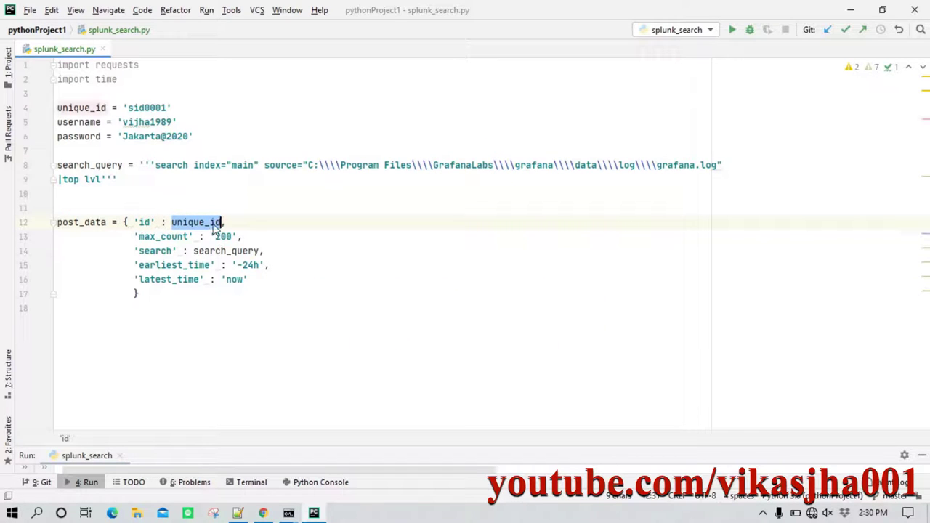
drag(123, 108, 172, 108)
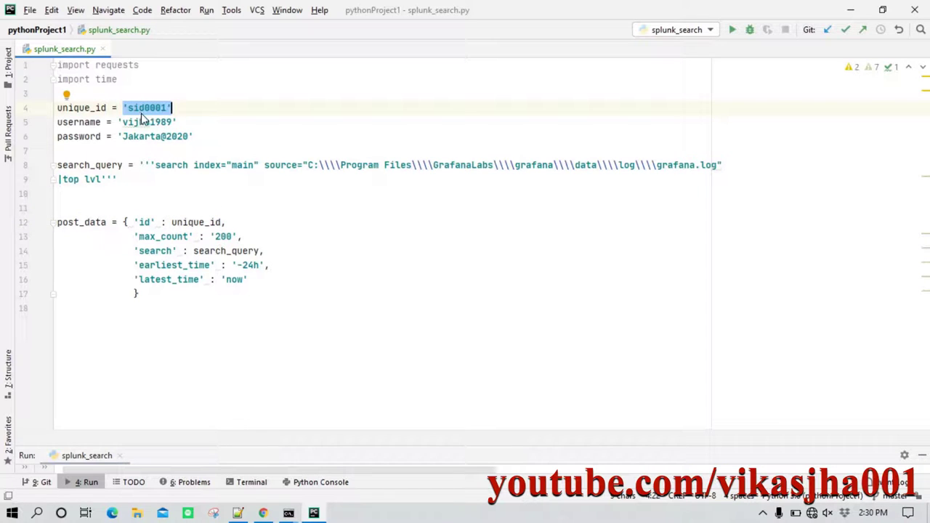
drag(156, 222, 138, 222)
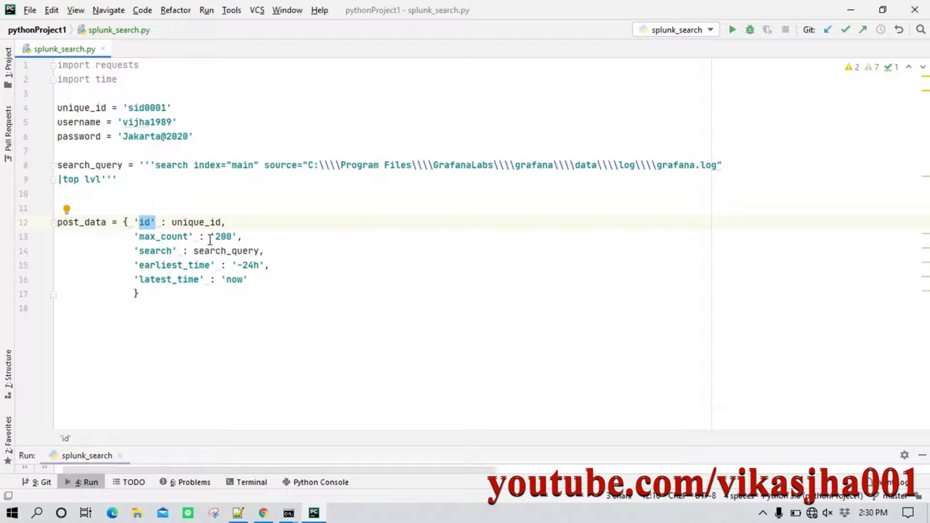
drag(210, 237, 237, 236)
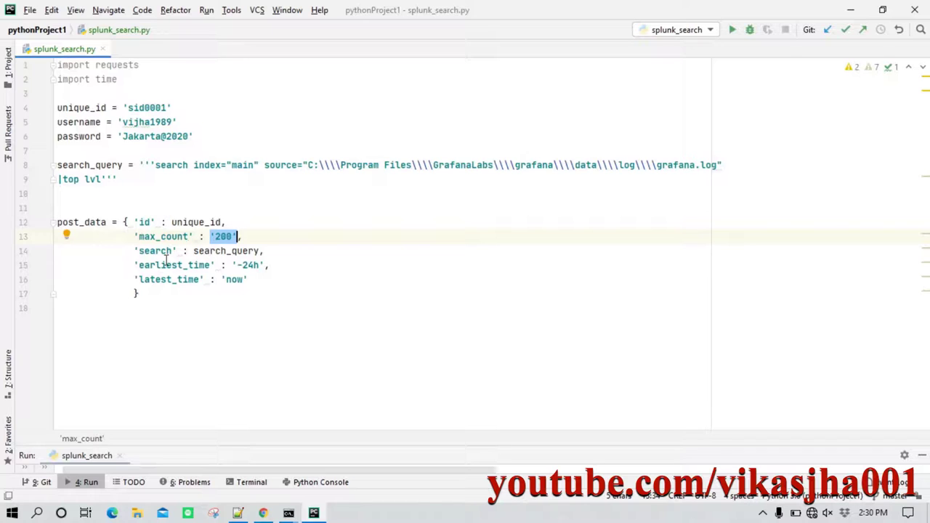
Glance at the Splunk results, then review the max_count entry in post_data.
mouse_move(186, 247)
click(233, 246)
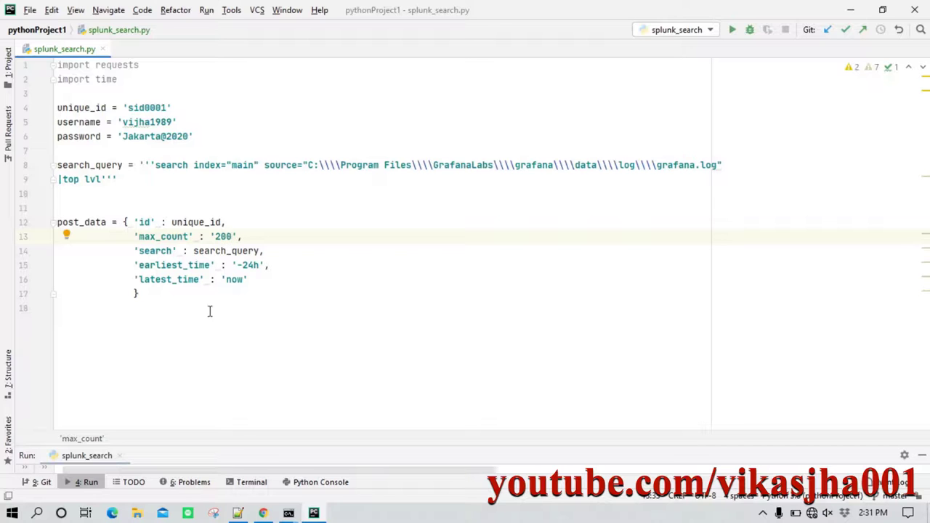
click(265, 513)
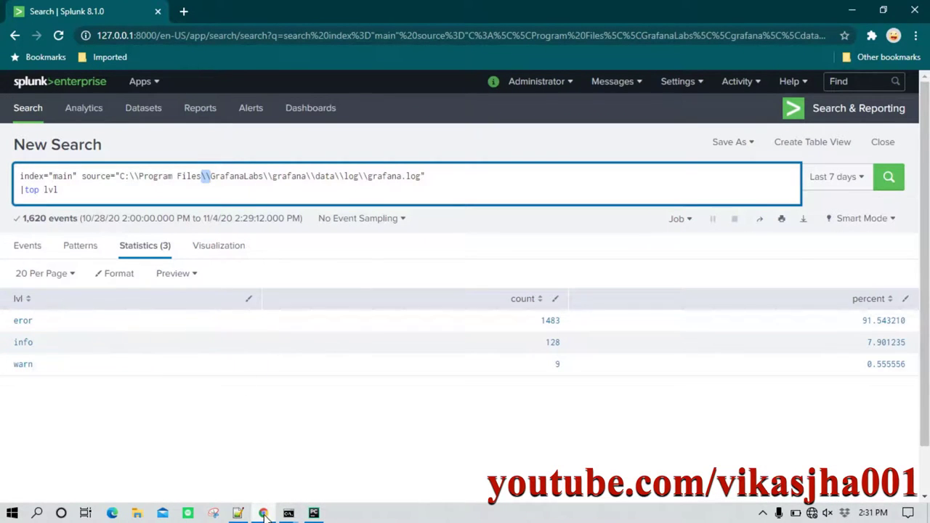
click(314, 513)
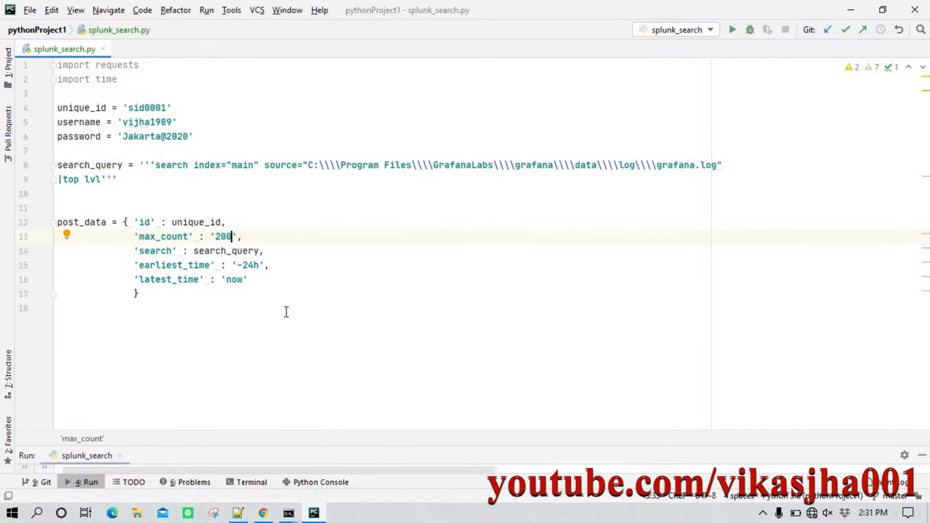
click(247, 239)
drag(247, 239, 131, 246)
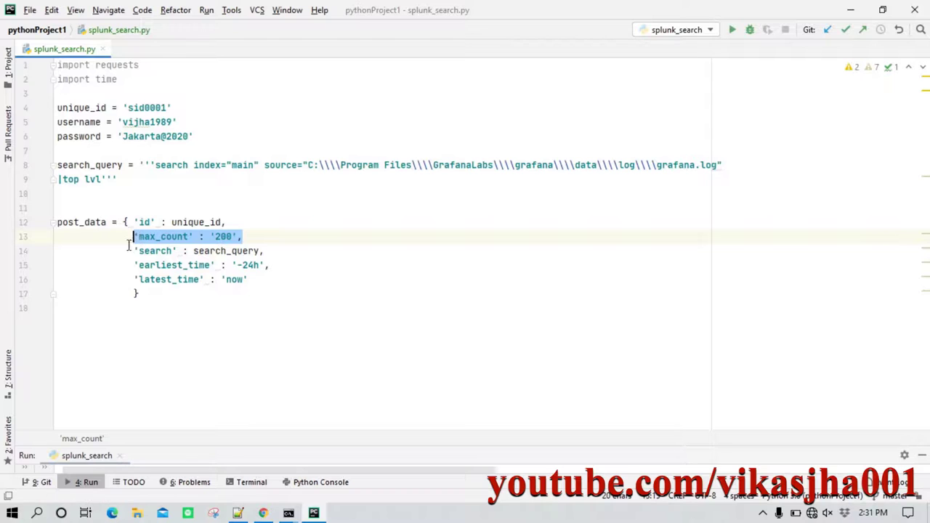
click(199, 237)
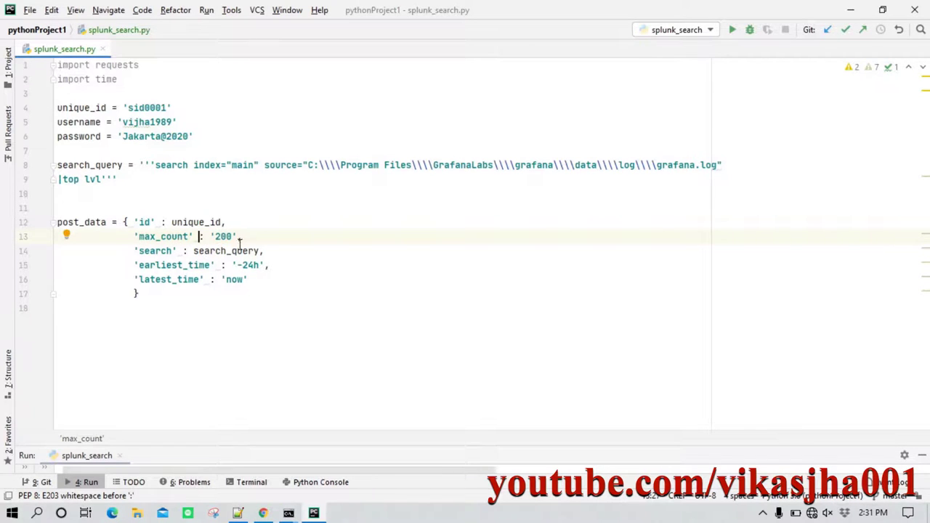
Review the 'search': search_query entry and the '-24h' to 'now' time window.
drag(177, 250, 133, 251)
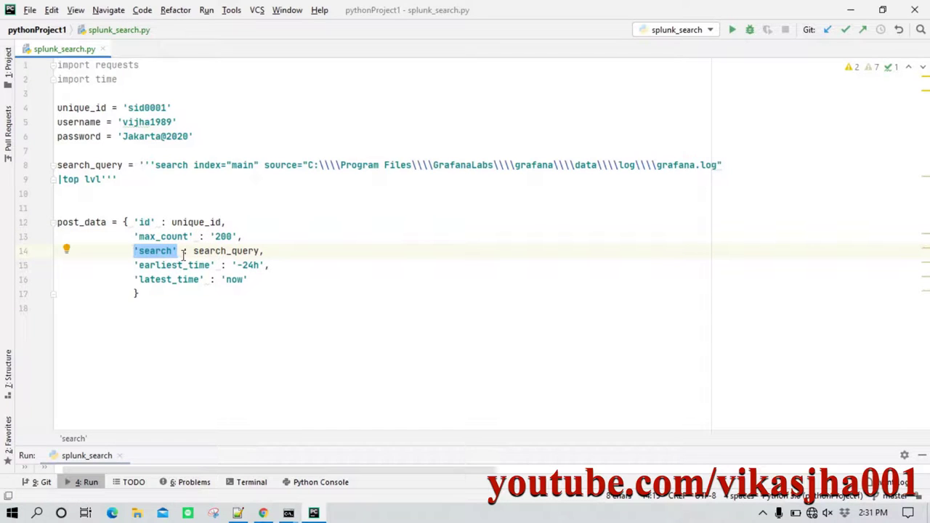
drag(193, 251, 259, 251)
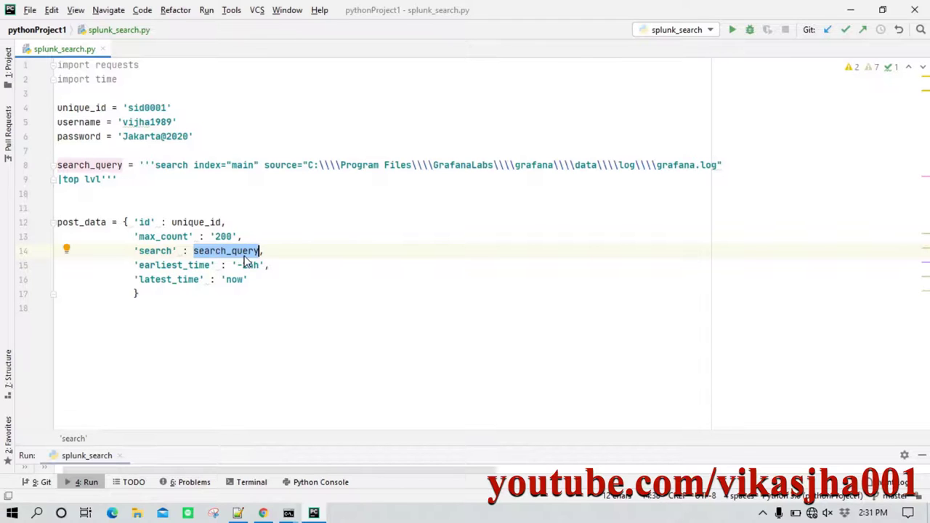
drag(136, 165, 117, 179)
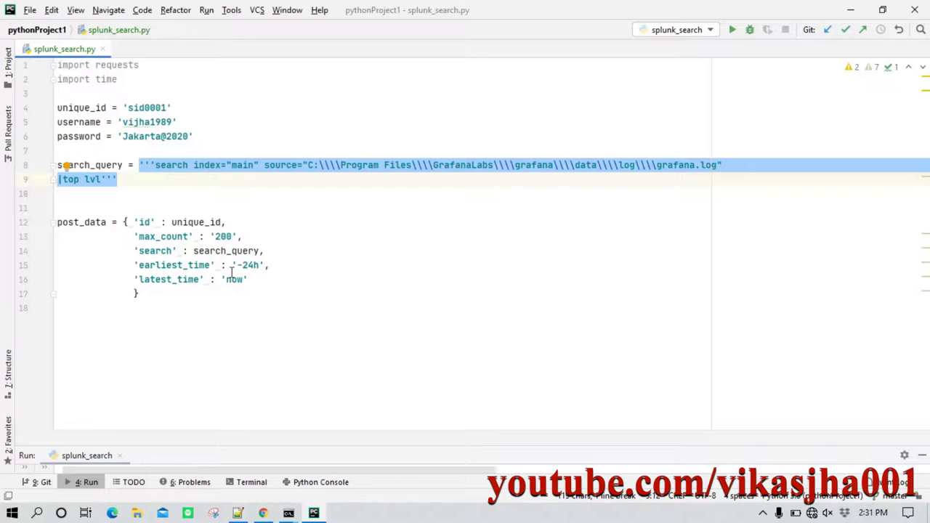
drag(248, 279, 133, 266)
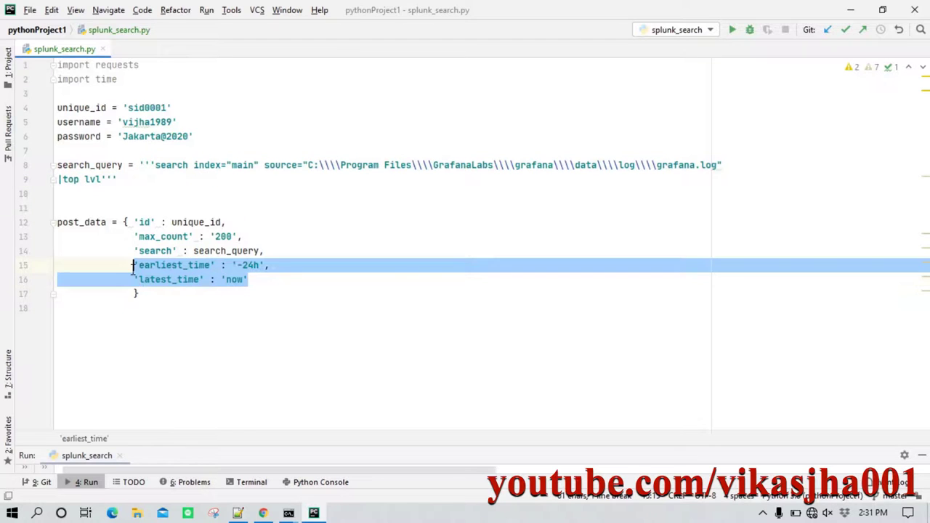
click(182, 279)
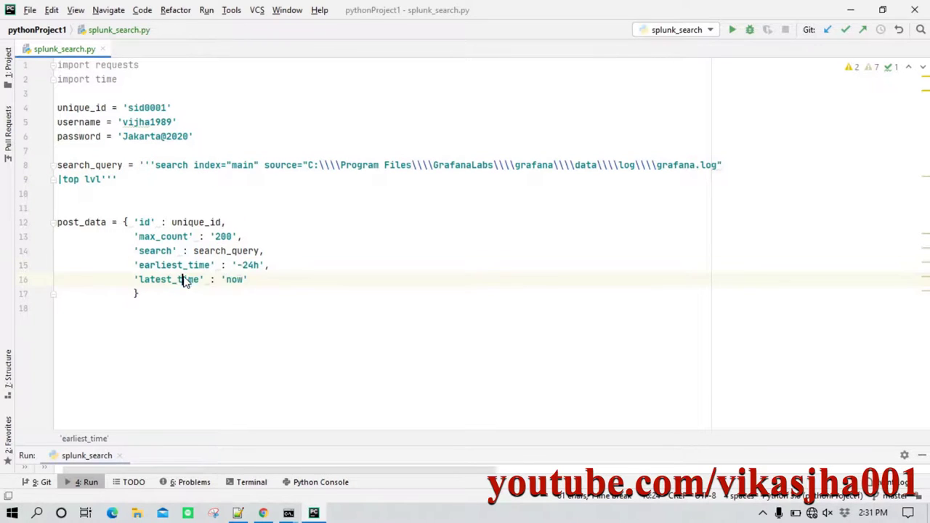
Look at Splunk's time-range presets and the Notepad++ draft of the script.
click(265, 514)
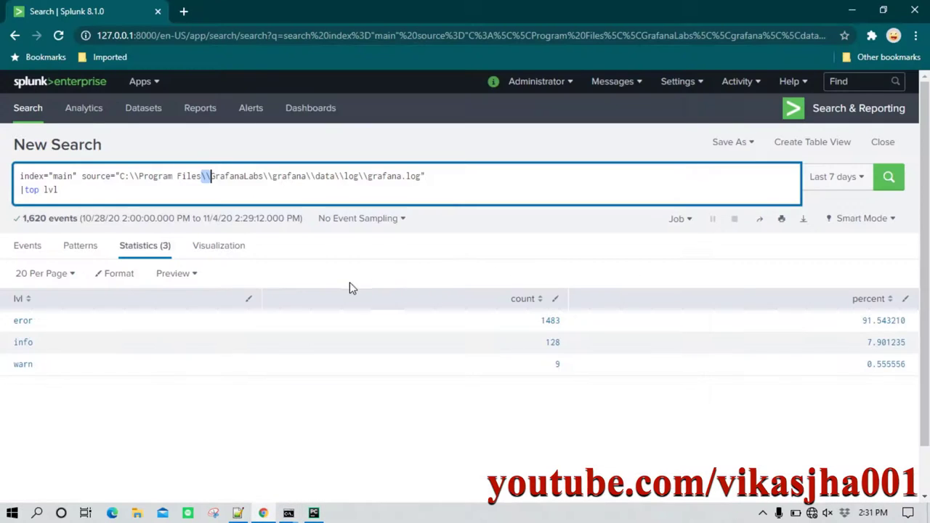
click(855, 181)
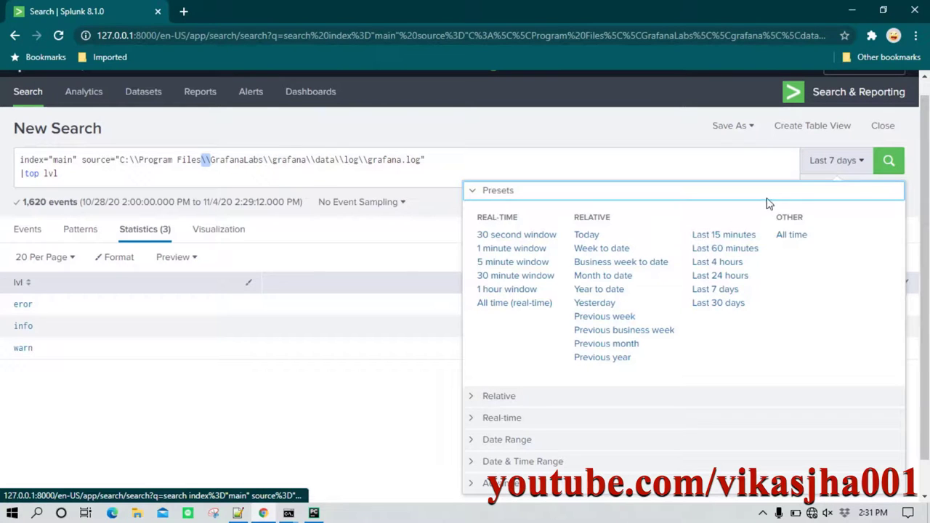
click(676, 138)
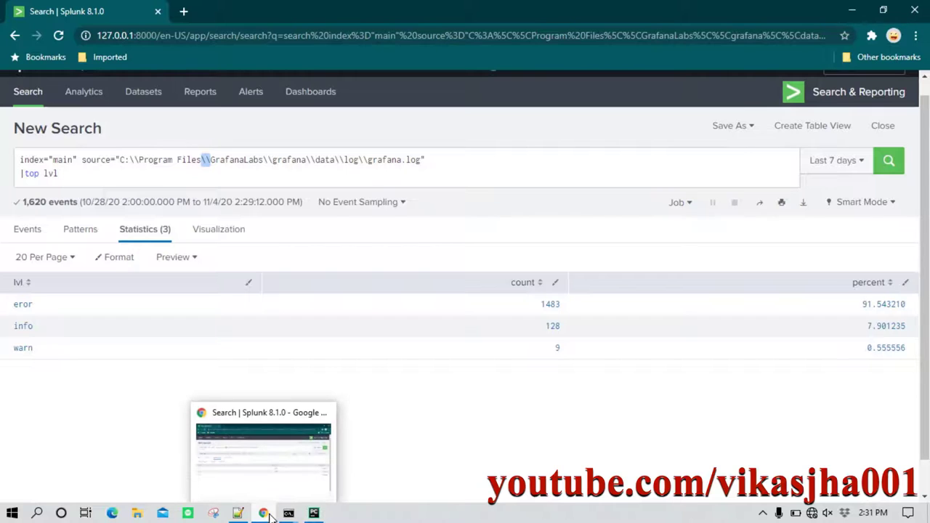
click(238, 515)
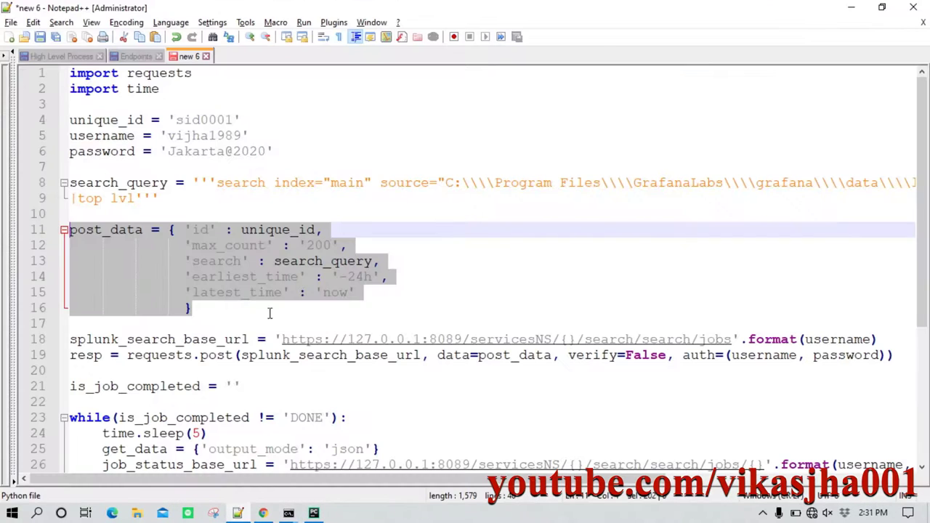
click(314, 513)
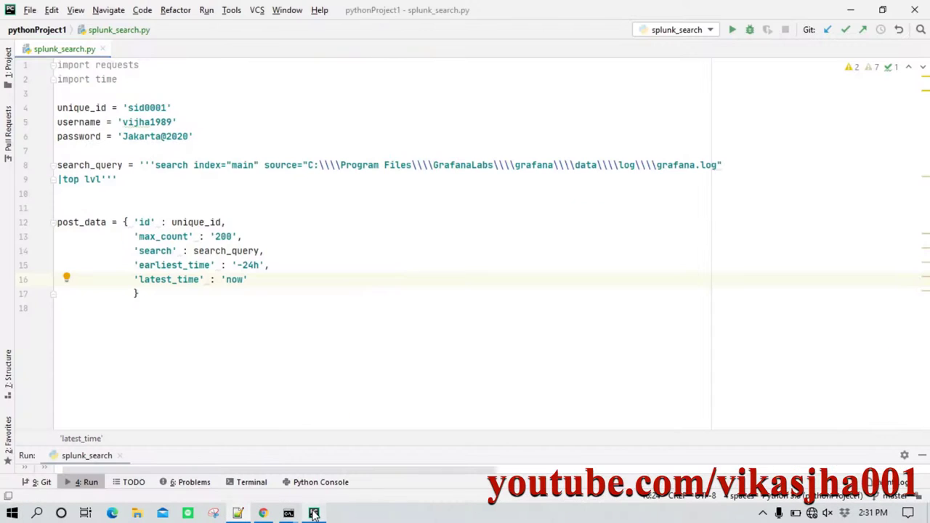
Review the earliest_time '-24h' and latest_time 'now' entries in post_data.
double_click(180, 266)
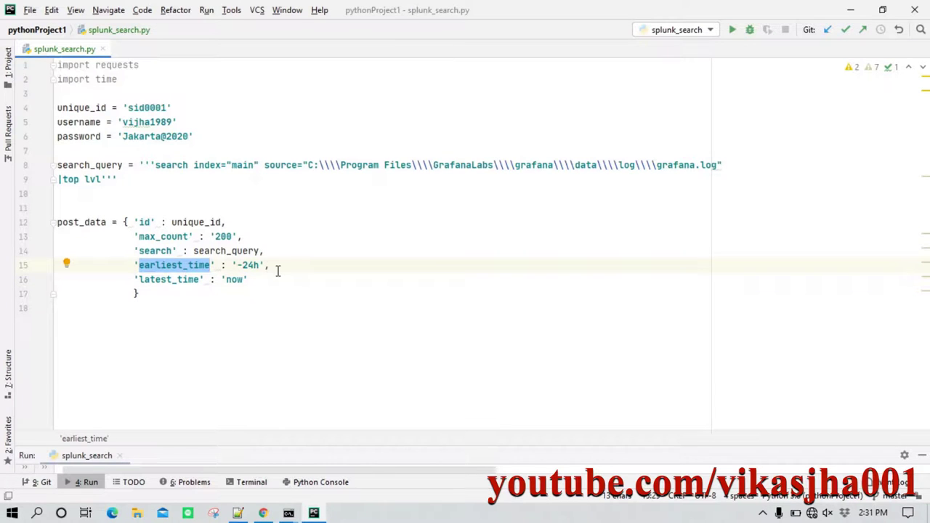
drag(265, 266, 233, 267)
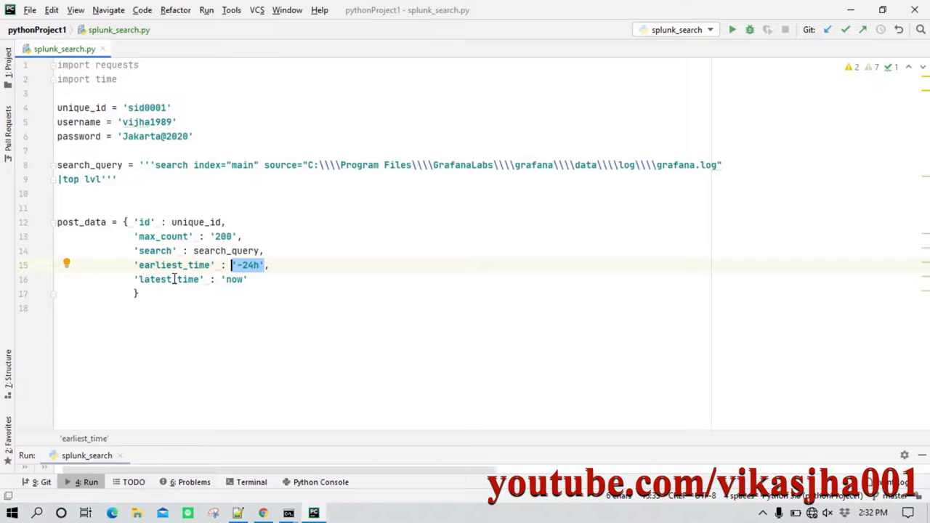
drag(217, 279, 238, 279)
click(247, 279)
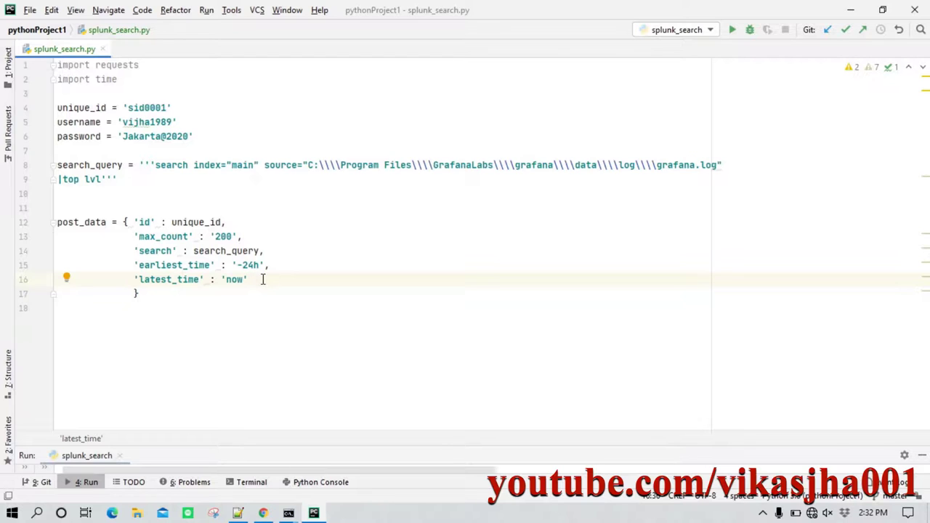
drag(249, 279, 133, 280)
click(165, 303)
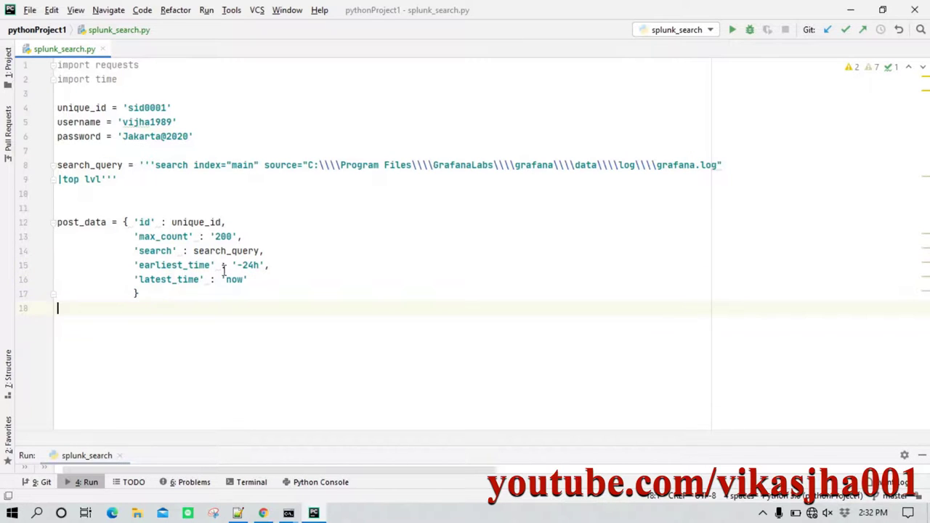
Set the Splunk search time range to Last 24 hours, returning 117 events.
click(263, 513)
click(836, 161)
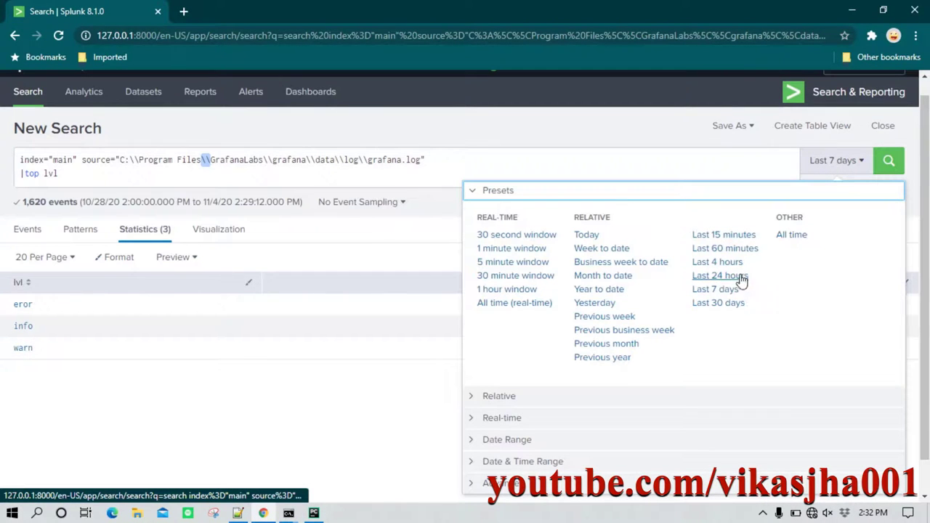
click(716, 289)
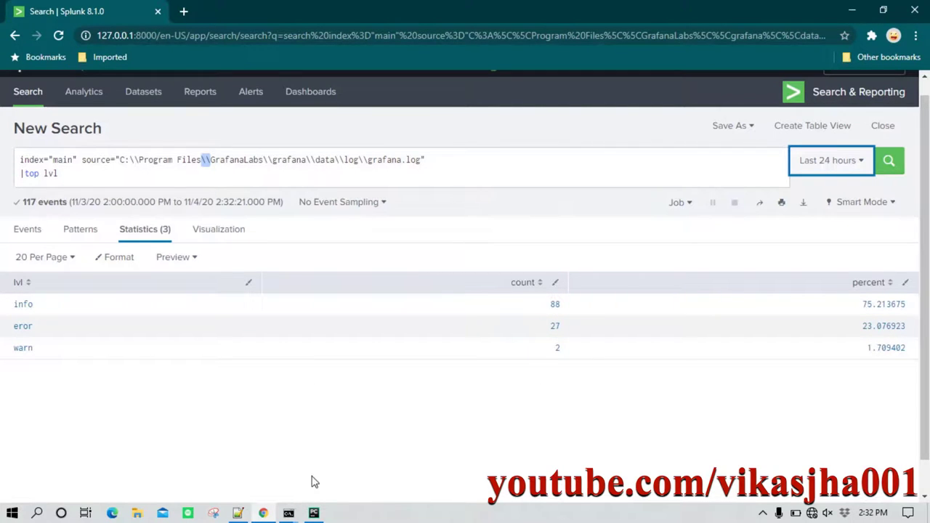
click(313, 514)
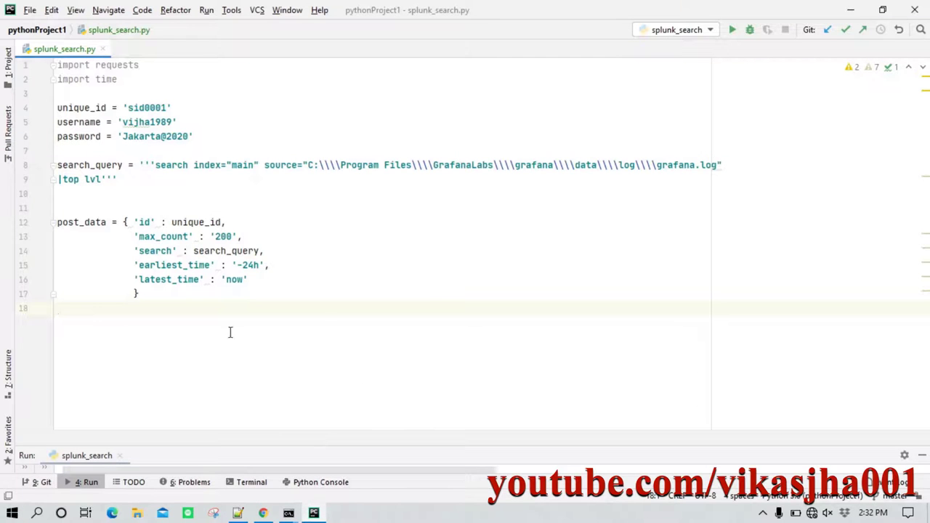
Copy the search URL and requests.post lines from the Notepad++ draft.
key(Return)
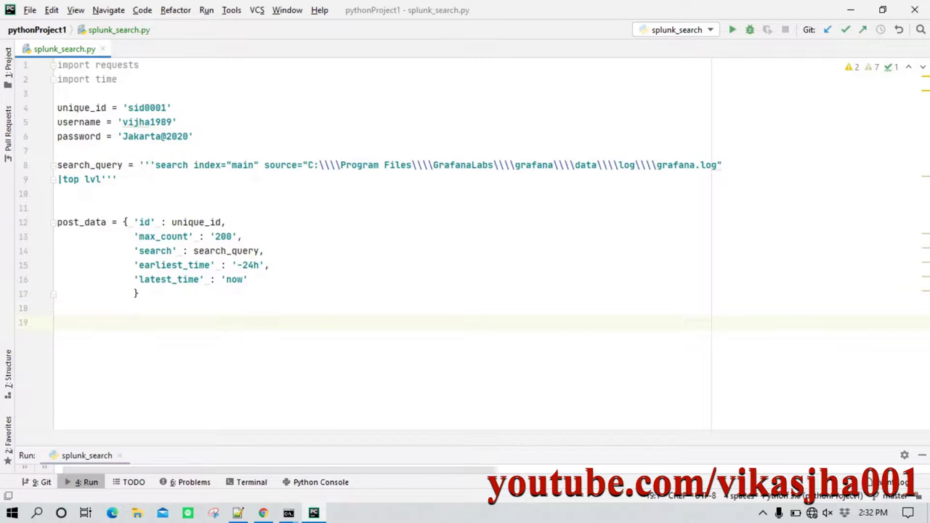
click(238, 513)
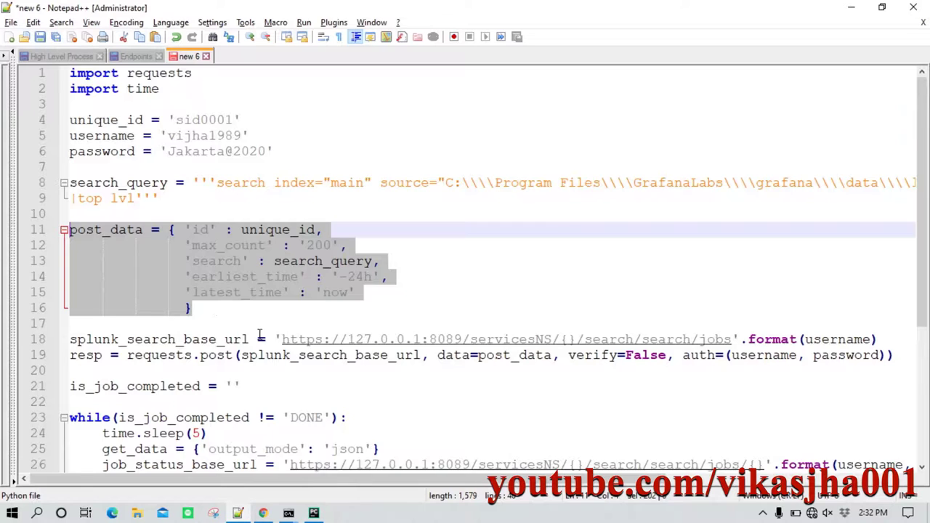
scroll(261, 334, down, 2)
drag(71, 246, 133, 276)
key(ctrl+c)
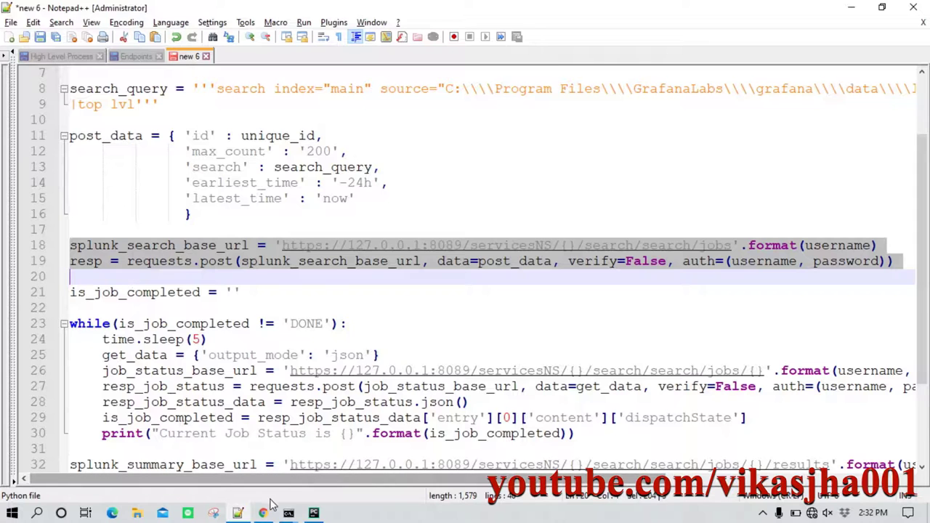
click(313, 513)
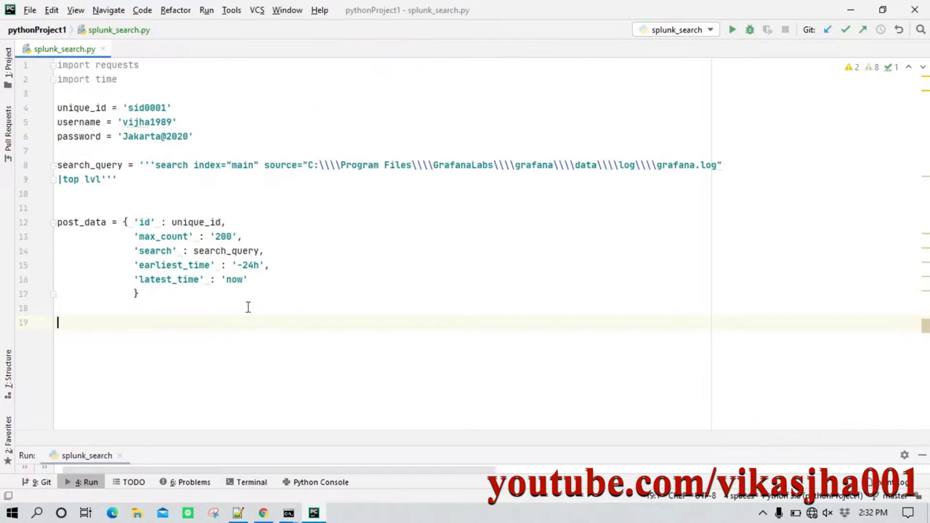
Paste them below post_data and compare the search job URL with the Endpoints notes.
key(Return)
key(ctrl+v)
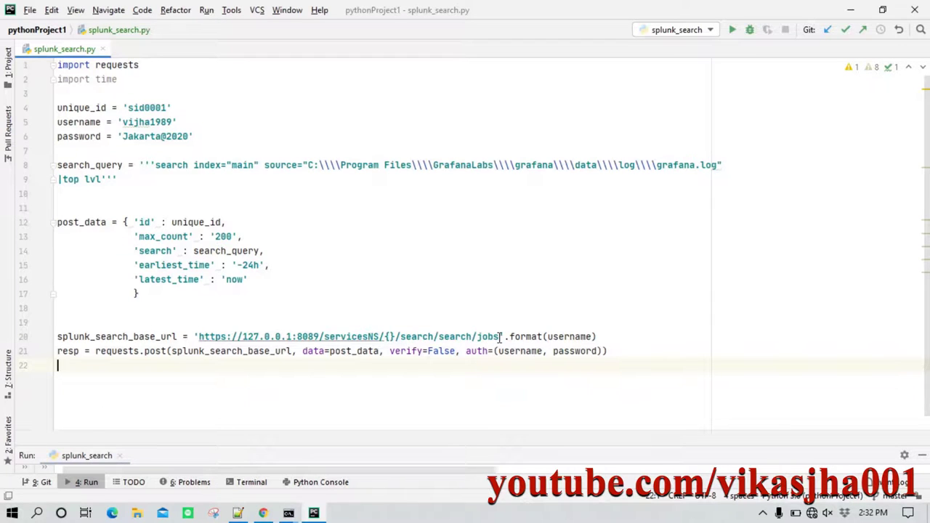
drag(503, 337, 197, 336)
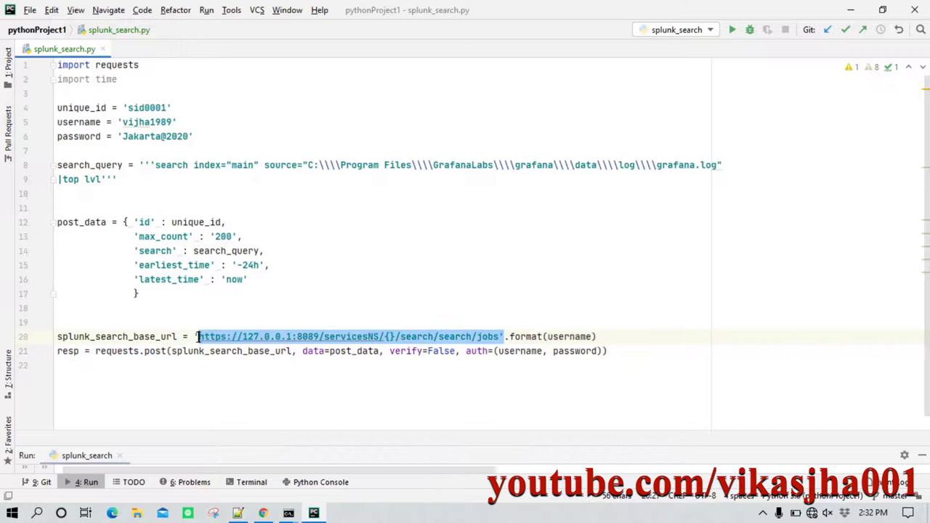
click(238, 513)
click(136, 56)
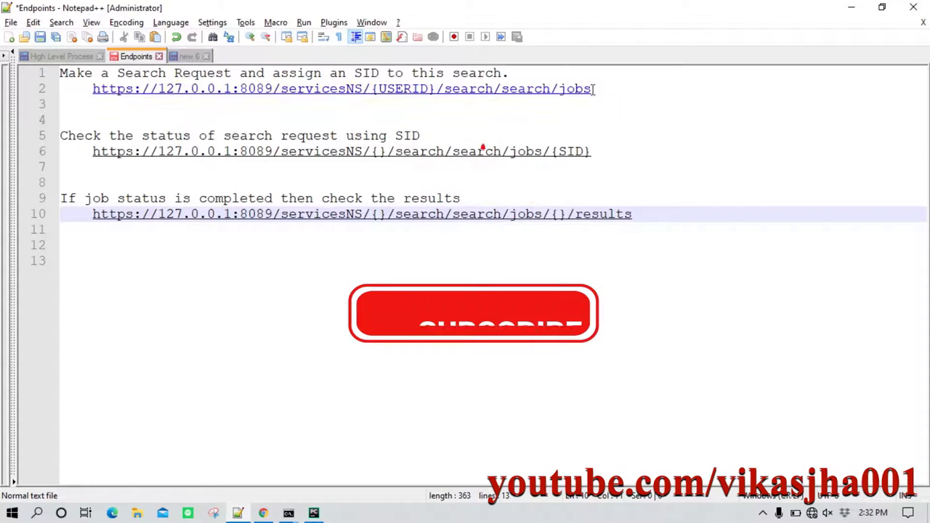
drag(592, 88, 93, 90)
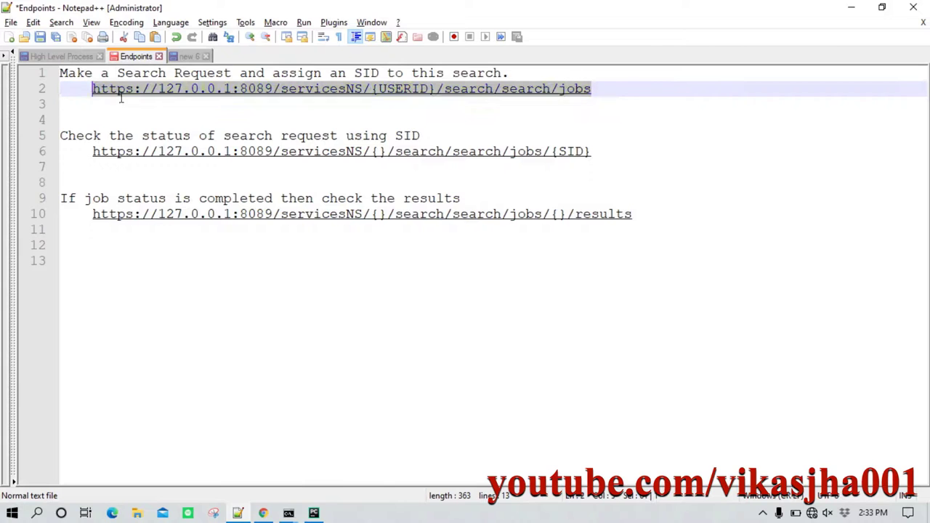
click(313, 513)
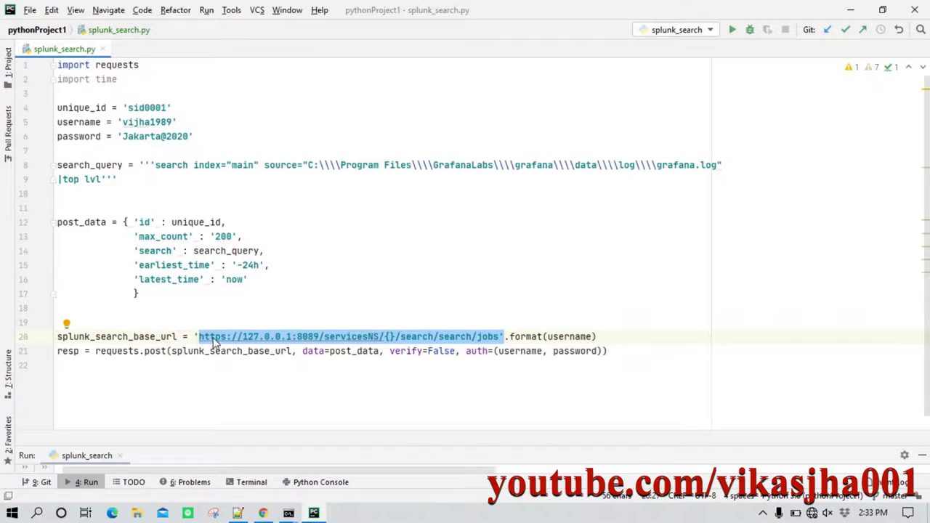
click(396, 320)
click(390, 336)
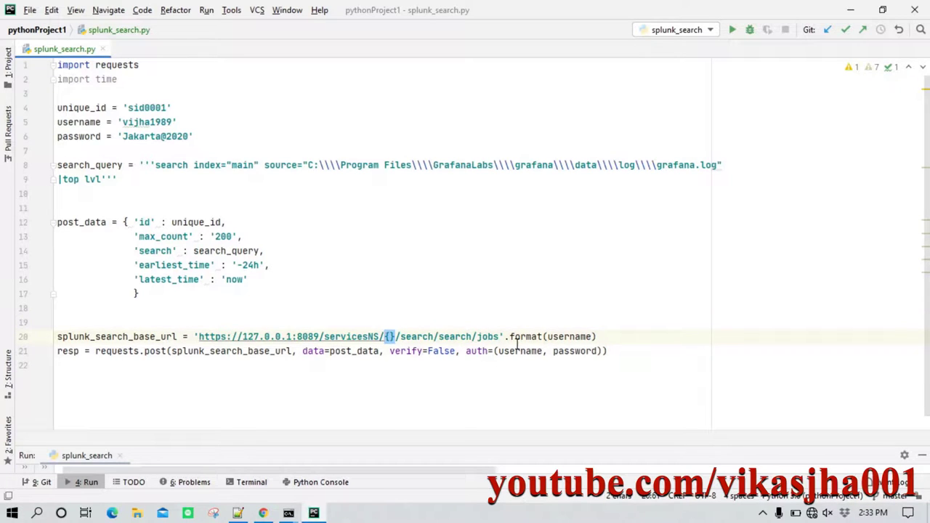
drag(510, 336, 597, 336)
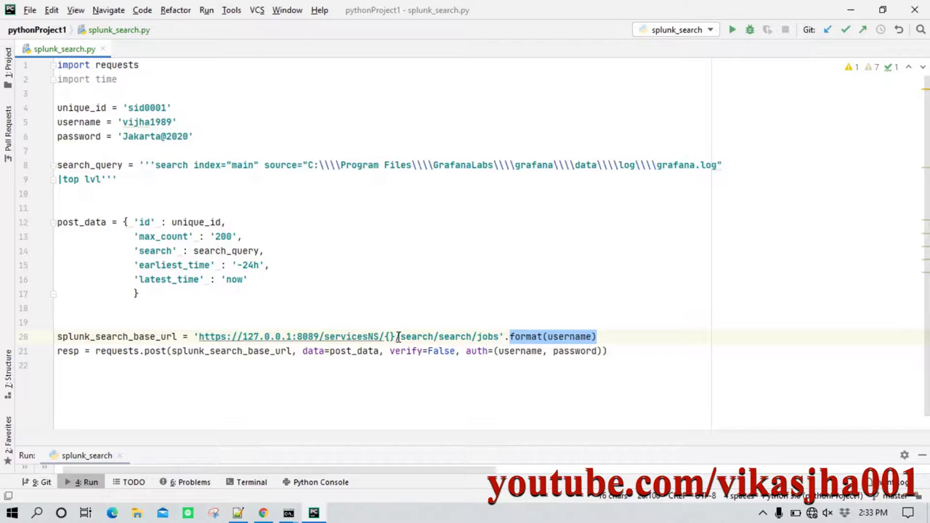
drag(394, 336, 383, 337)
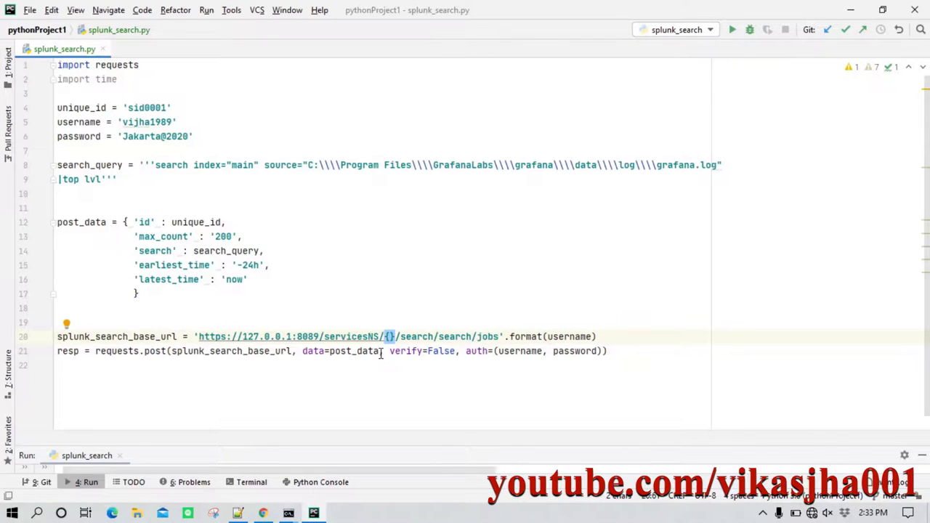
mouse_move(381, 354)
double_click(572, 338)
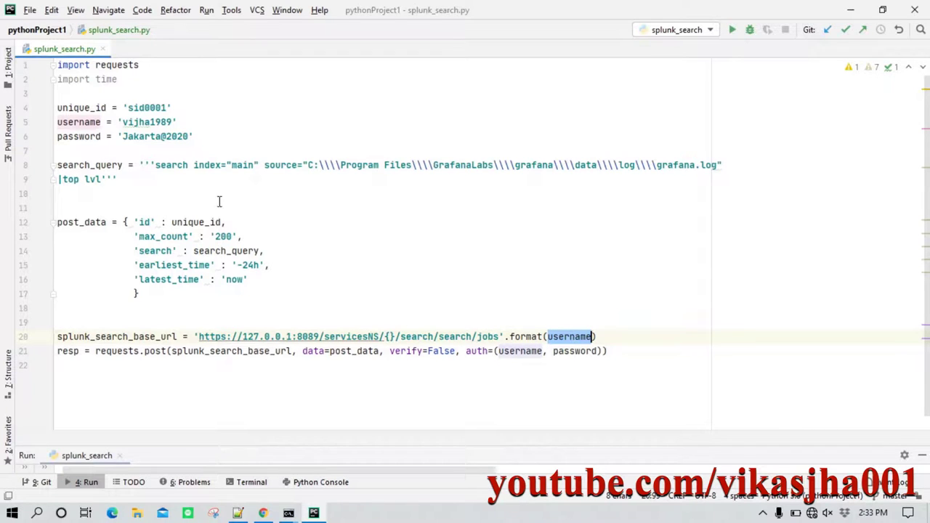
drag(118, 122, 172, 122)
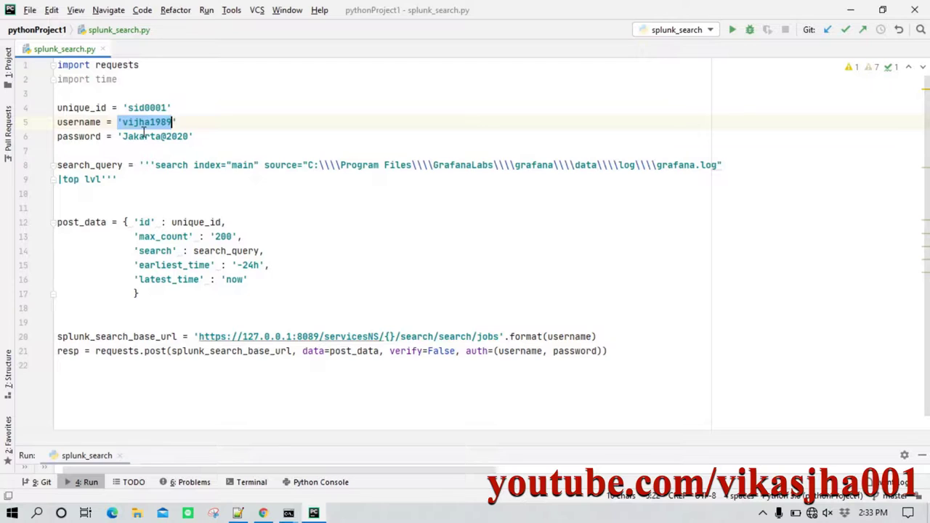
click(389, 336)
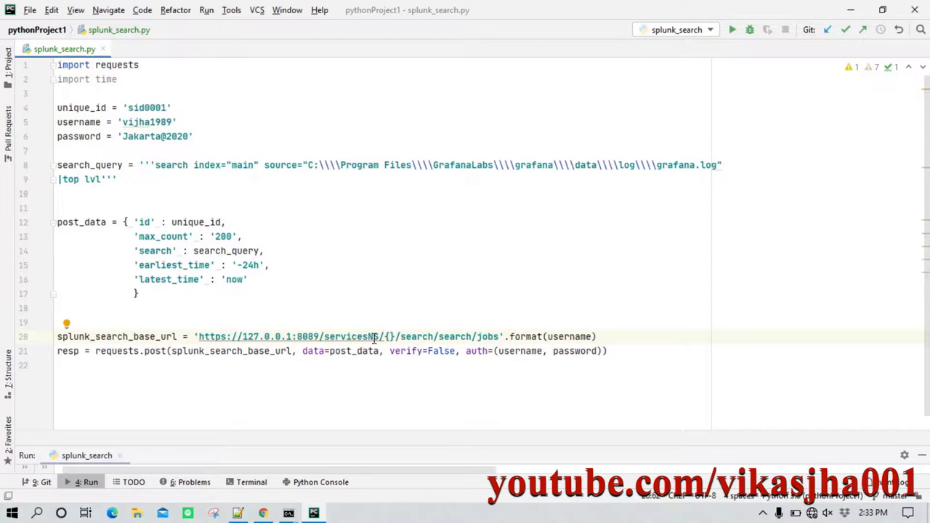
drag(196, 333, 555, 338)
click(105, 338)
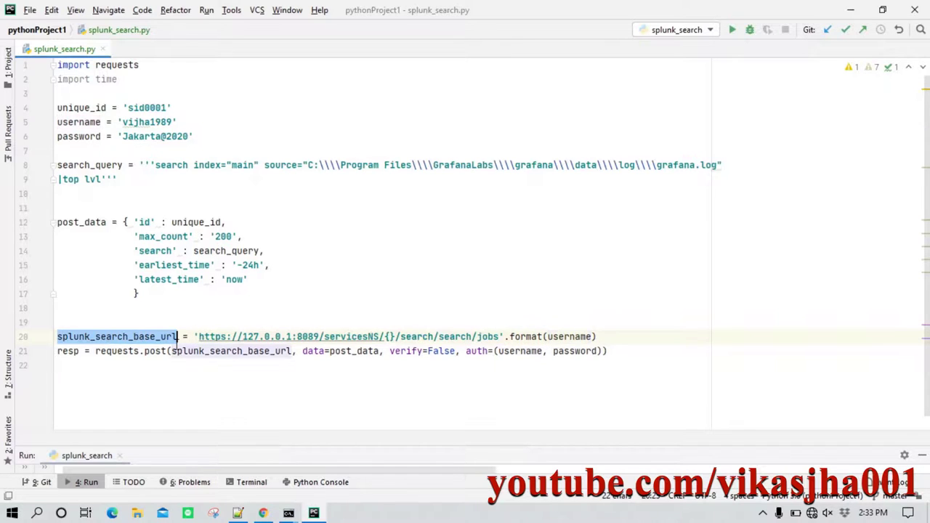
click(136, 369)
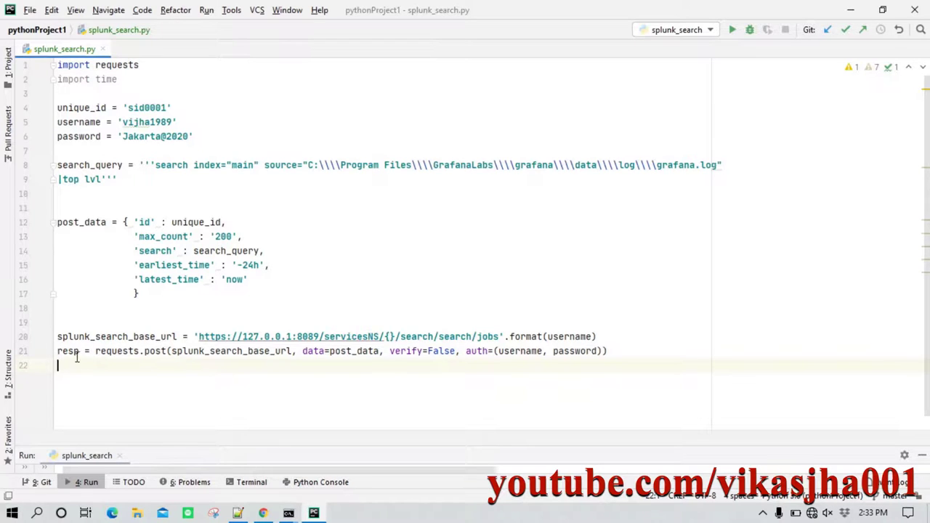
double_click(74, 352)
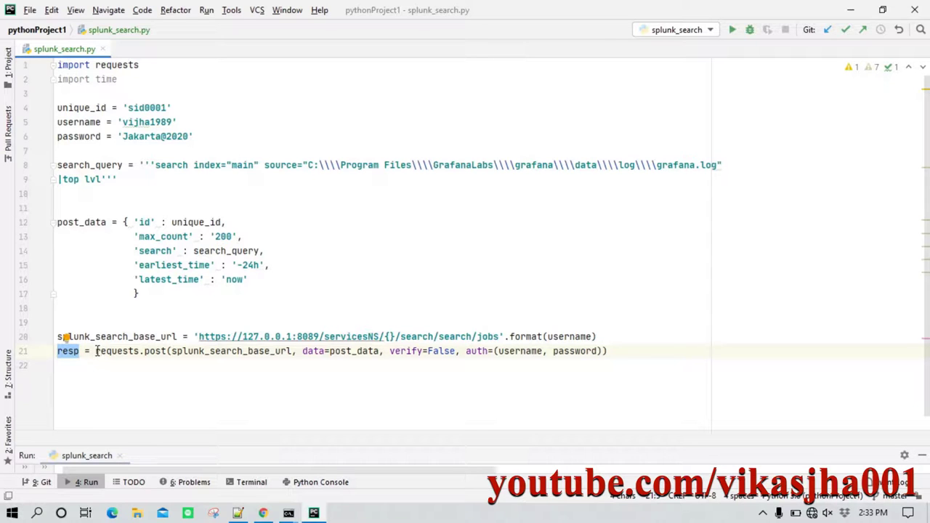
drag(96, 353, 166, 353)
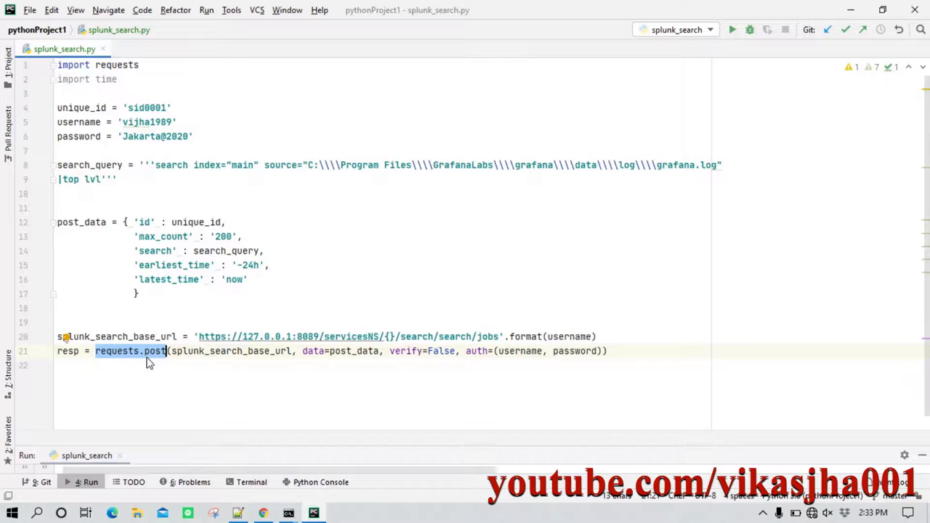
drag(173, 352, 289, 351)
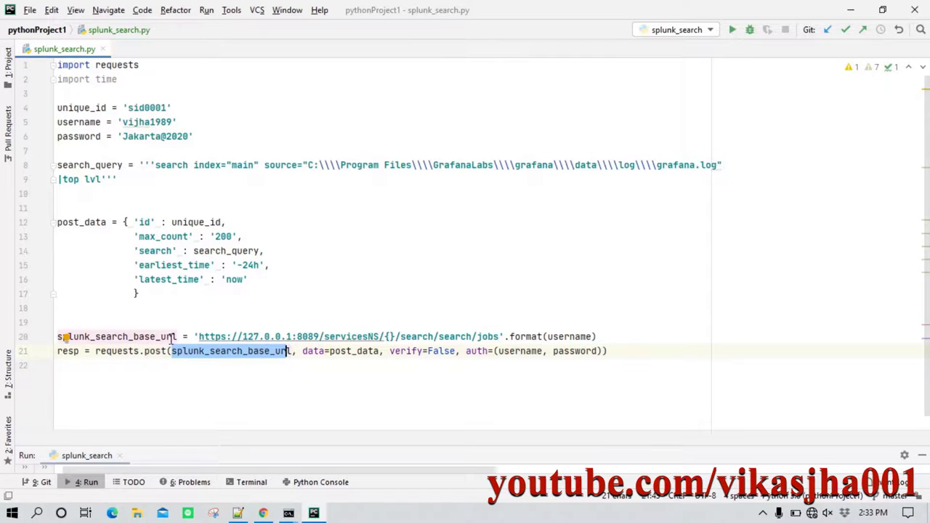
drag(199, 337, 597, 335)
click(271, 352)
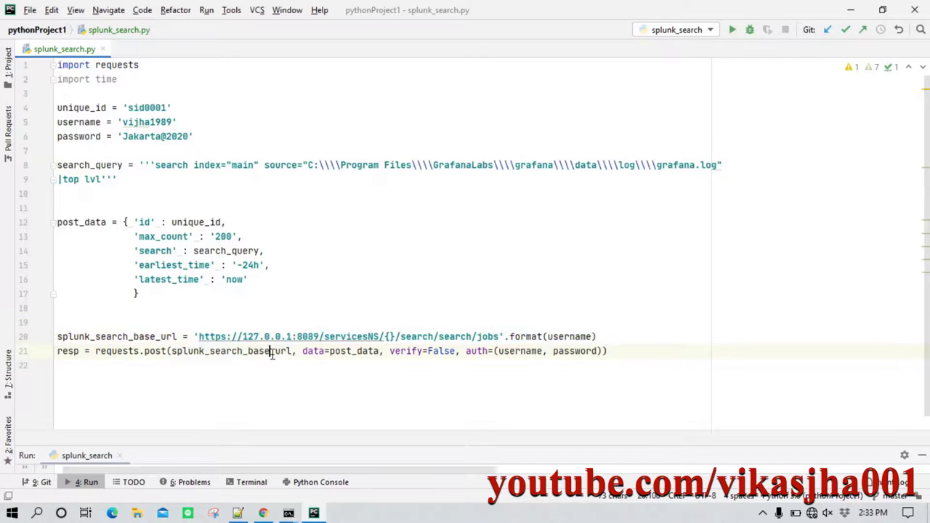
click(323, 352)
Review the post_data dictionary and the verify=False argument of requests.post.
drag(189, 304, 29, 223)
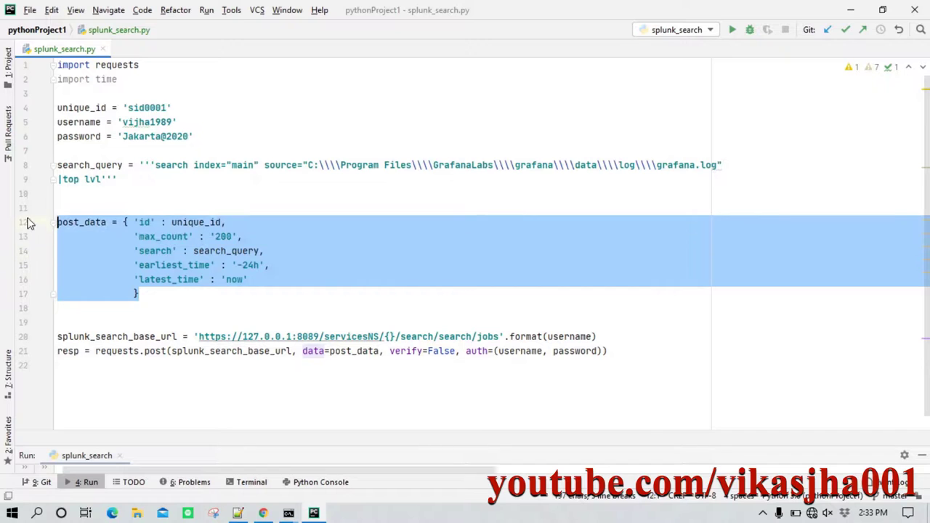
click(161, 223)
drag(122, 222, 161, 289)
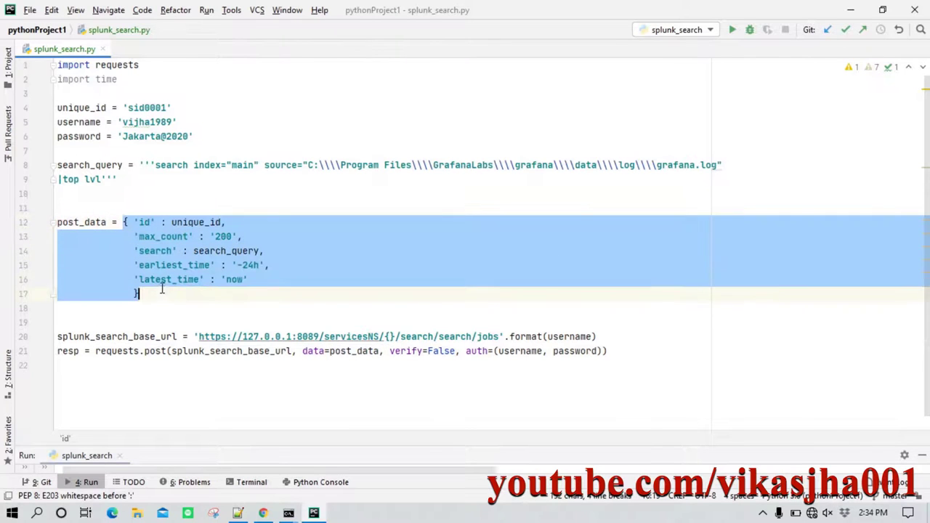
drag(389, 352, 455, 351)
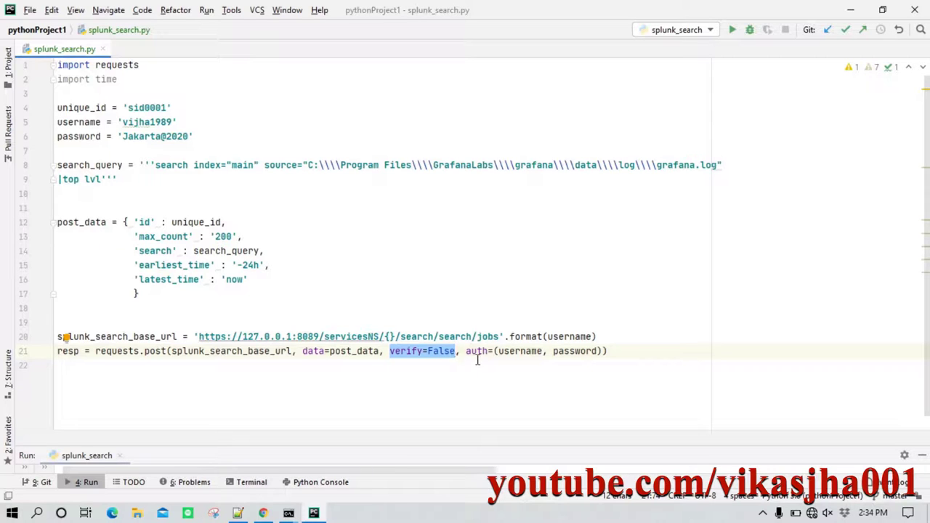
click(499, 351)
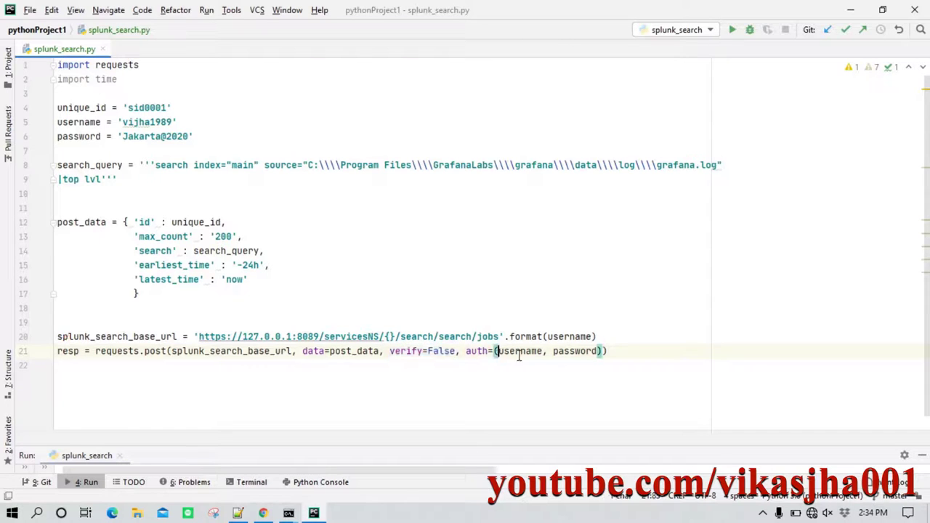
Check the auth username and password against the credential values near the top.
drag(553, 351, 597, 353)
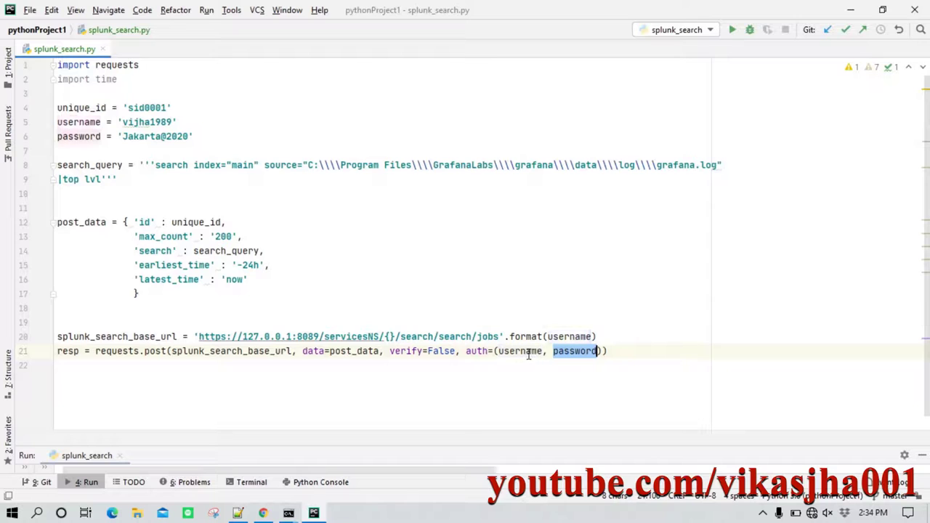
click(518, 354)
key(ctrl+z)
click(521, 353)
double_click(521, 352)
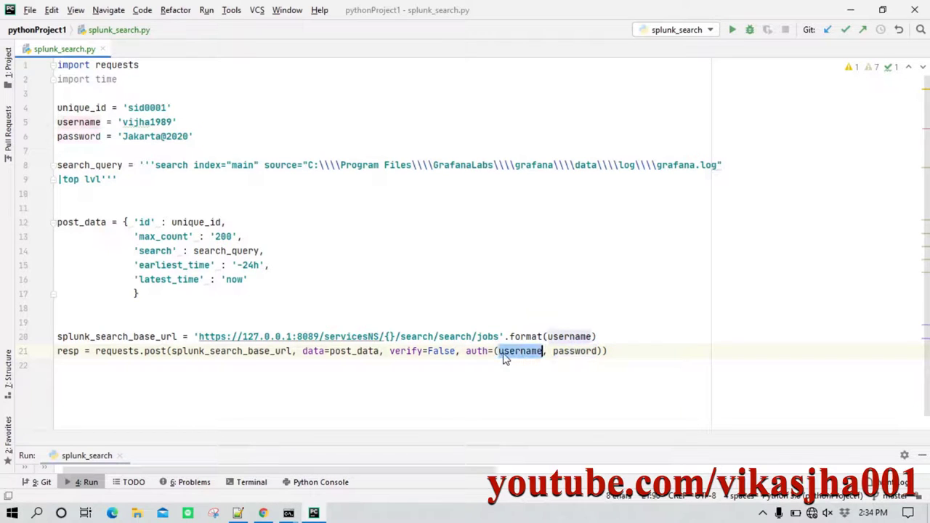
click(152, 124)
double_click(151, 124)
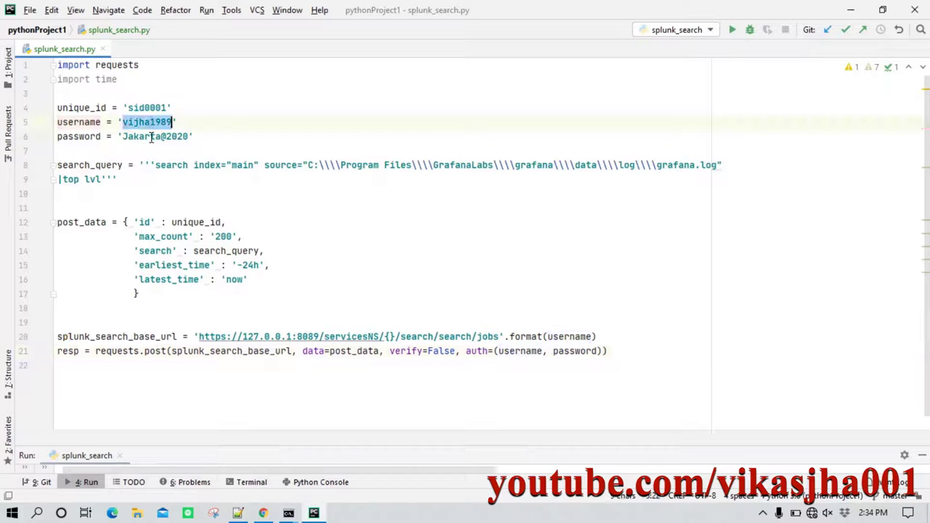
double_click(154, 136)
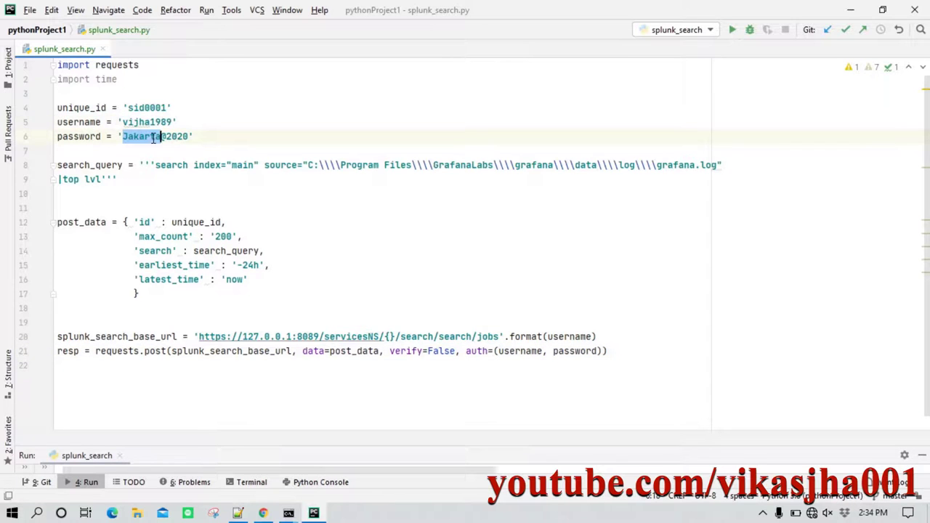
Add print(resp.text) on a new line after the requests.post call.
click(619, 348)
key(Return)
text(print(resp.text)
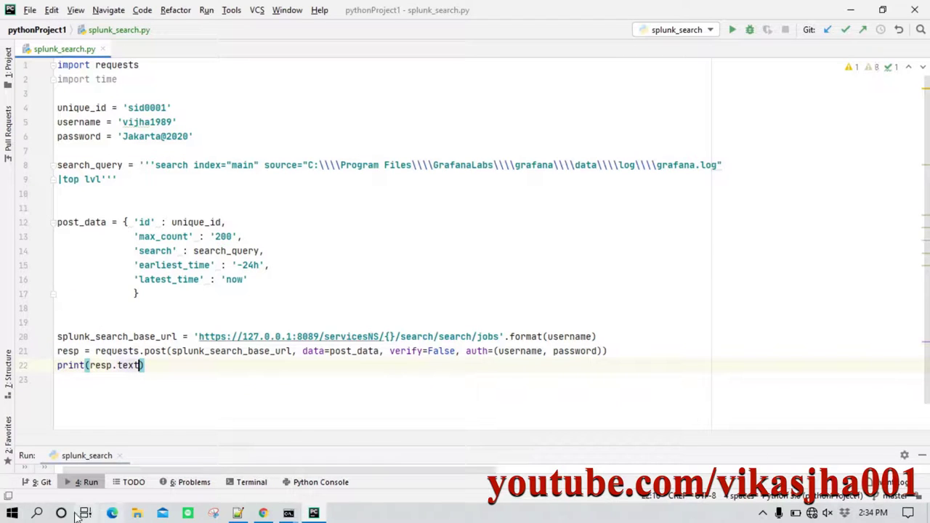
Run splunk_search.py and expand the Run panel to view its XML response.
right_click(375, 246)
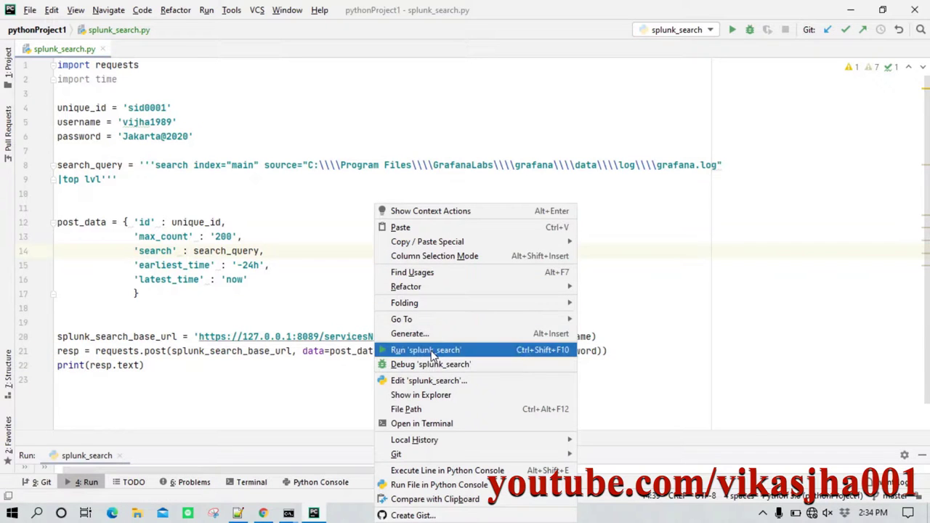
click(428, 350)
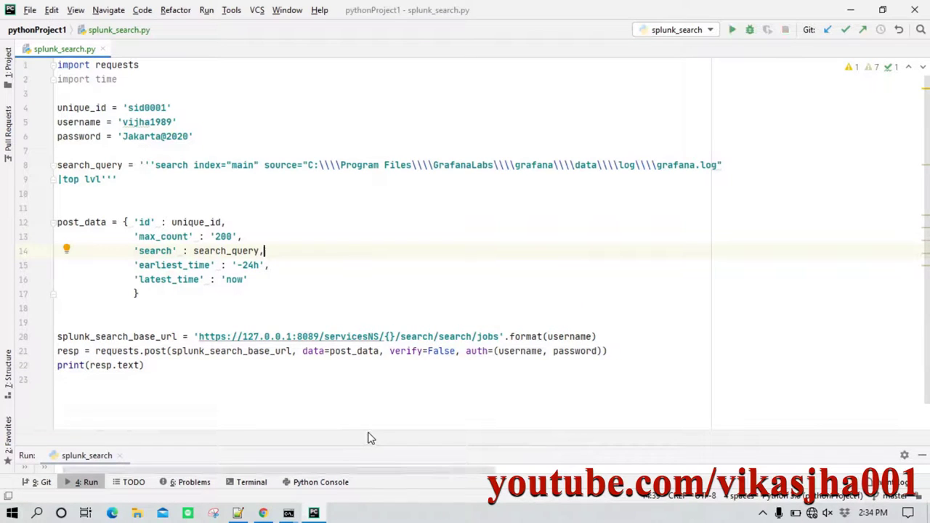
drag(365, 440, 352, 271)
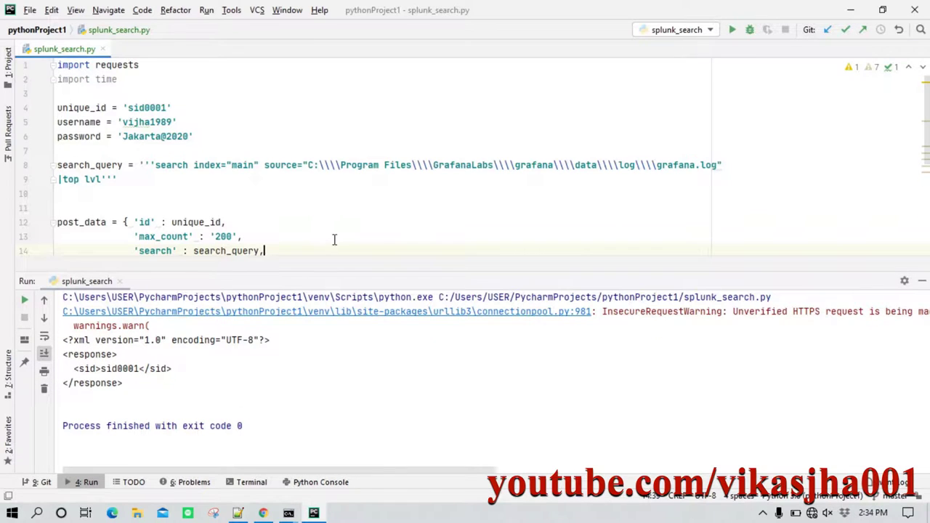
scroll(335, 240, down, 4)
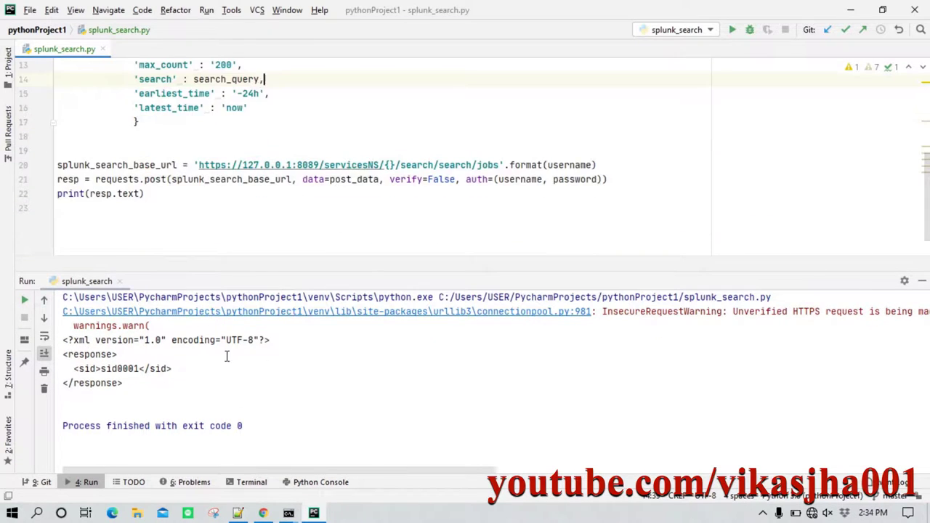
Highlight the returned search id sid0001, then shrink the output panel back down.
click(114, 353)
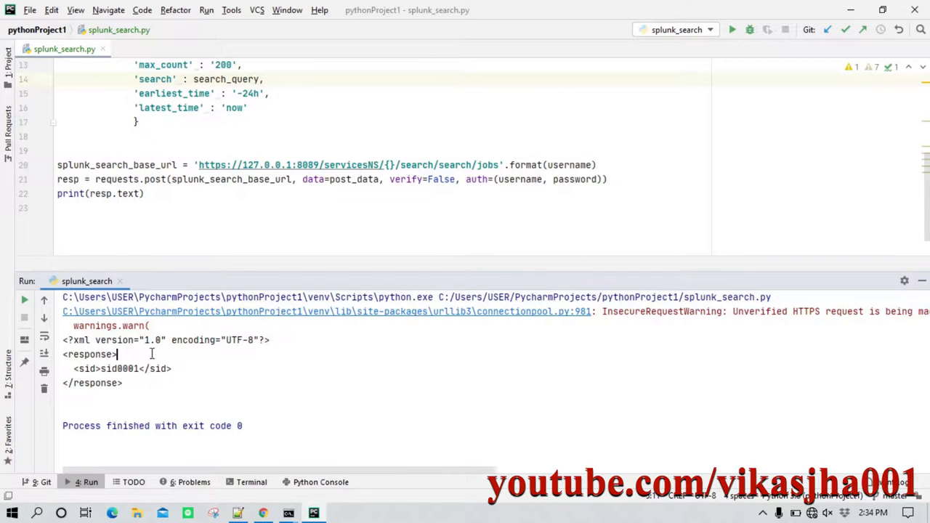
drag(124, 383, 42, 339)
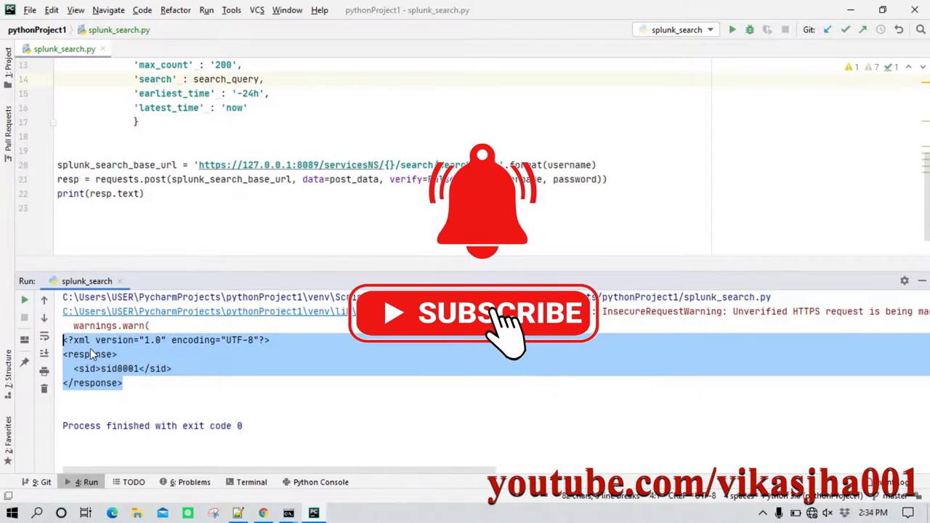
click(92, 354)
drag(101, 369, 141, 369)
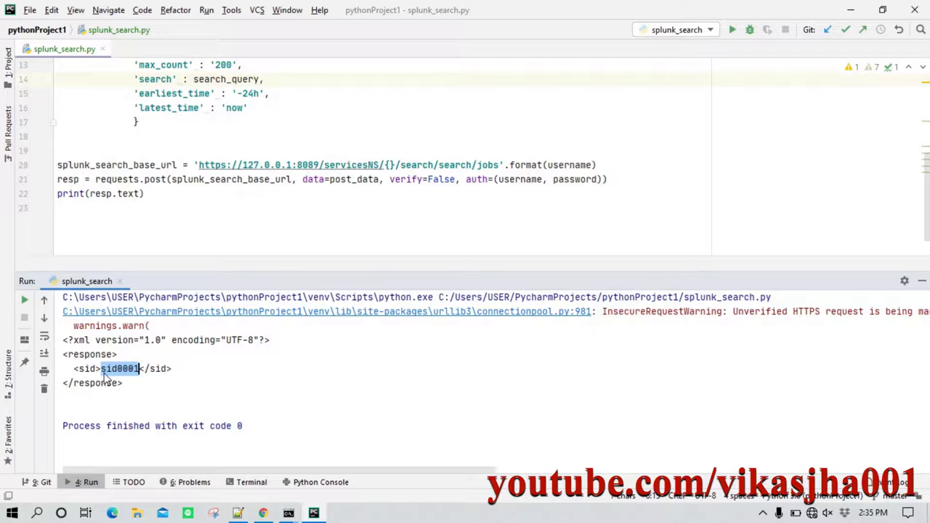
drag(229, 277, 221, 381)
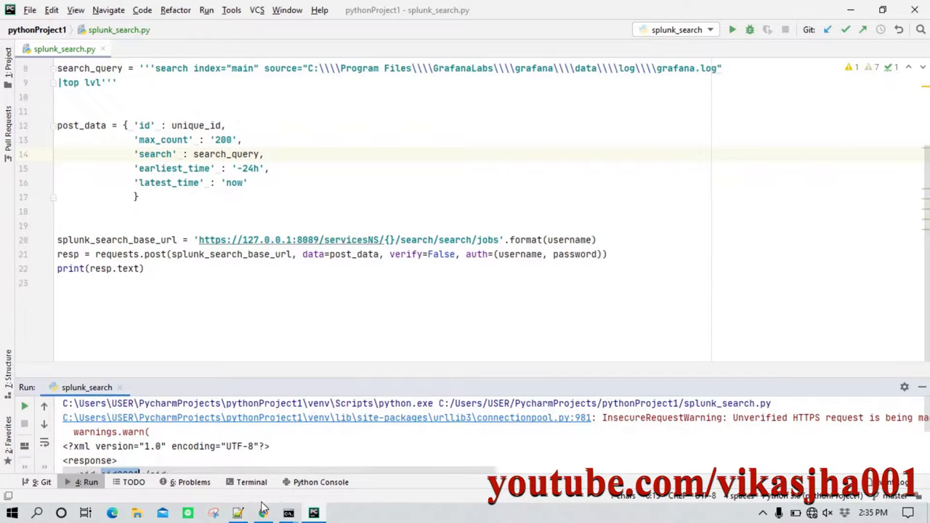
Review the job-status polling loop in the Notepad++ new 6 draft.
click(239, 514)
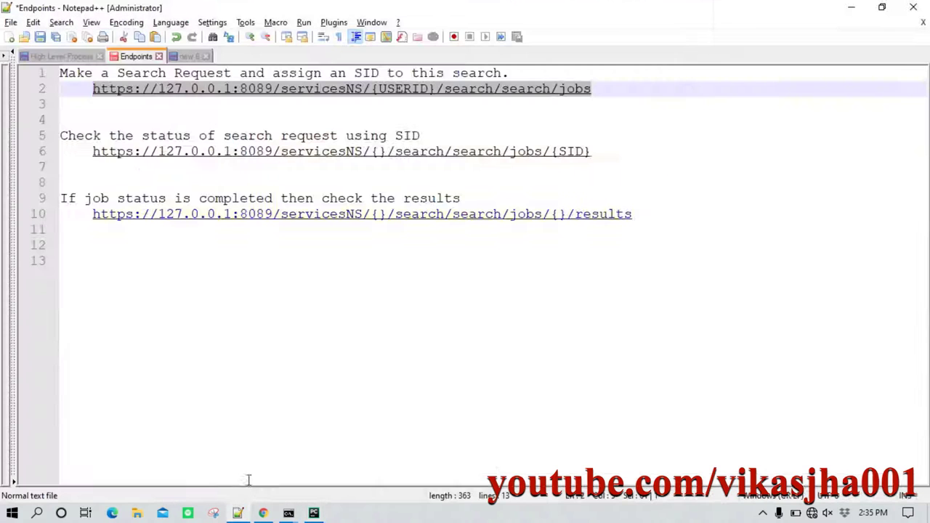
click(189, 56)
scroll(276, 271, down, 3)
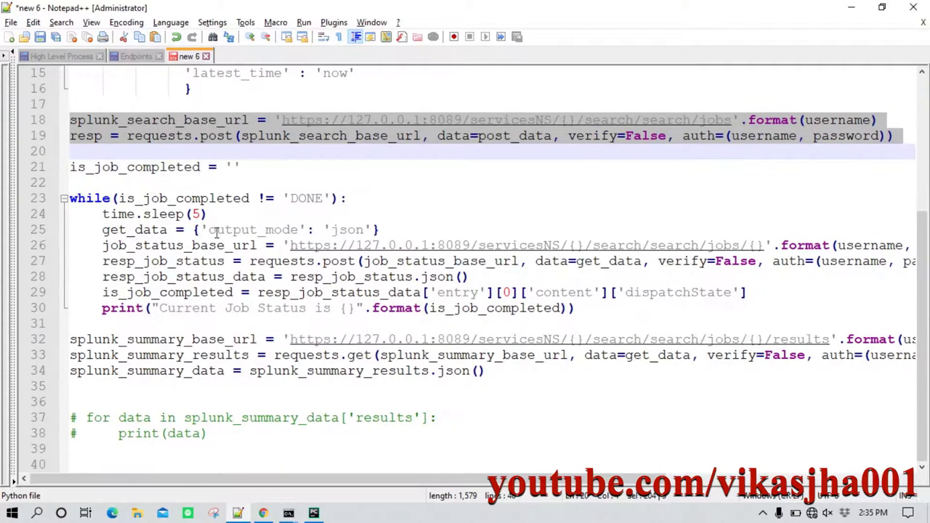
drag(72, 167, 597, 318)
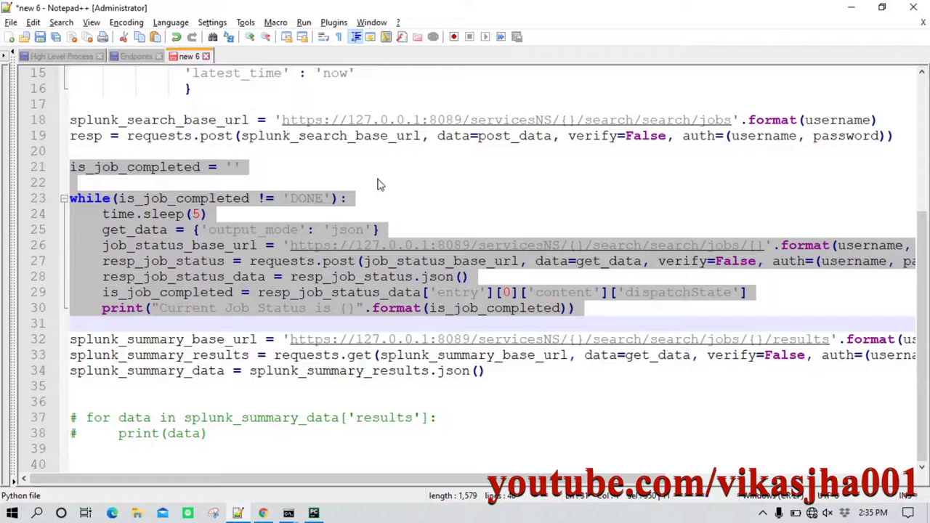
Select the line 6 job-status endpoint URL in the Endpoints notes.
click(143, 57)
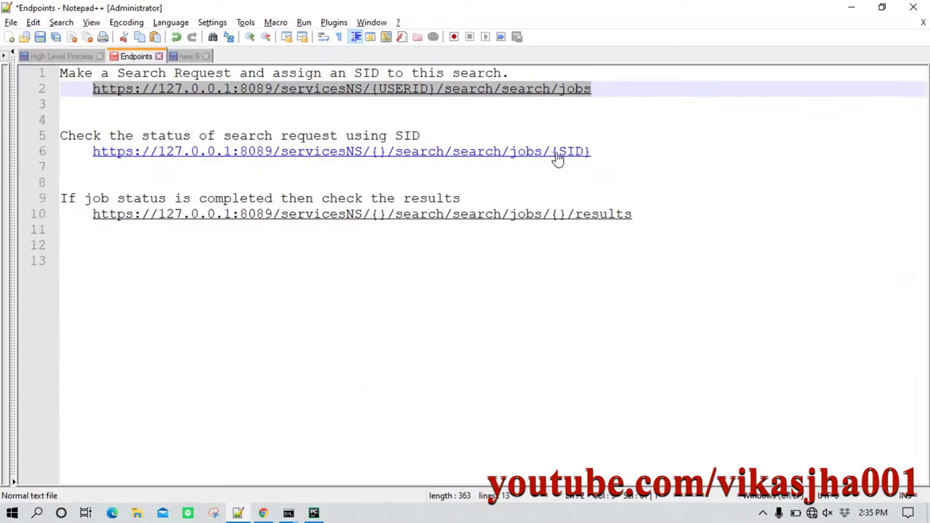
drag(604, 153, 108, 151)
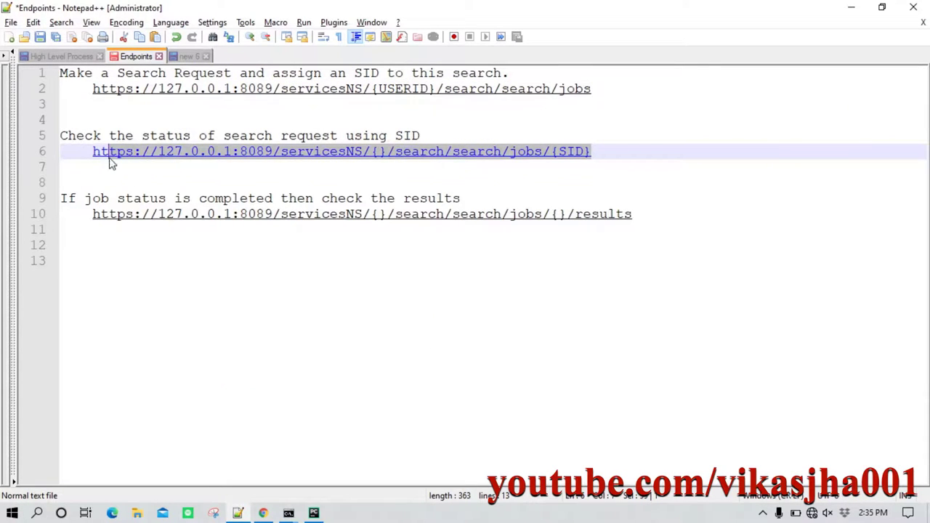
click(101, 158)
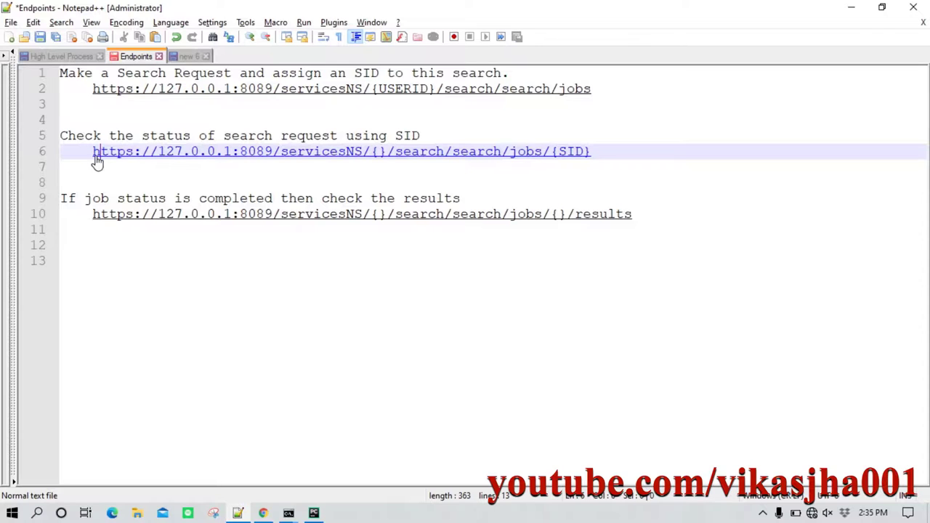
drag(91, 152, 595, 163)
key(ctrl+c)
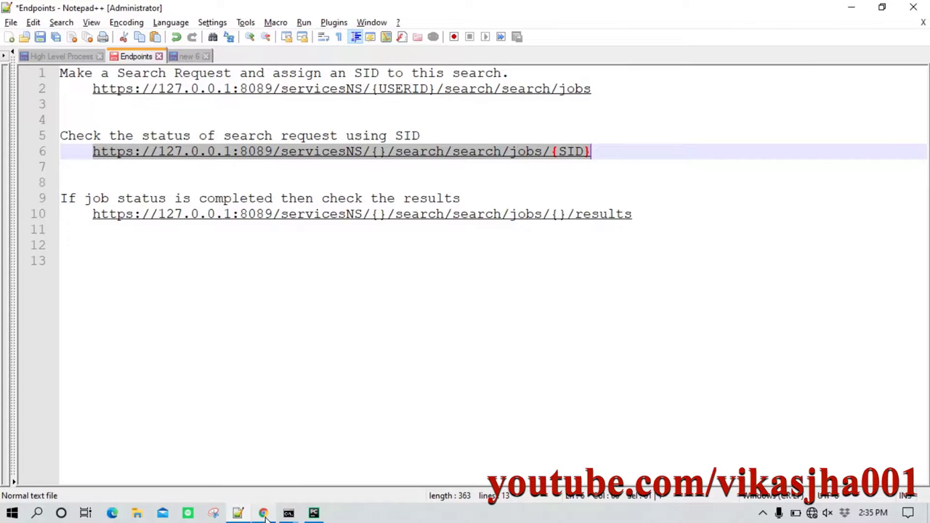
In a new Chrome tab, paste the job-status URL with sid0001 replacing {SID}.
click(263, 513)
click(183, 11)
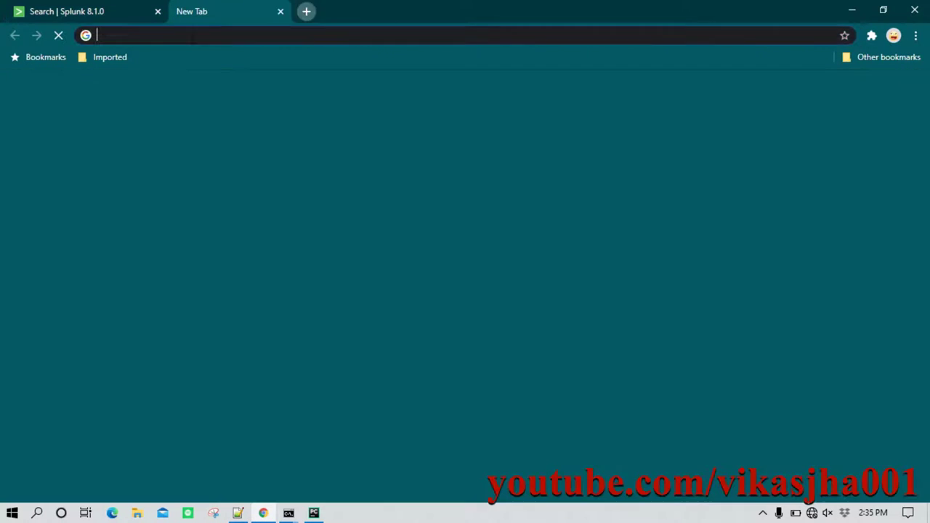
key(ctrl+v)
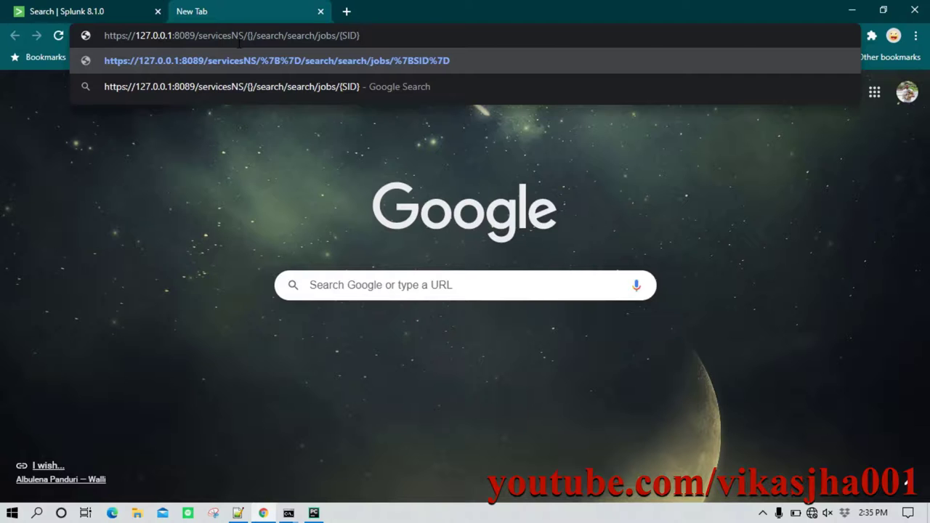
key(BackSpace)
key(BackSpace)
key(BackSpace)
key(BackSpace)
key(BackSpace)
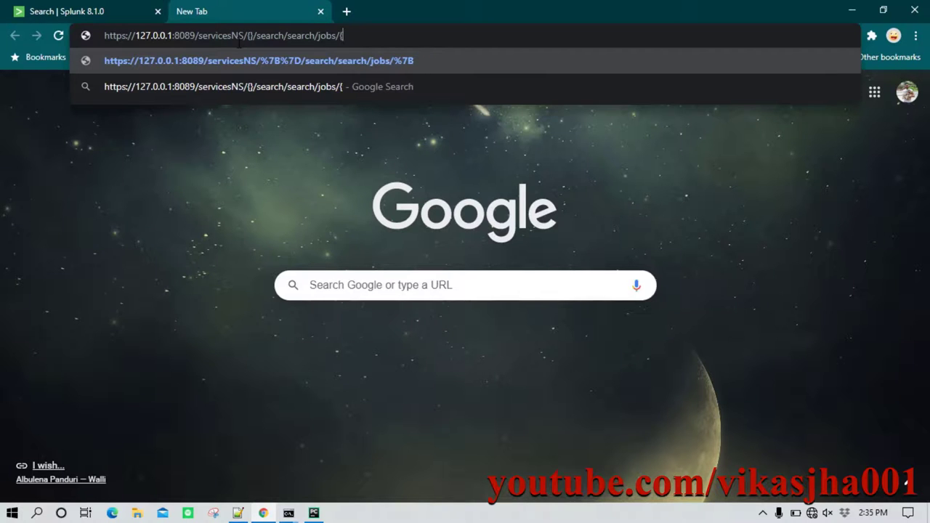
click(313, 513)
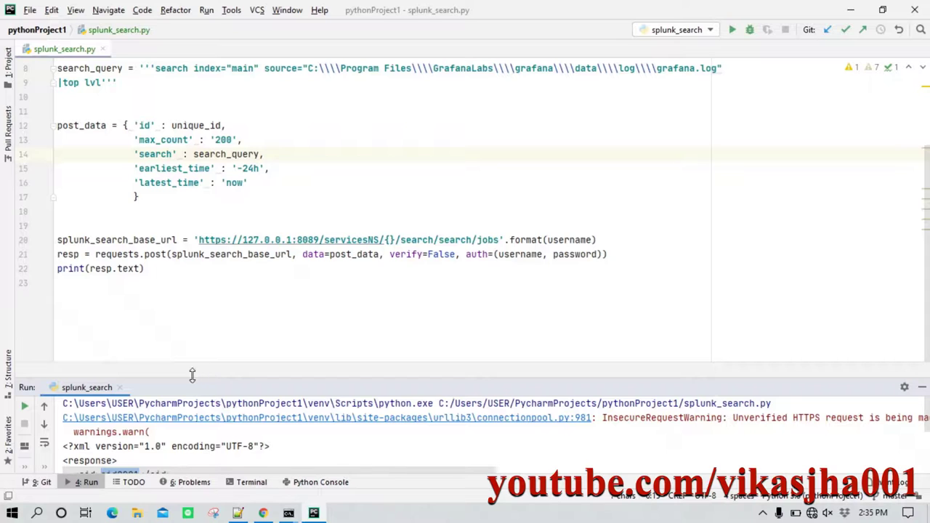
drag(195, 377, 207, 283)
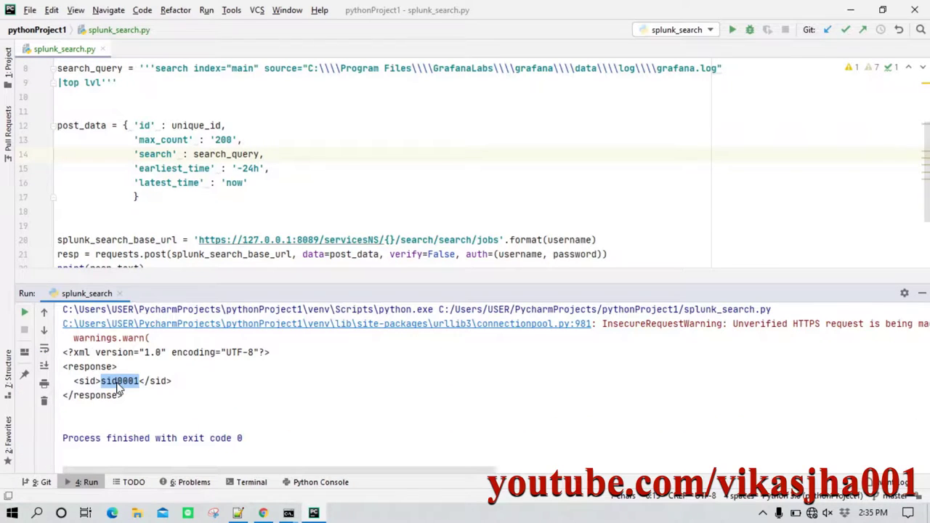
right_click(120, 388)
click(142, 387)
key(alt+Tab)
text(sid0001)
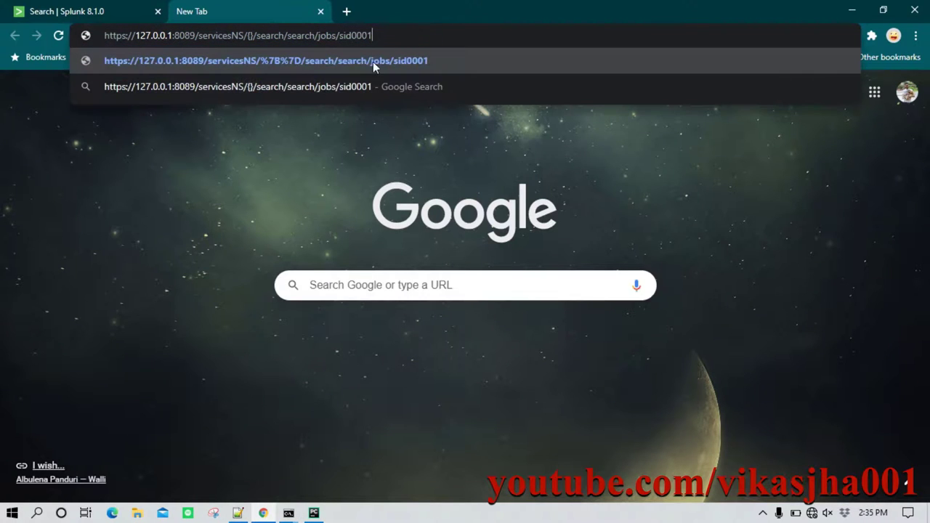
Replace the {} placeholder with the username and load the job-status URL.
drag(254, 35, 245, 35)
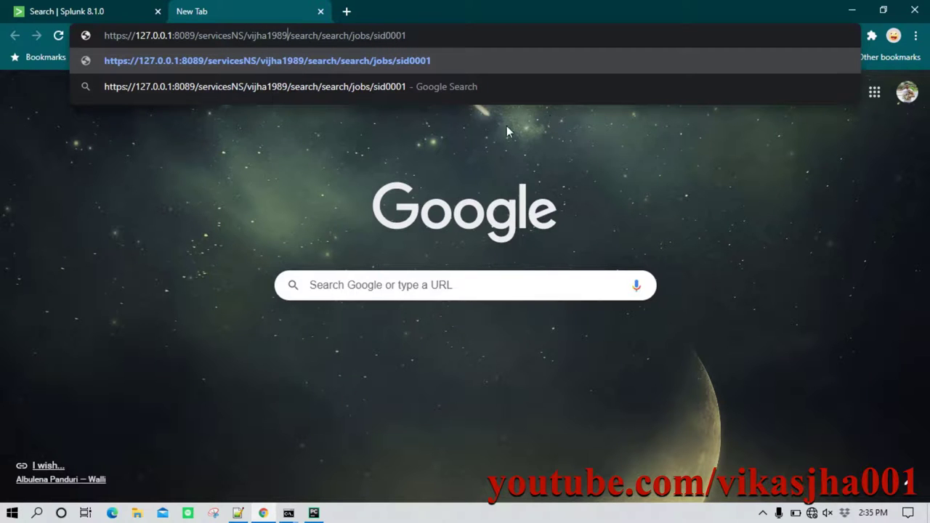
key(Return)
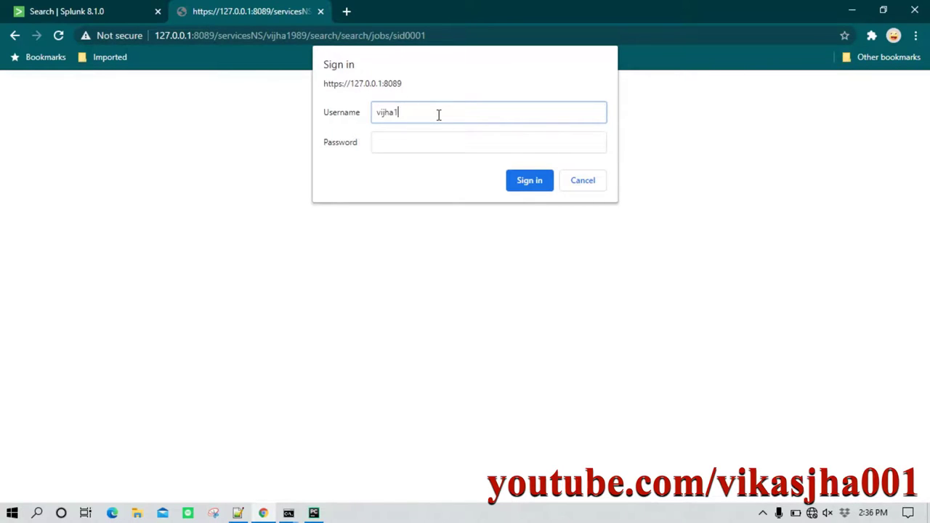
key(Tab)
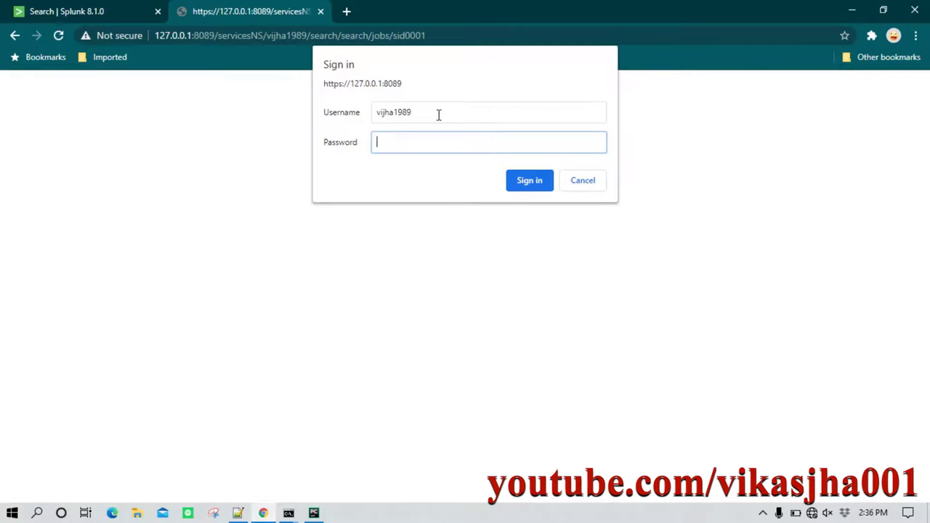
Copy the account password from the new 6 notes and sign in to Splunk.
click(238, 513)
click(187, 56)
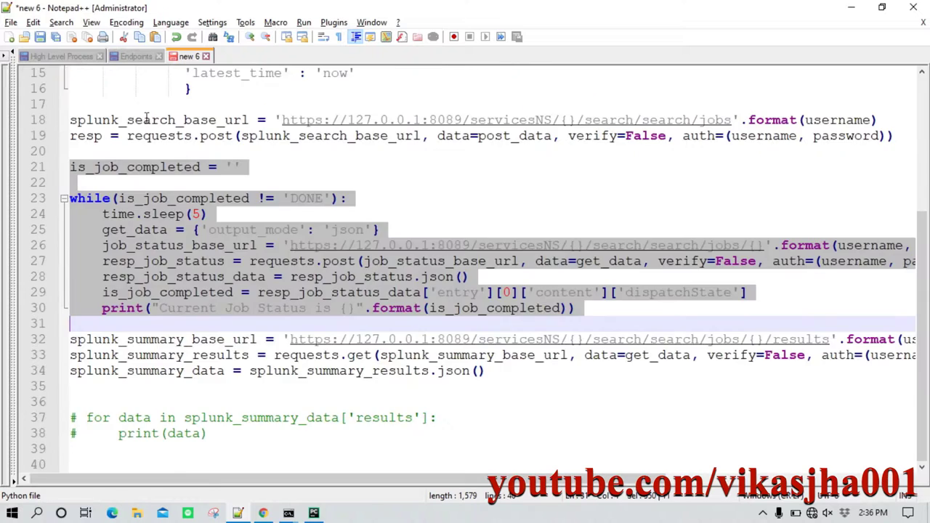
scroll(156, 186, up, 5)
double_click(191, 150)
click(175, 151)
drag(169, 151, 266, 152)
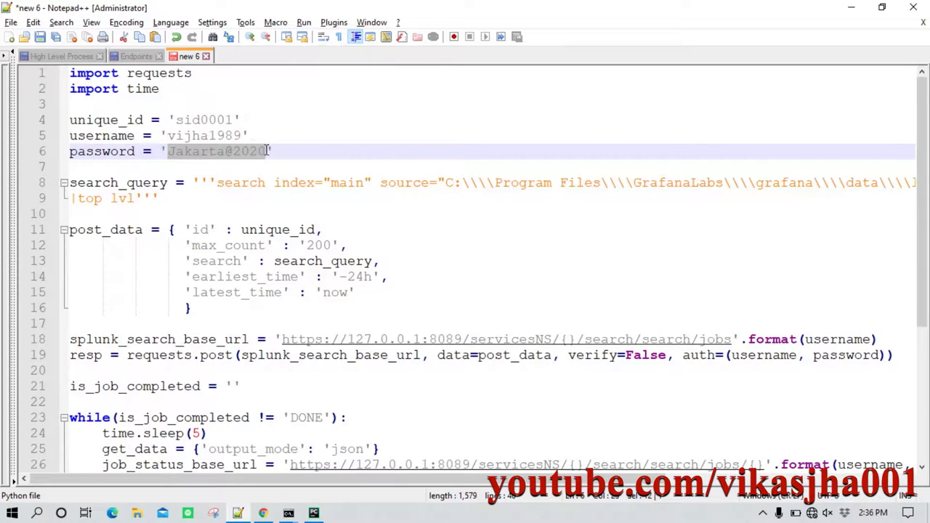
key(alt+Tab)
key(ctrl+v)
click(529, 181)
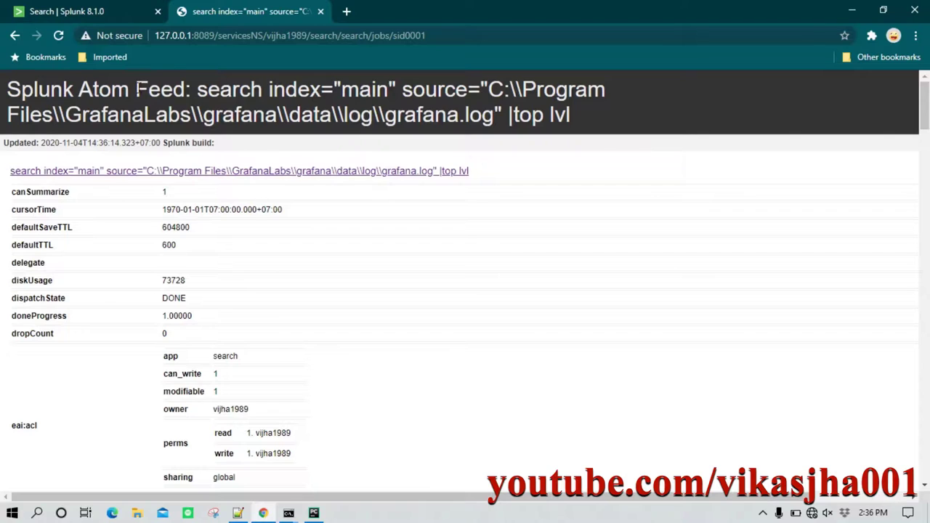
Highlight dispatchState DONE on the sid0001 job page and select the job URL.
click(209, 39)
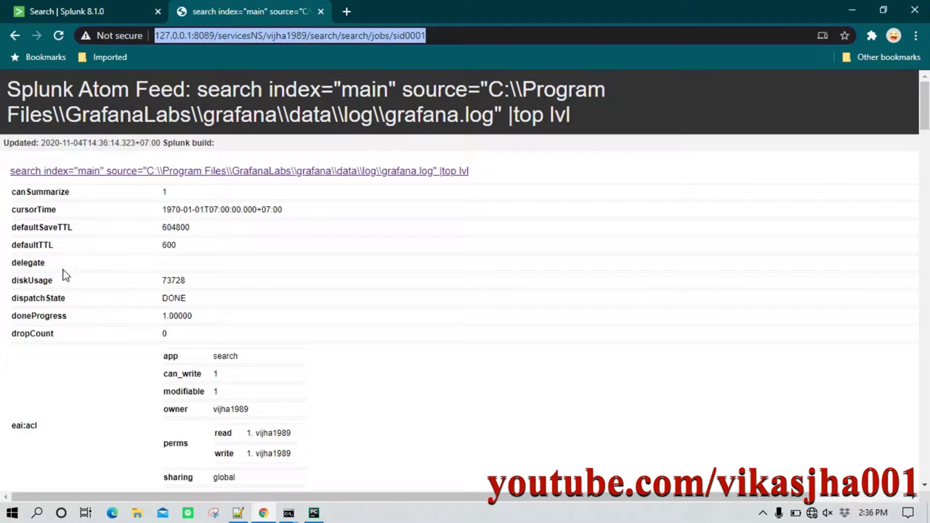
drag(14, 298, 75, 305)
click(75, 305)
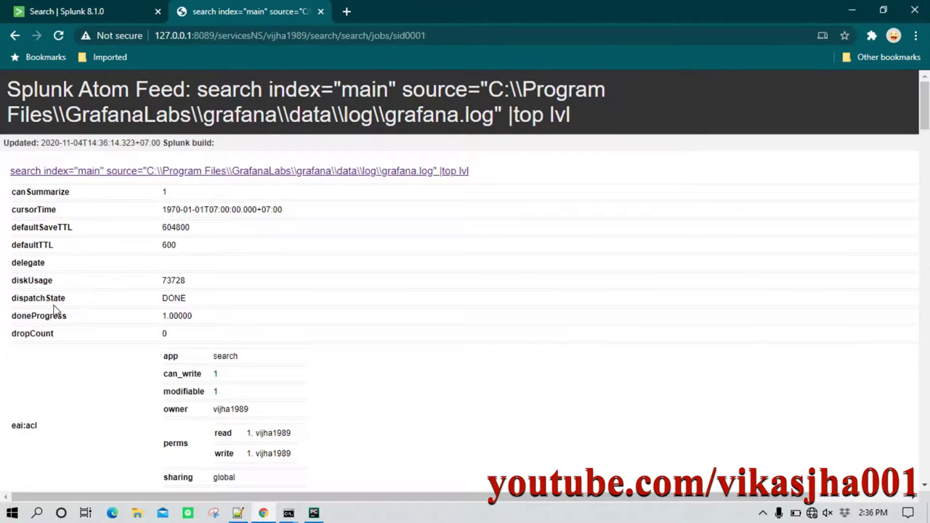
drag(12, 305, 67, 300)
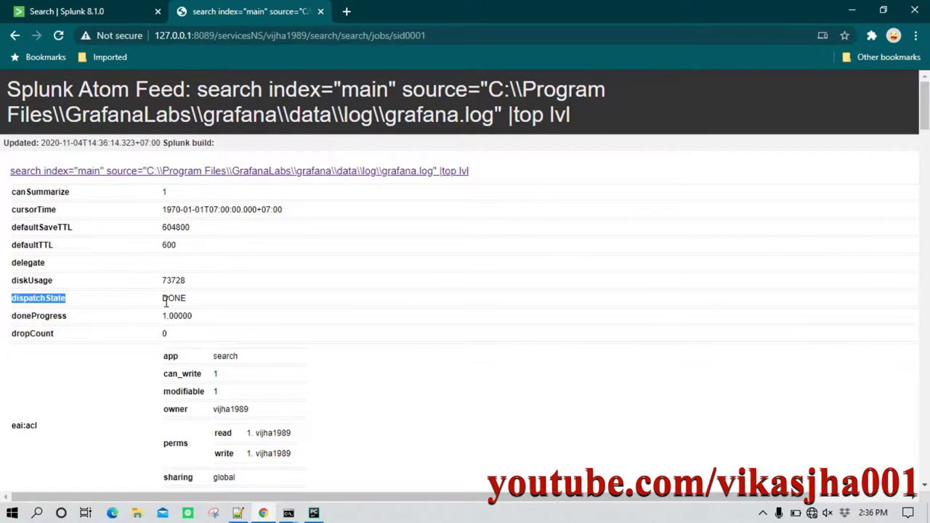
drag(164, 298, 190, 304)
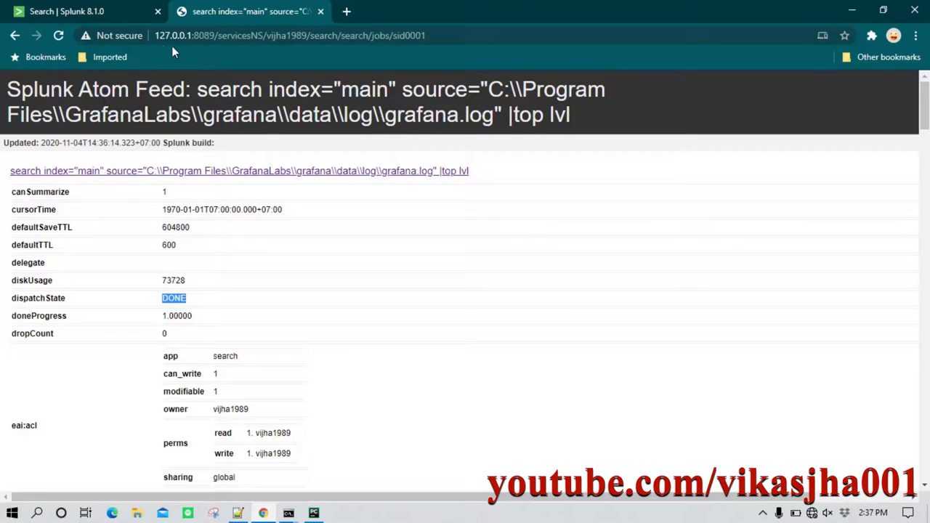
drag(159, 36, 438, 34)
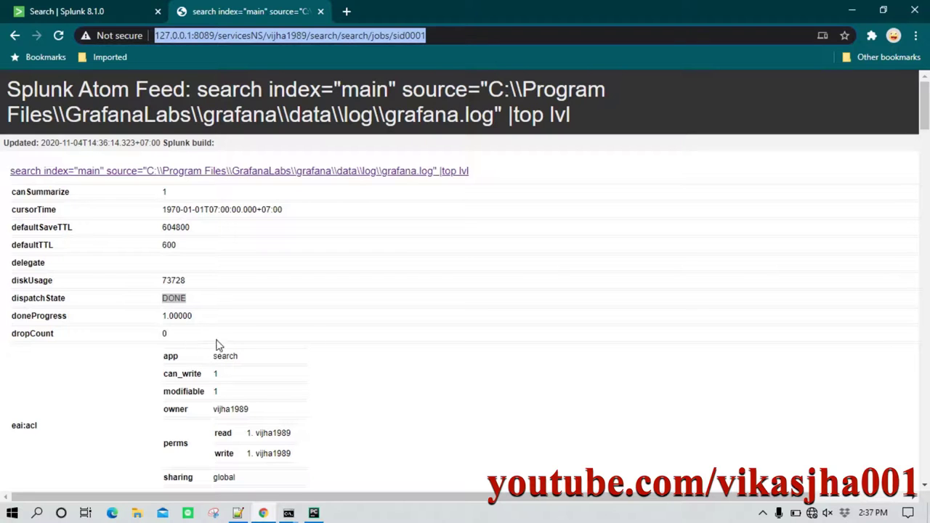
Copy the is_job_completed while loop from the Notepad++ draft and return to PyCharm.
click(237, 513)
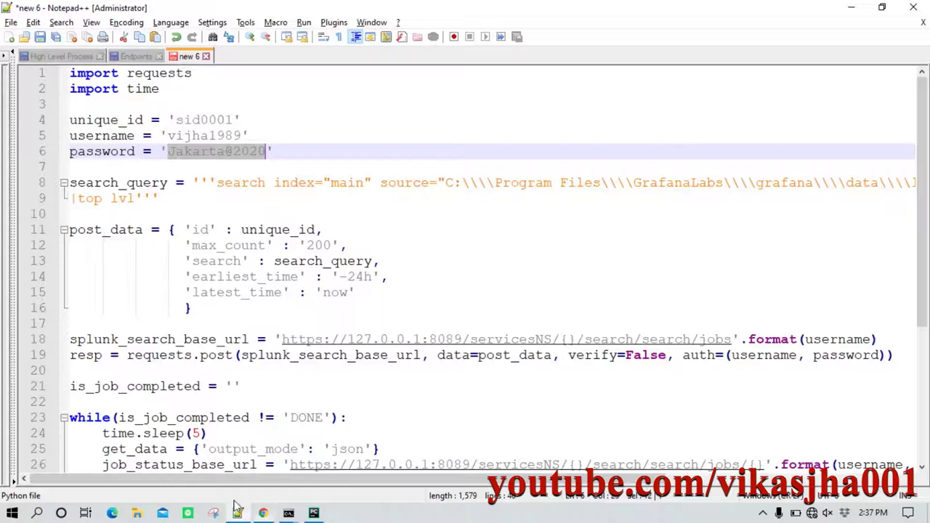
scroll(226, 325, down, 4)
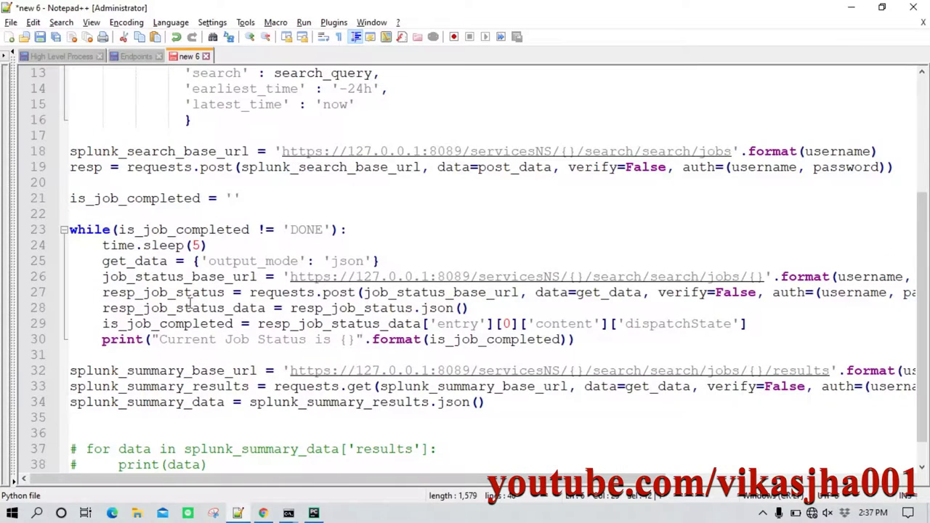
drag(70, 198, 625, 342)
key(ctrl+c)
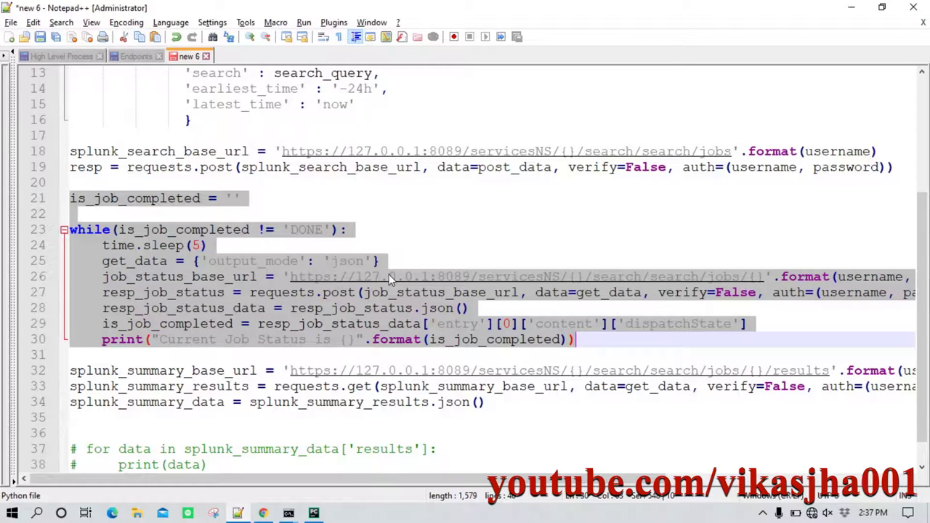
click(313, 513)
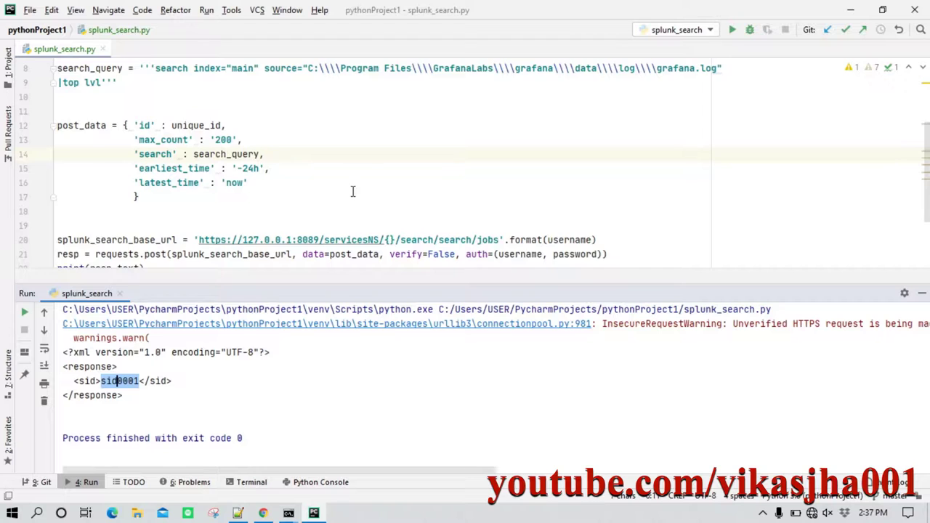
Paste the polling loop onto empty line 23 and check the is_job_completed uses.
scroll(335, 211, down, 2)
click(209, 207)
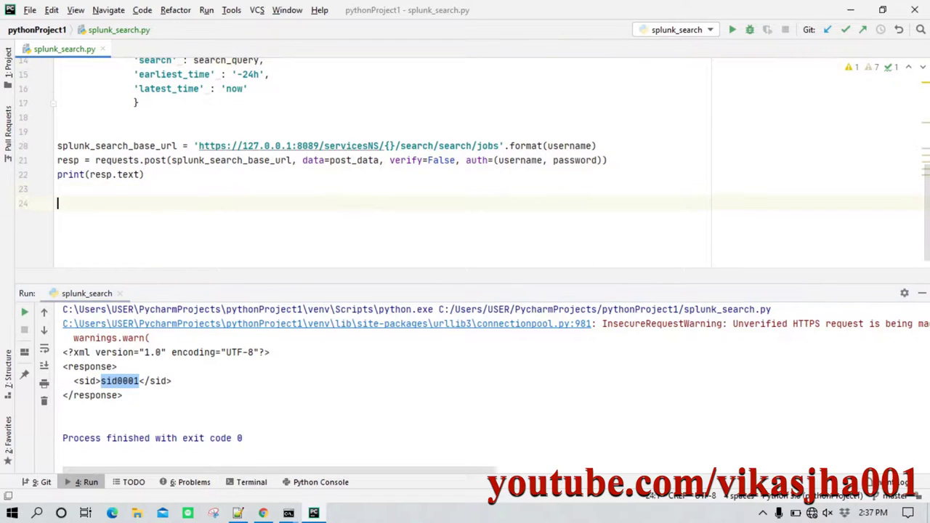
key(ctrl+v)
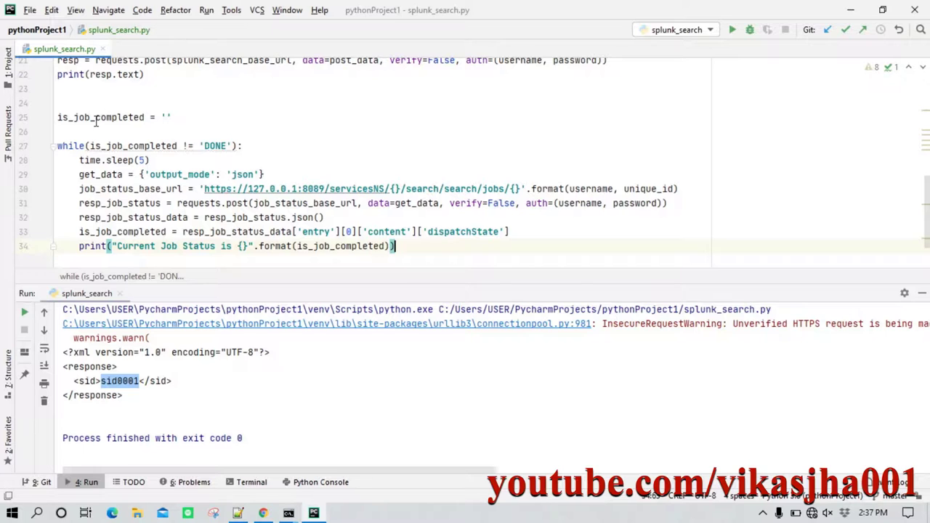
double_click(95, 117)
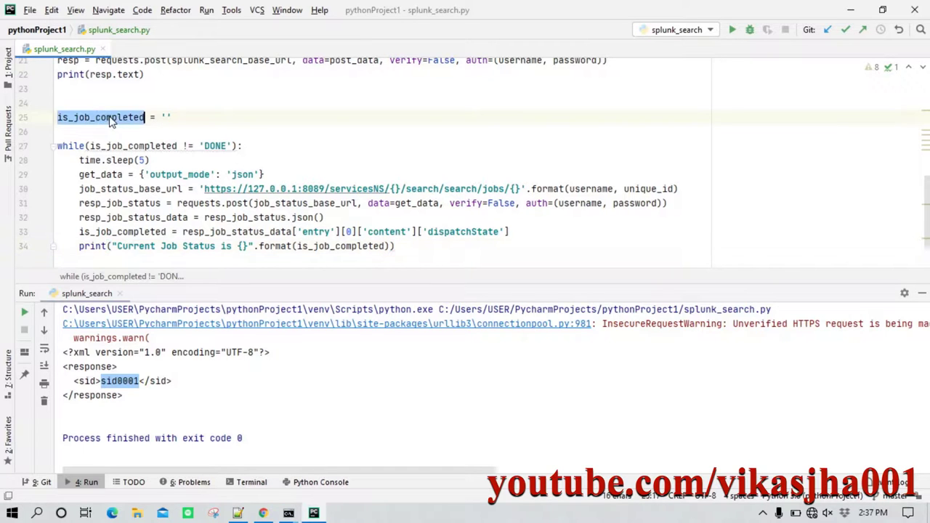
click(180, 117)
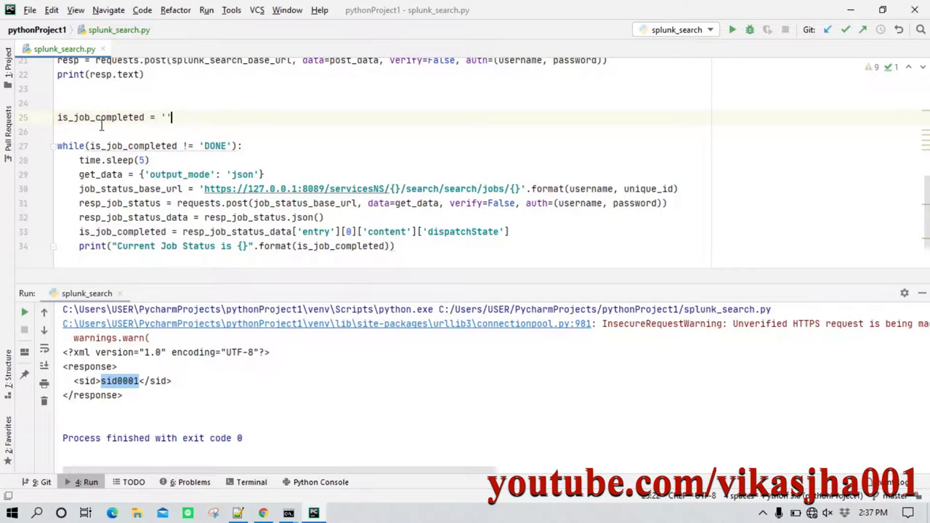
mouse_move(93, 117)
Review the loop's DONE condition, five-second sleep, status URL and request call.
drag(91, 145, 145, 146)
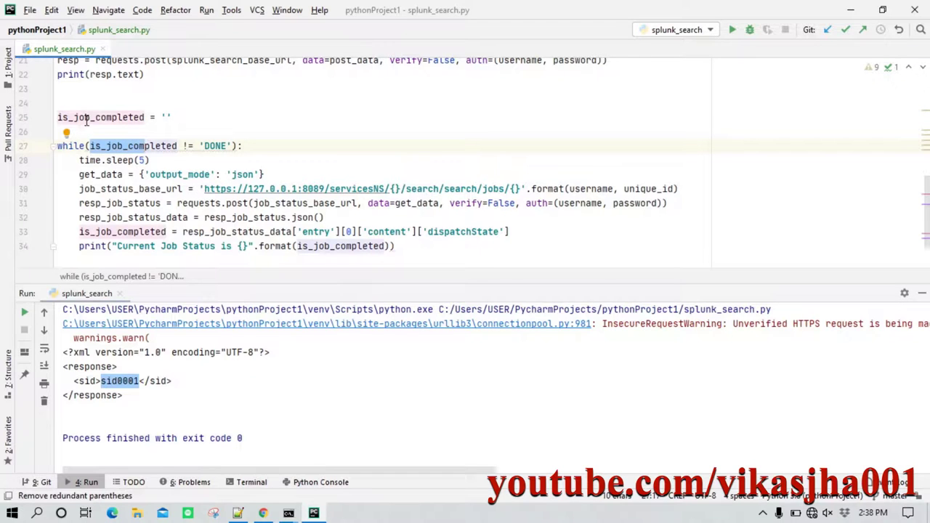
double_click(215, 145)
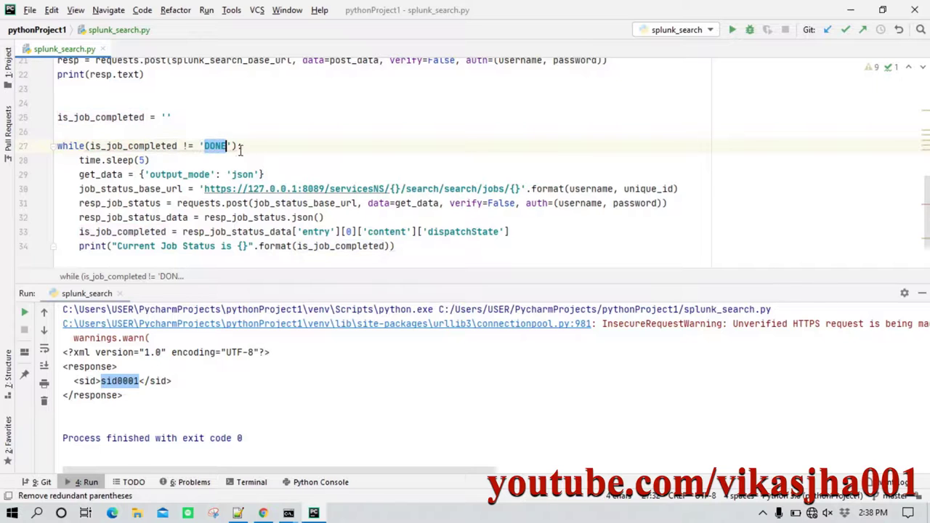
click(240, 147)
drag(166, 165, 84, 163)
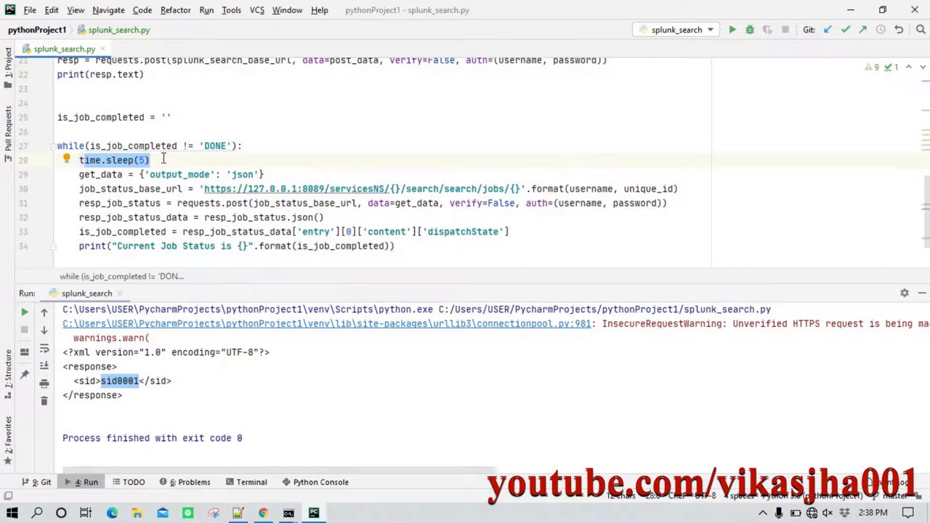
drag(205, 189, 520, 187)
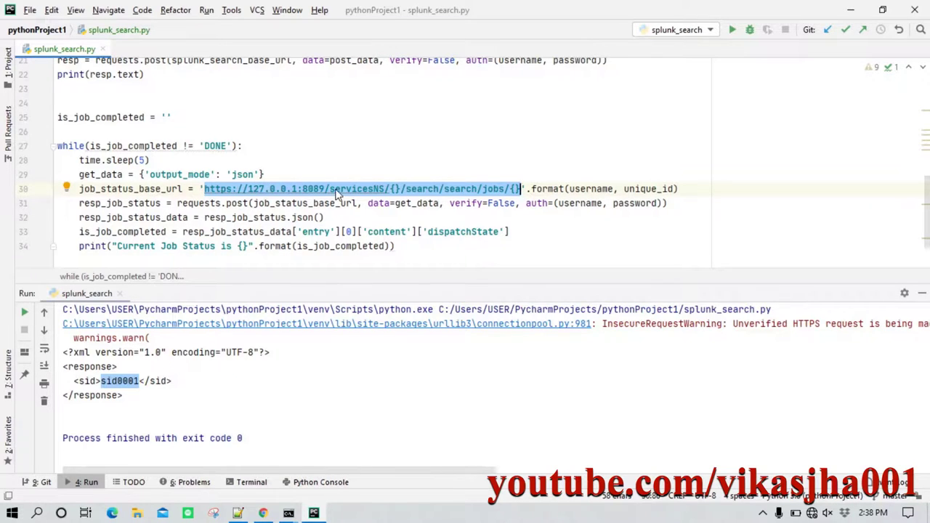
click(486, 218)
drag(177, 203, 676, 203)
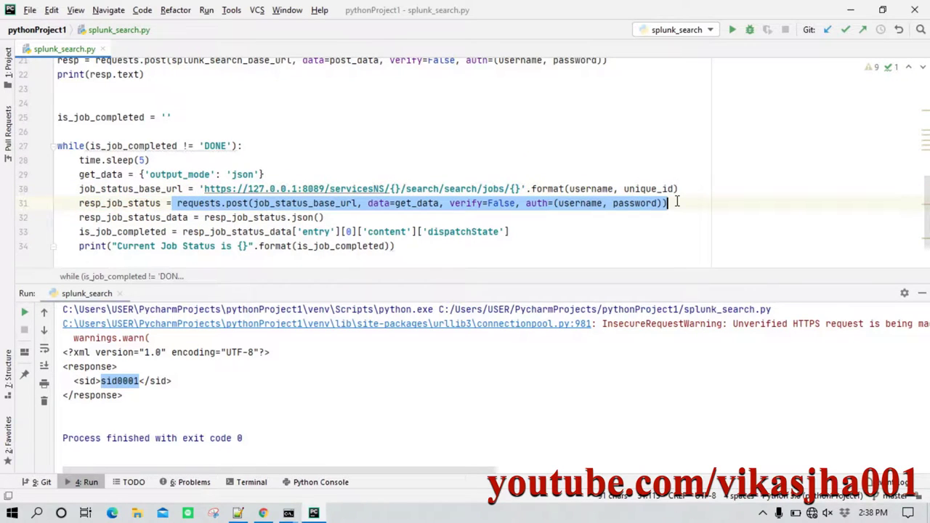
Review job_status_base_url, the get_data argument and json output mode, ending on line 34.
click(315, 204)
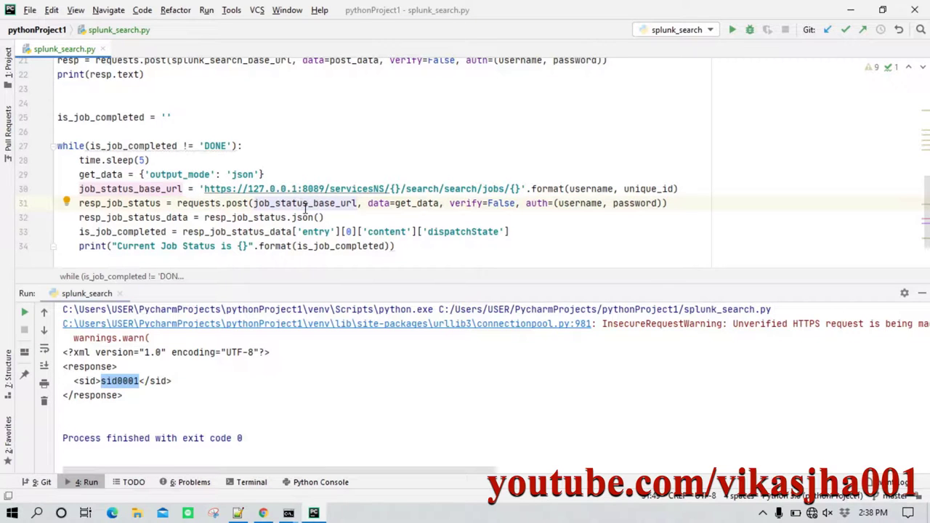
mouse_move(266, 209)
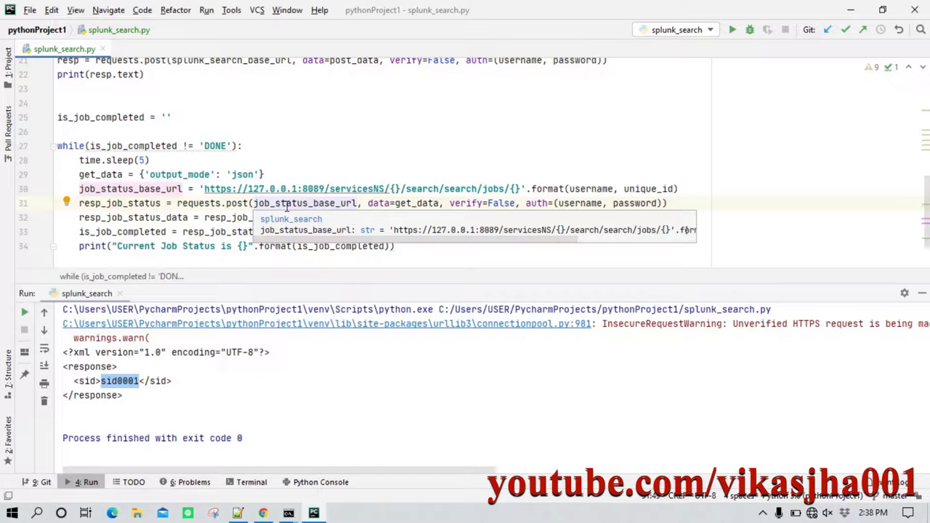
drag(396, 203, 436, 204)
drag(265, 175, 139, 174)
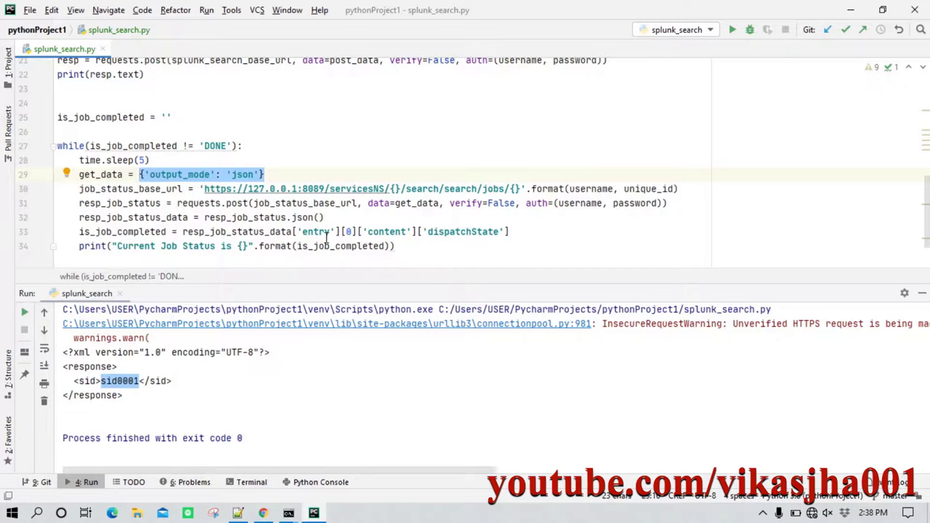
click(354, 217)
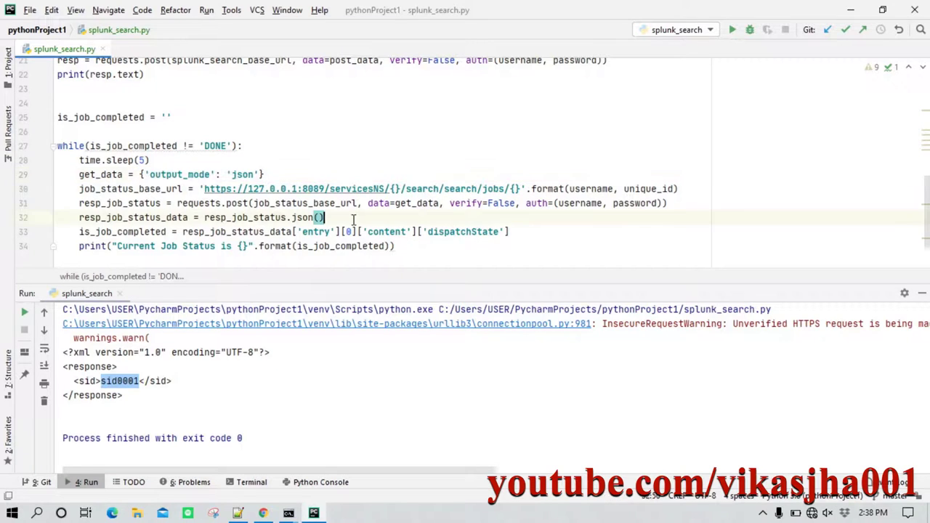
scroll(324, 245, down, 1)
click(407, 203)
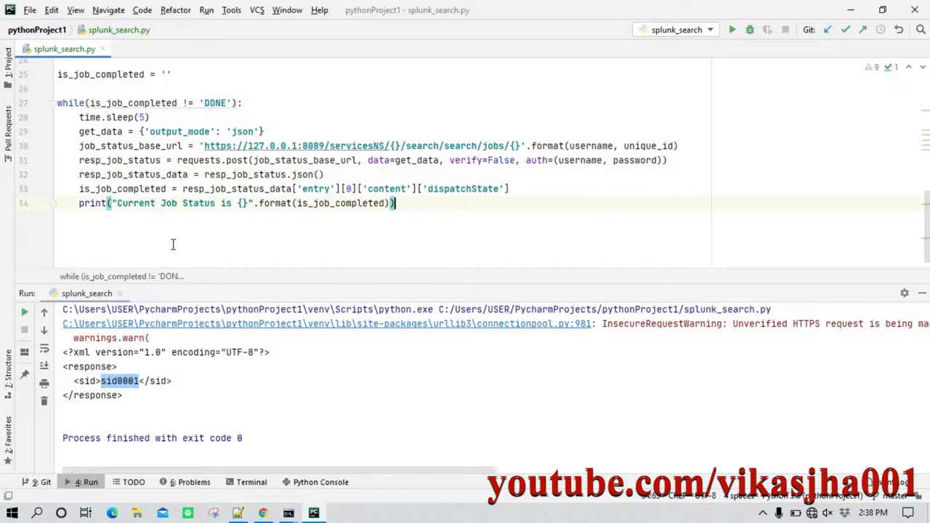
Run splunk_search.py and confirm the console prints Current Job Status is DONE.
right_click(277, 206)
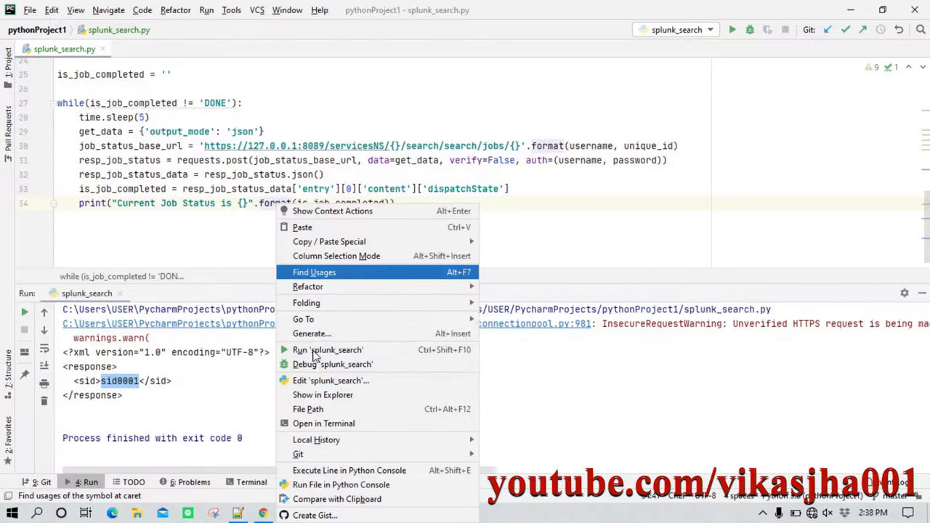
click(314, 350)
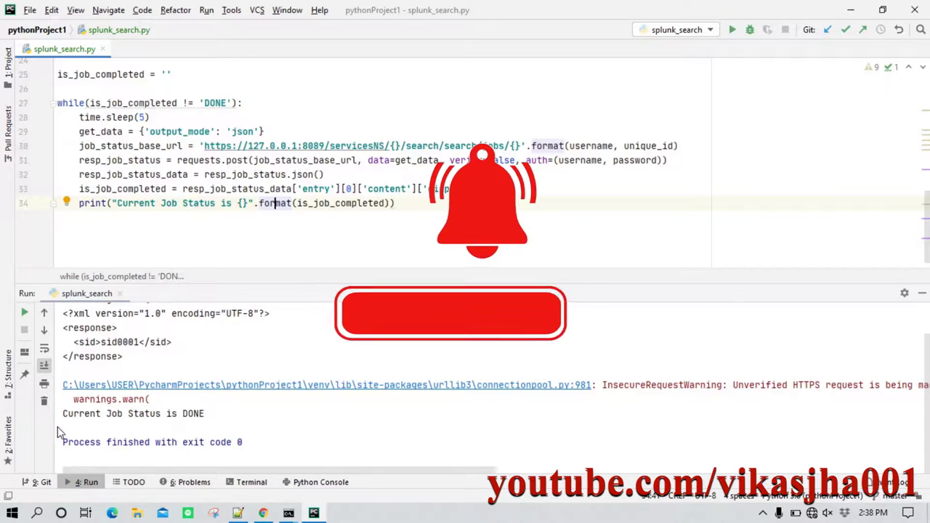
drag(210, 414, 63, 413)
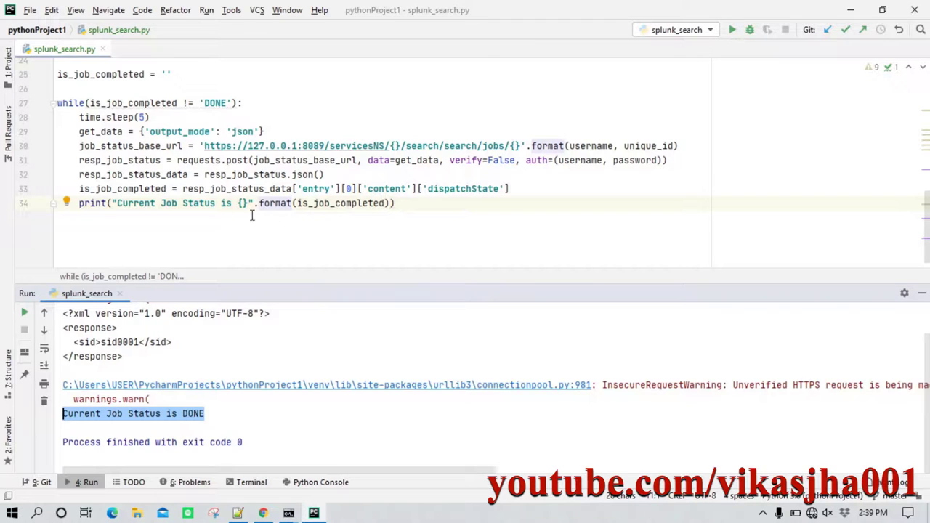
click(278, 206)
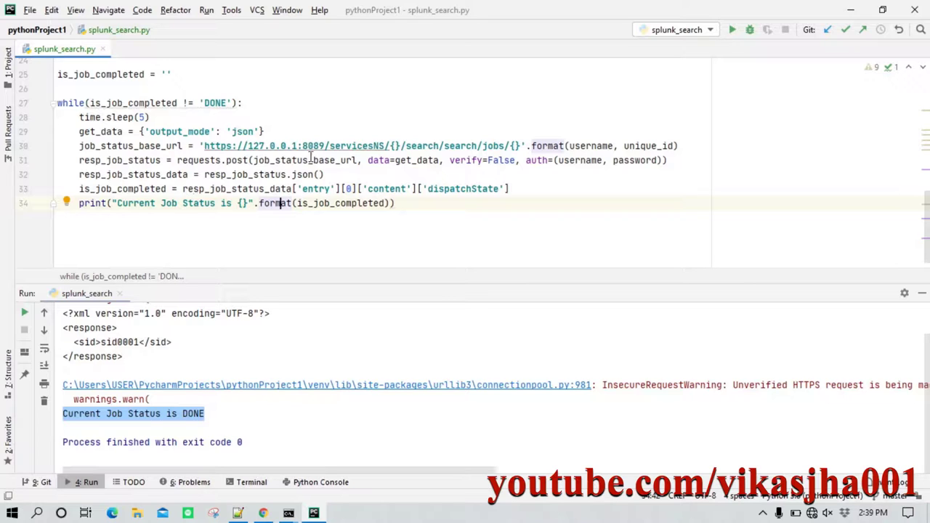
Review the JSON parsing and dispatchState lookup, then add a new line after the loop.
drag(96, 175, 319, 174)
drag(183, 189, 294, 190)
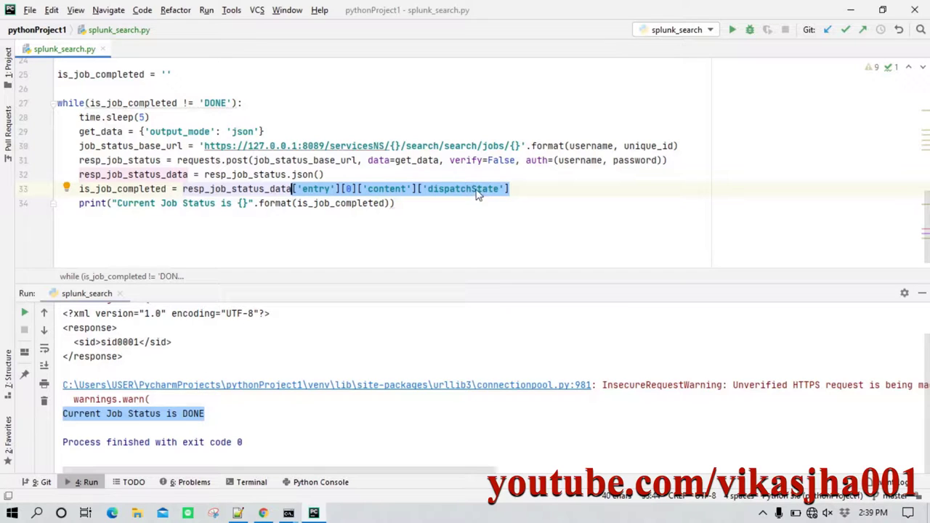
click(414, 215)
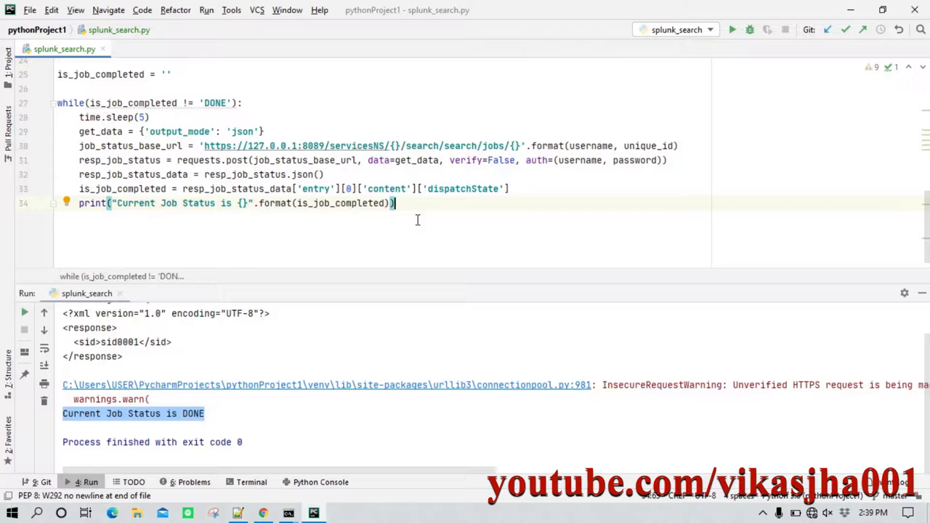
key(Return)
key(Return)
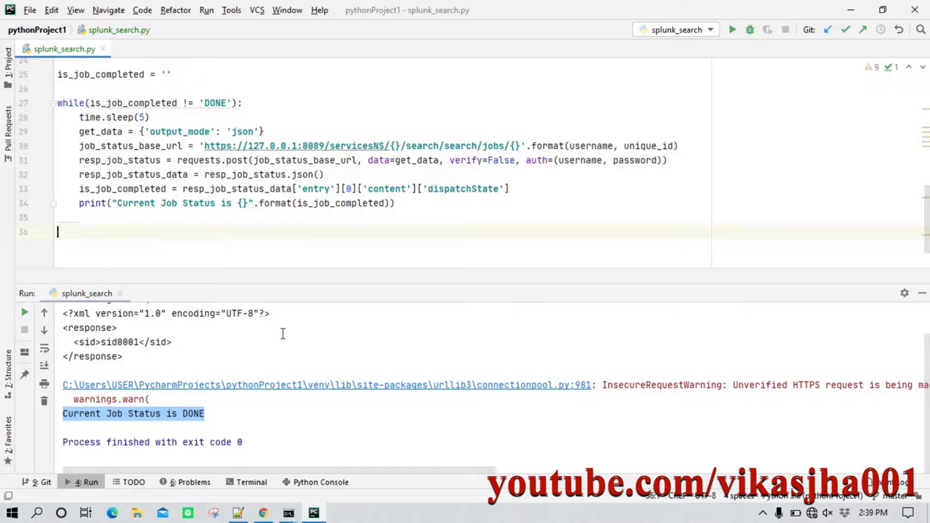
Copy the results-fetching lines from line 32 of the Notepad++ draft, then return to PyCharm.
click(237, 513)
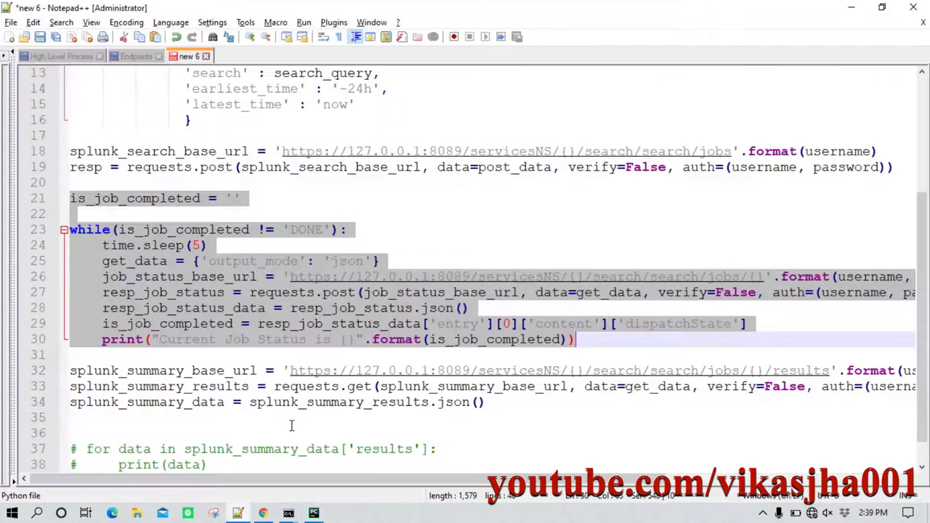
scroll(257, 287, down, 1)
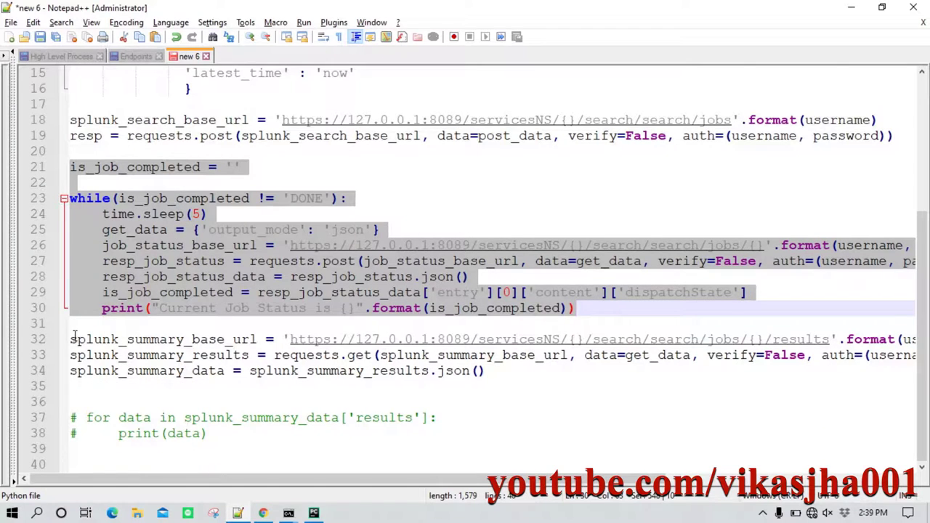
drag(70, 339, 178, 467)
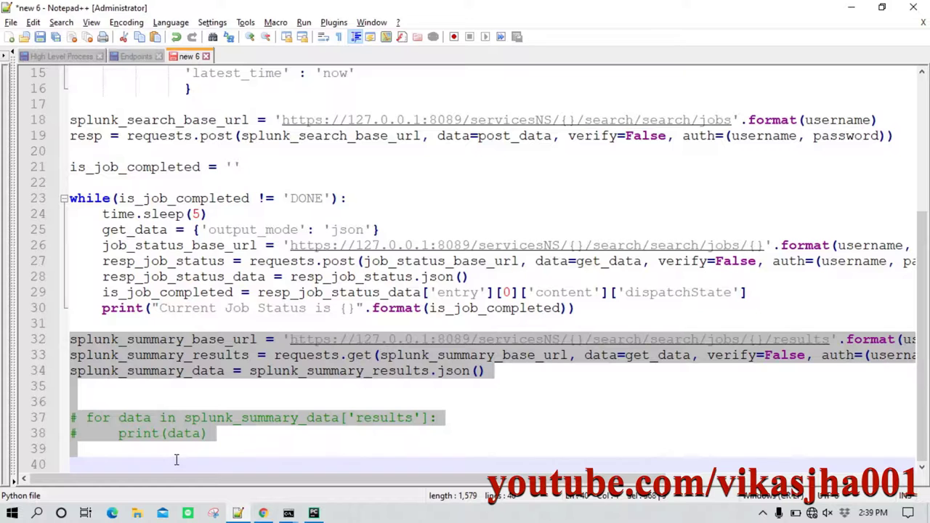
key(alt+Tab)
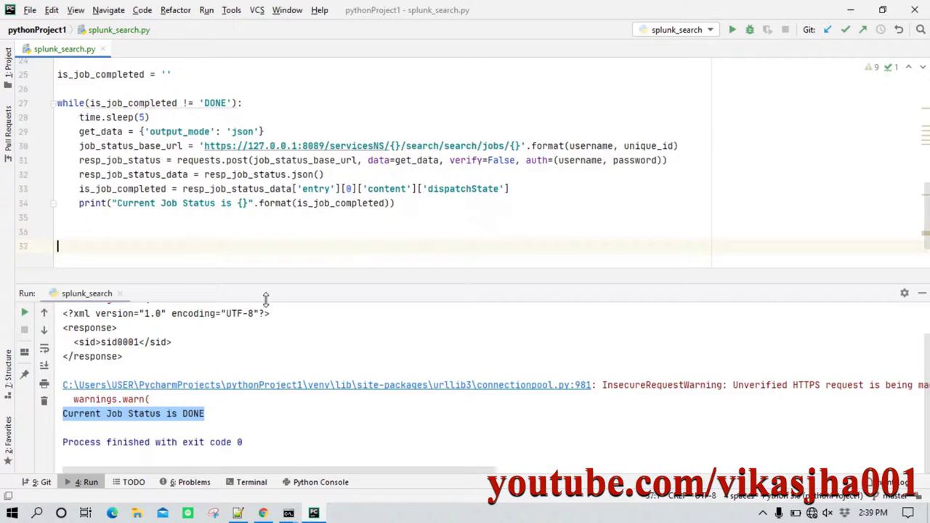
Paste the summary-results code at line 37 and review its results endpoint URL.
key(ctrl+v)
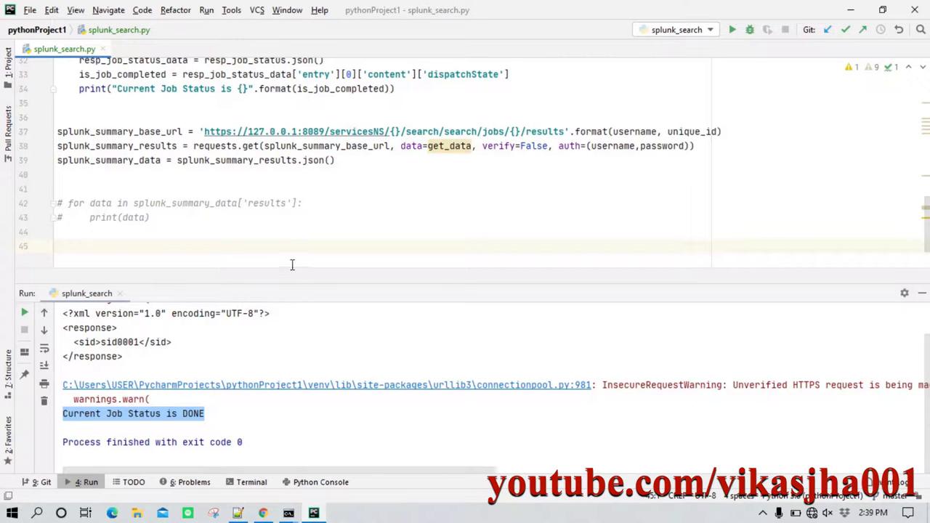
drag(286, 285, 304, 433)
scroll(218, 233, up, 2)
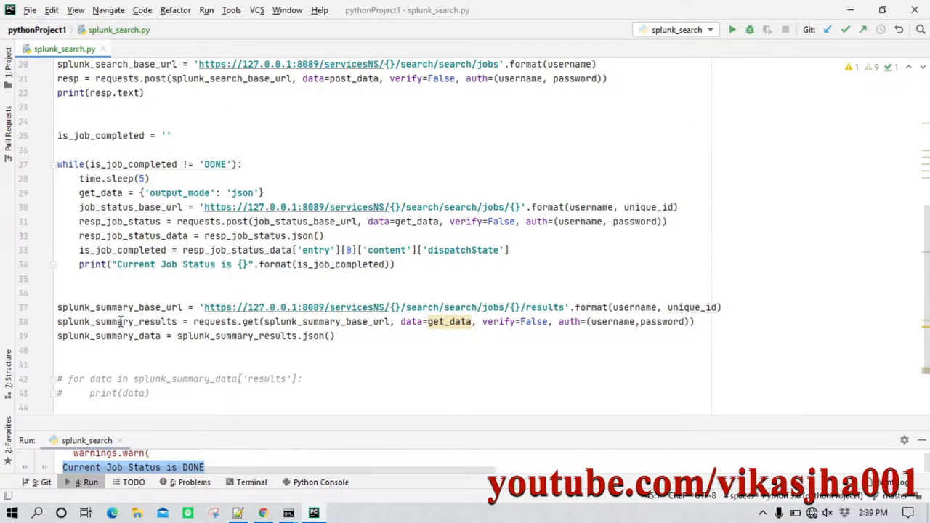
drag(60, 307, 167, 321)
click(169, 307)
click(111, 308)
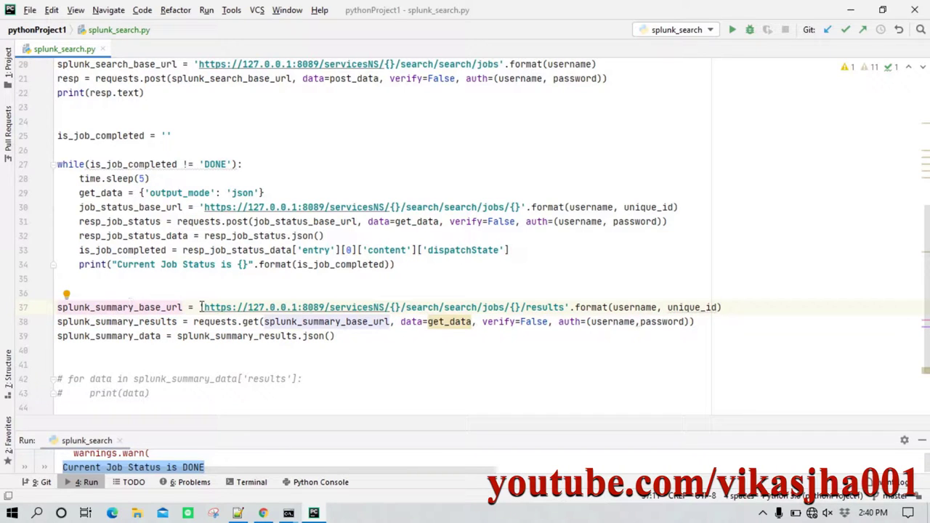
drag(202, 307, 527, 307)
click(554, 308)
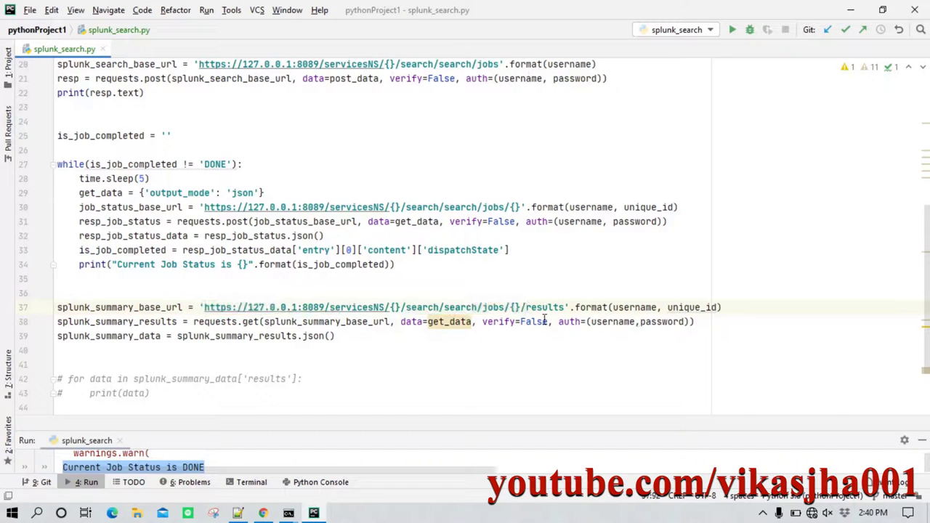
double_click(537, 308)
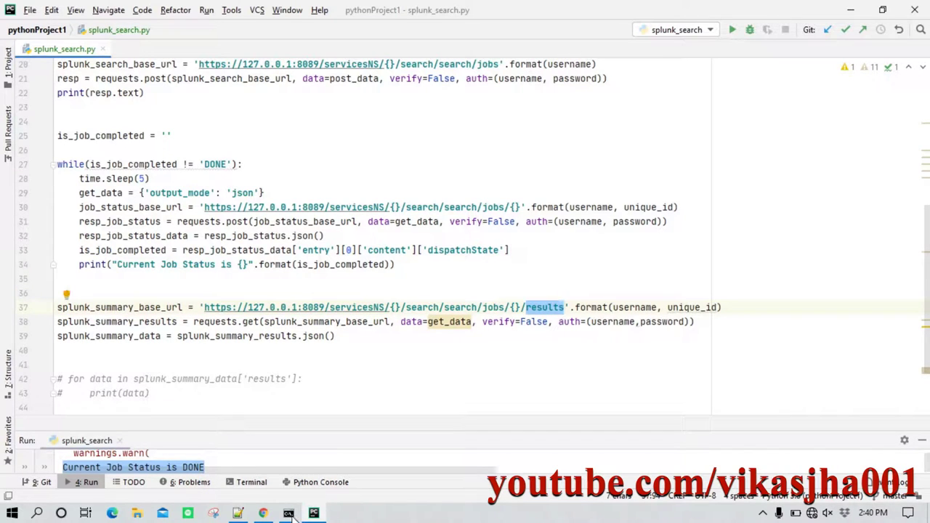
Select the whole results endpoint URL in the Notepad++ Endpoints notes.
click(240, 514)
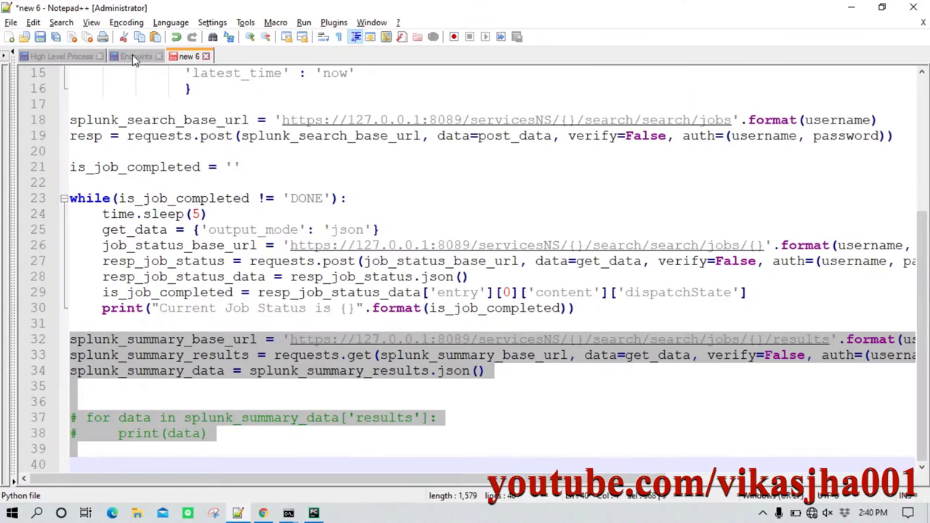
click(132, 55)
click(543, 226)
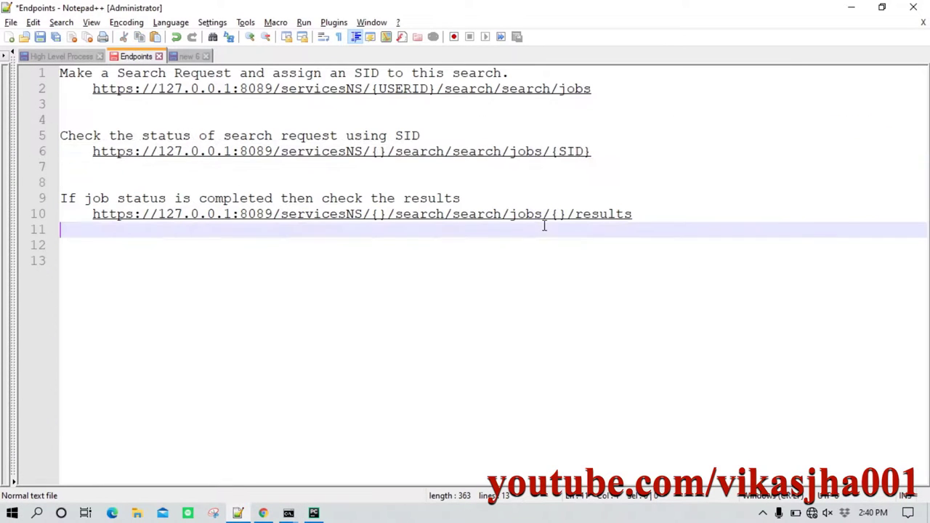
click(640, 214)
shift+click(93, 220)
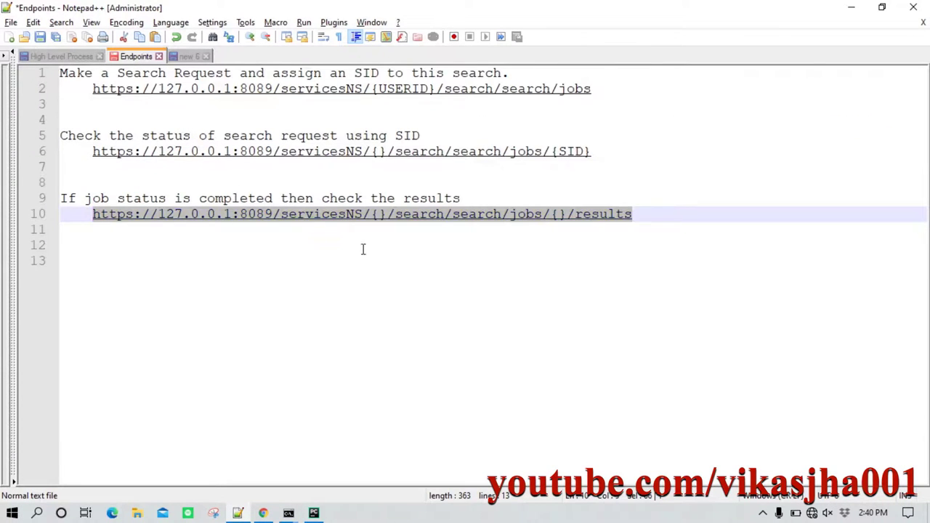
key(alt+Tab)
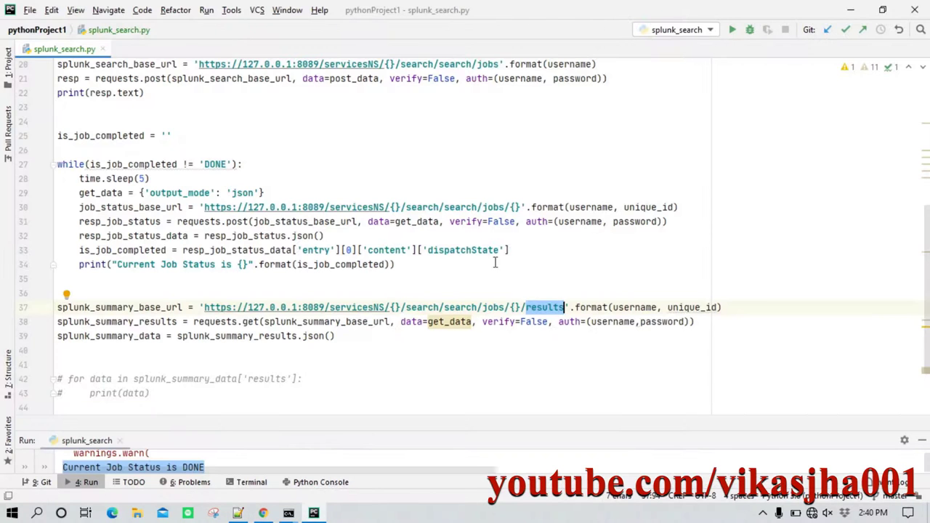
click(533, 335)
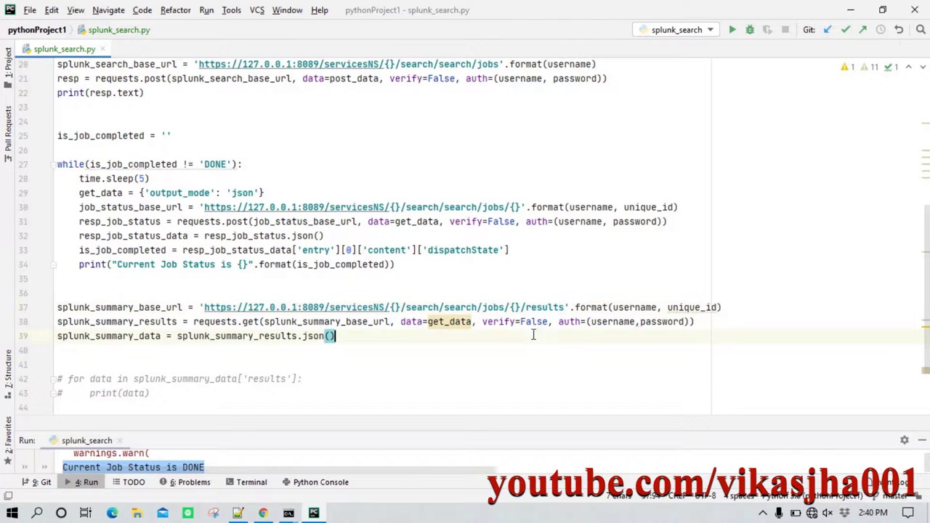
double_click(638, 307)
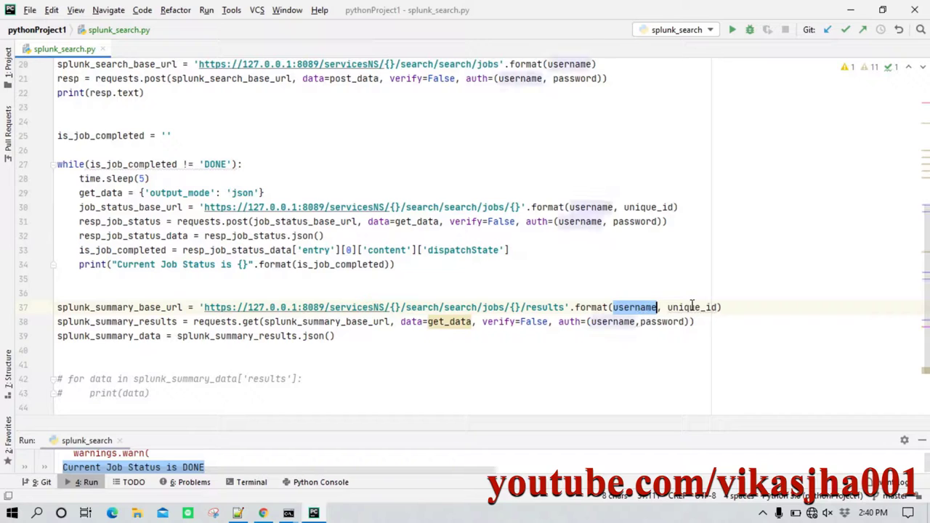
double_click(690, 307)
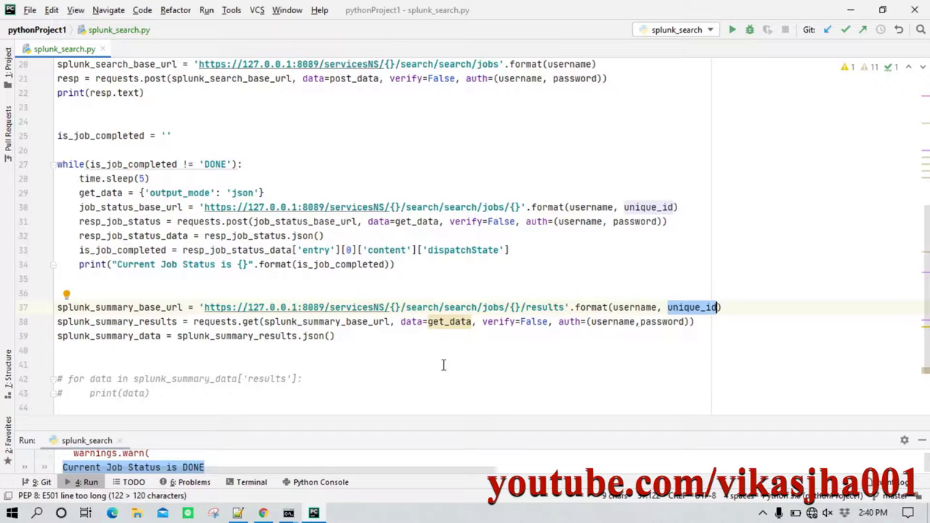
double_click(92, 322)
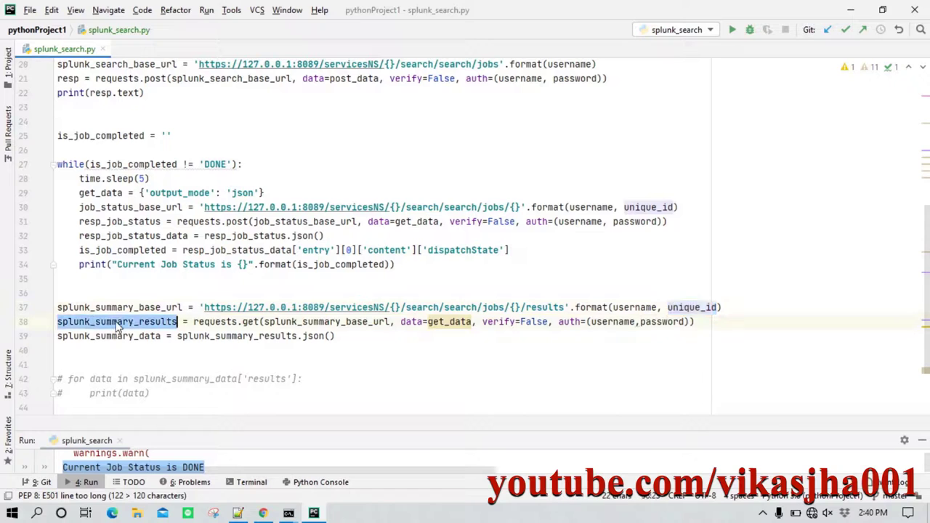
drag(194, 322, 260, 322)
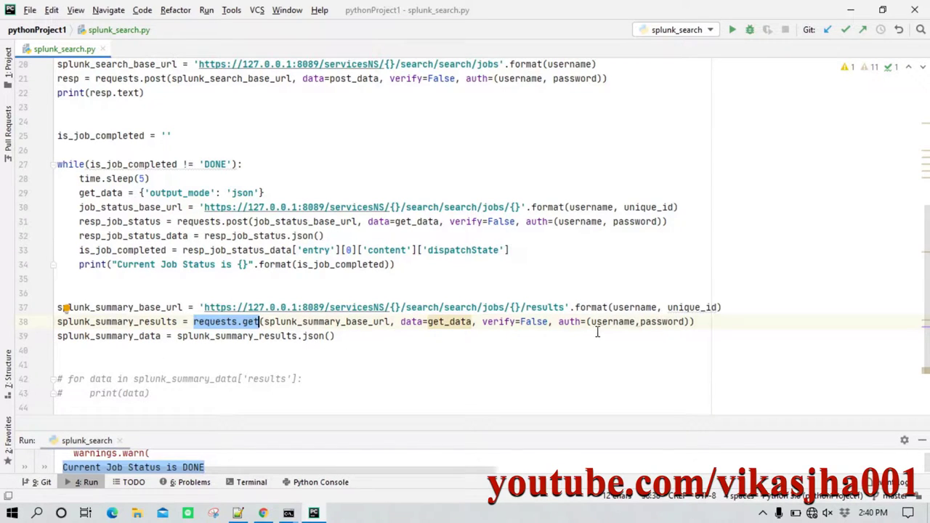
drag(603, 321, 667, 321)
drag(482, 322, 568, 322)
key(shift+Left)
key(shift+Left)
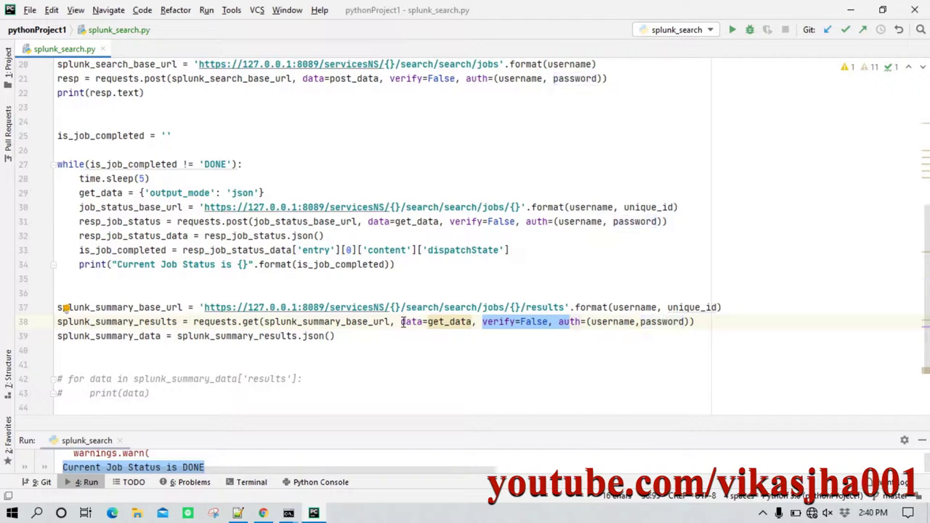
drag(403, 325, 459, 325)
key(Down)
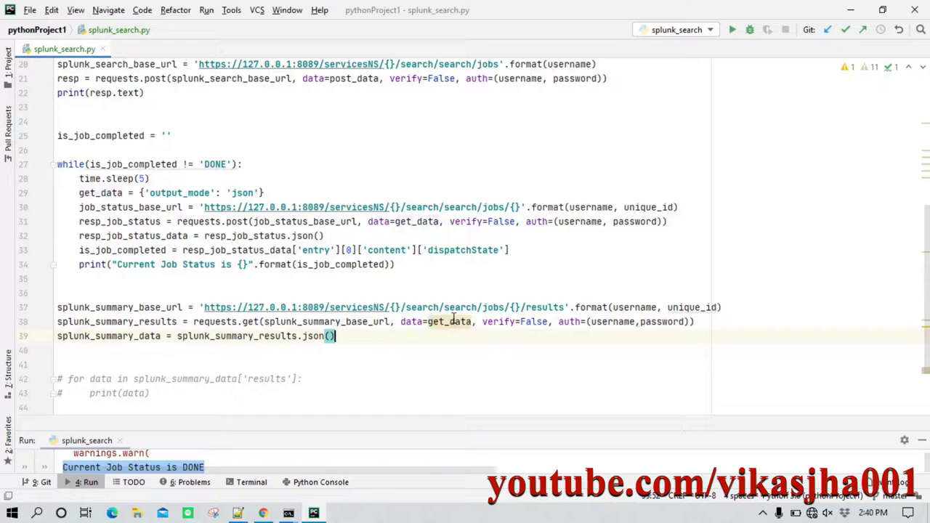
drag(428, 325, 472, 325)
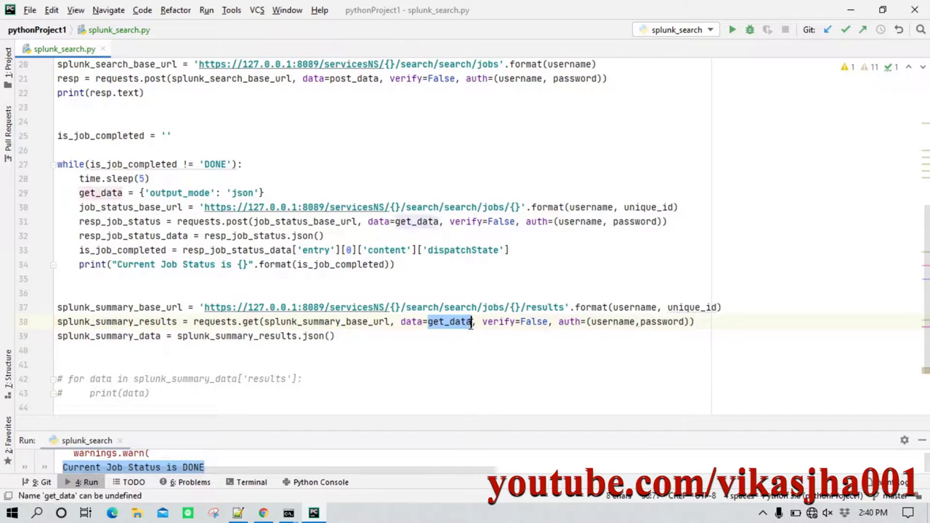
click(71, 193)
drag(70, 194, 283, 191)
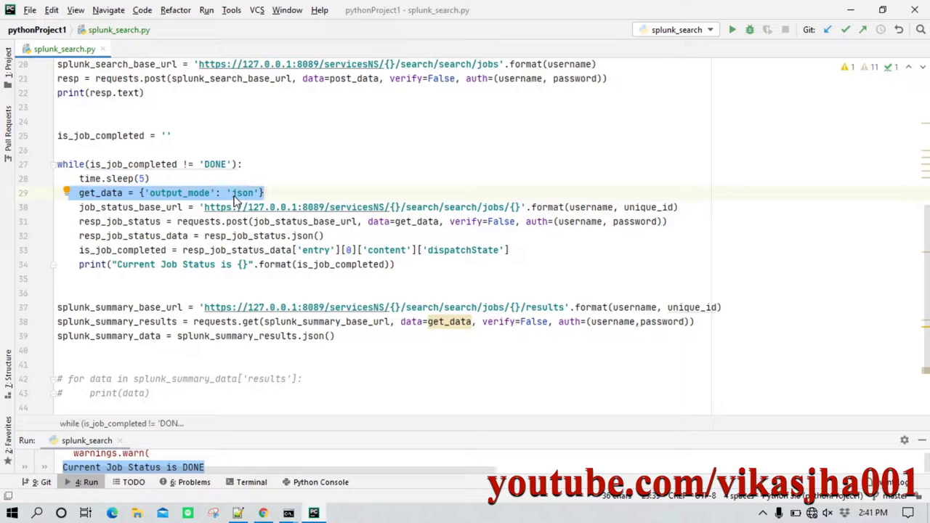
click(367, 342)
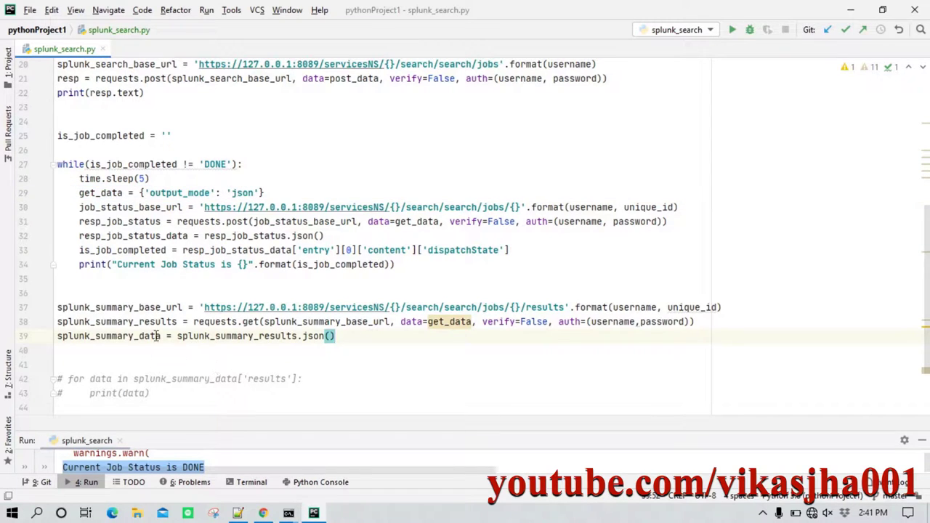
scroll(211, 337, down, 1)
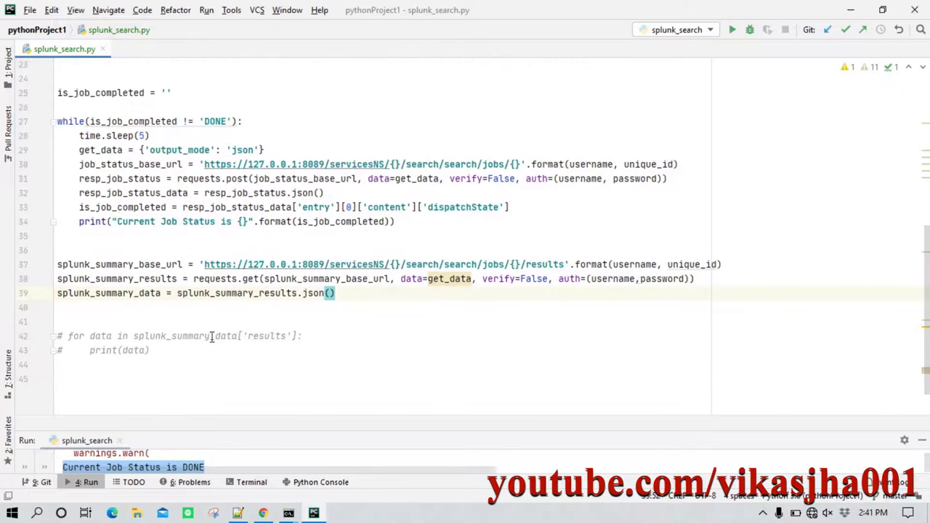
Uncomment the result-printing loop and run splunk_search.py.
drag(175, 356, 52, 342)
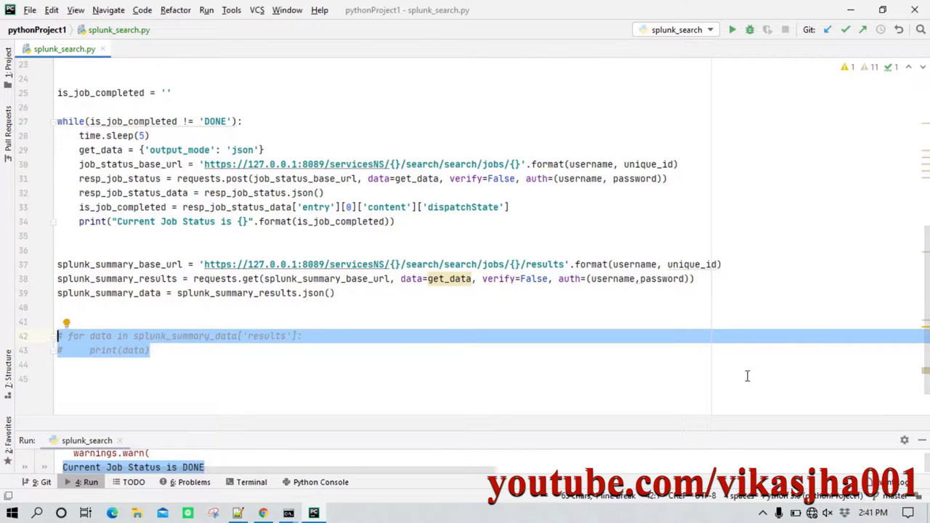
key(ctrl+slash)
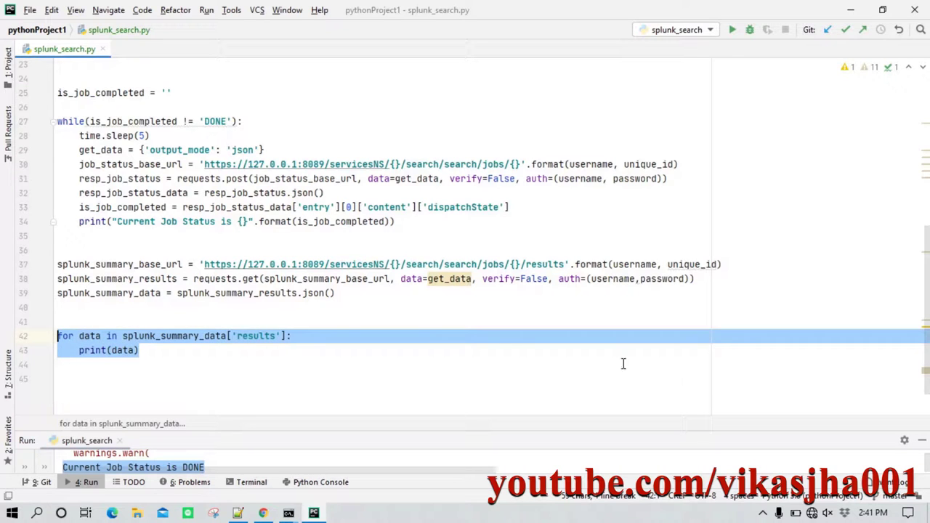
click(356, 307)
right_click(368, 306)
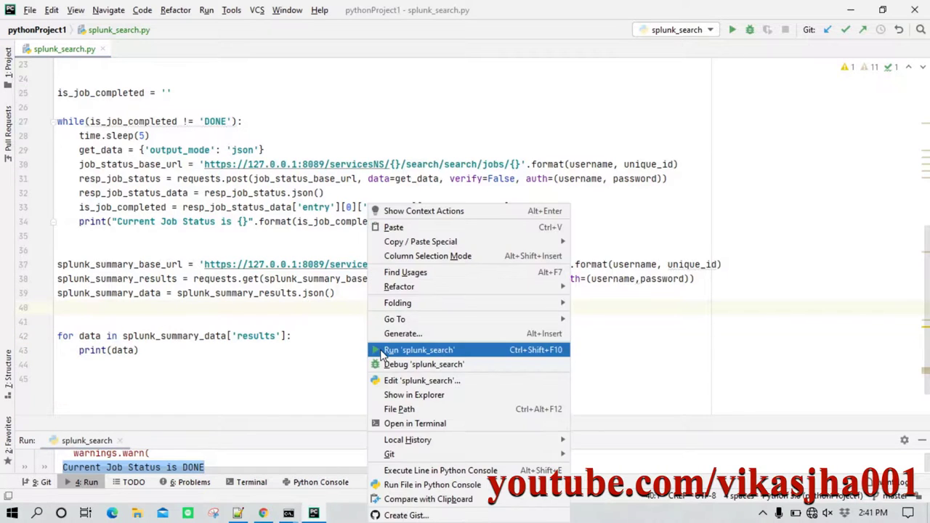
click(383, 352)
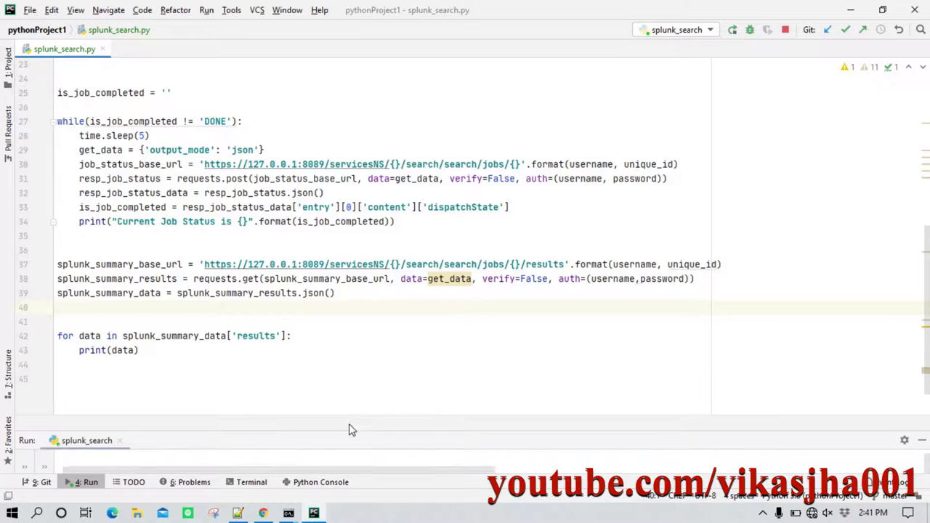
Check the output's search id, DONE status and lvl counts info 88, eror 27, warn 2.
drag(349, 433, 346, 213)
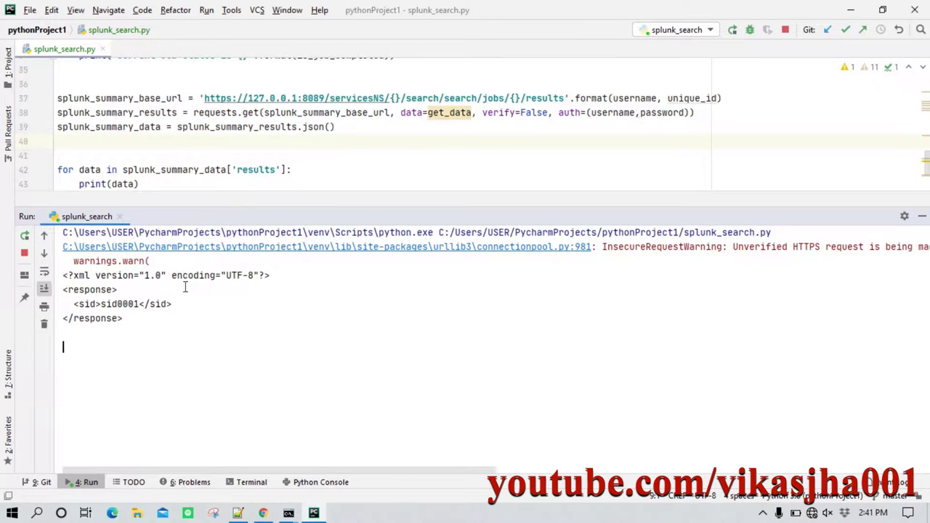
drag(108, 270, 149, 270)
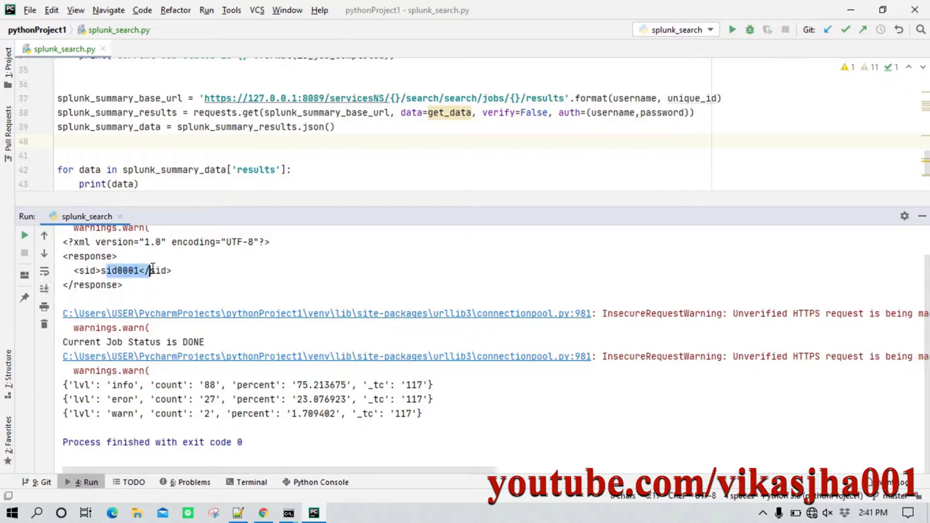
drag(68, 342, 211, 342)
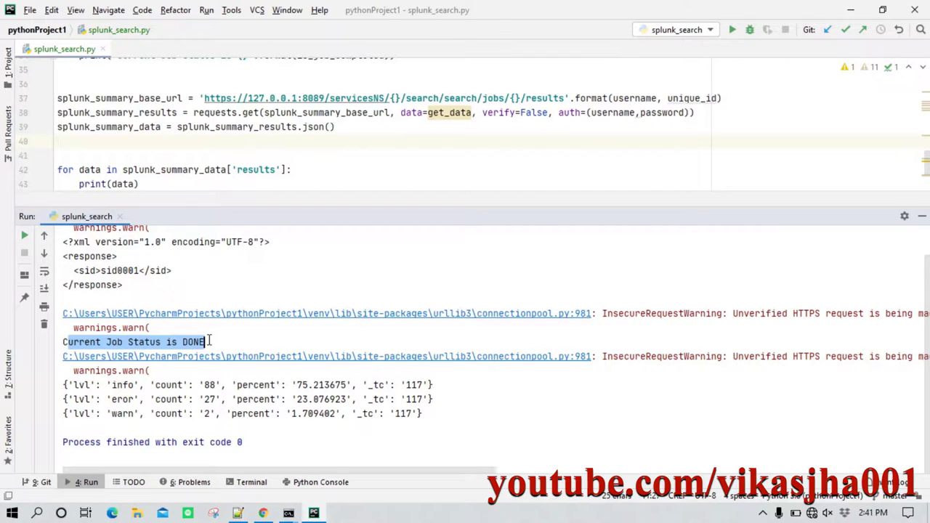
drag(64, 385, 422, 413)
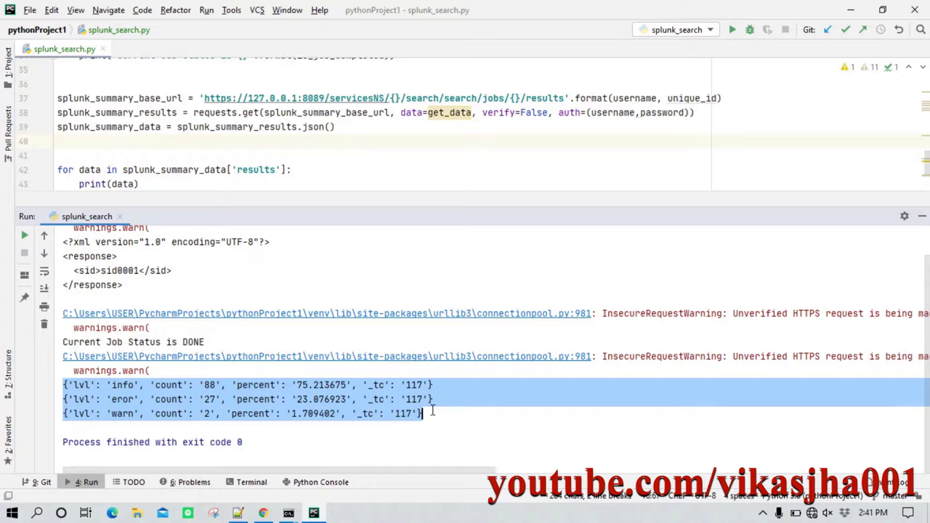
click(263, 513)
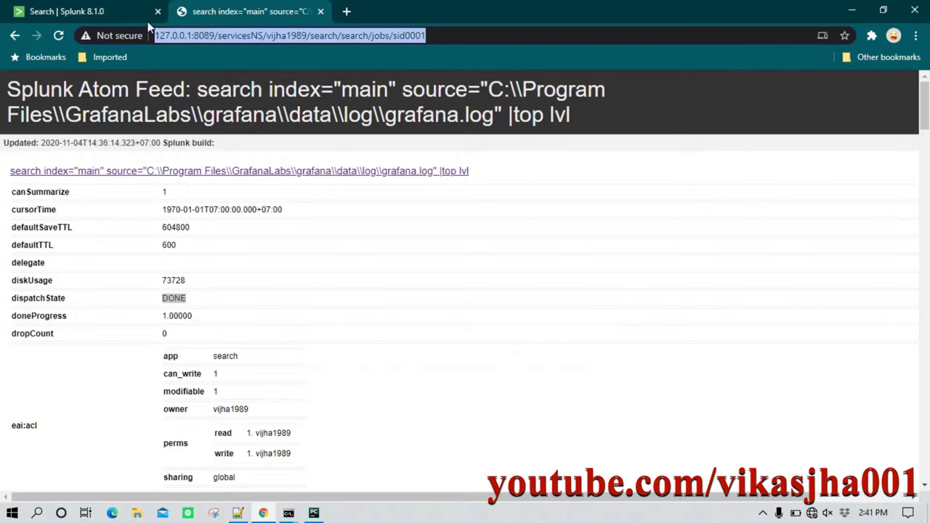
Compare the script's first result (info, count 88, percent values) with the Splunk lvl statistics.
click(109, 12)
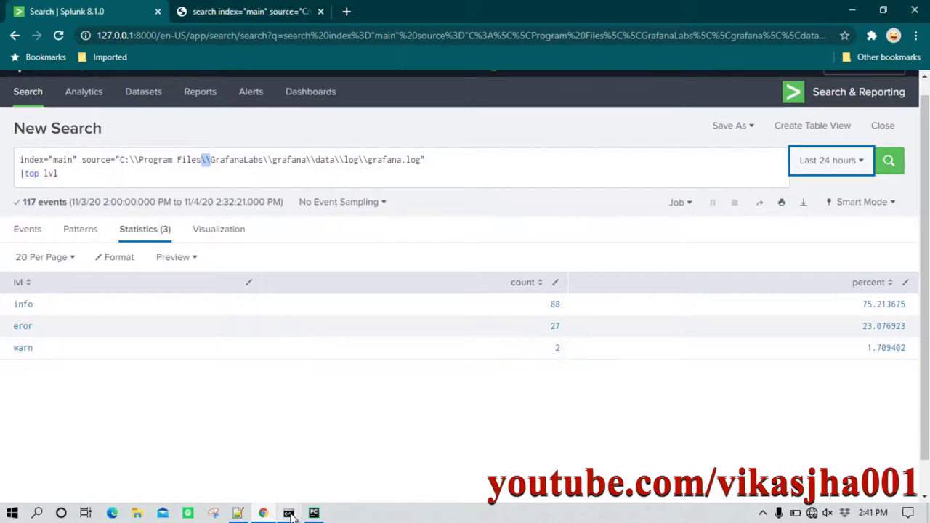
click(314, 513)
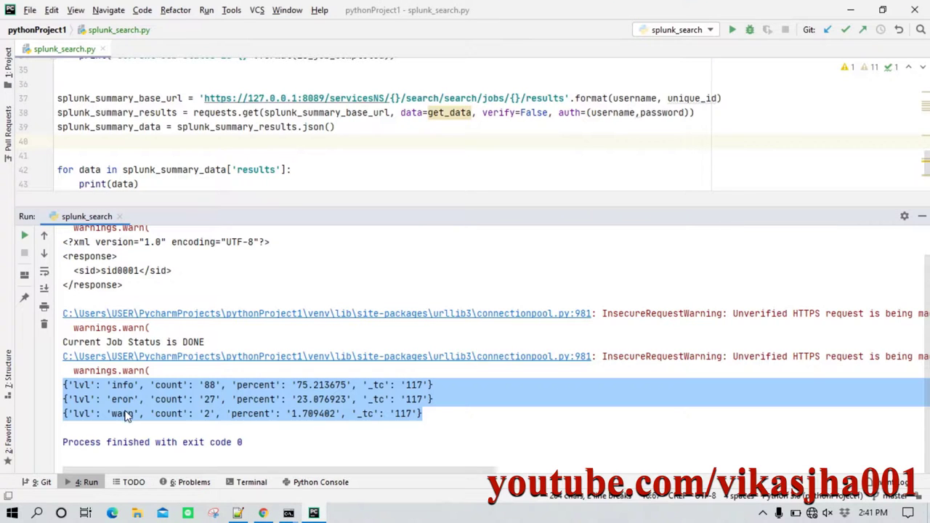
click(106, 399)
drag(112, 385, 123, 385)
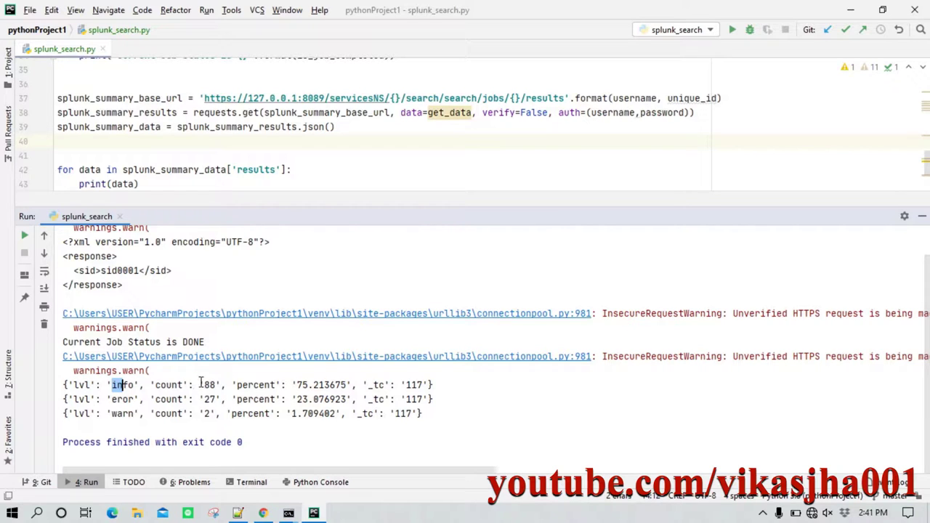
drag(201, 385, 217, 413)
drag(247, 386, 325, 413)
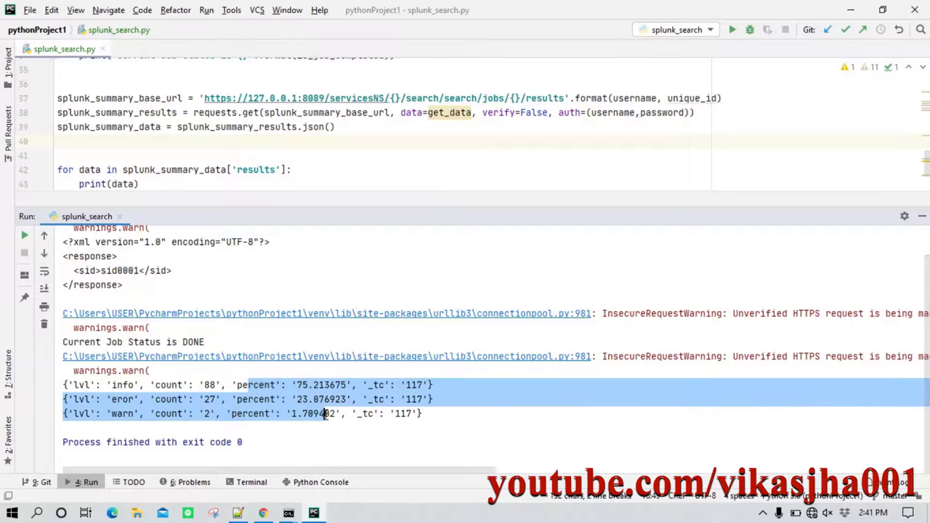
Cross-check the _tc field in the printed output against the Splunk statistics table.
click(263, 513)
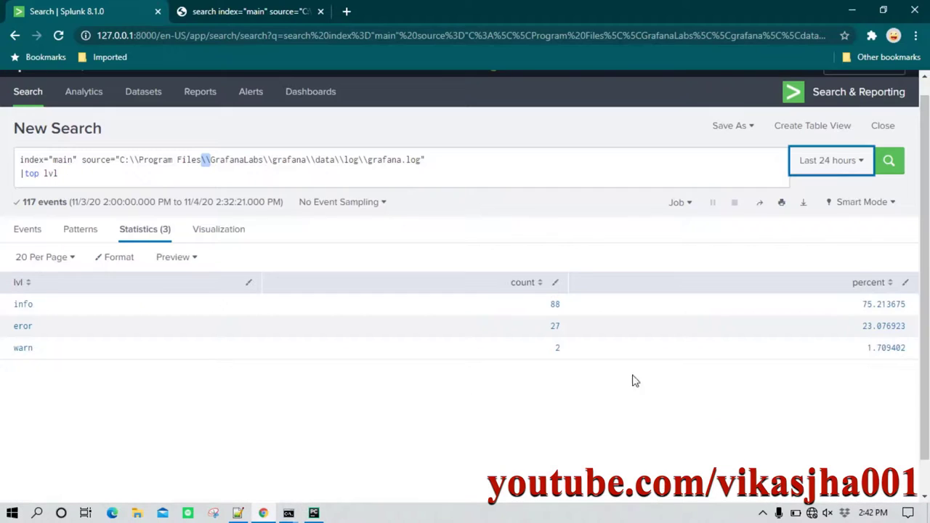
click(314, 513)
click(433, 401)
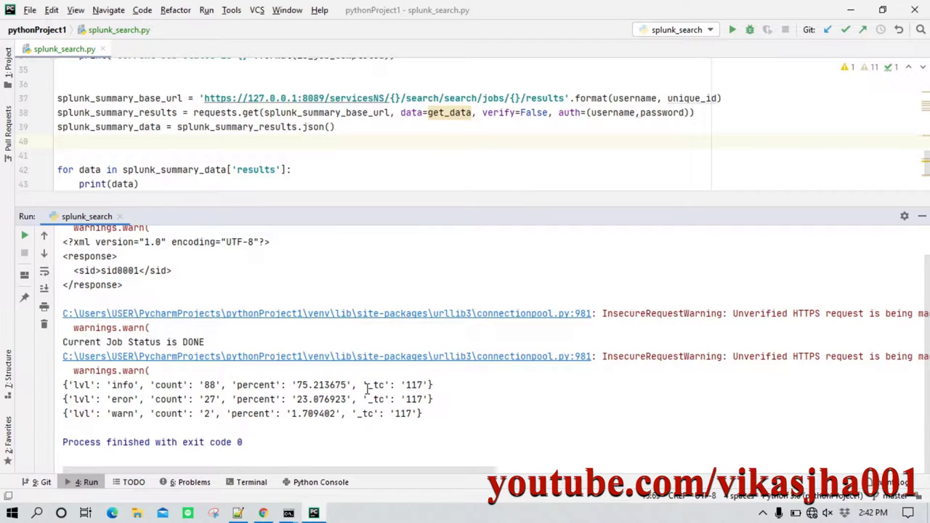
drag(363, 385, 390, 385)
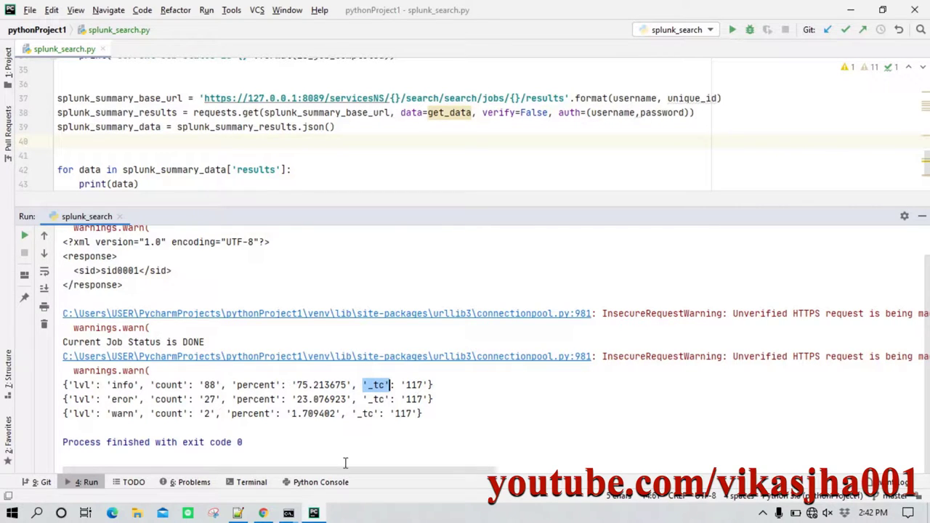
click(266, 513)
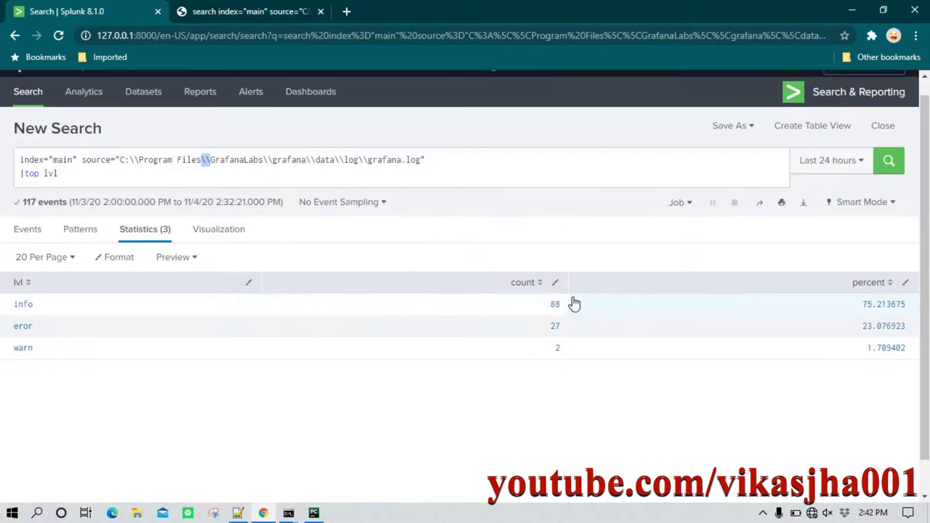
click(314, 513)
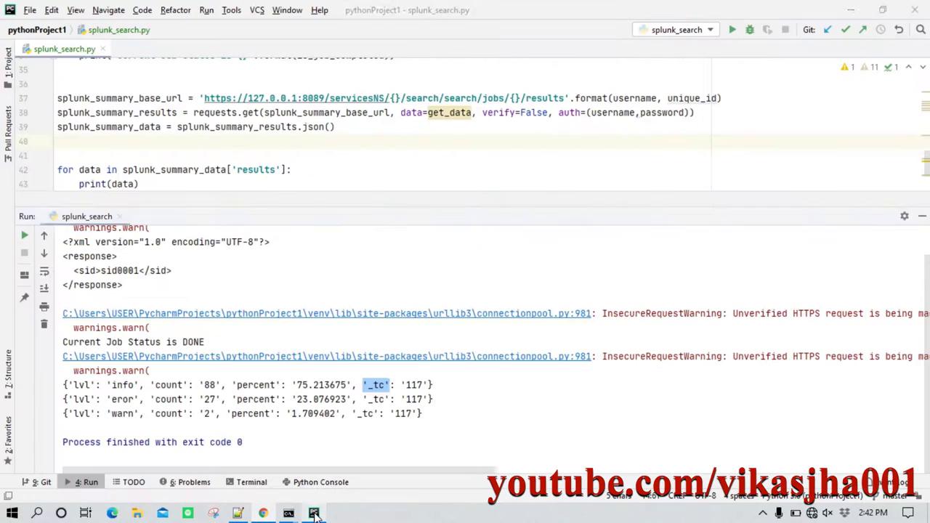
click(430, 413)
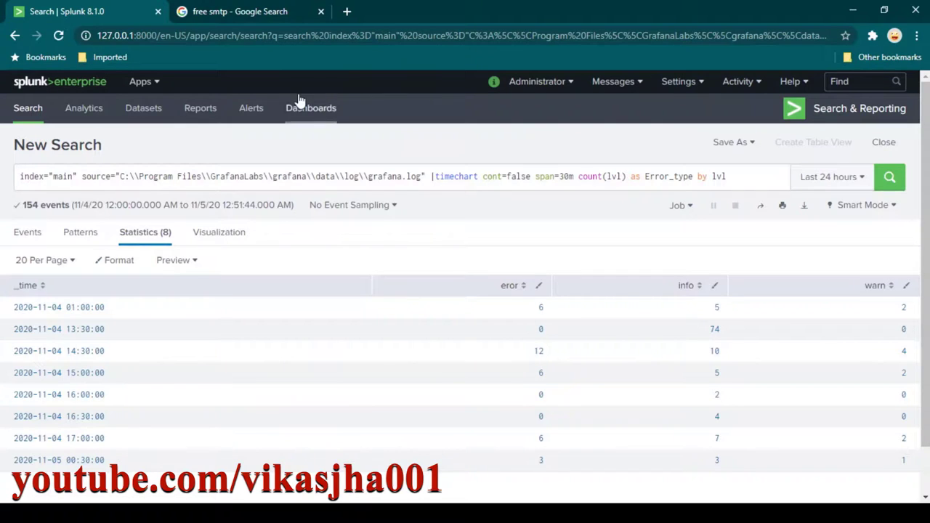
click(267, 16)
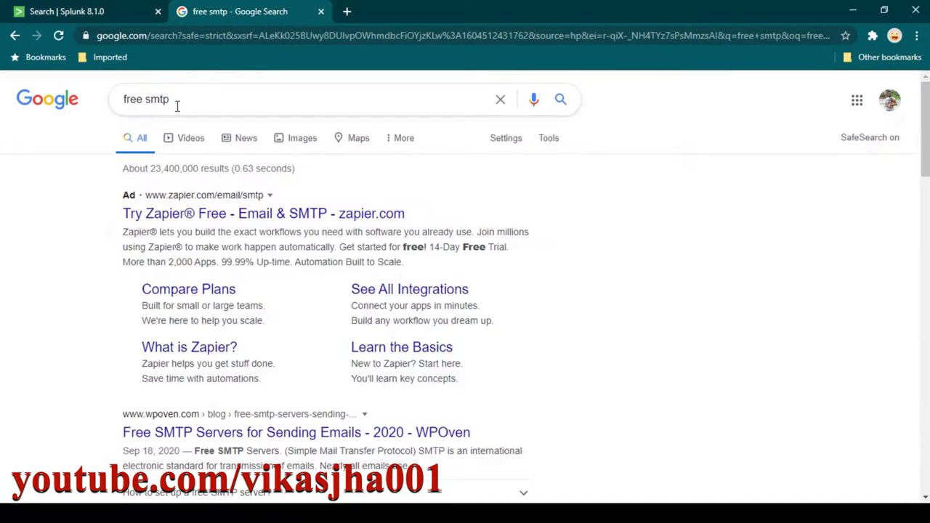
scroll(569, 293, down, 1)
scroll(570, 292, down, 3)
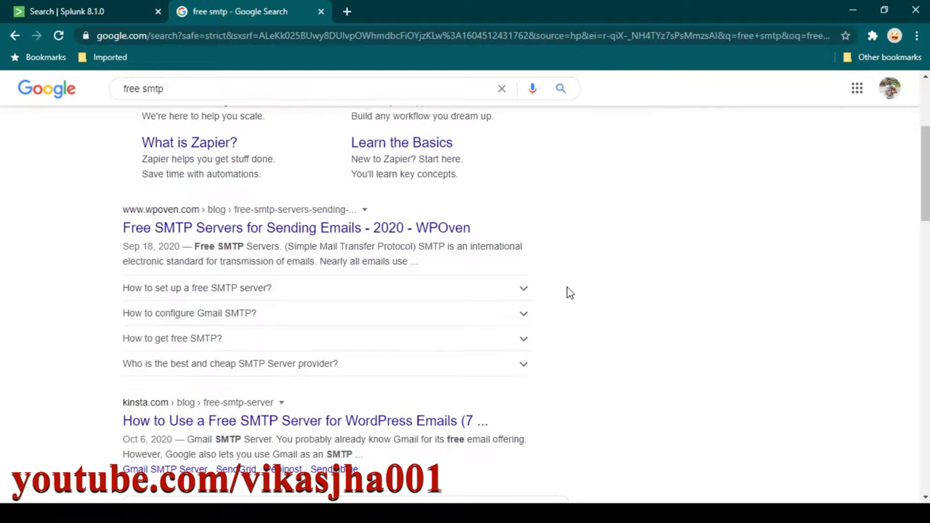
scroll(569, 293, down, 3)
scroll(570, 294, down, 4)
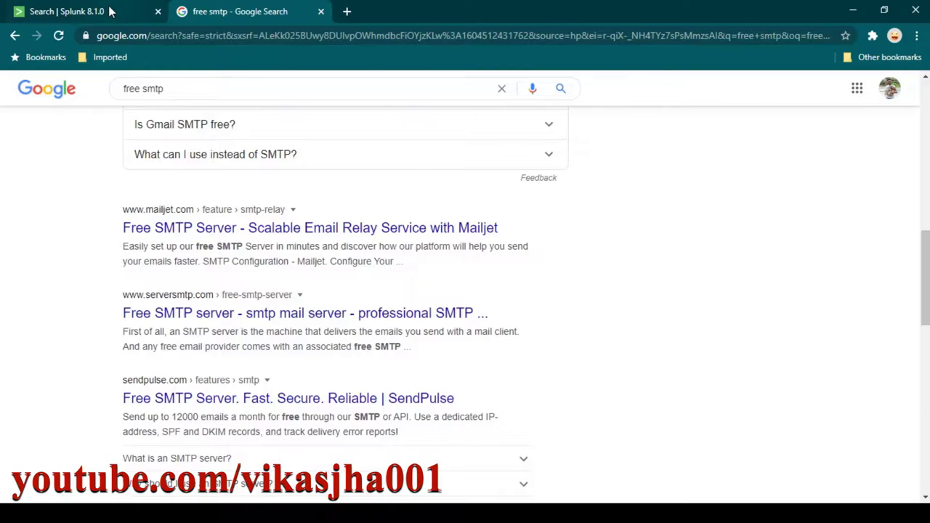
click(72, 12)
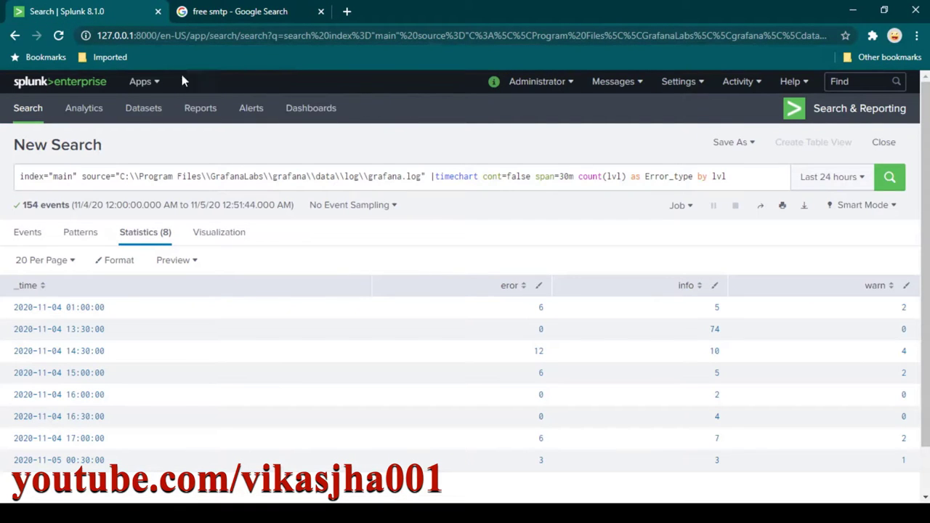
Open Splunk's Server settings in a new tab and close the free SMTP search results.
click(687, 83)
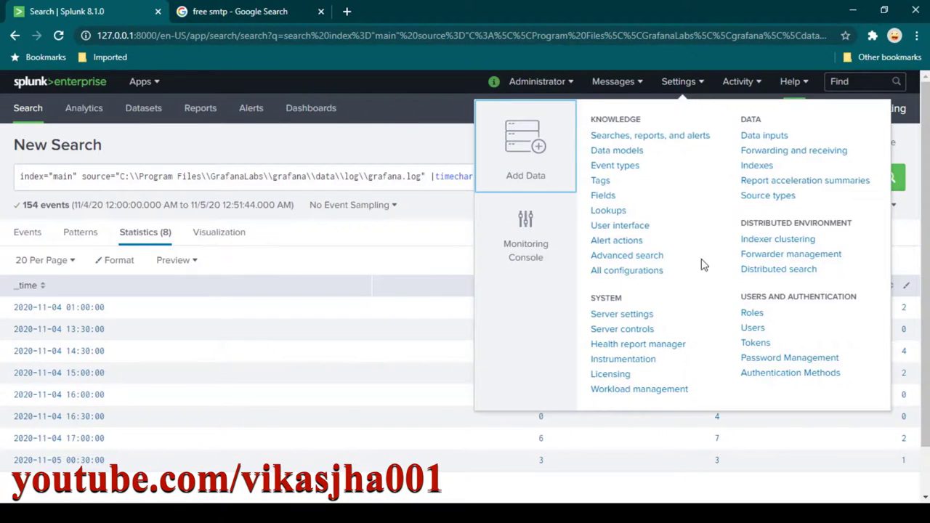
ctrl+click(634, 317)
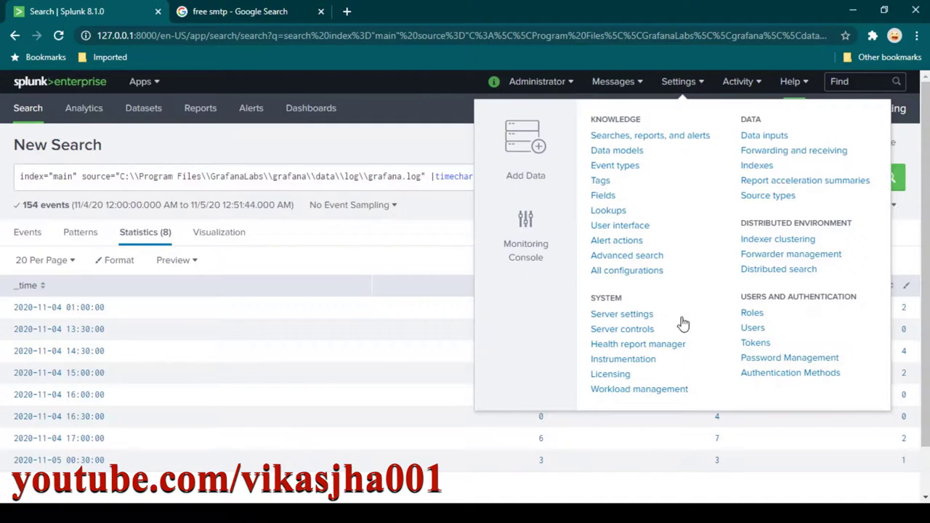
click(240, 16)
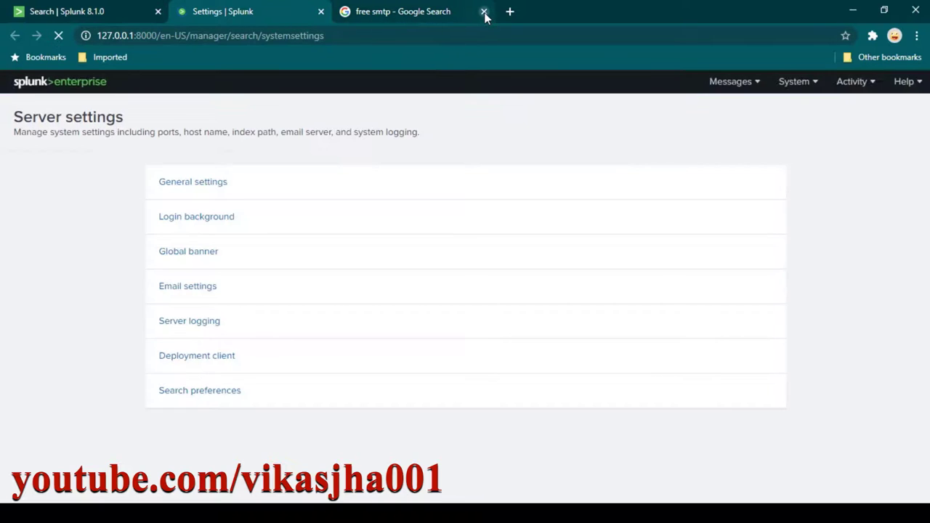
click(484, 11)
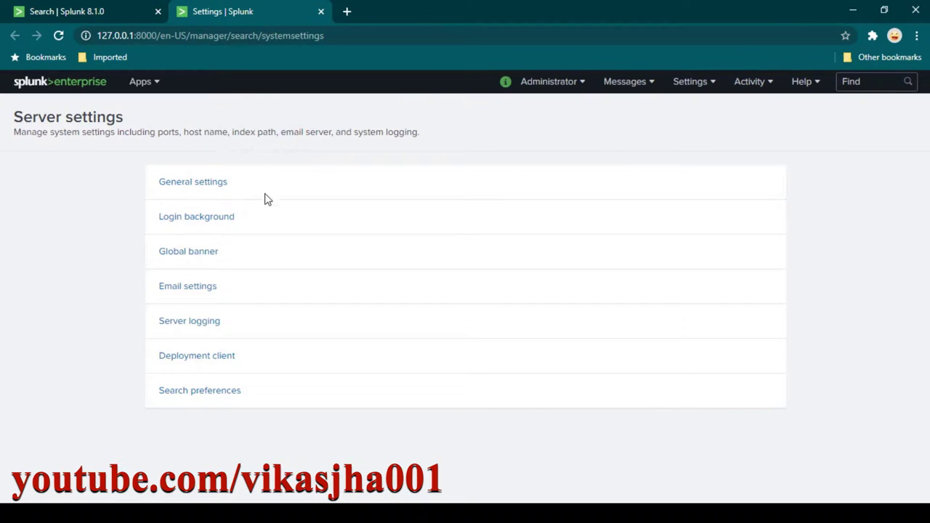
View Email settings and inspect the Mail host smtp.itpanther.com on port 587.
click(188, 288)
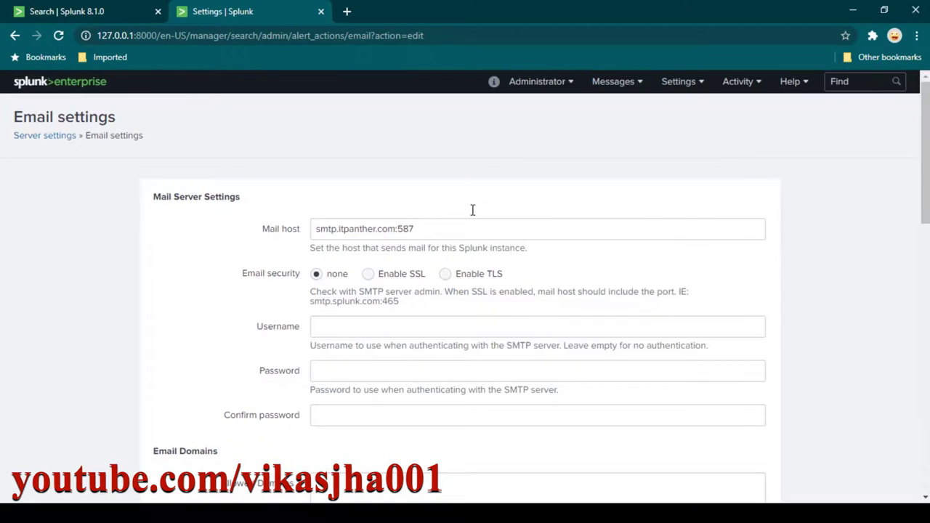
scroll(471, 217, down, 2)
scroll(469, 220, up, 1)
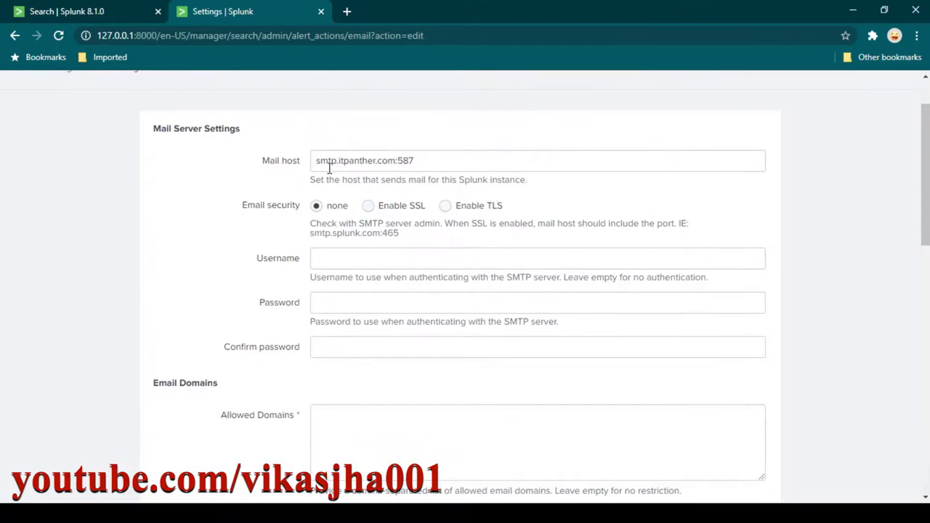
drag(315, 160, 397, 161)
click(416, 160)
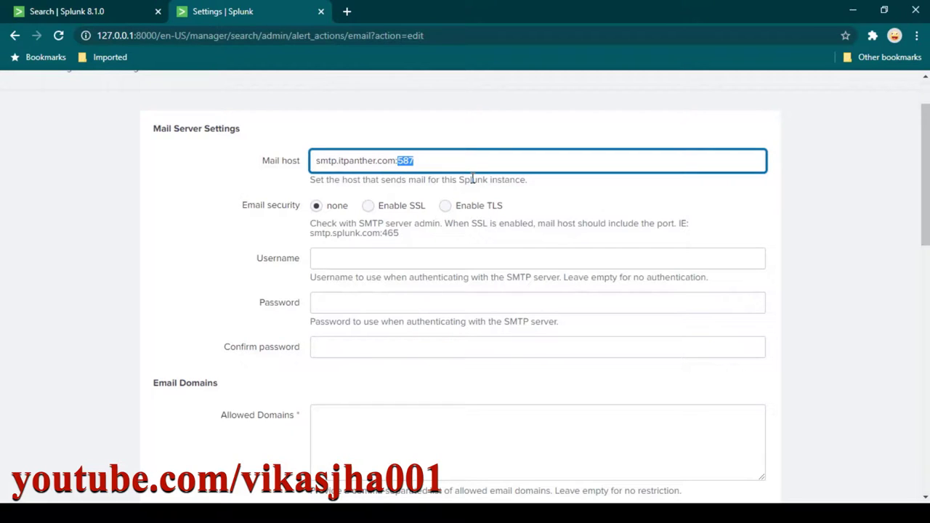
click(450, 161)
drag(317, 162, 396, 161)
click(419, 161)
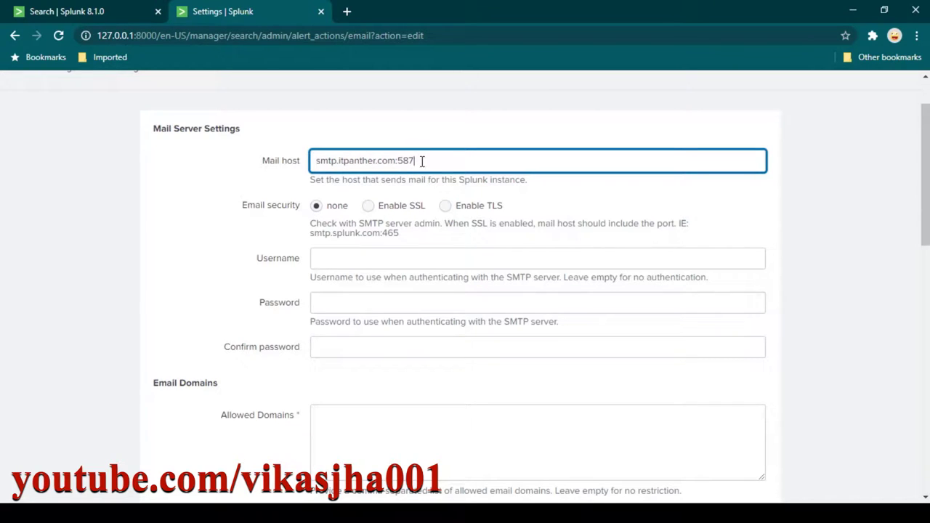
Enter the SMTP login email as Username and the account password in both password fields.
click(404, 260)
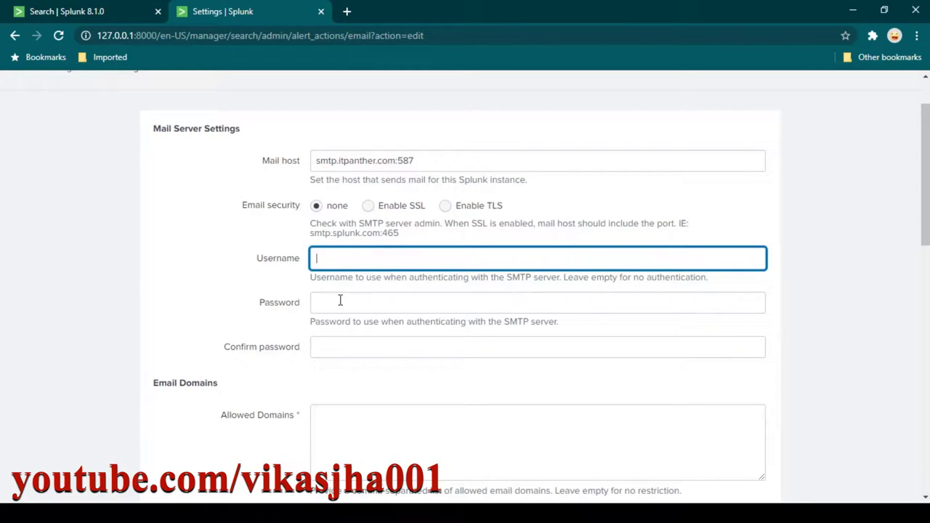
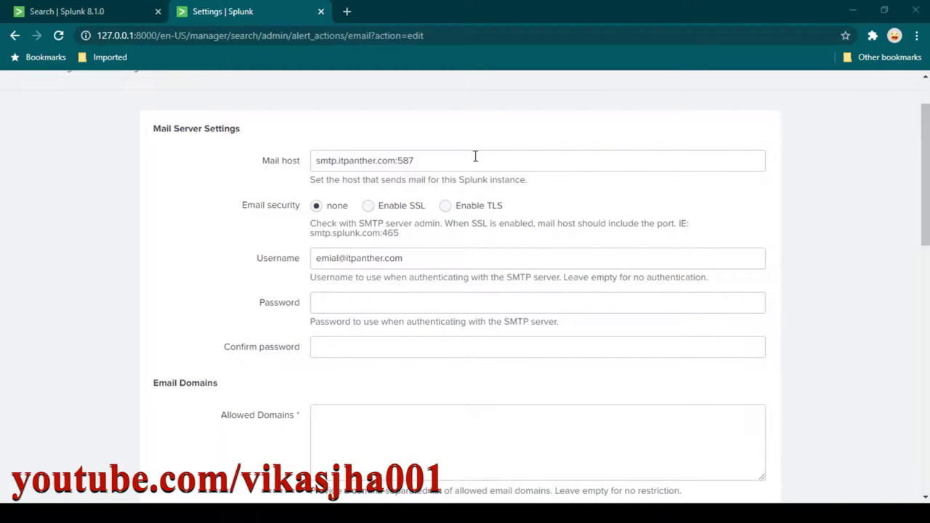
click(376, 304)
text(•••••••••)
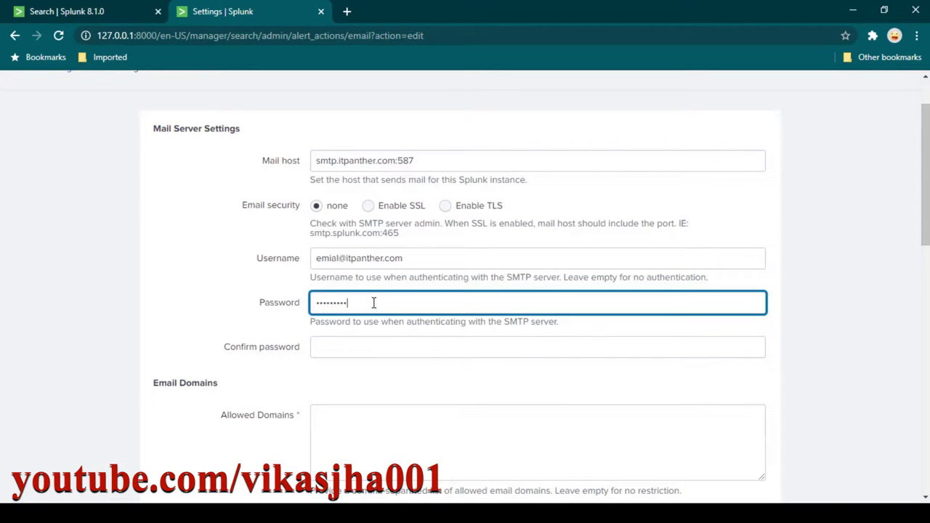
click(365, 345)
text(•••••••••)
scroll(385, 347, down, 2)
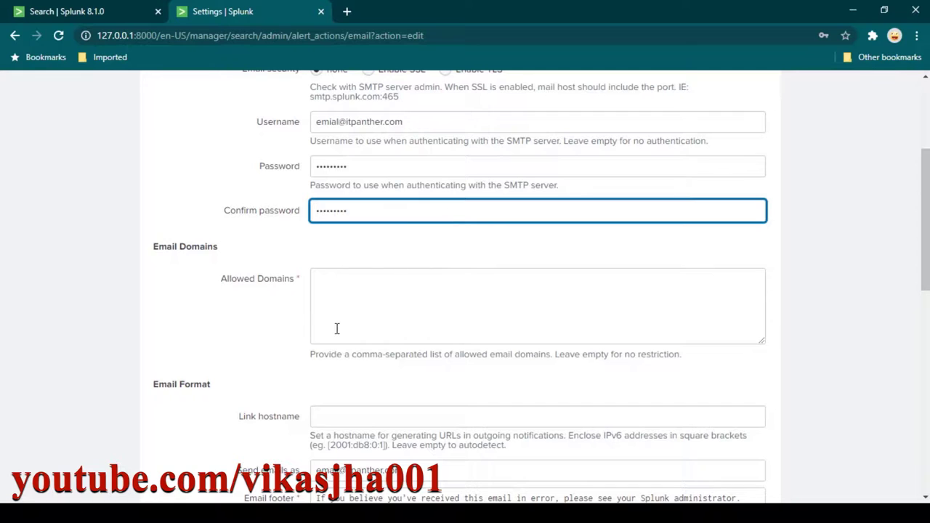
scroll(337, 328, down, 1)
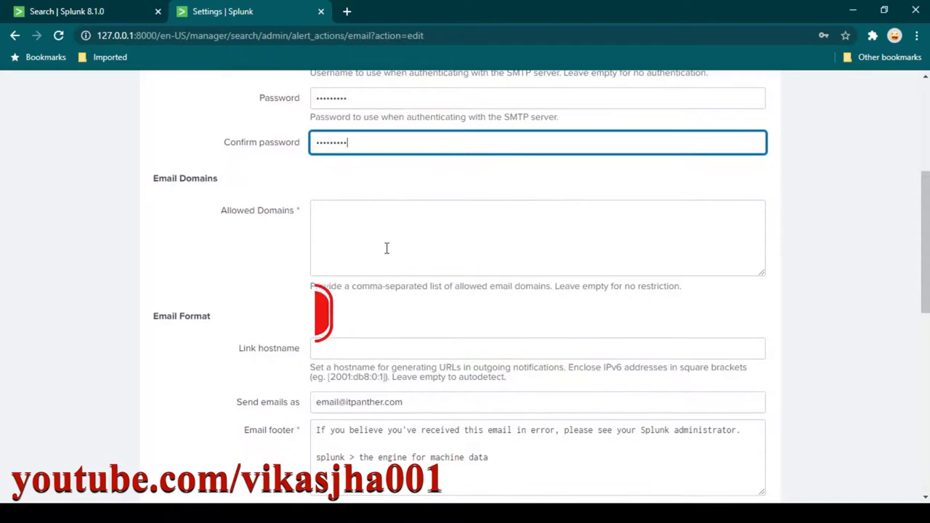
scroll(334, 222, down, 2)
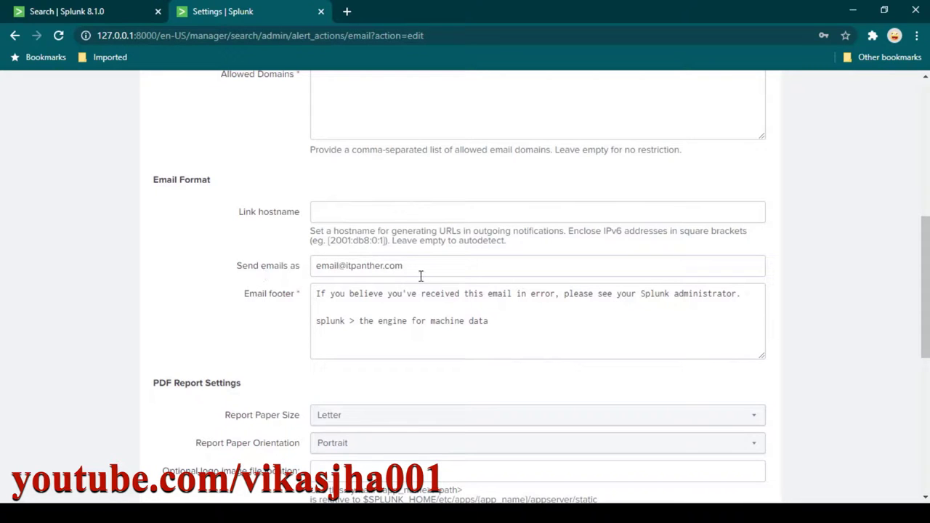
drag(404, 266, 293, 268)
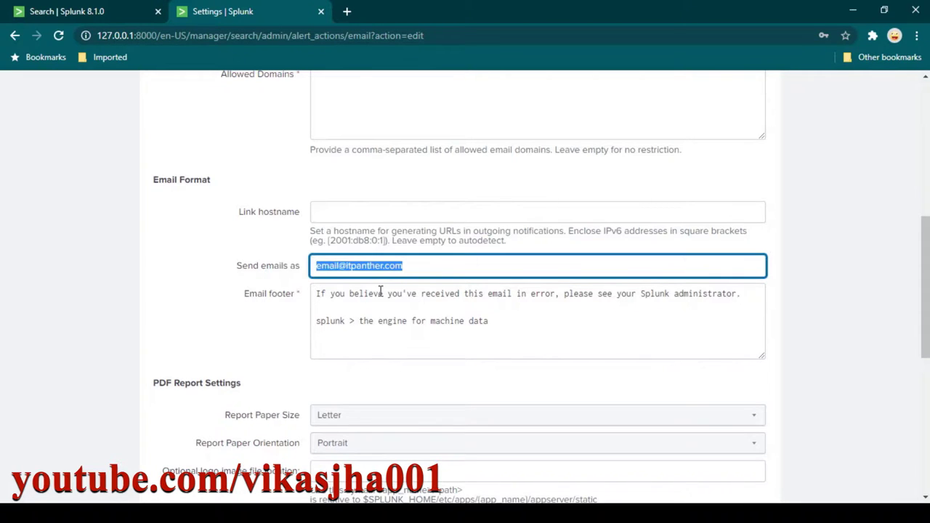
click(422, 269)
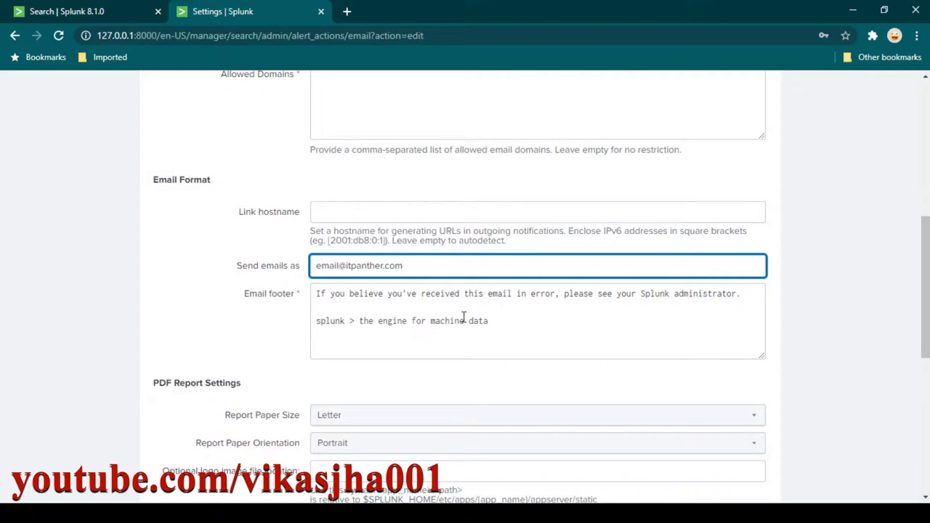
click(515, 328)
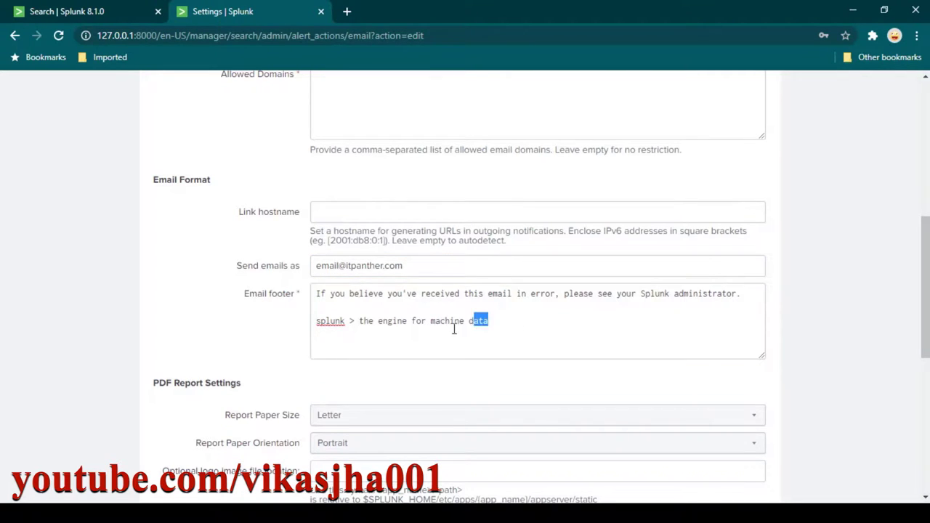
drag(486, 326, 283, 294)
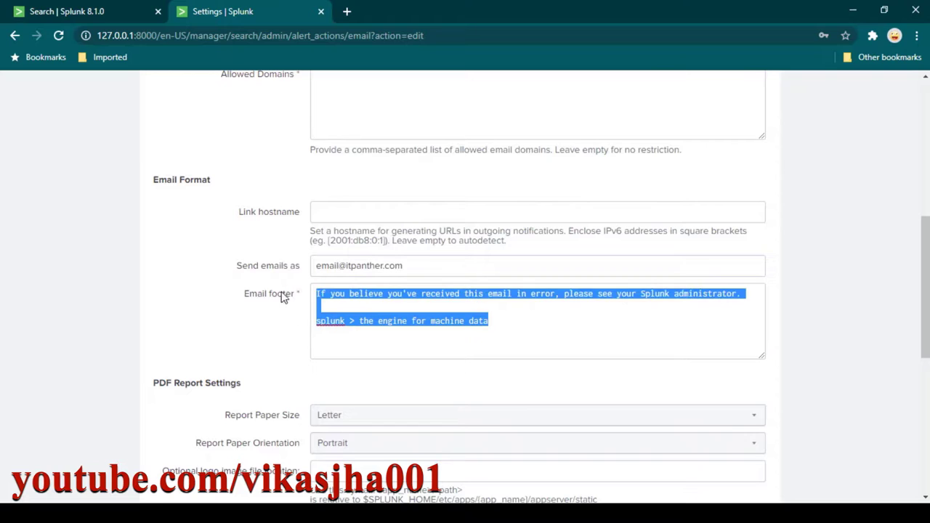
click(494, 320)
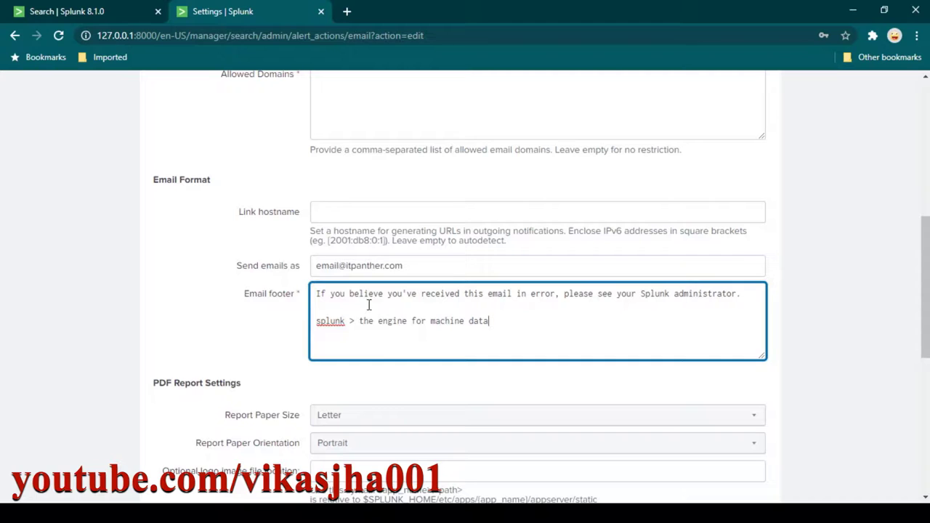
drag(557, 324, 290, 279)
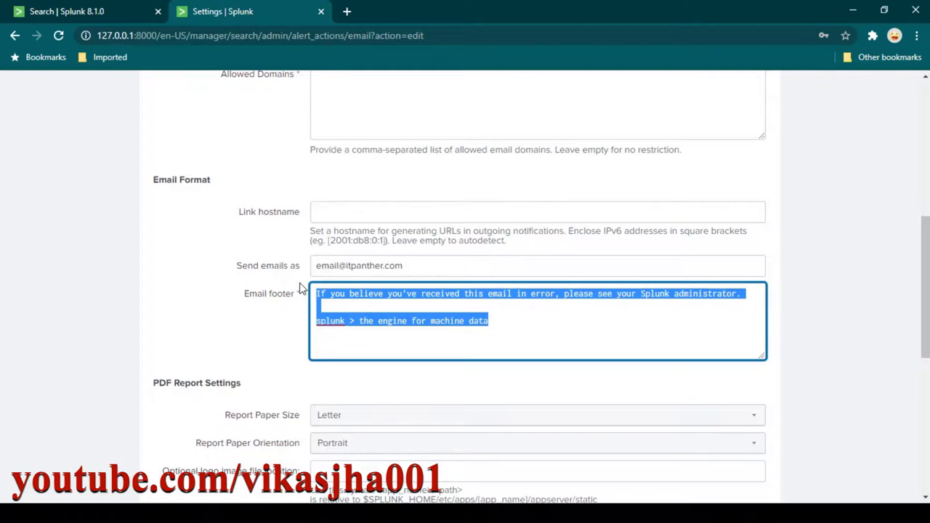
click(515, 308)
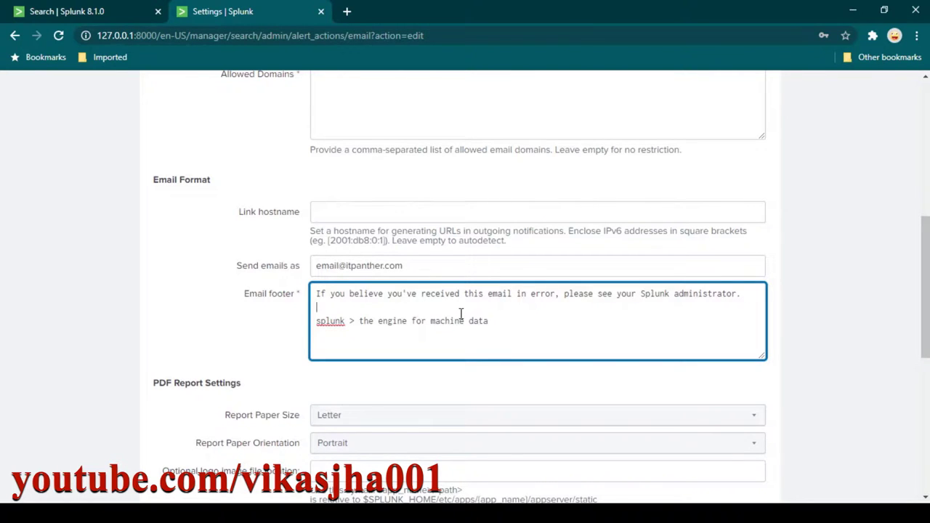
scroll(443, 305, down, 3)
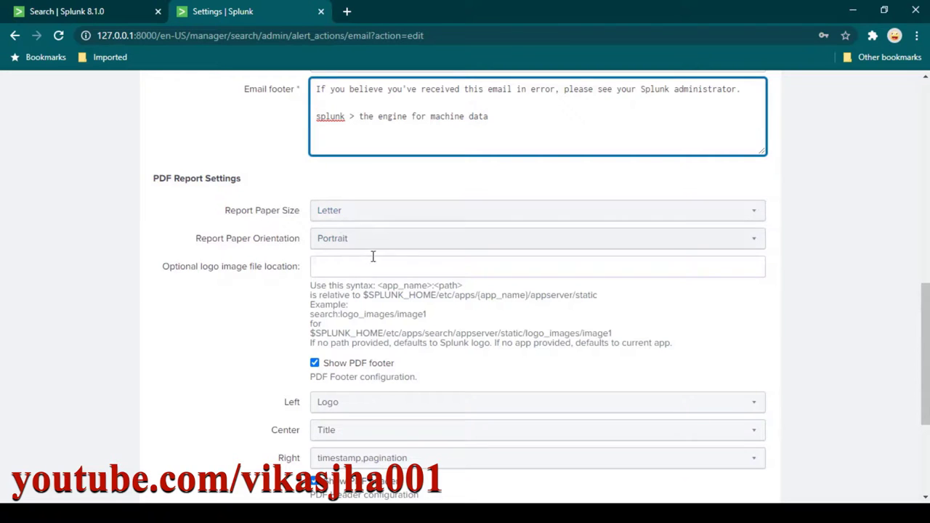
scroll(429, 318, down, 2)
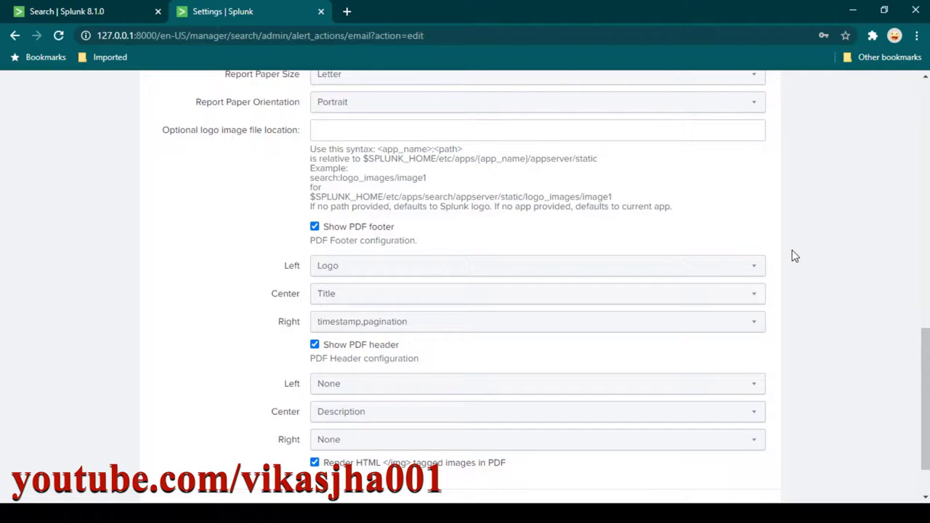
scroll(792, 262, down, 1)
scroll(788, 261, up, 15)
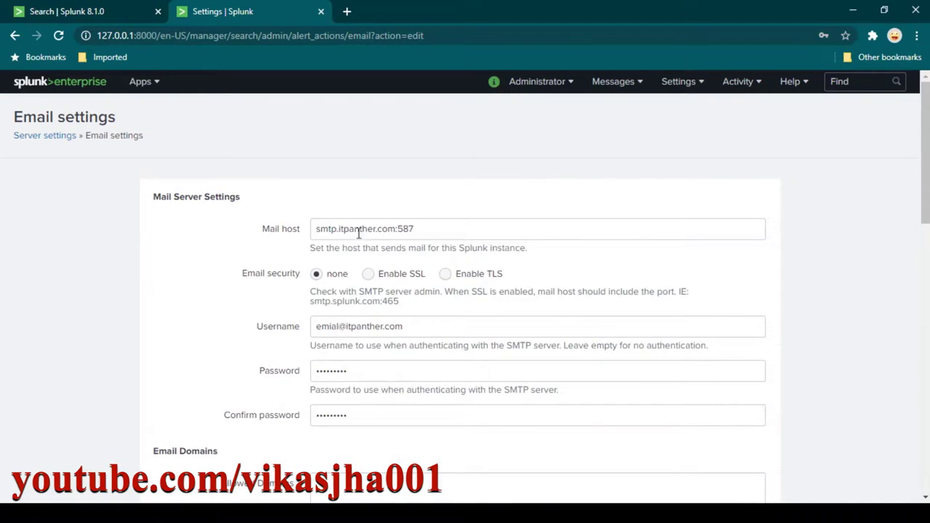
Check the smtp.itpanther.com mail host value, then save the email settings at the page bottom.
drag(397, 230, 315, 229)
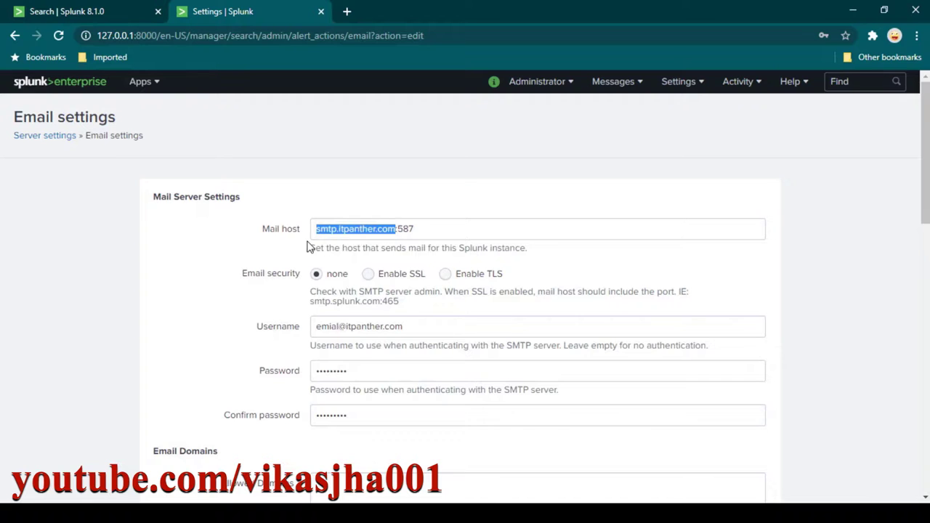
click(421, 230)
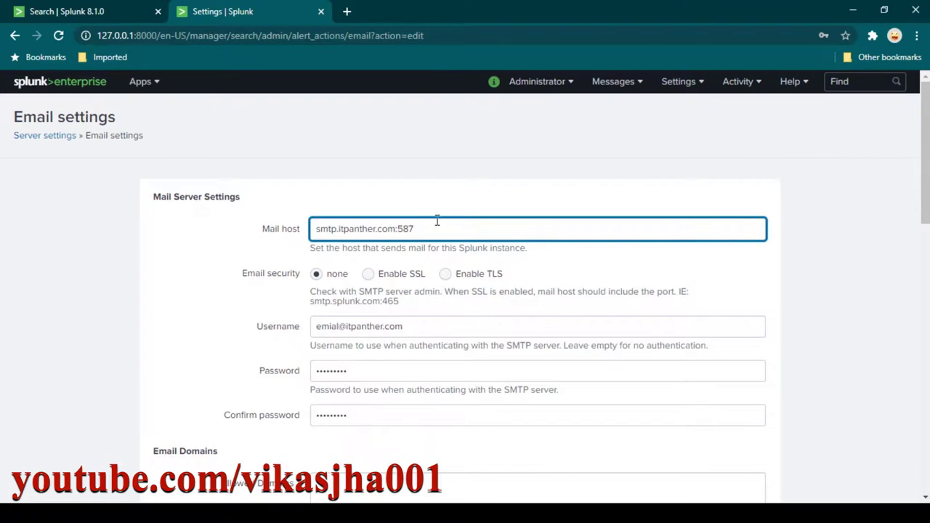
scroll(438, 221, down, 2)
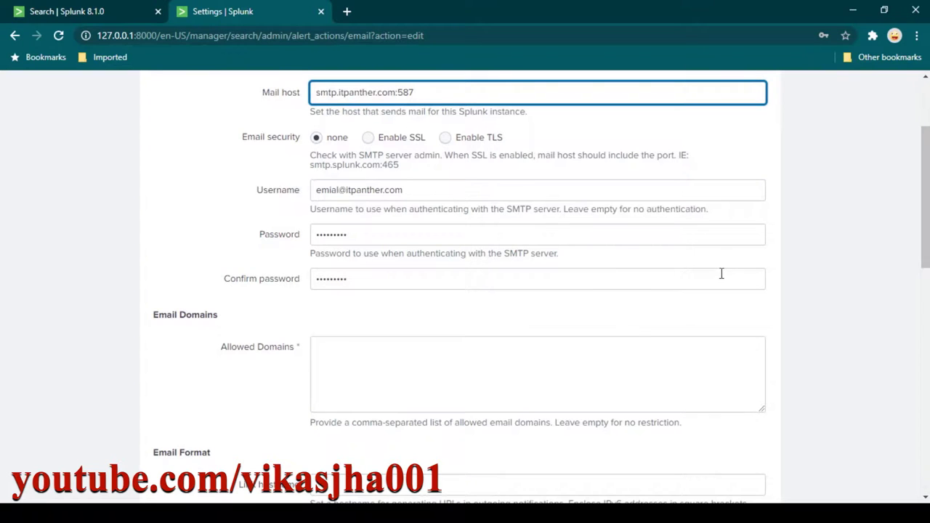
scroll(722, 273, down, 10)
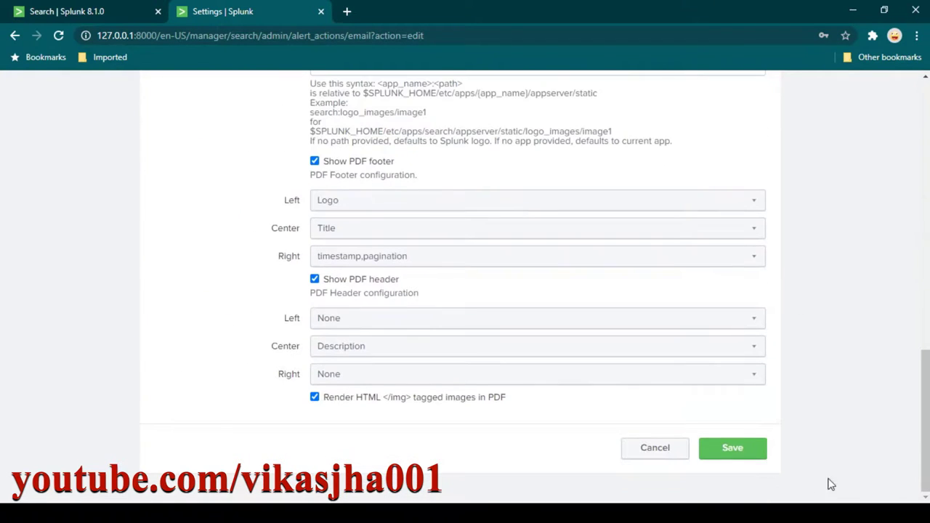
click(739, 452)
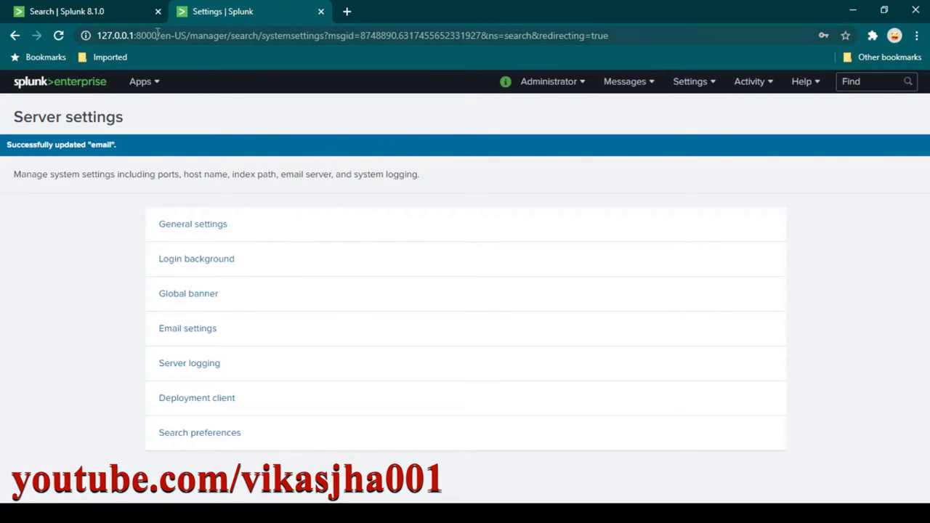
Append a sendemail line to the timechart query: server smtp.itpanther.com:587, sendresults=true, inline=true, format=table.
click(104, 17)
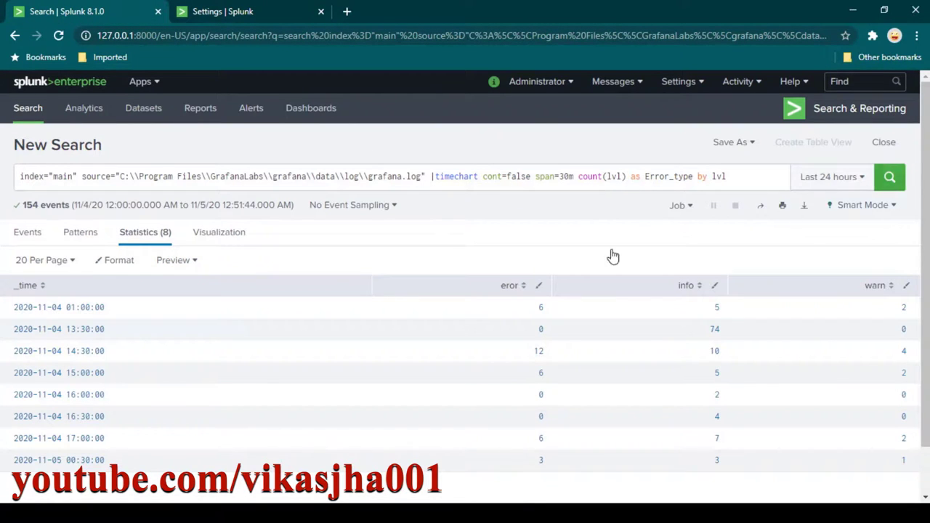
scroll(565, 400, down, 1)
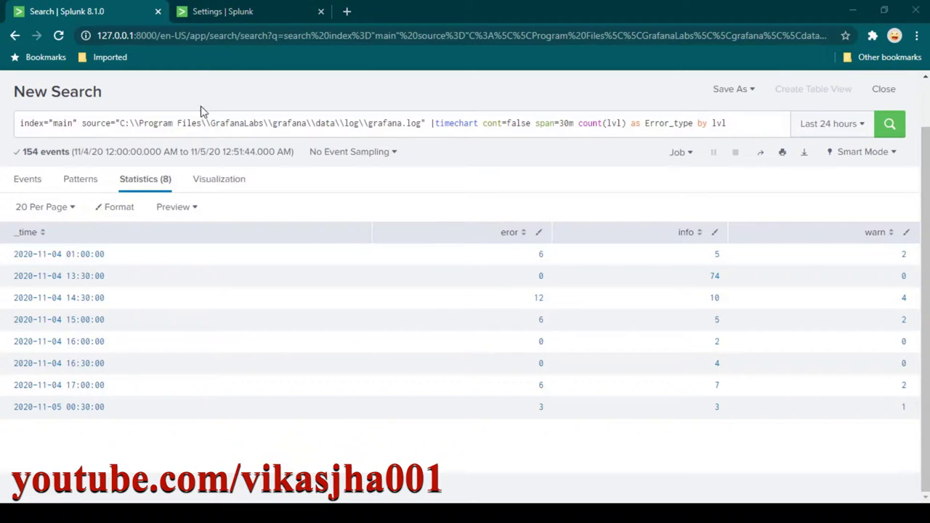
click(742, 125)
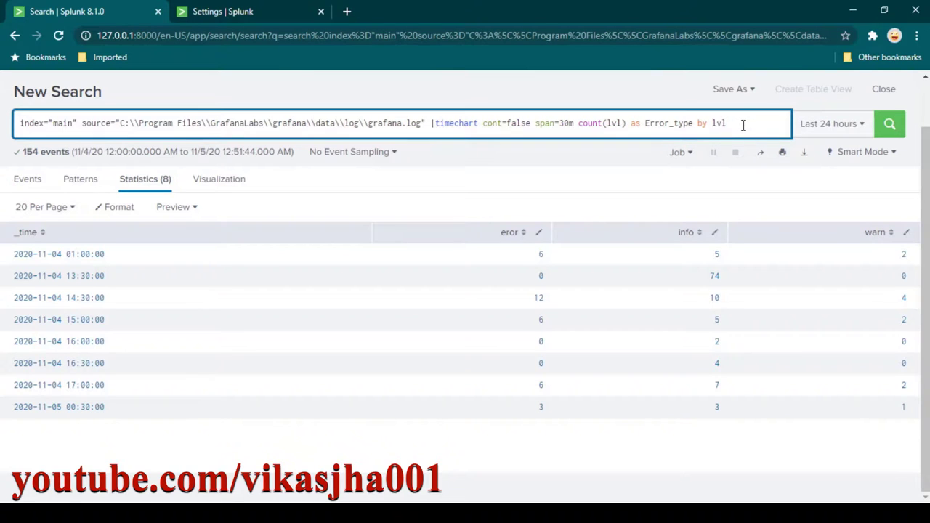
key(shift+Return)
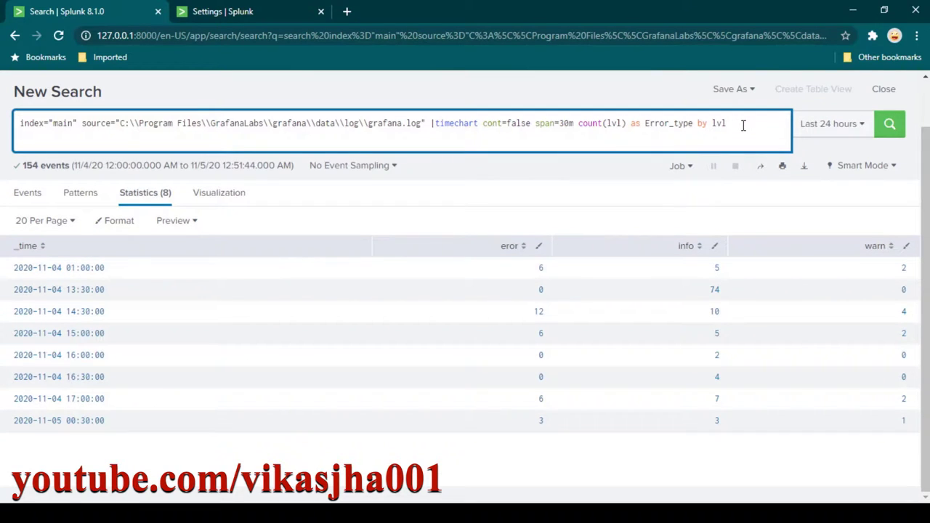
key(ctrl+v)
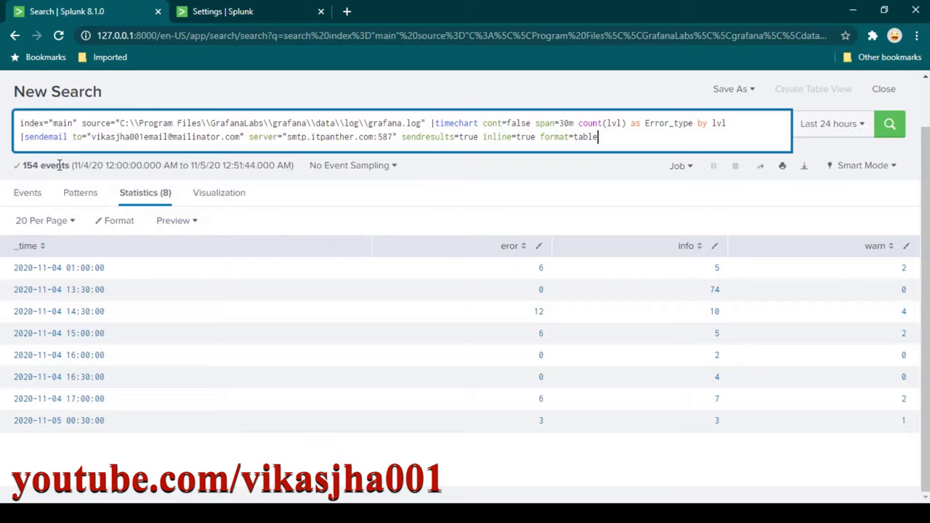
double_click(49, 137)
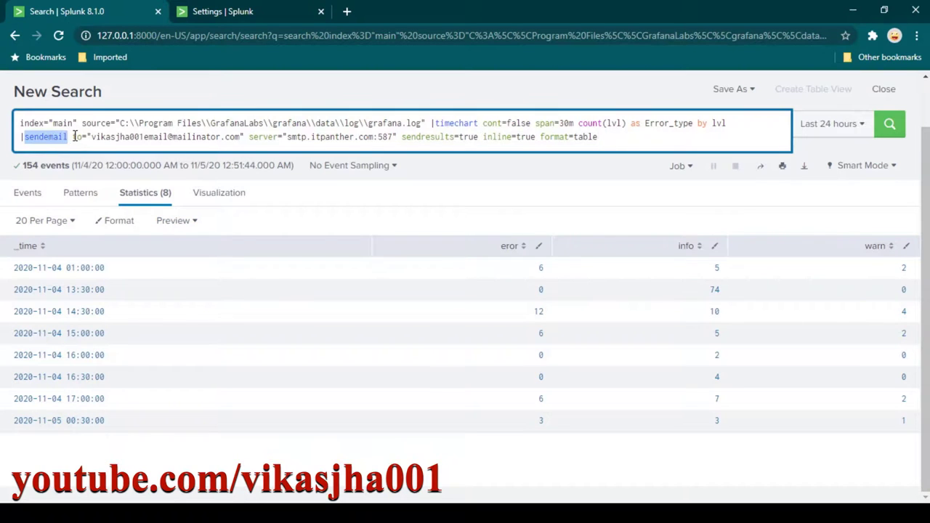
click(75, 138)
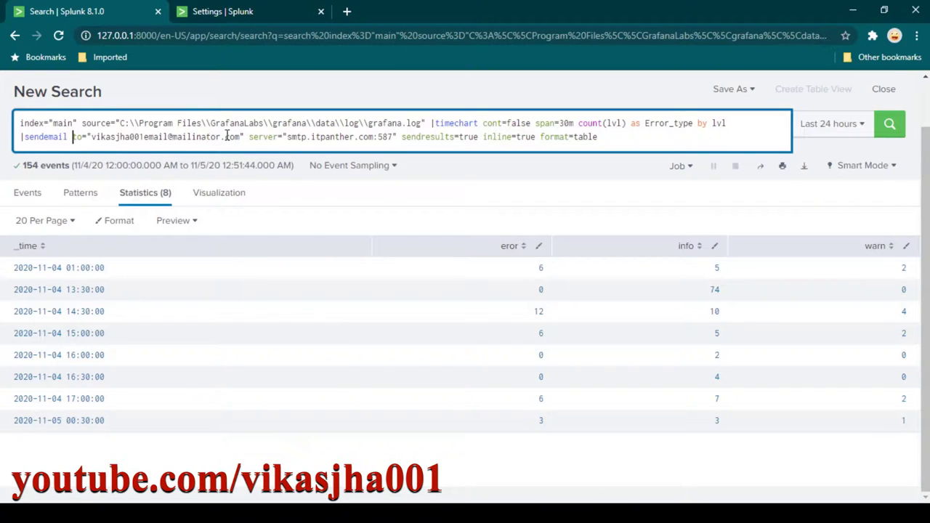
Open the Mailinator site in a new browser tab.
click(347, 12)
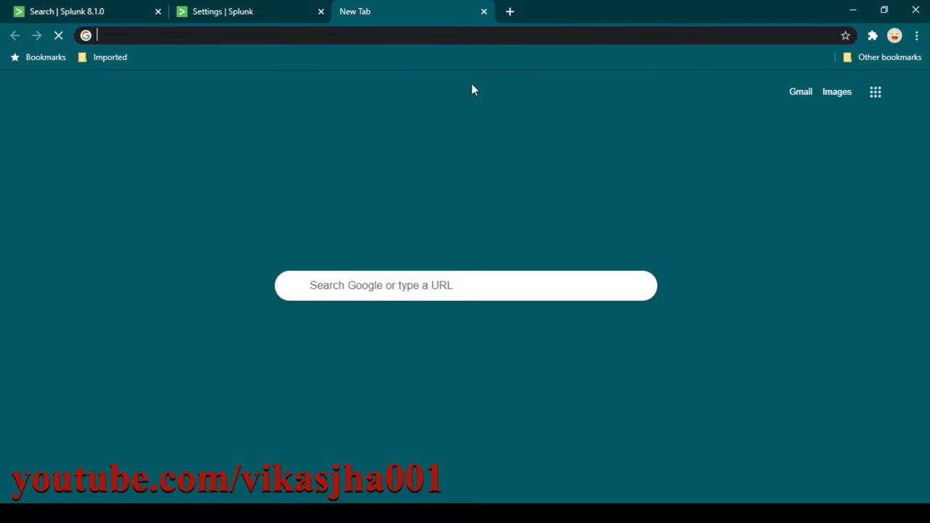
text(mail)
key(Return)
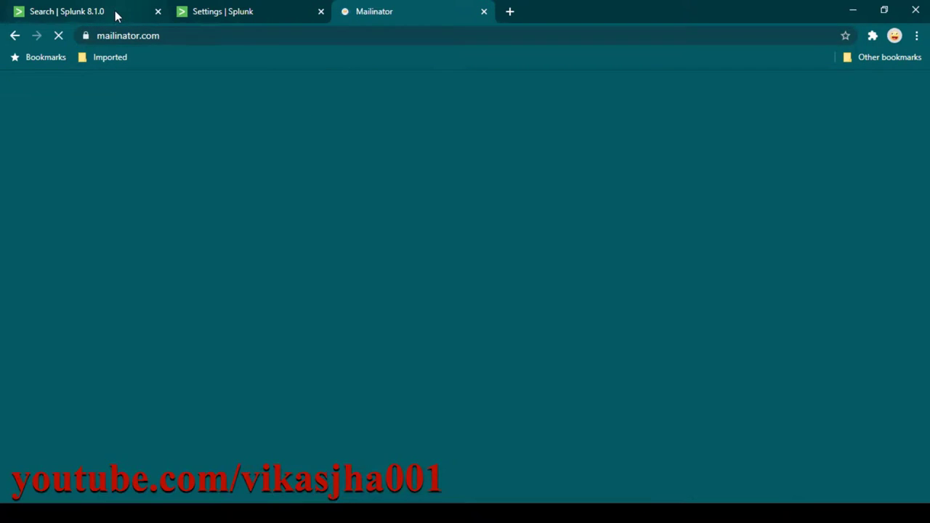
Copy the recipient inbox name from the query and open its still-empty Mailinator public inbox.
click(115, 15)
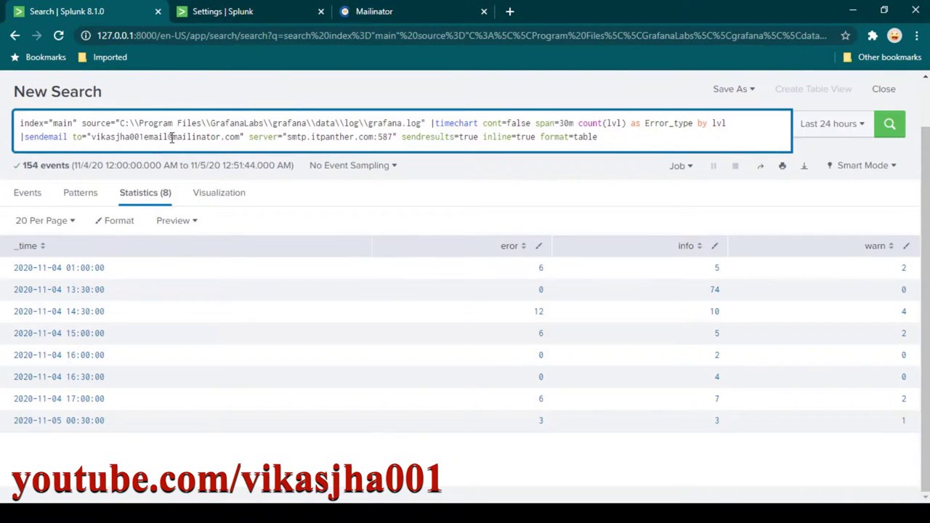
drag(168, 136, 91, 136)
key(ctrl+c)
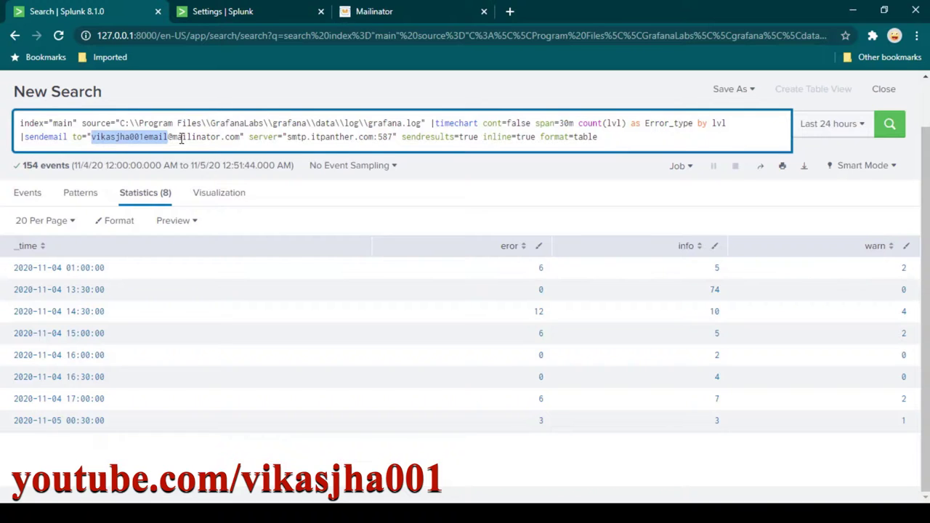
click(417, 11)
click(312, 100)
key(ctrl+v)
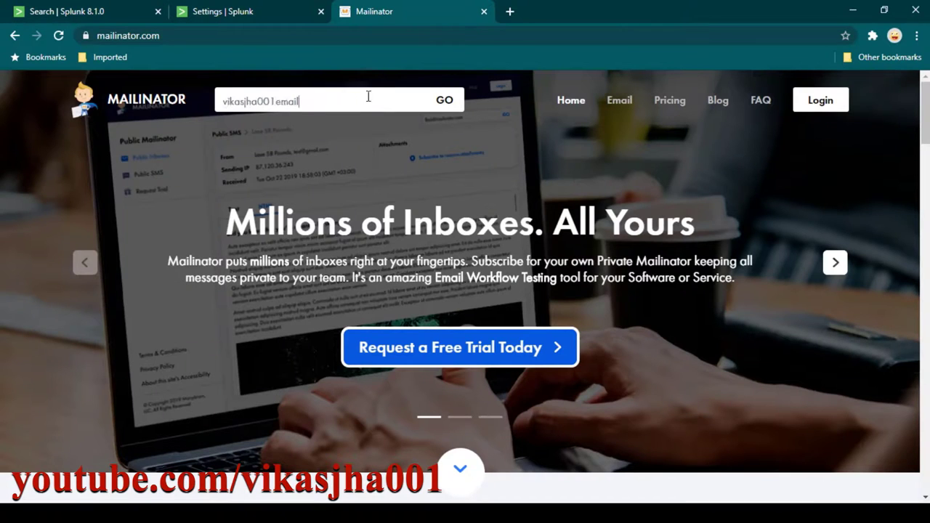
click(451, 100)
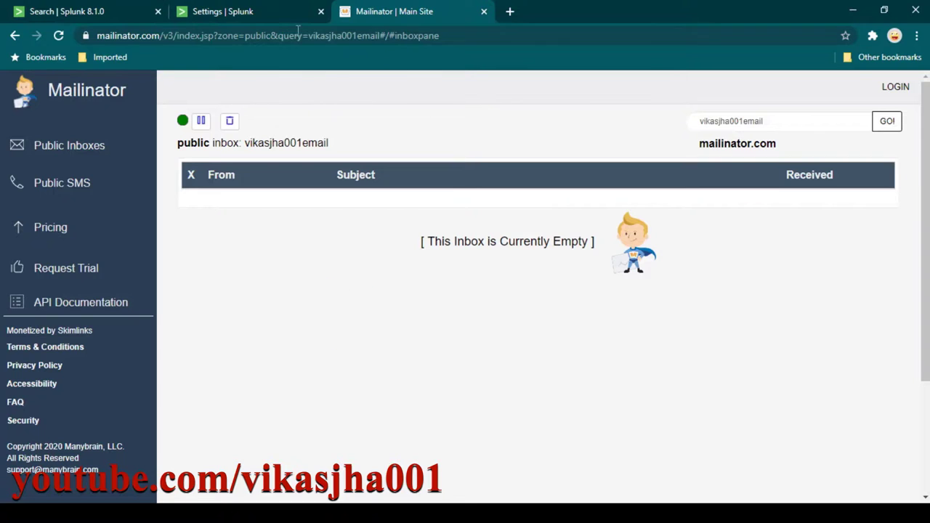
click(109, 15)
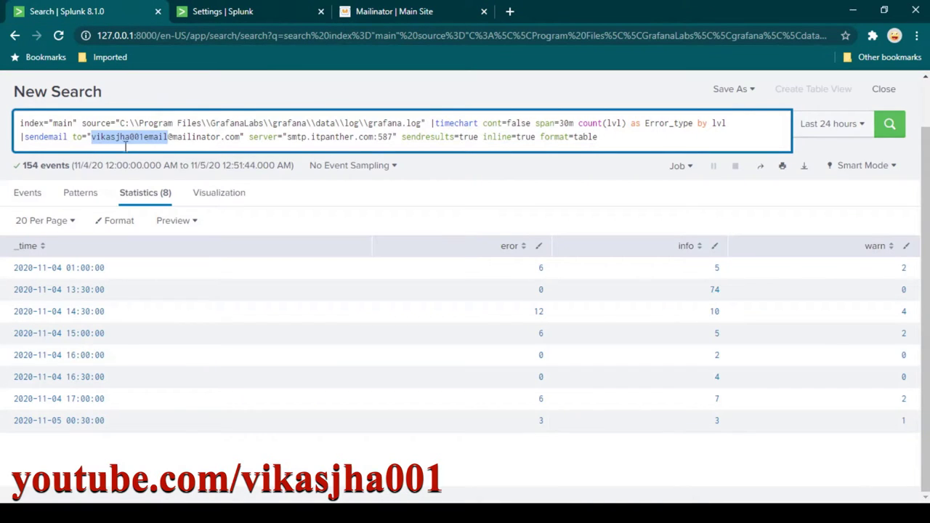
Compare the query's recipient address against the open Mailinator inbox.
click(116, 138)
drag(93, 135, 234, 138)
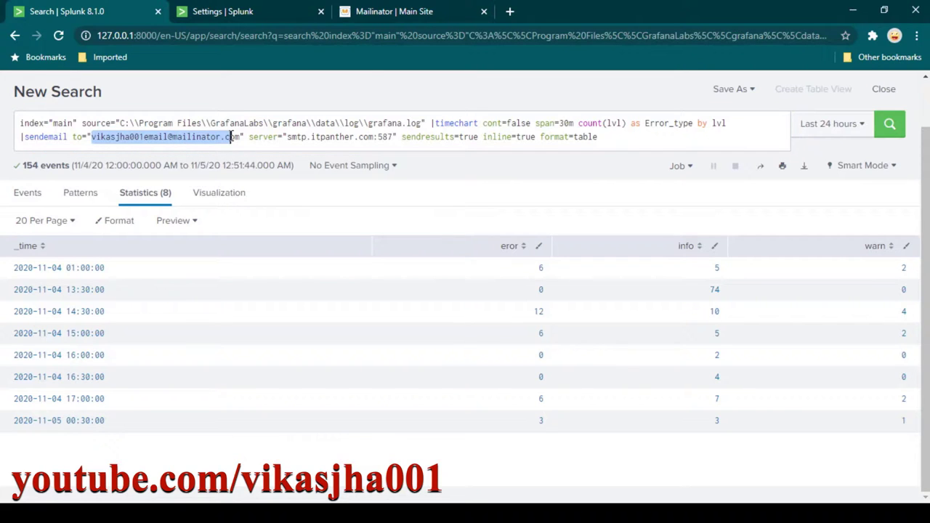
click(394, 12)
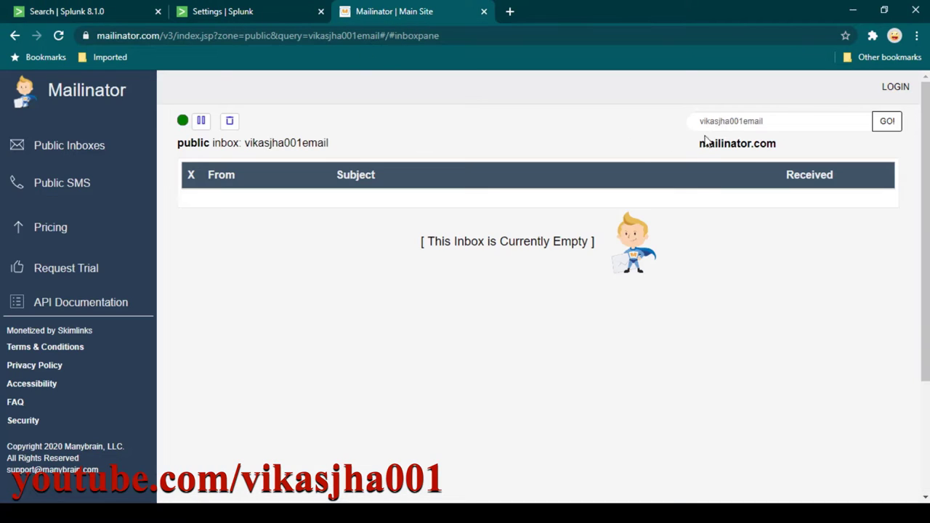
click(109, 15)
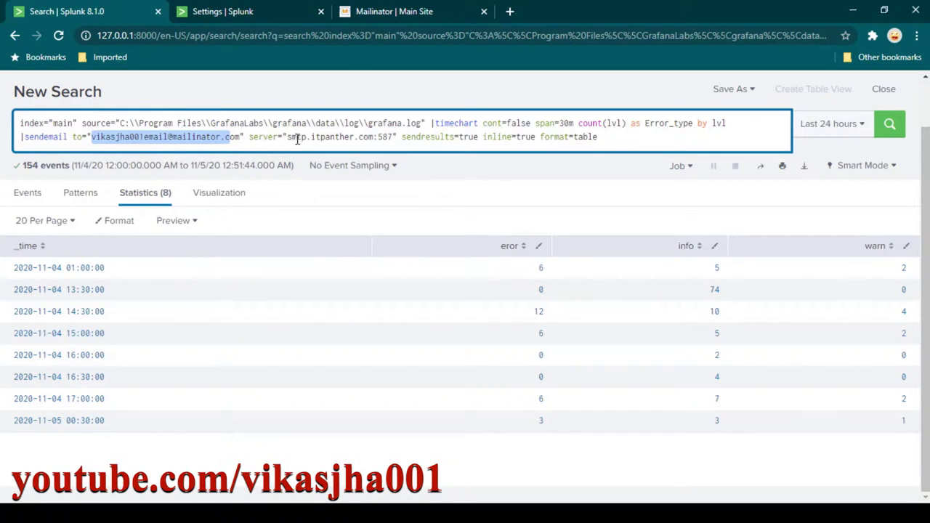
Review the smtp.itpanther.com:587, inline=true and format=table arguments, then re-run the search.
drag(288, 138, 393, 139)
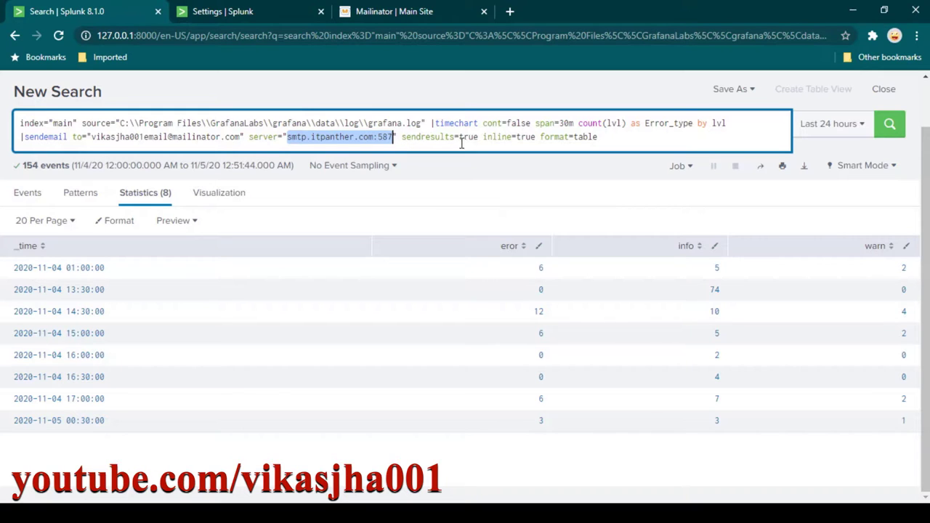
drag(483, 138, 535, 138)
drag(611, 138, 559, 138)
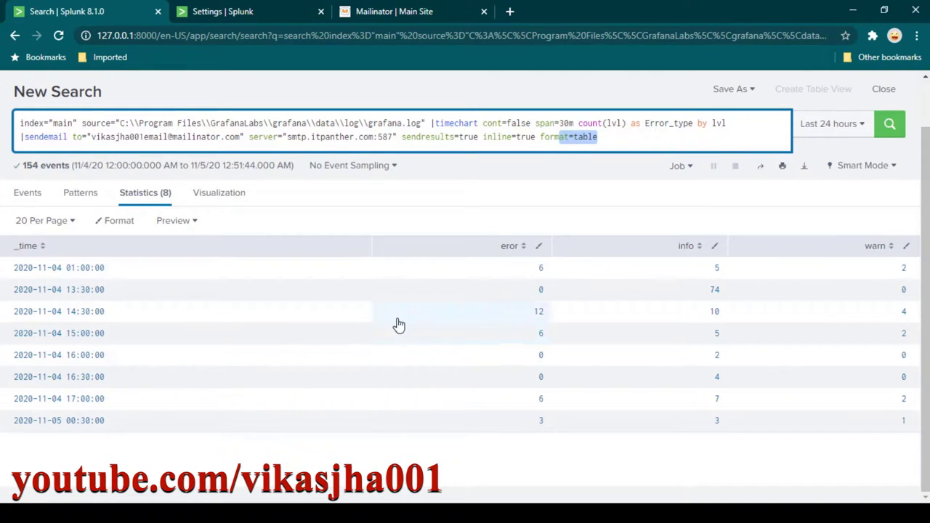
click(613, 142)
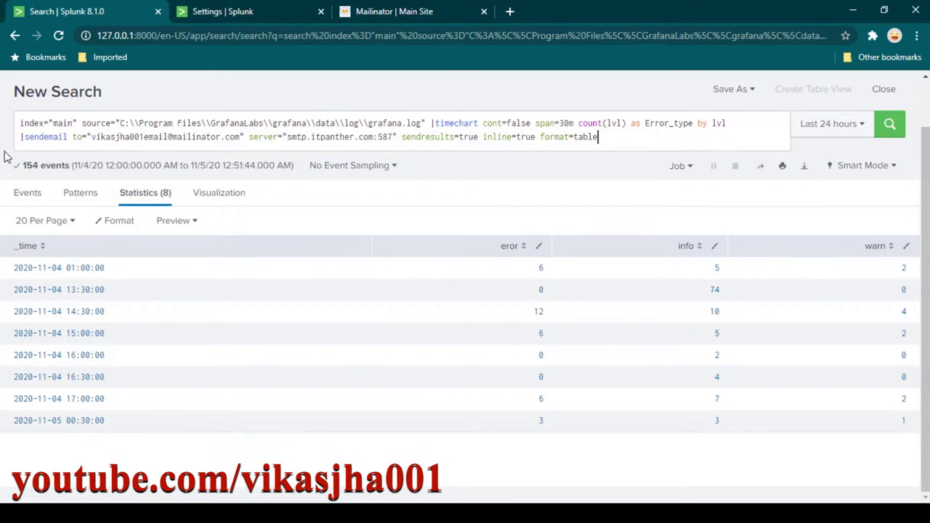
key(shift+Home)
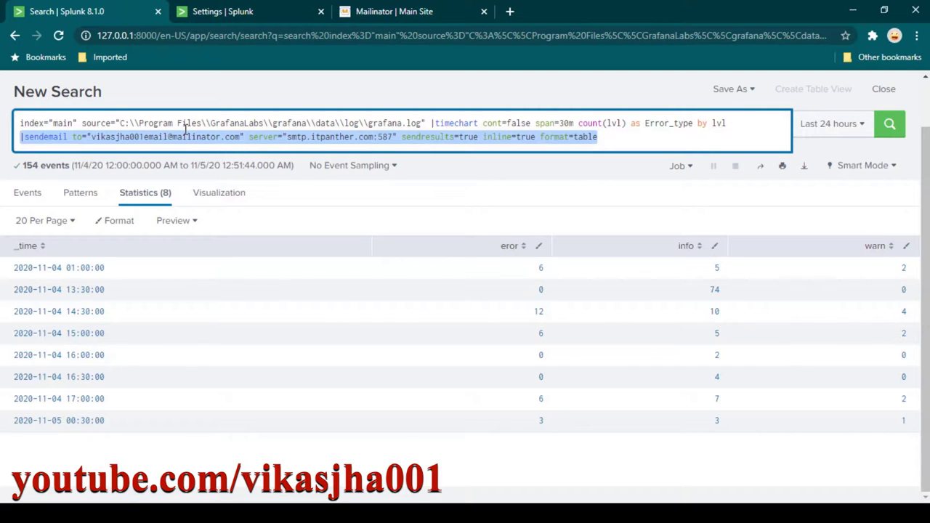
click(669, 132)
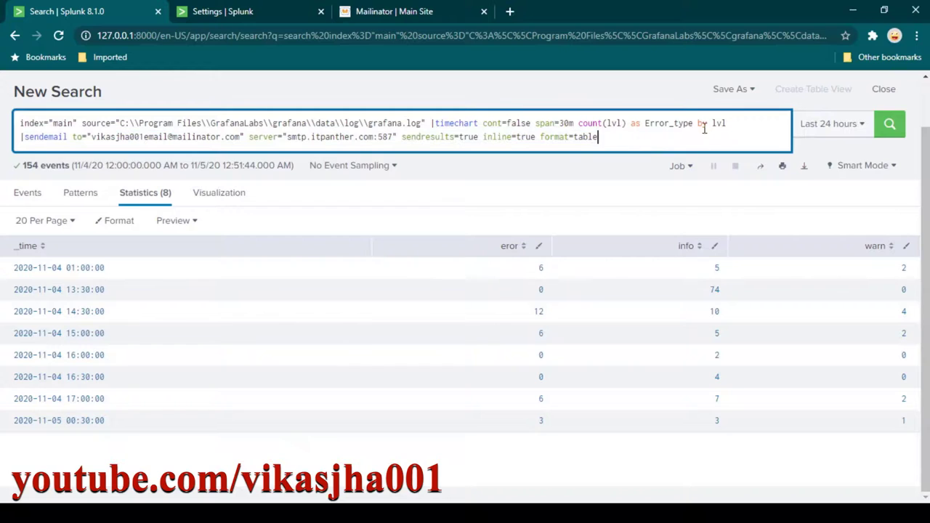
click(890, 125)
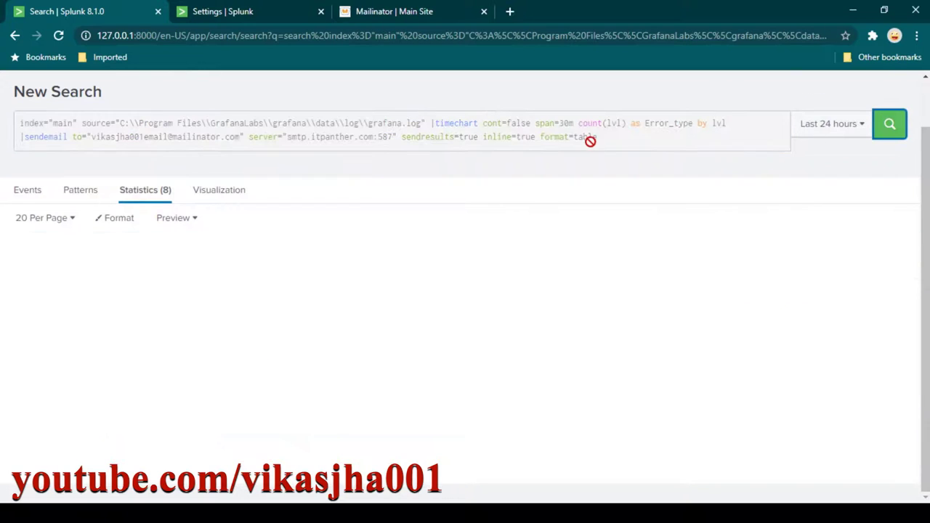
Watch the search finish with 160 events and an SMTP authentication error while Mailinator stays empty.
click(428, 16)
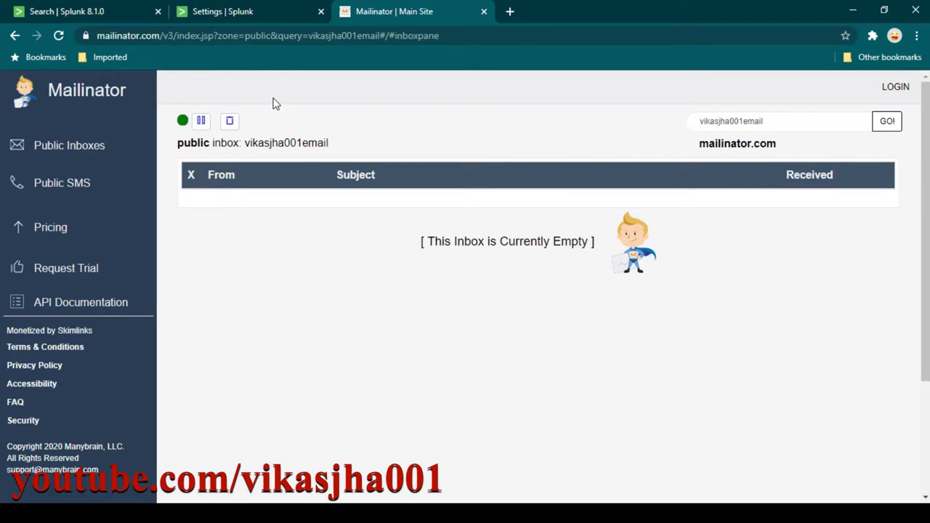
click(117, 11)
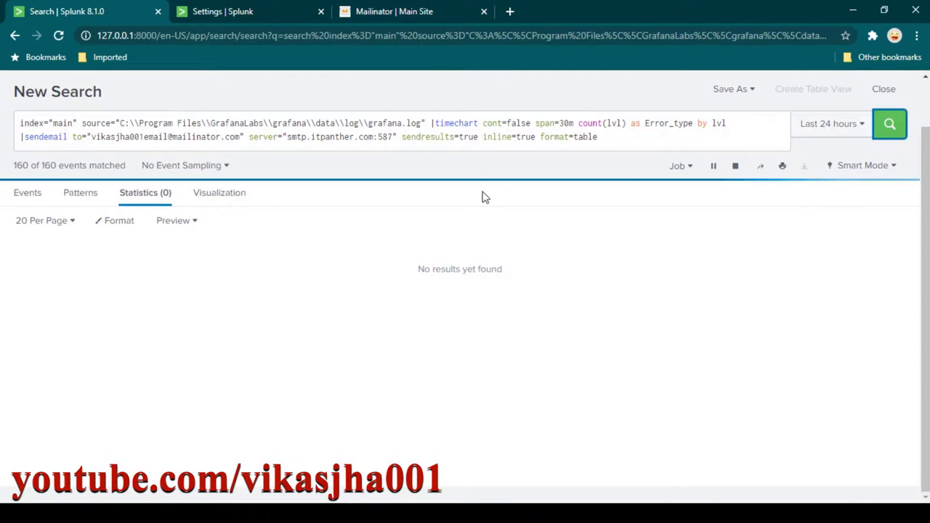
click(404, 13)
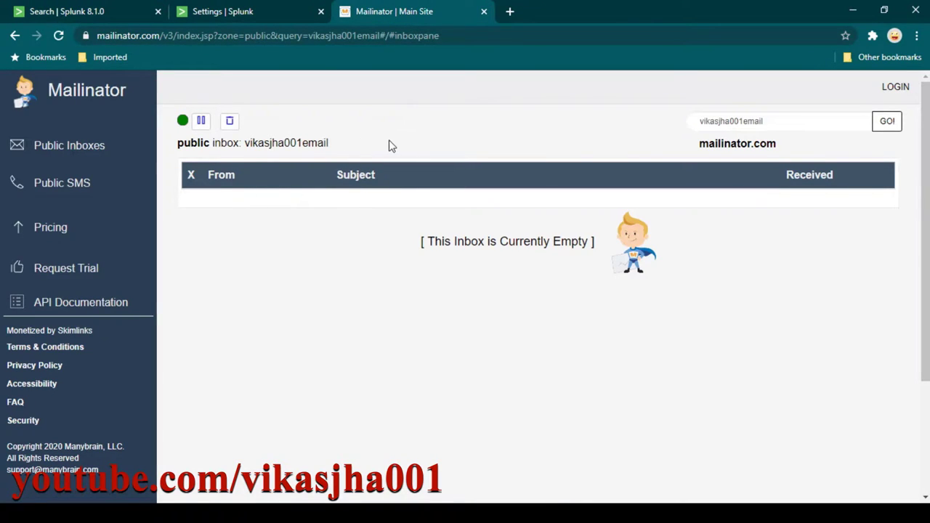
click(61, 19)
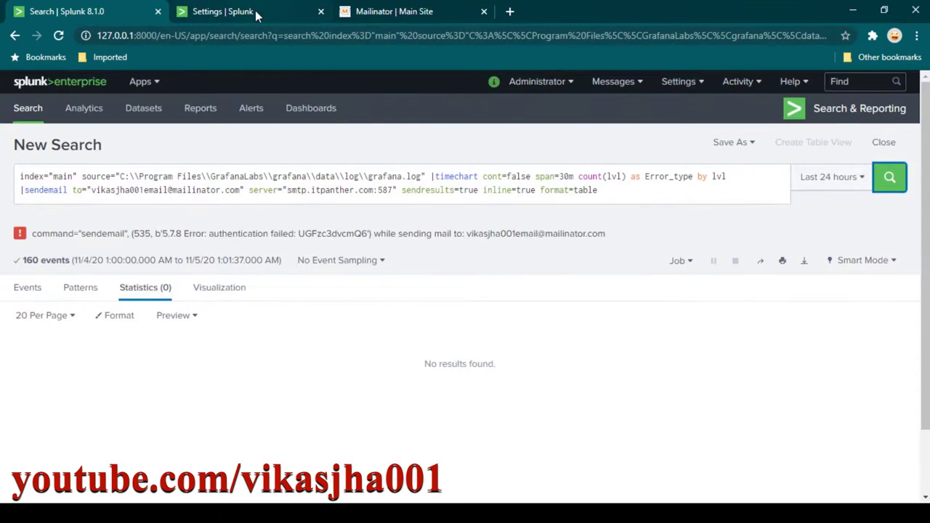
click(255, 13)
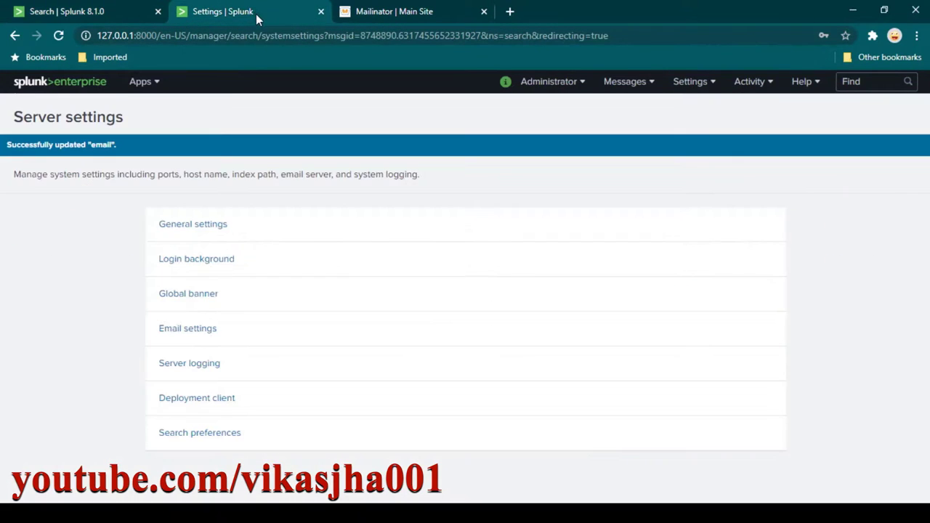
In Email settings, enter the SMTP username and type the password into both password fields.
click(191, 330)
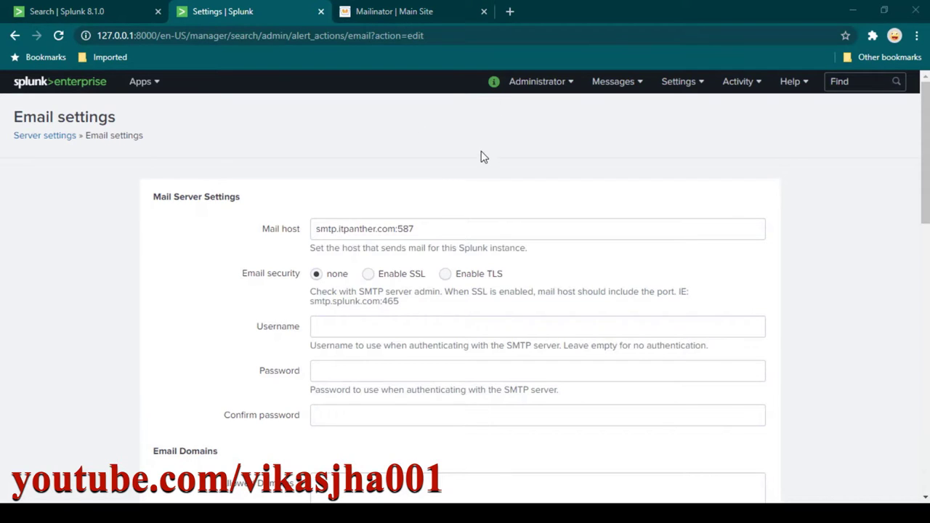
click(343, 326)
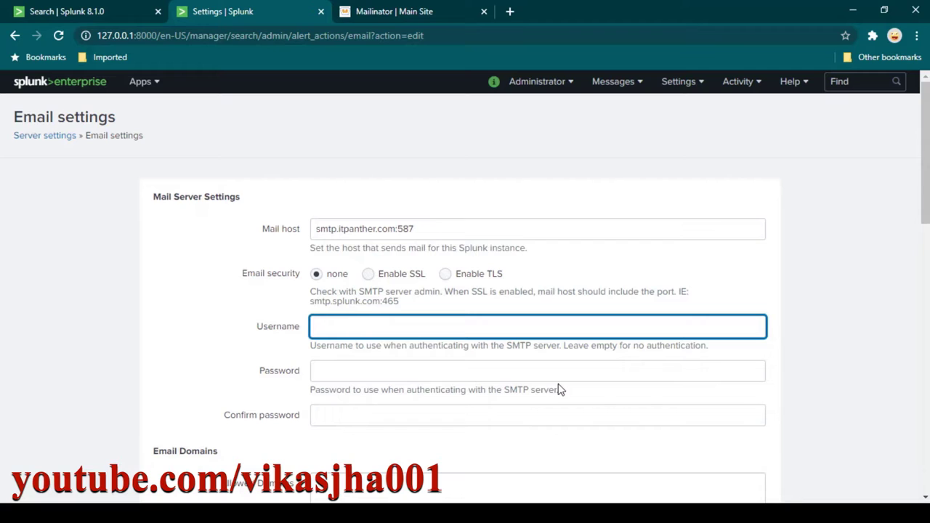
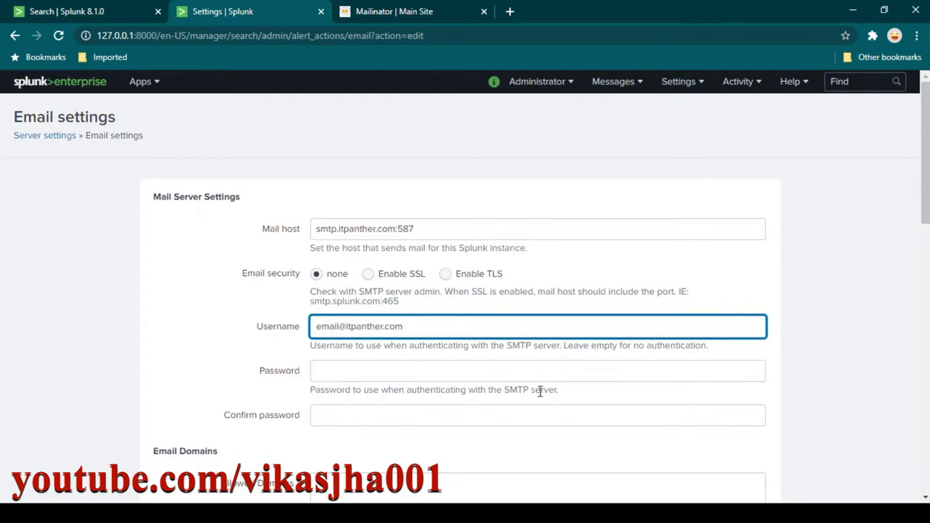
click(380, 372)
text(•••••••••)
click(371, 412)
text(•••••••••)
Save the updated email settings so Splunk confirms 'Successfully updated "email"'.
scroll(564, 361, down, 5)
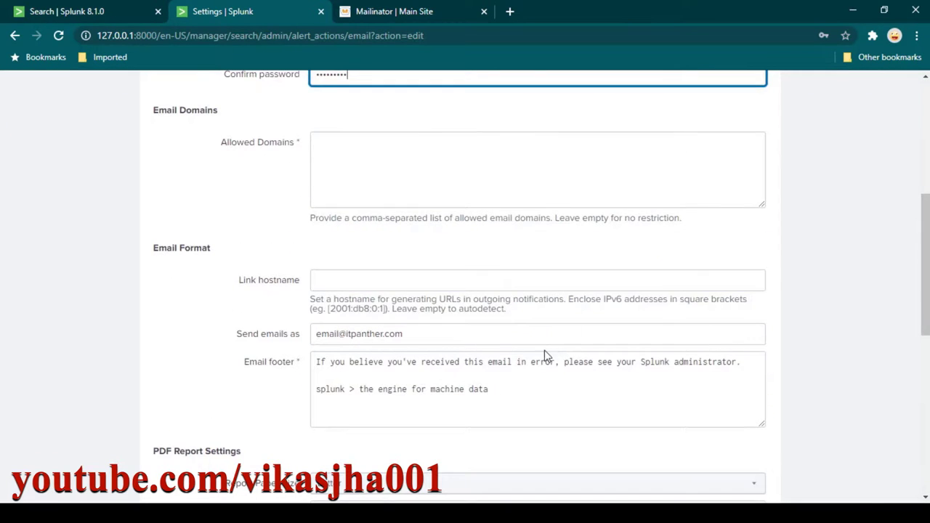
scroll(552, 361, down, 3)
scroll(535, 353, up, 2)
scroll(441, 332, down, 6)
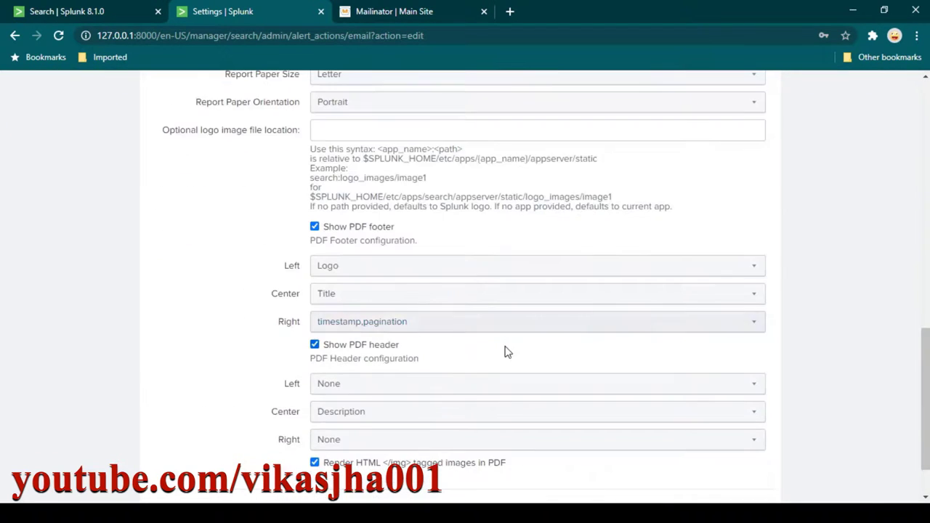
click(749, 448)
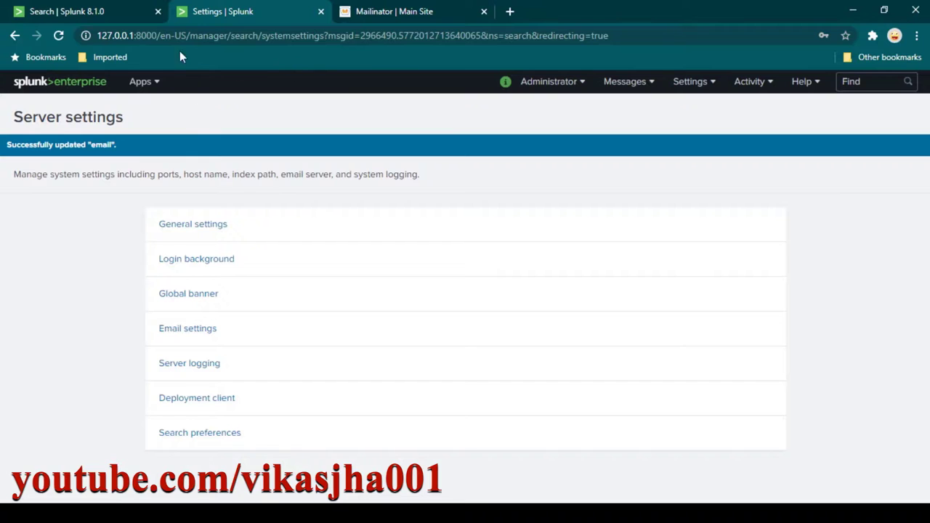
Re-run the sendemail search and open the 'Splunk Results' email in Mailinator.
click(114, 16)
click(889, 178)
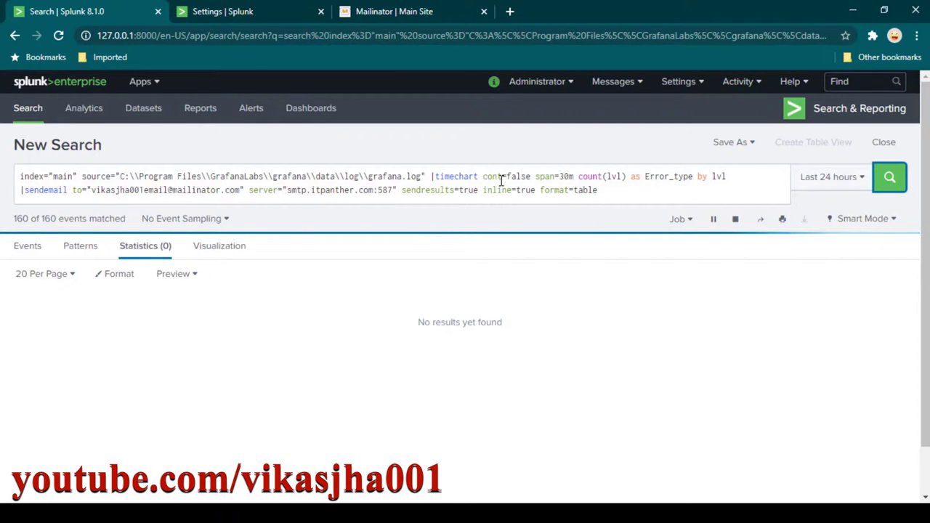
click(399, 20)
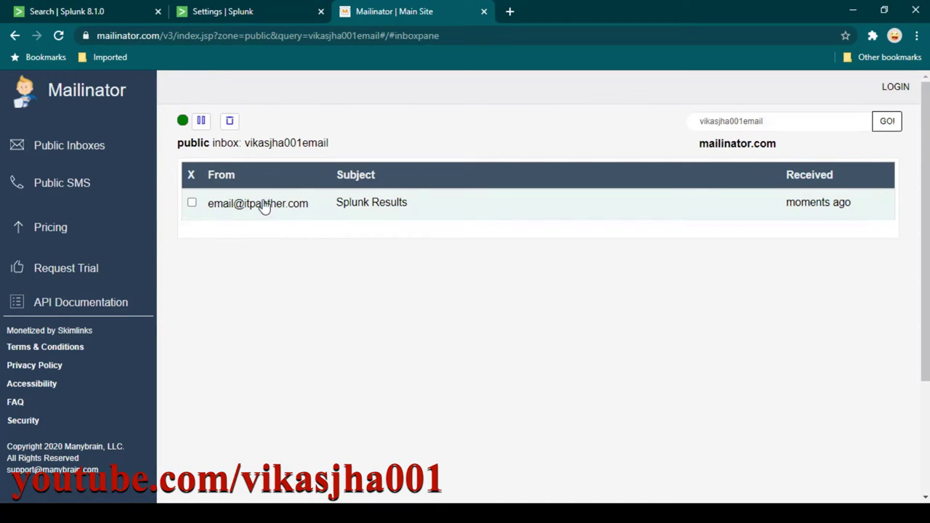
click(263, 208)
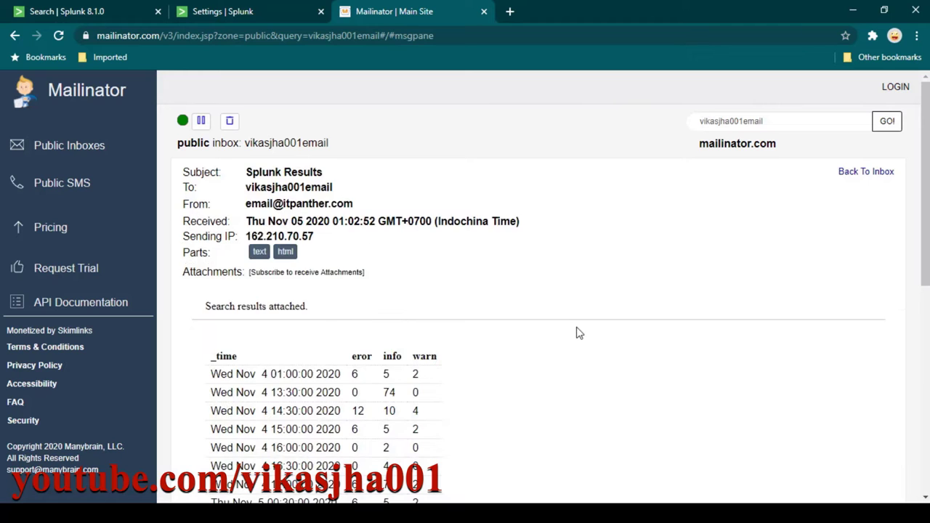
scroll(579, 337, down, 1)
drag(222, 305, 428, 420)
click(427, 423)
Compare the emailed eror/info/warn table with Splunk's 8-row results and the sendemail query.
click(109, 12)
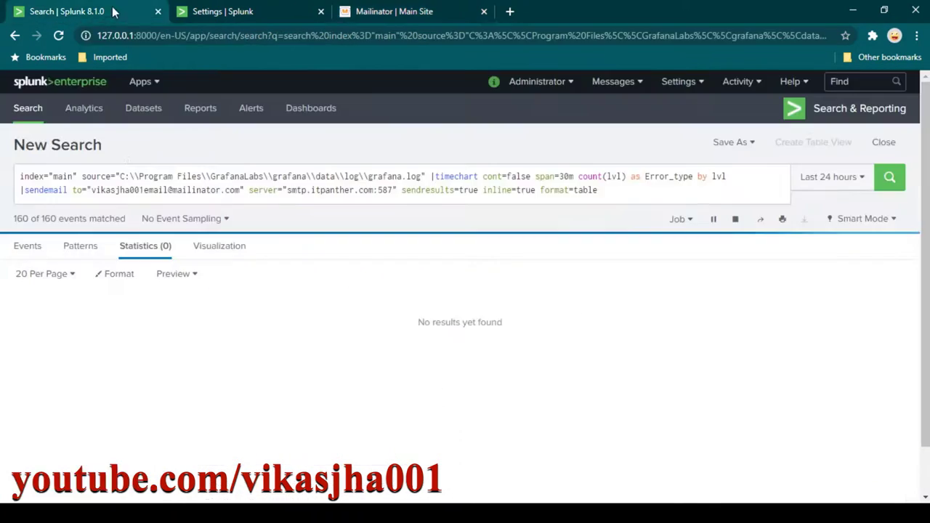
scroll(185, 349, down, 1)
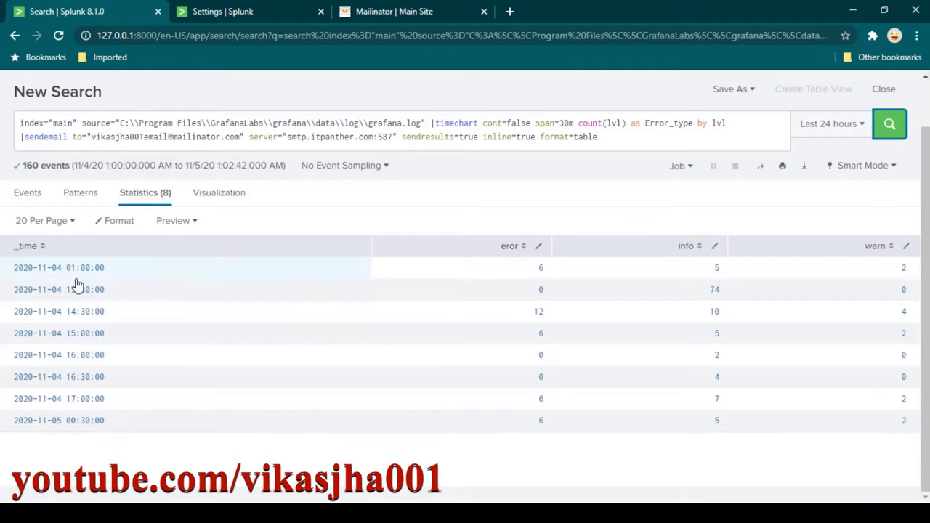
click(389, 16)
scroll(398, 299, up, 1)
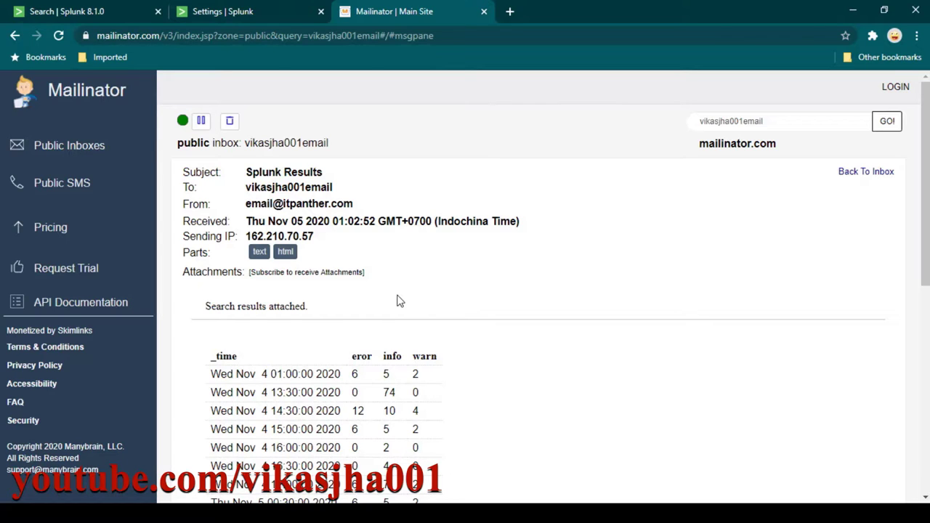
click(251, 15)
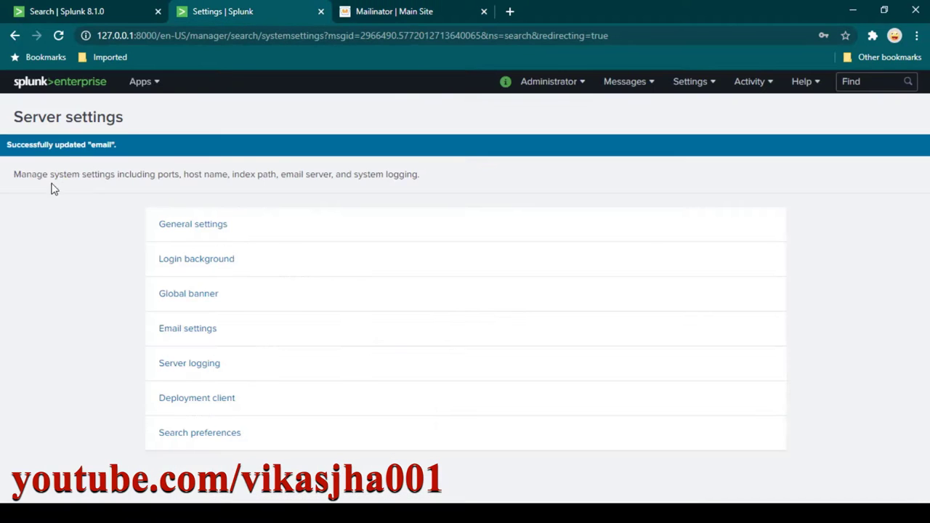
click(137, 19)
drag(21, 138, 588, 139)
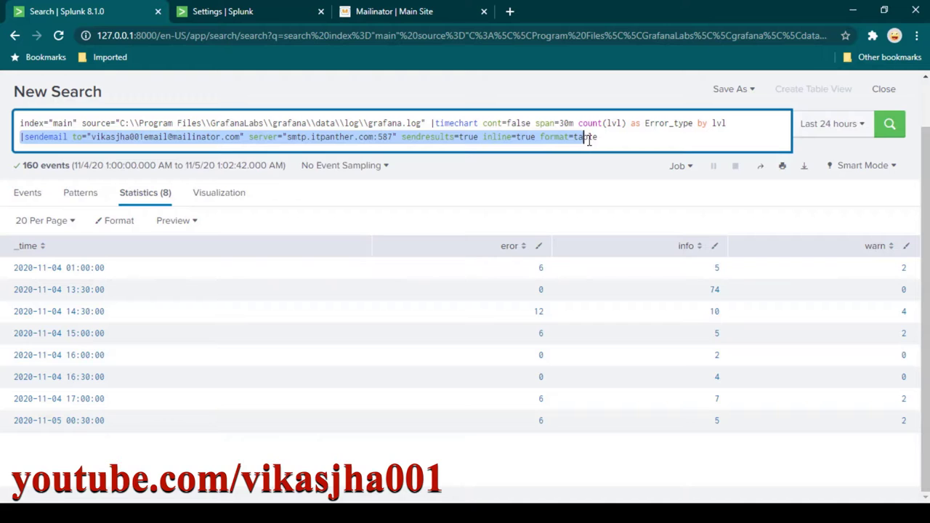